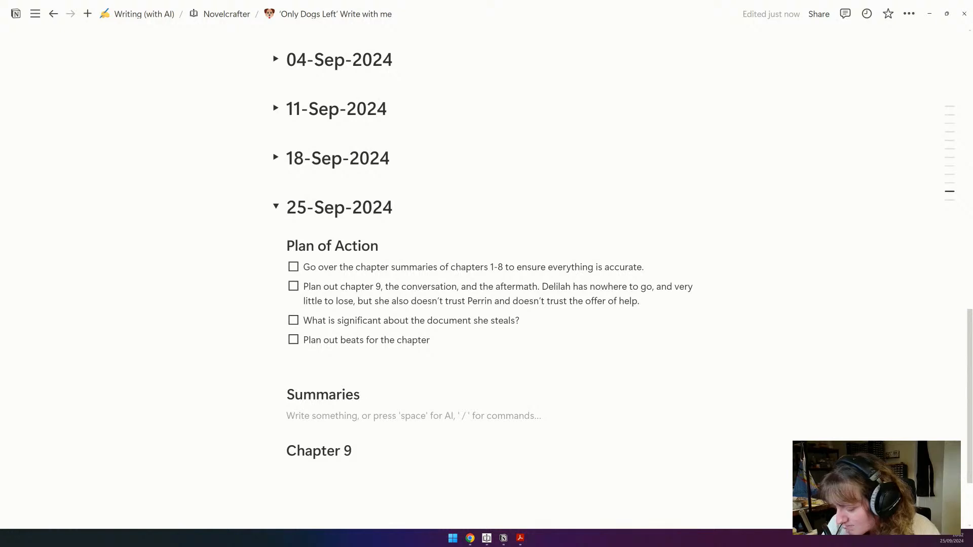
Step: Add the question about changing temperature and "Presence penalty" for brainstorming versus writing prose below the Chapter 9 heading, in bold
{"action": "left_click", "coordinate": [424, 363]}
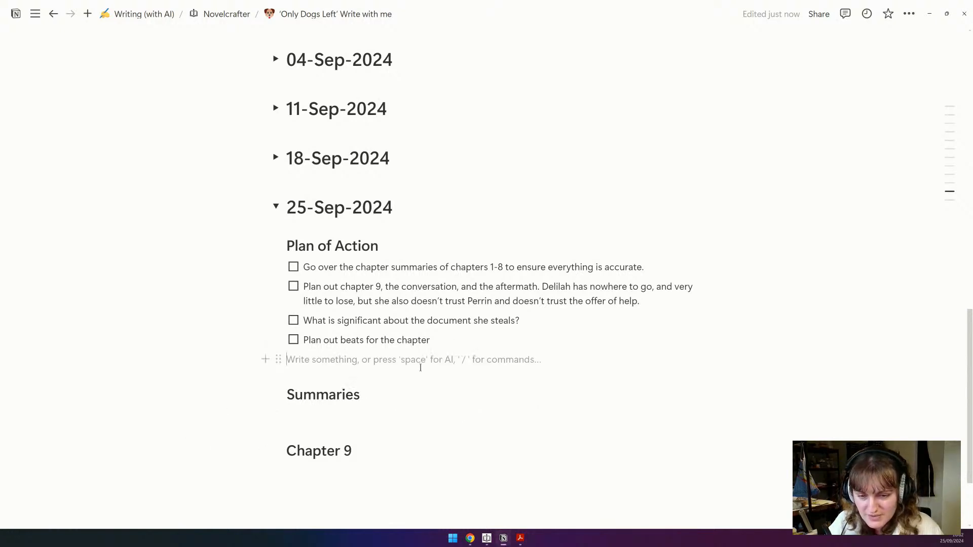
{"action": "scroll", "coordinate": [423, 365], "scroll_direction": "down", "scroll_amount": 2}
{"action": "left_click", "coordinate": [418, 383]}
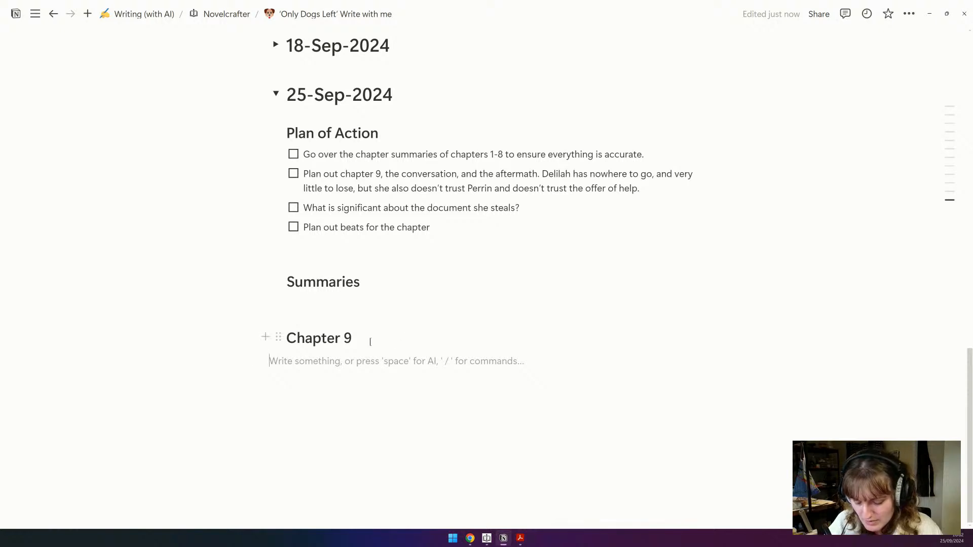
{"action": "type", "text": "I wonder, when you do brainstorming vs for example writing prose, if you change the temperature of the model used and also the \"Presence penalty\" factor which maybe could be between [0 — +2] for brainstorming, and [-2 — 0] for writing prose?"}
{"action": "left_click_drag", "start_coordinate": [271, 361], "coordinate": [484, 391]}
{"action": "key", "text": "ctrl+b"}
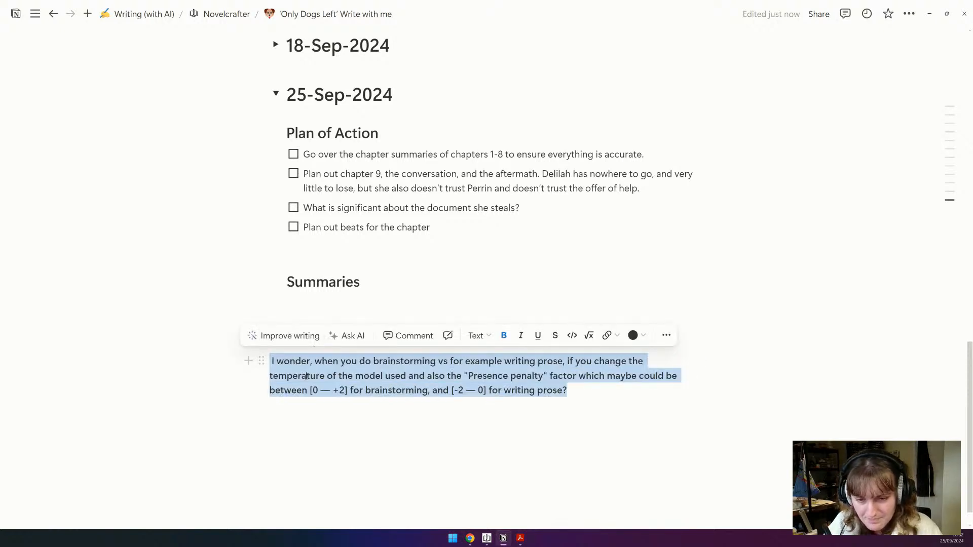
{"action": "left_click", "coordinate": [420, 394]}
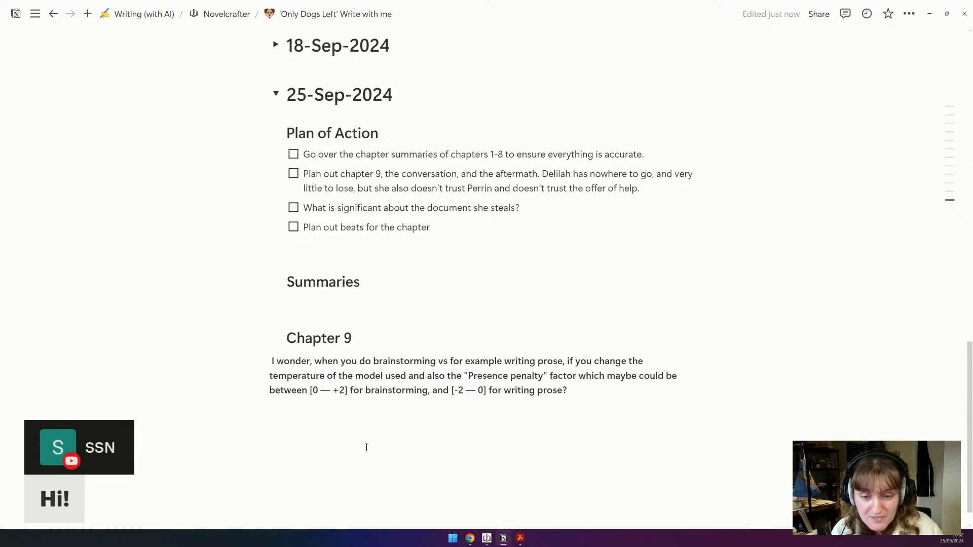
Step: Delete the bold question paragraph below the Chapter 9 heading
{"action": "triple_click", "coordinate": [372, 372]}
{"action": "key", "text": "BackSpace"}
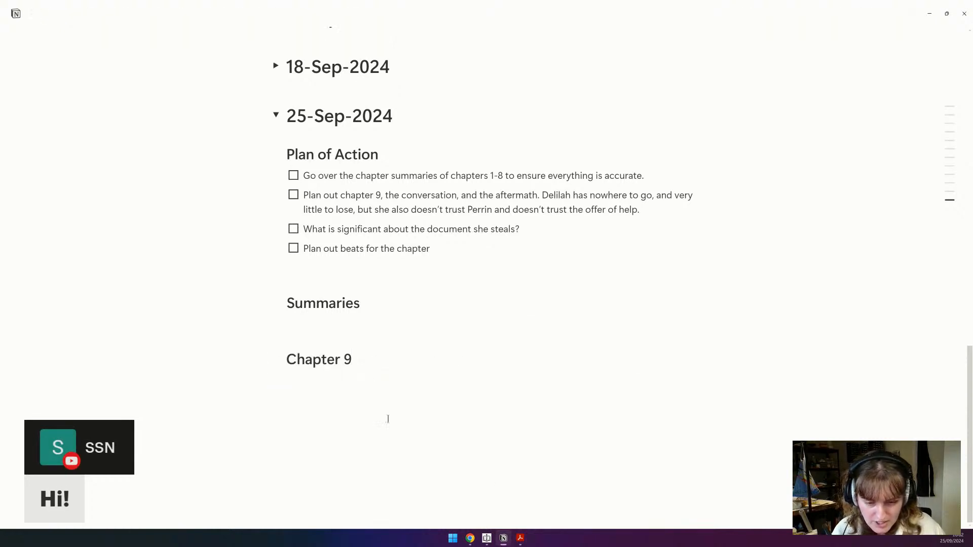
Step: Switch to Novelcrafter's prompts, collapse Scene Beat Completion and Text Replacement, and open the General Purpose system prompt under Workshop Chat
{"action": "key", "text": "alt+Tab"}
{"action": "left_click", "coordinate": [99, 516]}
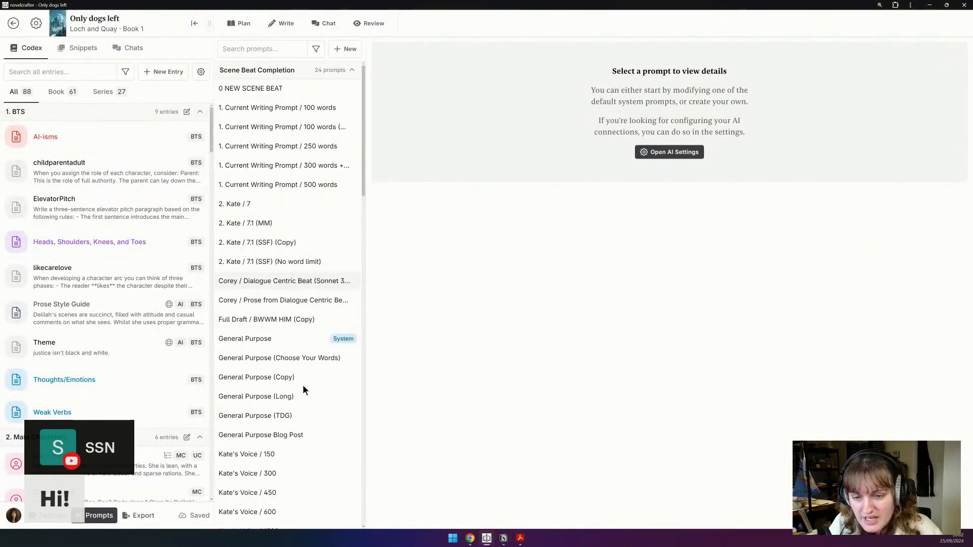
{"action": "left_click", "coordinate": [337, 71]}
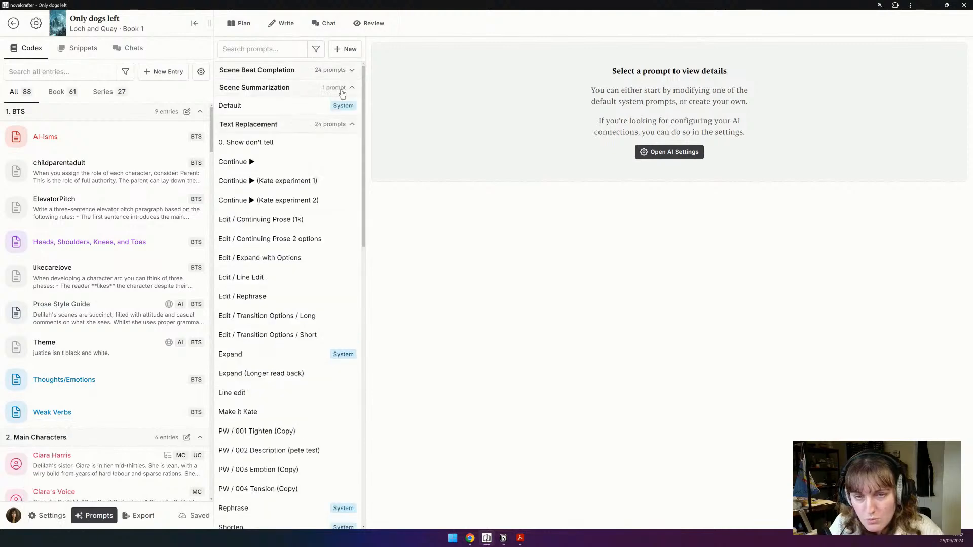
{"action": "left_click", "coordinate": [334, 125]}
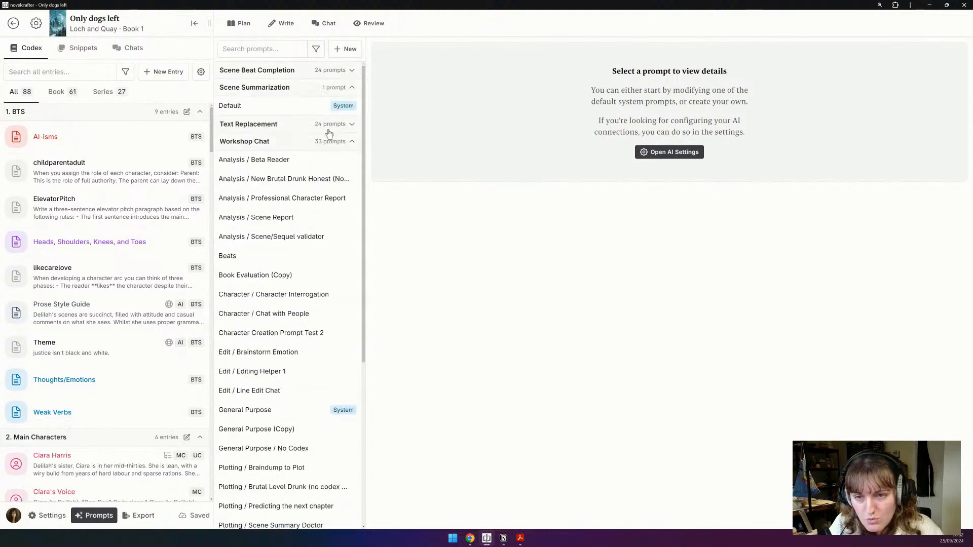
{"action": "left_click", "coordinate": [280, 415]}
Step: Inspect the GPT-4o and OpenAI GPT-4o mini model settings, including their advanced settings, in the Workshop Chat General Purpose prompt
{"action": "left_click", "coordinate": [386, 191]}
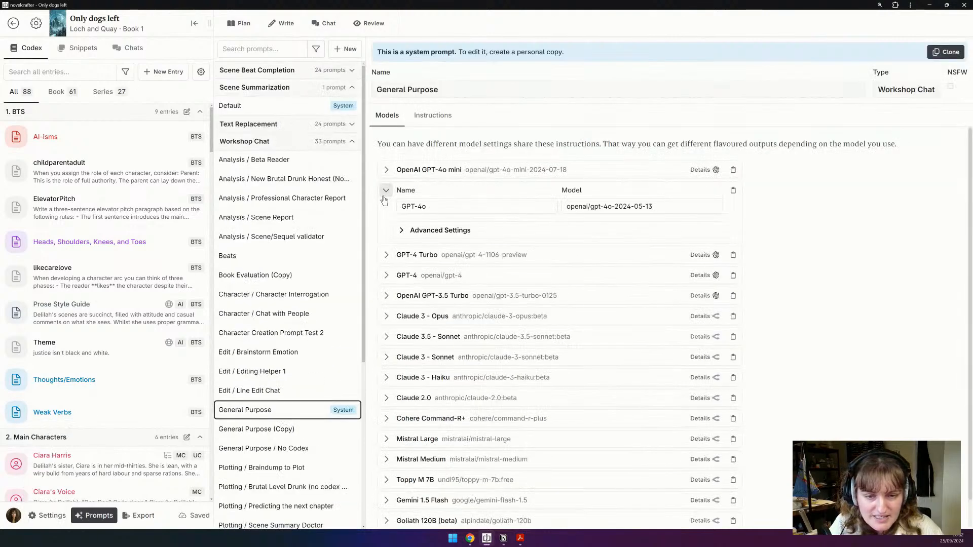
{"action": "left_click", "coordinate": [401, 232]}
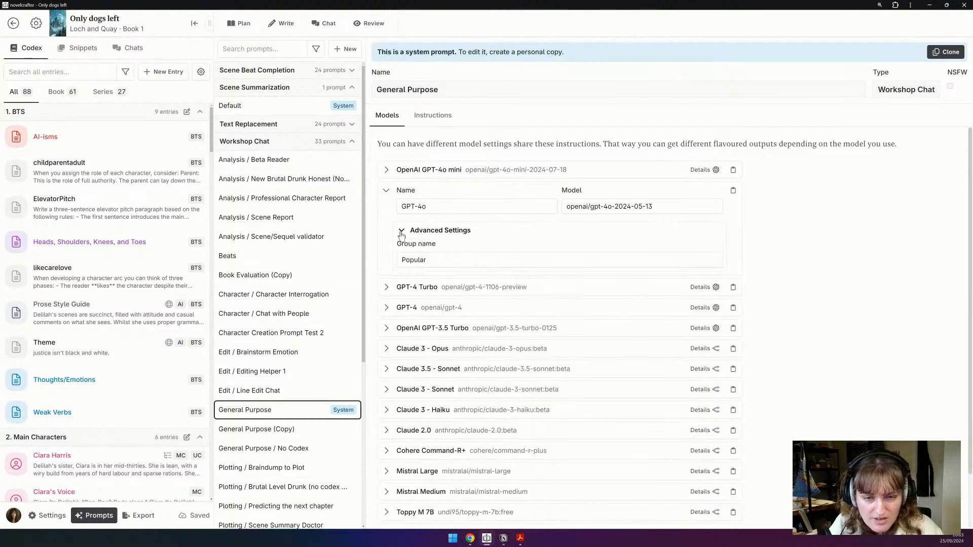
{"action": "left_click", "coordinate": [386, 171]}
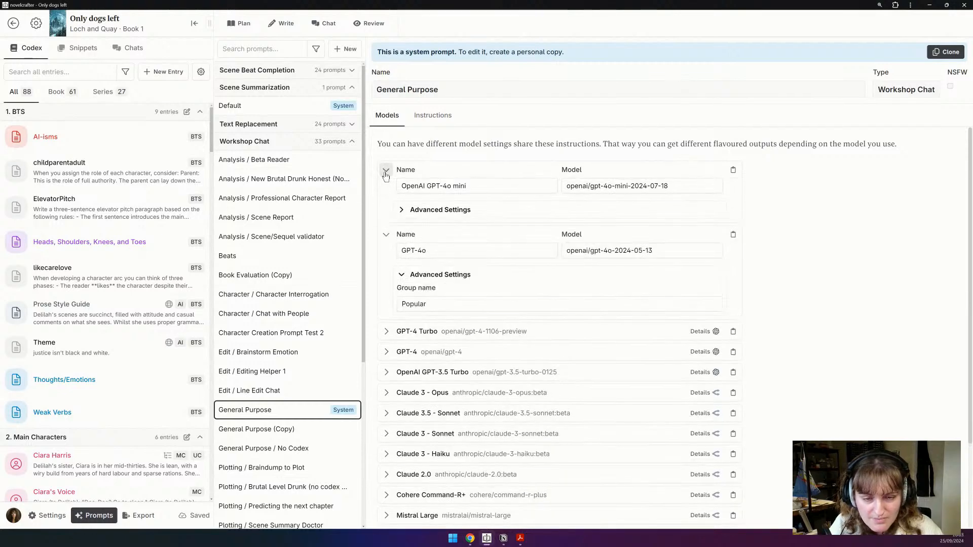
{"action": "left_click", "coordinate": [404, 210]}
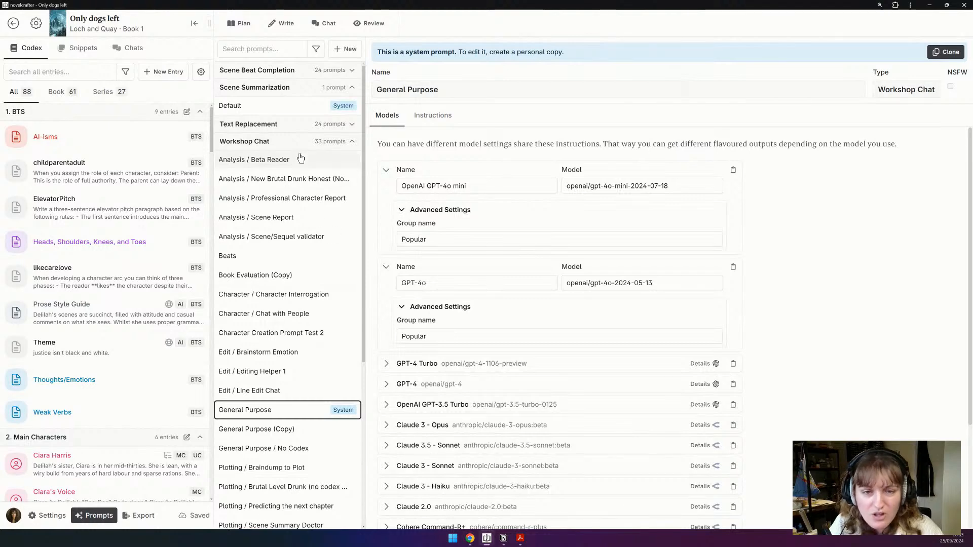
Step: Open the General Purpose (Copy) chat prompt and examine its GPT-4o mini and GPT-4o parameter settings
{"action": "left_click", "coordinate": [282, 430]}
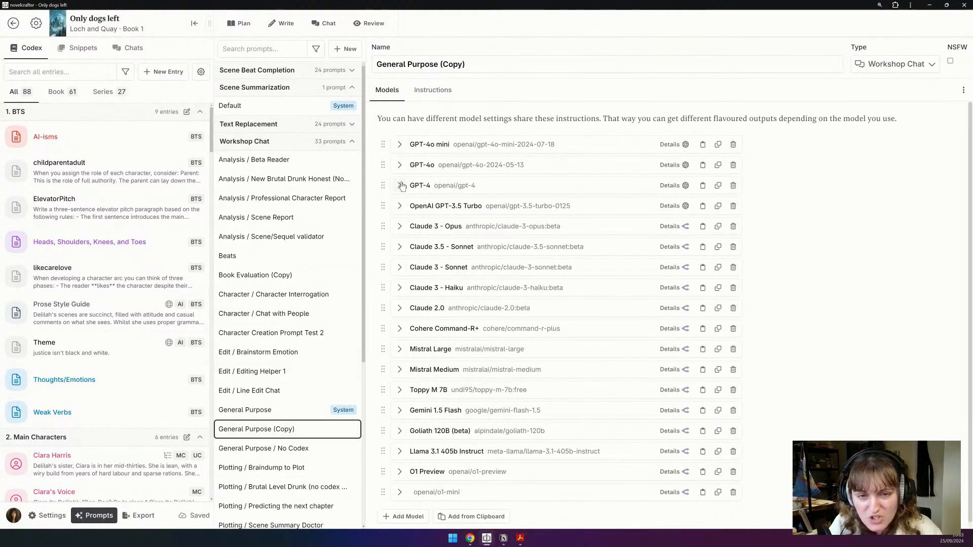
{"action": "left_click", "coordinate": [400, 145]}
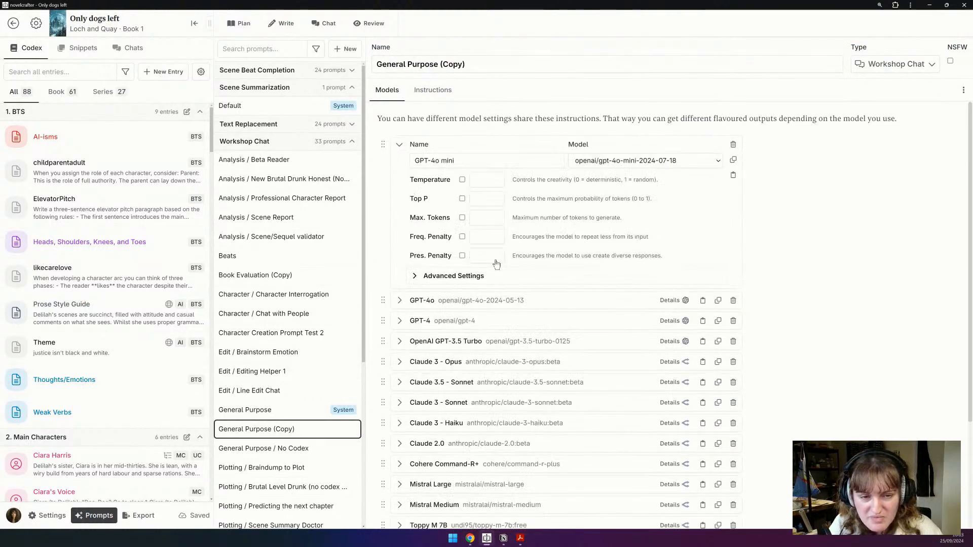
{"action": "left_click", "coordinate": [400, 301]}
{"action": "left_click", "coordinate": [400, 301]}
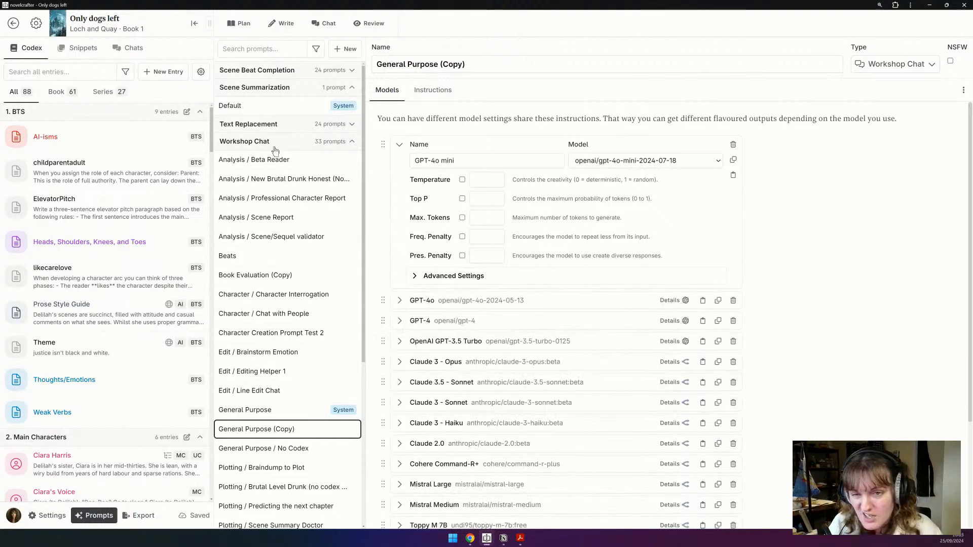
Step: Open the Scene Beat Completion General Purpose prompt and examine the OpenAI GPT-4o mini temperature and penalty values
{"action": "left_click", "coordinate": [290, 71]}
{"action": "left_click", "coordinate": [286, 339]}
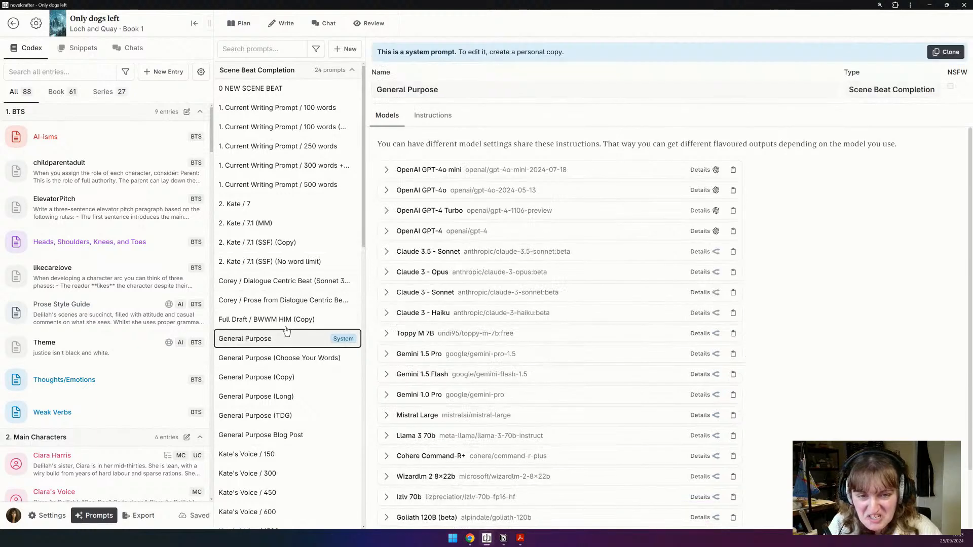
{"action": "left_click", "coordinate": [386, 169]}
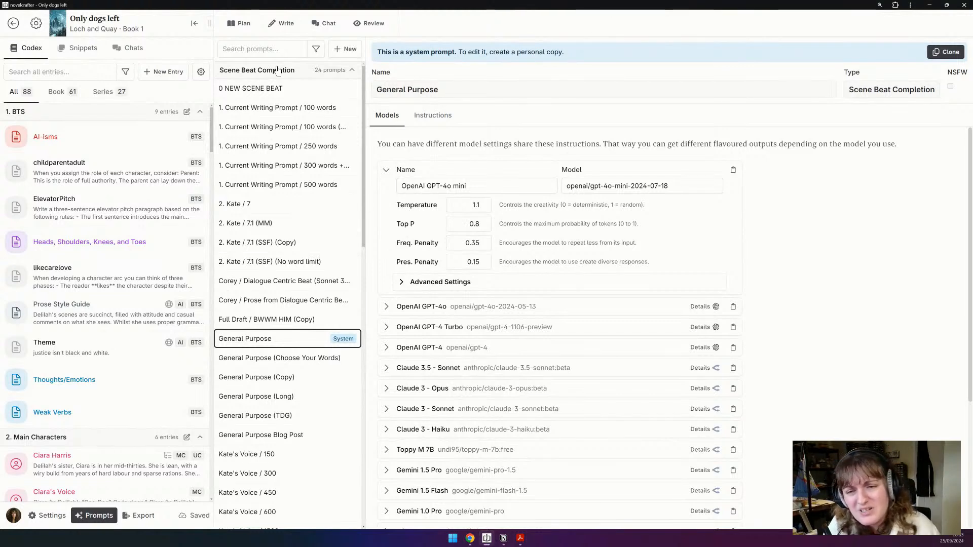
Step: Examine the Sonnet 3.5 model's basic and advanced settings in the Analysis / New Brutal Drunk Honest (No context) chat prompt
{"action": "left_click", "coordinate": [302, 77]}
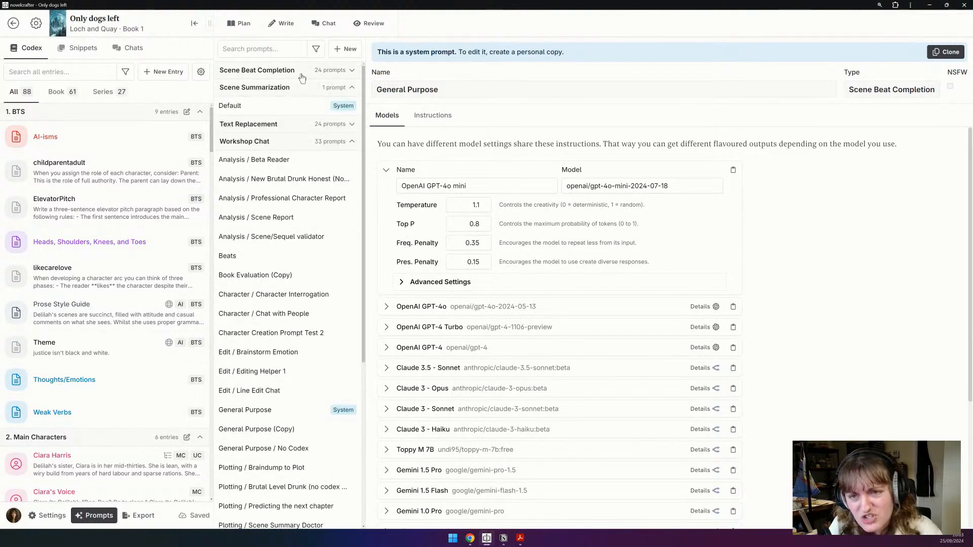
{"action": "left_click", "coordinate": [256, 186]}
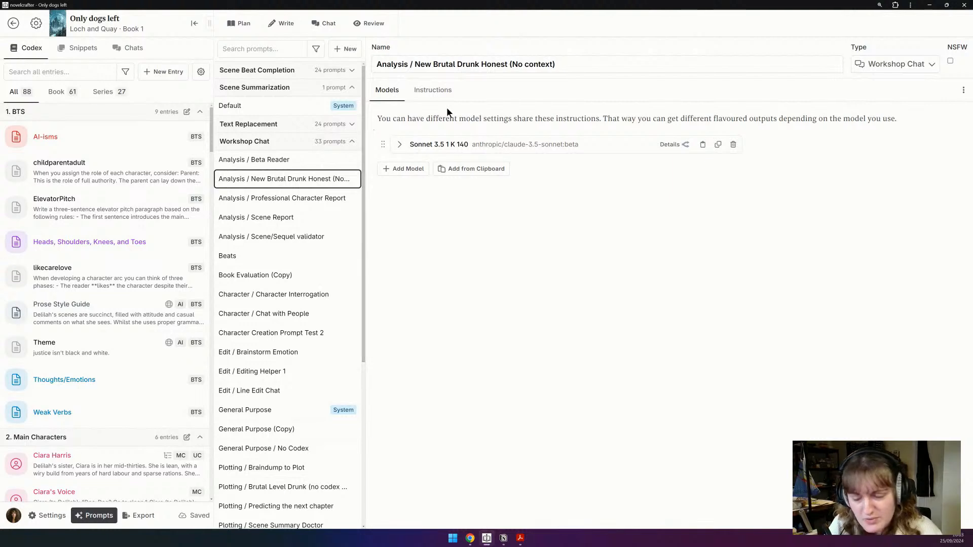
{"action": "left_click", "coordinate": [400, 146]}
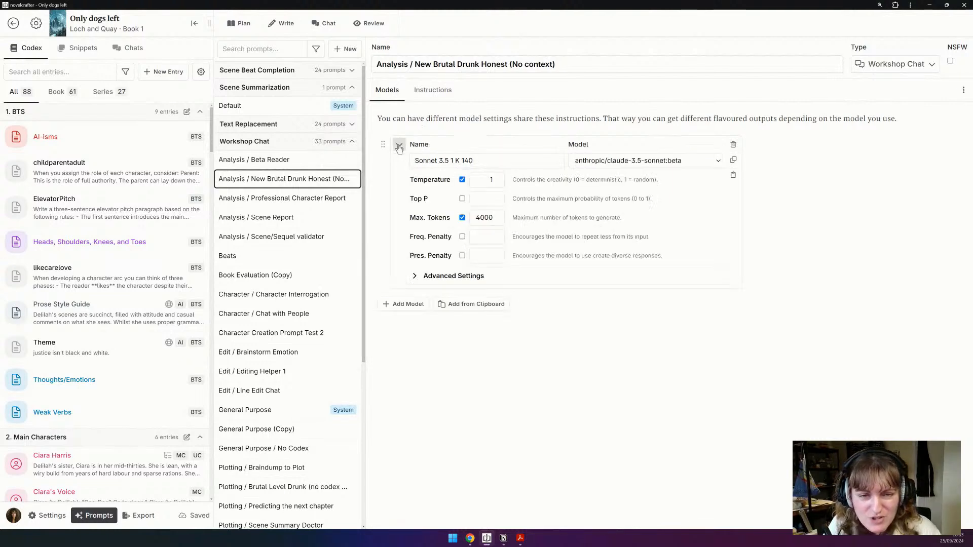
{"action": "left_click", "coordinate": [414, 280]}
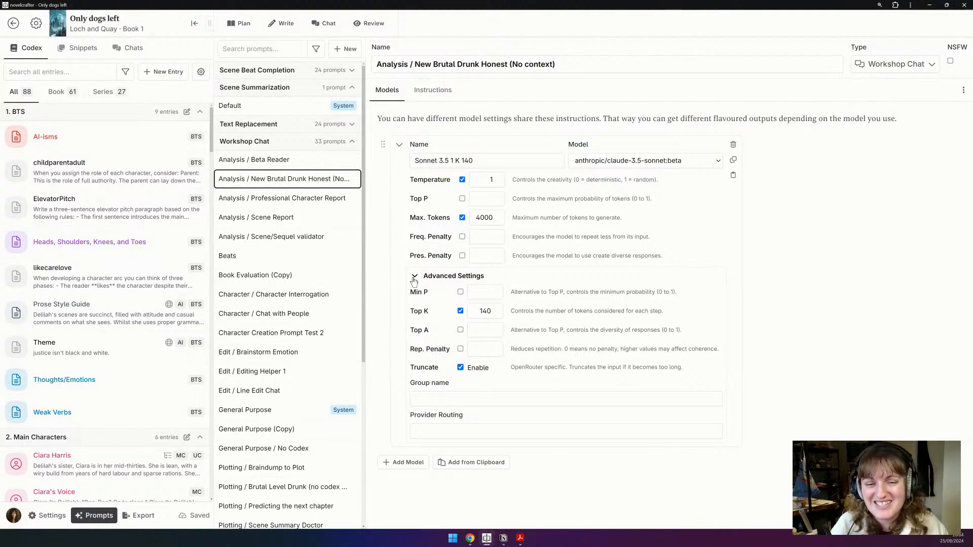
{"action": "left_click", "coordinate": [414, 277]}
{"action": "left_click", "coordinate": [399, 145]}
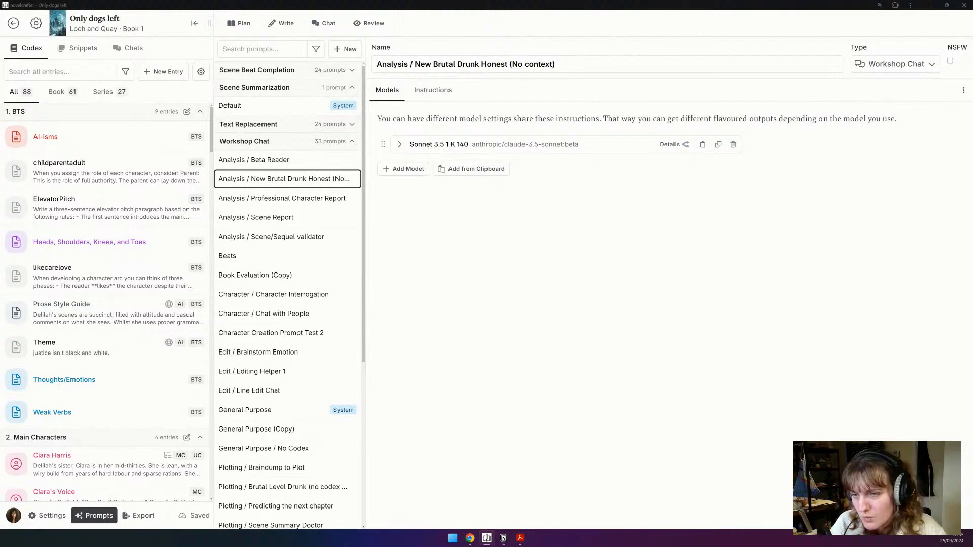
Step: Open the Rebellion entry in the codex's Rebels category and view its nested references
{"action": "left_click", "coordinate": [128, 112]}
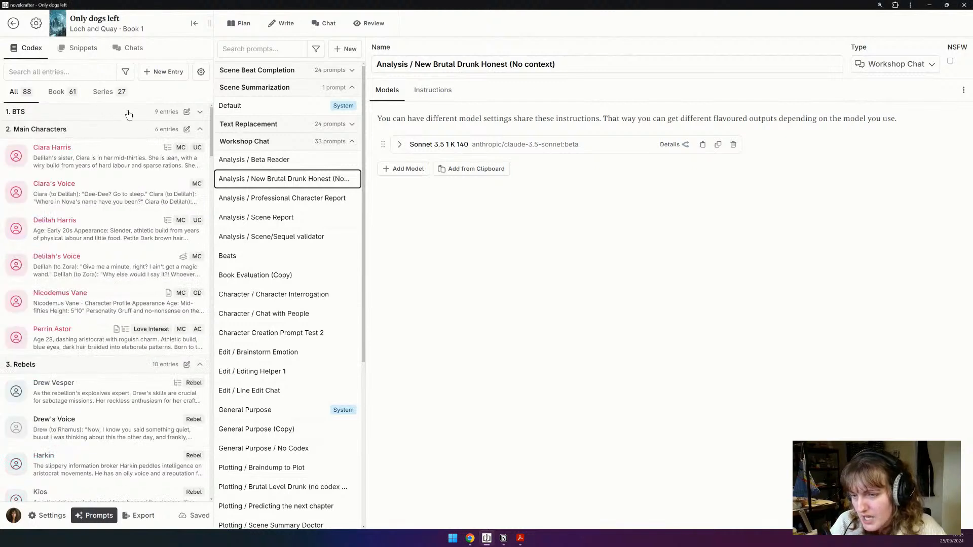
{"action": "scroll", "coordinate": [71, 350], "scroll_direction": "down", "scroll_amount": 5}
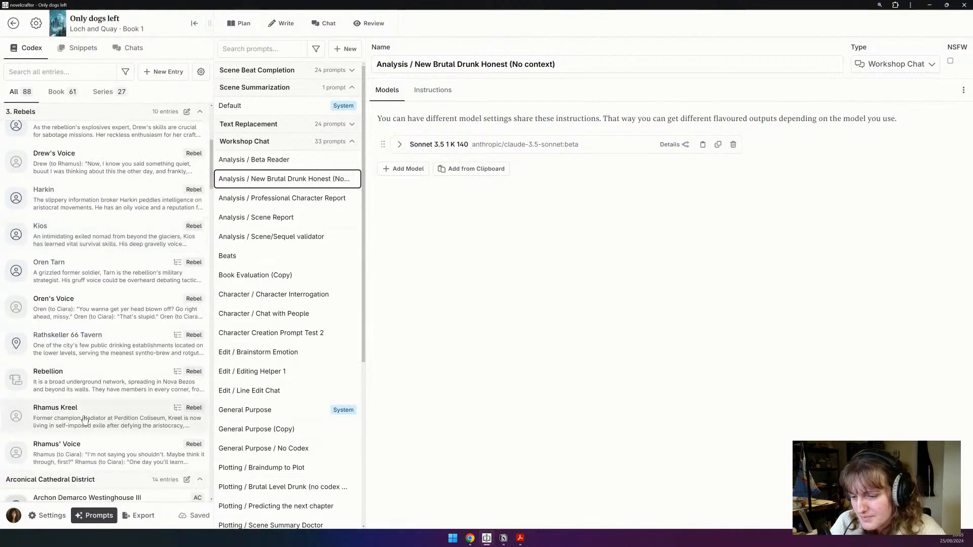
{"action": "left_click", "coordinate": [81, 383]}
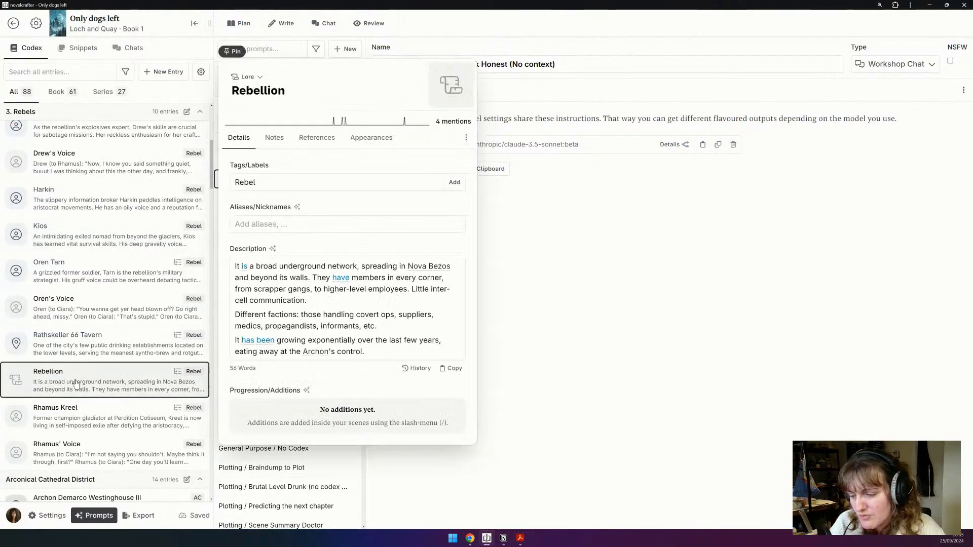
{"action": "left_click", "coordinate": [301, 147]}
{"action": "scroll", "coordinate": [291, 264], "scroll_direction": "down", "scroll_amount": 1}
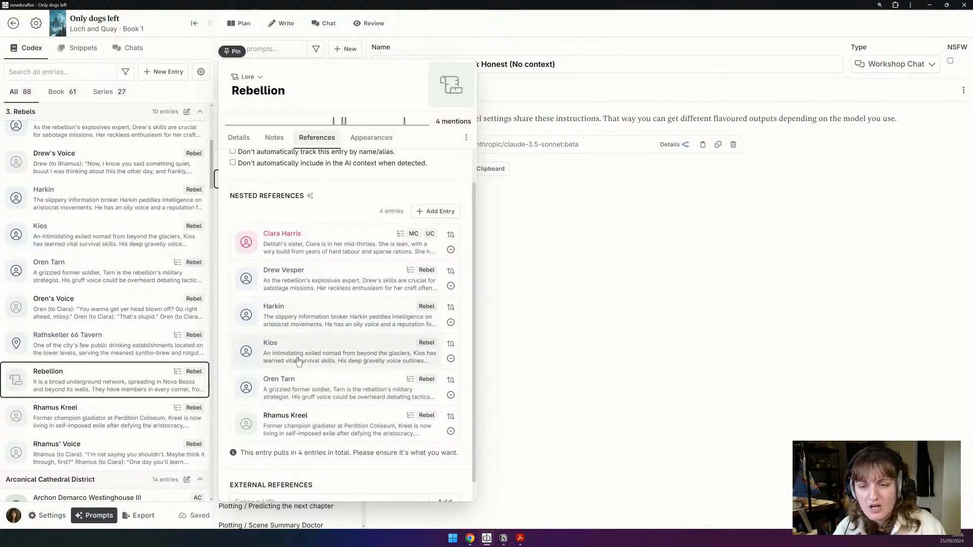
Step: Follow Rebellion's first nested reference through to that character's voice entry, view the Rathskeller 66 Tavern references, and close the entry
{"action": "left_click", "coordinate": [299, 244]}
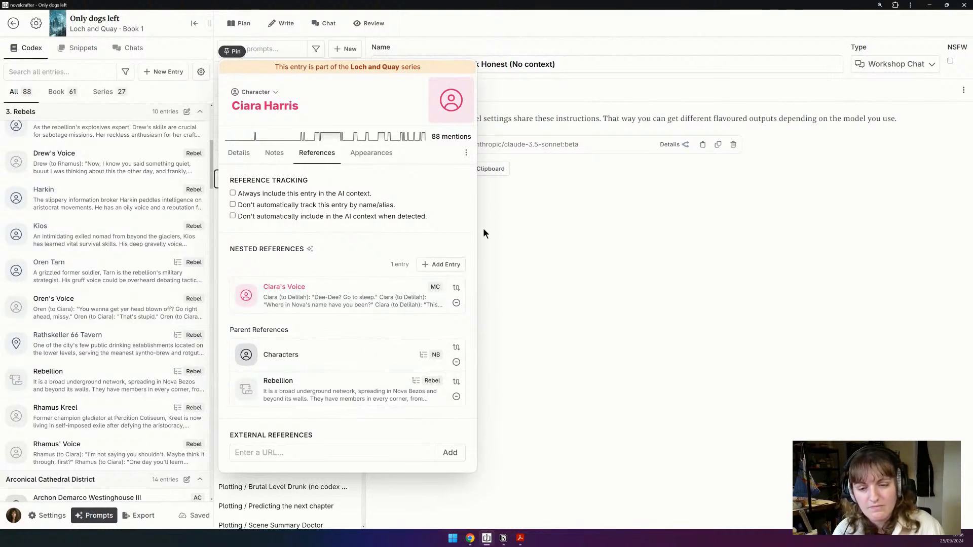
{"action": "left_click", "coordinate": [298, 296]}
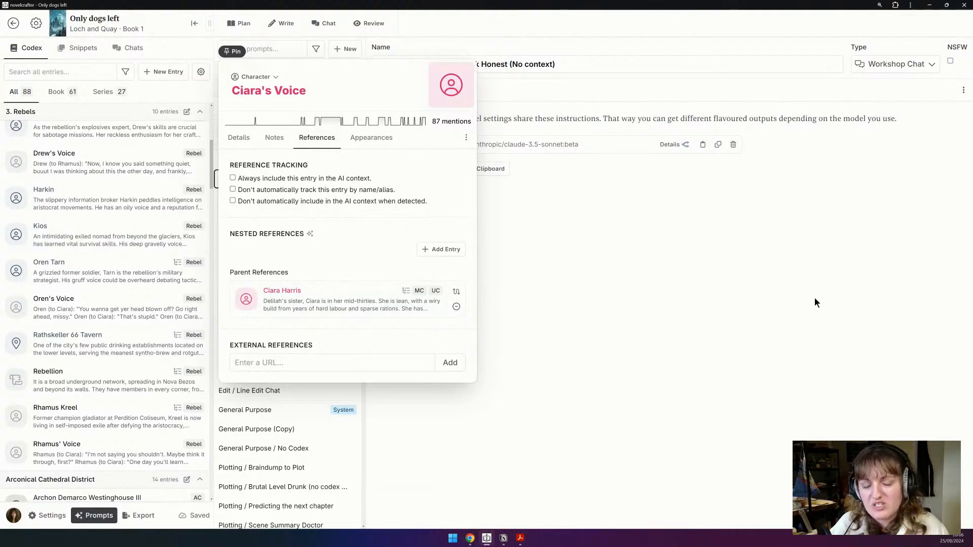
{"action": "left_click", "coordinate": [80, 350]}
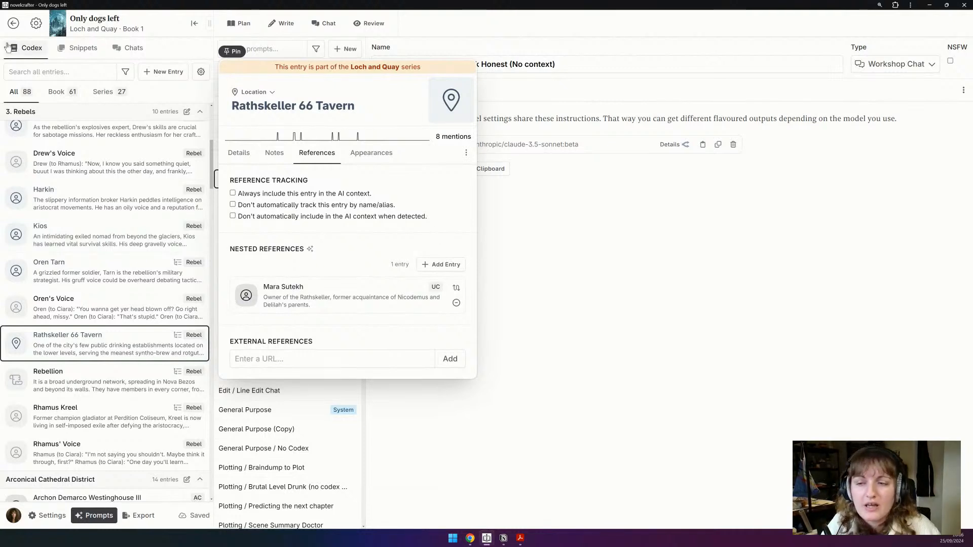
{"action": "left_click", "coordinate": [686, 297]}
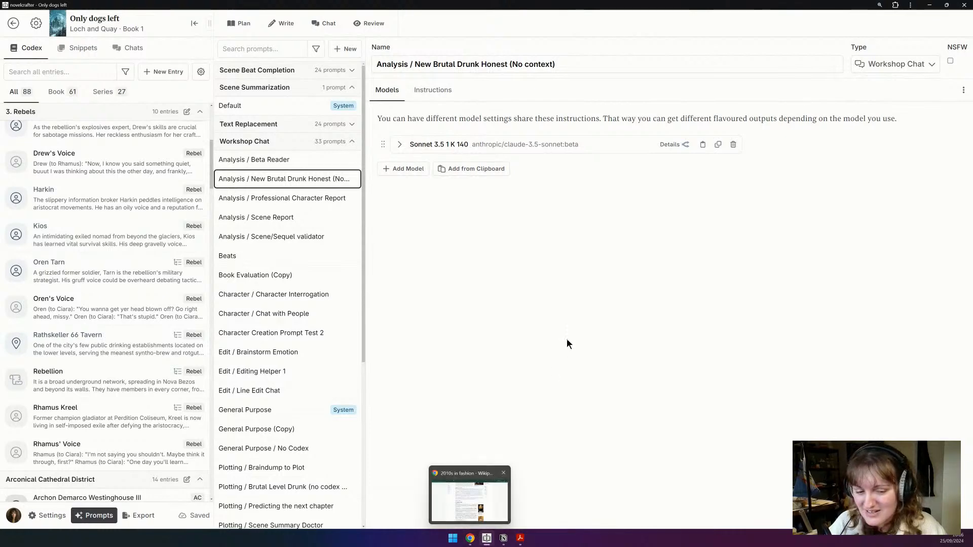
Step: Switch to Notion to check the 25-Sep-2024 plan of action, and return to Novelcrafter
{"action": "left_click", "coordinate": [503, 538]}
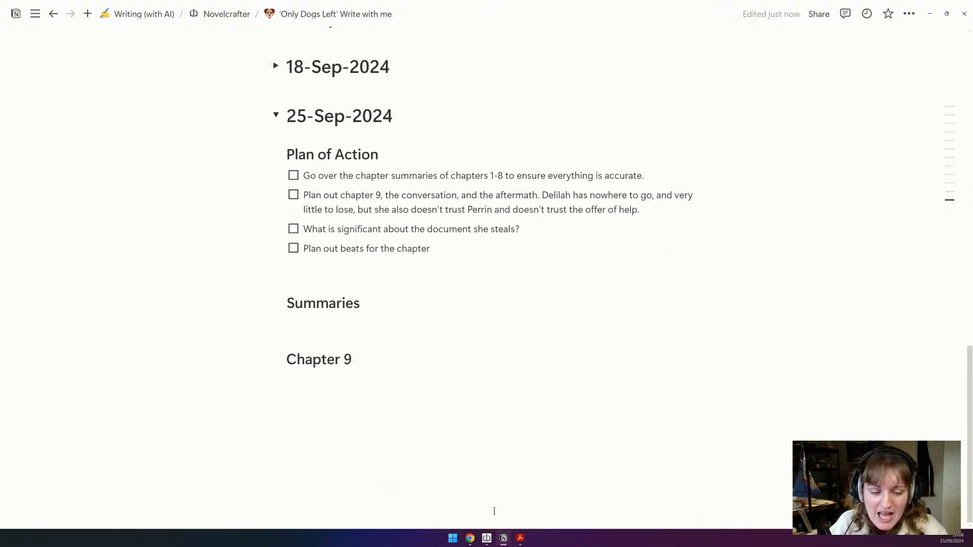
{"action": "mouse_move", "coordinate": [496, 539]}
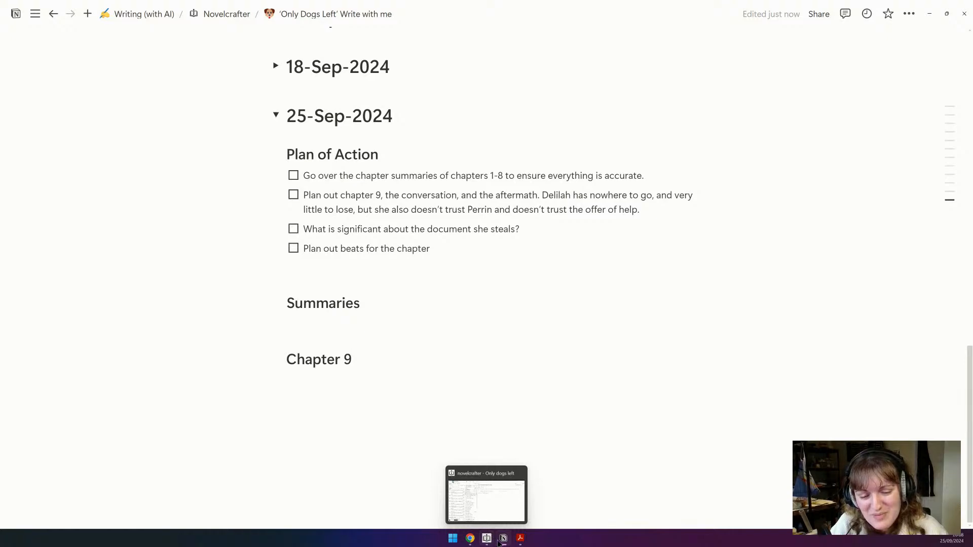
{"action": "left_click", "coordinate": [488, 540]}
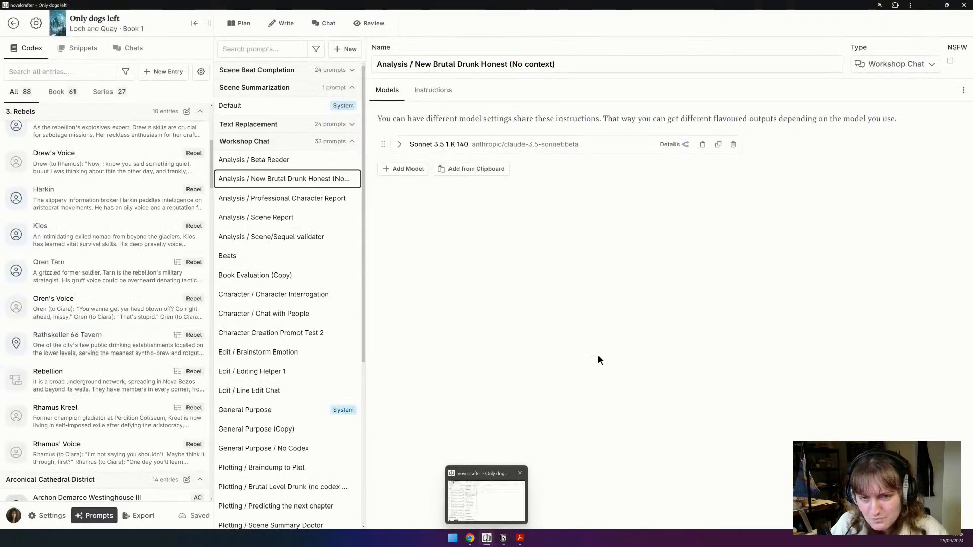
Step: Open the novel's plan grid and look over the Act 1 chapter summaries
{"action": "left_click", "coordinate": [238, 26]}
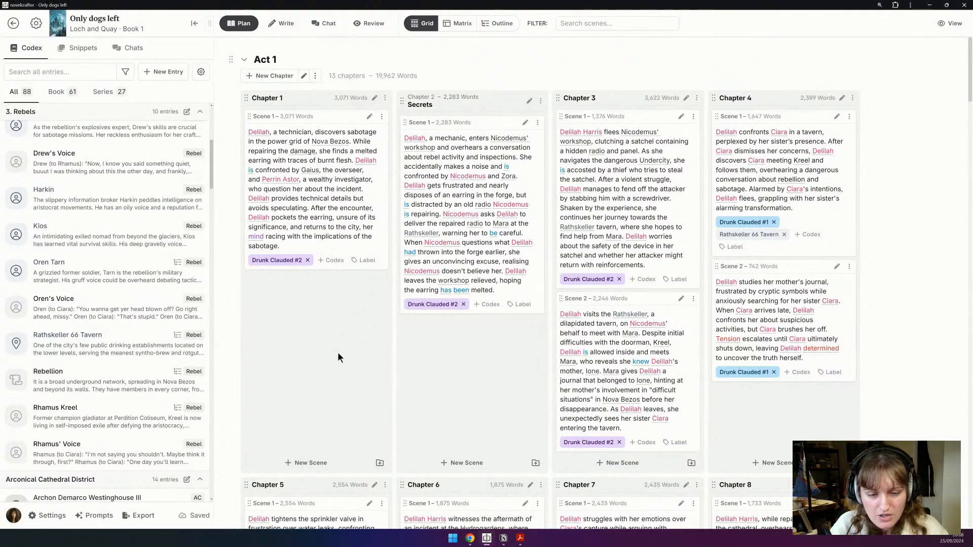
{"action": "scroll", "coordinate": [338, 351], "scroll_direction": "down", "scroll_amount": 3}
{"action": "scroll", "coordinate": [340, 356], "scroll_direction": "up", "scroll_amount": 3}
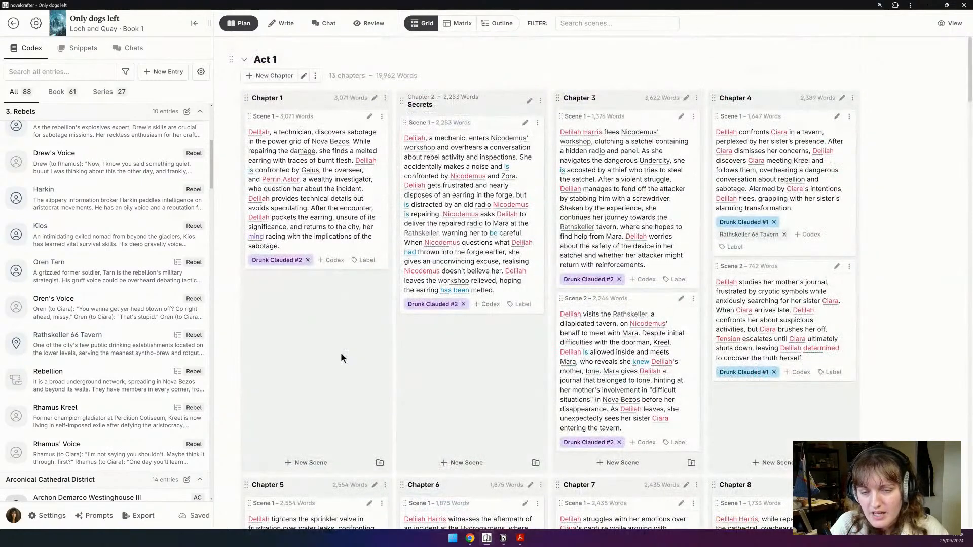
Step: Remove the words ", a technician," after Delilah's name in the opening of the Chapter 1 scene summary
{"action": "left_click_drag", "start_coordinate": [313, 132], "coordinate": [270, 136]}
{"action": "key", "text": "BackSpace"}
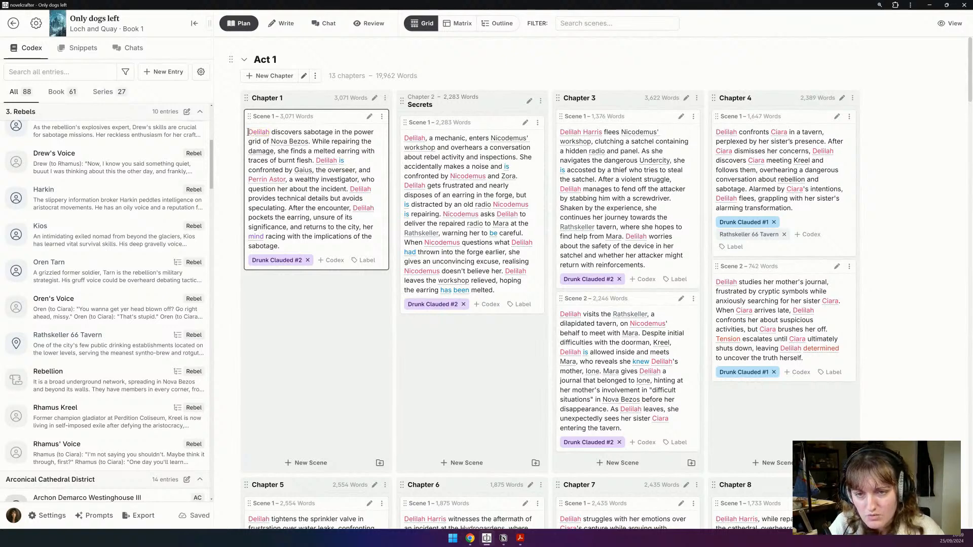
{"action": "left_click", "coordinate": [248, 132]}
{"action": "type", "text": "While fixi"}
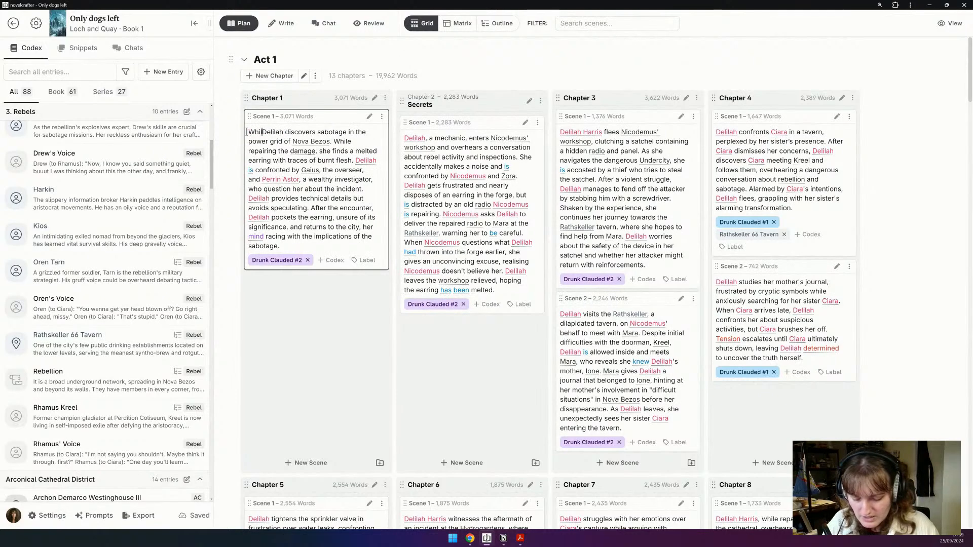
{"action": "type", "text": "ng "}
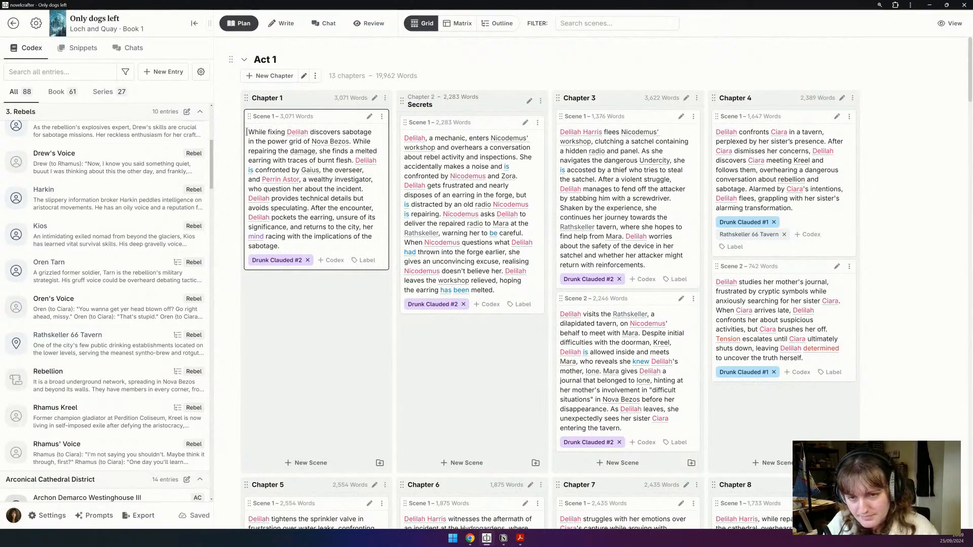
{"action": "type", "text": "a"}
{"action": "key", "text": "BackSpace"}
{"action": "type", "text": "broken"}
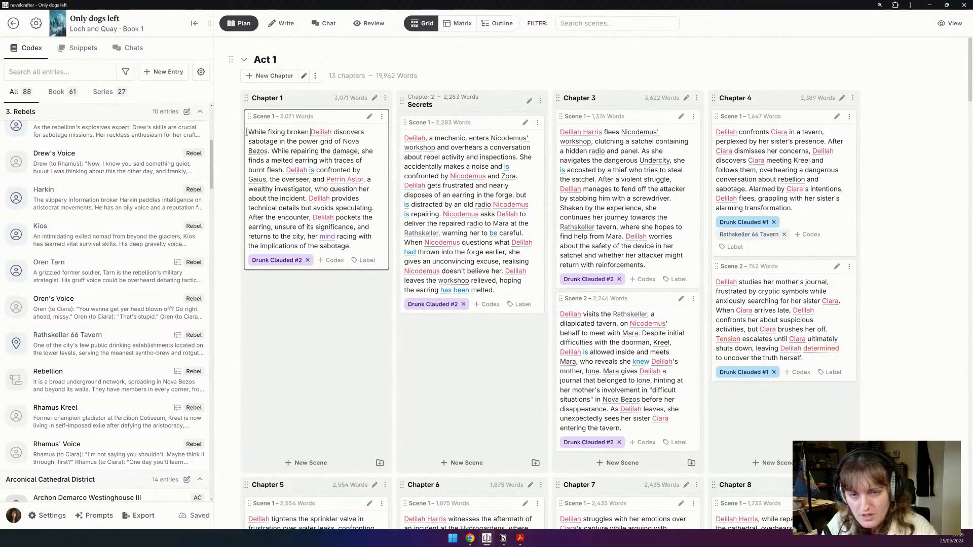
{"action": "key", "text": "BackSpace"}
{"action": "key", "text": "BackSpace"}
{"action": "key", "text": "BackSpace"}
{"action": "key", "text": "BackSpace"}
{"action": "key", "text": "BackSpace"}
{"action": "key", "text": "BackSpace"}
{"action": "key", "text": "BackSpace"}
{"action": "key", "text": "BackSpace"}
{"action": "key", "text": "BackSpace"}
{"action": "key", "text": "BackSpace"}
{"action": "key", "text": "BackSpace"}
{"action": "key", "text": "BackSpace"}
{"action": "key", "text": "BackSpace"}
{"action": "key", "text": "BackSpace"}
{"action": "key", "text": "BackSpace"}
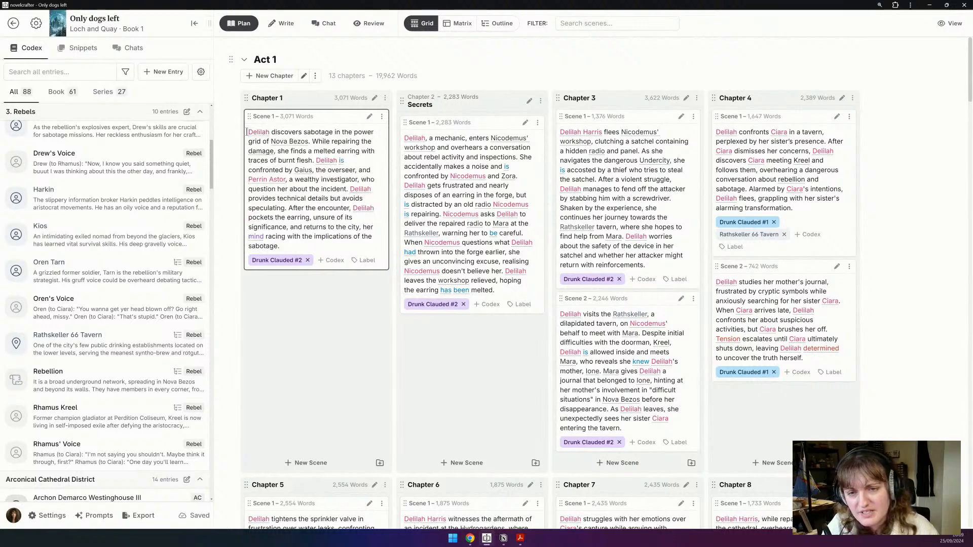
Step: Start a new paragraph in the Chapter 1 summary after "traces of burnt flesh."
{"action": "left_click", "coordinate": [310, 142]}
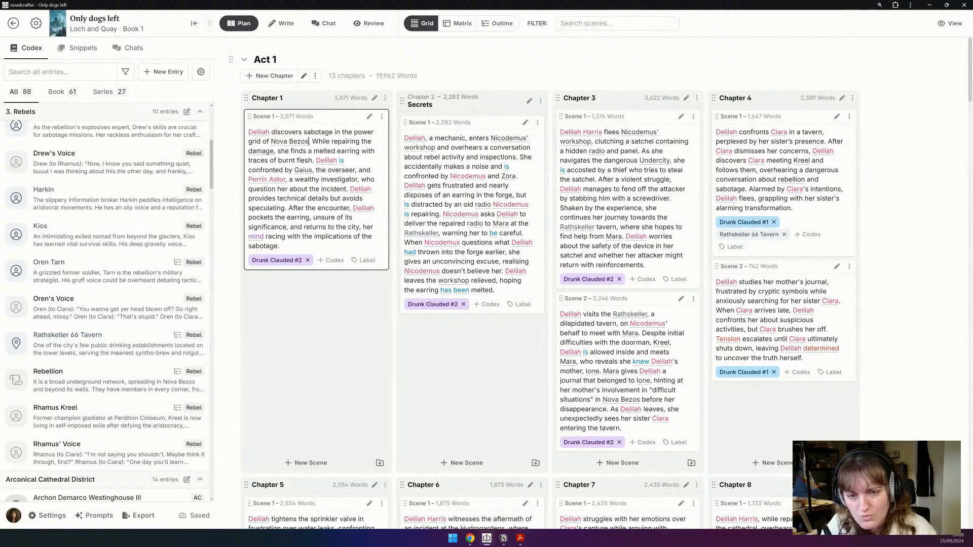
{"action": "type", "text": "."}
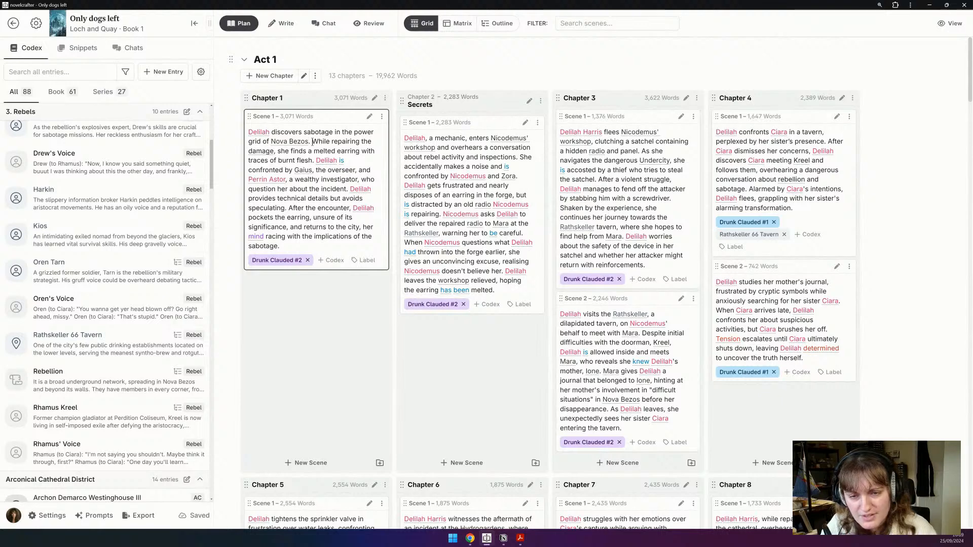
{"action": "mouse_move", "coordinate": [315, 161]}
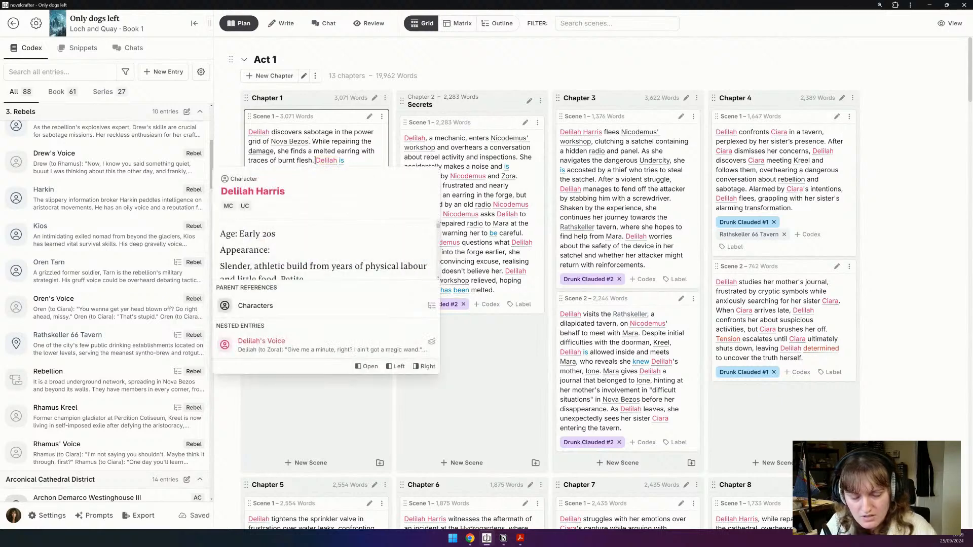
{"action": "key", "text": "Return"}
{"action": "key", "text": "Return"}
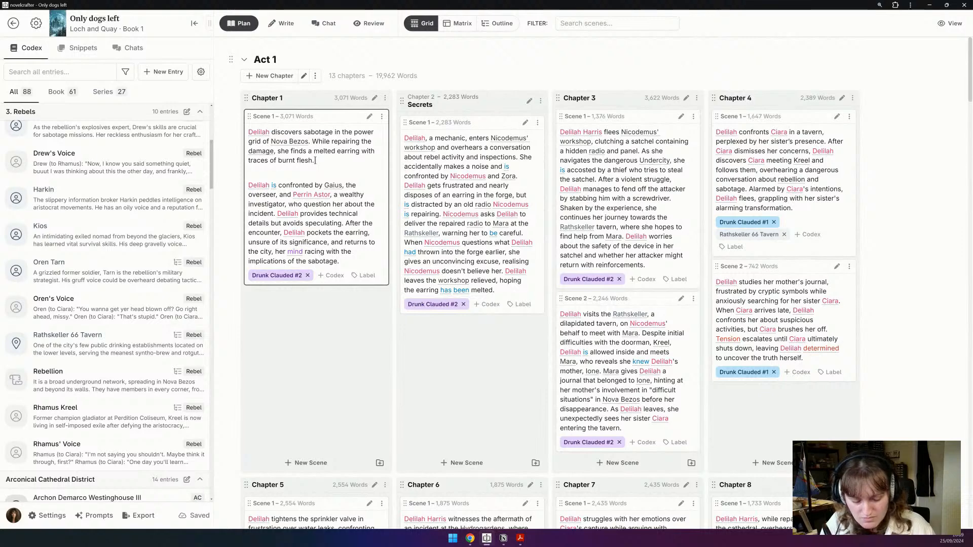
Step: Begin the new paragraph with "Her repairs clash with the investigation of the incident by Perrin Astor and"
{"action": "key", "text": "Return"}
{"action": "type", "text": "The"}
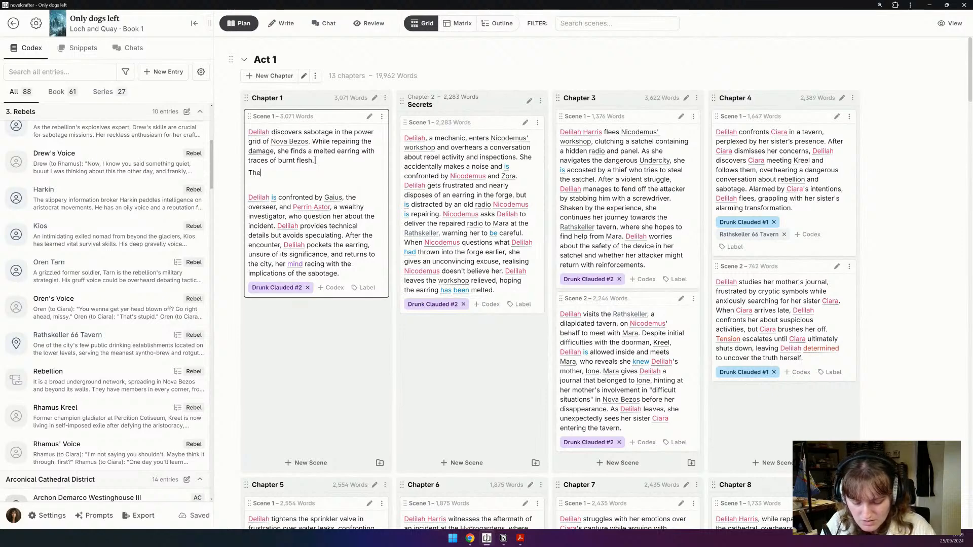
{"action": "key", "text": "BackSpace"}
{"action": "key", "text": "BackSpace"}
{"action": "type", "text": "Her "}
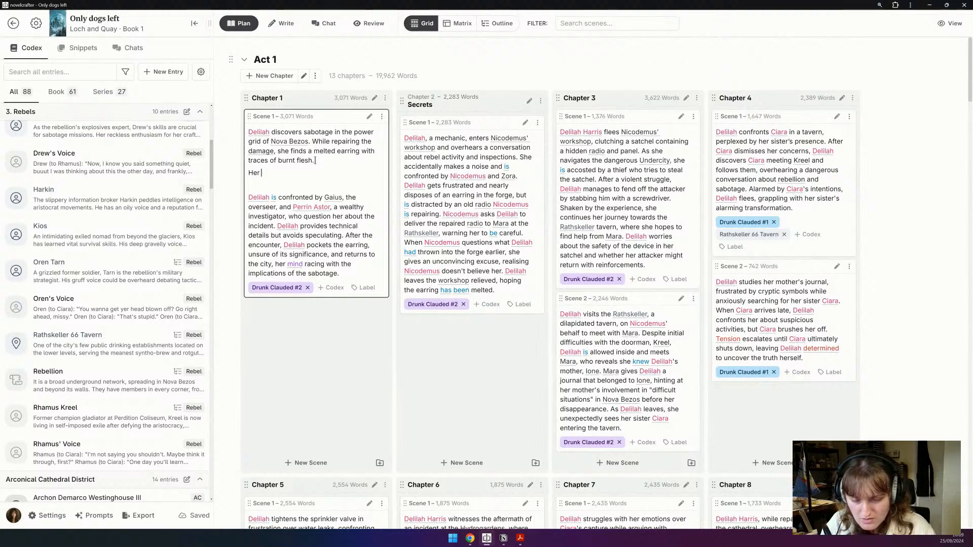
{"action": "type", "text": "repairs cla"}
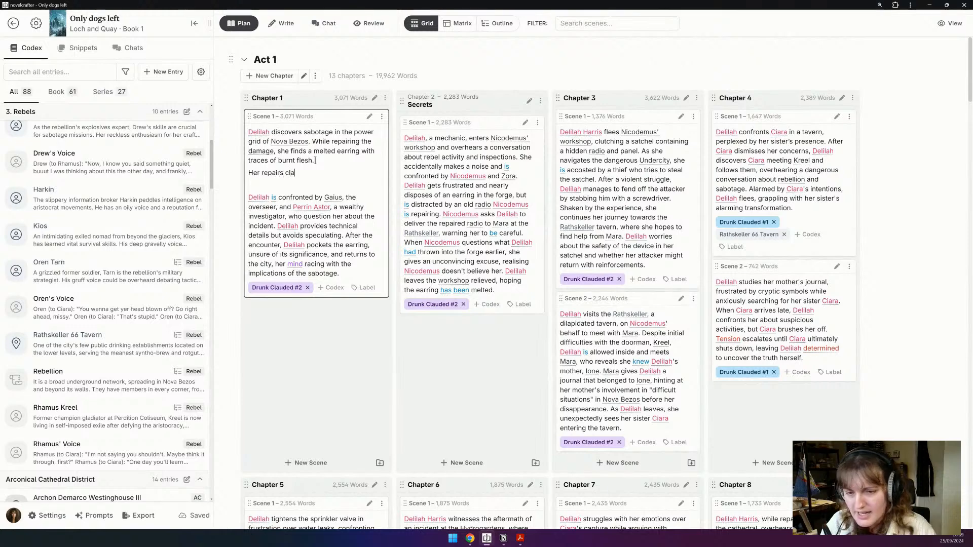
{"action": "type", "text": "sh with the investigation of "}
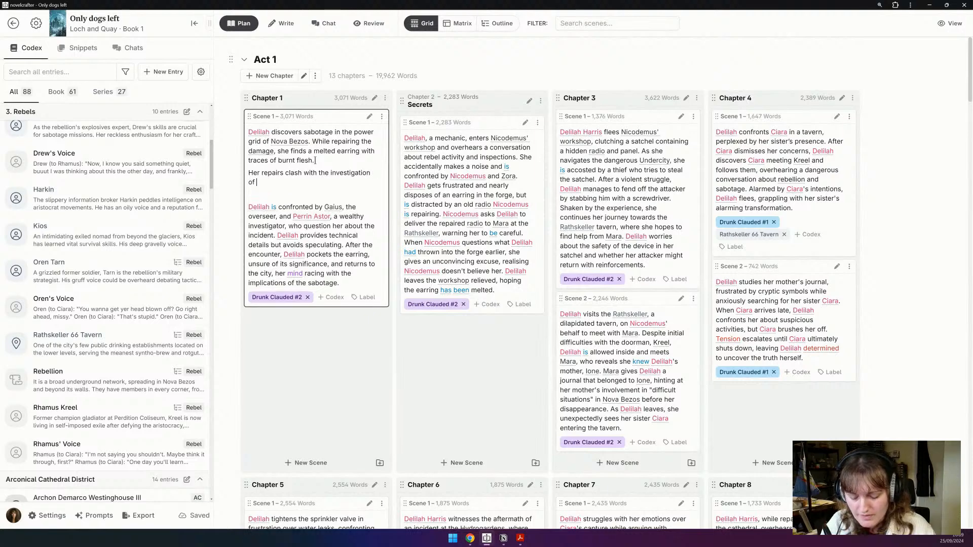
{"action": "type", "text": "the inc"}
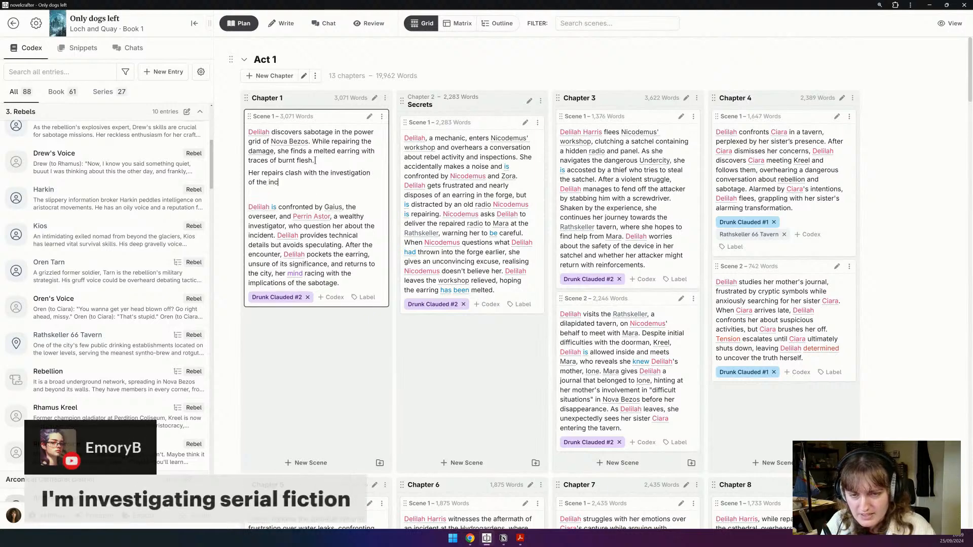
{"action": "type", "text": "ident by"}
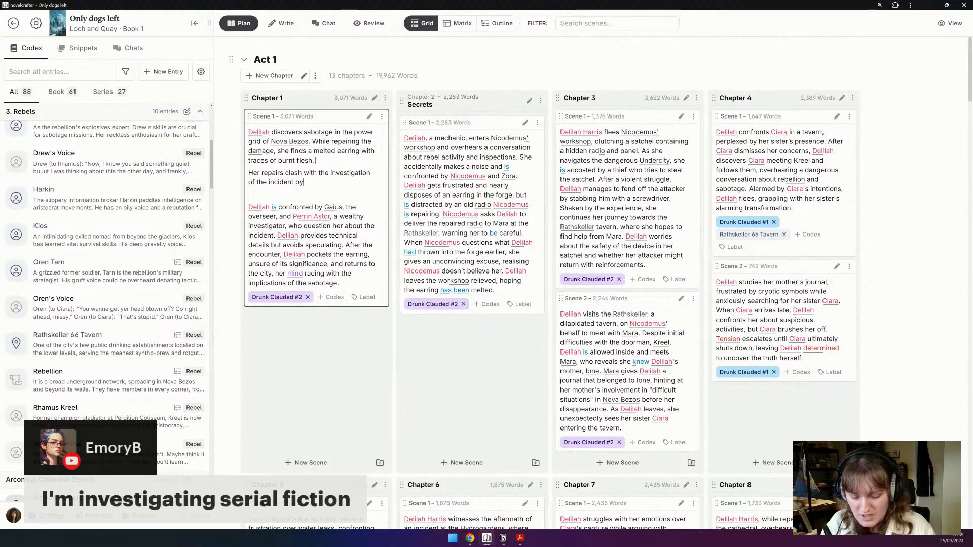
{"action": "type", "text": " Perrin Astor and"}
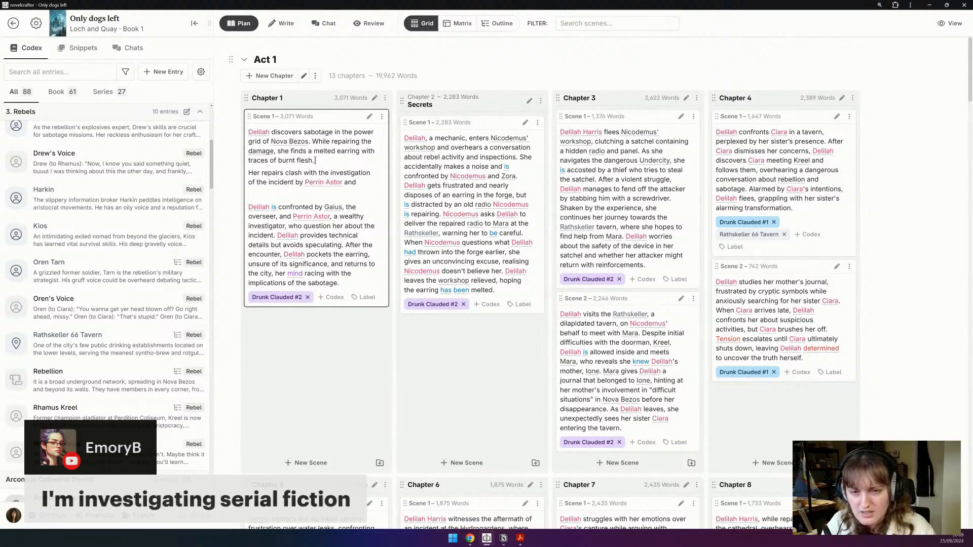
Step: Replace "Perrin Astor and" at the end of the new sentence with "Gaius, the overseer,"
{"action": "key", "text": "BackSpace"}
{"action": "key", "text": "BackSpace"}
{"action": "key", "text": "BackSpace"}
{"action": "key", "text": "BackSpace"}
{"action": "key", "text": "BackSpace"}
{"action": "key", "text": "BackSpace"}
{"action": "key", "text": "BackSpace"}
{"action": "key", "text": "BackSpace"}
{"action": "key", "text": "BackSpace"}
{"action": "key", "text": "BackSpace"}
{"action": "key", "text": "BackSpace"}
{"action": "key", "text": "BackSpace"}
{"action": "key", "text": "BackSpace"}
{"action": "key", "text": "BackSpace"}
{"action": "key", "text": "BackSpace"}
{"action": "key", "text": "BackSpace"}
{"action": "key", "text": "BackSpace"}
{"action": "type", "text": "Gaius, the overseer,"}
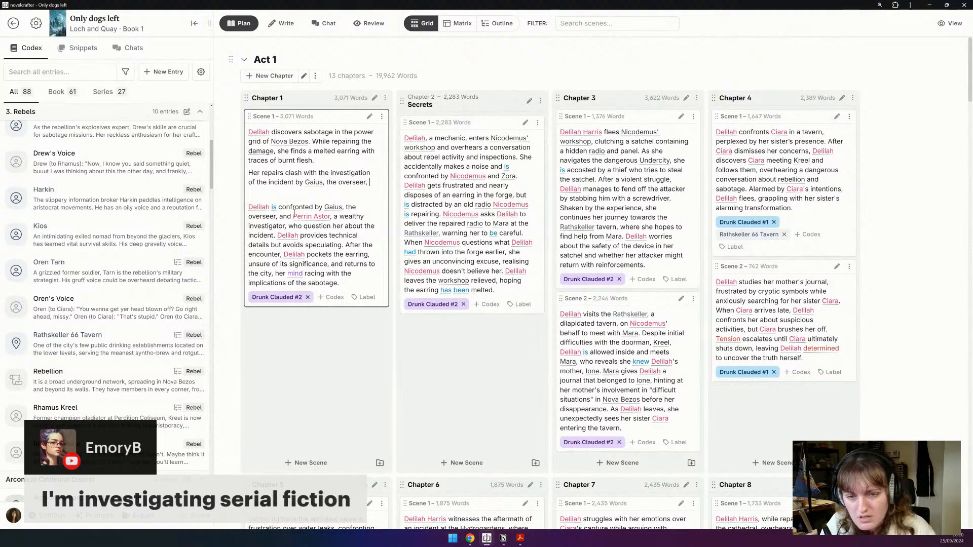
Step: Delete "Delilah is confronted by Gaius, the overseer," to join the two paragraphs, and end the sentence after "a wealthy investigator"
{"action": "left_click_drag", "start_coordinate": [277, 217], "coordinate": [250, 201]}
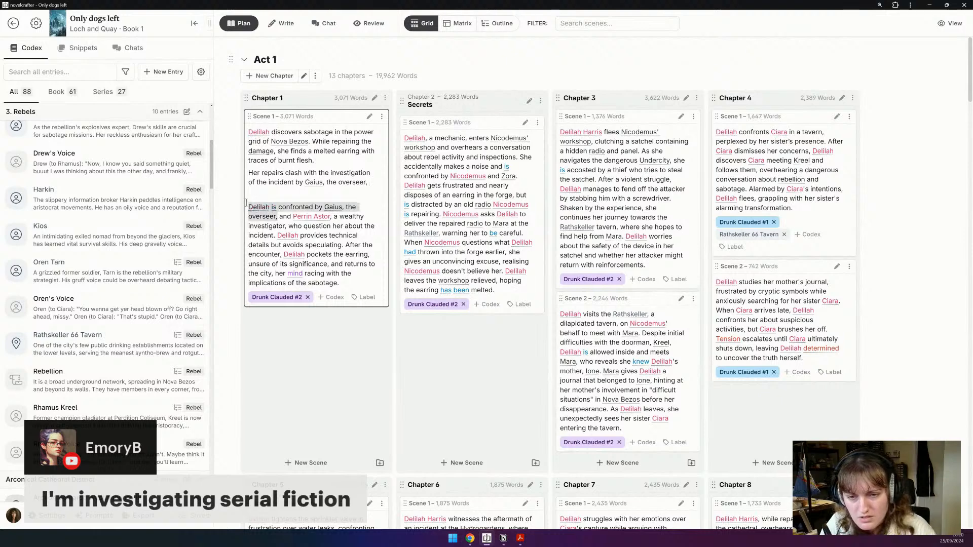
{"action": "key", "text": "BackSpace"}
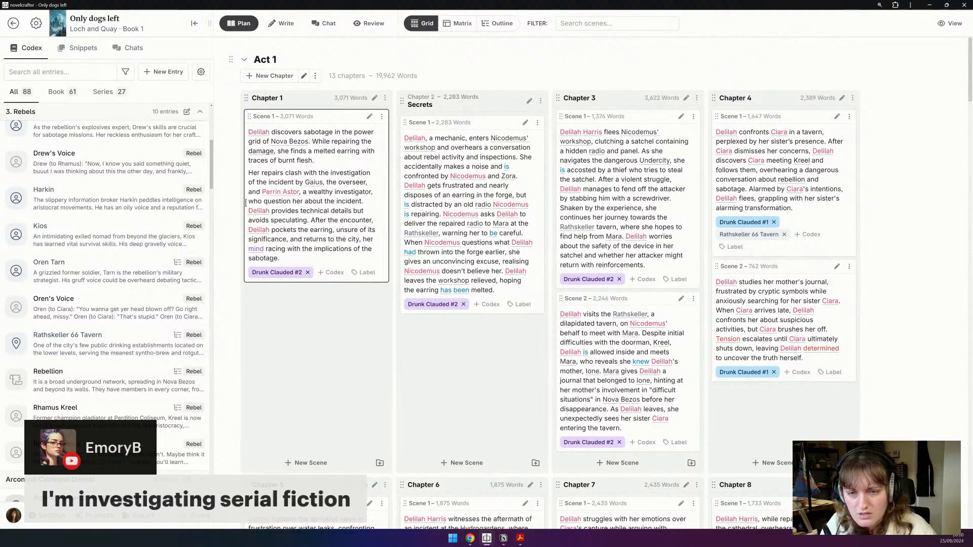
{"action": "left_click", "coordinate": [371, 192]}
{"action": "type", "text": "."}
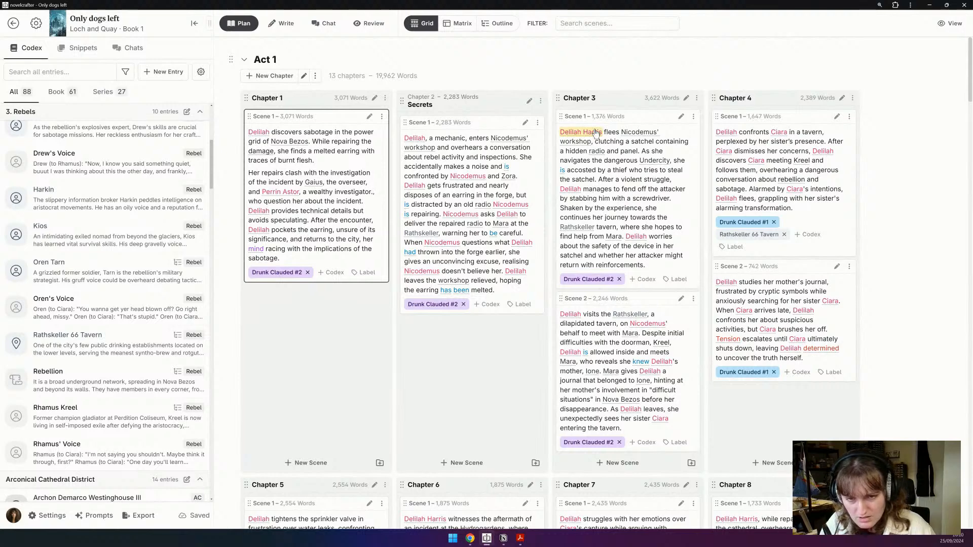
Step: Rewrite the clause after "a wealthy investigator." as "Perrin questions Delilah about what she saw."
{"action": "type", "text": " Perrin"}
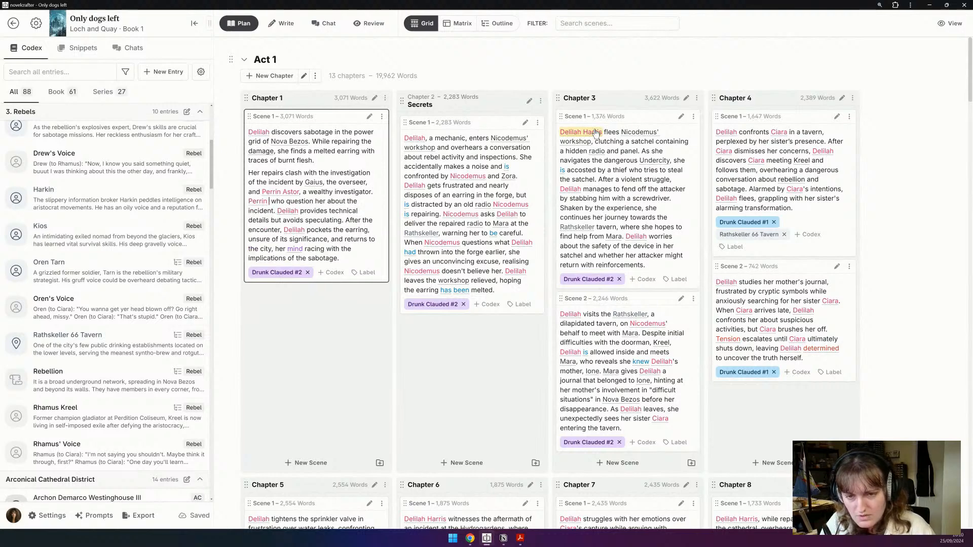
{"action": "key", "text": "Delete"}
{"action": "key", "text": "Delete"}
{"action": "key", "text": "Delete"}
{"action": "key", "text": "Delete"}
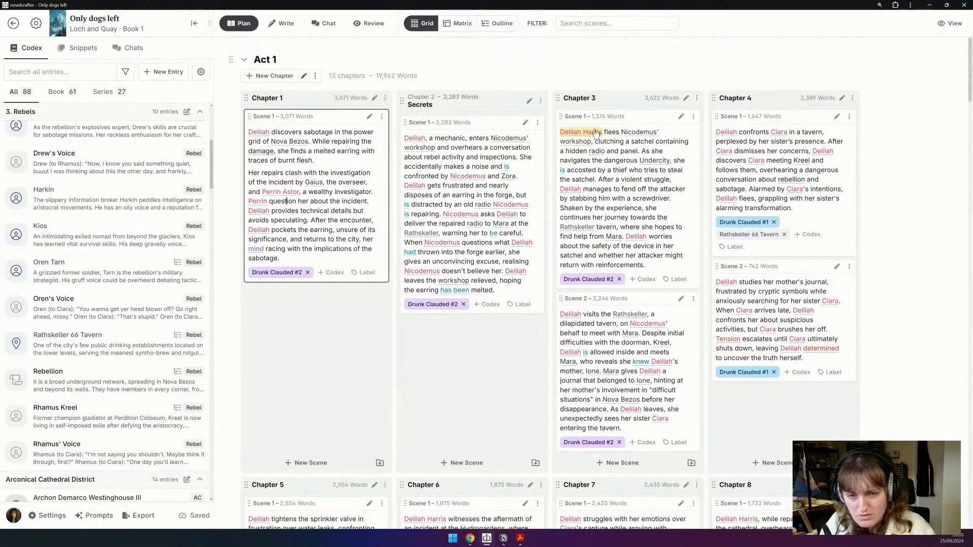
{"action": "type", "text": "s"}
{"action": "key", "text": "Delete"}
{"action": "key", "text": "Delete"}
{"action": "key", "text": "Delete"}
{"action": "key", "text": "Delete"}
{"action": "type", "text": "Deli"}
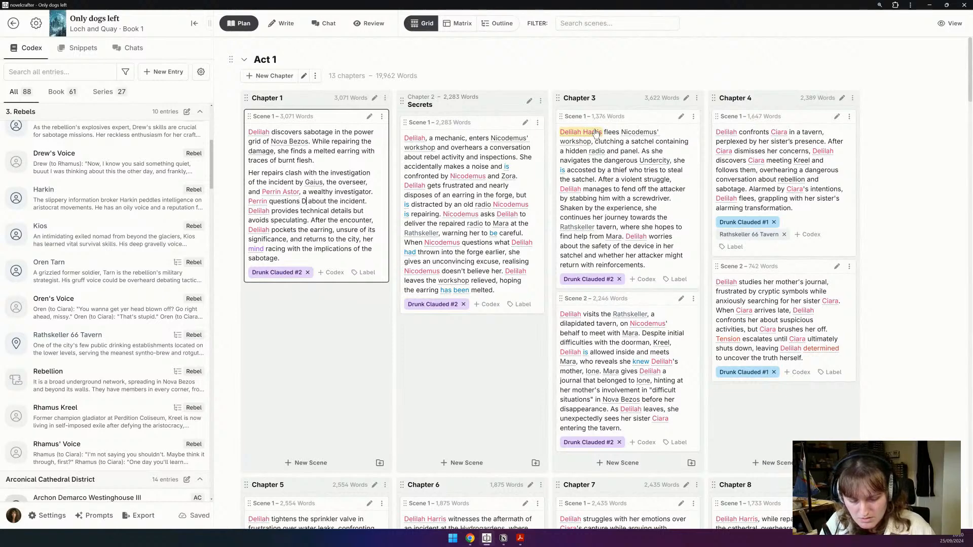
{"action": "type", "text": "lah"}
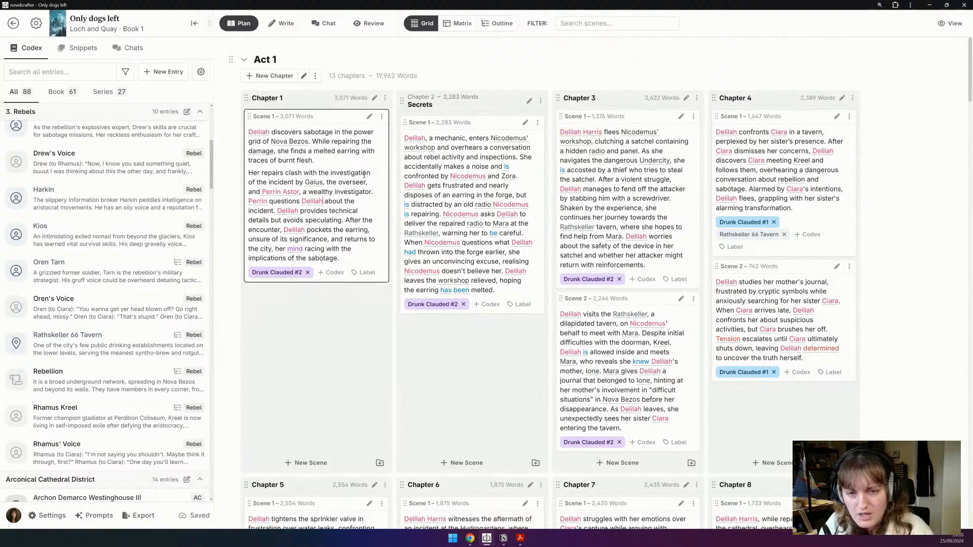
{"action": "left_click_drag", "start_coordinate": [344, 201], "coordinate": [274, 207]}
{"action": "type", "text": "what she saw"}
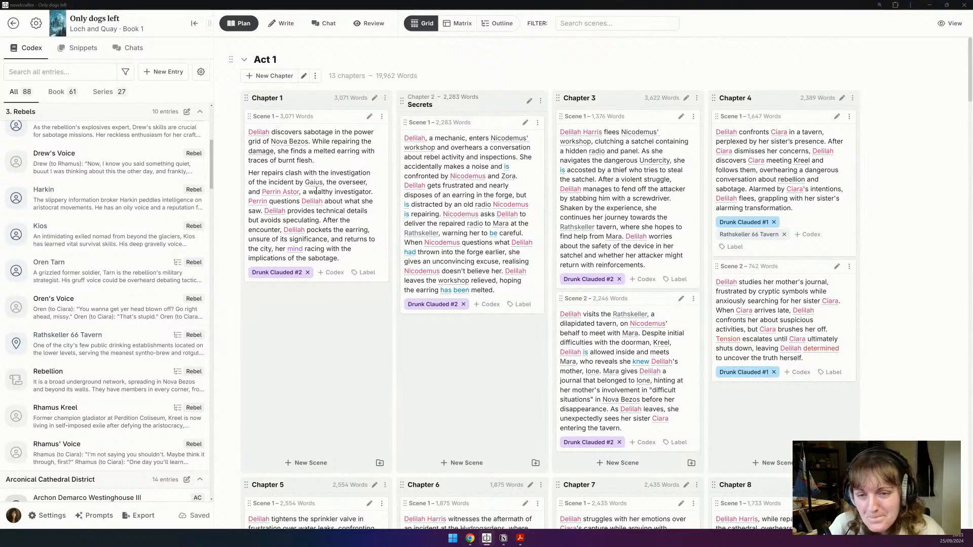
Step: Add the sentence "She pockets the earring." to the end of the Chapter 1 summary's first paragraph
{"action": "left_click", "coordinate": [322, 220]}
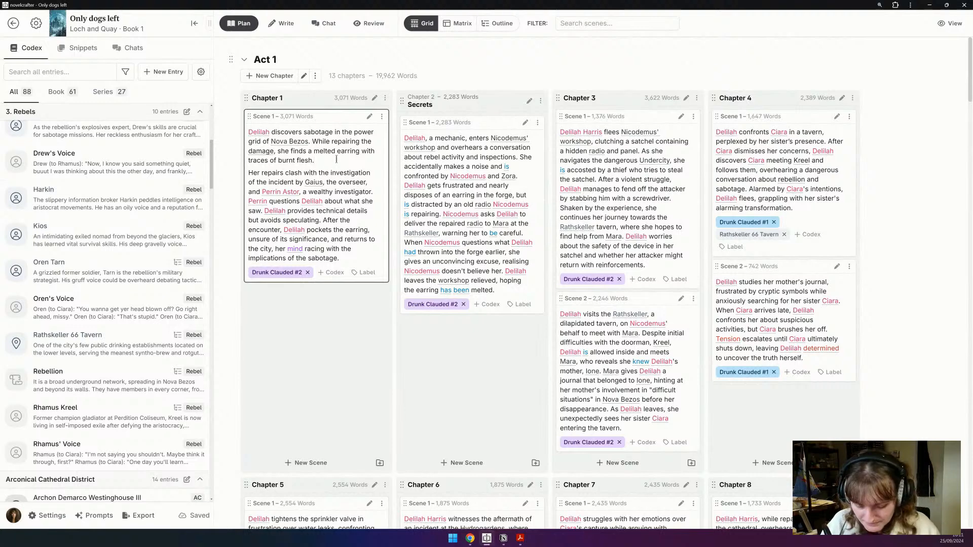
{"action": "type", "text": "She pockets th"}
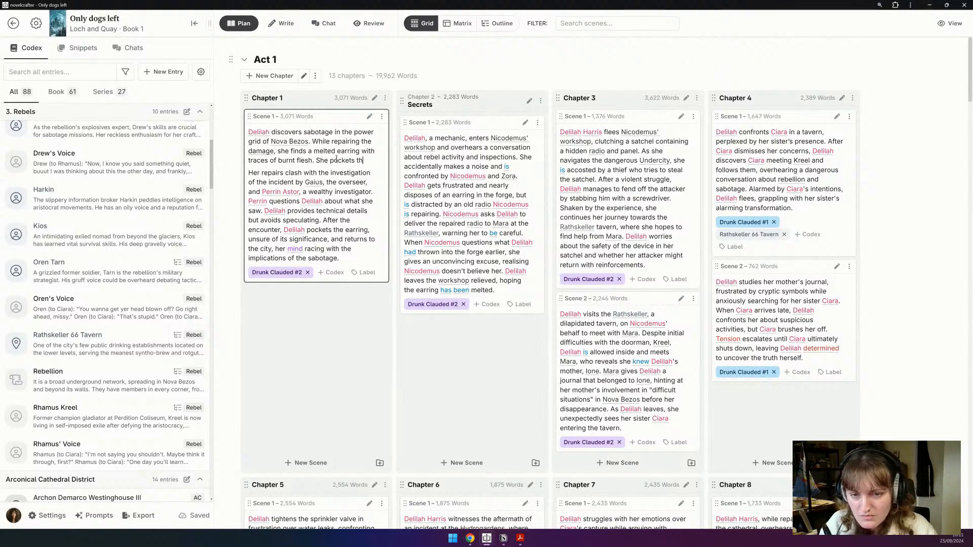
{"action": "type", "text": "e earring."}
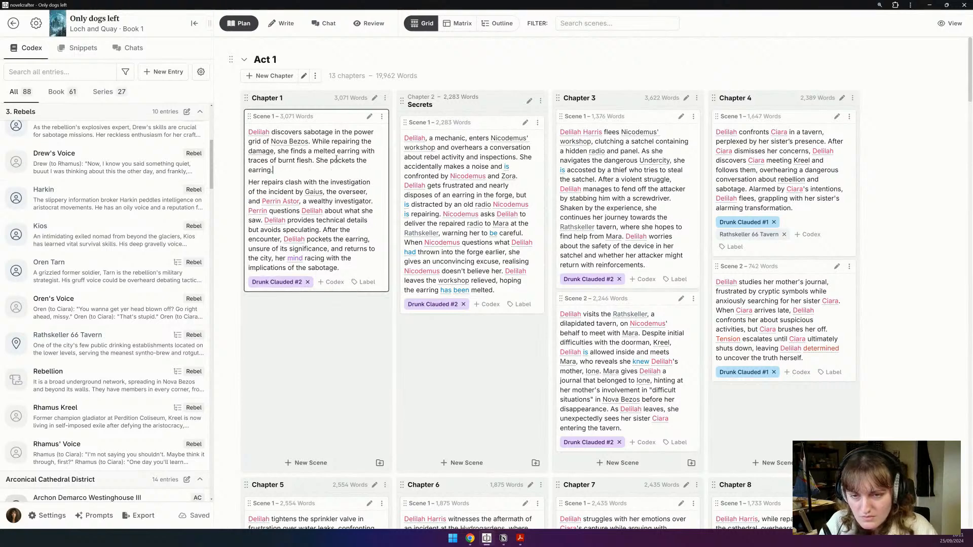
Step: Split the summary after "avoids speculating." and insert a paragraph reading "Allowed to leave, Delilah flees the PDAC (power grid)"
{"action": "left_click", "coordinate": [322, 229]}
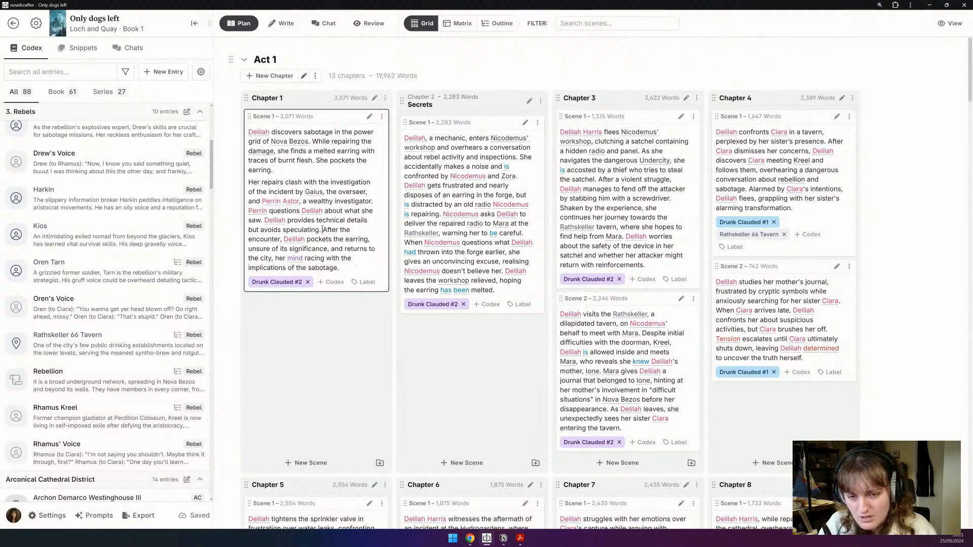
{"action": "key", "text": "Return"}
{"action": "key", "text": "Return"}
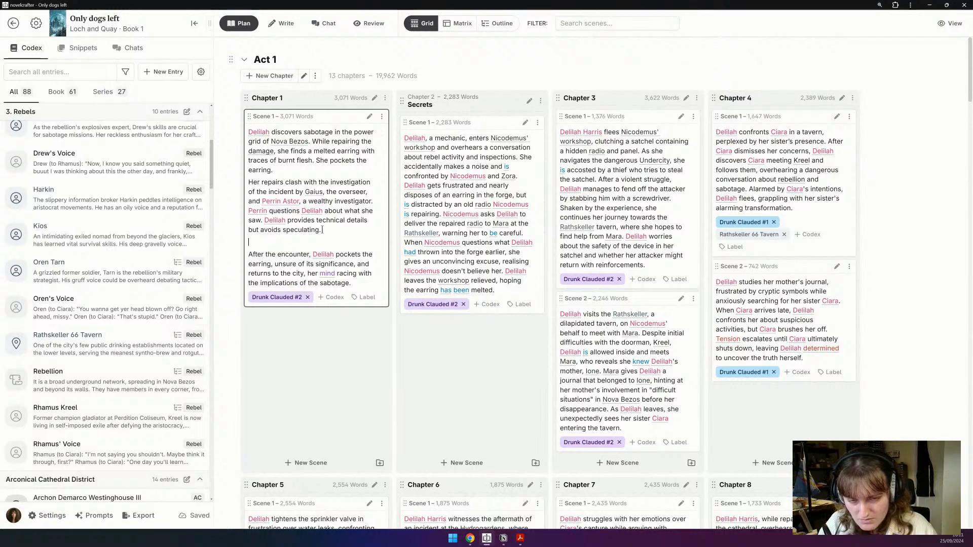
{"action": "type", "text": "Allowed"}
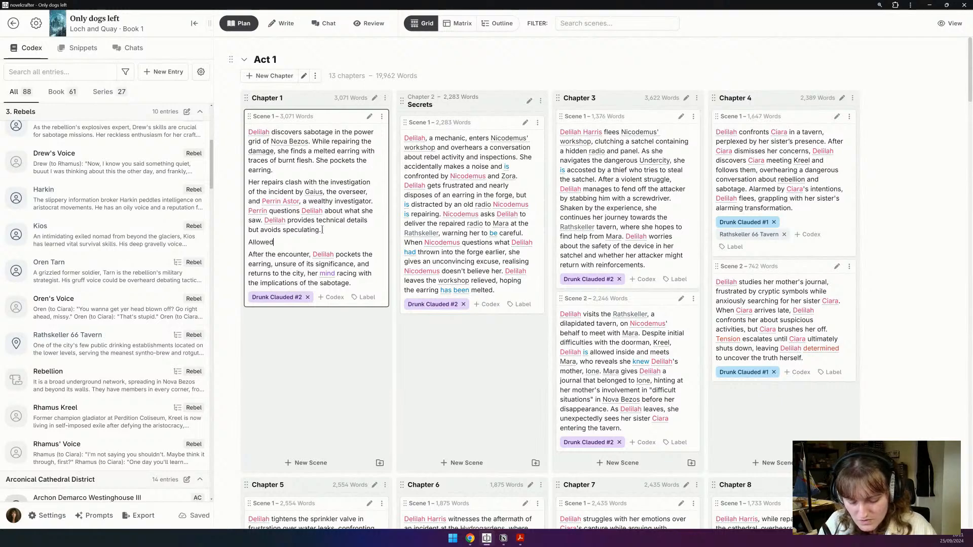
{"action": "type", "text": " to leave, Deli"}
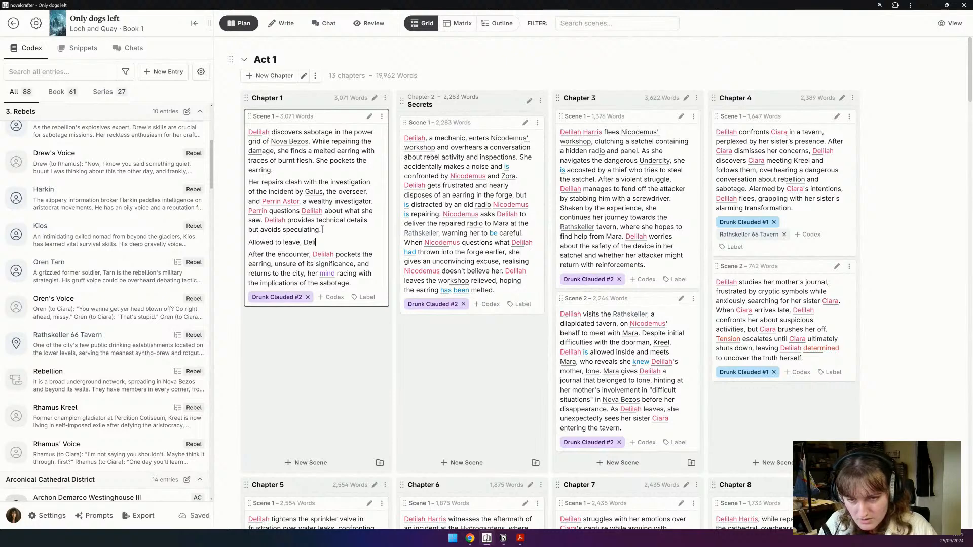
{"action": "type", "text": "lah flee"}
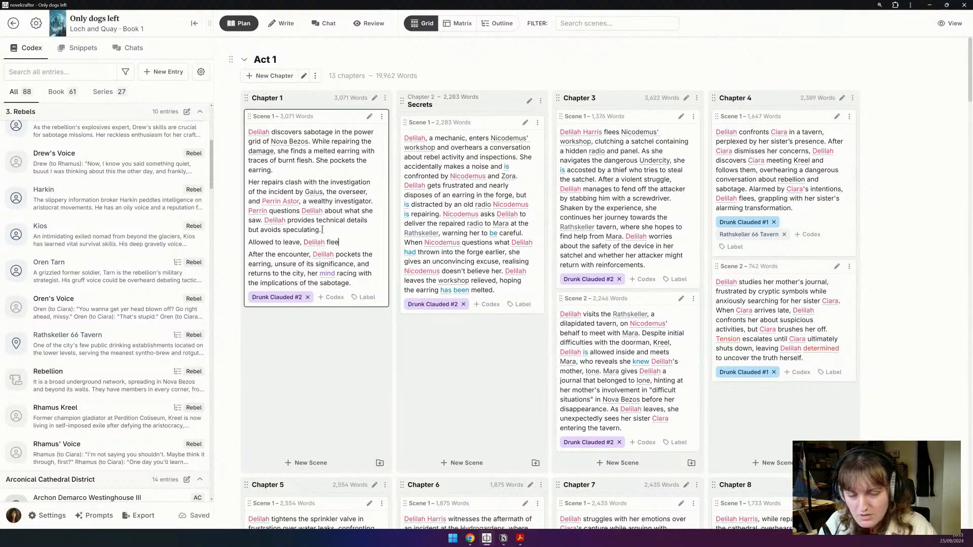
{"action": "type", "text": "s the PDAC (power grid)"}
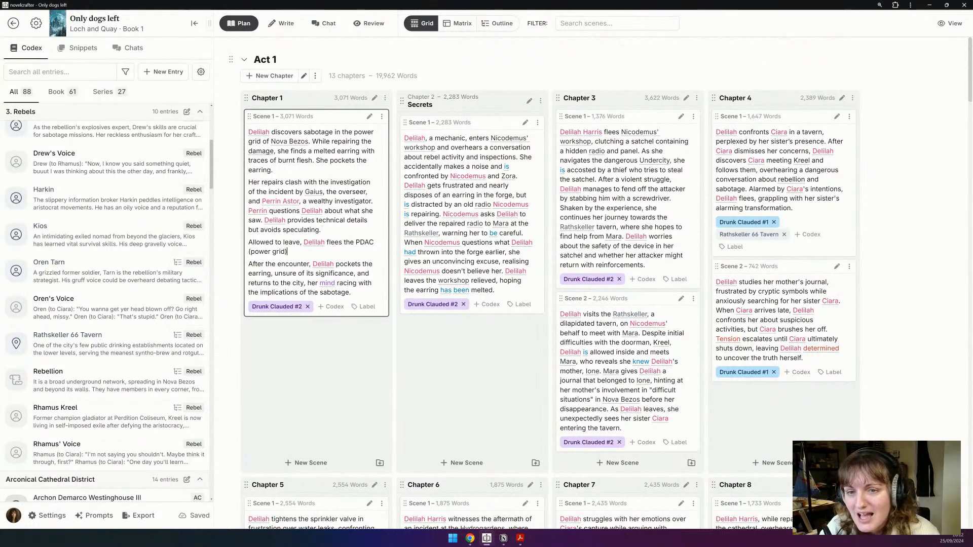
Step: Leave the novel and return to the library of novels
{"action": "left_click", "coordinate": [13, 24]}
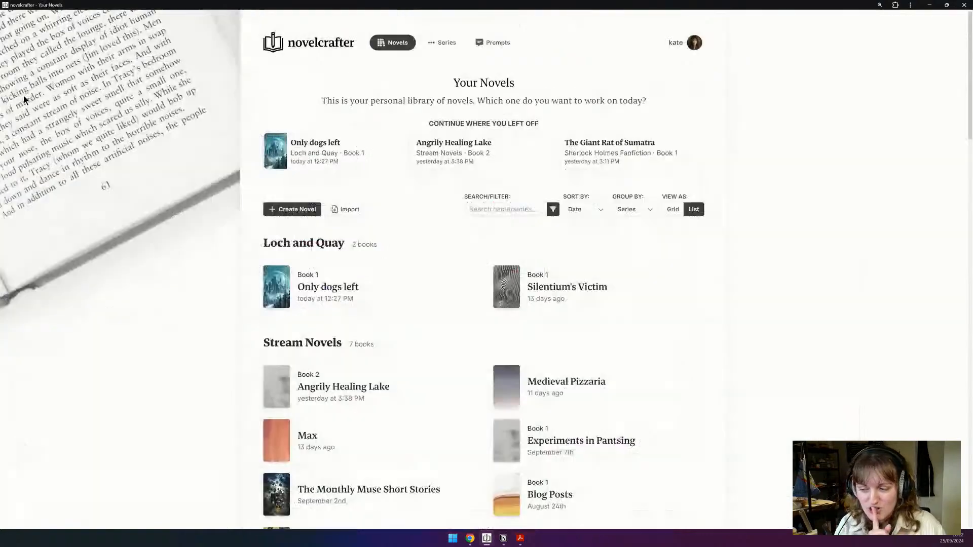
Step: Open The Wolf in Red from the novel library and look through the chapter summaries in its three acts
{"action": "scroll", "coordinate": [489, 265], "scroll_direction": "down", "scroll_amount": 12}
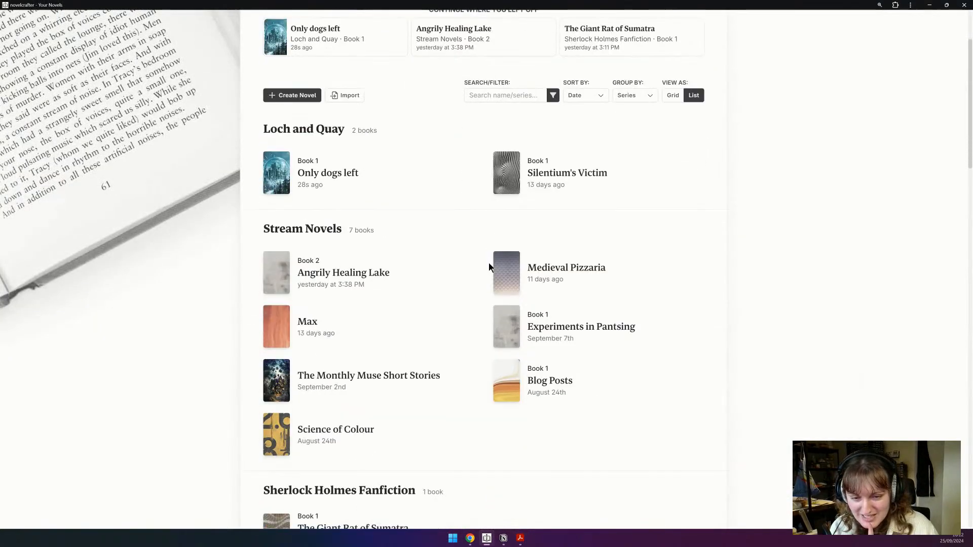
{"action": "scroll", "coordinate": [490, 265], "scroll_direction": "down", "scroll_amount": 10}
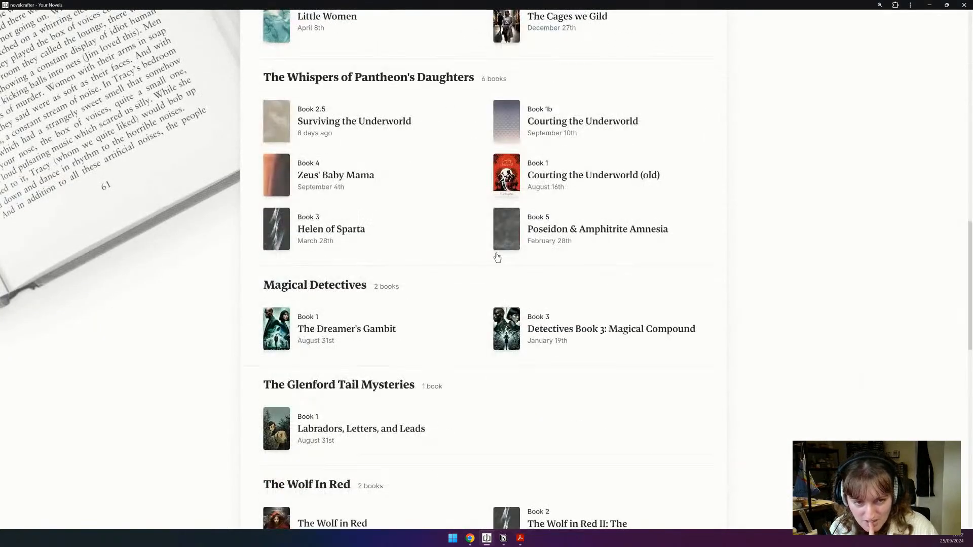
{"action": "left_click", "coordinate": [349, 276]}
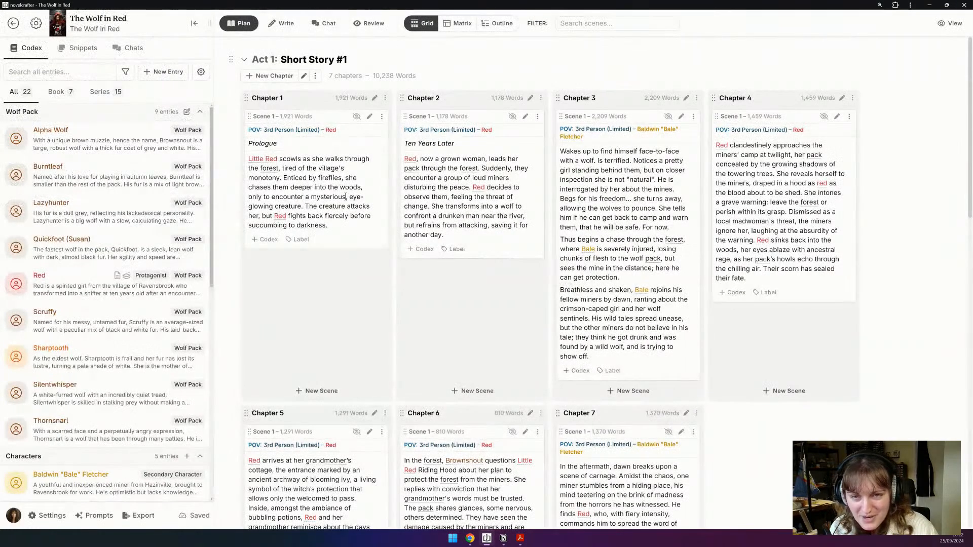
{"action": "scroll", "coordinate": [433, 275], "scroll_direction": "down", "scroll_amount": 4}
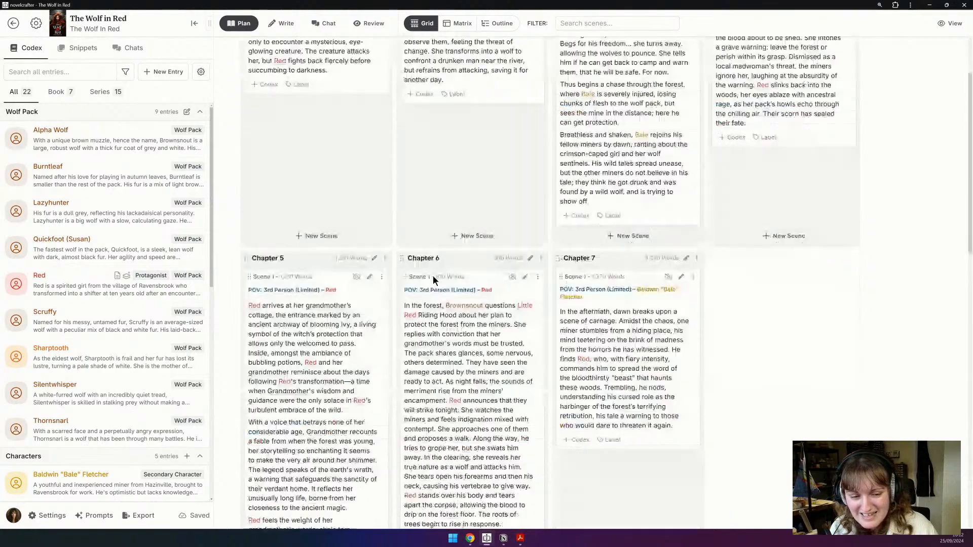
{"action": "scroll", "coordinate": [433, 275], "scroll_direction": "up", "scroll_amount": 4}
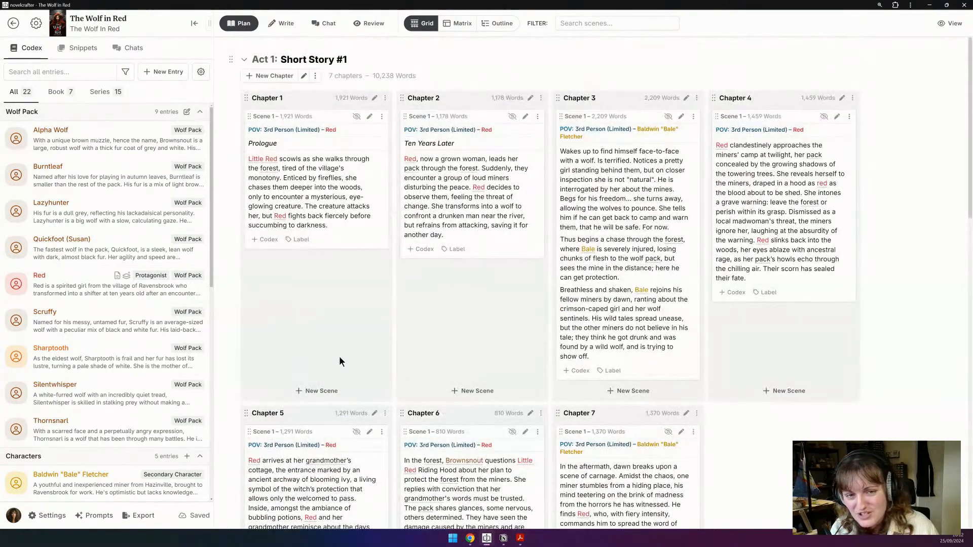
{"action": "scroll", "coordinate": [755, 334], "scroll_direction": "down", "scroll_amount": 2}
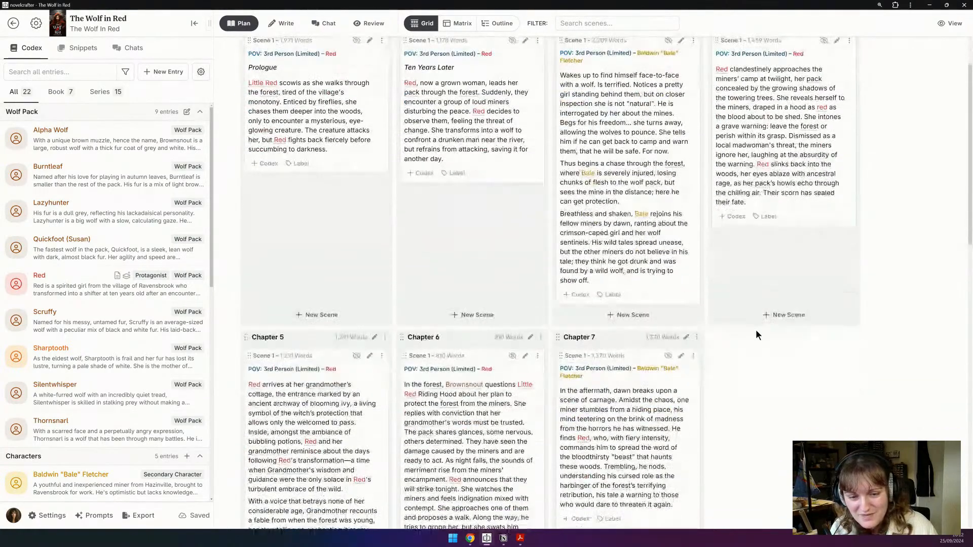
{"action": "scroll", "coordinate": [756, 334], "scroll_direction": "down", "scroll_amount": 6}
{"action": "scroll", "coordinate": [755, 335], "scroll_direction": "down", "scroll_amount": 5}
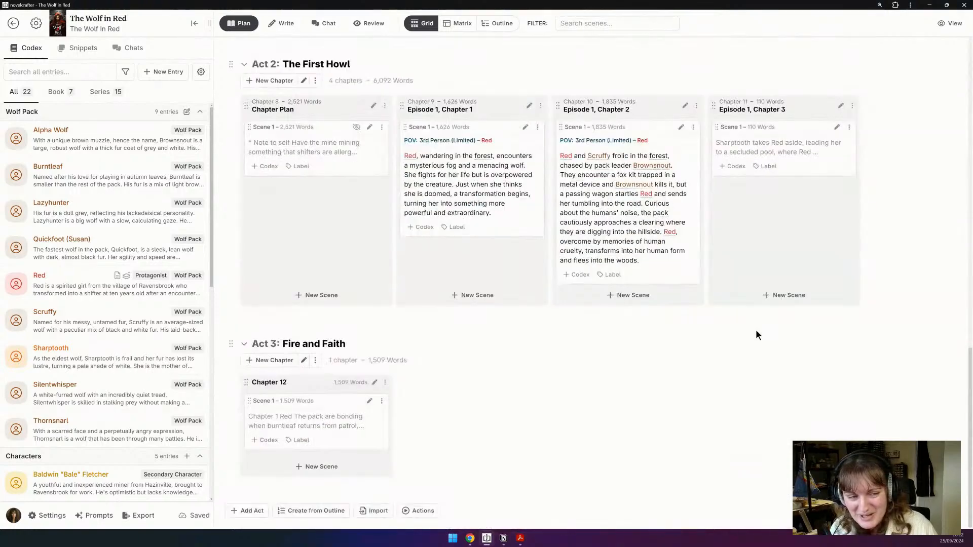
Step: Read the pinned Episode List snippet of The Wolf in Red and close it
{"action": "left_click", "coordinate": [80, 49]}
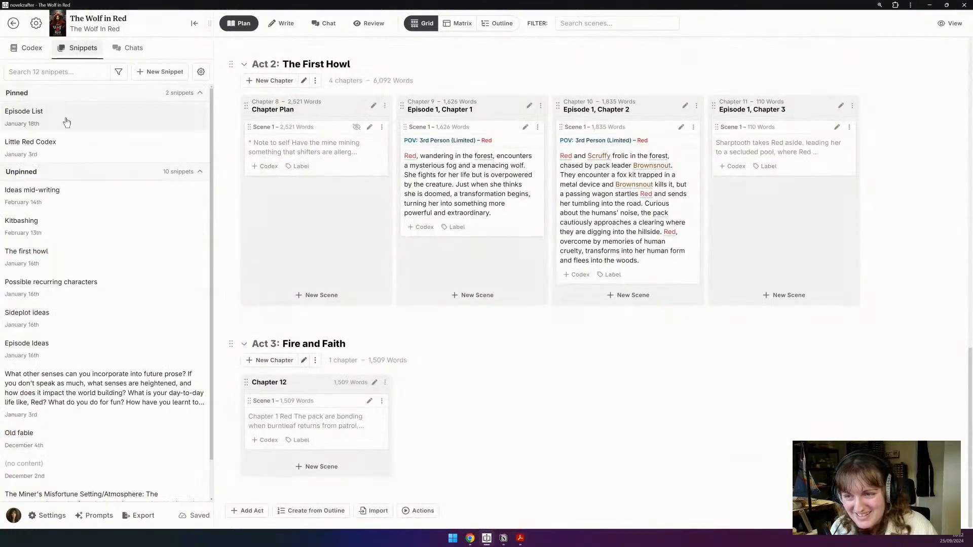
{"action": "left_click", "coordinate": [24, 114]}
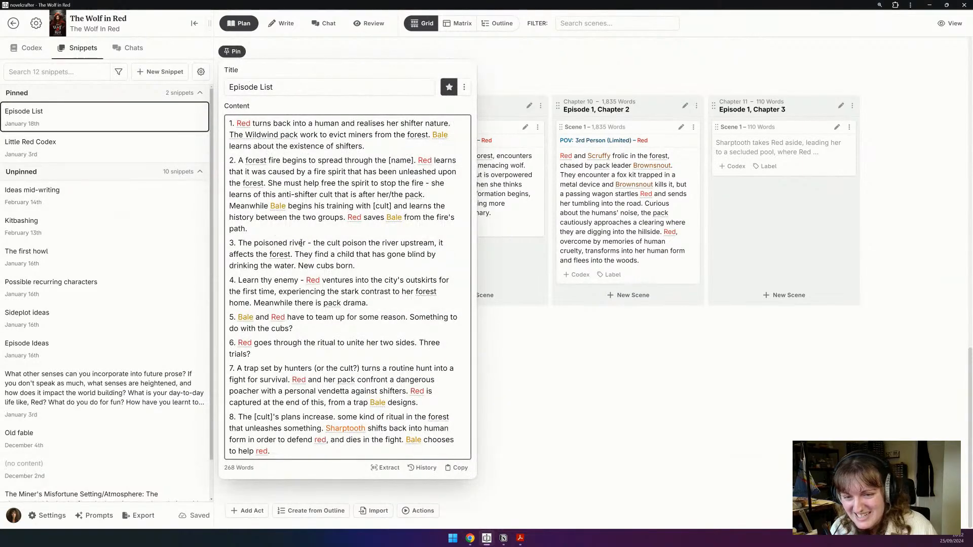
{"action": "left_click", "coordinate": [715, 421]}
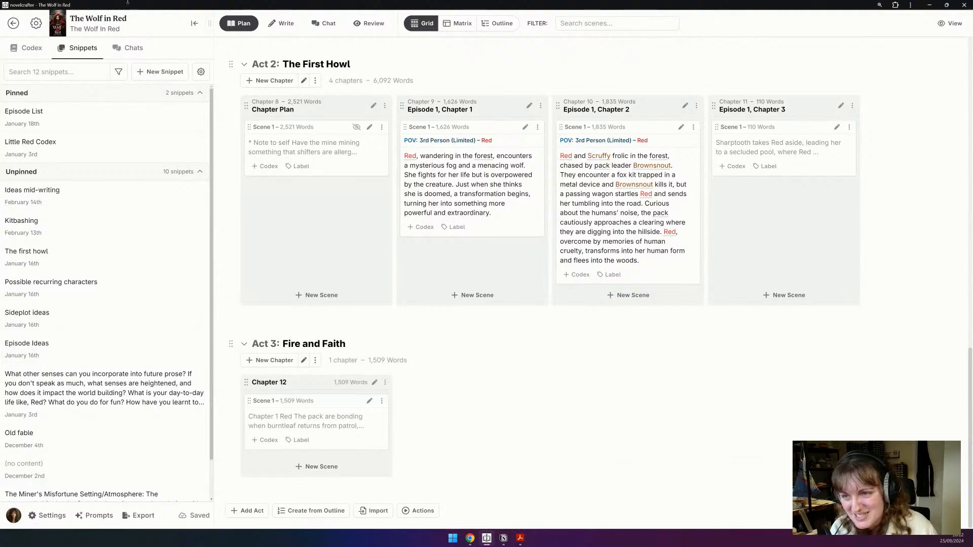
Step: Return to the novel Only dogs left and replace Chapter 8's Outline label with Drunk Clauded #1
{"action": "left_click", "coordinate": [13, 24]}
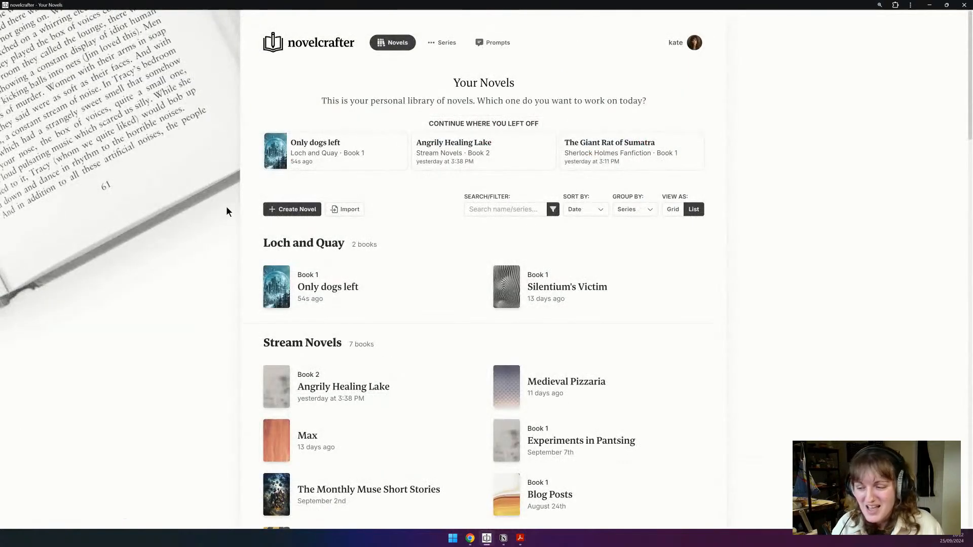
{"action": "left_click", "coordinate": [322, 149]}
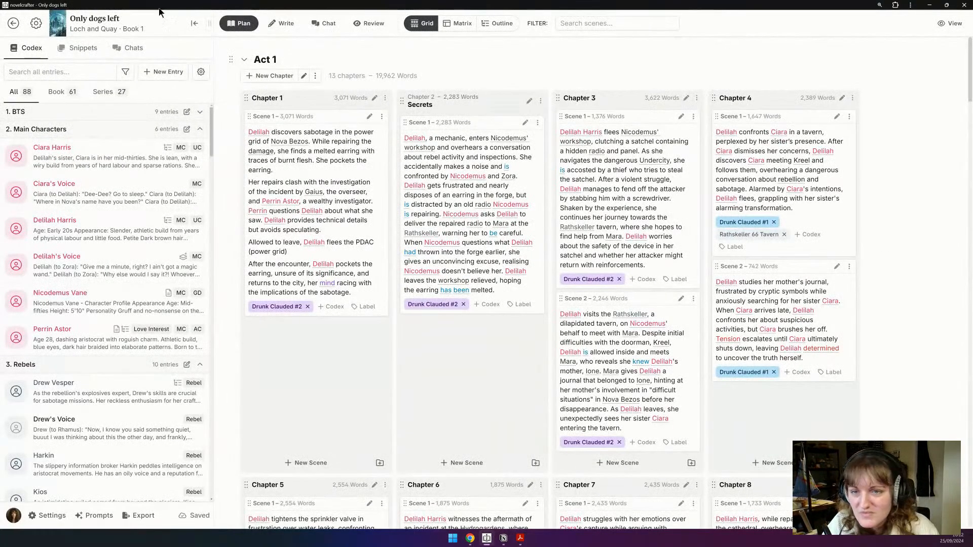
{"action": "scroll", "coordinate": [421, 406], "scroll_direction": "down", "scroll_amount": 10}
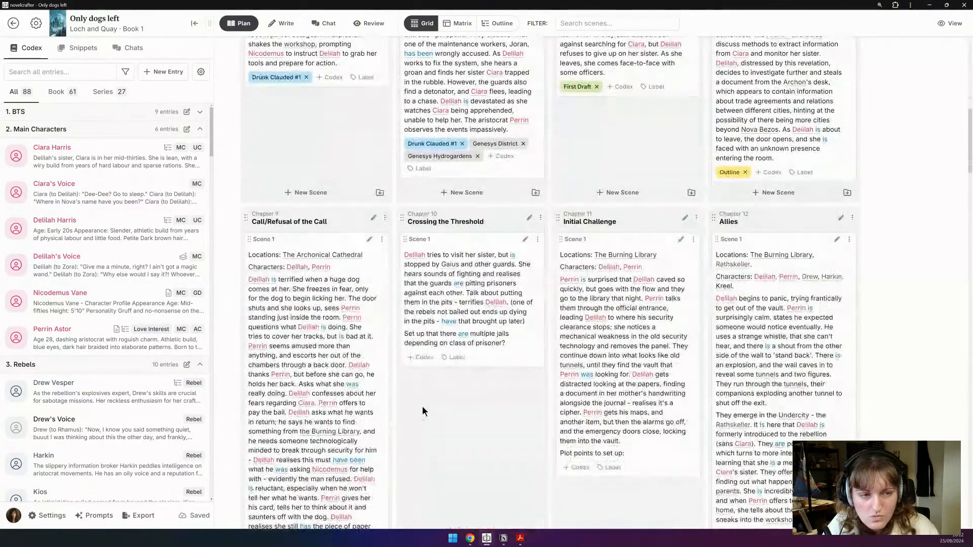
{"action": "scroll", "coordinate": [423, 409], "scroll_direction": "up", "scroll_amount": 3}
{"action": "left_click", "coordinate": [746, 325]}
{"action": "left_click", "coordinate": [765, 325]}
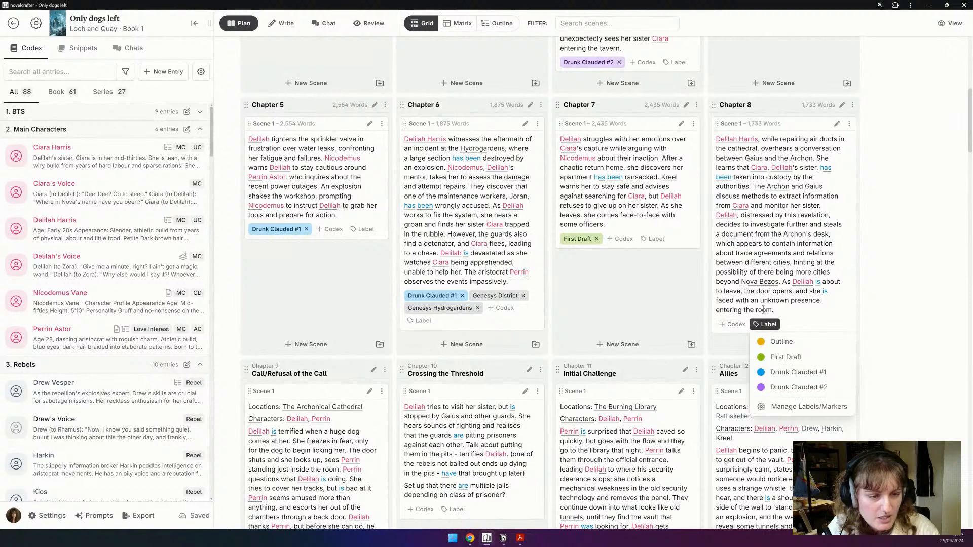
{"action": "left_click", "coordinate": [785, 375]}
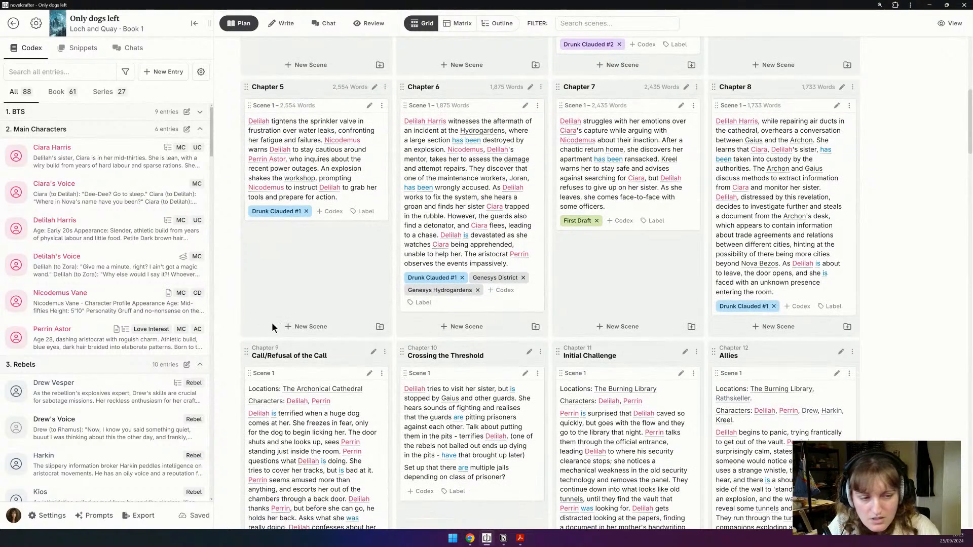
Step: Search the codex for "pdac" and correct the acronym in Chapter 1's summary to "PDACC"
{"action": "scroll", "coordinate": [273, 327], "scroll_direction": "down", "scroll_amount": 2}
{"action": "scroll", "coordinate": [273, 327], "scroll_direction": "up", "scroll_amount": 4}
{"action": "scroll", "coordinate": [274, 327], "scroll_direction": "up", "scroll_amount": 5}
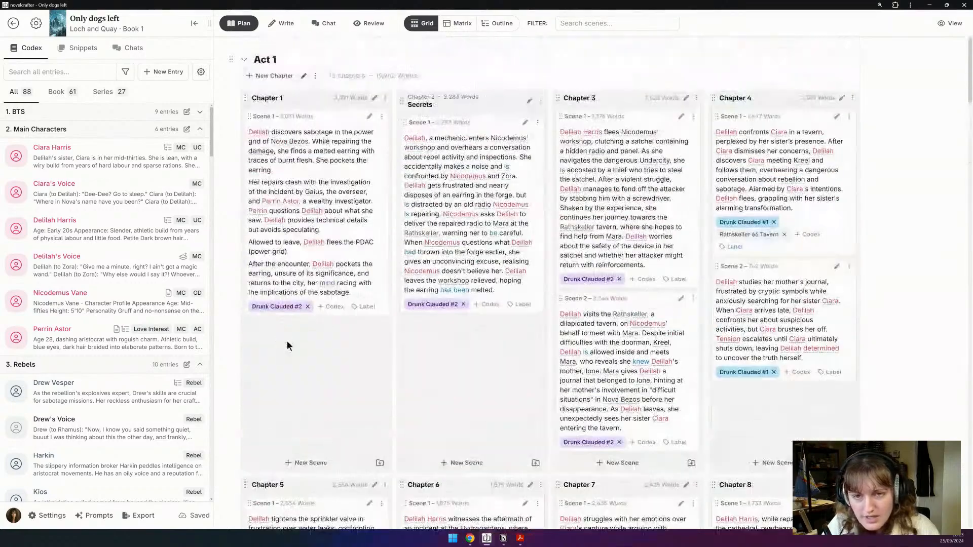
{"action": "left_click", "coordinate": [347, 252]}
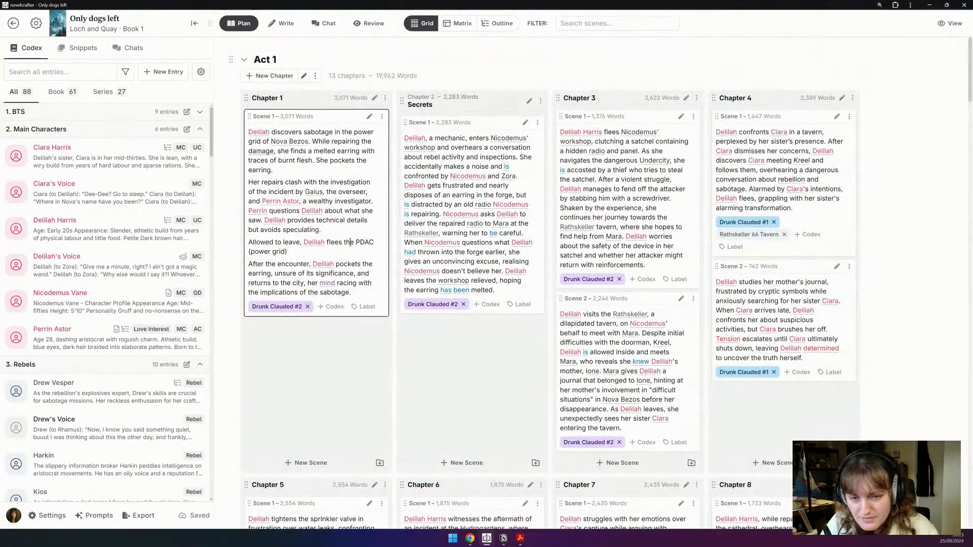
{"action": "scroll", "coordinate": [116, 253], "scroll_direction": "down", "scroll_amount": 4}
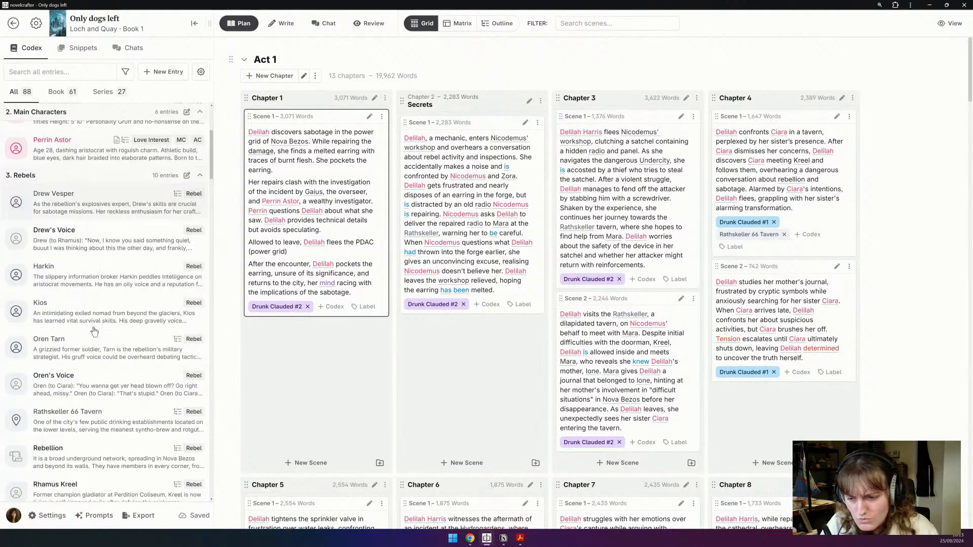
{"action": "left_click", "coordinate": [88, 71]}
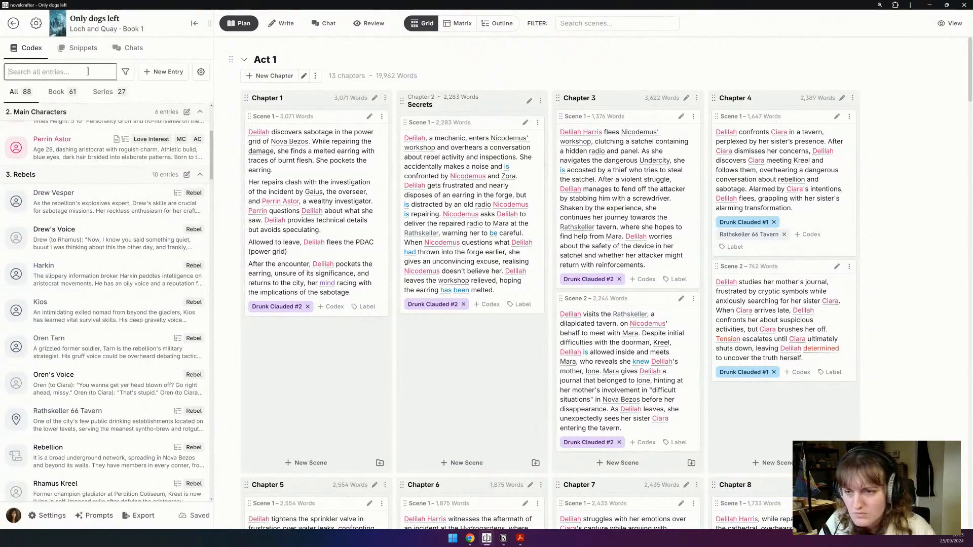
{"action": "type", "text": "pdac"}
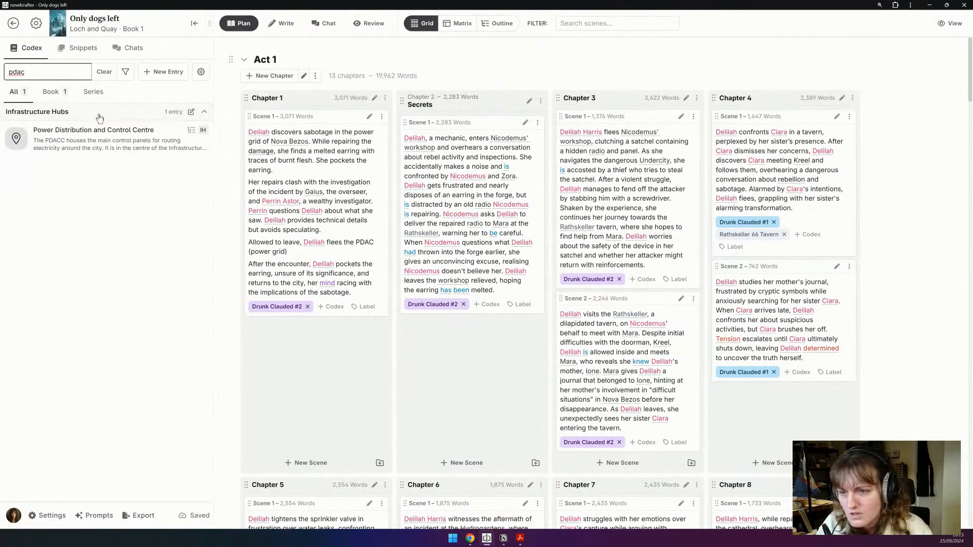
{"action": "left_click", "coordinate": [368, 245]}
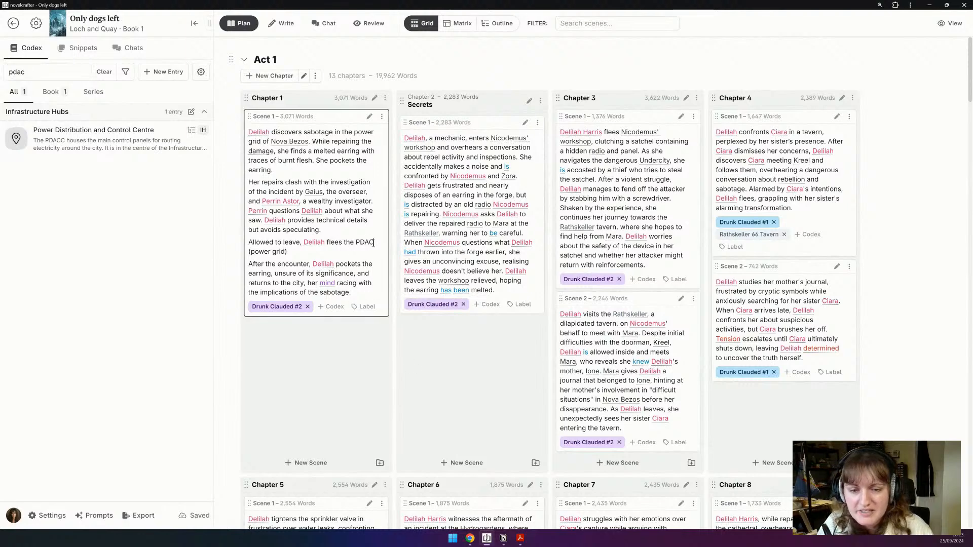
{"action": "type", "text": "C"}
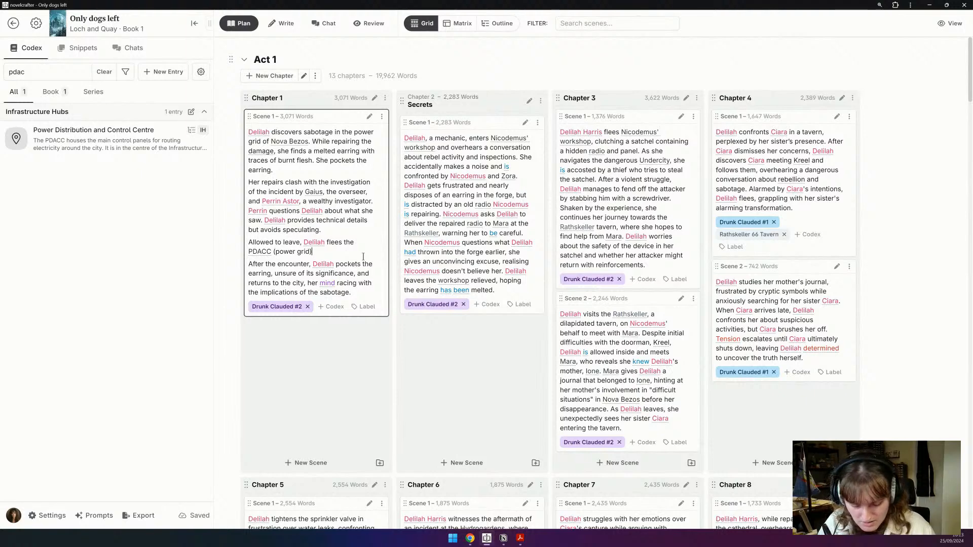
Step: After "(power grid)", add "She looks at the earring, and notices that it looks similar to one her sister used to wear."
{"action": "type", "text": ". SHe"}
{"action": "key", "text": "BackSpace"}
{"action": "key", "text": "BackSpace"}
{"action": "key", "text": "BackSpace"}
{"action": "type", "text": "he looks at the earring"}
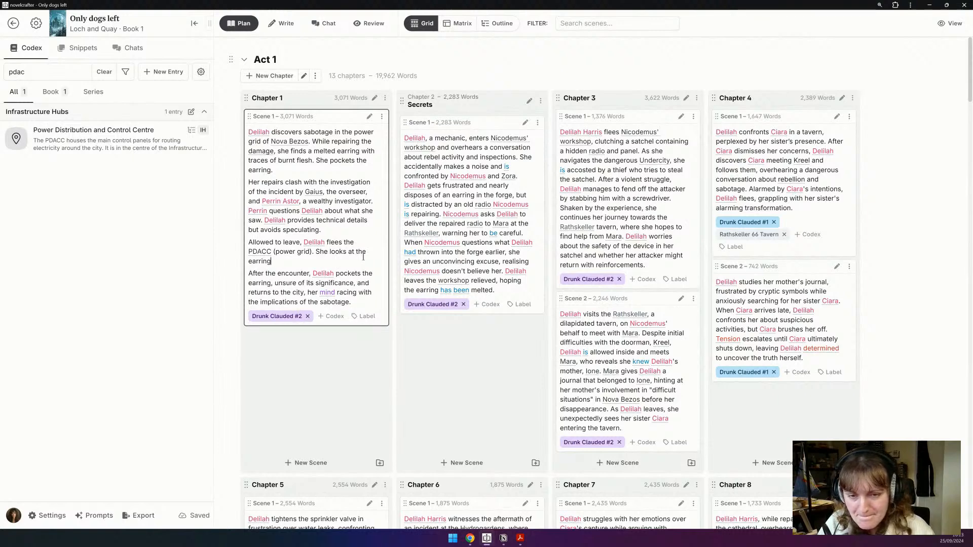
{"action": "type", "text": ", and "}
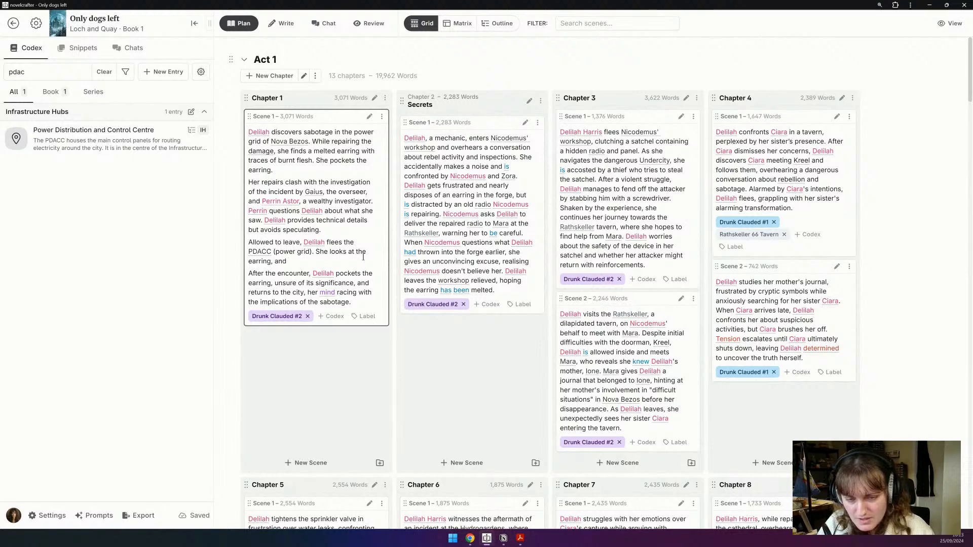
{"action": "type", "text": "notices that is"}
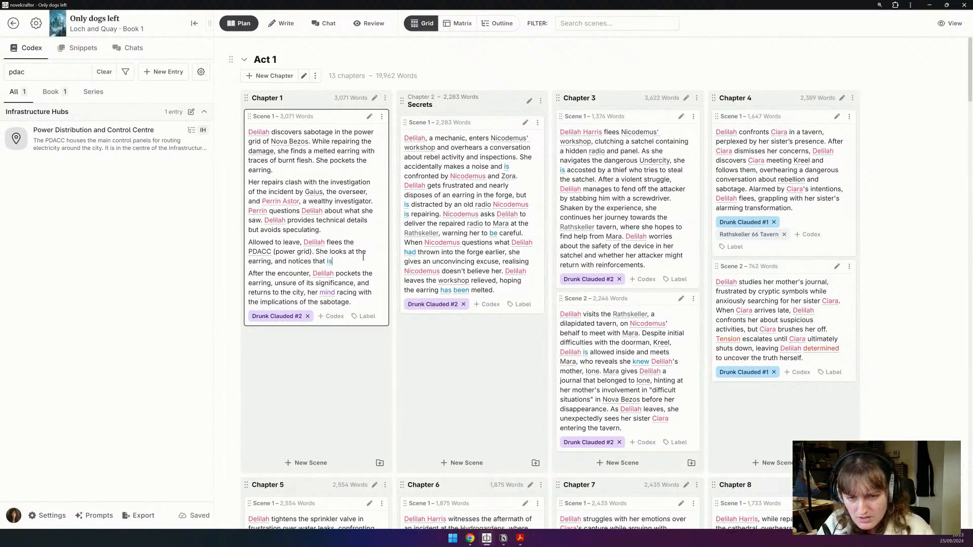
{"action": "key", "text": "BackSpace"}
{"action": "type", "text": "t looks similar to one her sister used to wear."}
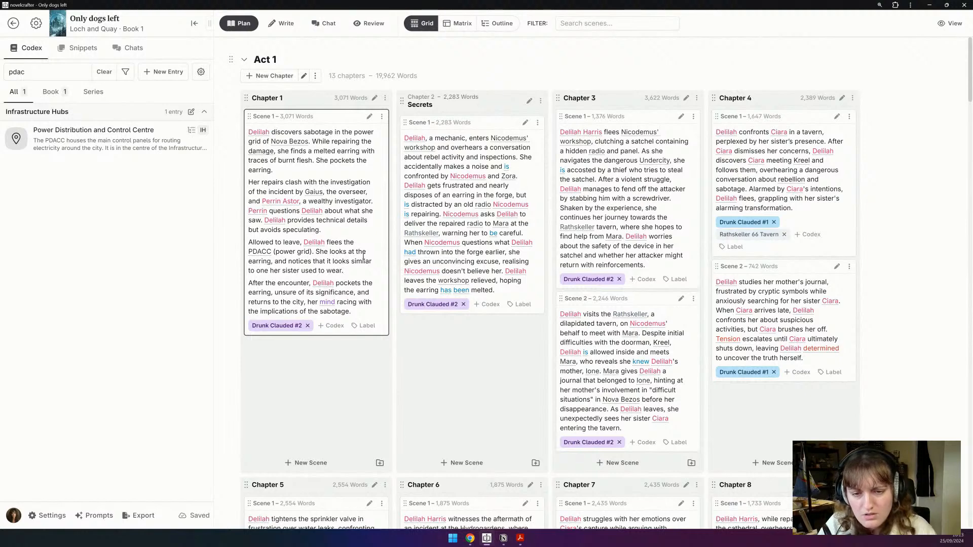
Step: Delete the final paragraph of Chapter 1's summary, which begins "After the encounter"
{"action": "triple_click", "coordinate": [290, 289]}
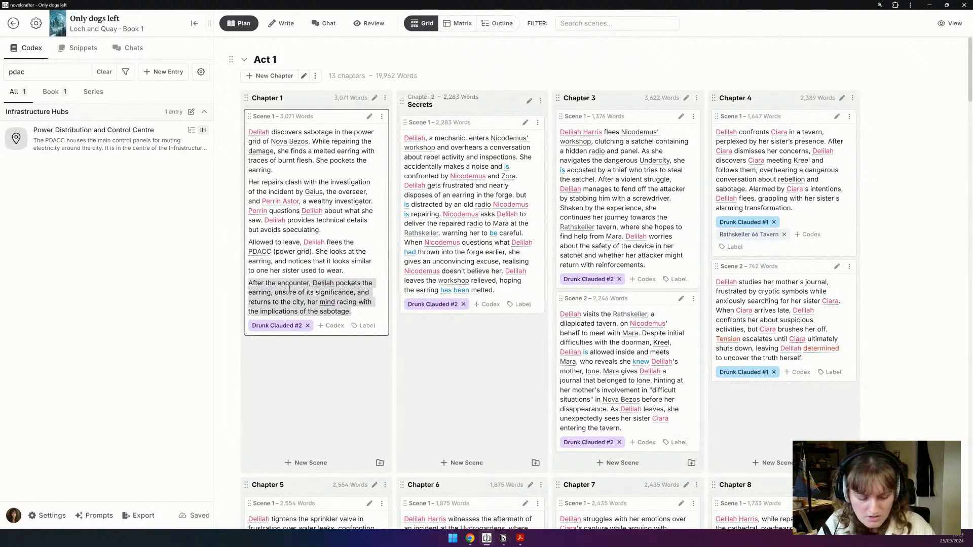
{"action": "key", "text": "BackSpace"}
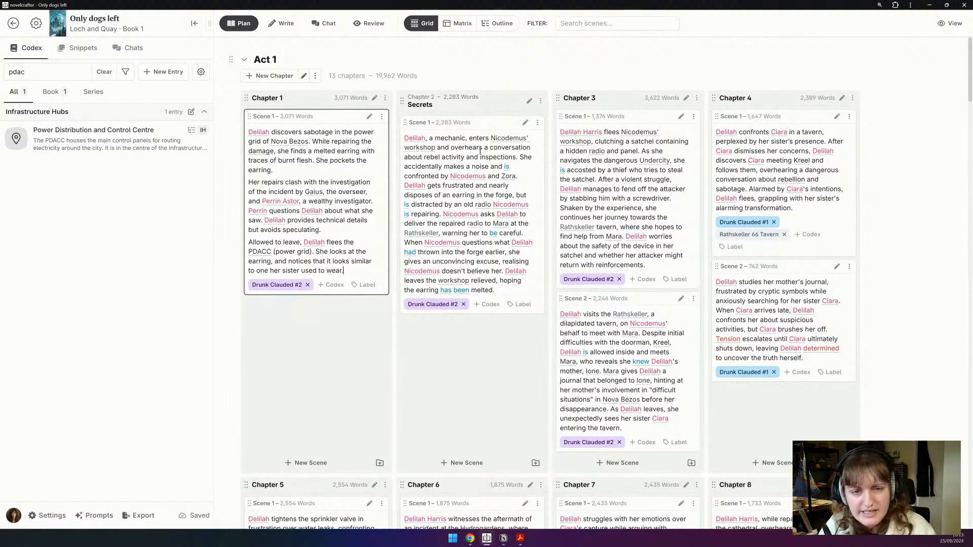
Step: Rewrite the opening of Chapter 2's summary as "Delilah returns to Nicodemus' workshop, overhearing a conversation"
{"action": "left_click_drag", "start_coordinate": [426, 138], "coordinate": [488, 138]}
{"action": "type", "text": "returns to"}
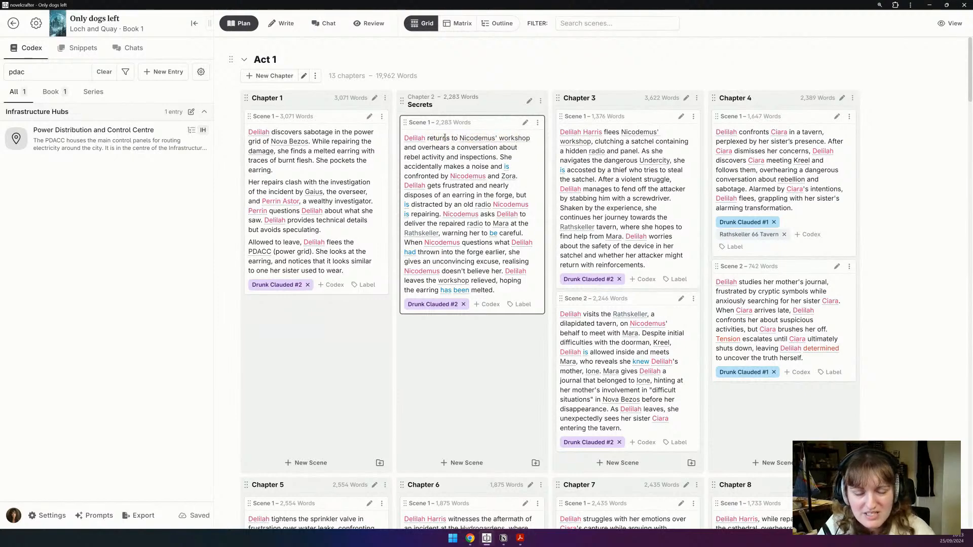
{"action": "double_click", "coordinate": [409, 147]}
{"action": "key", "text": "BackSpace"}
{"action": "key", "text": "BackSpace"}
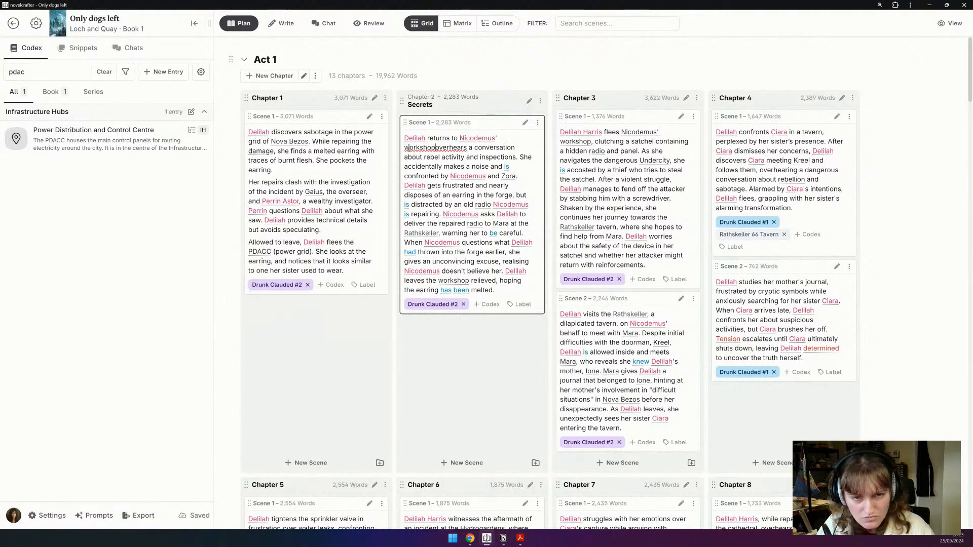
{"action": "type", "text": ","}
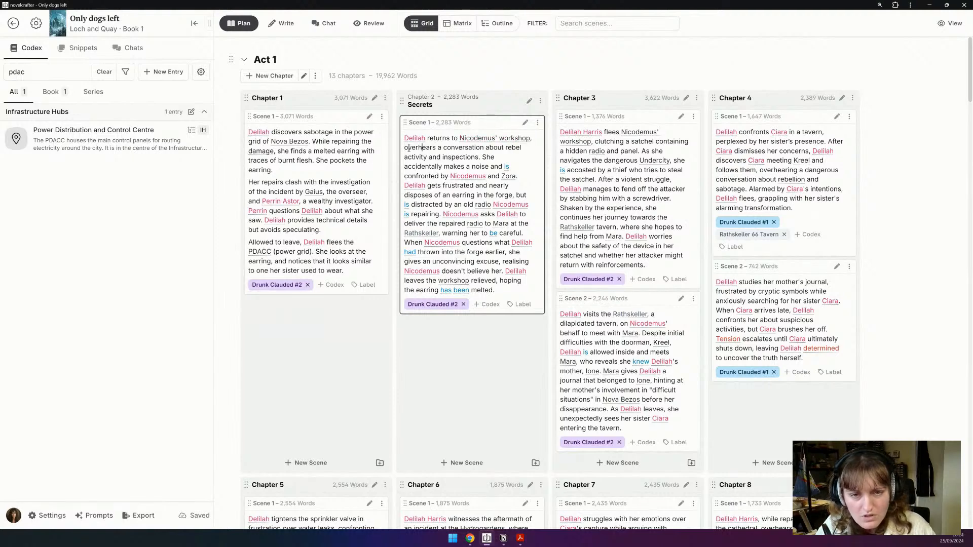
{"action": "key", "text": "BackSpace"}
{"action": "type", "text": "ing"}
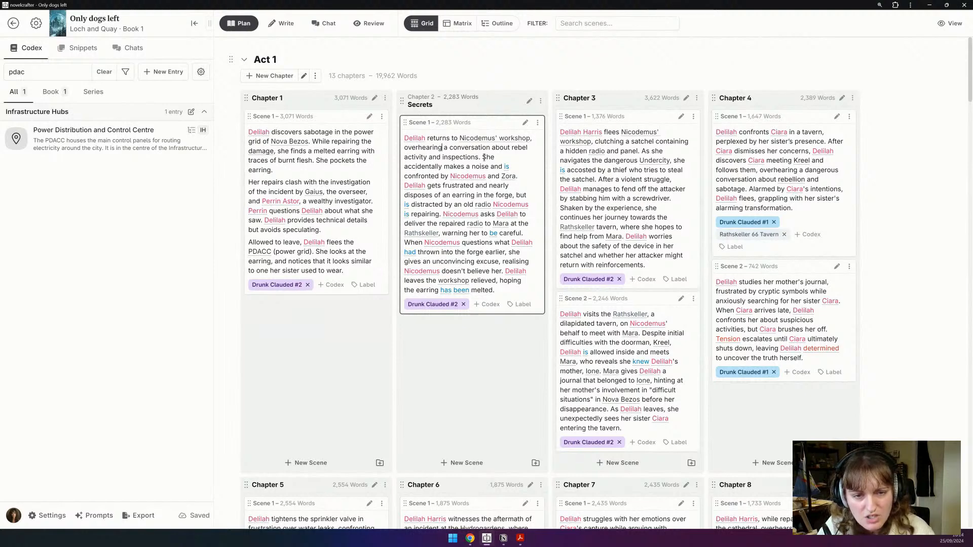
Step: Replace the sentence about Delilah making a noise in Chapter 2's summary with "When they realise she is there, they stop talking."
{"action": "left_click_drag", "start_coordinate": [508, 169], "coordinate": [523, 174]}
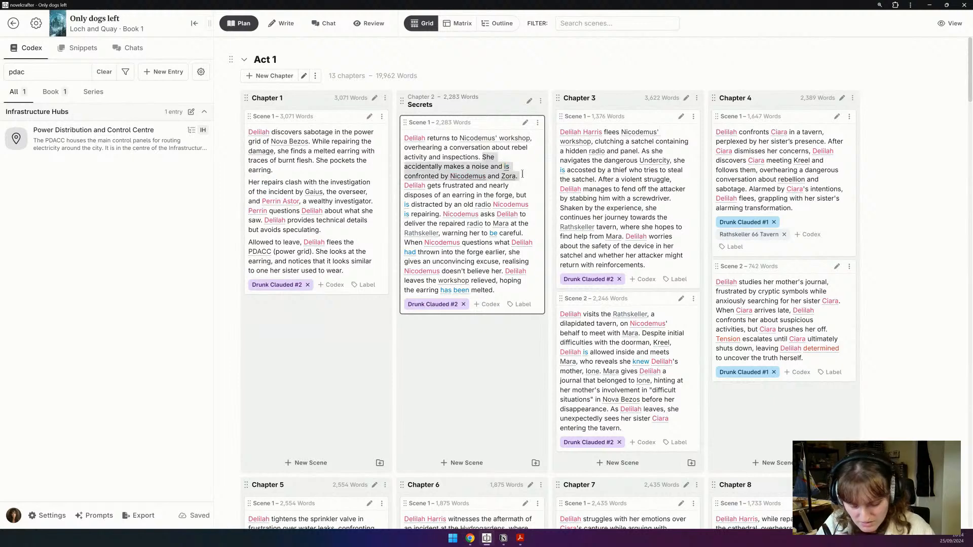
{"action": "type", "text": "When they realis"}
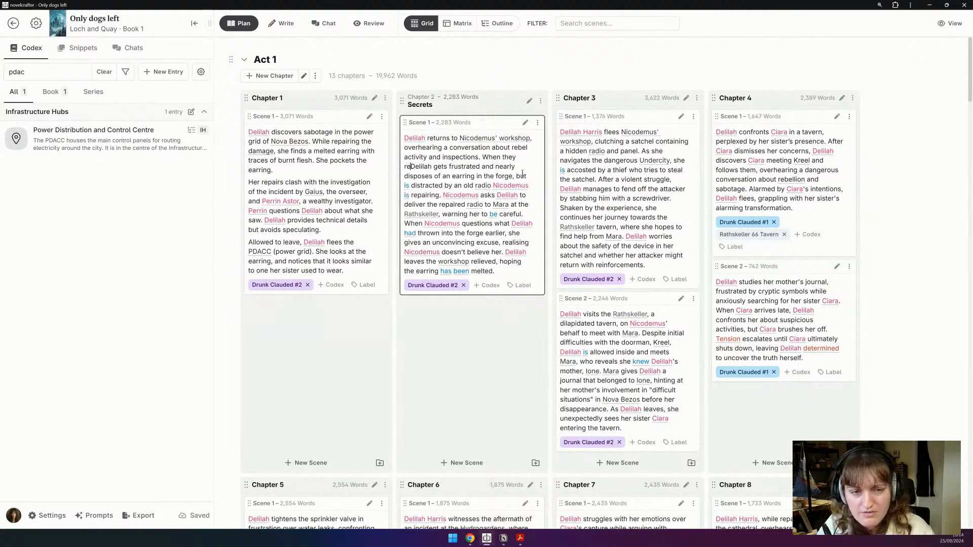
{"action": "type", "text": "e she is there"}
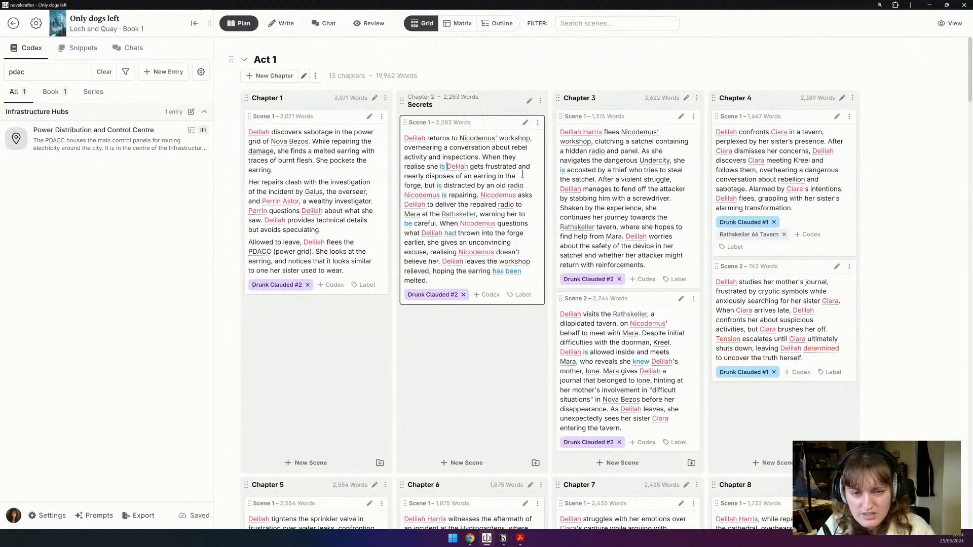
{"action": "type", "text": ", "}
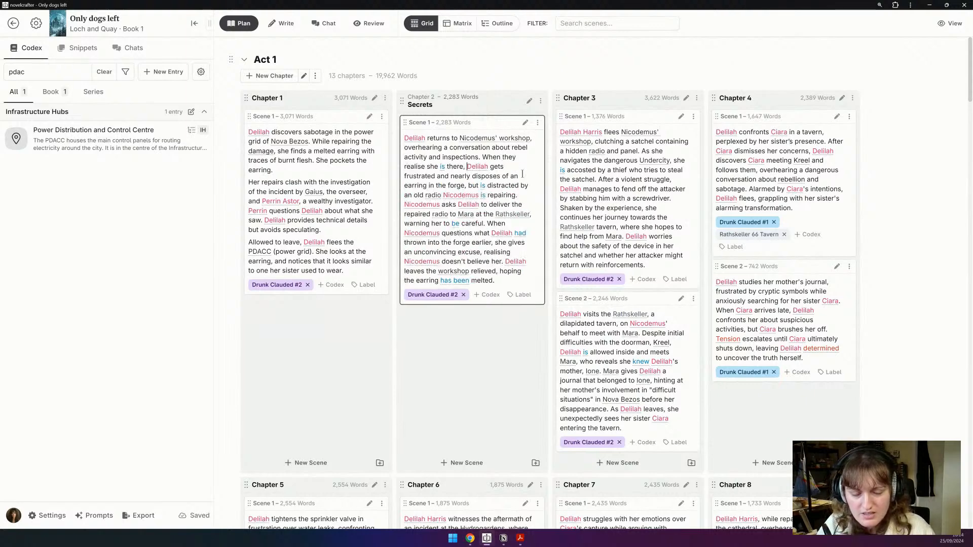
{"action": "type", "text": "they stop "}
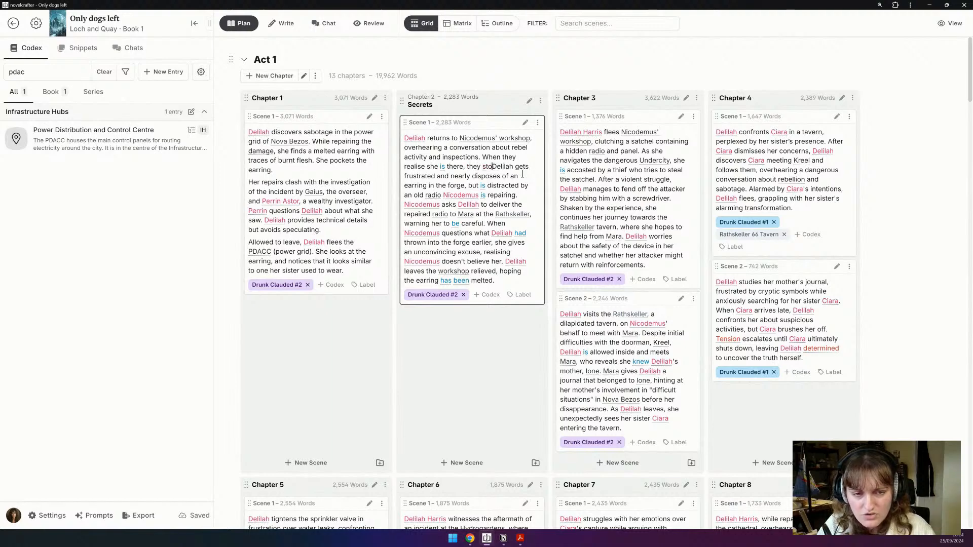
{"action": "type", "text": "talking."}
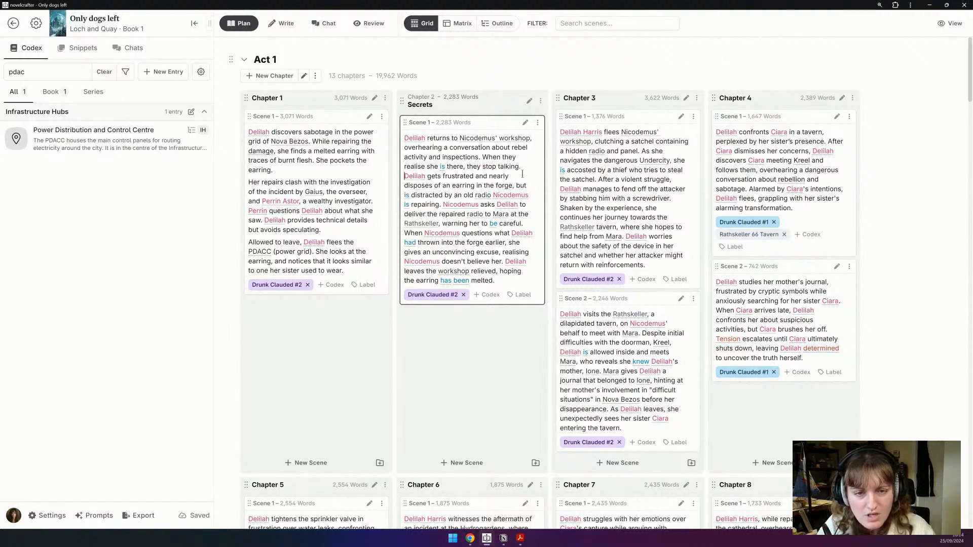
Step: After "overhearing a conversation" in Chapter 2's summary, insert "between Nicodemus (her boss) and Zora"
{"action": "left_click", "coordinate": [492, 147]}
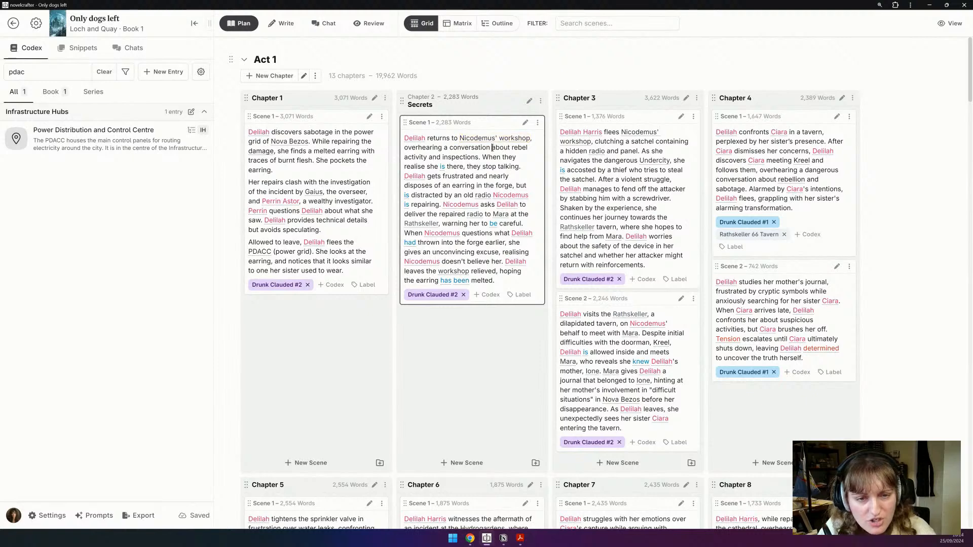
{"action": "type", "text": "between Nico"}
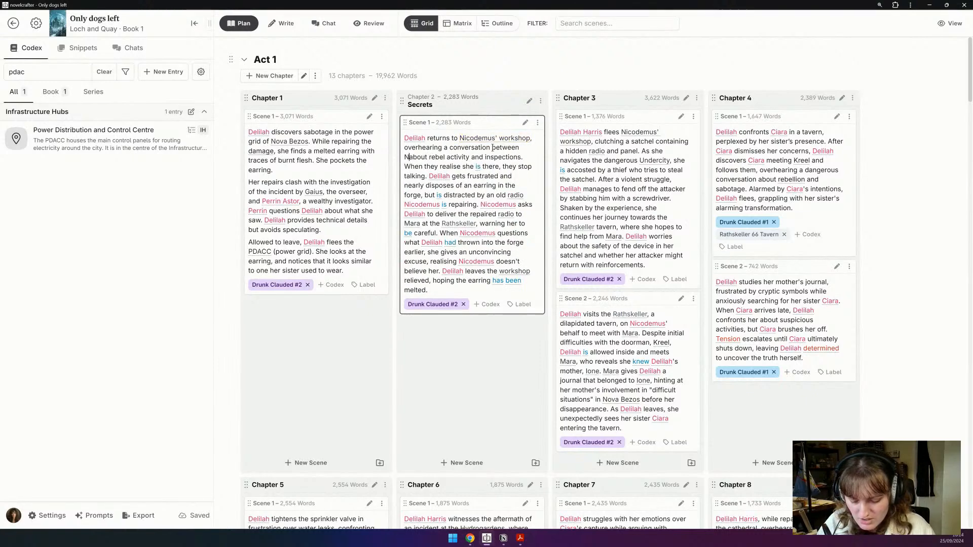
{"action": "type", "text": "demus"}
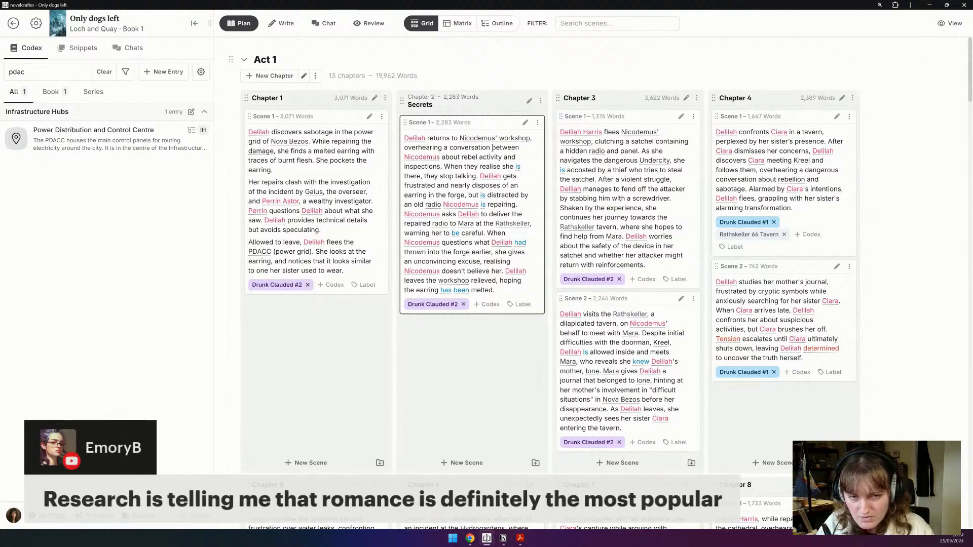
{"action": "type", "text": " (her boss)"}
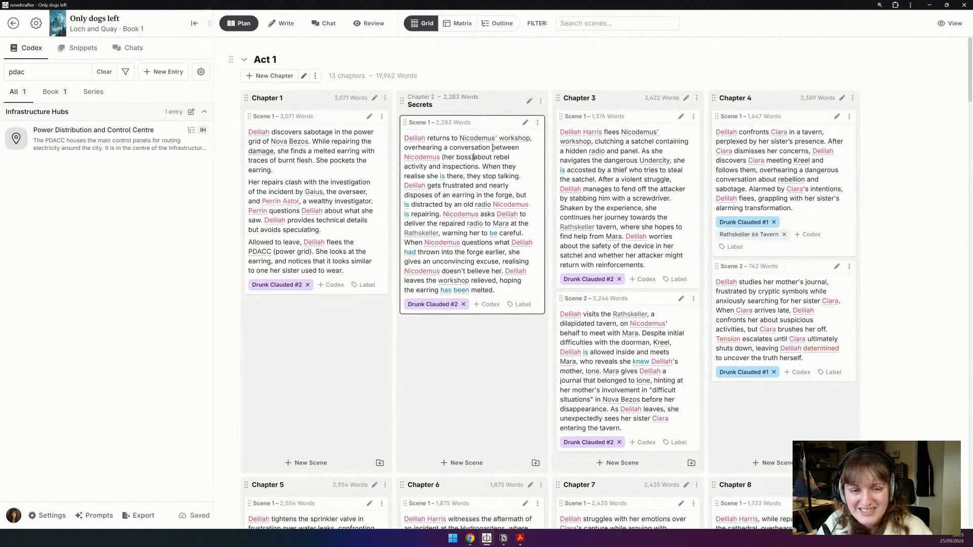
{"action": "type", "text": "and Zora"}
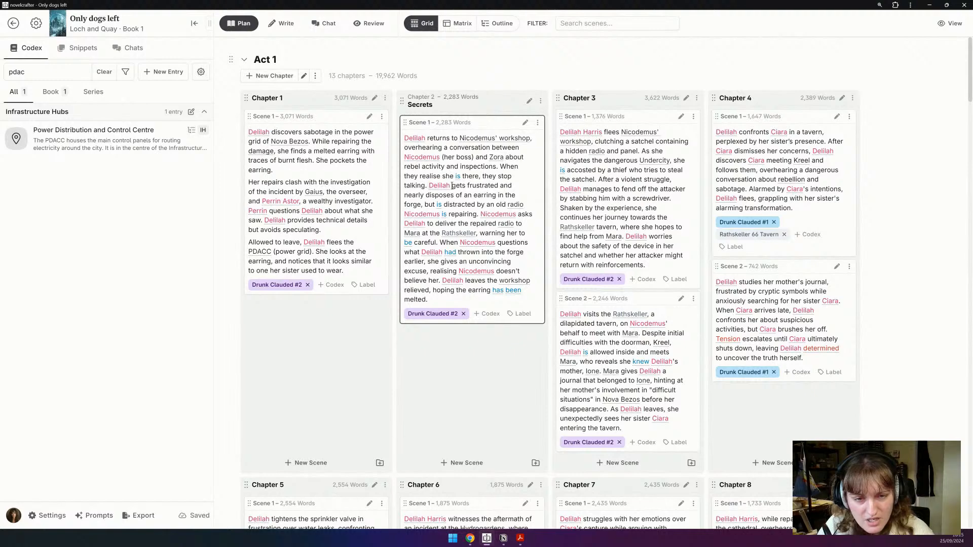
Step: Replace "gets frustrated and nearly disposes of an" with "tries to dispose of the" before "earring in the forge"
{"action": "left_click_drag", "start_coordinate": [452, 185], "coordinate": [474, 196]}
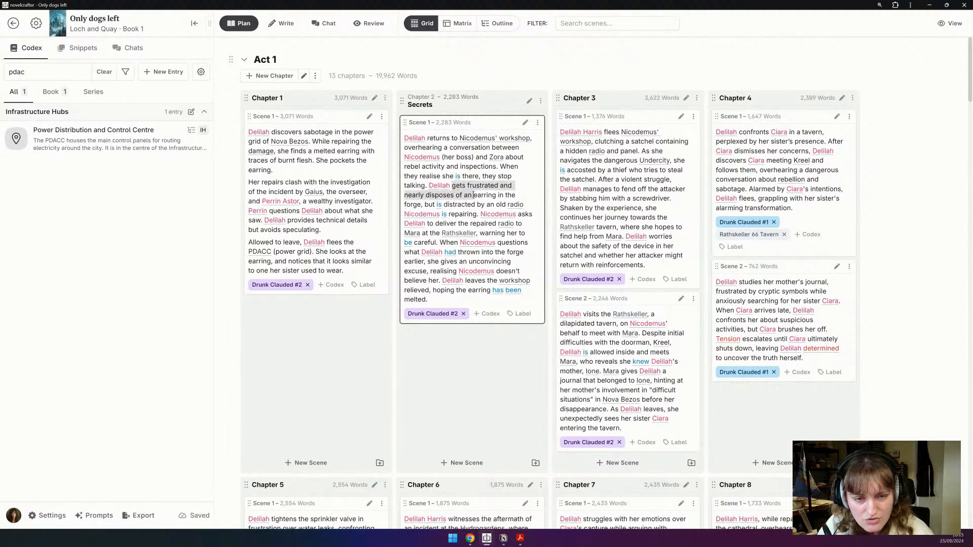
{"action": "type", "text": "tries to "}
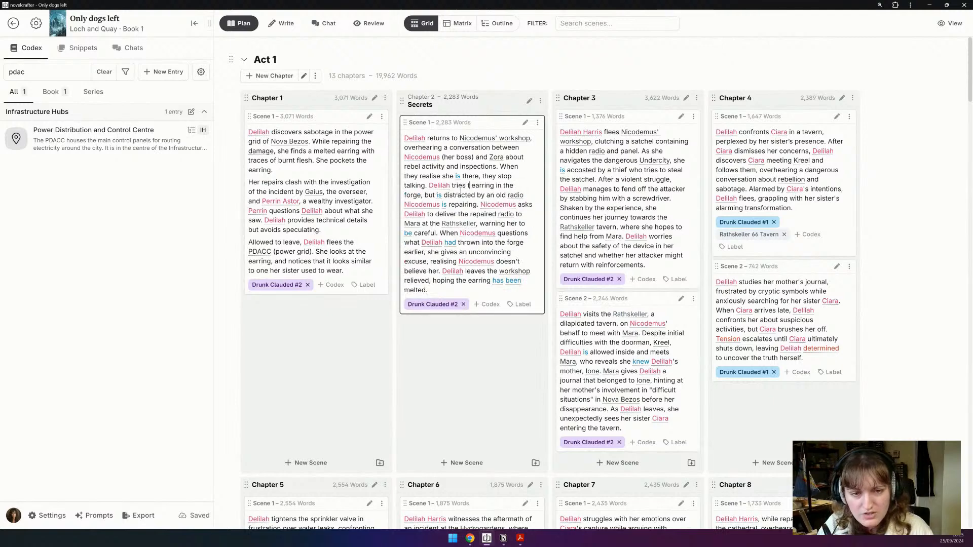
{"action": "type", "text": "dispose of the"}
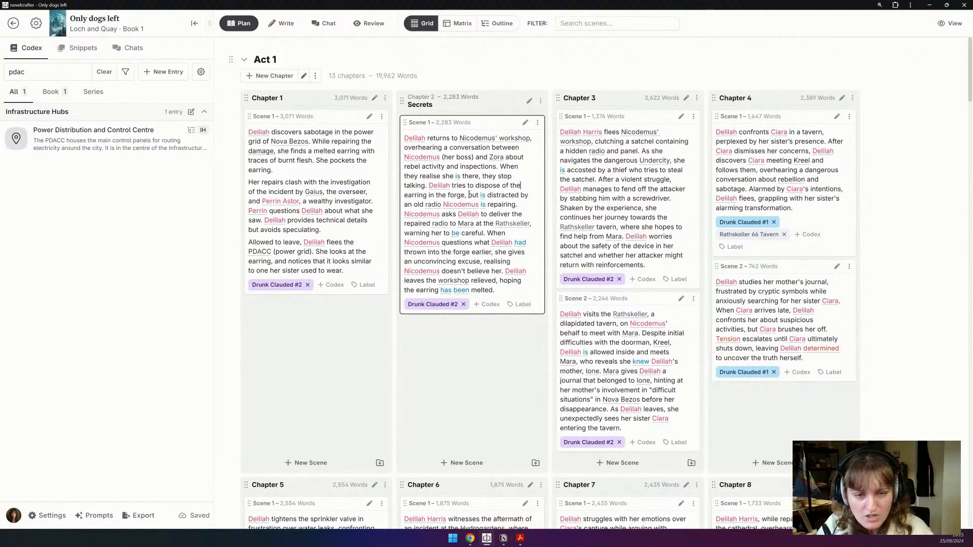
Step: Replace the clause about Delilah being distracted by the old radio with "but can't do it unseen"
{"action": "left_click_drag", "start_coordinate": [468, 195], "coordinate": [514, 203]}
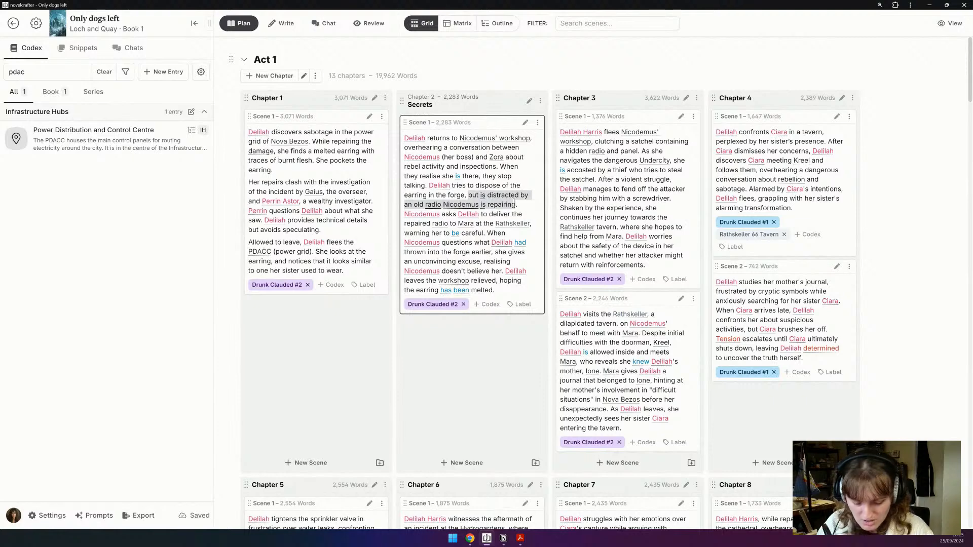
{"action": "key", "text": "BackSpace"}
{"action": "type", "text": "can't do it"}
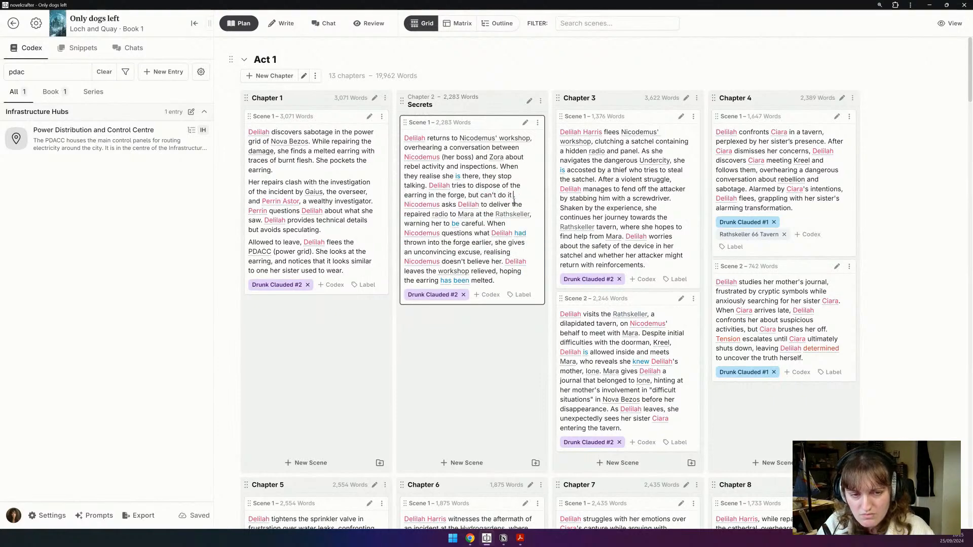
{"action": "type", "text": " unseen"}
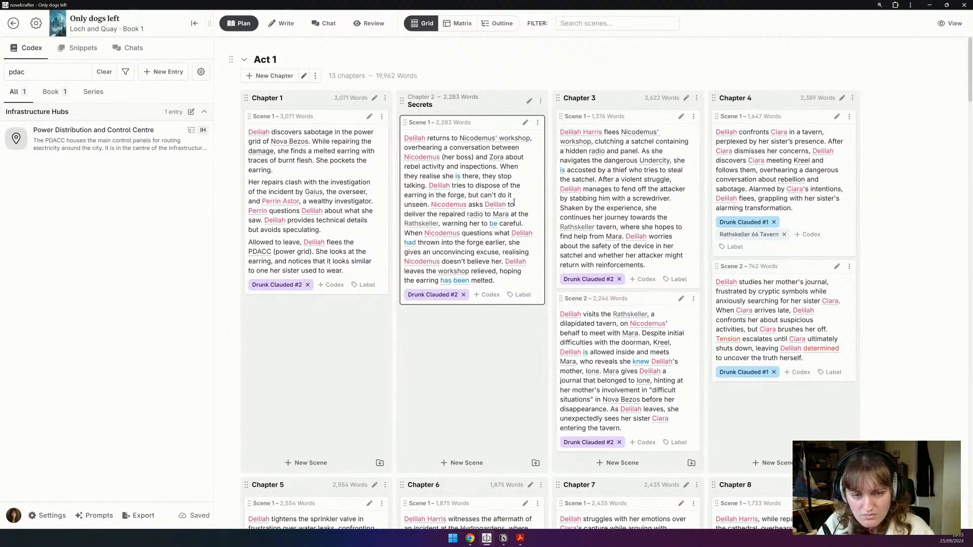
Step: Reword the ending of the forge sentence as "but doesn't get the chance to do it"
{"action": "key", "text": "ctrl+BackSpace"}
{"action": "key", "text": "ctrl+BackSpace"}
{"action": "key", "text": "ctrl+BackSpace"}
{"action": "key", "text": "ctrl+BackSpace"}
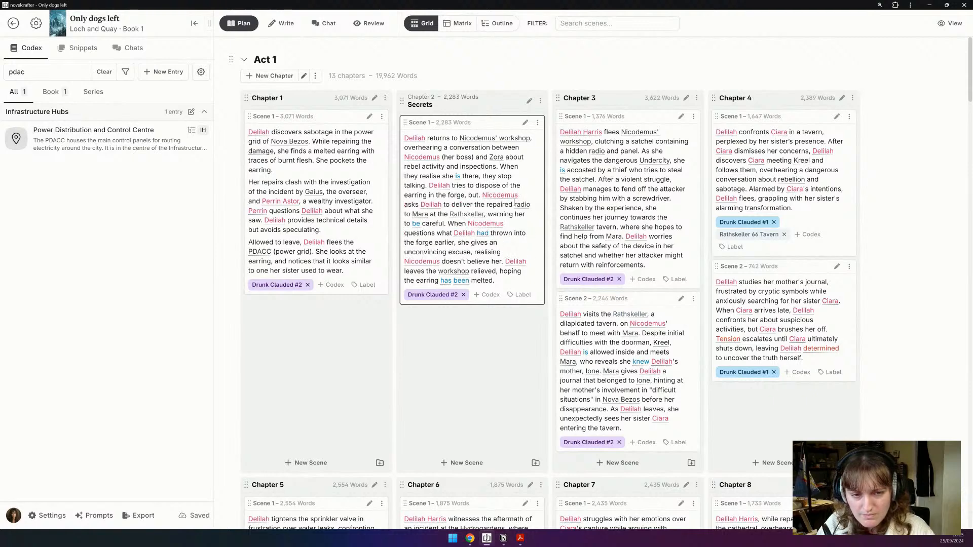
{"action": "type", "text": "doesn"}
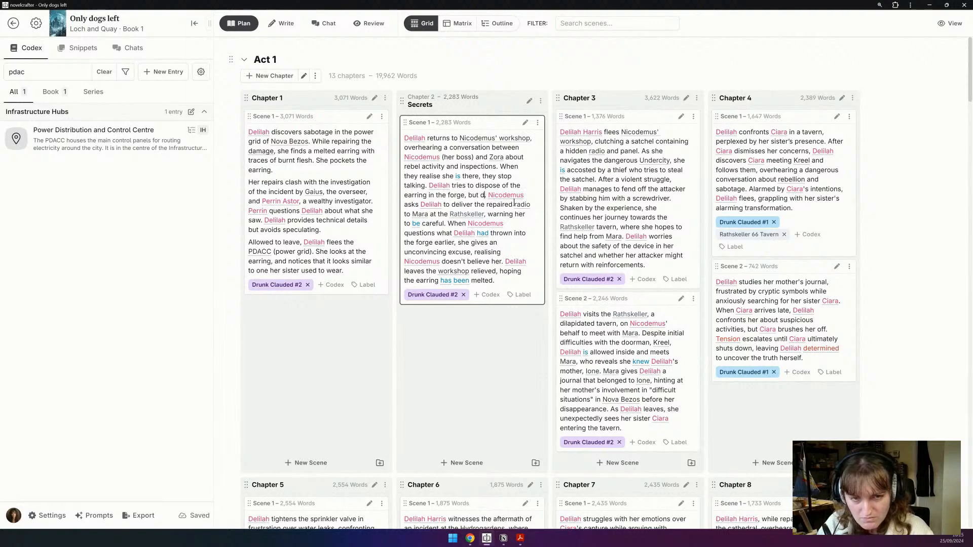
{"action": "type", "text": "'t get the chance alone"}
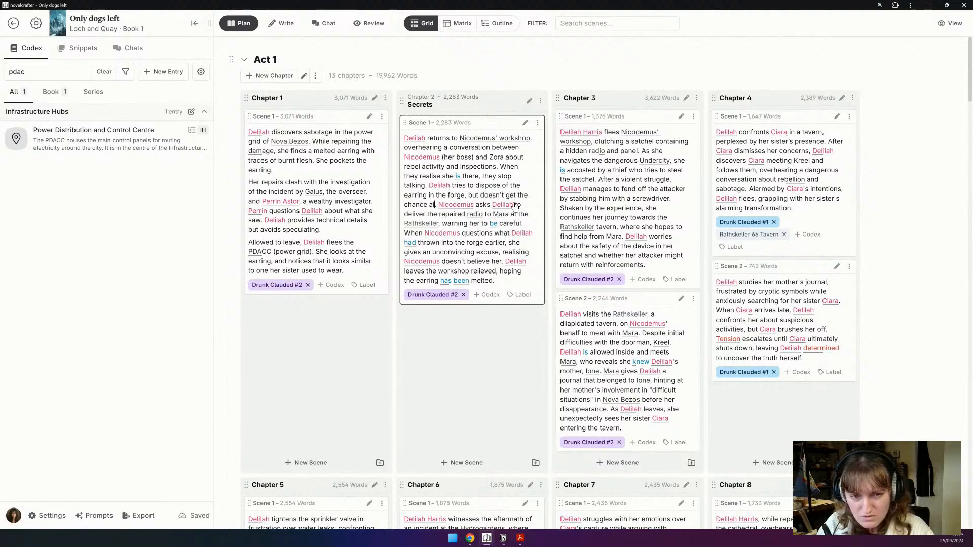
{"action": "key", "text": "BackSpace"}
{"action": "key", "text": "BackSpace"}
{"action": "key", "text": "BackSpace"}
{"action": "key", "text": "BackSpace"}
{"action": "key", "text": "BackSpace"}
{"action": "key", "text": "BackSpace"}
{"action": "key", "text": "BackSpace"}
{"action": "key", "text": "BackSpace"}
{"action": "key", "text": "BackSpace"}
{"action": "type", "text": "."}
{"action": "key", "text": "Left"}
{"action": "type", "text": "nce to do it"}
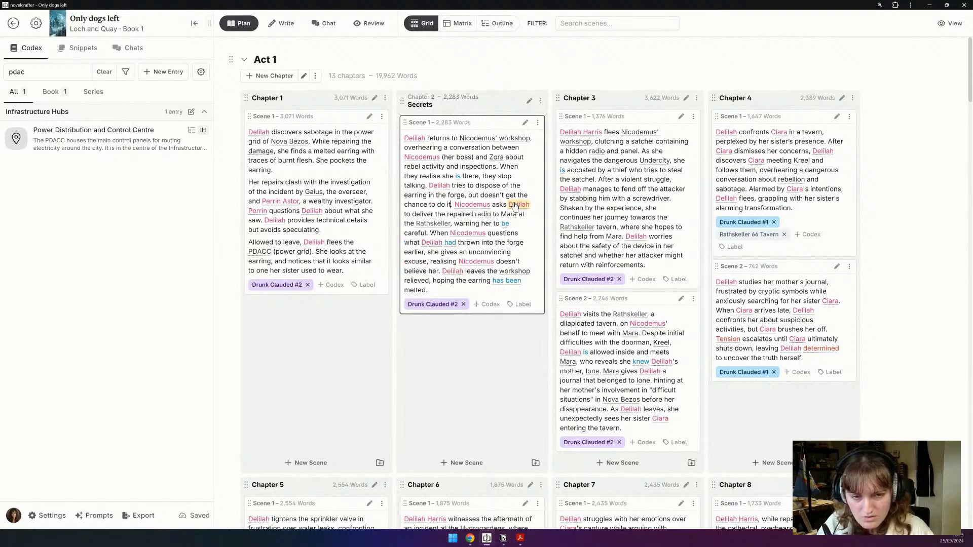
{"action": "key", "text": "Delete"}
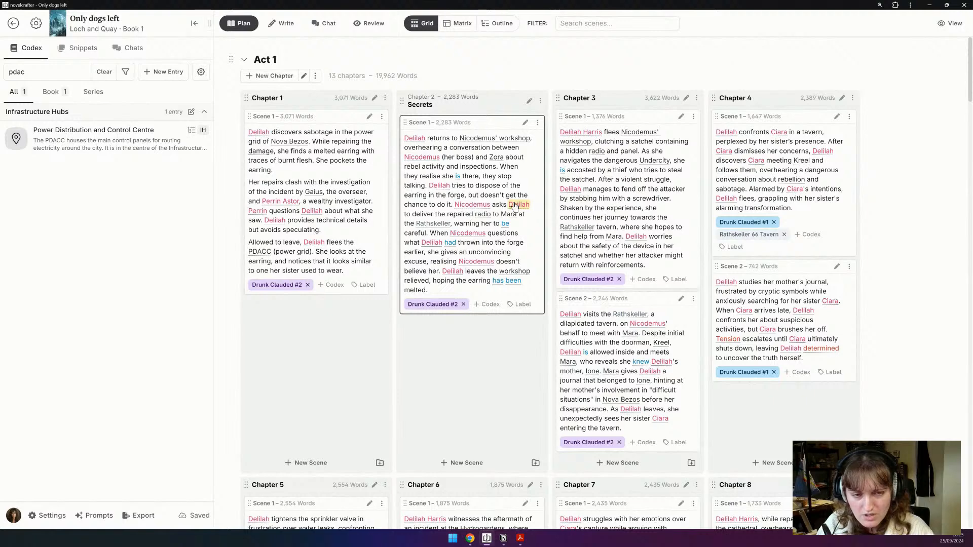
Step: Change the ending of the forge sentence to "but people are looking, so she stops"
{"action": "key", "text": "BackSpace"}
{"action": "key", "text": "BackSpace"}
{"action": "key", "text": "BackSpace"}
{"action": "key", "text": "BackSpace"}
{"action": "key", "text": "BackSpace"}
{"action": "key", "text": "BackSpace"}
{"action": "key", "text": "BackSpace"}
{"action": "key", "text": "BackSpace"}
{"action": "key", "text": "BackSpace"}
{"action": "key", "text": "BackSpace"}
{"action": "key", "text": "BackSpace"}
{"action": "key", "text": "BackSpace"}
{"action": "key", "text": "BackSpace"}
{"action": "key", "text": "BackSpace"}
{"action": "key", "text": "BackSpace"}
{"action": "key", "text": "BackSpace"}
{"action": "key", "text": "BackSpace"}
{"action": "key", "text": "BackSpace"}
{"action": "key", "text": "BackSpace"}
{"action": "key", "text": "BackSpace"}
{"action": "key", "text": "BackSpace"}
{"action": "key", "text": "BackSpace"}
{"action": "key", "text": "BackSpace"}
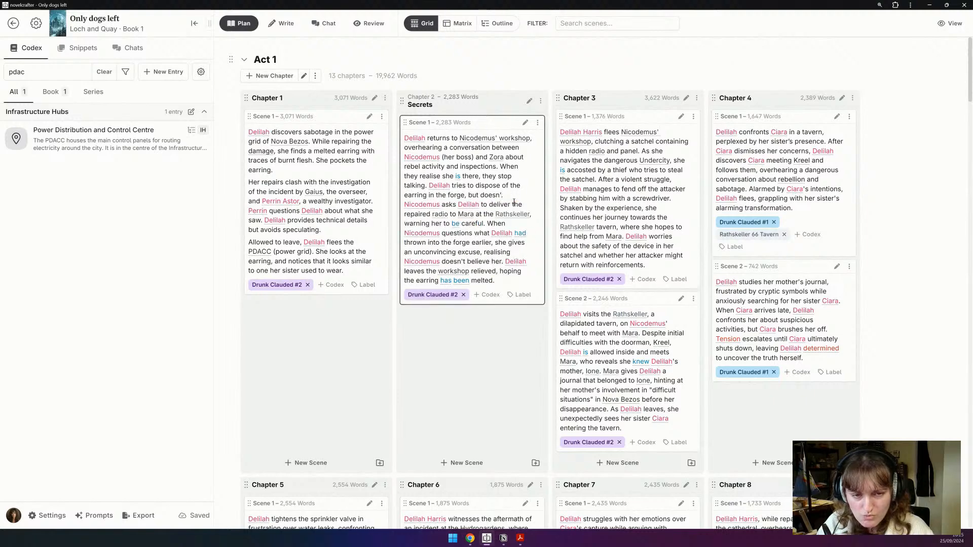
{"action": "key", "text": "BackSpace"}
{"action": "key", "text": "BackSpace"}
{"action": "key", "text": "BackSpace"}
{"action": "key", "text": "BackSpace"}
{"action": "type", "text": "people"}
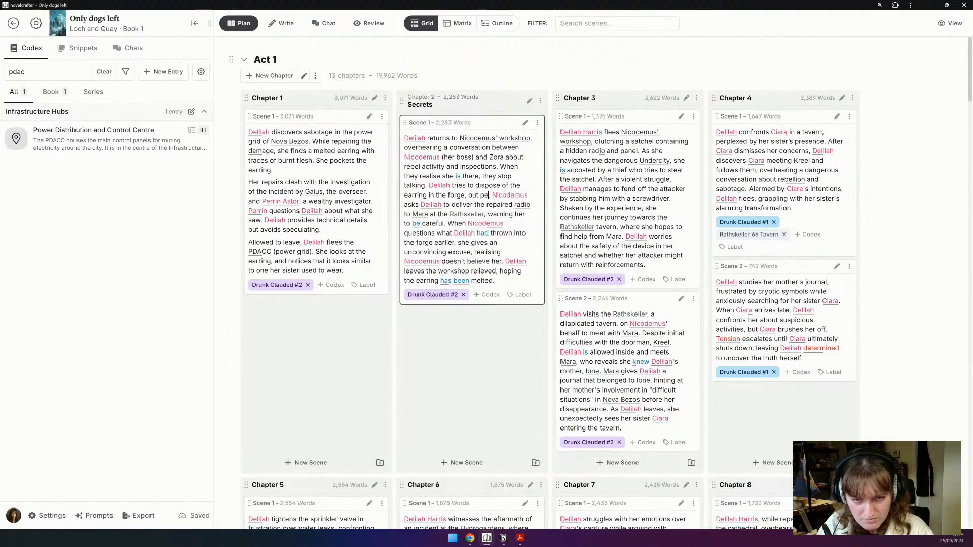
{"action": "type", "text": " are looking, so s"}
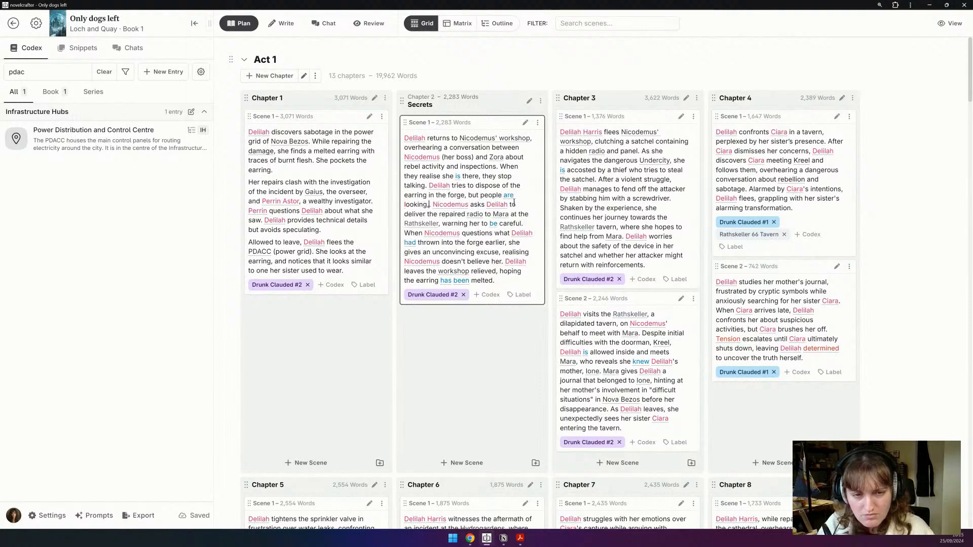
{"action": "type", "text": "he stops"}
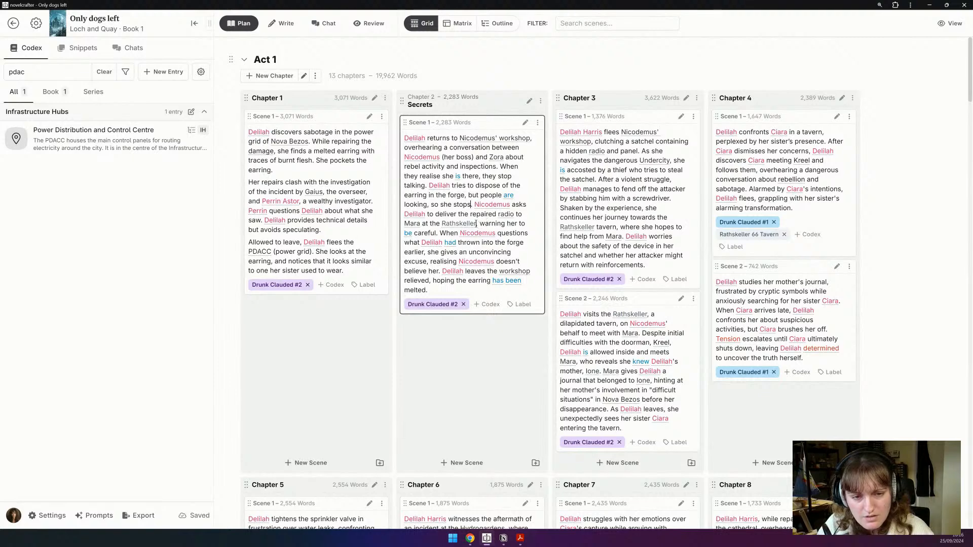
Step: Delete ", warning her to be careful" after "Rathskeller" and remove "but people are looking, so she stops" from the forge sentence
{"action": "left_click_drag", "start_coordinate": [476, 224], "coordinate": [437, 233]}
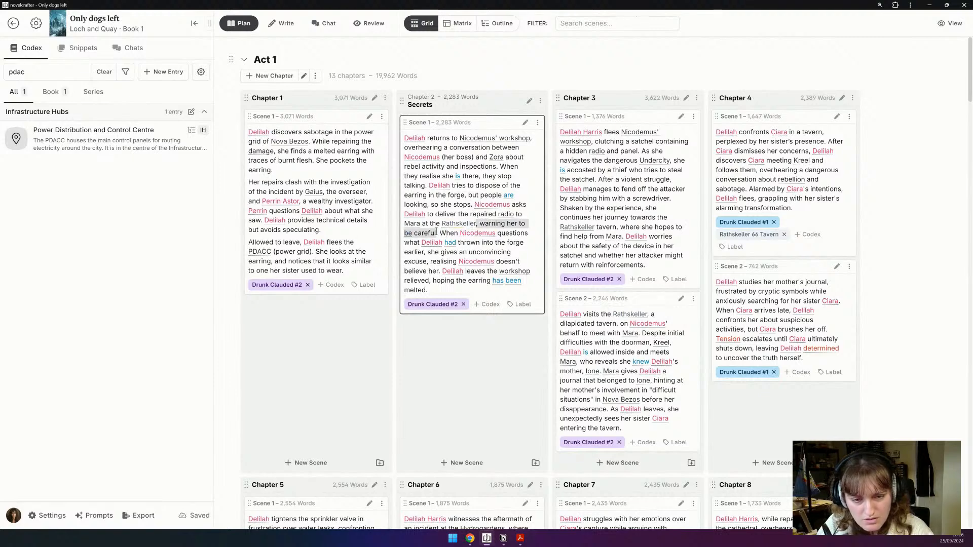
{"action": "key", "text": "BackSpace"}
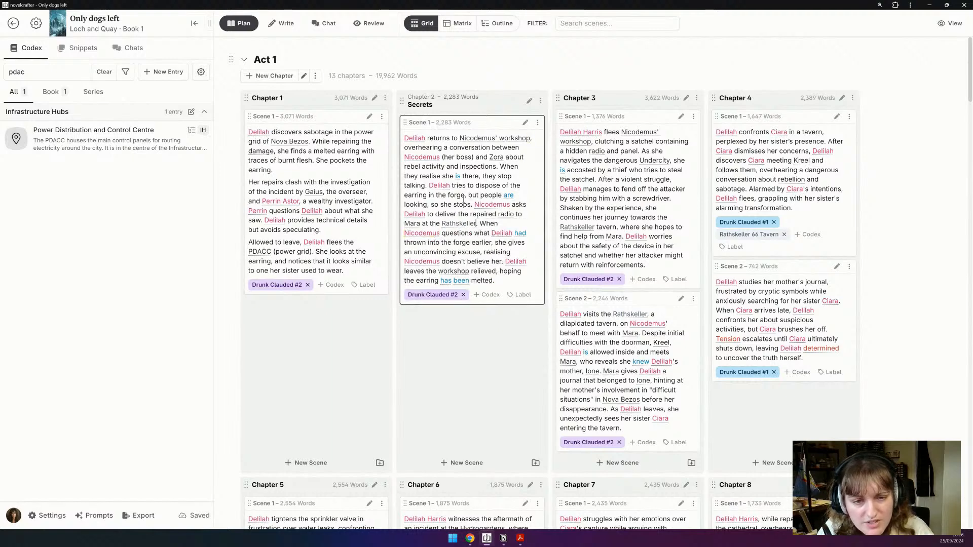
{"action": "left_click_drag", "start_coordinate": [467, 196], "coordinate": [470, 203]}
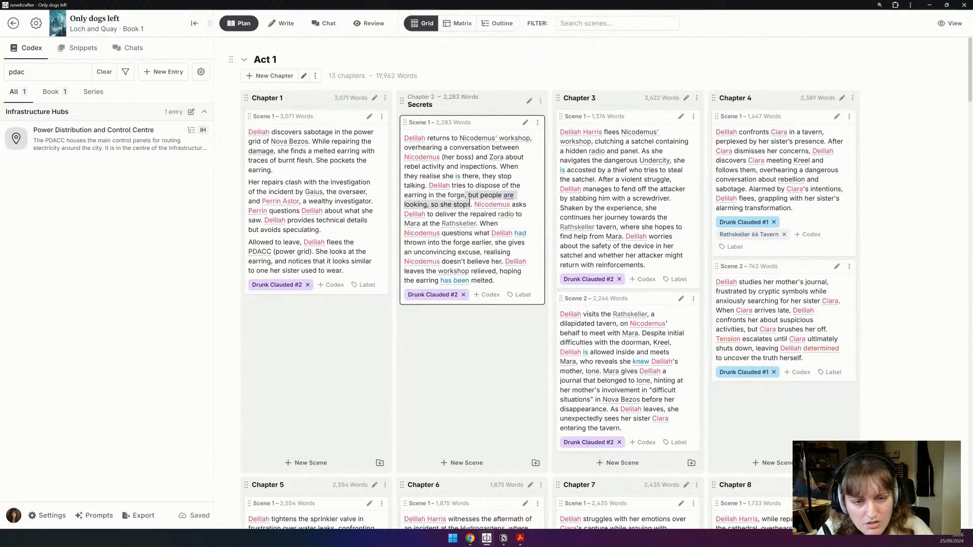
{"action": "key", "text": "BackSpace"}
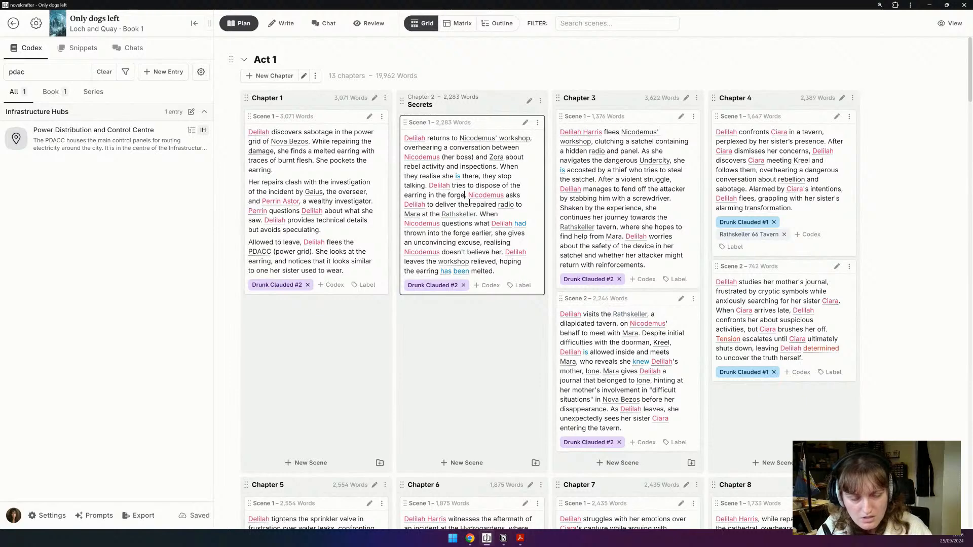
Step: Change "the repaired radio" to "a repaired radio" in the sentence about the delivery to Mara
{"action": "double_click", "coordinate": [461, 205]}
{"action": "key", "text": "BackSpace"}
{"action": "type", "text": "a"}
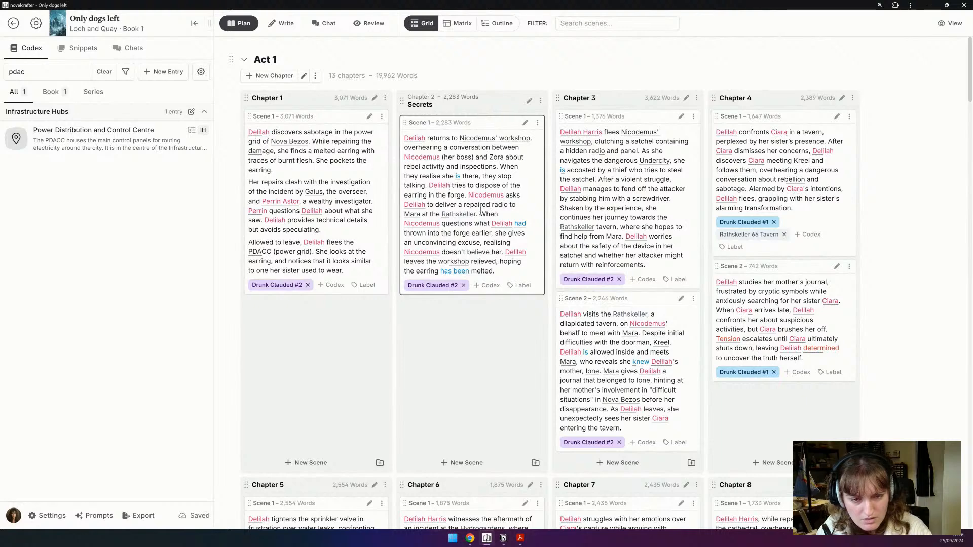
Step: Delete the rest of Chapter 2's summary, starting from "When Nicodemus questions what Delilah had thrown"
{"action": "left_click_drag", "start_coordinate": [481, 214], "coordinate": [505, 285]}
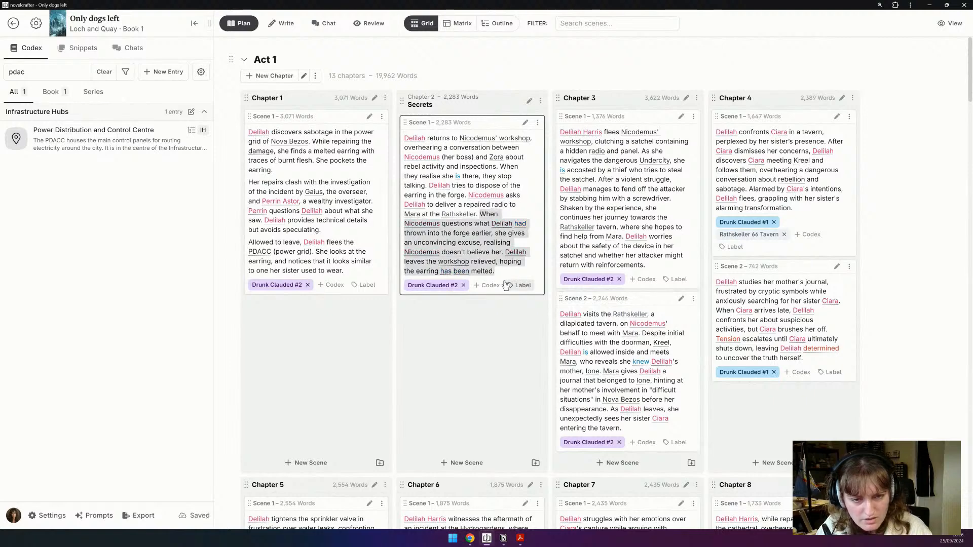
{"action": "key", "text": "BackSpace"}
{"action": "type", "text": "Nicodemu"}
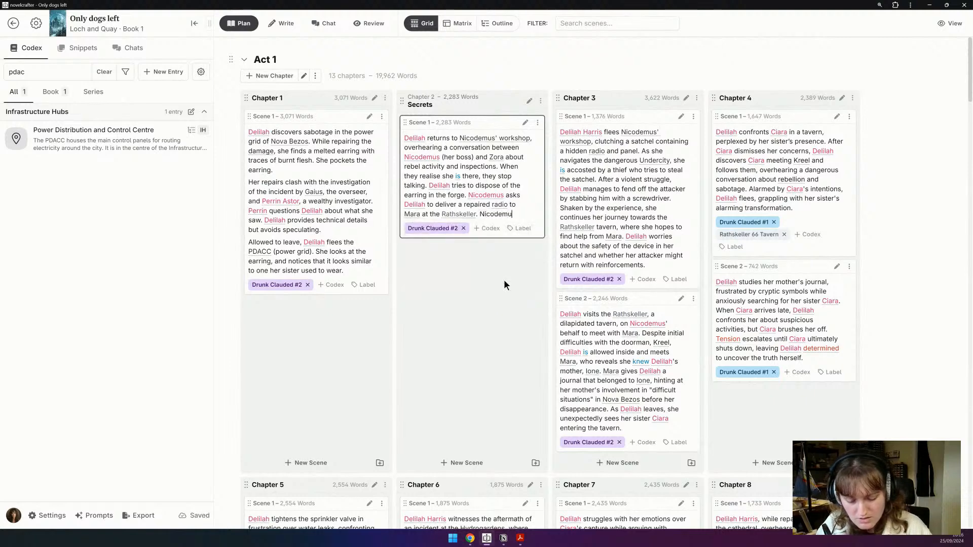
{"action": "type", "text": "s comments o"}
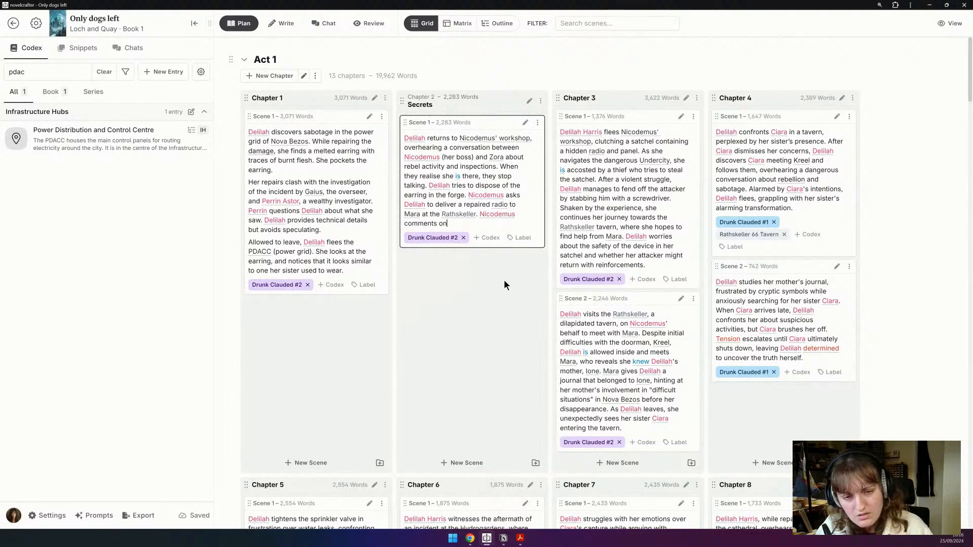
{"action": "type", "text": "n"}
{"action": "key", "text": "BackSpace"}
{"action": "key", "text": "BackSpace"}
{"action": "key", "text": "BackSpace"}
{"action": "key", "text": "BackSpace"}
{"action": "key", "text": "BackSpace"}
{"action": "key", "text": "BackSpace"}
{"action": "key", "text": "BackSpace"}
{"action": "key", "text": "BackSpace"}
{"action": "key", "text": "BackSpace"}
{"action": "key", "text": "BackSpace"}
{"action": "key", "text": "BackSpace"}
{"action": "key", "text": "BackSpace"}
{"action": "key", "text": "BackSpace"}
{"action": "key", "text": "BackSpace"}
{"action": "key", "text": "BackSpace"}
{"action": "key", "text": "BackSpace"}
{"action": "key", "text": "BackSpace"}
{"action": "key", "text": "BackSpace"}
{"action": "key", "text": "BackSpace"}
{"action": "key", "text": "BackSpace"}
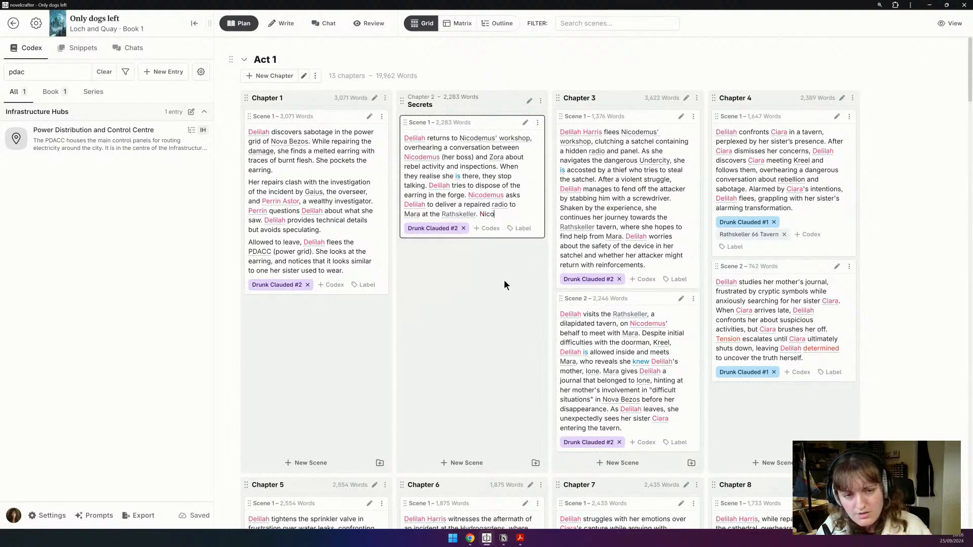
{"action": "key", "text": "BackSpace"}
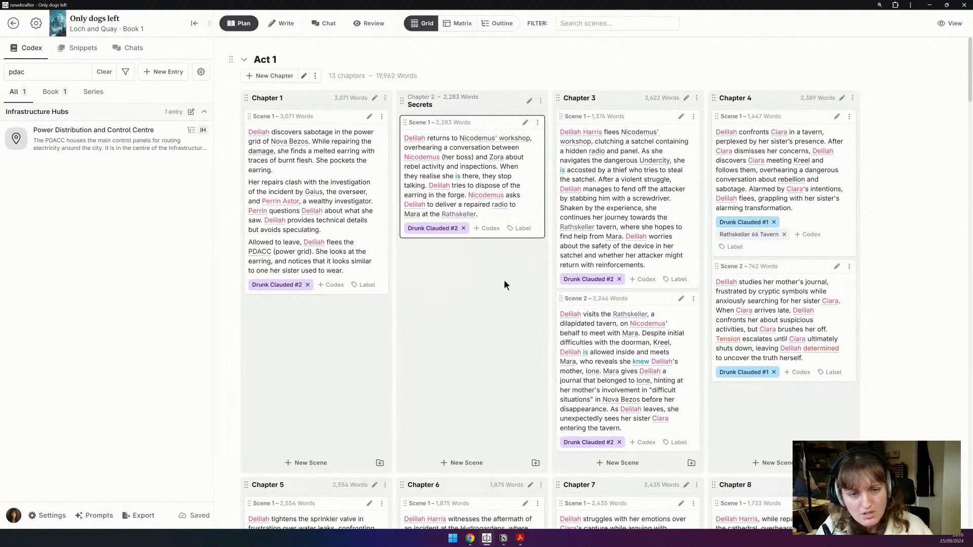
Step: Insert "(an unauthorised item)" after "a repaired radio" in Chapter 2's summary
{"action": "left_click", "coordinate": [511, 203]}
{"action": "type", "text": "an un"}
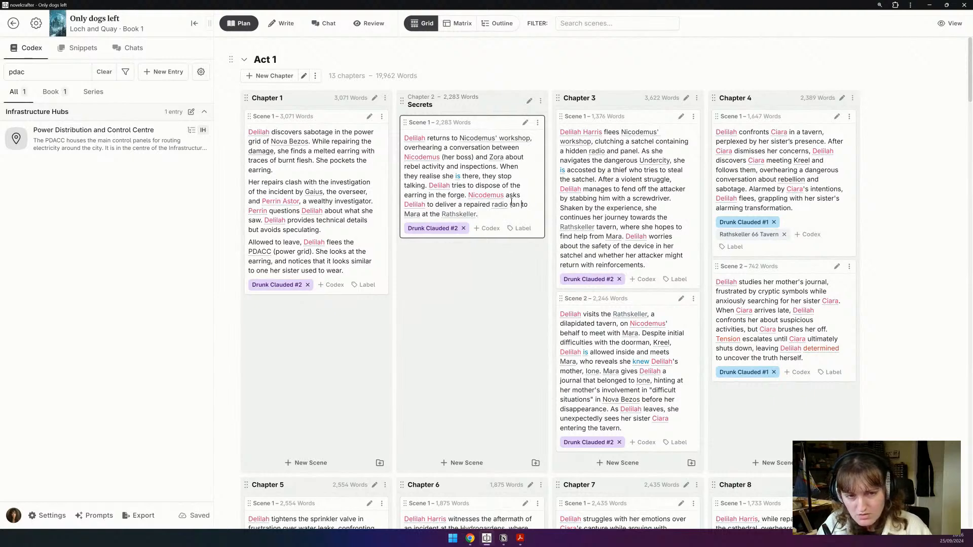
{"action": "type", "text": "authorised"}
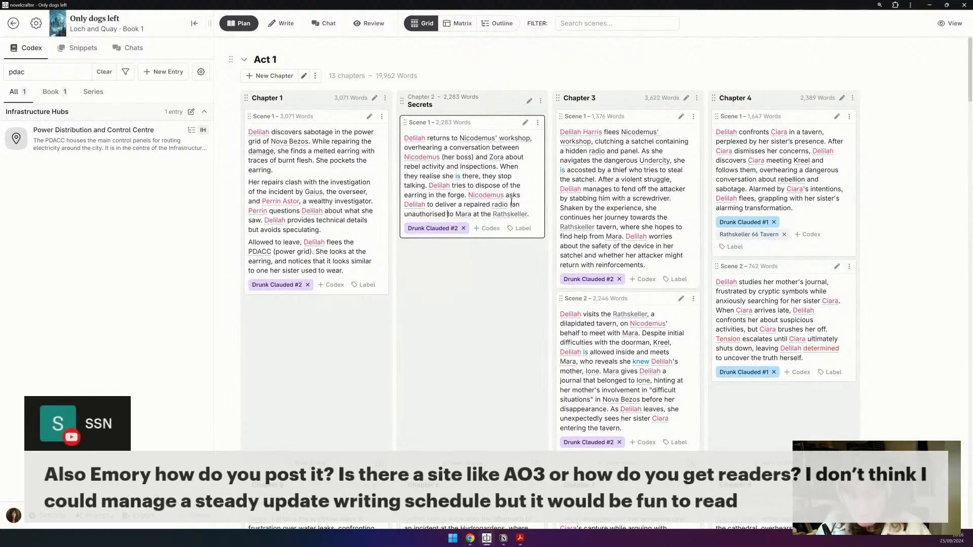
{"action": "type", "text": " item)"}
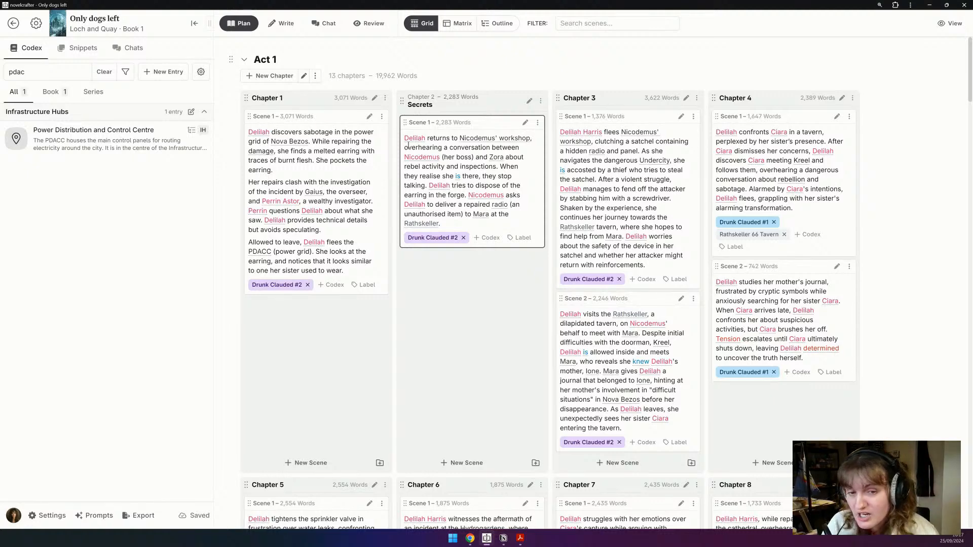
{"action": "left_click", "coordinate": [463, 318]}
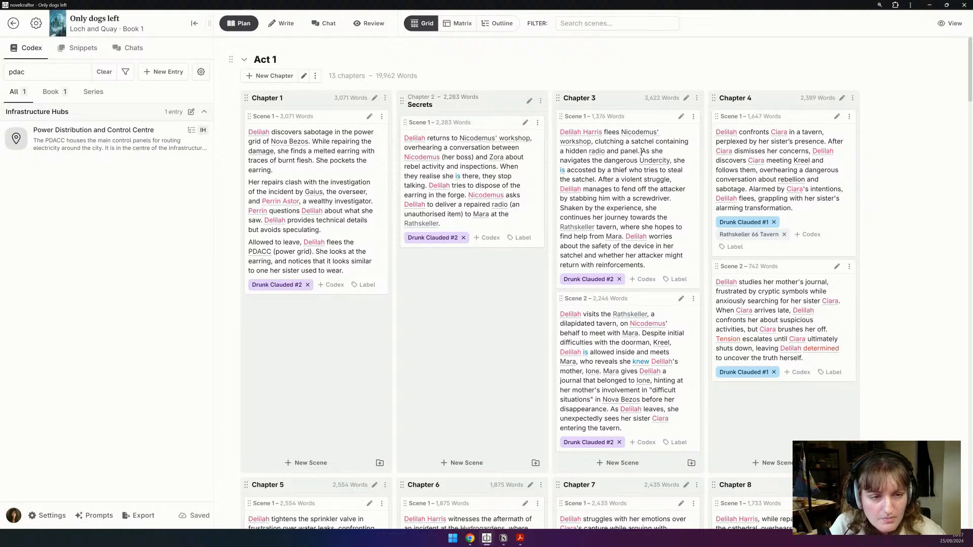
Step: Rewrite the opening of Chapter 3's Scene 1 summary as "Delilah, navigating the dangerous Undercity, is accosted by a thief"
{"action": "left_click_drag", "start_coordinate": [666, 150], "coordinate": [522, 122]}
{"action": "type", "text": "Delilah"}
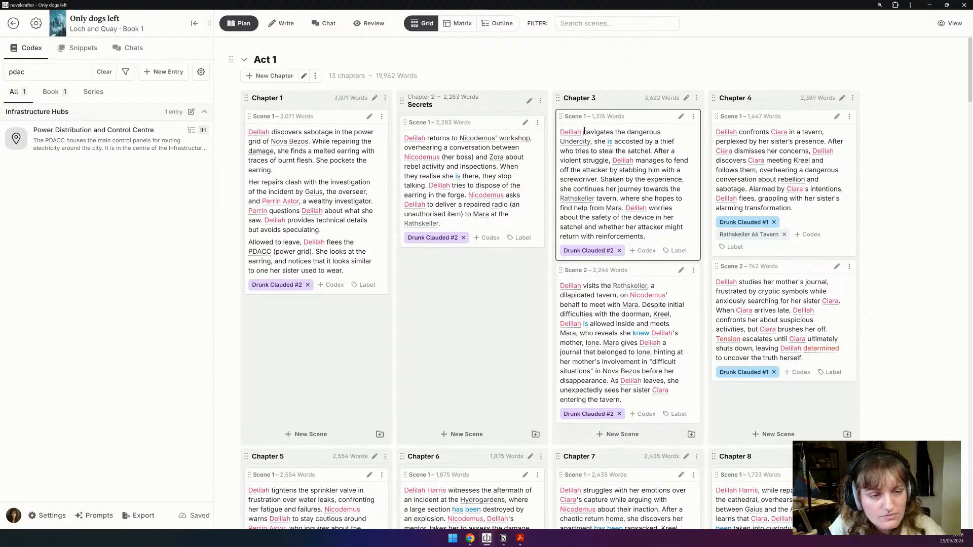
{"action": "left_click_drag", "start_coordinate": [584, 132], "coordinate": [674, 160]}
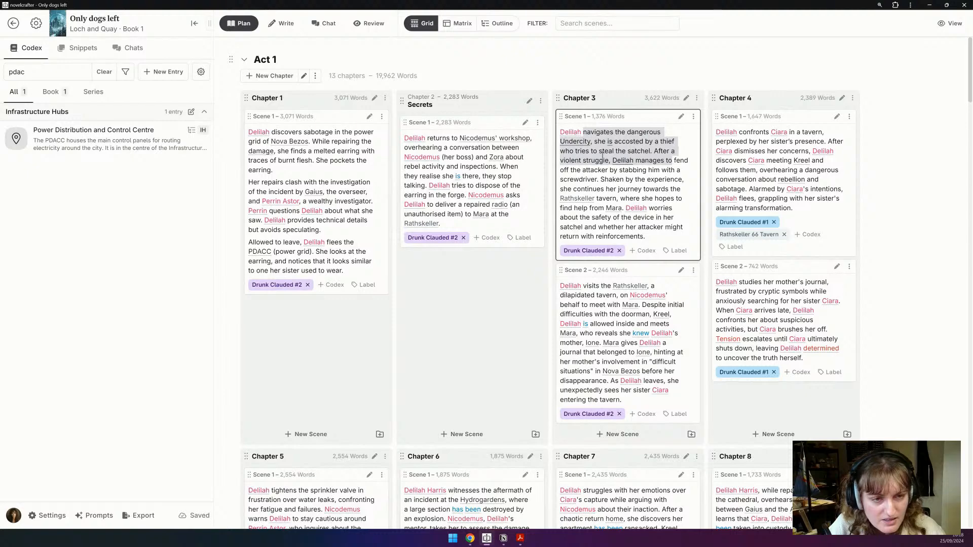
{"action": "left_click", "coordinate": [589, 150]}
{"action": "mouse_move", "coordinate": [583, 131]}
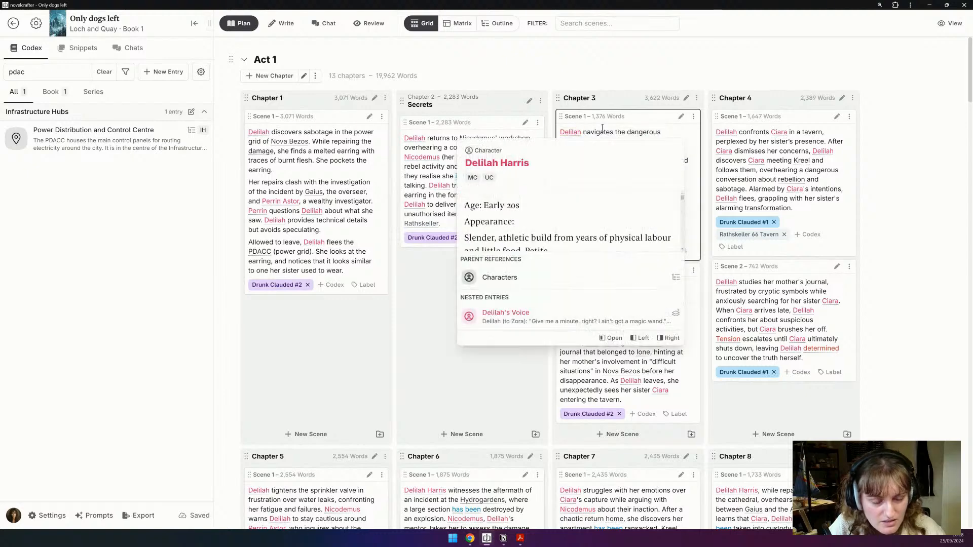
{"action": "type", "text": ","}
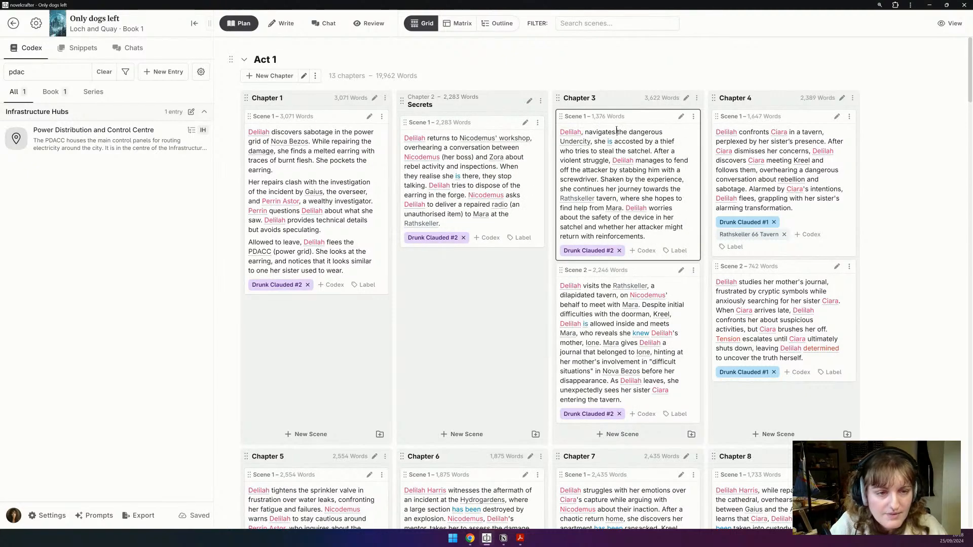
{"action": "key", "text": "BackSpace"}
{"action": "key", "text": "BackSpace"}
{"action": "type", "text": "ing"}
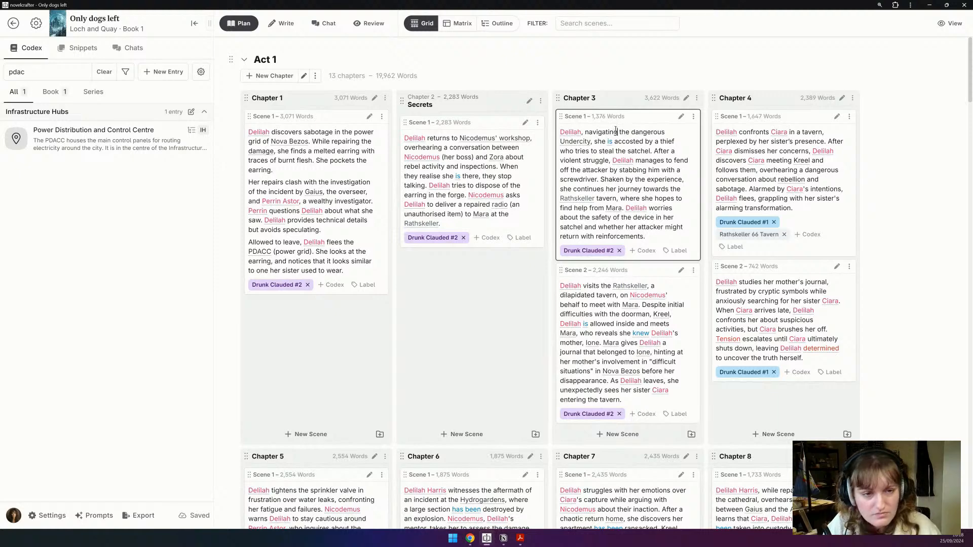
{"action": "double_click", "coordinate": [599, 141]}
{"action": "key", "text": "BackSpace"}
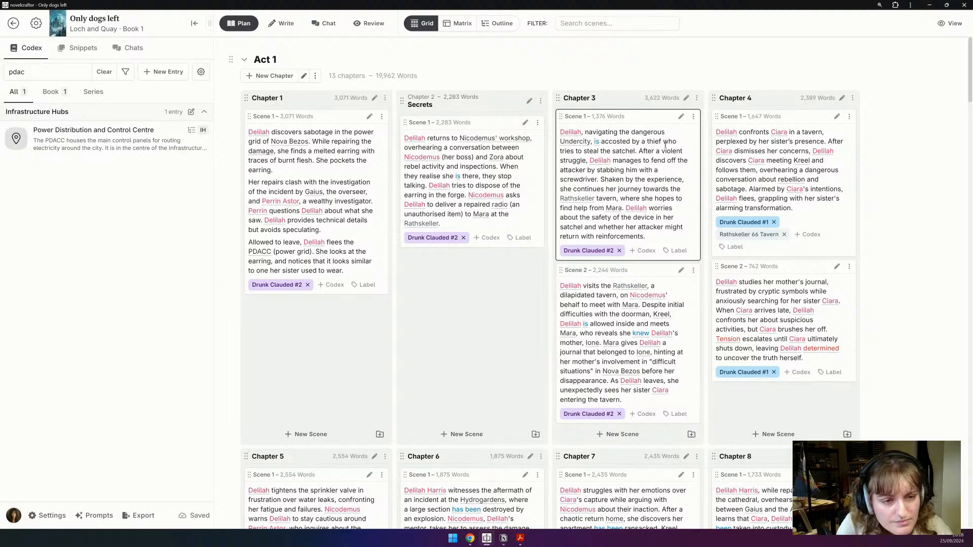
Step: Replace the text from "who tries to steal the satchel" up to "manages to fend off" with a full stop and "She"
{"action": "left_click_drag", "start_coordinate": [664, 142], "coordinate": [612, 163]}
{"action": "key", "text": "BackSpace"}
{"action": "type", "text": ". She"}
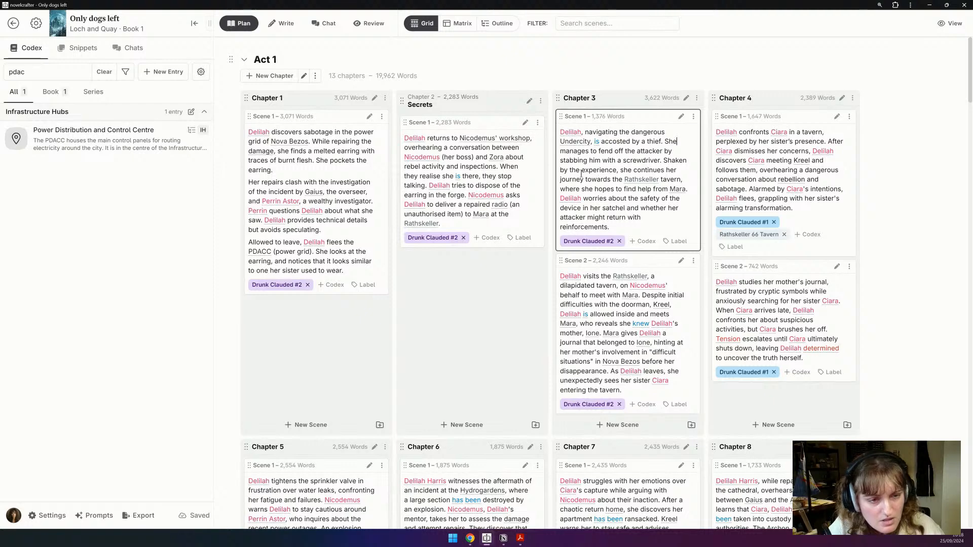
Step: Replace "continues her journey towards" with "hurries to" in the Scene 1 summary of Chapter 3
{"action": "left_click_drag", "start_coordinate": [634, 170], "coordinate": [609, 179]}
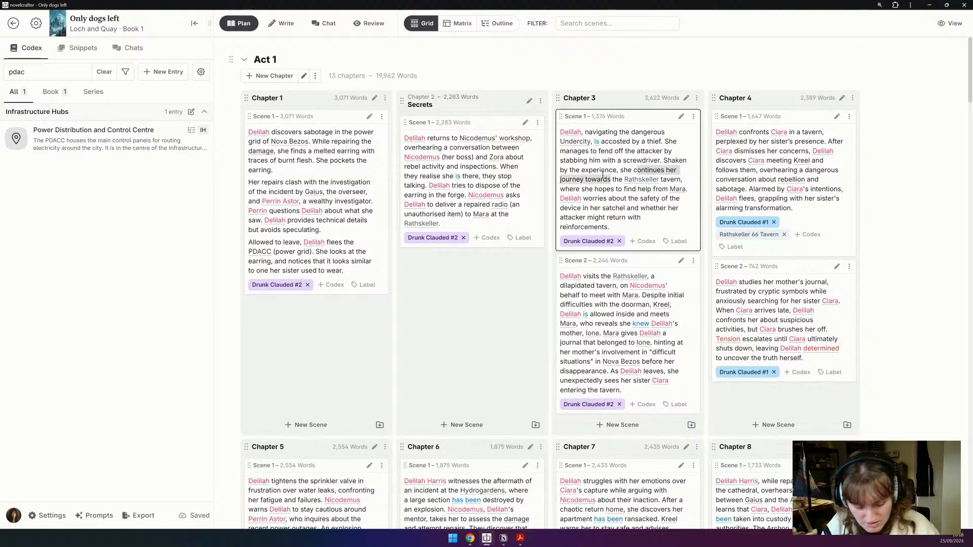
{"action": "type", "text": "hurries to t"}
{"action": "key", "text": "BackSpace"}
{"action": "key", "text": "BackSpace"}
{"action": "type", "text": "to"}
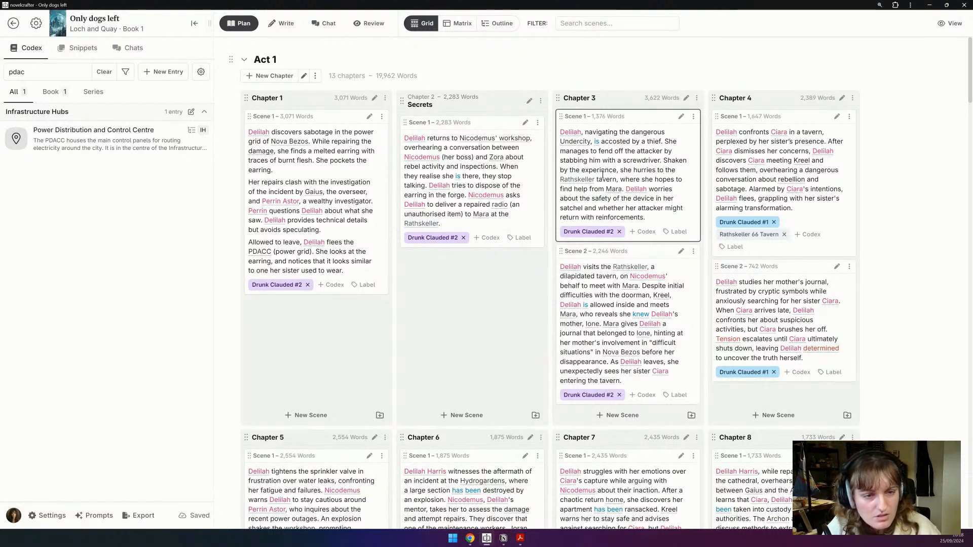
Step: End the Scene 1 summary at "Rathskeller.", removing the tavern clause about Mara's help and the sentence about Delilah's worries
{"action": "left_click_drag", "start_coordinate": [597, 180], "coordinate": [622, 192]}
{"action": "key", "text": "BackSpace"}
{"action": "type", "text": "."}
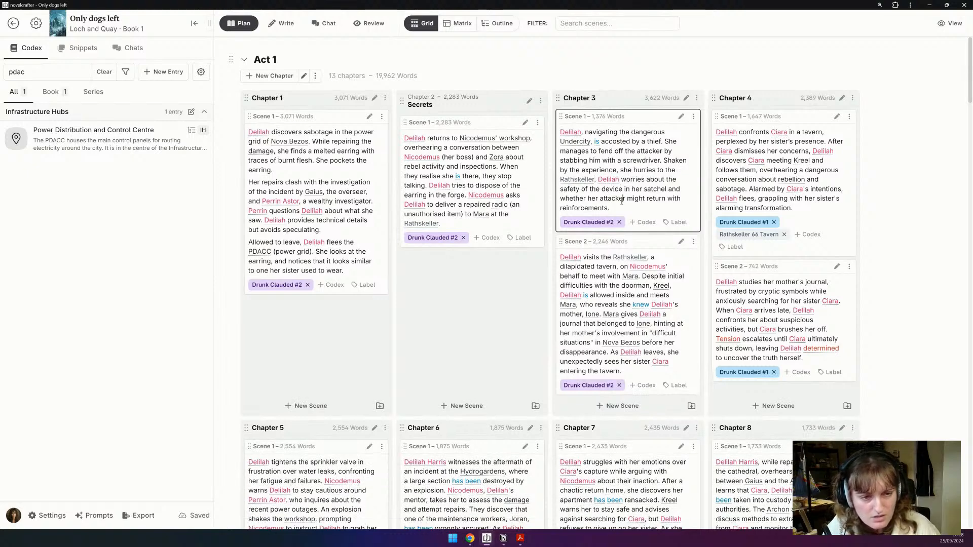
{"action": "left_click_drag", "start_coordinate": [620, 208], "coordinate": [601, 181]}
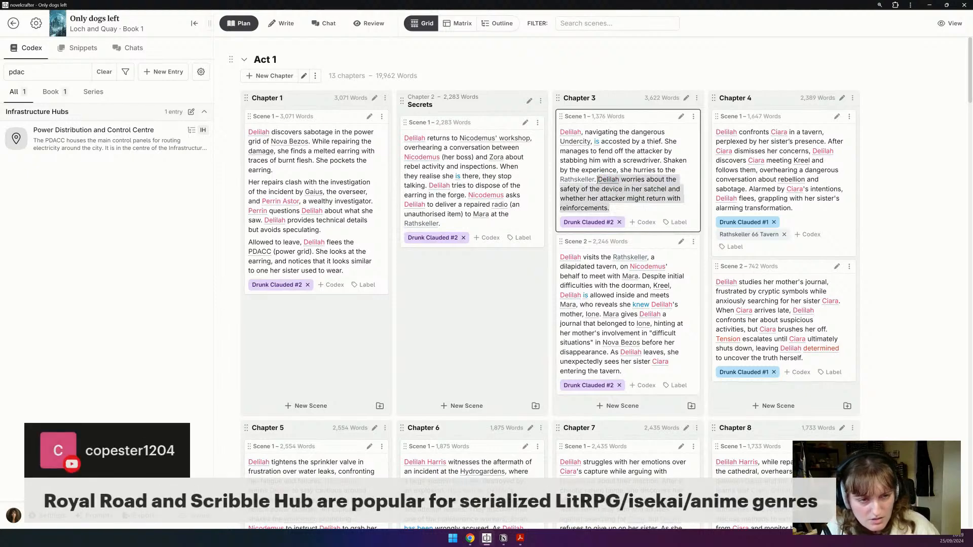
{"action": "key", "text": "BackSpace"}
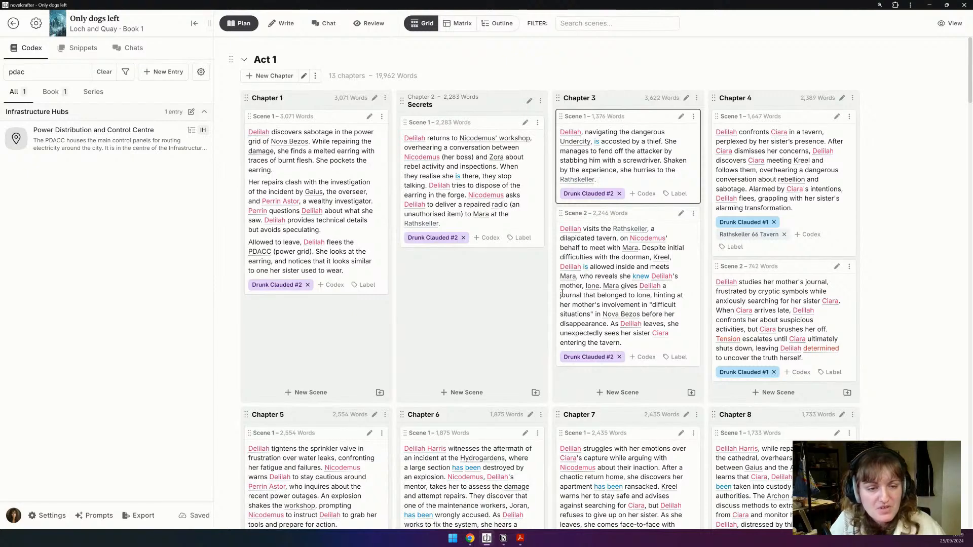
Step: Delete the opening sentence of Chapter 3's Scene 2 summary, about visiting the Rathskeller on Nicodemus' behalf
{"action": "left_click", "coordinate": [584, 247]}
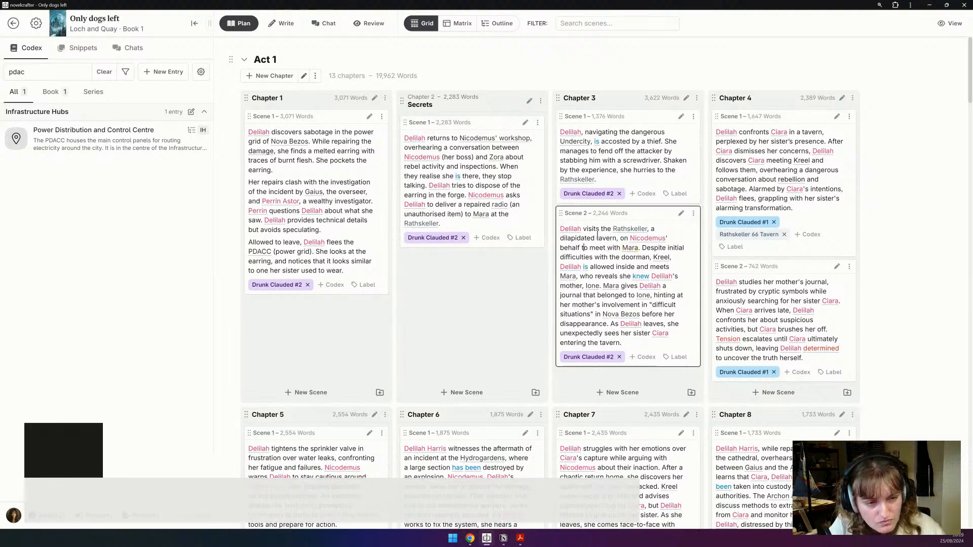
{"action": "left_click_drag", "start_coordinate": [640, 248], "coordinate": [544, 224]}
{"action": "key", "text": "BackSpace"}
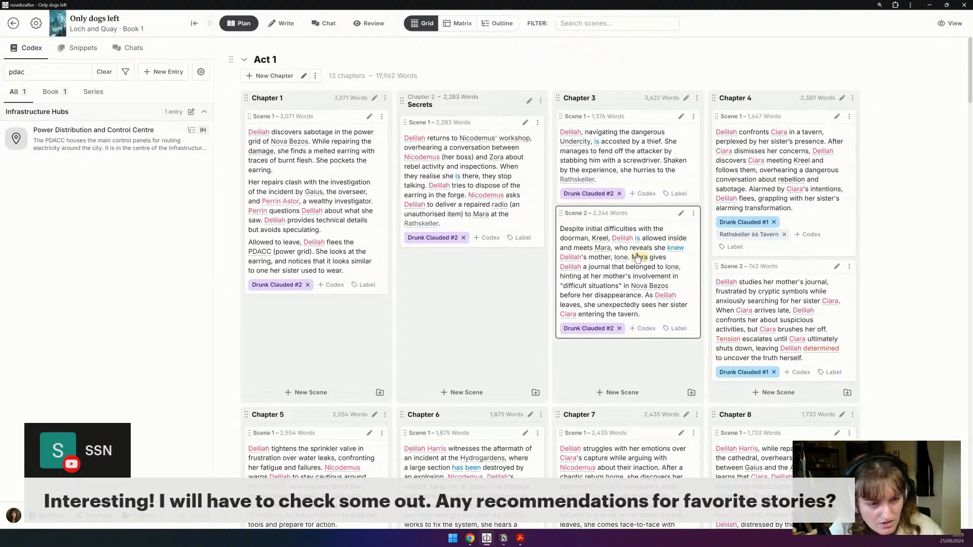
Step: End the first sentence of the Scene 2 summary at "meets Mara." and split the remaining text into a separate paragraph below
{"action": "left_click", "coordinate": [655, 248]}
{"action": "left_click", "coordinate": [612, 248]}
{"action": "type", "text": ","}
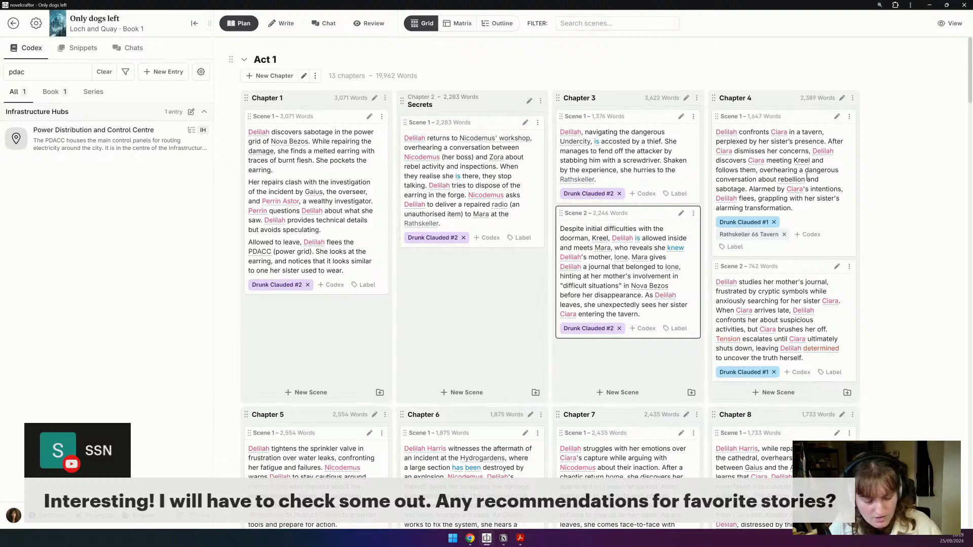
{"action": "key", "text": "Return"}
{"action": "key", "text": "Return"}
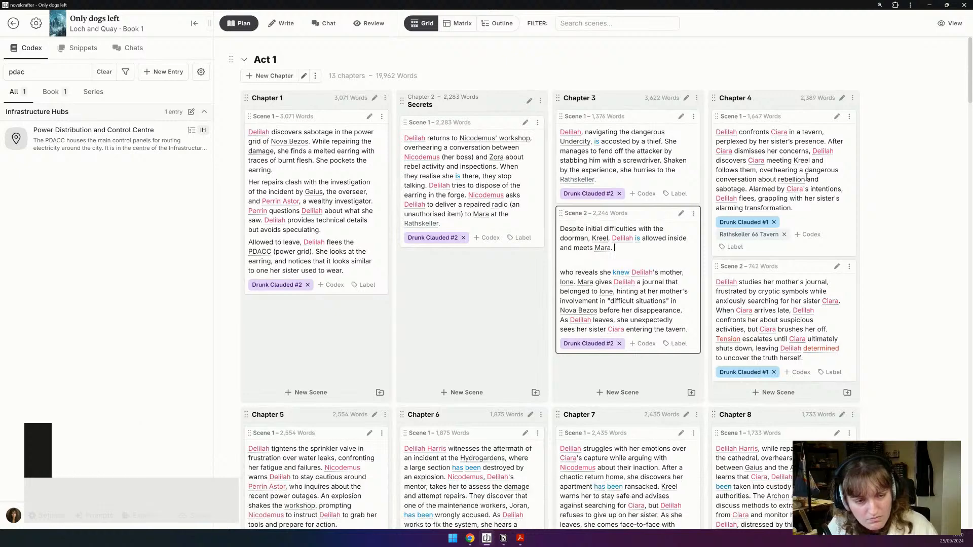
Step: Add "Delilah hands over the radio, learning that Nicodemus has already been paid." after "meets Mara." in the Scene 2 summary
{"action": "type", "text": "D"}
{"action": "type", "text": "eli"}
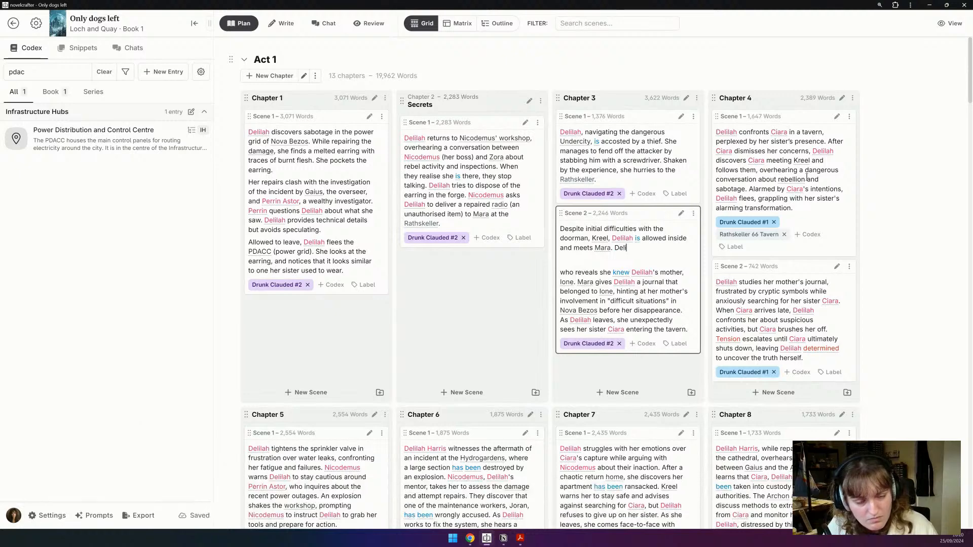
{"action": "type", "text": "lah hands over the rad"}
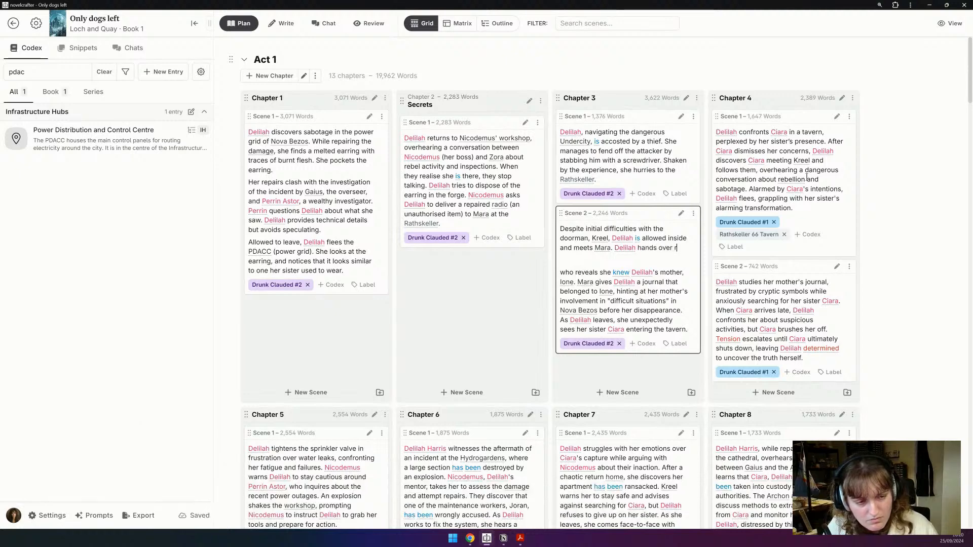
{"action": "type", "text": "io, "}
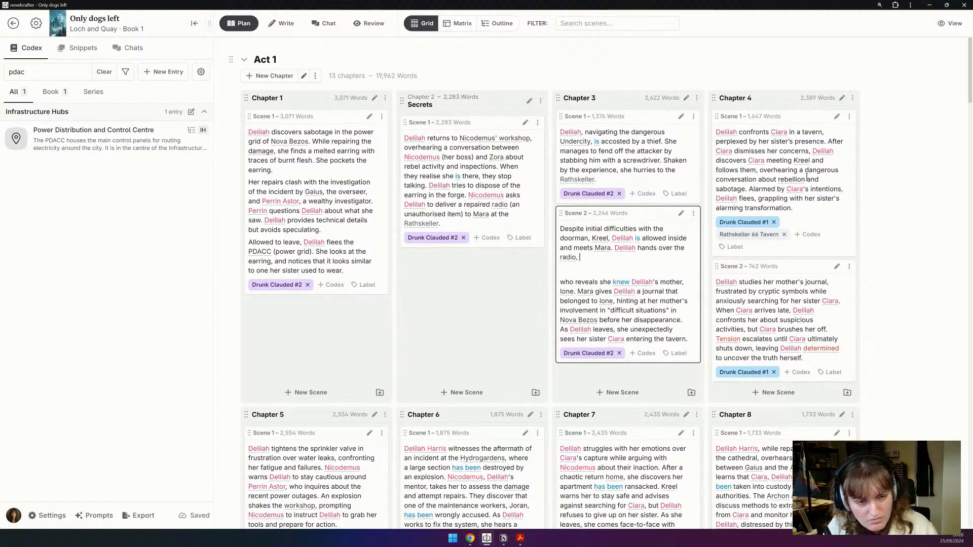
{"action": "type", "text": "learning"}
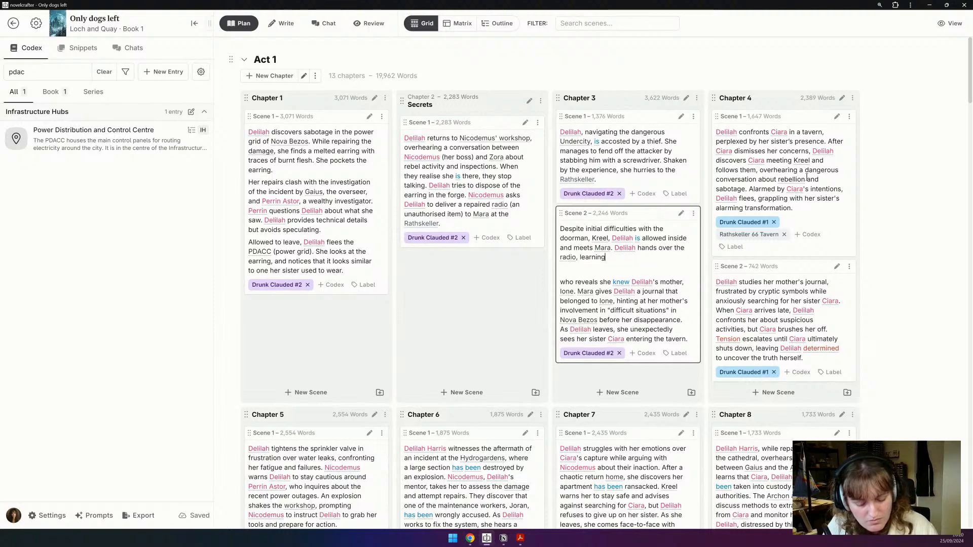
{"action": "type", "text": " that Nicodemus h"}
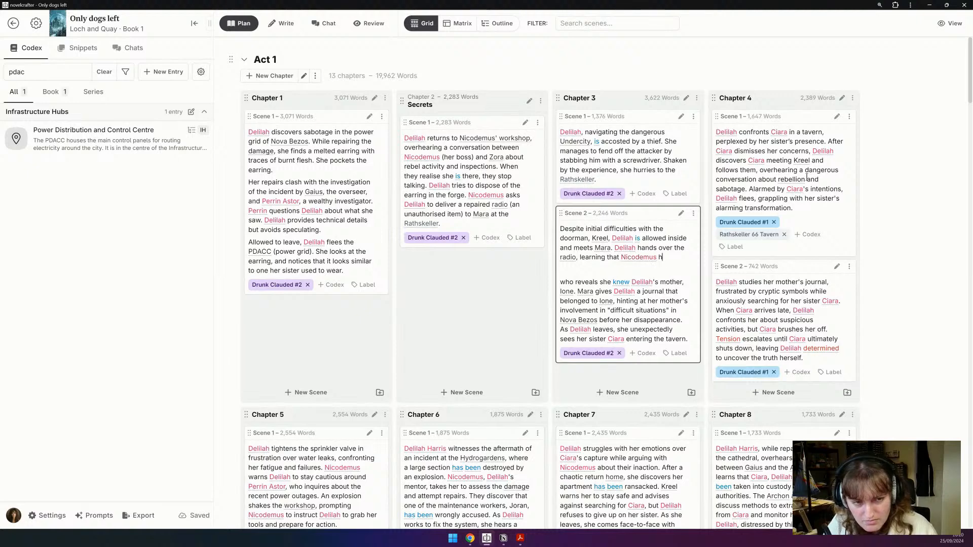
{"action": "type", "text": "as already been aid."}
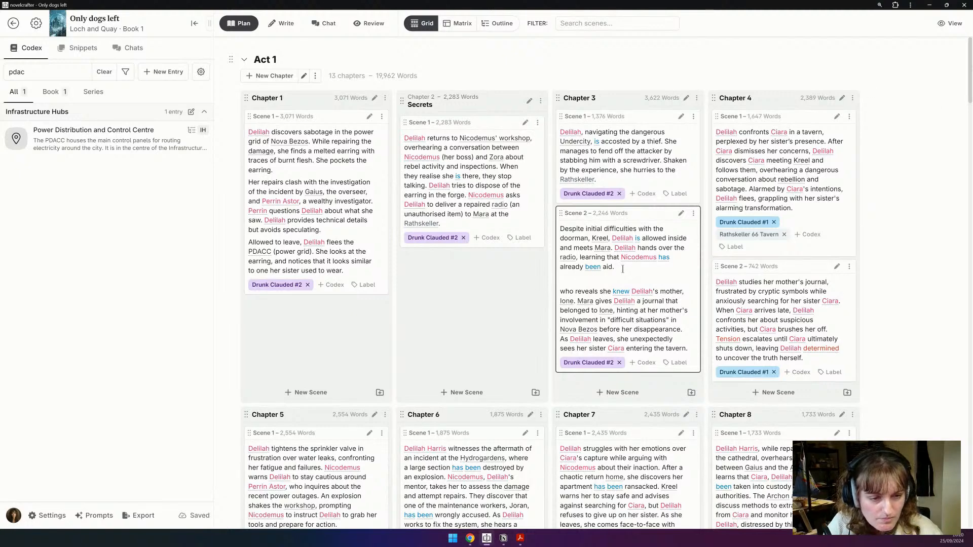
{"action": "left_click", "coordinate": [604, 267]}
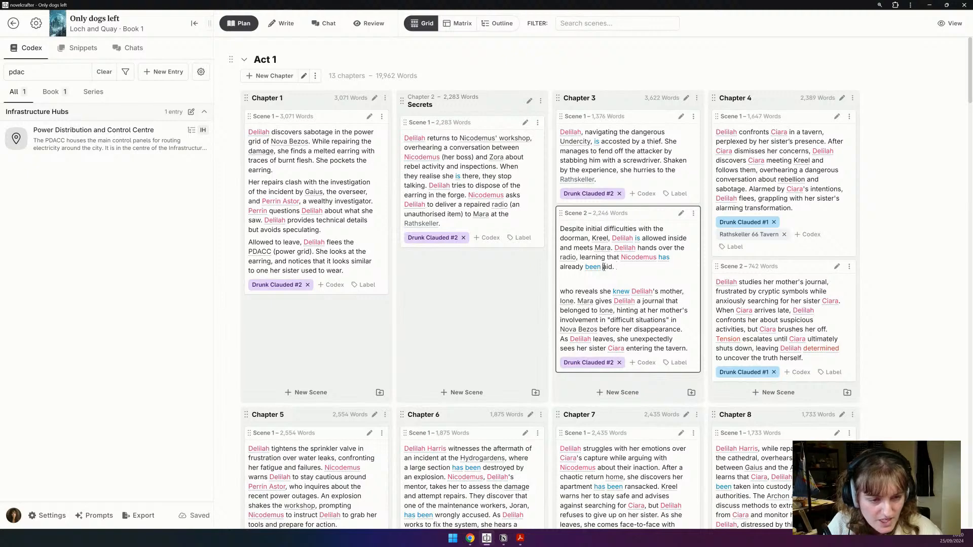
{"action": "type", "text": "p"}
Step: Start a second paragraph in Chapter 3's Scene 2 summary with "Delilah learns that Mara knew Delilah's mother"
{"action": "key", "text": "Down"}
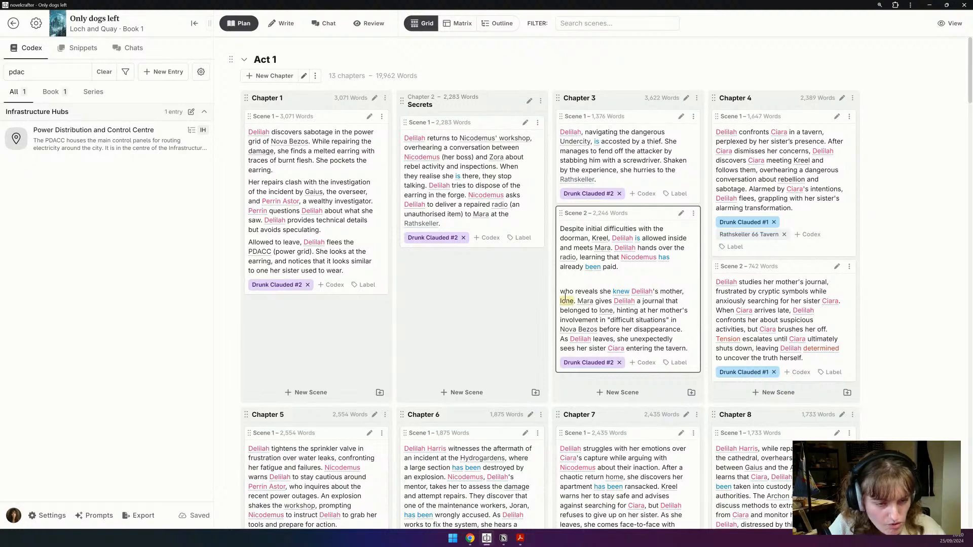
{"action": "type", "text": "Delilah"}
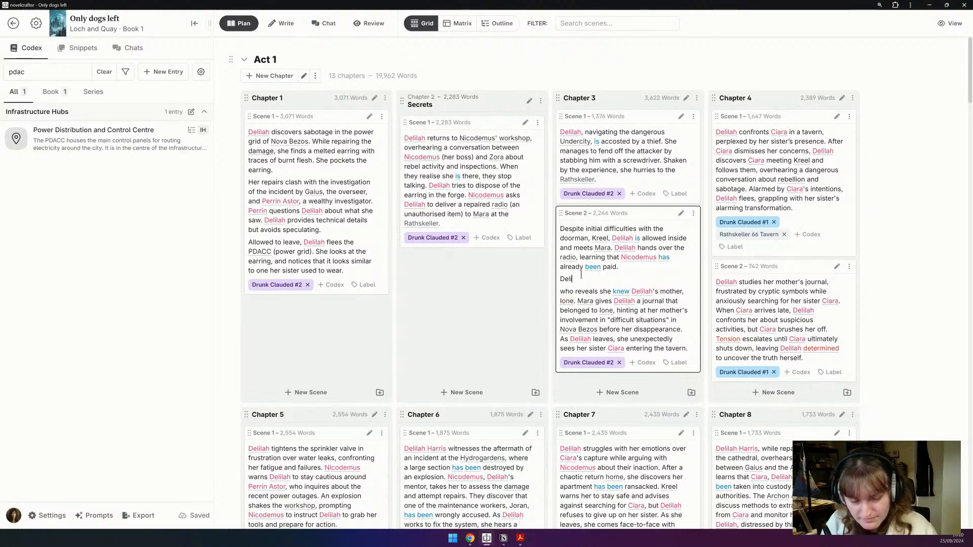
{"action": "type", "text": "learns"}
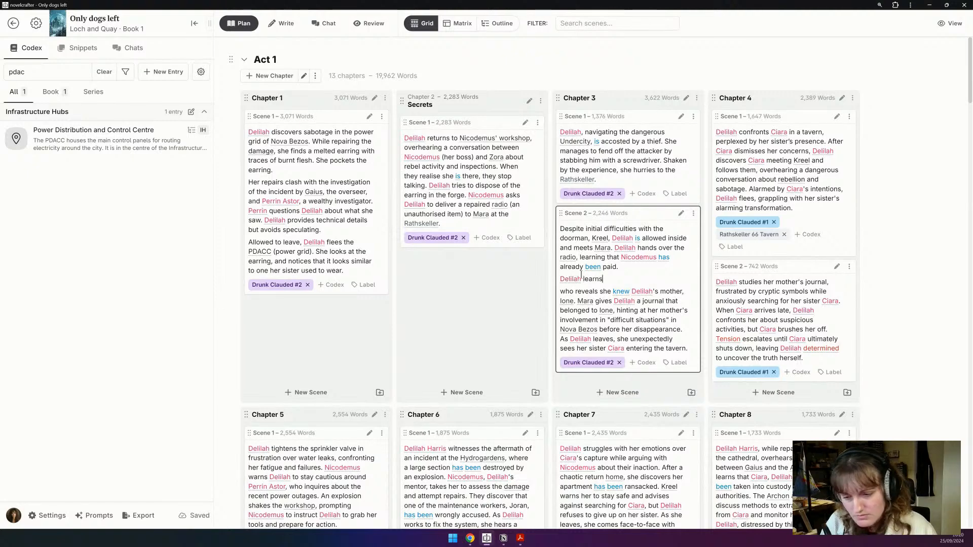
{"action": "type", "text": " that Mara kn"}
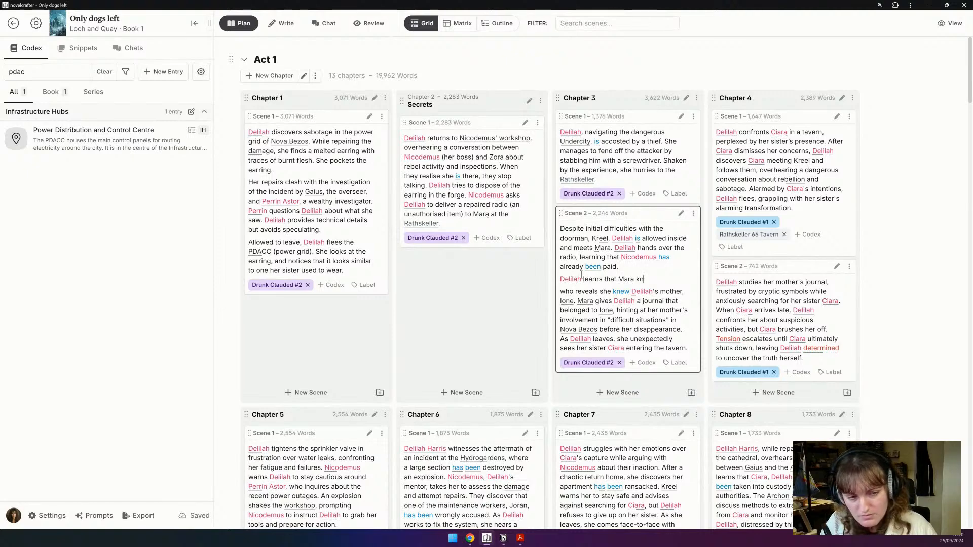
{"action": "type", "text": "ew Delilah"}
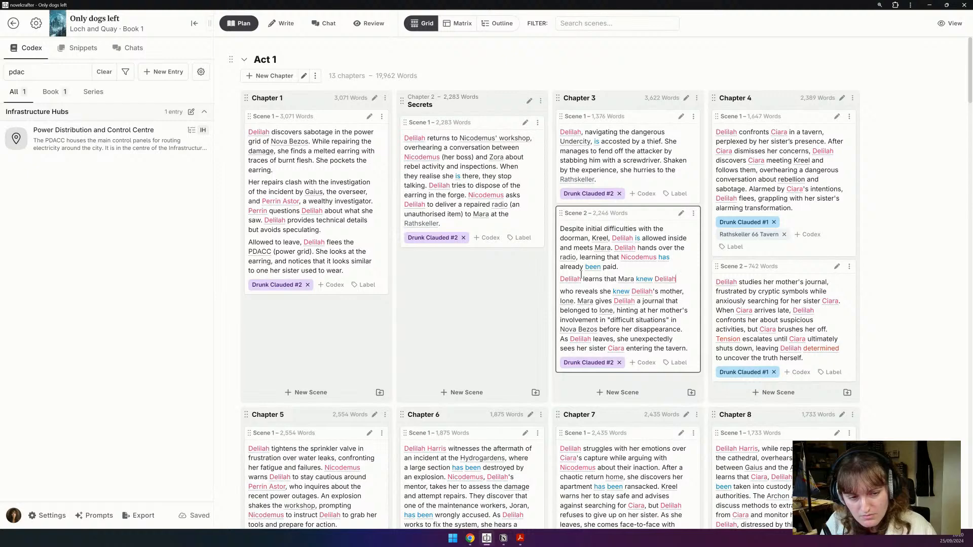
{"action": "type", "text": "'s mother, a"}
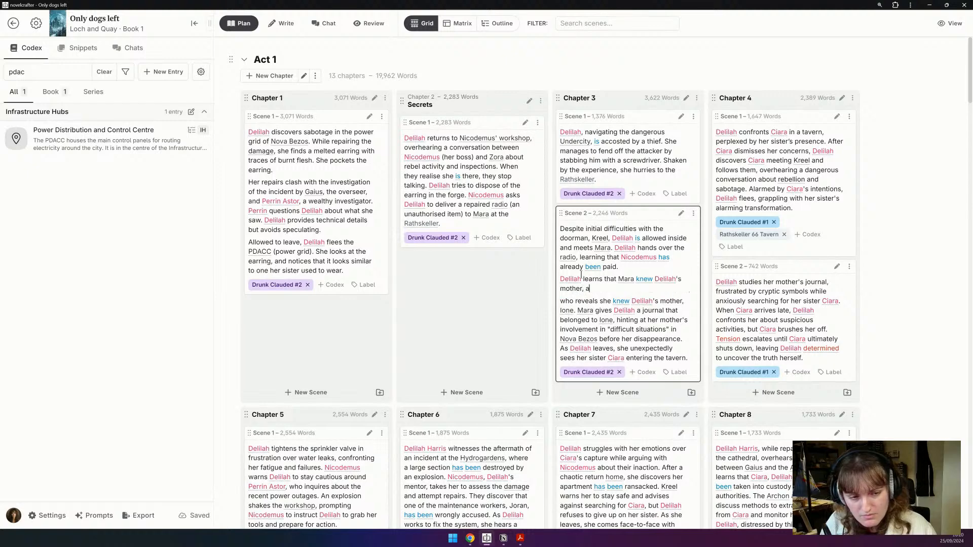
Step: Complete the sentence after "Delilah's mother" with "before her disappearance, and is given a journal that belonged to Ione."
{"action": "type", "text": "nd is given"}
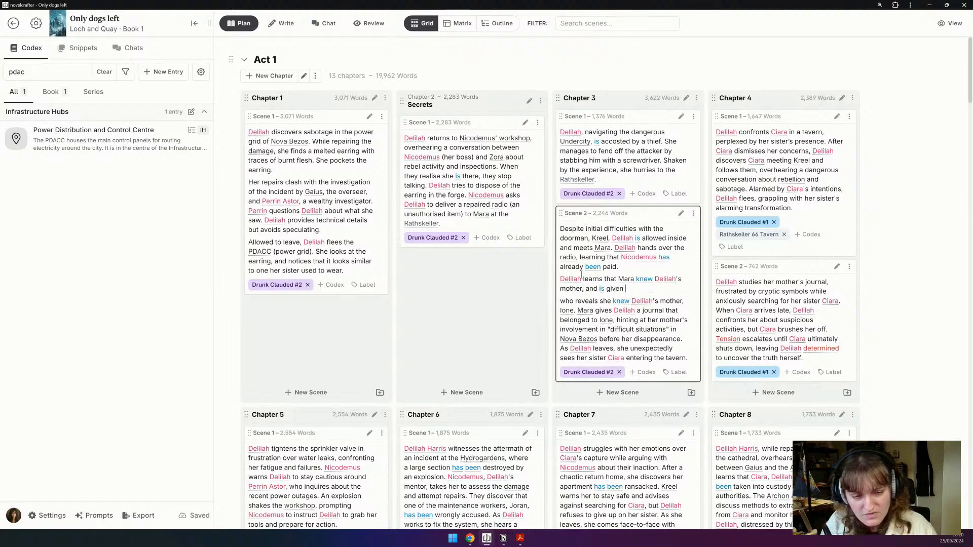
{"action": "key", "text": "BackSpace"}
{"action": "key", "text": "BackSpace"}
{"action": "key", "text": "BackSpace"}
{"action": "key", "text": "BackSpace"}
{"action": "key", "text": "BackSpace"}
{"action": "key", "text": "BackSpace"}
{"action": "key", "text": "BackSpace"}
{"action": "key", "text": "BackSpace"}
{"action": "key", "text": "BackSpace"}
{"action": "key", "text": "BackSpace"}
{"action": "key", "text": "BackSpace"}
{"action": "key", "text": "BackSpace"}
{"action": "key", "text": "BackSpace"}
{"action": "key", "text": "BackSpace"}
{"action": "key", "text": "BackSpace"}
{"action": "type", "text": "before her disappearance, and is"}
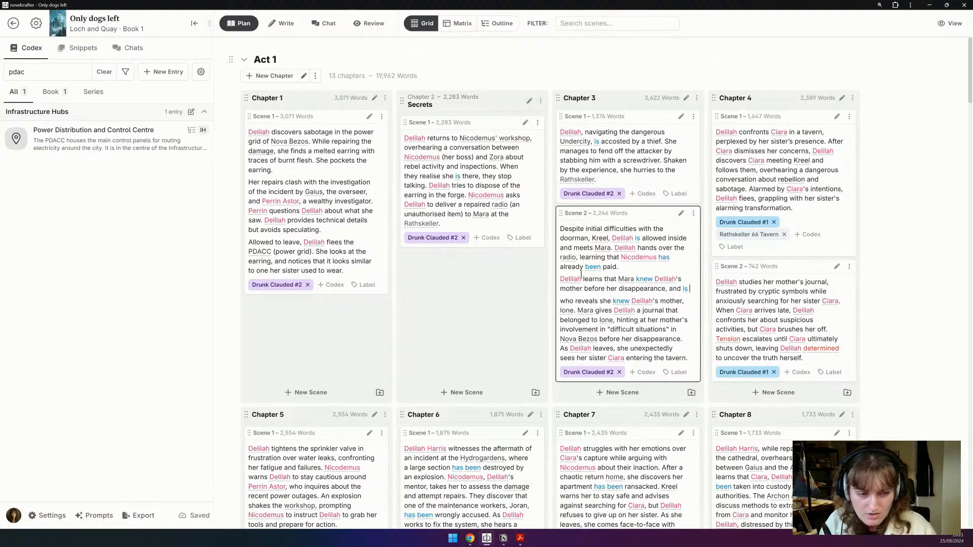
{"action": "type", "text": " given a jour"}
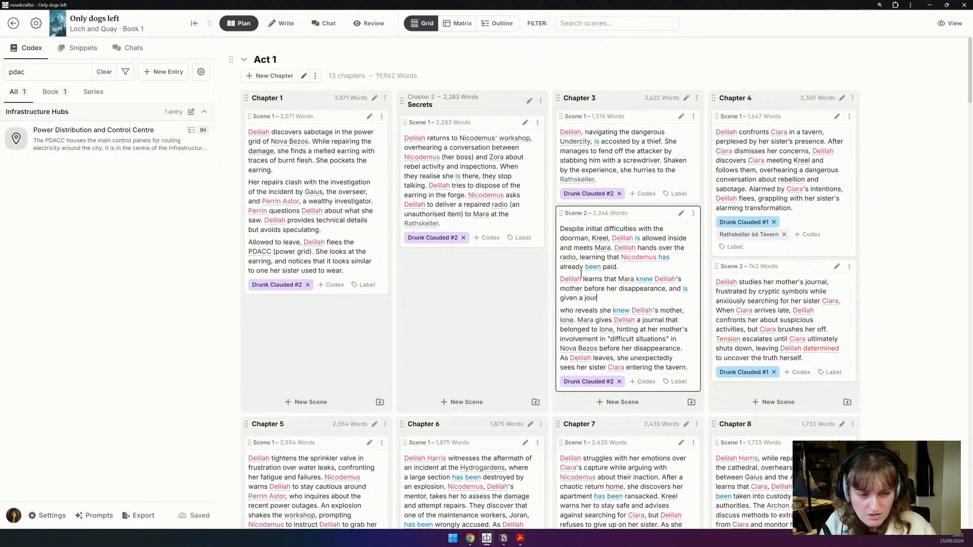
{"action": "type", "text": "nel that be"}
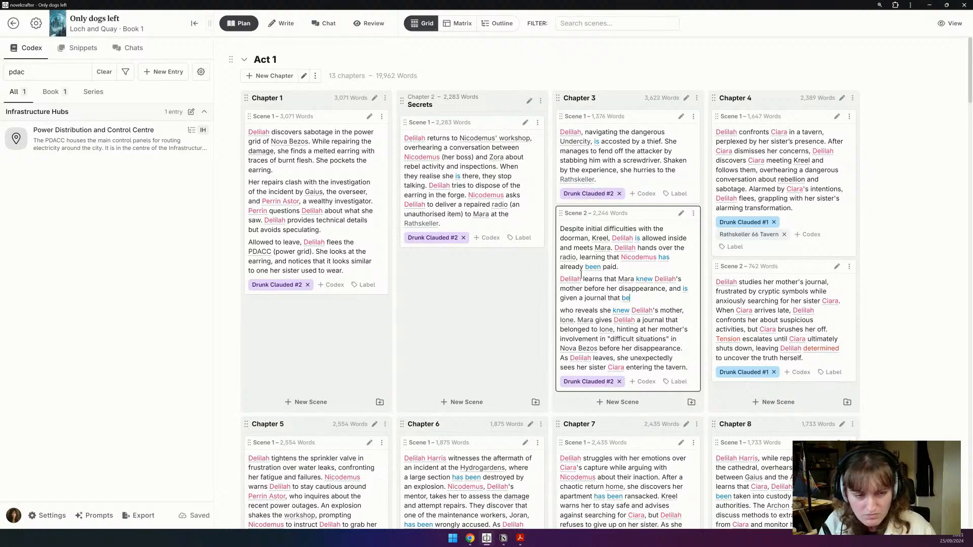
{"action": "type", "text": "longed to Ione."}
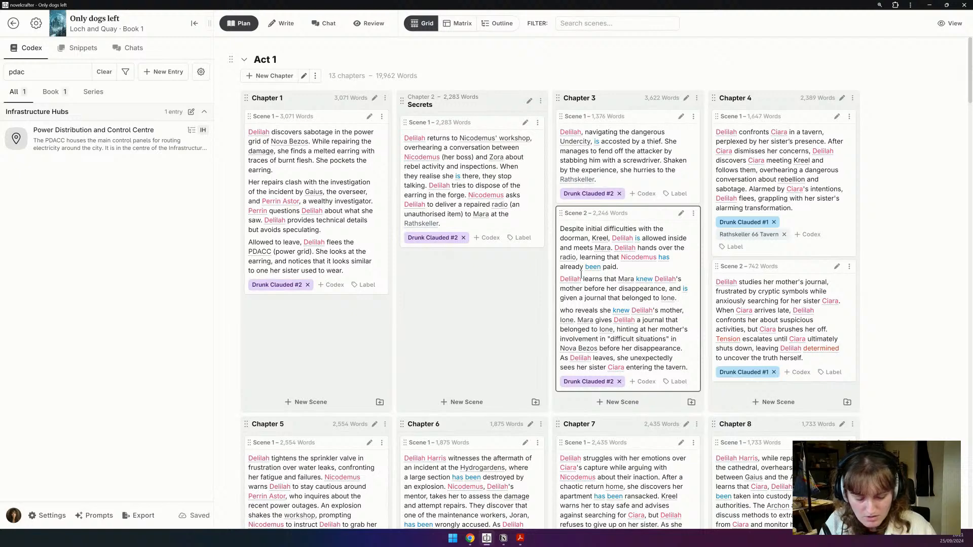
Step: Add the closing paragraph "Leaving the tavern, Delilah spots her sister Ciara." and delete the old leftover paragraph beginning "who reveals" below it
{"action": "key", "text": "Return"}
{"action": "type", "text": "Leaving t"}
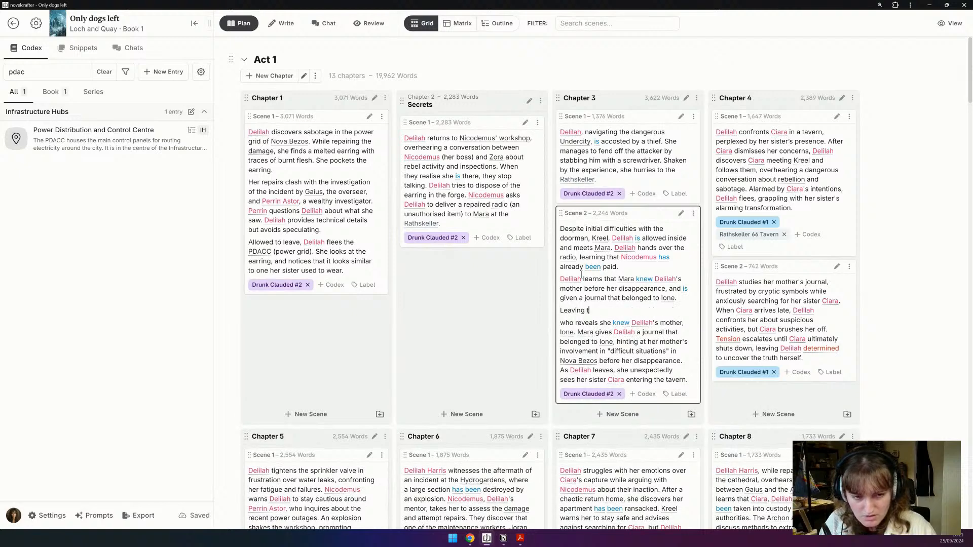
{"action": "type", "text": "he tavern, "}
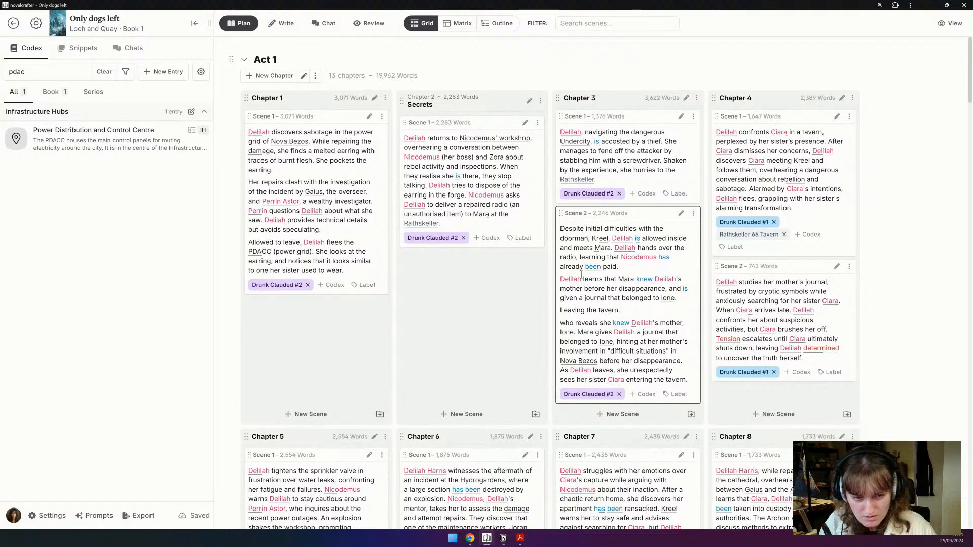
{"action": "type", "text": "Delilah "}
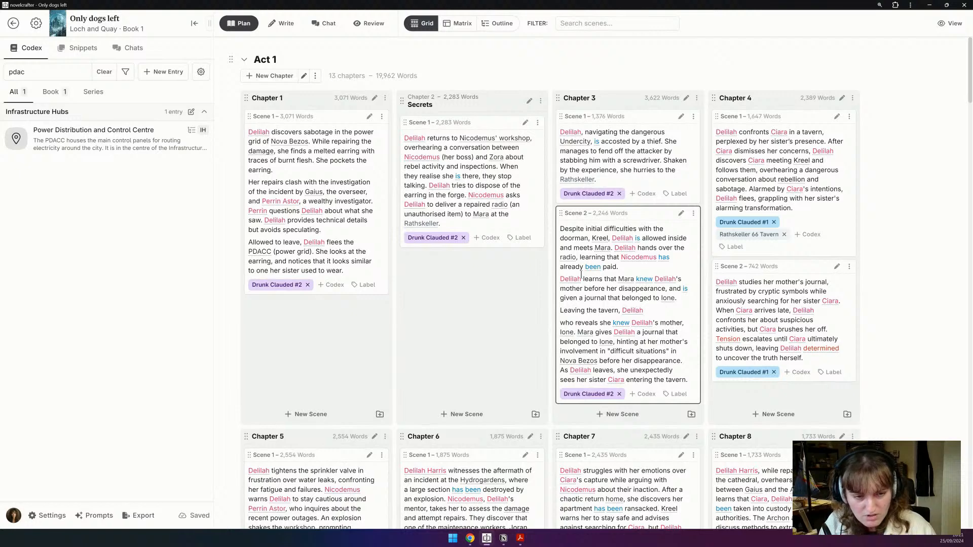
{"action": "type", "text": "comes a"}
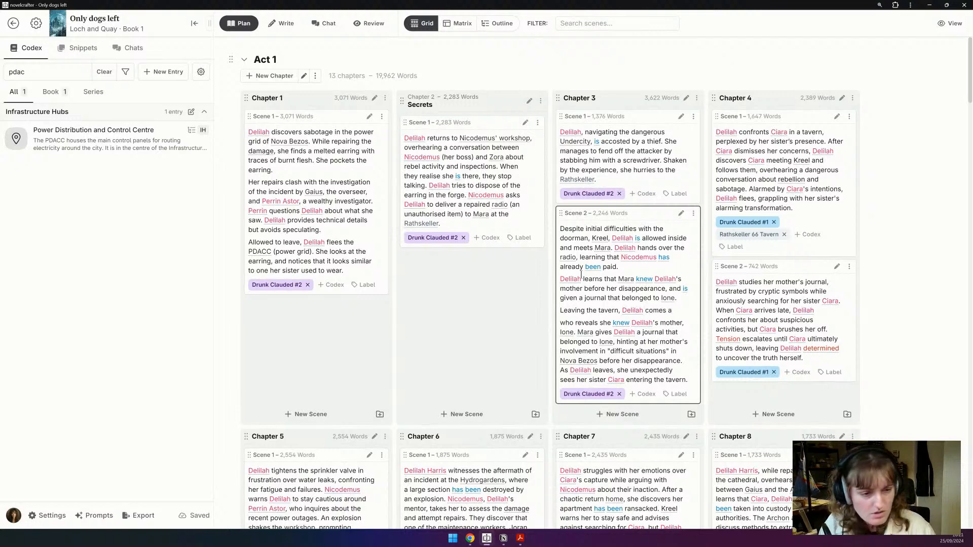
{"action": "key", "text": "BackSpace"}
{"action": "key", "text": "BackSpace"}
{"action": "key", "text": "BackSpace"}
{"action": "key", "text": "BackSpace"}
{"action": "key", "text": "BackSpace"}
{"action": "key", "text": "BackSpace"}
{"action": "key", "text": "BackSpace"}
{"action": "type", "text": "spots her sist"}
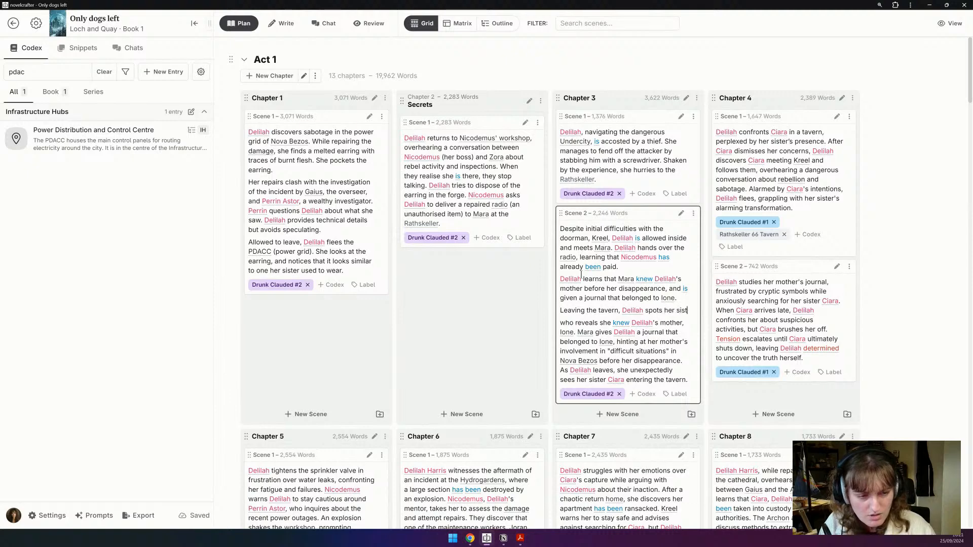
{"action": "type", "text": "er Ciara."}
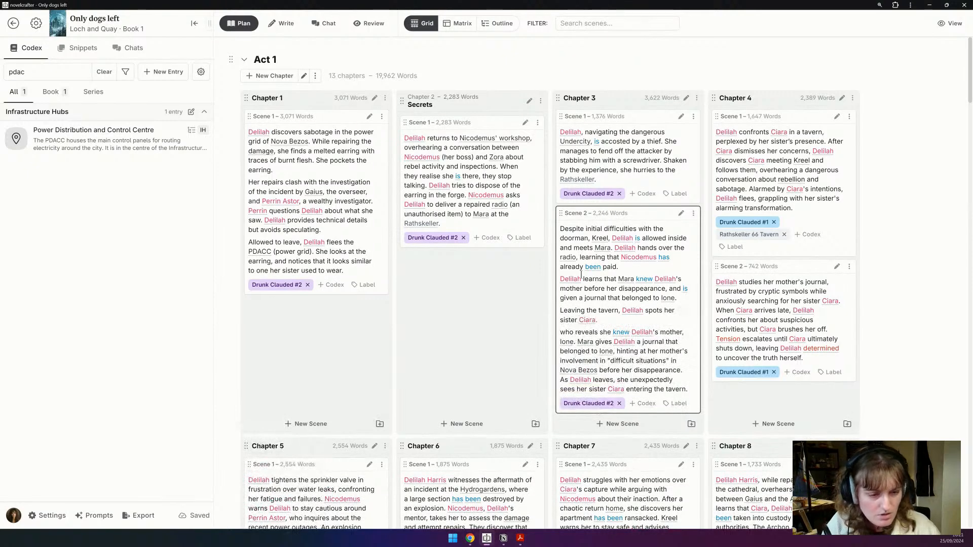
{"action": "mouse_move", "coordinate": [626, 344]}
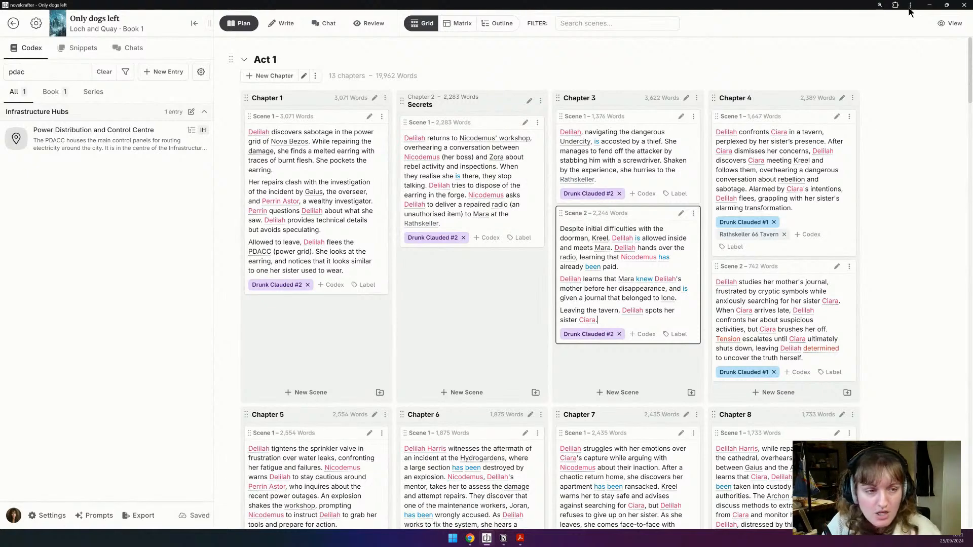
Step: In Chapter 4's Scene 1 summary, replace "in a tavern, perplexed by her sister's presence" with "about why she is in the Rathskeller (and vice versa)"
{"action": "left_click", "coordinate": [737, 131]}
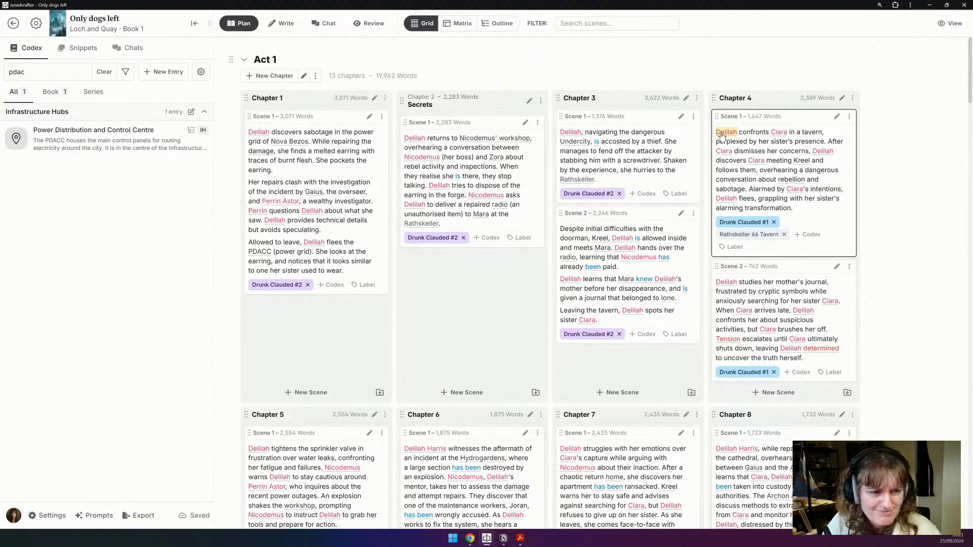
{"action": "left_click_drag", "start_coordinate": [790, 132], "coordinate": [826, 141]}
{"action": "type", "text": "about"}
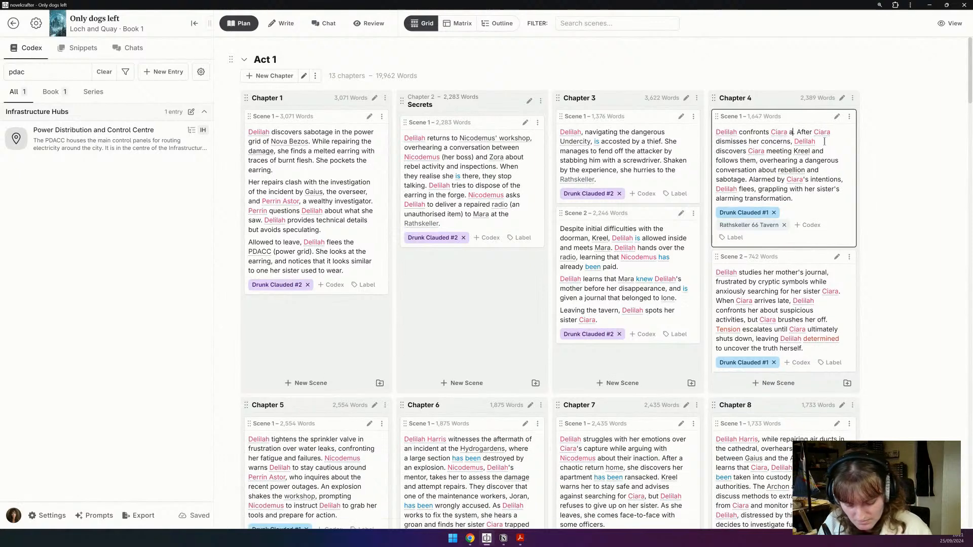
{"action": "type", "text": " why she is in the"}
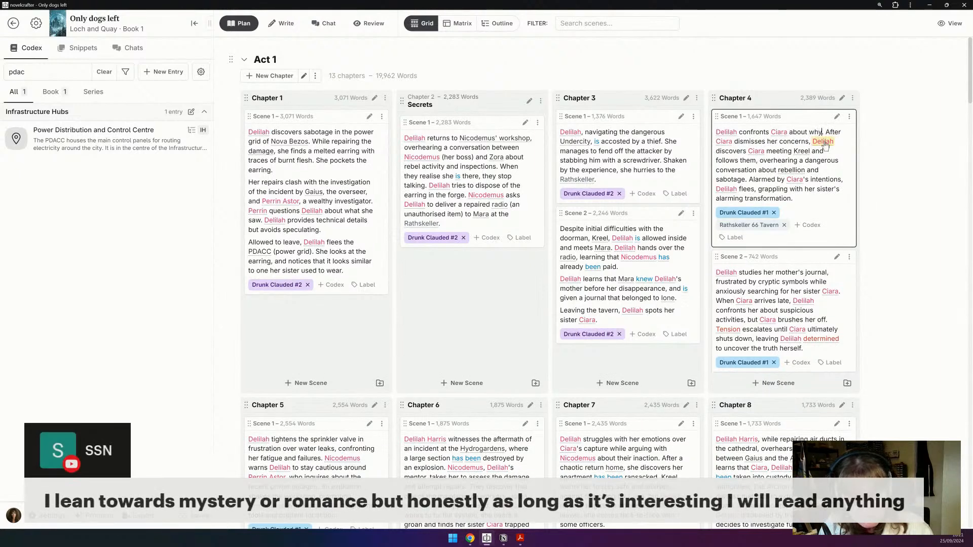
{"action": "type", "text": " Rathskel"}
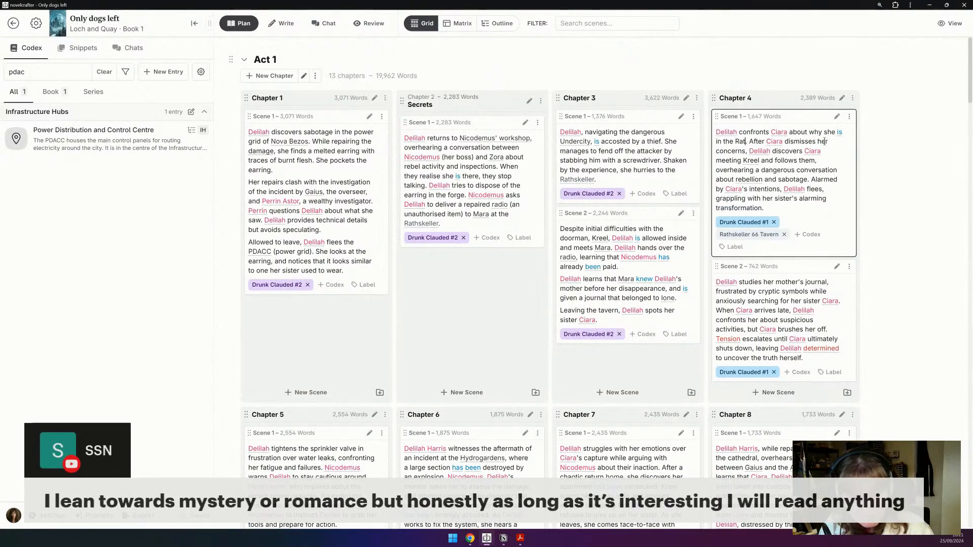
{"action": "type", "text": "ler (and vice"}
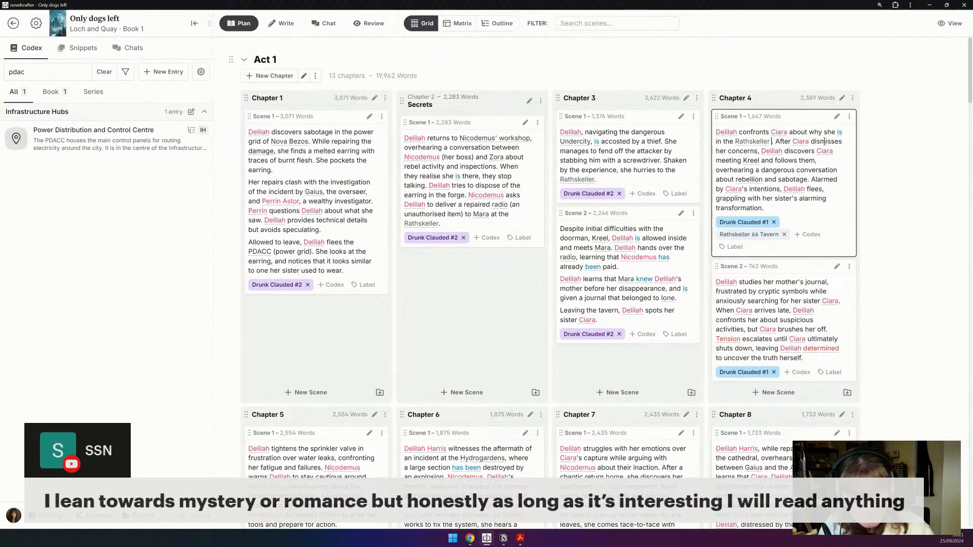
{"action": "type", "text": " versa)"}
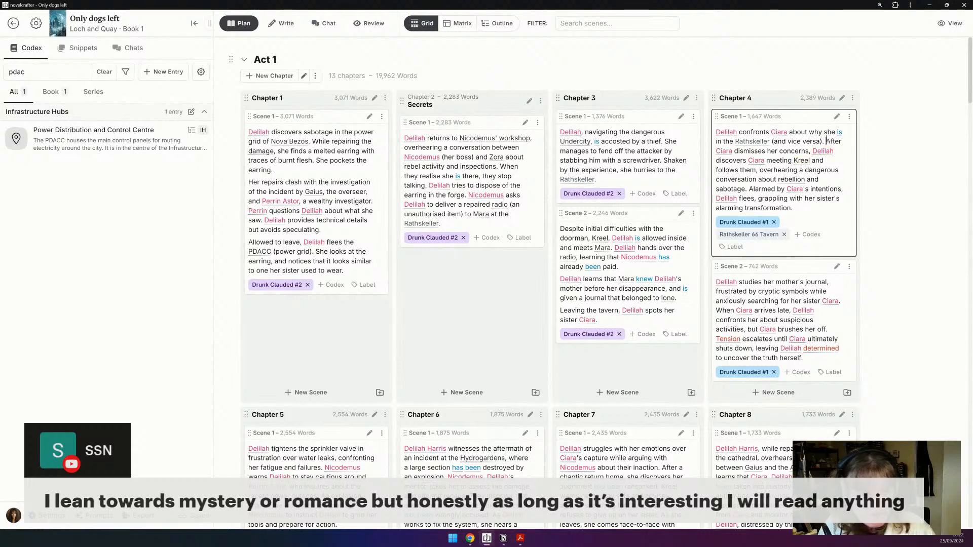
Step: Insert a new paragraph after the first sentence of Chapter 4's Scene 1 summary reading "When Ciara goes off, Delilah sneaks after her."
{"action": "key", "text": "Return"}
{"action": "key", "text": "Return"}
{"action": "key", "text": "Up"}
{"action": "type", "text": "When Ciara goes off, Delilah follows"}
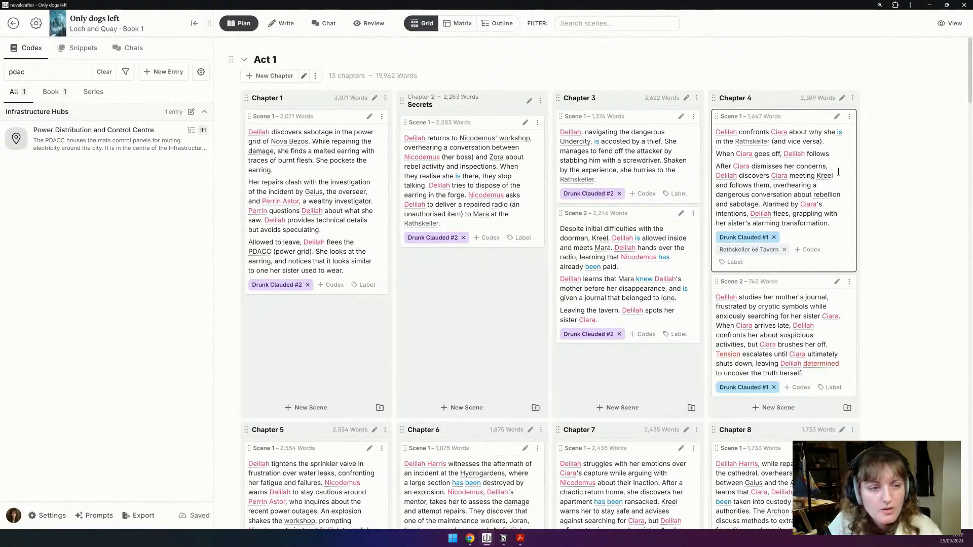
{"action": "key", "text": "BackSpace"}
{"action": "key", "text": "BackSpace"}
{"action": "key", "text": "BackSpace"}
{"action": "key", "text": "BackSpace"}
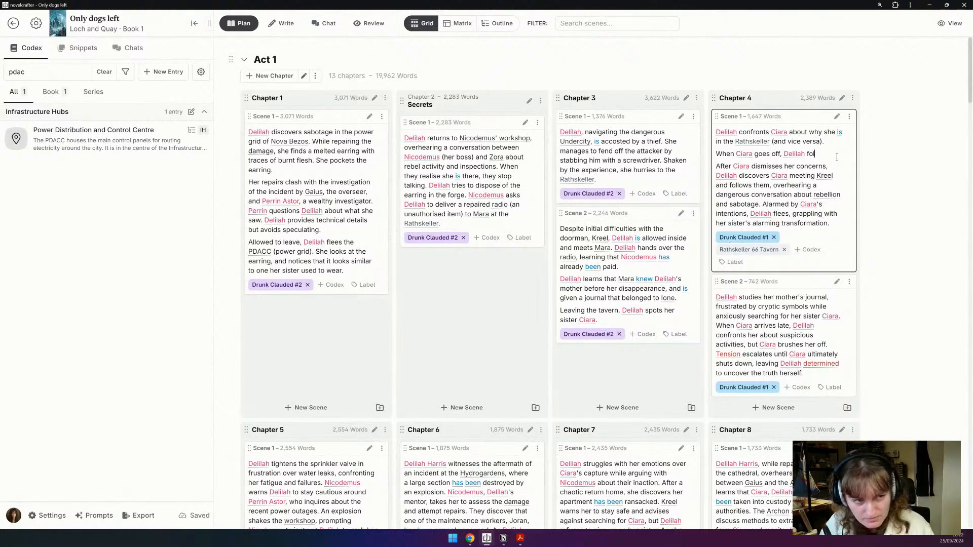
{"action": "key", "text": "BackSpace"}
{"action": "type", "text": "snea"}
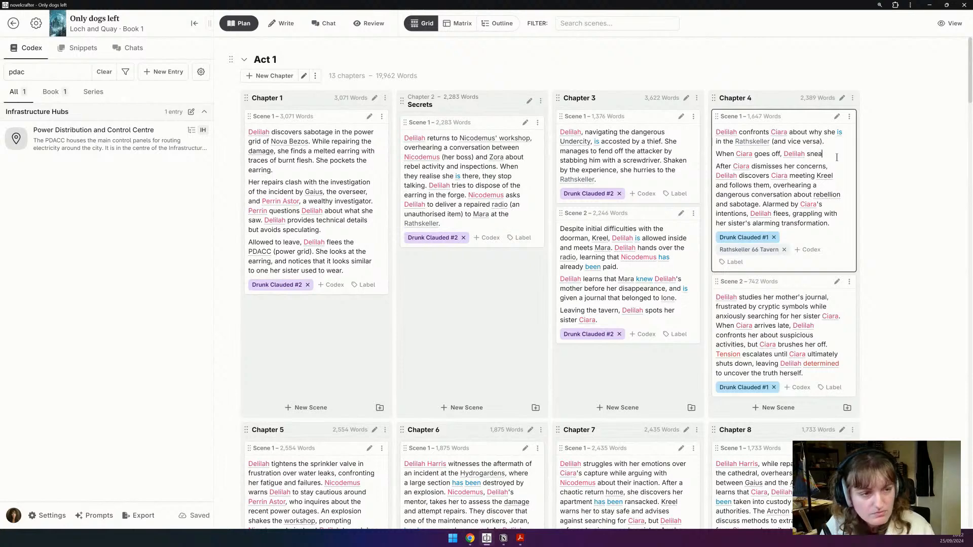
{"action": "type", "text": "ks after her. "}
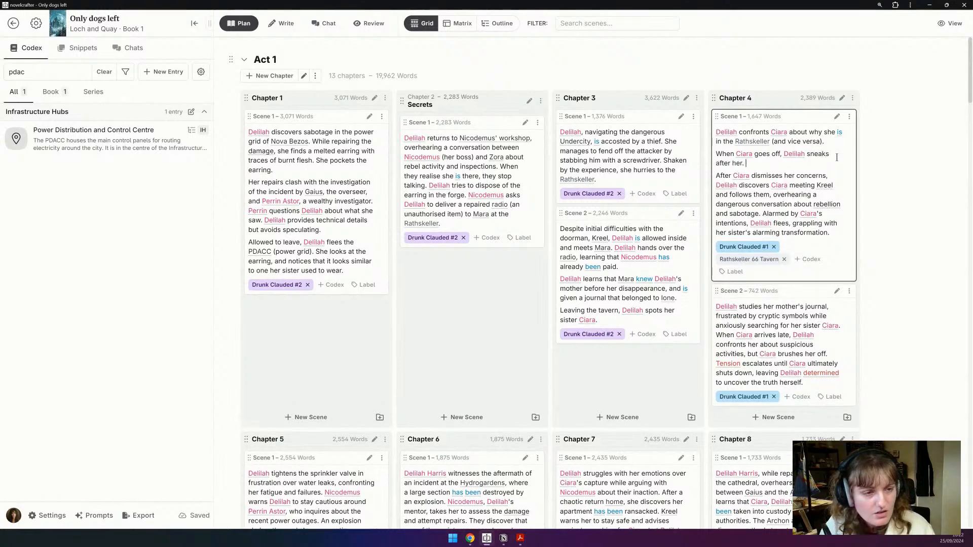
Step: In Chapter 4's Scene 1 summary, continue the second paragraph after "sneaks after her." with "She sees Ciara talking with Kreel and"
{"action": "type", "text": "Deli"}
{"action": "key", "text": "BackSpace"}
{"action": "key", "text": "BackSpace"}
{"action": "key", "text": "BackSpace"}
{"action": "key", "text": "BackSpace"}
{"action": "type", "text": "S"}
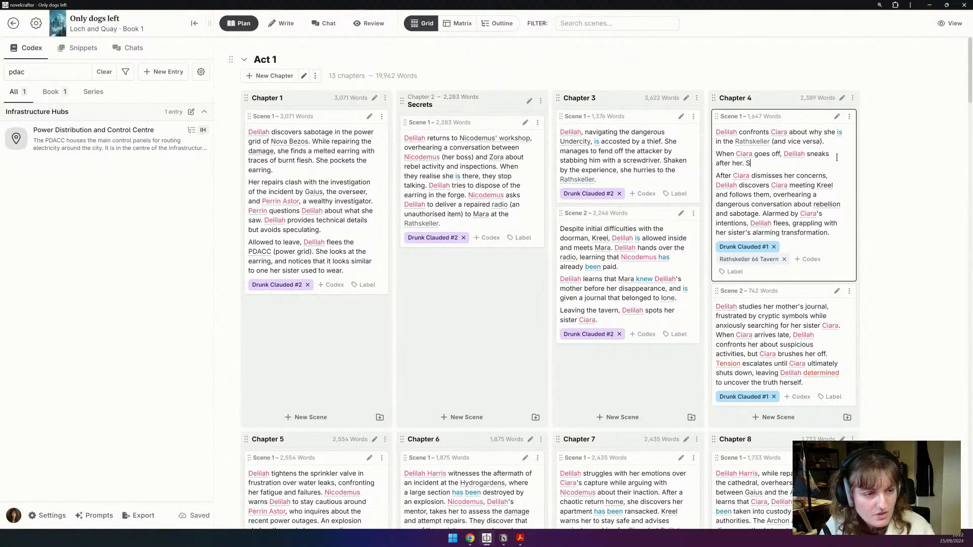
{"action": "type", "text": "he sees"}
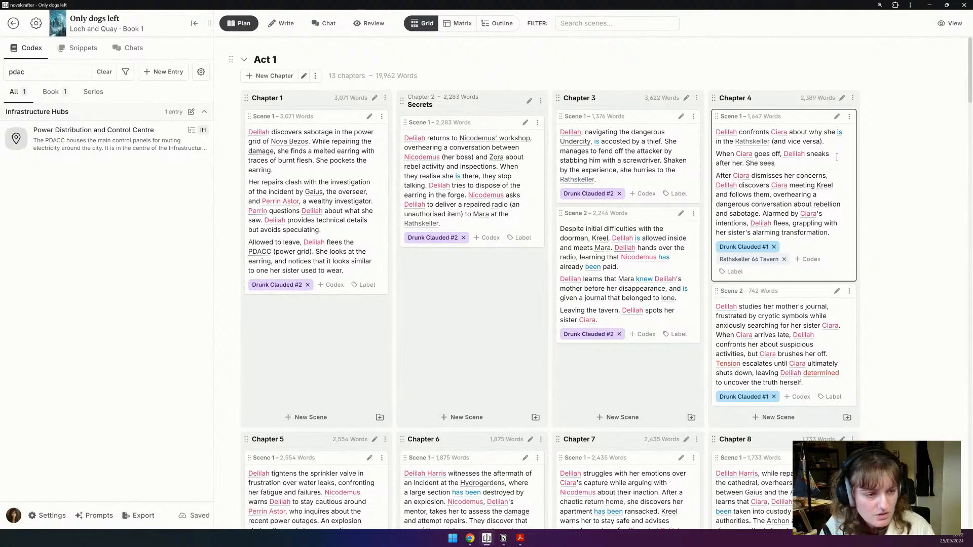
{"action": "type", "text": " Ciara t"}
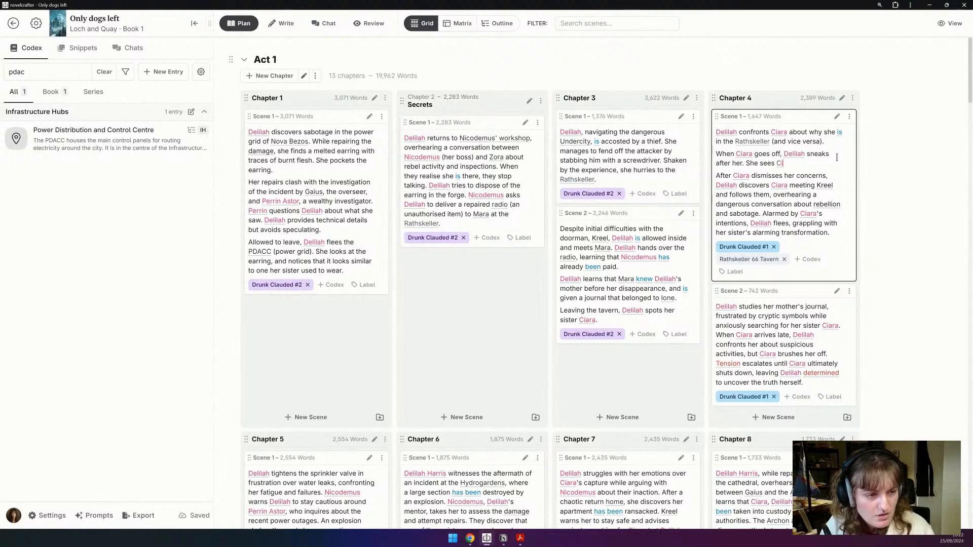
{"action": "type", "text": "alking wit"}
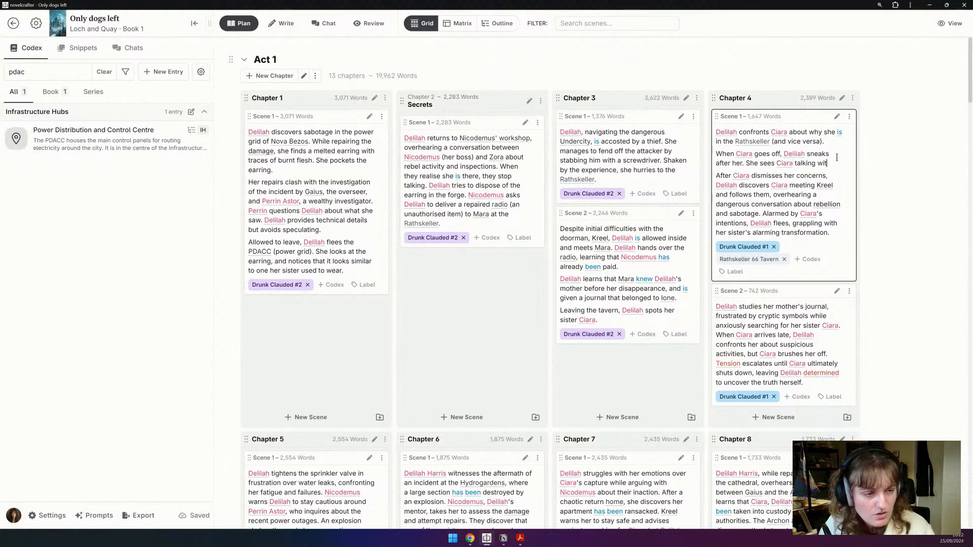
{"action": "type", "text": "h Kreel and "}
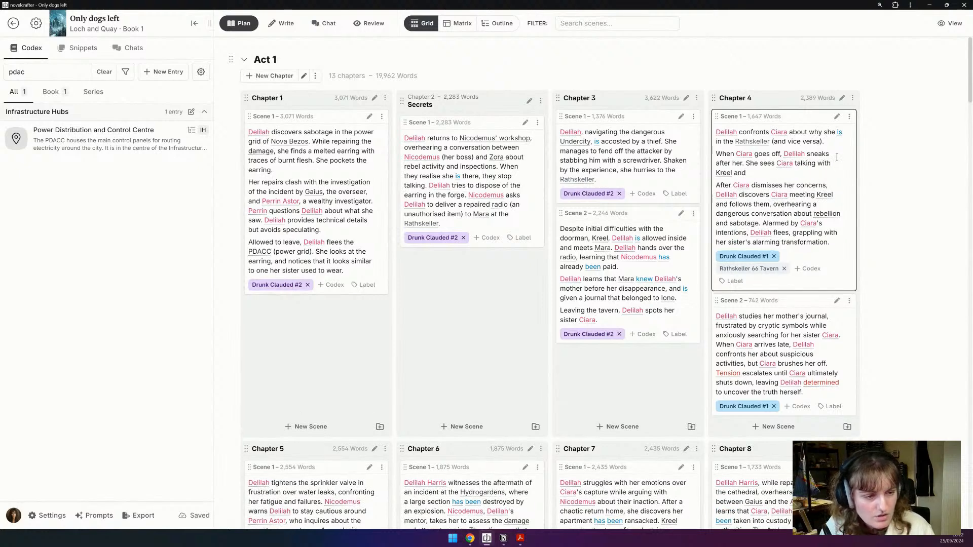
Step: Continue the sentence with "two others, talking about the sabotage, and a potential attack on the Genesys Hydrogardens, Nova Bezos' main food supply. Alarmed,"
{"action": "type", "text": "two others, talking about the sabotage, and a potent"}
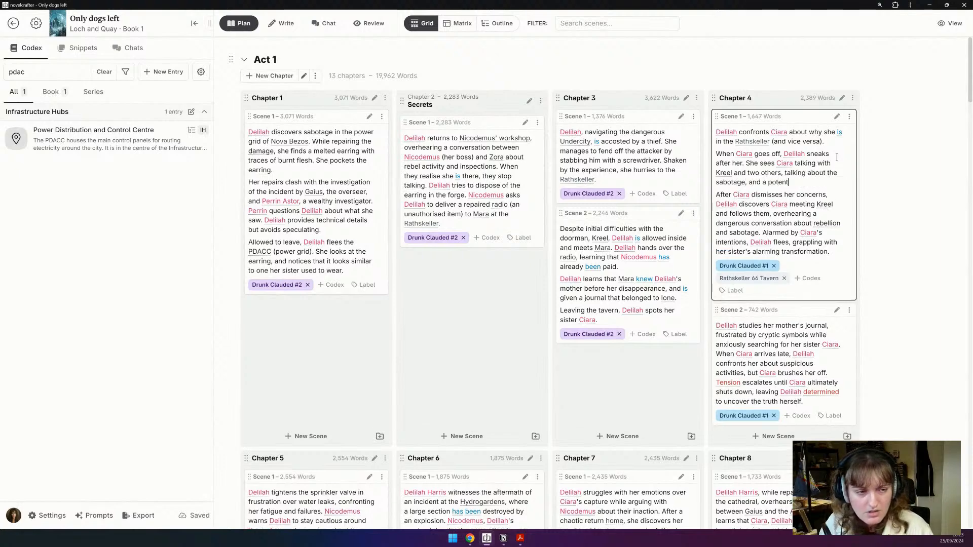
{"action": "type", "text": "ial attack on t"}
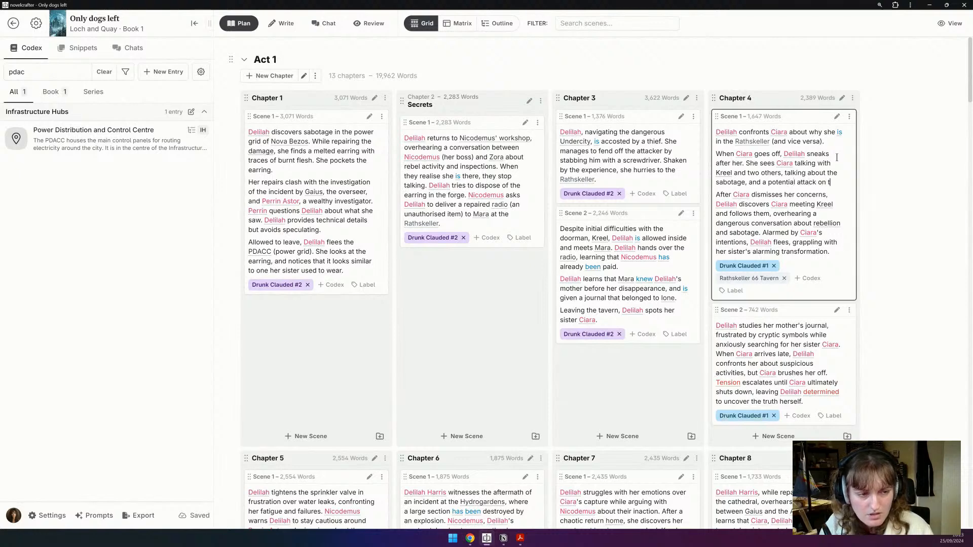
{"action": "type", "text": "he Genesys Hy"}
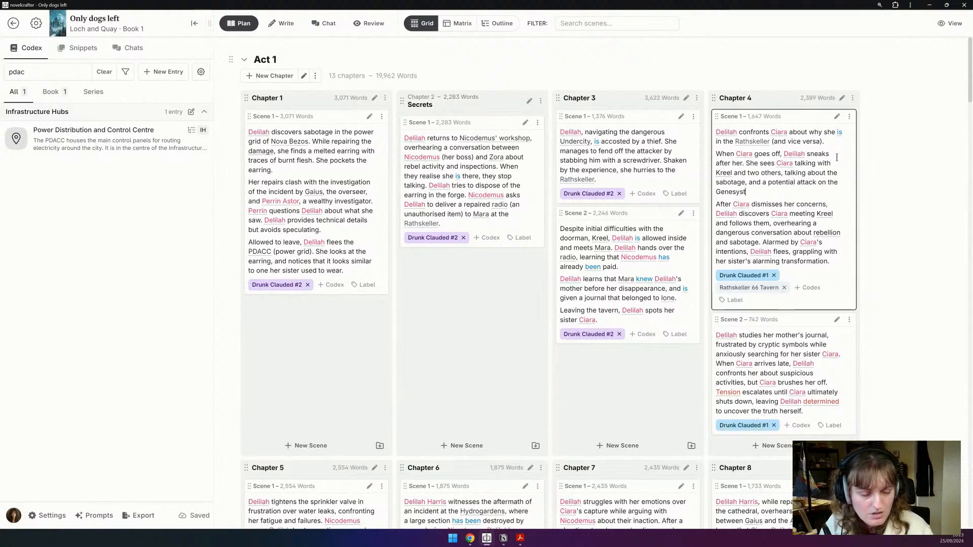
{"action": "type", "text": "drogardens, "}
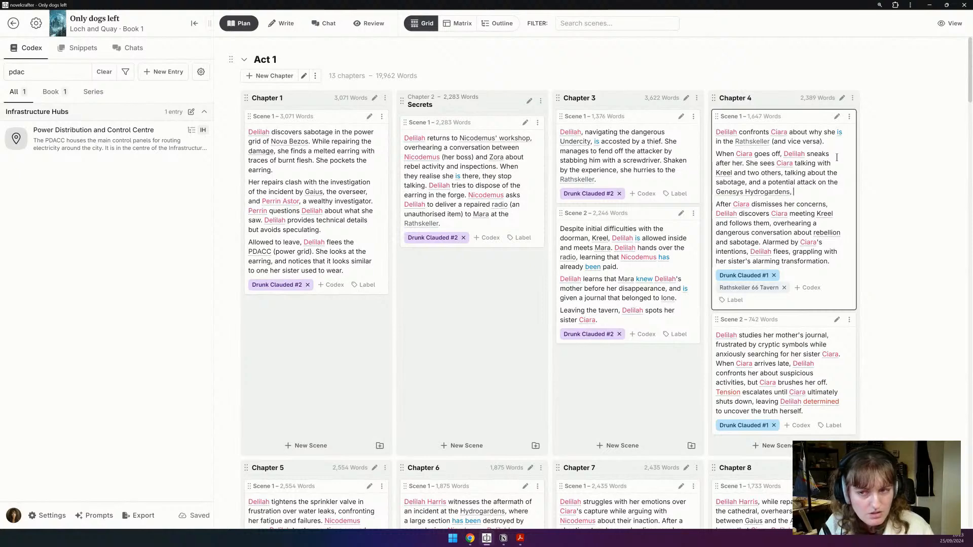
{"action": "type", "text": "Nova"}
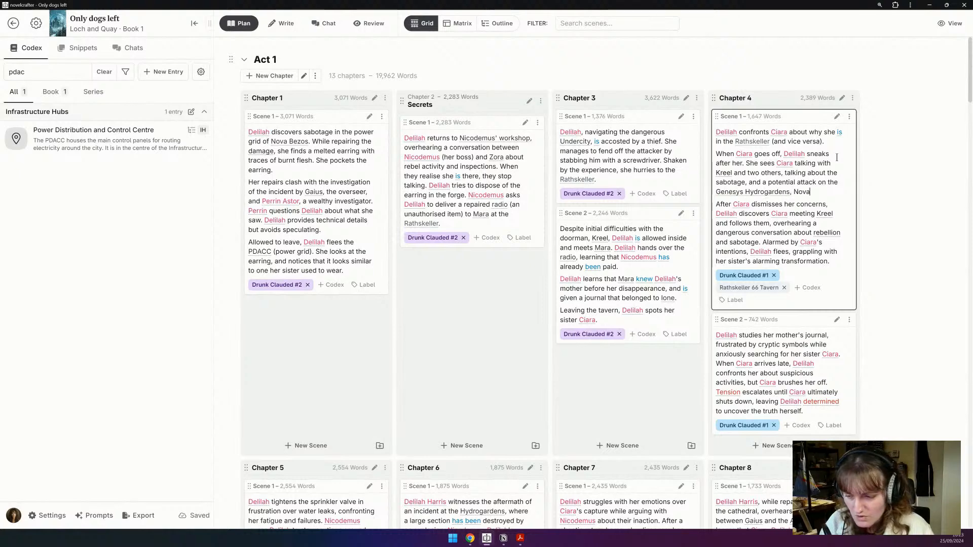
{"action": "type", "text": " Bexos"}
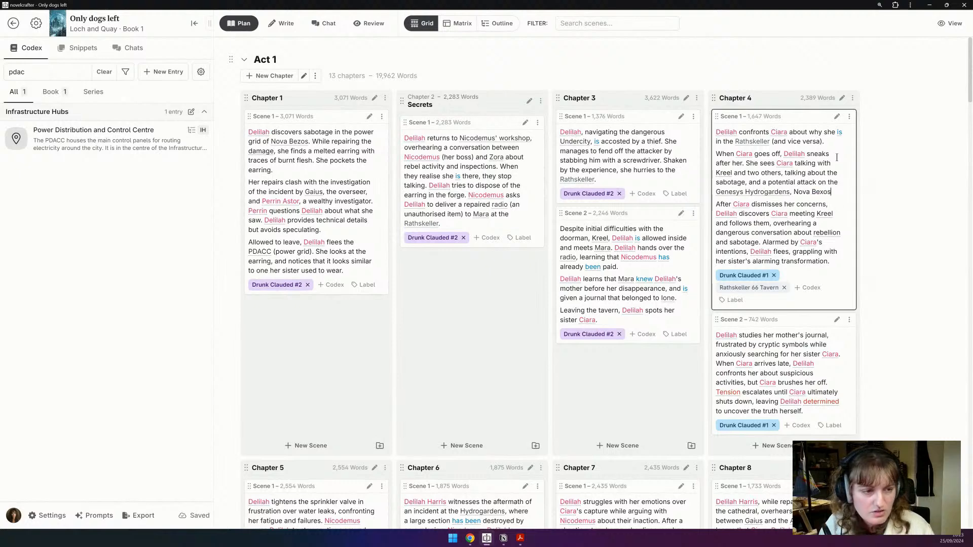
{"action": "key", "text": "BackSpace"}
{"action": "key", "text": "BackSpace"}
{"action": "key", "text": "BackSpace"}
{"action": "key", "text": "BackSpace"}
{"action": "type", "text": "ezos"}
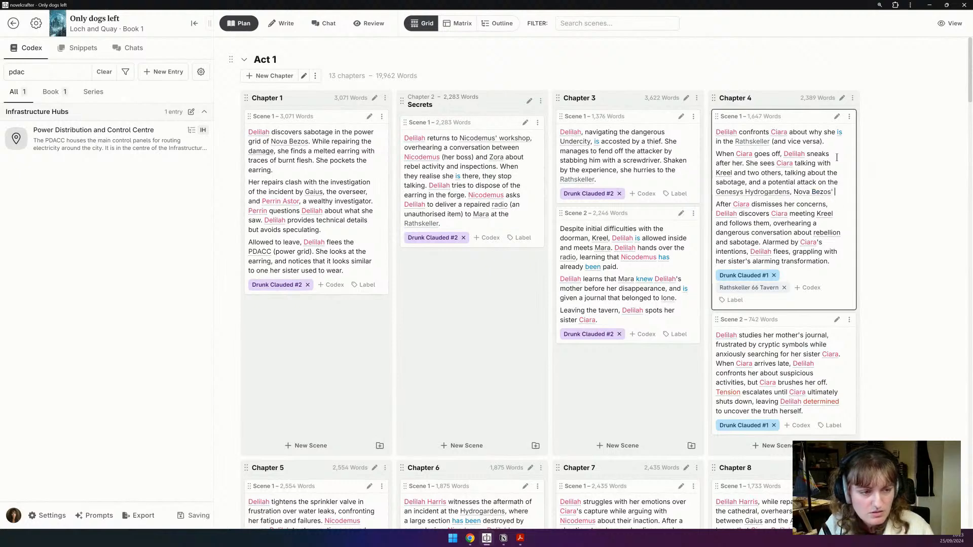
{"action": "type", "text": "' main f"}
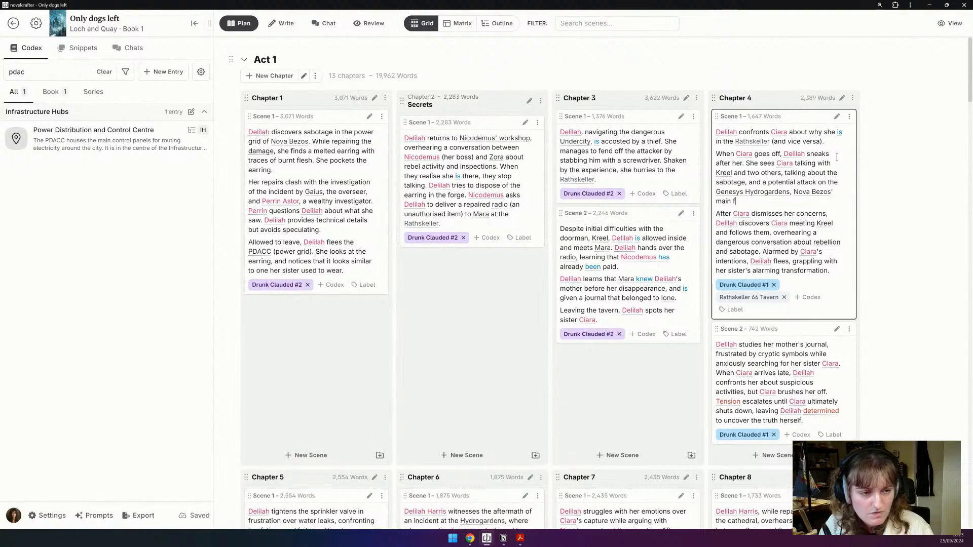
{"action": "type", "text": "ood supply. Alarmed, "}
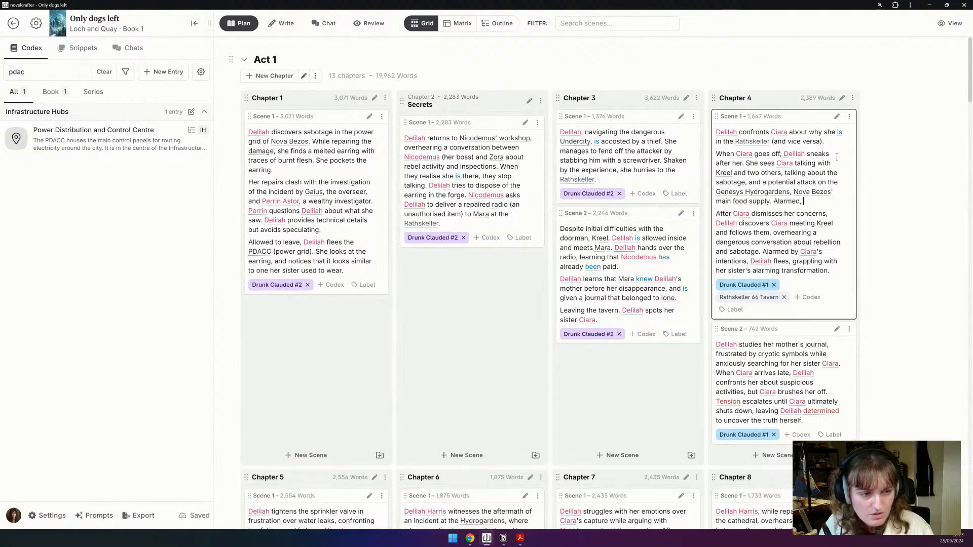
Step: Finish the paragraph with "Delilah rushes back home, unwilling to process what she's overheard." and delete the old paragraph beginning "After Ciara dismisses her concerns"
{"action": "type", "text": "Delilah "}
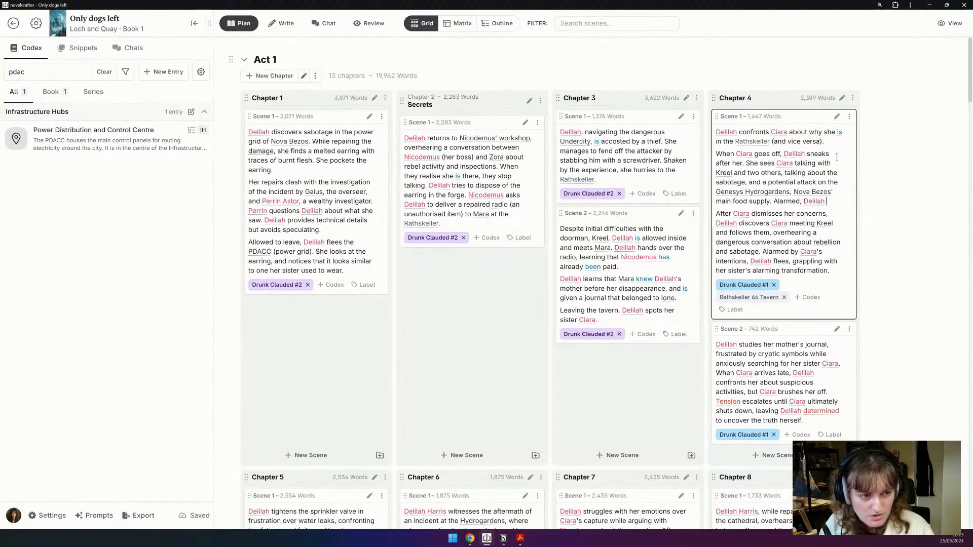
{"action": "type", "text": "fushe"}
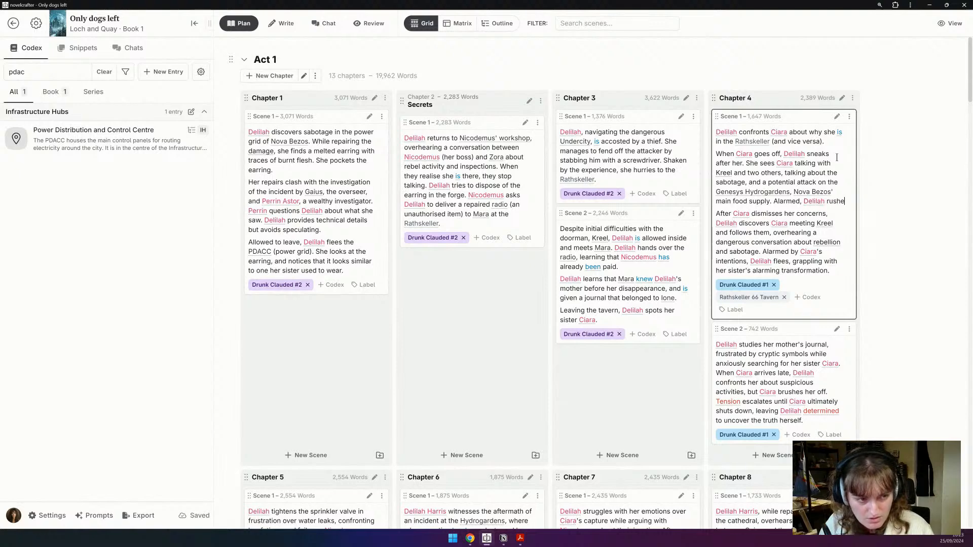
{"action": "type", "text": "s back home, u"}
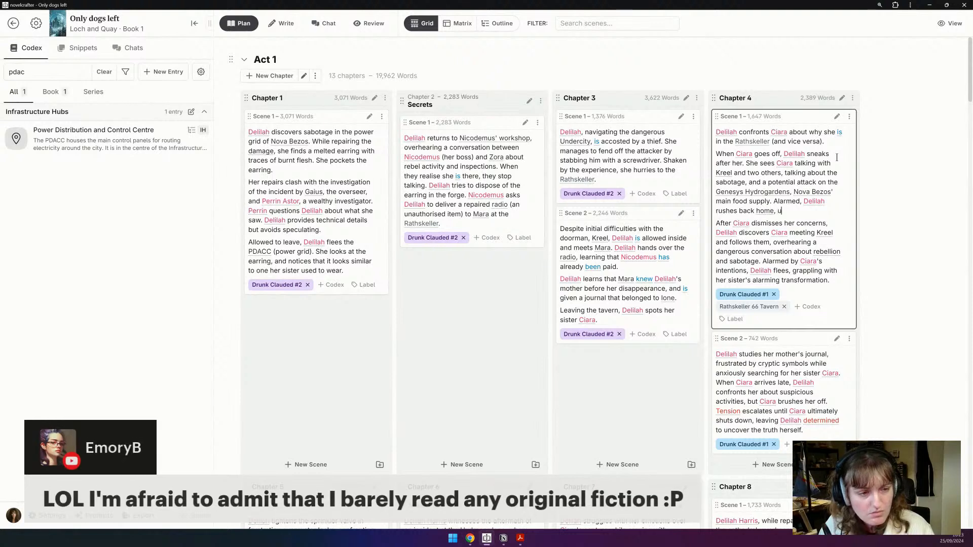
{"action": "type", "text": "nwilling to proces"}
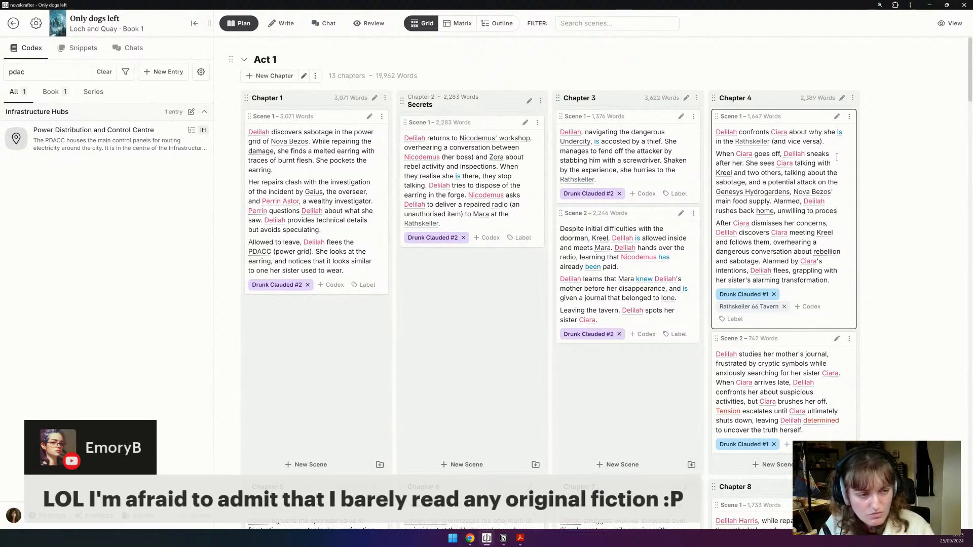
{"action": "type", "text": "s the thoughts."}
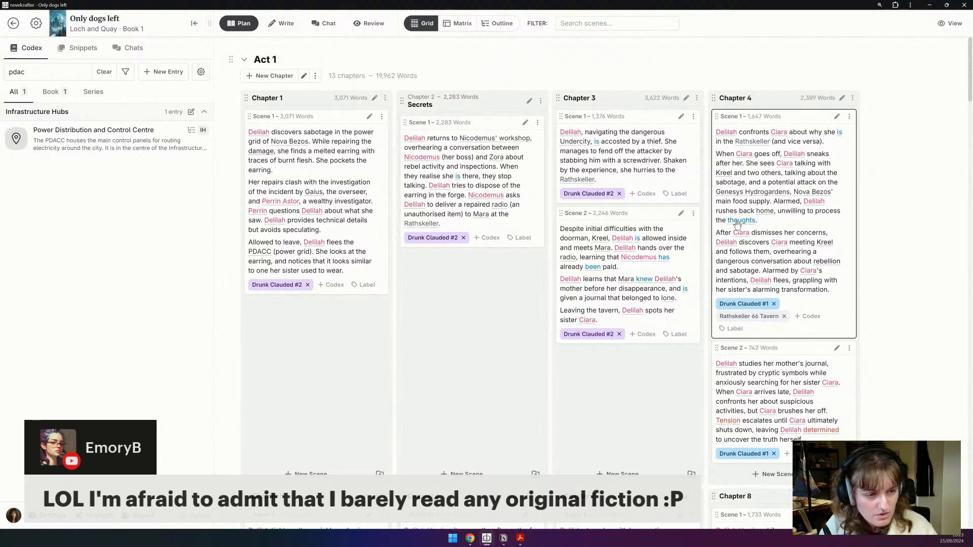
{"action": "type", "text": "what sh"}
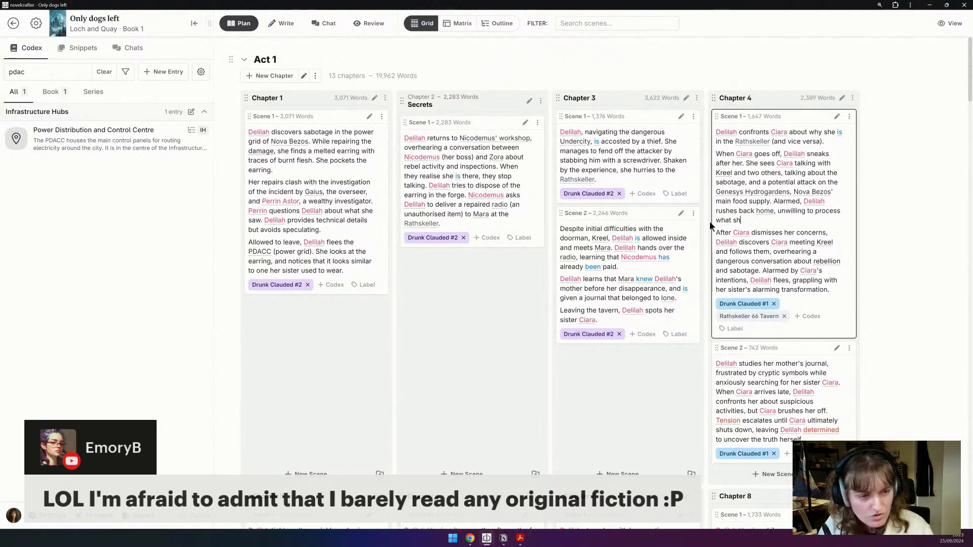
{"action": "type", "text": "e's overheard."}
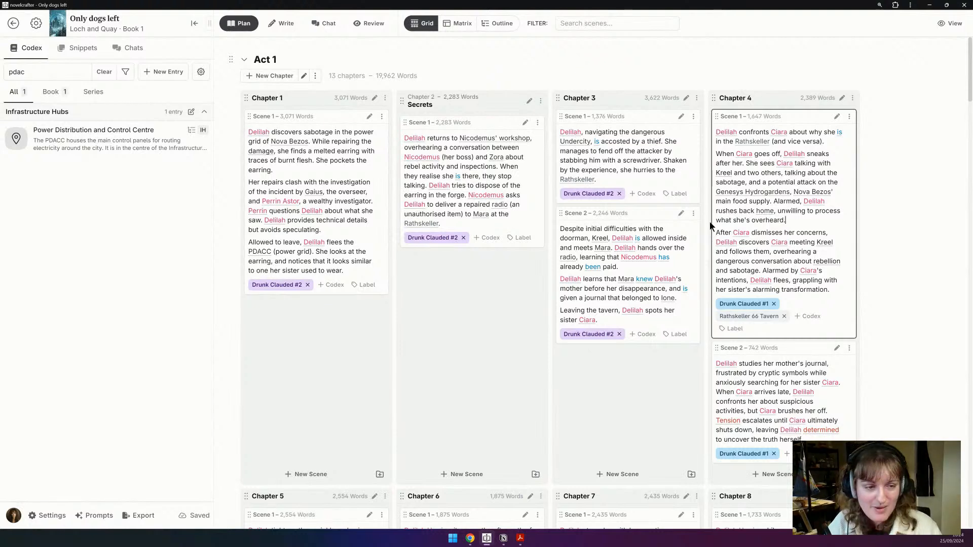
{"action": "left_click_drag", "start_coordinate": [716, 232], "coordinate": [795, 303]}
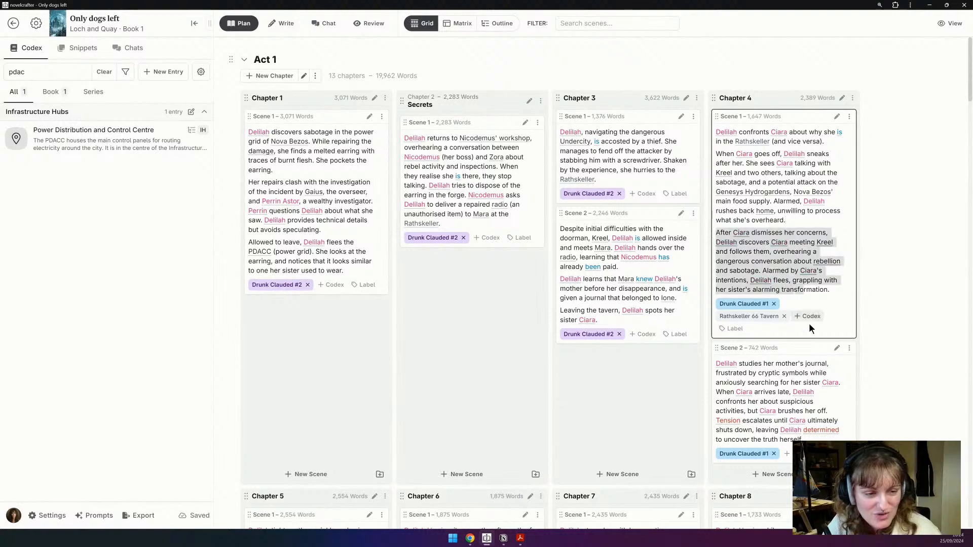
{"action": "key", "text": "BackSpace"}
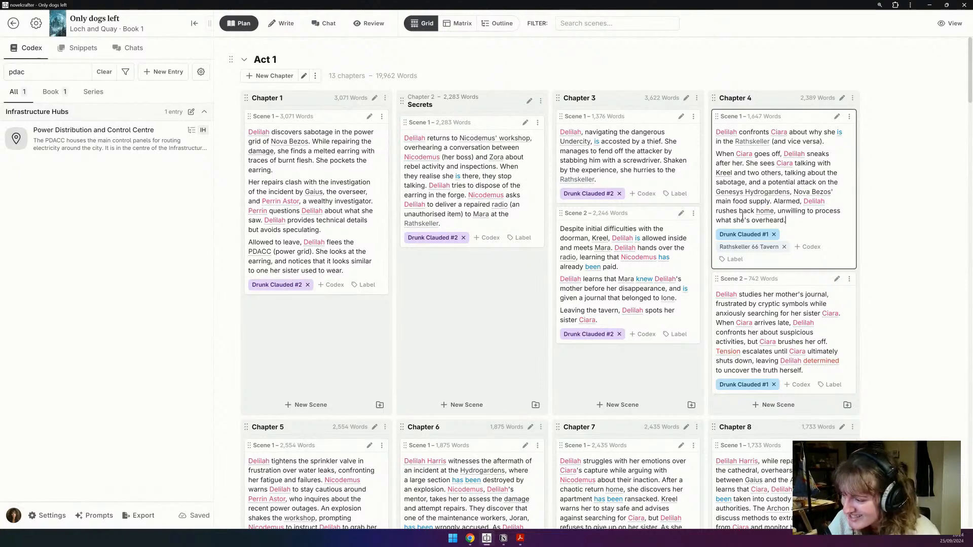
Step: Begin Chapter 4's Scene 2 summary with "While waiting for Ciara to return home, Delilah studies her mother's journal, unable to understand the symbols."
{"action": "scroll", "coordinate": [695, 287], "scroll_direction": "down", "scroll_amount": 2}
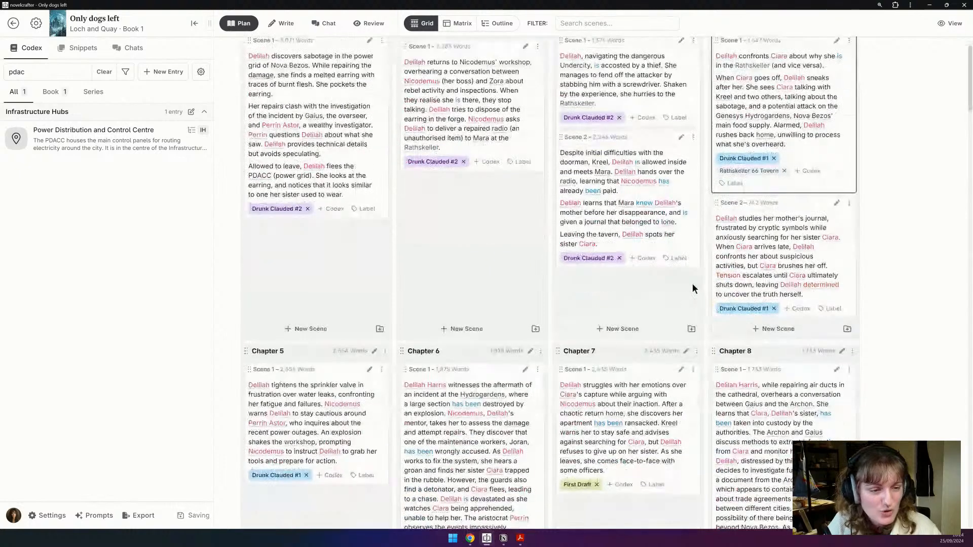
{"action": "left_click", "coordinate": [752, 217]}
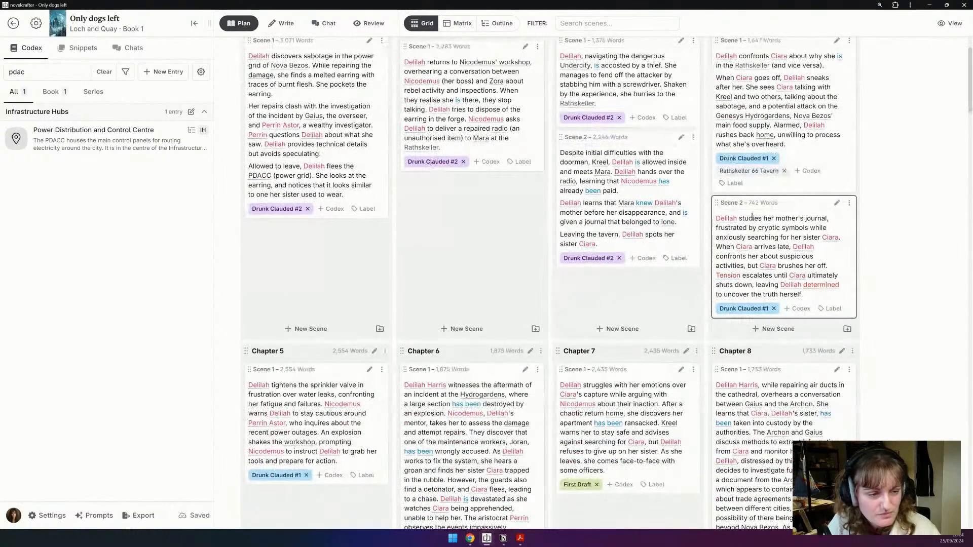
{"action": "left_click", "coordinate": [717, 219]}
{"action": "key", "text": "Return"}
{"action": "key", "text": "Return"}
{"action": "key", "text": "Up"}
{"action": "key", "text": "Up"}
{"action": "type", "text": "Whilw"}
{"action": "key", "text": "BackSpace"}
{"action": "type", "text": "e waiting for Ciara to return home, Delilah studies her mother's journal, unable"}
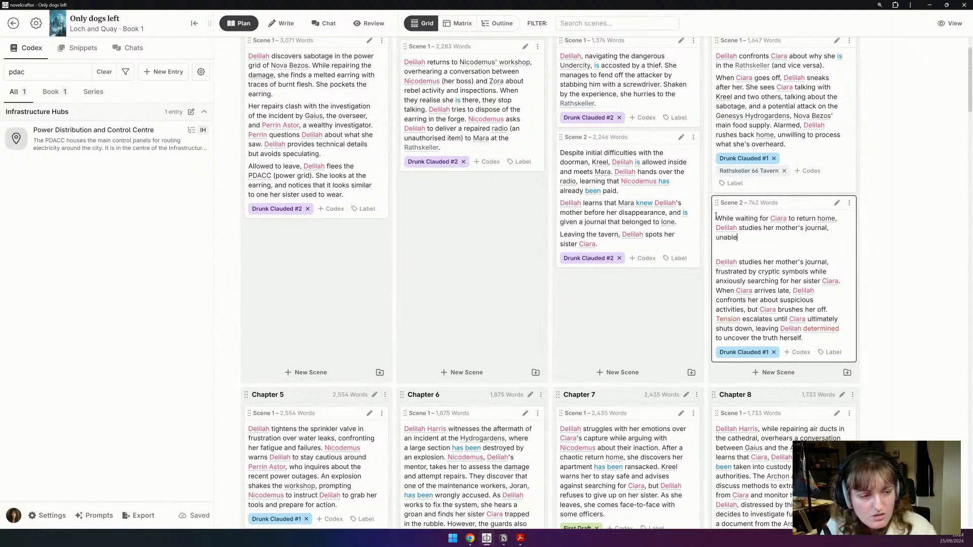
{"action": "type", "text": " to und"}
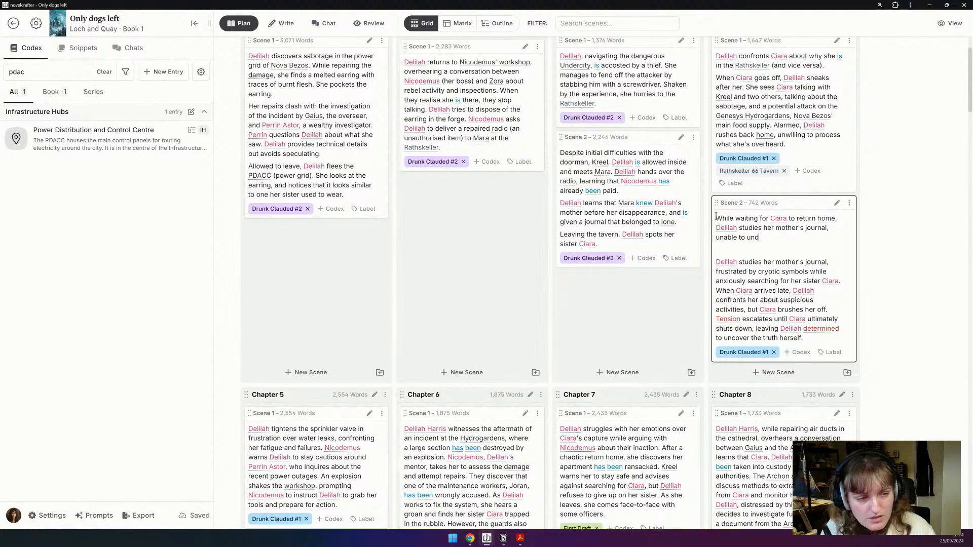
{"action": "type", "text": "erstand the symbols."}
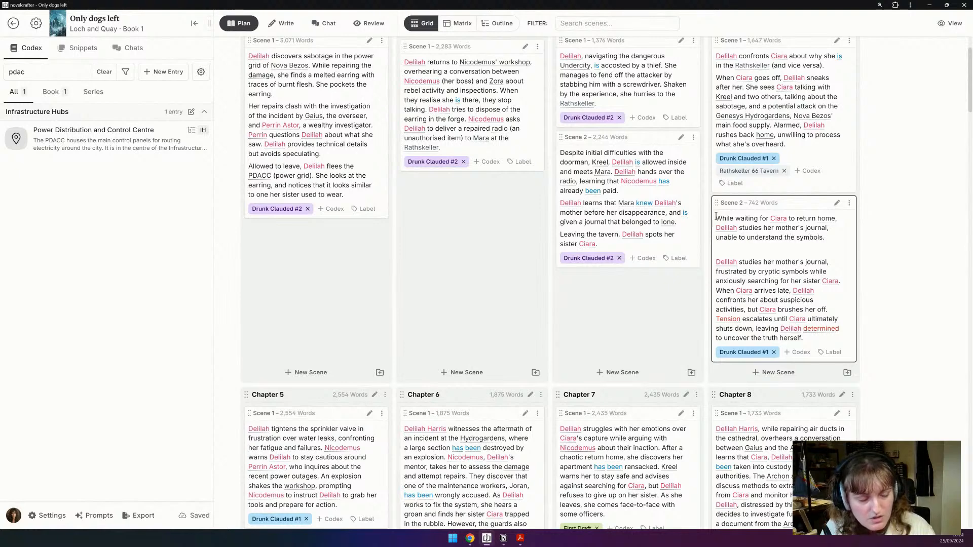
Step: Add a second paragraph to the summary: "Ciara eventually returns home, and they have an argument about what Ciara has been up to."
{"action": "key", "text": "Return"}
{"action": "type", "text": "Ciara eventually returns home, and they have an argument about what Ciara has been up to"}
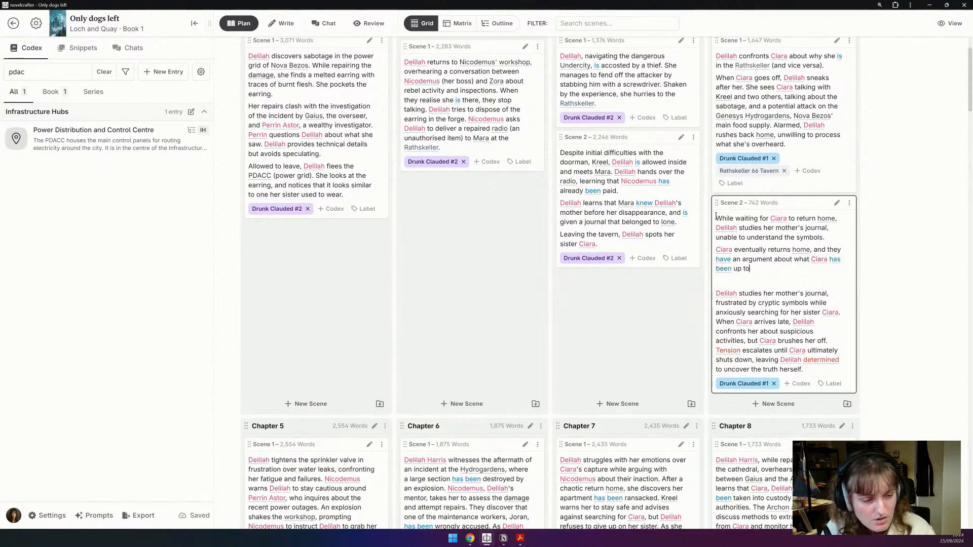
{"action": "type", "text": "."}
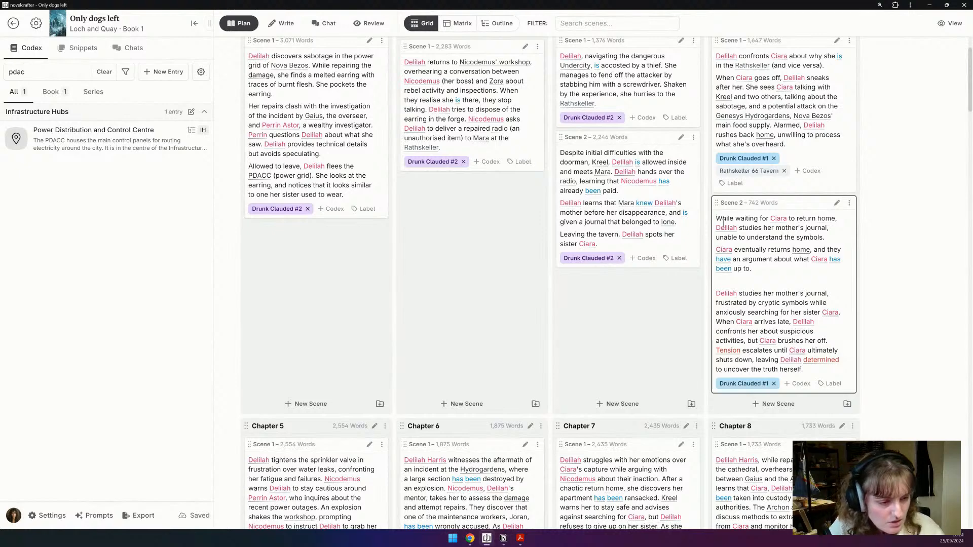
Step: Delete the old Scene 2 text from "Delilah studies her mother's journal" through "Ciara brushes her off." and the blank line above it
{"action": "left_click_drag", "start_coordinate": [828, 341], "coordinate": [710, 293]}
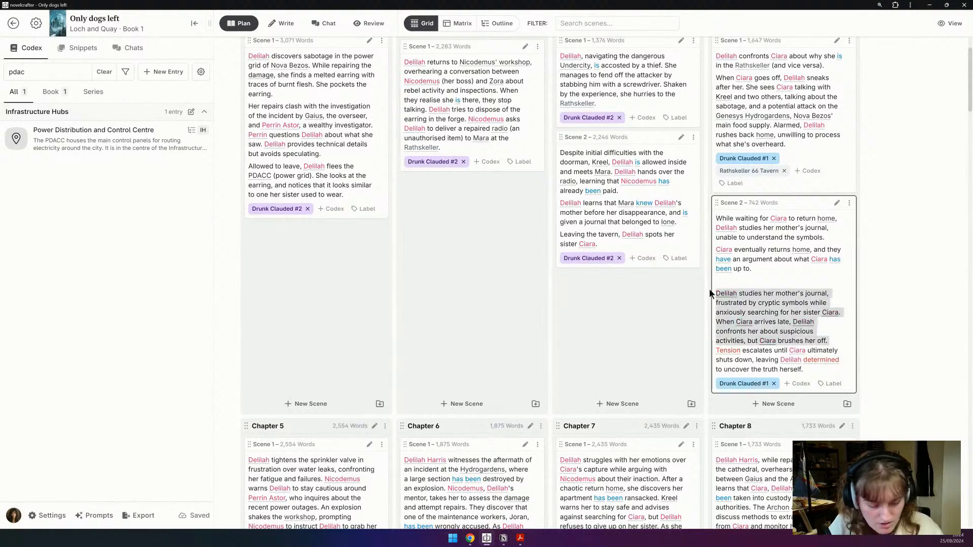
{"action": "key", "text": "BackSpace"}
{"action": "key", "text": "BackSpace"}
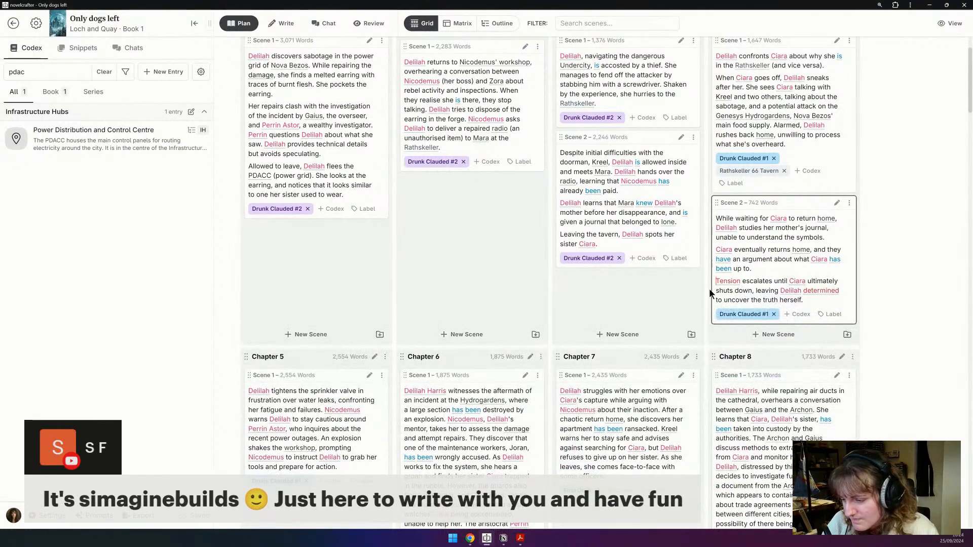
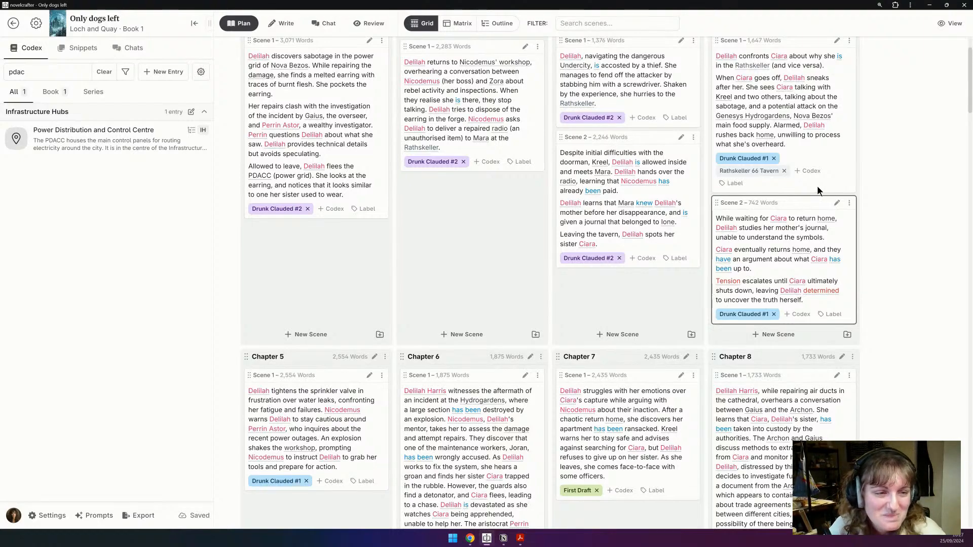
Step: Merge the "Tension escalates" sentence into the second paragraph of Chapter 4's Scene 2 summary and replace its ending after "leaving Delilah" with "with more questions."
{"action": "scroll", "coordinate": [819, 187], "scroll_direction": "up", "scroll_amount": 1}
{"action": "scroll", "coordinate": [817, 186], "scroll_direction": "down", "scroll_amount": 1}
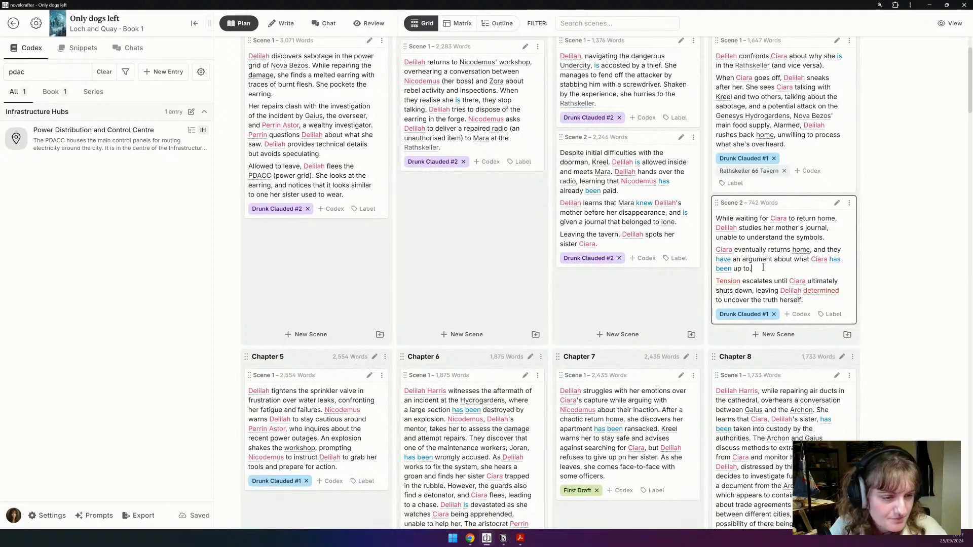
{"action": "left_click_drag", "start_coordinate": [716, 280], "coordinate": [788, 279]}
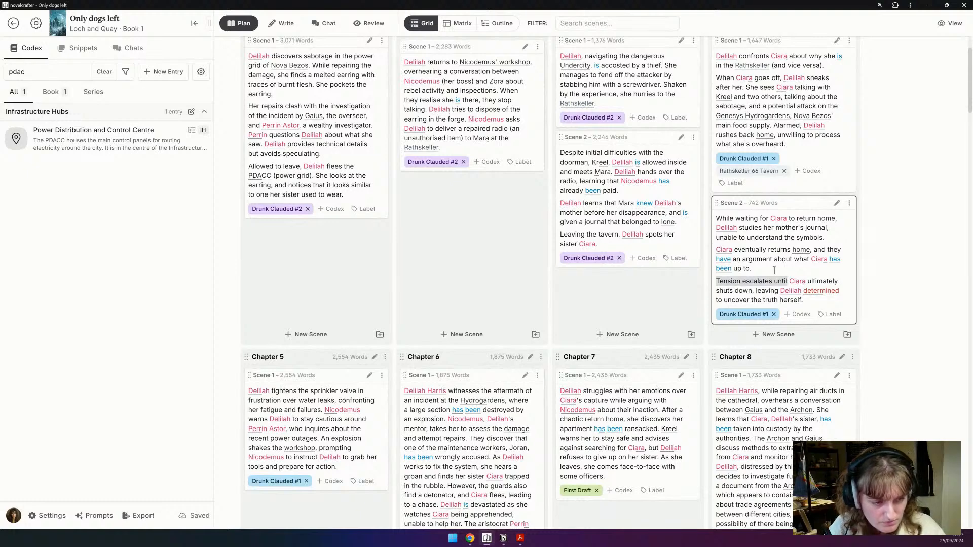
{"action": "left_click", "coordinate": [774, 270]}
{"action": "key", "text": "Delete"}
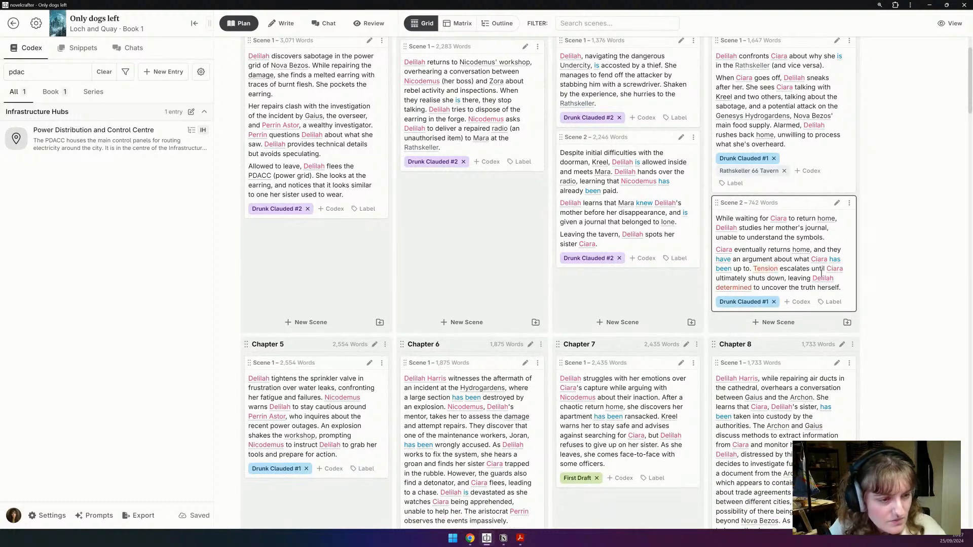
{"action": "left_click_drag", "start_coordinate": [843, 287], "coordinate": [662, 296]}
{"action": "type", "text": "with more questions."}
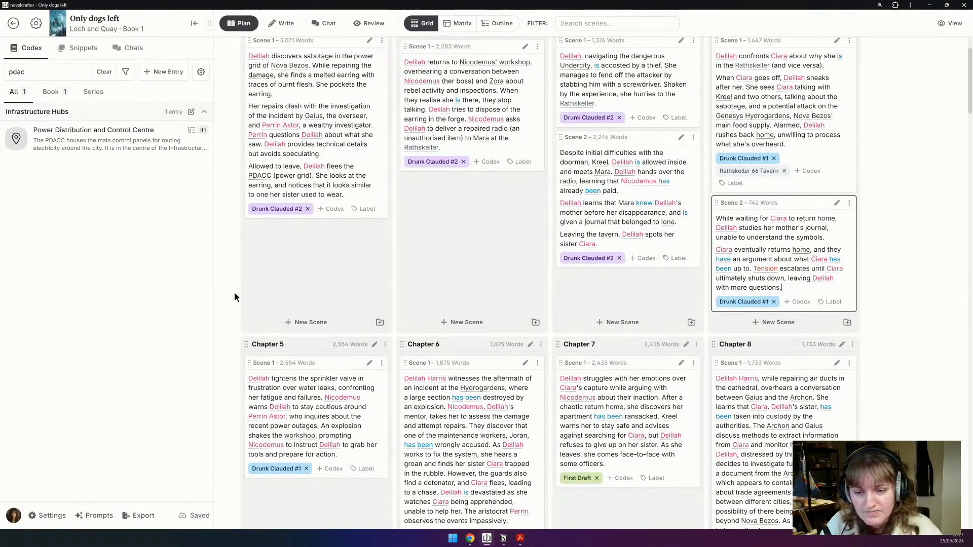
Step: Generate a new AI summary for Chapter 5's Scene 1 with OpenAI GPT-4o
{"action": "scroll", "coordinate": [231, 286], "scroll_direction": "down", "scroll_amount": 4}
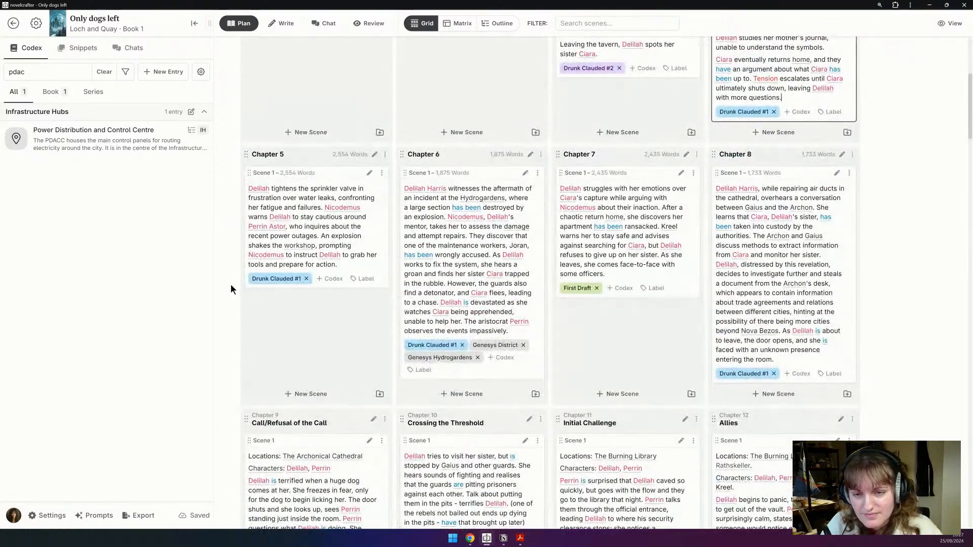
{"action": "left_click", "coordinate": [246, 187]}
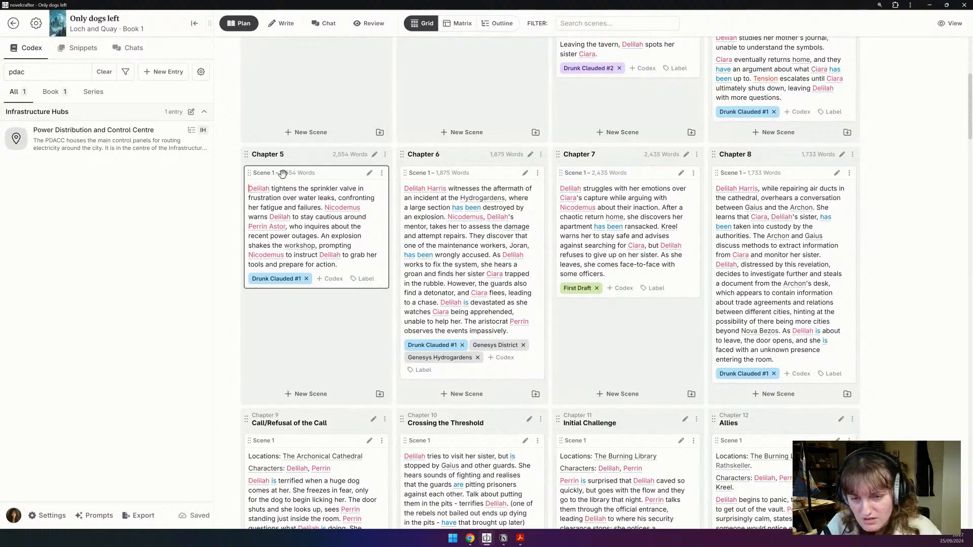
{"action": "left_click", "coordinate": [382, 173]}
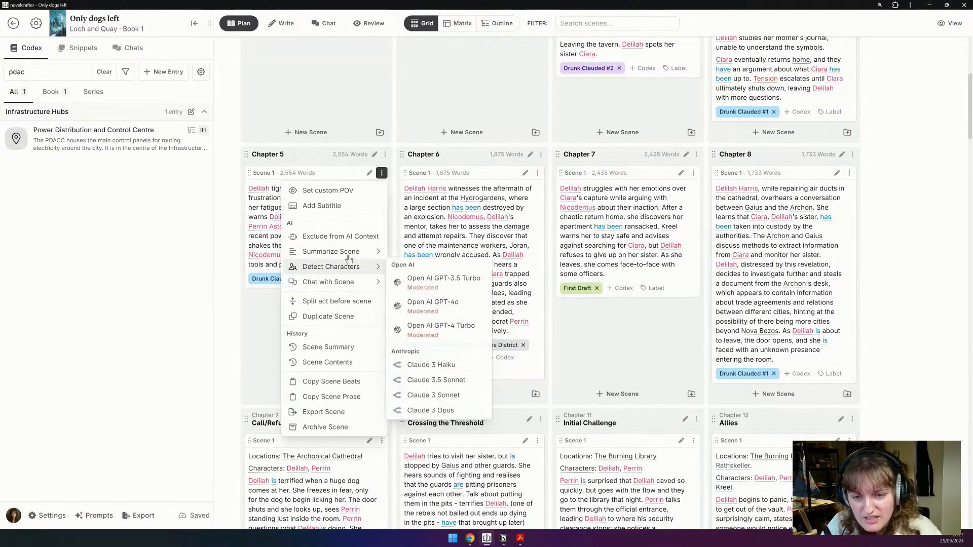
{"action": "mouse_move", "coordinate": [338, 252]}
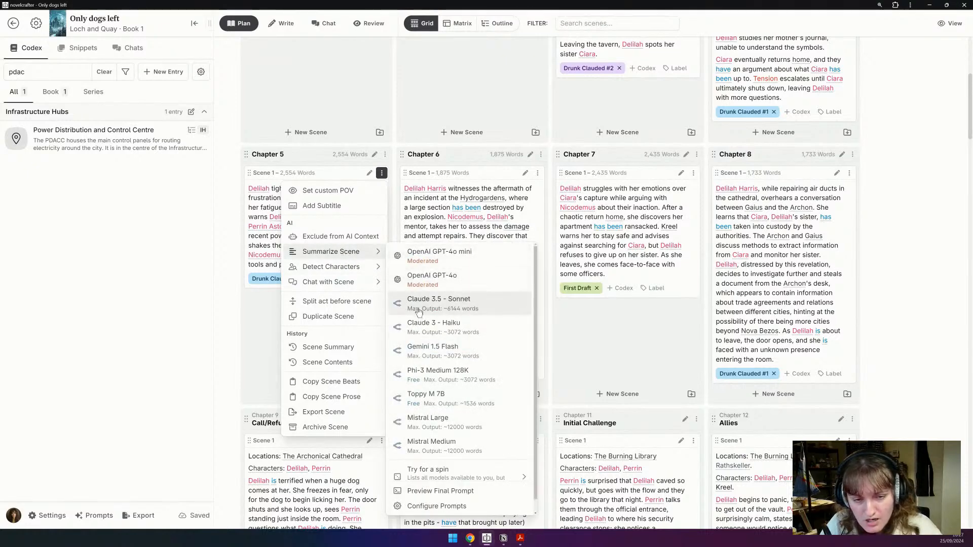
{"action": "left_click", "coordinate": [413, 282]}
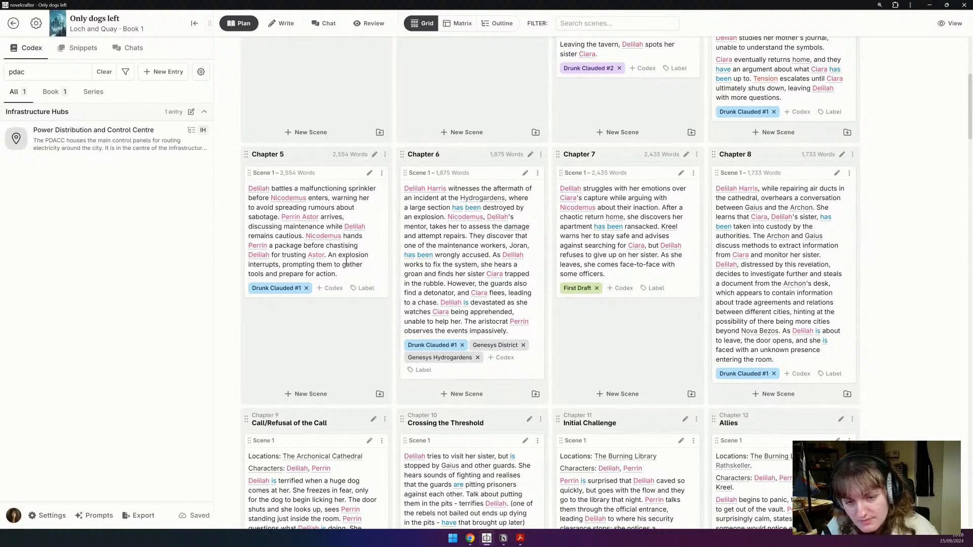
Step: Replace everything before "An explosion interrupts" in Chapter 5's Scene 1 summary with "Perrin Astor turns up at Nicodemus' Workshop,"
{"action": "left_click", "coordinate": [327, 255]}
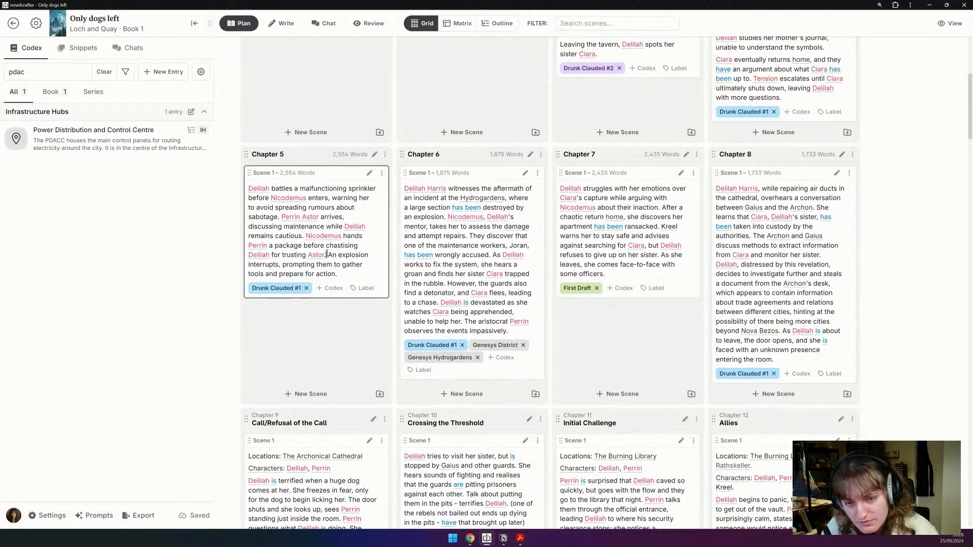
{"action": "left_click_drag", "start_coordinate": [327, 255], "coordinate": [236, 179]}
{"action": "key", "text": "BackSpace"}
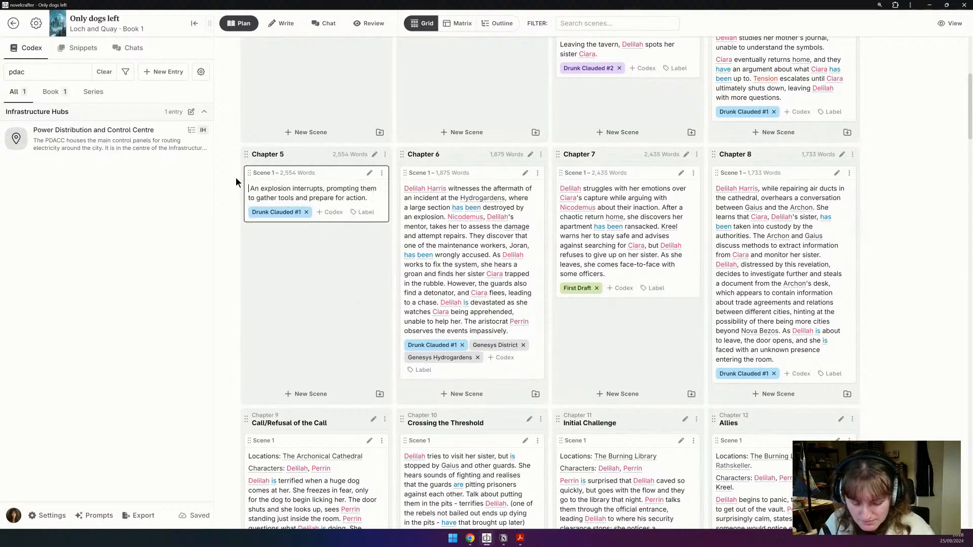
{"action": "type", "text": "Perrin Ast"}
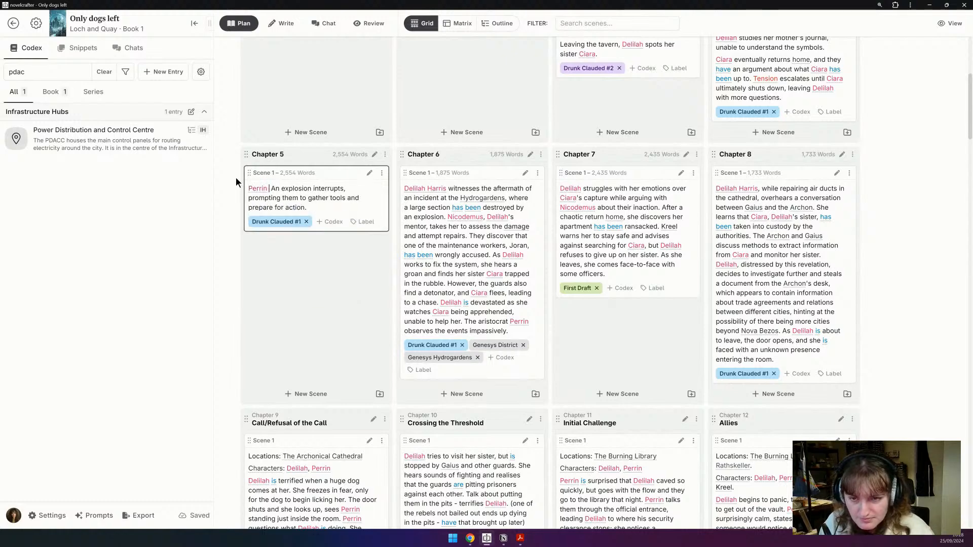
{"action": "type", "text": "or turns"}
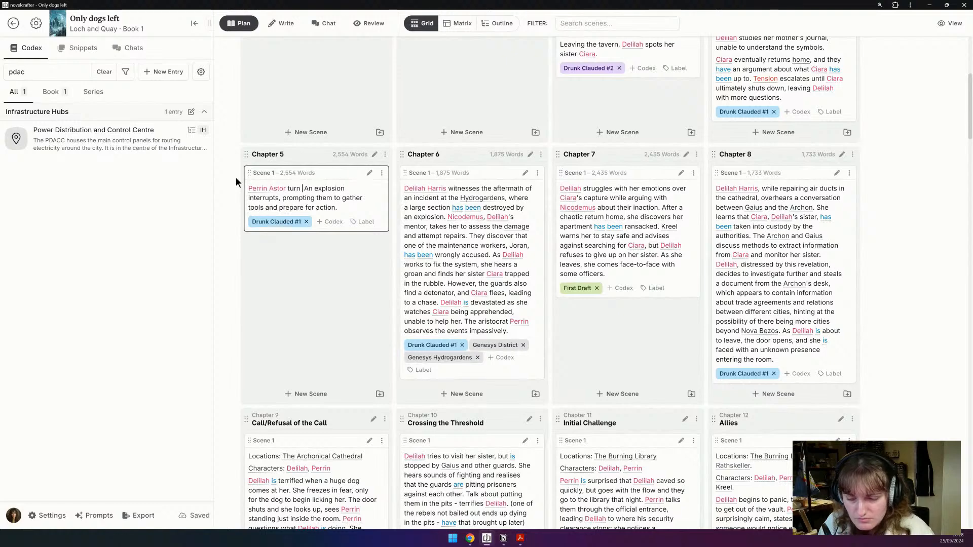
{"action": "type", "text": " up at "}
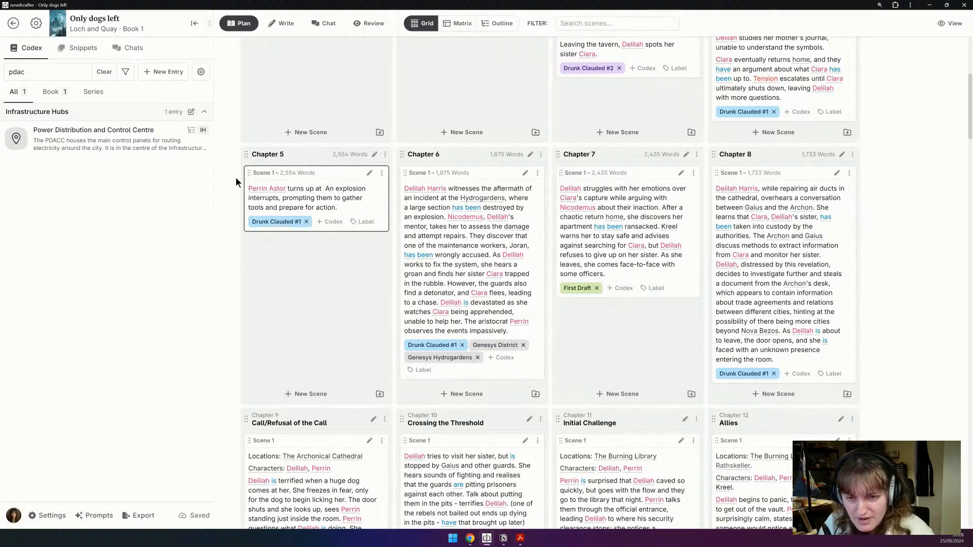
{"action": "type", "text": "Nicodemus'"}
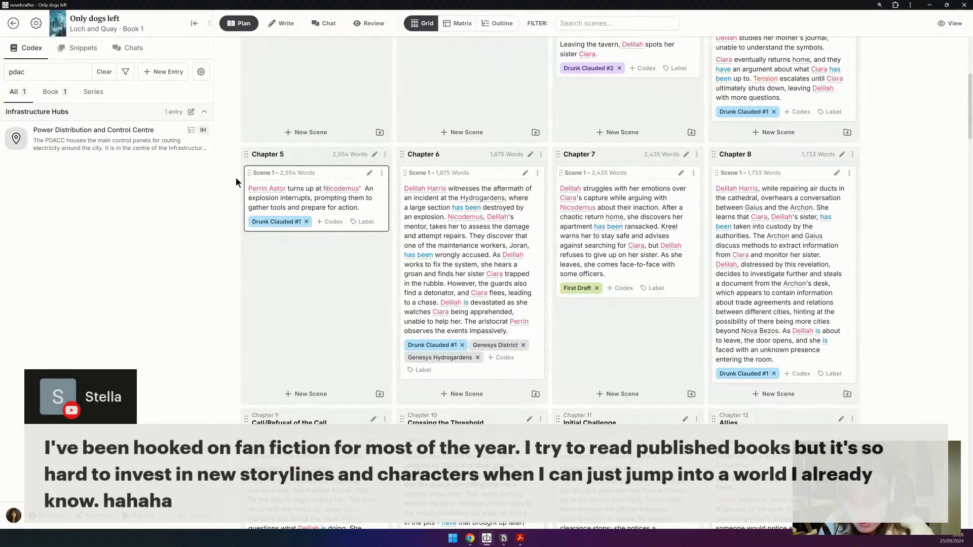
{"action": "type", "text": " Workshop"}
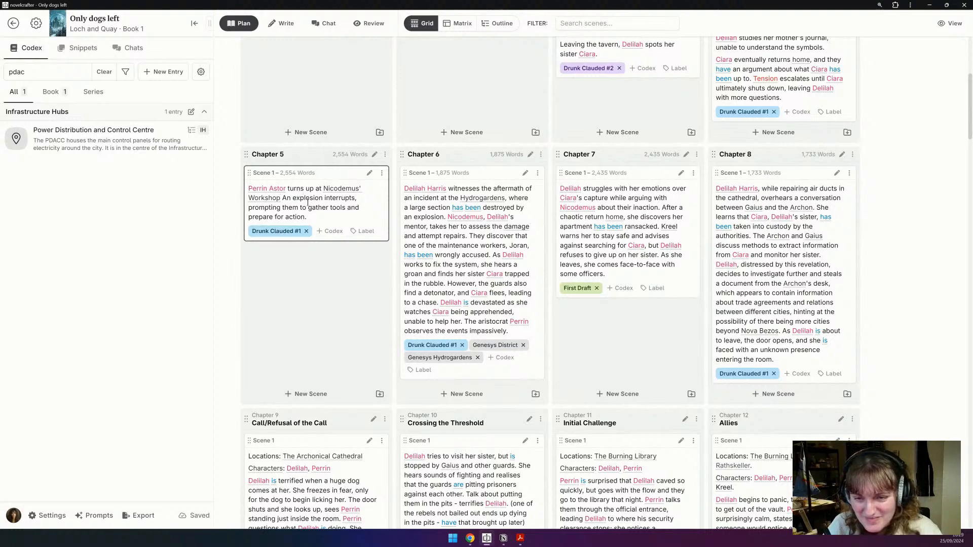
{"action": "type", "text": ","}
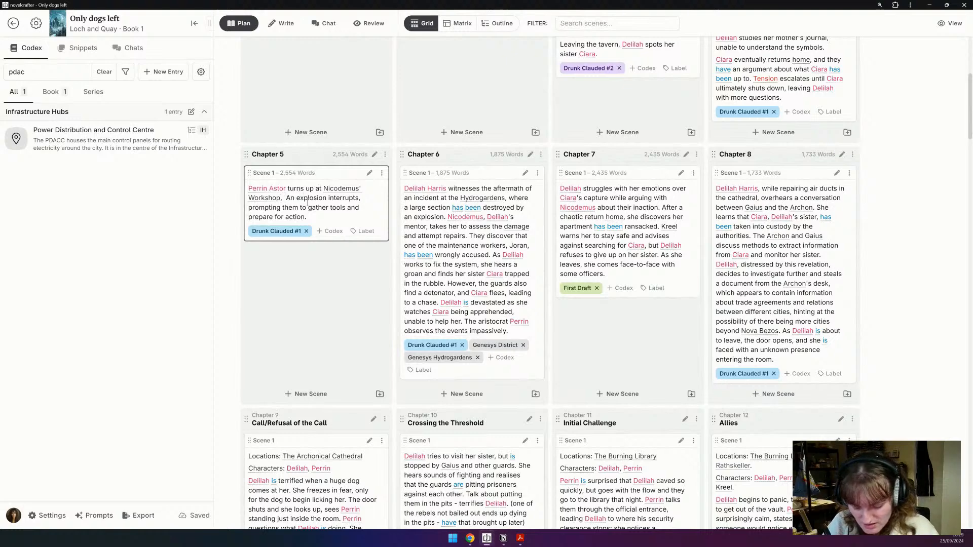
{"action": "type", "text": " having ordere"}
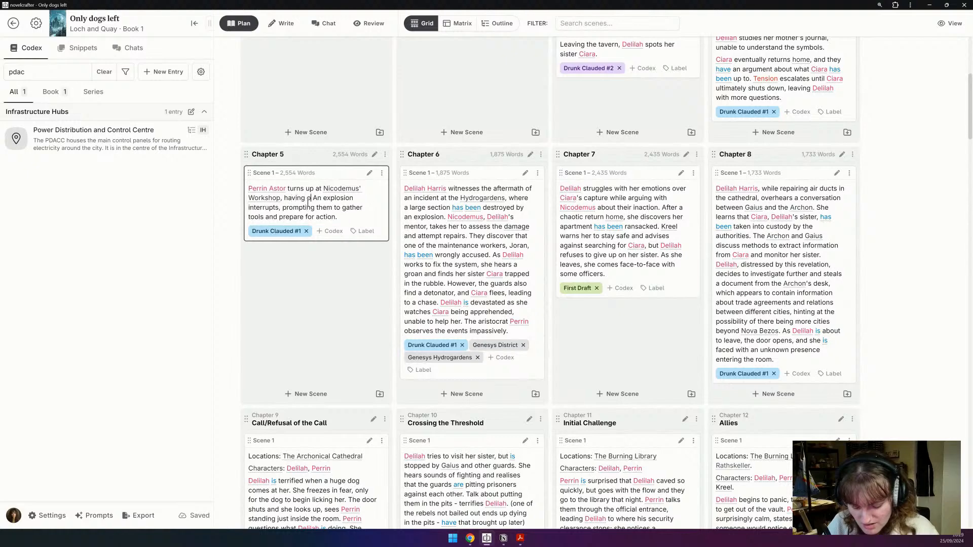
{"action": "key", "text": "BackSpace"}
{"action": "key", "text": "BackSpace"}
{"action": "key", "text": "BackSpace"}
{"action": "key", "text": "BackSpace"}
{"action": "key", "text": "BackSpace"}
{"action": "key", "text": "BackSpace"}
{"action": "key", "text": "BackSpace"}
{"action": "key", "text": "BackSpace"}
{"action": "key", "text": "BackSpace"}
{"action": "key", "text": "BackSpace"}
{"action": "key", "text": "BackSpace"}
{"action": "key", "text": "BackSpace"}
{"action": "key", "text": "BackSpace"}
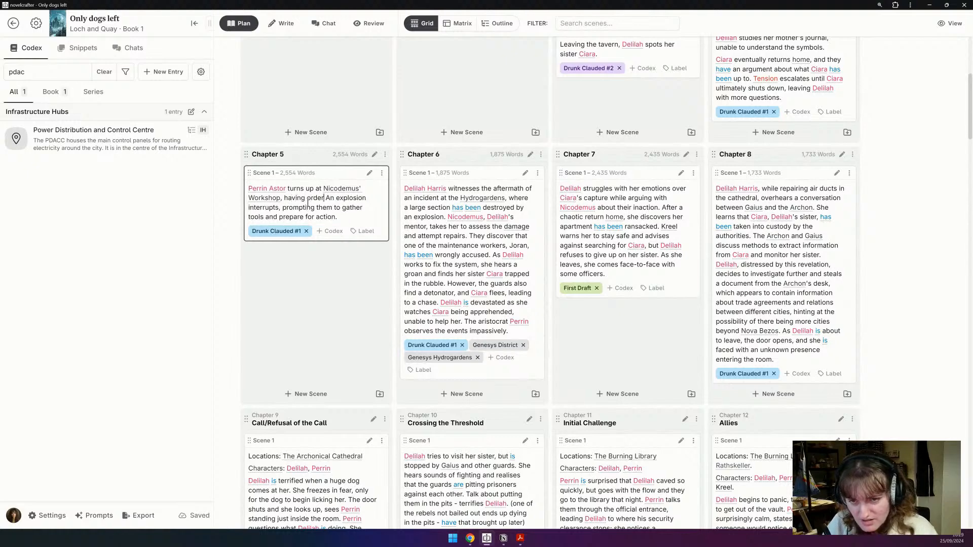
Step: Continue the Chapter 5 summary with "waiting for a repaired item. Nicodemus is tense at his presence, and Delilah doesn't understand why."
{"action": "type", "text": "waiting for"}
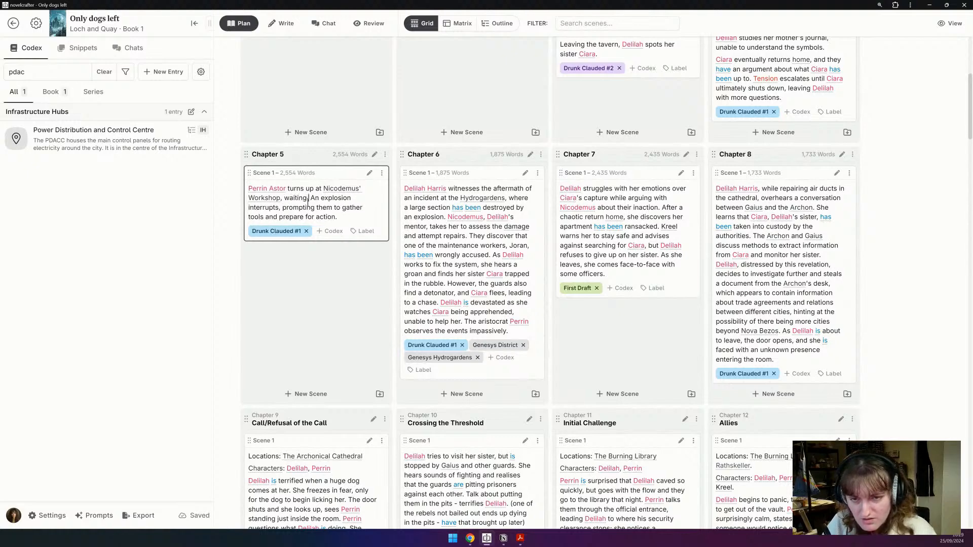
{"action": "type", "text": " a repai"}
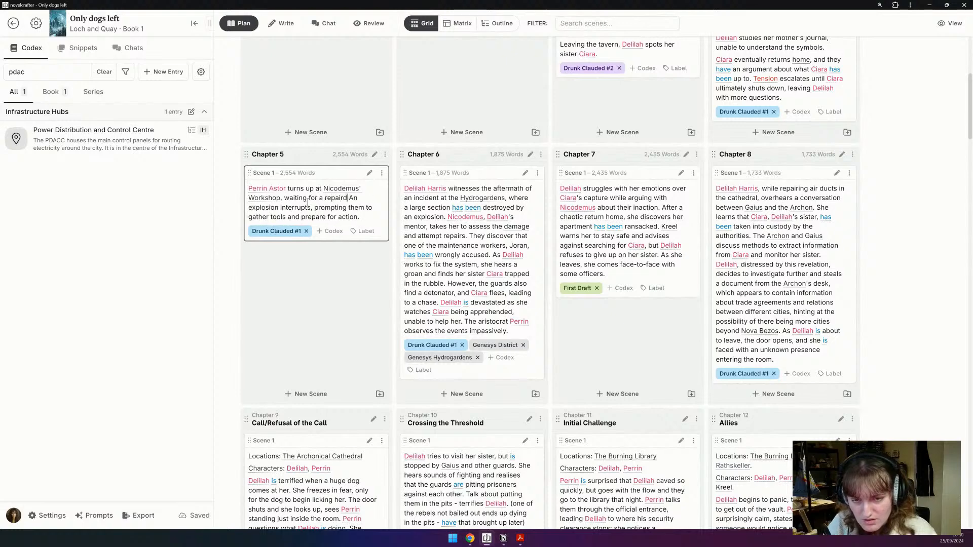
{"action": "type", "text": "red item. Nicodem"}
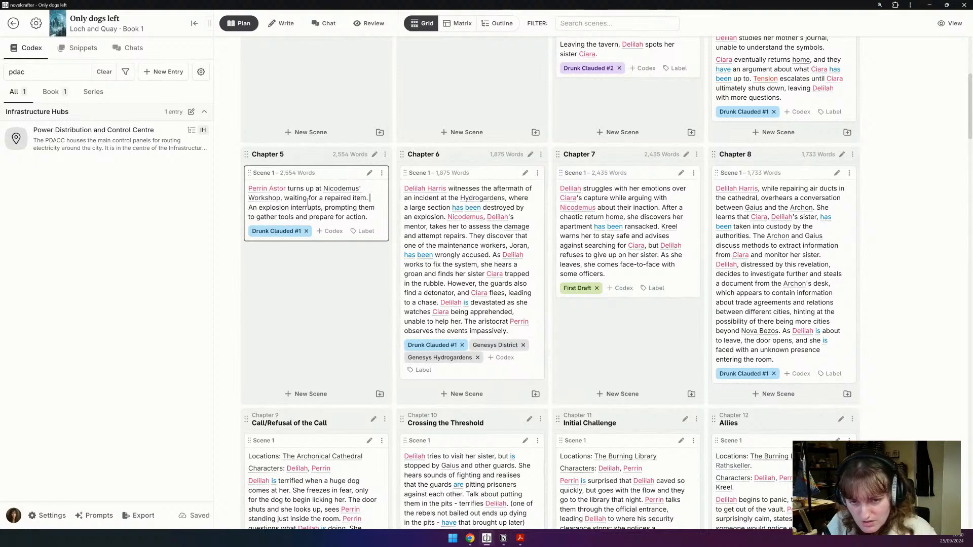
{"action": "type", "text": "us is tense"}
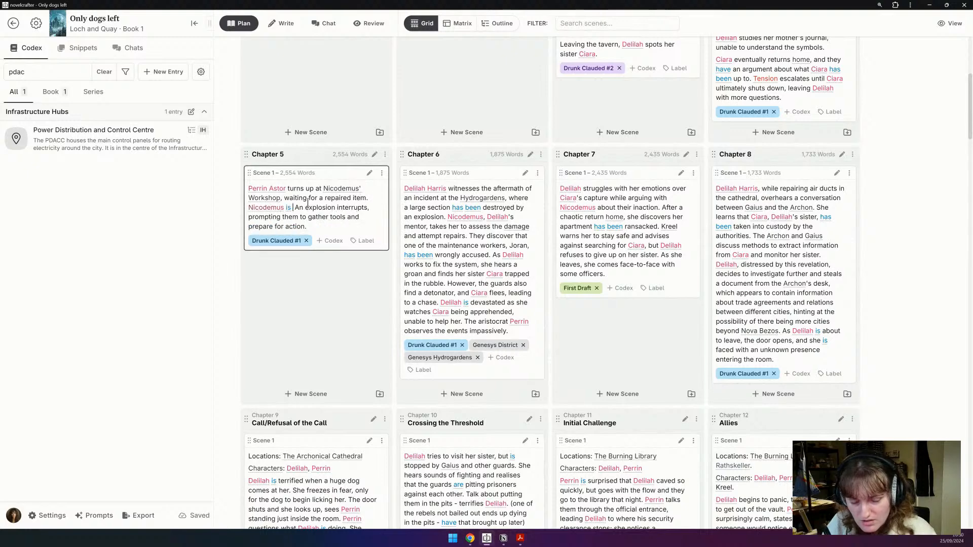
{"action": "type", "text": " at his presence"}
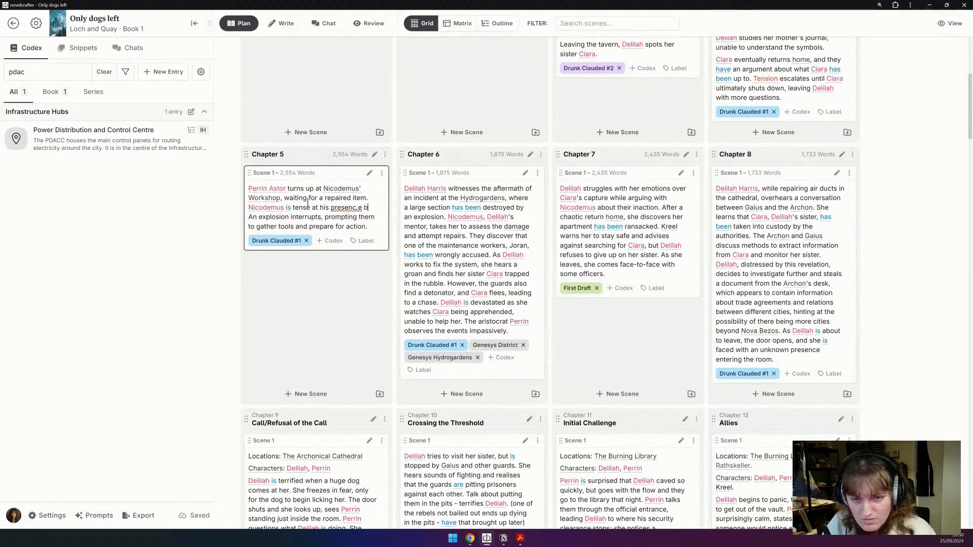
{"action": "type", "text": ", and Delilah d"}
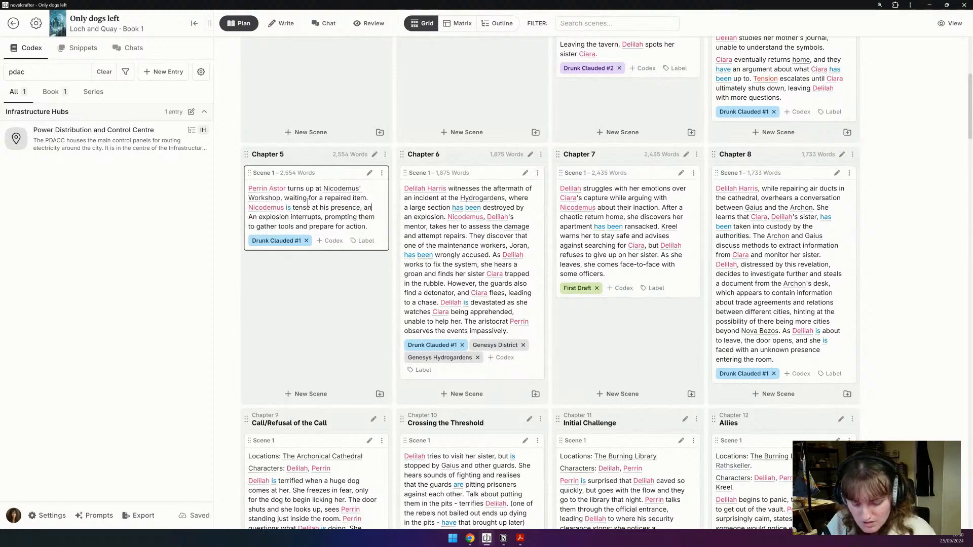
{"action": "type", "text": "oesn't under"}
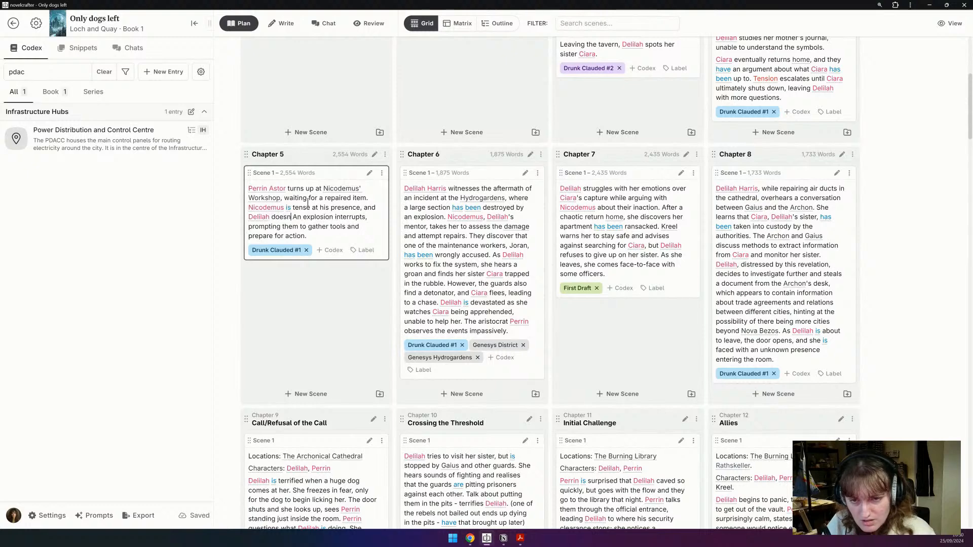
{"action": "type", "text": "stand why. De"}
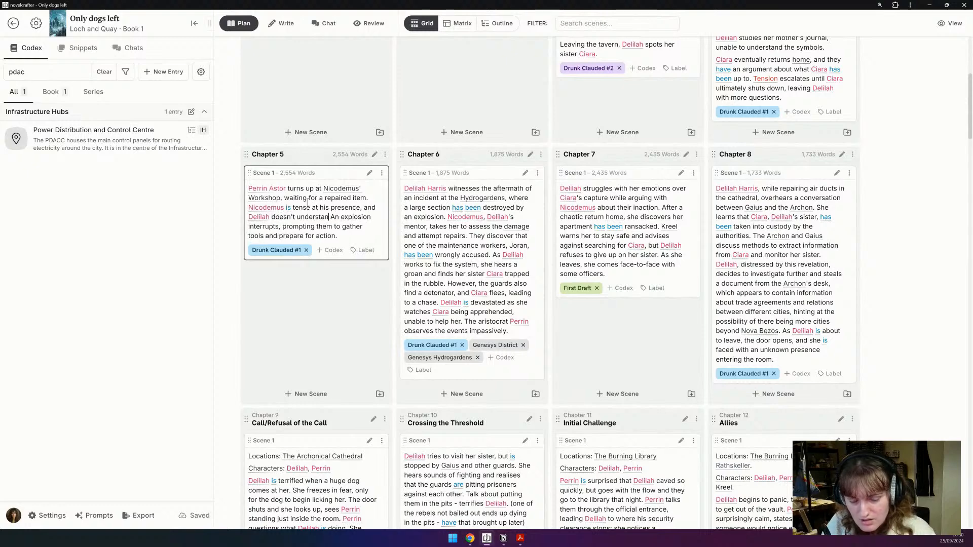
Step: Add the sentence "Delilah and Perrin talk about." before "An explosion interrupts" in the Chapter 5 summary
{"action": "type", "text": "lilah and Perrin"}
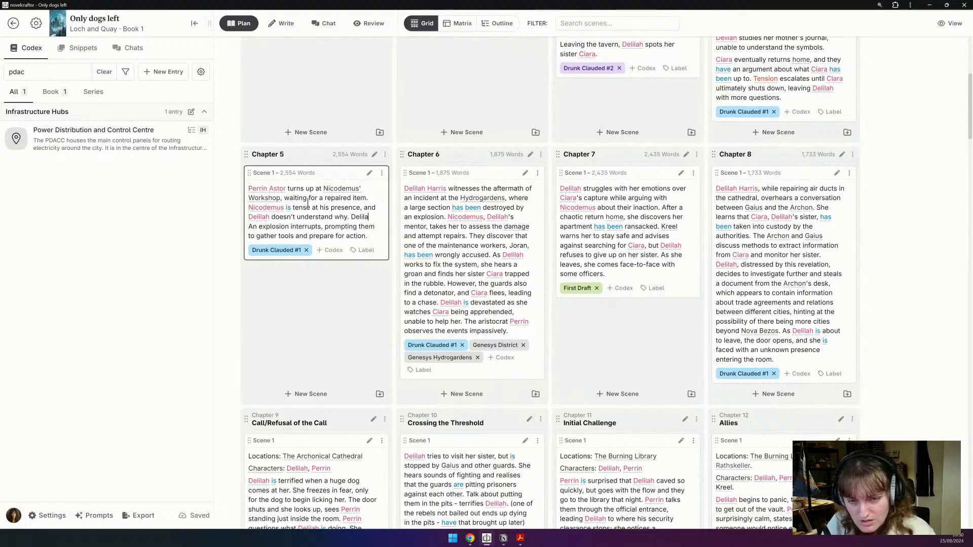
{"action": "type", "text": " talk about"}
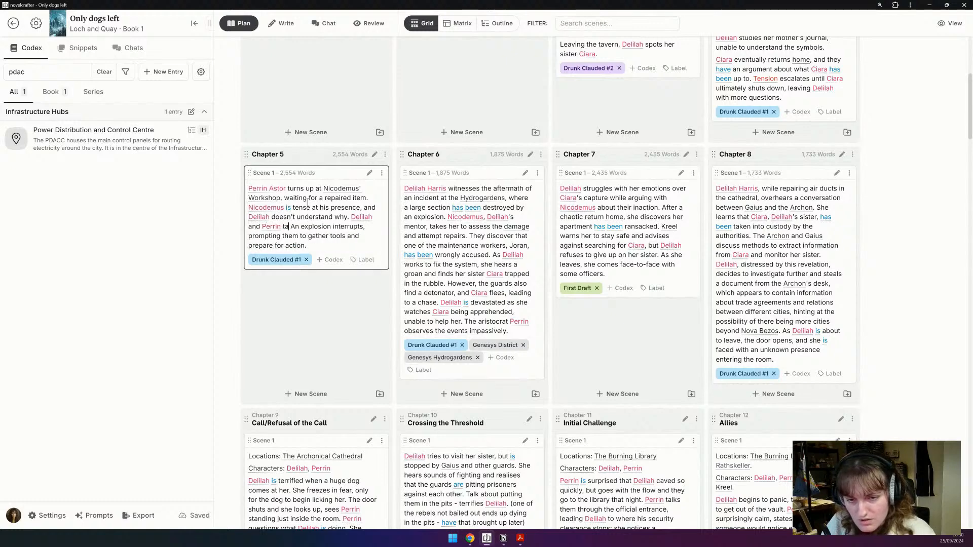
{"action": "type", "text": "."}
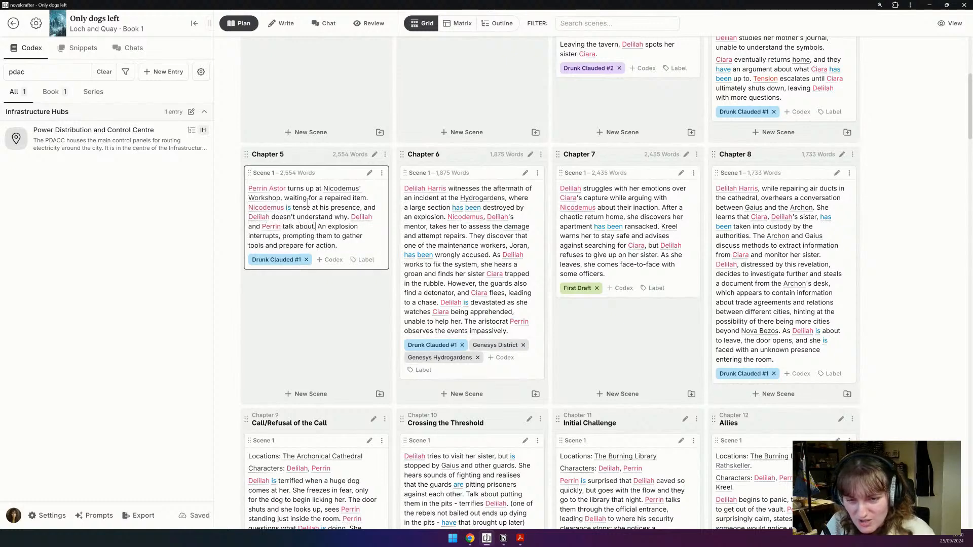
Step: Read through Chapter 5's manuscript to check Delilah's sabotage talk with Nicodemus and her conversation with Perrin
{"action": "left_click", "coordinate": [374, 156]}
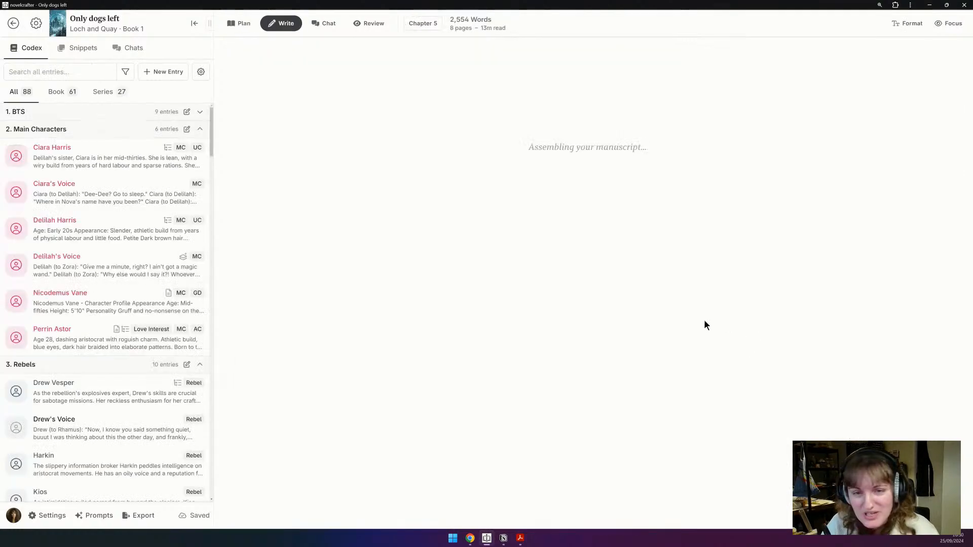
{"action": "scroll", "coordinate": [661, 319], "scroll_direction": "down", "scroll_amount": 3}
{"action": "scroll", "coordinate": [841, 384], "scroll_direction": "down", "scroll_amount": 13}
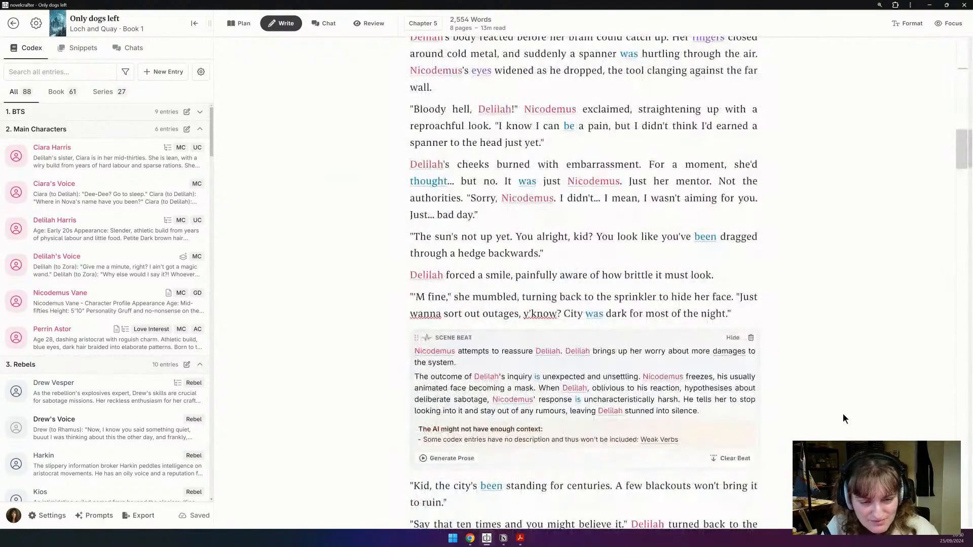
{"action": "scroll", "coordinate": [844, 413], "scroll_direction": "down", "scroll_amount": 3}
{"action": "scroll", "coordinate": [844, 419], "scroll_direction": "down", "scroll_amount": 2}
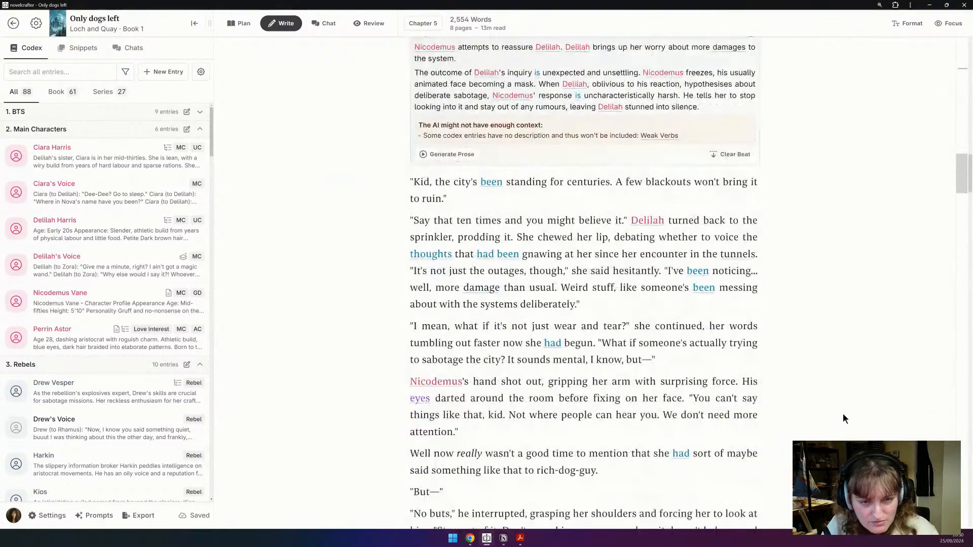
{"action": "scroll", "coordinate": [843, 419], "scroll_direction": "down", "scroll_amount": 2}
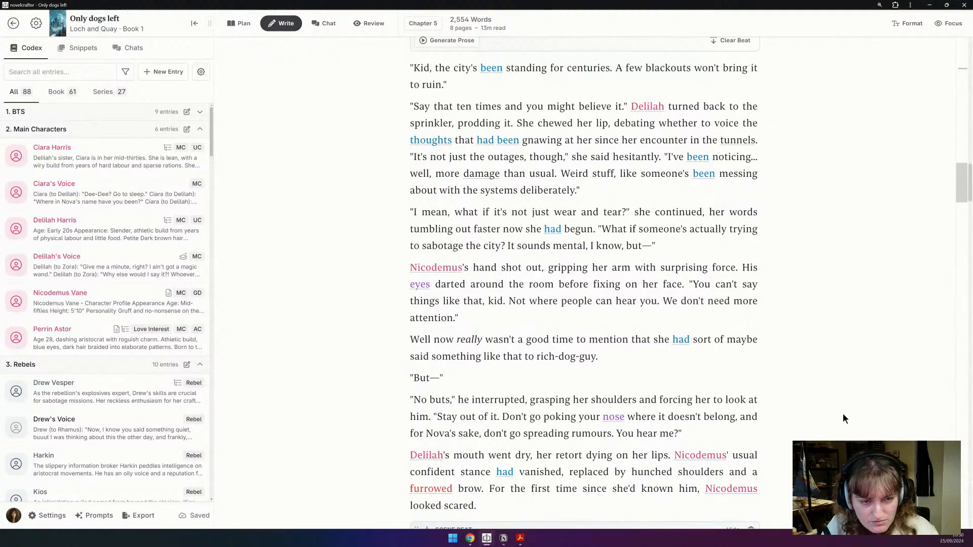
{"action": "scroll", "coordinate": [843, 418], "scroll_direction": "down", "scroll_amount": 7}
{"action": "scroll", "coordinate": [843, 415], "scroll_direction": "down", "scroll_amount": 5}
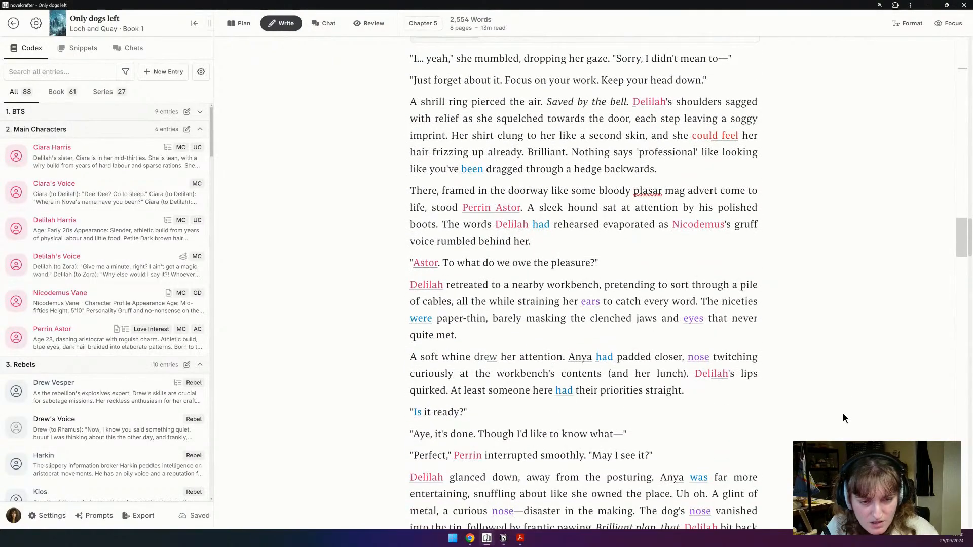
{"action": "scroll", "coordinate": [843, 414], "scroll_direction": "down", "scroll_amount": 5}
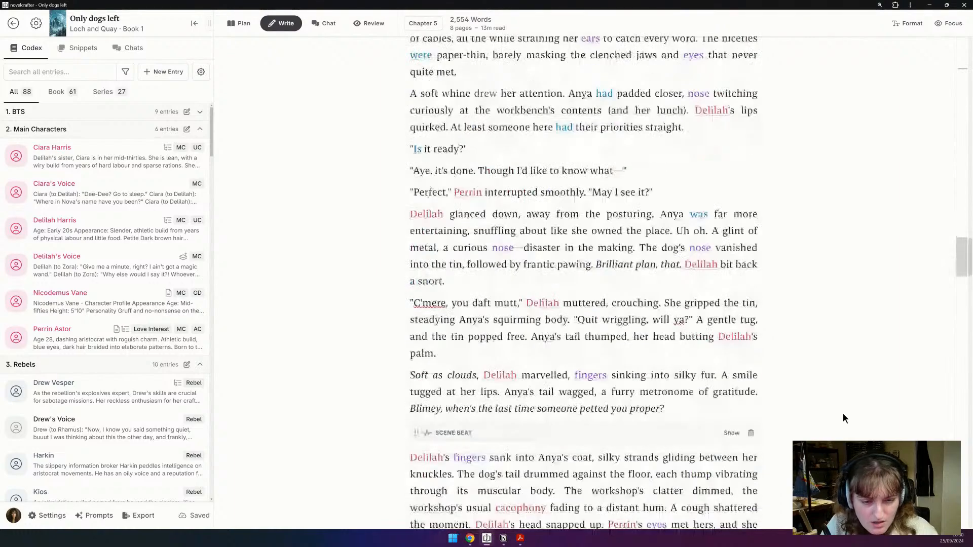
{"action": "scroll", "coordinate": [843, 415], "scroll_direction": "down", "scroll_amount": 18}
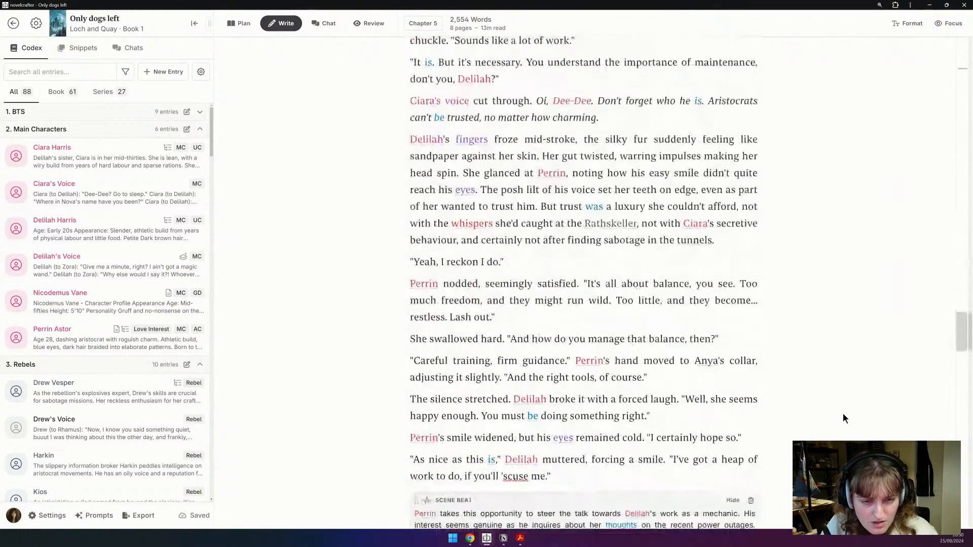
{"action": "scroll", "coordinate": [843, 418], "scroll_direction": "down", "scroll_amount": 4}
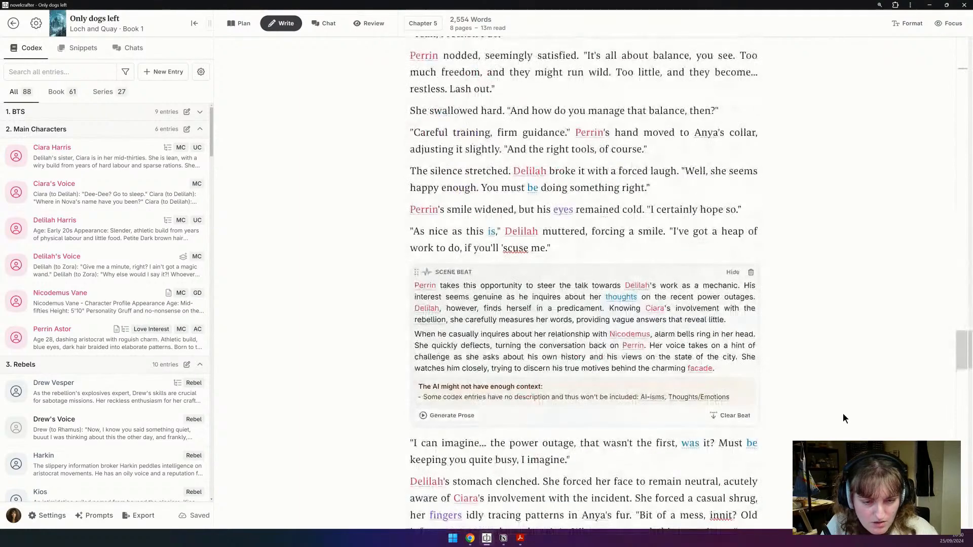
{"action": "scroll", "coordinate": [844, 418], "scroll_direction": "down", "scroll_amount": 4}
{"action": "scroll", "coordinate": [843, 417], "scroll_direction": "down", "scroll_amount": 3}
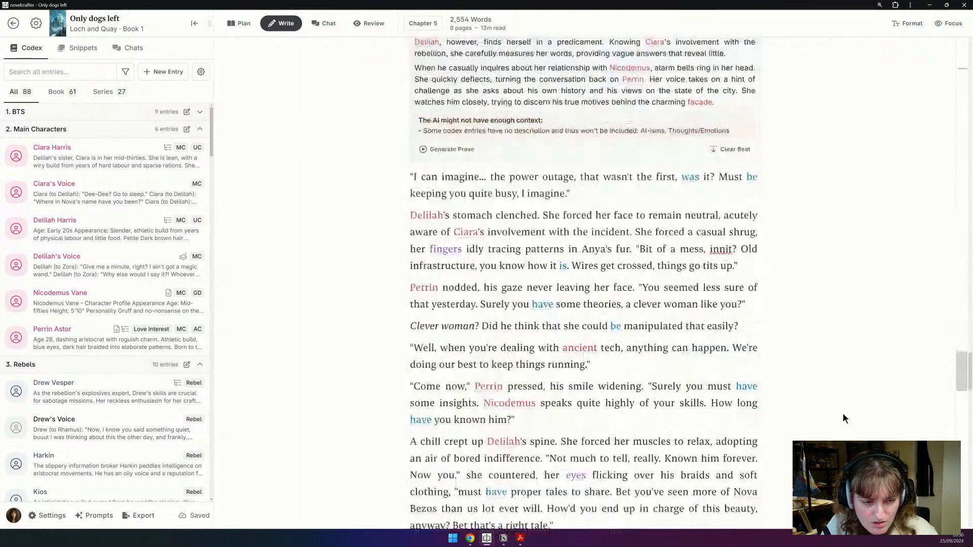
{"action": "scroll", "coordinate": [844, 419], "scroll_direction": "down", "scroll_amount": 1}
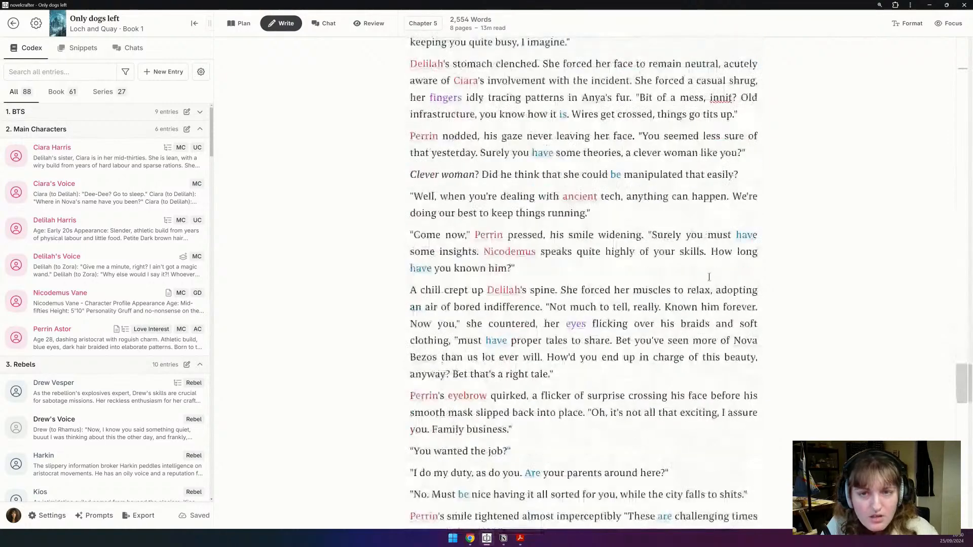
Step: Return to the plan and add a new opening paragraph to Chapter 5's summary: "Delilah tries to bring up her theory of sabotage with"
{"action": "left_click", "coordinate": [246, 24]}
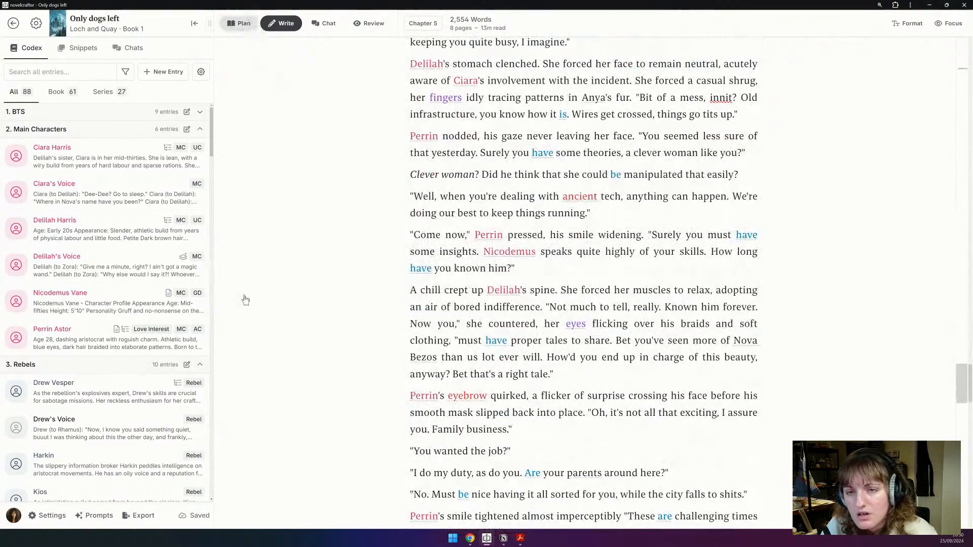
{"action": "scroll", "coordinate": [245, 301], "scroll_direction": "down", "scroll_amount": 3}
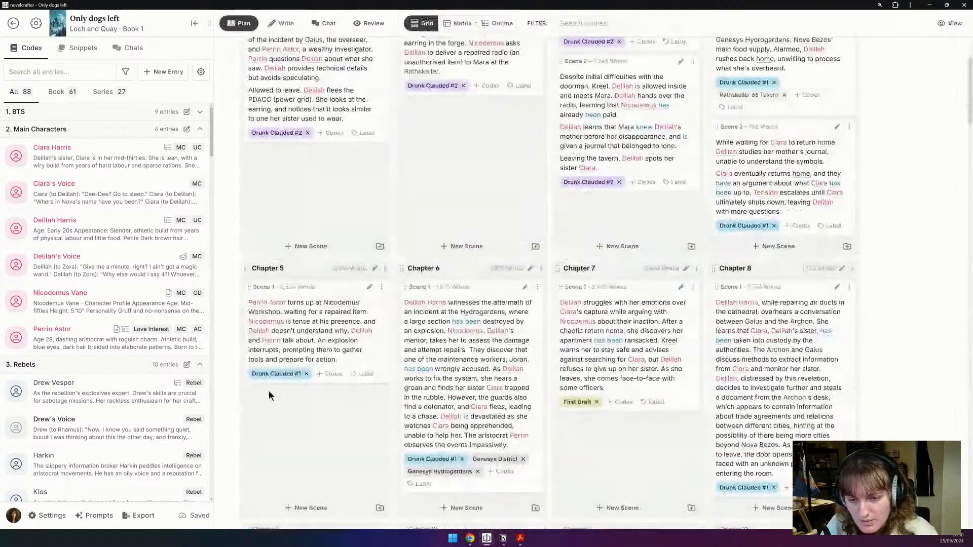
{"action": "left_click", "coordinate": [250, 304]}
{"action": "key", "text": "Return"}
{"action": "type", "text": "Delilah"}
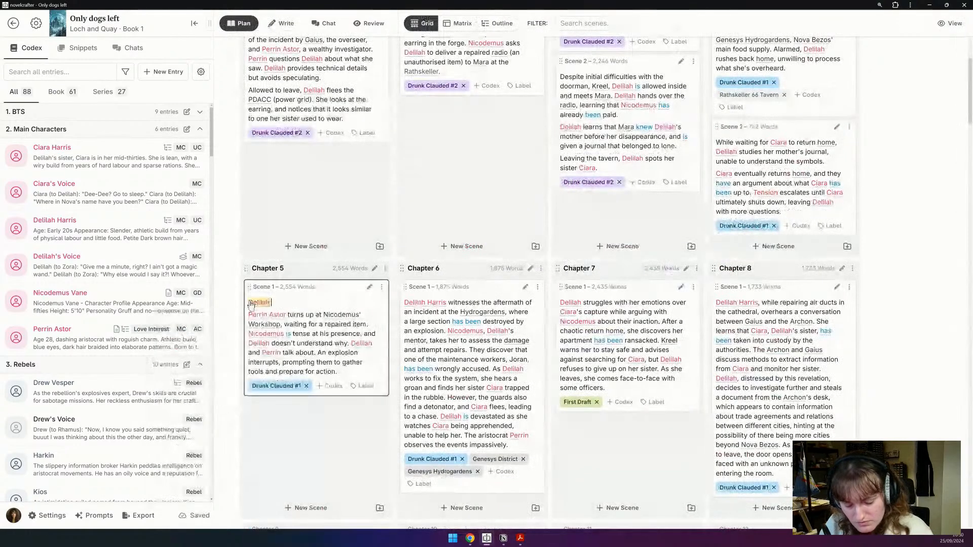
{"action": "type", "text": " tries t"}
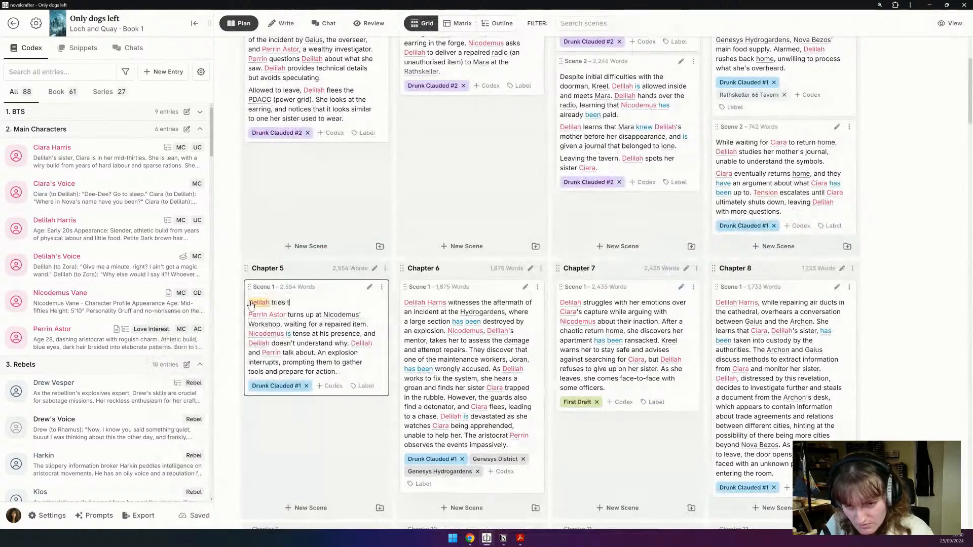
{"action": "type", "text": "o bring up her th"}
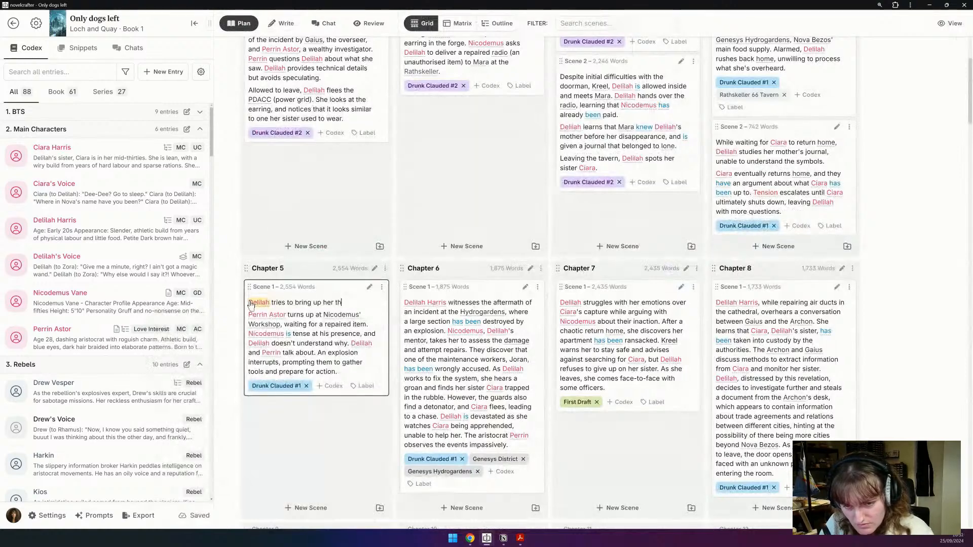
{"action": "type", "text": "eory of sabo"}
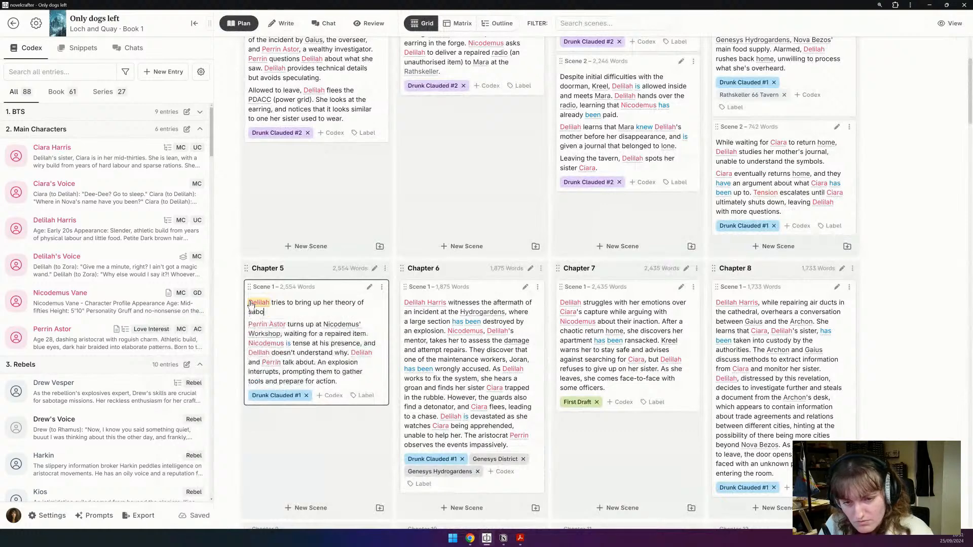
{"action": "type", "text": "tage with Nico"}
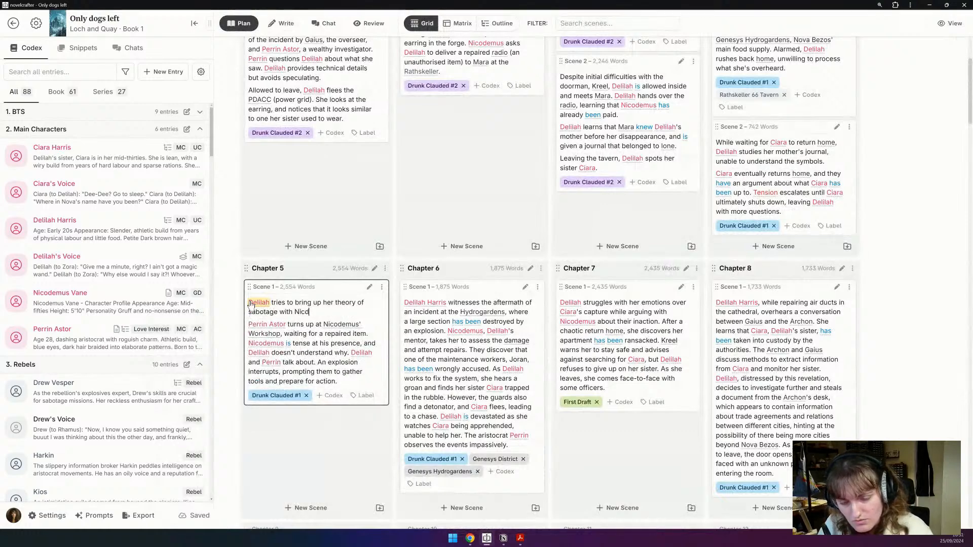
Step: Complete the opening paragraph of Chapter 5's summary with "Nicodemus, but is shut down and told to not talk about such things."
{"action": "type", "text": "demus, but i"}
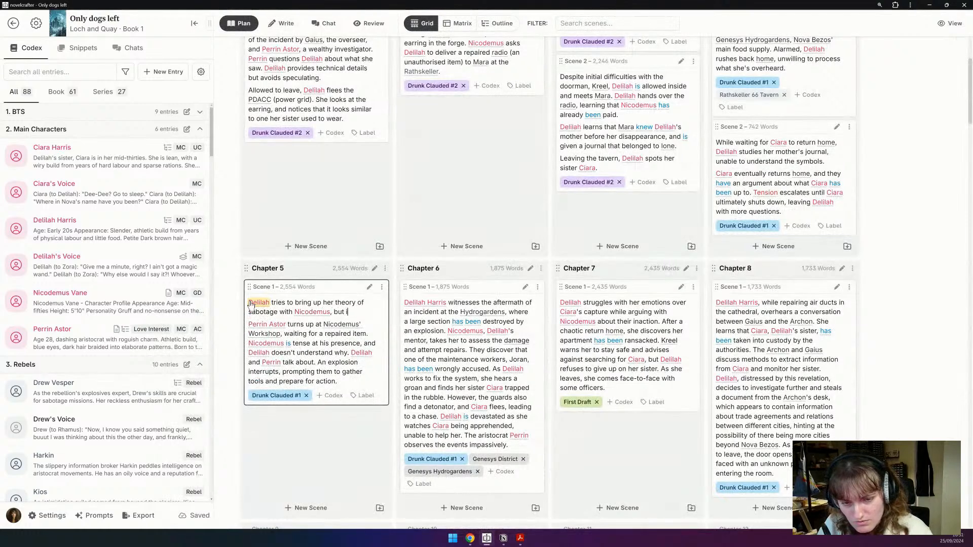
{"action": "type", "text": "s shut doen and told to not talk"}
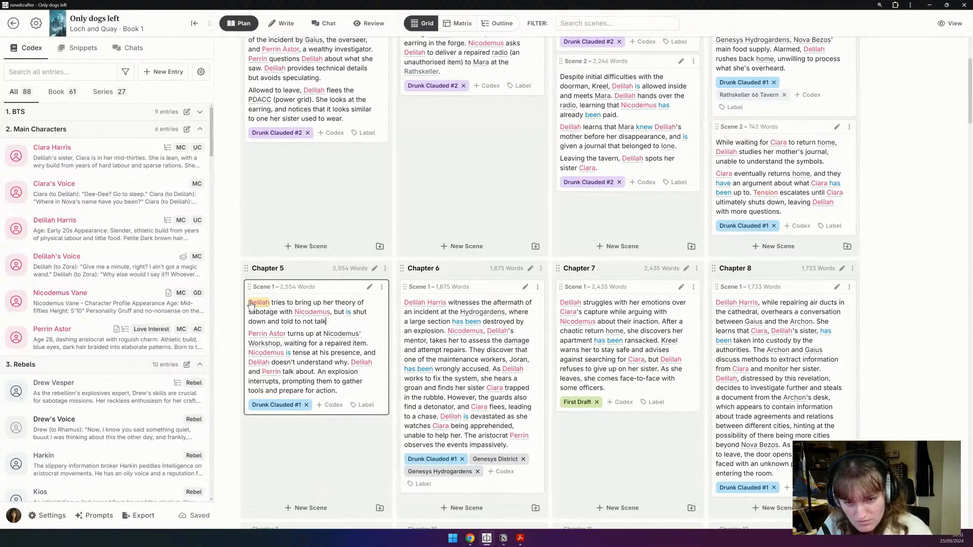
{"action": "type", "text": " about such things."}
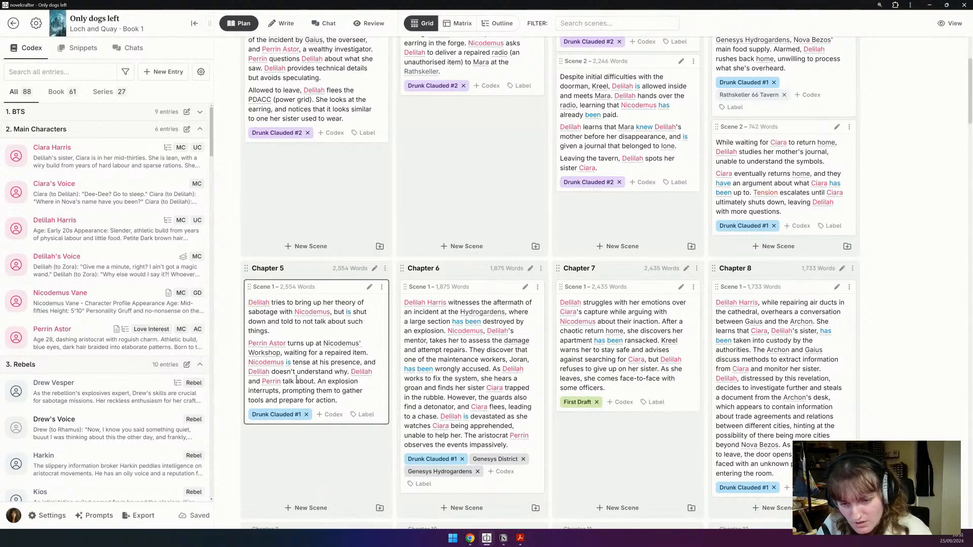
Step: Replace "Delilah and Perrin talk about." with "Perrin subtly asks Delilah about her thoughts on the incident in PDACC, but Delilah is wary at the interest."
{"action": "left_click_drag", "start_coordinate": [314, 379], "coordinate": [352, 375]}
{"action": "type", "text": "Perrin"}
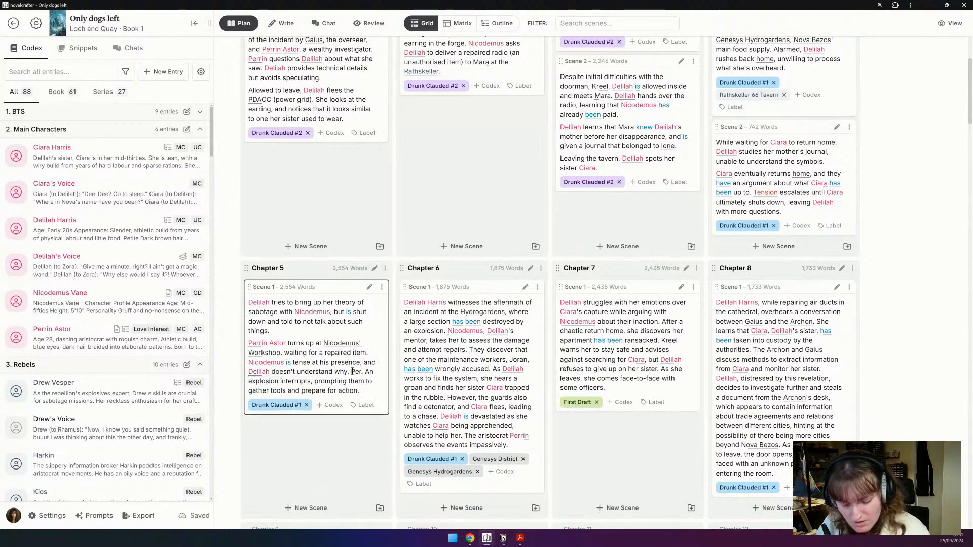
{"action": "type", "text": " subtly"}
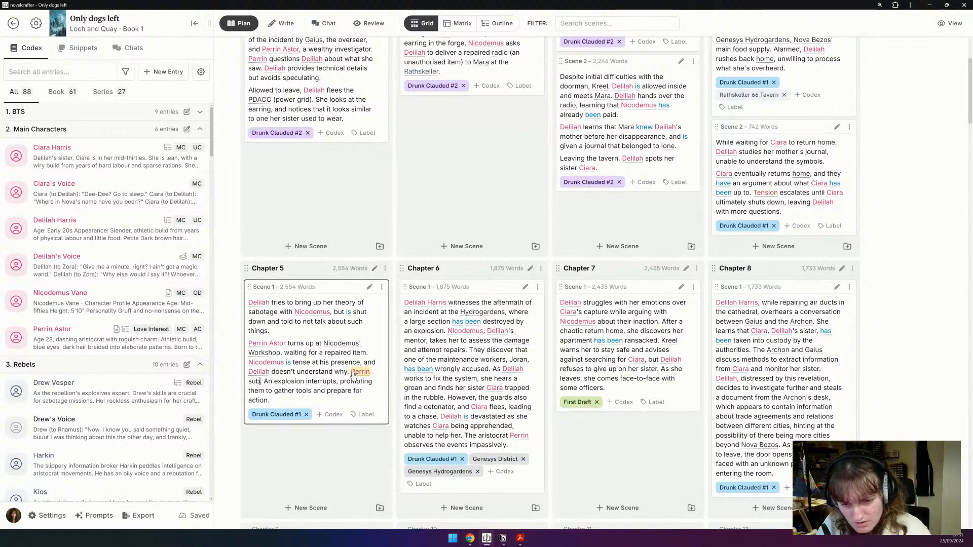
{"action": "type", "text": " asks Delilah"}
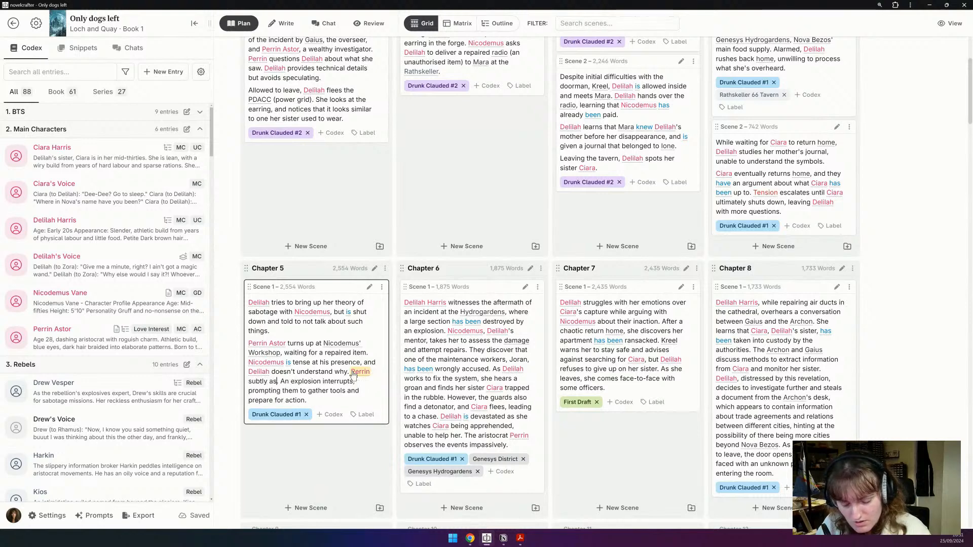
{"action": "type", "text": " about her th"}
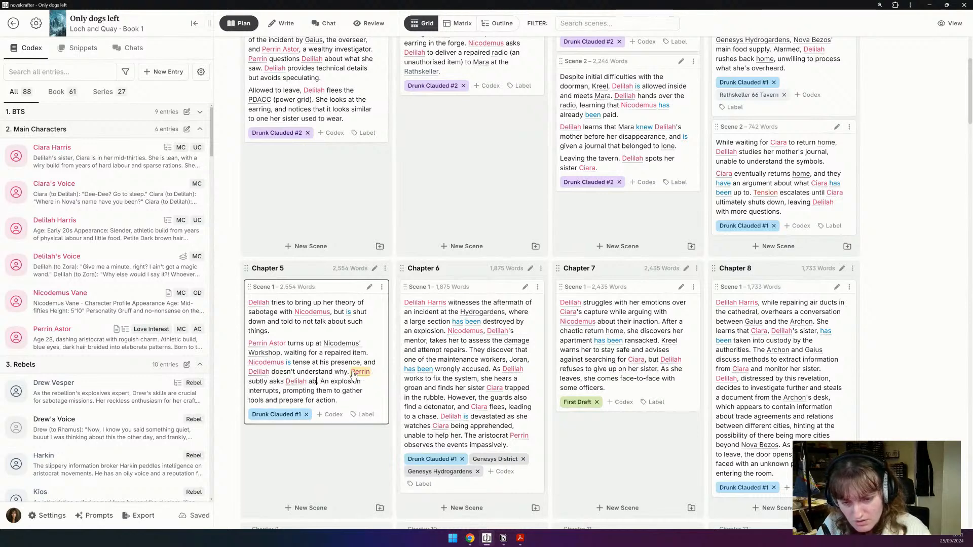
{"action": "type", "text": "oughts on the s"}
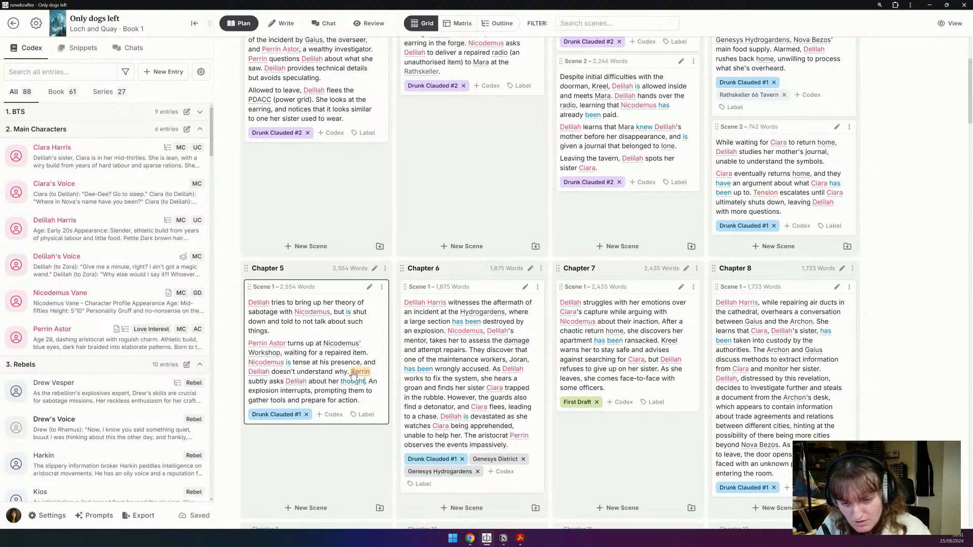
{"action": "key", "text": "BackSpace"}
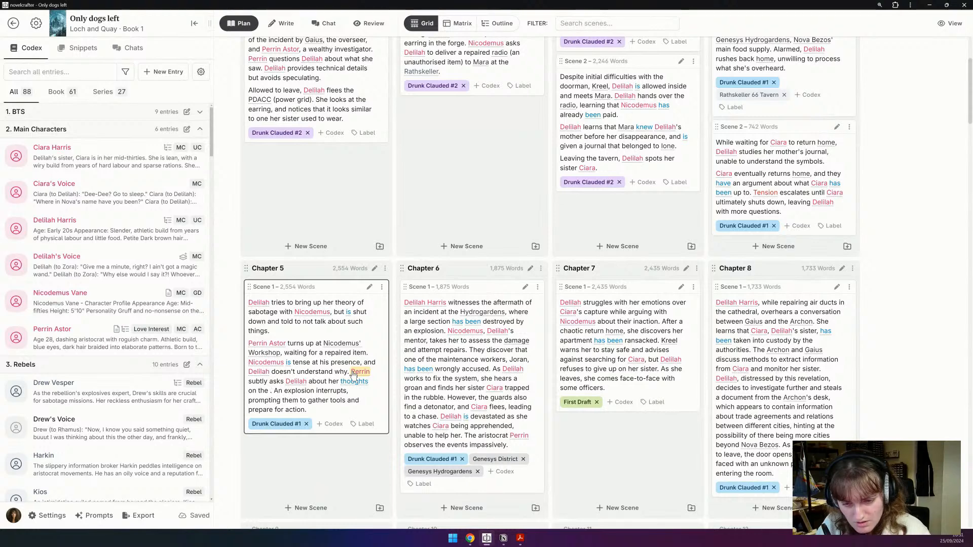
{"action": "type", "text": "incident in P"}
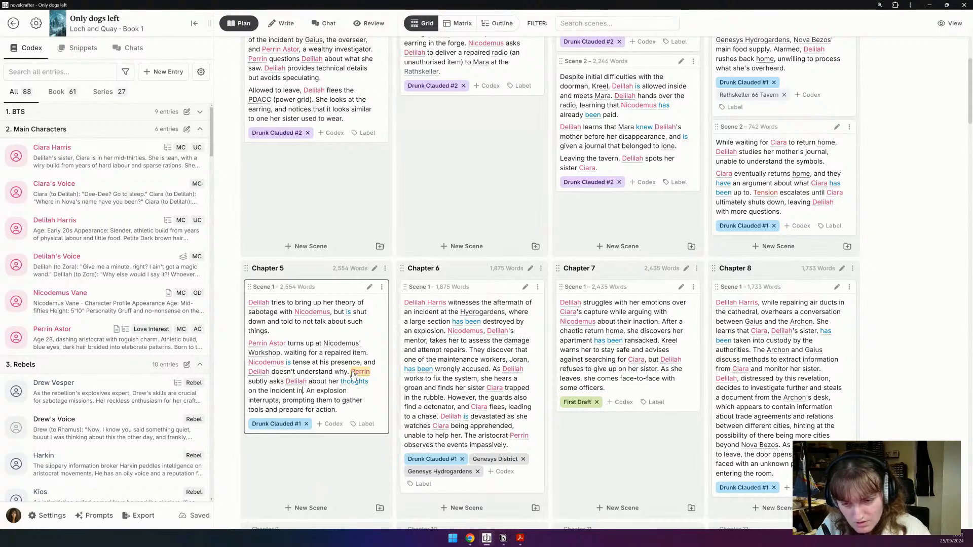
{"action": "type", "text": "DACC, bu"}
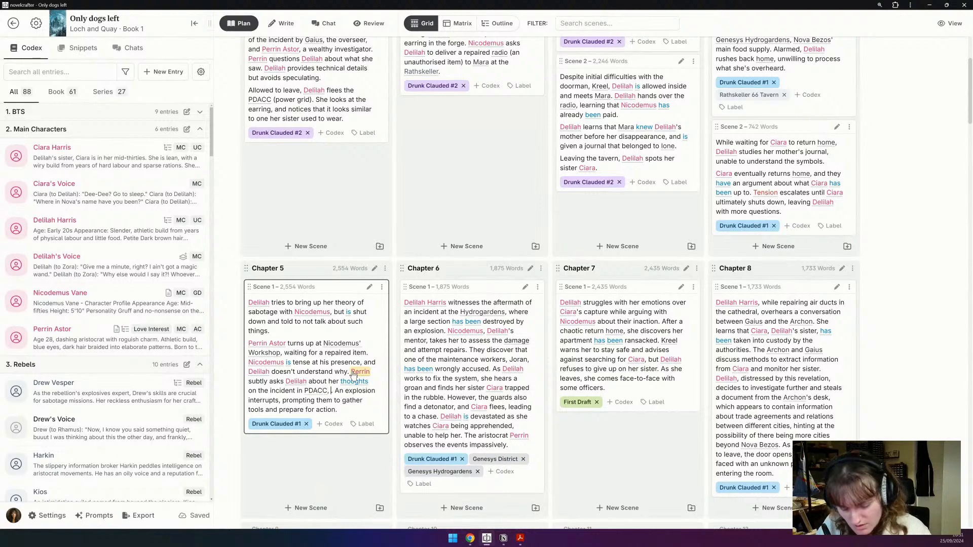
{"action": "type", "text": "t Delilah is "}
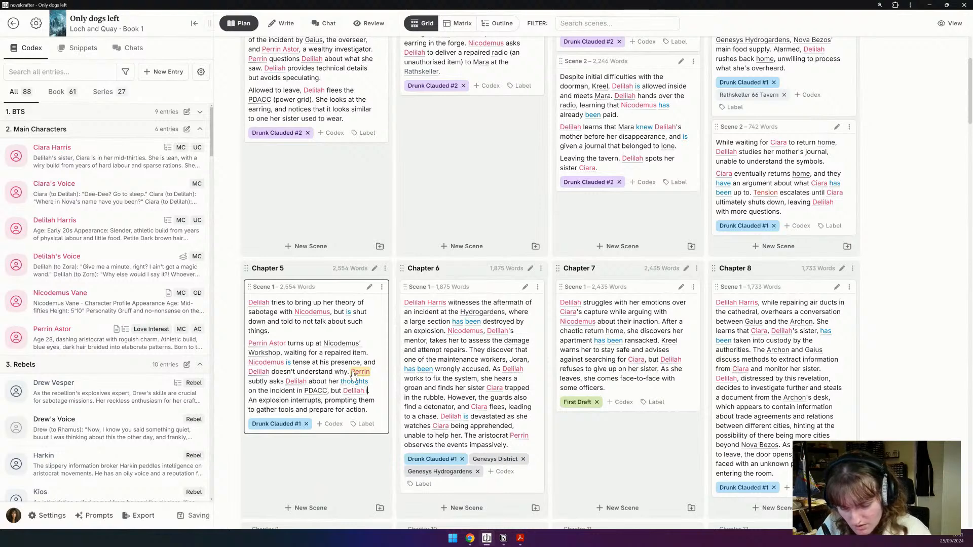
{"action": "type", "text": "wary at the i"}
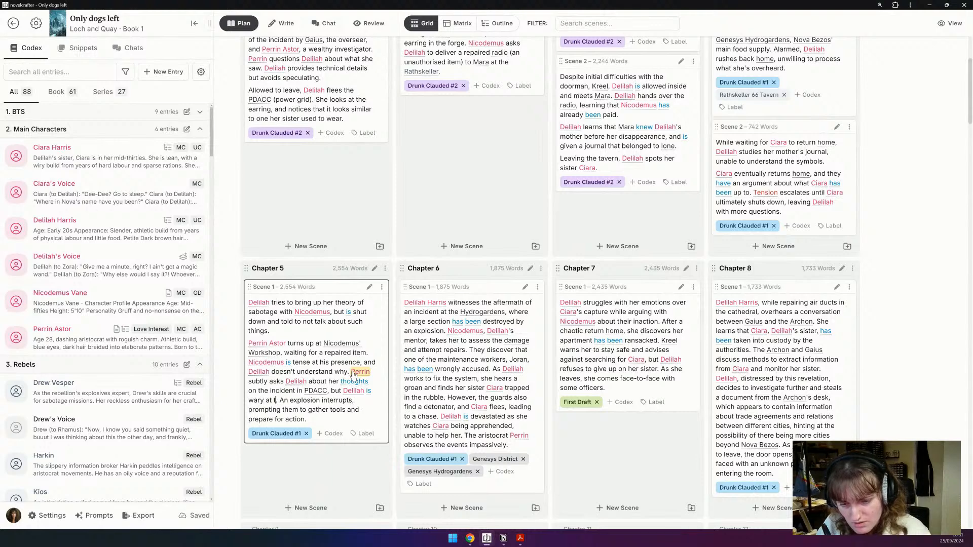
{"action": "type", "text": "nterest."}
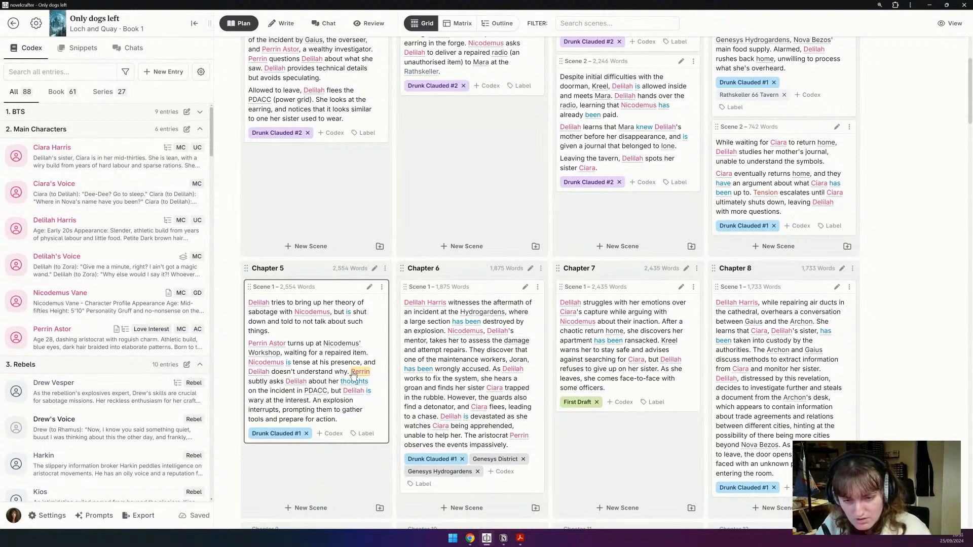
Step: Replace the closing explosion sentence of Chapter 5's summary with a new paragraph: "Astor has barely been gone a minute when there is an explosion."
{"action": "key", "text": "Return"}
{"action": "key", "text": "Delete"}
{"action": "key", "text": "Delete"}
{"action": "key", "text": "Delete"}
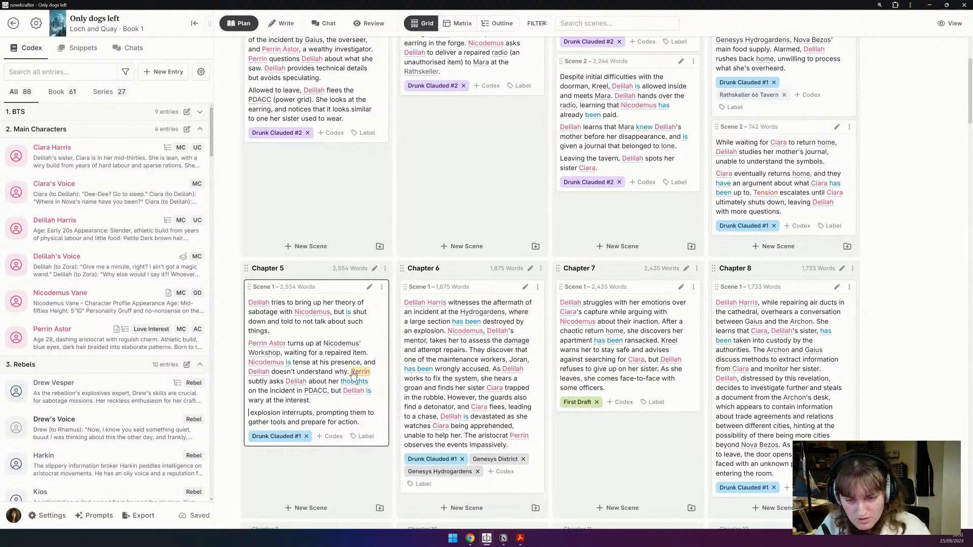
{"action": "triple_click", "coordinate": [330, 413]}
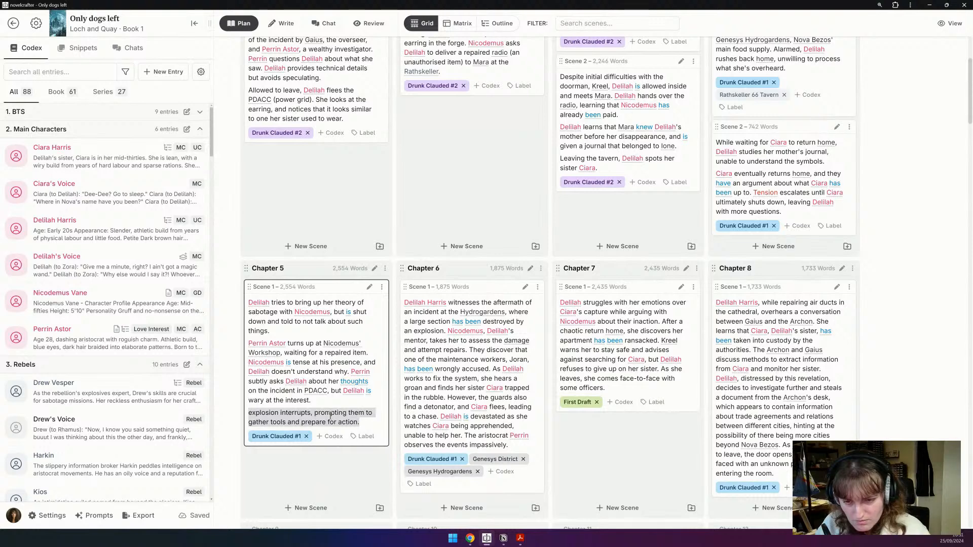
{"action": "type", "text": "Astor "}
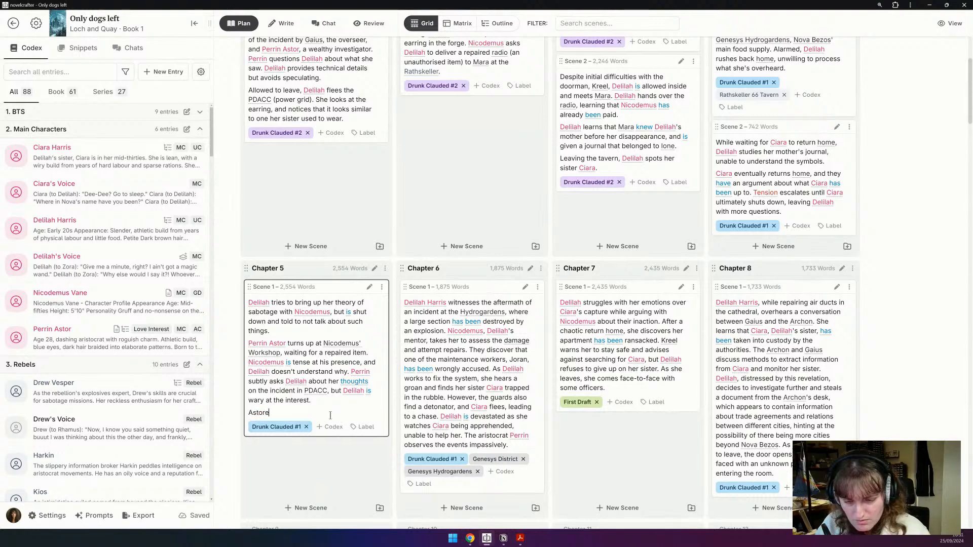
{"action": "type", "text": "has barely"}
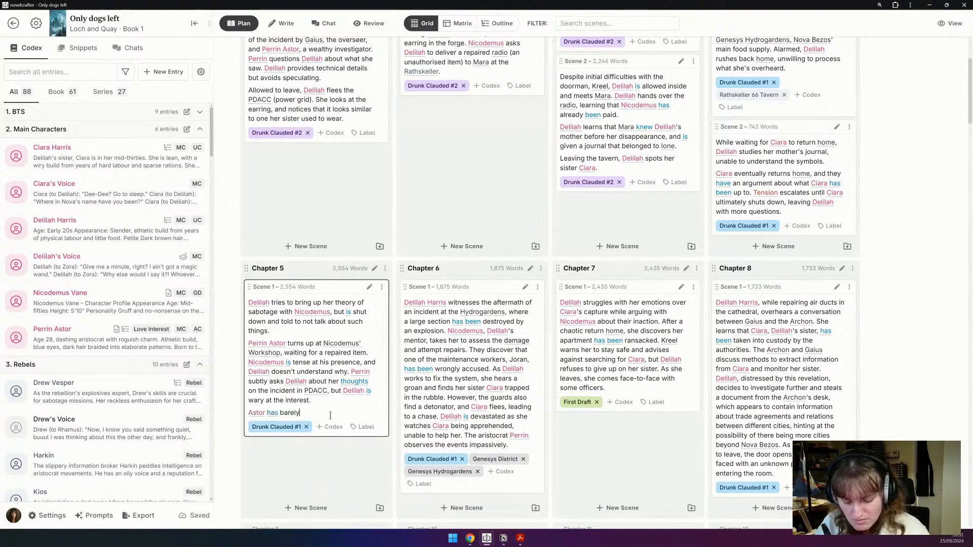
{"action": "type", "text": " been gone a "}
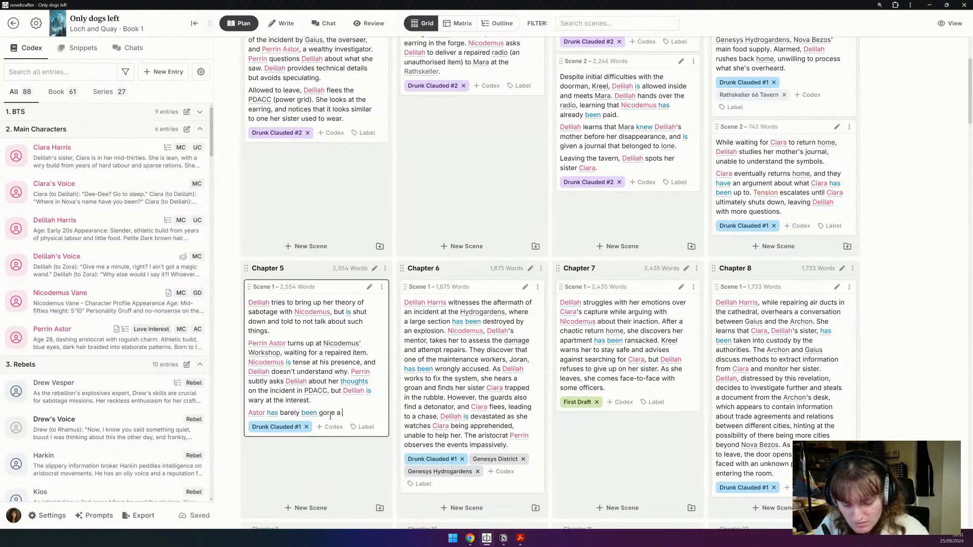
{"action": "type", "text": "minute when there"}
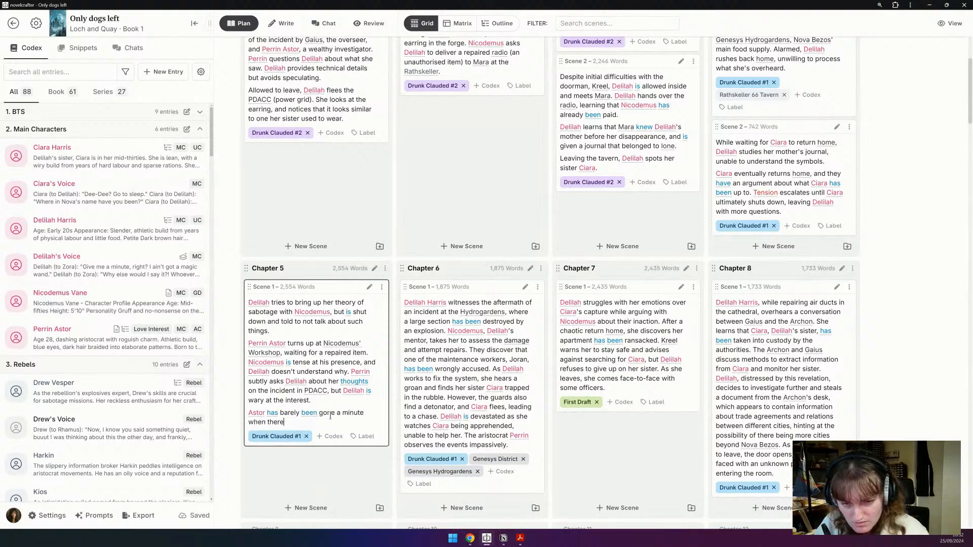
{"action": "type", "text": " is an explosion"}
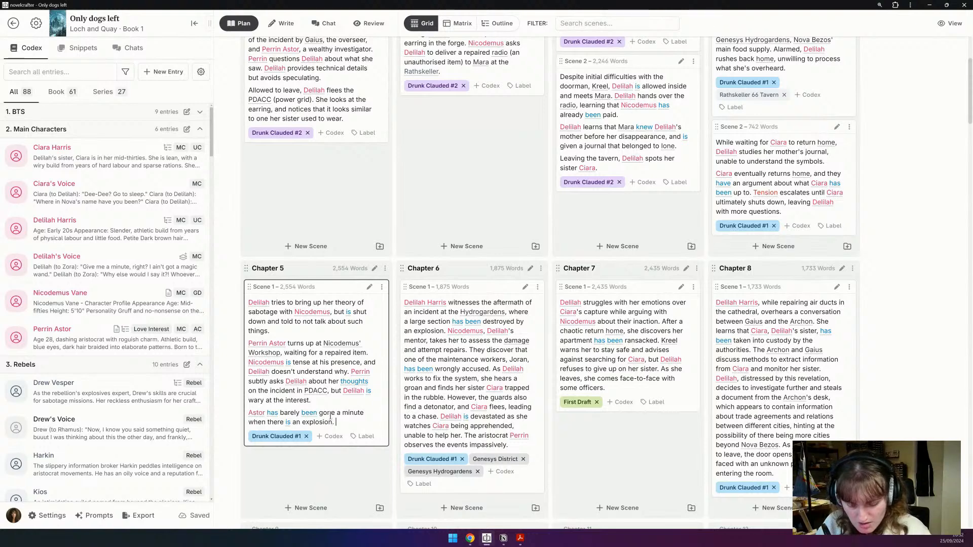
Step: Finish the last paragraph of Chapter 5's summary with "Delilah and Nicodemus gather their tools and rush to help."
{"action": "type", "text": ". Delilah and "}
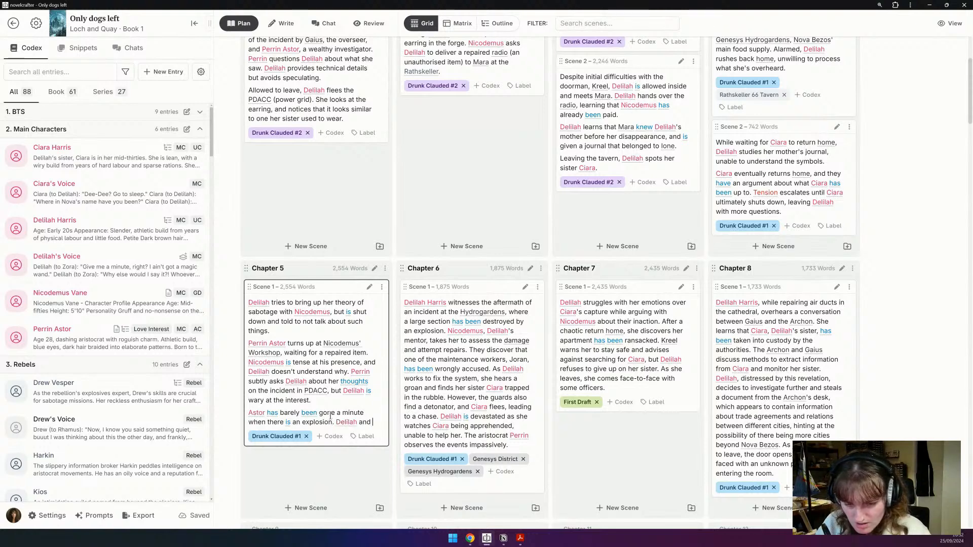
{"action": "type", "text": "Nicodemus "}
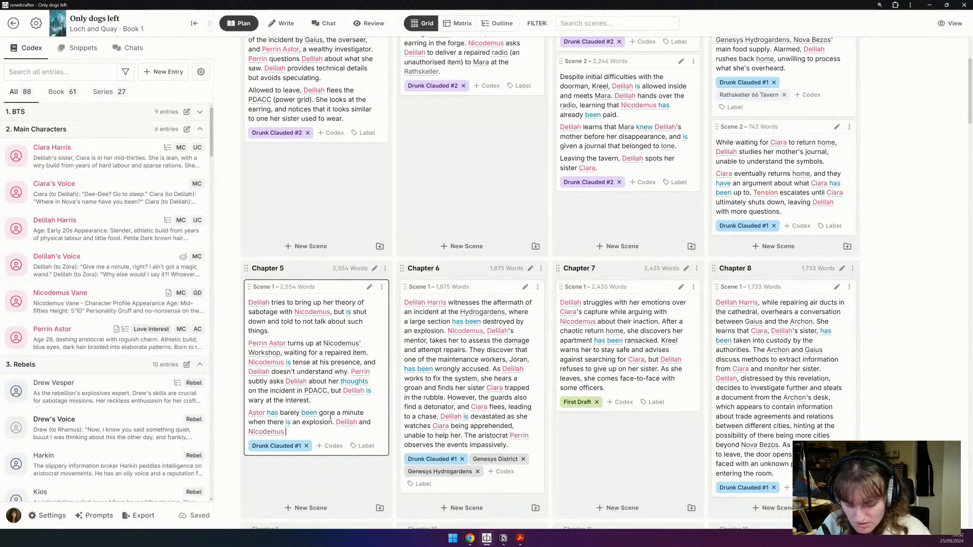
{"action": "type", "text": "gather their tools and rush to help."}
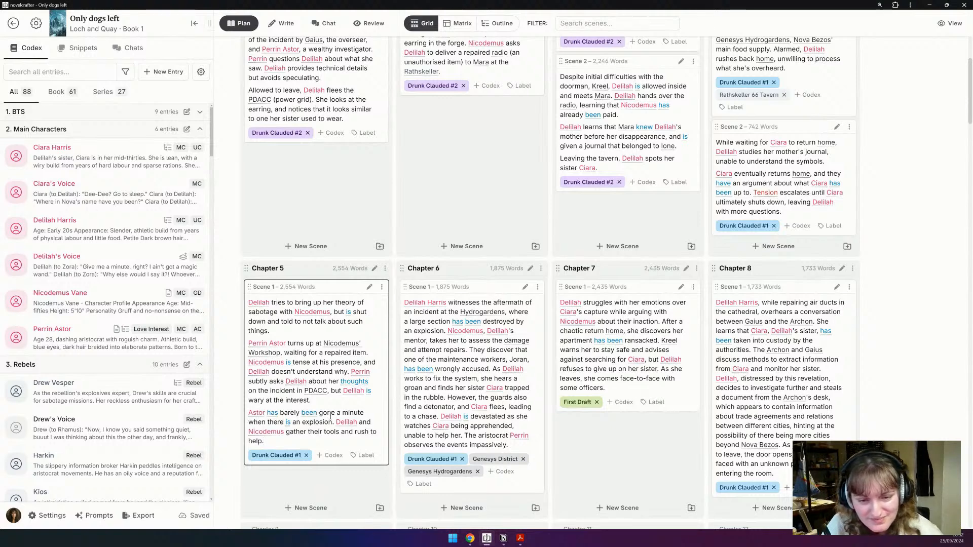
Step: Insert an opening paragraph above Chapter 6's summary: "Delilah and Nicodemus arrive at the Hydrogardens, to see a large part has been destroyed in an explosion."
{"action": "left_click", "coordinate": [403, 306]}
{"action": "key", "text": "Return"}
{"action": "key", "text": "Return"}
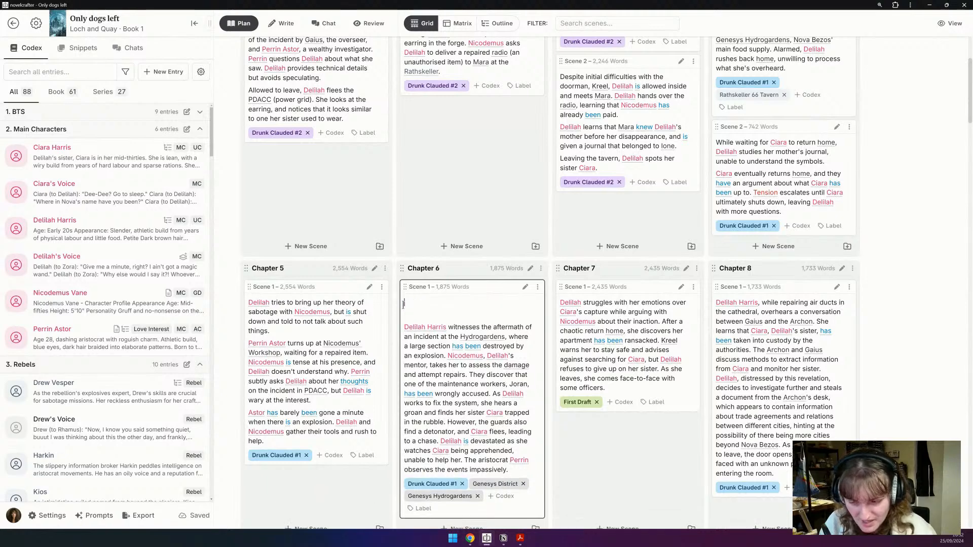
{"action": "type", "text": "De"}
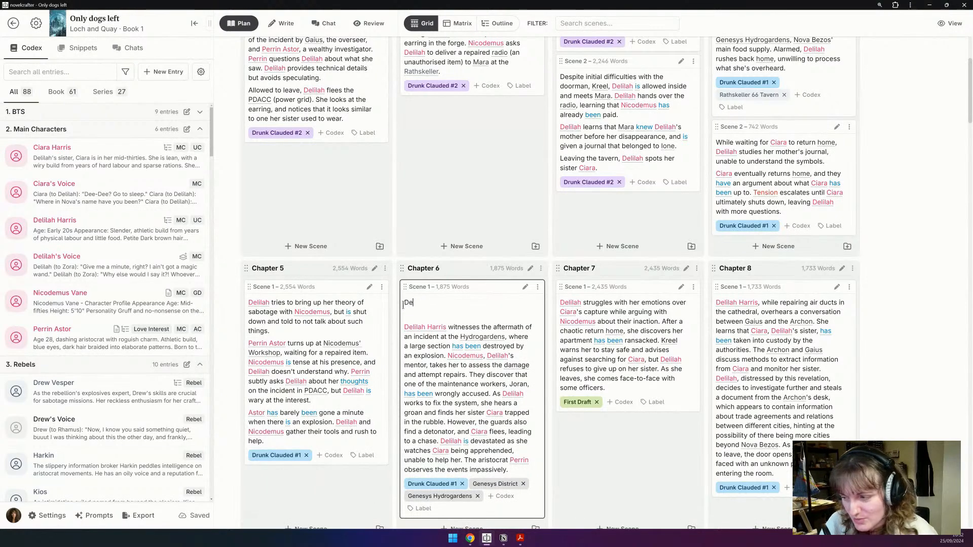
{"action": "type", "text": "lilah and "}
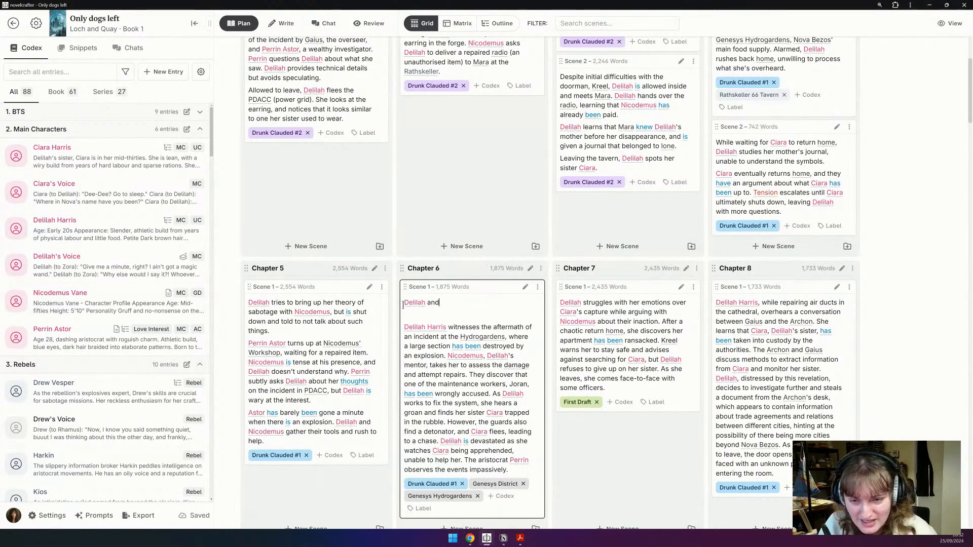
{"action": "type", "text": "Nicodemu"}
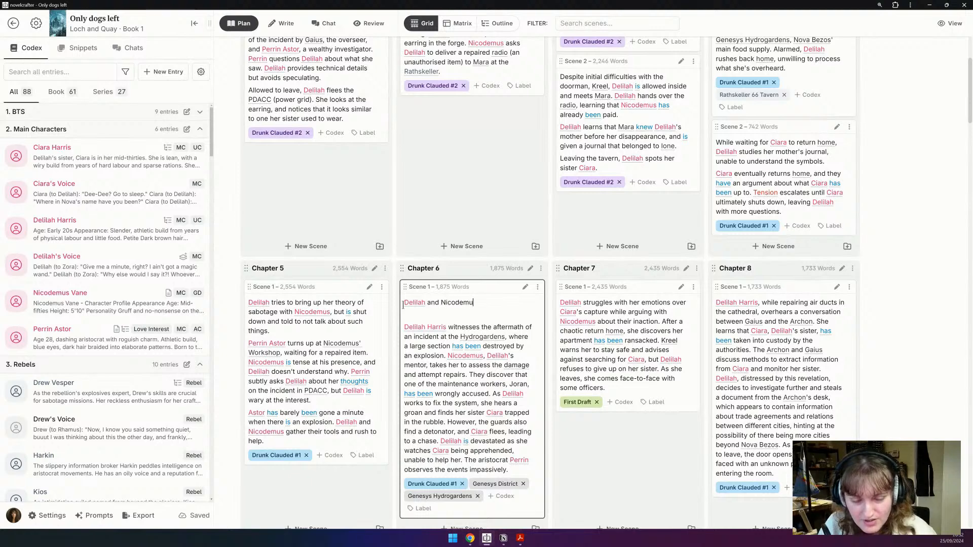
{"action": "type", "text": "s arrive at the Hydrog"}
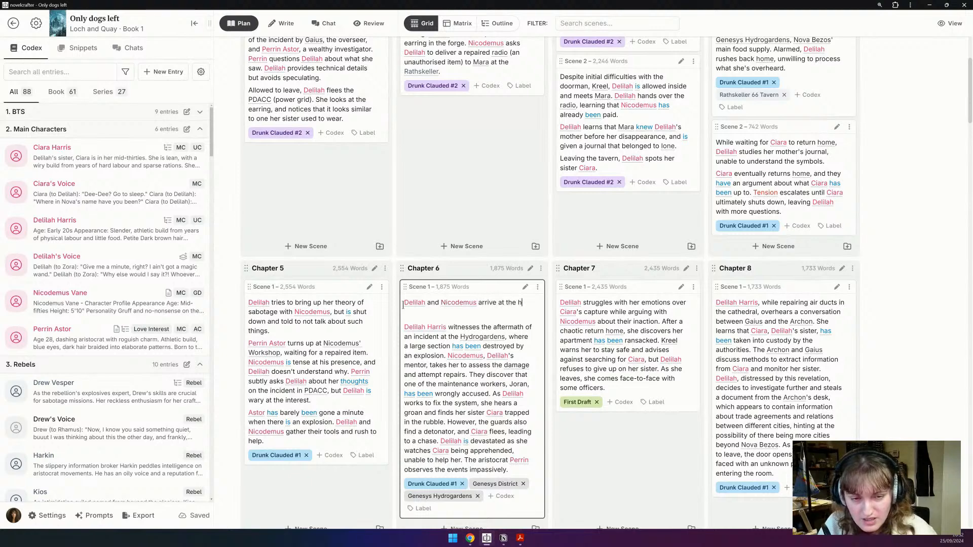
{"action": "type", "text": "a"}
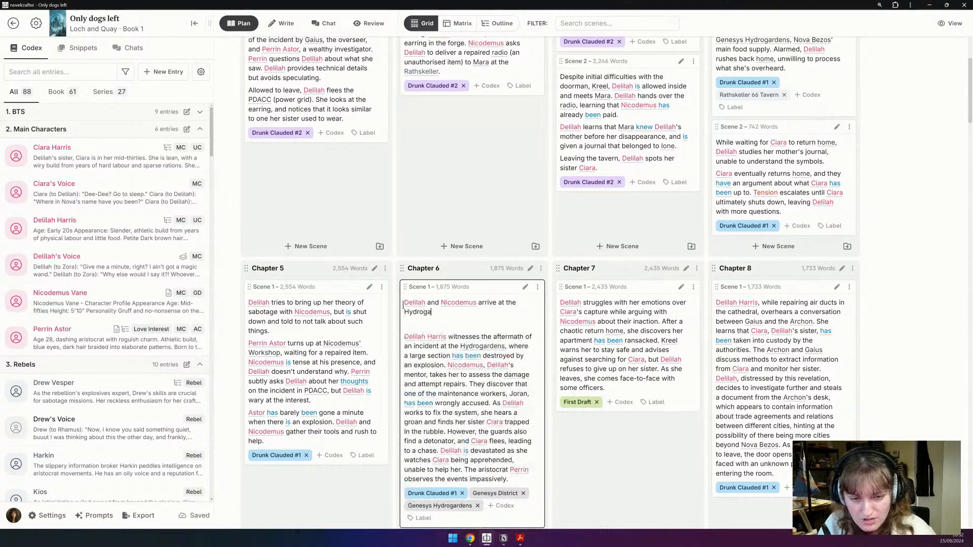
{"action": "type", "text": "rdens, to see a large"}
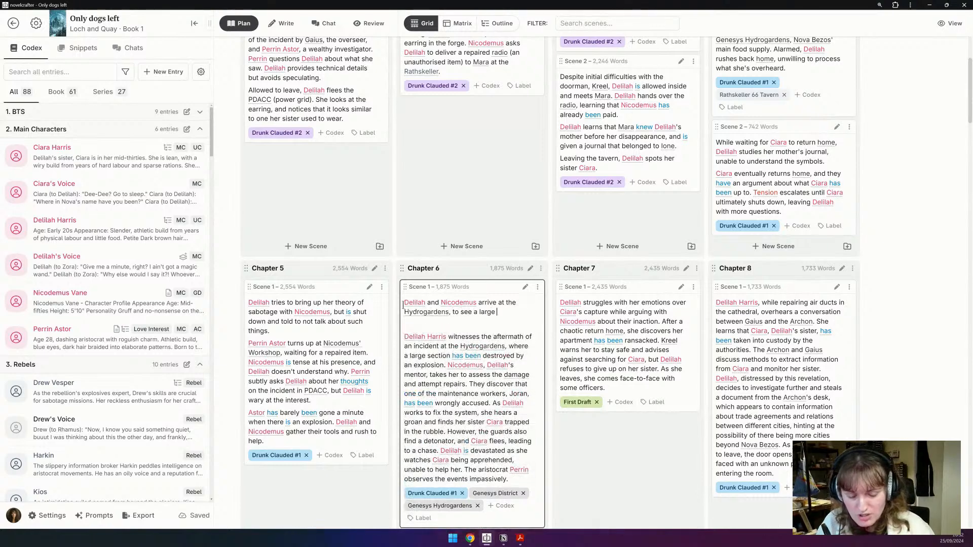
{"action": "type", "text": " part has b"}
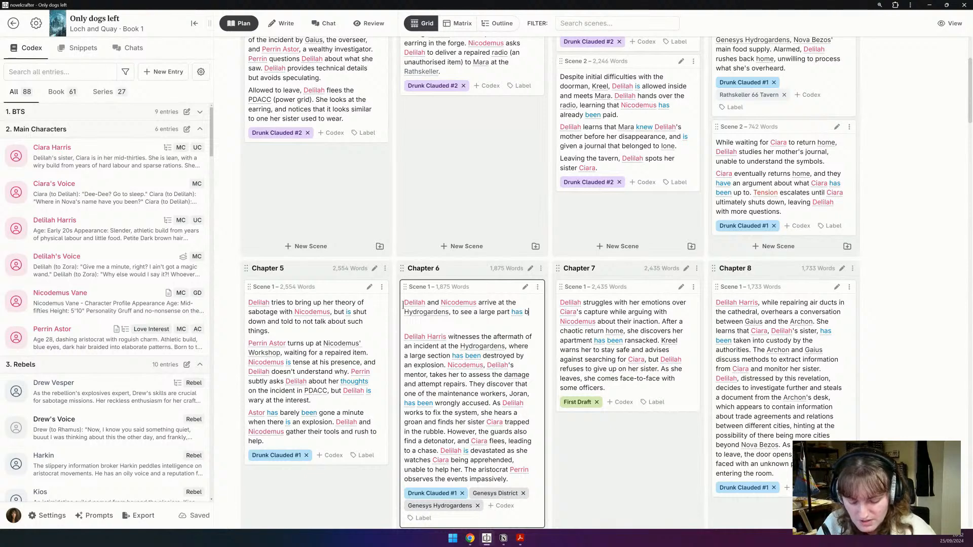
{"action": "type", "text": "een destroyed   Delilah Harris wit"}
{"action": "key", "text": "BackSpace"}
{"action": "key", "text": "BackSpace"}
{"action": "key", "text": "BackSpace"}
{"action": "key", "text": "BackSpace"}
{"action": "type", "text": "estroyed in "}
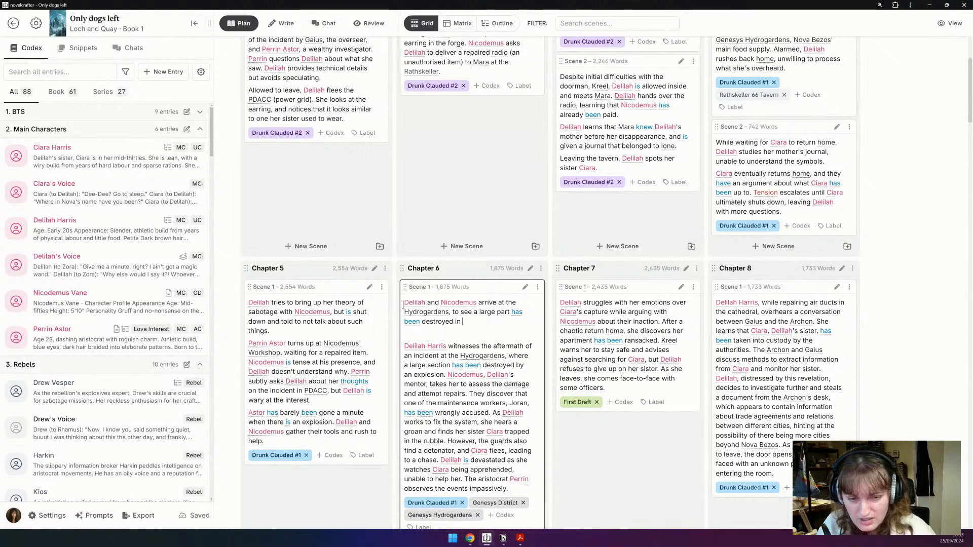
{"action": "type", "text": "tn explos"}
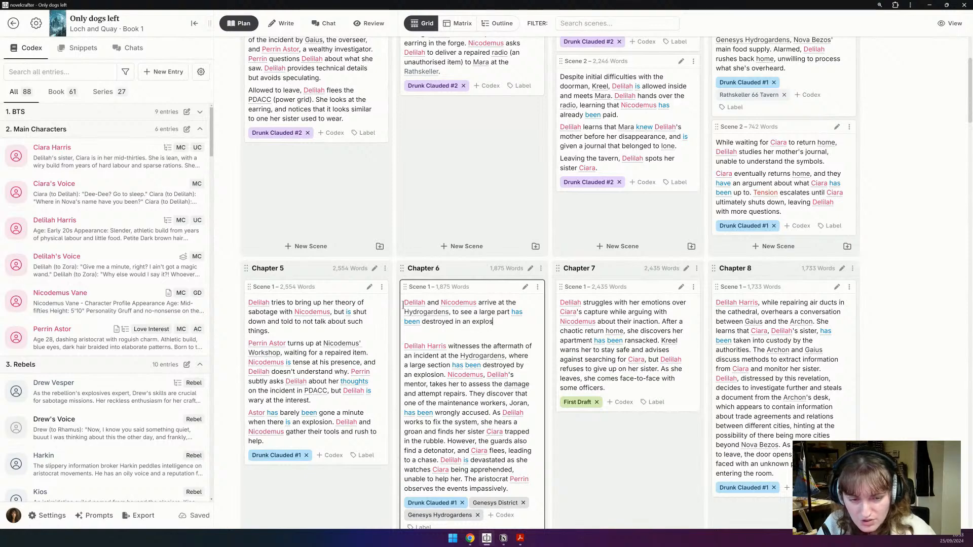
{"action": "type", "text": "ion. They a"}
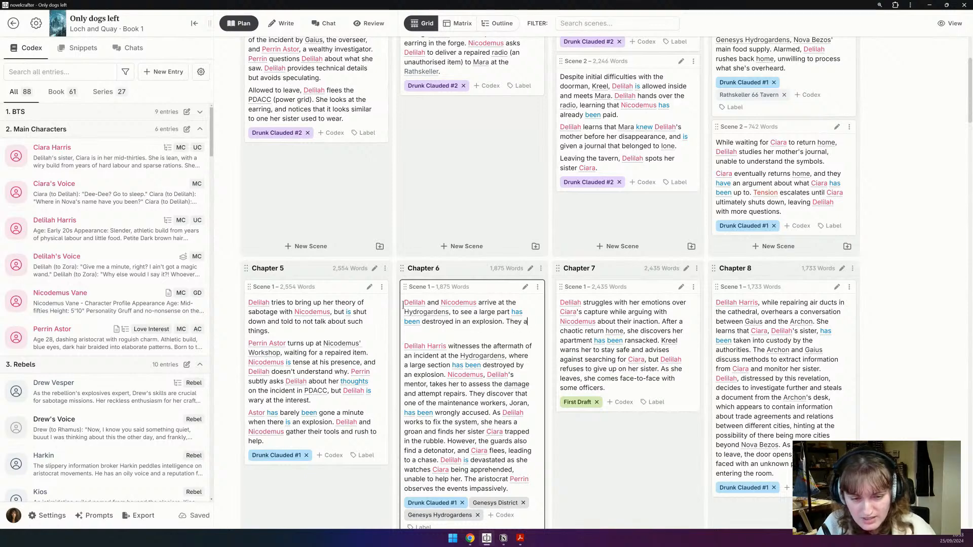
Step: Continue Chapter 6's opening paragraph with "They assess the damage, whilst officers gather up survivors and witnesses."
{"action": "type", "text": "ssess the damage, "}
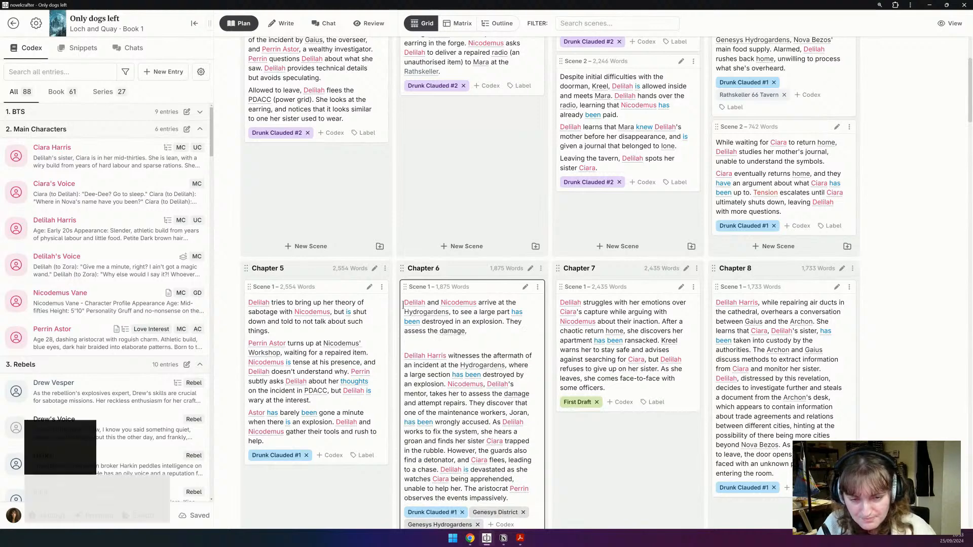
{"action": "type", "text": "whils"}
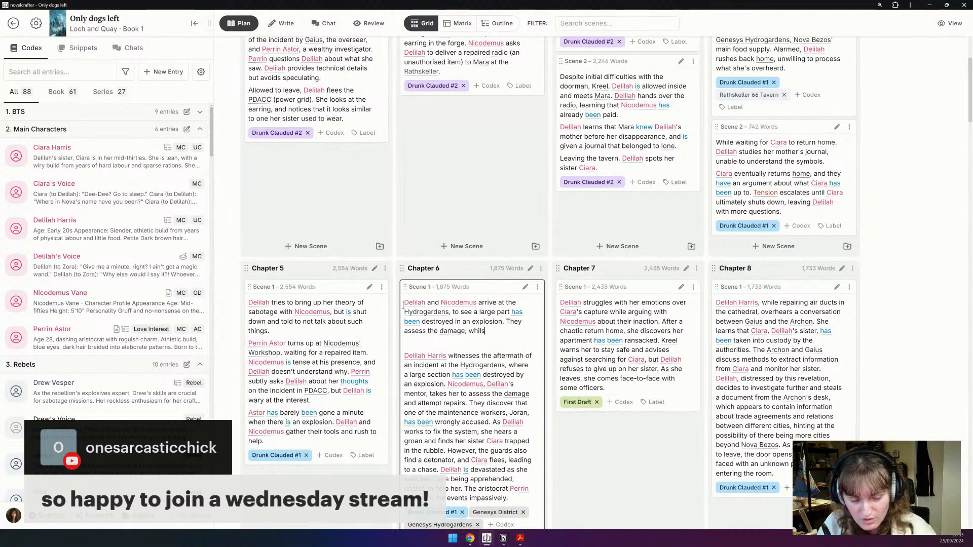
{"action": "type", "text": "t officers"}
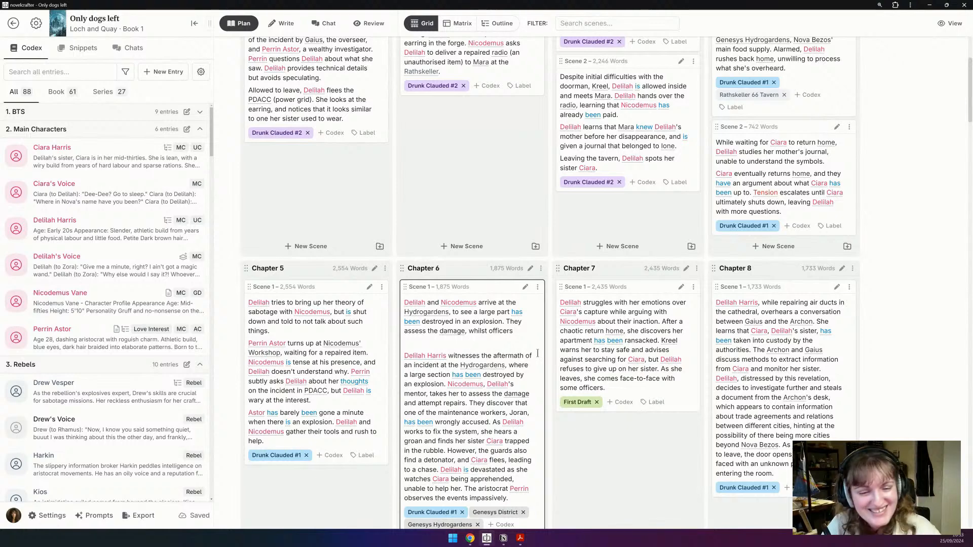
{"action": "scroll", "coordinate": [464, 303], "scroll_direction": "down", "scroll_amount": 2}
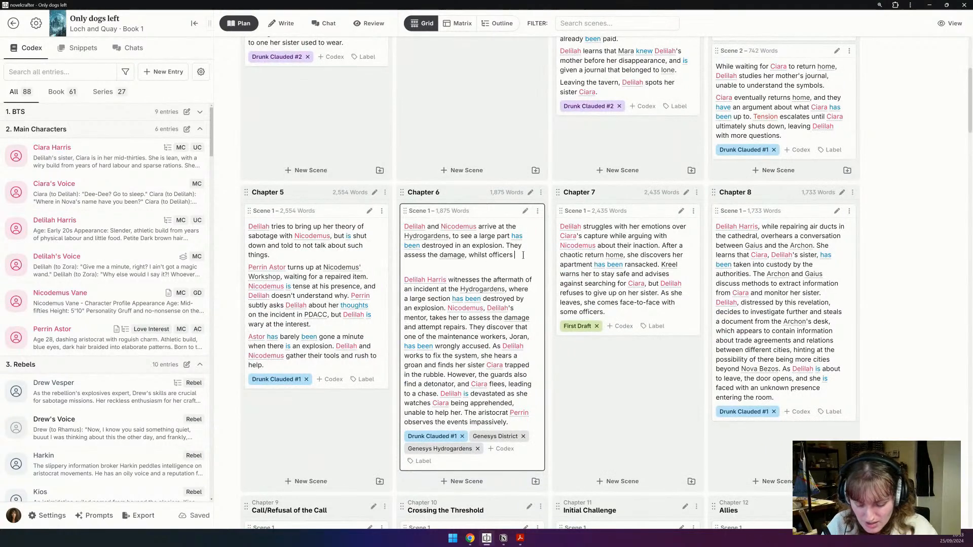
{"action": "type", "text": "gather up survivors and witnesses."}
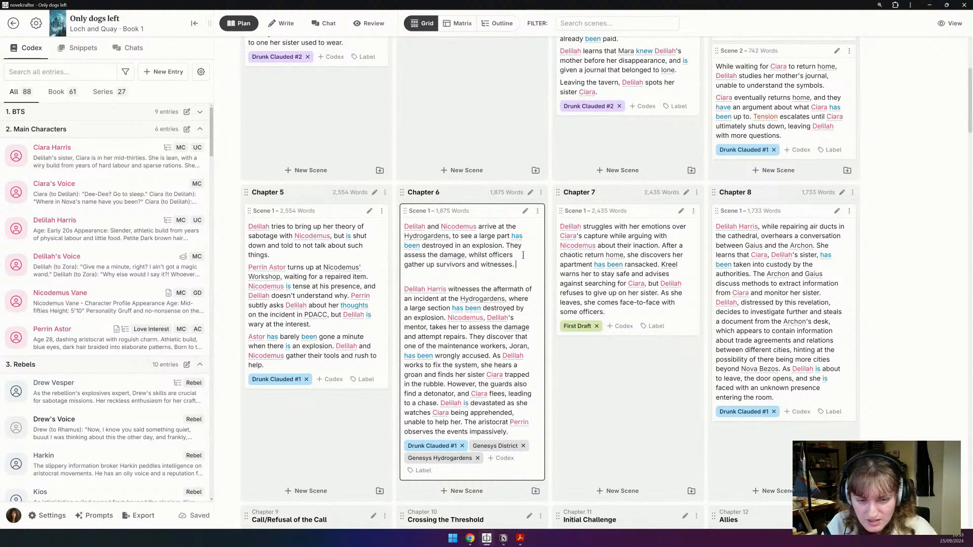
Step: Add the sentence "One man is arrested, protesting his innocents." to the end of Chapter 6's opening paragraph
{"action": "type", "text": " One man"}
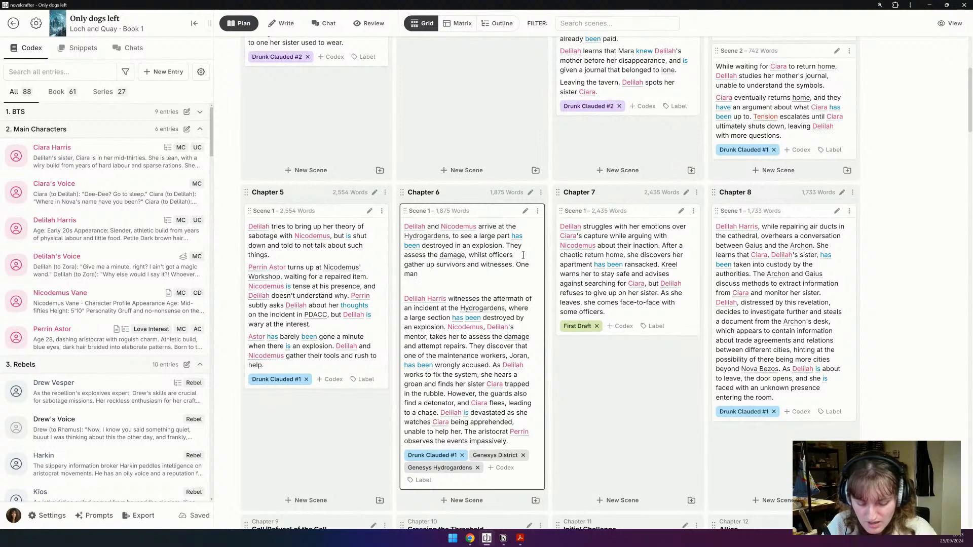
{"action": "type", "text": " is arr"}
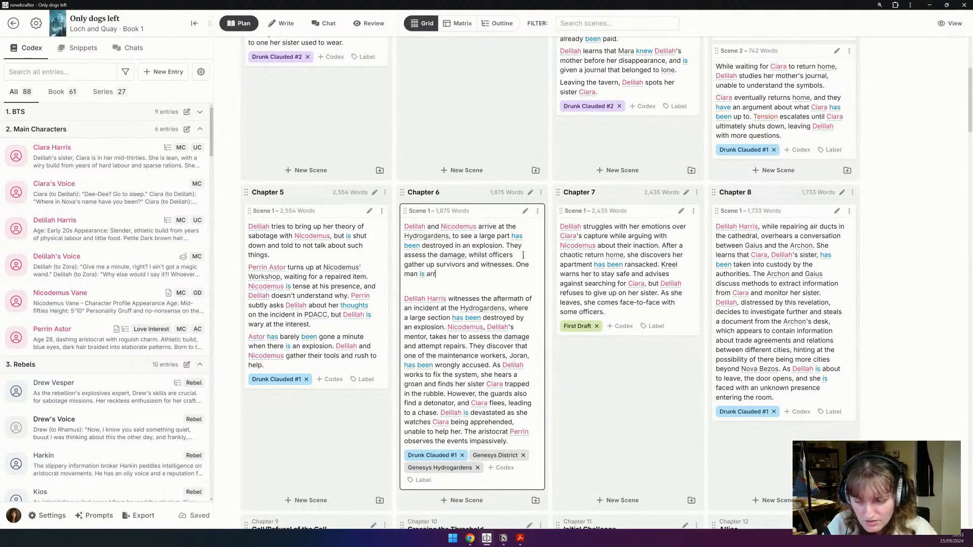
{"action": "type", "text": "ested, protest"}
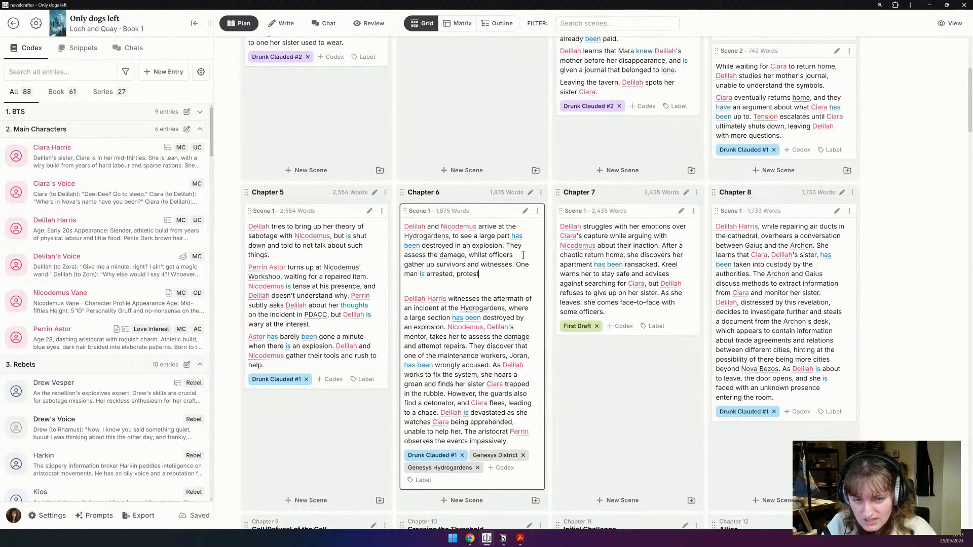
{"action": "type", "text": "ing his innocents."}
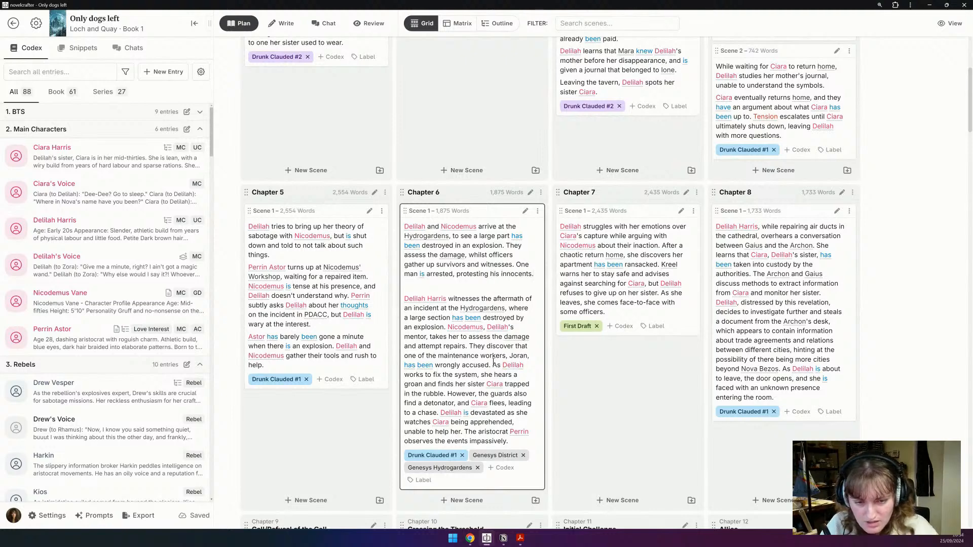
Step: Delete Chapter 6's old summary text before "As Delilah works to fix the system" and correct "innocents" to "innocence"
{"action": "left_click_drag", "start_coordinate": [492, 365], "coordinate": [342, 306]}
{"action": "key", "text": "BackSpace"}
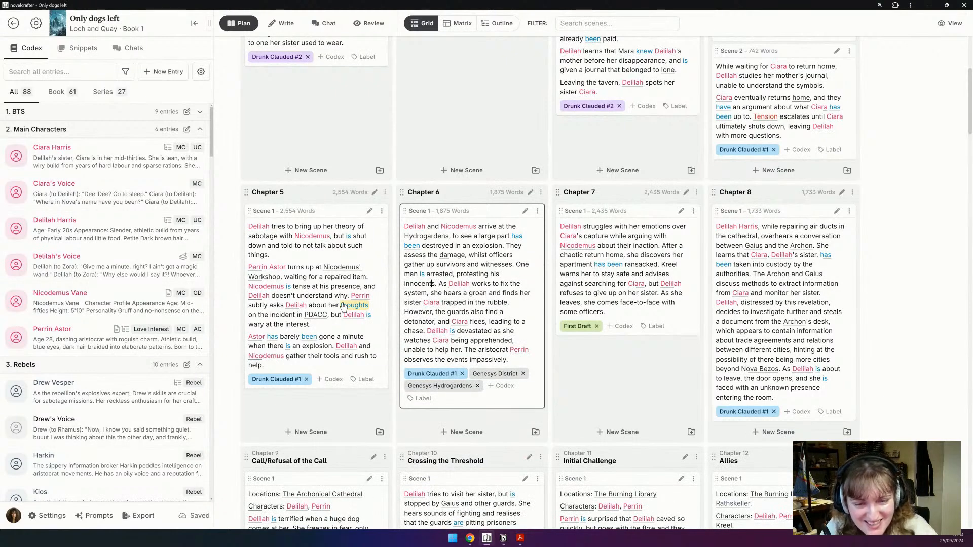
{"action": "key", "text": "Left"}
{"action": "key", "text": "Left"}
{"action": "key", "text": "BackSpace"}
{"action": "key", "text": "BackSpace"}
{"action": "type", "text": "ce"}
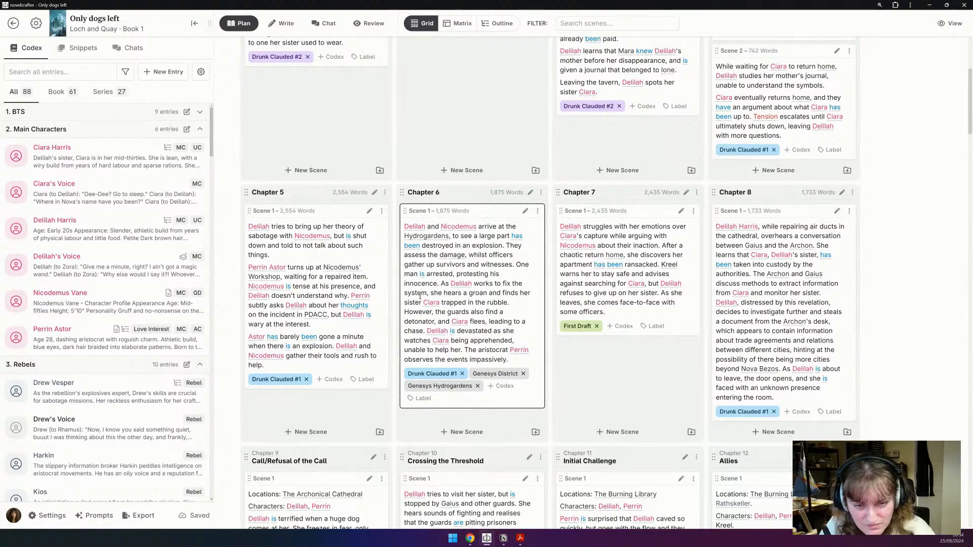
Step: Split Chapter 6's summary into a new paragraph after "finds her sister Ciara trapped in the rubble."
{"action": "left_click", "coordinate": [524, 303]}
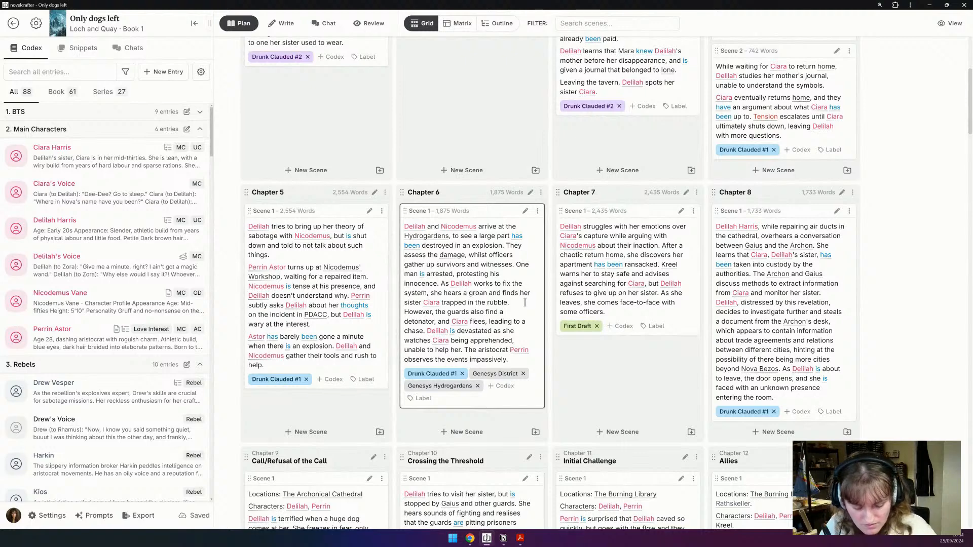
{"action": "key", "text": "Return"}
{"action": "type", "text": "They rescue"}
{"action": "key", "text": "BackSpace"}
{"action": "key", "text": "BackSpace"}
{"action": "key", "text": "BackSpace"}
{"action": "key", "text": "BackSpace"}
{"action": "key", "text": "BackSpace"}
{"action": "key", "text": "BackSpace"}
{"action": "key", "text": "BackSpace"}
{"action": "key", "text": "BackSpace"}
{"action": "key", "text": "BackSpace"}
{"action": "key", "text": "BackSpace"}
{"action": "key", "text": "BackSpace"}
{"action": "key", "text": "BackSpace"}
Step: Replace "However," at the start of Chapter 6's second paragraph with "In the process of rescuing her,"
{"action": "type", "text": "In "}
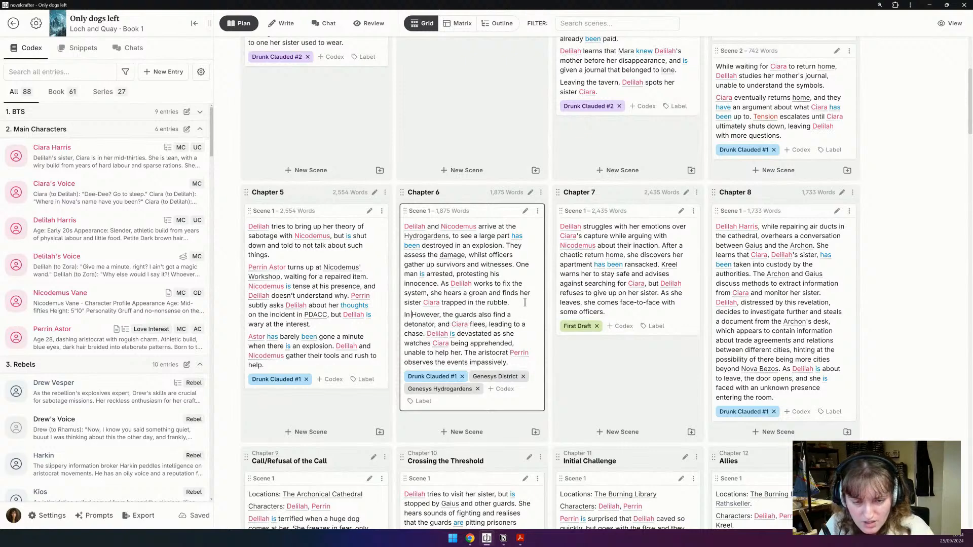
{"action": "type", "text": "the process o"}
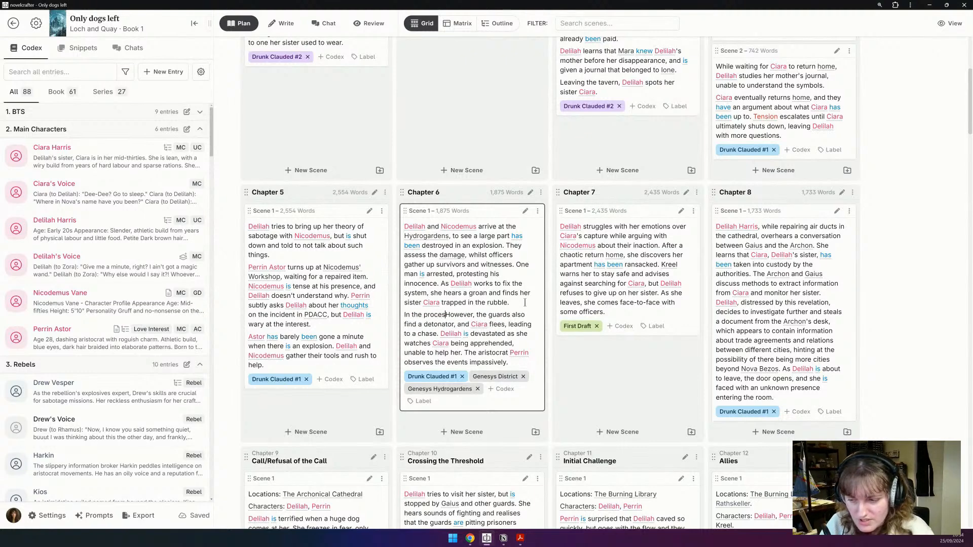
{"action": "type", "text": "f rescu"}
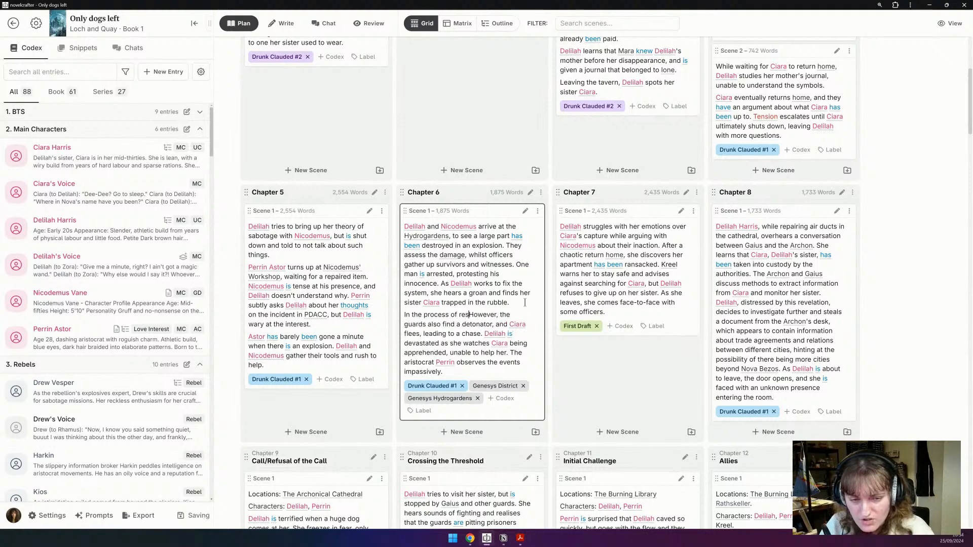
{"action": "type", "text": "ing her,"}
{"action": "key", "text": "Delete"}
{"action": "key", "text": "Delete"}
{"action": "key", "text": "Delete"}
{"action": "key", "text": "Delete"}
{"action": "key", "text": "Delete"}
{"action": "key", "text": "Delete"}
{"action": "key", "text": "Delete"}
{"action": "key", "text": "Delete"}
{"action": "key", "text": "Delete"}
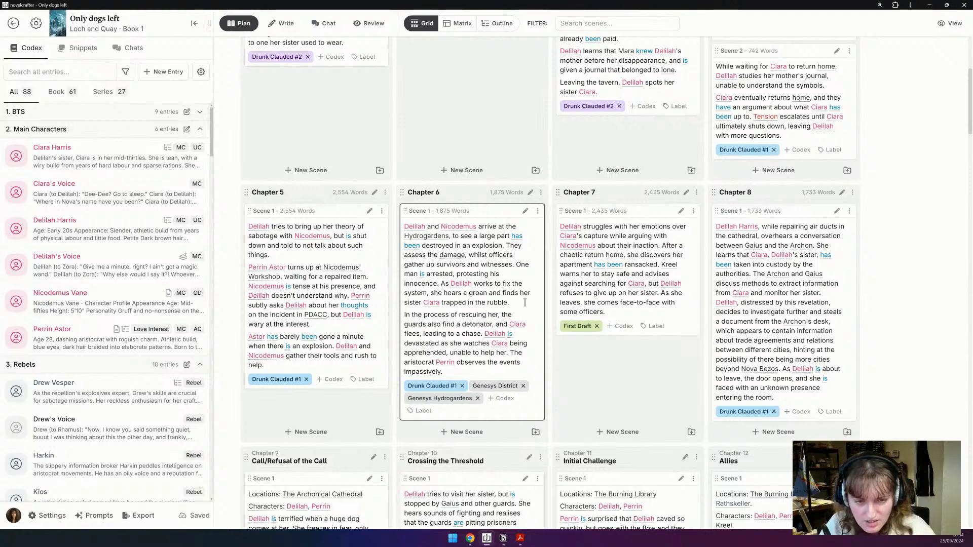
Step: Remove "also" before "find a detonator" in Chapter 6's summary and replace ", and" after "detonator" with a full stop
{"action": "double_click", "coordinate": [432, 324]}
{"action": "key", "text": "BackSpace"}
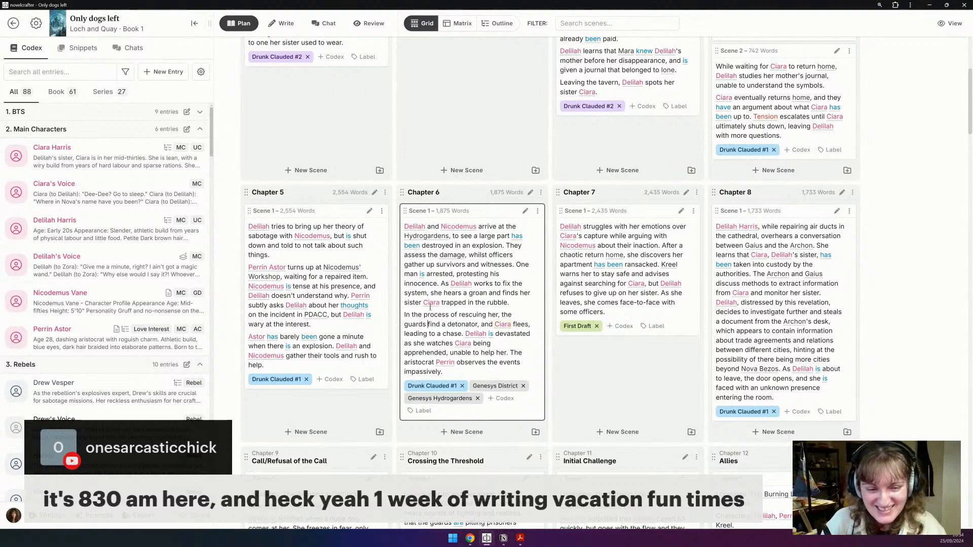
{"action": "double_click", "coordinate": [485, 323]}
{"action": "key", "text": "BackSpace"}
{"action": "key", "text": "BackSpace"}
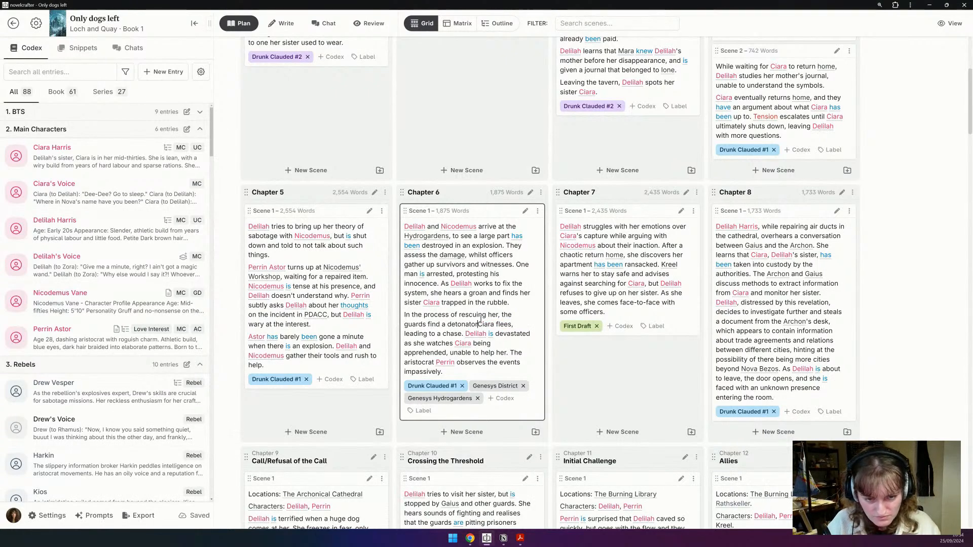
{"action": "type", "text": "."}
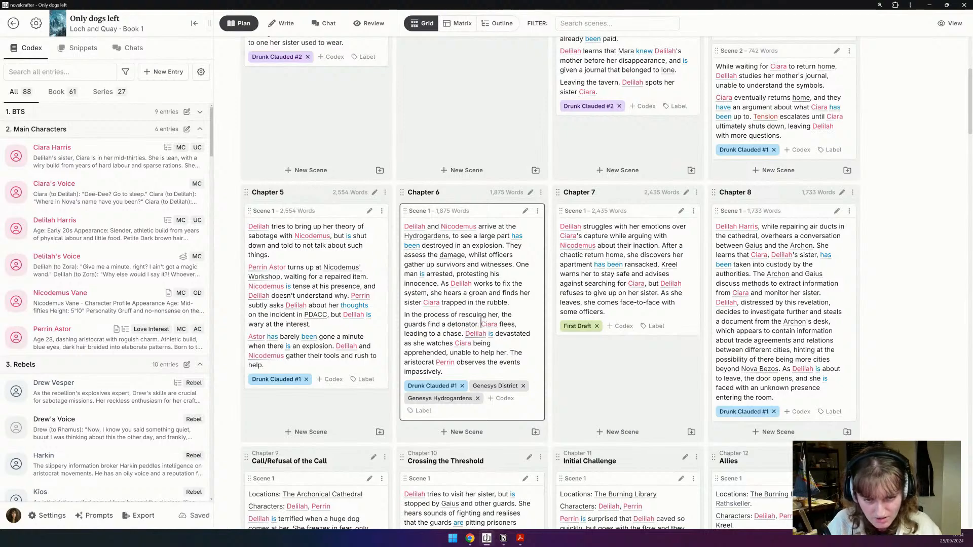
Step: Add ", and is eventually caught" after "leading to a chase" in Chapter 6's summary and delete the closing sentence about Perrin
{"action": "scroll", "coordinate": [477, 305], "scroll_direction": "up", "scroll_amount": 1}
{"action": "scroll", "coordinate": [474, 284], "scroll_direction": "down", "scroll_amount": 3}
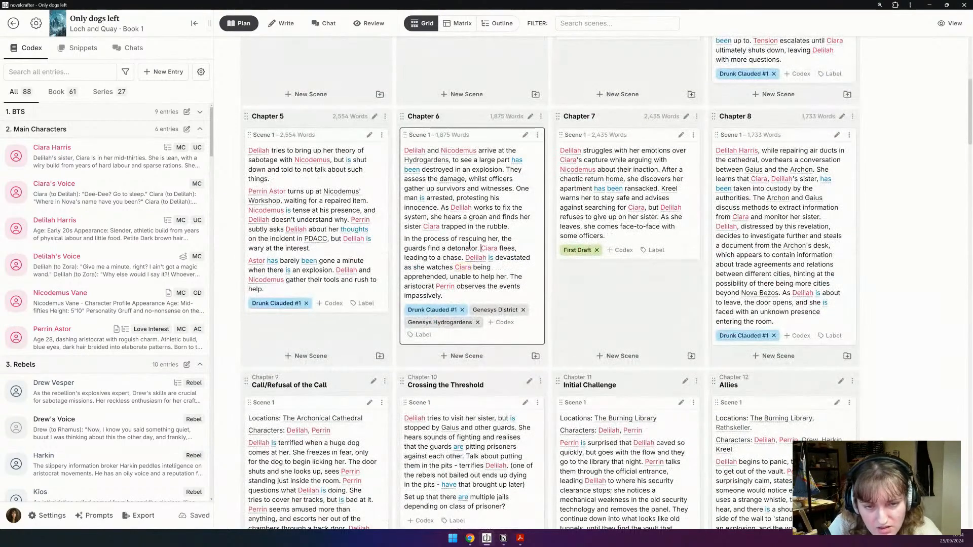
{"action": "type", "text": ", and is eventually caught"}
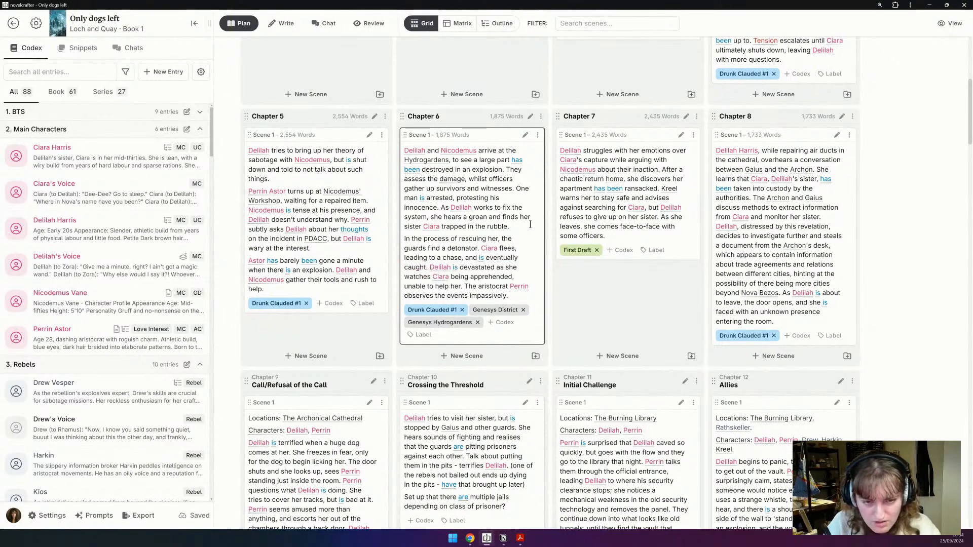
{"action": "left_click_drag", "start_coordinate": [508, 296], "coordinate": [463, 285]}
{"action": "key", "text": "BackSpace"}
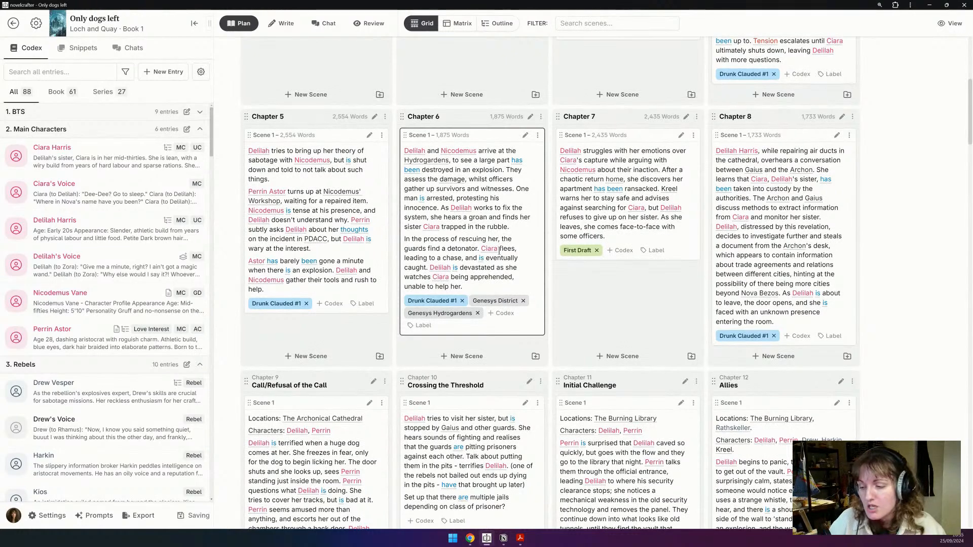
{"action": "scroll", "coordinate": [499, 249], "scroll_direction": "up", "scroll_amount": 2}
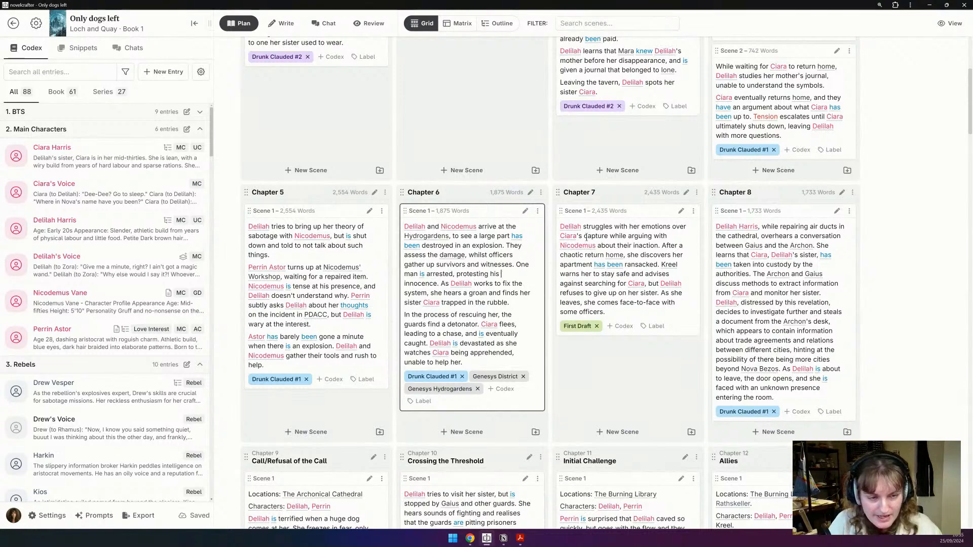
Step: Split Chapter 7's Scene 1 summary before "After a chaotic return home", leaving blank space between the two parts
{"action": "left_click", "coordinate": [626, 227]}
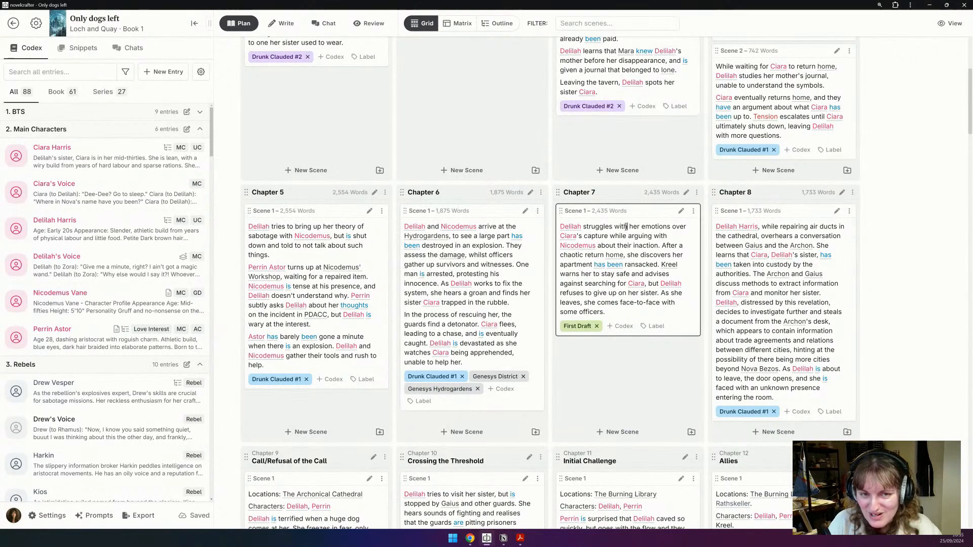
{"action": "scroll", "coordinate": [626, 227], "scroll_direction": "up", "scroll_amount": 5}
{"action": "scroll", "coordinate": [626, 227], "scroll_direction": "down", "scroll_amount": 6}
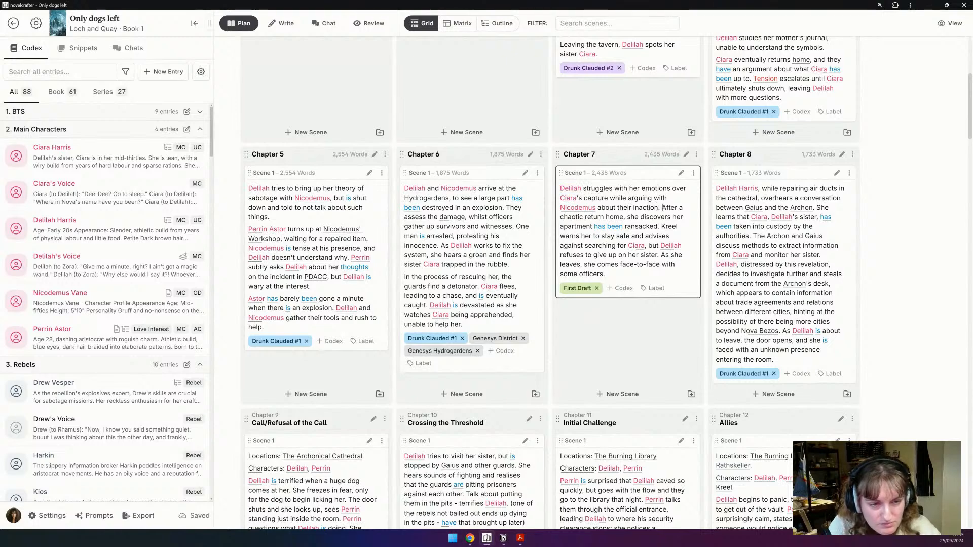
{"action": "key", "text": "Return"}
{"action": "key", "text": "Return"}
{"action": "key", "text": "Return"}
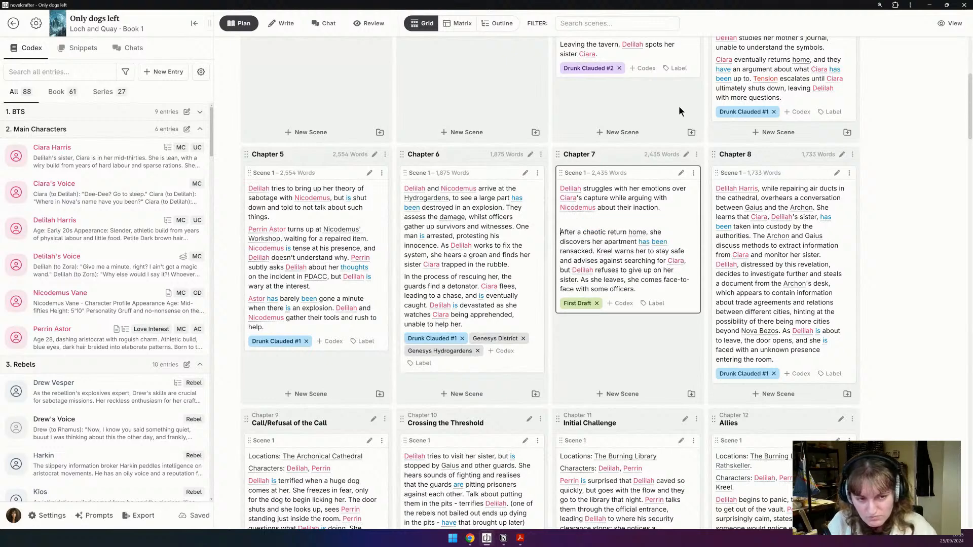
Step: End Chapter 7's first paragraph with "She sneaks out, unwilling to discuss things further with him."
{"action": "type", "text": "She storms"}
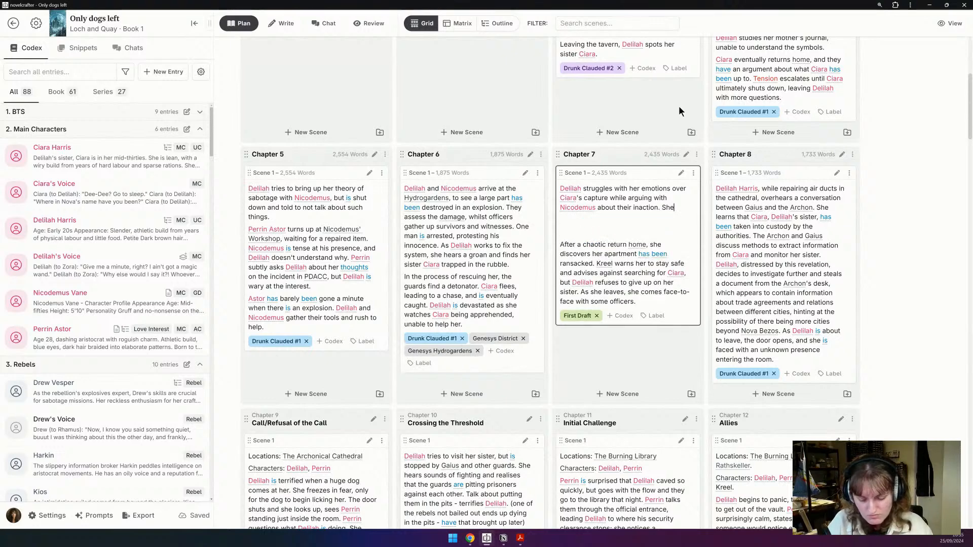
{"action": "key", "text": "BackSpace"}
{"action": "key", "text": "BackSpace"}
{"action": "key", "text": "BackSpace"}
{"action": "key", "text": "BackSpace"}
{"action": "key", "text": "BackSpace"}
{"action": "key", "text": "BackSpace"}
{"action": "key", "text": "BackSpace"}
{"action": "type", "text": "sneaks out"}
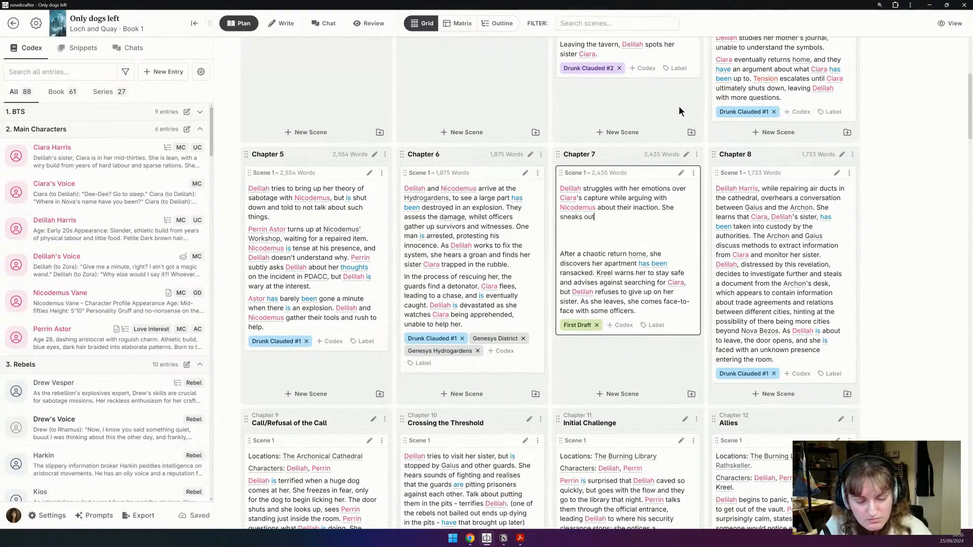
{"action": "type", "text": ", unwilling"}
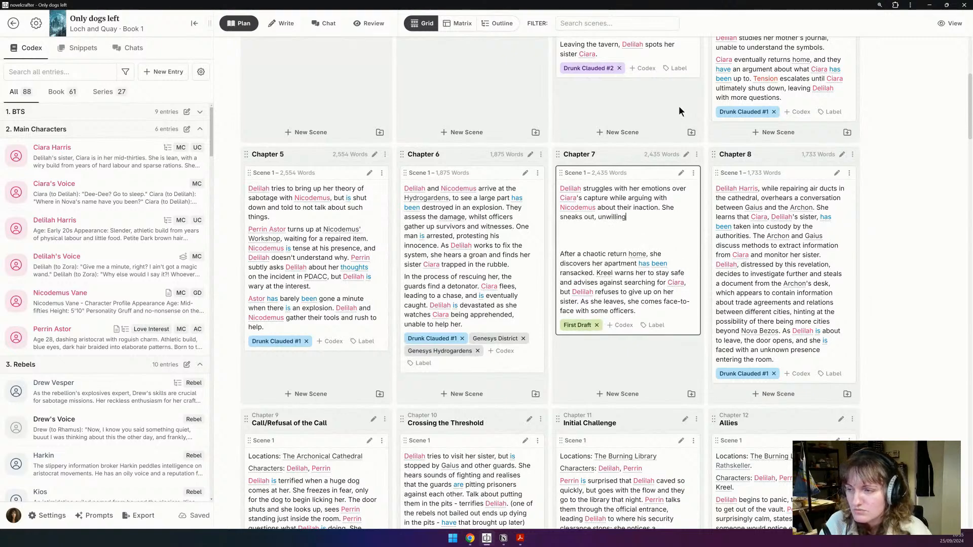
{"action": "type", "text": " to discuss thin"}
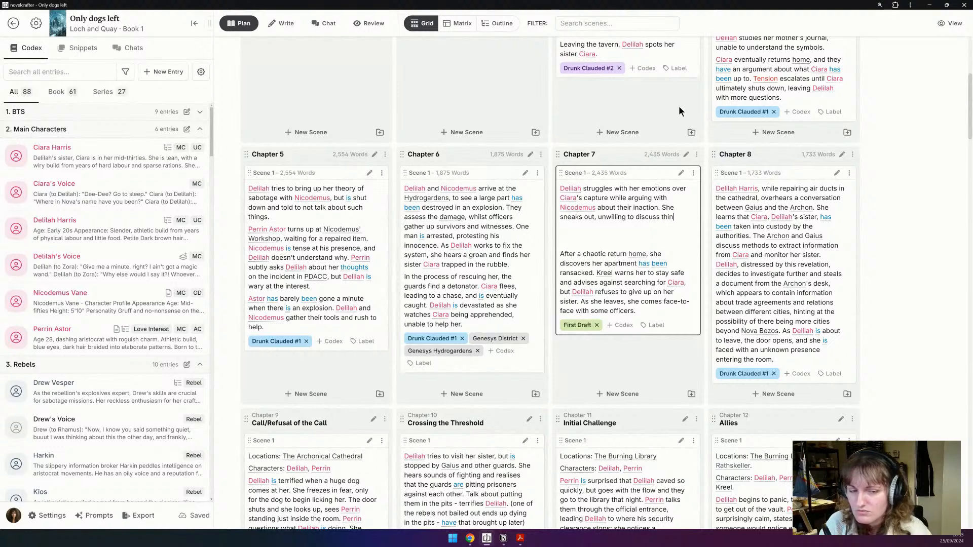
{"action": "type", "text": "gs further with him."}
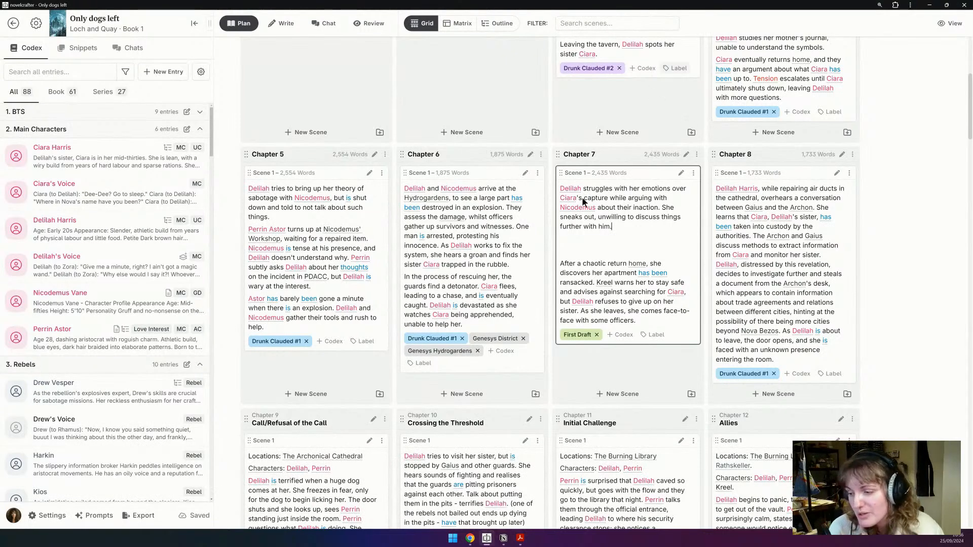
Step: Switch to the 'Only Dogs Left' Write with me page in Notion and examine the 18-Sep-2024 notes
{"action": "left_click", "coordinate": [504, 539]}
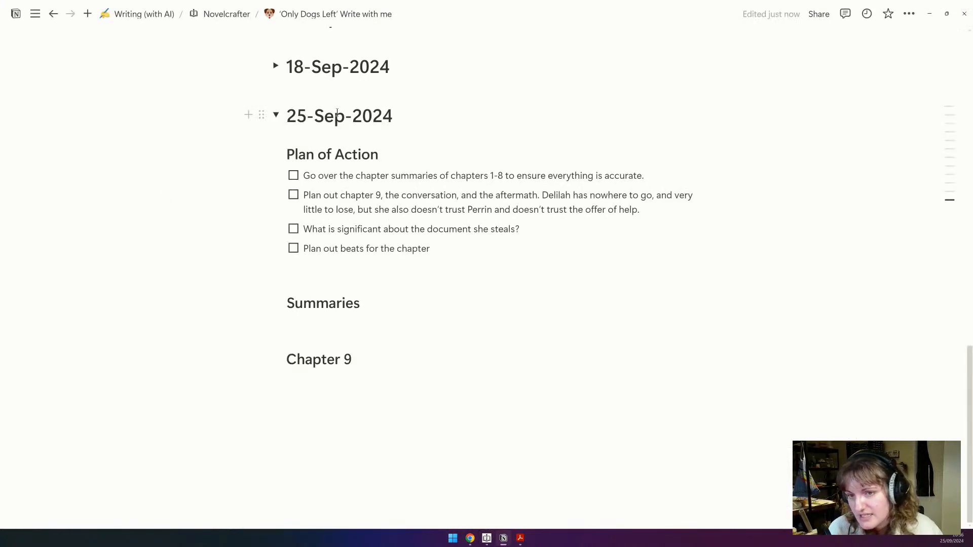
{"action": "scroll", "coordinate": [328, 202], "scroll_direction": "up", "scroll_amount": 7}
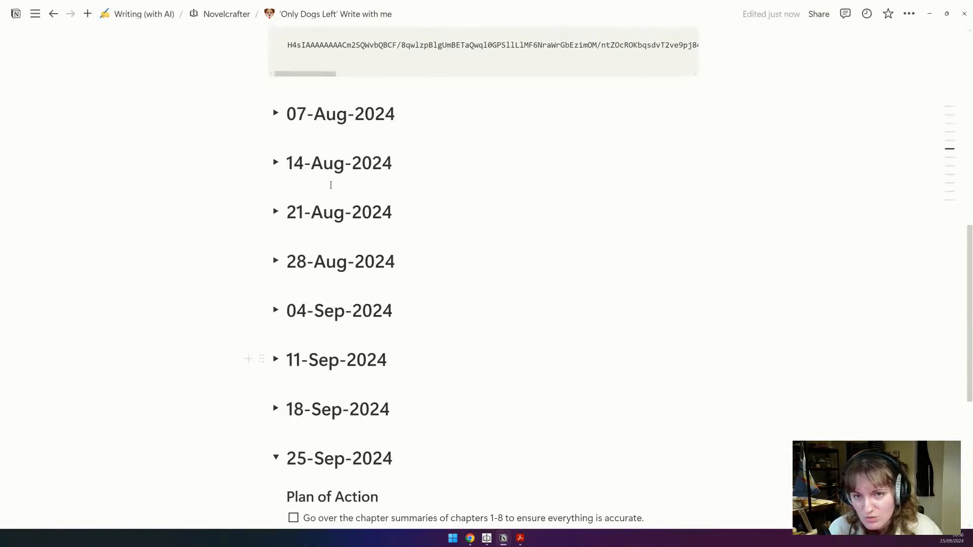
{"action": "scroll", "coordinate": [329, 193], "scroll_direction": "up", "scroll_amount": 3}
{"action": "scroll", "coordinate": [277, 373], "scroll_direction": "down", "scroll_amount": 4}
{"action": "scroll", "coordinate": [277, 355], "scroll_direction": "down", "scroll_amount": 2}
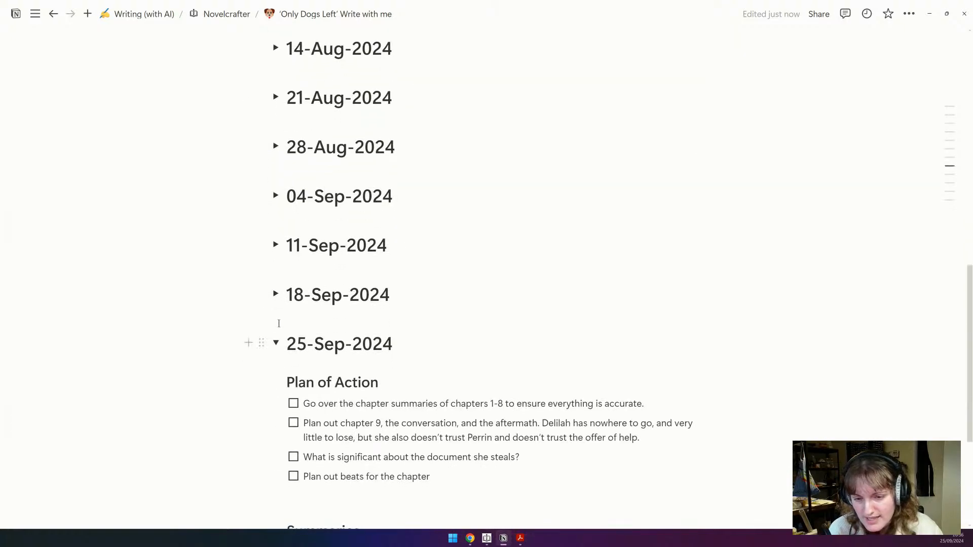
{"action": "left_click", "coordinate": [275, 293]}
{"action": "scroll", "coordinate": [273, 291], "scroll_direction": "down", "scroll_amount": 2}
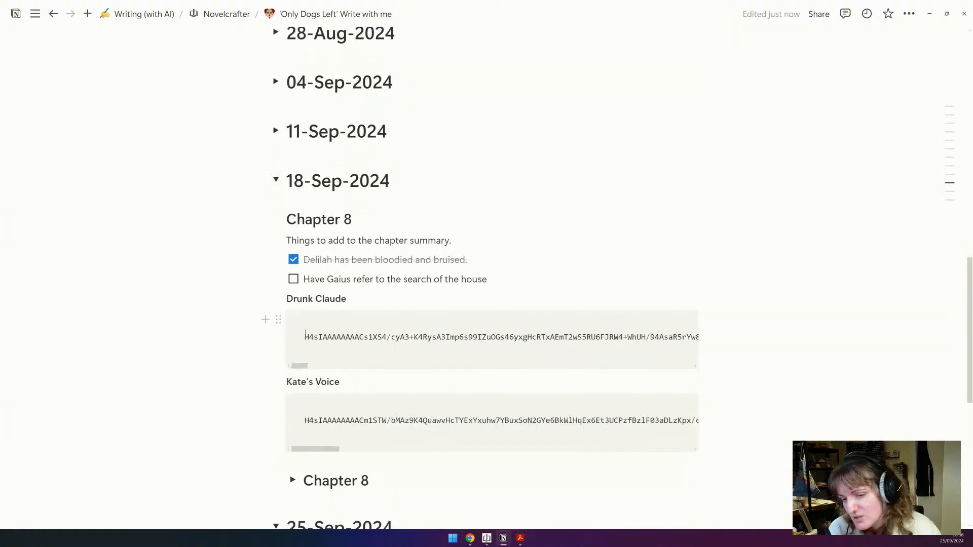
{"action": "mouse_move", "coordinate": [608, 328]}
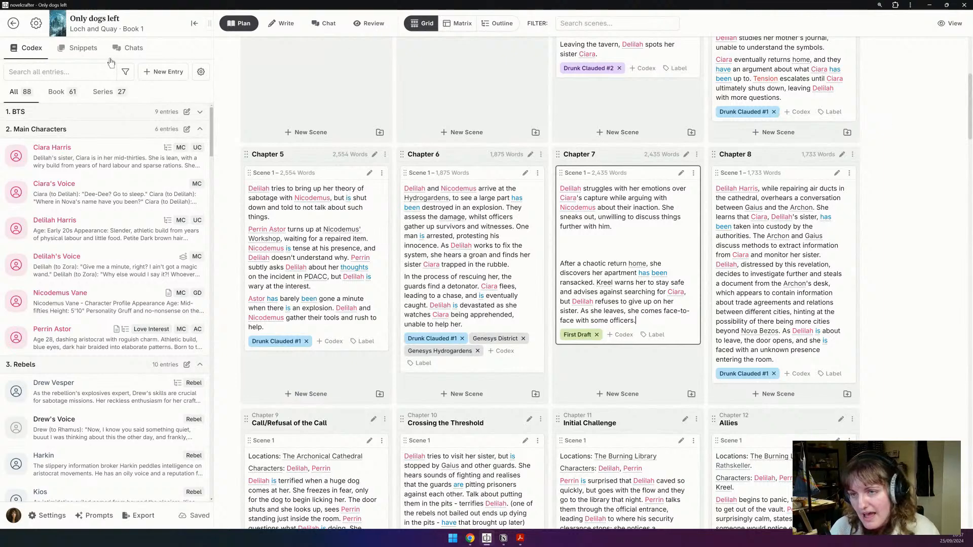
Step: Open the "have at it" chat thread that uses the full outline and Chapter 8 - Scene 1, and review its critique from the beginning
{"action": "left_click", "coordinate": [127, 48]}
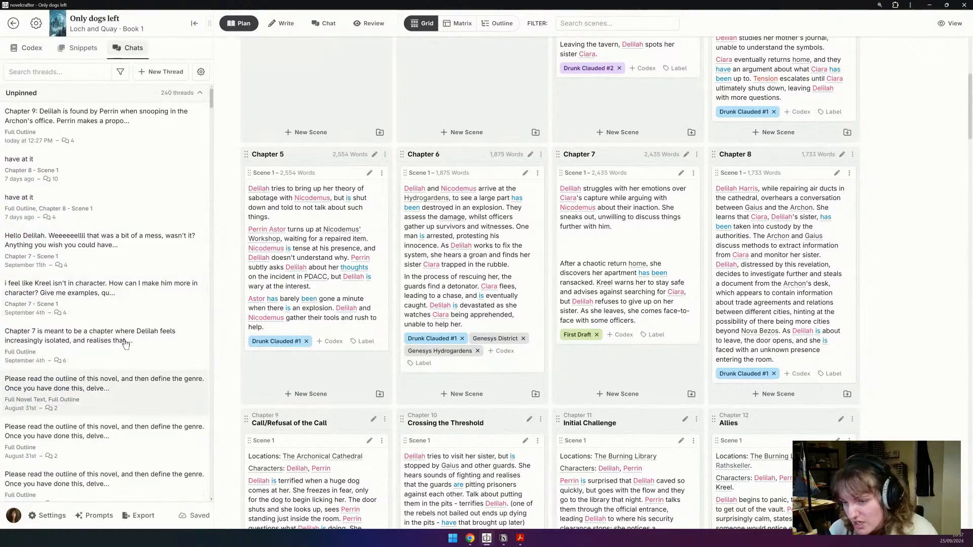
{"action": "left_click", "coordinate": [104, 208]}
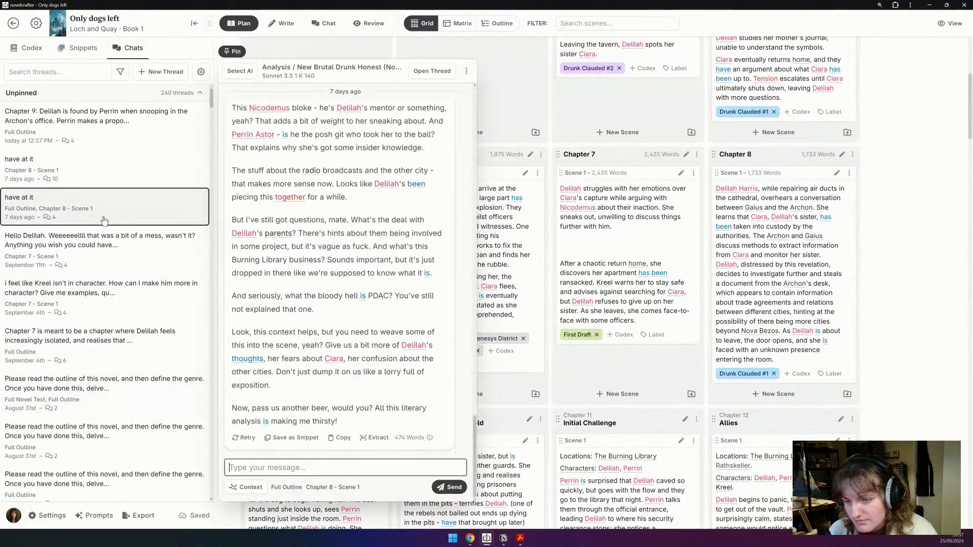
{"action": "scroll", "coordinate": [476, 209], "scroll_direction": "up", "scroll_amount": 5}
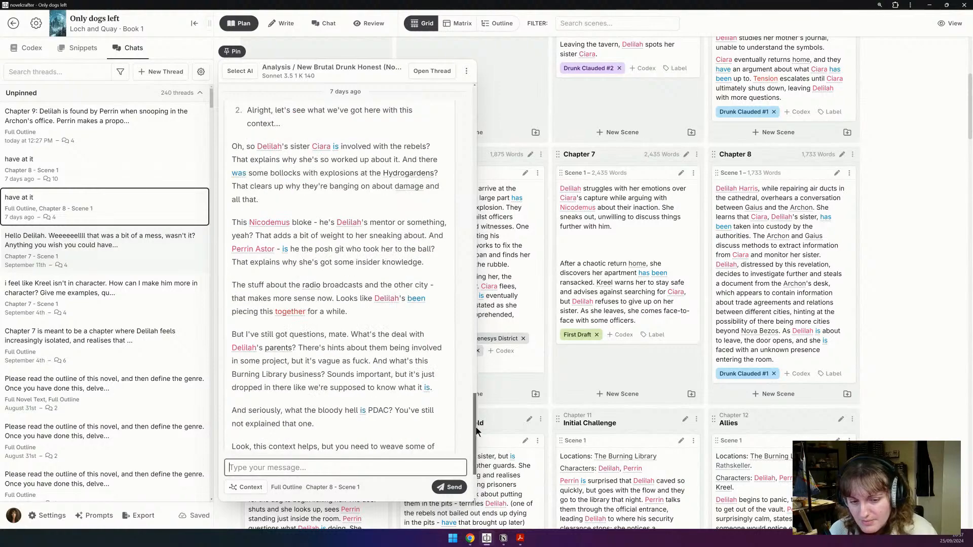
{"action": "scroll", "coordinate": [324, 192], "scroll_direction": "up", "scroll_amount": 10}
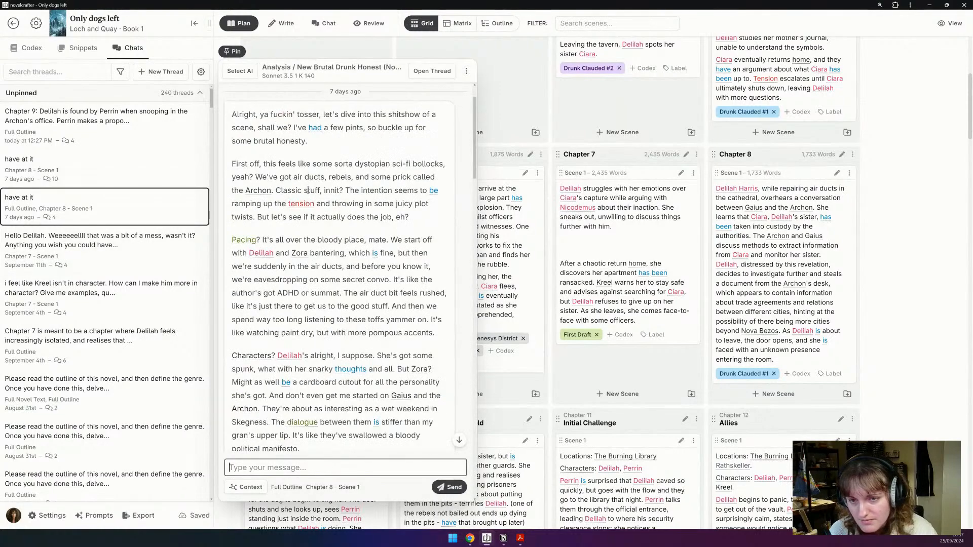
Step: Read through the brutal critique of Chapter 8 - Scene 1 in the open chat thread, and close the thread
{"action": "scroll", "coordinate": [338, 169], "scroll_direction": "up", "scroll_amount": 2}
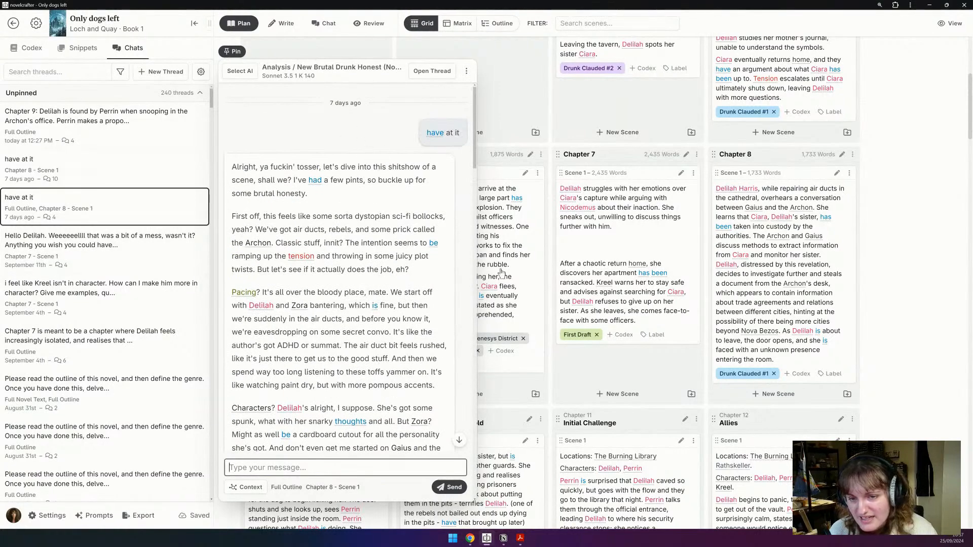
{"action": "scroll", "coordinate": [429, 405], "scroll_direction": "down", "scroll_amount": 15}
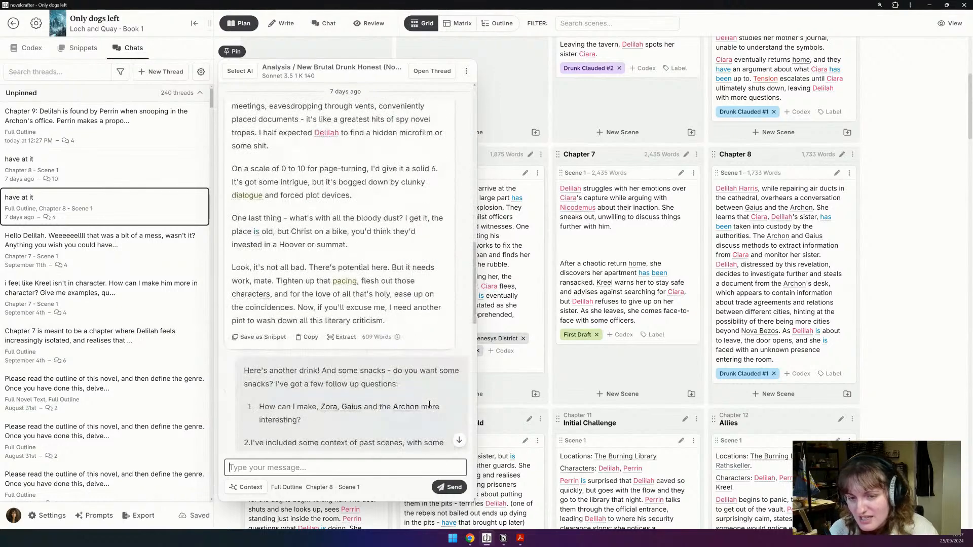
{"action": "scroll", "coordinate": [429, 405], "scroll_direction": "up", "scroll_amount": 2}
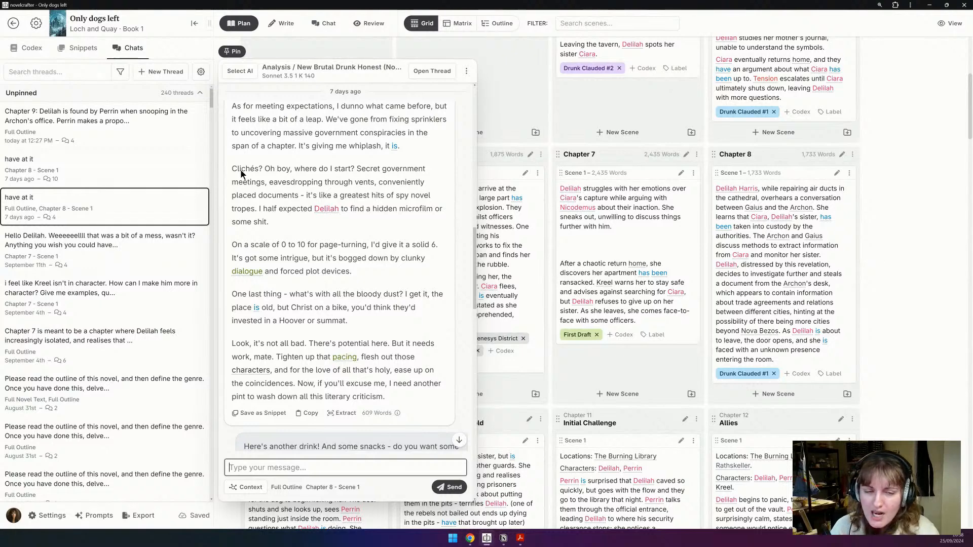
{"action": "left_click", "coordinate": [887, 237]}
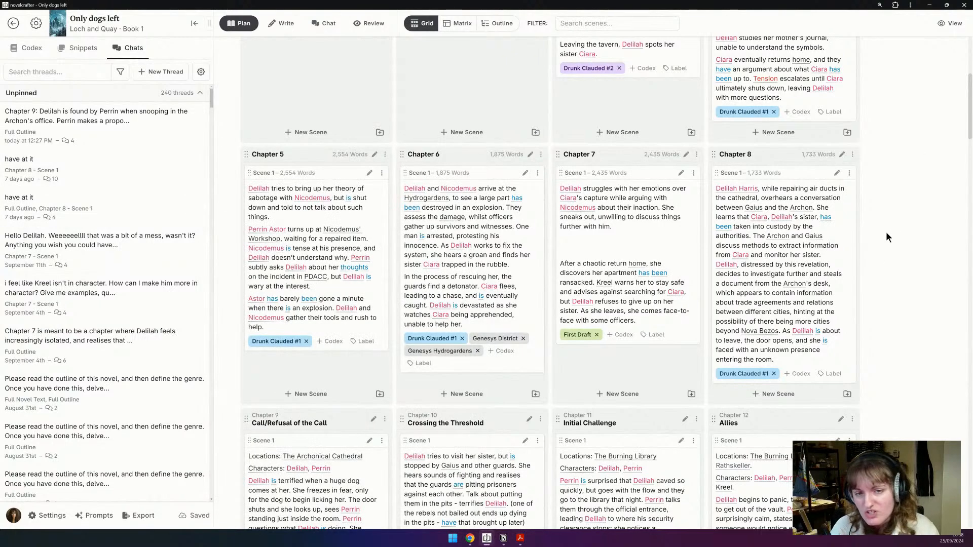
Step: Add a paragraph after "further with him." in Chapter 7's scene summary: "Returning home, Delilah discovers that her apartment has been ransacked,"
{"action": "scroll", "coordinate": [347, 240], "scroll_direction": "up", "scroll_amount": 5}
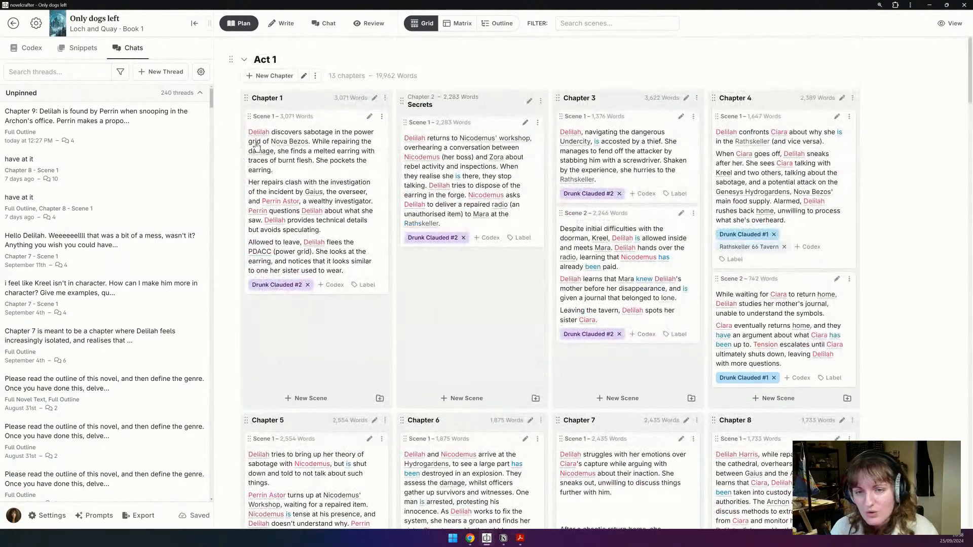
{"action": "scroll", "coordinate": [579, 301], "scroll_direction": "down", "scroll_amount": 3}
{"action": "scroll", "coordinate": [580, 302], "scroll_direction": "down", "scroll_amount": 1}
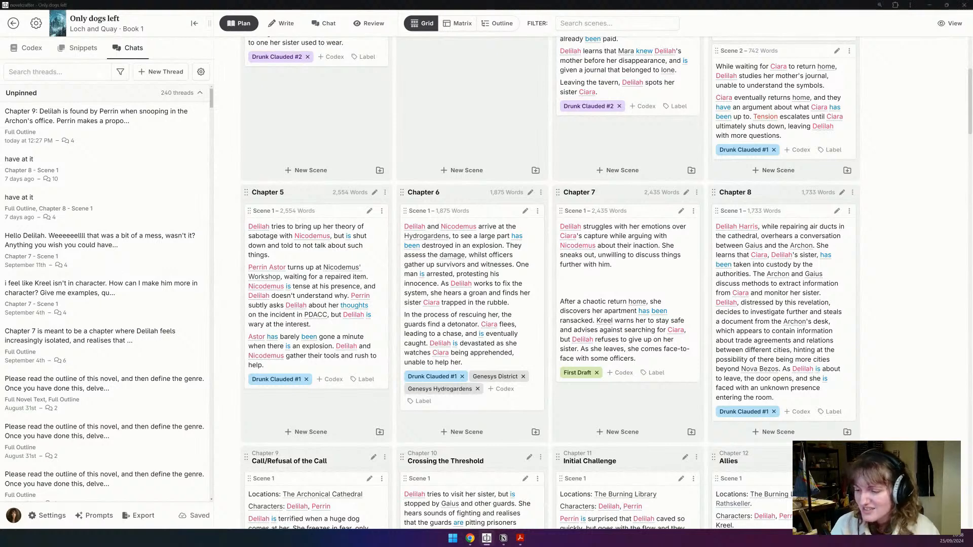
{"action": "left_click", "coordinate": [642, 263]}
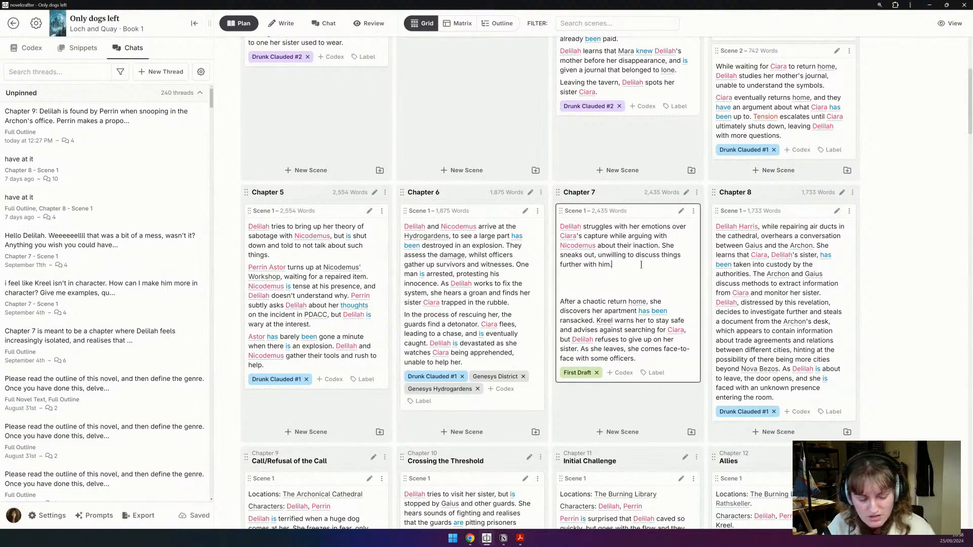
{"action": "key", "text": "Return"}
{"action": "key", "text": "Return"}
{"action": "key", "text": "BackSpace"}
{"action": "type", "text": "Returning hom"}
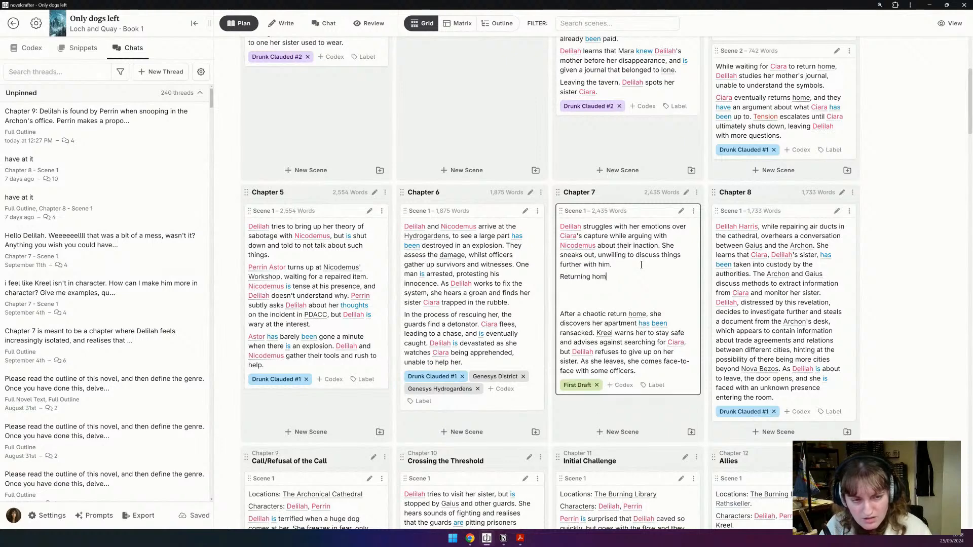
{"action": "type", "text": "e, Delilah di"}
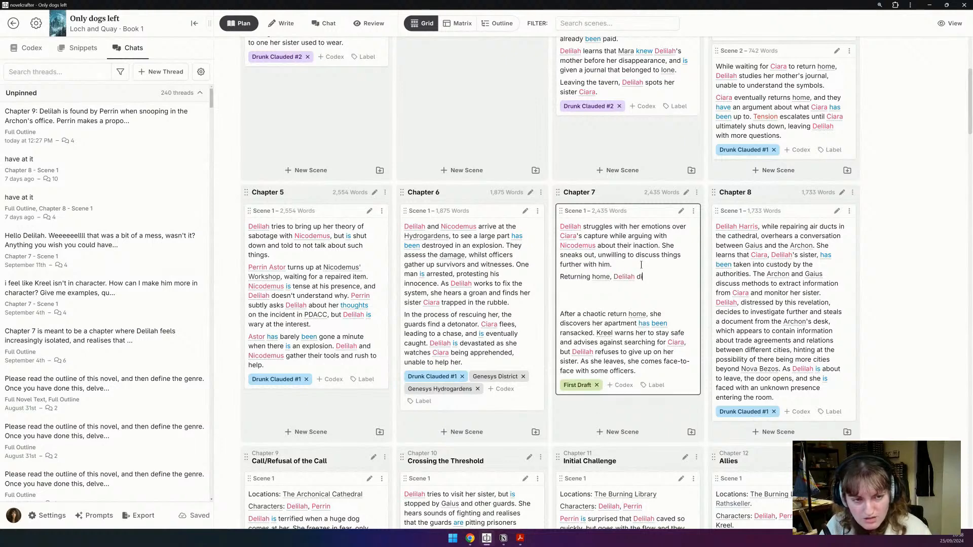
{"action": "type", "text": "scovers that "}
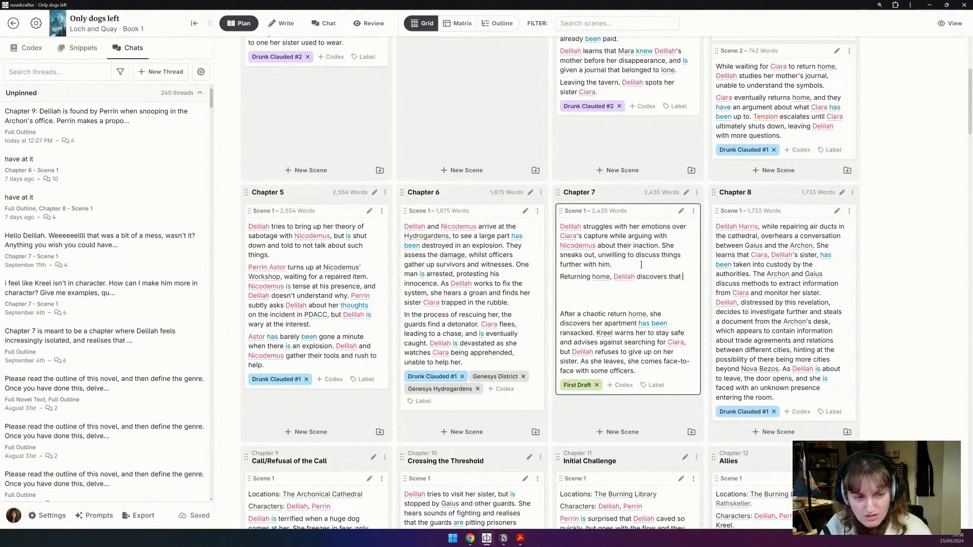
{"action": "type", "text": "her apartment has"}
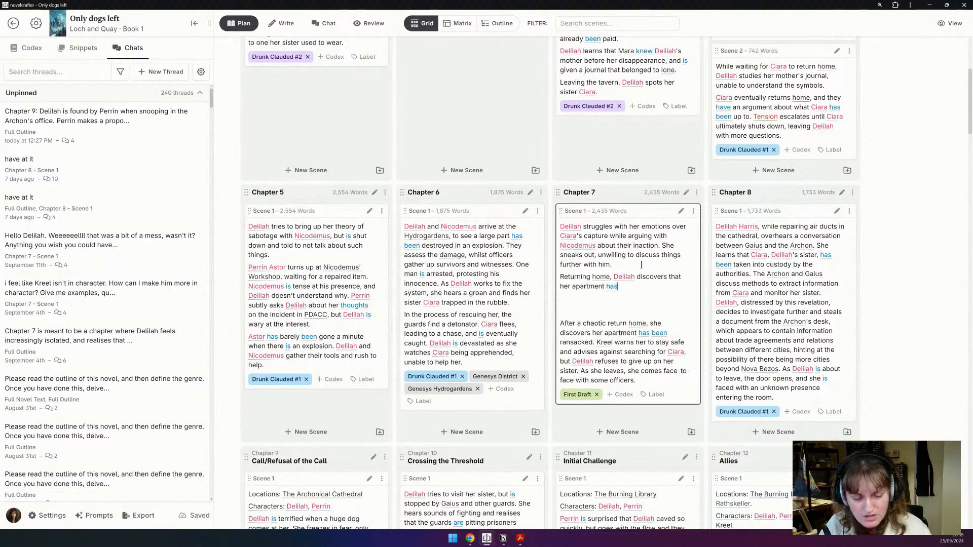
{"action": "type", "text": " been ransacked,"}
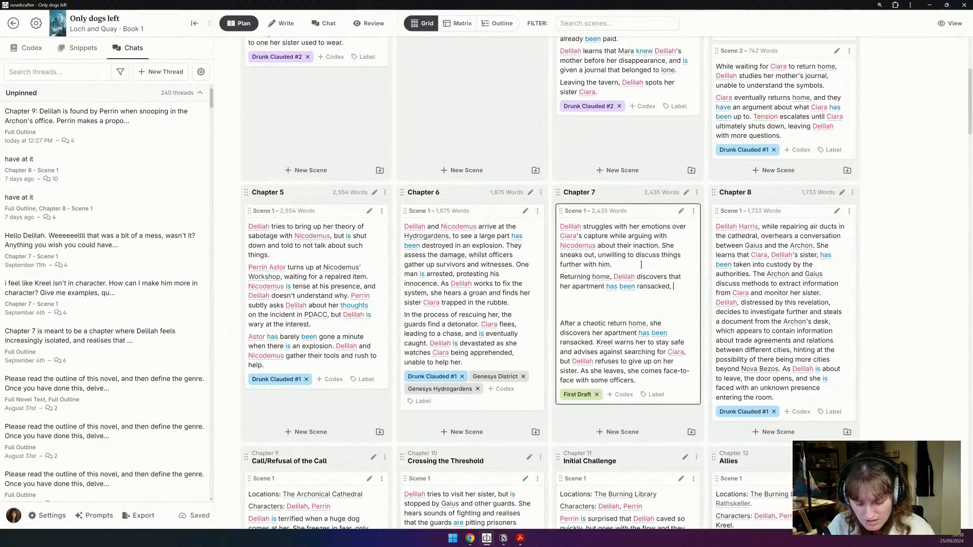
{"action": "type", "text": "someone"}
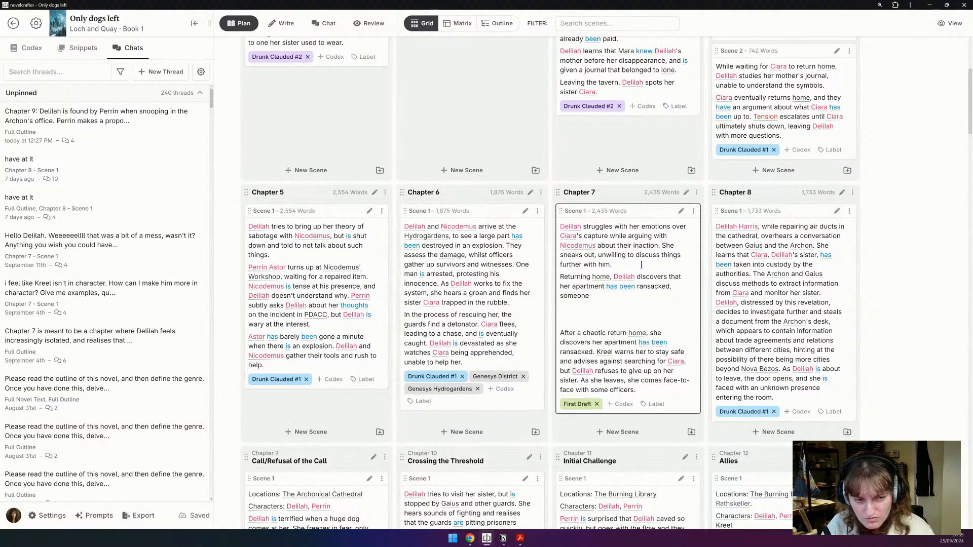
{"action": "key", "text": "BackSpace"}
{"action": "key", "text": "BackSpace"}
{"action": "key", "text": "BackSpace"}
{"action": "key", "text": "BackSpace"}
{"action": "key", "text": "BackSpace"}
{"action": "key", "text": "BackSpace"}
{"action": "key", "text": "BackSpace"}
{"action": "key", "text": "BackSpace"}
Step: Complete the ransacked-apartment sentence in the Chapter 7 summary with "as if something was being searched for."
{"action": "type", "text": "as i"}
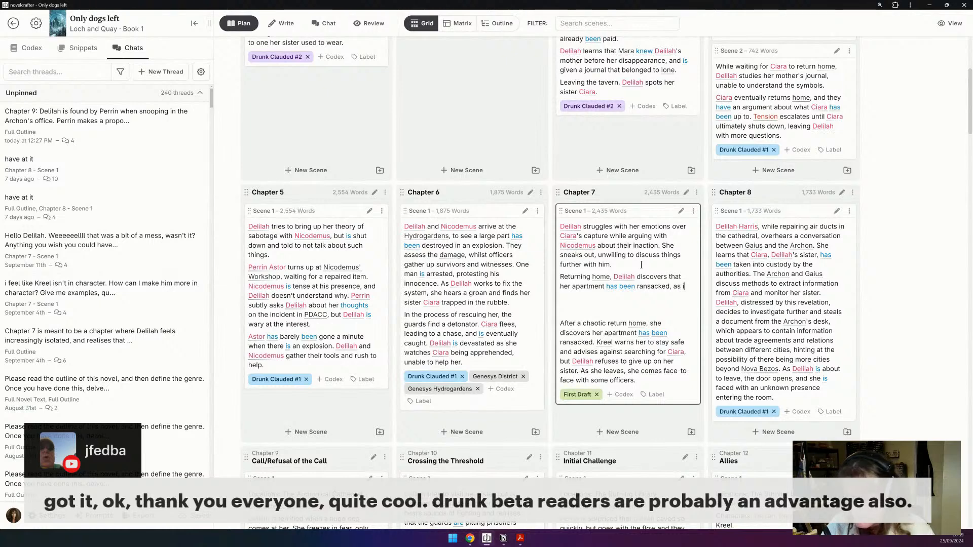
{"action": "type", "text": "f the"}
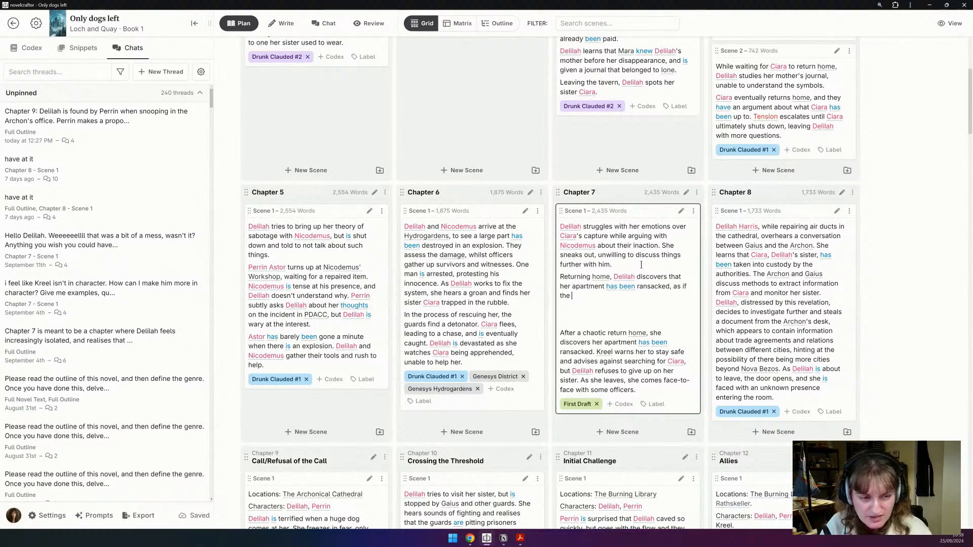
{"action": "key", "text": "BackSpace"}
{"action": "key", "text": "BackSpace"}
{"action": "key", "text": "BackSpace"}
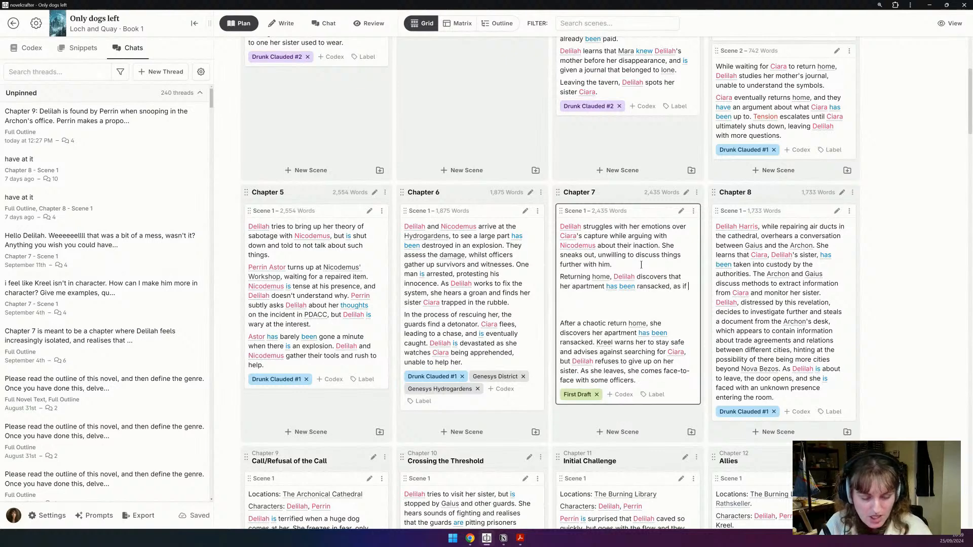
{"action": "type", "text": "something "}
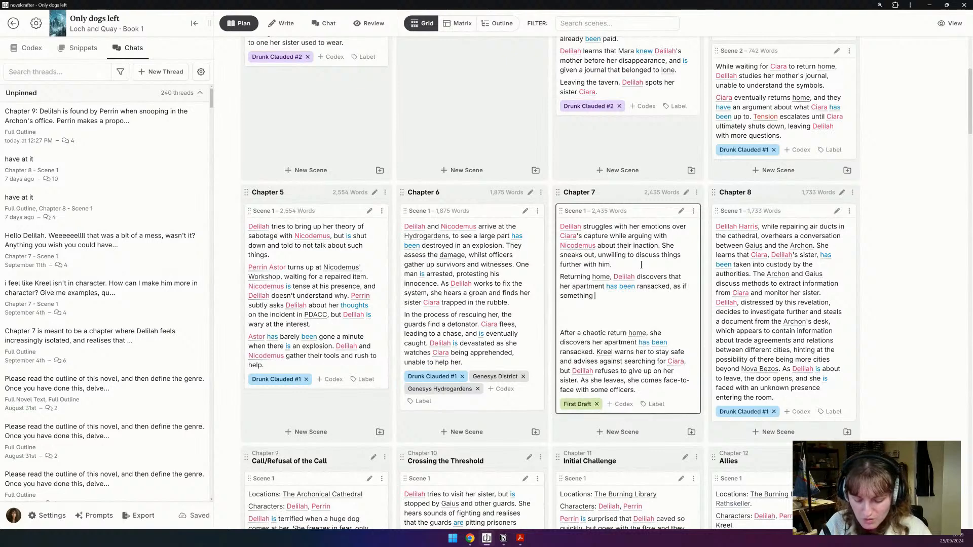
{"action": "type", "text": "was being sear"}
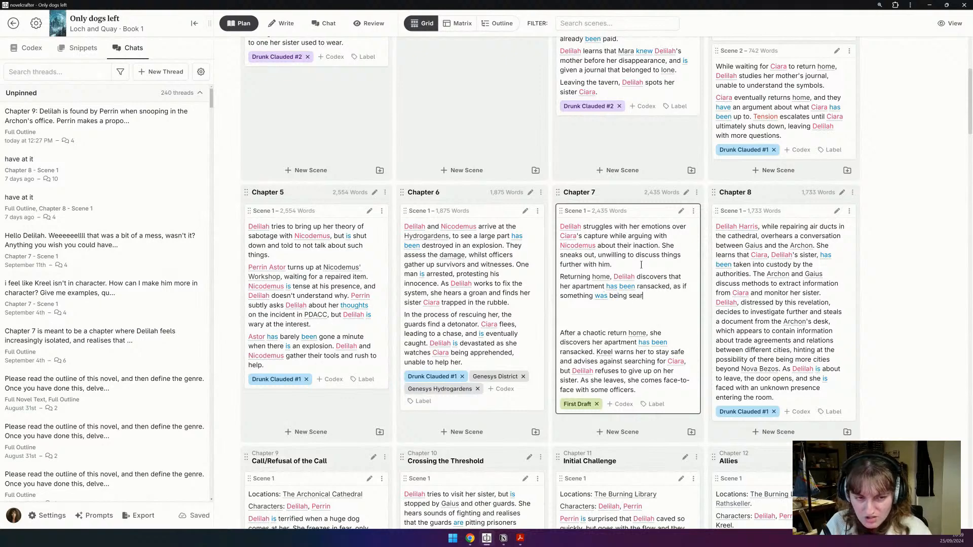
{"action": "type", "text": "ched for. "}
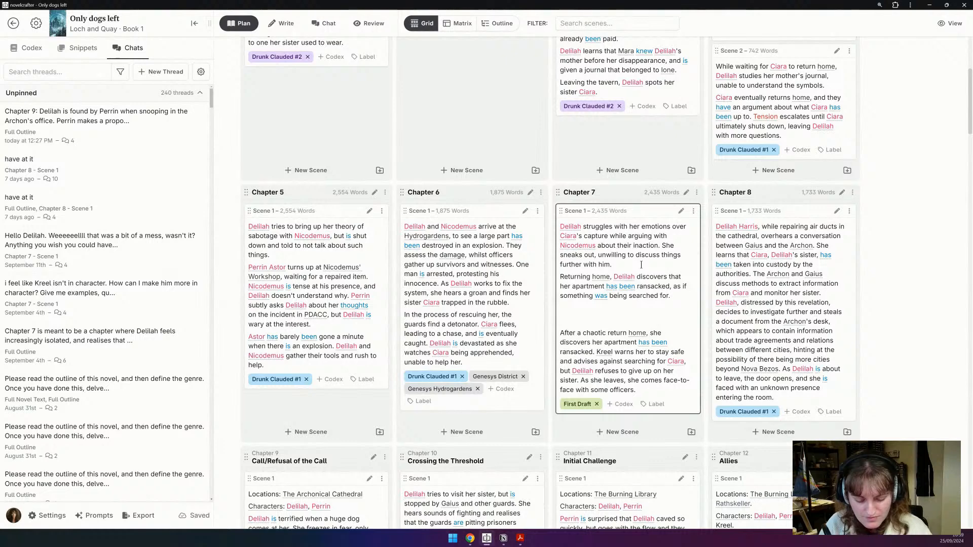
Step: Continue the Chapter 7 summary with "Footsteps enter, Delilah goes to defend herself, but it is Kreel"
{"action": "type", "text": "Footsteps ent"}
{"action": "type", "text": "er, Deli"}
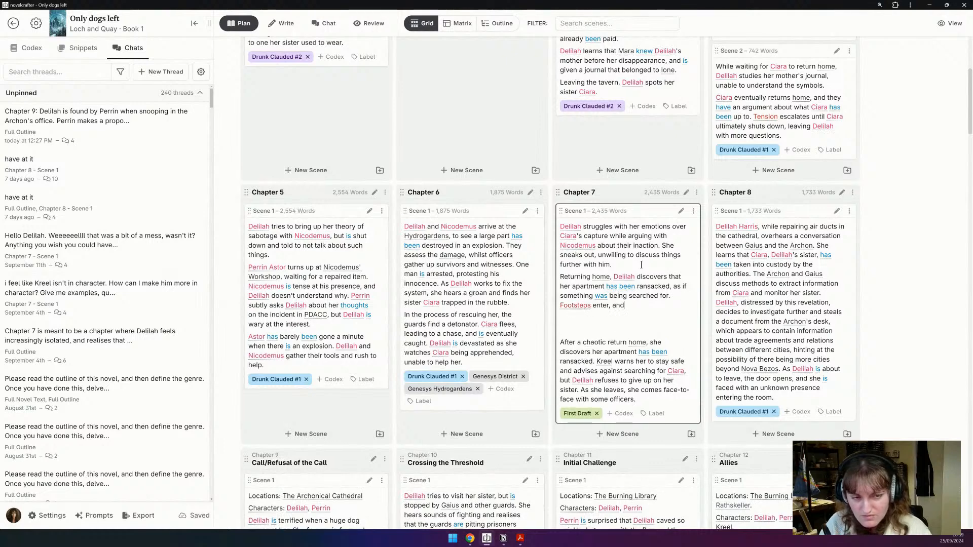
{"action": "type", "text": "lah "}
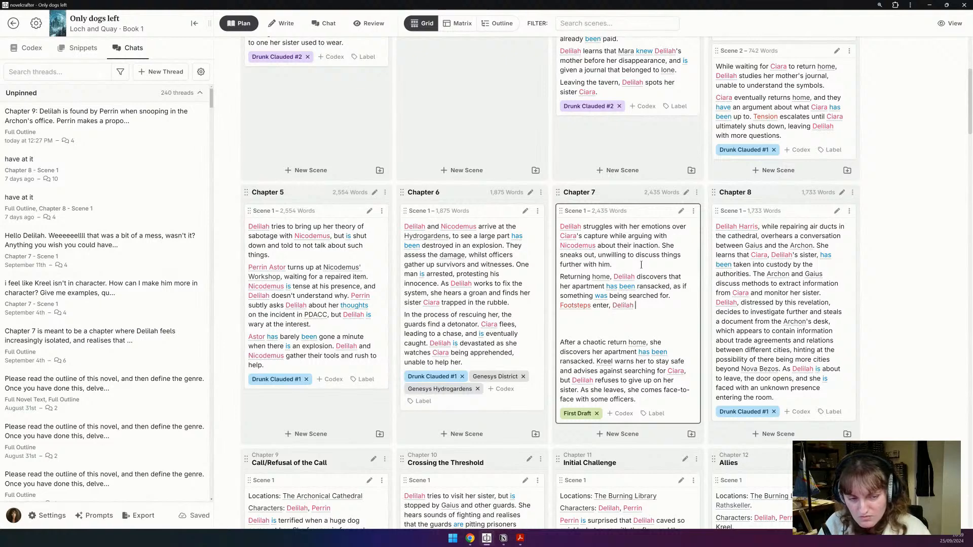
{"action": "type", "text": "goes to defen"}
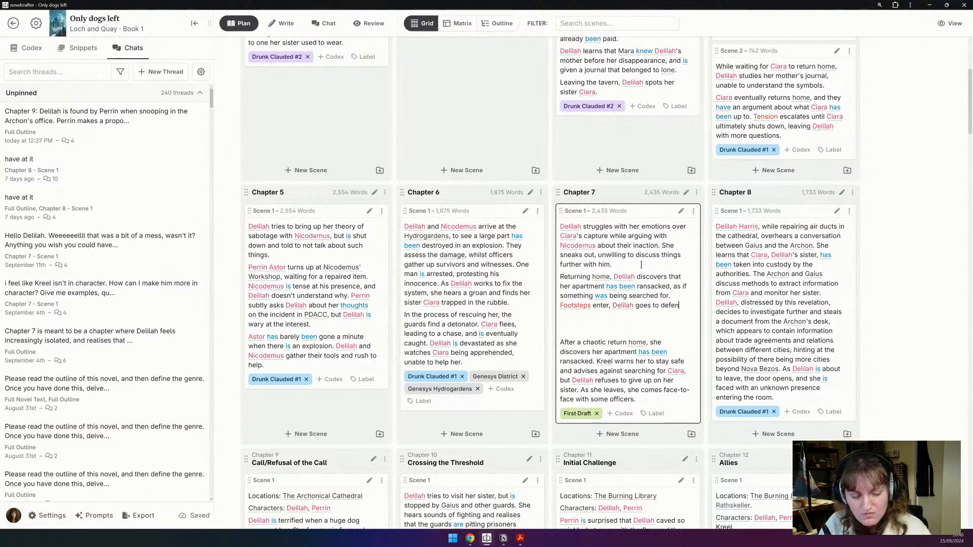
{"action": "type", "text": "d herself, but i"}
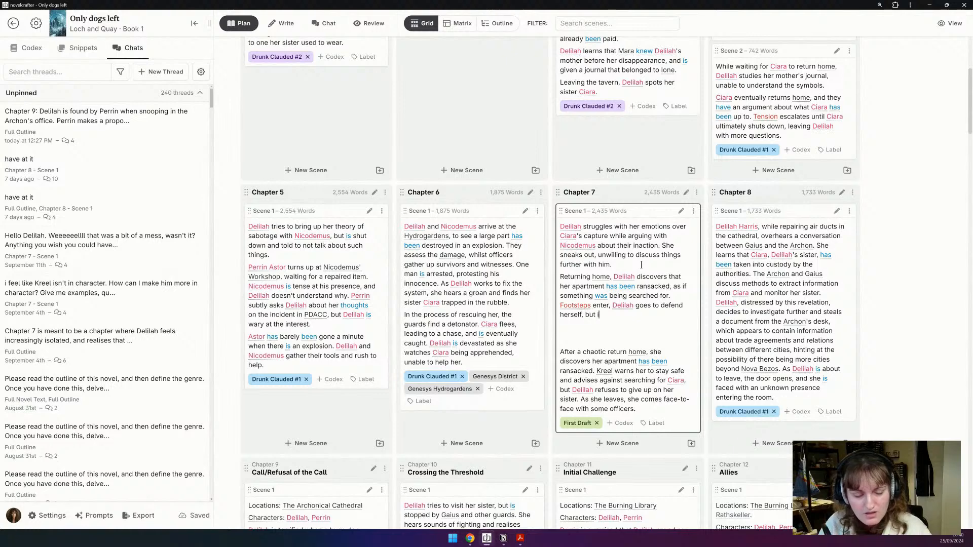
{"action": "type", "text": "t is Kree"}
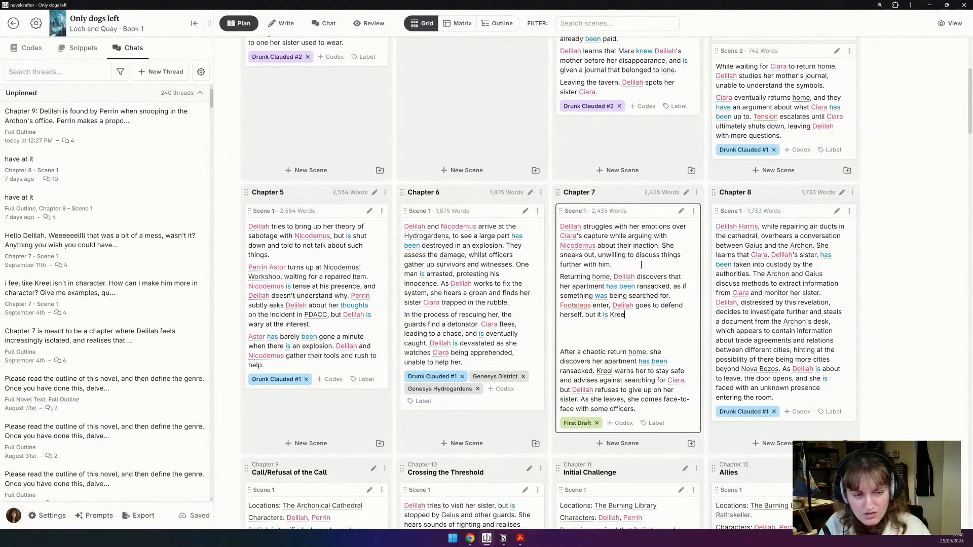
Step: Add Kreel's warning to the Chapter 7 summary: "He warns her to keep safe, and away from the flat."
{"action": "type", "text": "l. He warns her"}
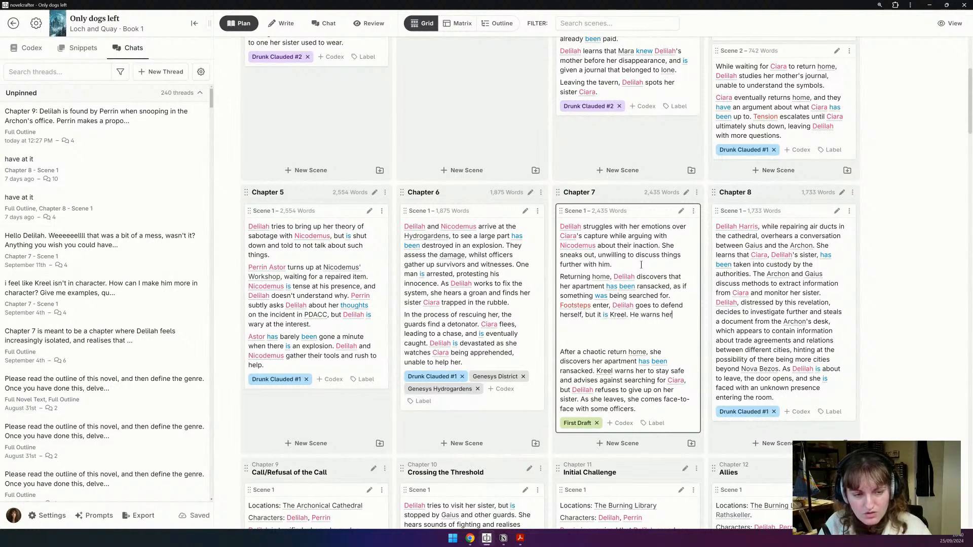
{"action": "type", "text": " to ke"}
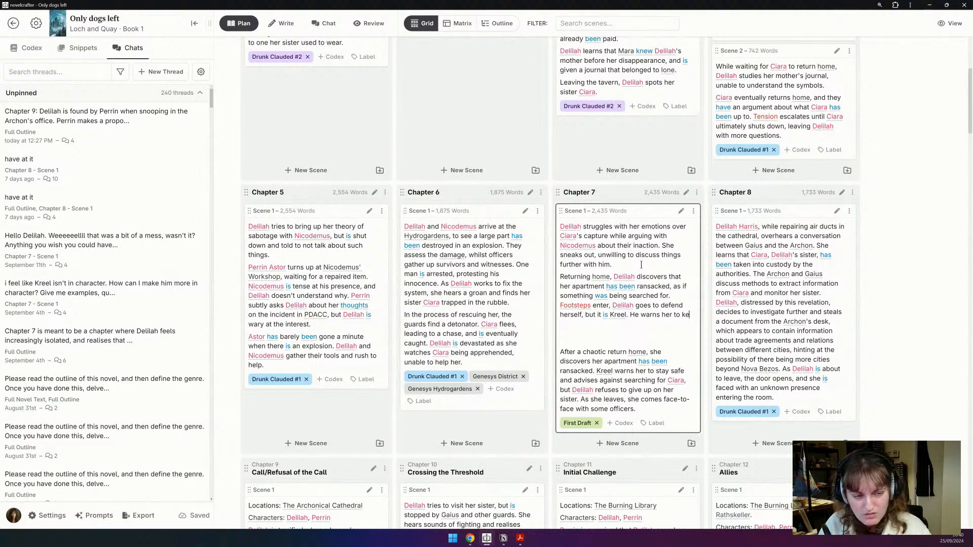
{"action": "type", "text": "ep safe, and away "}
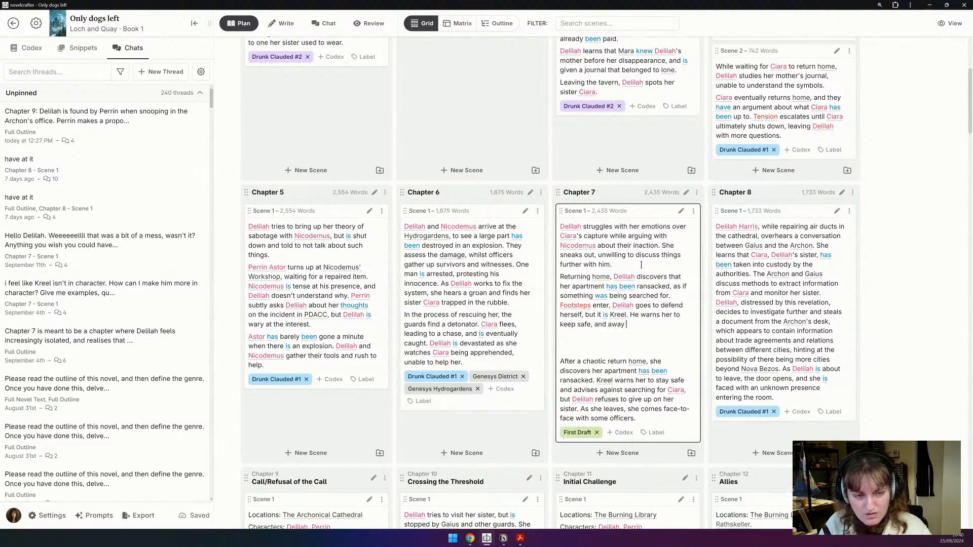
{"action": "type", "text": "from the flat. "}
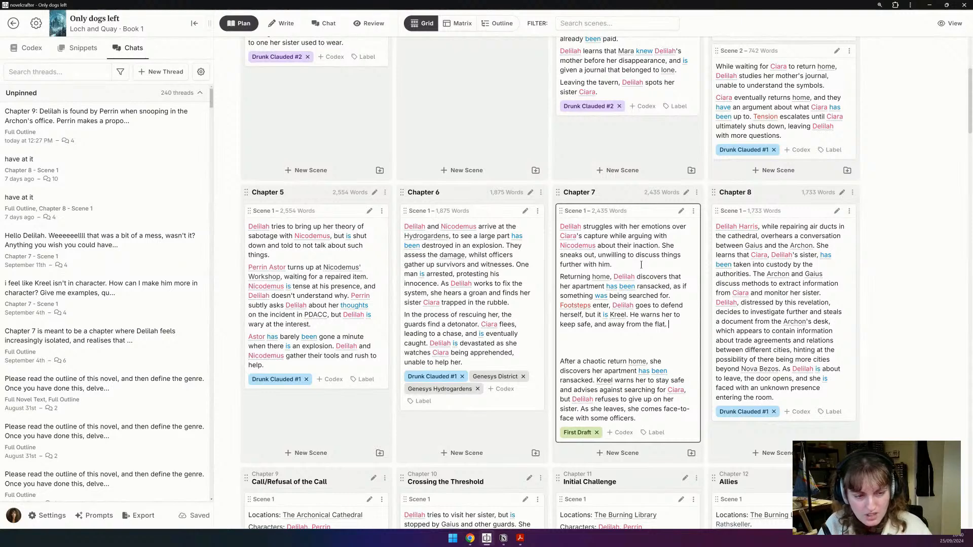
Step: Append to Chapter 7's summary: "Delilah asks for his help with Ciara, but Kreel says she has brought this on herself and they can't afford the attention"
{"action": "type", "text": "Delilah asks "}
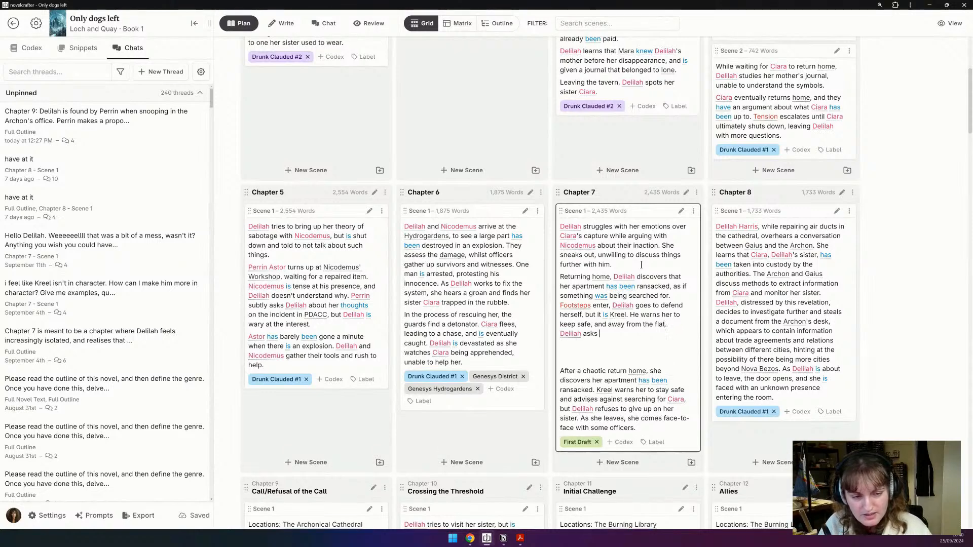
{"action": "type", "text": "for his help"}
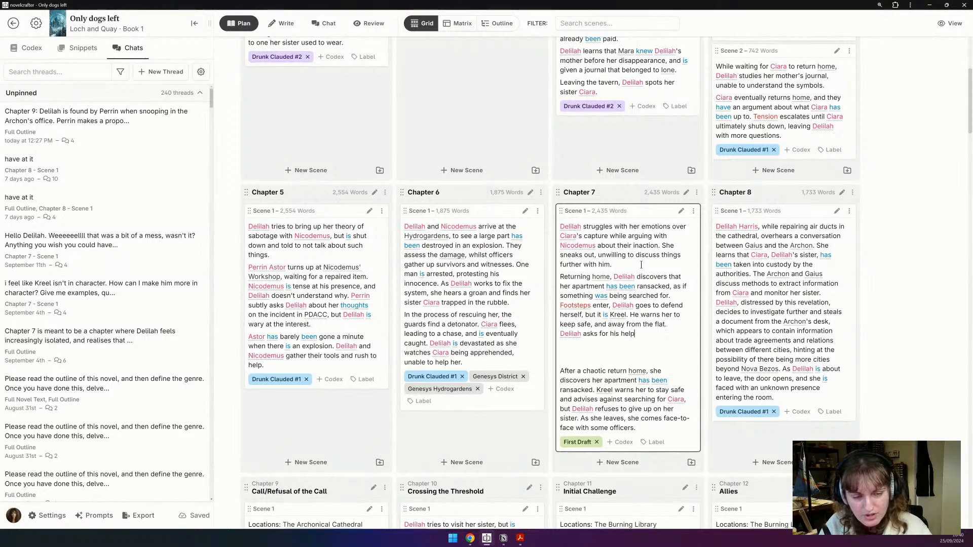
{"action": "type", "text": " with Ciara, b"}
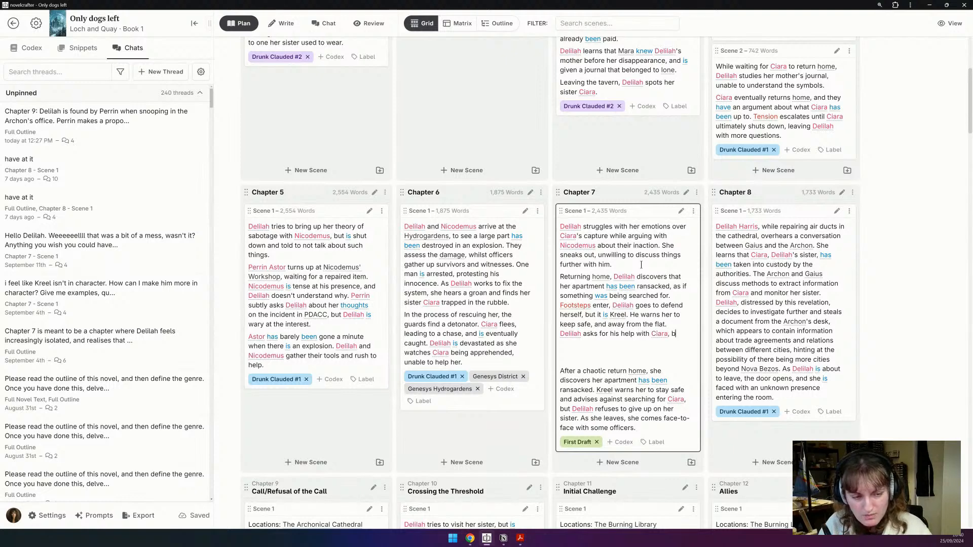
{"action": "type", "text": "ut Kreel sas"}
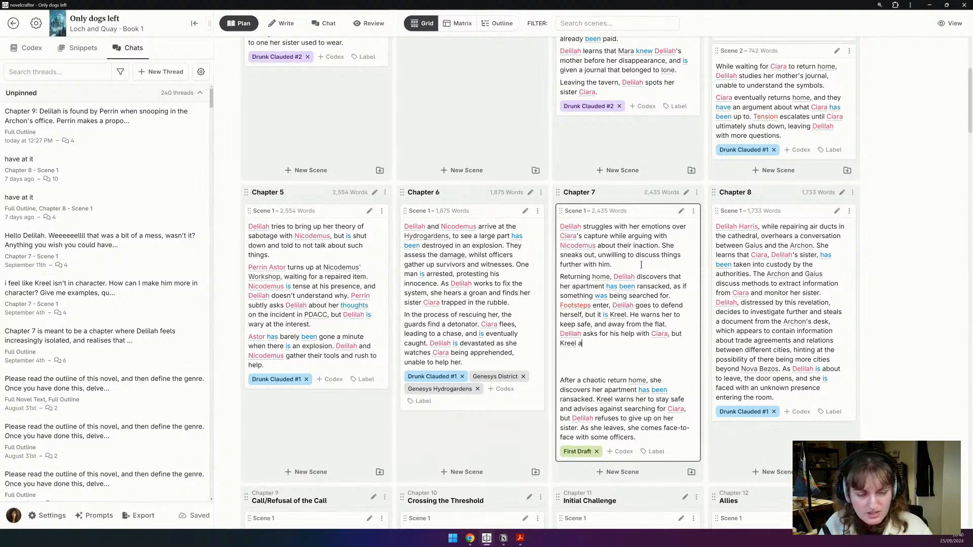
{"action": "key", "text": "BackSpace"}
{"action": "type", "text": "ys she"}
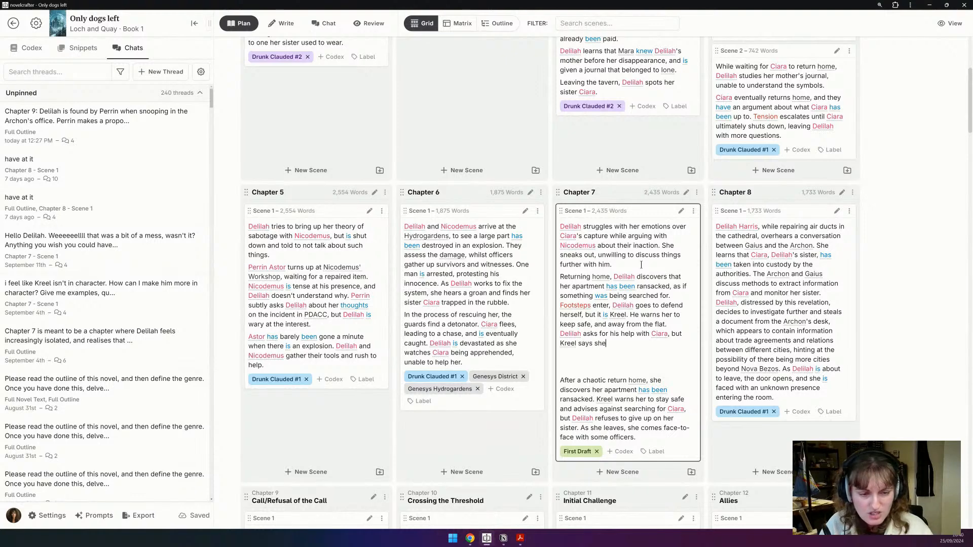
{"action": "type", "text": " has brought t"}
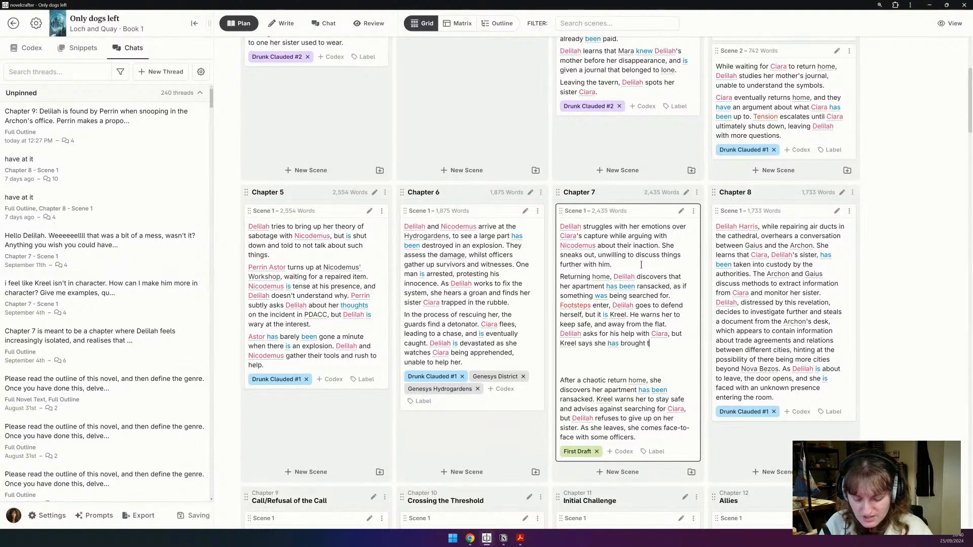
{"action": "type", "text": "his on herself an"}
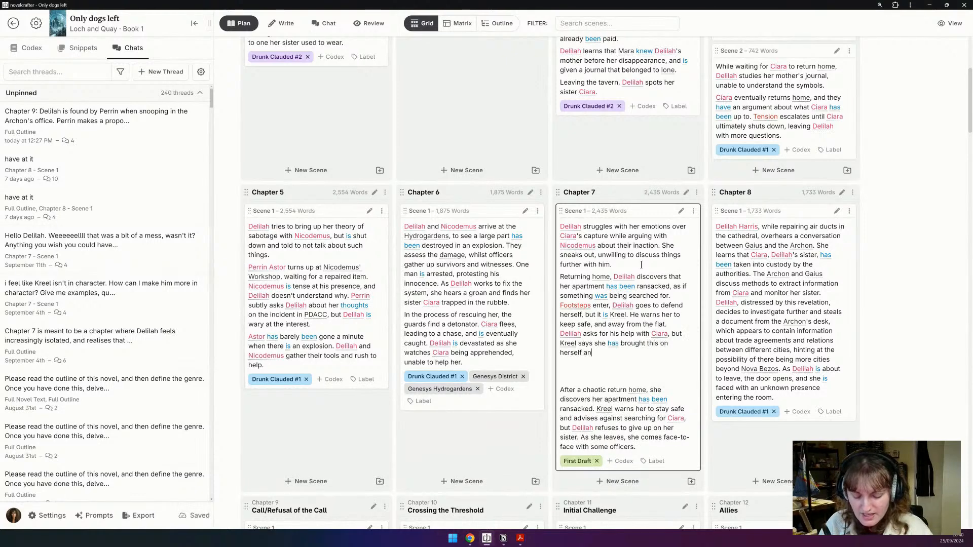
{"action": "type", "text": "d they can't affo"}
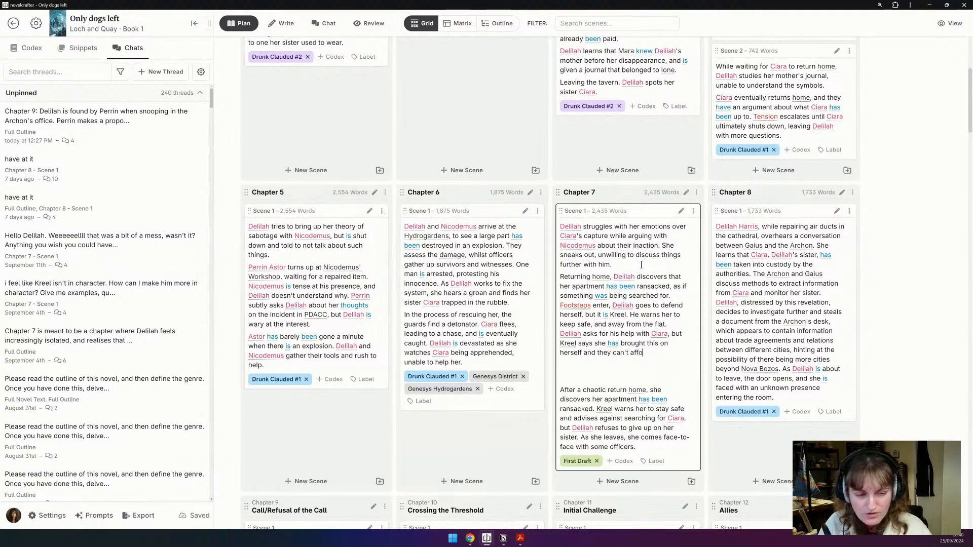
{"action": "type", "text": "rd the attention"}
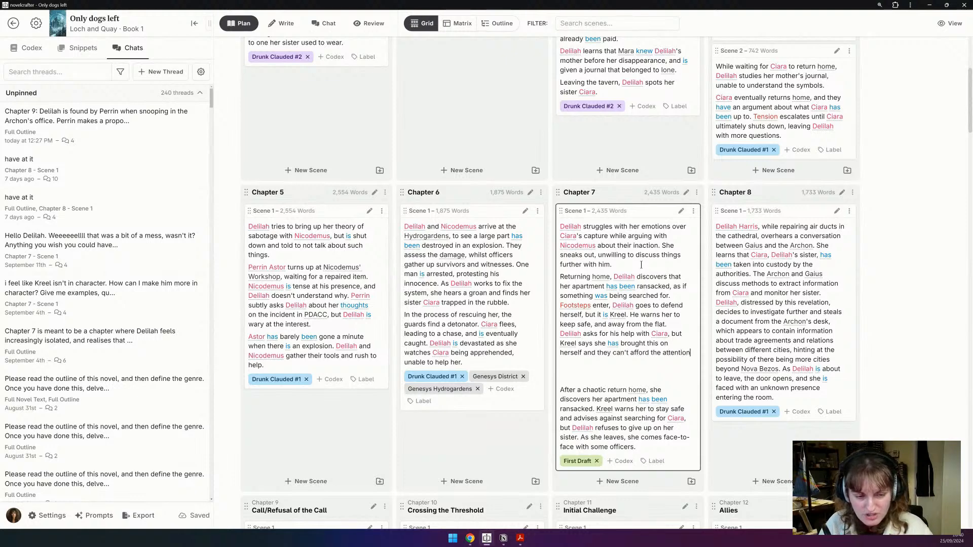
Step: Finish the Chapter 7 summary with "Delilah refuses to give up. Leaving the flat, she comes face-to-face with officers."
{"action": "type", "text": ". Delilah refuses "}
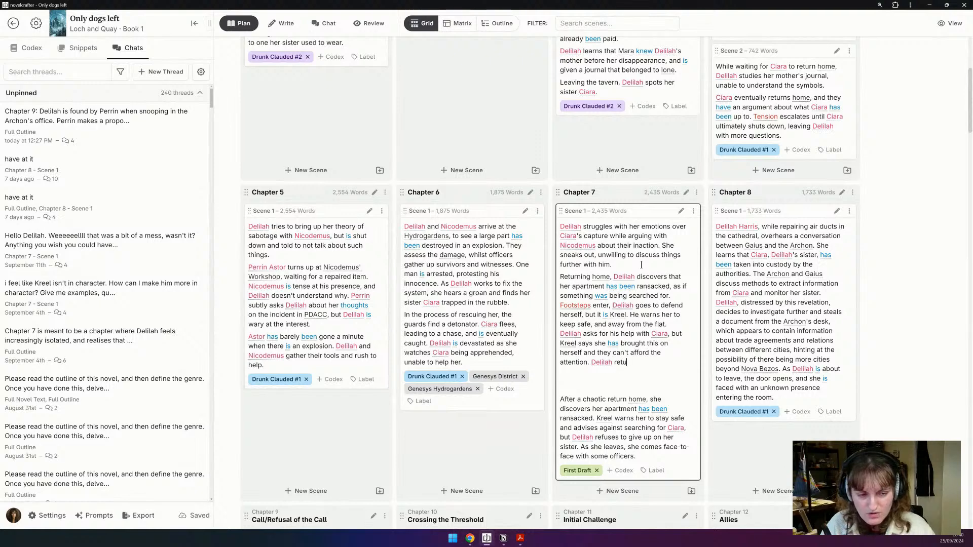
{"action": "type", "text": "to give "}
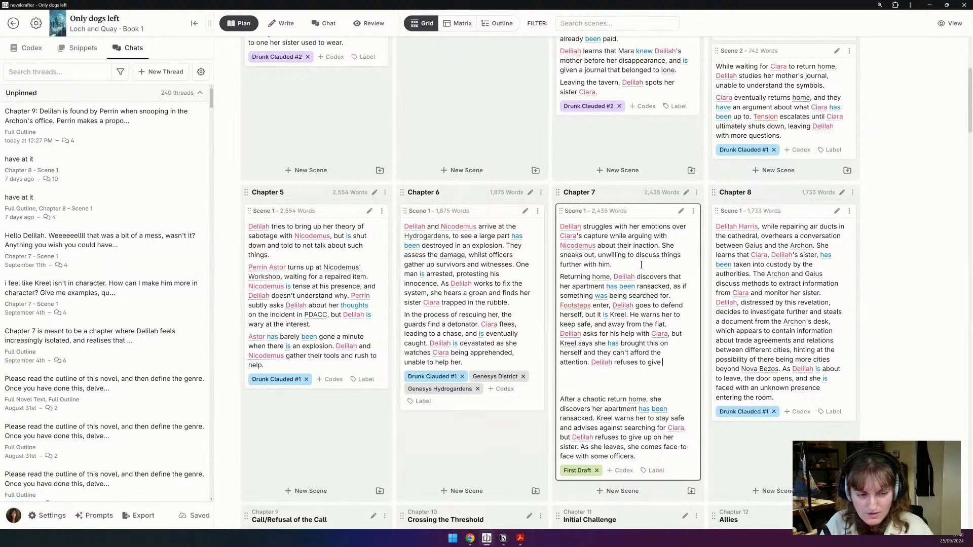
{"action": "type", "text": "up. Leav"}
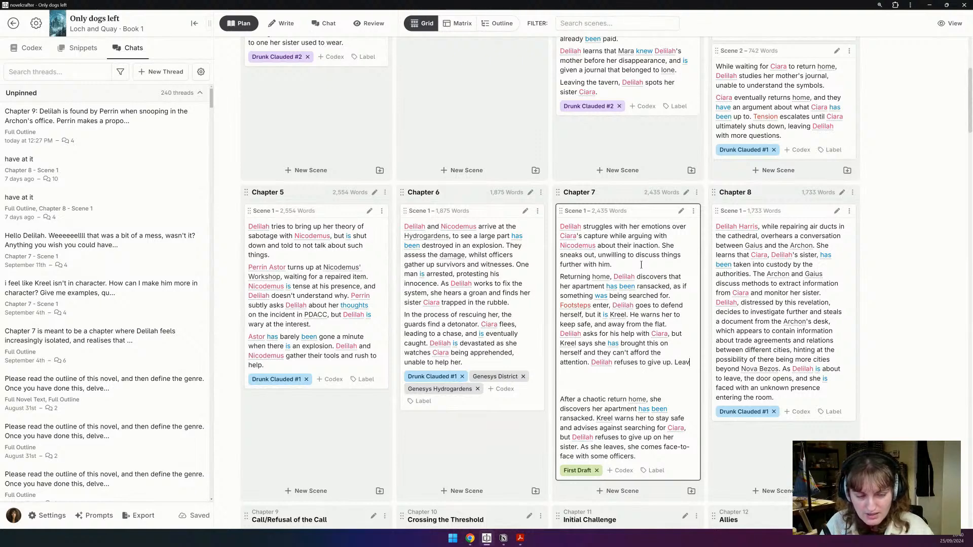
{"action": "type", "text": "ing the flat, she comes face-to-fac"}
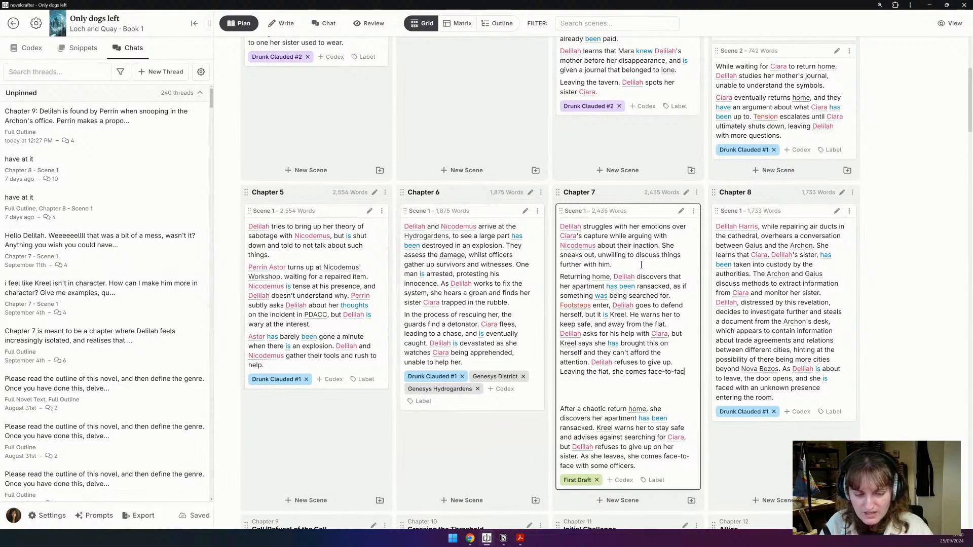
{"action": "type", "text": "e with"}
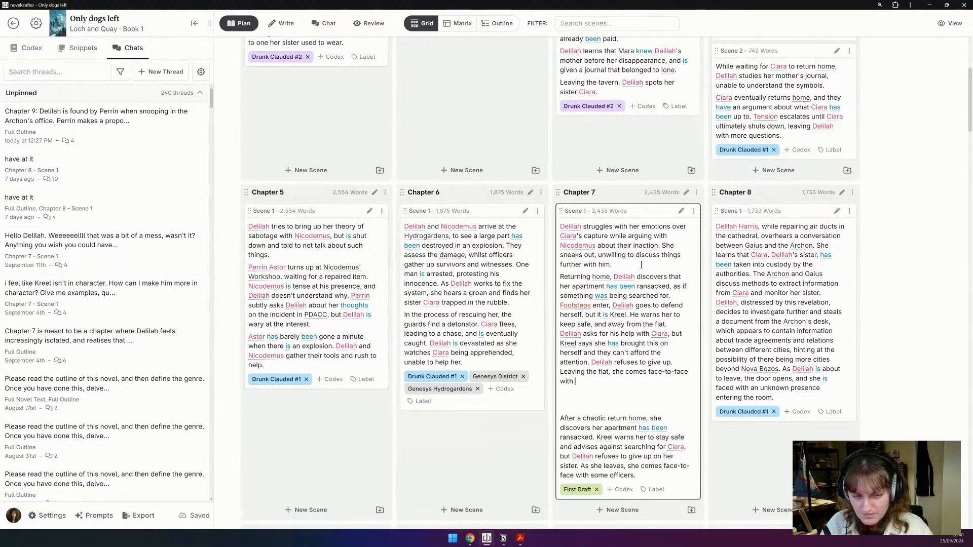
{"action": "type", "text": "officers."}
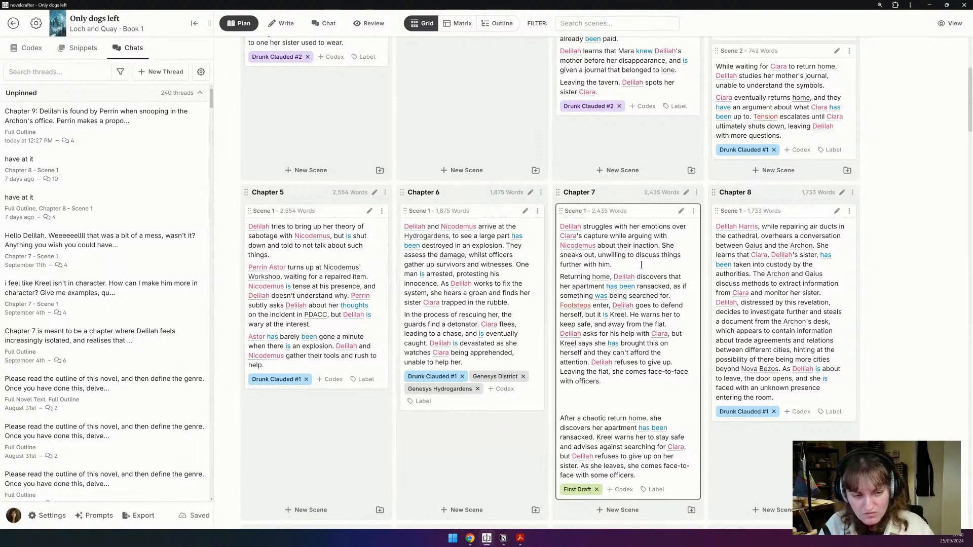
Step: Delete the old paragraph starting "After a chaotic return home" and the blank lines above it from the Chapter 7 summary
{"action": "triple_click", "coordinate": [573, 435]}
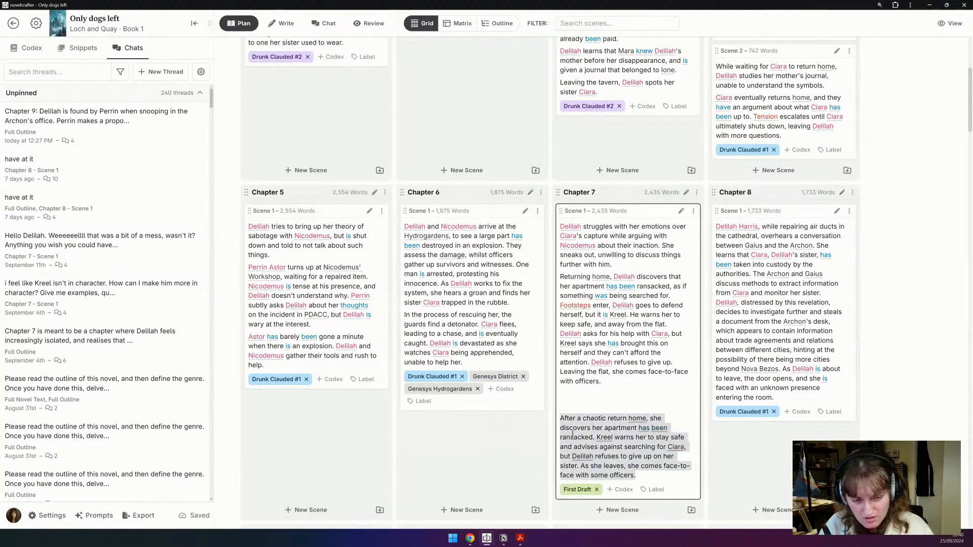
{"action": "key", "text": "BackSpace"}
{"action": "key", "text": "BackSpace"}
{"action": "key", "text": "BackSpace"}
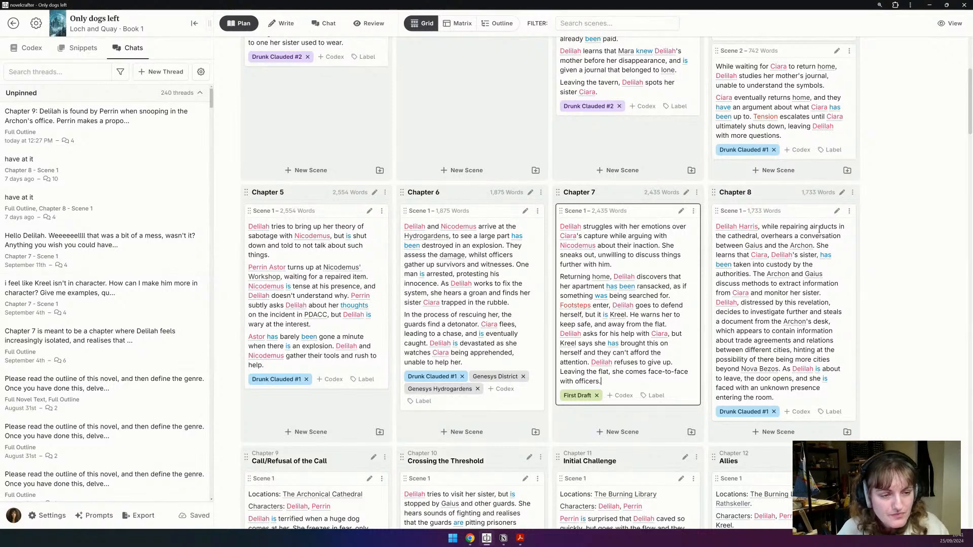
Step: Insert a new opening paragraph above the existing Chapter 8 summary: "Delilah arrives at work the next day worse for wear."
{"action": "left_click", "coordinate": [717, 231]}
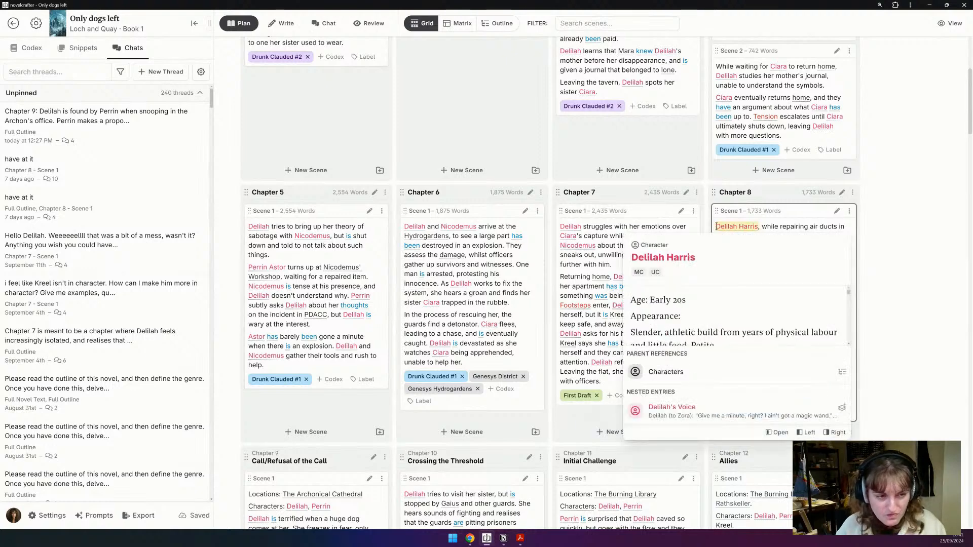
{"action": "key", "text": "Return"}
{"action": "key", "text": "Return"}
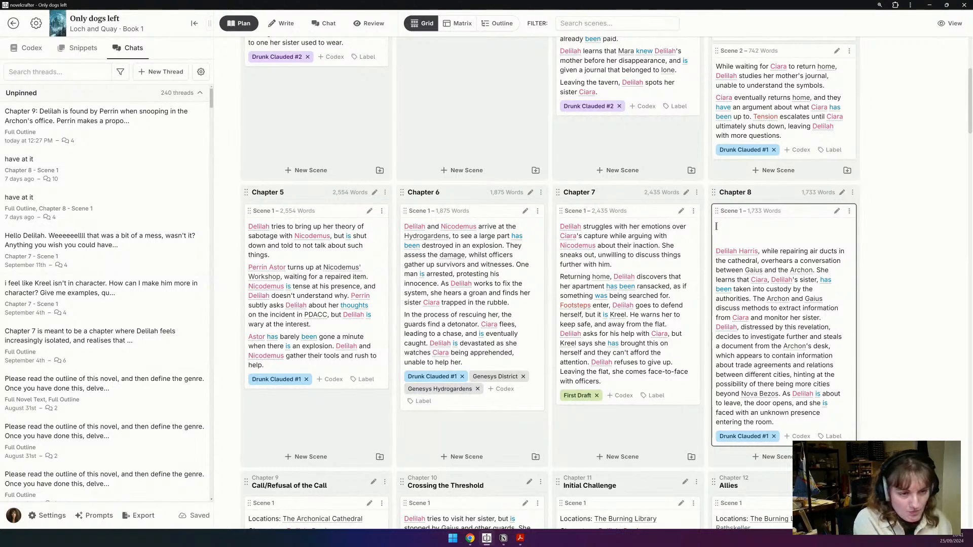
{"action": "type", "text": "Deli"}
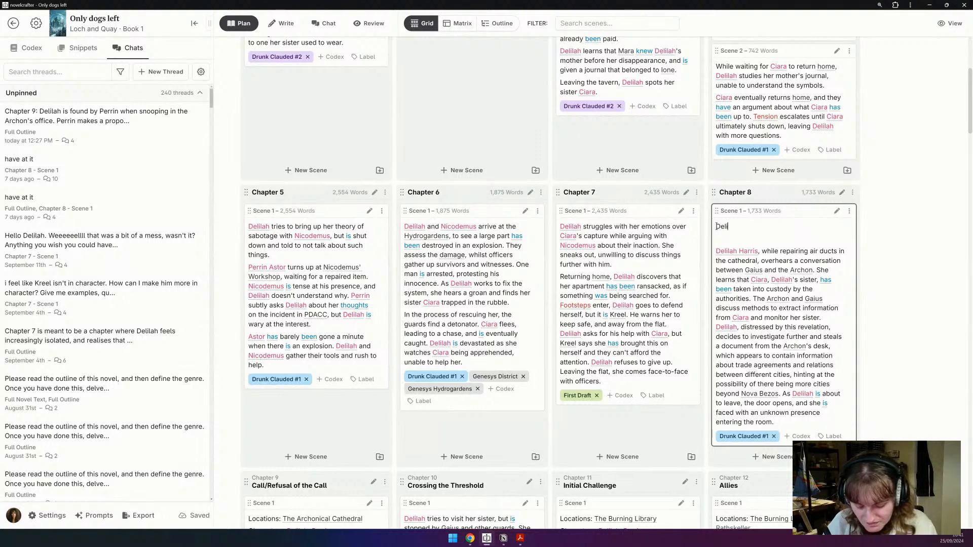
{"action": "type", "text": "lah arrives"}
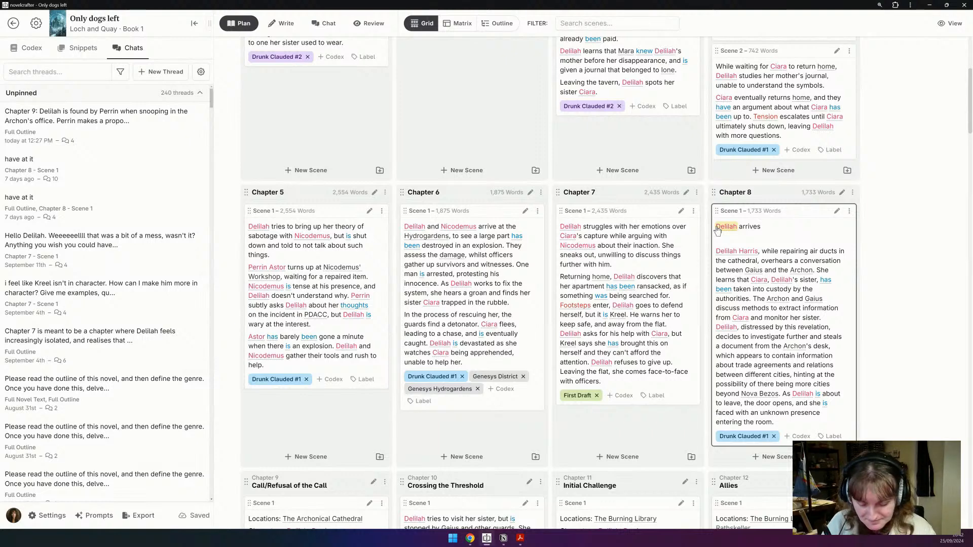
{"action": "type", "text": "at work "}
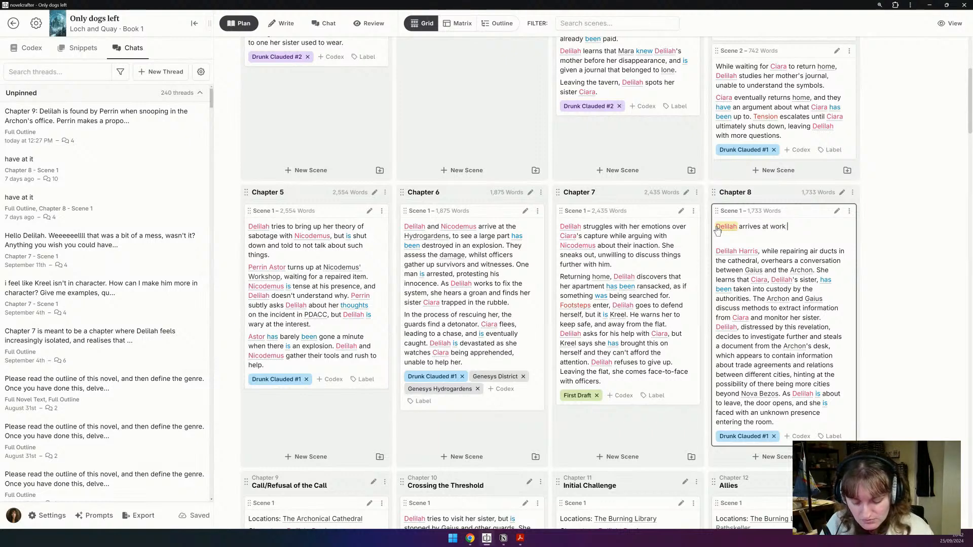
{"action": "type", "text": "the next day wors"}
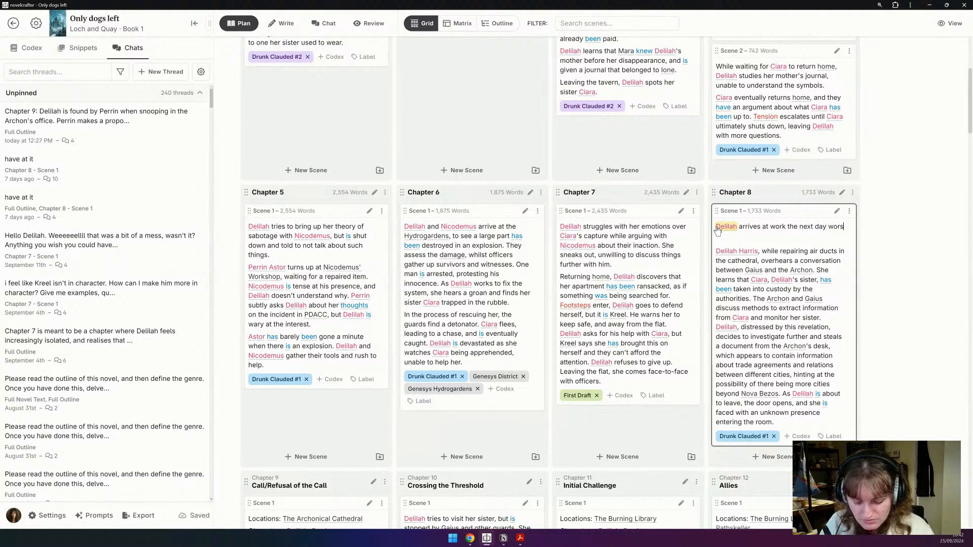
{"action": "type", "text": "e for ware."}
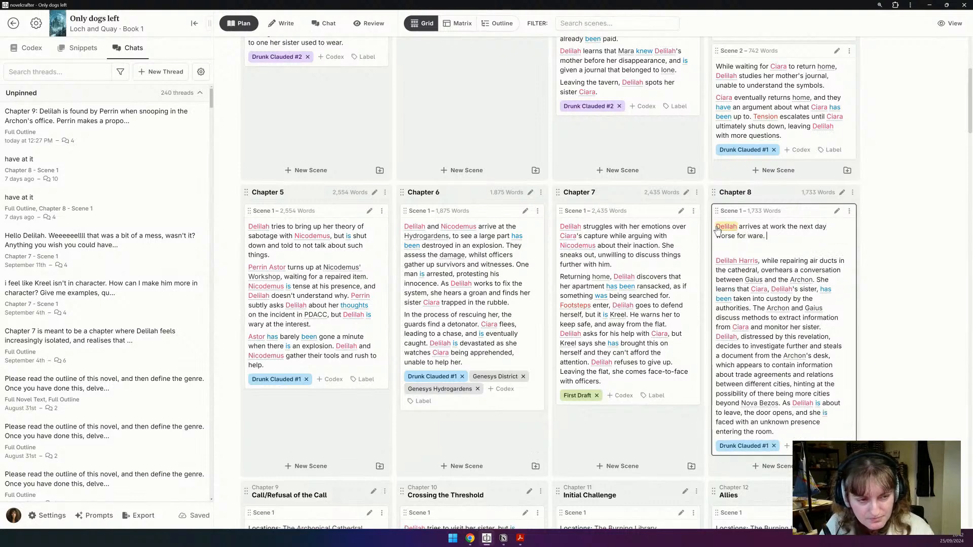
{"action": "key", "text": "BackSpace"}
{"action": "key", "text": "BackSpace"}
{"action": "key", "text": "BackSpace"}
{"action": "key", "text": "BackSpace"}
{"action": "type", "text": "ear."}
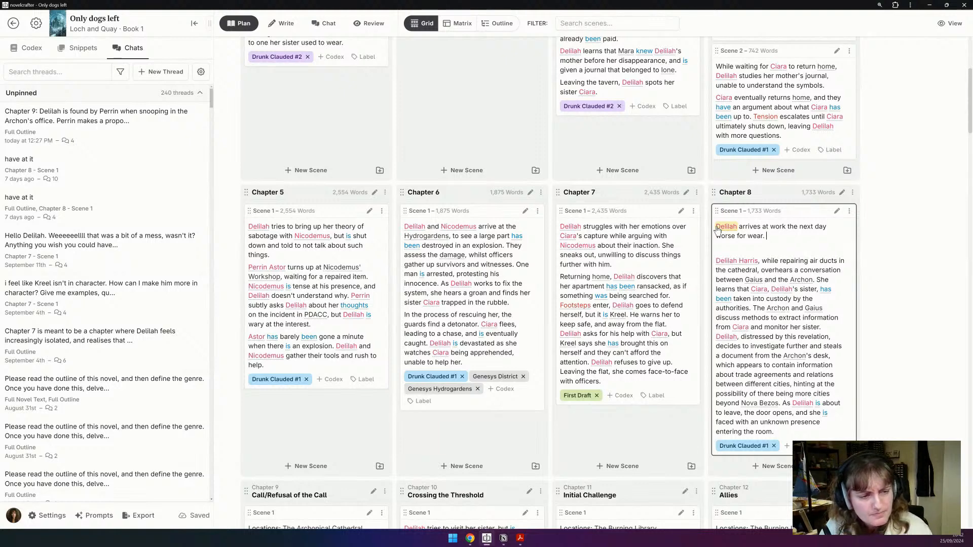
Step: Continue the new Chapter 8 paragraph with "She is tasked to unblock the airducts in the Archonical Cathedral."
{"action": "type", "text": " She is"}
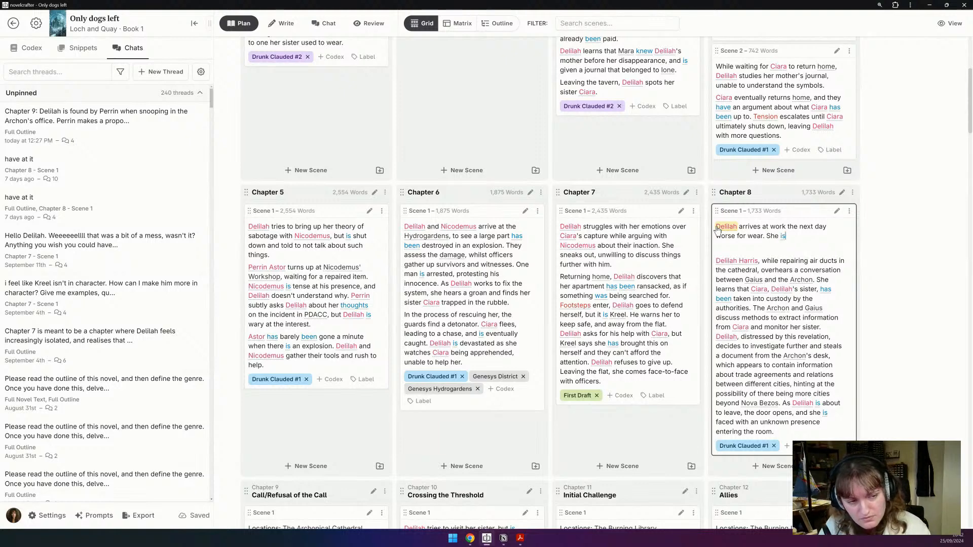
{"action": "type", "text": " tasked to un"}
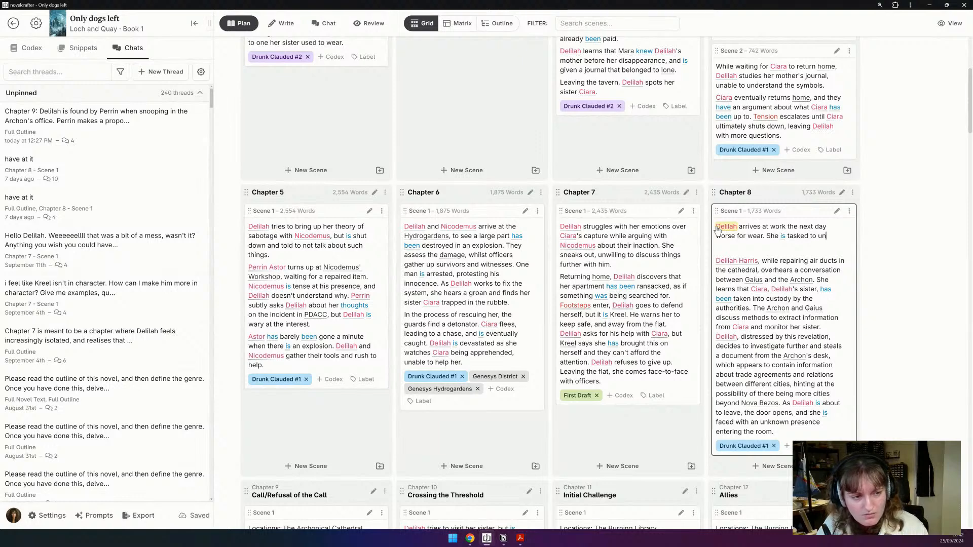
{"action": "type", "text": "block the air"}
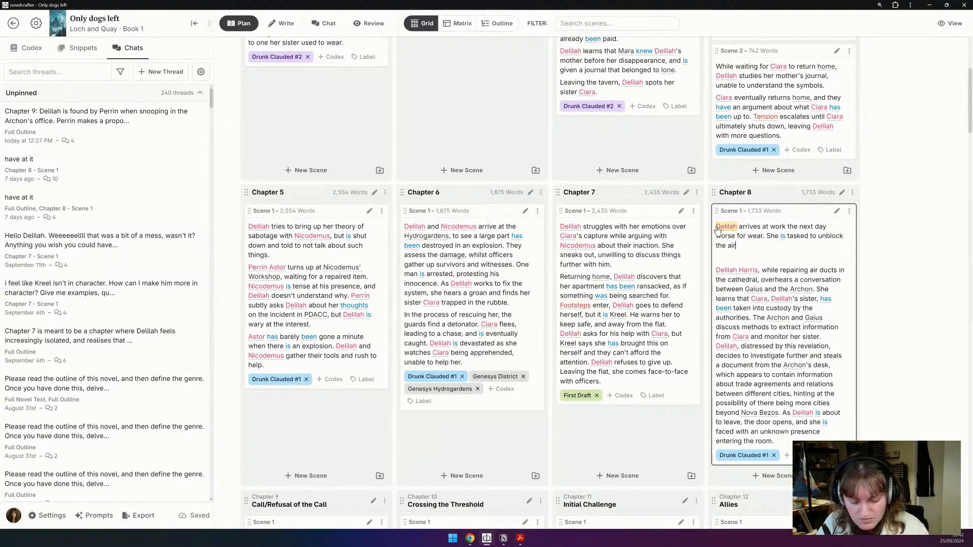
{"action": "type", "text": "ducts in the "}
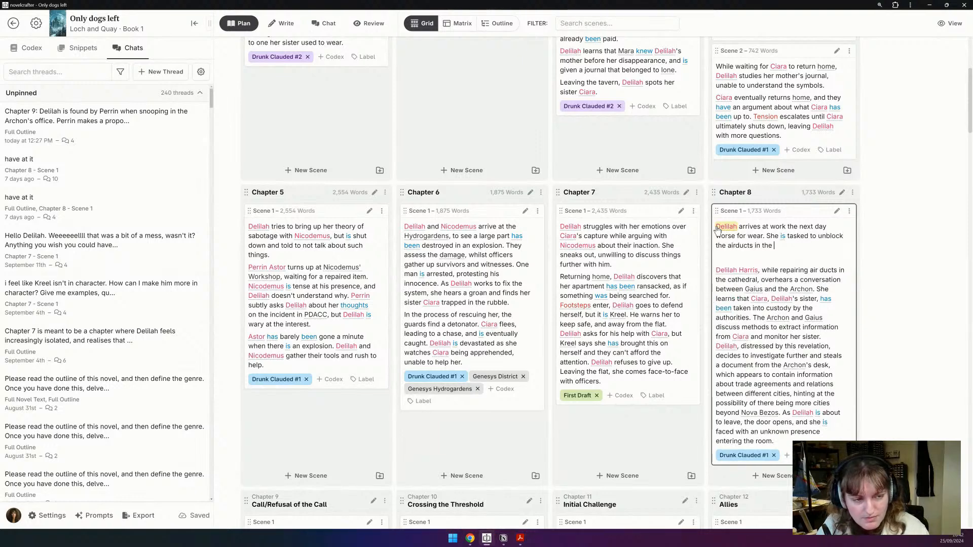
{"action": "type", "text": "Archonical "}
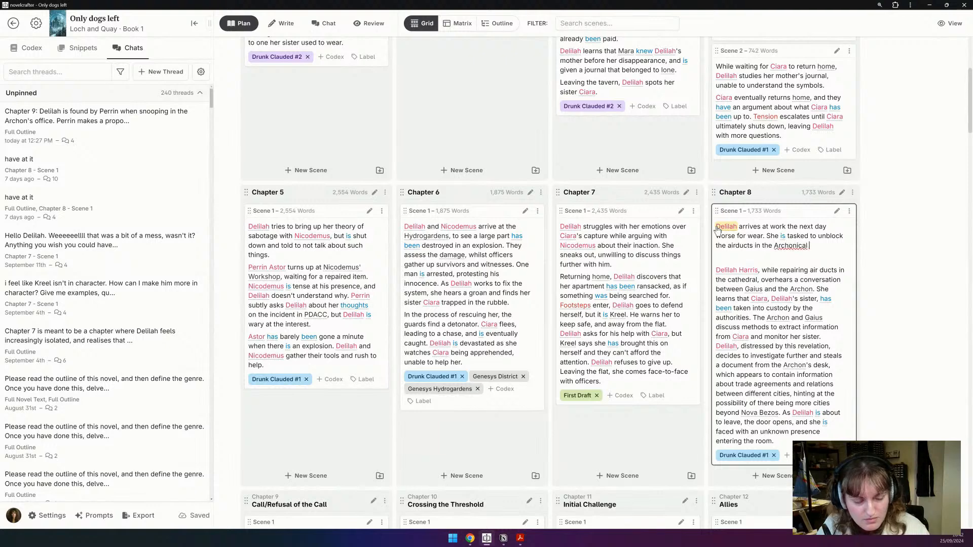
{"action": "type", "text": "Cathedral. "}
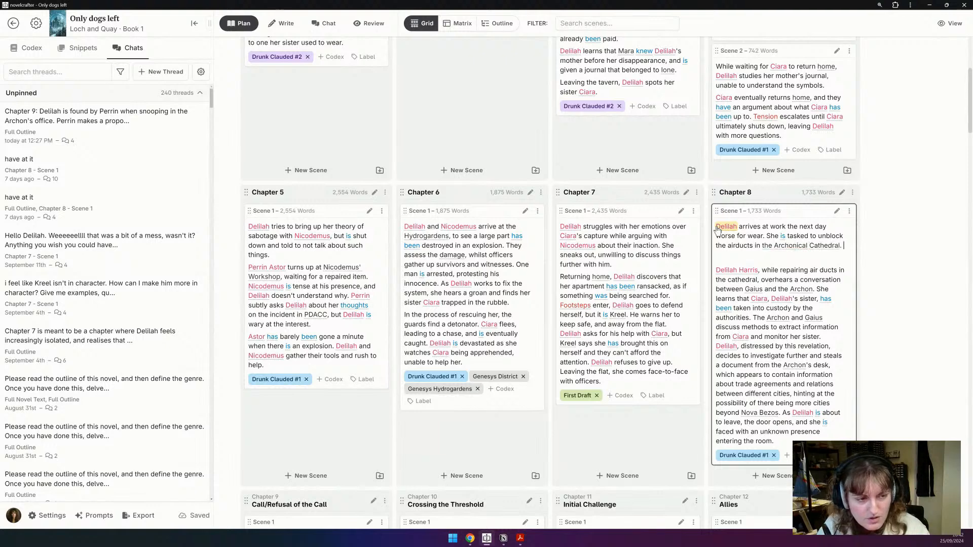
Step: Continue the new Chapter 8 paragraph with "Whilst there, she overhears a conversation between Gaius"
{"action": "type", "text": "Wh"}
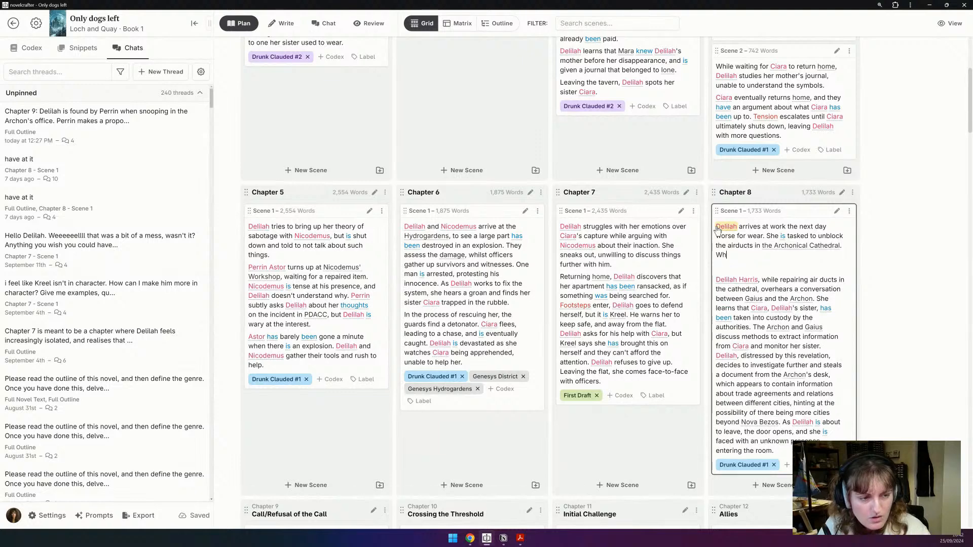
{"action": "type", "text": "ilst there, she ov"}
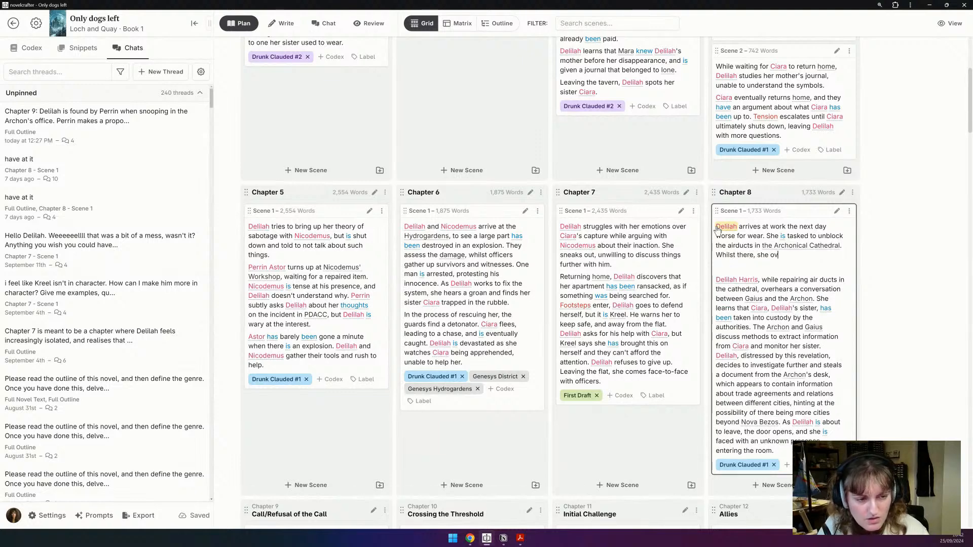
{"action": "type", "text": "erhears a "}
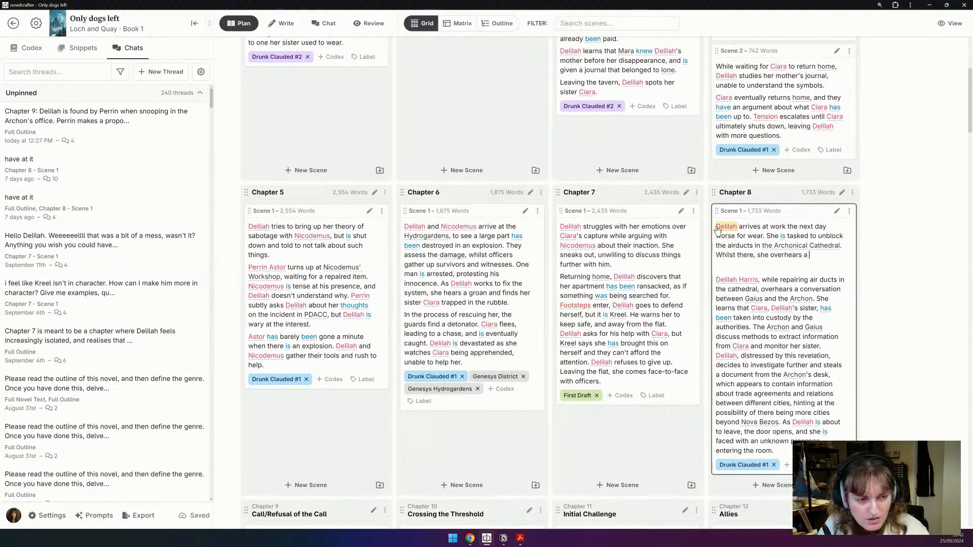
{"action": "type", "text": "conversation b"}
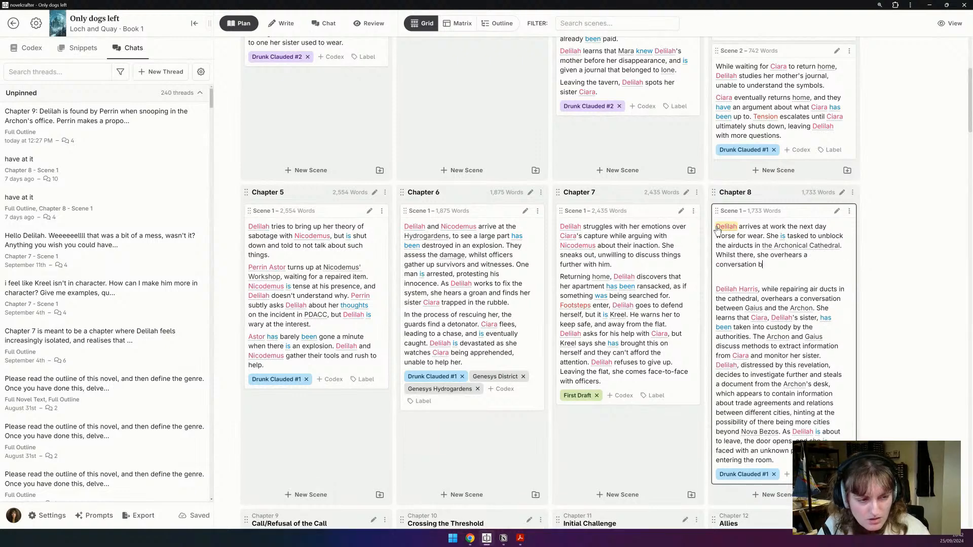
{"action": "type", "text": "etween Gaius"}
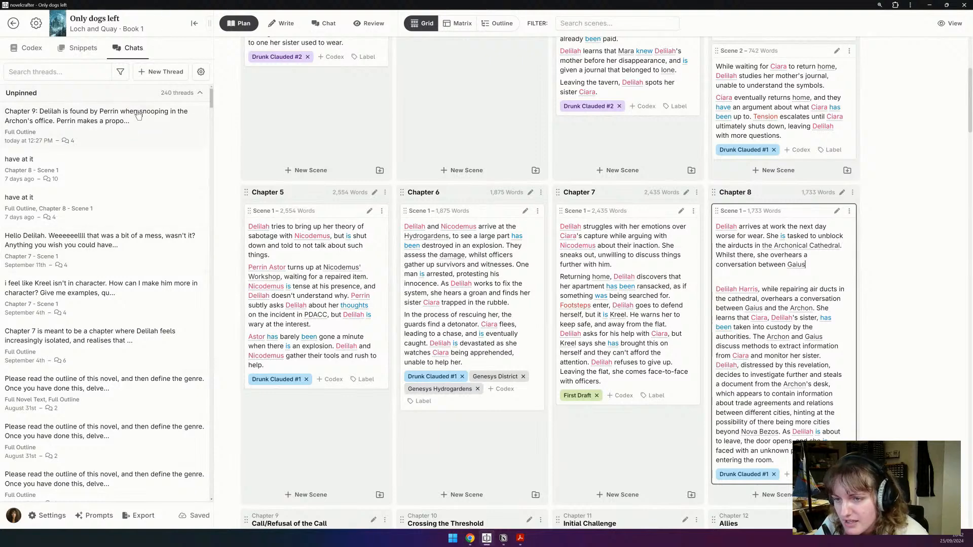
Step: Look through the older "have at it" chat thread for Chapter 8 - Scene 1, covering the overheard conversation and Gaius' portrayal
{"action": "left_click", "coordinate": [116, 162]}
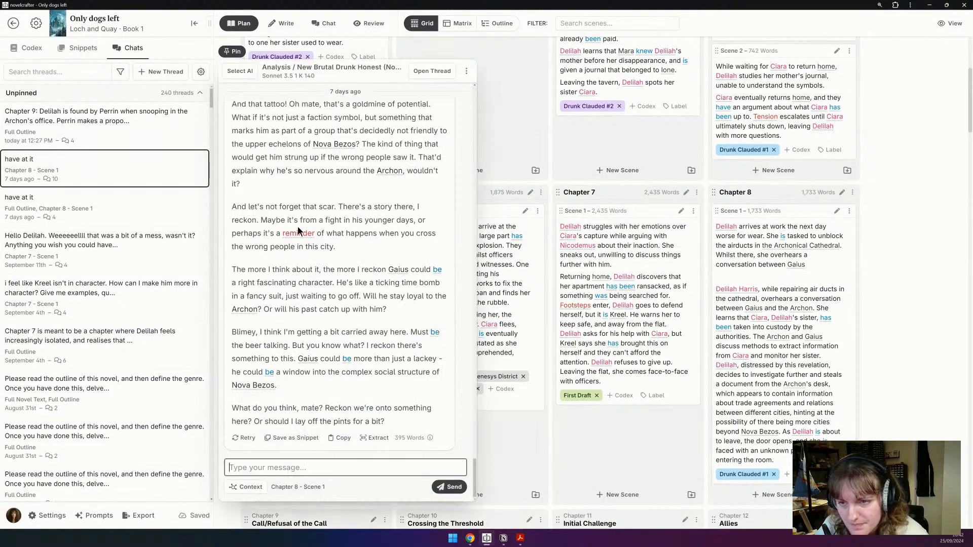
{"action": "left_click_drag", "start_coordinate": [476, 476], "coordinate": [475, 217]}
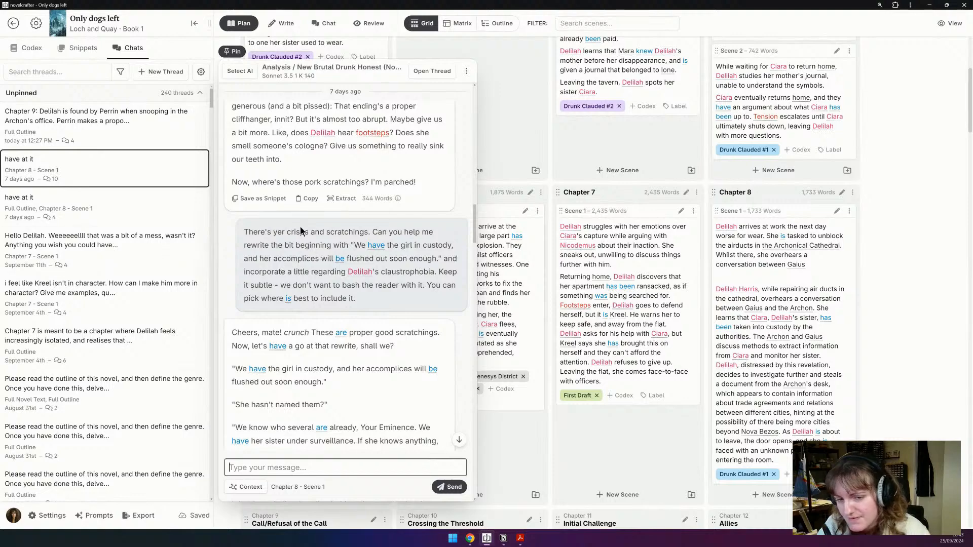
{"action": "scroll", "coordinate": [106, 253], "scroll_direction": "down", "scroll_amount": 3}
{"action": "scroll", "coordinate": [345, 284], "scroll_direction": "down", "scroll_amount": 8}
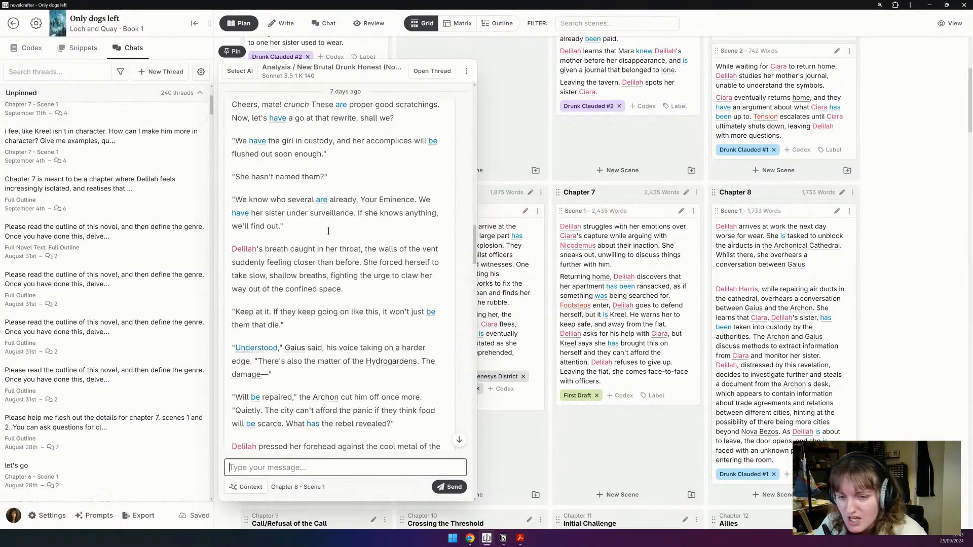
{"action": "scroll", "coordinate": [363, 327], "scroll_direction": "down", "scroll_amount": 10}
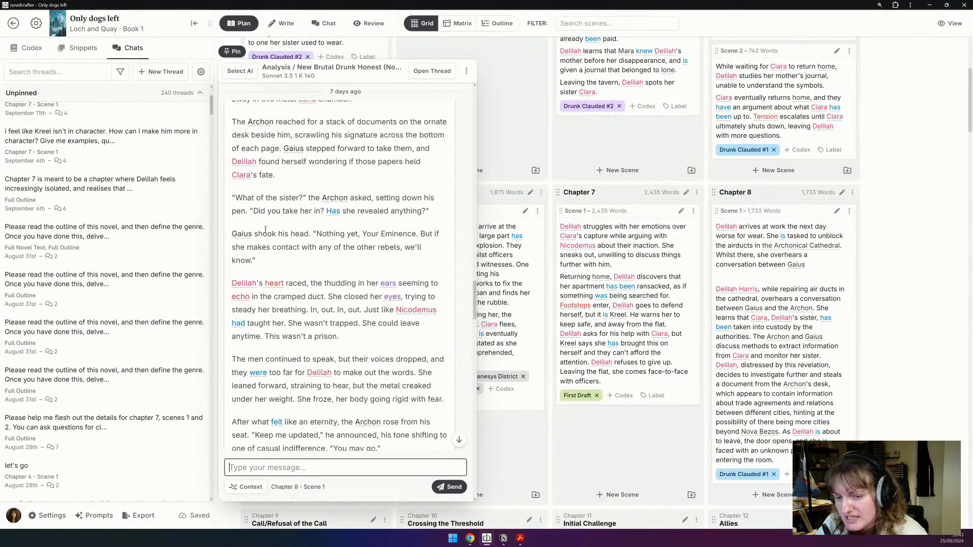
{"action": "scroll", "coordinate": [461, 402], "scroll_direction": "down", "scroll_amount": 8}
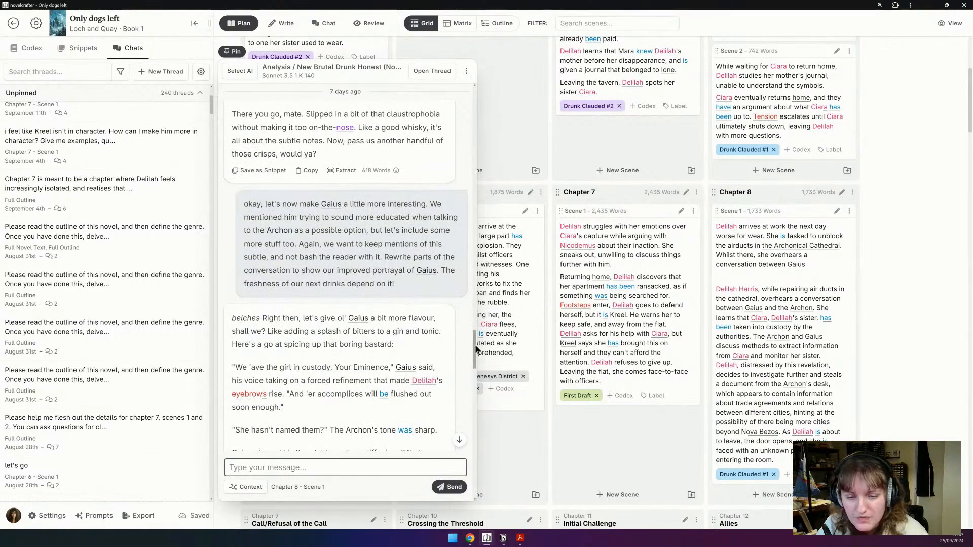
{"action": "left_click_drag", "start_coordinate": [475, 345], "coordinate": [481, 437]}
{"action": "scroll", "coordinate": [477, 439], "scroll_direction": "down", "scroll_amount": 5}
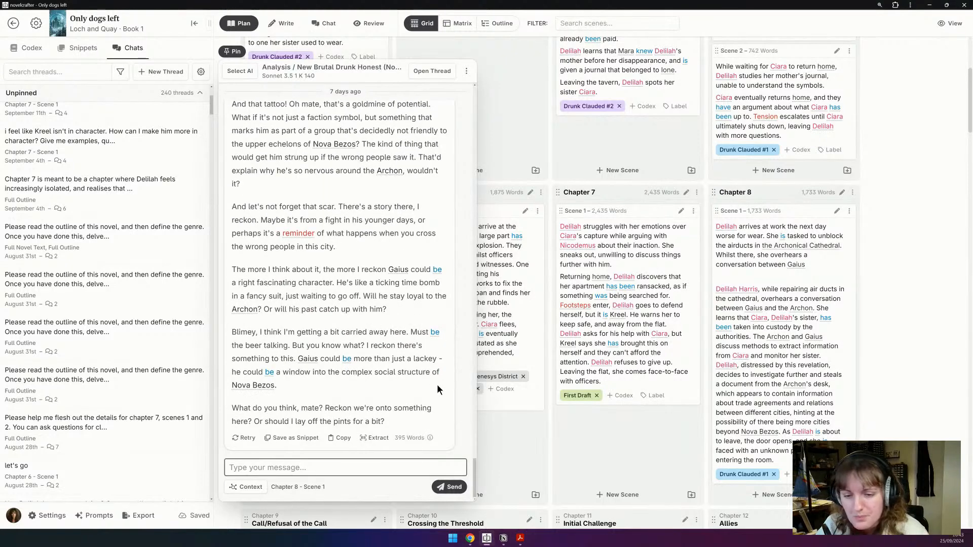
{"action": "left_click", "coordinate": [904, 354]}
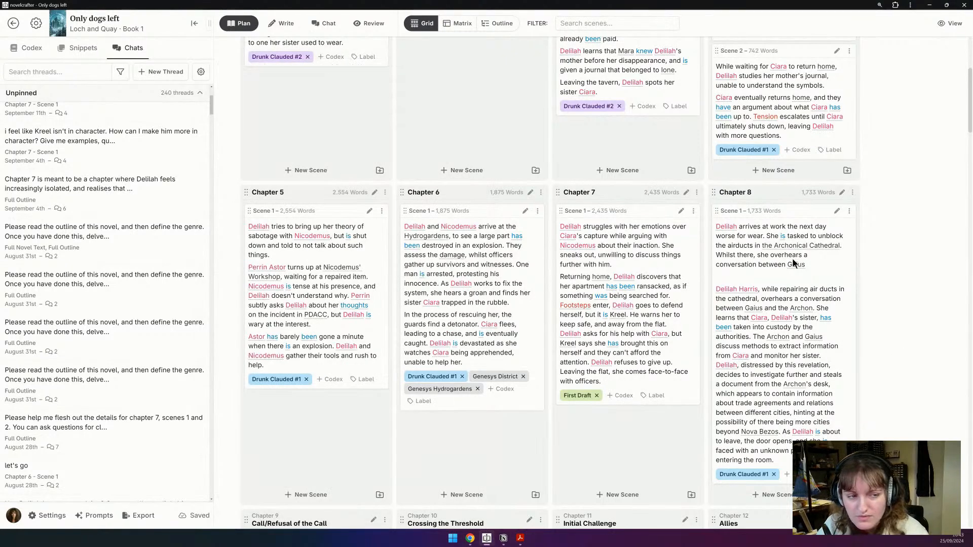
Step: Finish the unfinished sentence of the new Chapter 8 paragraph with "and the Archon."
{"action": "left_click", "coordinate": [815, 267]}
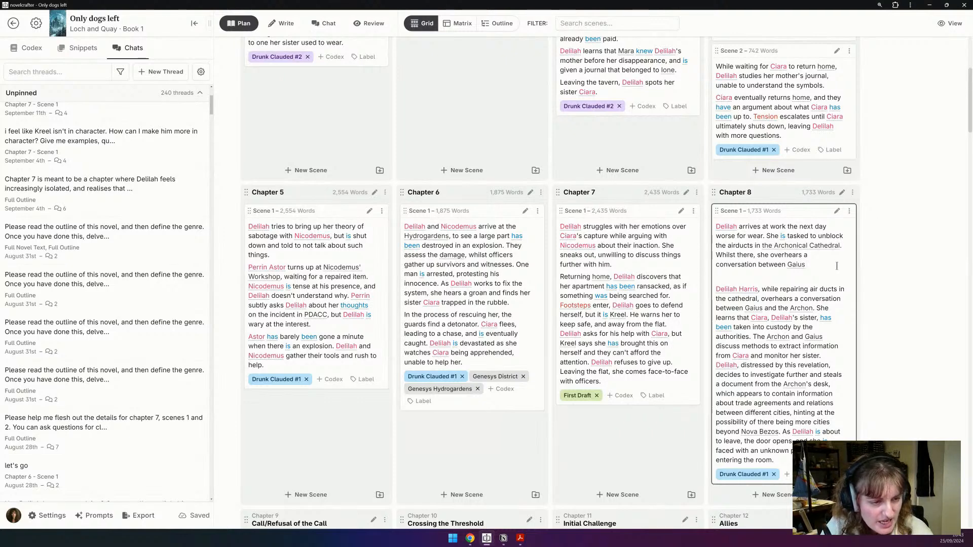
{"action": "type", "text": "nd the"}
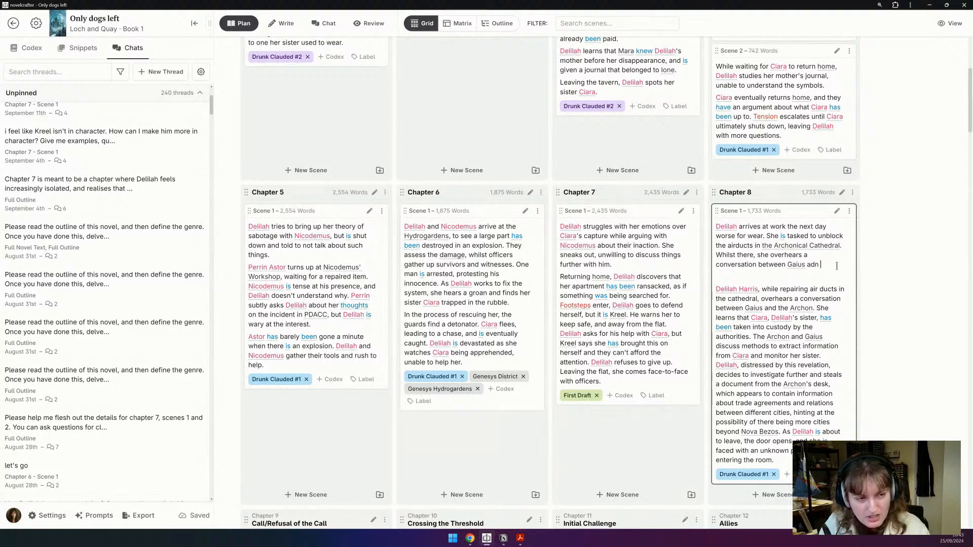
{"action": "key", "text": "BackSpace"}
{"action": "key", "text": "BackSpace"}
{"action": "key", "text": "BackSpace"}
{"action": "key", "text": "BackSpace"}
{"action": "key", "text": "BackSpace"}
{"action": "key", "text": "BackSpace"}
{"action": "type", "text": "nd the Archon."}
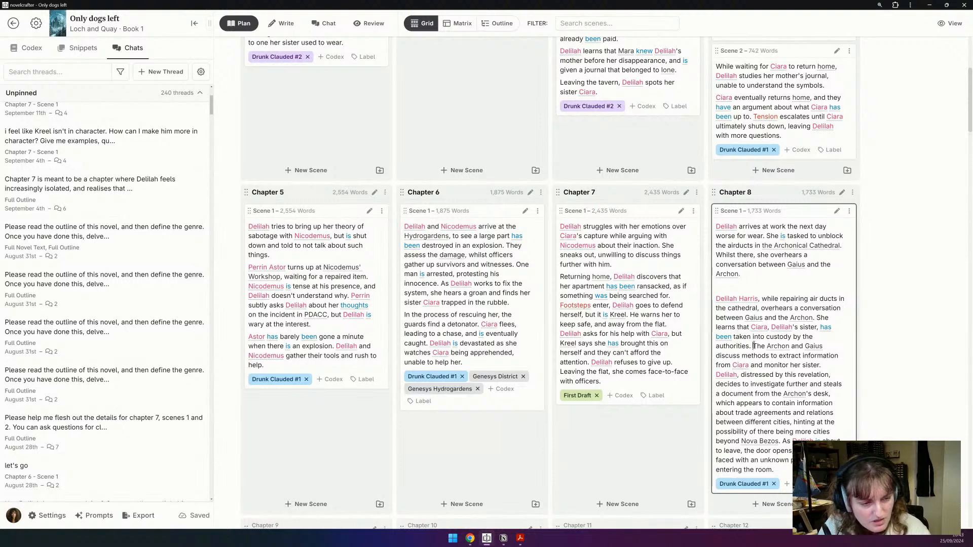
Step: Replace the old Chapter 8 text up to "authorities." with a new sentence starting "Delilah learns that Ciara has not yet"
{"action": "left_click_drag", "start_coordinate": [754, 346], "coordinate": [703, 295]}
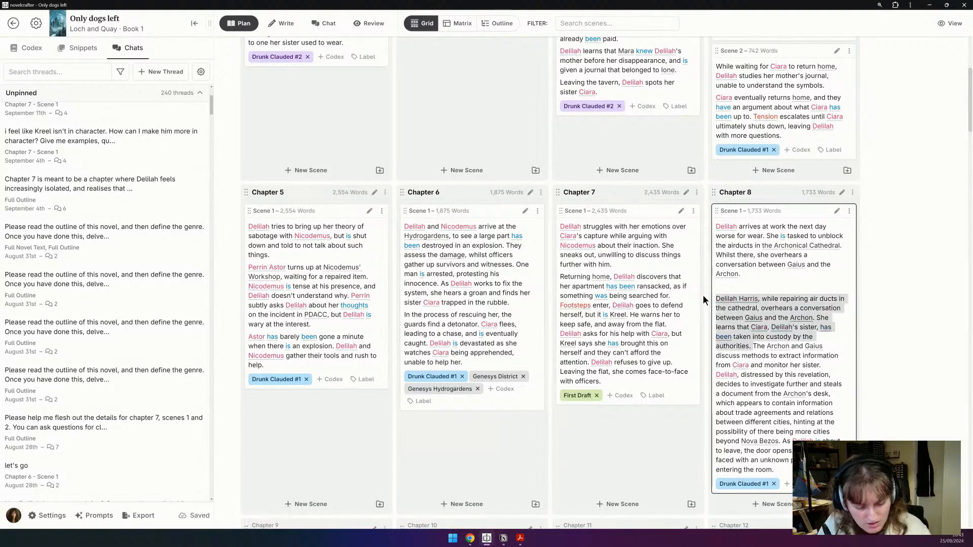
{"action": "key", "text": "BackSpace"}
{"action": "type", "text": "Deli"}
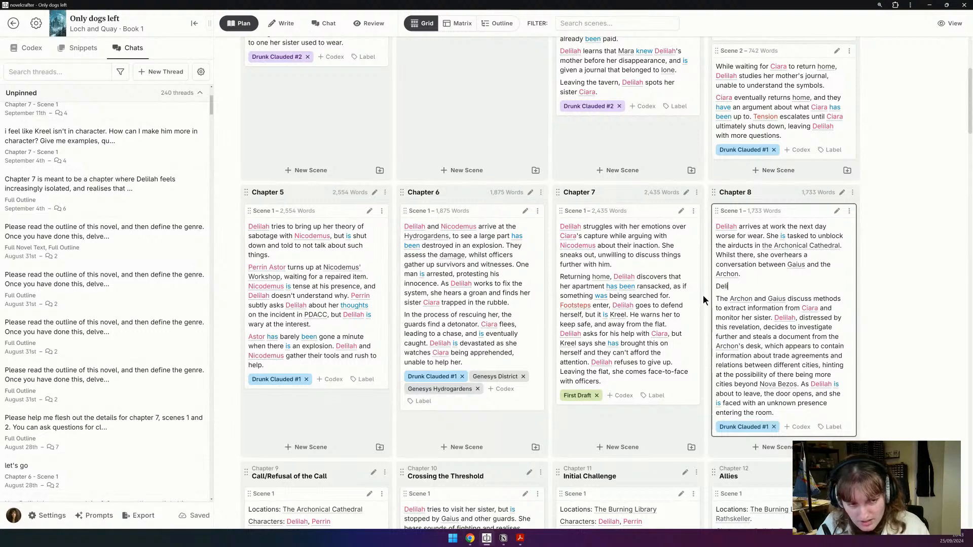
{"action": "type", "text": "lah learn"}
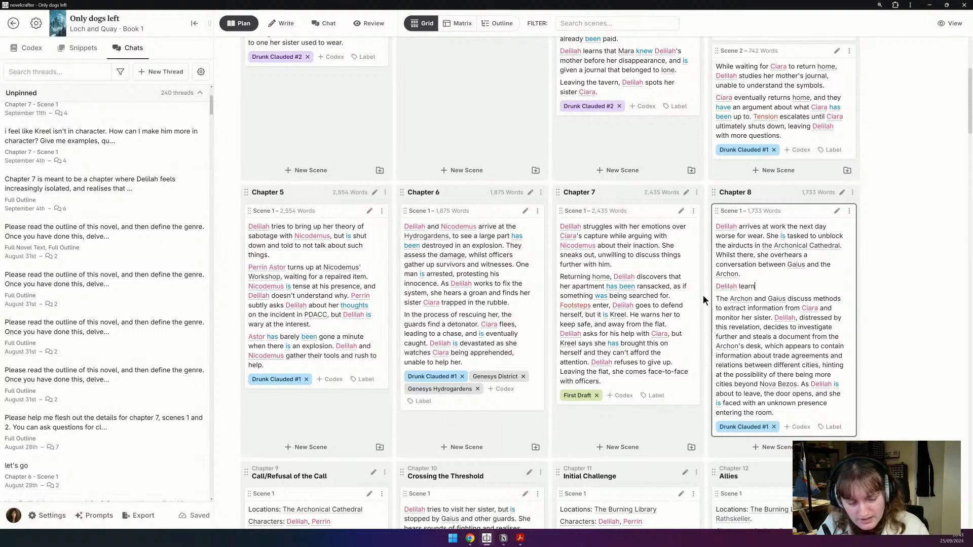
{"action": "type", "text": "s that Ciara has no"}
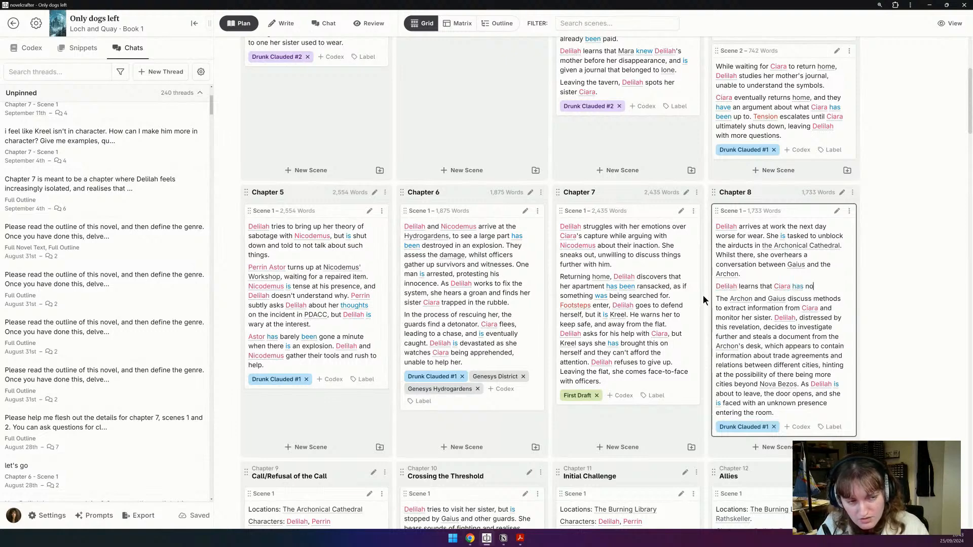
{"action": "type", "text": "t yet divul"}
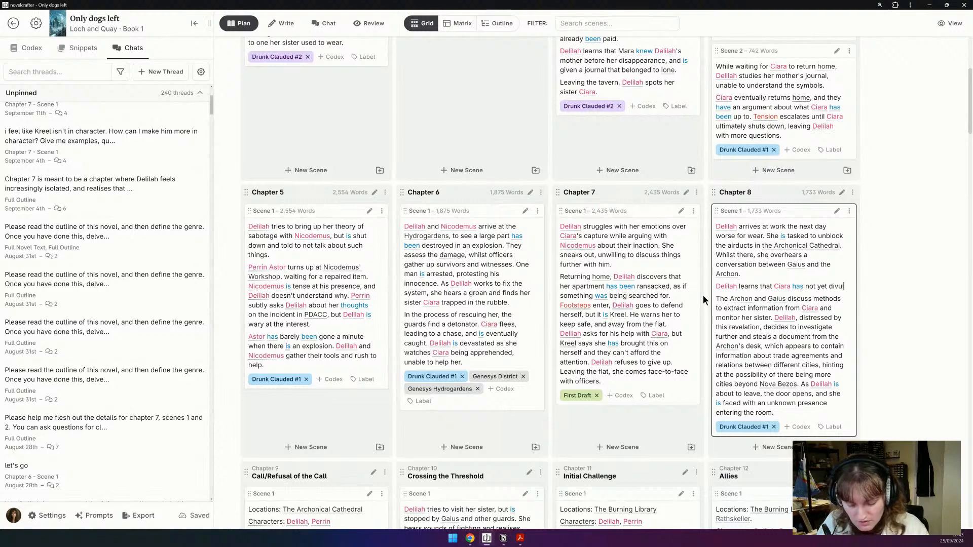
Step: Complete the sentence with "divulged any information, but that Gaius' men are now also following Delilah, in case she leads them to the rebels."
{"action": "type", "text": "ged any information, but that Gaius' men are no"}
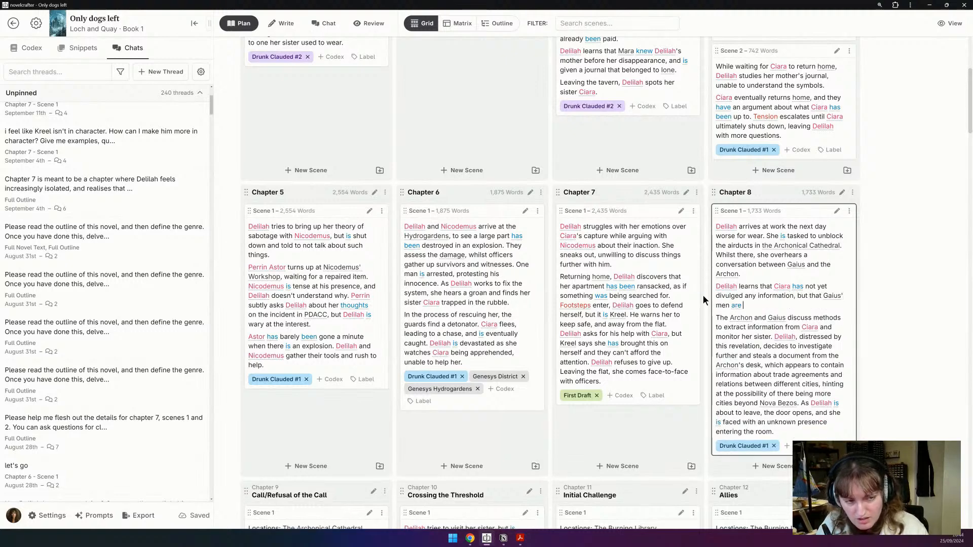
{"action": "type", "text": "also following Delilah, in case she leads them to the rebels."}
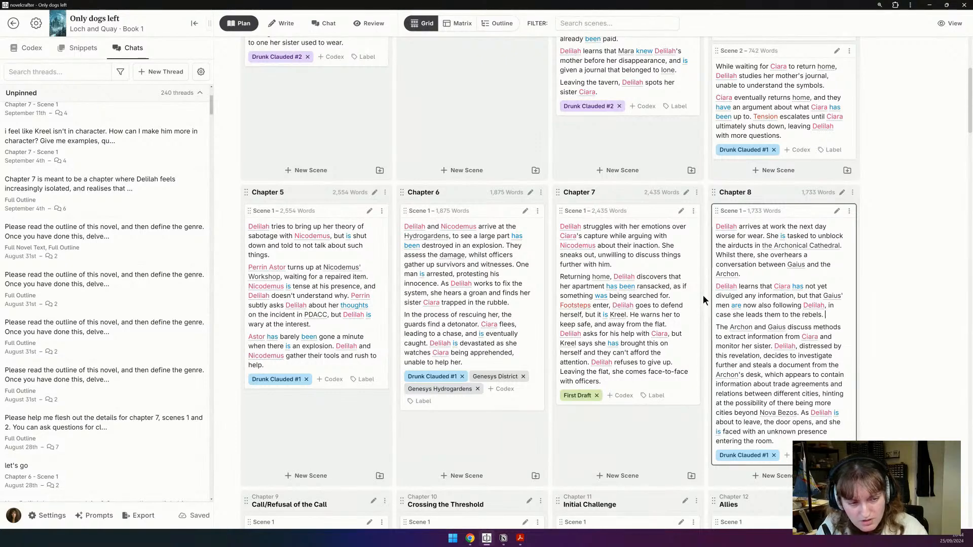
Step: Add a new Chapter 8 paragraph: "When the two leave the office, Delilah sneaks in through the vent, hoping for information about her sister."
{"action": "key", "text": "Return"}
{"action": "type", "text": "When the"}
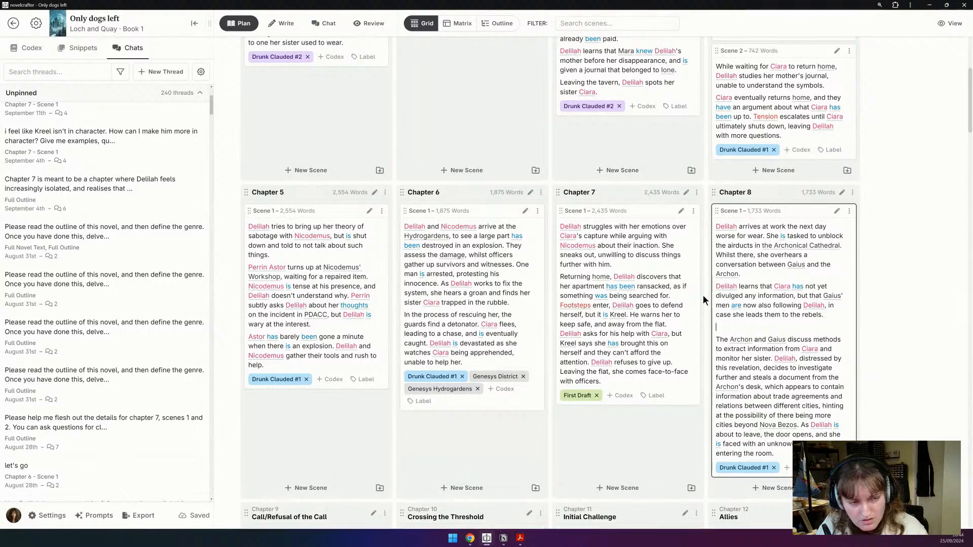
{"action": "type", "text": " two lea"}
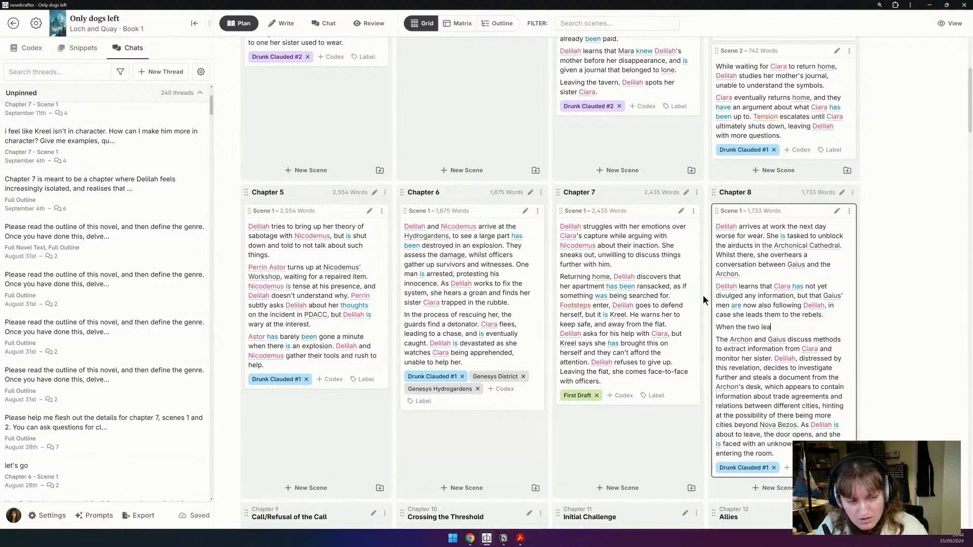
{"action": "type", "text": "ve the offic"}
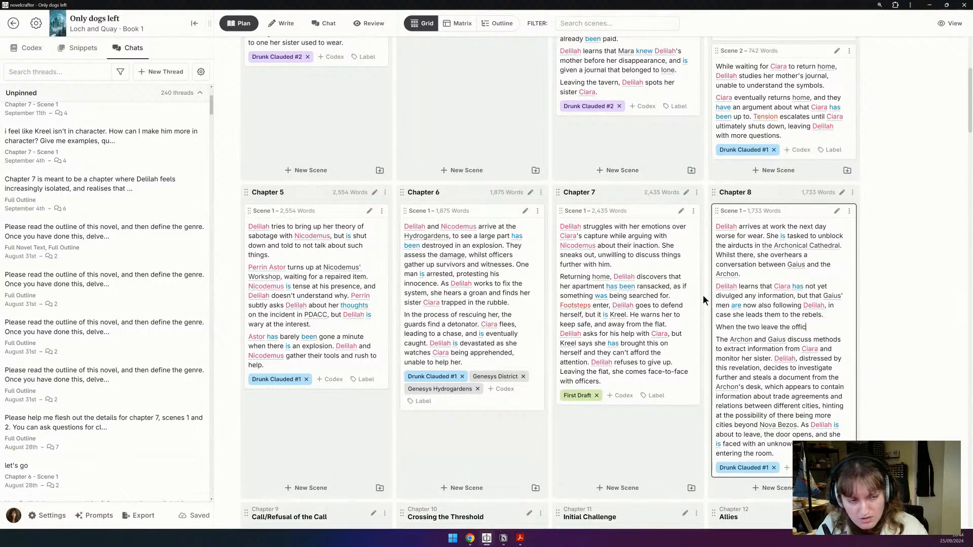
{"action": "type", "text": "e, Delilah sn"}
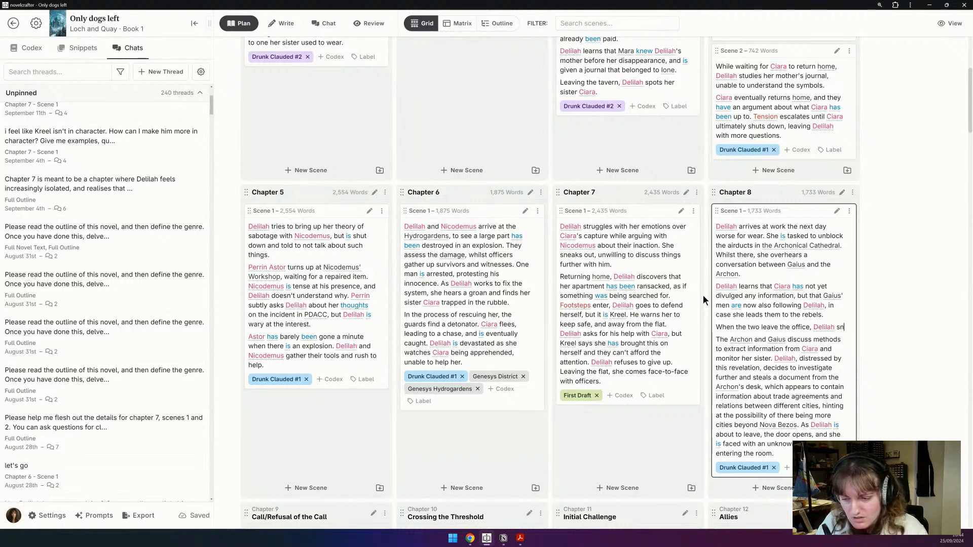
{"action": "type", "text": "eaks in,"}
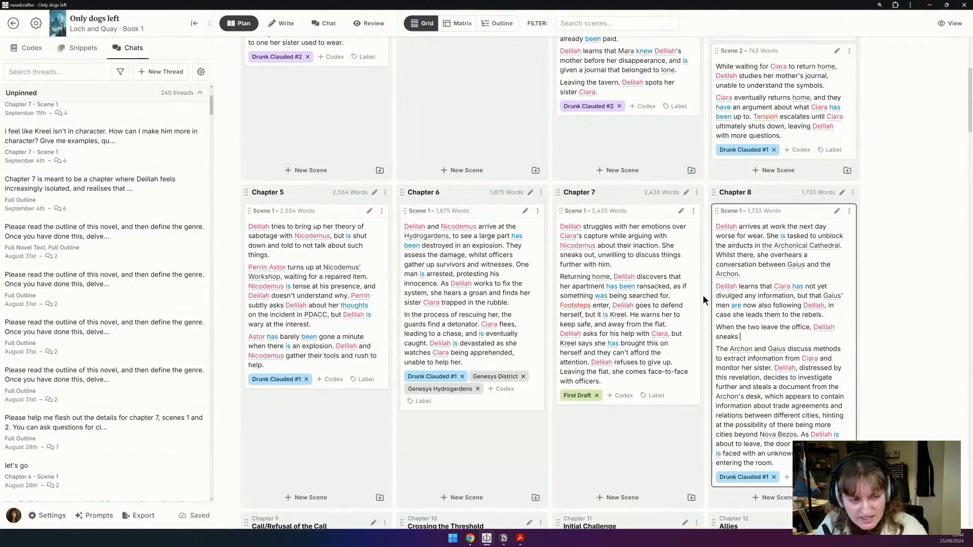
{"action": "key", "text": "BackSpace"}
{"action": "key", "text": "BackSpace"}
{"action": "type", "text": "through the v"}
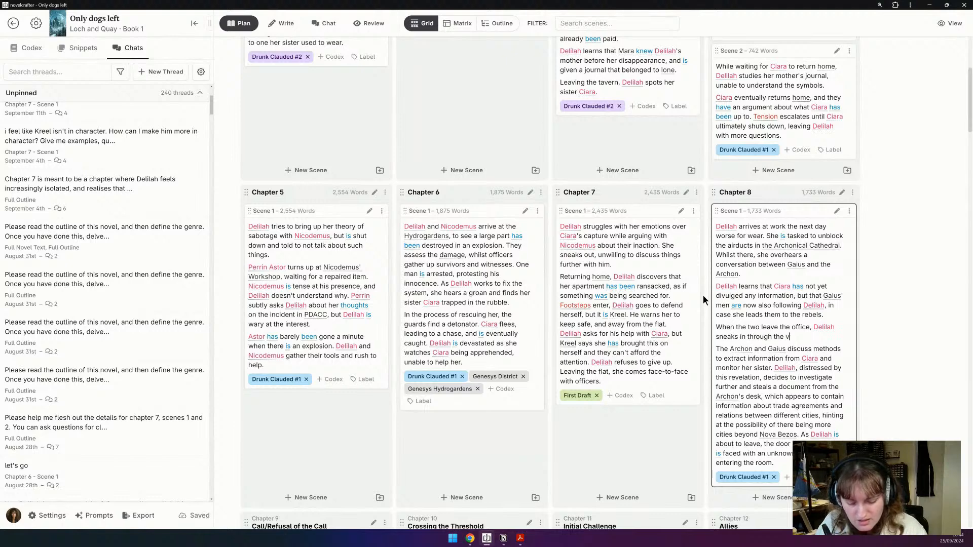
{"action": "type", "text": "ent, hoping for "}
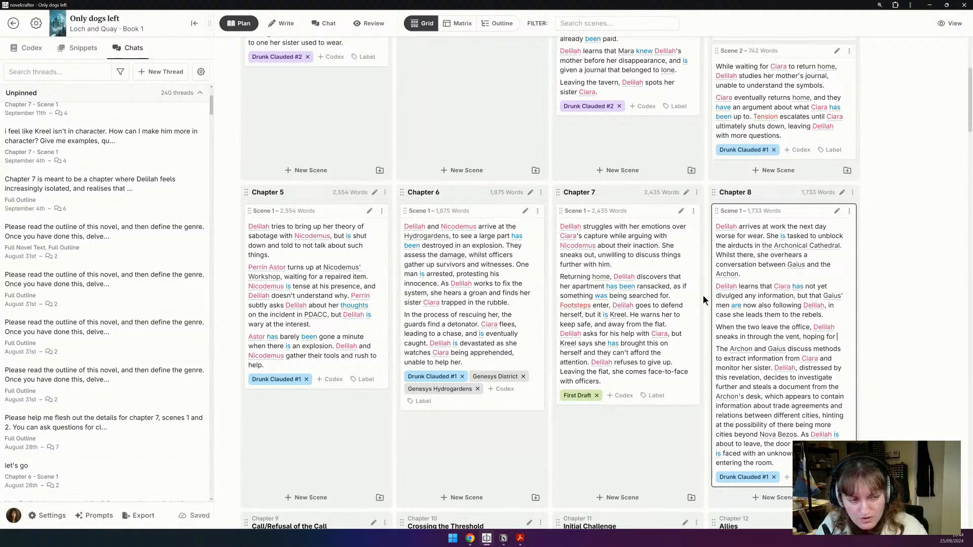
{"action": "type", "text": "information abo"}
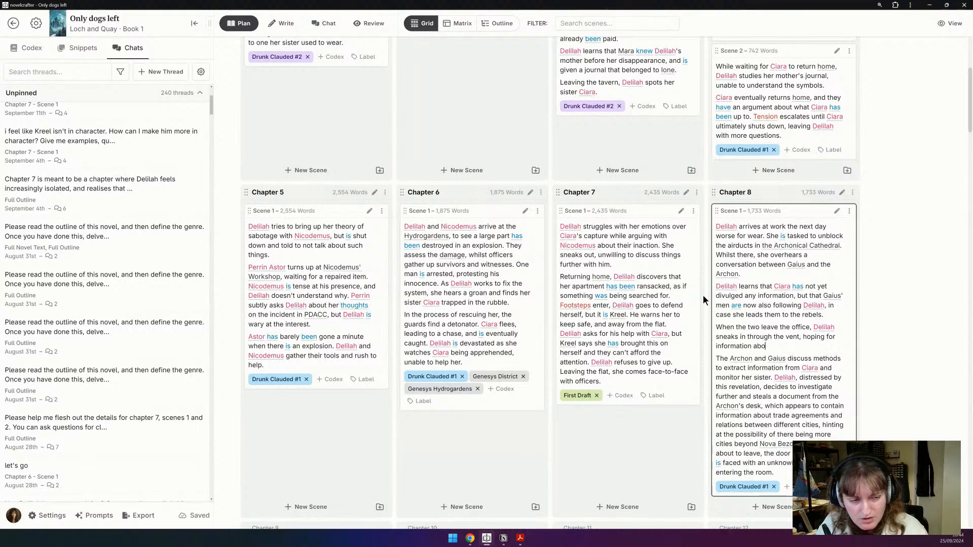
{"action": "type", "text": "ut her sister. "}
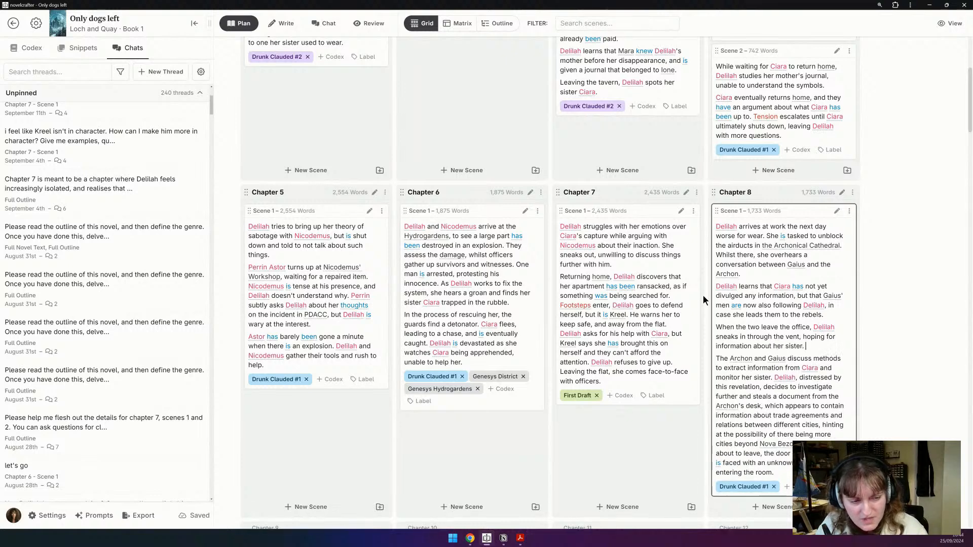
Step: Add "Instead she finds" and delete the old text before "information about trade agreements", joining the remainder onto the new paragraph
{"action": "type", "text": "Instead"}
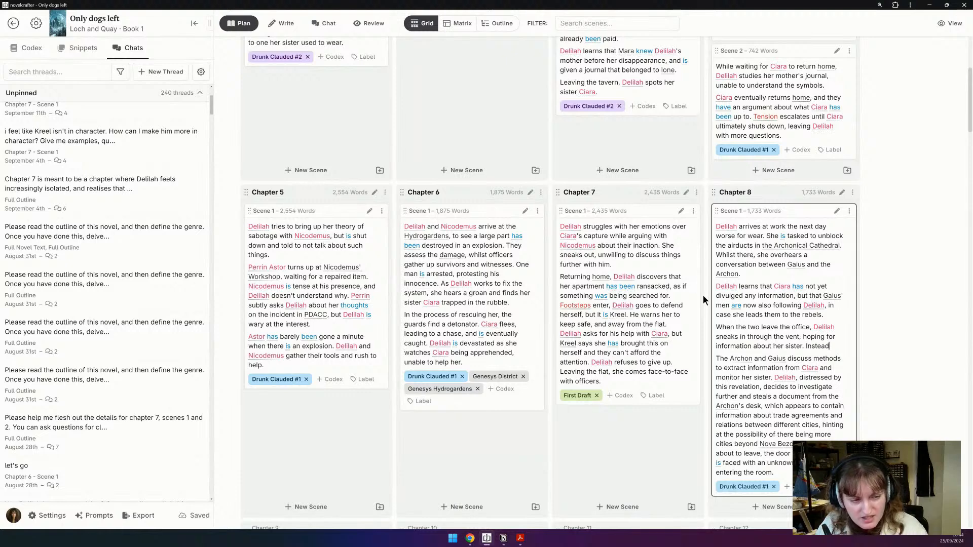
{"action": "type", "text": " she finds"}
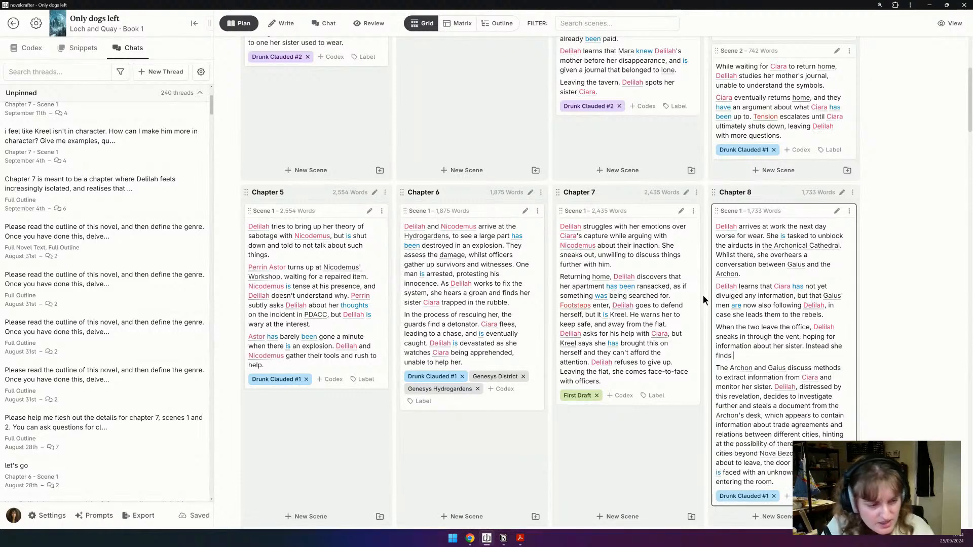
{"action": "left_click_drag", "start_coordinate": [844, 416], "coordinate": [707, 366]}
{"action": "key", "text": "BackSpace"}
{"action": "key", "text": "BackSpace"}
{"action": "left_click", "coordinate": [770, 375]}
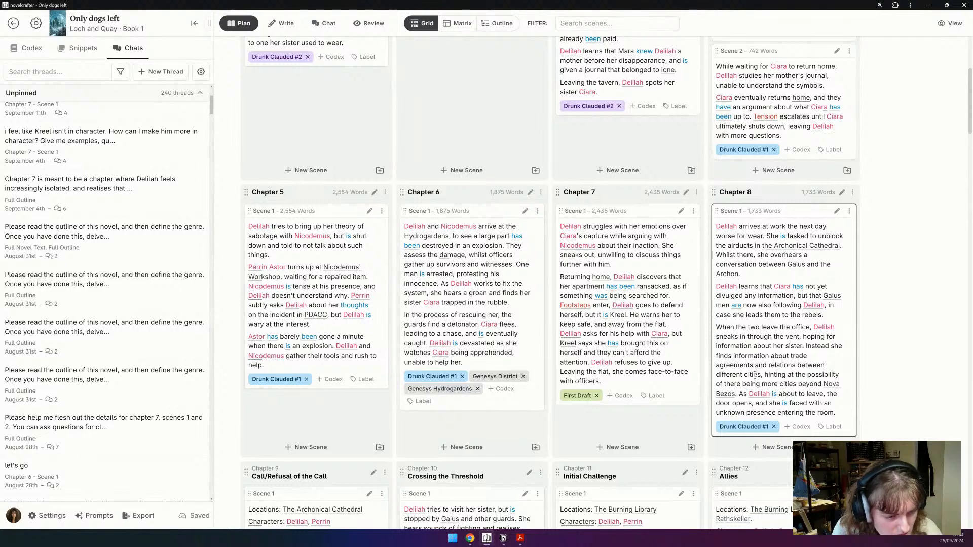
{"action": "scroll", "coordinate": [751, 363], "scroll_direction": "down", "scroll_amount": 1}
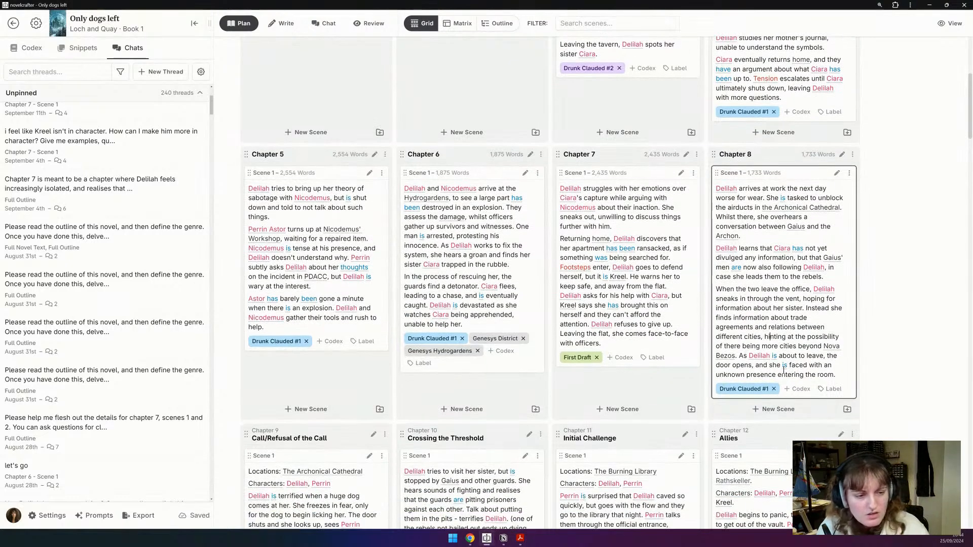
Step: Delete the words about an unknown presence entering the room, ending the Chapter 8 summary with "the door opens."
{"action": "left_click_drag", "start_coordinate": [753, 365], "coordinate": [835, 375]}
{"action": "key", "text": "BackSpace"}
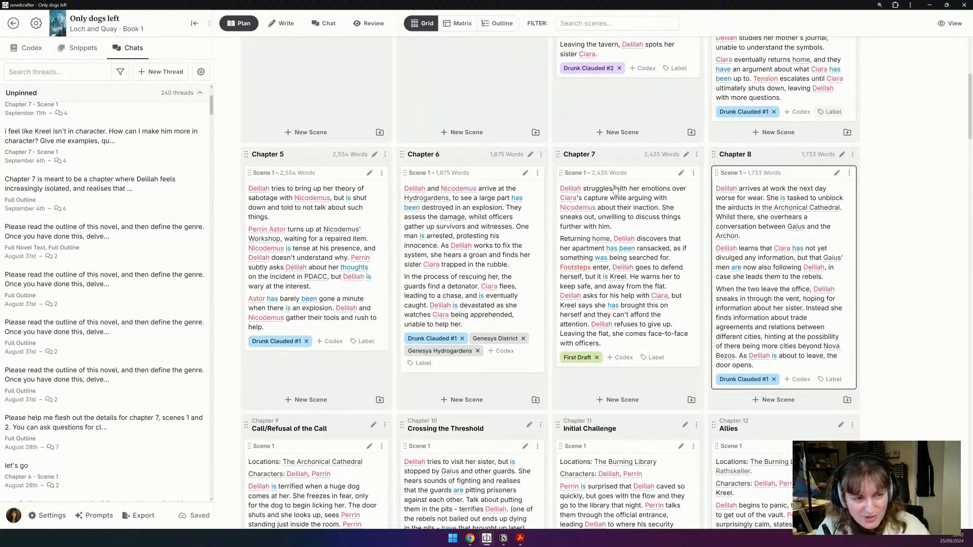
Step: Switch to Notion, collapse the 18-Sep-2024 section and tick off going over the summaries of chapters 1-8 in the 25-Sep-2024 plan
{"action": "left_click", "coordinate": [504, 539]}
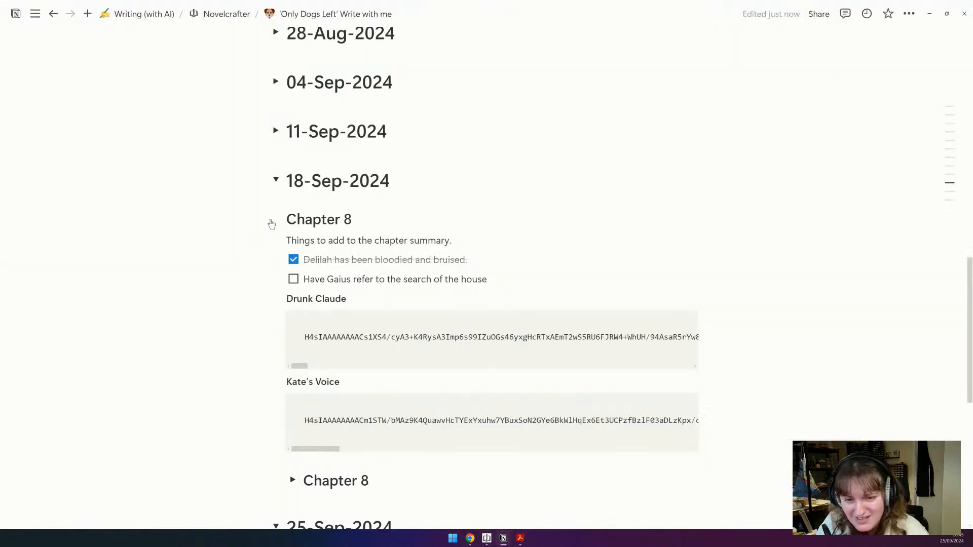
{"action": "left_click", "coordinate": [276, 179]}
{"action": "left_click", "coordinate": [293, 290]}
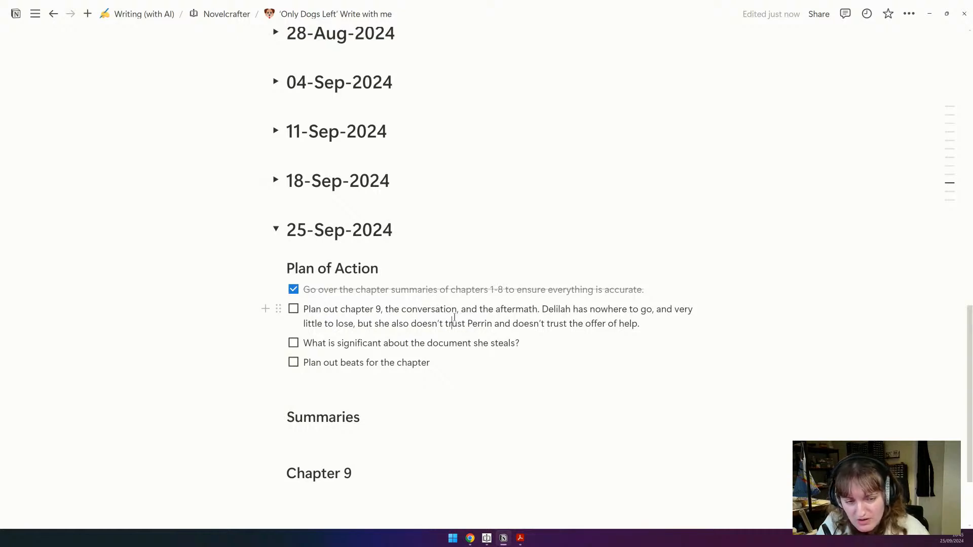
Step: Return to novelcrafter and copy the entire Scene 1 summary of Chapter 9, Call/Refusal of the Call
{"action": "key", "text": "alt+Tab"}
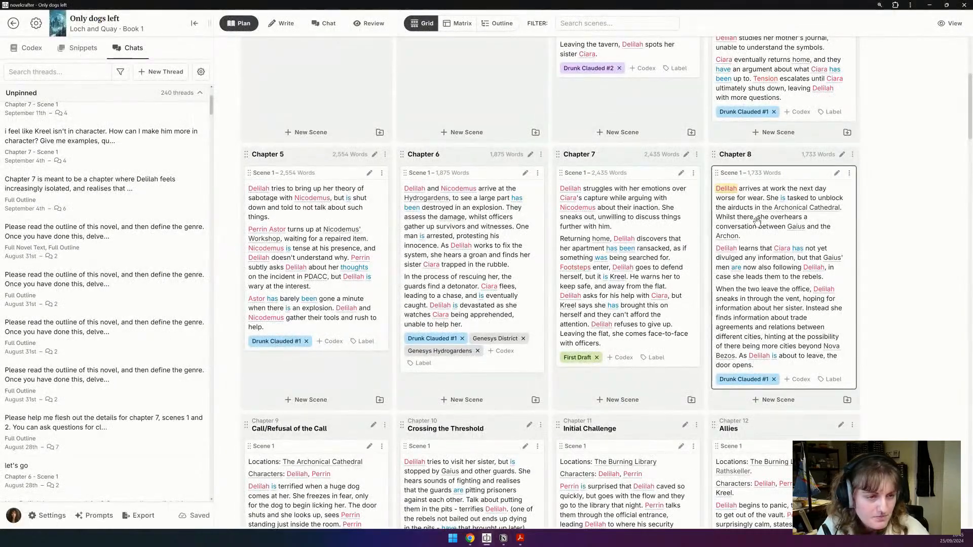
{"action": "scroll", "coordinate": [305, 314], "scroll_direction": "down", "scroll_amount": 4}
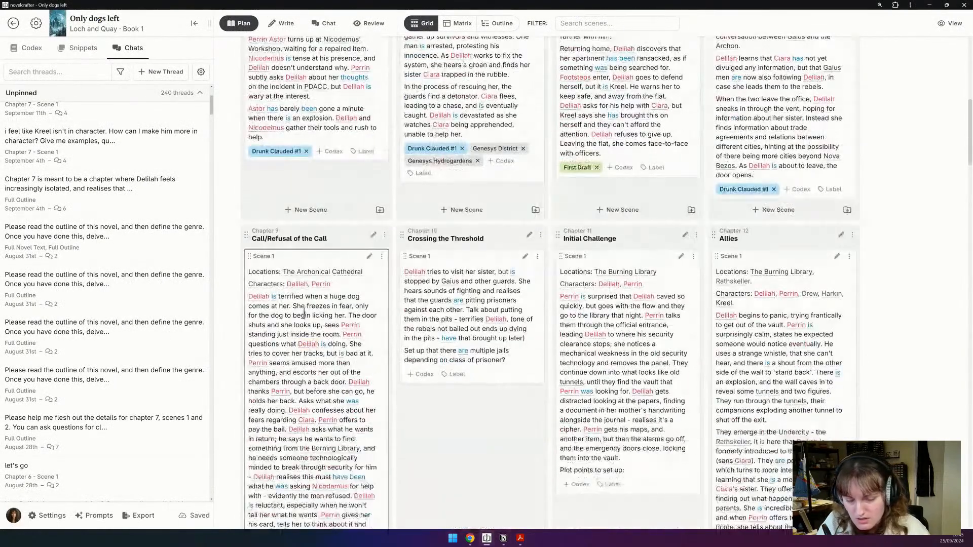
{"action": "key", "text": "ctrl+a"}
{"action": "key", "text": "ctrl+c"}
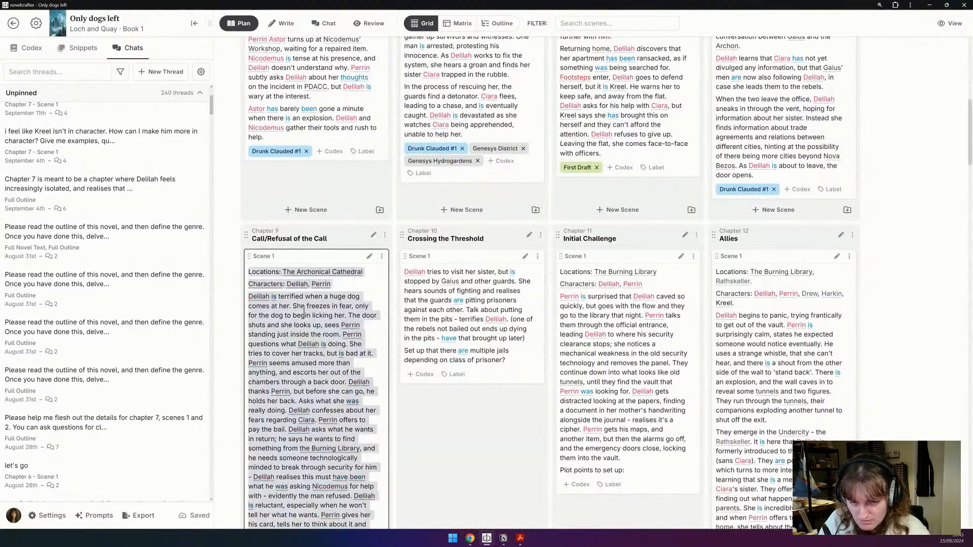
Step: Open Chapter 9 for writing and paste the copied summary beneath its codex additions, leaving blank lines above and below it
{"action": "left_click", "coordinate": [373, 236]}
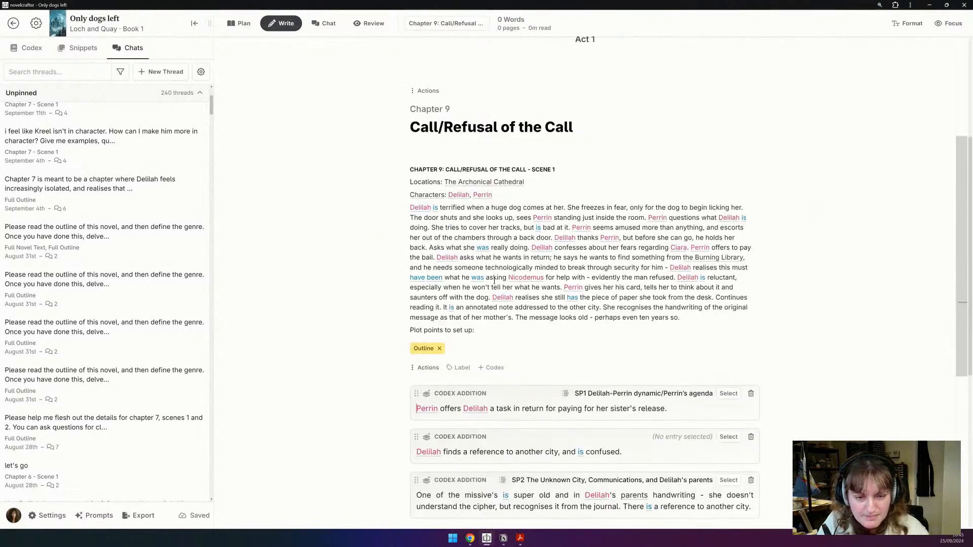
{"action": "scroll", "coordinate": [464, 323], "scroll_direction": "down", "scroll_amount": 5}
{"action": "left_click", "coordinate": [463, 264]}
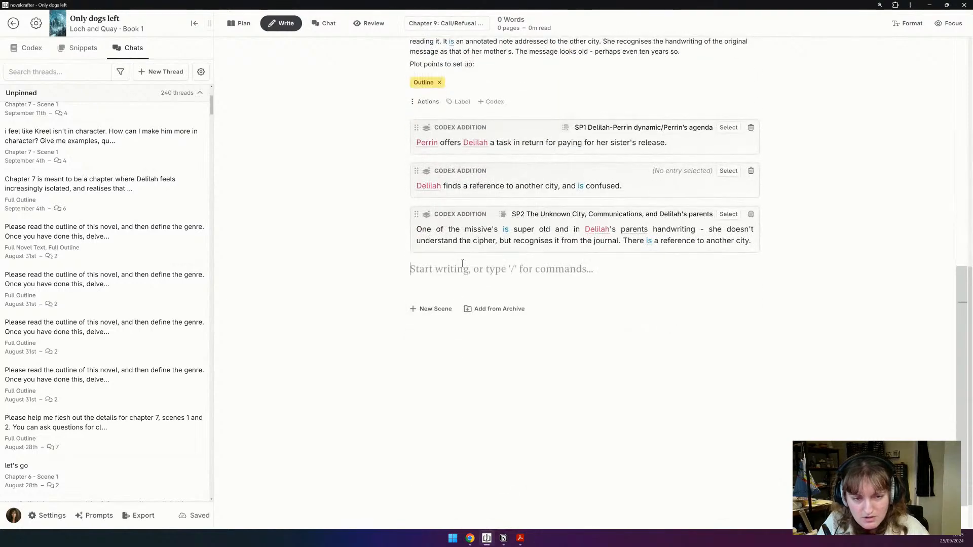
{"action": "key", "text": "Return"}
{"action": "key", "text": "Return"}
{"action": "key", "text": "Return"}
{"action": "key", "text": "Return"}
{"action": "key", "text": "Return"}
{"action": "key", "text": "Return"}
{"action": "key", "text": "Return"}
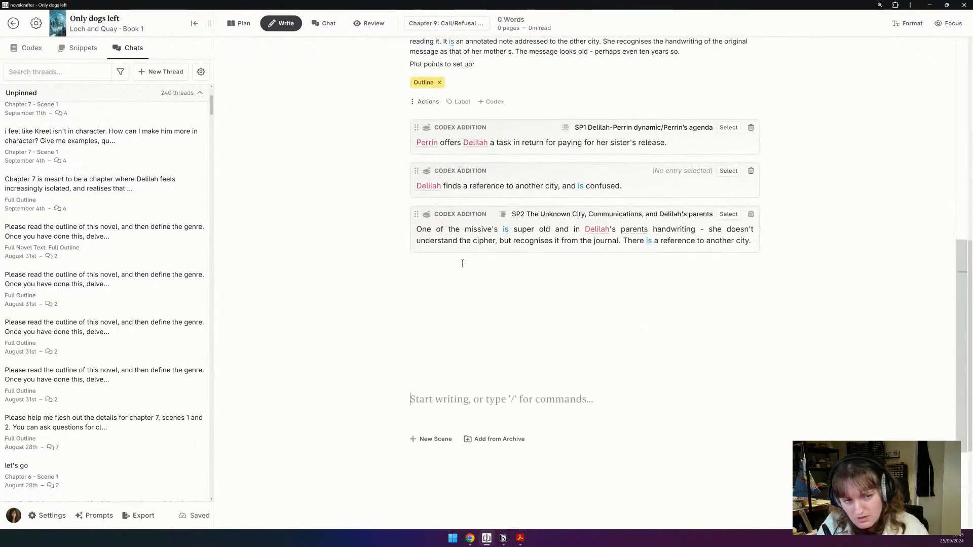
{"action": "left_click", "coordinate": [438, 337]}
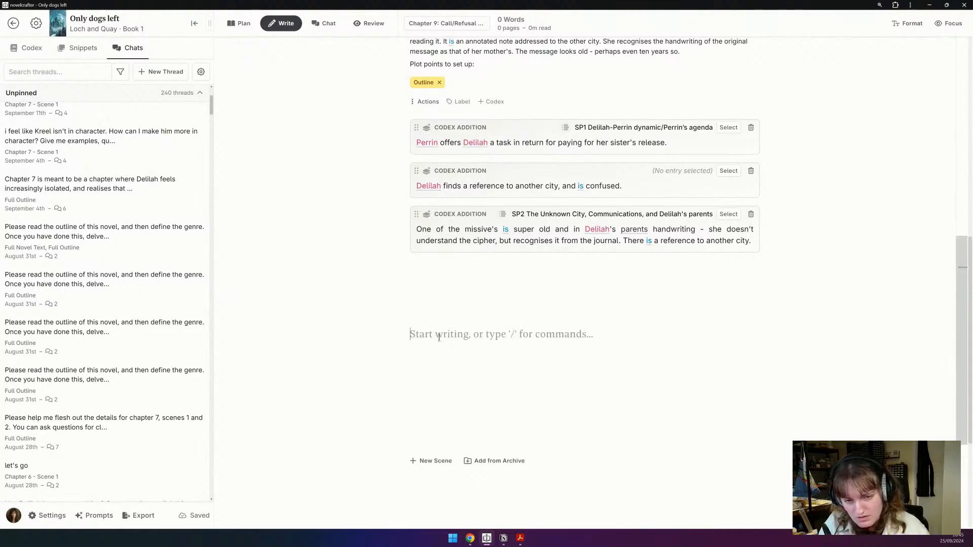
{"action": "key", "text": "ctrl+v"}
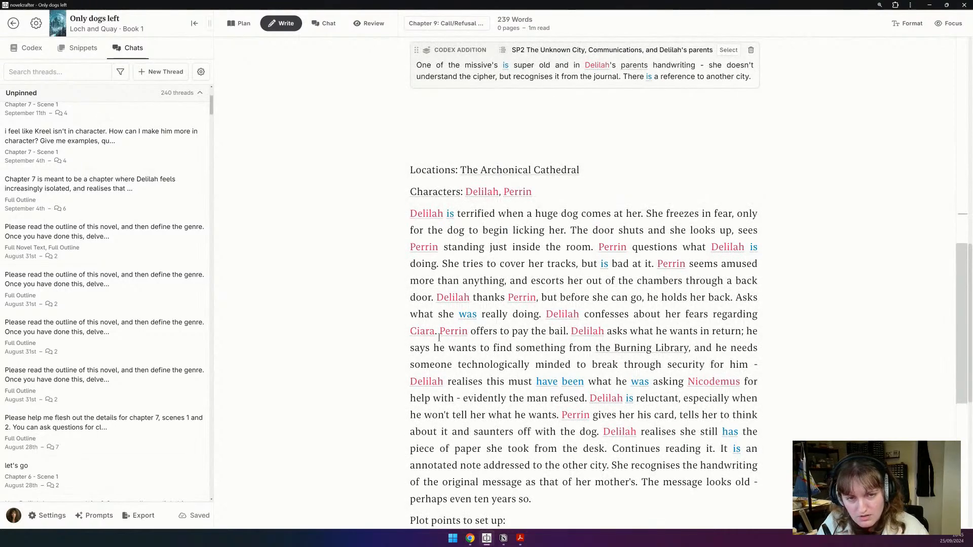
Step: Show the whole of Act 1 in the manuscript and reread the closing lines of Chapter 8 against the Chapter 9 summary
{"action": "scroll", "coordinate": [439, 336], "scroll_direction": "down", "scroll_amount": 1}
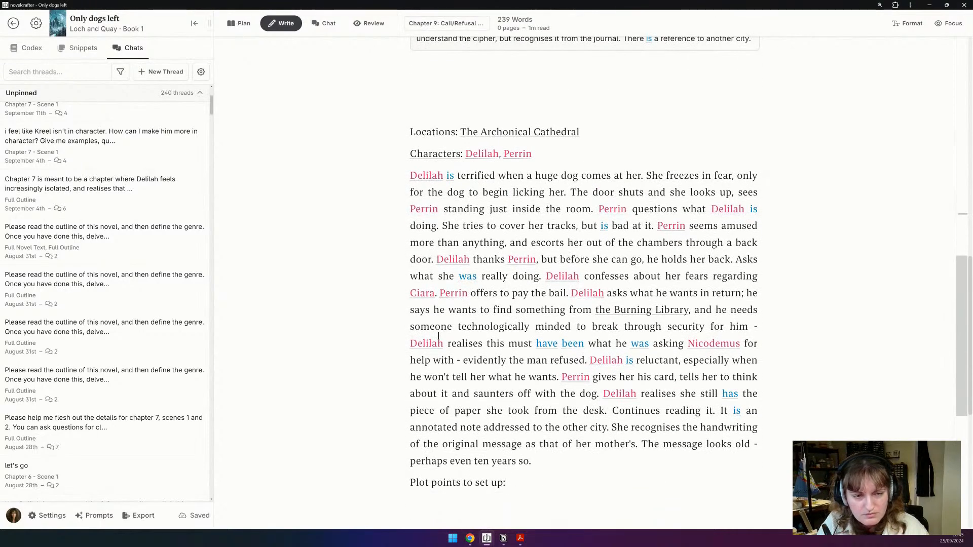
{"action": "scroll", "coordinate": [439, 336], "scroll_direction": "up", "scroll_amount": 1}
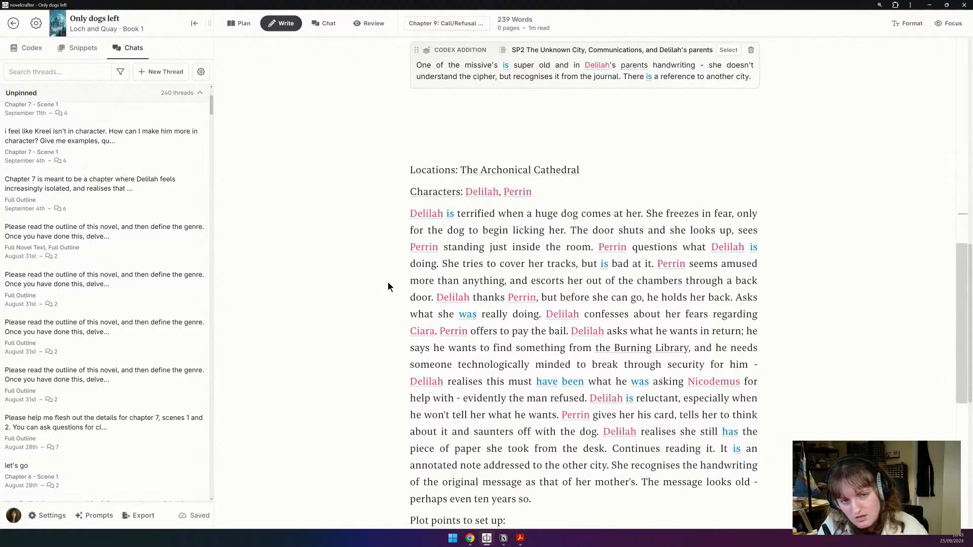
{"action": "scroll", "coordinate": [388, 282], "scroll_direction": "up", "scroll_amount": 5}
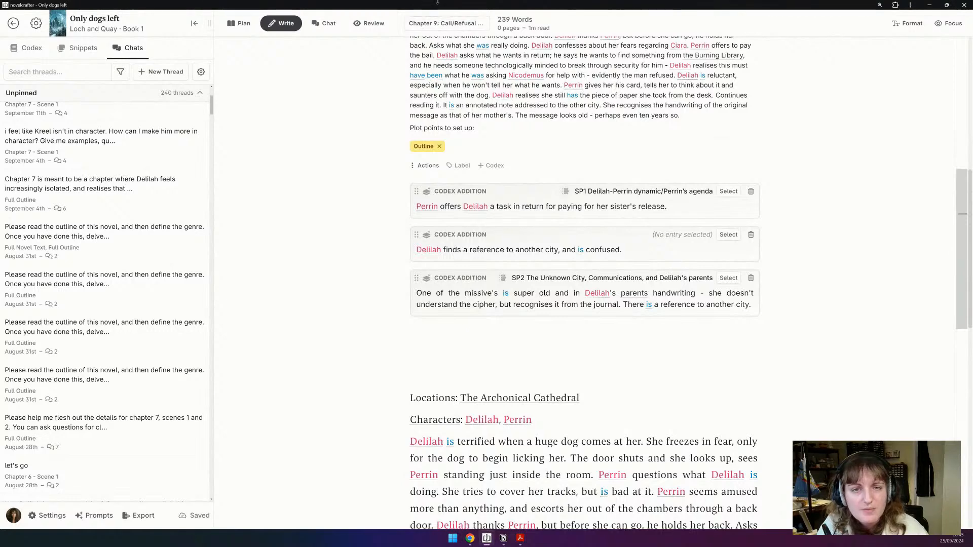
{"action": "left_click", "coordinate": [437, 24]}
{"action": "left_click", "coordinate": [444, 74]}
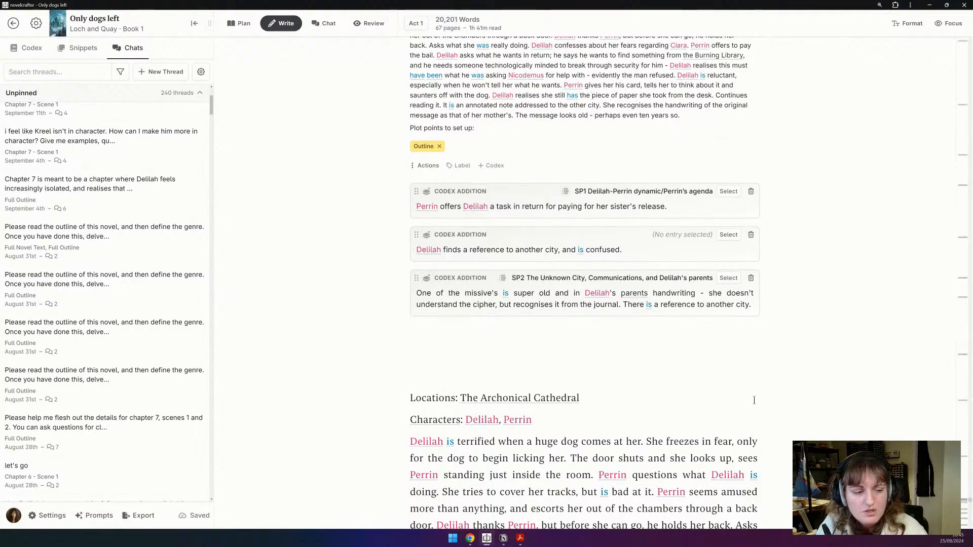
{"action": "scroll", "coordinate": [753, 398], "scroll_direction": "up", "scroll_amount": 15}
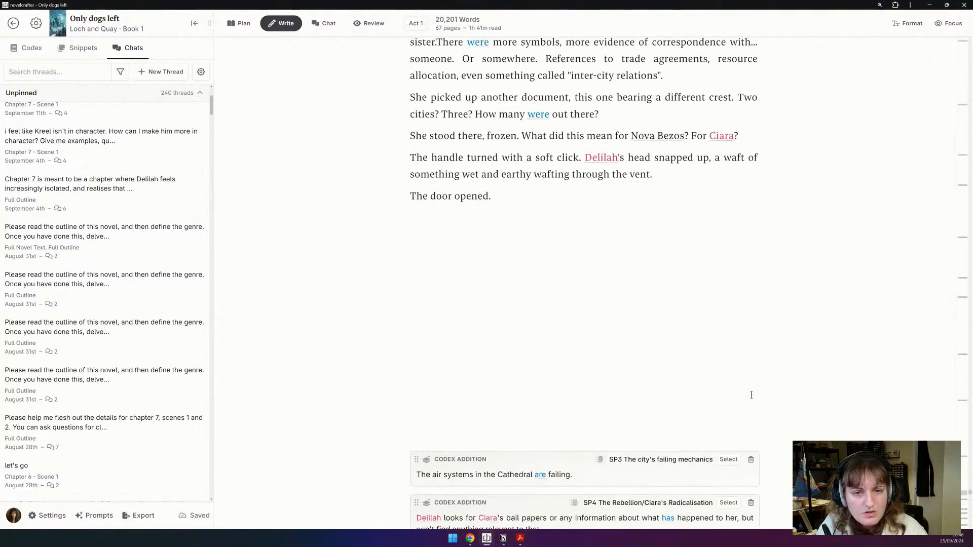
{"action": "scroll", "coordinate": [751, 394], "scroll_direction": "down", "scroll_amount": 15}
{"action": "scroll", "coordinate": [752, 394], "scroll_direction": "down", "scroll_amount": 5}
Step: Begin a new Chapter 9 summary above the pasted one with "Delilah freezes as a huge"
{"action": "left_click", "coordinate": [434, 196]}
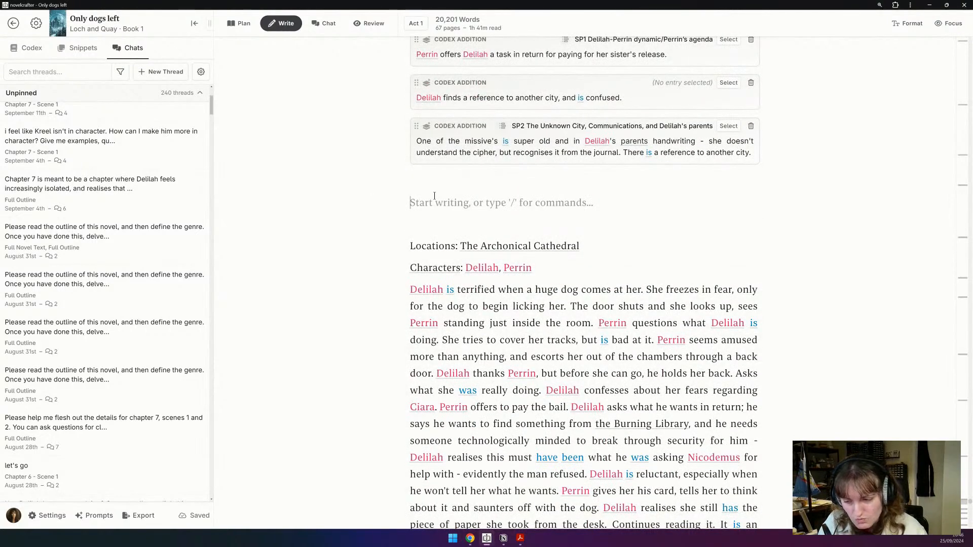
{"action": "type", "text": "Delilah"}
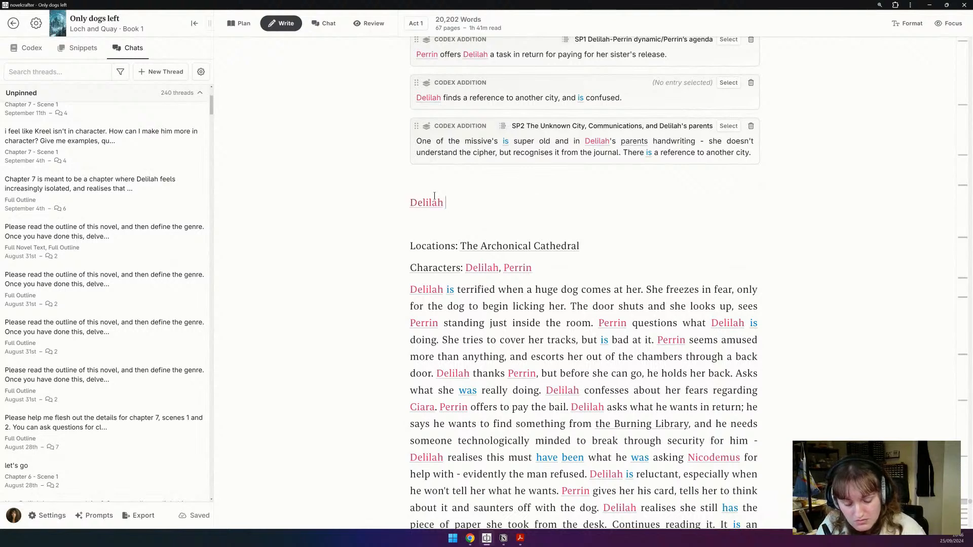
{"action": "type", "text": " fre"}
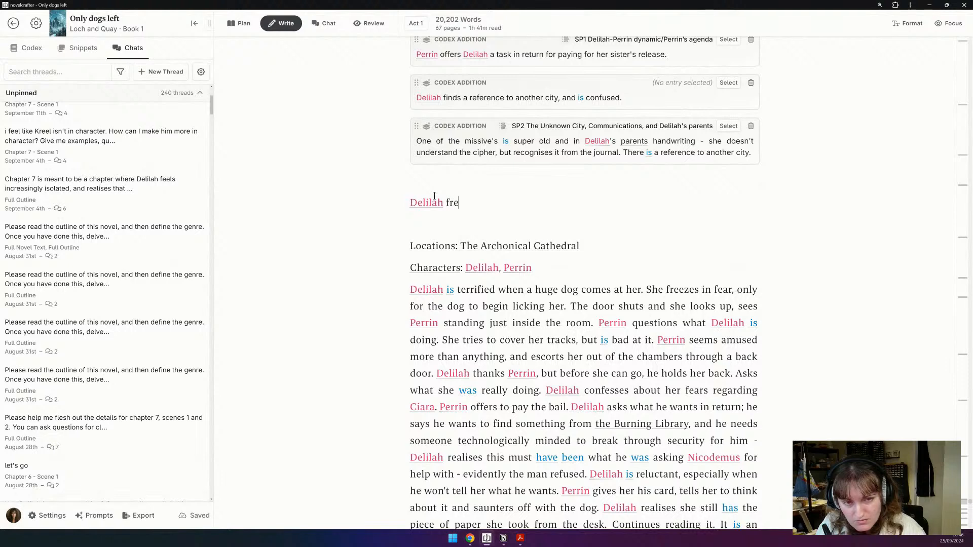
{"action": "type", "text": "ezes as a huge"}
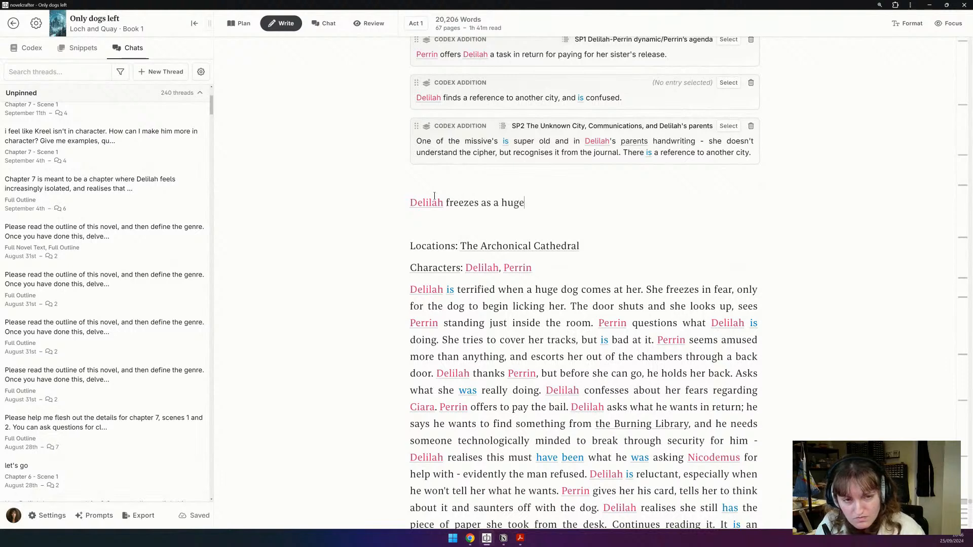
Step: Search the Codex for "dog", open the Perrin's Dogs entry and add the MC label to it
{"action": "left_click", "coordinate": [30, 48]}
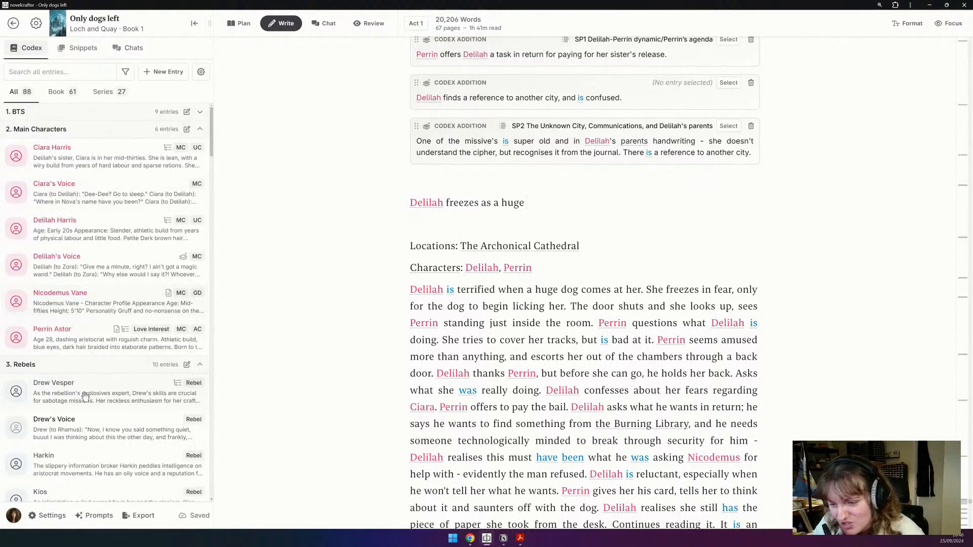
{"action": "scroll", "coordinate": [83, 385], "scroll_direction": "down", "scroll_amount": 3}
{"action": "scroll", "coordinate": [83, 386], "scroll_direction": "down", "scroll_amount": 4}
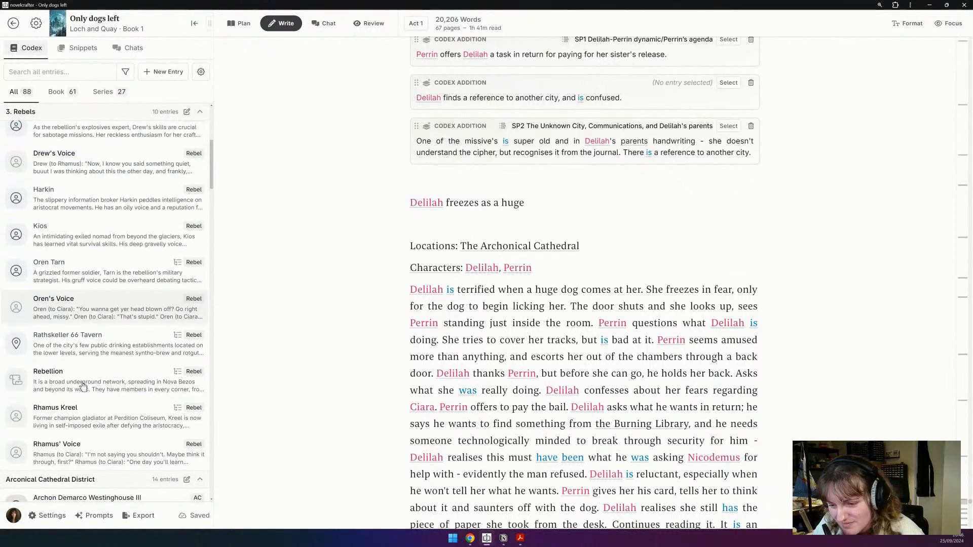
{"action": "scroll", "coordinate": [83, 385], "scroll_direction": "up", "scroll_amount": 2}
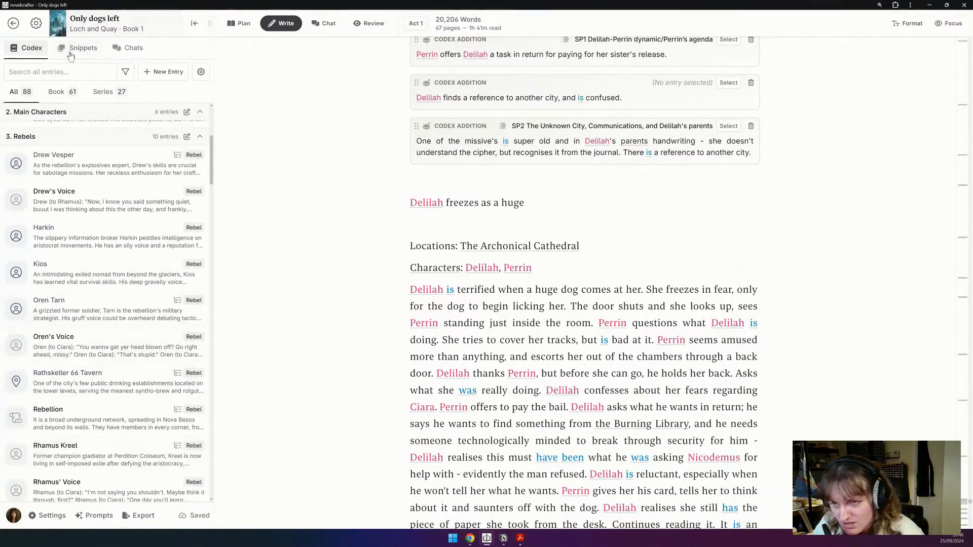
{"action": "left_click", "coordinate": [64, 72]}
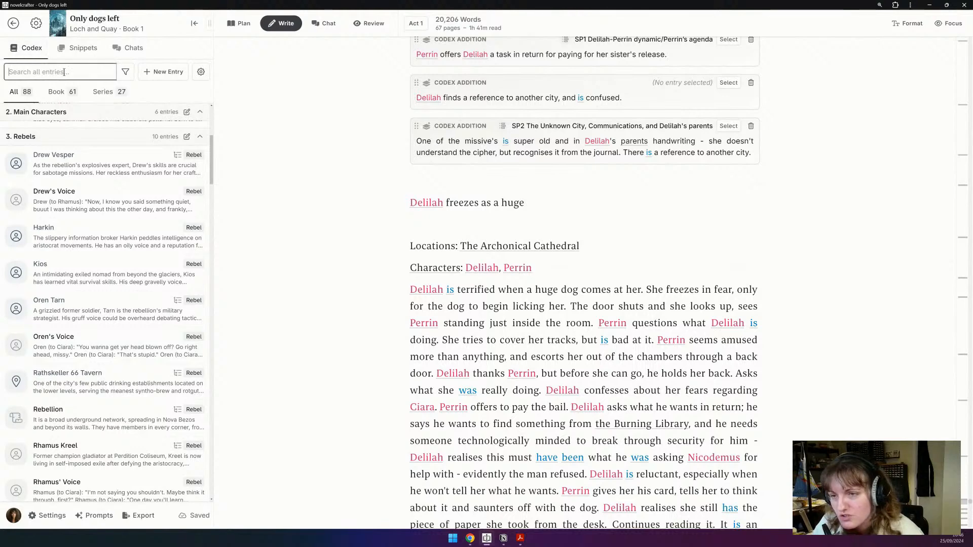
{"action": "type", "text": "dog"}
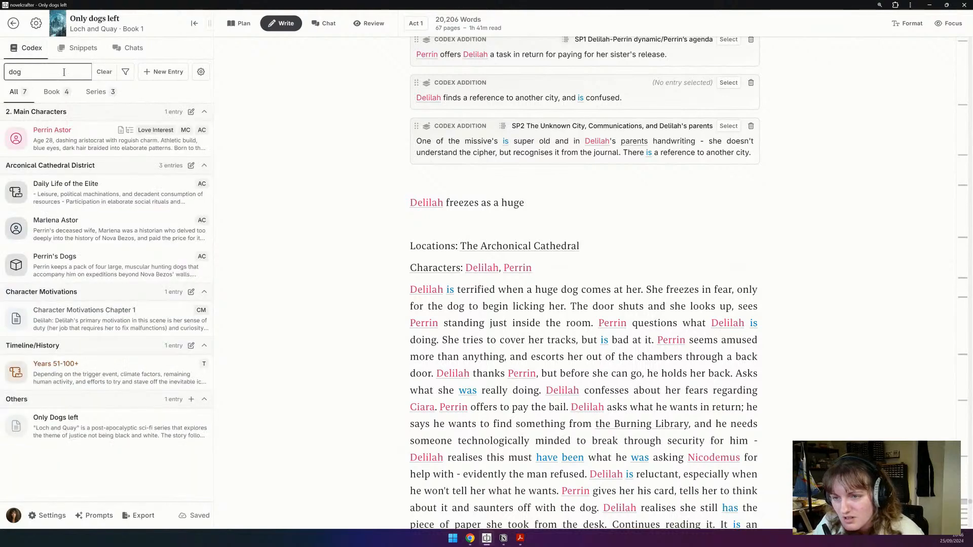
{"action": "left_click", "coordinate": [73, 267]}
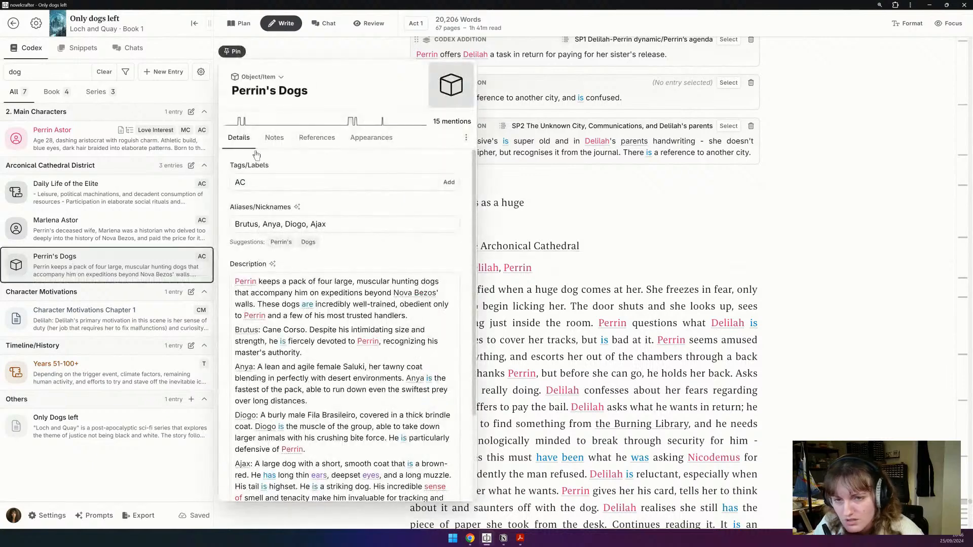
{"action": "left_click", "coordinate": [450, 183]}
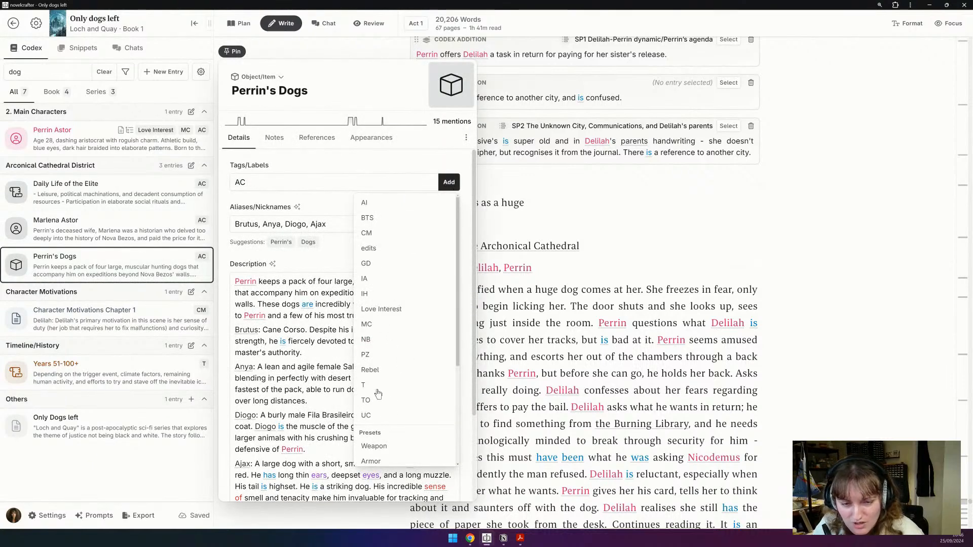
{"action": "left_click", "coordinate": [384, 326]}
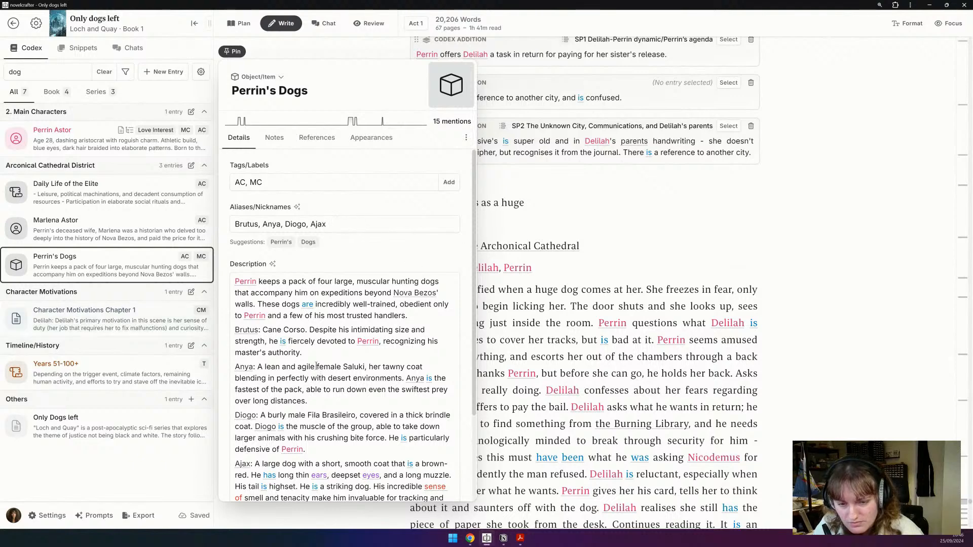
Step: Check the breed of Brutus in the Perrin's Dogs description and finish the opening summary sentence with "dog (a Cane Corso) bounds towards her, sniffing."
{"action": "scroll", "coordinate": [316, 365], "scroll_direction": "down", "scroll_amount": 1}
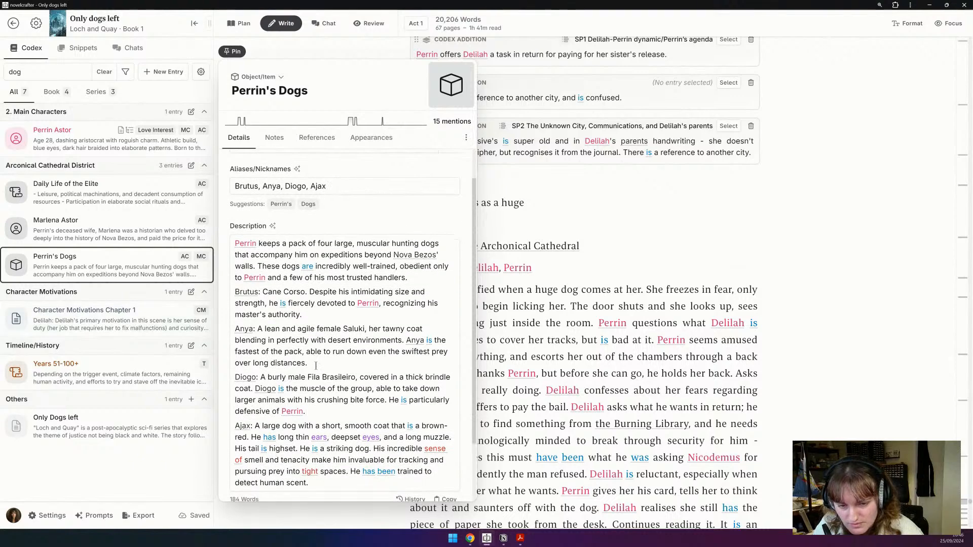
{"action": "scroll", "coordinate": [316, 366], "scroll_direction": "down", "scroll_amount": 1}
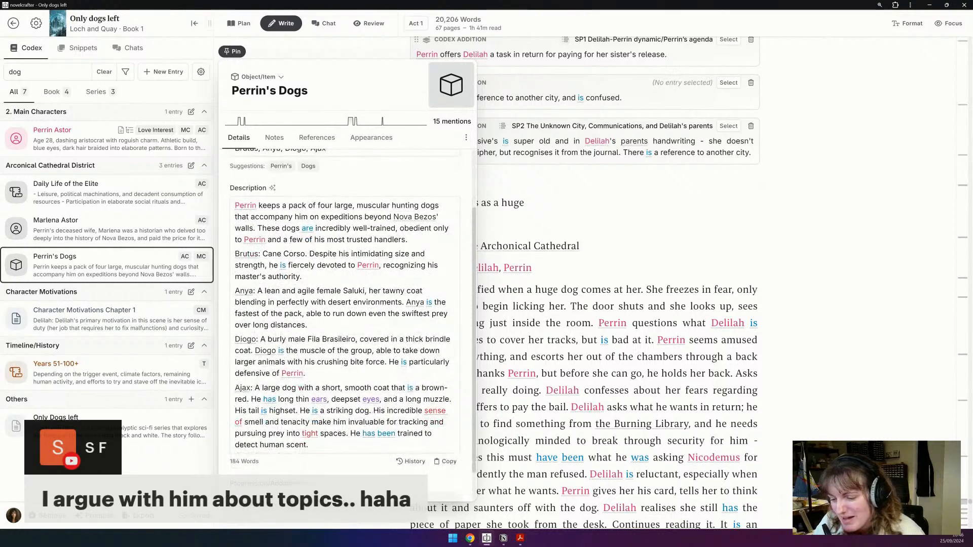
{"action": "left_click", "coordinate": [331, 254]}
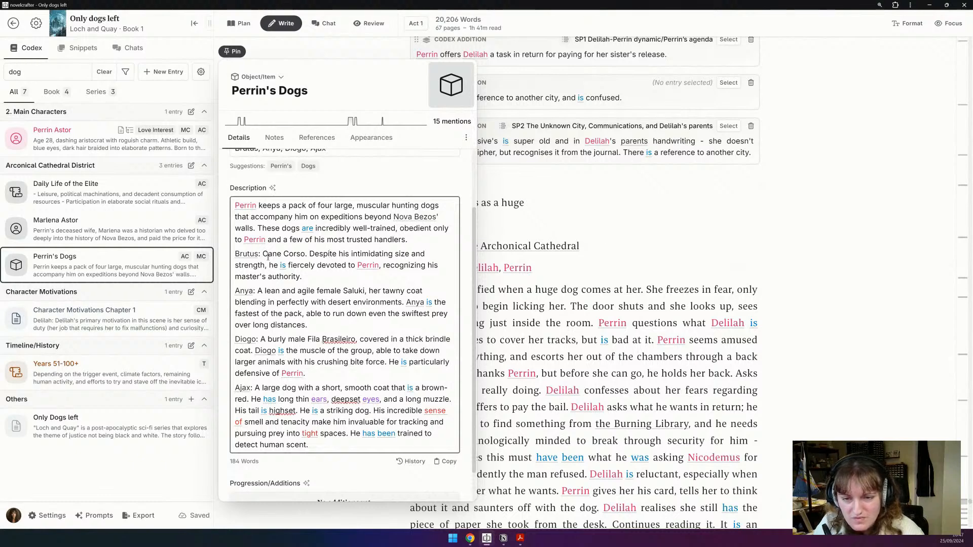
{"action": "left_click", "coordinate": [635, 204]}
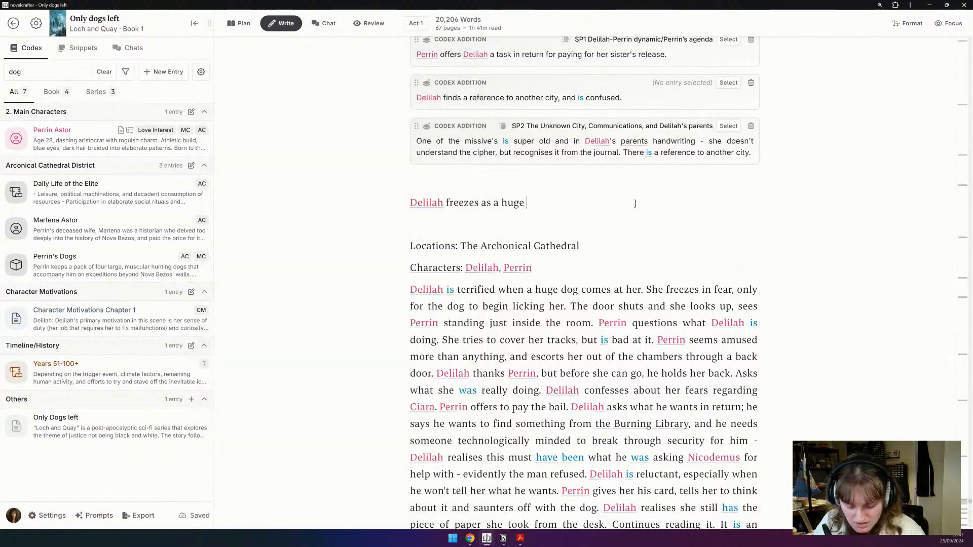
{"action": "type", "text": "dog (a"}
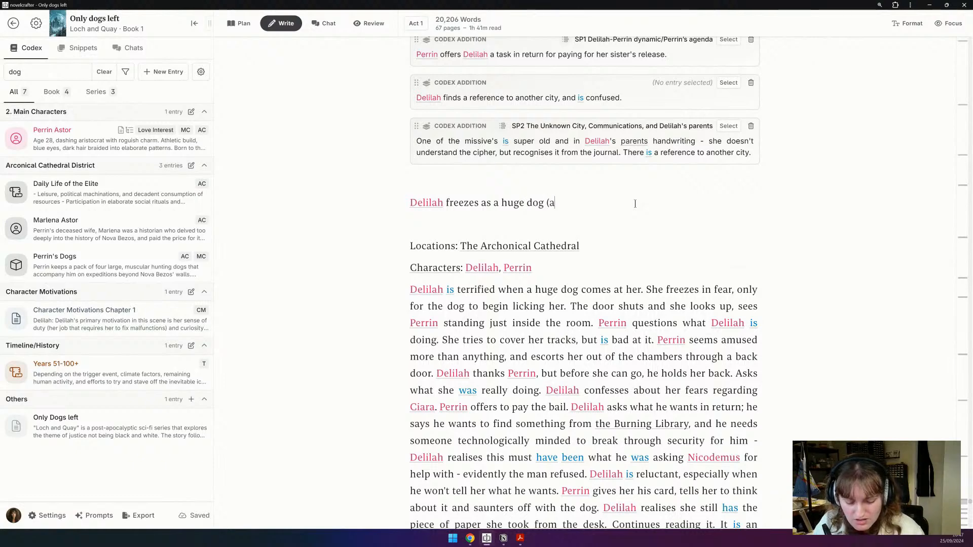
{"action": "type", "text": " Cane Corso)"}
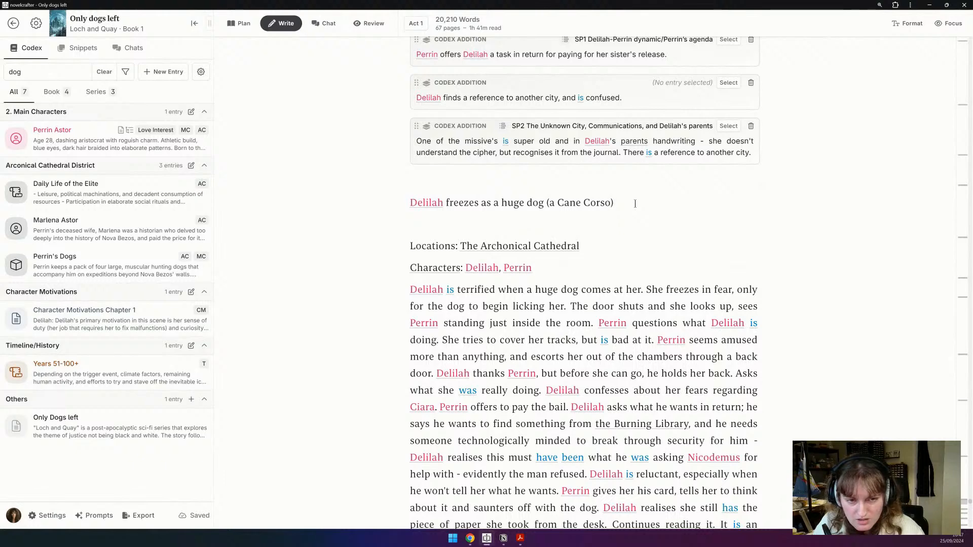
{"action": "type", "text": " b"}
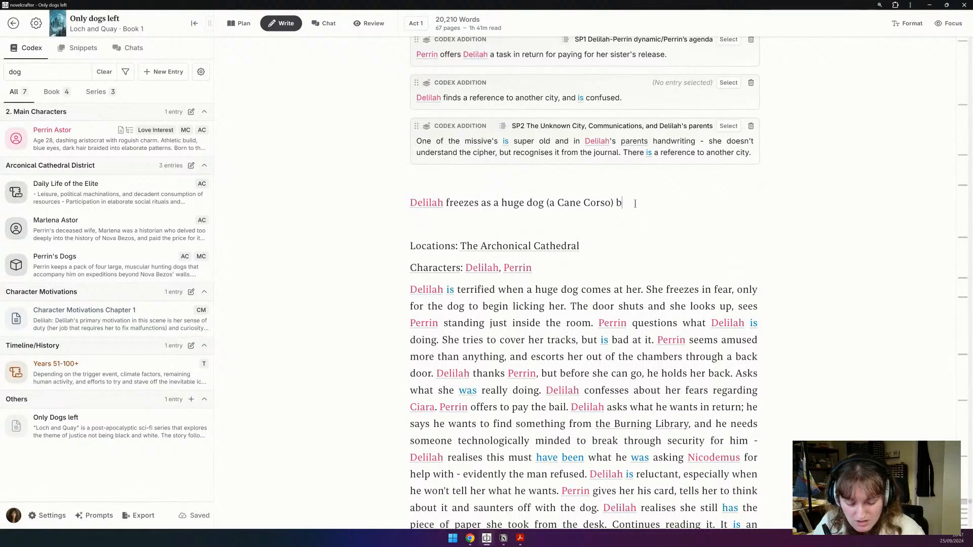
{"action": "type", "text": "ounds towards her"}
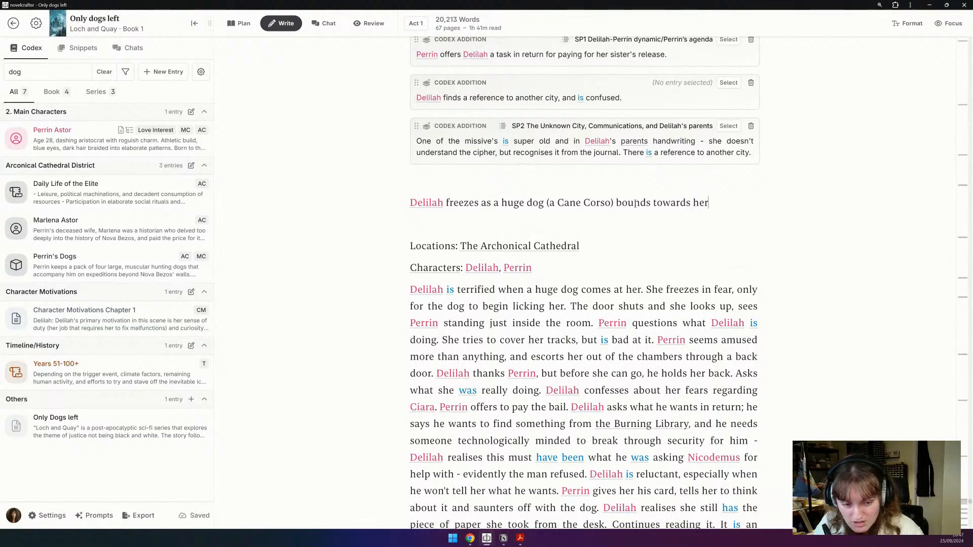
{"action": "type", "text": ". S"}
{"action": "type", "text": ", sniffing"}
{"action": "type", "text": "She fr"}
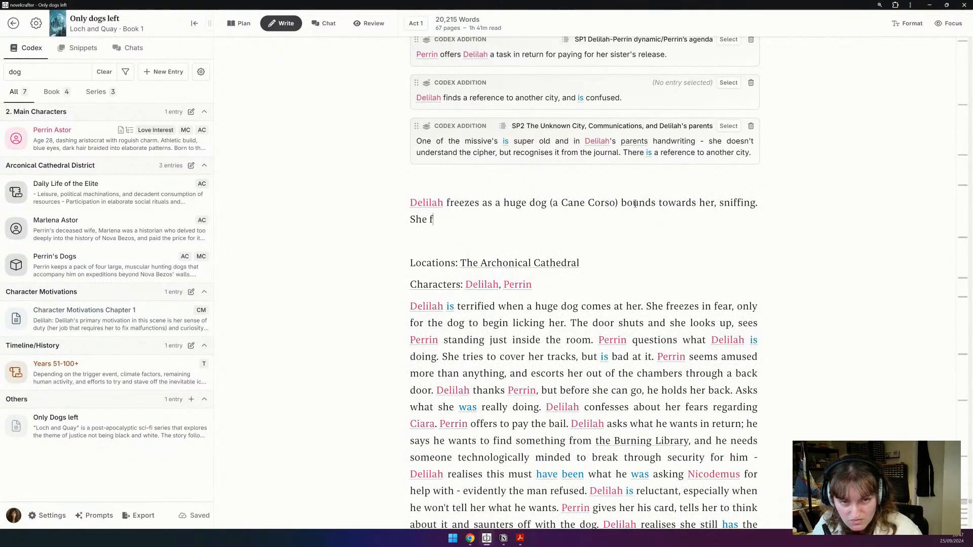
{"action": "key", "text": "BackSpace"}
{"action": "key", "text": "BackSpace"}
{"action": "key", "text": "BackSpace"}
{"action": "key", "text": "BackSpace"}
{"action": "key", "text": "BackSpace"}
{"action": "key", "text": "BackSpace"}
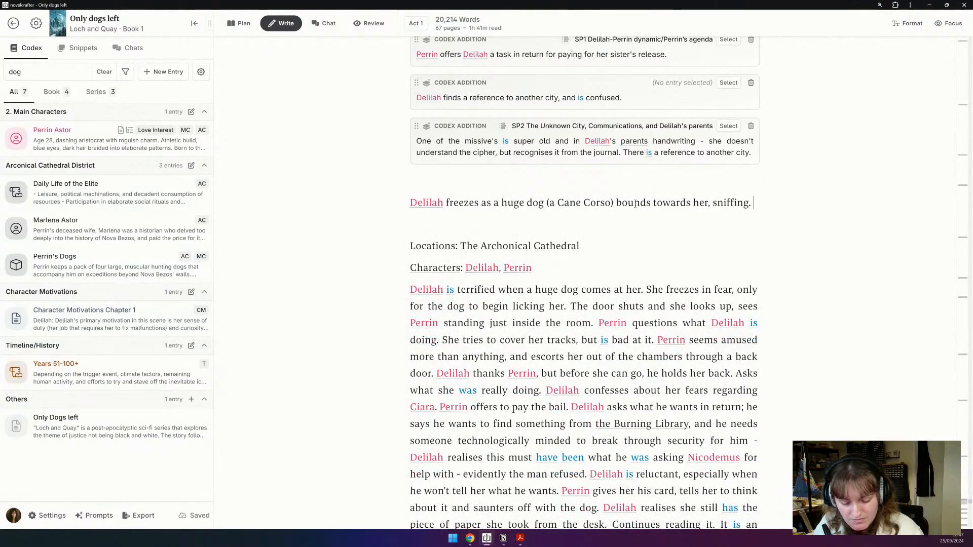
Step: Add the sentence "Then the dog licks her face, and she makes a sound." to the new Chapter 9 summary
{"action": "type", "text": "Then the dog licks her face, "}
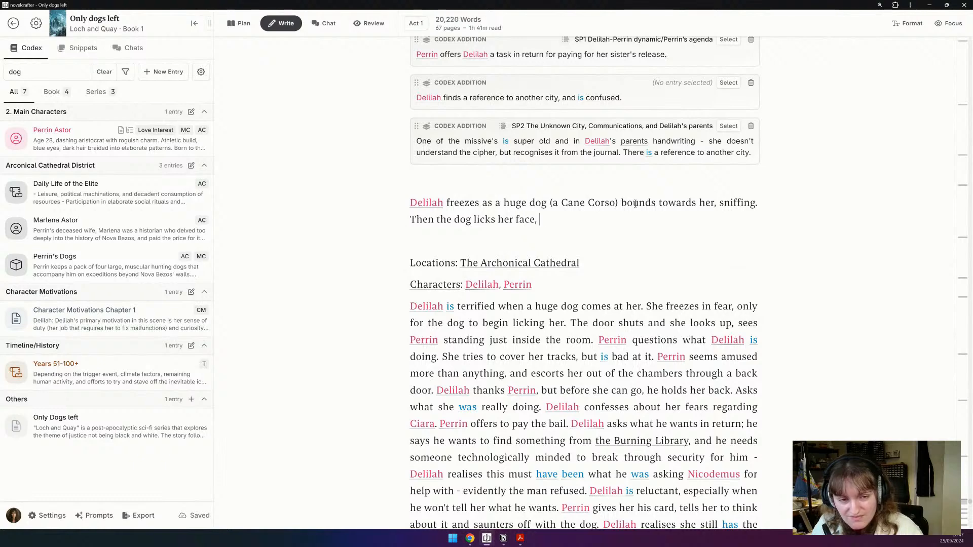
{"action": "type", "text": "and she"}
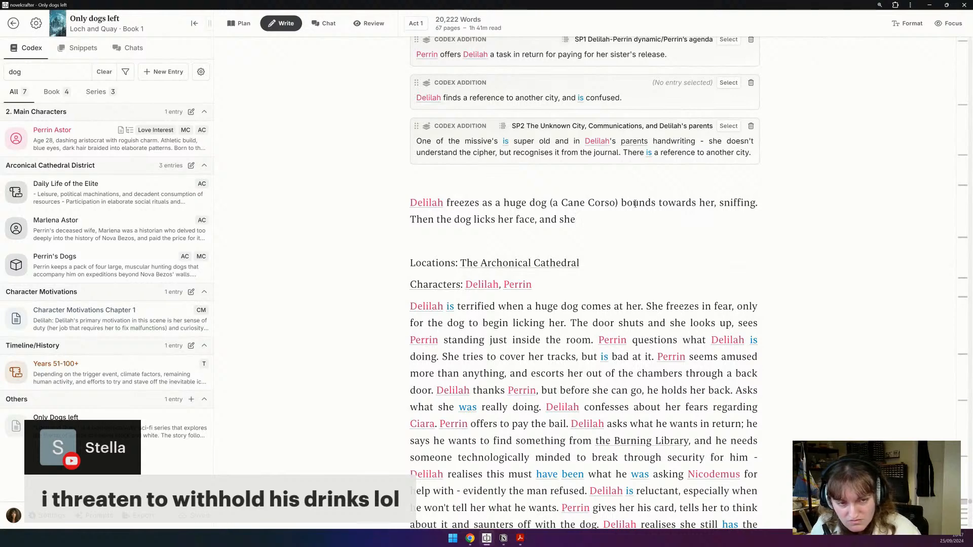
{"action": "type", "text": "makes a sound. A face pops in"}
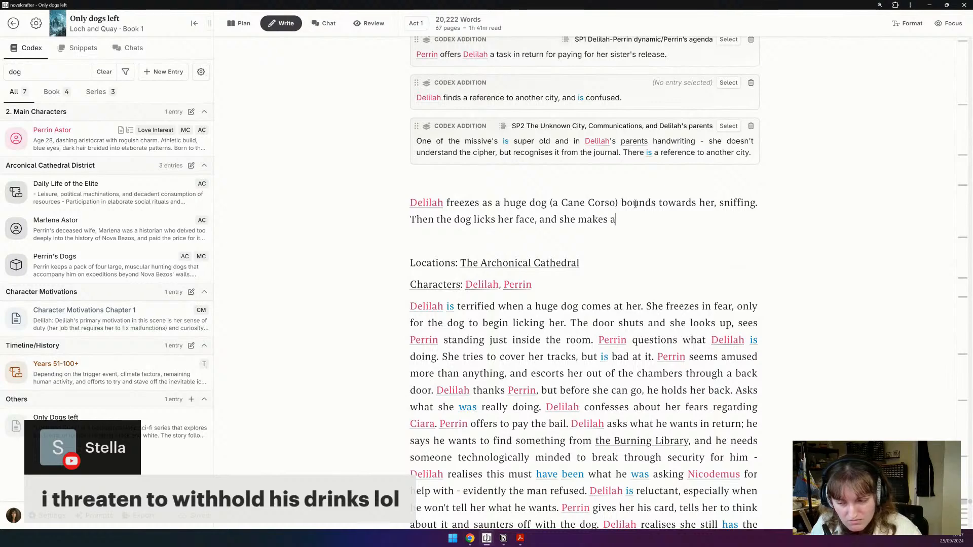
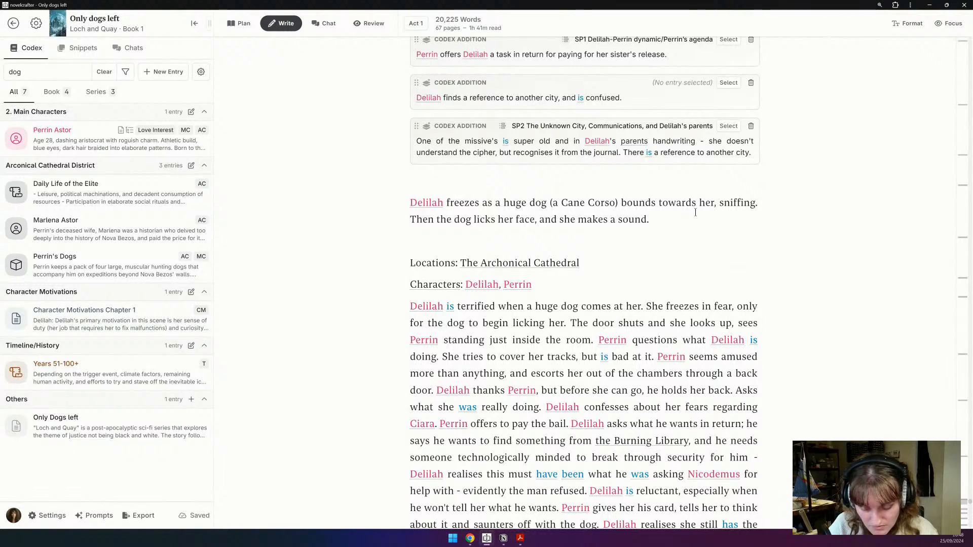
{"action": "type", "text": "A face p"}
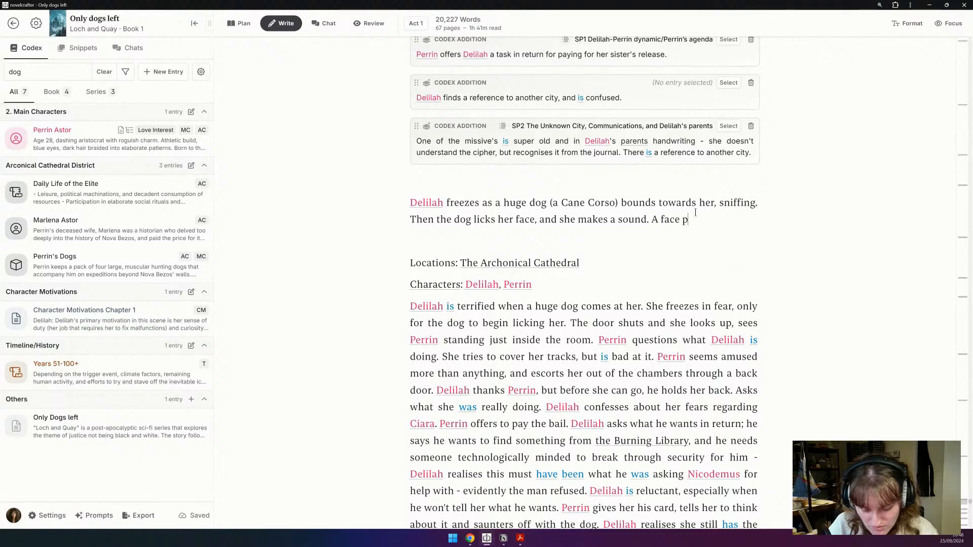
{"action": "type", "text": "ops in, an"}
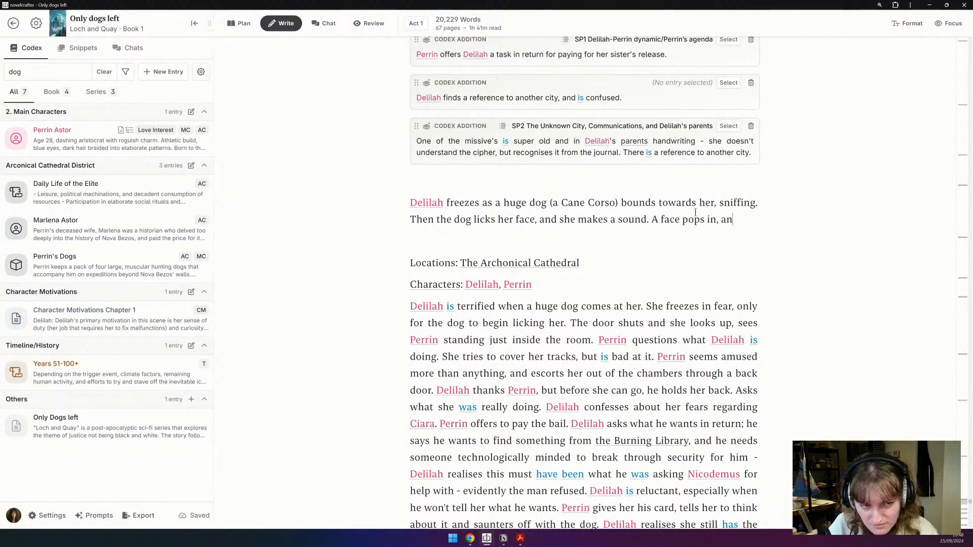
{"action": "key", "text": "BackSpace"}
{"action": "key", "text": "BackSpace"}
{"action": "key", "text": "BackSpace"}
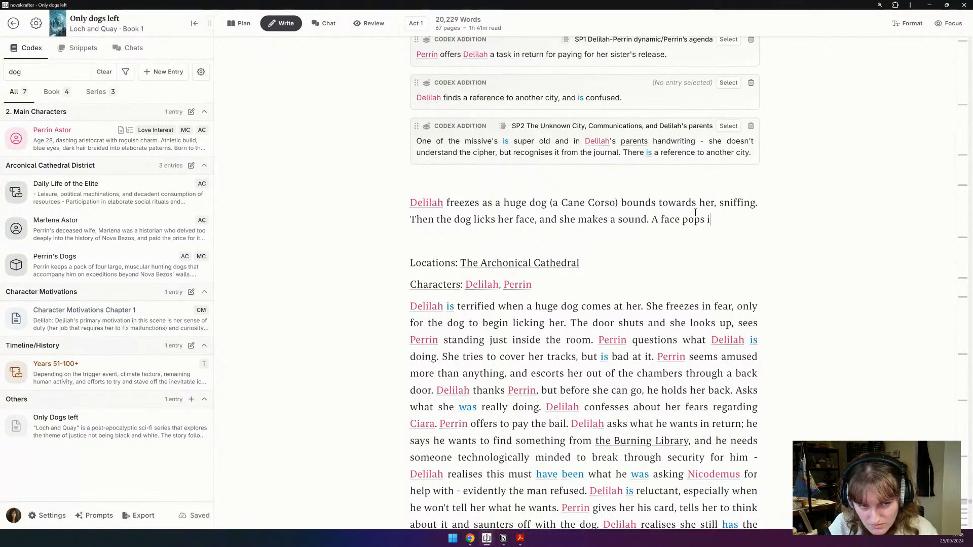
{"action": "key", "text": "BackSpace"}
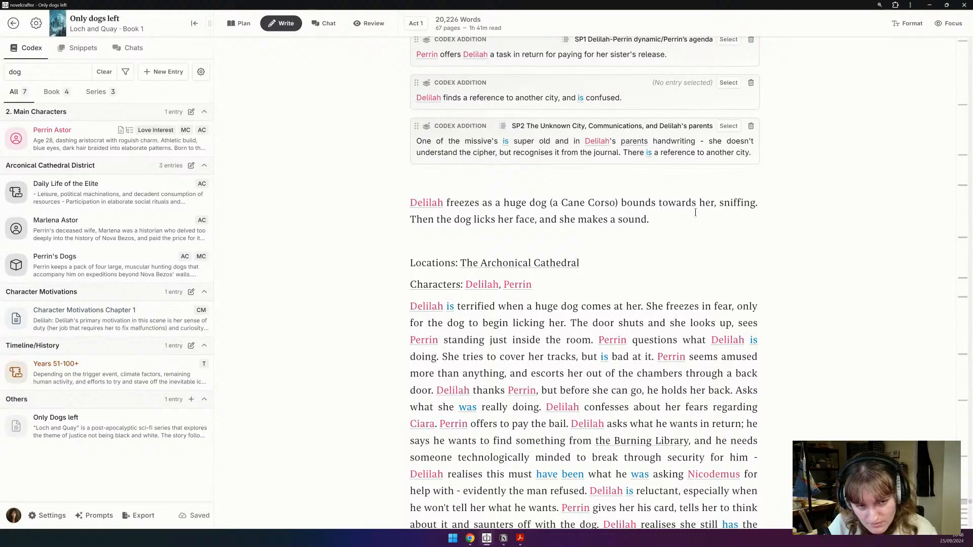
Step: Continue the paragraph with "Perrin enters the room, seemingly surprised to see her as he calls Brutus off."
{"action": "type", "text": "Perri"}
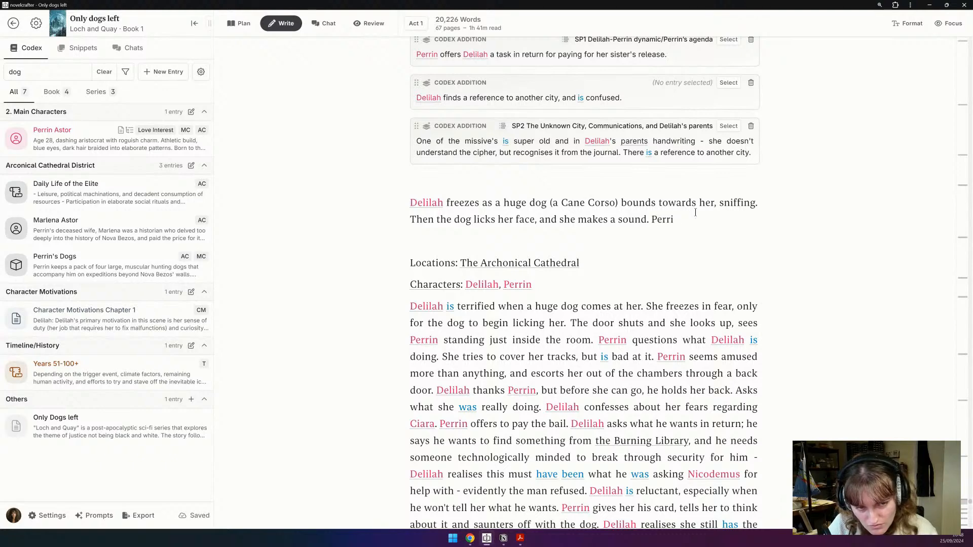
{"action": "type", "text": "n enters t"}
{"action": "type", "text": "he room, seemin"}
{"action": "type", "text": "gly surprised to se"}
{"action": "type", "text": "e her as he cal"}
{"action": "type", "text": "ls "}
{"action": "type", "text": "Brutus off."}
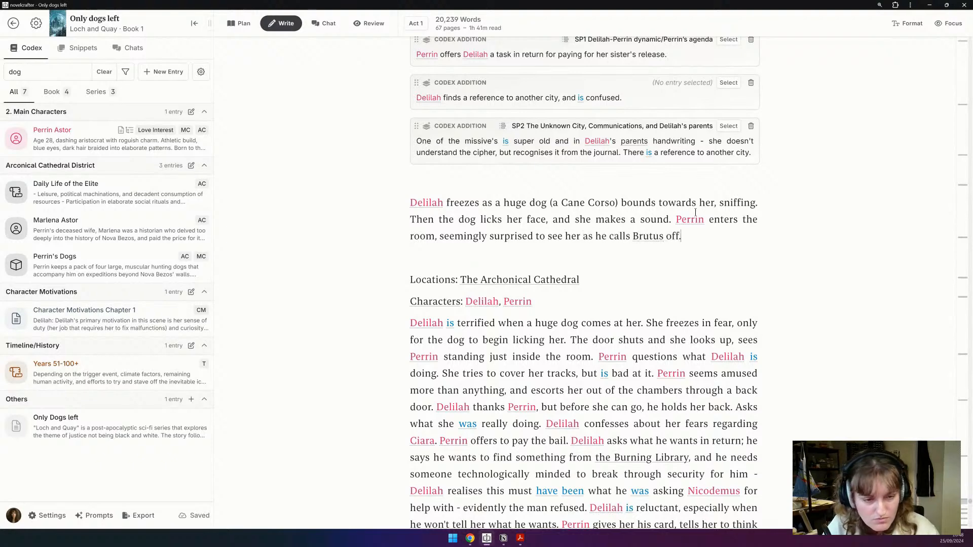
Step: Delete the pasted summary from "Locations" through "standing just inside the room." and remove the blank line above the remaining text
{"action": "scroll", "coordinate": [581, 314], "scroll_direction": "down", "scroll_amount": 1}
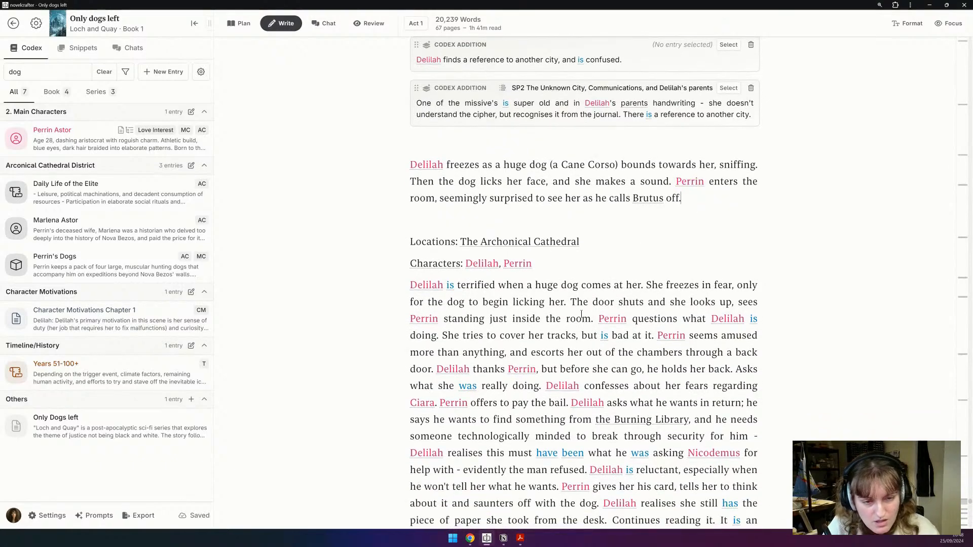
{"action": "left_click_drag", "start_coordinate": [594, 319], "coordinate": [387, 237]}
{"action": "key", "text": "BackSpace"}
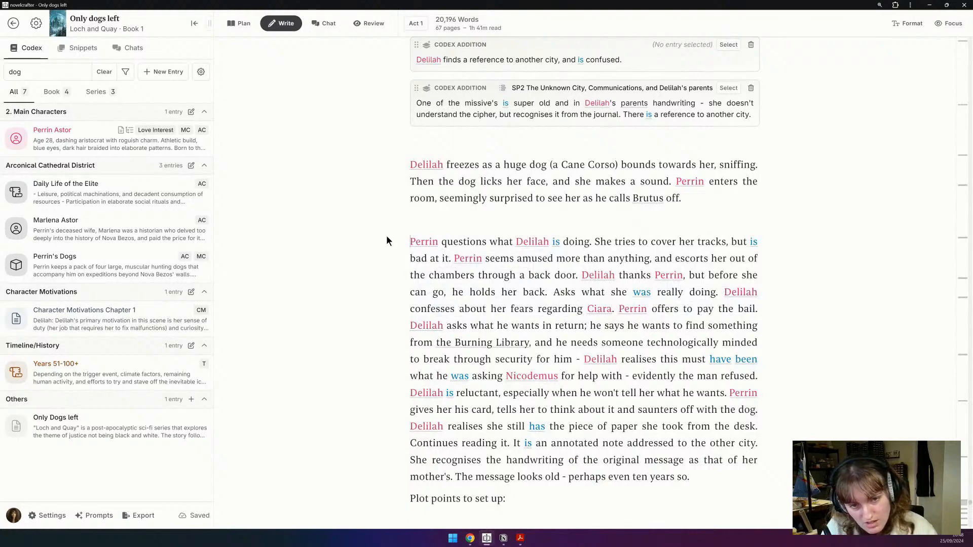
{"action": "key", "text": "BackSpace"}
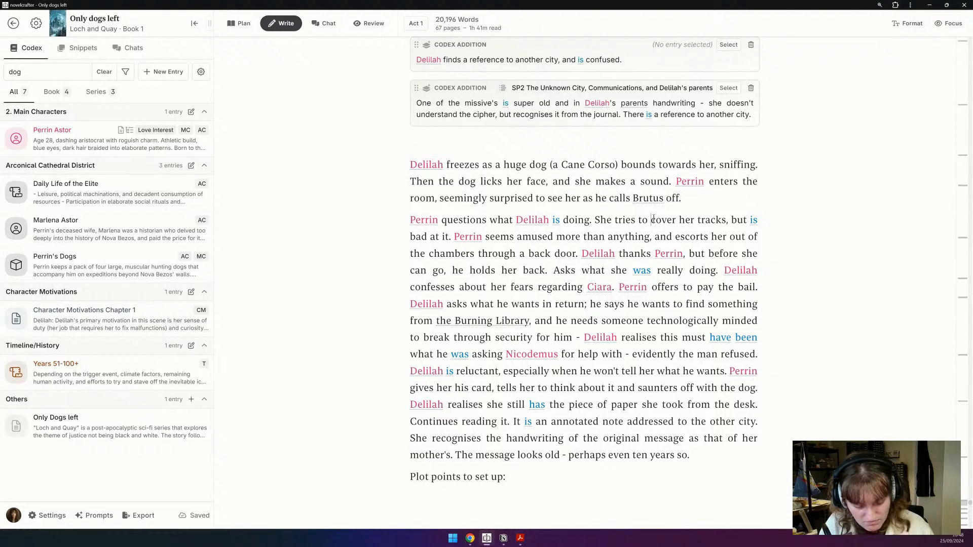
Step: Split the pasted text after "She tries to" and continue with "say it's part of her work, but Perrin brings up the fact she's"
{"action": "key", "text": "Return"}
{"action": "key", "text": "Return"}
{"action": "key", "text": "Left"}
{"action": "key", "text": "Left"}
{"action": "type", "text": "say it's part of her work"}
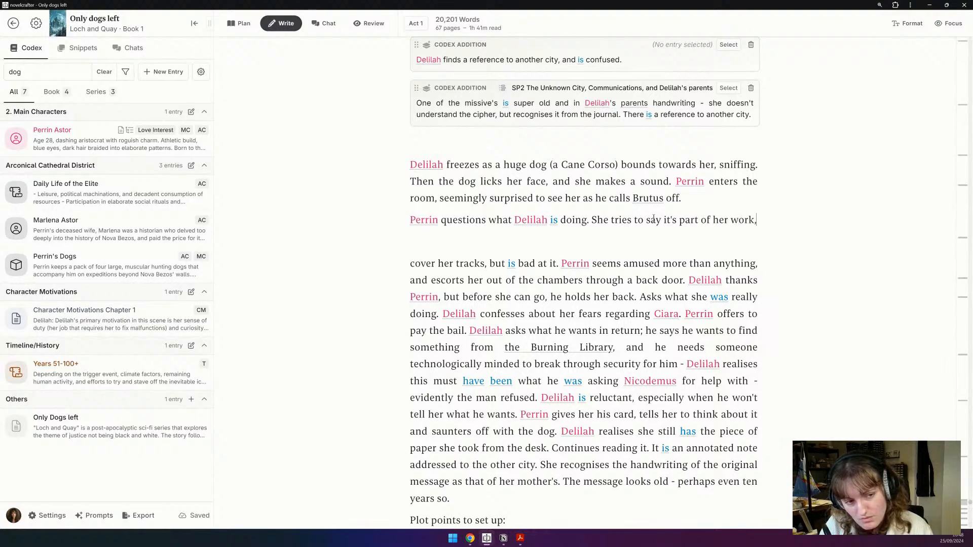
{"action": "type", "text": ", but Perrin p"}
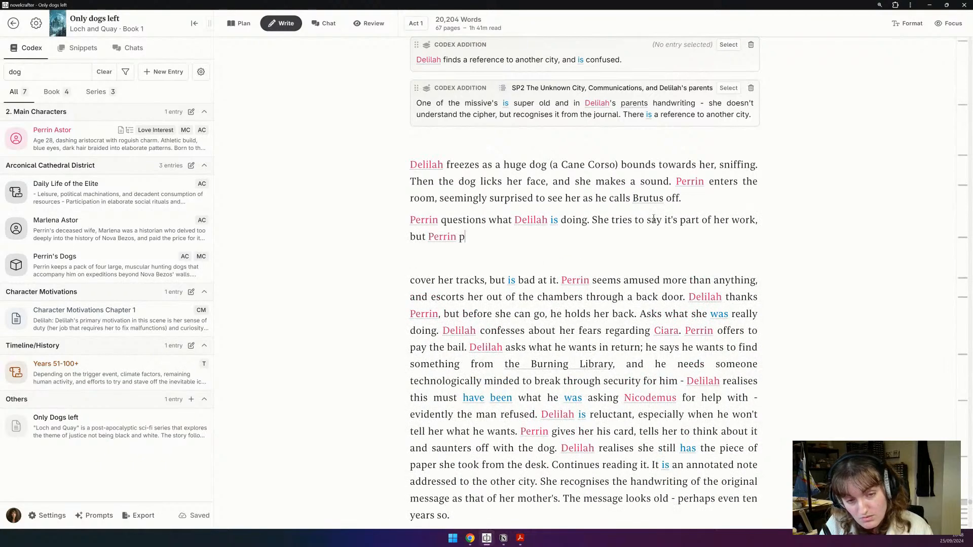
{"action": "type", "text": "brings up the face"}
{"action": "key", "text": "BackSpace"}
{"action": "type", "text": "t she's looking"}
{"action": "key", "text": "BackSpace"}
{"action": "key", "text": "BackSpace"}
{"action": "key", "text": "BackSpace"}
{"action": "key", "text": "BackSpace"}
{"action": "key", "text": "BackSpace"}
{"action": "key", "text": "BackSpace"}
{"action": "key", "text": "BackSpace"}
{"action": "key", "text": "BackSpace"}
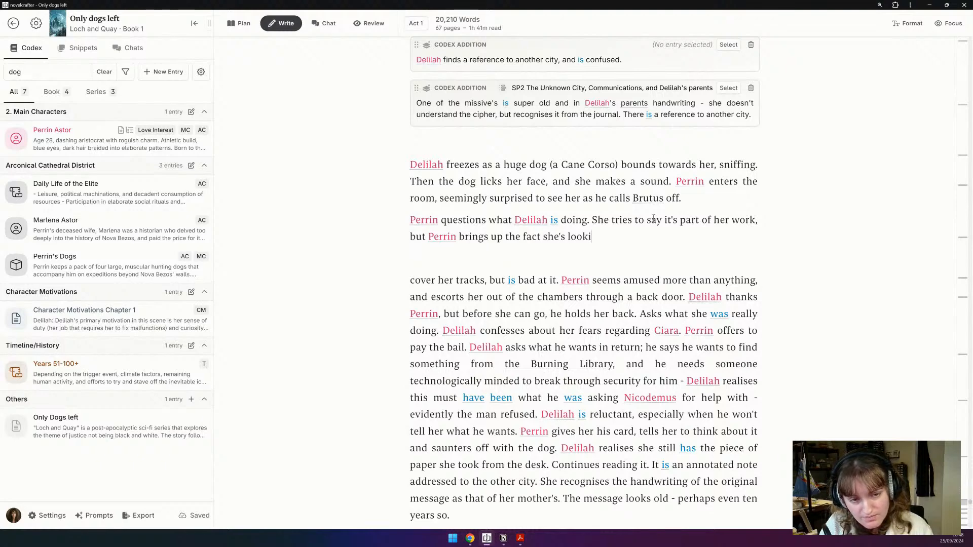
Step: Complete the sentence with "holding a missive, not repairing anything." and add "Delilah turns red, mumbling"
{"action": "type", "text": "holding a m"}
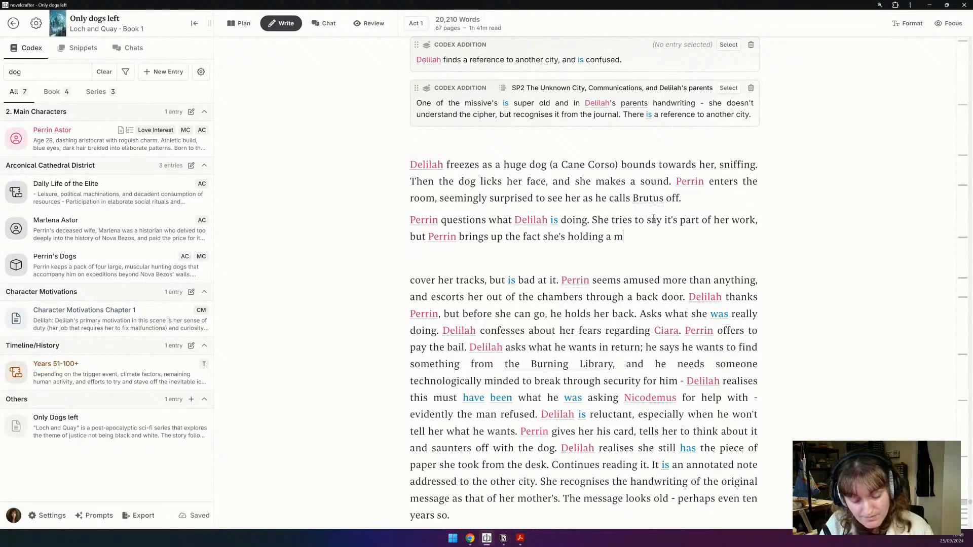
{"action": "type", "text": "issive , not repairing anything. Delilah turns red, mumb"}
{"action": "key", "text": "BackSpace"}
{"action": "key", "text": "BackSpace"}
{"action": "type", "text": "umbling"}
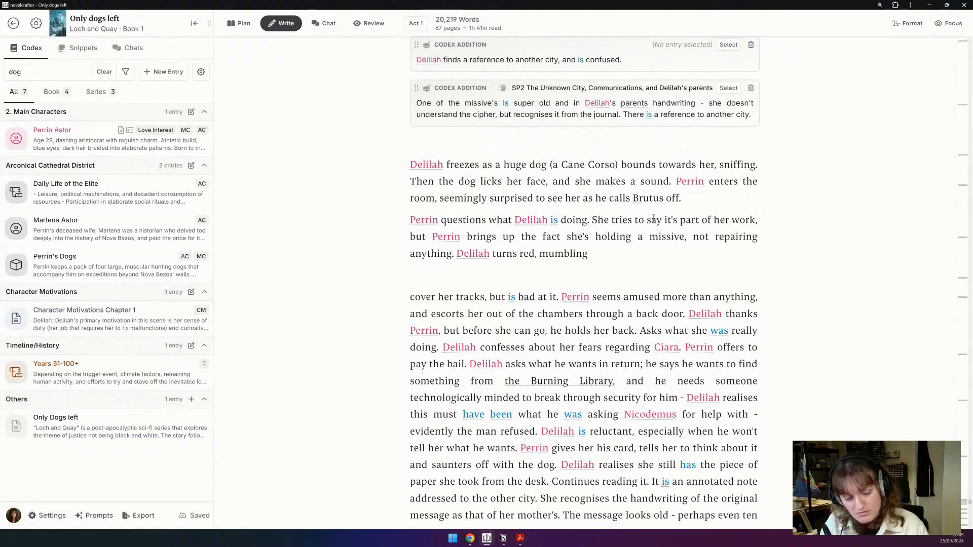
{"action": "type", "text": ", and "}
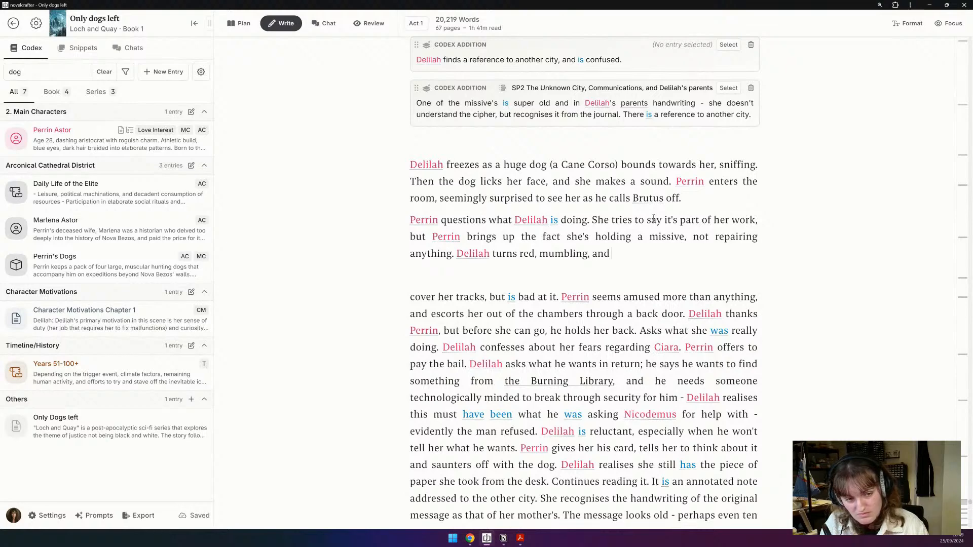
{"action": "type", "text": "hastily pu"}
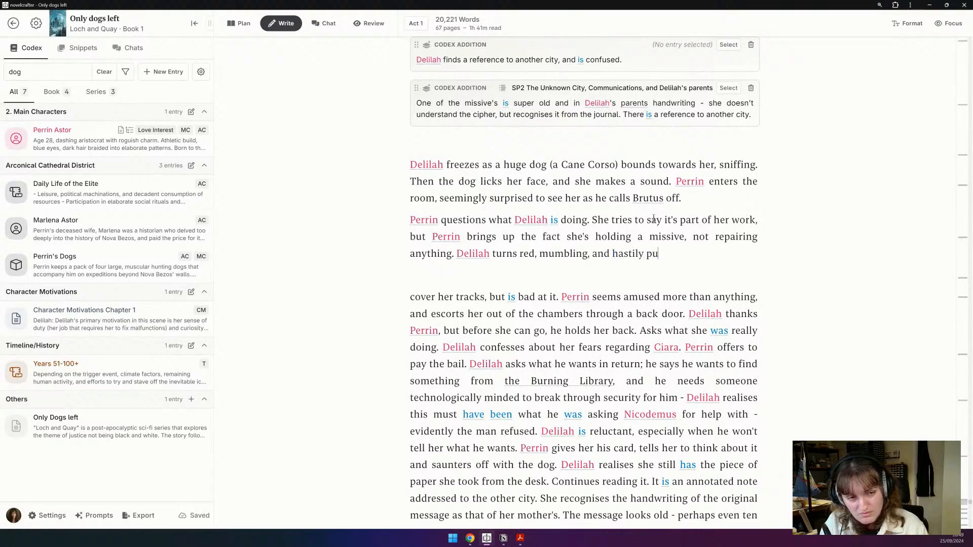
{"action": "key", "text": "BackSpace"}
{"action": "key", "text": "BackSpace"}
{"action": "key", "text": "BackSpace"}
{"action": "key", "text": "BackSpace"}
{"action": "key", "text": "BackSpace"}
{"action": "key", "text": "BackSpace"}
{"action": "key", "text": "BackSpace"}
{"action": "key", "text": "BackSpace"}
{"action": "key", "text": "BackSpace"}
{"action": "key", "text": "BackSpace"}
{"action": "key", "text": "BackSpace"}
{"action": "key", "text": "BackSpace"}
{"action": "key", "text": "BackSpace"}
{"action": "key", "text": "BackSpace"}
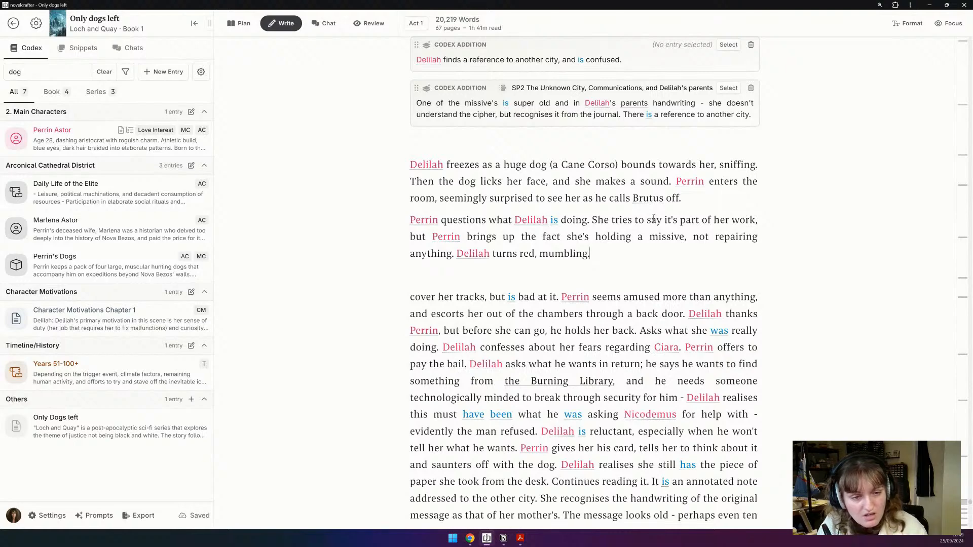
{"action": "type", "text": "Perrin asks her to go on"}
{"action": "key", "text": "BackSpace"}
{"action": "key", "text": "BackSpace"}
{"action": "key", "text": "BackSpace"}
{"action": "key", "text": "BackSpace"}
{"action": "key", "text": "BackSpace"}
{"action": "key", "text": "BackSpace"}
{"action": "key", "text": "BackSpace"}
{"action": "key", "text": "BackSpace"}
{"action": "key", "text": "BackSpace"}
{"action": "key", "text": "BackSpace"}
{"action": "key", "text": "BackSpace"}
{"action": "key", "text": "BackSpace"}
{"action": "key", "text": "BackSpace"}
{"action": "key", "text": "BackSpace"}
{"action": "key", "text": "BackSpace"}
{"action": "key", "text": "BackSpace"}
{"action": "key", "text": "BackSpace"}
{"action": "key", "text": "BackSpace"}
{"action": "key", "text": "BackSpace"}
{"action": "key", "text": "BackSpace"}
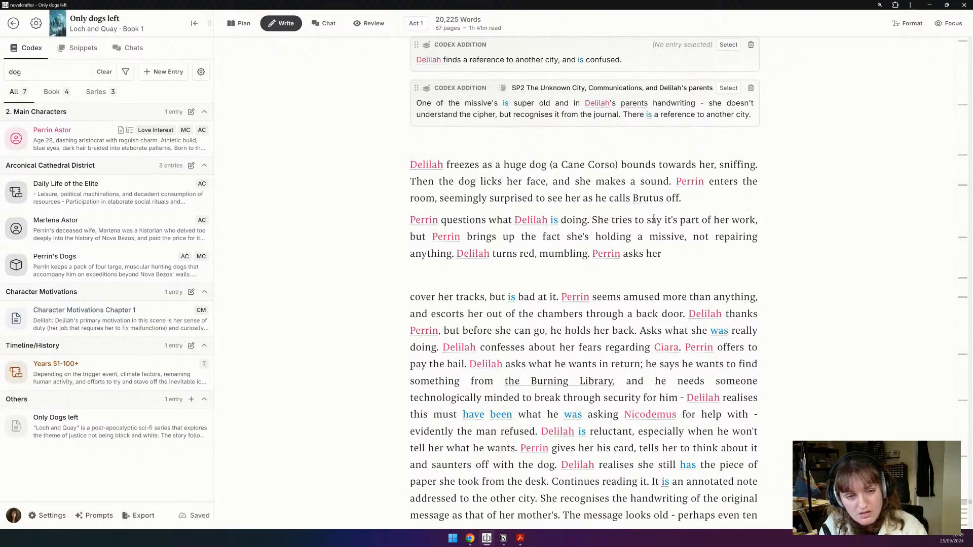
Step: Start a new paragraph with "Perrin asks Delilah to go on a walk with him. Delilah feels she has no choice"
{"action": "key", "text": "Return"}
{"action": "type", "text": "Pe"}
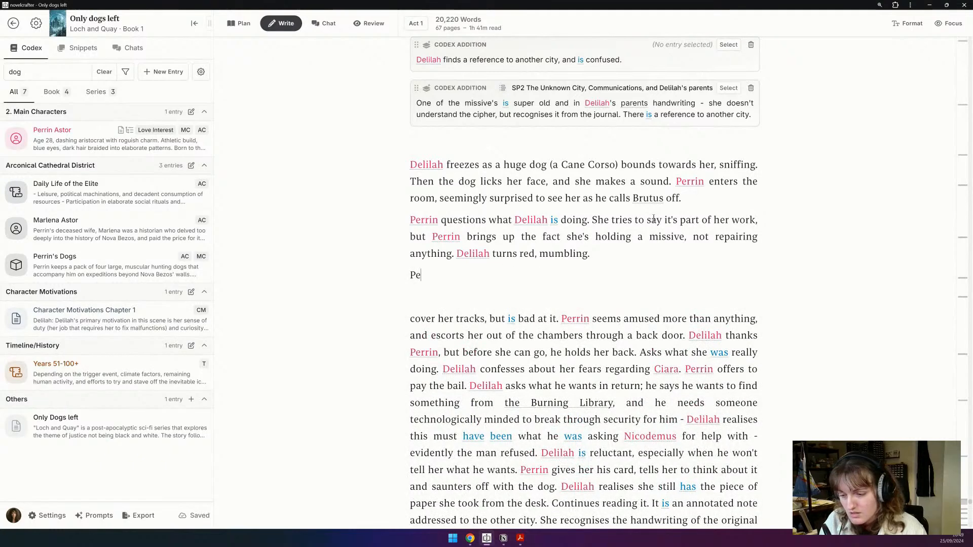
{"action": "type", "text": "rrin asks D"}
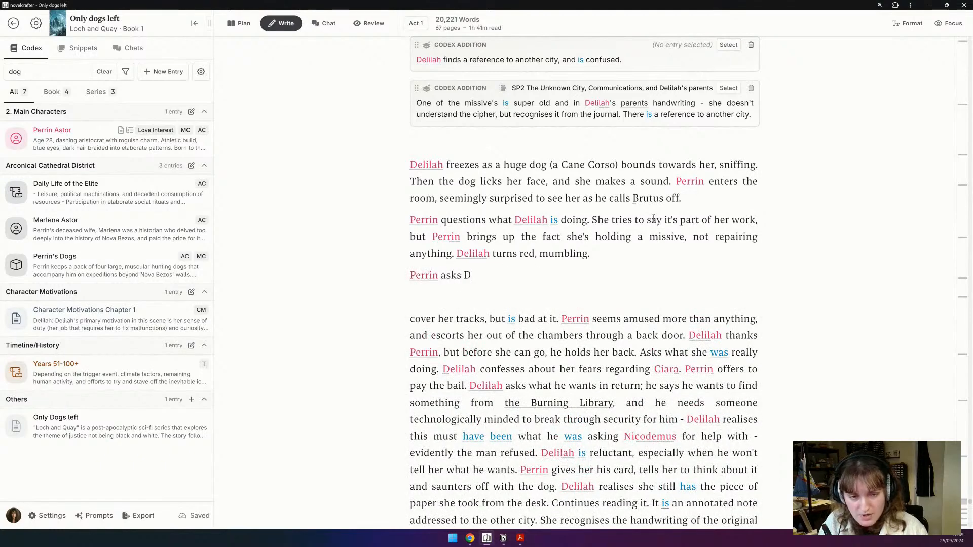
{"action": "type", "text": "elilah to go o"}
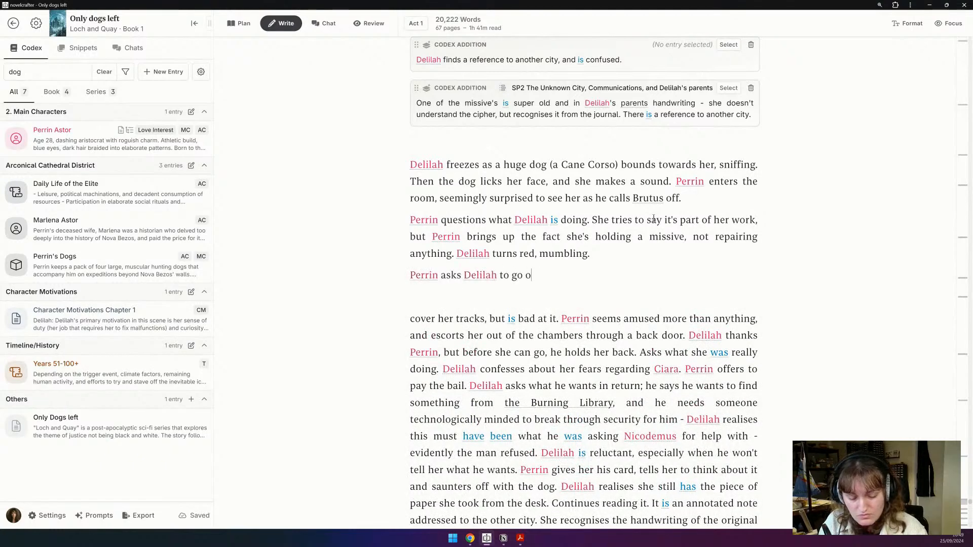
{"action": "type", "text": "n a walk with him."}
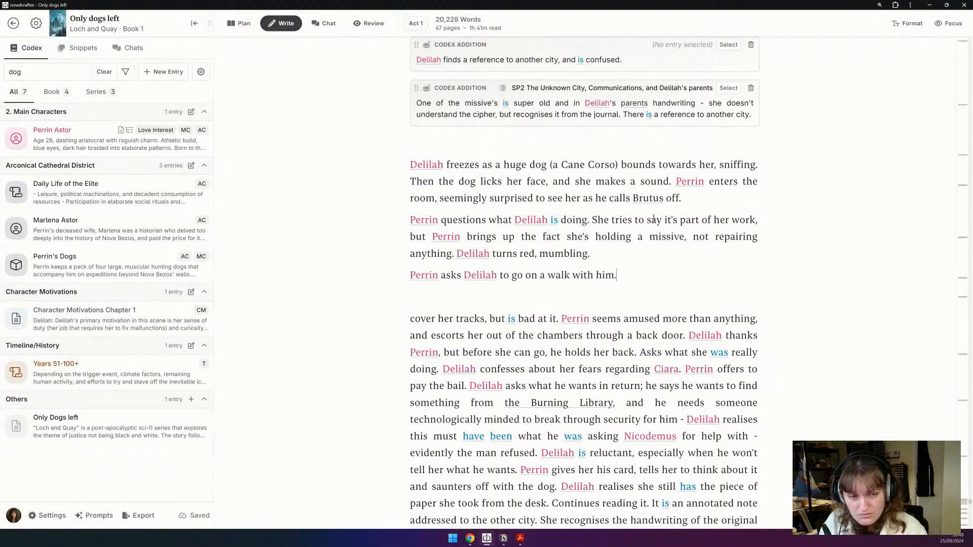
{"action": "type", "text": " Delilah feel"}
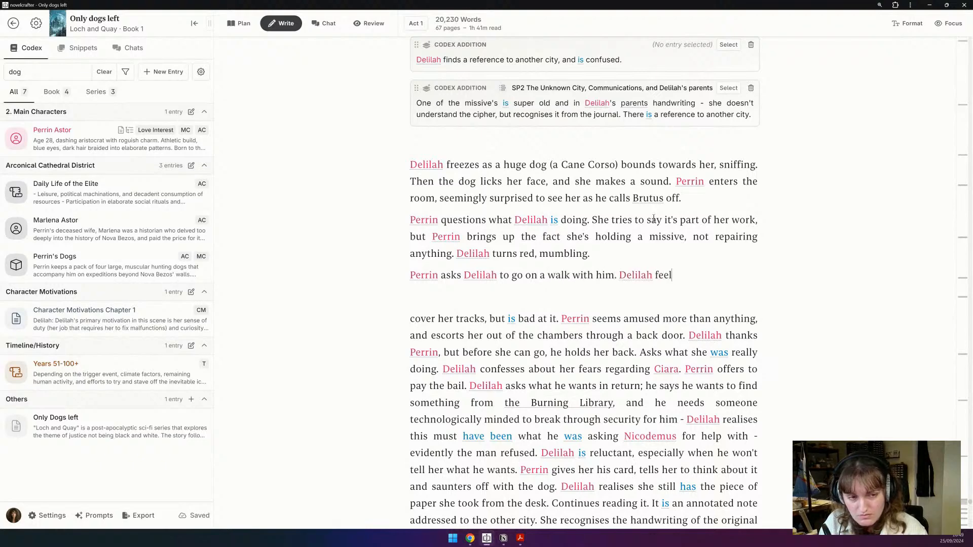
{"action": "type", "text": "s she has no choice"}
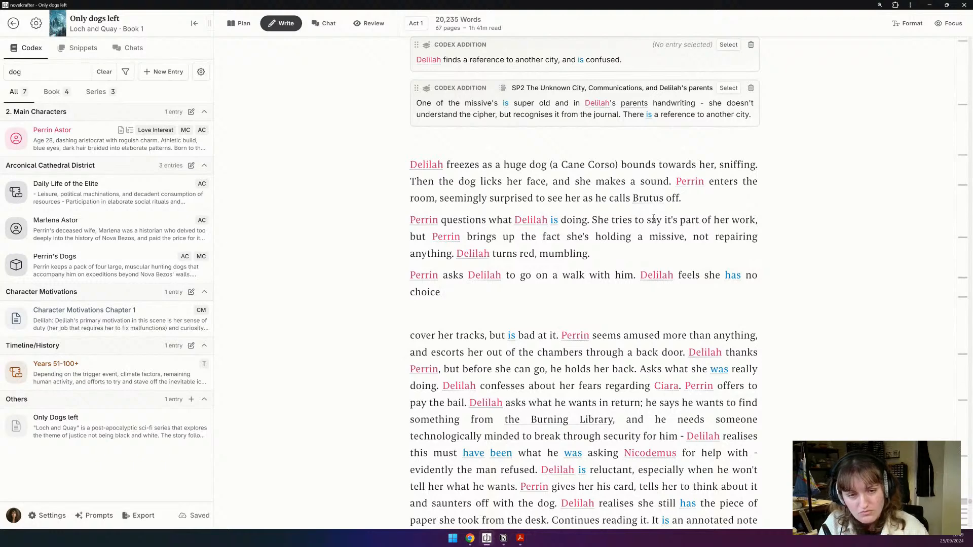
Step: Insert "closes the vent, and" between "Perrin" and "asks Delilah to go on a walk" in the new paragraph
{"action": "left_click_drag", "start_coordinate": [439, 278], "coordinate": [444, 276]}
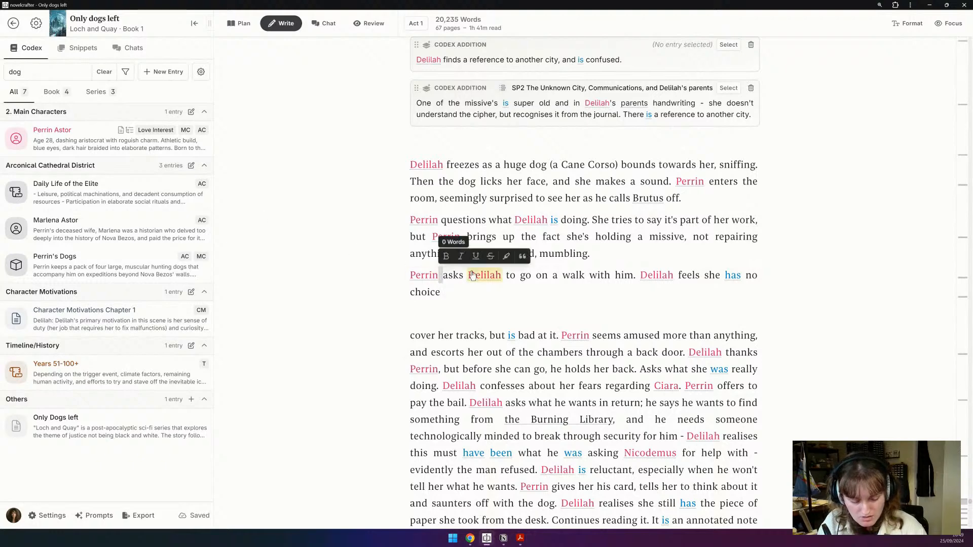
{"action": "type", "text": "c"}
{"action": "type", "text": "loses the vent, "}
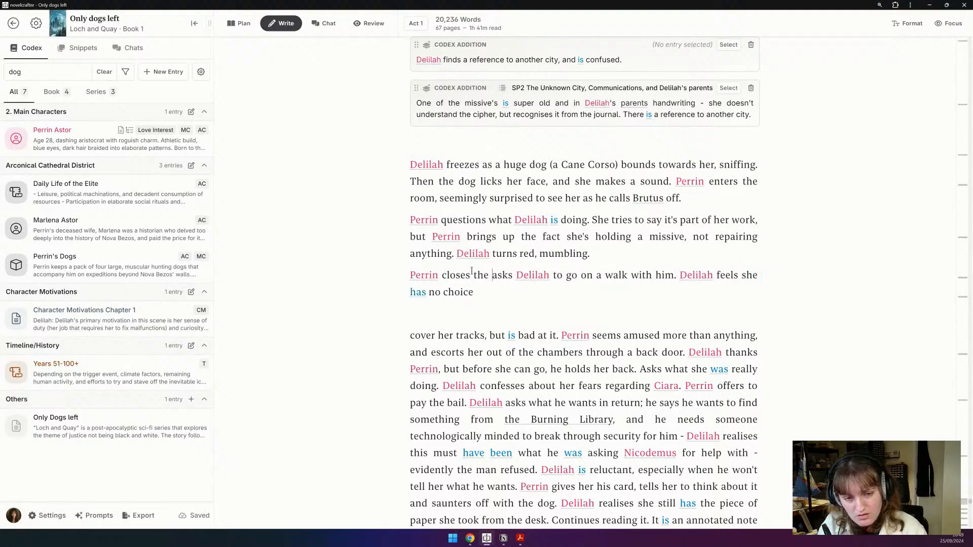
{"action": "type", "text": "and asks"}
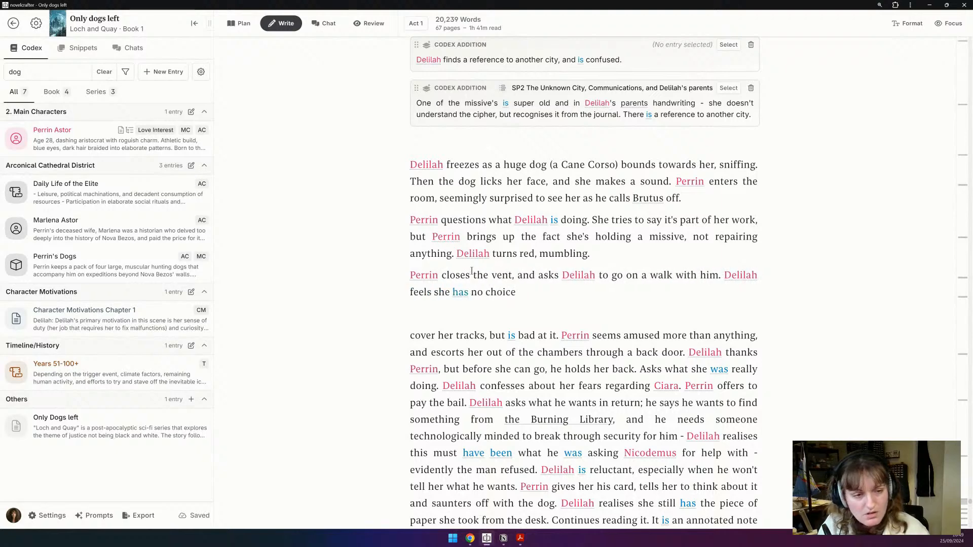
Step: Continue the sentence after "no choice" with "but to agree, and allows him to lead her out of the room."
{"action": "type", "text": " Delilah to go on a walk with him. Delilah feels she has no choice bu"}
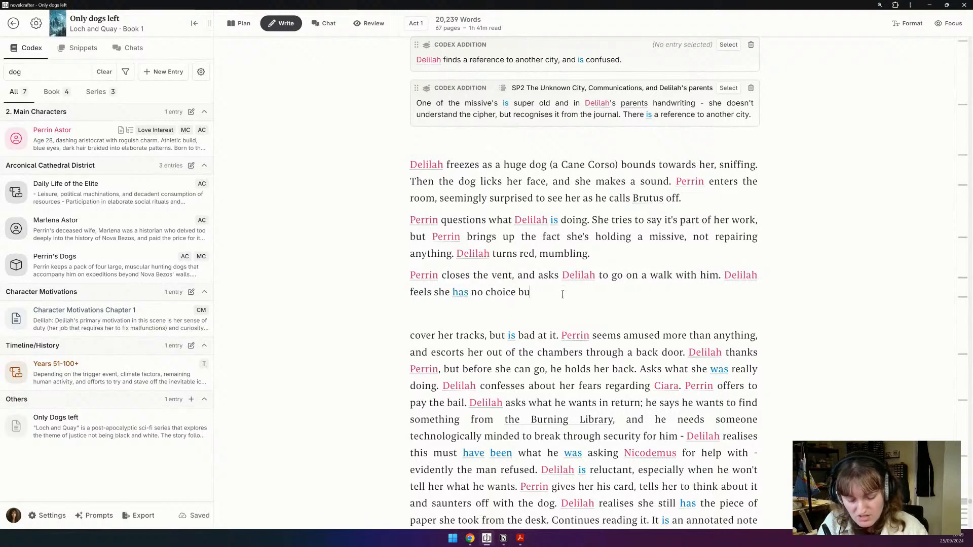
{"action": "type", "text": "t to agree, and"}
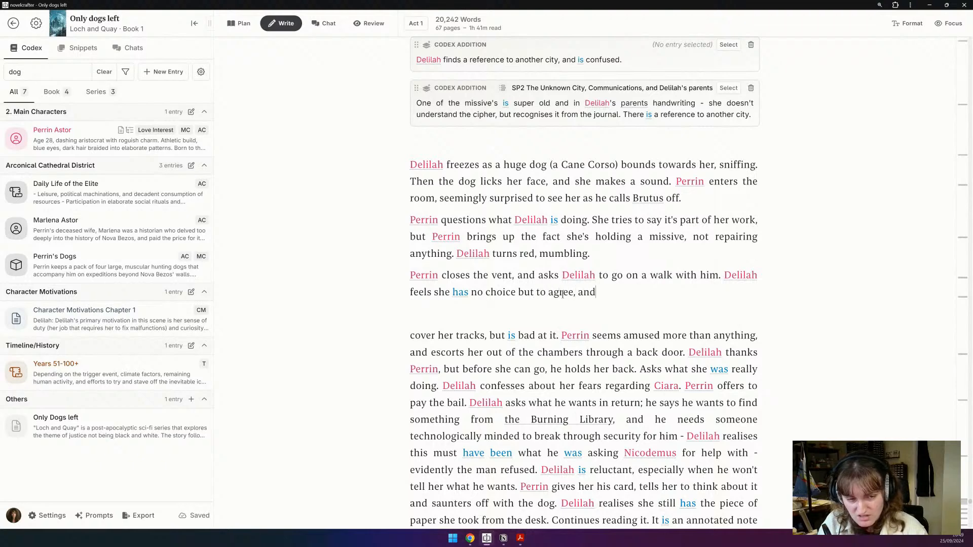
{"action": "type", "text": " allows him to l"}
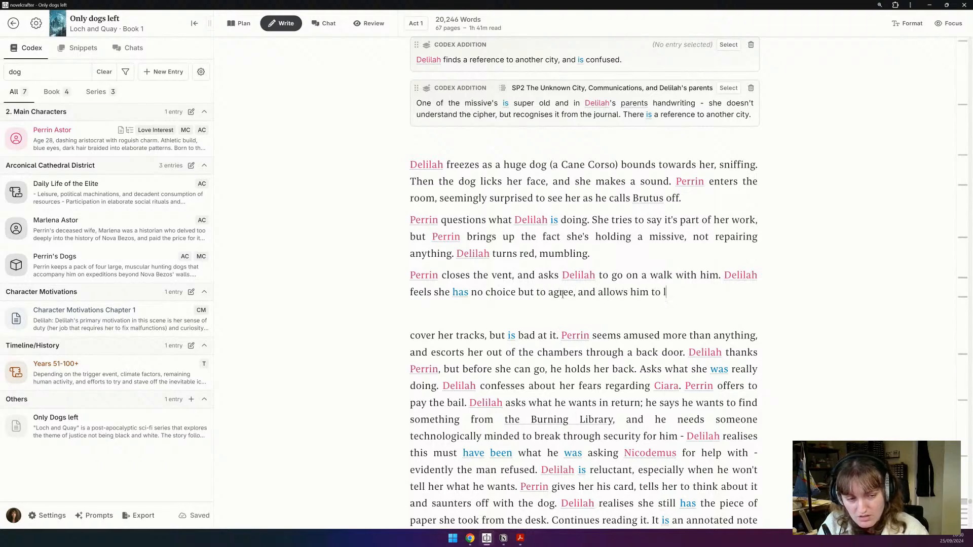
{"action": "type", "text": "ead her out of "}
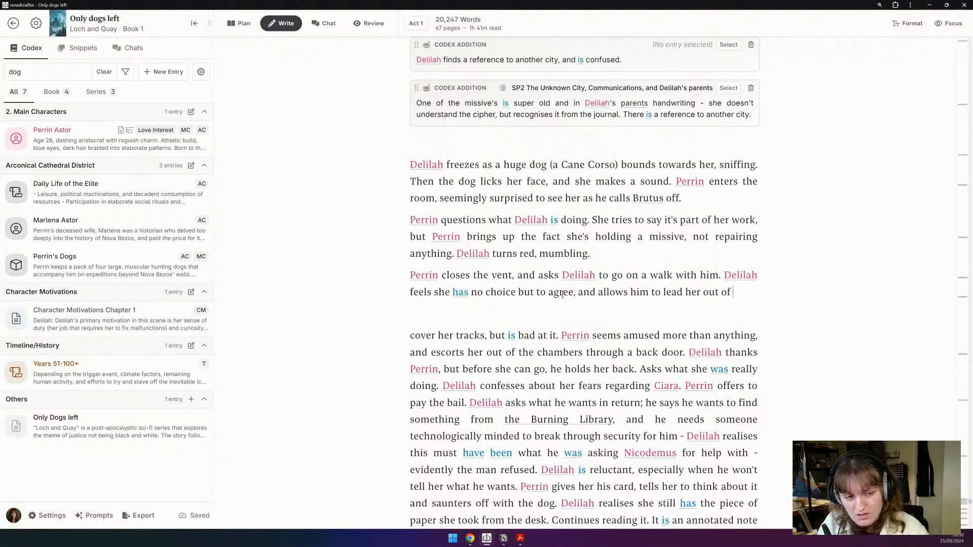
{"action": "type", "text": "the room. She onl"}
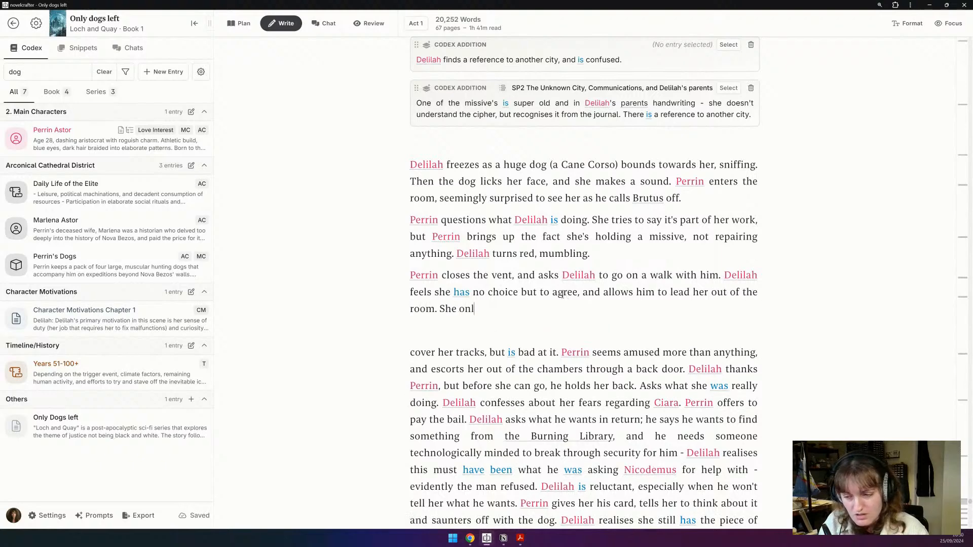
Step: Add "She only realises when she has left the room that she still has the paper in her hand. She shoves it in a pocket."
{"action": "type", "text": "y realises w"}
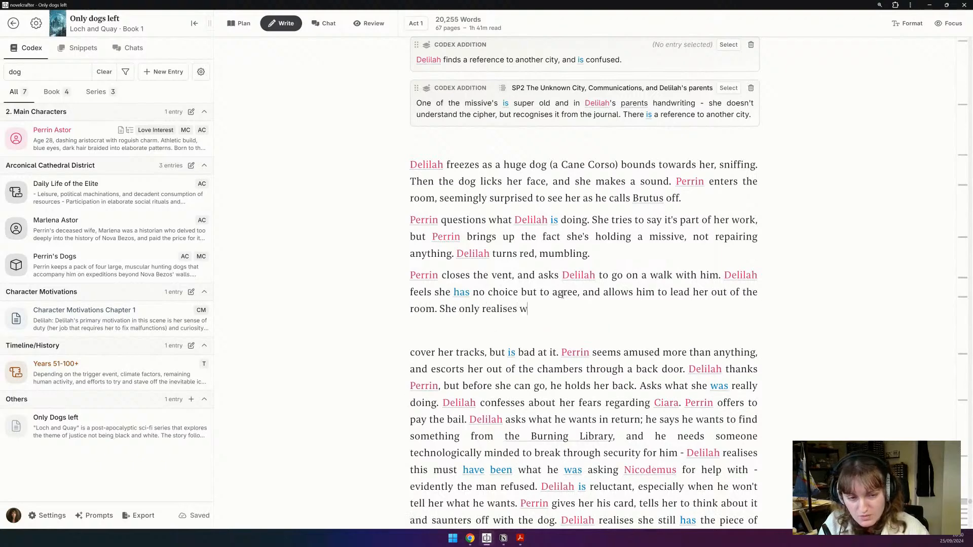
{"action": "type", "text": "hen she has left the rom"}
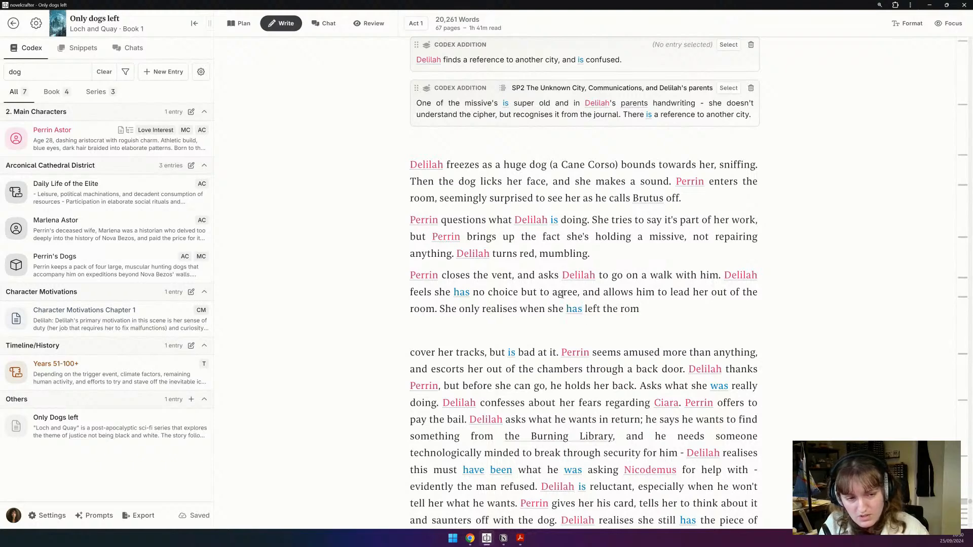
{"action": "key", "text": "BackSpace"}
{"action": "type", "text": "om that she"}
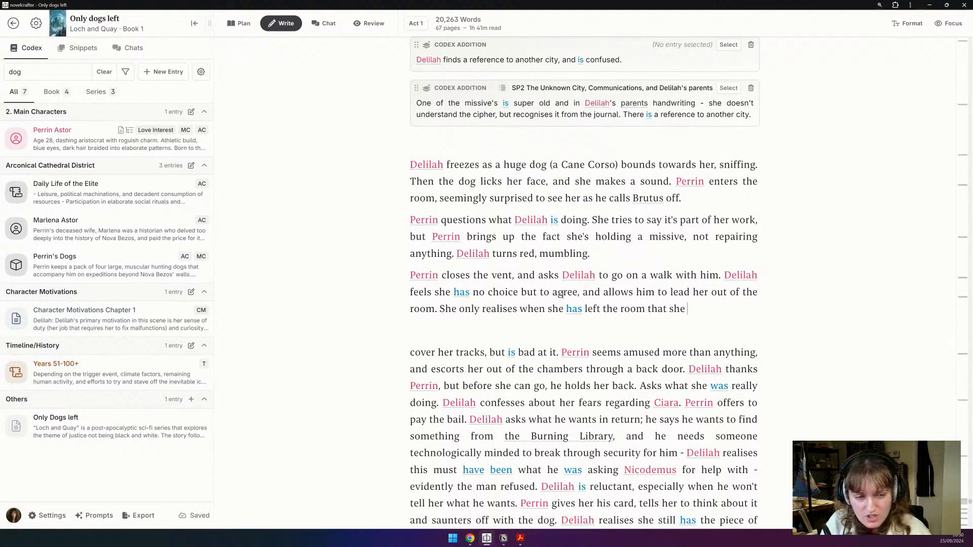
{"action": "type", "text": "still has th"}
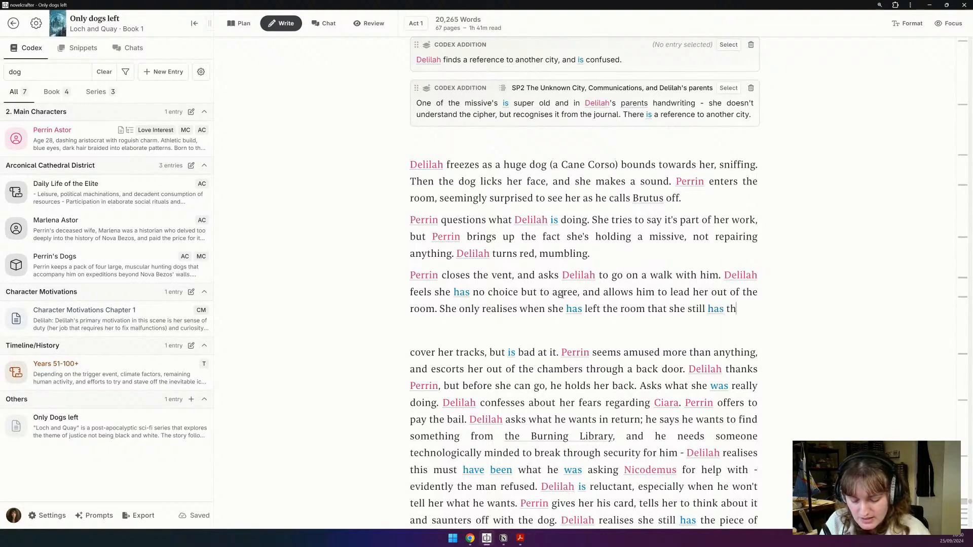
{"action": "type", "text": "e paper in her hand."}
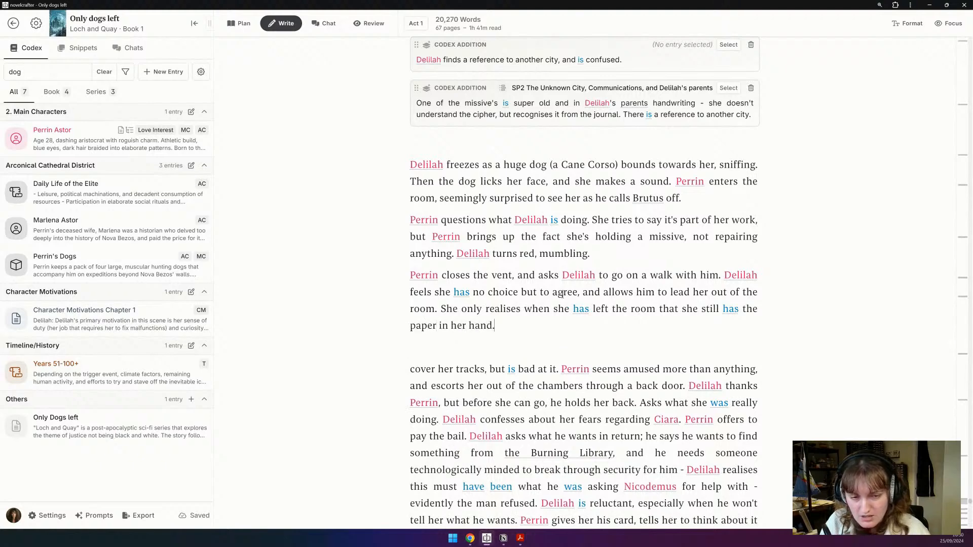
{"action": "type", "text": " She shoves "}
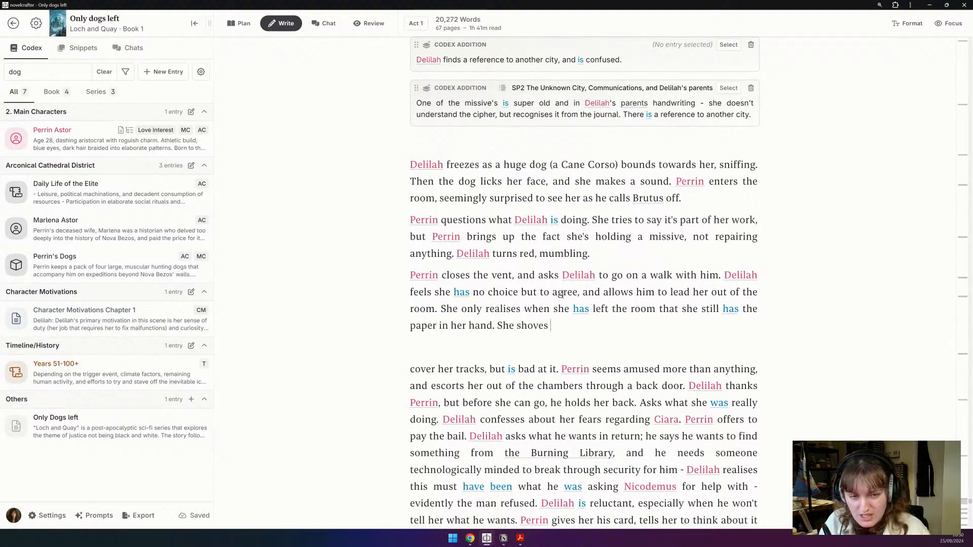
{"action": "type", "text": "it in a pocket."}
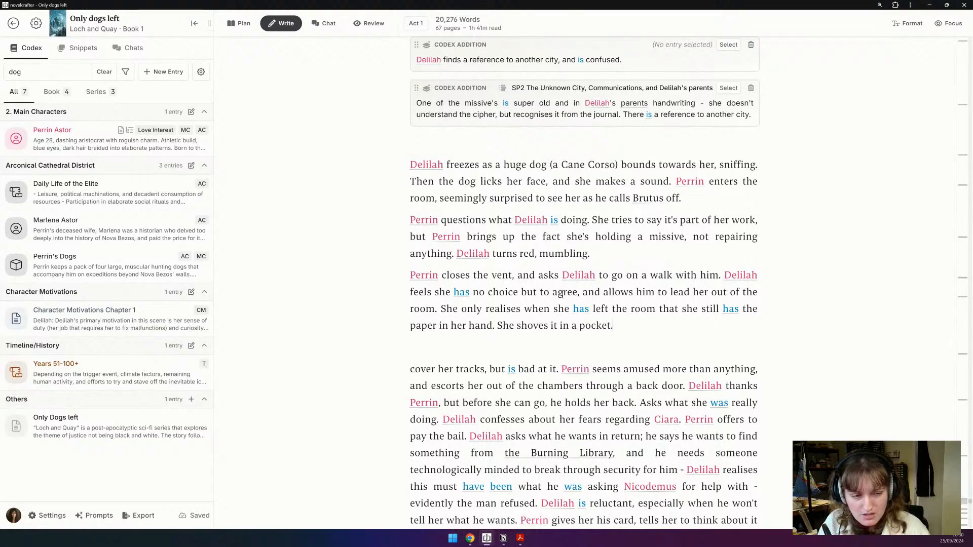
Step: Start a new paragraph with "They walk through the corridors for a while until they are somewhere a little bit quieter."
{"action": "key", "text": "Return"}
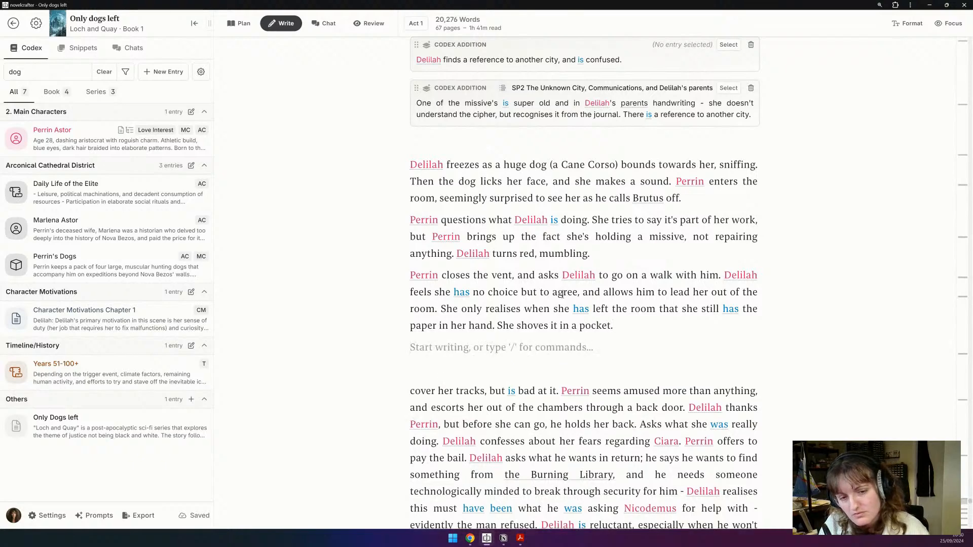
{"action": "type", "text": "They w"}
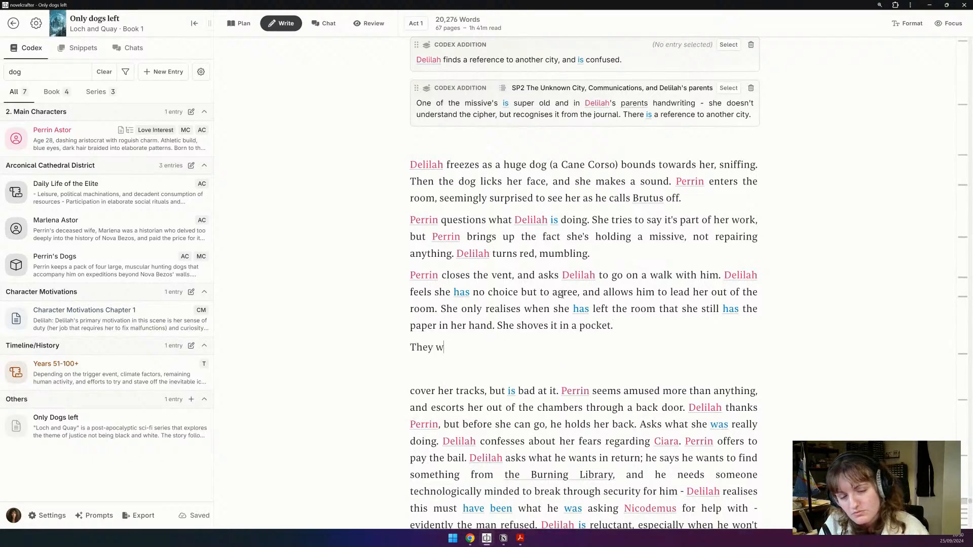
{"action": "type", "text": "alk through the co"}
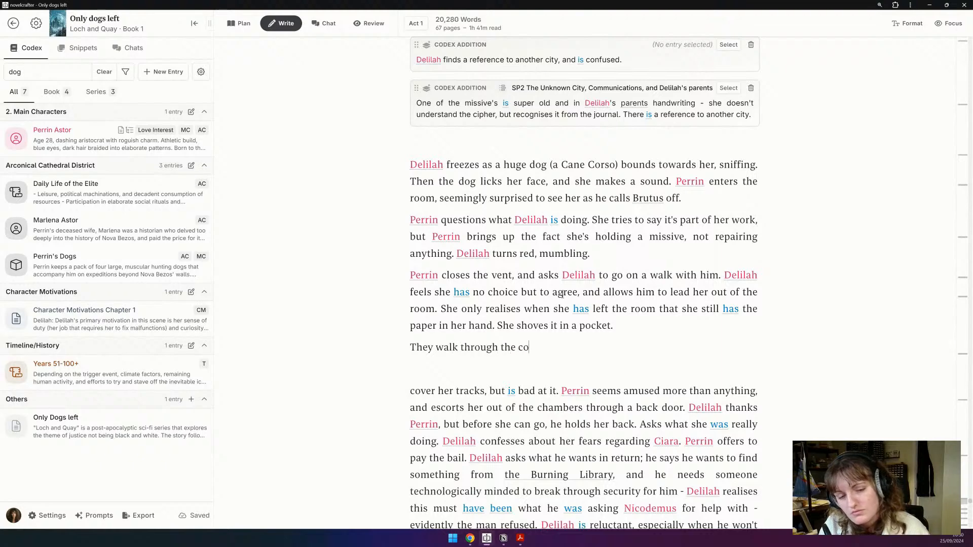
{"action": "type", "text": "rridors for a whi"}
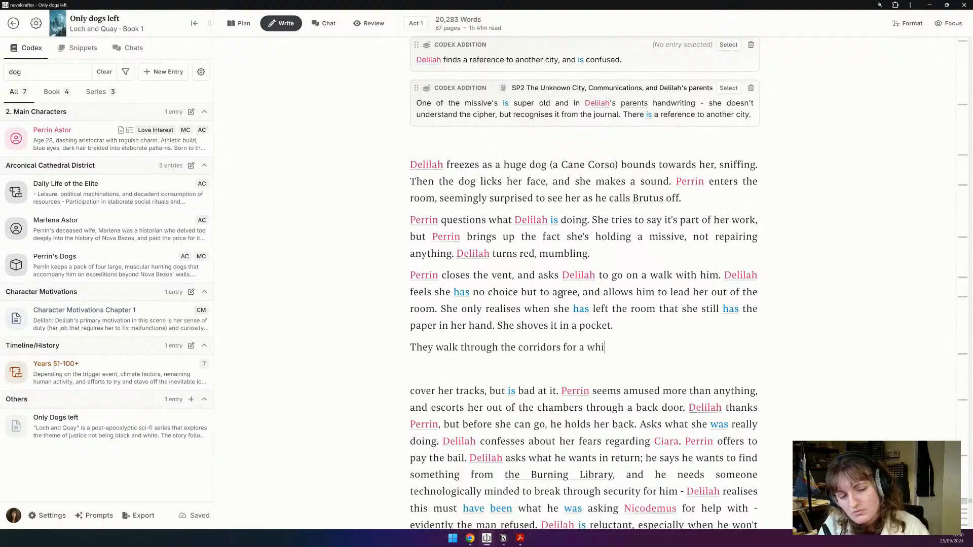
{"action": "type", "text": "le until they "}
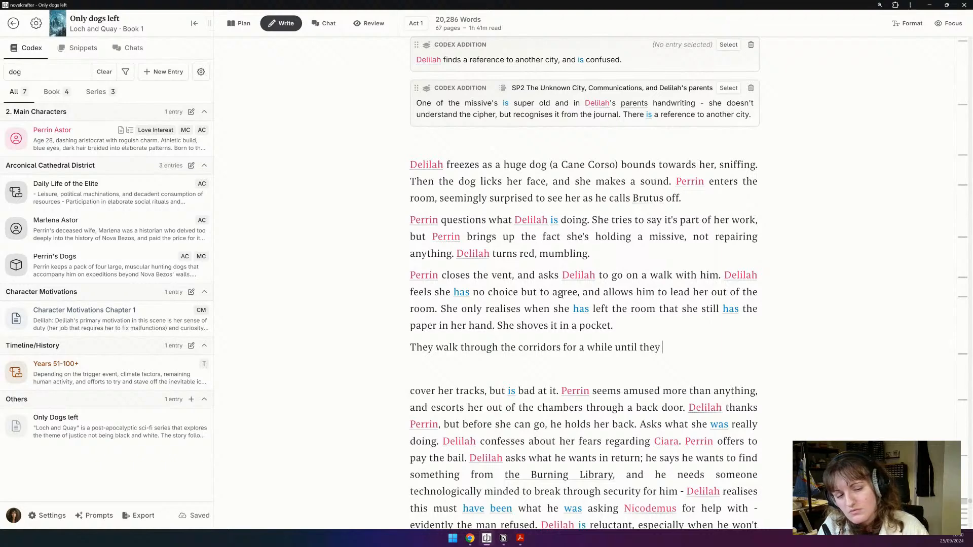
{"action": "type", "text": "are somewhere a little"}
{"action": "key", "text": "BackSpace"}
{"action": "type", "text": "bit more"}
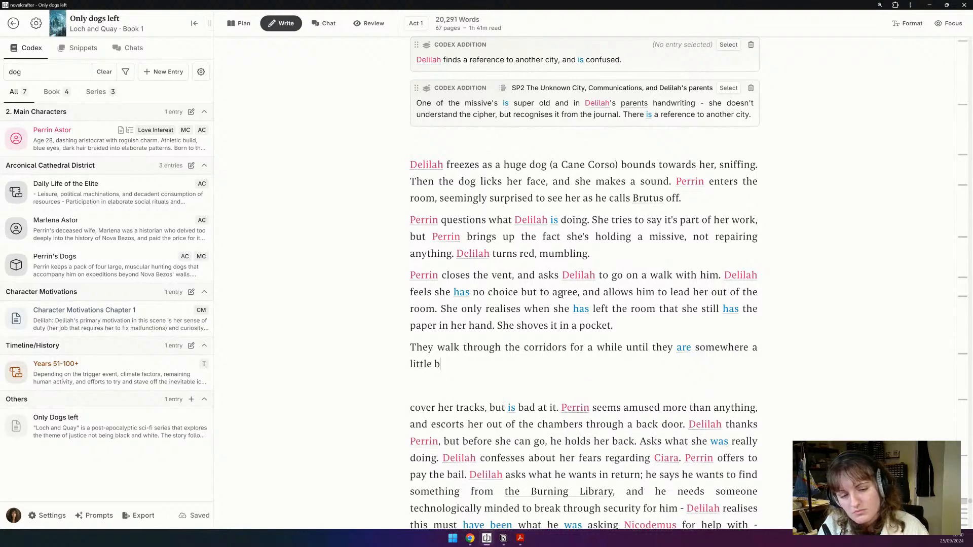
{"action": "key", "text": "BackSpace"}
{"action": "key", "text": "BackSpace"}
{"action": "key", "text": "BackSpace"}
{"action": "key", "text": "BackSpace"}
{"action": "type", "text": "quieter. "}
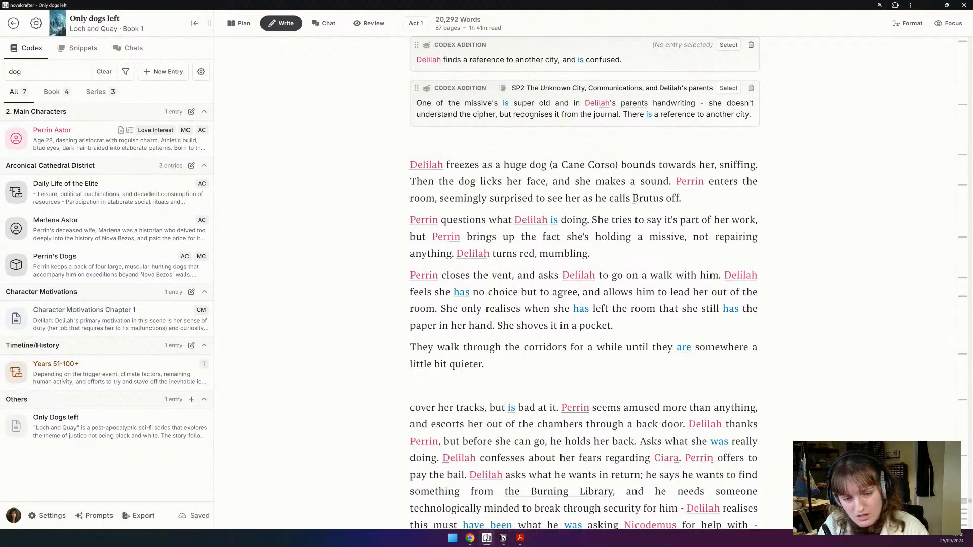
Step: Add "Perrin once more questions Delilah about what she was up to" after the sentence ending "a little bit quieter."
{"action": "type", "text": "Per"}
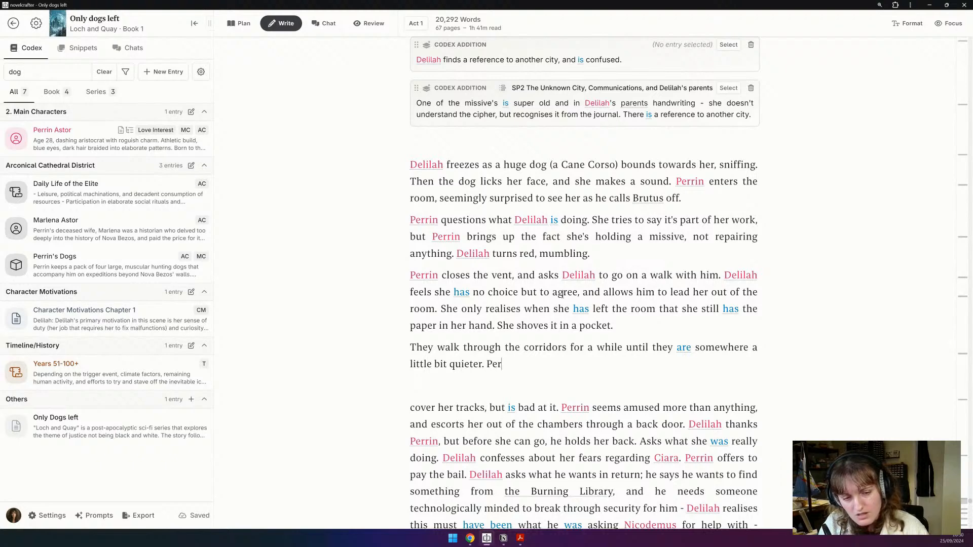
{"action": "type", "text": "rin once more "}
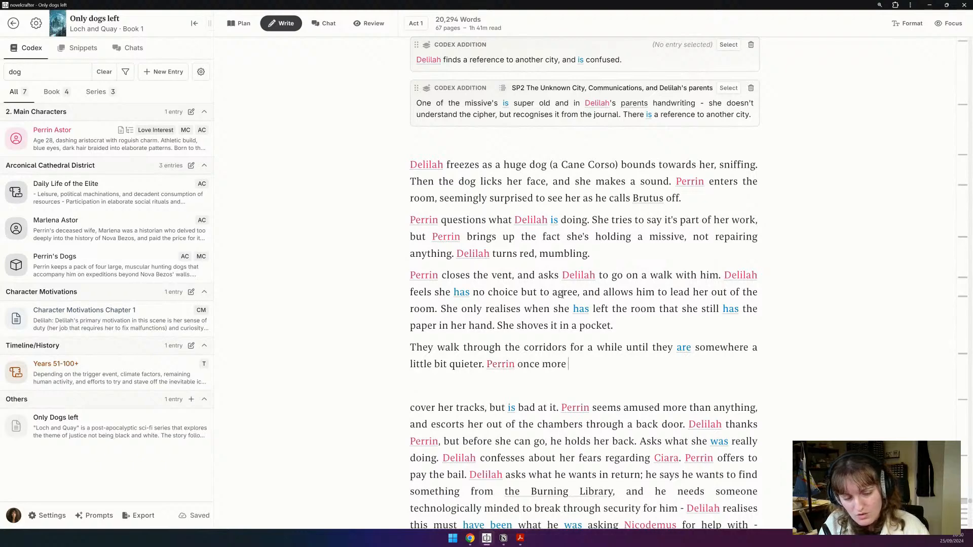
{"action": "type", "text": "questions Delilah"}
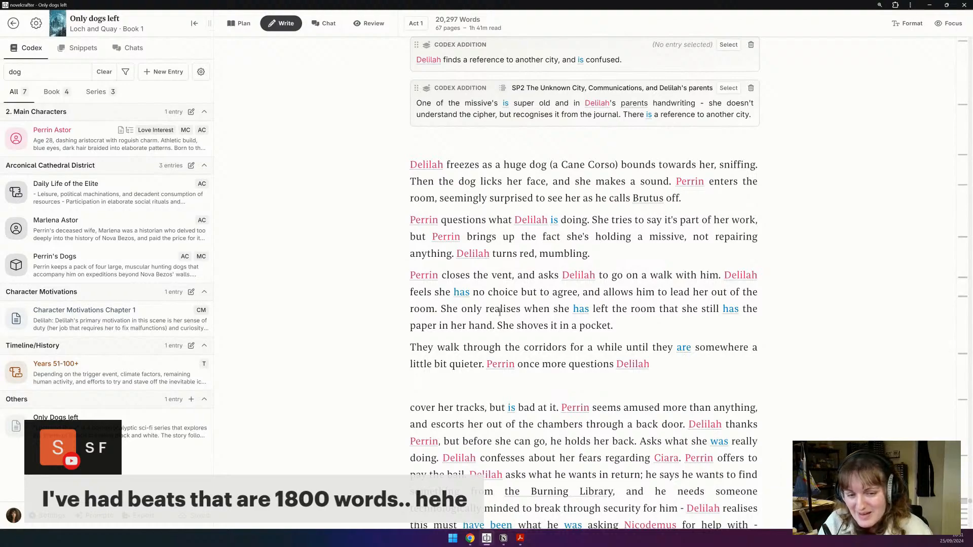
{"action": "scroll", "coordinate": [500, 313], "scroll_direction": "down", "scroll_amount": 5}
{"action": "scroll", "coordinate": [500, 313], "scroll_direction": "up", "scroll_amount": 8}
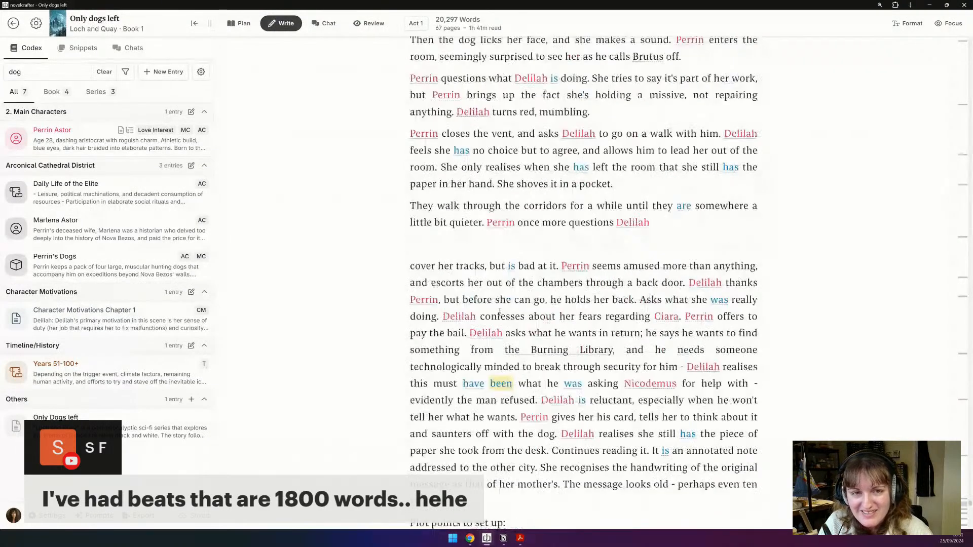
{"action": "scroll", "coordinate": [500, 313], "scroll_direction": "up", "scroll_amount": 4}
{"action": "scroll", "coordinate": [500, 312], "scroll_direction": "down", "scroll_amount": 6}
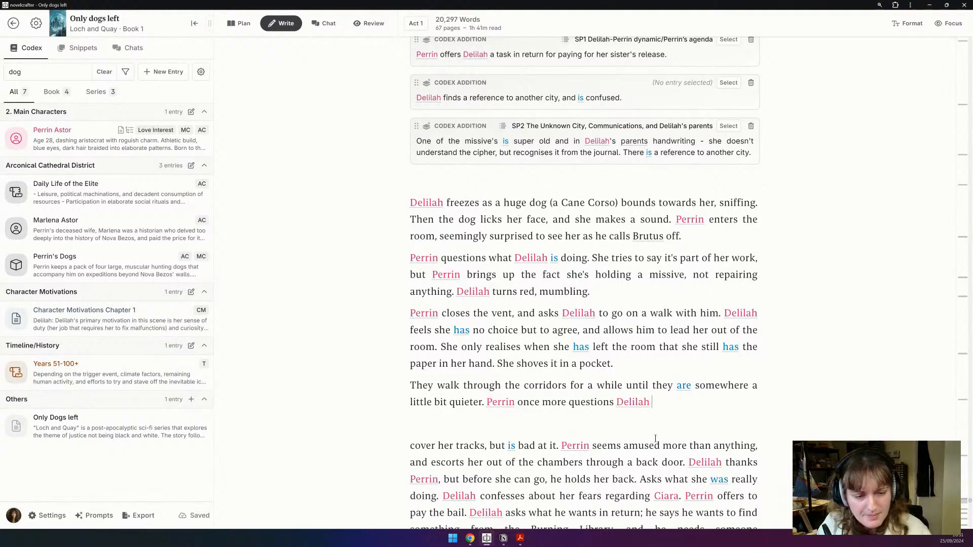
{"action": "scroll", "coordinate": [654, 436], "scroll_direction": "down", "scroll_amount": 3}
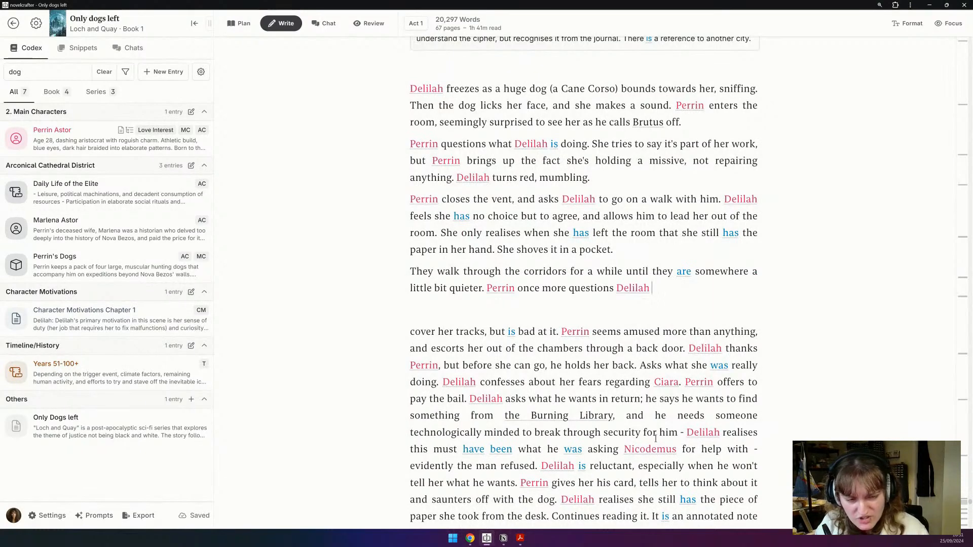
{"action": "type", "text": "about"}
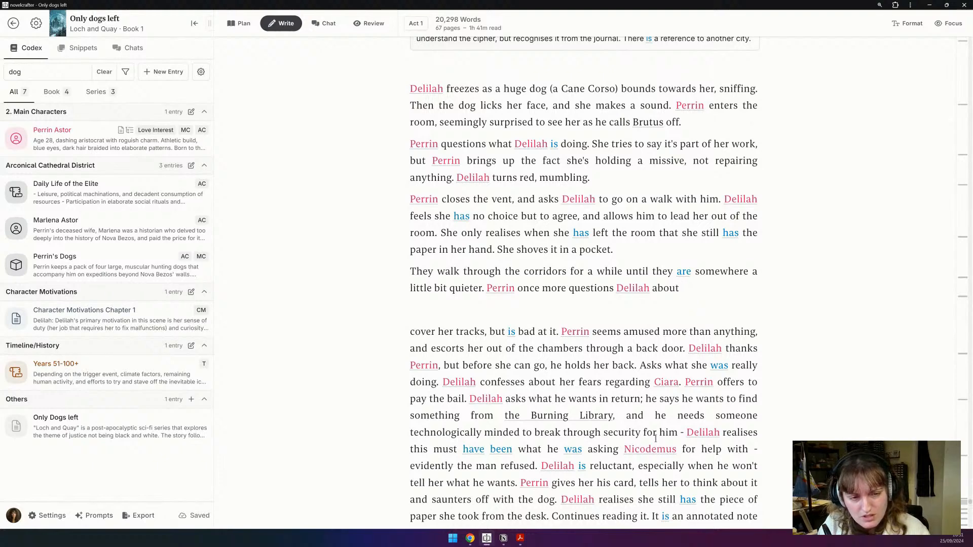
{"action": "type", "text": "w"}
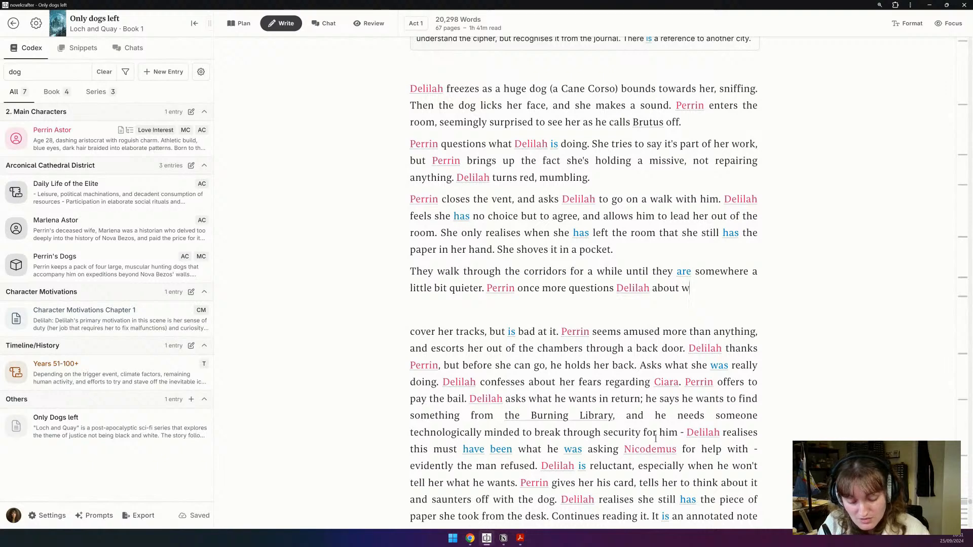
{"action": "type", "text": "hat she was up to"}
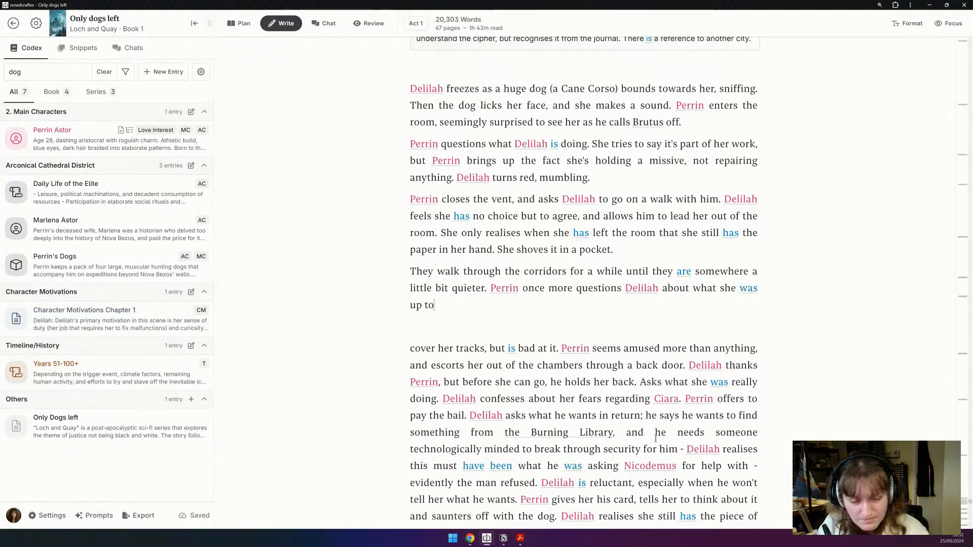
Step: Complete the questioning sentence with ", and seems amused more than anything about it." and begin another with "Delilah reluctantly"
{"action": "type", "text": ", and s"}
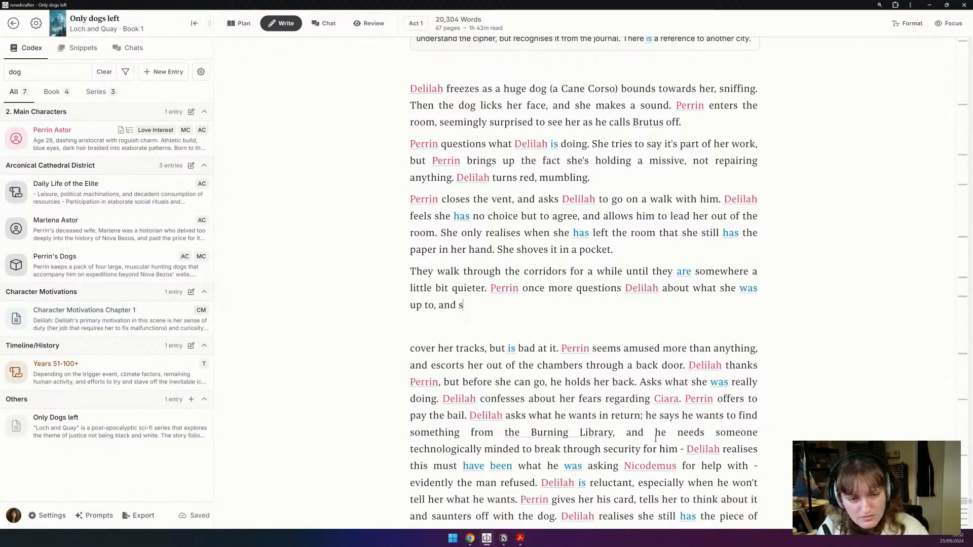
{"action": "type", "text": "eems amused "}
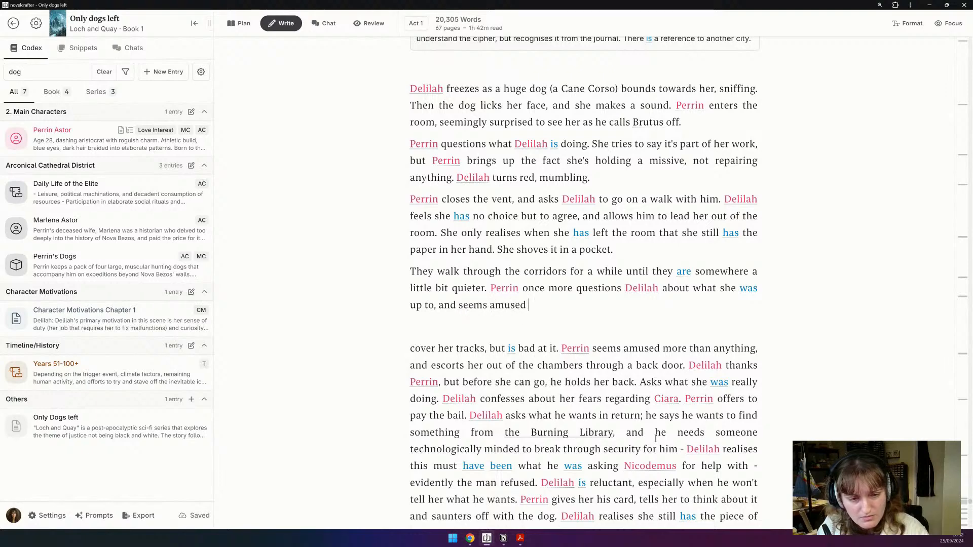
{"action": "type", "text": "more than anything about it."}
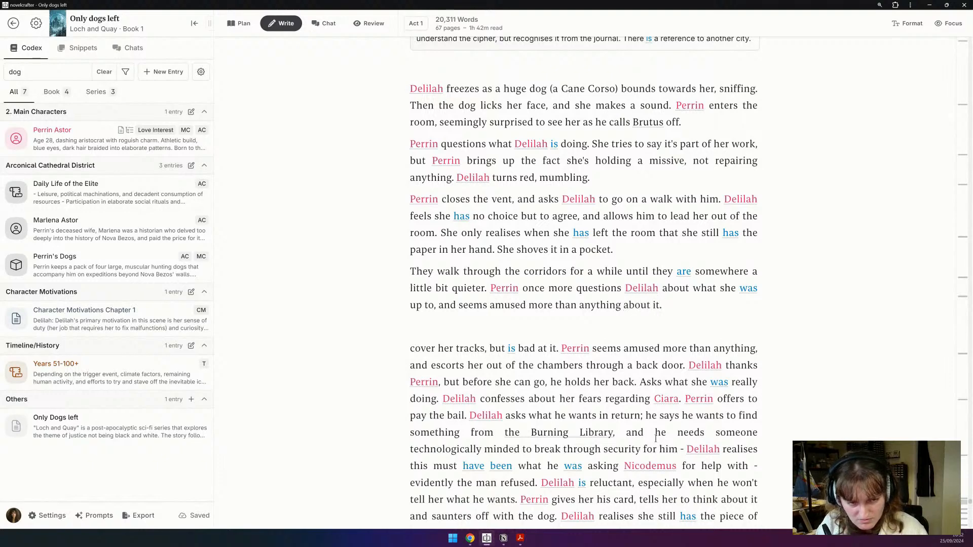
{"action": "type", "text": " Delilah relu"}
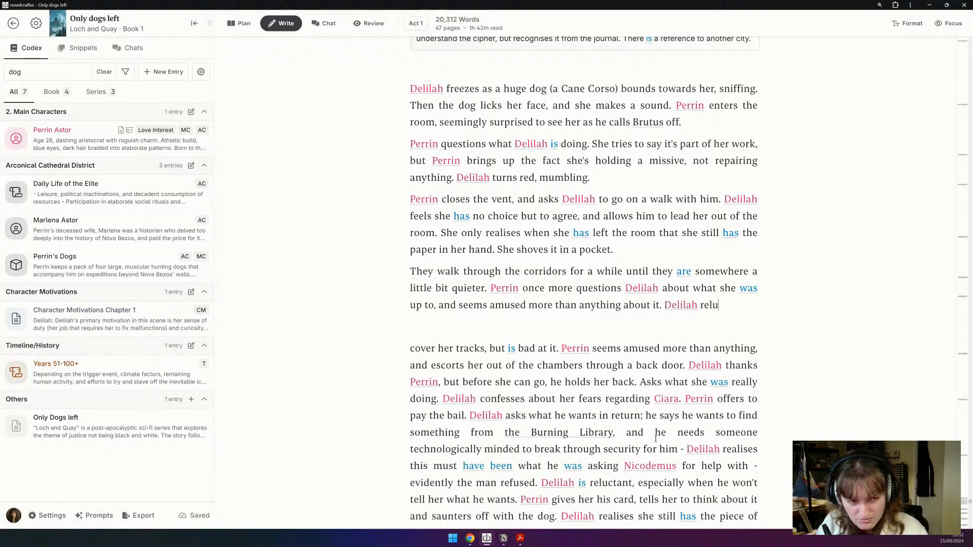
{"action": "type", "text": "ctantly"}
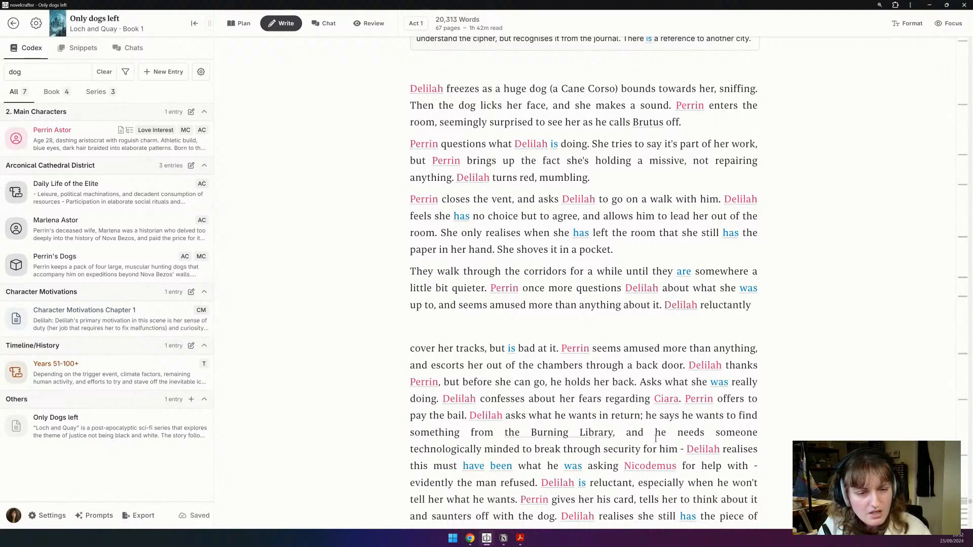
Step: Insert ", and Delilah is initially terrified, thinking Perrin is taking her to the guards." after "through the corridors for a while"
{"action": "left_click", "coordinate": [622, 272]}
{"action": "type", "text": ", and Delilah"}
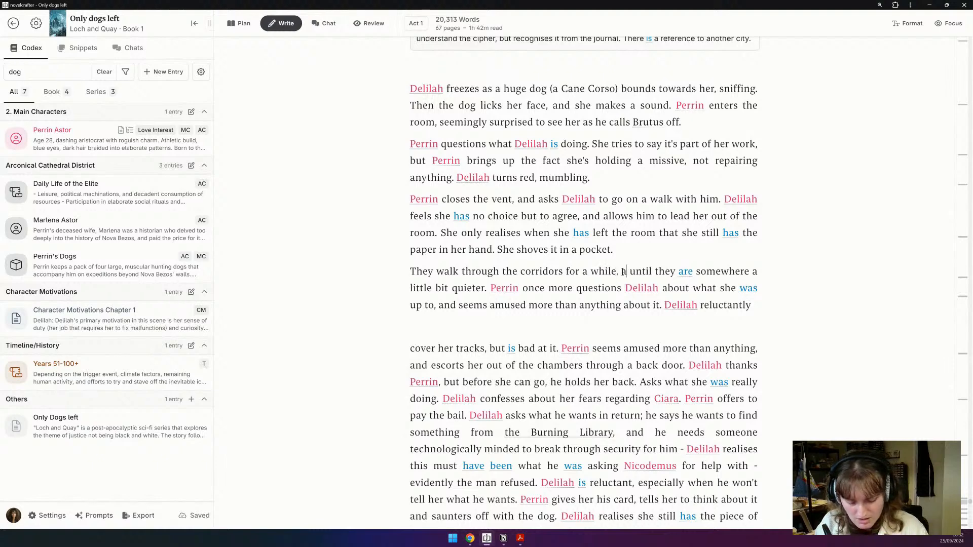
{"action": "type", "text": " is initia"}
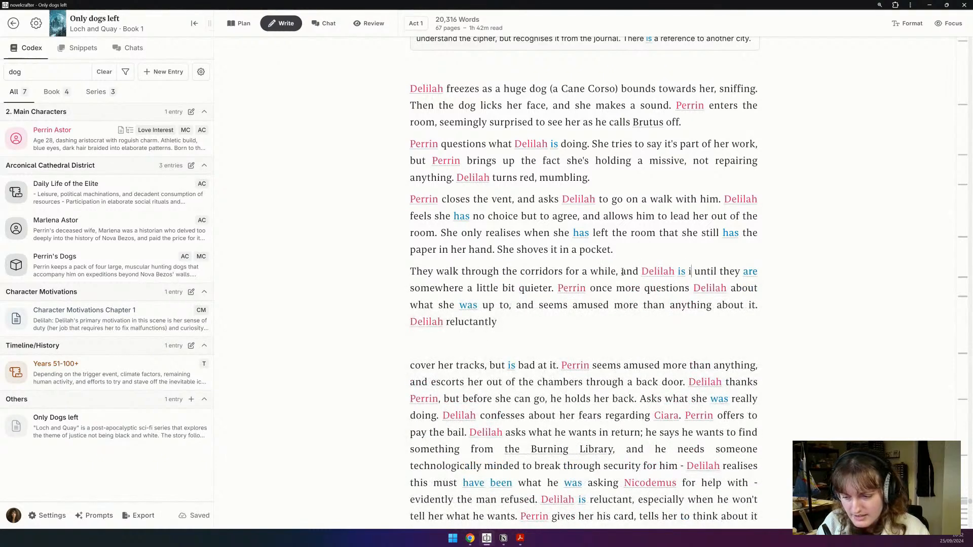
{"action": "type", "text": "lly"}
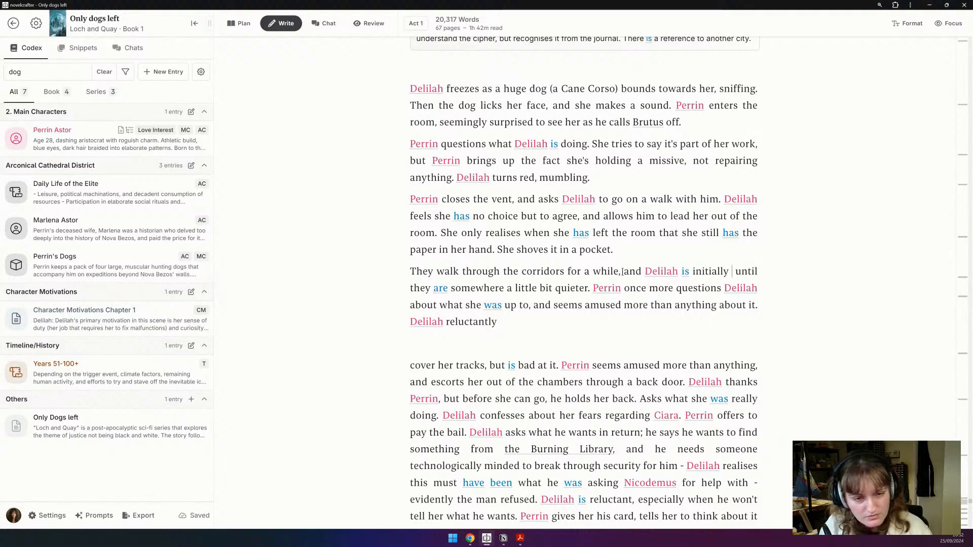
{"action": "type", "text": "terrified, thinking"}
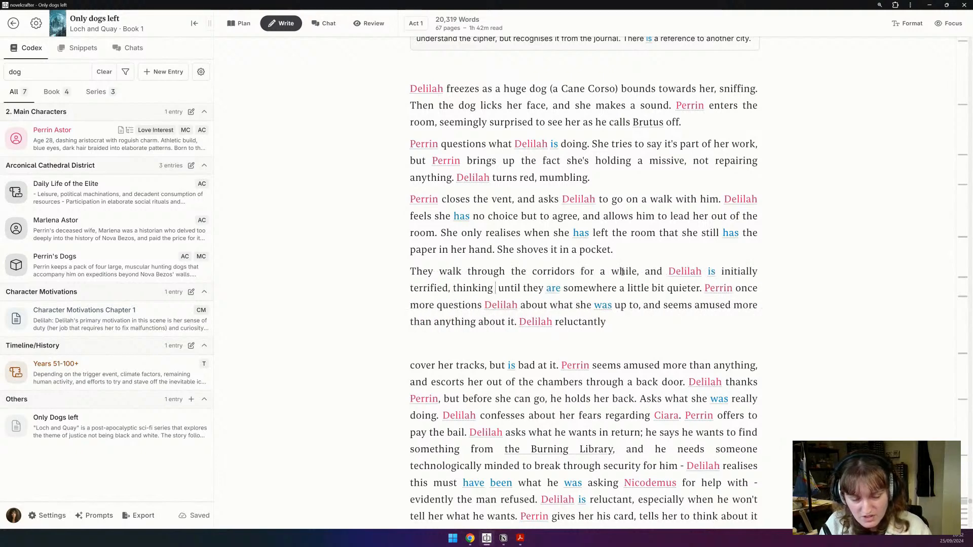
{"action": "type", "text": " Perrin is t"}
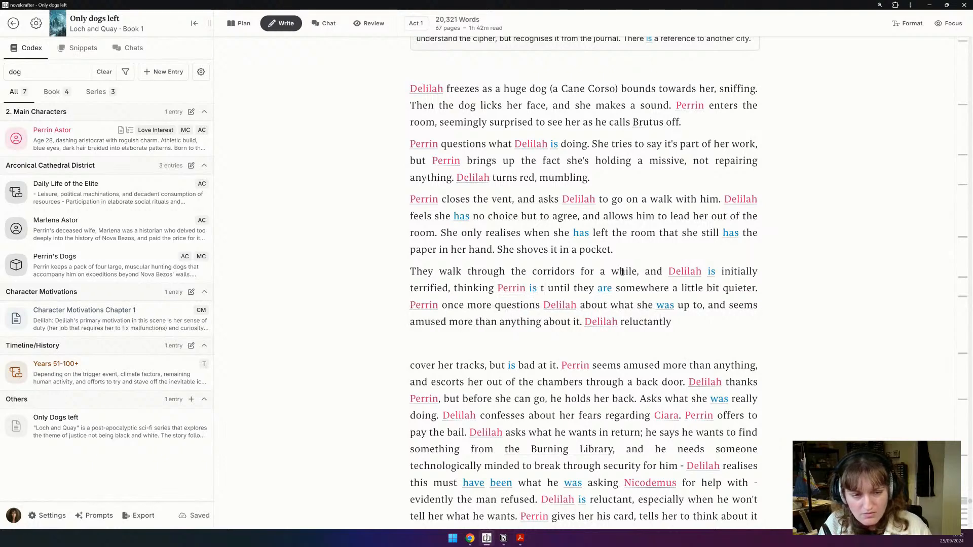
{"action": "type", "text": "aking her to the guards."}
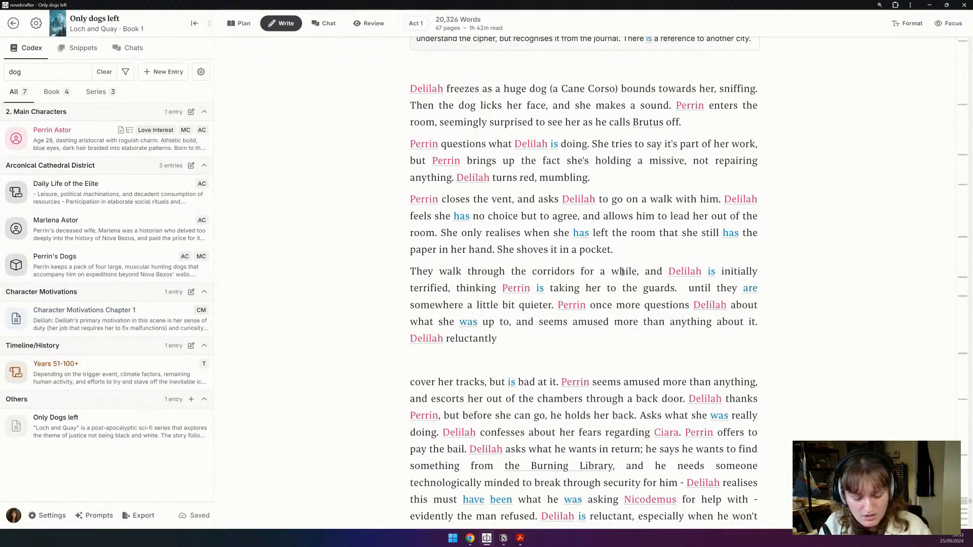
Step: Insert "It is only as they enter corridors that are low on technology, that she relaxes" after the sentence about the guards
{"action": "type", "text": " It is only as th"}
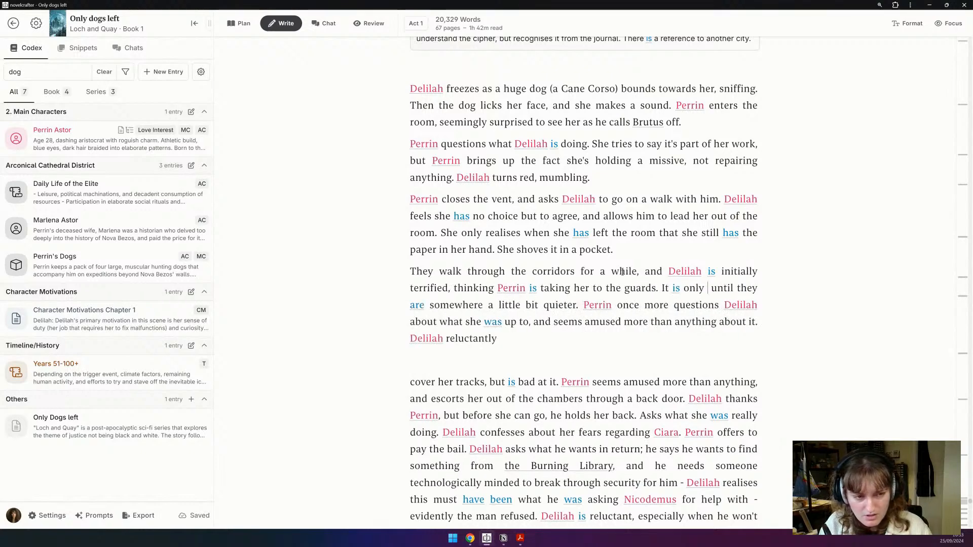
{"action": "type", "text": "ey enter corri"}
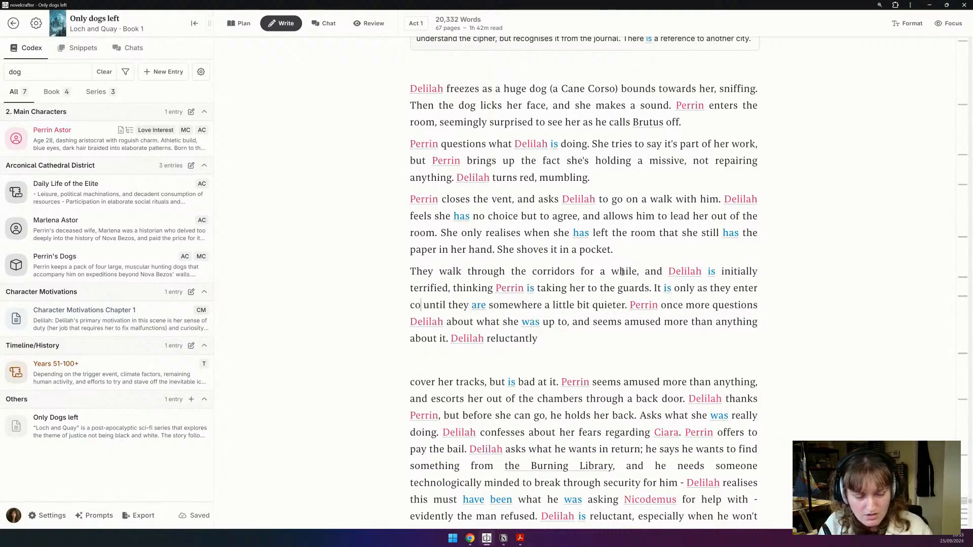
{"action": "type", "text": "dors that are low"}
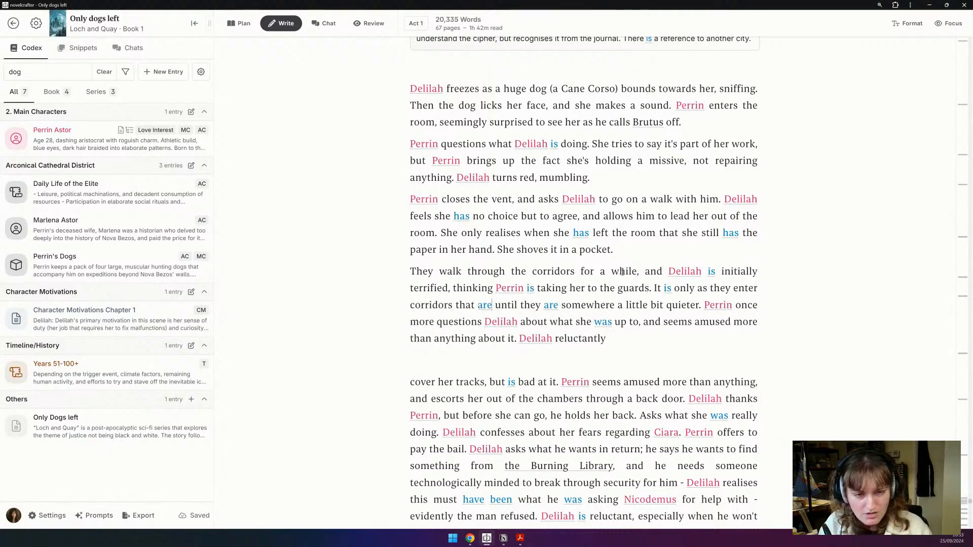
{"action": "type", "text": " on technolog"}
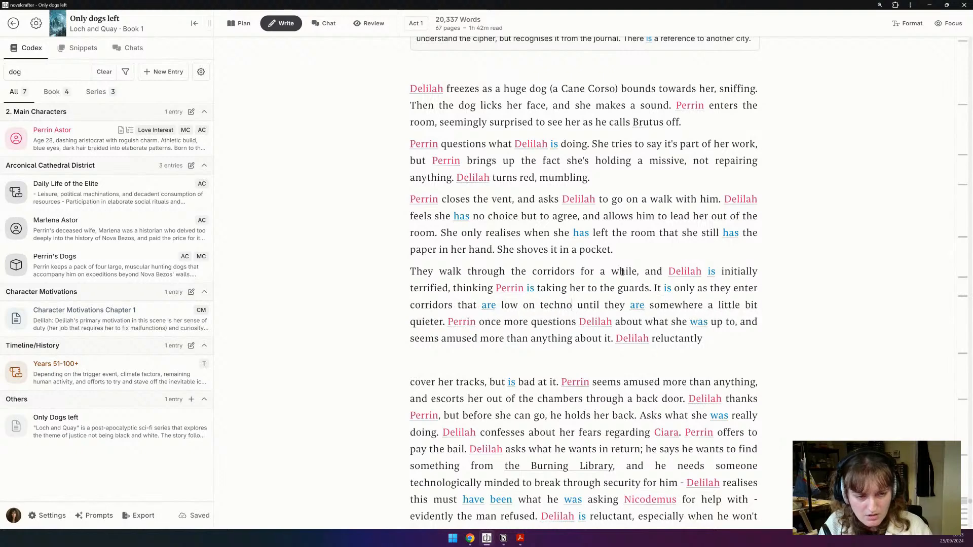
{"action": "type", "text": "y"}
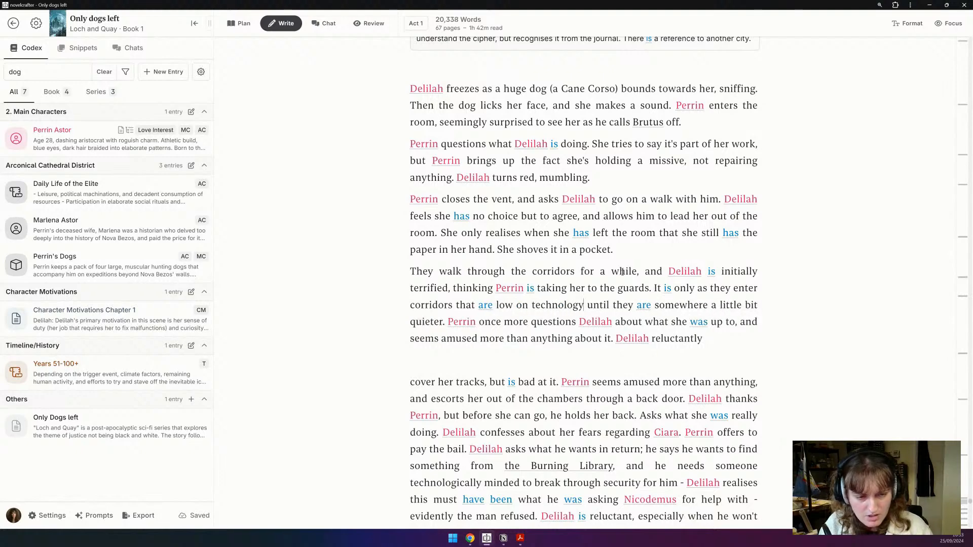
{"action": "type", "text": ", wit"}
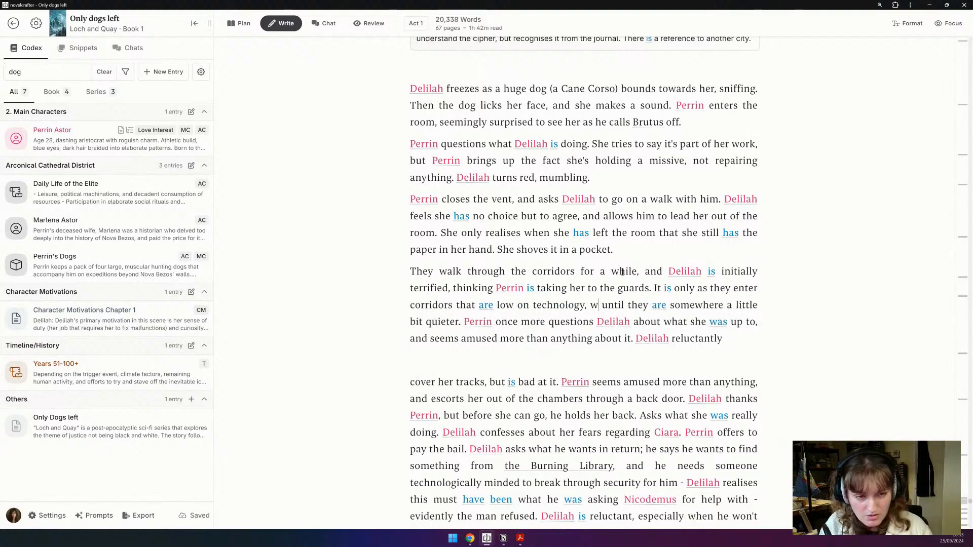
{"action": "key", "text": "BackSpace"}
{"action": "type", "text": "that she re"}
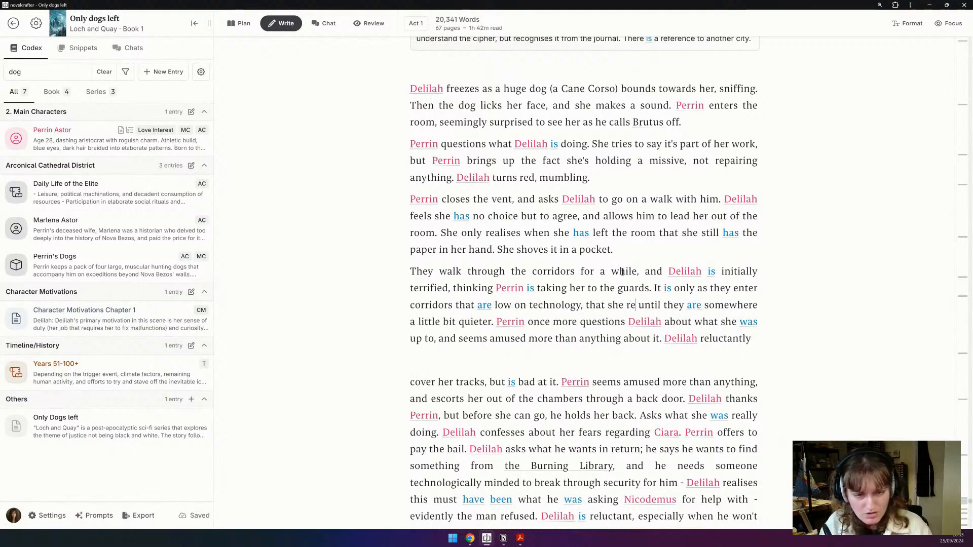
{"action": "type", "text": "laxes"}
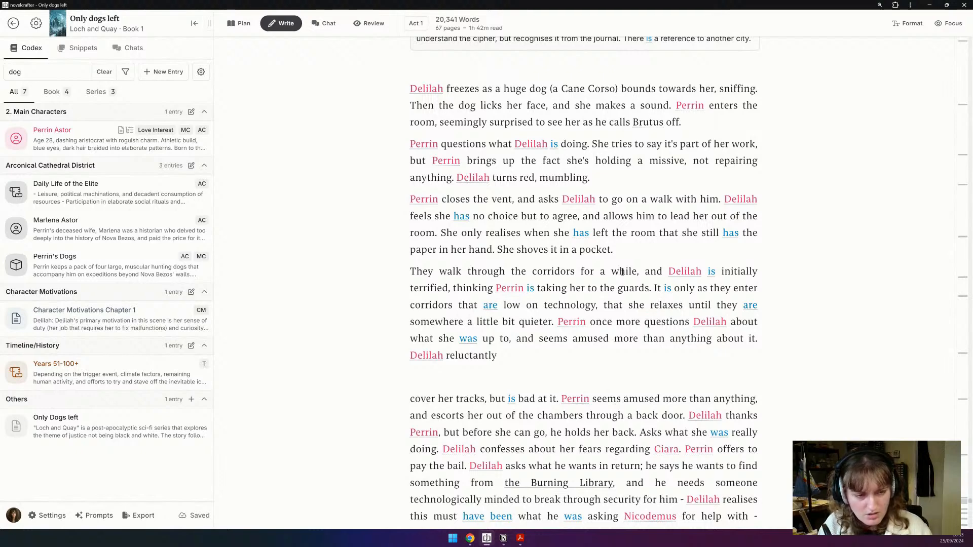
Step: Replace "until they are somewhere a little bit quieter" with "... then Perrin stops her, and she's tense again" after "she relaxes"
{"action": "left_click_drag", "start_coordinate": [552, 322], "coordinate": [686, 303]}
{"action": "type", "text": "... then"}
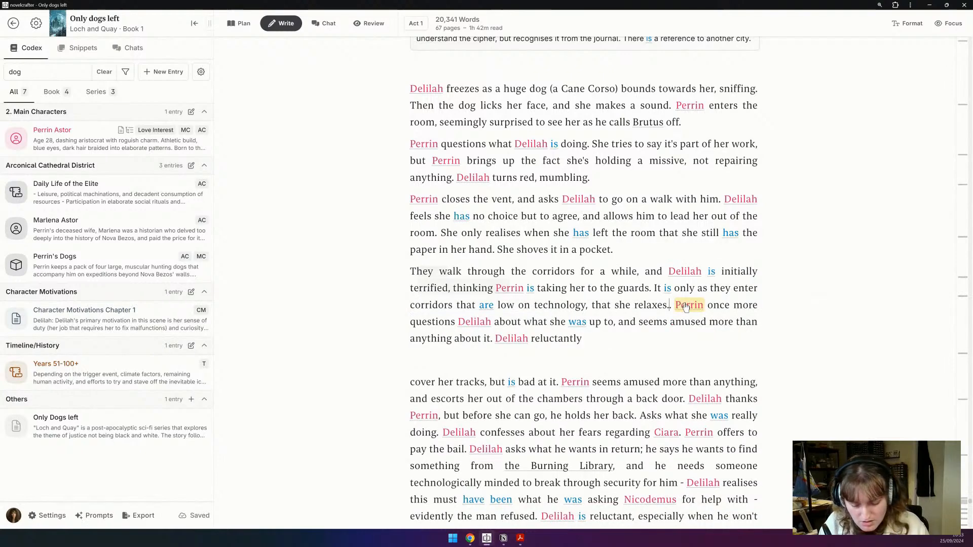
{"action": "type", "text": " Perrin stop"}
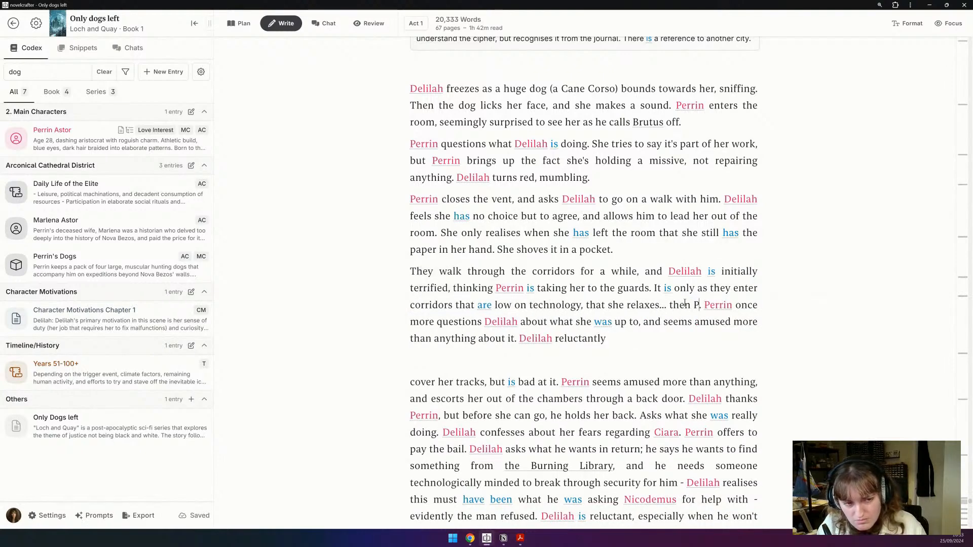
{"action": "type", "text": "s her, and she's te"}
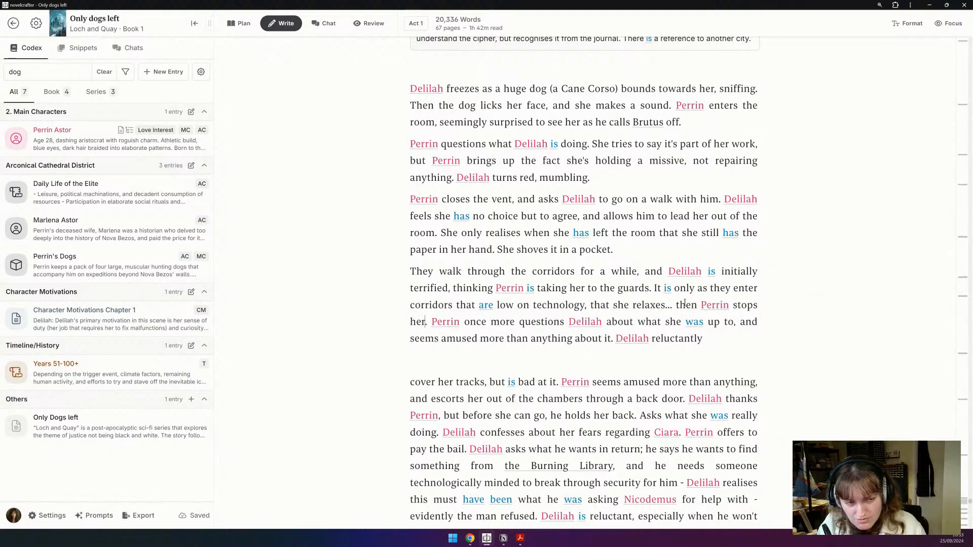
{"action": "type", "text": "nse again"}
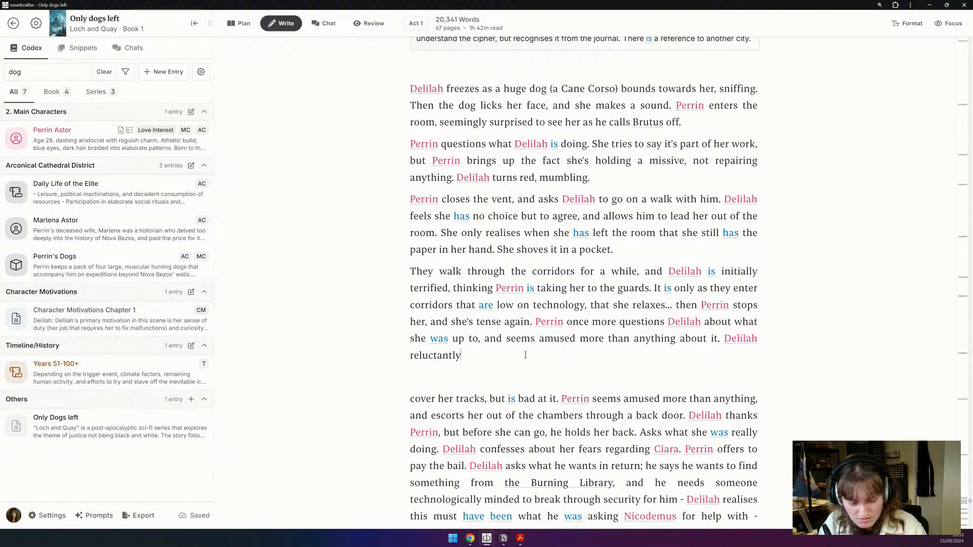
Step: Complete the "Delilah reluctantly" sentence with "thanks him for not turning her in."
{"action": "type", "text": " than"}
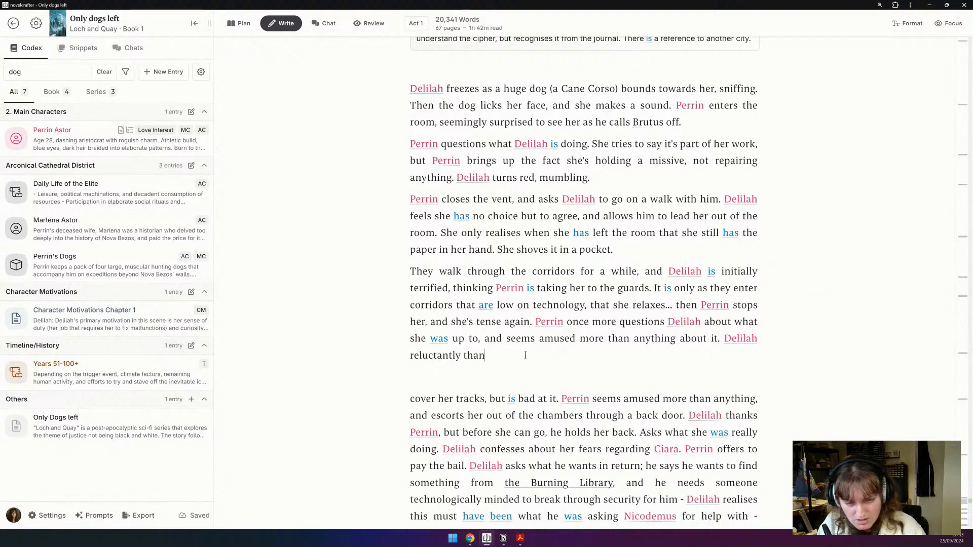
{"action": "type", "text": "ks him for not t"}
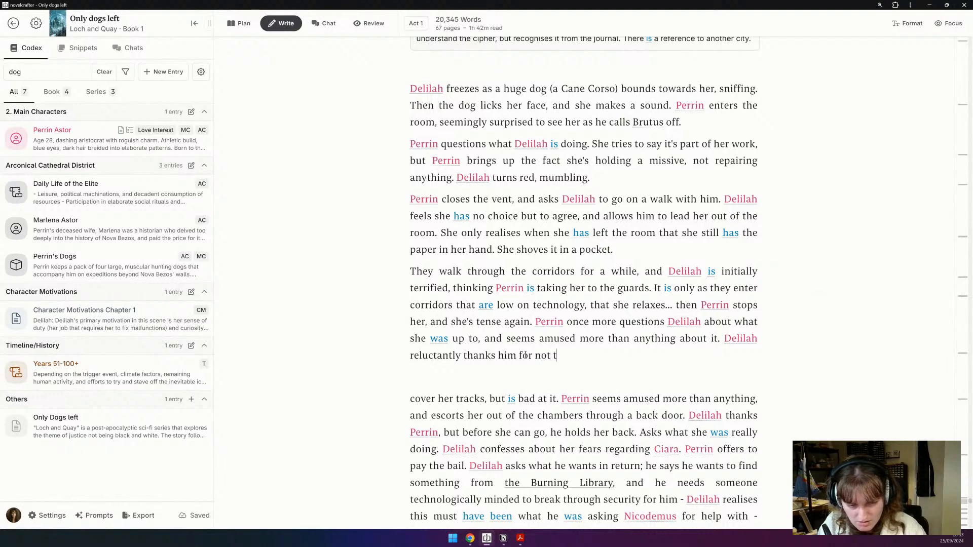
{"action": "type", "text": "urning her in."}
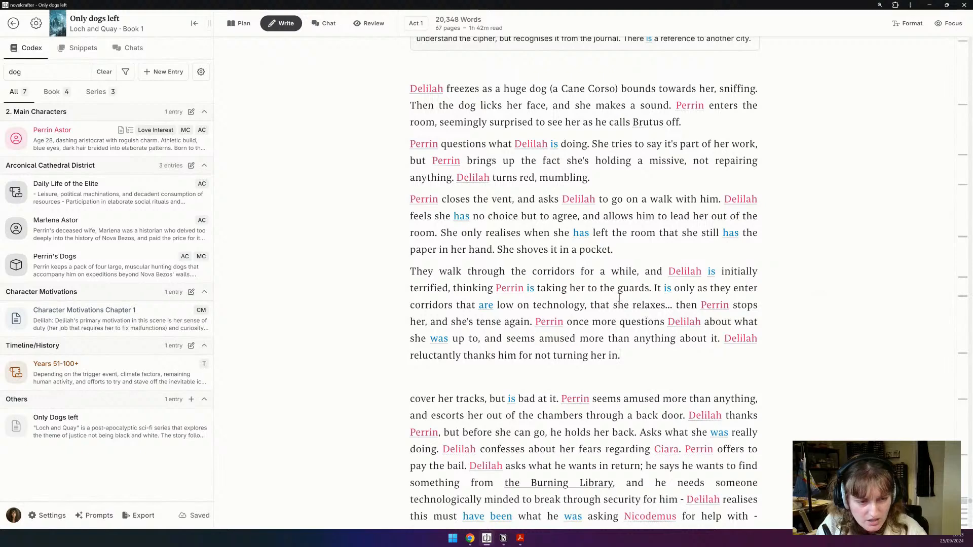
Step: Insert "to an exit of the Archonical Cathedral that she knows about" after "corridors that are low on technology,"
{"action": "left_click", "coordinate": [591, 304]}
{"action": "type", "text": "to an exis"}
{"action": "key", "text": "BackSpace"}
{"action": "type", "text": "t of the Cathedral that she know"}
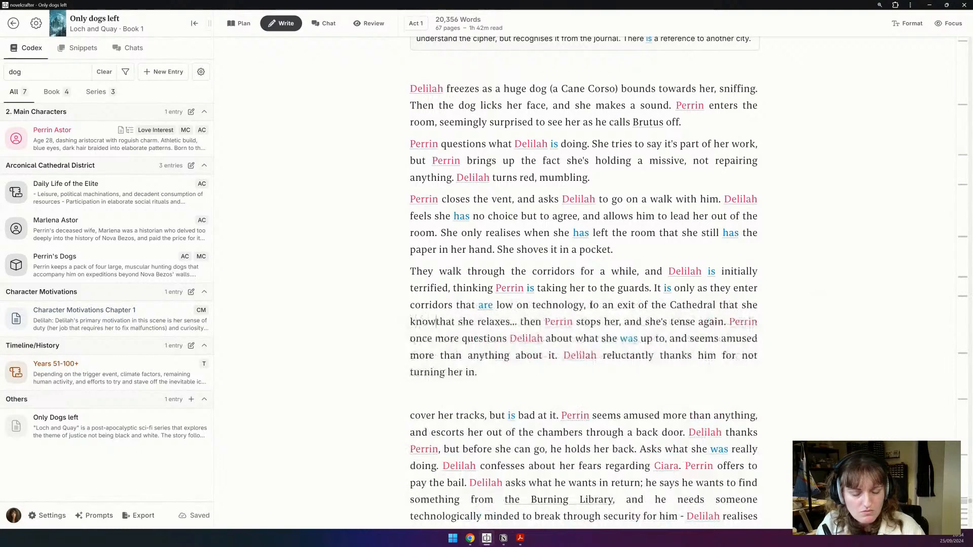
{"action": "type", "text": "s about "}
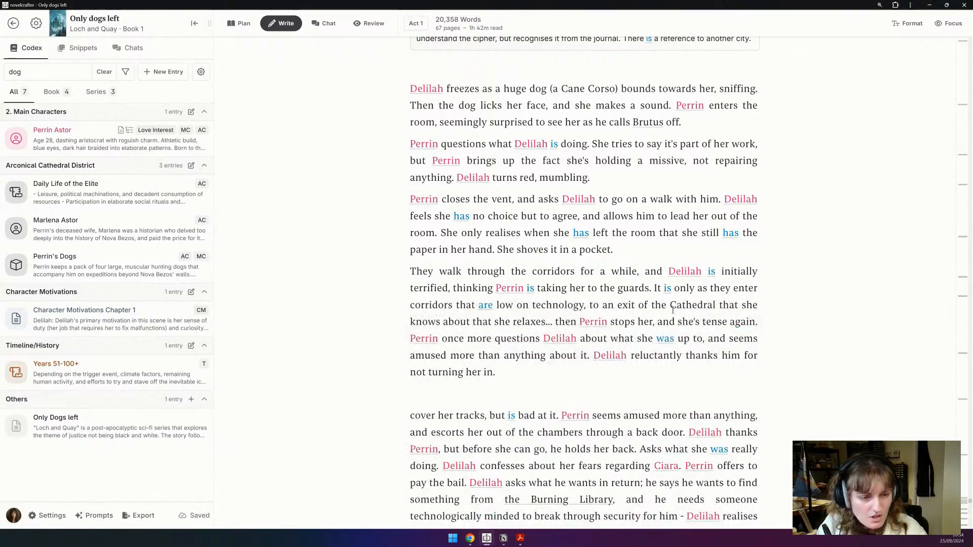
{"action": "type", "text": "Archonical"}
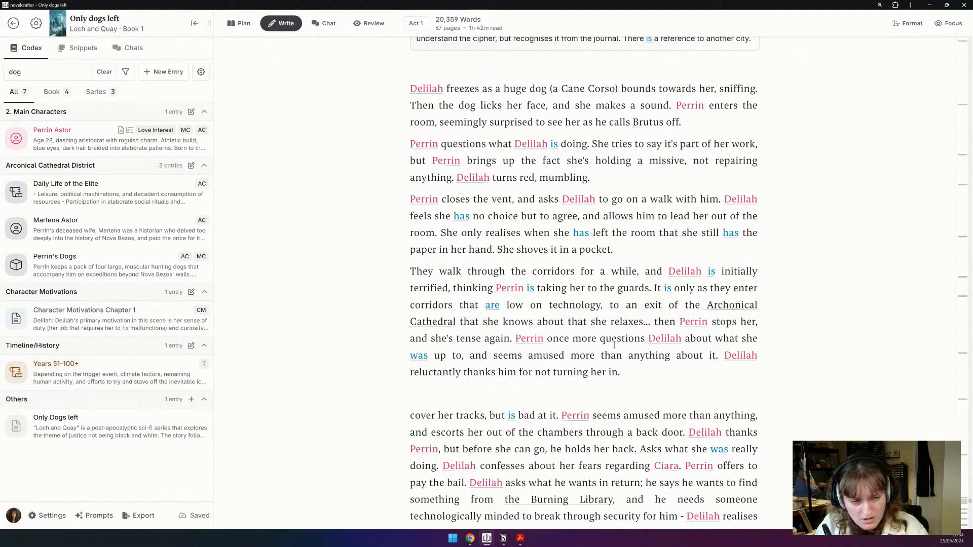
Step: Add a new paragraph after "not turning her in." reading "Delilah goes to leave, but Perrin holds her back."
{"action": "scroll", "coordinate": [642, 375], "scroll_direction": "down", "scroll_amount": 2}
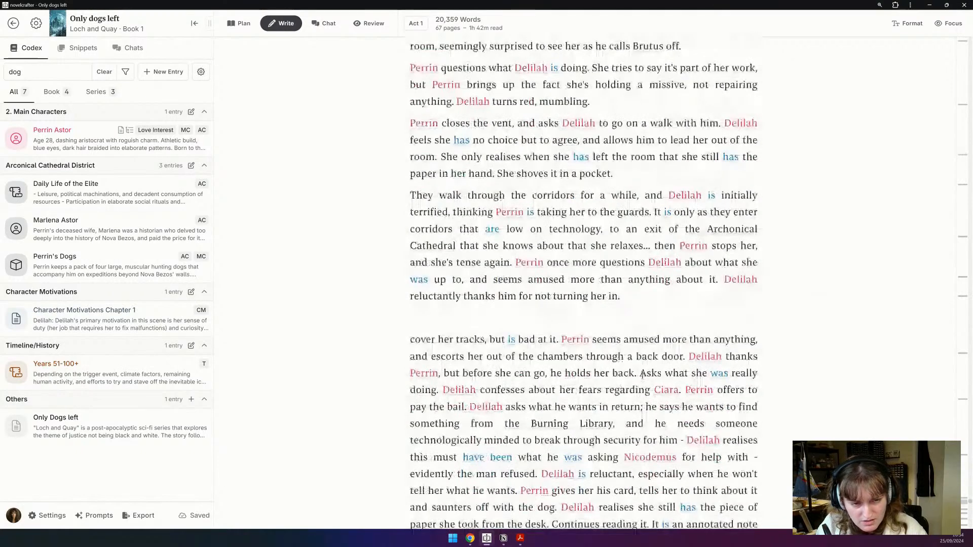
{"action": "key", "text": "Return"}
{"action": "type", "text": "Delilah"}
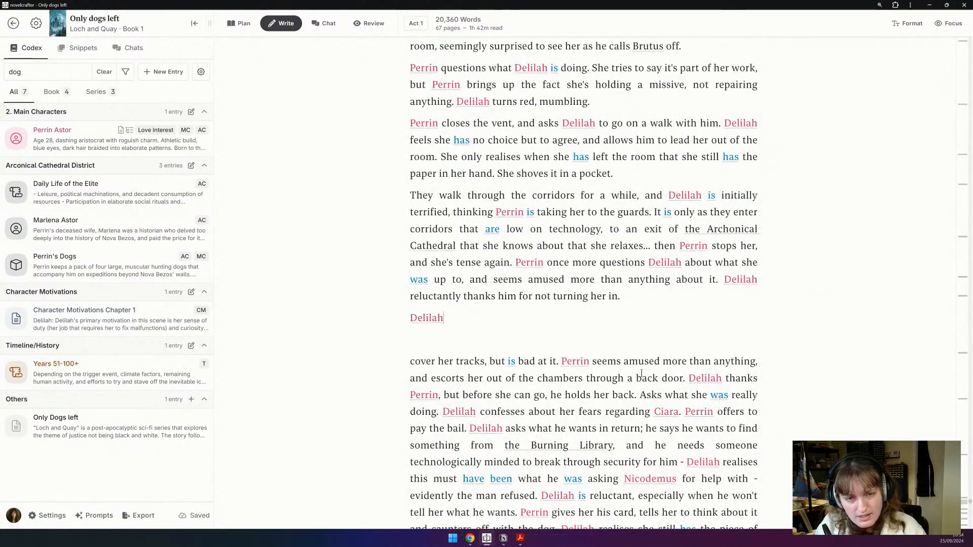
{"action": "type", "text": " goes to leave, "}
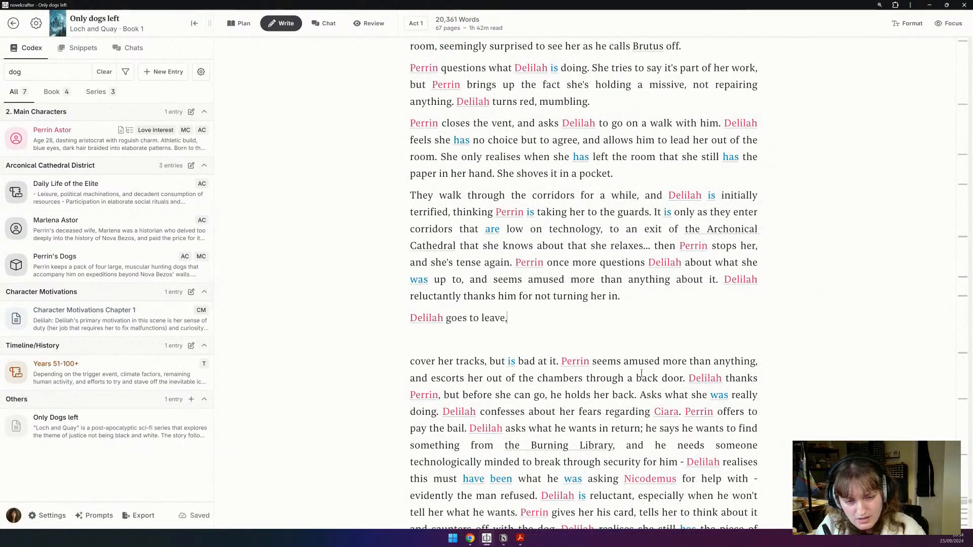
{"action": "type", "text": "but Per"}
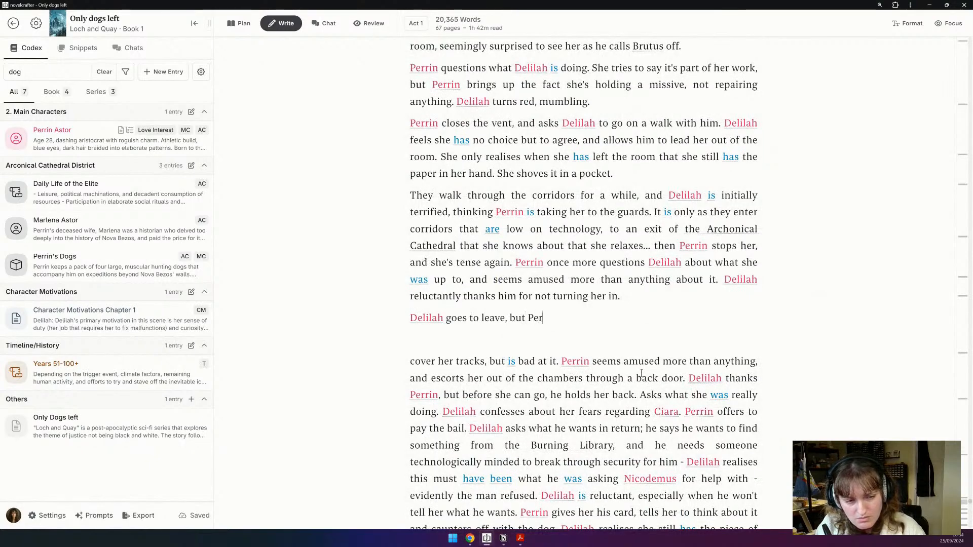
{"action": "type", "text": "rin holds he"}
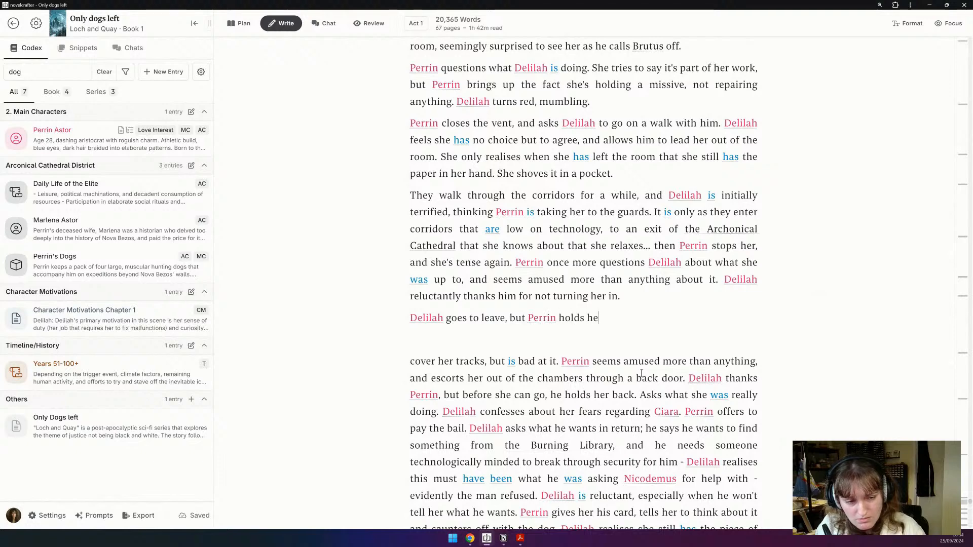
{"action": "type", "text": "r back."}
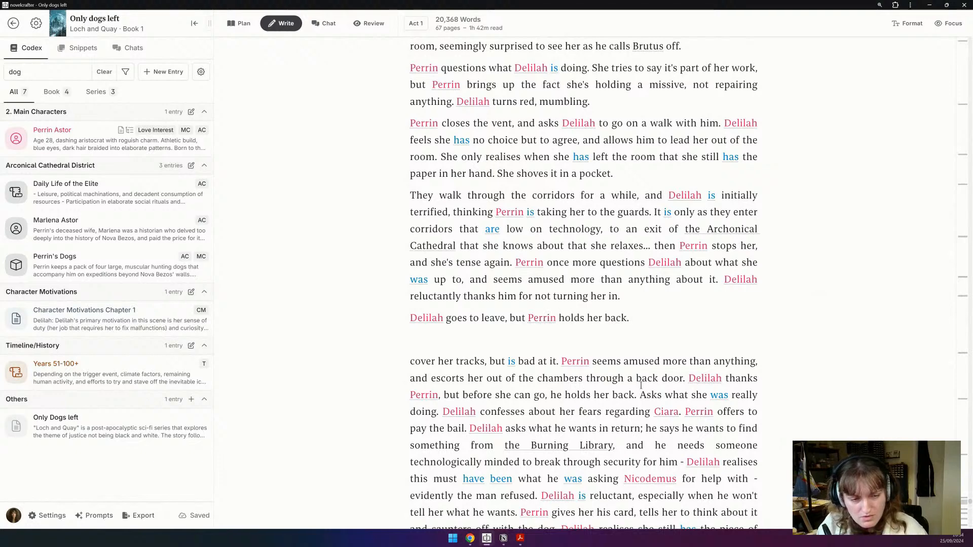
Step: Delete the older summary's passage from "cover her tracks" through "he holds her back.", keeping a blank line above the remaining text
{"action": "left_click_drag", "start_coordinate": [642, 395], "coordinate": [336, 347]}
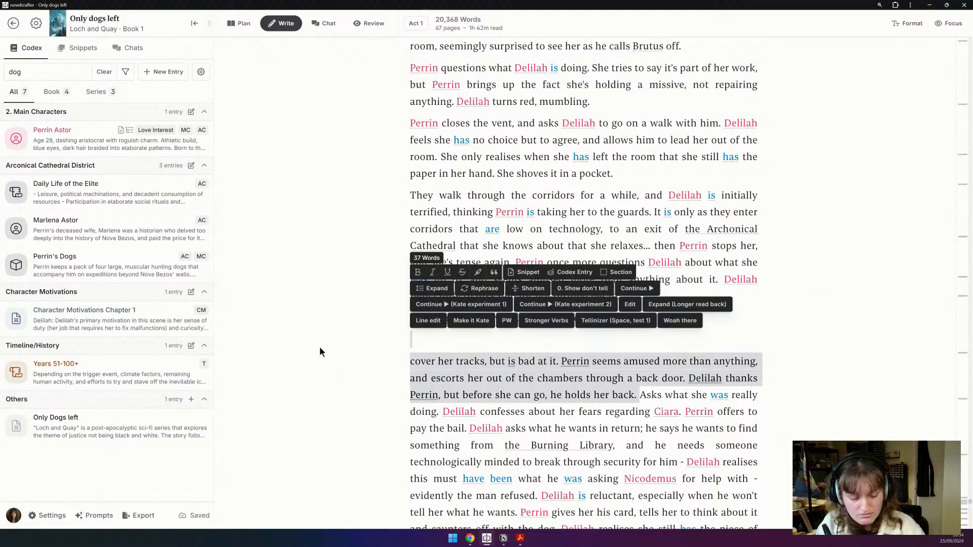
{"action": "key", "text": "BackSpace"}
{"action": "key", "text": "Return"}
Step: Continue the new paragraph with "He says he'll only let her leave if she tells him why she was there. Off the record.", italicising "him"
{"action": "key", "text": "Left"}
{"action": "key", "text": "Left"}
{"action": "type", "text": "He says he'll only let her le"}
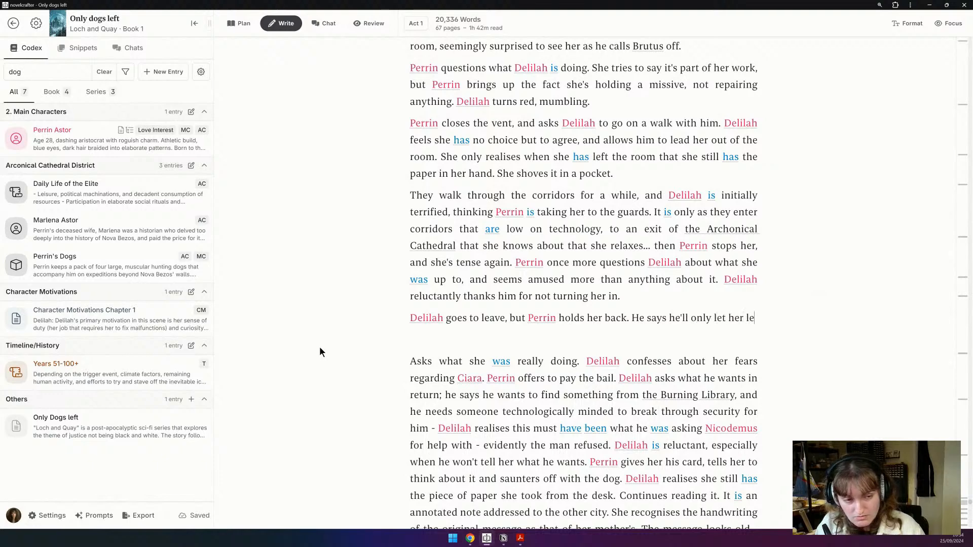
{"action": "type", "text": "ave if she tells"}
{"action": "key", "text": "ctrl+i"}
{"action": "type", "text": "him"}
{"action": "key", "text": "ctrl+i"}
{"action": "type", "text": "why "}
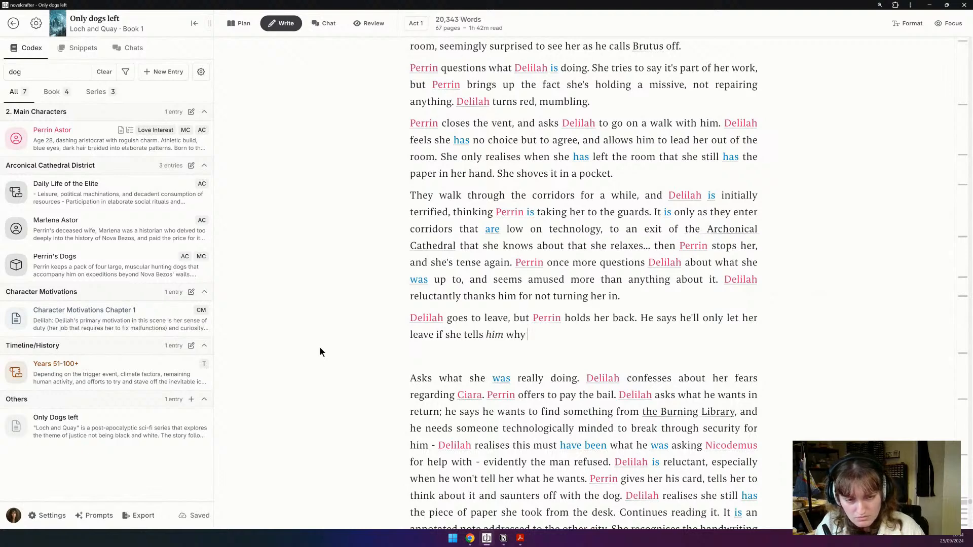
{"action": "type", "text": "she was the"}
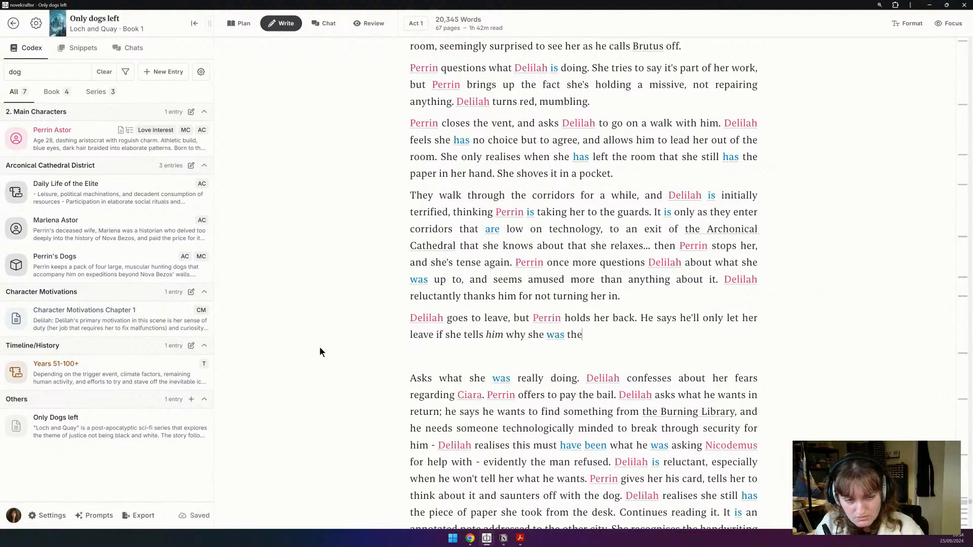
{"action": "type", "text": "re. Off the re"}
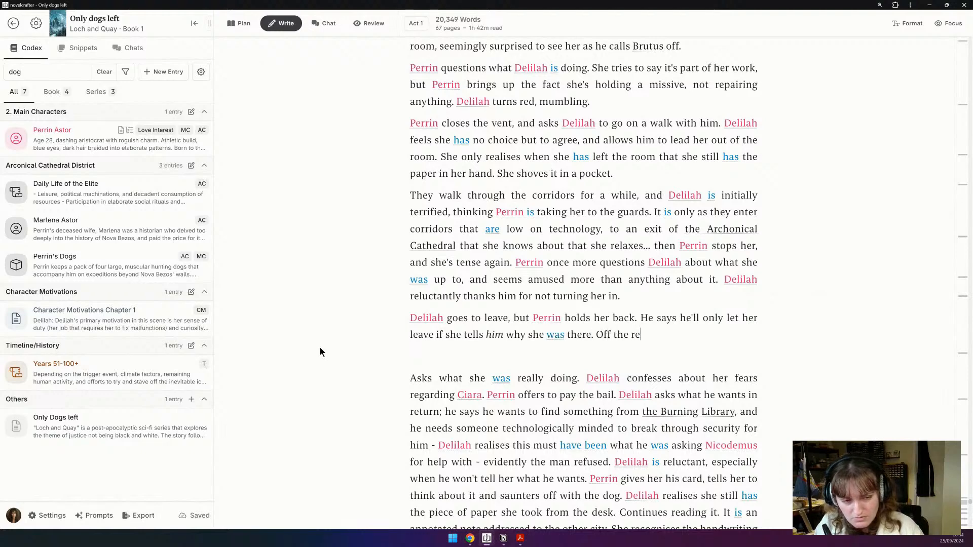
{"action": "type", "text": "cord."}
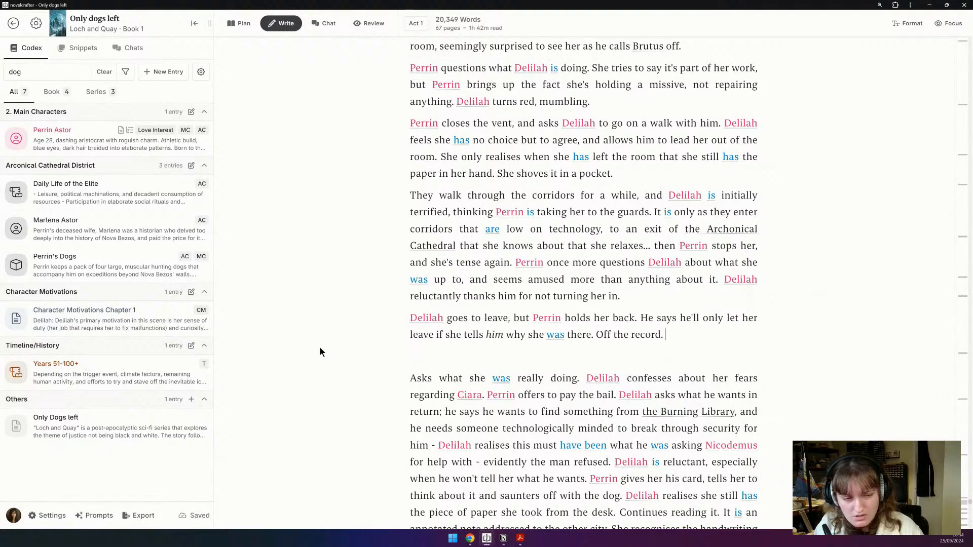
Step: Delete "Asks what she was really doing." and join only the sentence about Delilah's fears regarding Ciara to the new paragraph
{"action": "left_click_drag", "start_coordinate": [581, 379], "coordinate": [318, 376]}
{"action": "key", "text": "BackSpace"}
{"action": "key", "text": "BackSpace"}
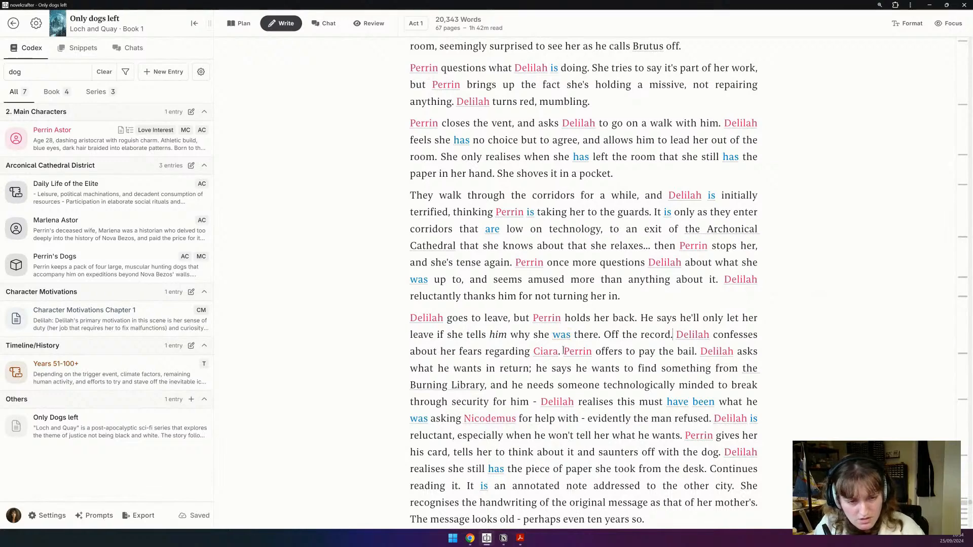
{"action": "key", "text": "Return"}
{"action": "key", "text": "Return"}
{"action": "key", "text": "Up"}
{"action": "key", "text": "Left"}
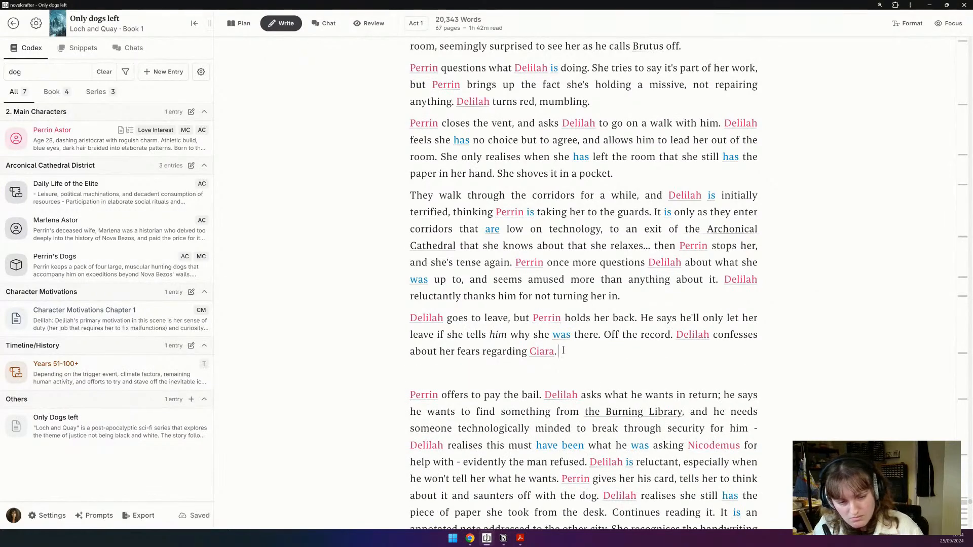
Step: Add "Perrin asks why she cares so much, and Delilah tells him that Ciara is all she has left after her parents 'vanished'" after "fears regarding Ciara."
{"action": "type", "text": "Perrin "}
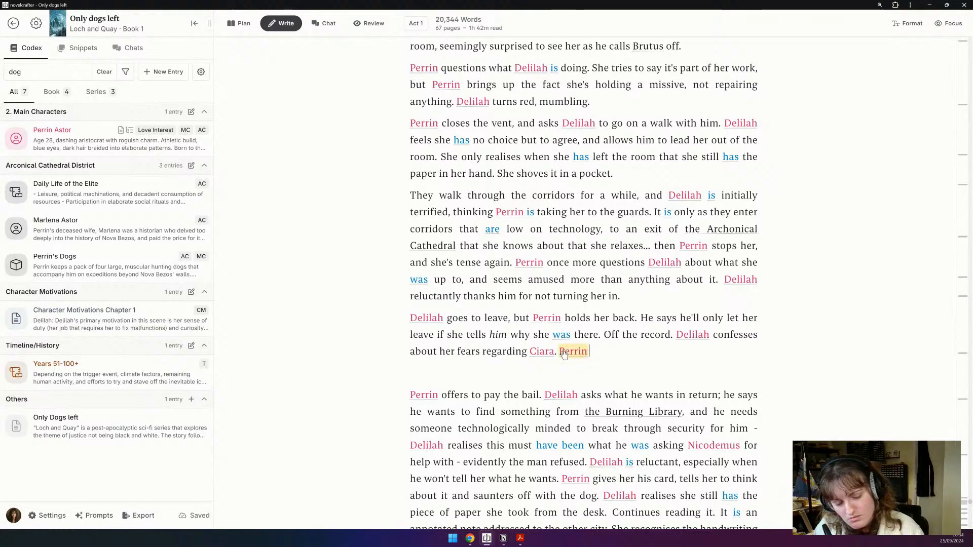
{"action": "type", "text": "asks why she cares so much, and"}
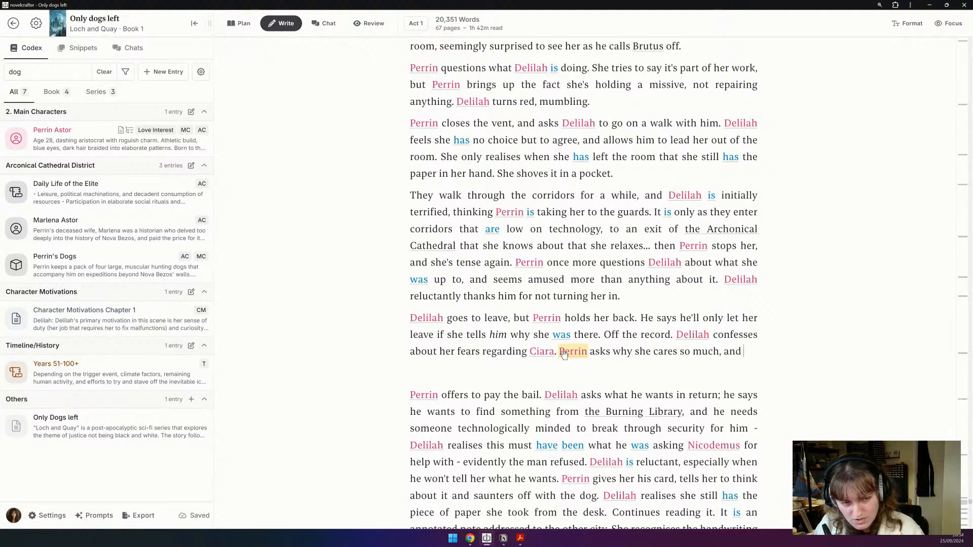
{"action": "type", "text": "Delilah tells him th"}
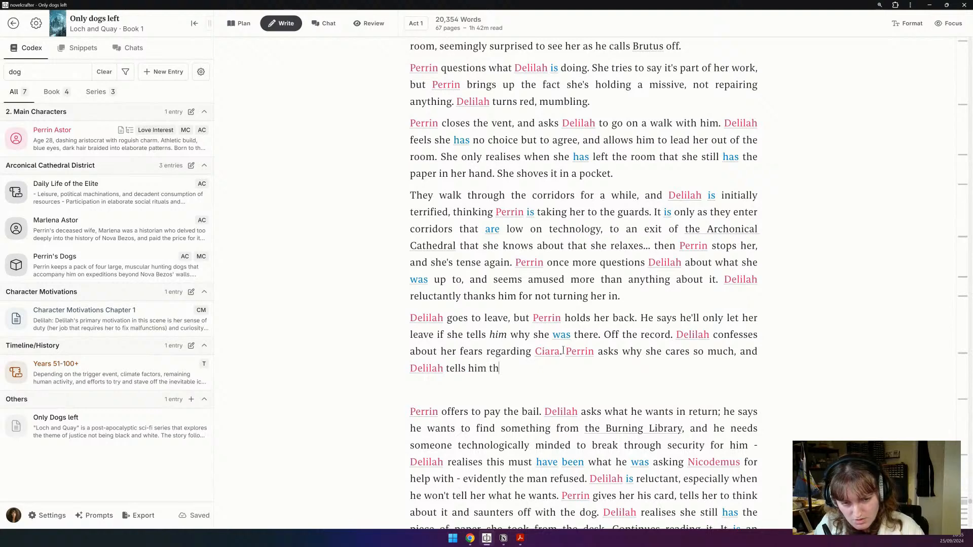
{"action": "type", "text": "at Ciara"}
{"action": "key", "text": "BackSpace"}
{"action": "key", "text": "BackSpace"}
{"action": "key", "text": "BackSpace"}
{"action": "key", "text": "BackSpace"}
{"action": "key", "text": "BackSpace"}
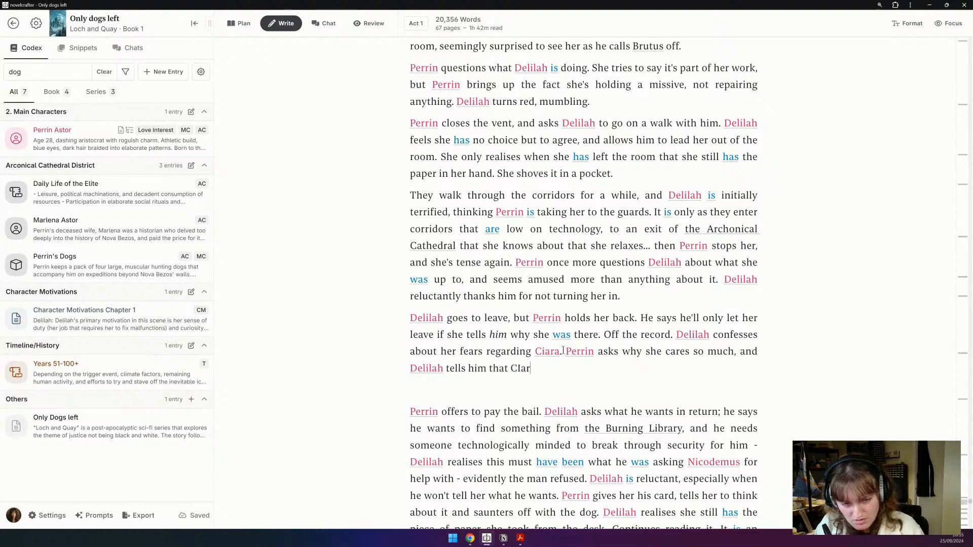
{"action": "type", "text": "iara is a"}
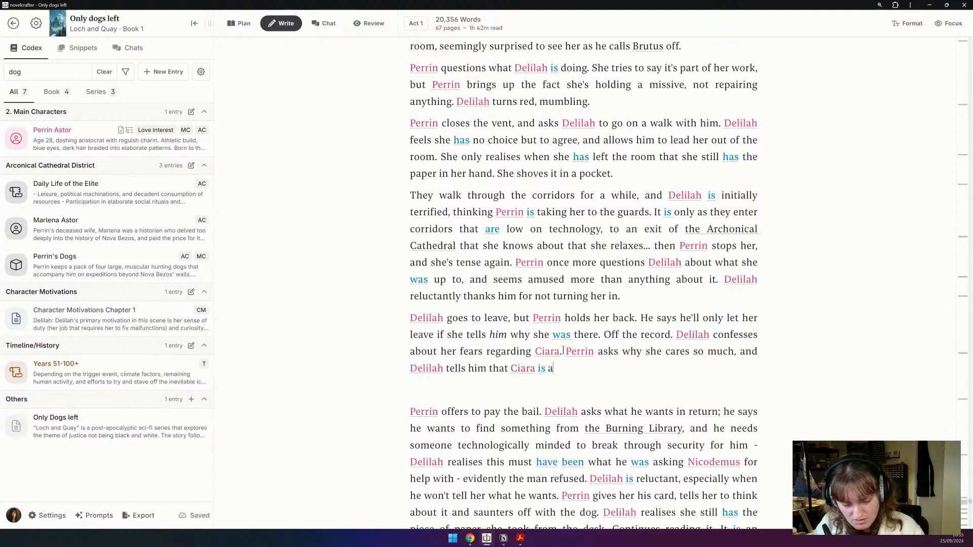
{"action": "type", "text": "ll she has left"}
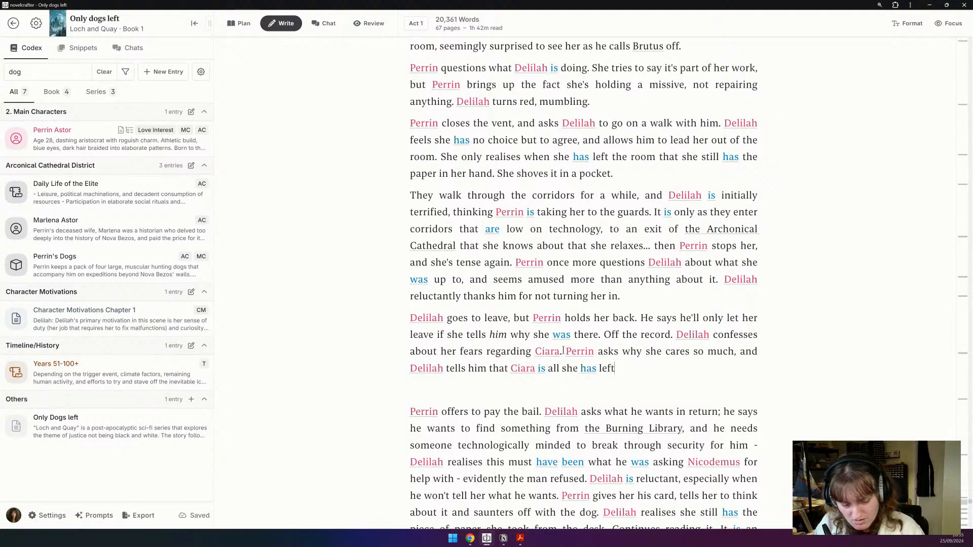
{"action": "type", "text": " after her pare"}
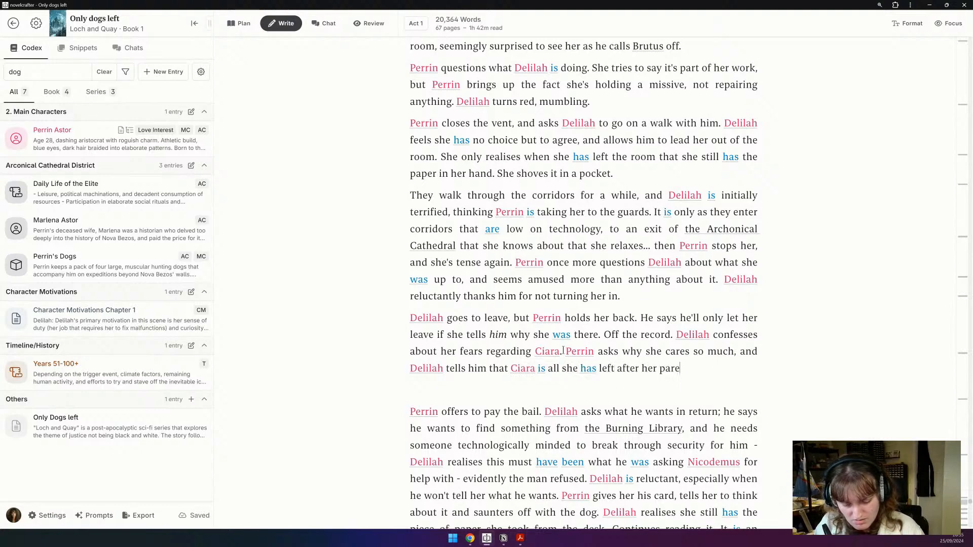
{"action": "type", "text": "nts 'vanished'"}
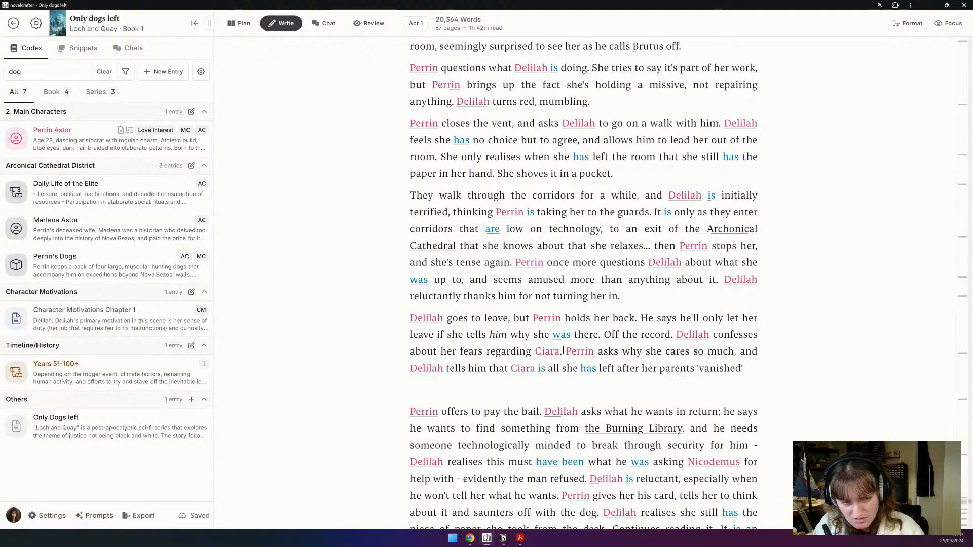
Step: End the sentence about the parents with a full stop and add "This seems to provoke something, and Perrin grows thoughtful, sombre."
{"action": "type", "text": ". This seem"}
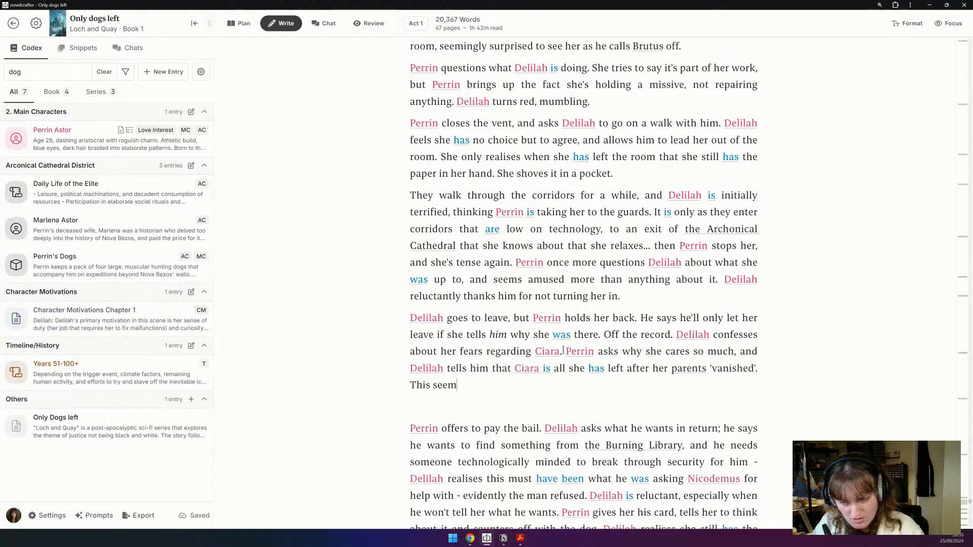
{"action": "type", "text": "s to provoke "}
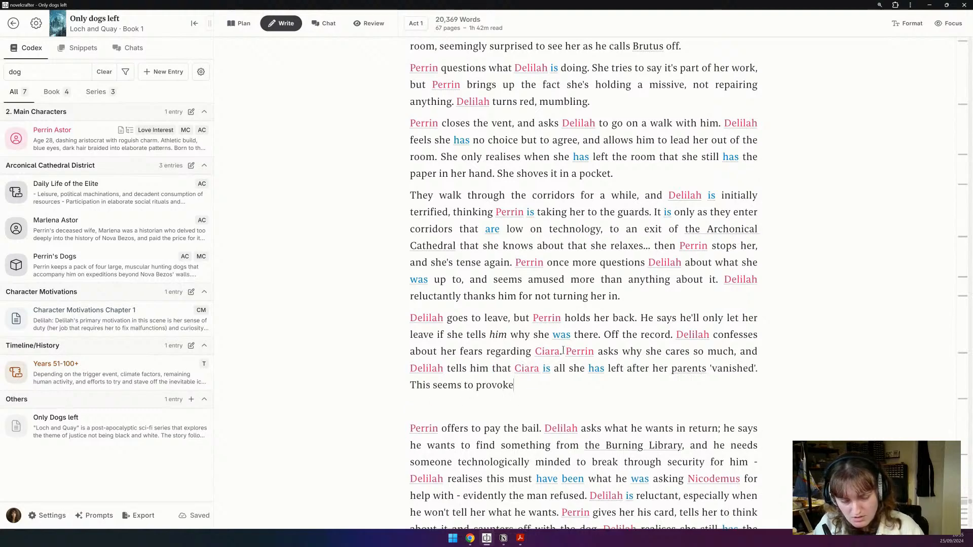
{"action": "type", "text": "somethi"}
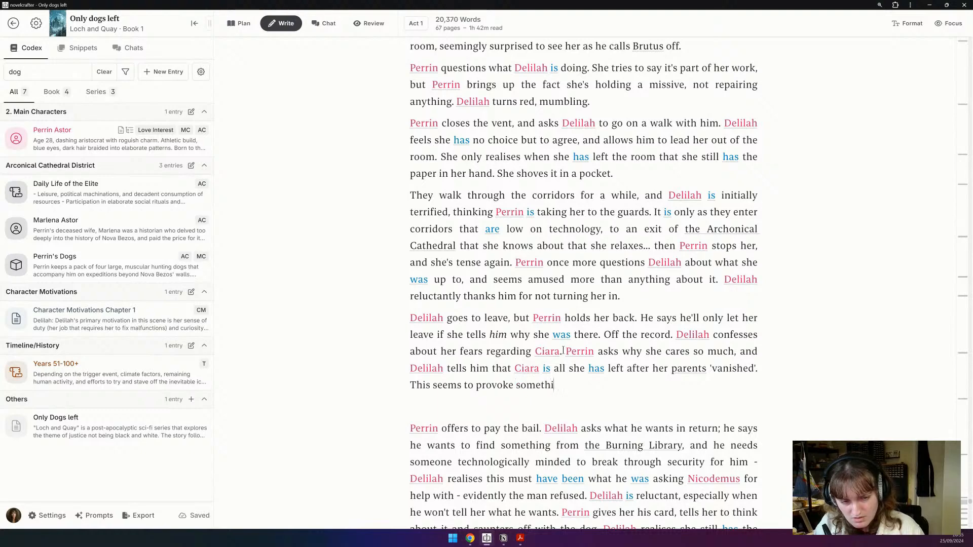
{"action": "type", "text": "ng, and Perrin grows though"}
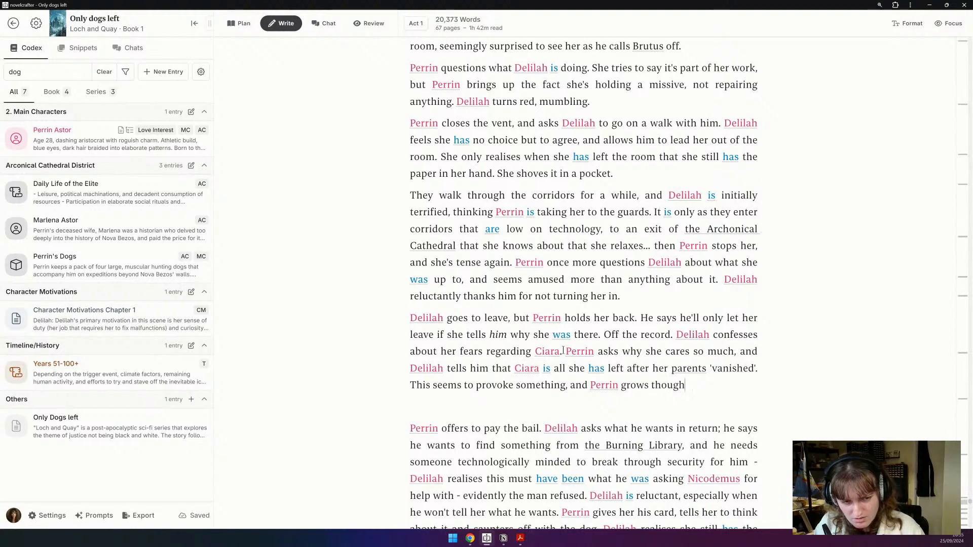
{"action": "type", "text": "tful, sombre."}
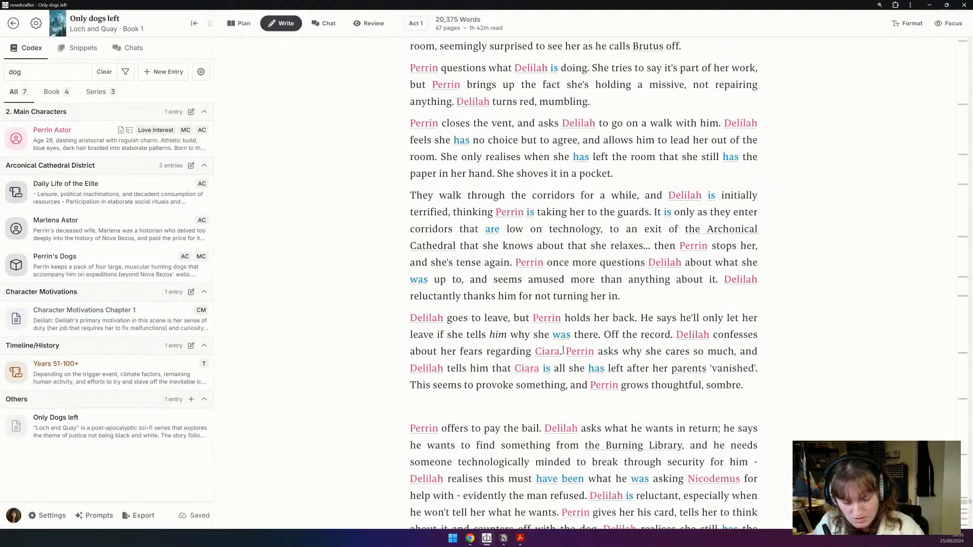
Step: Remove the blank line above "Perrin offers to pay the bail" and replace "the" with "Ciara's" before "bail"
{"action": "key", "text": "Delete"}
{"action": "double_click", "coordinate": [510, 408]}
{"action": "type", "text": "Ciara's"}
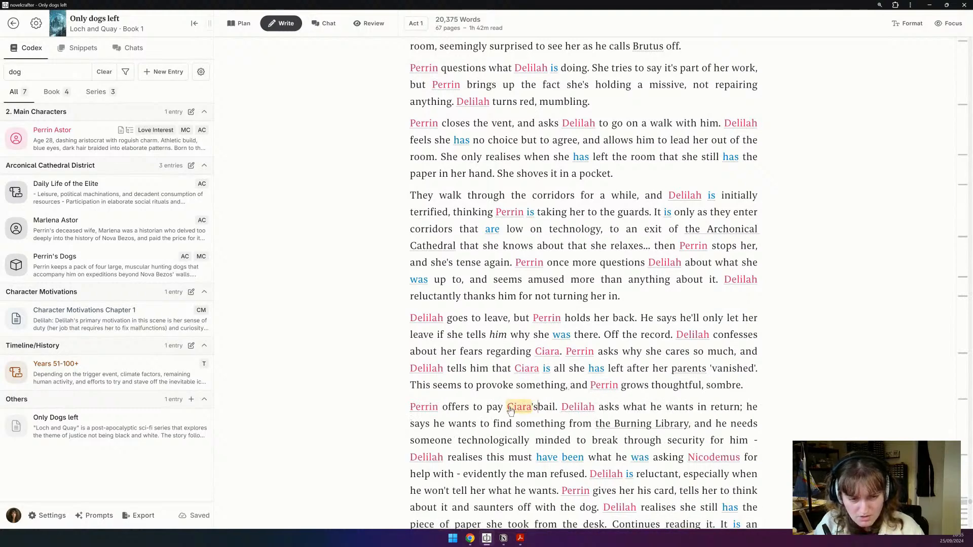
Step: Delete "- evidently the man refused" after "help with" and start a new paragraph at "Perrin gives her his card"
{"action": "scroll", "coordinate": [510, 403], "scroll_direction": "down", "scroll_amount": 1}
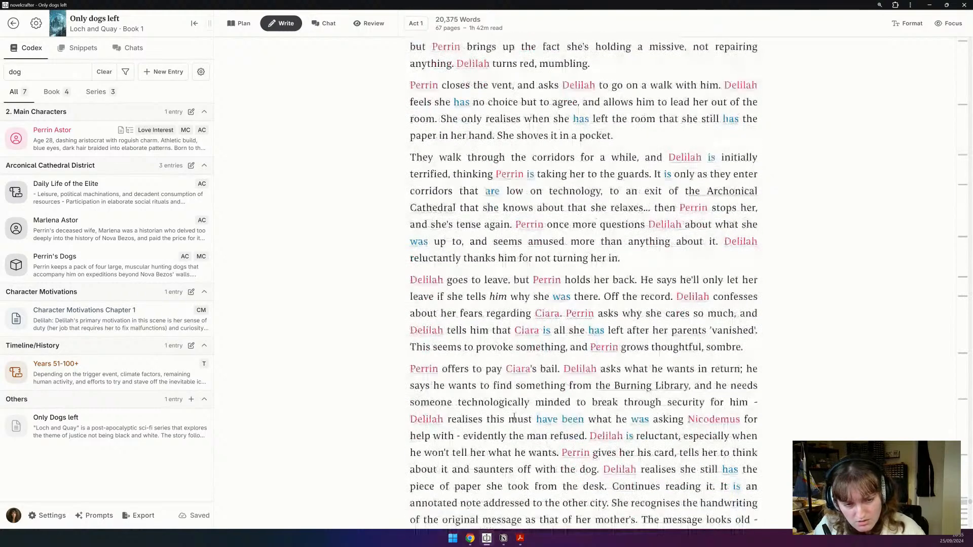
{"action": "scroll", "coordinate": [511, 392], "scroll_direction": "down", "scroll_amount": 2}
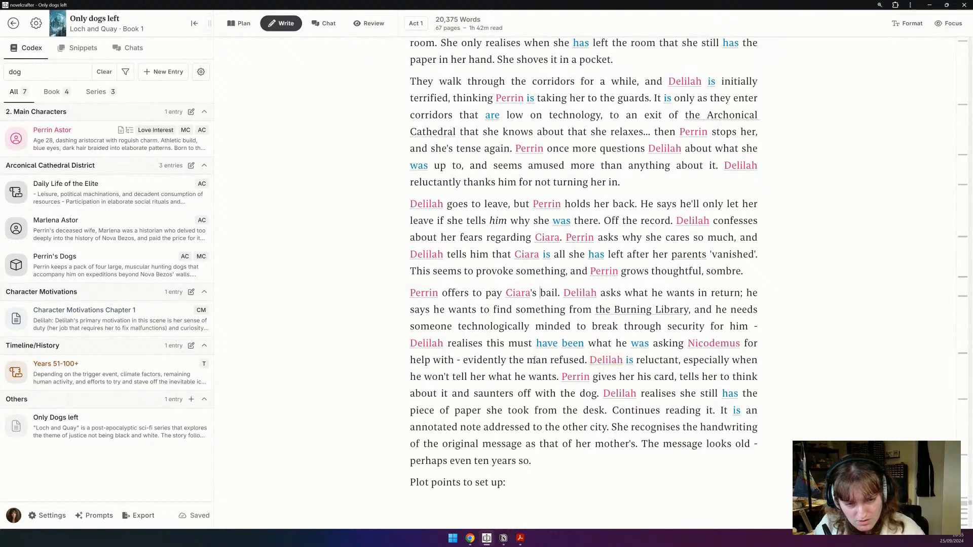
{"action": "left_click_drag", "start_coordinate": [586, 360], "coordinate": [451, 362]}
{"action": "key", "text": "BackSpace"}
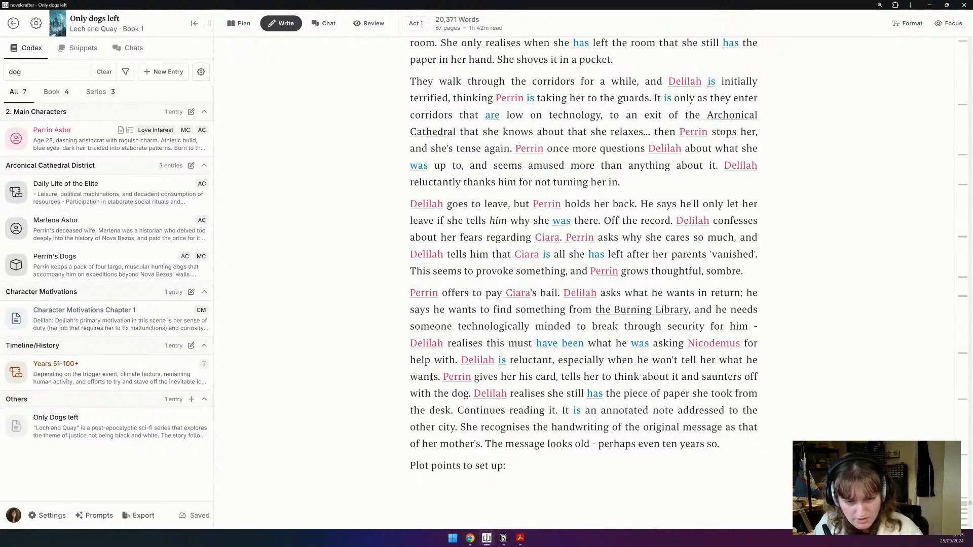
{"action": "left_click", "coordinate": [440, 376]}
{"action": "key", "text": "Return"}
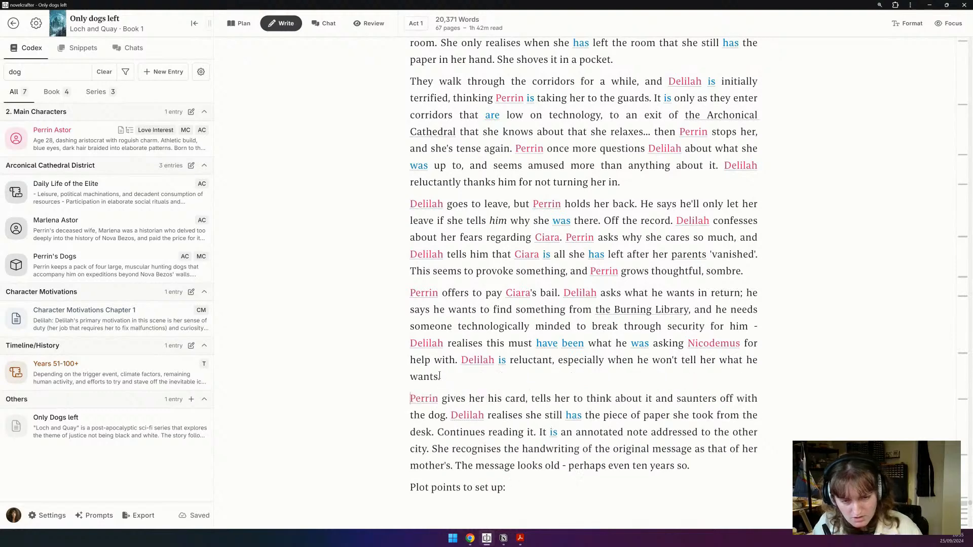
Step: Extend the sentence after "won't tell her what he wants" with ", and declines. She claims she will help Ciara herself." and delete the "Plot points to set up:" line
{"action": "type", "text": "and "}
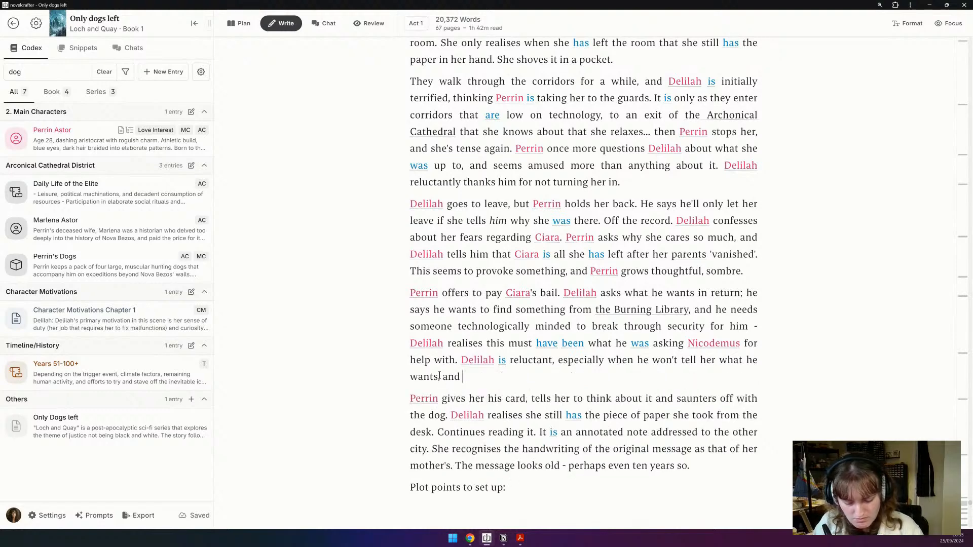
{"action": "type", "text": "declines. She claims she will help "}
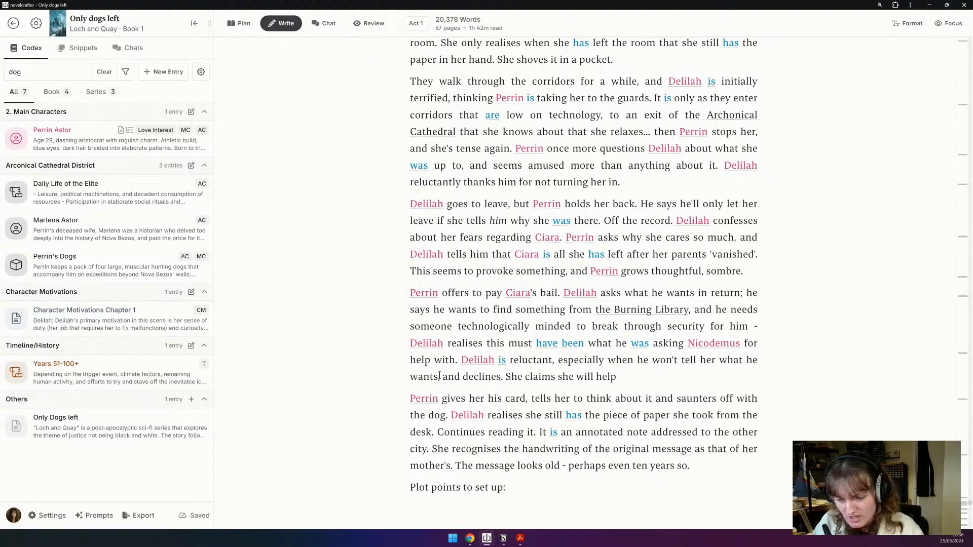
{"action": "type", "text": "Ciara herself."}
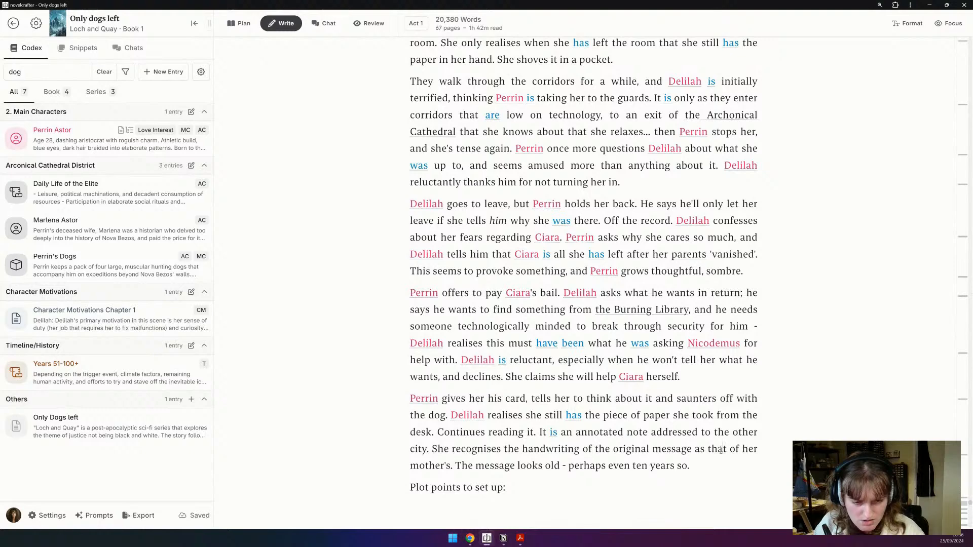
{"action": "triple_click", "coordinate": [438, 487]}
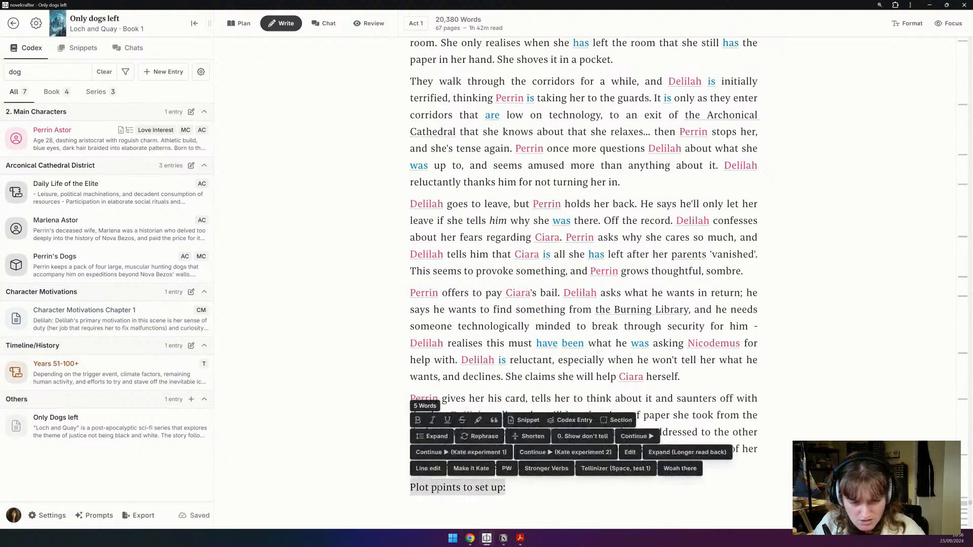
{"action": "key", "text": "BackSpace"}
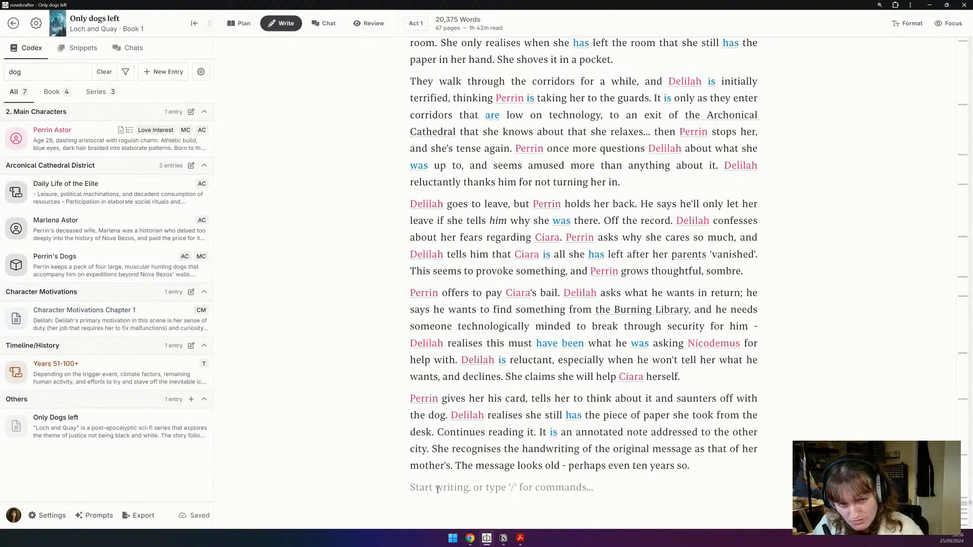
Step: Below "Delilah turns red, mumbling.", add "Delilah tries to make a joke about Perrin having a 'dog for each day of the week', but it falls flat and Perrin"
{"action": "scroll", "coordinate": [280, 301], "scroll_direction": "up", "scroll_amount": 3}
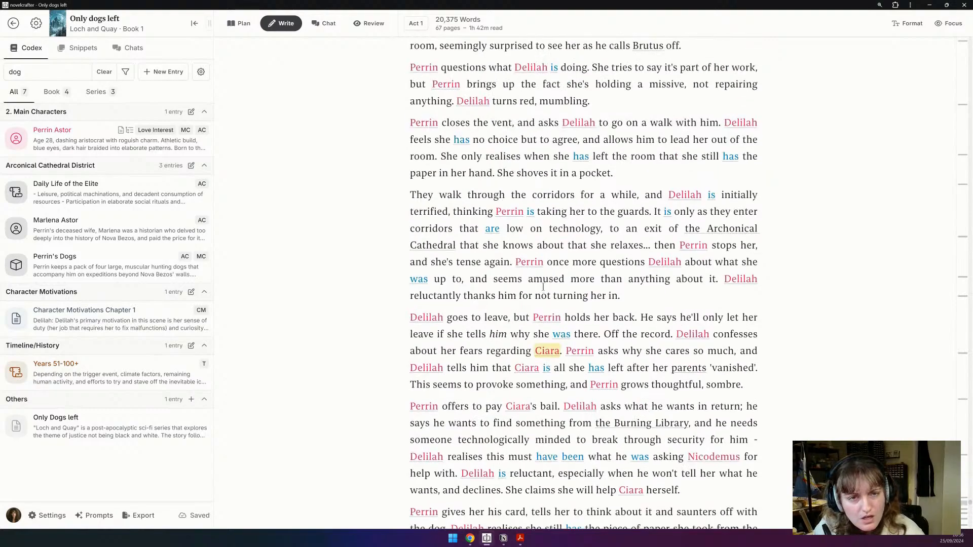
{"action": "scroll", "coordinate": [330, 325], "scroll_direction": "up", "scroll_amount": 10}
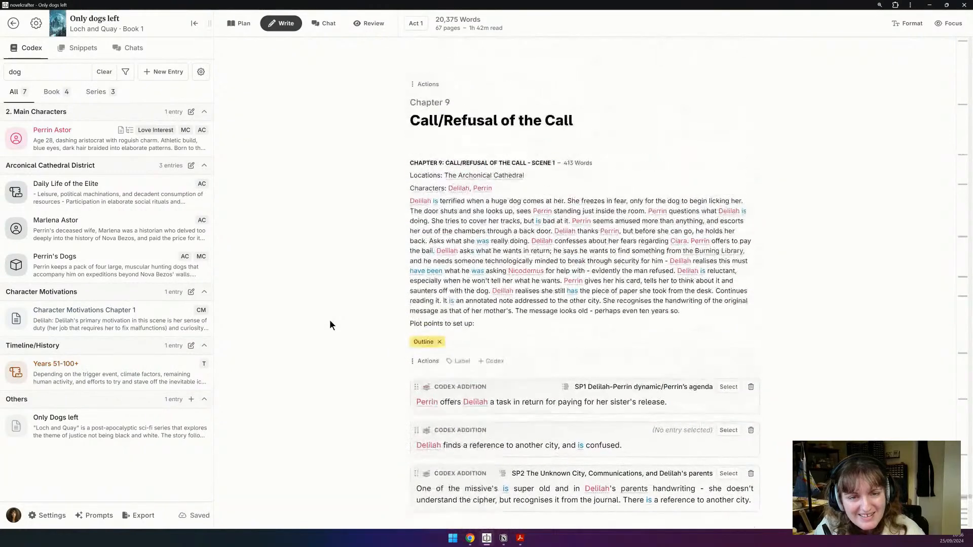
{"action": "scroll", "coordinate": [542, 251], "scroll_direction": "down", "scroll_amount": 8}
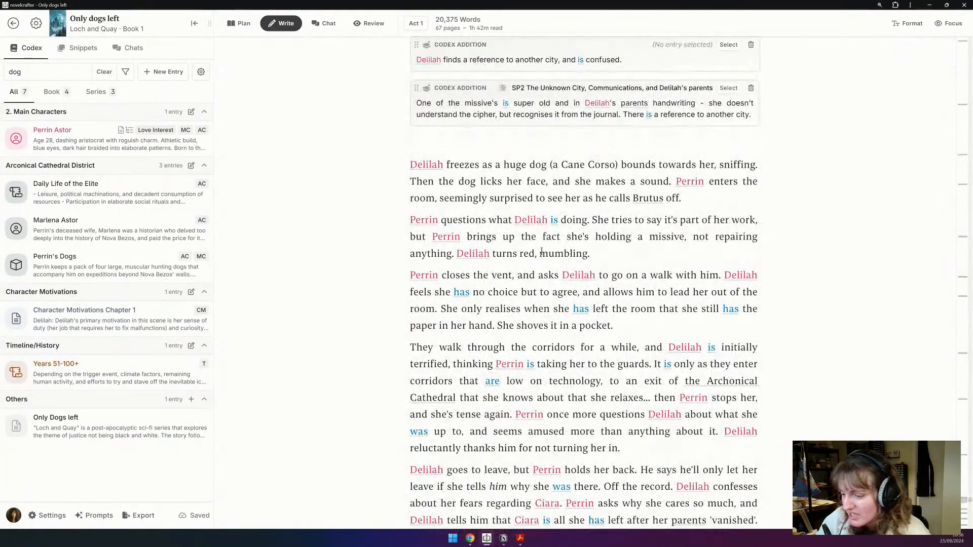
{"action": "scroll", "coordinate": [542, 251], "scroll_direction": "down", "scroll_amount": 9}
{"action": "scroll", "coordinate": [627, 351], "scroll_direction": "up", "scroll_amount": 4}
{"action": "scroll", "coordinate": [628, 351], "scroll_direction": "up", "scroll_amount": 2}
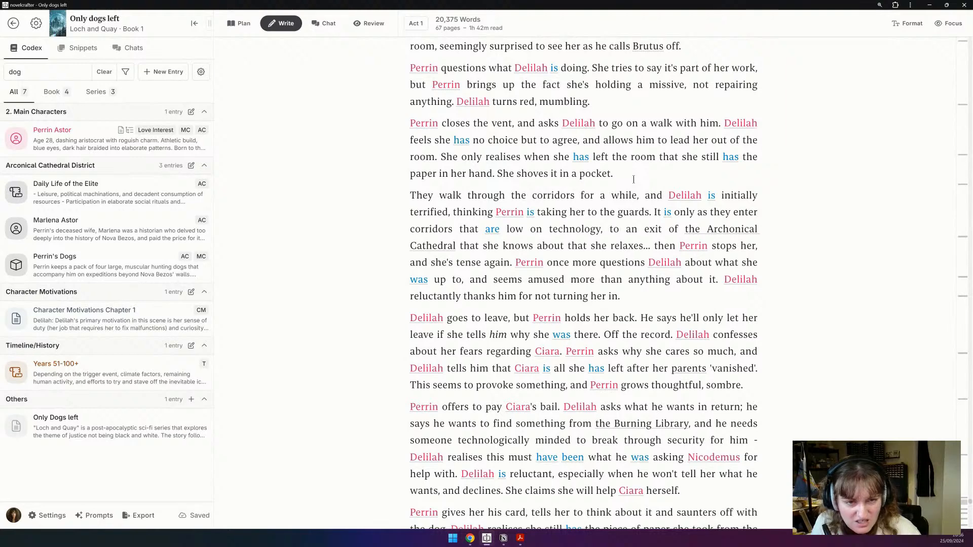
{"action": "scroll", "coordinate": [634, 179], "scroll_direction": "up", "scroll_amount": 2}
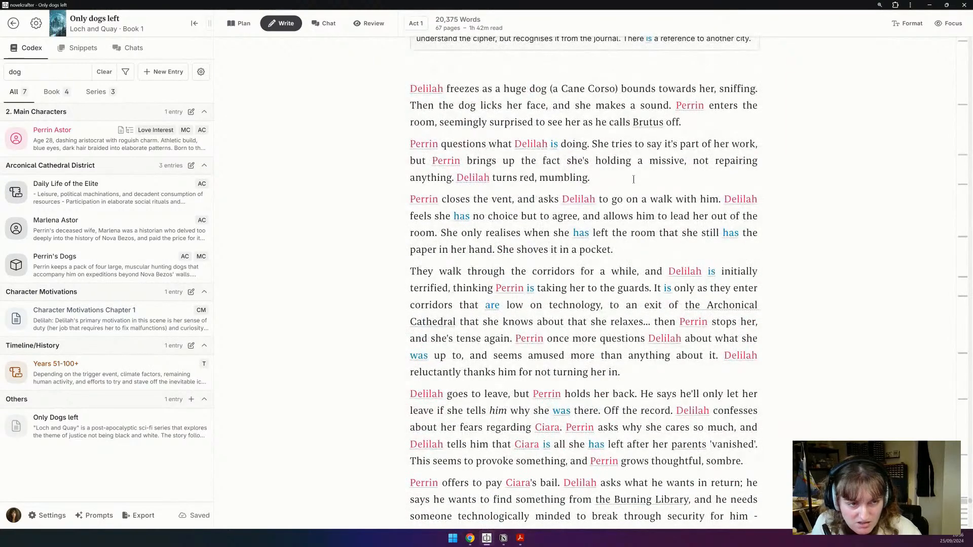
{"action": "left_click", "coordinate": [634, 180]}
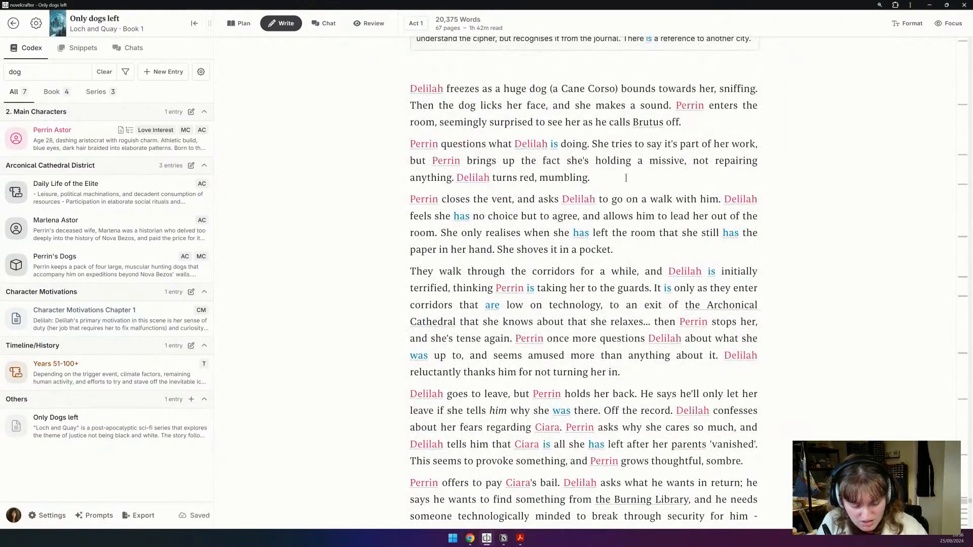
{"action": "key", "text": "Return"}
{"action": "type", "text": "Delilah tries to make a joke about Perrin having a 'dog for each day of th"}
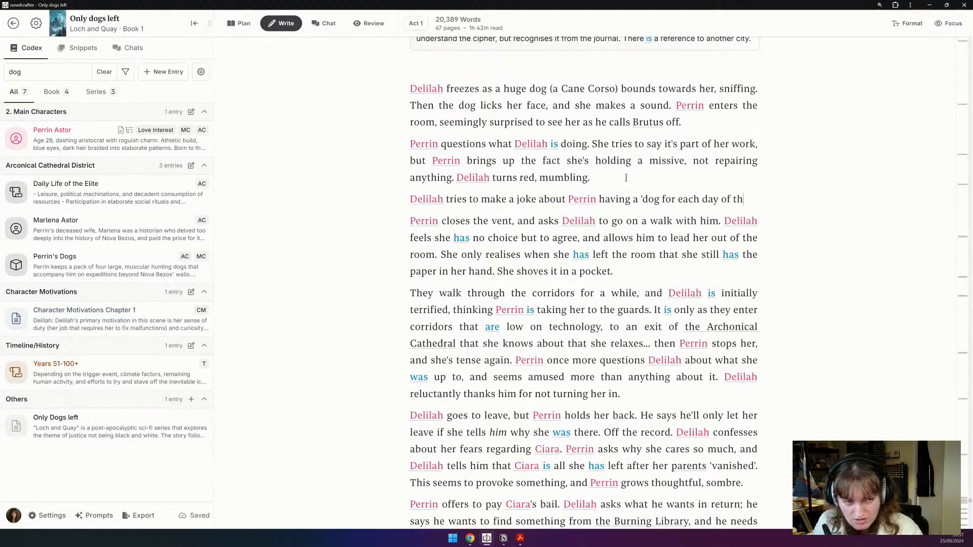
{"action": "type", "text": "e week', but it falls flat and Perrin"}
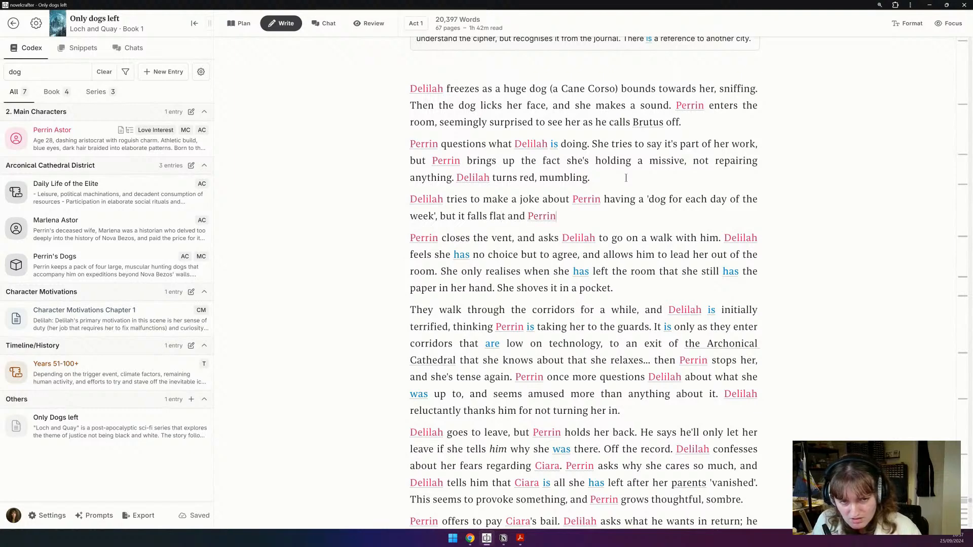
Step: Replace "it falls flat and Perrin" in the new paragraph with "Perrin darkly comments 'not anymore', causing confusion in Delilah."
{"action": "key", "text": "BackSpace"}
{"action": "key", "text": "BackSpace"}
{"action": "key", "text": "BackSpace"}
{"action": "key", "text": "BackSpace"}
{"action": "key", "text": "BackSpace"}
{"action": "key", "text": "BackSpace"}
{"action": "key", "text": "BackSpace"}
{"action": "key", "text": "BackSpace"}
{"action": "key", "text": "BackSpace"}
{"action": "key", "text": "BackSpace"}
{"action": "key", "text": "BackSpace"}
{"action": "key", "text": "BackSpace"}
{"action": "key", "text": "BackSpace"}
{"action": "key", "text": "BackSpace"}
{"action": "key", "text": "BackSpace"}
{"action": "key", "text": "BackSpace"}
{"action": "key", "text": "BackSpace"}
{"action": "key", "text": "BackSpace"}
{"action": "key", "text": "BackSpace"}
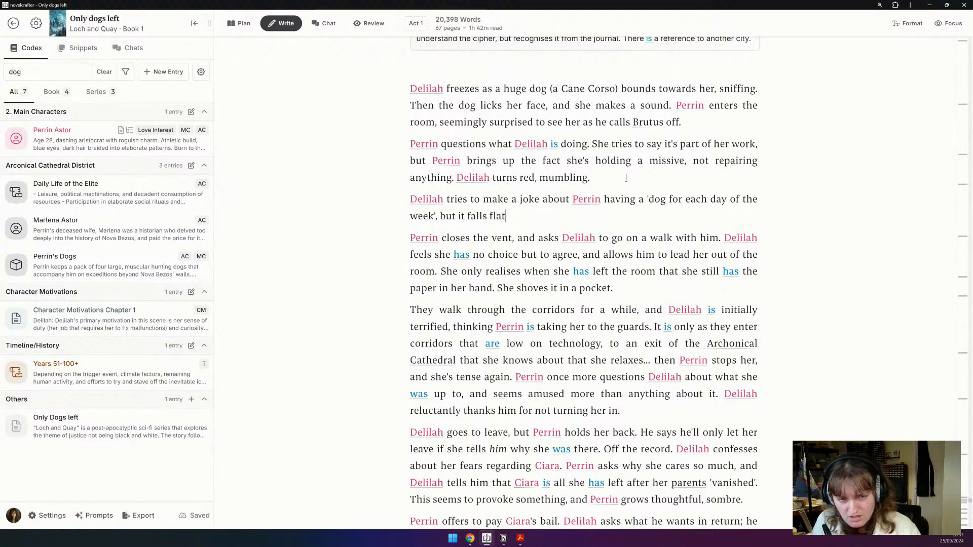
{"action": "key", "text": "BackSpace"}
{"action": "type", "text": "se"}
{"action": "key", "text": "BackSpace"}
{"action": "key", "text": "BackSpace"}
{"action": "key", "text": "BackSpace"}
{"action": "key", "text": "BackSpace"}
{"action": "key", "text": "BackSpace"}
{"action": "key", "text": "BackSpace"}
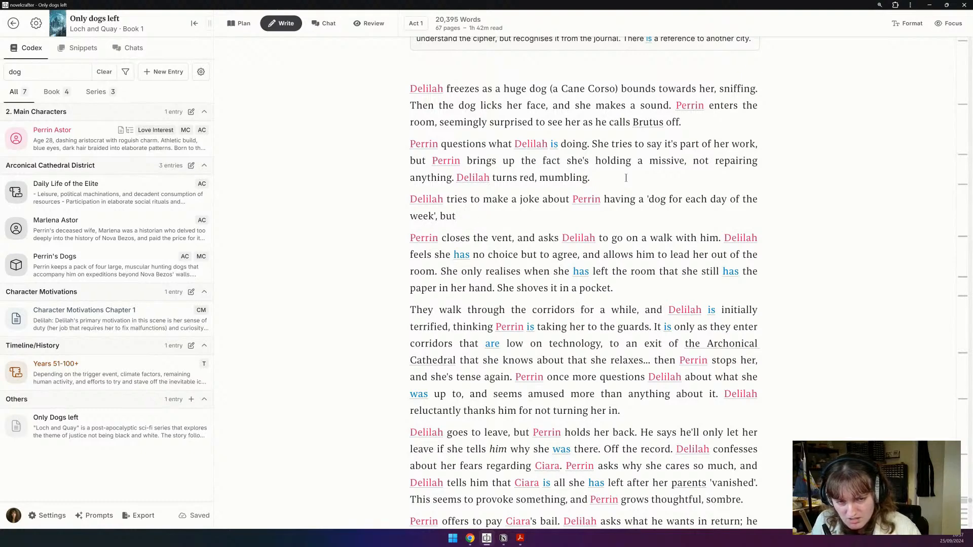
{"action": "type", "text": "Perrin is"}
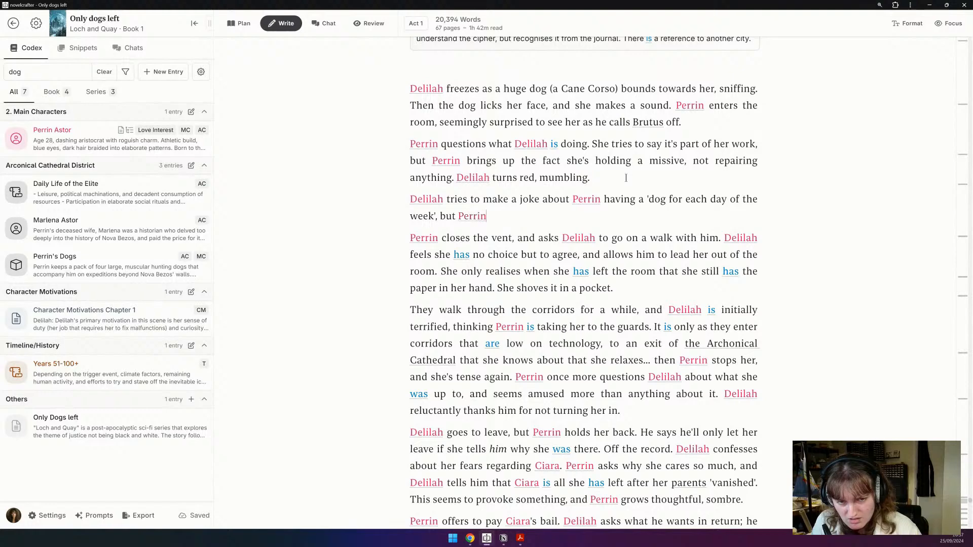
{"action": "key", "text": "BackSpace"}
{"action": "key", "text": "BackSpace"}
{"action": "type", "text": "dark"}
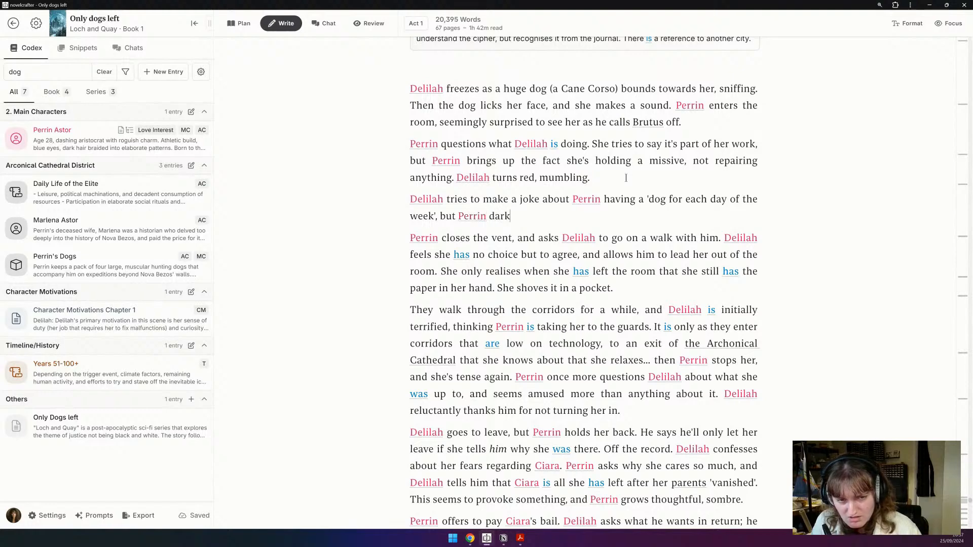
{"action": "type", "text": "ly comments 'not any"}
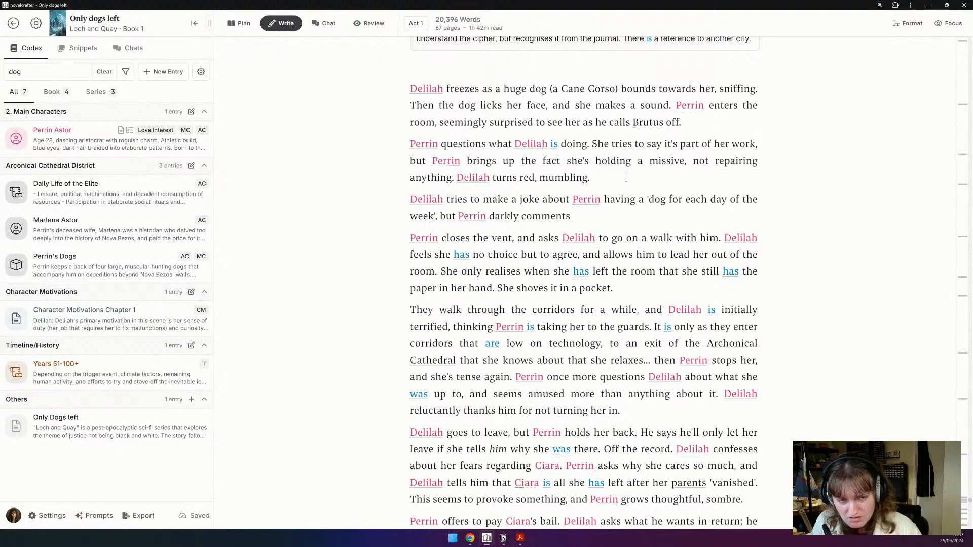
{"action": "type", "text": "e', causing "}
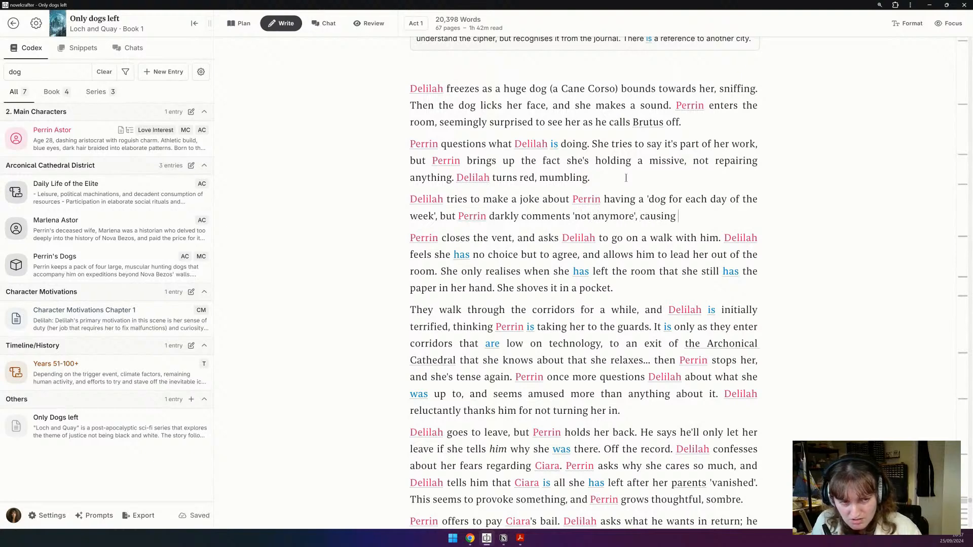
{"action": "type", "text": "confusion."}
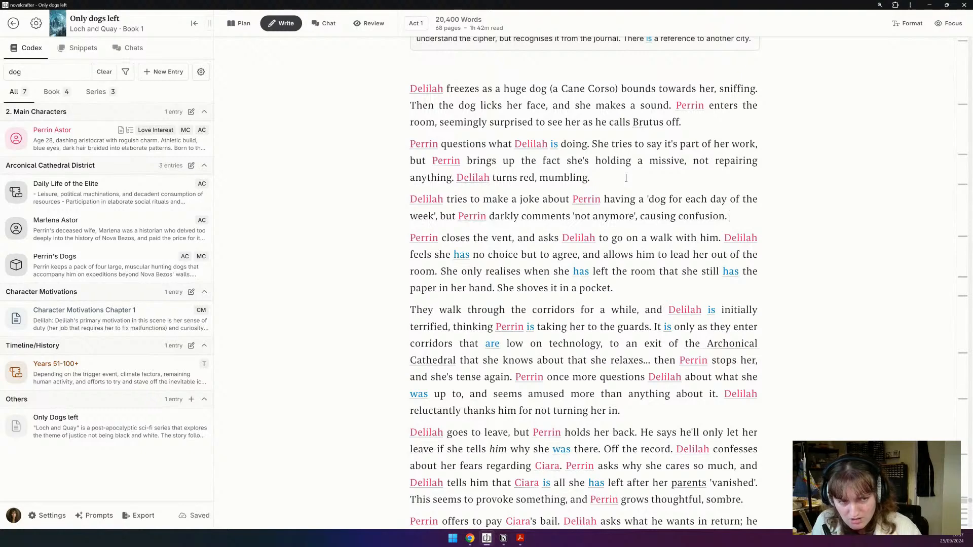
{"action": "key", "text": "BackSpace"}
{"action": "key", "text": "BackSpace"}
{"action": "type", "text": "in Delilah."}
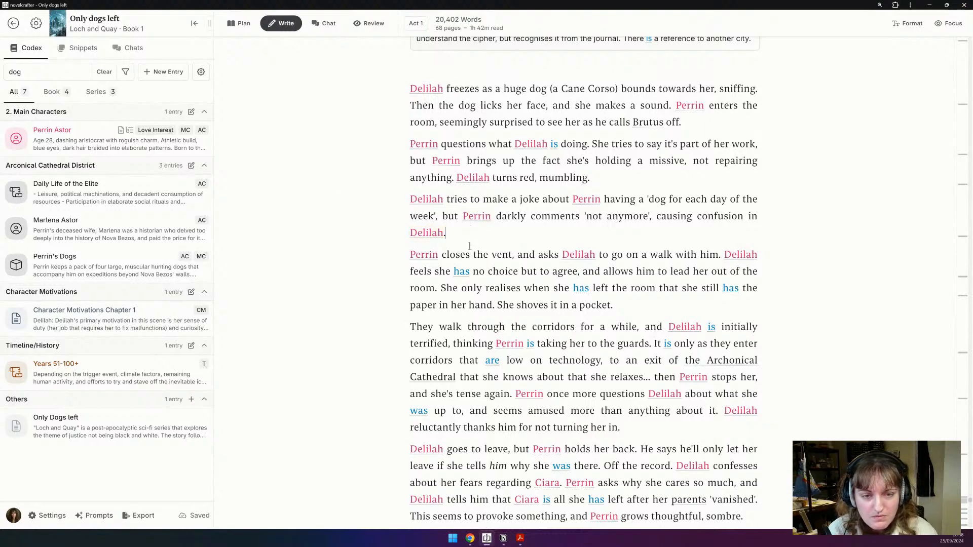
Step: Reread the rewritten Chapter 9 summary from the dog joke through the closing lines about the annotated note
{"action": "left_click_drag", "start_coordinate": [512, 200], "coordinate": [537, 217]}
{"action": "left_click", "coordinate": [542, 218]}
{"action": "scroll", "coordinate": [545, 219], "scroll_direction": "down", "scroll_amount": 1}
{"action": "scroll", "coordinate": [546, 220], "scroll_direction": "down", "scroll_amount": 1}
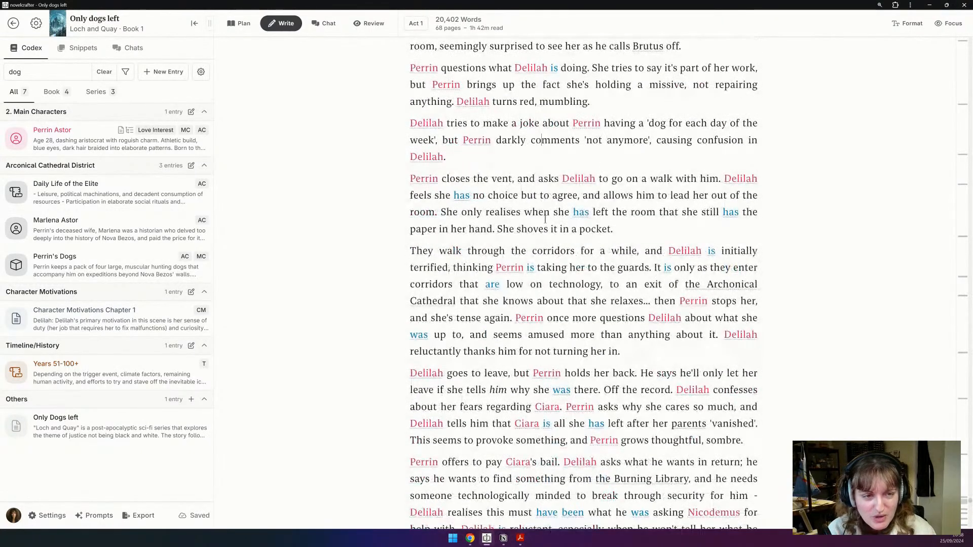
{"action": "scroll", "coordinate": [545, 220], "scroll_direction": "down", "scroll_amount": 2}
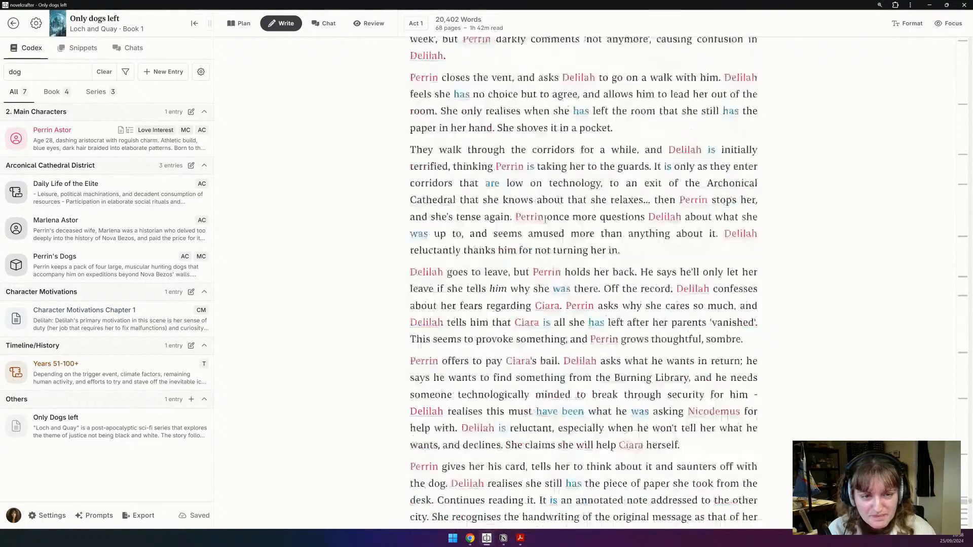
{"action": "scroll", "coordinate": [546, 219], "scroll_direction": "down", "scroll_amount": 3}
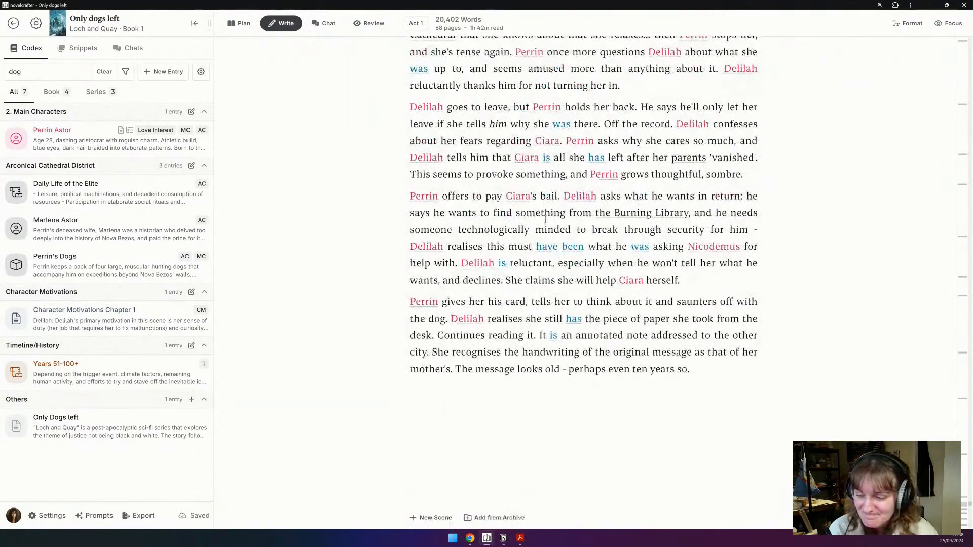
{"action": "scroll", "coordinate": [546, 220], "scroll_direction": "up", "scroll_amount": 1}
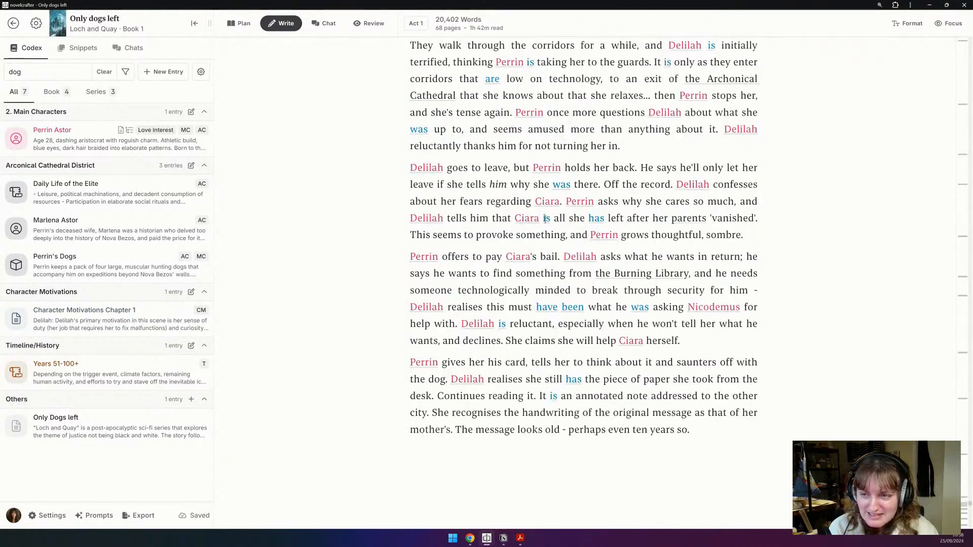
{"action": "scroll", "coordinate": [545, 219], "scroll_direction": "up", "scroll_amount": 3}
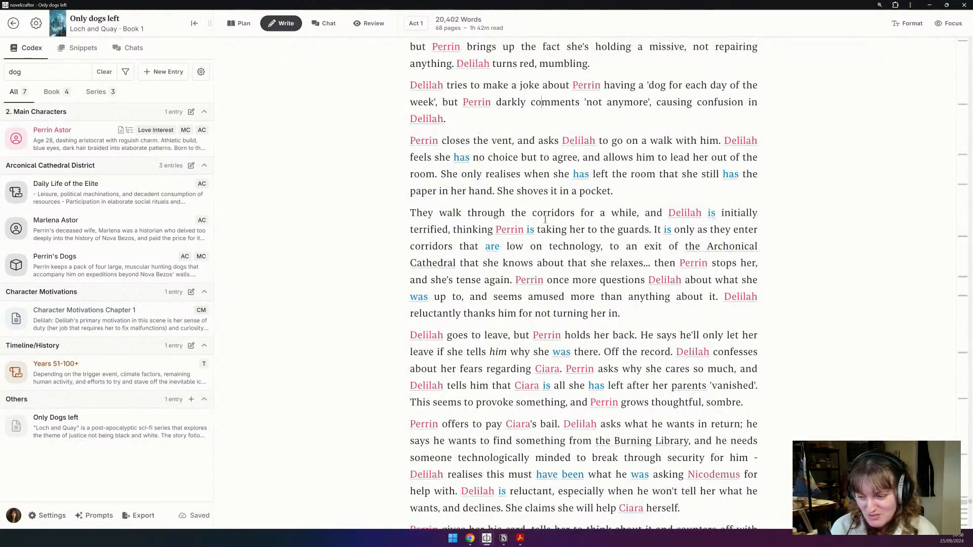
{"action": "scroll", "coordinate": [546, 220], "scroll_direction": "down", "scroll_amount": 3}
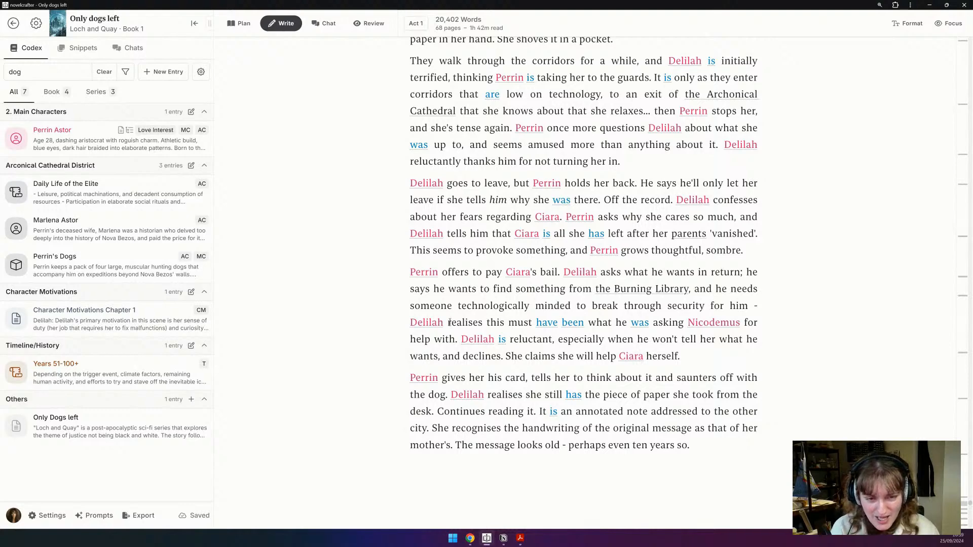
{"action": "scroll", "coordinate": [451, 302], "scroll_direction": "down", "scroll_amount": 1}
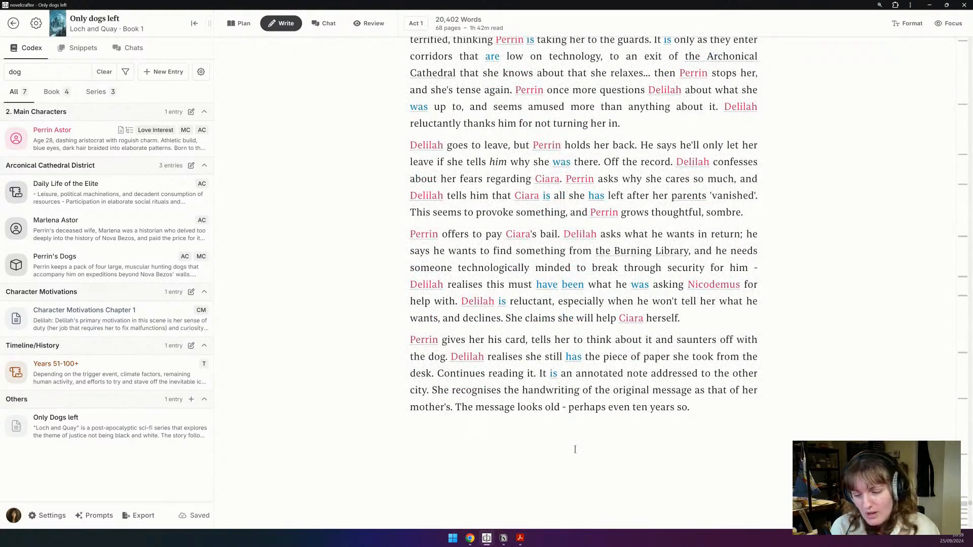
{"action": "left_click_drag", "start_coordinate": [691, 408], "coordinate": [325, 379]}
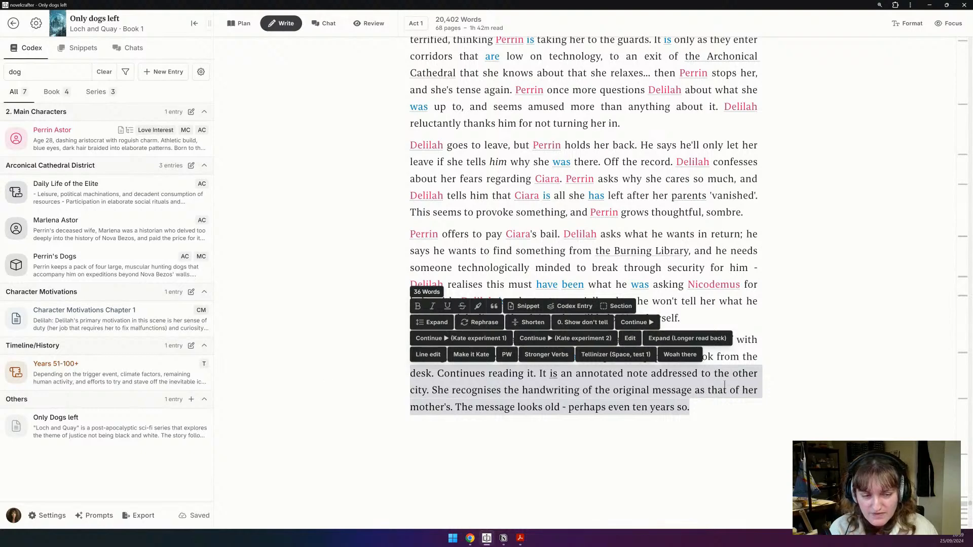
{"action": "left_click", "coordinate": [696, 426]}
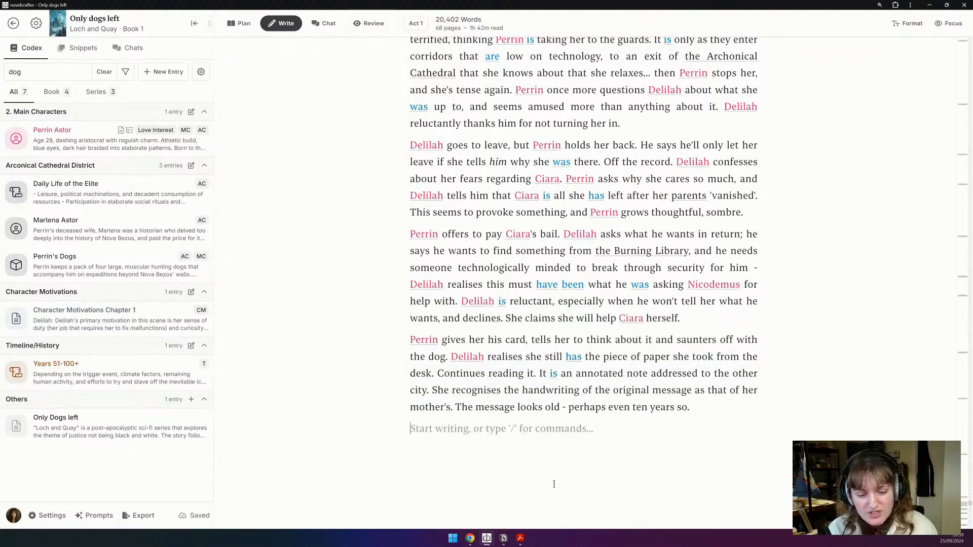
Step: Switch to the Notion plan, mark the task about planning out chapter 9 as done, and return to Novelcrafter
{"action": "left_click", "coordinate": [502, 540]}
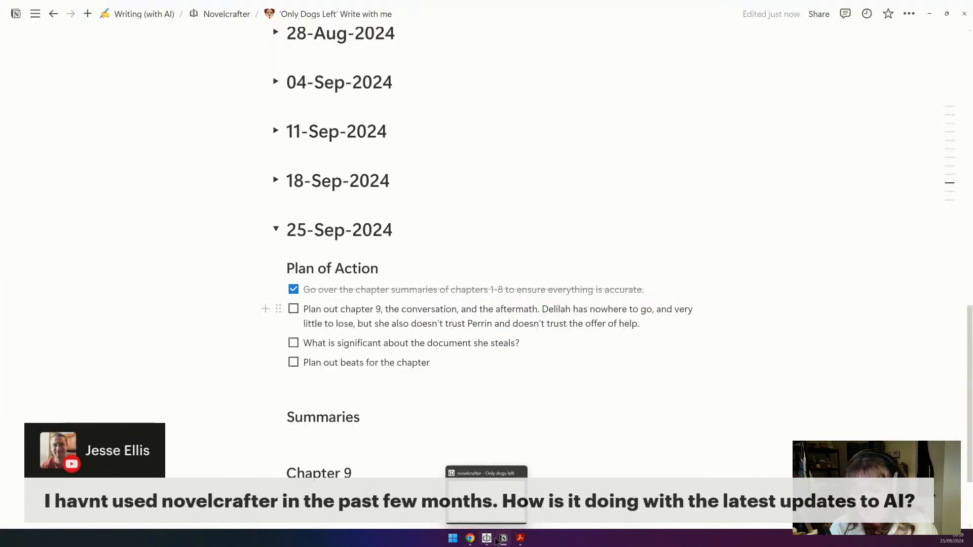
{"action": "left_click", "coordinate": [293, 309]}
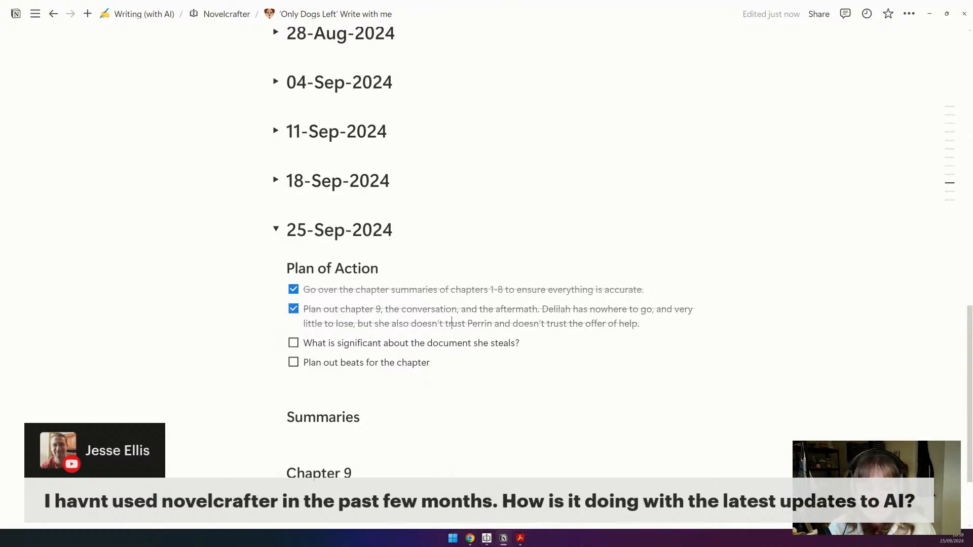
{"action": "left_click", "coordinate": [488, 539]}
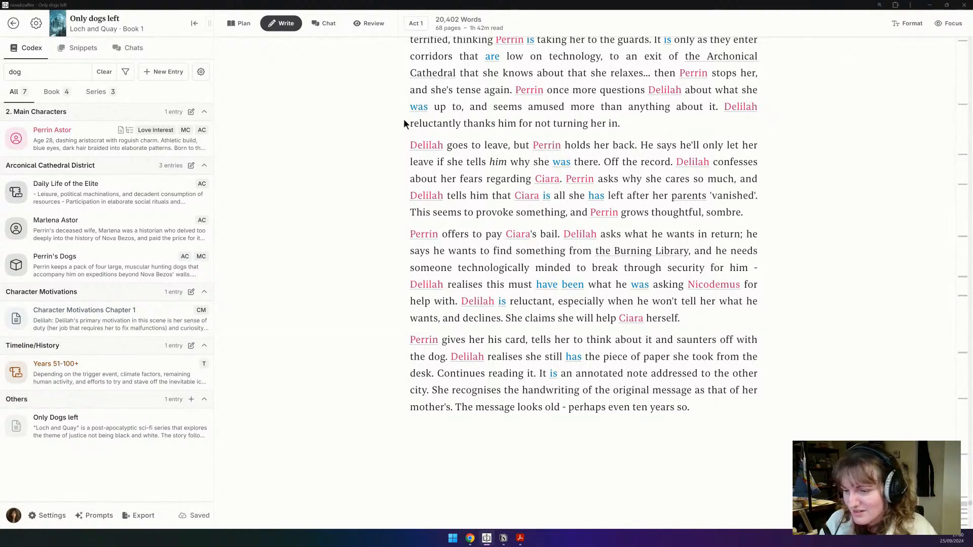
Step: Bring the browser window with the Novelcrafter changelog on screen, maximise it, and look through the September 2024 entries
{"action": "left_click_drag", "start_coordinate": [258, 115], "coordinate": [649, 105]}
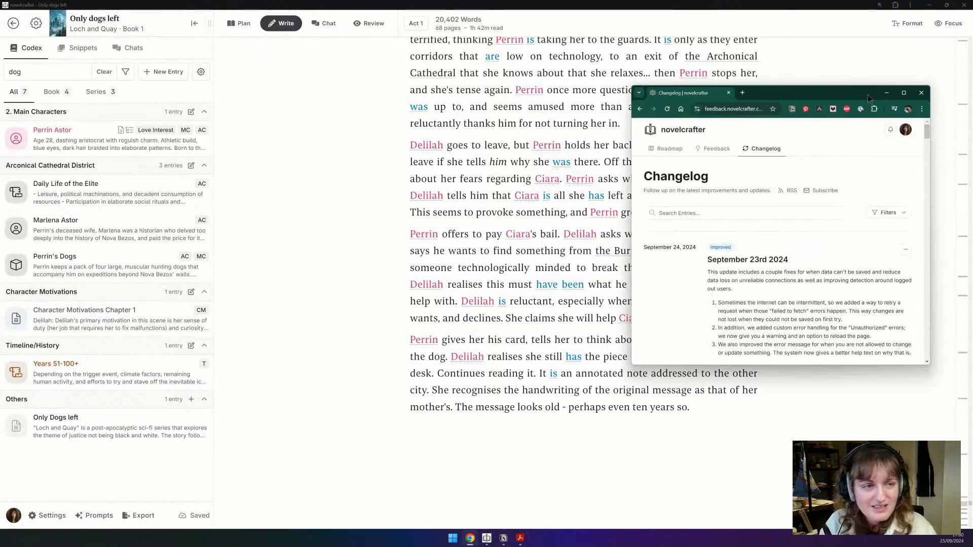
{"action": "double_click", "coordinate": [839, 96]}
{"action": "scroll", "coordinate": [508, 276], "scroll_direction": "down", "scroll_amount": 8}
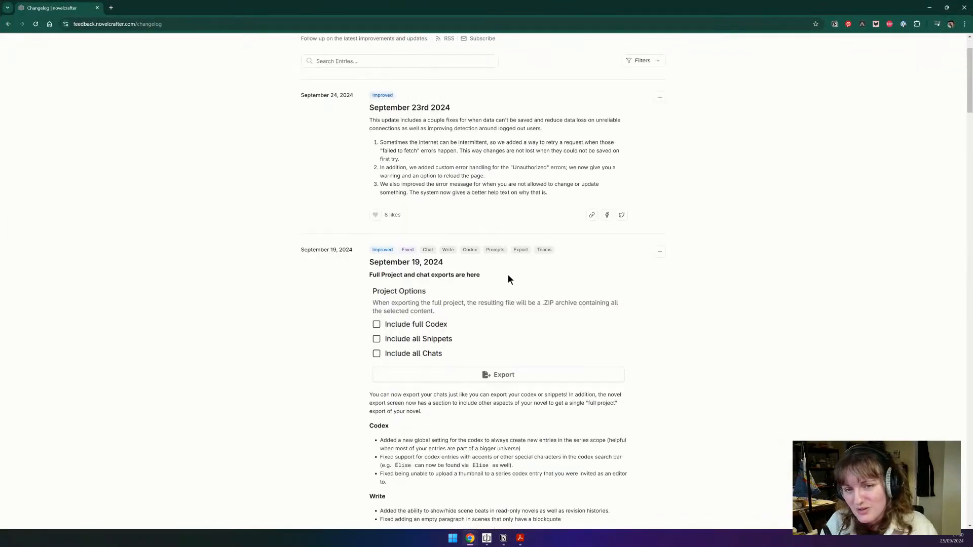
Step: Look through the Novelcrafter changelog from the September 19, 2024 release back through the August 2024 entries
{"action": "scroll", "coordinate": [507, 275], "scroll_direction": "down", "scroll_amount": 15}
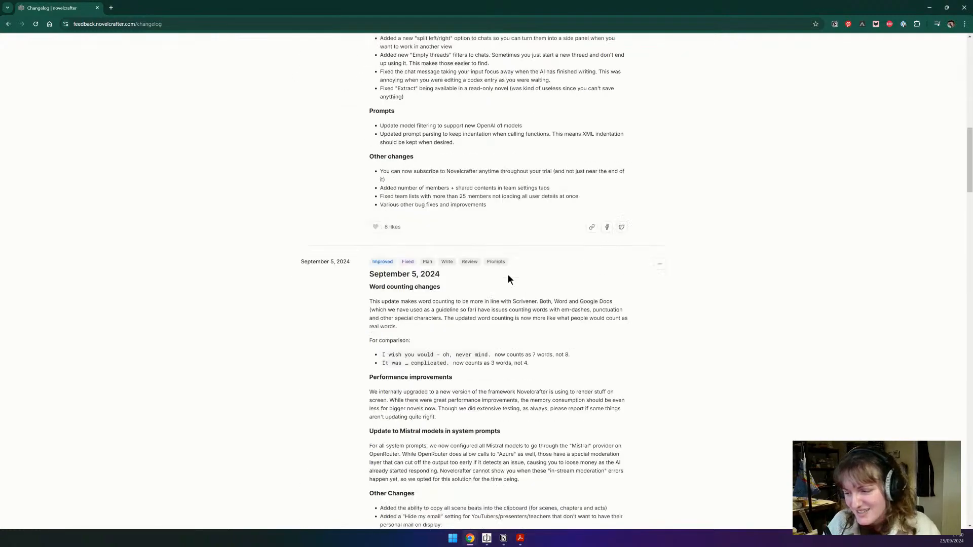
{"action": "scroll", "coordinate": [508, 275], "scroll_direction": "down", "scroll_amount": 2}
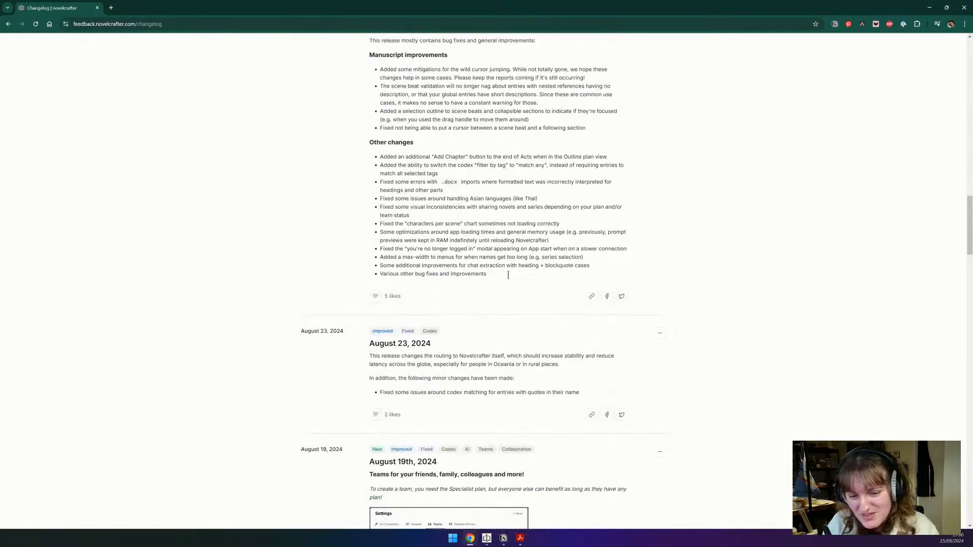
{"action": "left_click", "coordinate": [150, 20]}
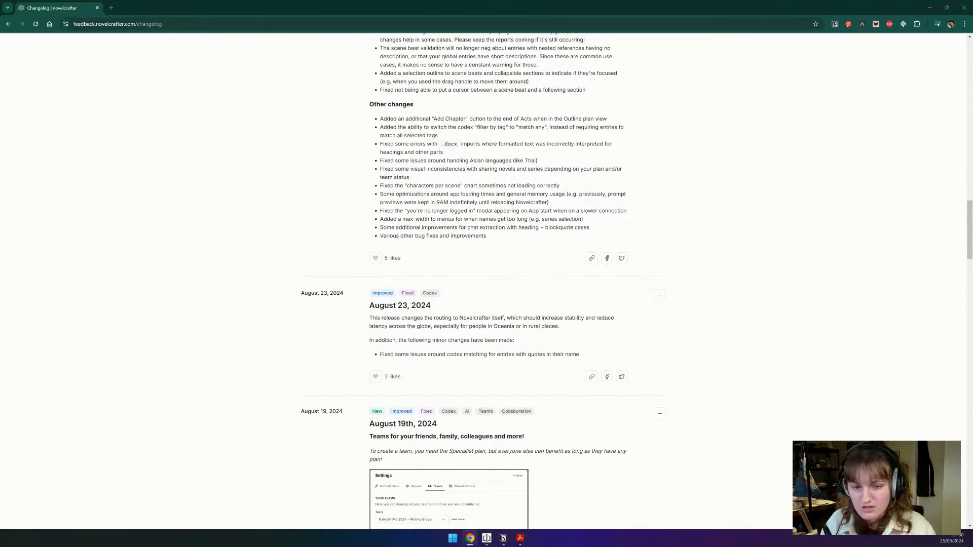
{"action": "scroll", "coordinate": [510, 258], "scroll_direction": "down", "scroll_amount": 5}
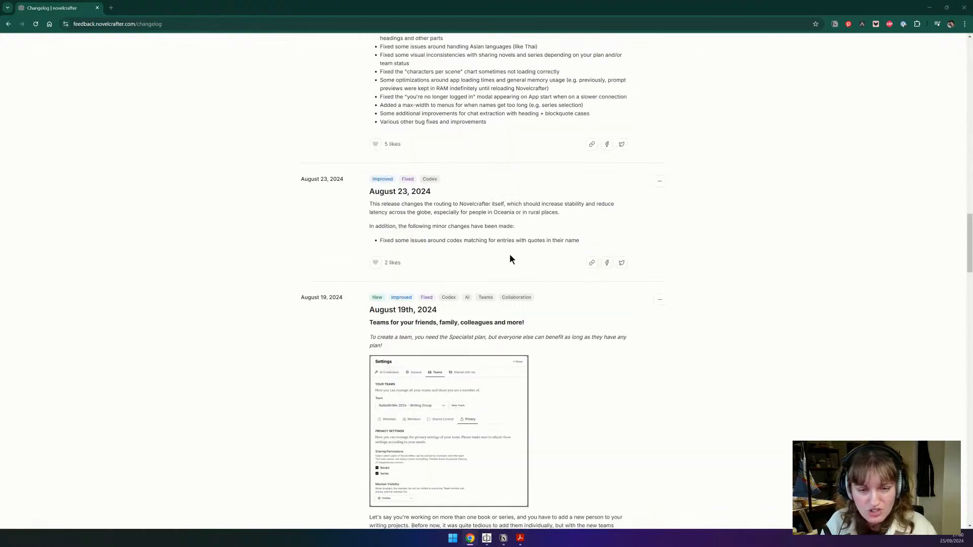
{"action": "scroll", "coordinate": [509, 258], "scroll_direction": "down", "scroll_amount": 1}
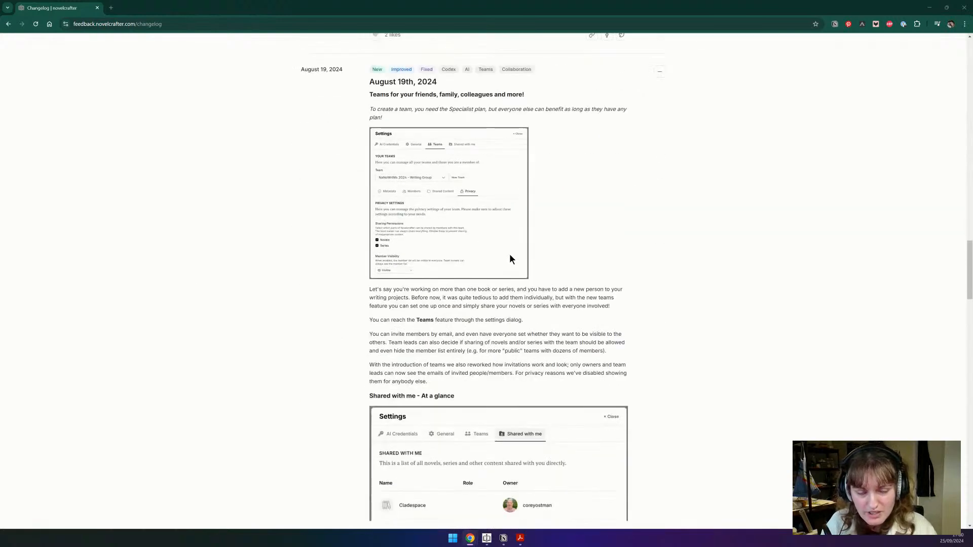
{"action": "scroll", "coordinate": [511, 259], "scroll_direction": "down", "scroll_amount": 3}
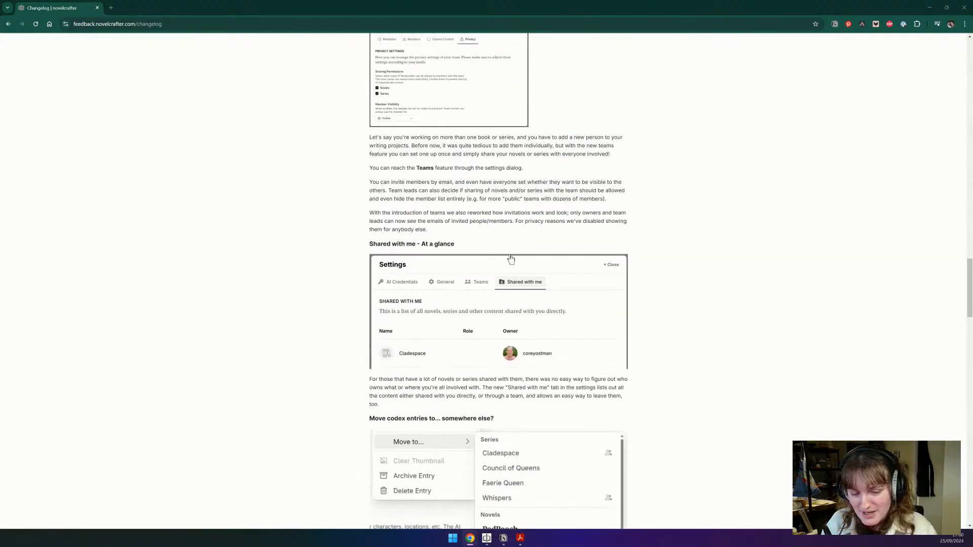
{"action": "scroll", "coordinate": [511, 259], "scroll_direction": "down", "scroll_amount": 15}
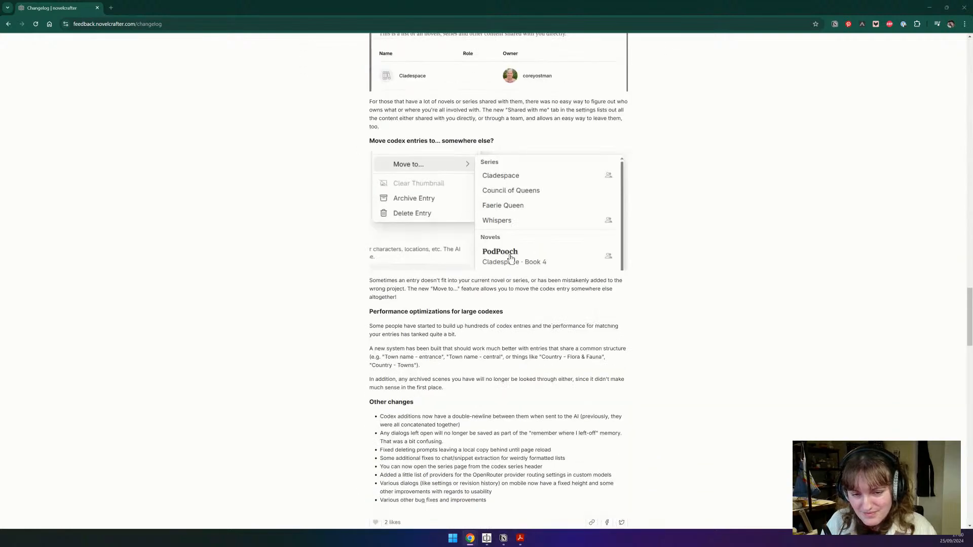
{"action": "scroll", "coordinate": [511, 259], "scroll_direction": "down", "scroll_amount": 4}
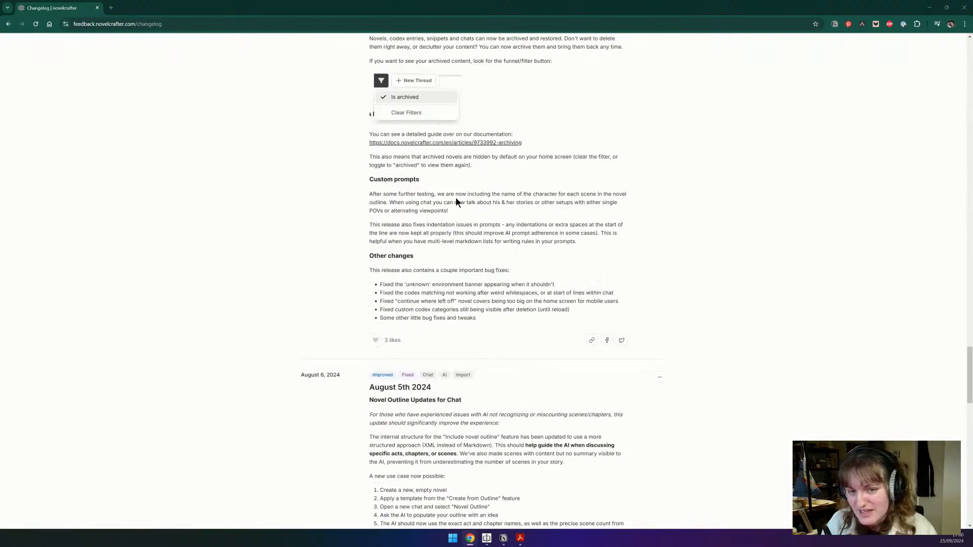
{"action": "scroll", "coordinate": [515, 307], "scroll_direction": "down", "scroll_amount": 6}
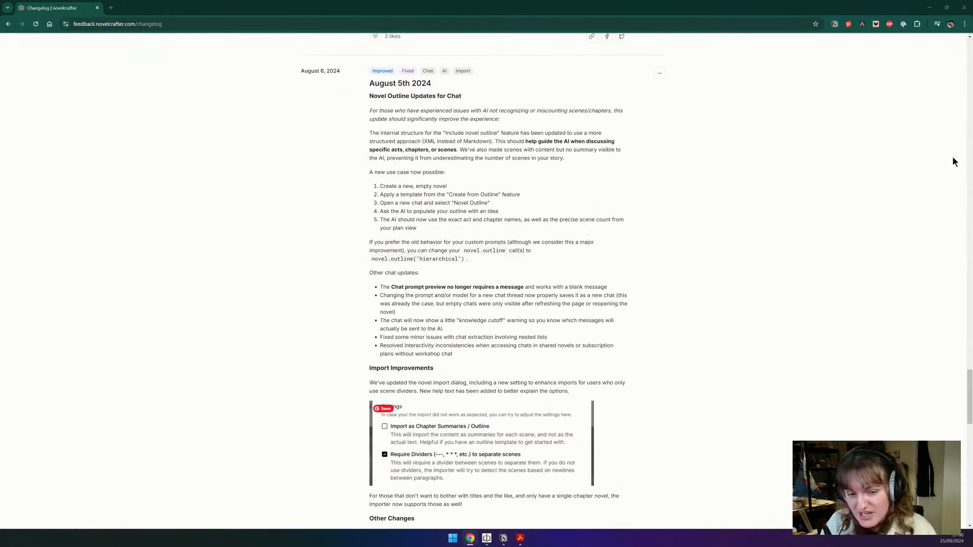
{"action": "scroll", "coordinate": [261, 236], "scroll_direction": "down", "scroll_amount": 4}
{"action": "scroll", "coordinate": [260, 237], "scroll_direction": "down", "scroll_amount": 9}
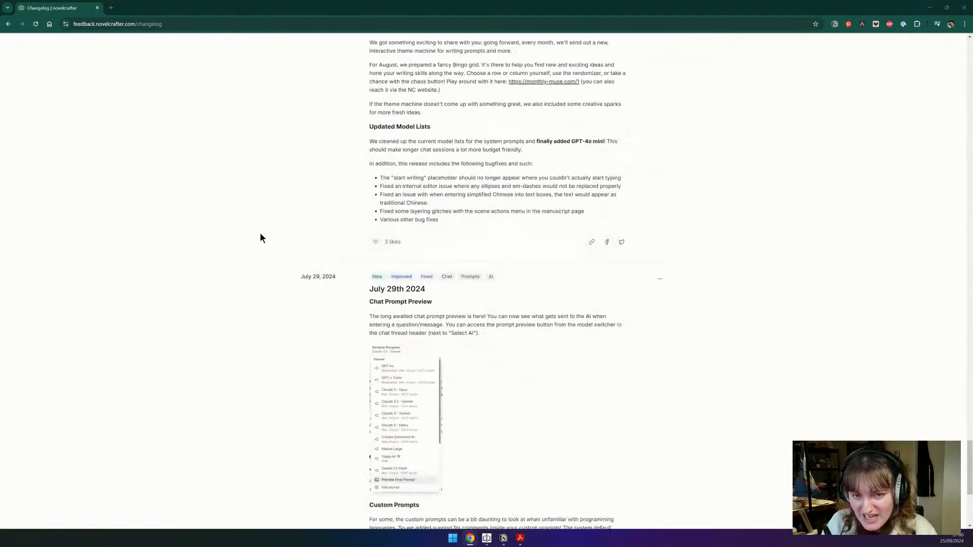
Step: Look through the July 2024 changelog entries, from the chat prompt preview back to the July 7th release
{"action": "scroll", "coordinate": [260, 236], "scroll_direction": "down", "scroll_amount": 5}
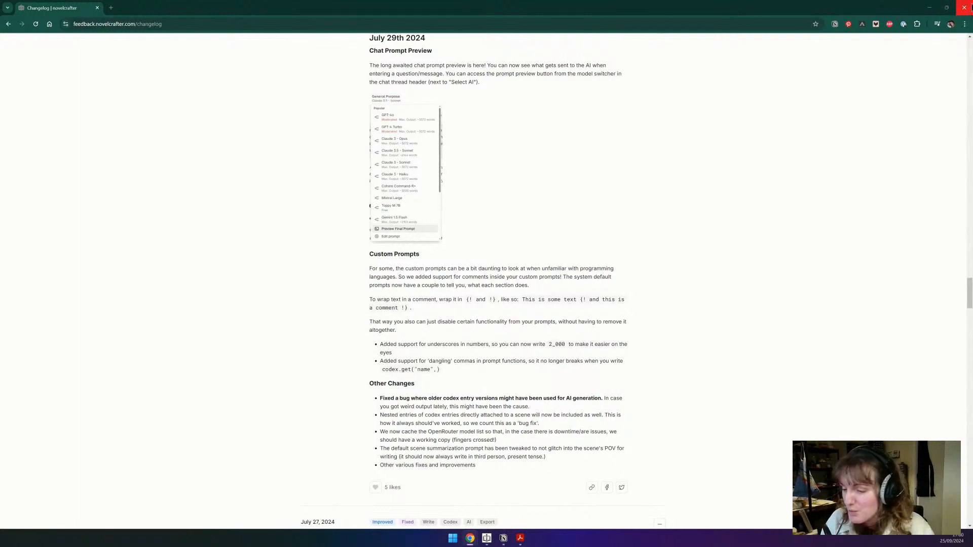
{"action": "scroll", "coordinate": [619, 269], "scroll_direction": "down", "scroll_amount": 10}
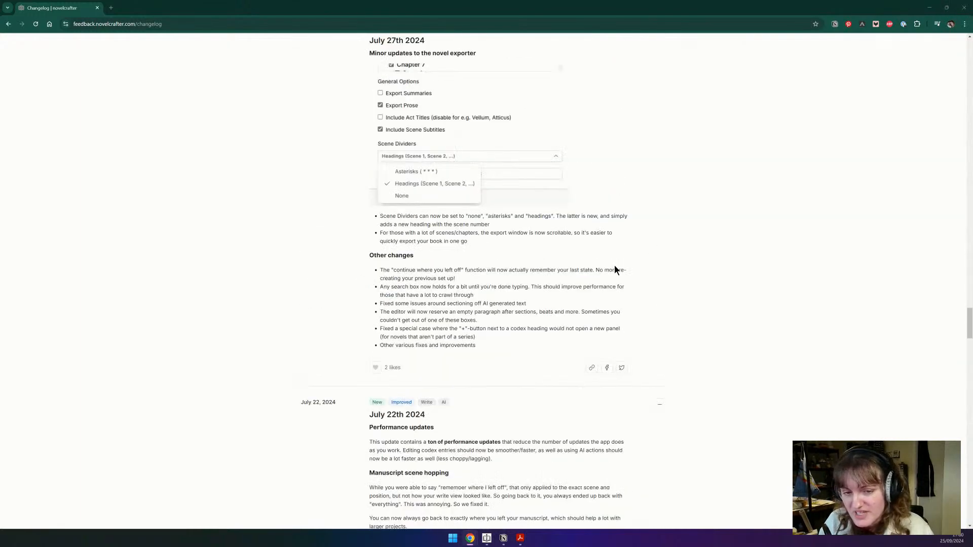
{"action": "scroll", "coordinate": [615, 268], "scroll_direction": "down", "scroll_amount": 7}
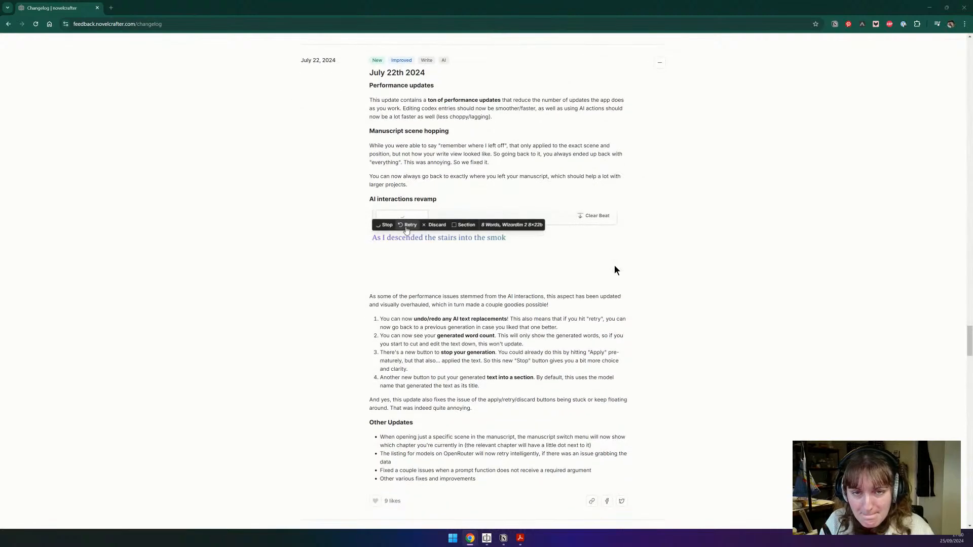
{"action": "scroll", "coordinate": [616, 269], "scroll_direction": "down", "scroll_amount": 5}
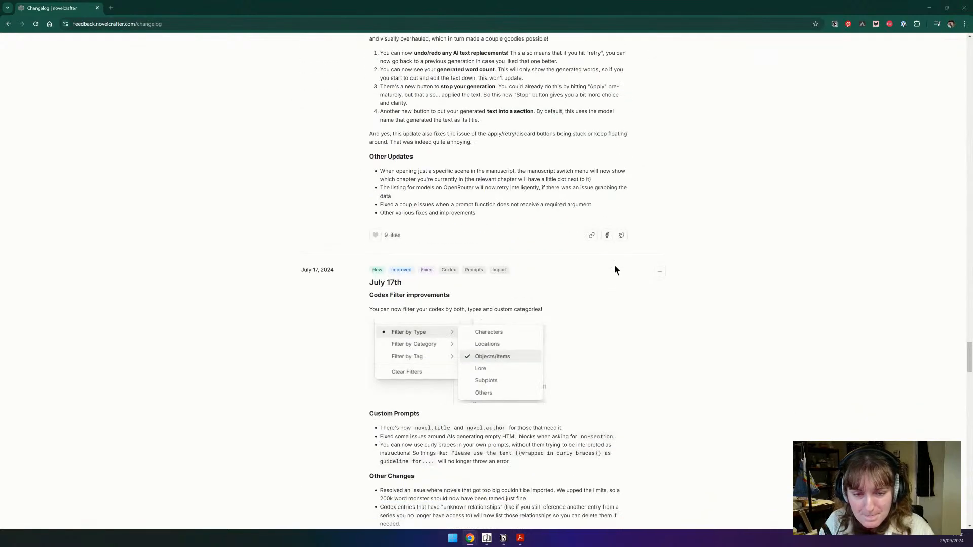
{"action": "scroll", "coordinate": [615, 269], "scroll_direction": "down", "scroll_amount": 12}
{"action": "scroll", "coordinate": [552, 247], "scroll_direction": "down", "scroll_amount": 1}
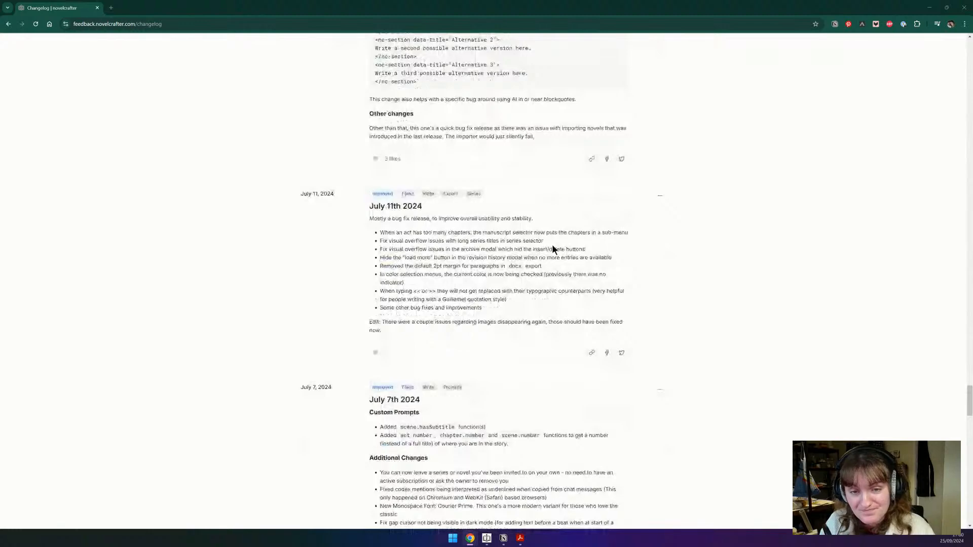
Step: Close the changelog browser window and return to the end of the Chapter 9 text in Novelcrafter
{"action": "left_click", "coordinate": [962, 9]}
{"action": "key", "text": "alt+Tab"}
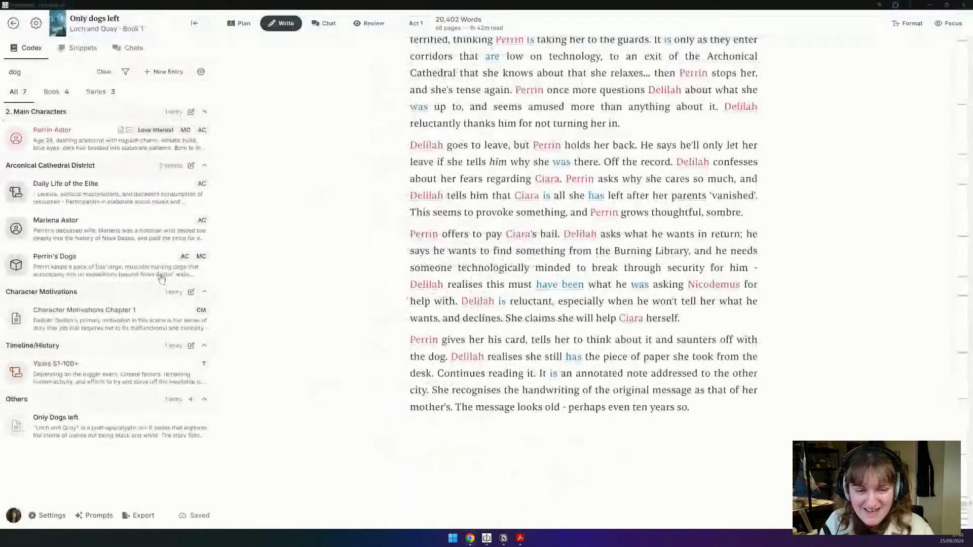
{"action": "left_click", "coordinate": [704, 431]}
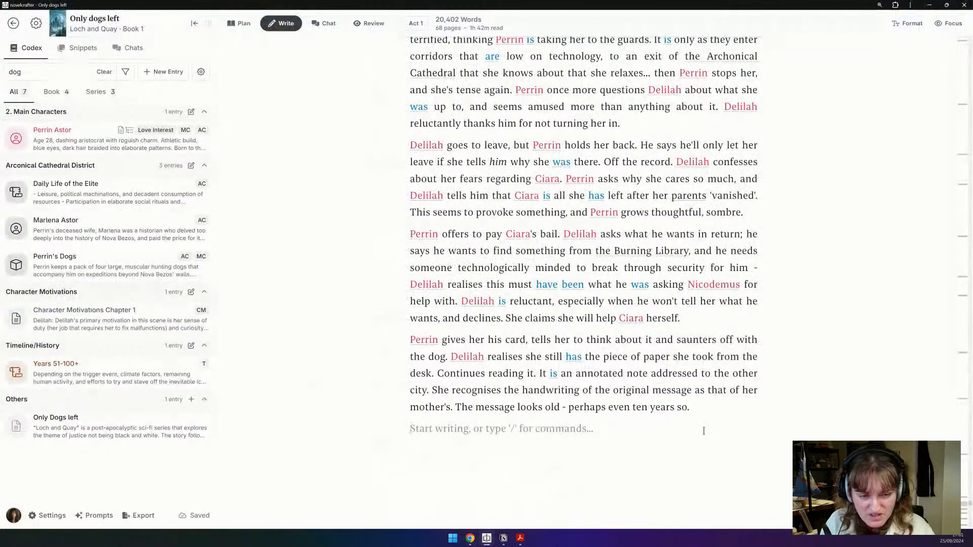
{"action": "left_click", "coordinate": [707, 407]}
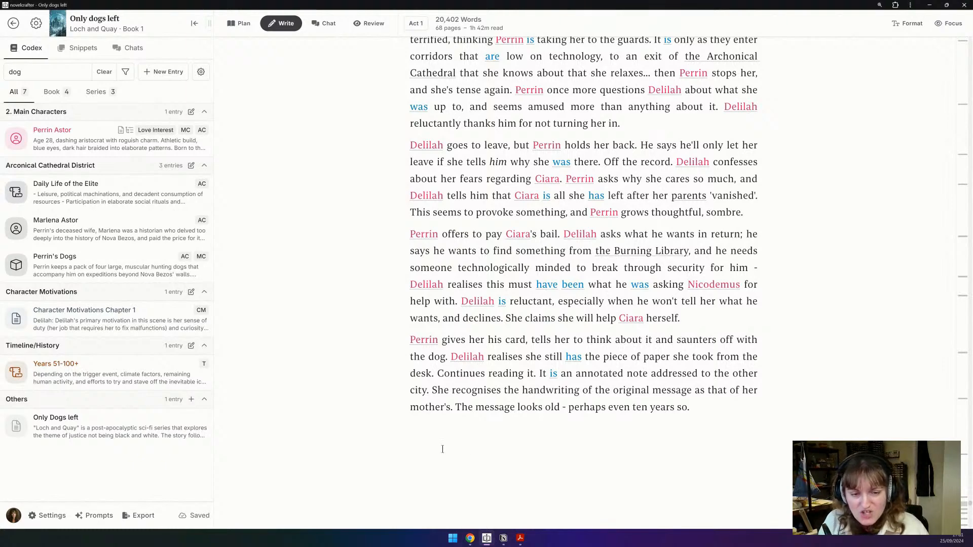
Step: Delete the Chapter 9 codex addition without a selected entry, about Delilah finding a reference to another city
{"action": "scroll", "coordinate": [290, 506], "scroll_direction": "up", "scroll_amount": 8}
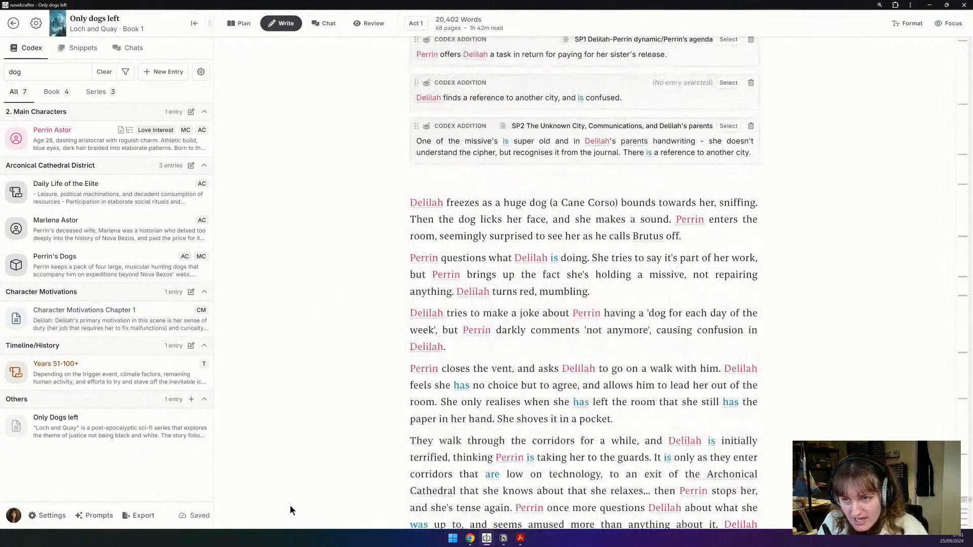
{"action": "scroll", "coordinate": [290, 506], "scroll_direction": "up", "scroll_amount": 3}
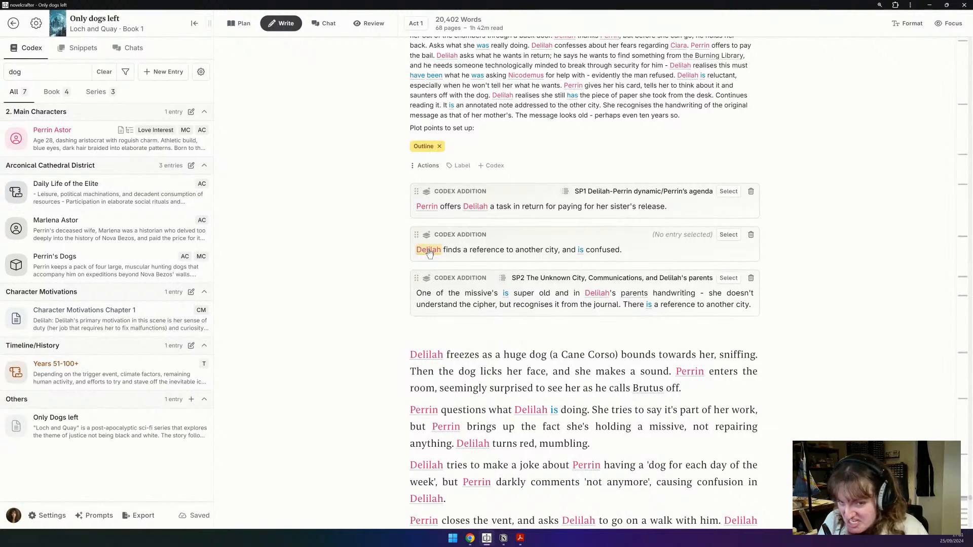
{"action": "left_click", "coordinate": [752, 235]}
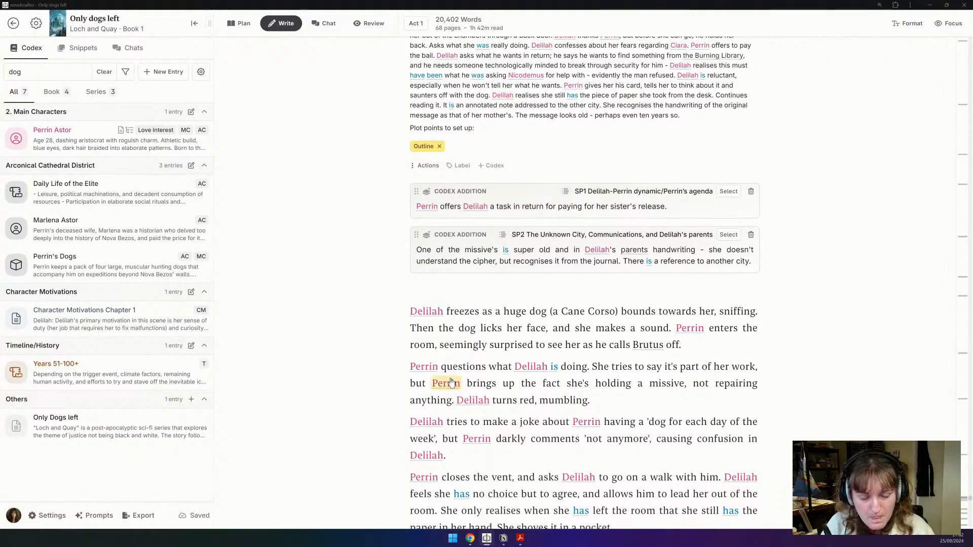
{"action": "left_click", "coordinate": [427, 179]}
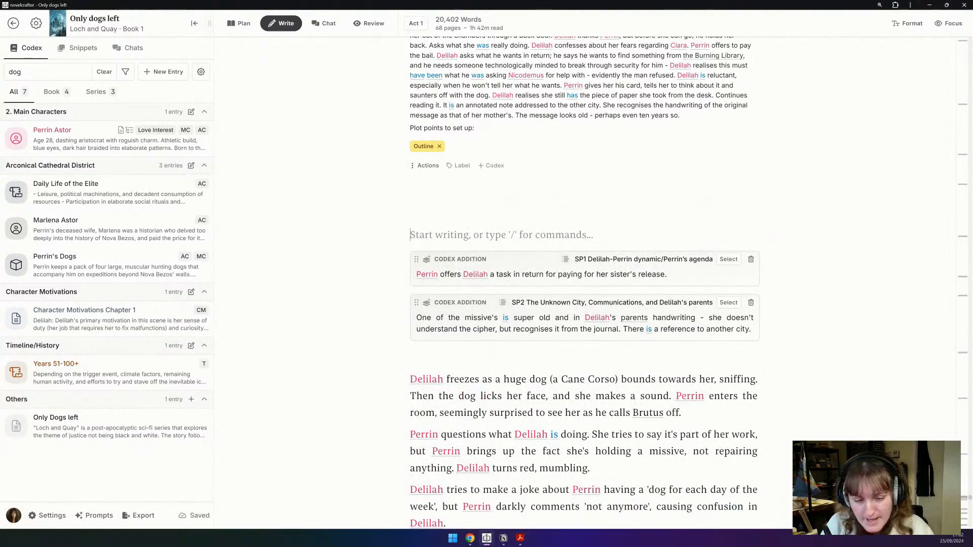
Step: Switch to the Notion plan and mark the task "Plan out beats for the chapter" as done
{"action": "left_click", "coordinate": [502, 540]}
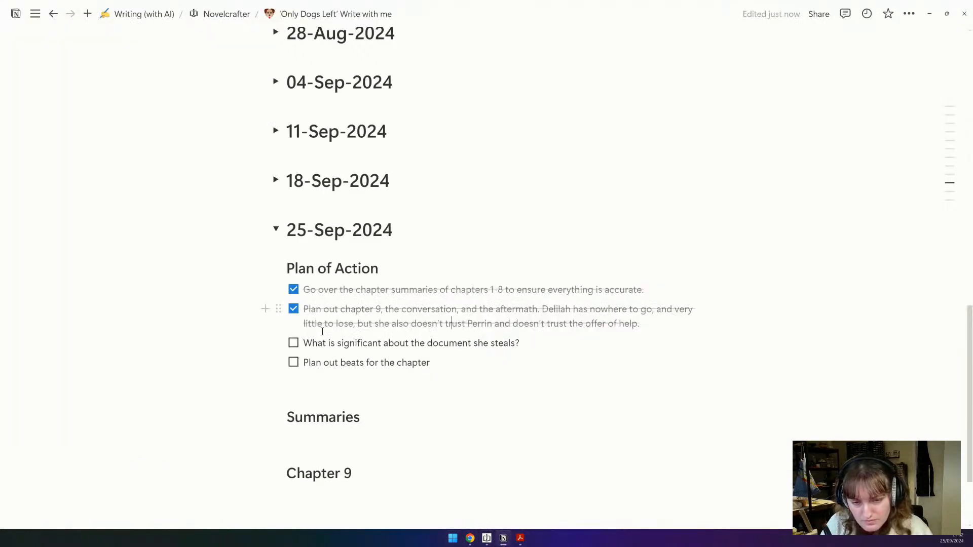
{"action": "left_click", "coordinate": [294, 363]}
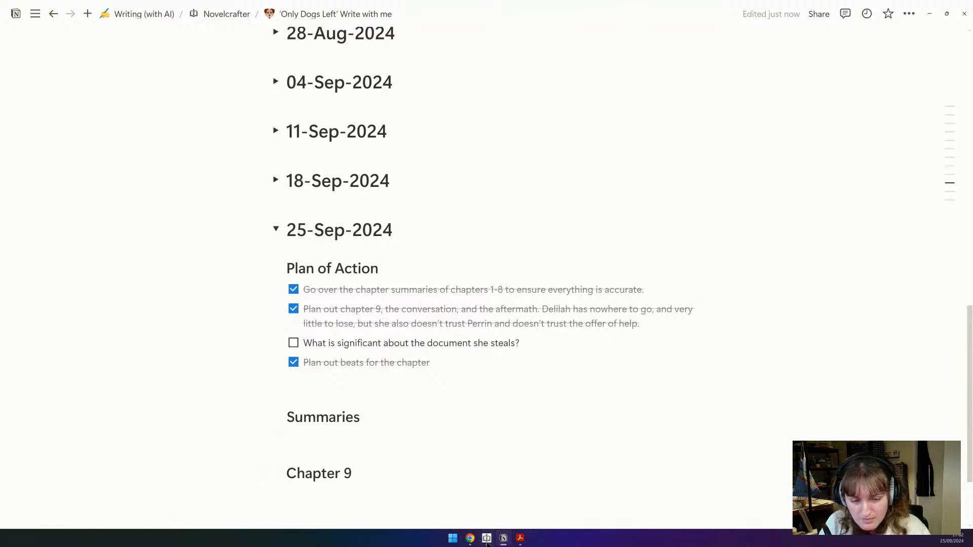
{"action": "mouse_move", "coordinate": [487, 545]}
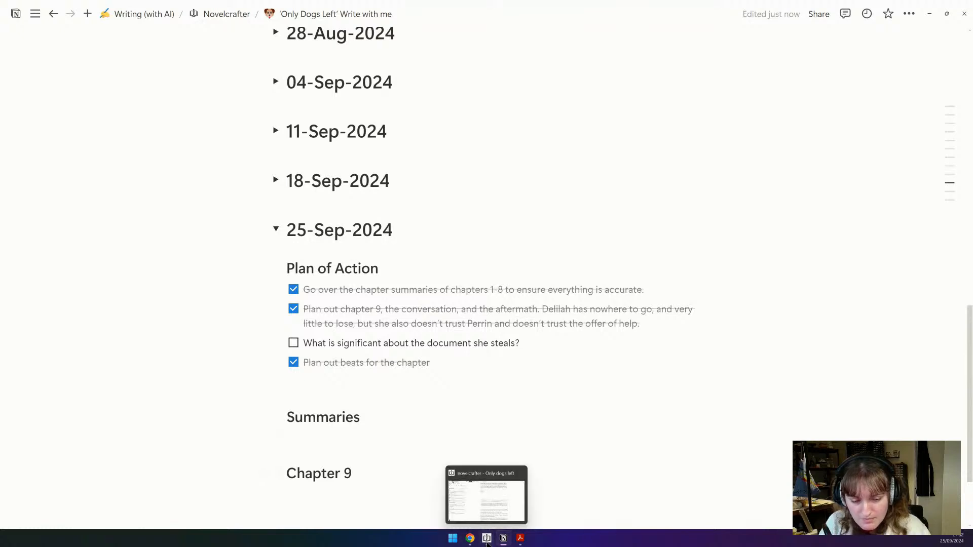
Step: Add a bullet under Summaries: "Turns out the AI misses out key bits and includes insignificant stuff... who'd have thunk? ;)"
{"action": "left_click", "coordinate": [321, 437]}
{"action": "type", "text": "- Turns out th"}
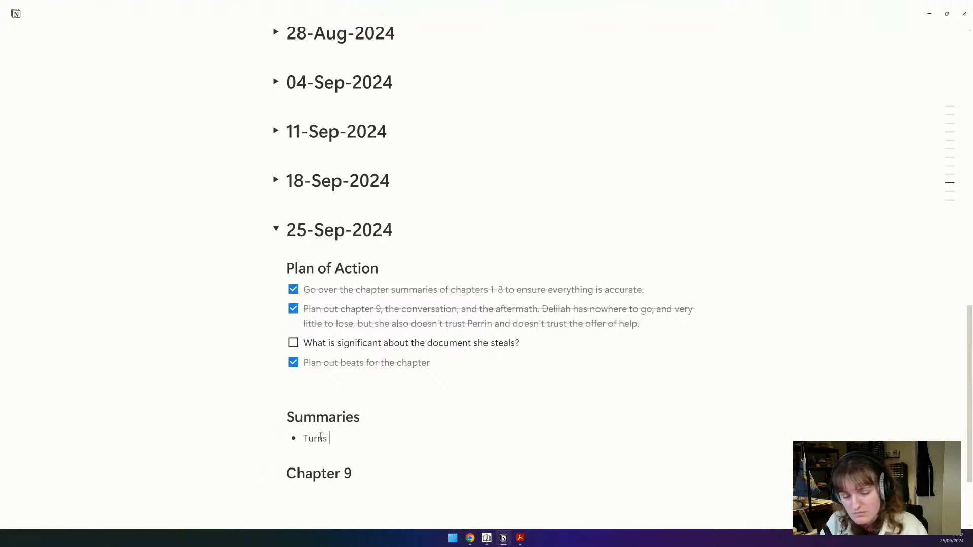
{"action": "type", "text": "e AI "}
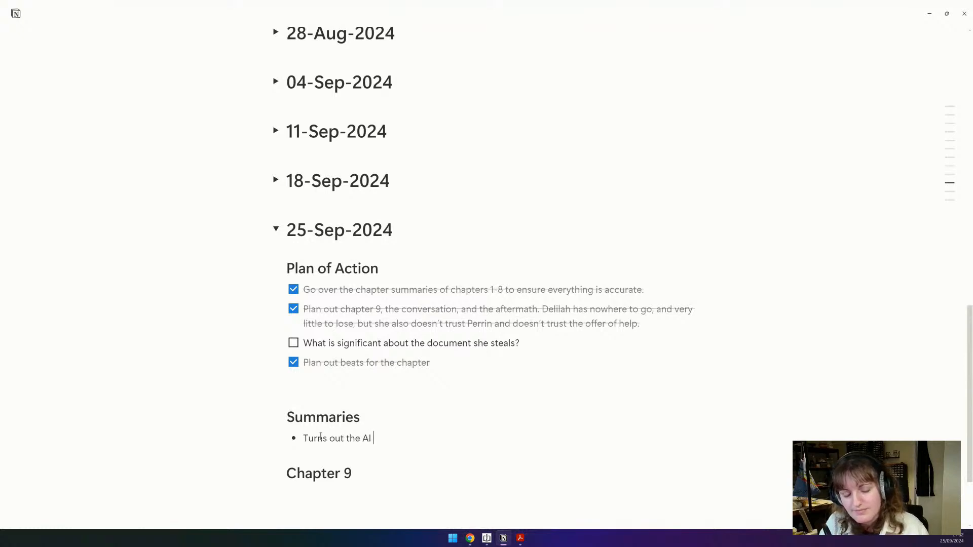
{"action": "type", "text": "misses out key"}
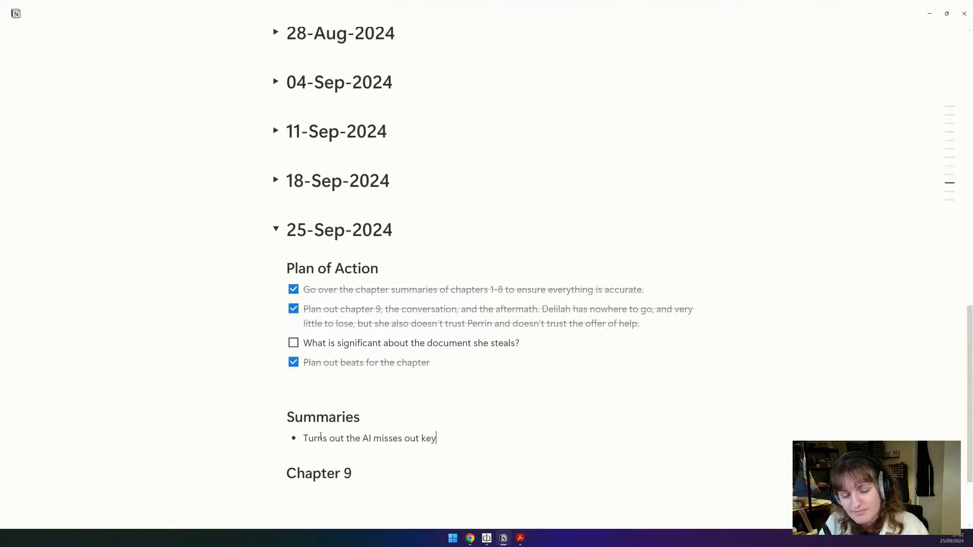
{"action": "type", "text": " bits and inclu"}
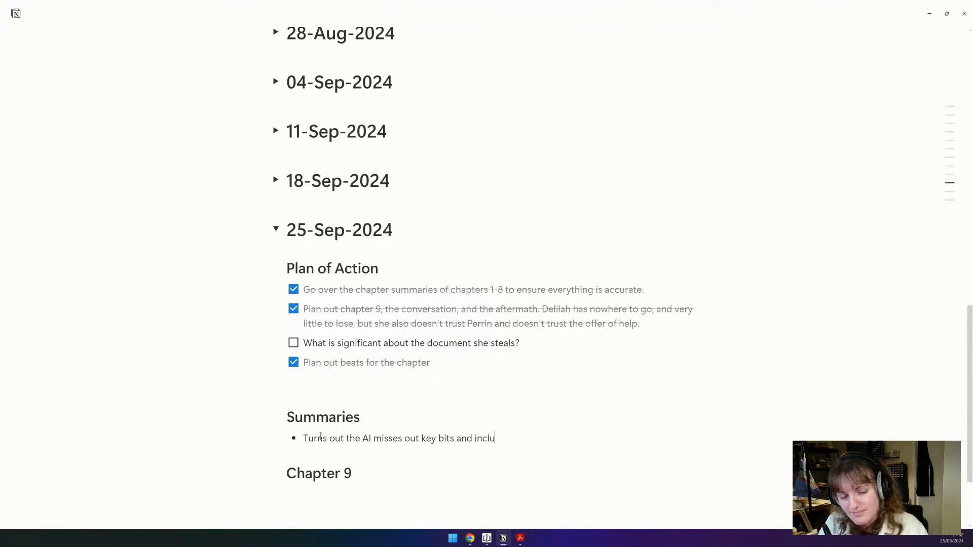
{"action": "type", "text": "des insig"}
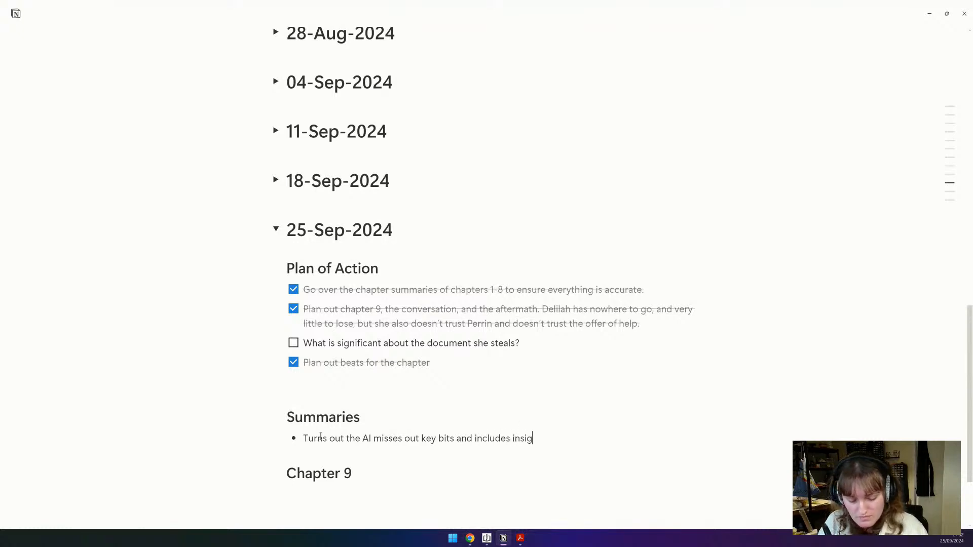
{"action": "type", "text": "nificant stuf"}
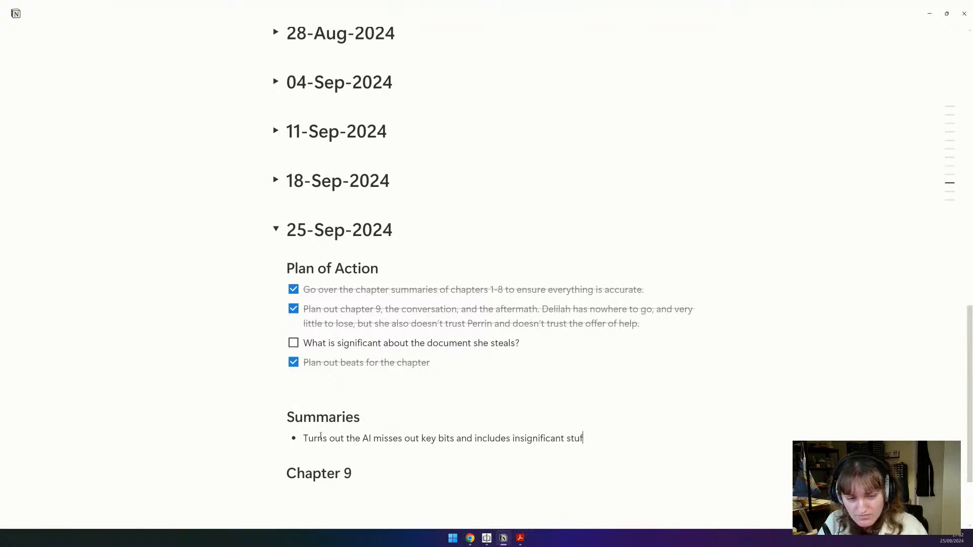
{"action": "type", "text": "f... who'd have thun"}
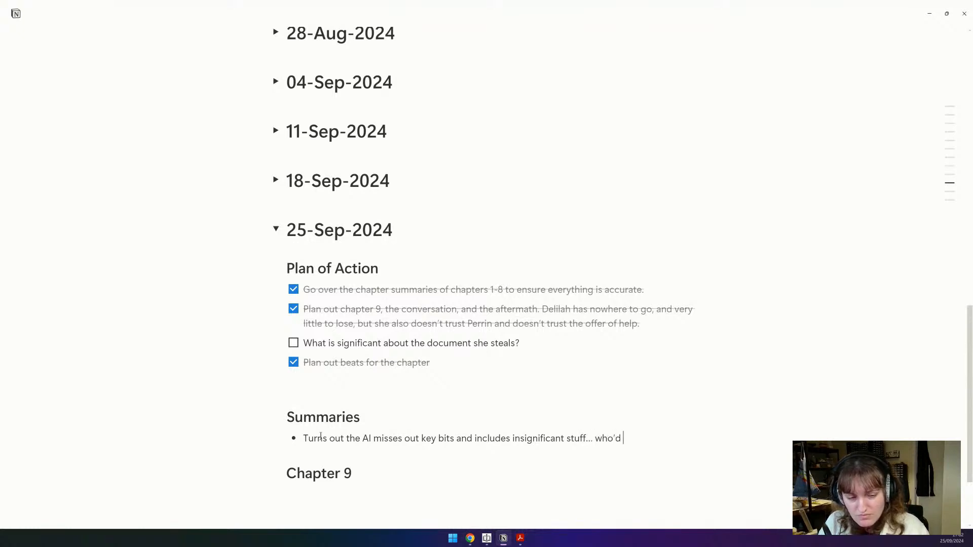
{"action": "type", "text": "k? ;)"}
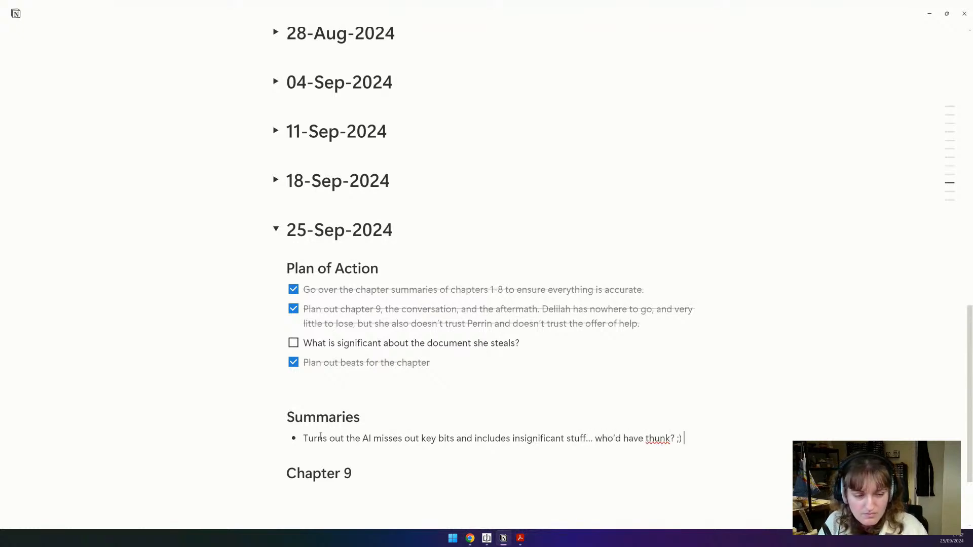
Step: Add a second bullet under Summaries: "I've rewritten chapters 1-8 and am much happier with the summaries."
{"action": "key", "text": "Return"}
{"action": "type", "text": "I've rewritte"}
{"action": "type", "text": "n the"}
{"action": "key", "text": "BackSpace"}
{"action": "key", "text": "BackSpace"}
{"action": "key", "text": "BackSpace"}
{"action": "type", "text": "chapters 1-8 and"}
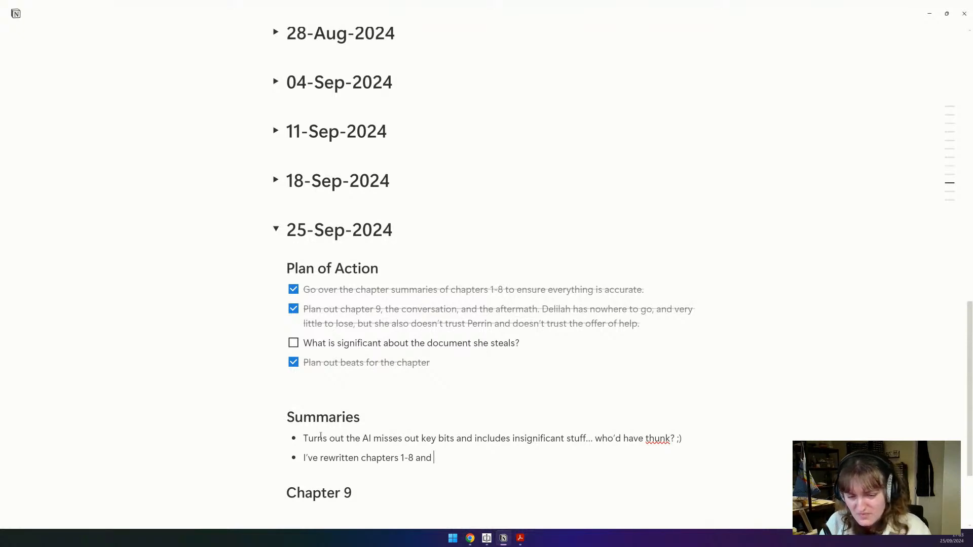
{"action": "type", "text": "am "}
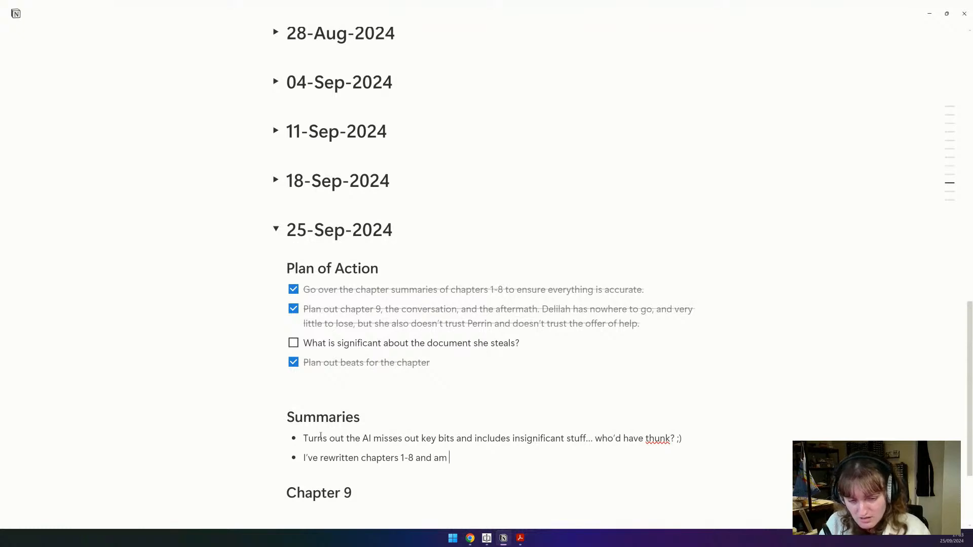
{"action": "type", "text": "much happier with "}
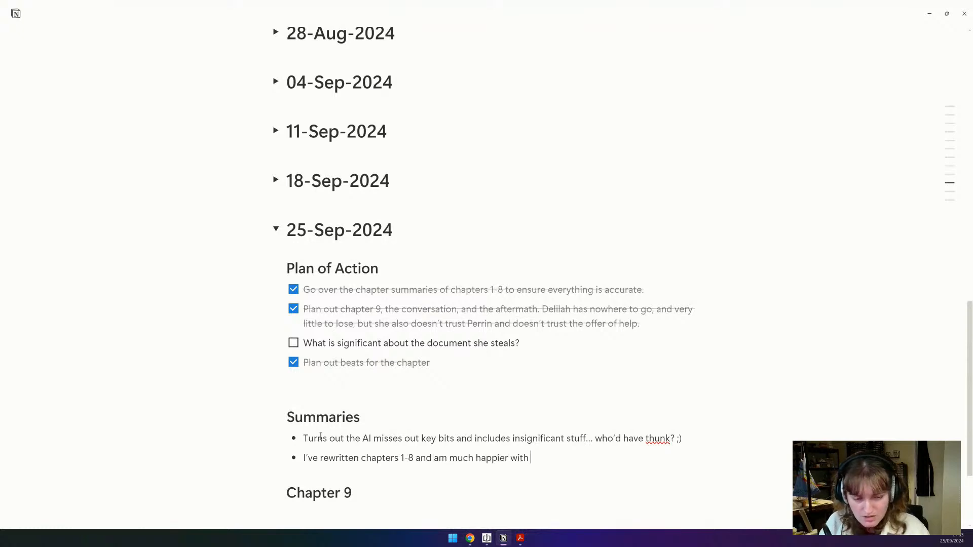
{"action": "type", "text": "the summaries."}
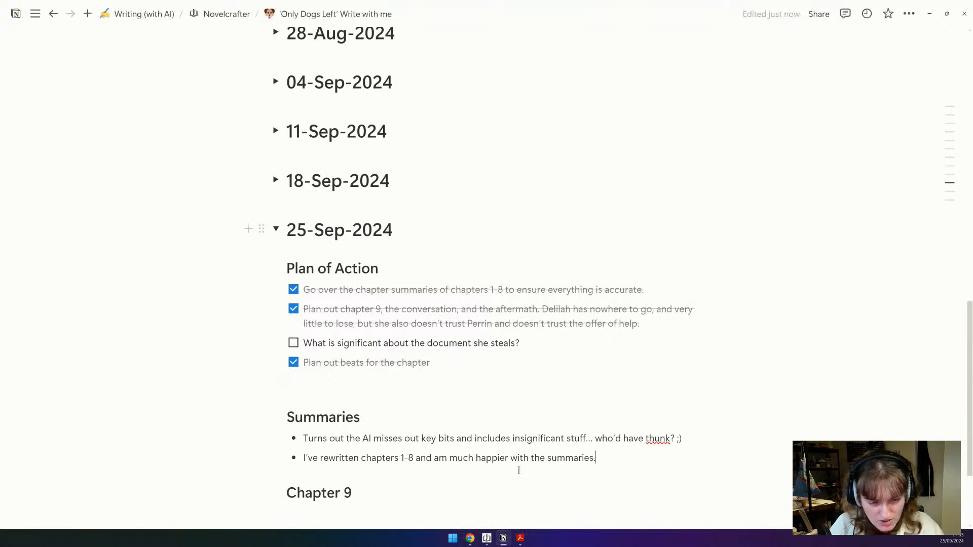
{"action": "scroll", "coordinate": [604, 461], "scroll_direction": "down", "scroll_amount": 3}
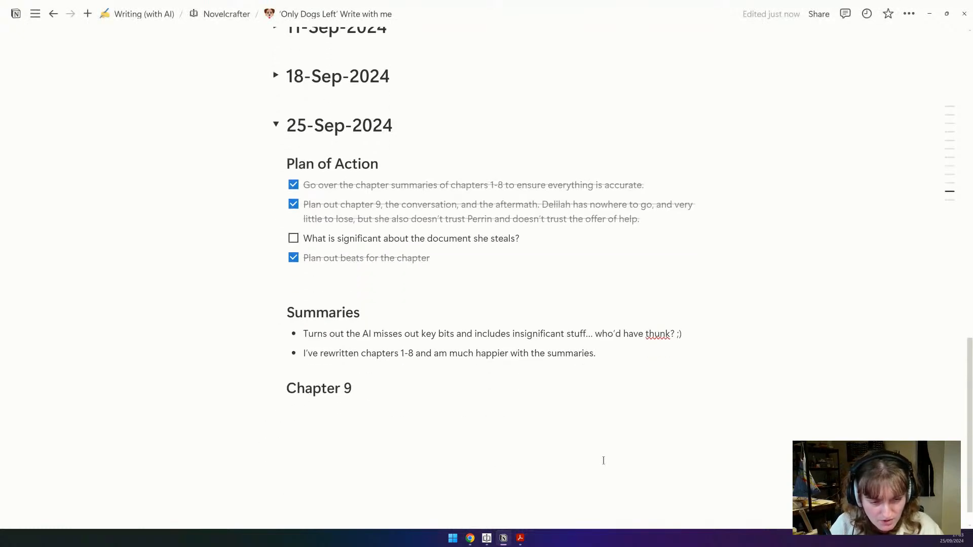
{"action": "left_click_drag", "start_coordinate": [309, 304], "coordinate": [651, 332]}
{"action": "left_click", "coordinate": [644, 324]}
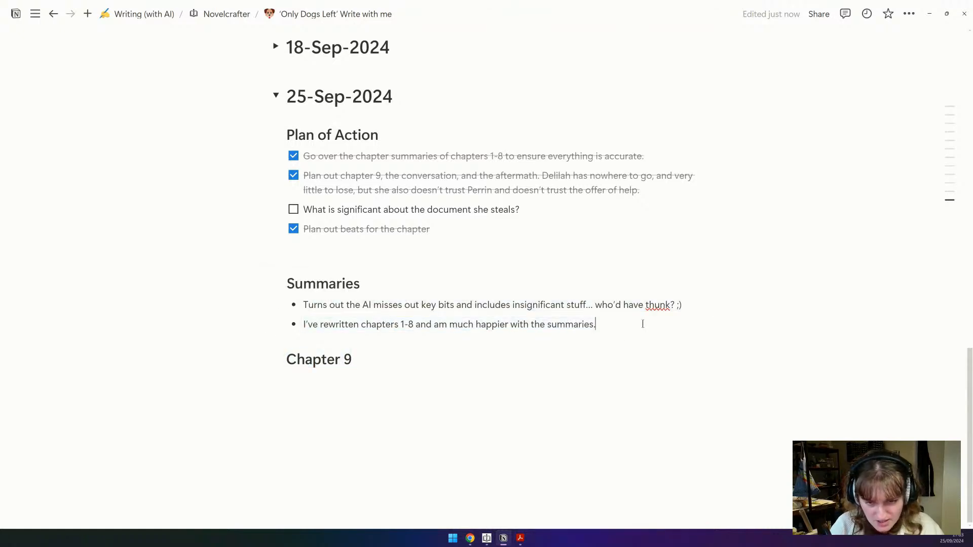
Step: Insert a toggle list named "Beats(ish)" directly under the Chapter 9 heading
{"action": "left_click", "coordinate": [356, 363]}
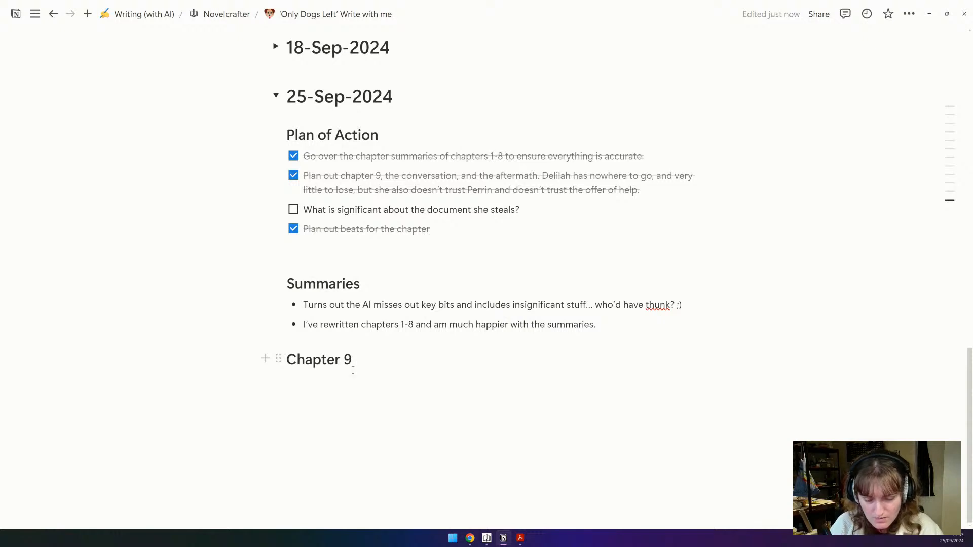
{"action": "key", "text": "Return"}
{"action": "key", "text": "BackSpace"}
{"action": "key", "text": "Return"}
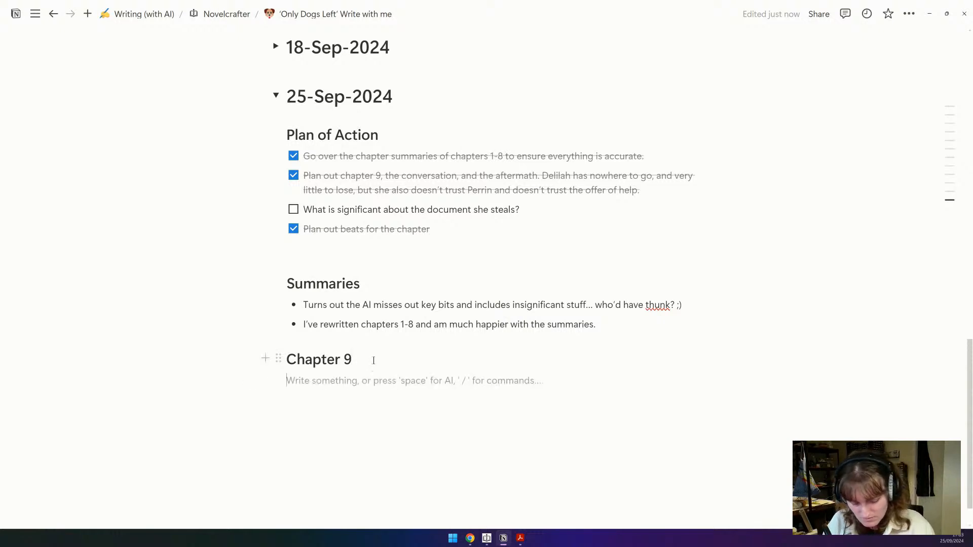
{"action": "type", "text": "/tog"}
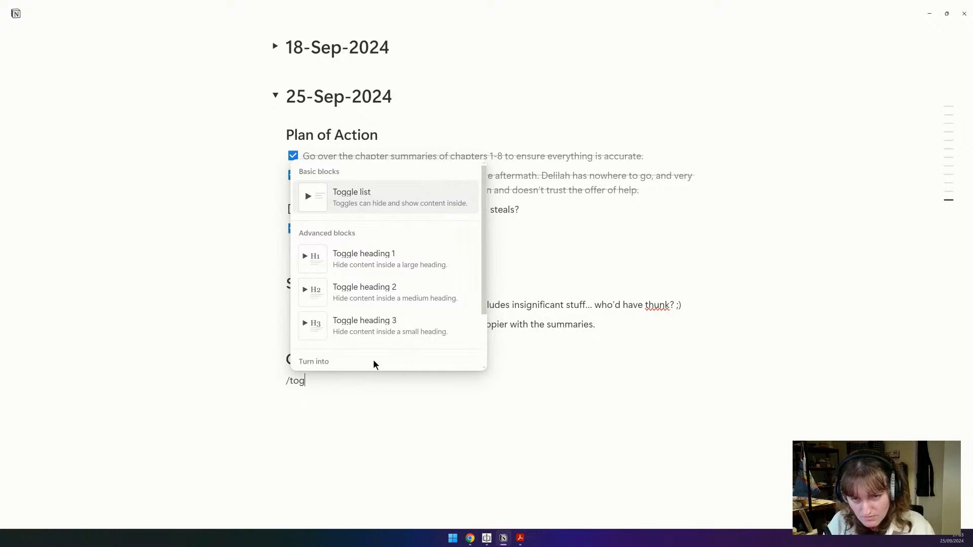
{"action": "key", "text": "Return"}
{"action": "type", "text": "Beats"}
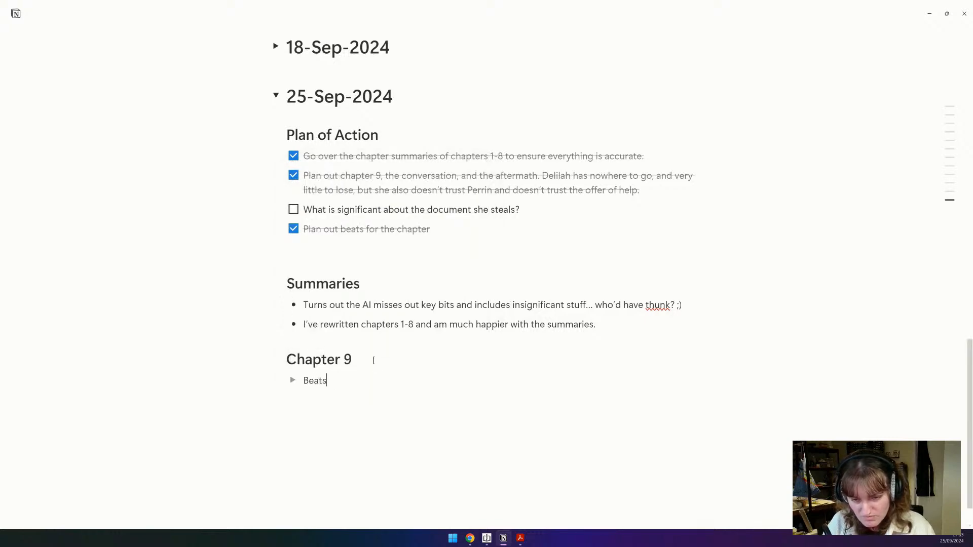
{"action": "type", "text": "(ish)"}
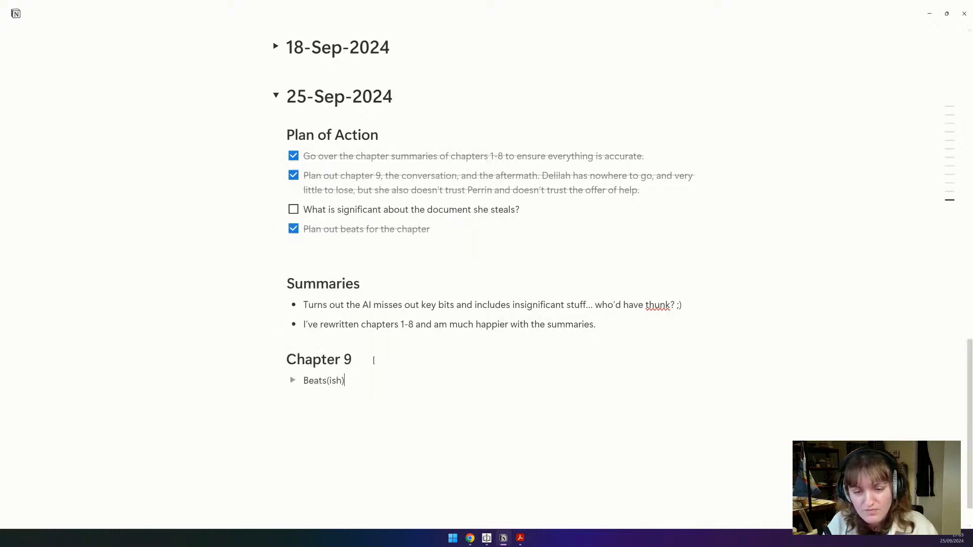
Step: Switch to Novelcrafter and copy all the Chapter 9 beat paragraphs, from Delilah freezing at the dog to the ten-year-old message
{"action": "left_click", "coordinate": [486, 538]}
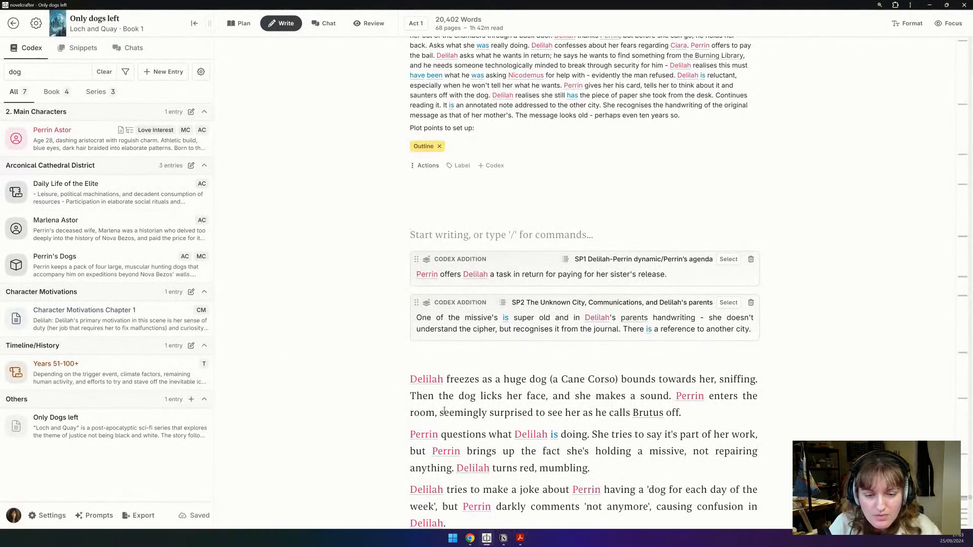
{"action": "left_click_drag", "start_coordinate": [411, 380], "coordinate": [527, 488]}
{"action": "key", "text": "ctrl+c"}
{"action": "scroll", "coordinate": [529, 482], "scroll_direction": "down", "scroll_amount": 5}
{"action": "scroll", "coordinate": [528, 477], "scroll_direction": "down", "scroll_amount": 7}
{"action": "left_click", "coordinate": [717, 435], "text": "shift"}
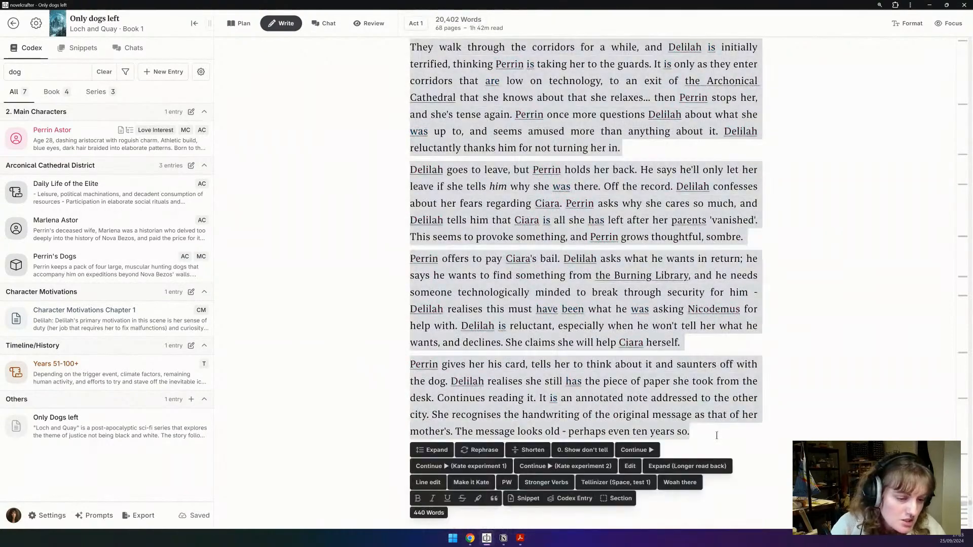
{"action": "key", "text": "alt+Tab"}
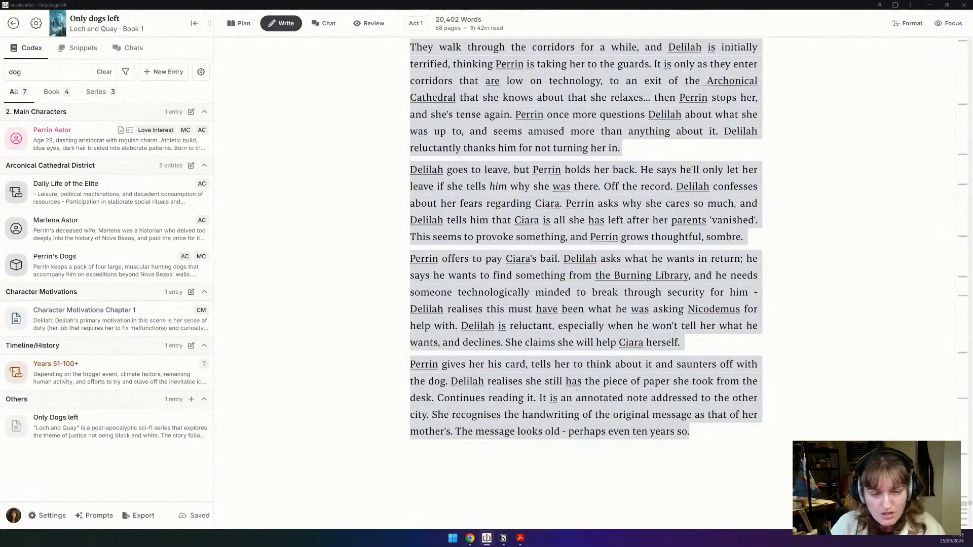
Step: Return to Notion, paste the copied beats inside the "Beats(ish)" toggle and collapse it
{"action": "left_click", "coordinate": [504, 537]}
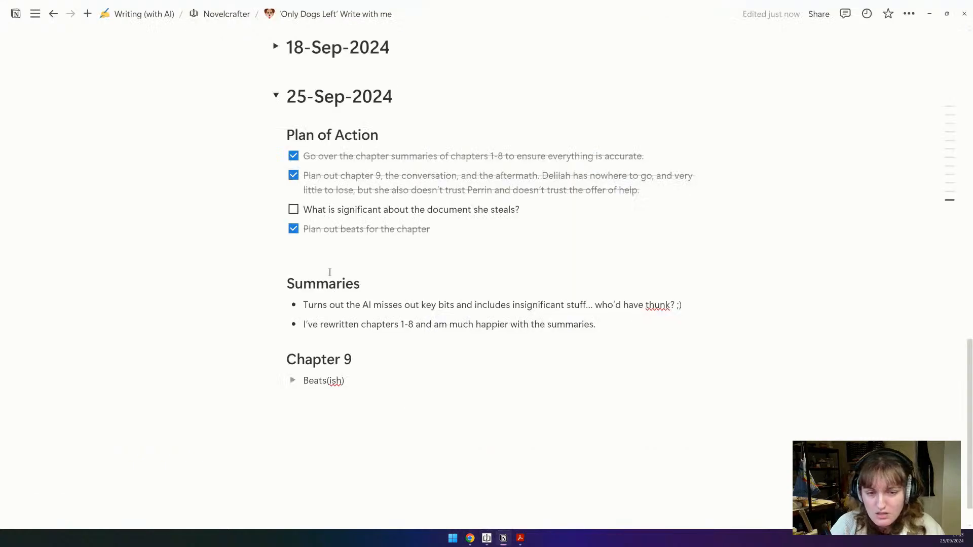
{"action": "left_click", "coordinate": [293, 386]}
{"action": "key", "text": "Return"}
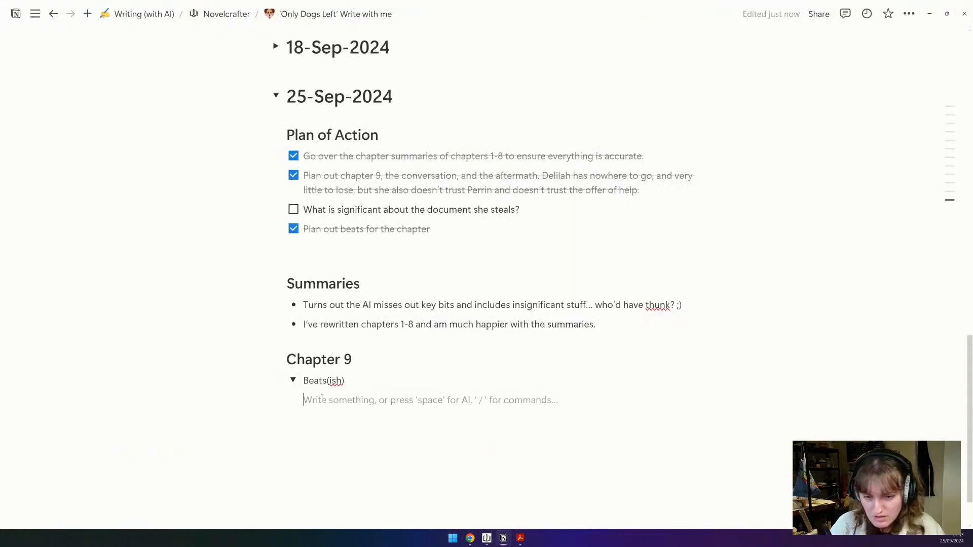
{"action": "key", "text": "ctrl+v"}
{"action": "left_click", "coordinate": [294, 381]}
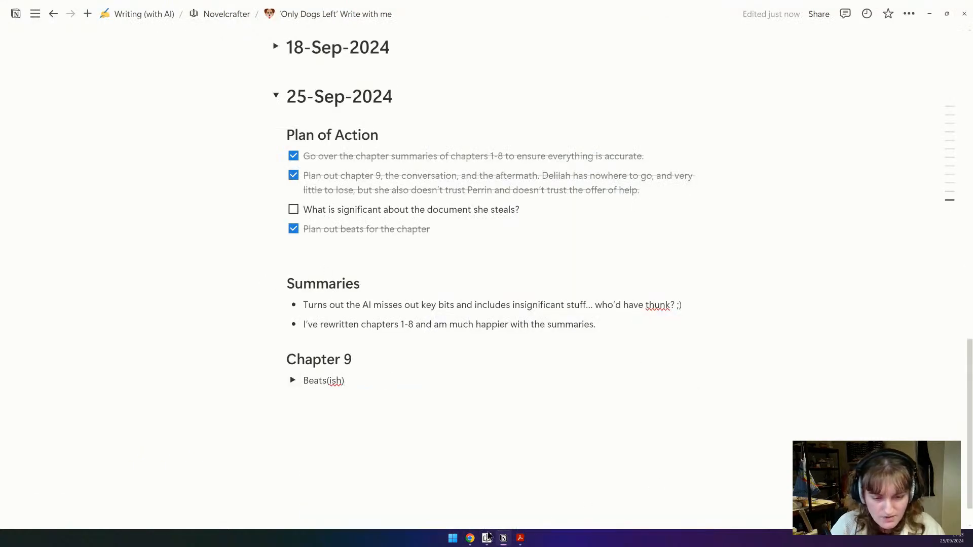
Step: Switch back to Novelcrafter and insert a scene beat at the start of the Chapter 9 scene, above the codex additions
{"action": "left_click", "coordinate": [470, 537]}
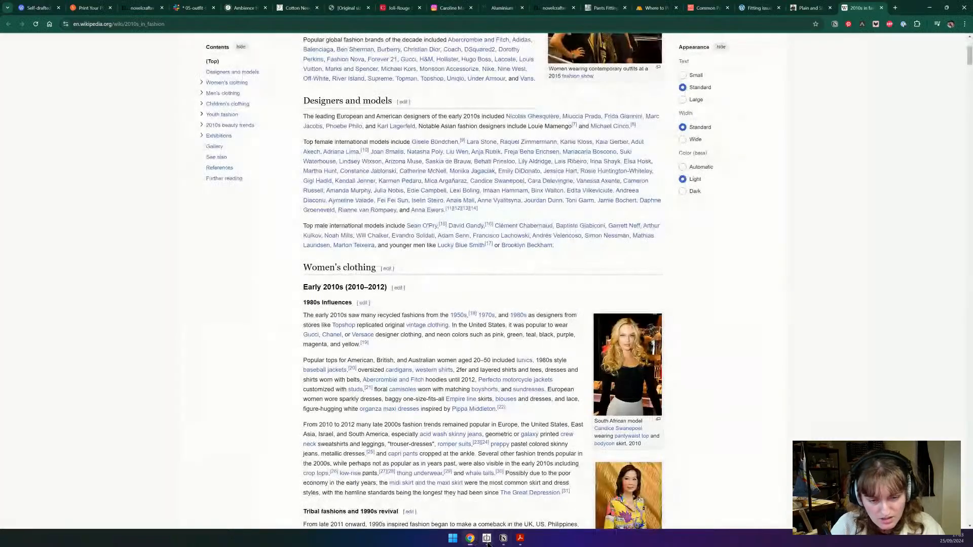
{"action": "left_click", "coordinate": [487, 540]}
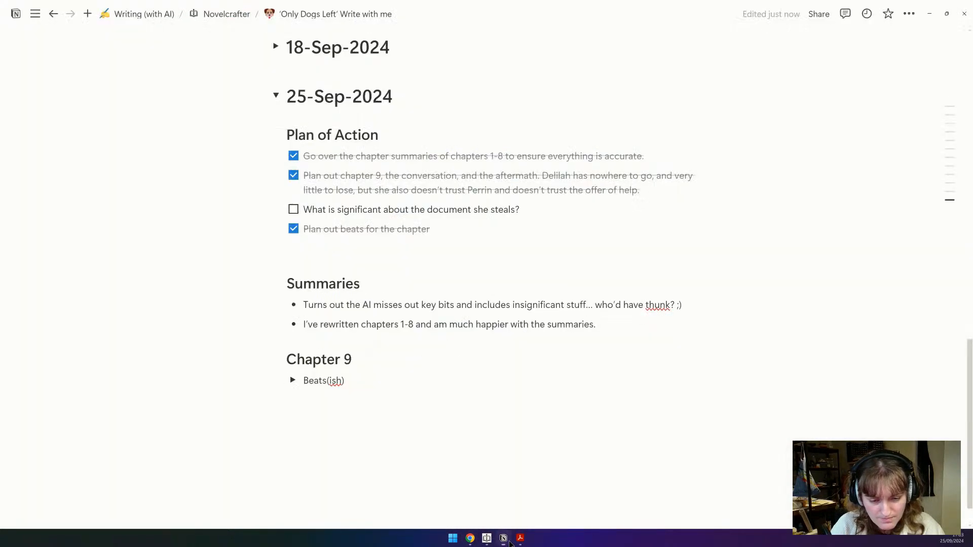
{"action": "left_click", "coordinate": [487, 540]}
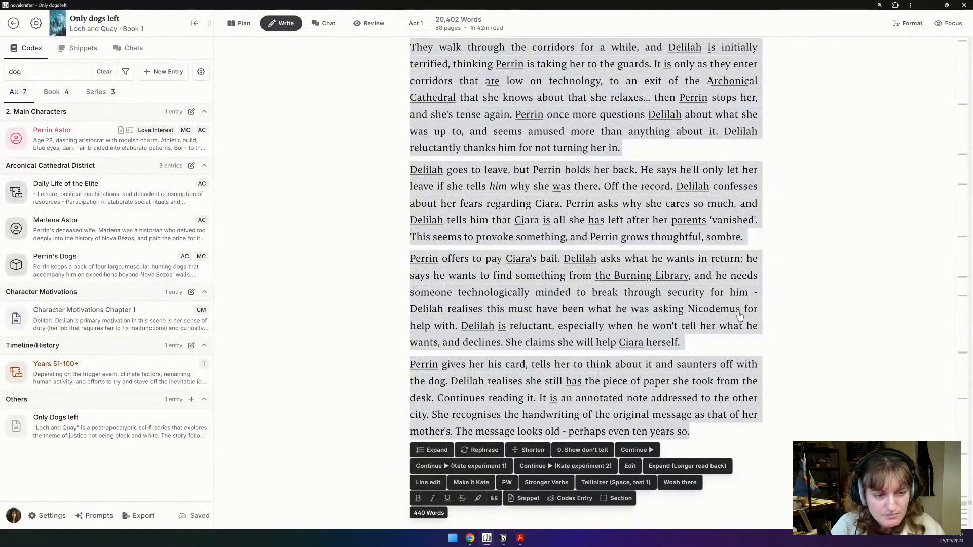
{"action": "scroll", "coordinate": [774, 132], "scroll_direction": "up", "scroll_amount": 10}
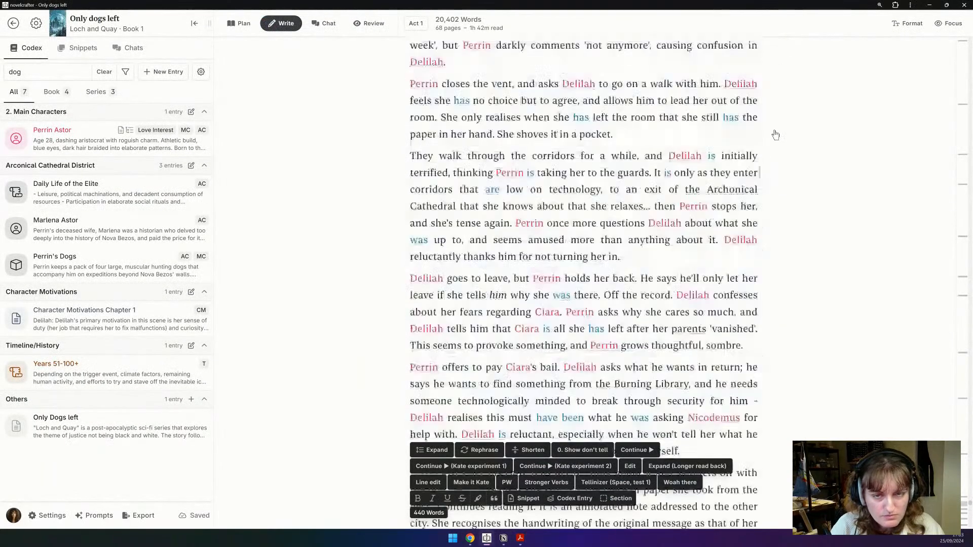
{"action": "left_click", "coordinate": [485, 193]}
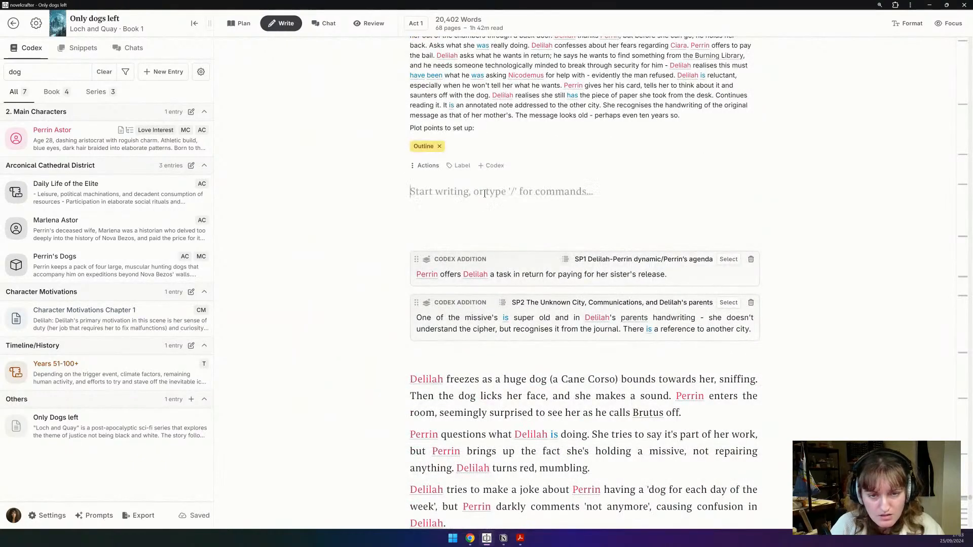
{"action": "type", "text": "/"}
{"action": "key", "text": "Return"}
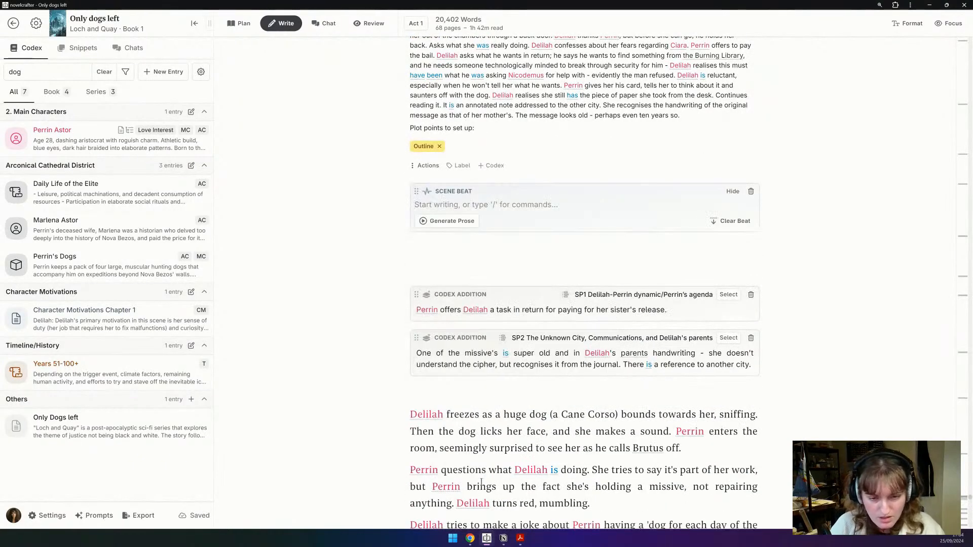
Step: Move the paragraph about Delilah freezing as the huge dog bounds towards her into the empty scene beat
{"action": "triple_click", "coordinate": [504, 421]}
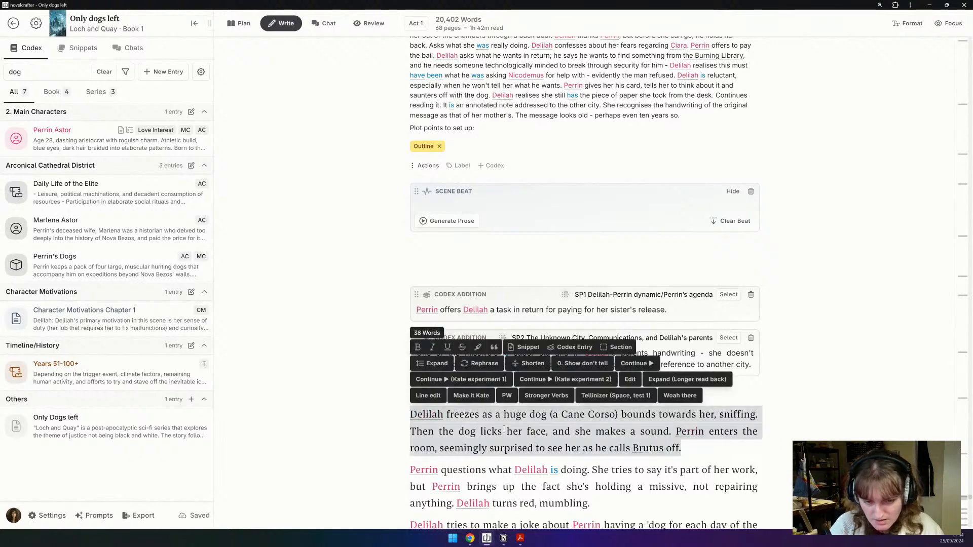
{"action": "key", "text": "ctrl+x"}
{"action": "left_click", "coordinate": [479, 205]}
{"action": "key", "text": "ctrl+v"}
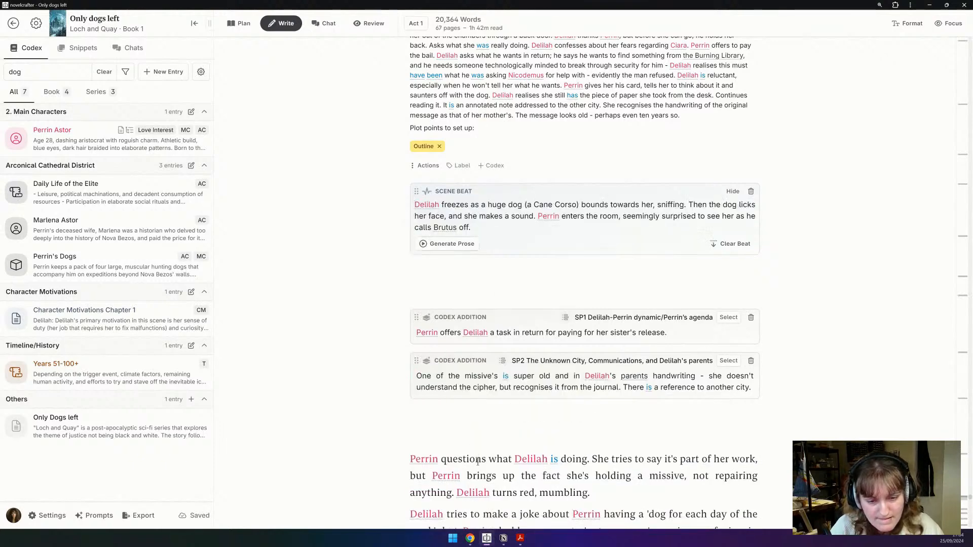
Step: Move the paragraph where Perrin questions what Delilah is doing into the scene beat as its second paragraph
{"action": "key", "text": "BackSpace"}
{"action": "left_click", "coordinate": [485, 227]}
{"action": "key", "text": "Return"}
{"action": "key", "text": "ctrl+v"}
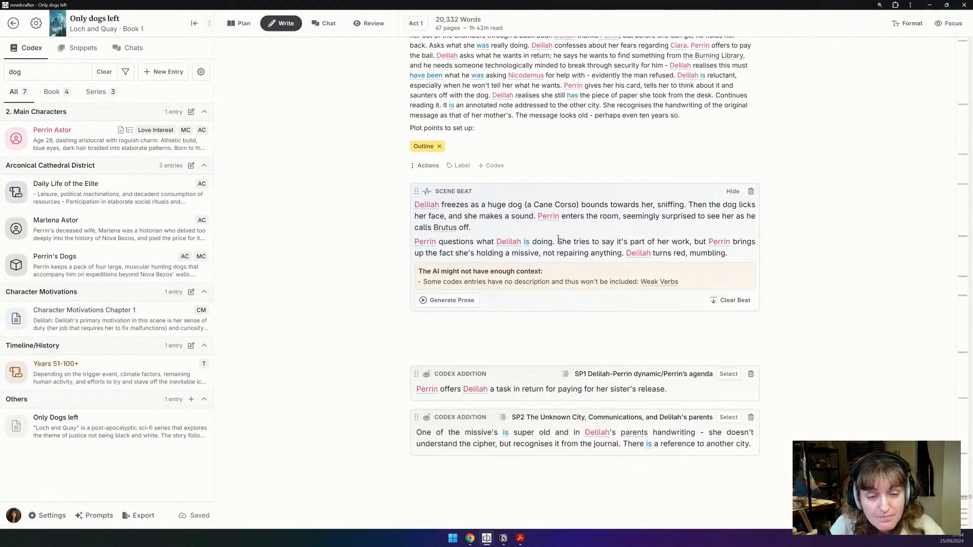
Step: Extend the scene beat's second paragraph with "in the office" after "doing" and extra wording after "part of her work,"
{"action": "type", "text": "in the office"}
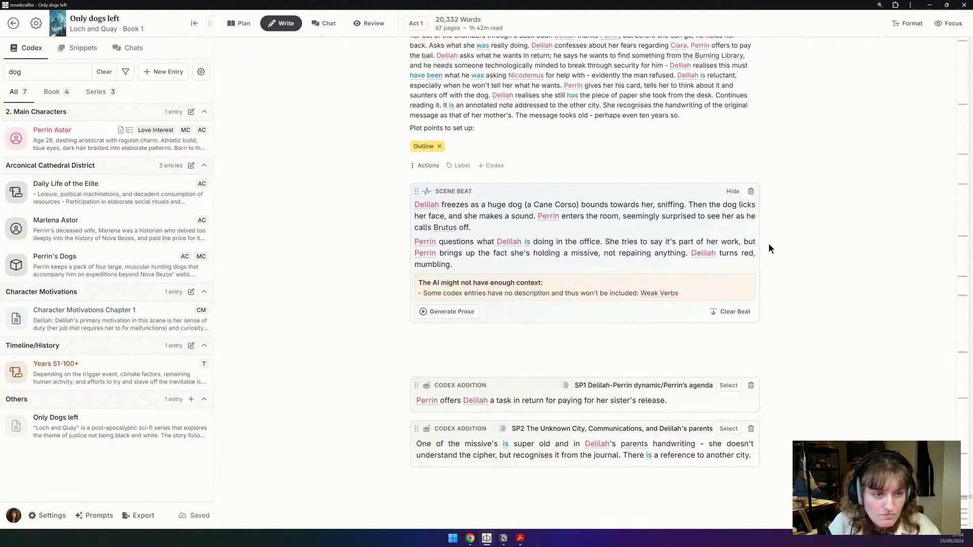
{"action": "type", "text": "sea"}
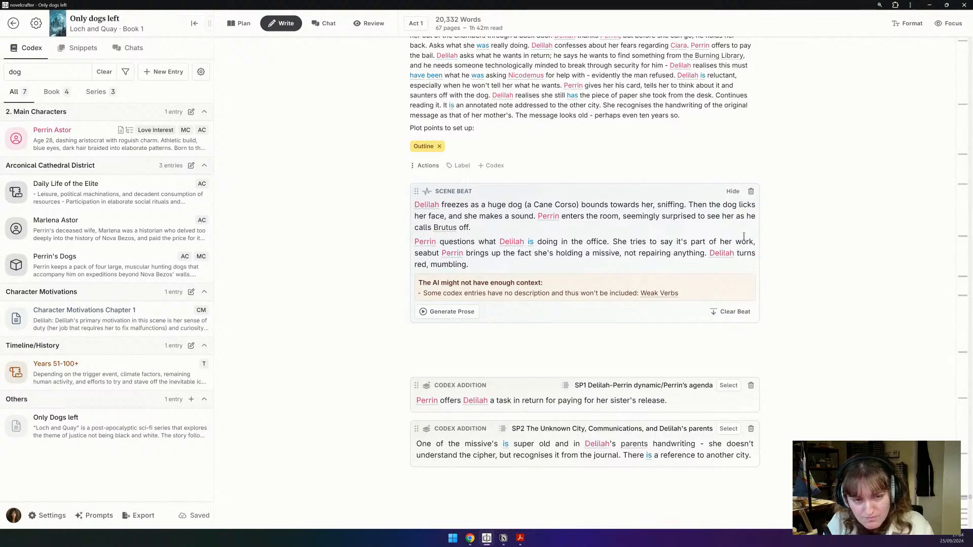
Step: In the Chapter 9 scene beat, insert "looking around for something to claim she is repairing." after "part of her work,"
{"action": "key", "text": "BackSpace"}
{"action": "key", "text": "BackSpace"}
{"action": "key", "text": "BackSpace"}
{"action": "type", "text": "looking ar"}
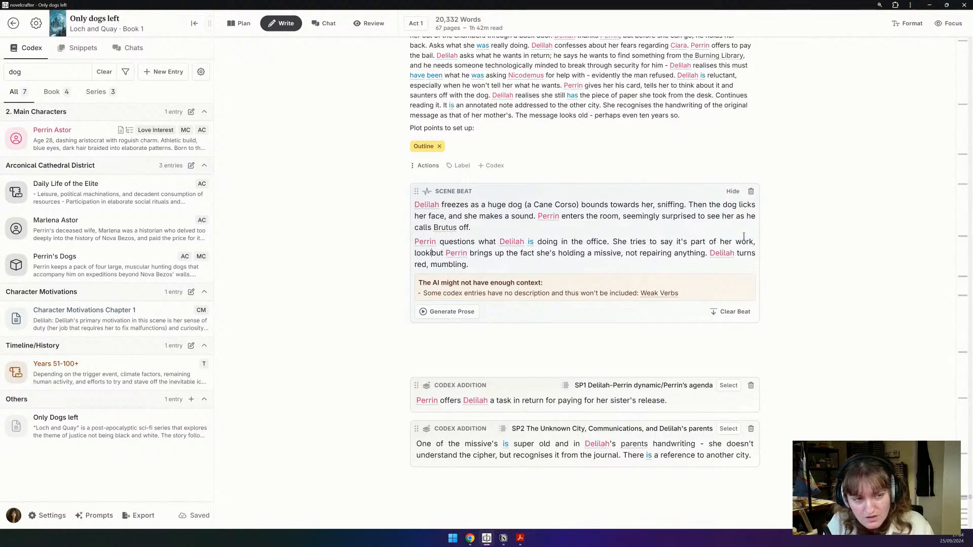
{"action": "type", "text": "ound "}
{"action": "type", "text": "for something to c"}
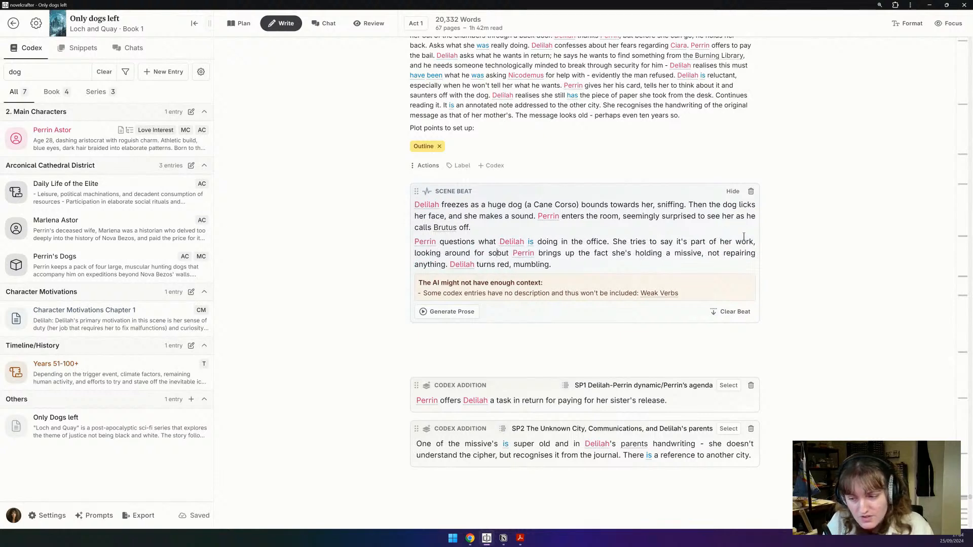
{"action": "type", "text": "laim she is repa"}
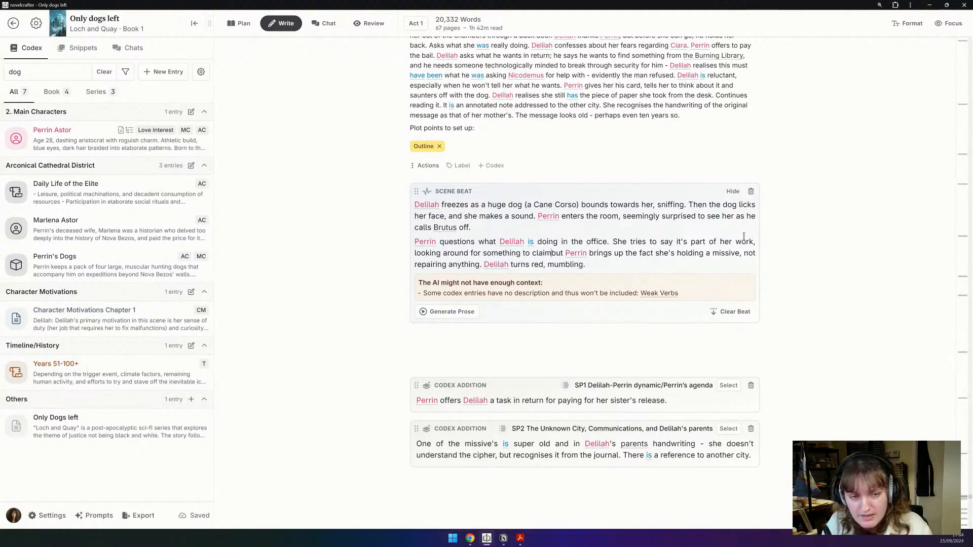
{"action": "type", "text": "iring."}
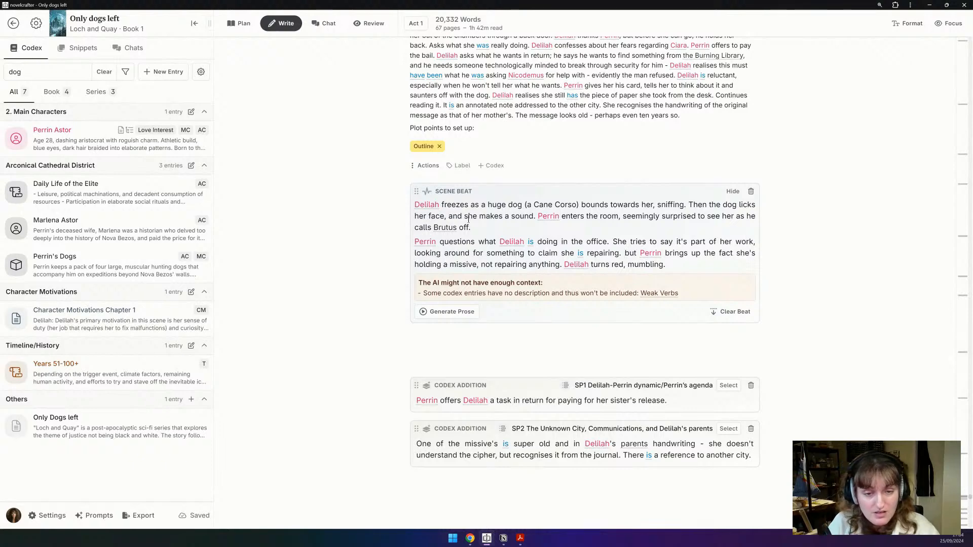
{"action": "left_click", "coordinate": [669, 266]}
Step: Copy the scene prose of Chapter 8, Scene 1
{"action": "scroll", "coordinate": [625, 346], "scroll_direction": "up", "scroll_amount": 4}
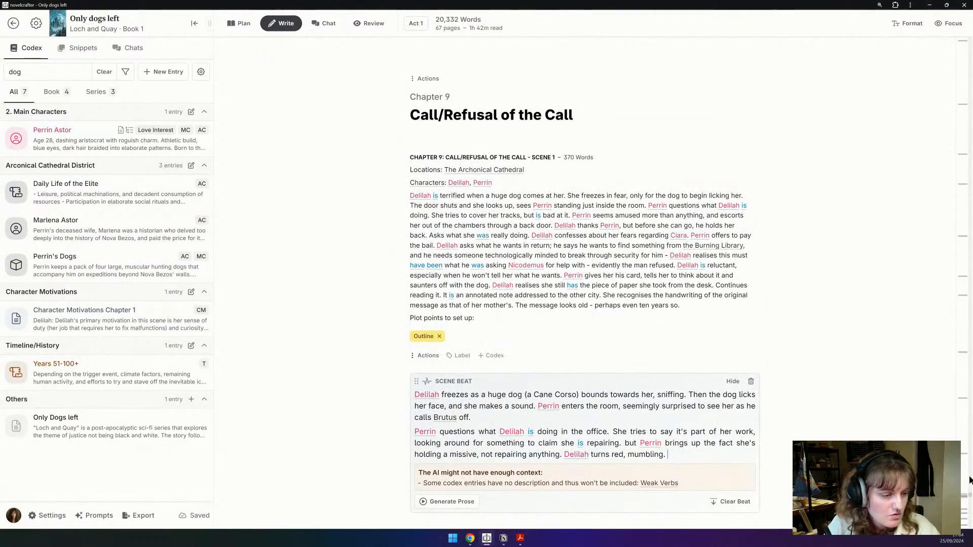
{"action": "left_click", "coordinate": [965, 453]}
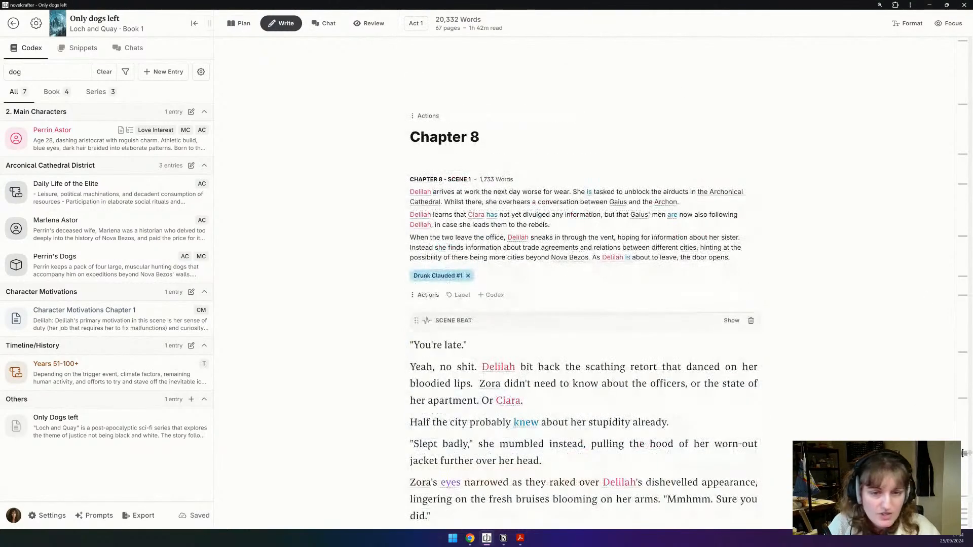
{"action": "left_click", "coordinate": [426, 295]}
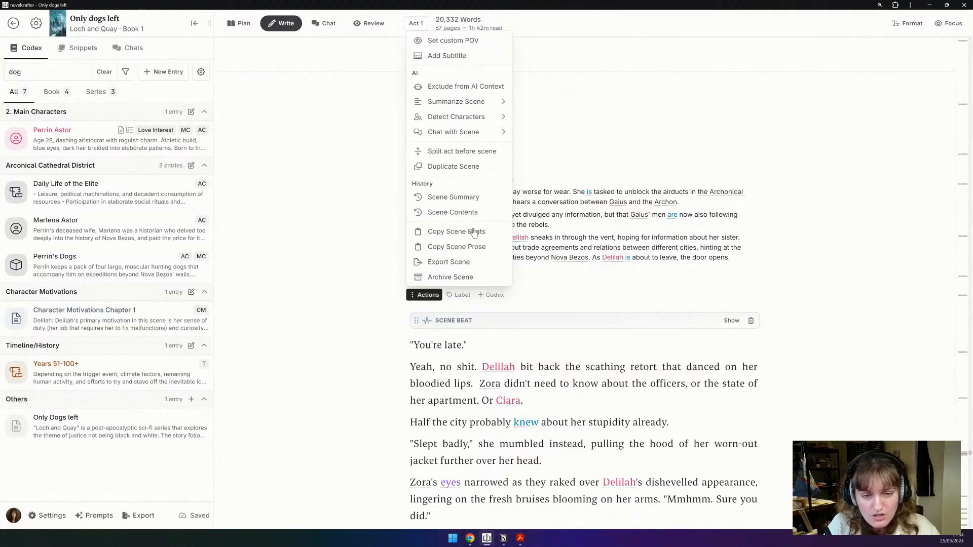
{"action": "left_click", "coordinate": [481, 247]}
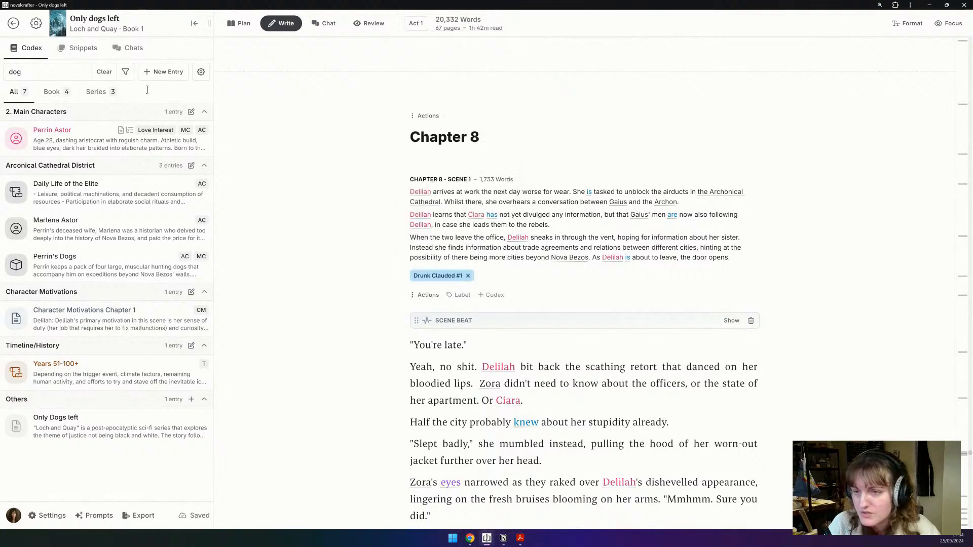
Step: Replace the SampleChapter snippet's content with the copied Chapter 8 prose and remove the empty lines at its end
{"action": "left_click", "coordinate": [81, 47]}
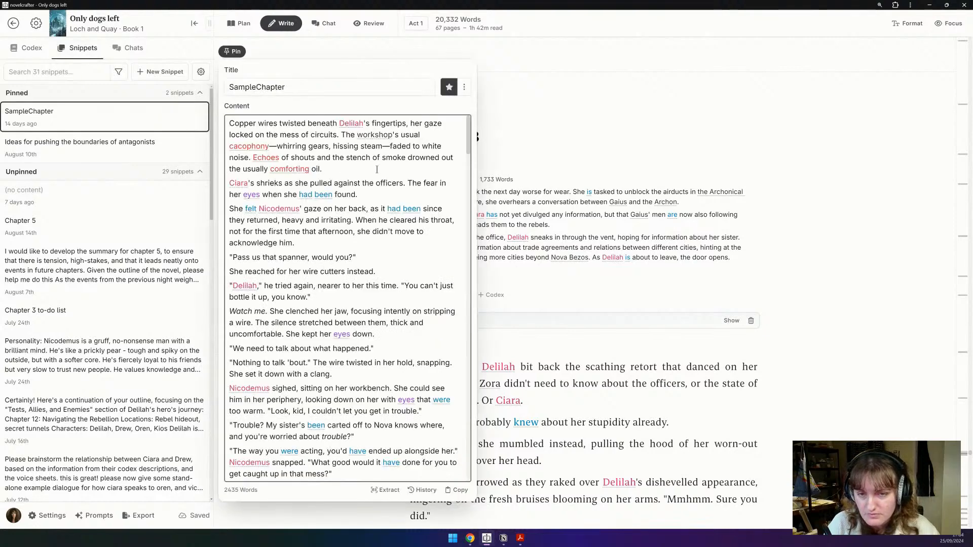
{"action": "key", "text": "ctrl+a"}
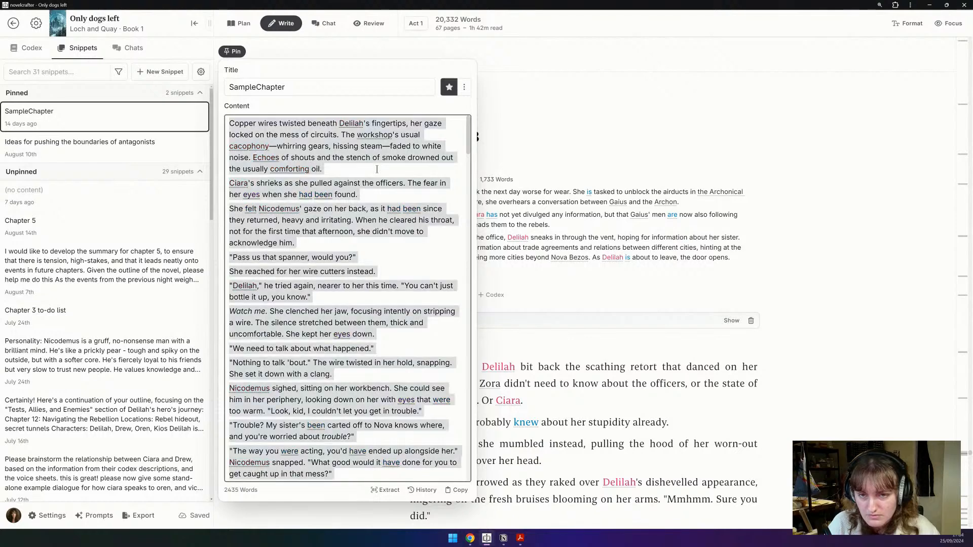
{"action": "key", "text": "ctrl+v"}
{"action": "left_click", "coordinate": [332, 365]}
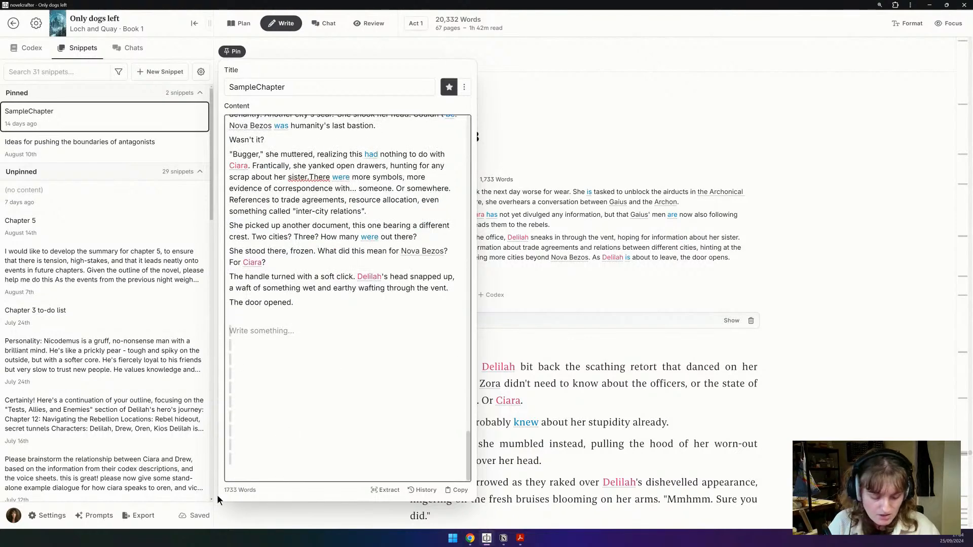
{"action": "key", "text": "BackSpace"}
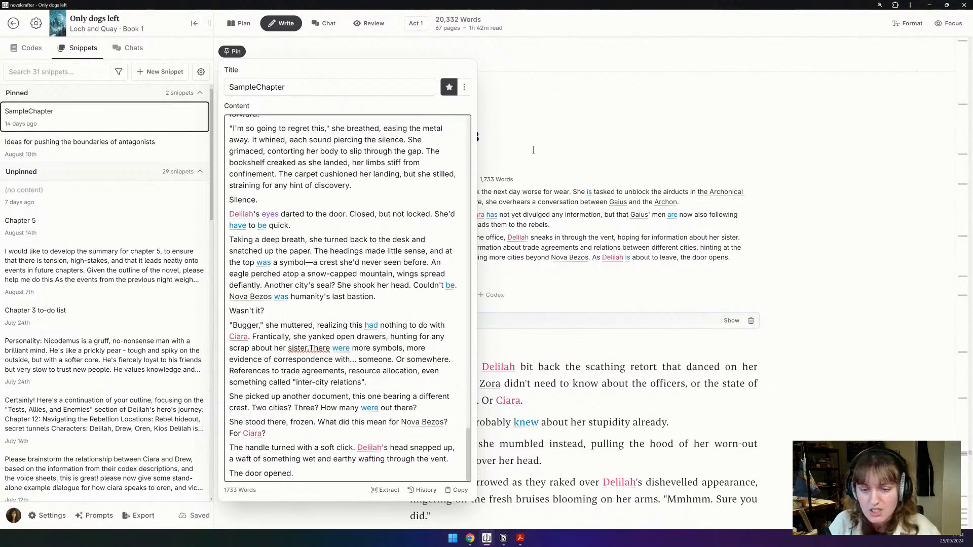
{"action": "left_click", "coordinate": [759, 233]}
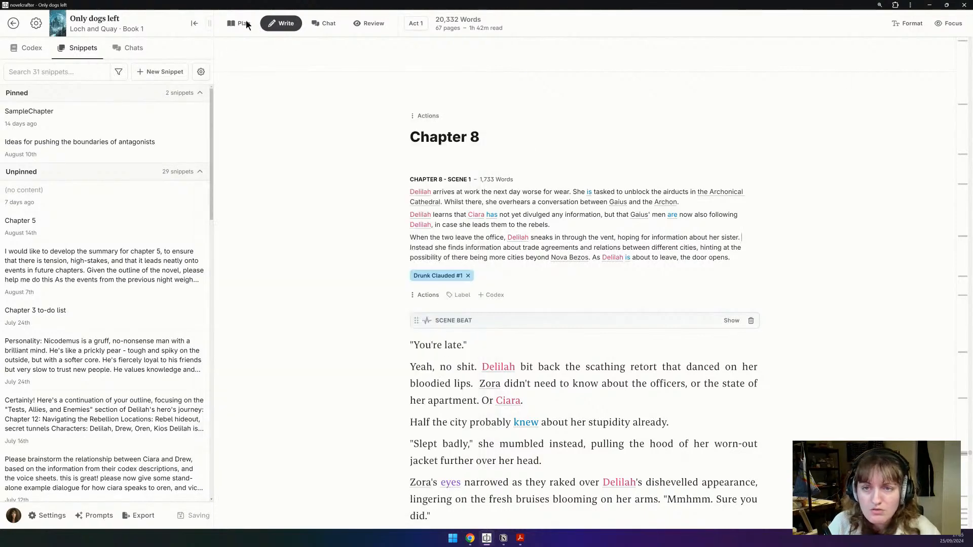
Step: Return to Chapter 9, title the empty snippet "Kitbashing", and pin it beside the manuscript with the sidebar collapsed
{"action": "left_click", "coordinate": [964, 498]}
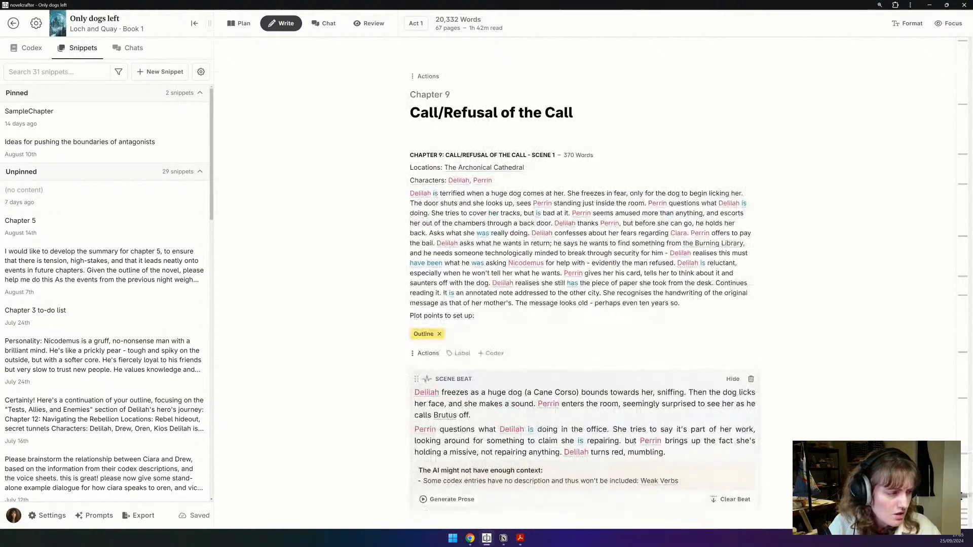
{"action": "left_click", "coordinate": [28, 50]}
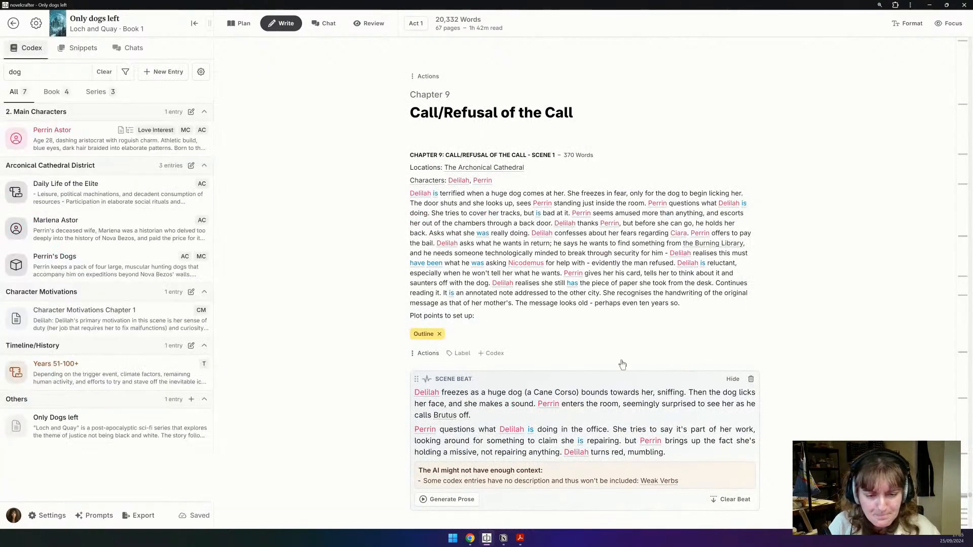
{"action": "scroll", "coordinate": [622, 364], "scroll_direction": "down", "scroll_amount": 5}
{"action": "left_click", "coordinate": [79, 48]}
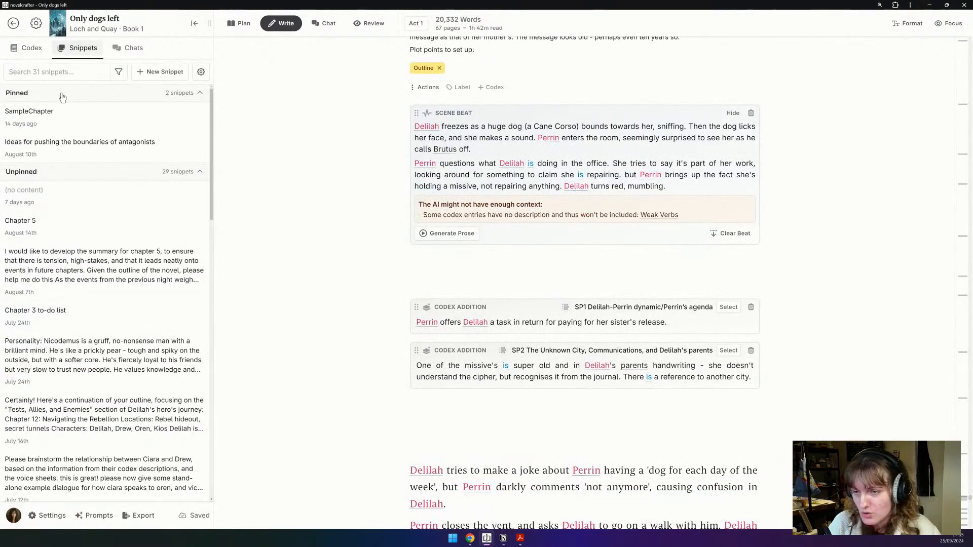
{"action": "left_click", "coordinate": [47, 198]}
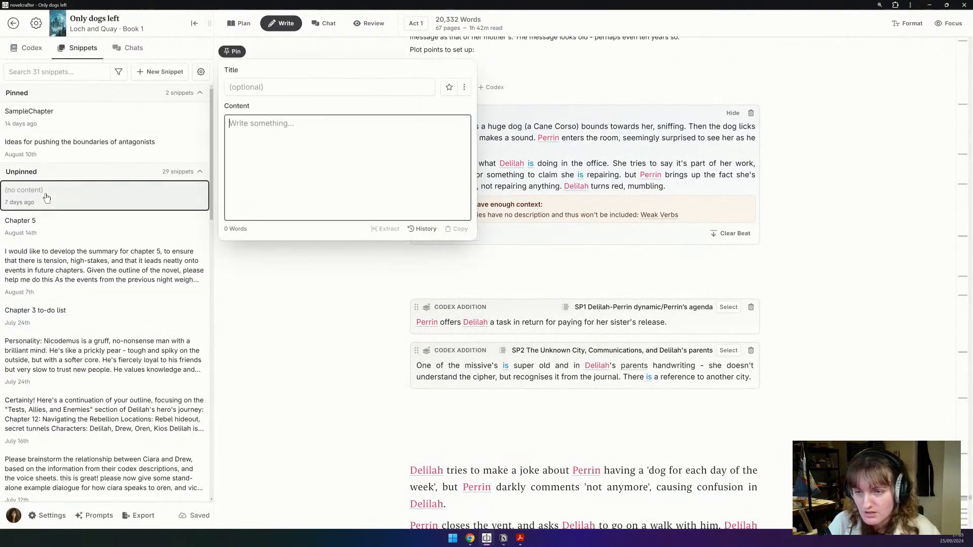
{"action": "left_click", "coordinate": [295, 87]}
{"action": "type", "text": "Kitbashi"}
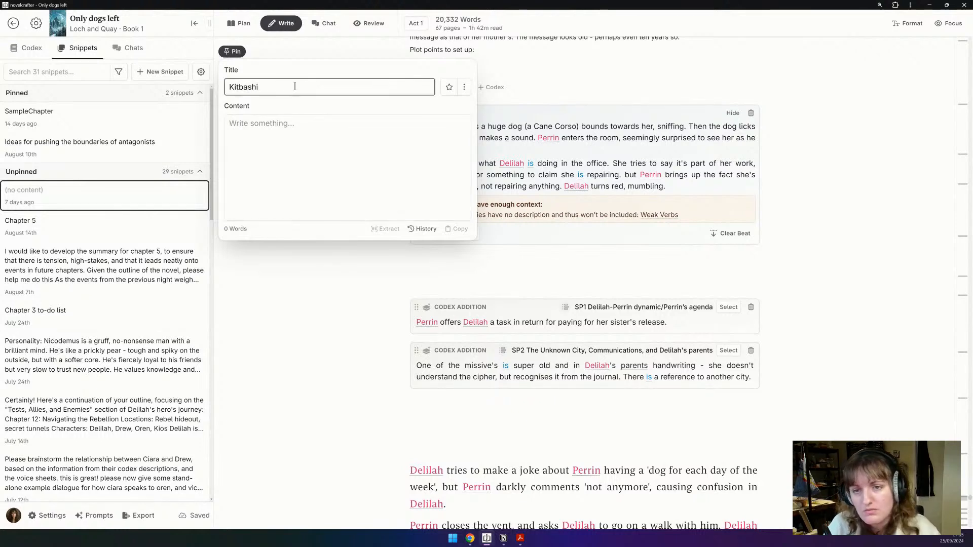
{"action": "type", "text": "ng"}
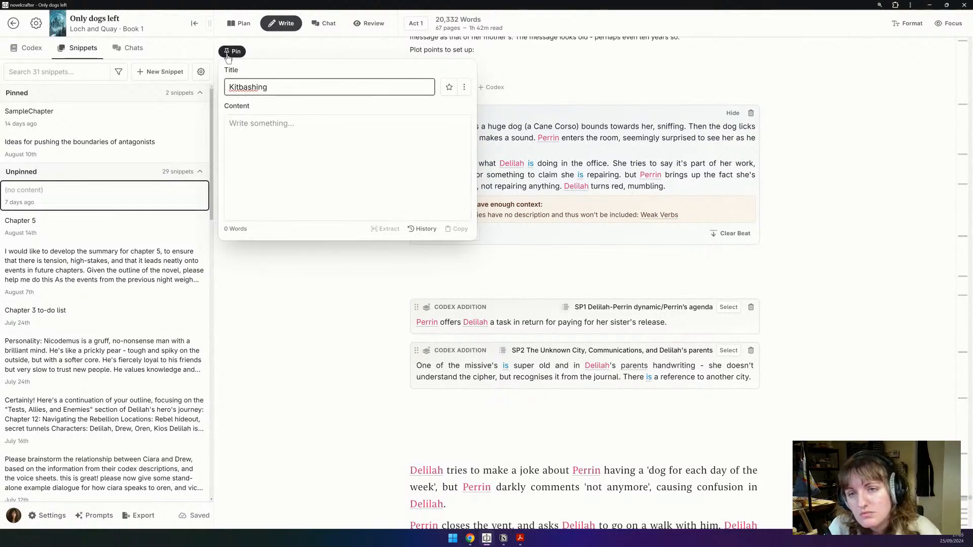
{"action": "left_click", "coordinate": [232, 52]}
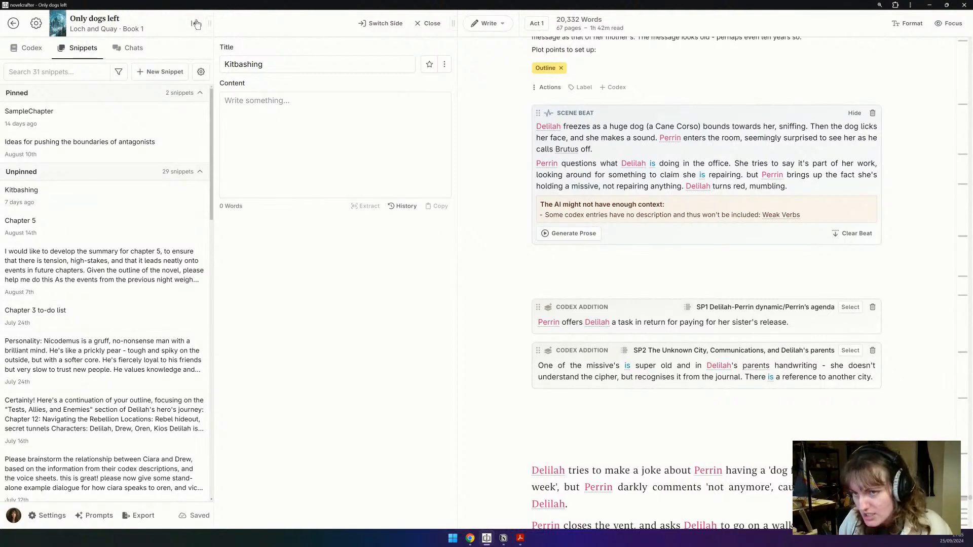
{"action": "left_click", "coordinate": [194, 24]}
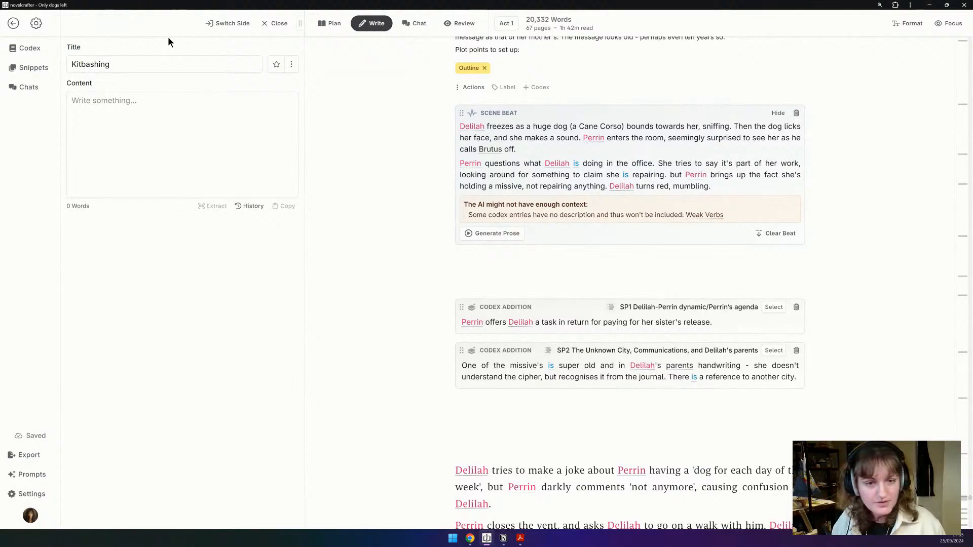
Step: Generate prose from the Chapter 9 scene beat with Current Writing Prompt, 500 words, Claude Sonnet 3.5 T = 1, and apply it
{"action": "left_click", "coordinate": [476, 235]}
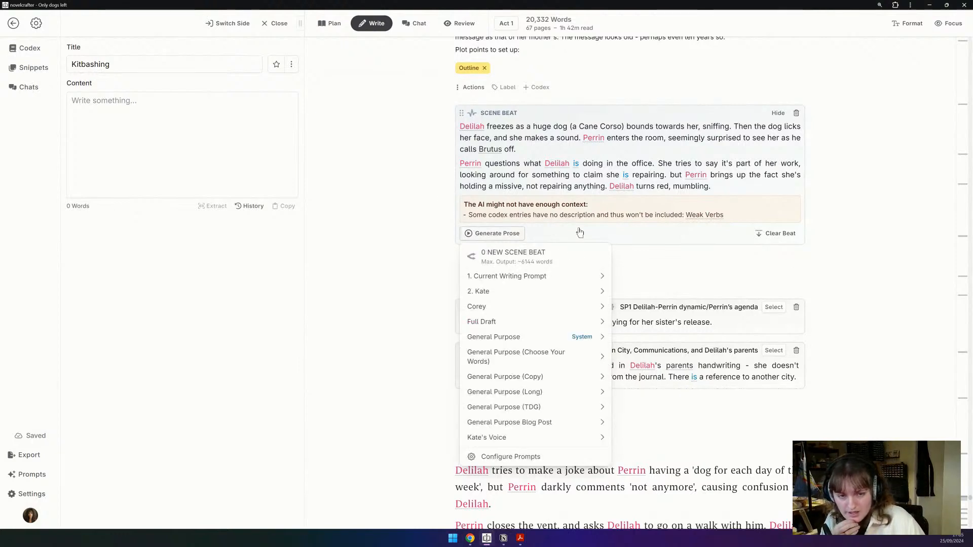
{"action": "left_click", "coordinate": [561, 343]}
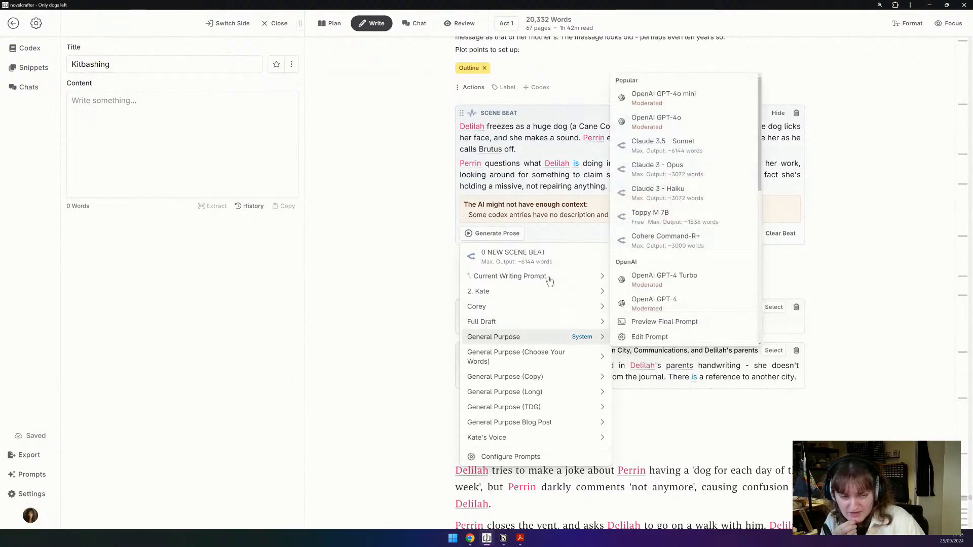
{"action": "left_click", "coordinate": [550, 282]}
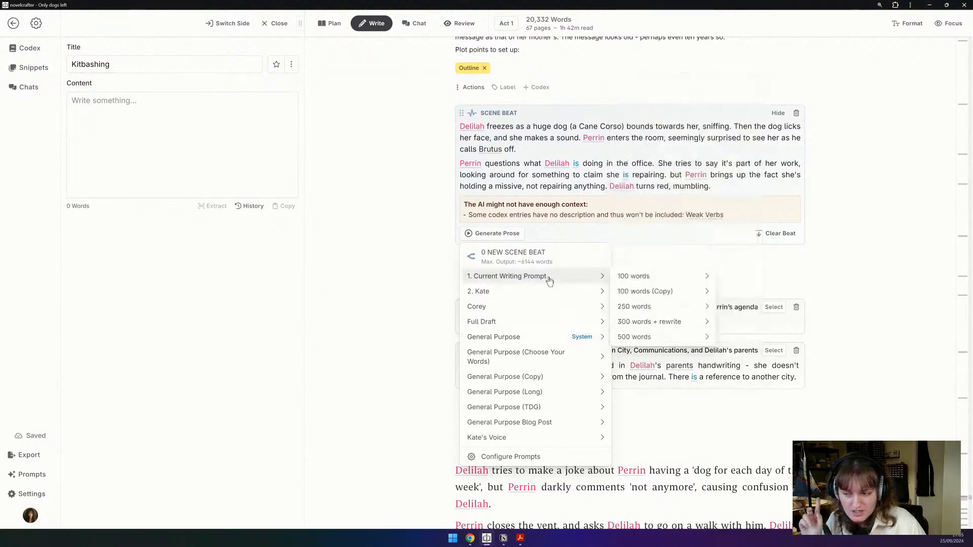
{"action": "left_click", "coordinate": [631, 278]}
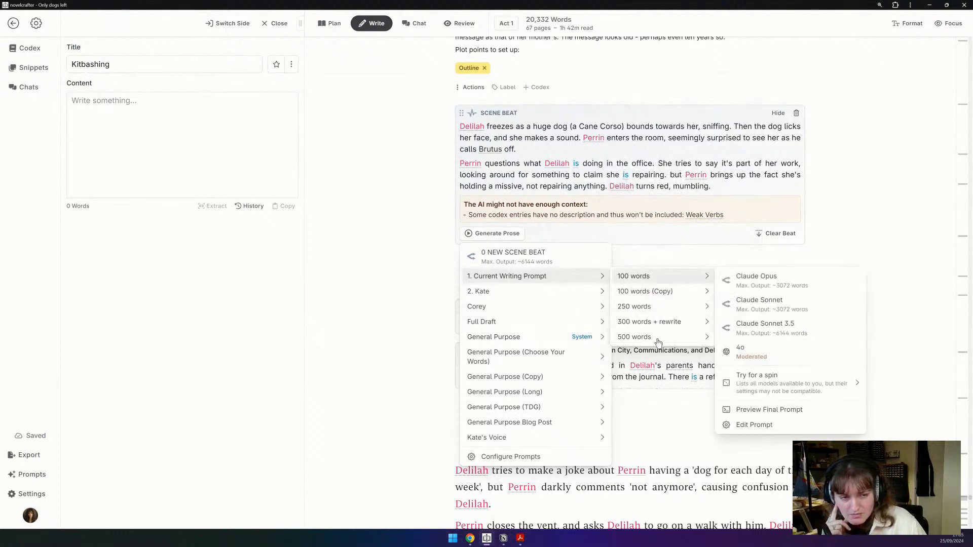
{"action": "left_click", "coordinate": [658, 343]}
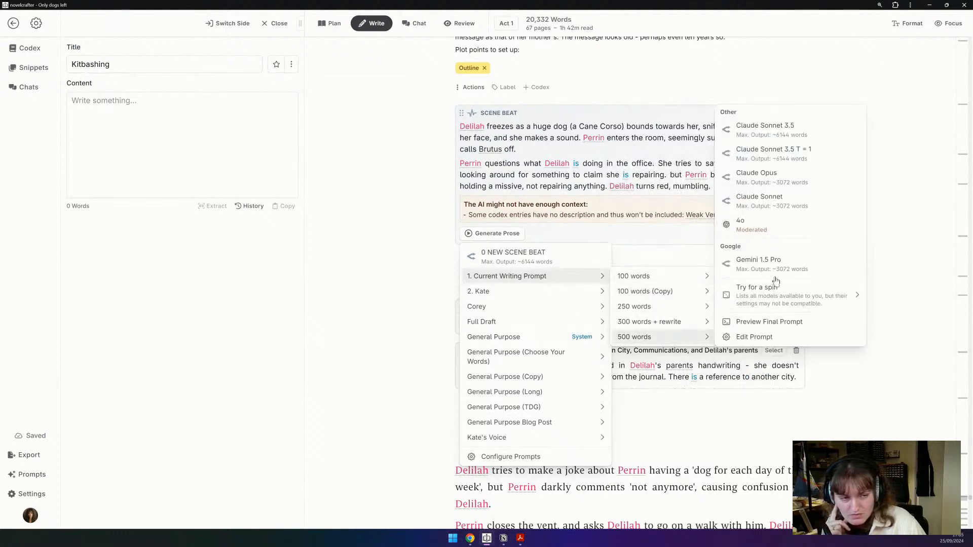
{"action": "left_click", "coordinate": [786, 154]}
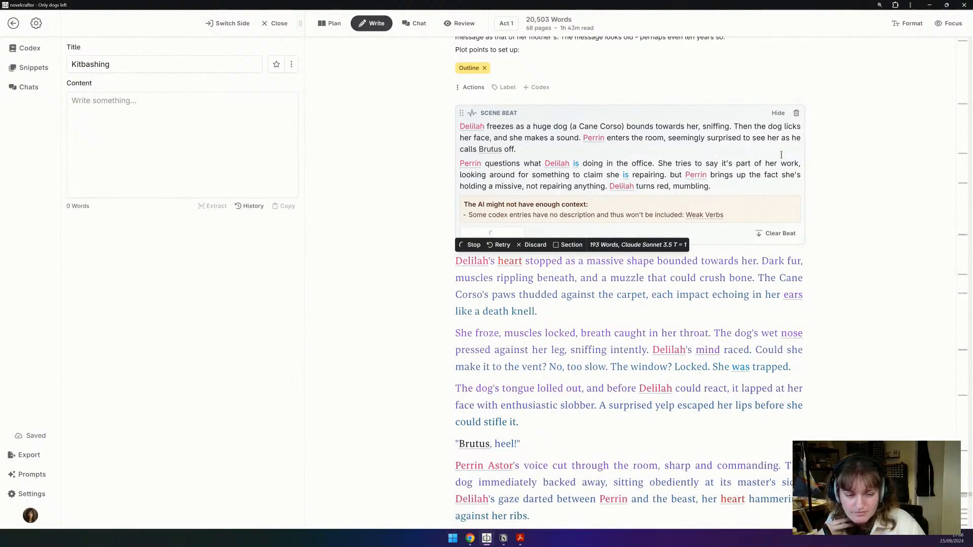
{"action": "scroll", "coordinate": [536, 477], "scroll_direction": "down", "scroll_amount": 5}
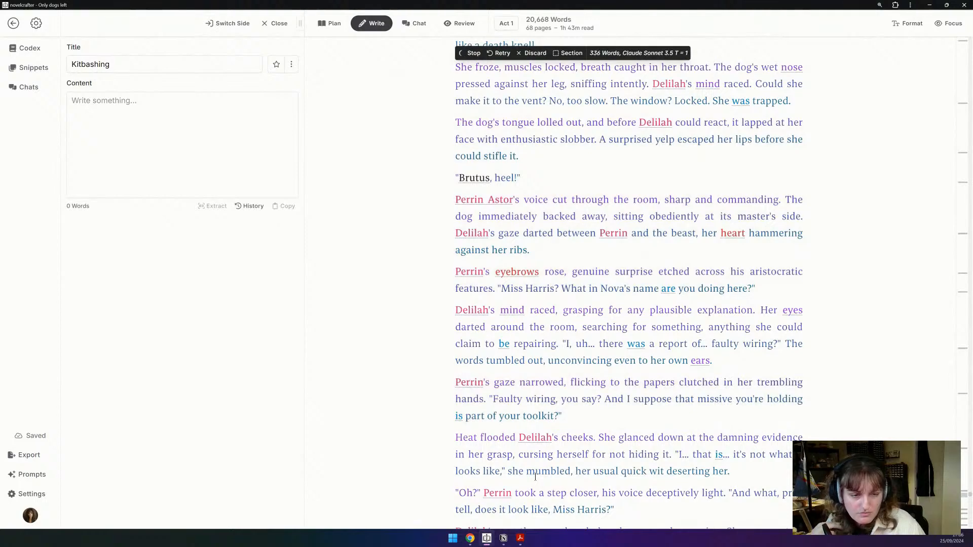
{"action": "scroll", "coordinate": [535, 477], "scroll_direction": "down", "scroll_amount": 3}
{"action": "scroll", "coordinate": [536, 477], "scroll_direction": "down", "scroll_amount": 2}
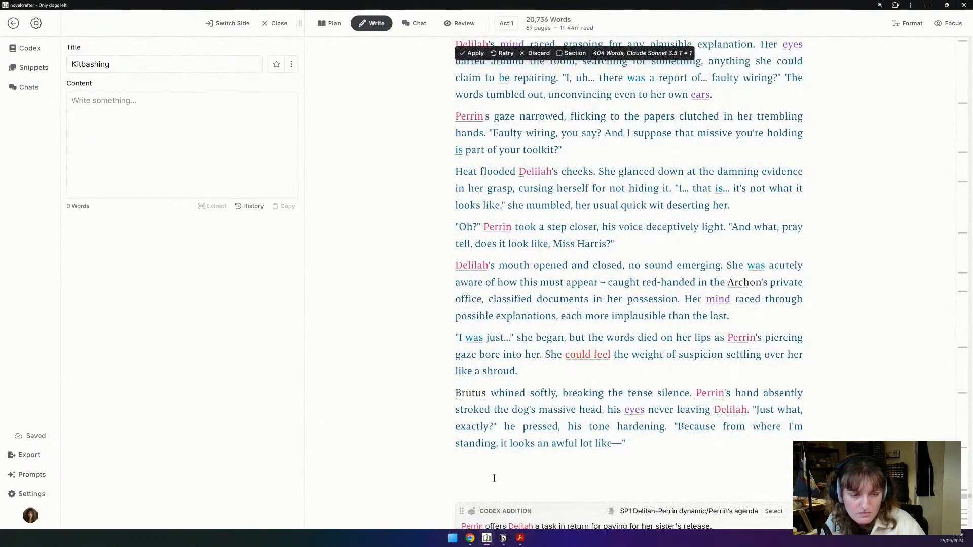
{"action": "left_click", "coordinate": [471, 53]}
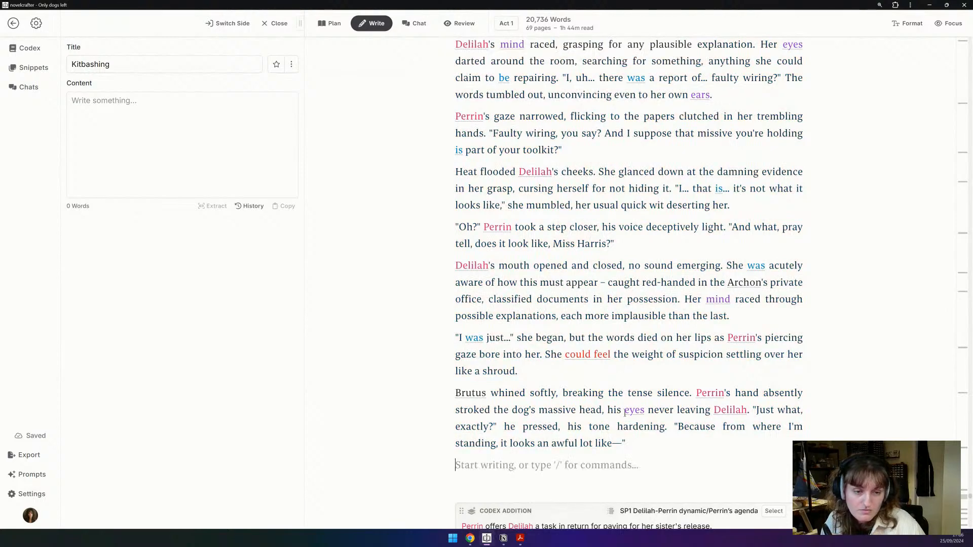
Step: Move all the generated prose from under the Chapter 9 scene beat into the Kitbashing snippet's content
{"action": "left_click", "coordinate": [484, 299], "text": "shift"}
{"action": "scroll", "coordinate": [490, 291], "scroll_direction": "up", "scroll_amount": 6}
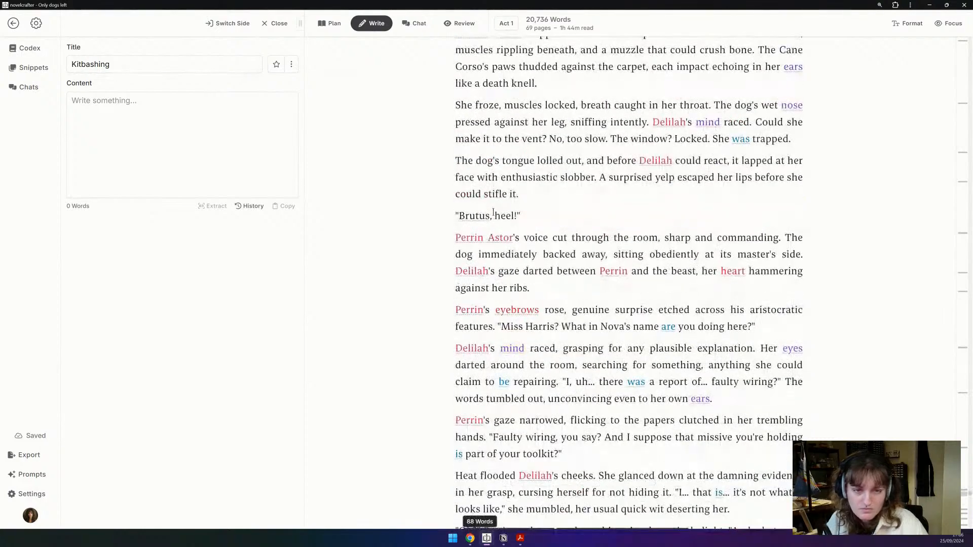
{"action": "scroll", "coordinate": [487, 218], "scroll_direction": "up", "scroll_amount": 4}
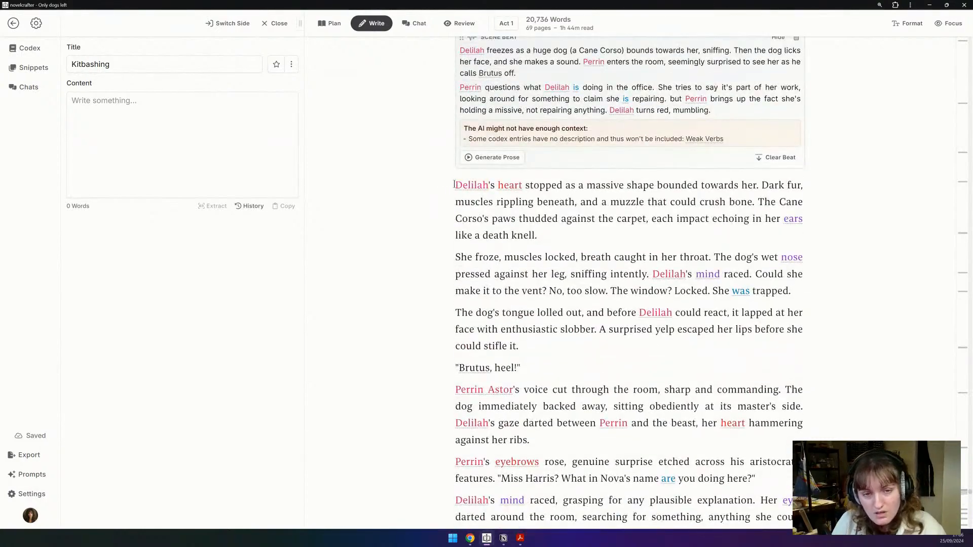
{"action": "left_click", "coordinate": [454, 185], "text": "shift"}
{"action": "key", "text": "ctrl+x"}
{"action": "left_click", "coordinate": [109, 146]}
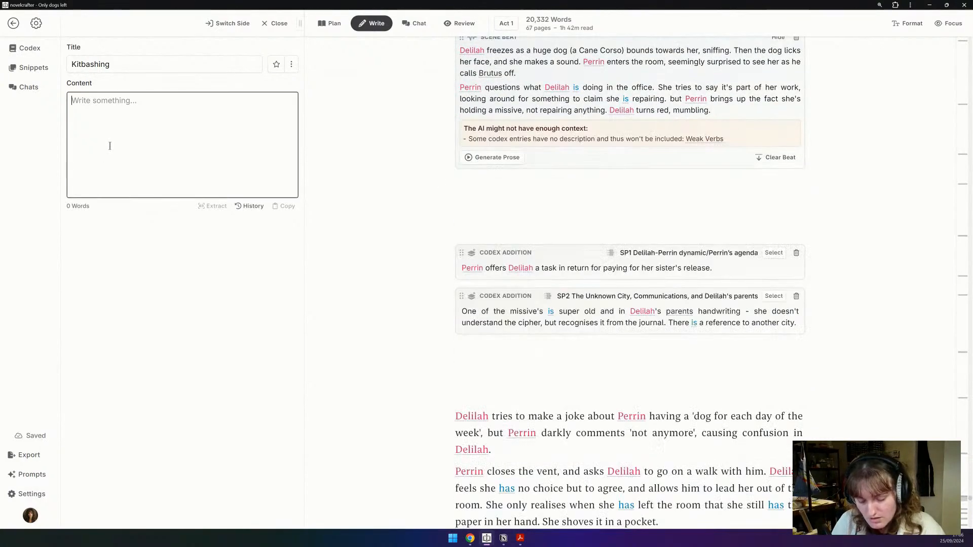
{"action": "key", "text": "ctrl+v"}
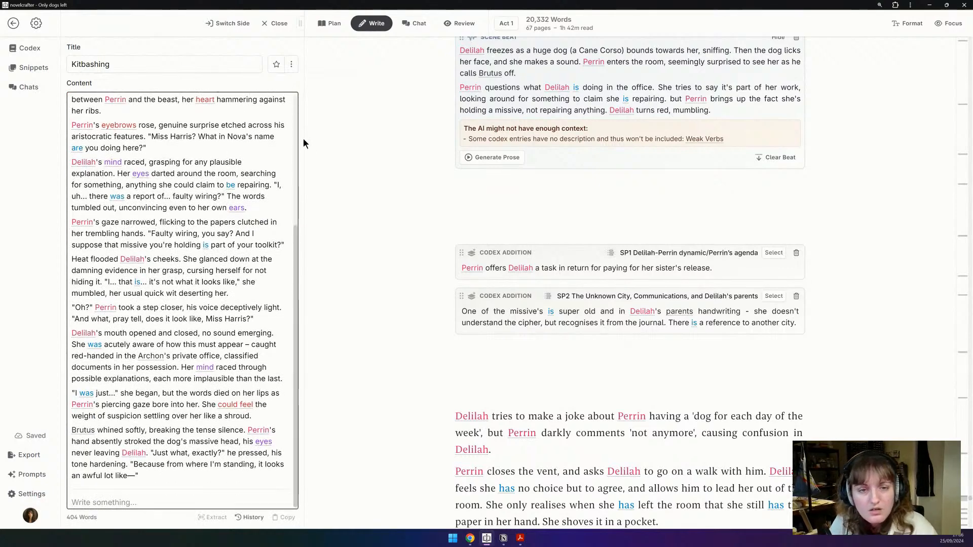
Step: Generate prose from the Chapter 9 scene beat with the Kate's Voice prompt at 450 words and apply it
{"action": "left_click", "coordinate": [485, 159]}
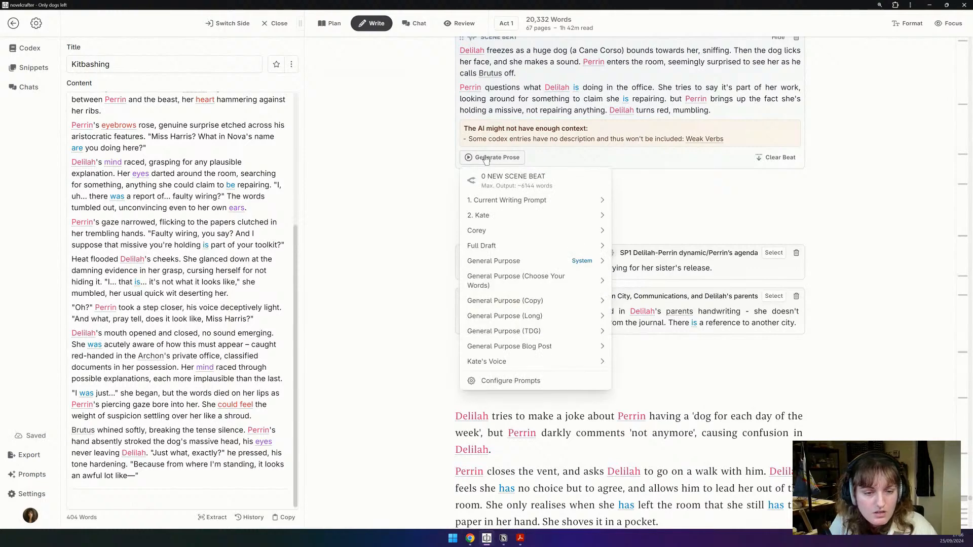
{"action": "mouse_move", "coordinate": [542, 370]}
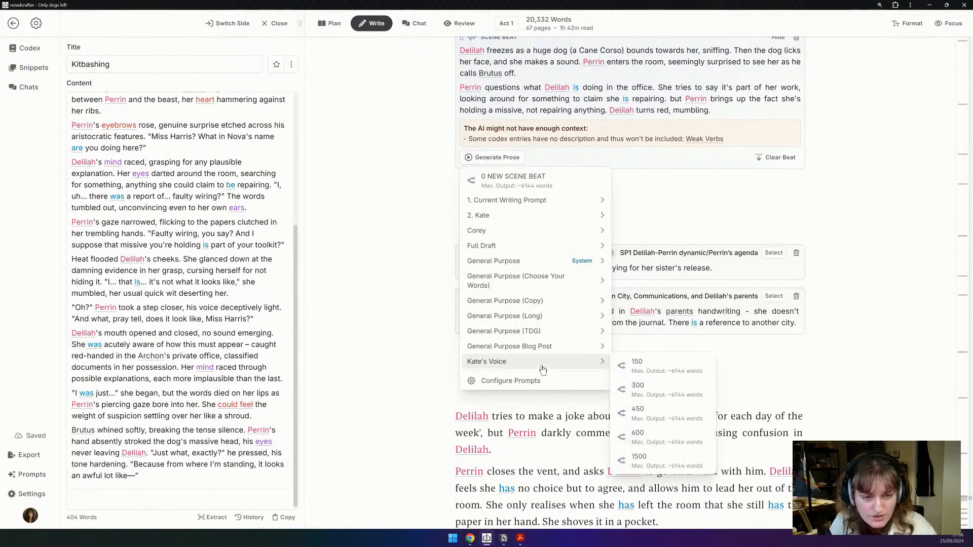
{"action": "left_click", "coordinate": [640, 419]}
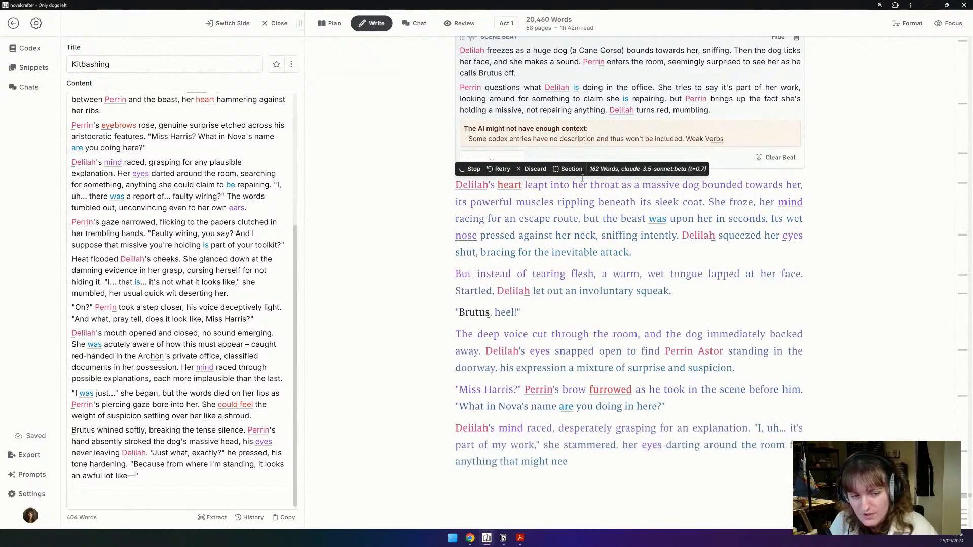
{"action": "scroll", "coordinate": [445, 470], "scroll_direction": "down", "scroll_amount": 3}
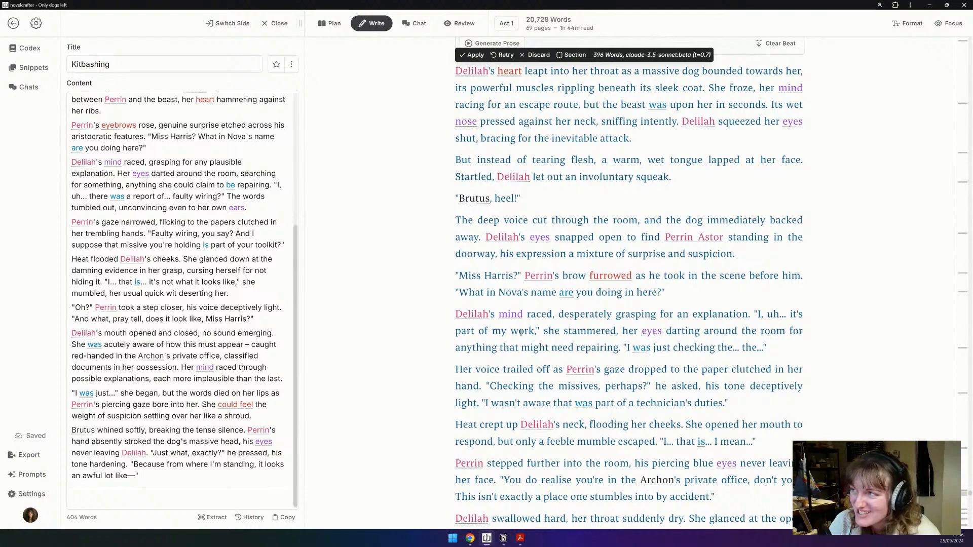
{"action": "scroll", "coordinate": [558, 371], "scroll_direction": "down", "scroll_amount": 6}
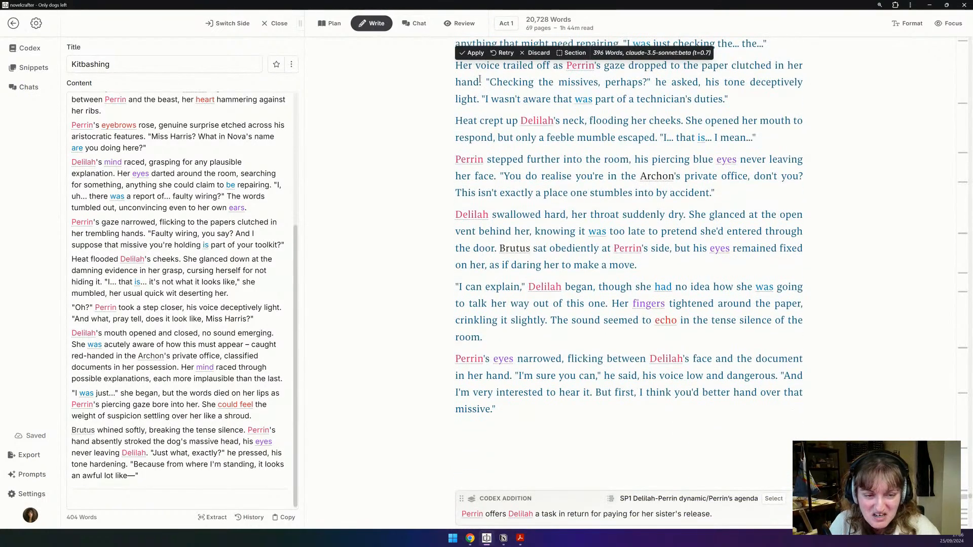
{"action": "left_click", "coordinate": [476, 53]}
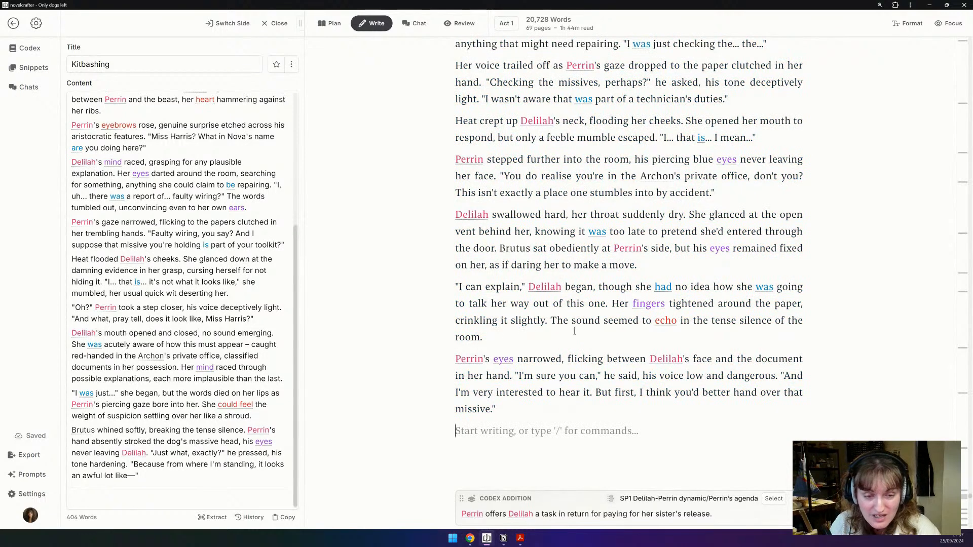
Step: Delete the closing paragraph of the newly applied prose, where Perrin demands the missive be handed over
{"action": "scroll", "coordinate": [608, 361], "scroll_direction": "down", "scroll_amount": 2}
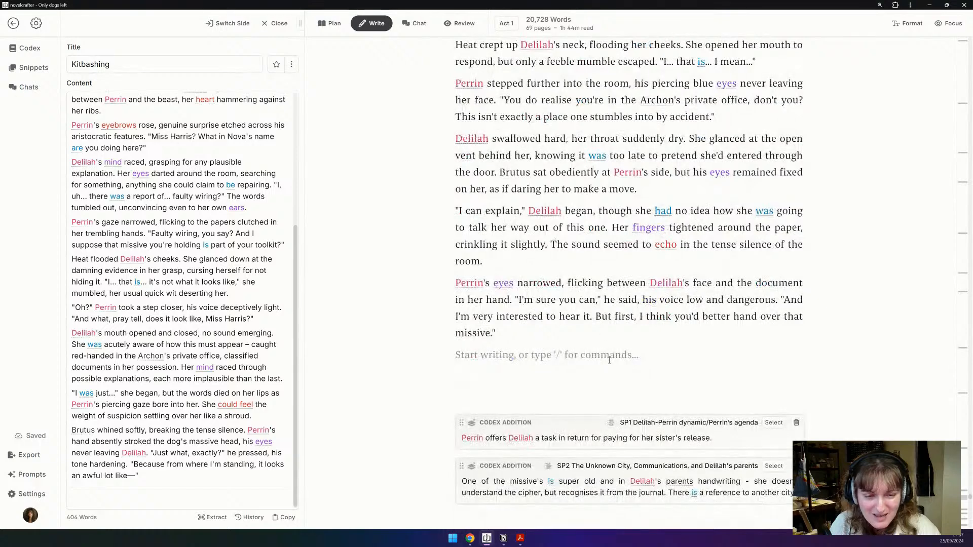
{"action": "triple_click", "coordinate": [609, 302]}
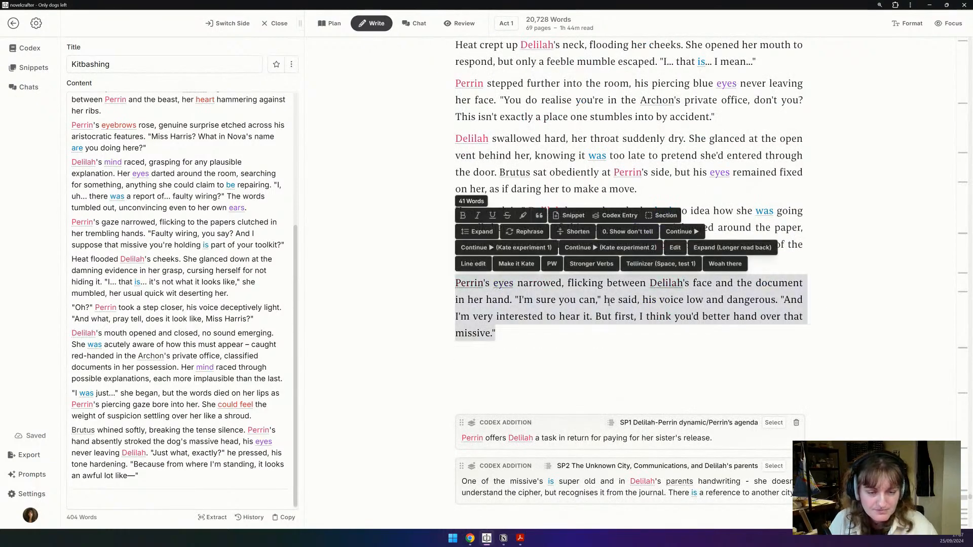
{"action": "key", "text": "BackSpace"}
{"action": "scroll", "coordinate": [583, 396], "scroll_direction": "down", "scroll_amount": 3}
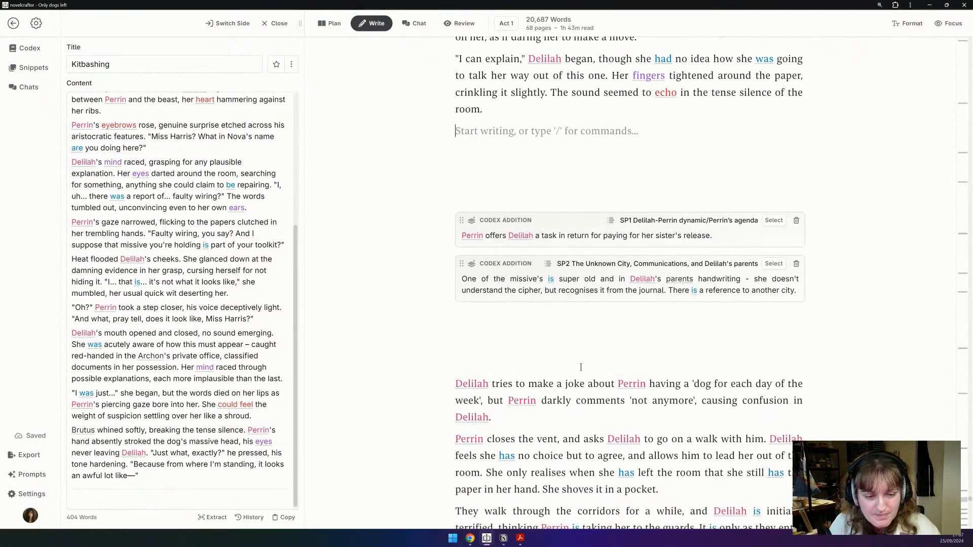
Step: Run the "0. Show don't tell" prompt on the first two paragraphs below the scene beat, up to "involuntary squeak"
{"action": "scroll", "coordinate": [582, 425], "scroll_direction": "up", "scroll_amount": 8}
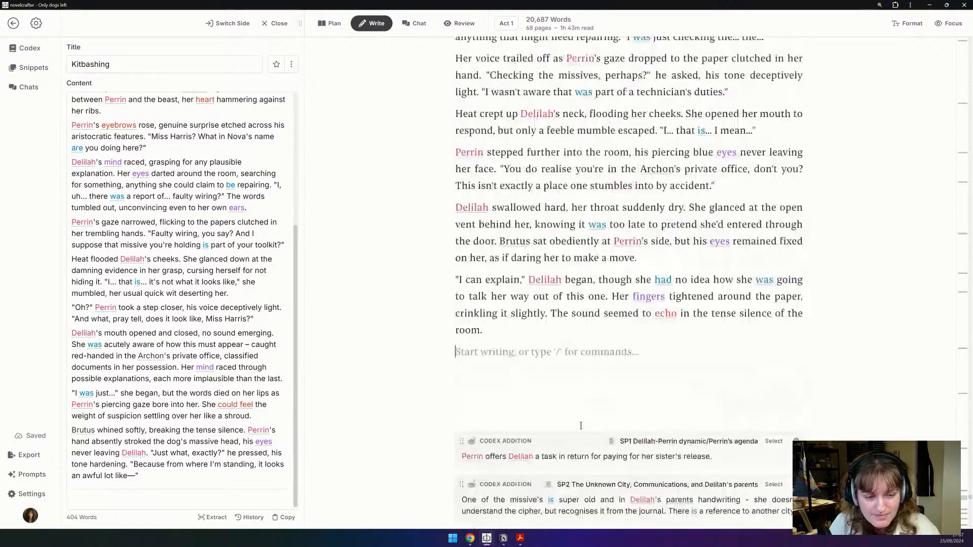
{"action": "scroll", "coordinate": [582, 425], "scroll_direction": "up", "scroll_amount": 7}
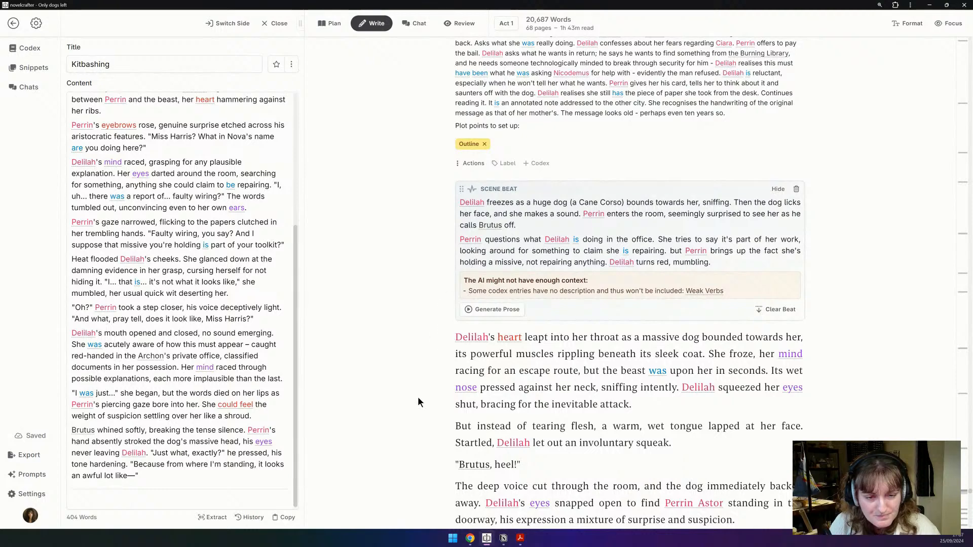
{"action": "scroll", "coordinate": [417, 396], "scroll_direction": "down", "scroll_amount": 2}
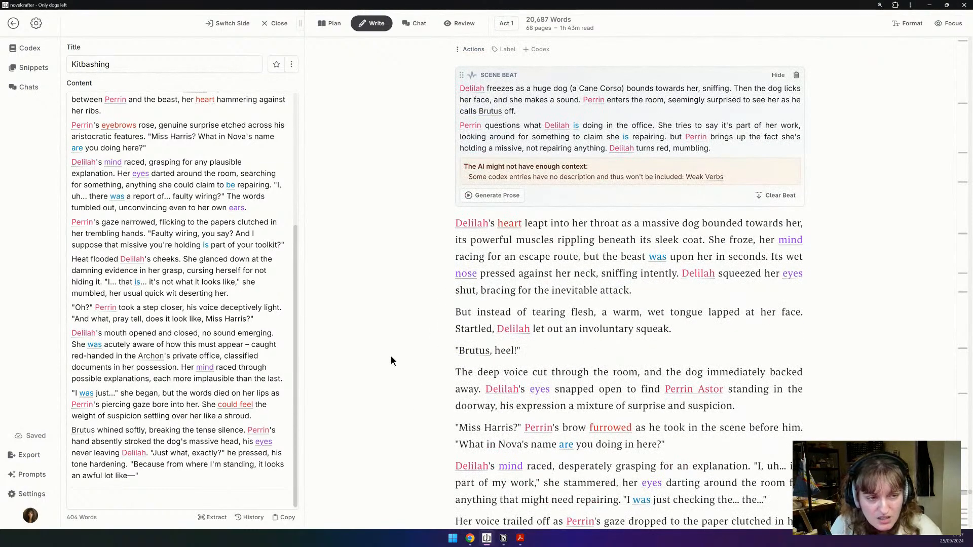
{"action": "scroll", "coordinate": [290, 252], "scroll_direction": "up", "scroll_amount": 4}
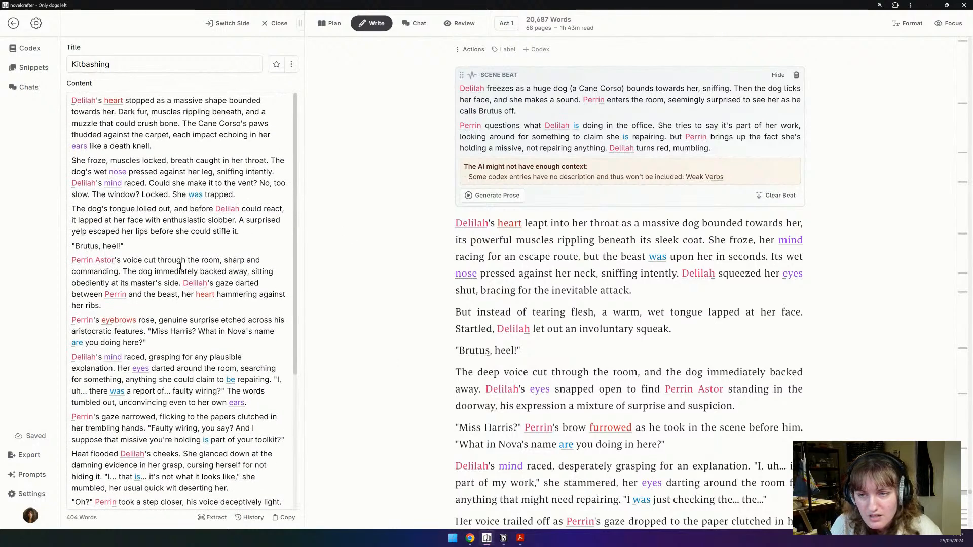
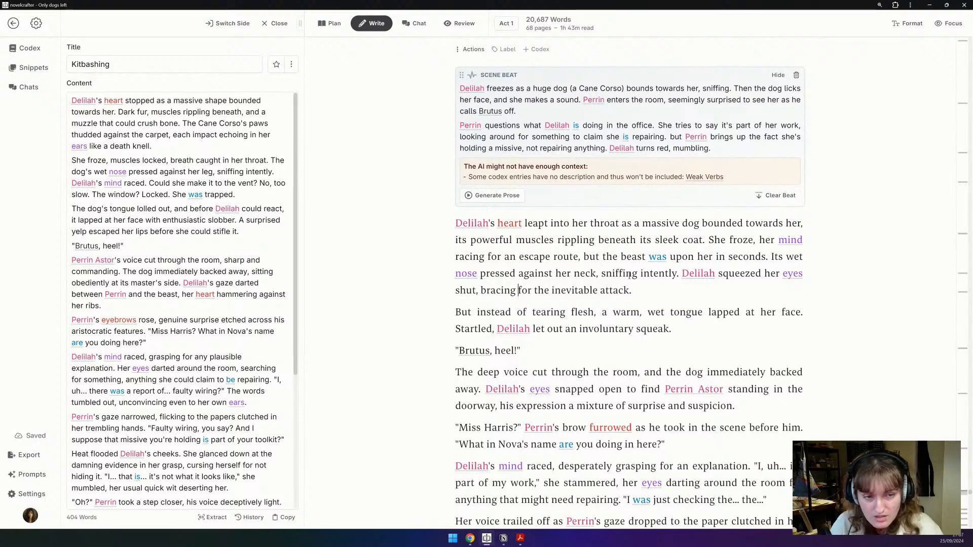
{"action": "left_click_drag", "start_coordinate": [685, 327], "coordinate": [435, 223]}
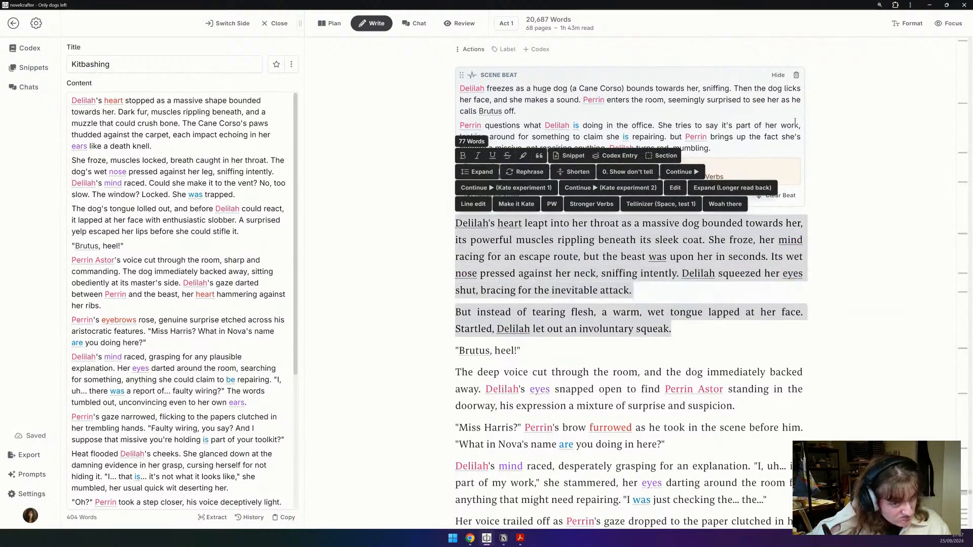
{"action": "left_click", "coordinate": [609, 173]}
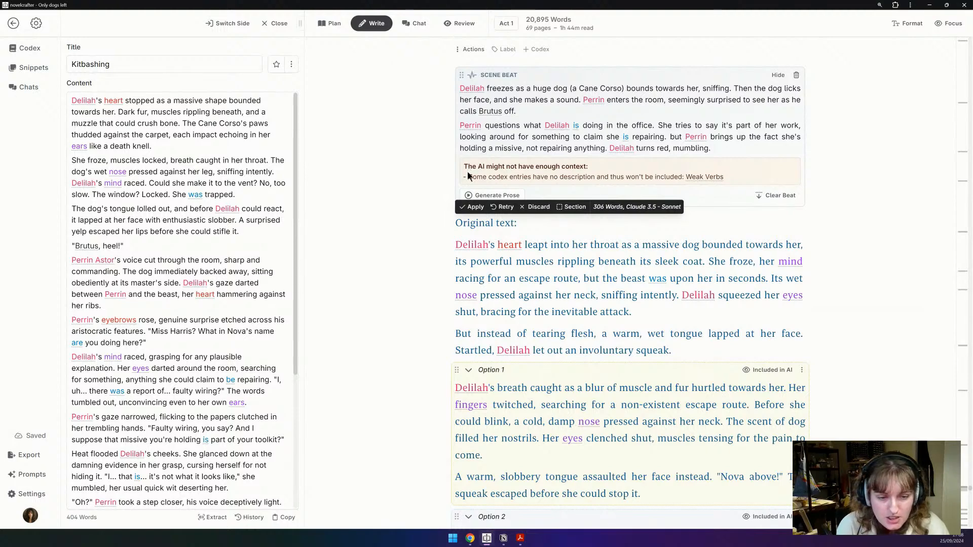
Step: Apply the generated rewrite options to the manuscript and delete the "Original text:" line above them
{"action": "scroll", "coordinate": [442, 270], "scroll_direction": "down", "scroll_amount": 2}
{"action": "scroll", "coordinate": [442, 270], "scroll_direction": "down", "scroll_amount": 1}
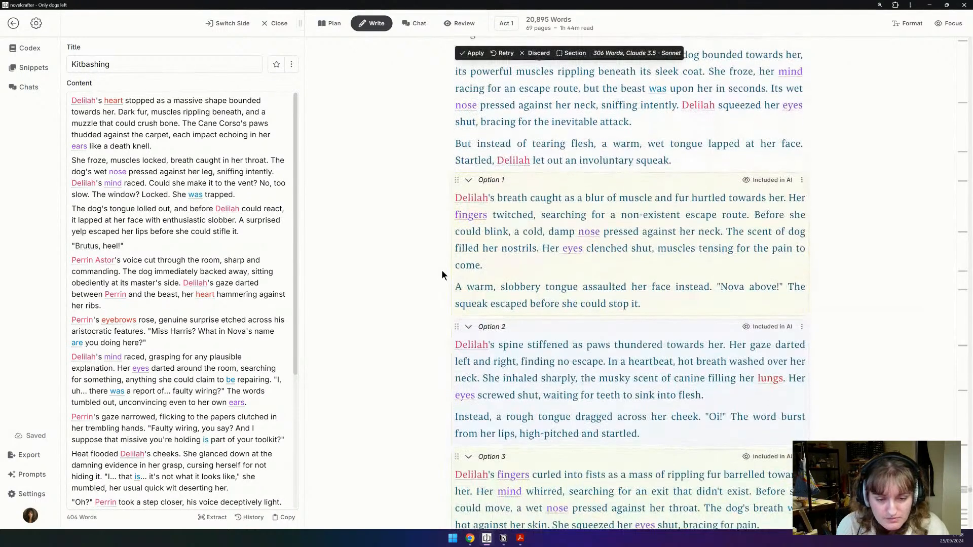
{"action": "scroll", "coordinate": [442, 269], "scroll_direction": "up", "scroll_amount": 3}
{"action": "left_click", "coordinate": [470, 169]}
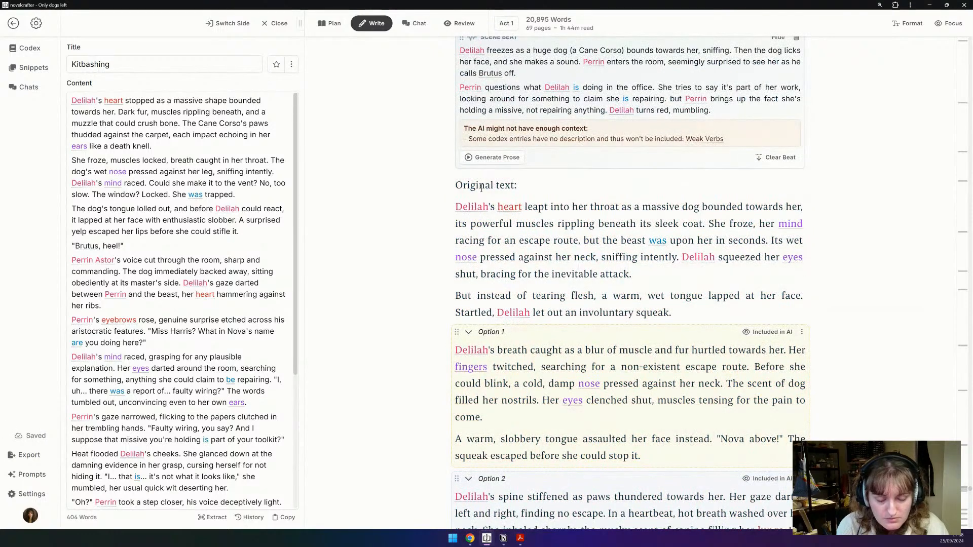
{"action": "triple_click", "coordinate": [481, 186]}
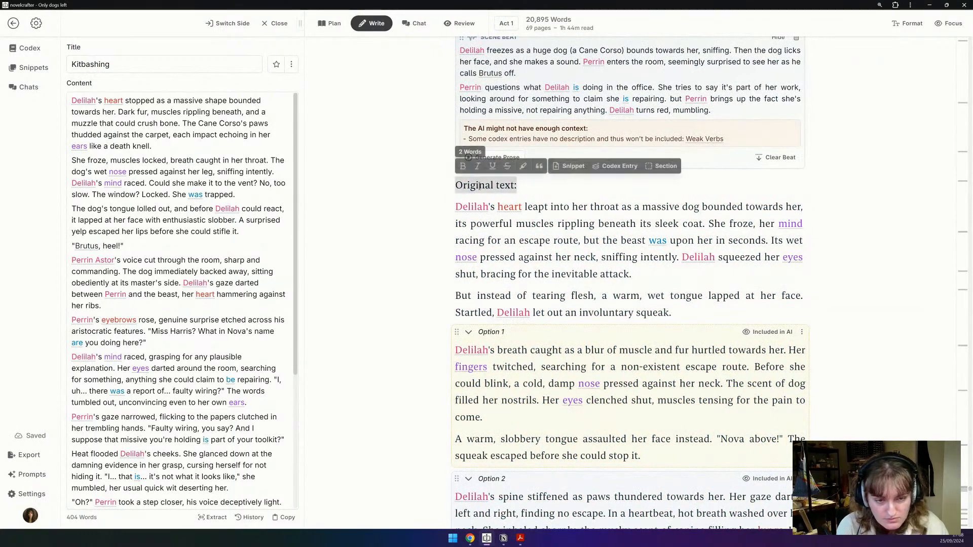
{"action": "key", "text": "BackSpace"}
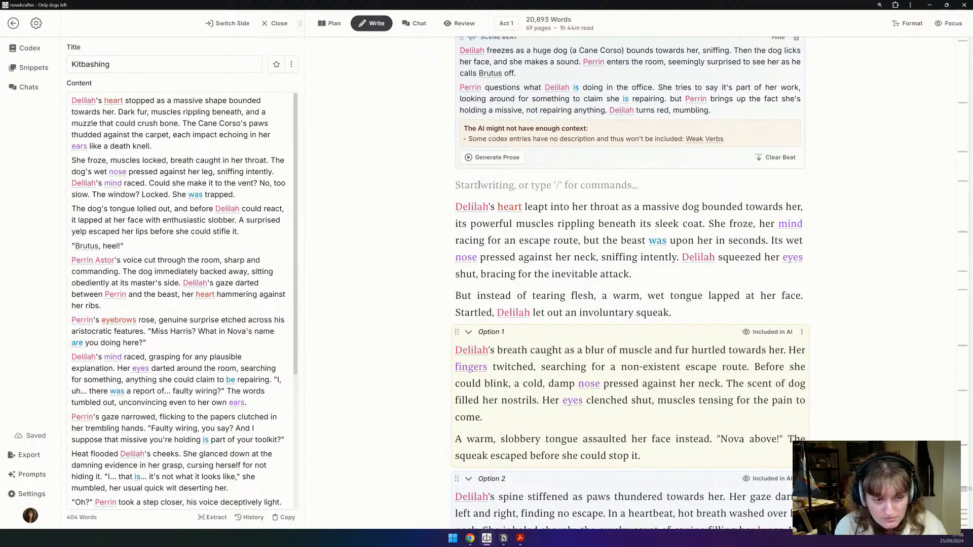
Step: Move Option 1's opening sentence, "breath caught as a blur of muscle and fur", to the empty line directly below the scene beat
{"action": "left_click_drag", "start_coordinate": [787, 350], "coordinate": [456, 350]}
{"action": "key", "text": "ctrl+c"}
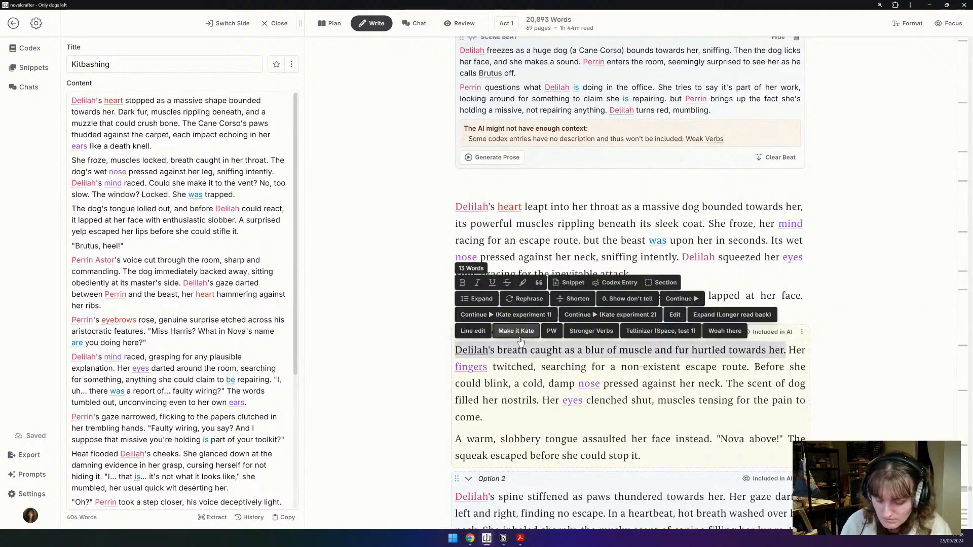
{"action": "key", "text": "BackSpace"}
{"action": "left_click", "coordinate": [511, 185]}
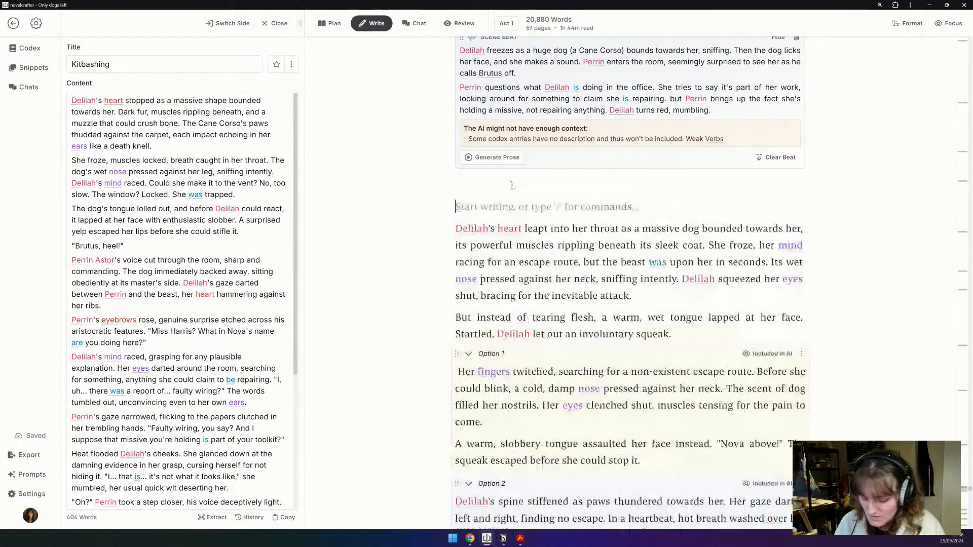
{"action": "key", "text": "ctrl+v"}
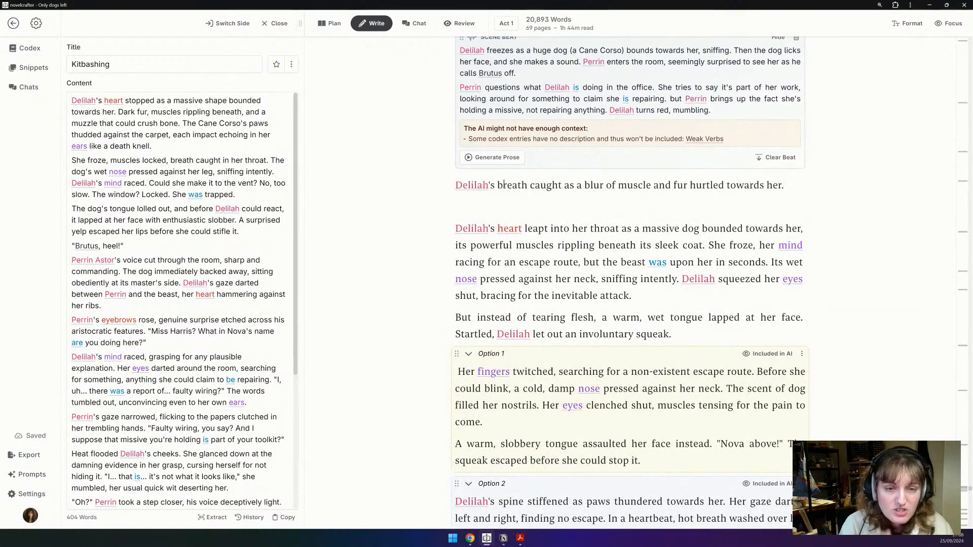
Step: Delete the original paragraph's first sentence, about the massive dog bounding over with its sleek coat
{"action": "left_click", "coordinate": [456, 230]}
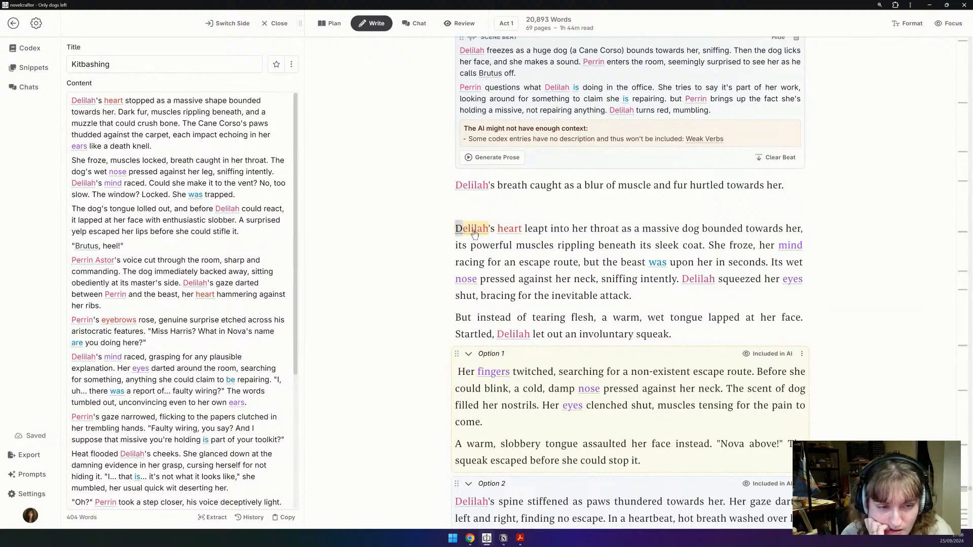
{"action": "left_click_drag", "start_coordinate": [471, 233], "coordinate": [711, 245]}
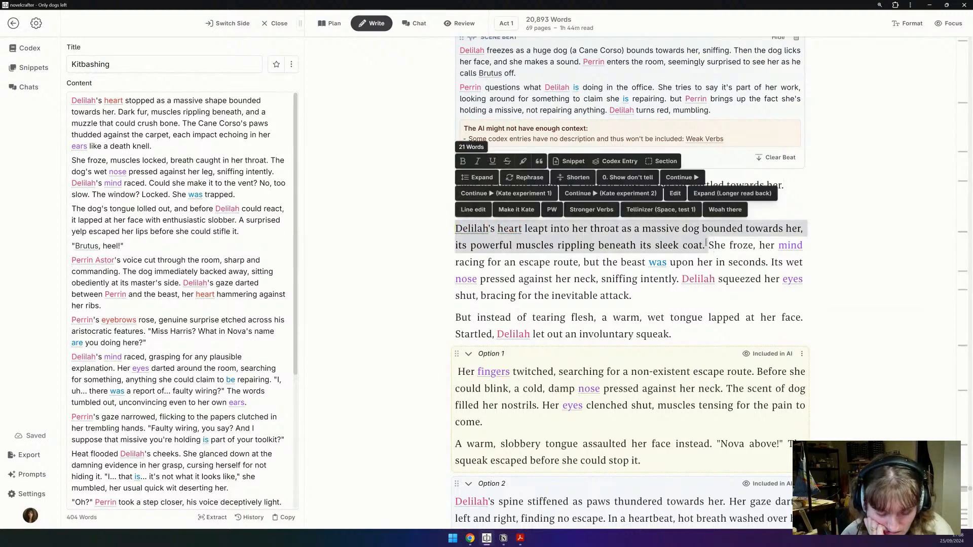
{"action": "key", "text": "BackSpace"}
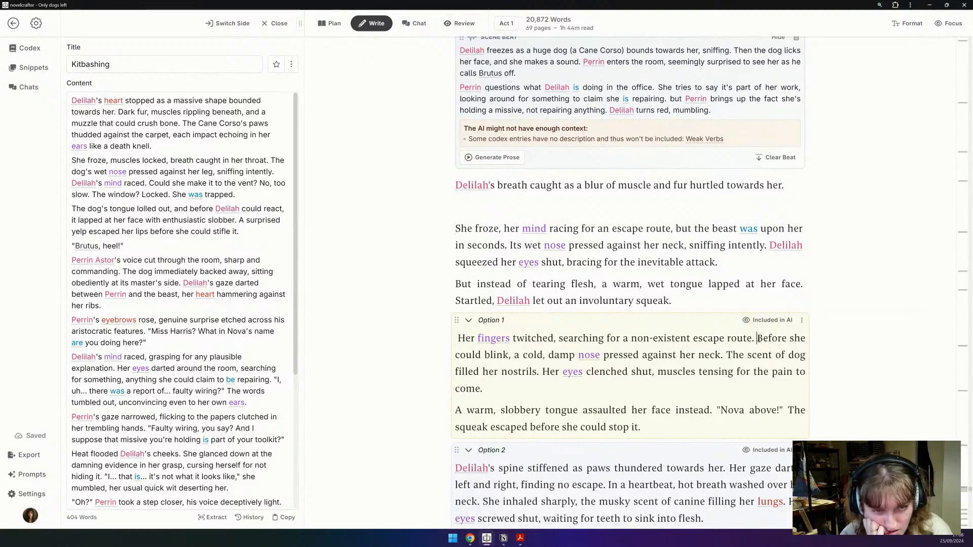
Step: Delete Option 3's first two sentences so that the section begins with "Before she could move"
{"action": "left_click_drag", "start_coordinate": [758, 338], "coordinate": [753, 356]}
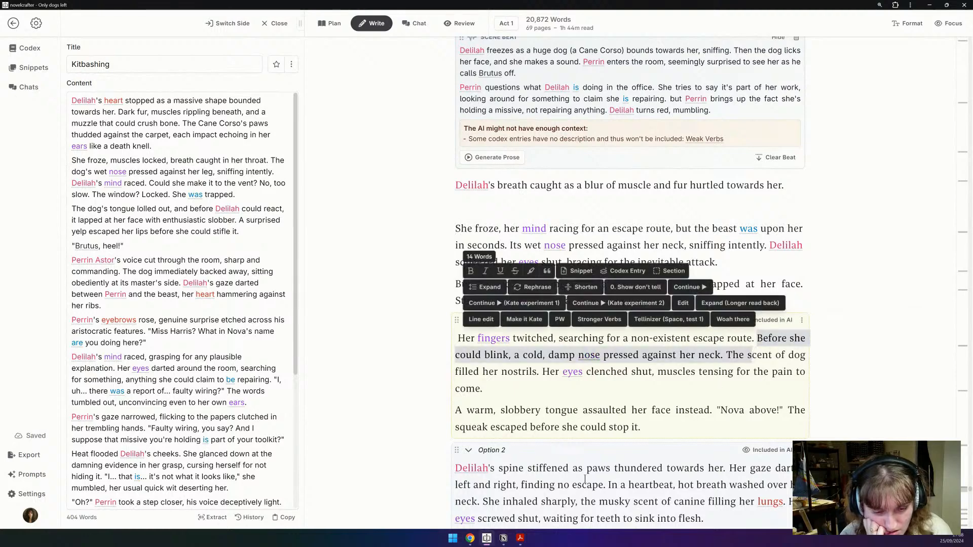
{"action": "scroll", "coordinate": [584, 479], "scroll_direction": "down", "scroll_amount": 2}
{"action": "left_click", "coordinate": [569, 446]}
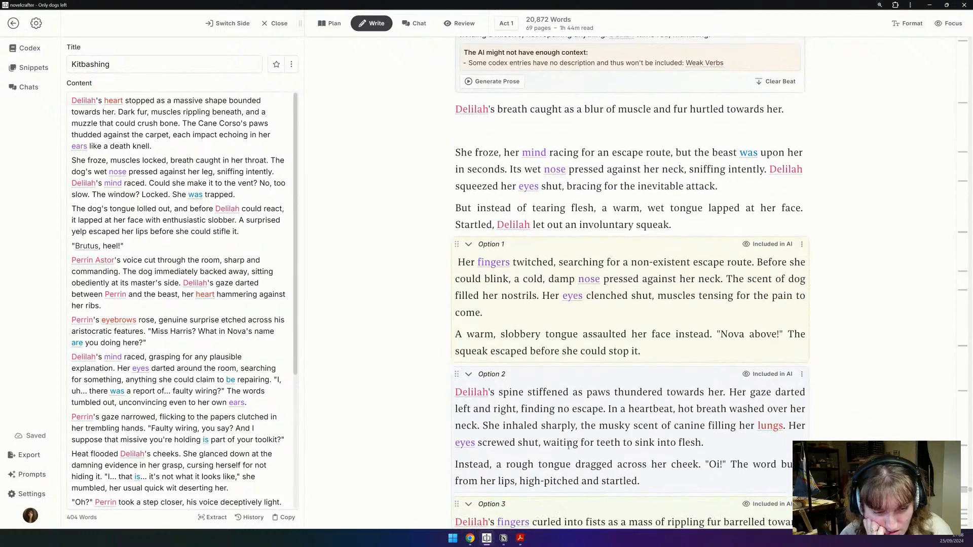
{"action": "scroll", "coordinate": [568, 446], "scroll_direction": "down", "scroll_amount": 3}
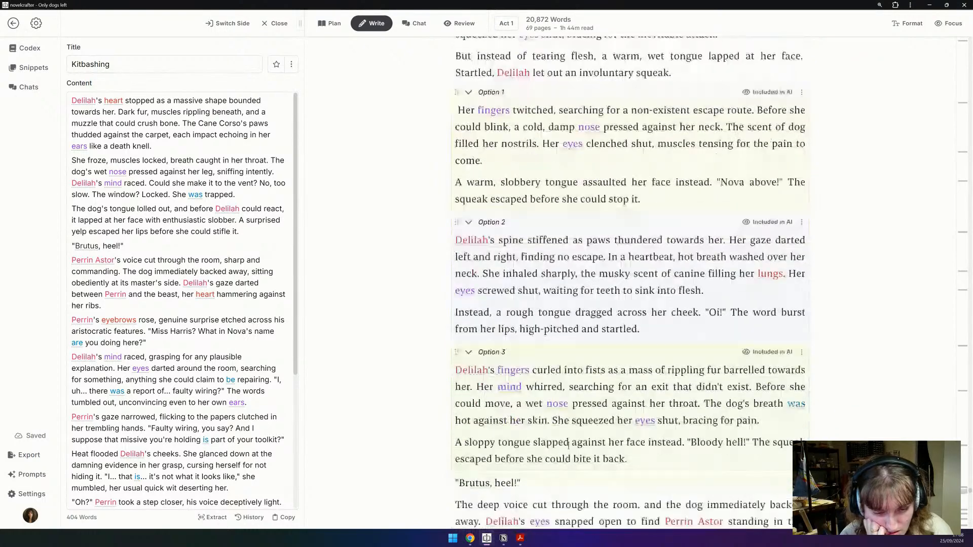
{"action": "scroll", "coordinate": [569, 446], "scroll_direction": "up", "scroll_amount": 1}
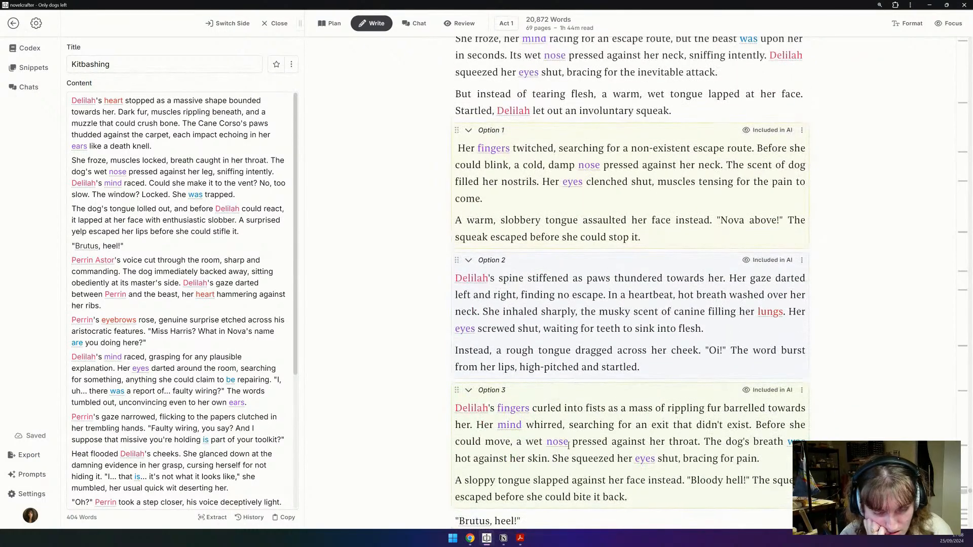
{"action": "left_click_drag", "start_coordinate": [755, 425], "coordinate": [401, 406]}
{"action": "key", "text": "BackSpace"}
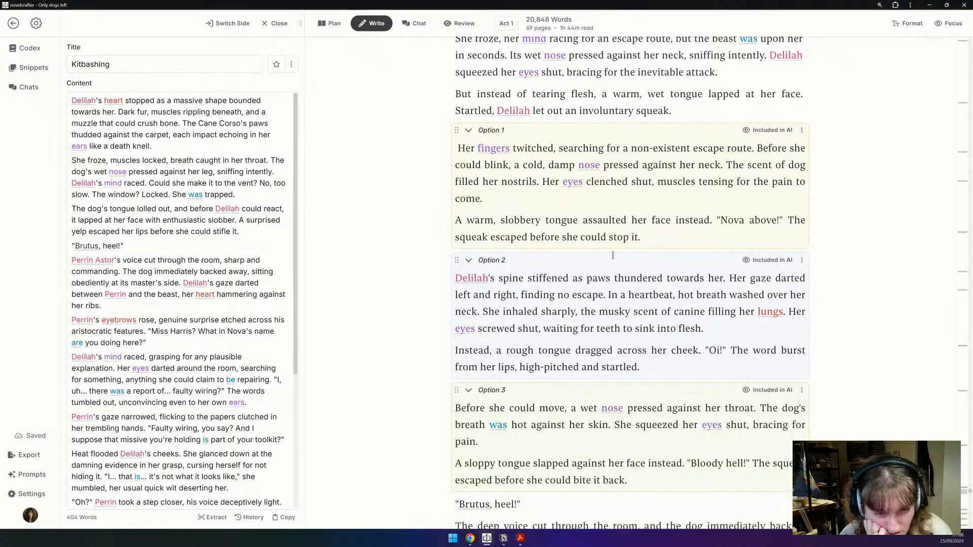
Step: Delete Option 2's sentences before "In a heartbeat" and Option 1's "fingers twitched" sentence
{"action": "left_click_drag", "start_coordinate": [607, 295], "coordinate": [357, 256]}
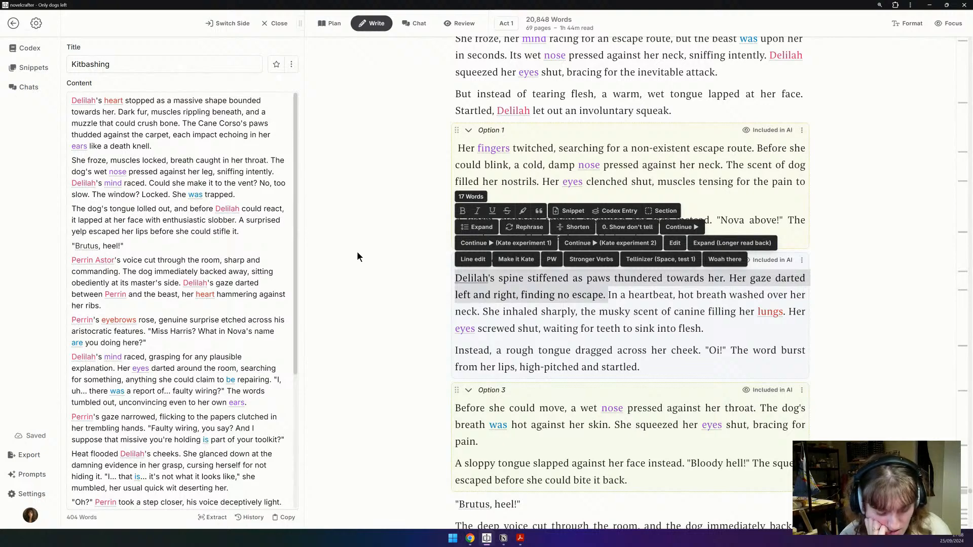
{"action": "key", "text": "BackSpace"}
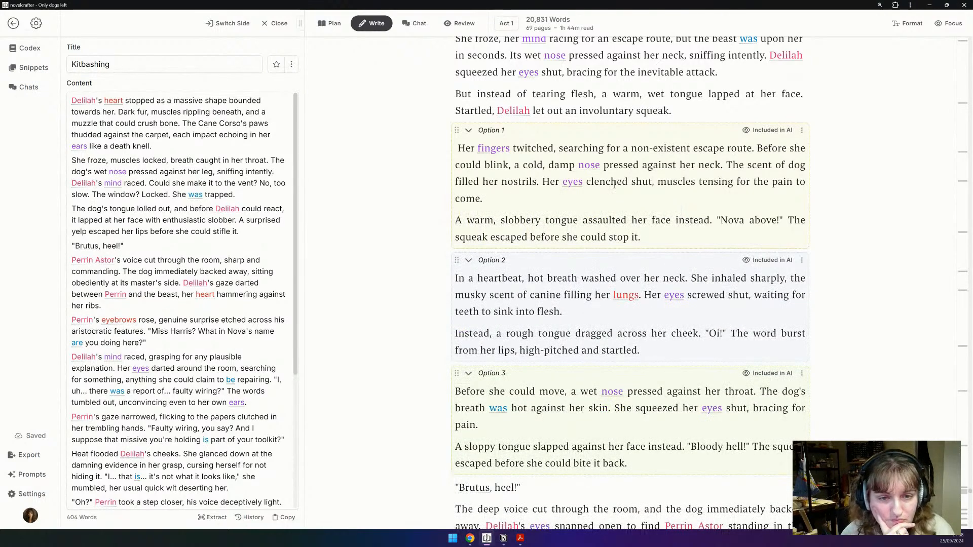
{"action": "left_click_drag", "start_coordinate": [757, 148], "coordinate": [390, 145]}
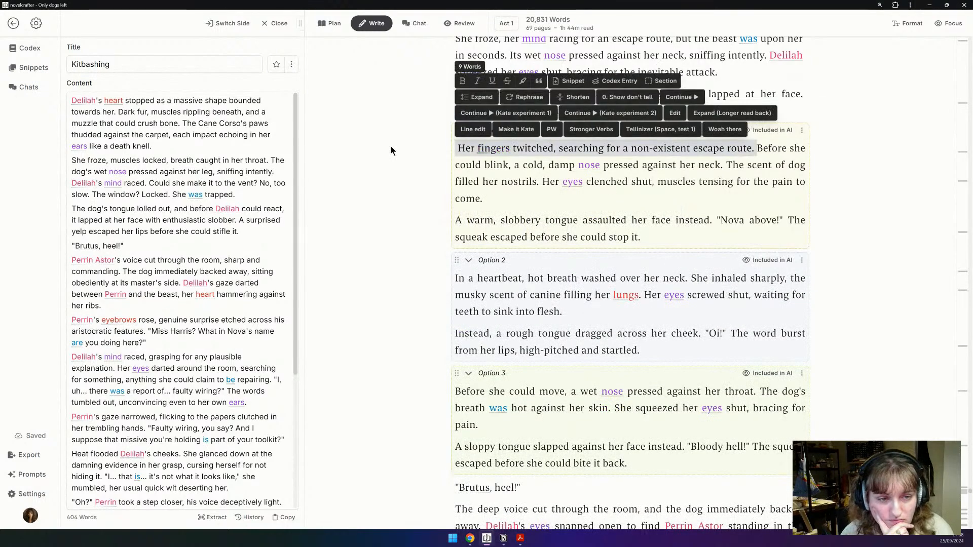
{"action": "key", "text": "BackSpace"}
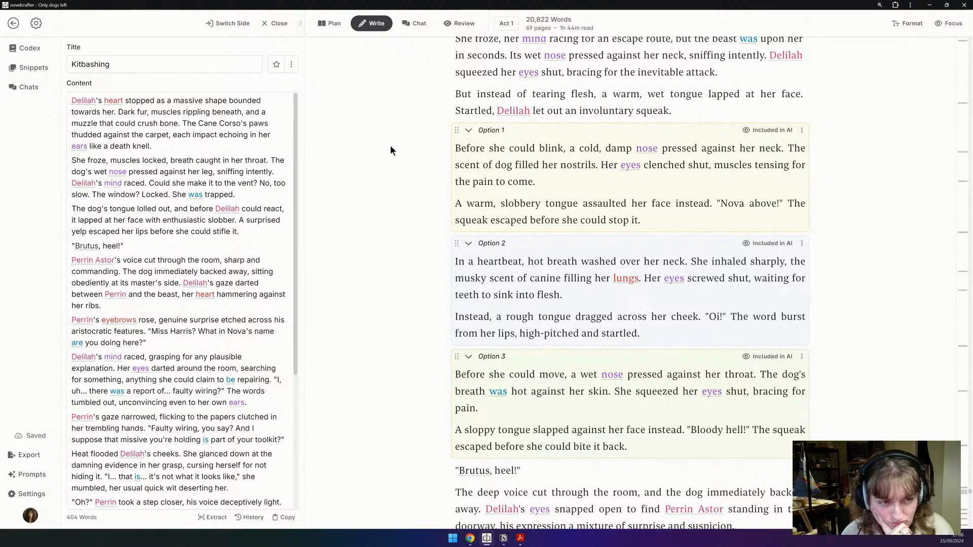
Step: Move Option 1's sentence "Before she could blink, a cold, damp nose pressed against her neck." to the end of the opening paragraph
{"action": "double_click", "coordinate": [781, 148]}
{"action": "left_click", "coordinate": [474, 148], "text": "shift"}
{"action": "key", "text": "ctrl+c"}
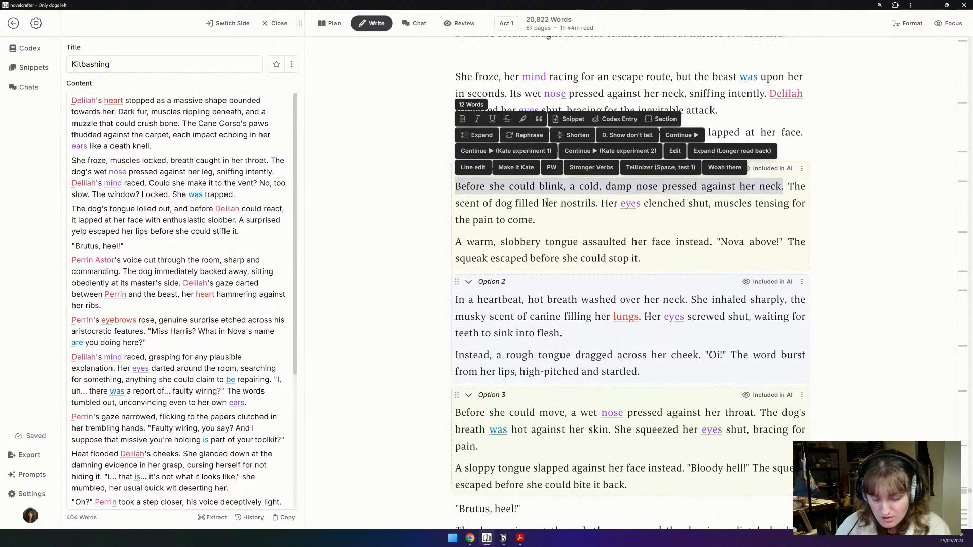
{"action": "key", "text": "BackSpace"}
{"action": "left_click", "coordinate": [791, 112]}
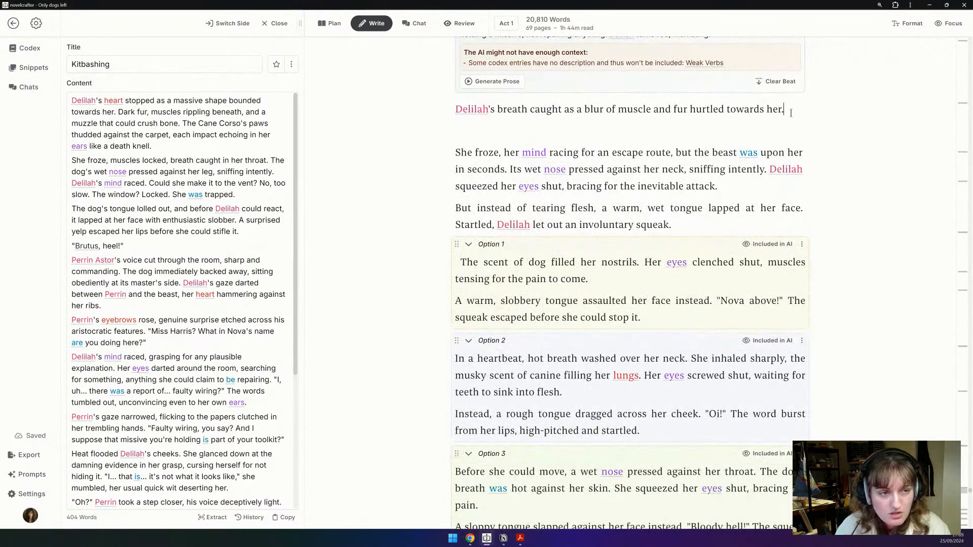
{"action": "key", "text": "ctrl+v"}
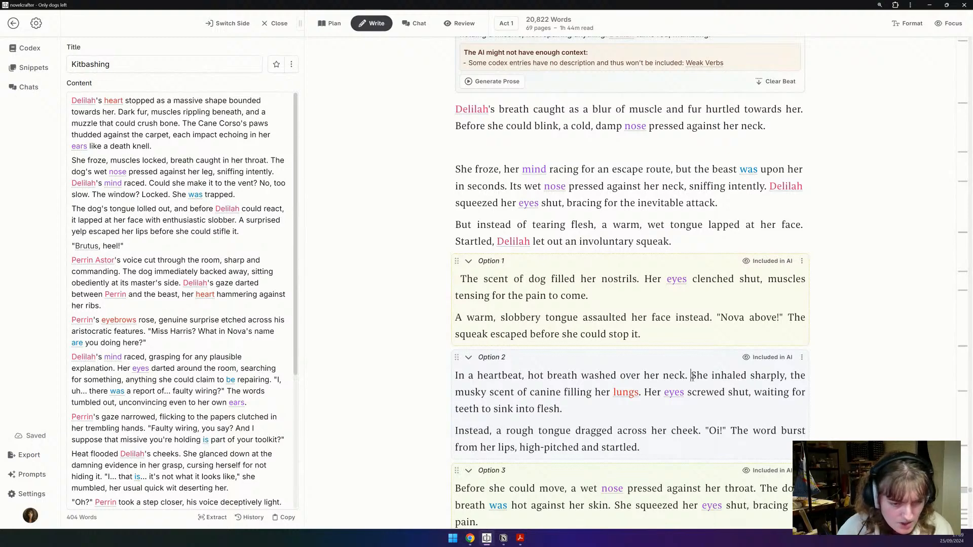
Step: Move Option 2's sentence "She inhaled sharply, the musky scent of canine filling her lungs." to the end of the opening paragraph
{"action": "left_click_drag", "start_coordinate": [692, 378], "coordinate": [644, 393]}
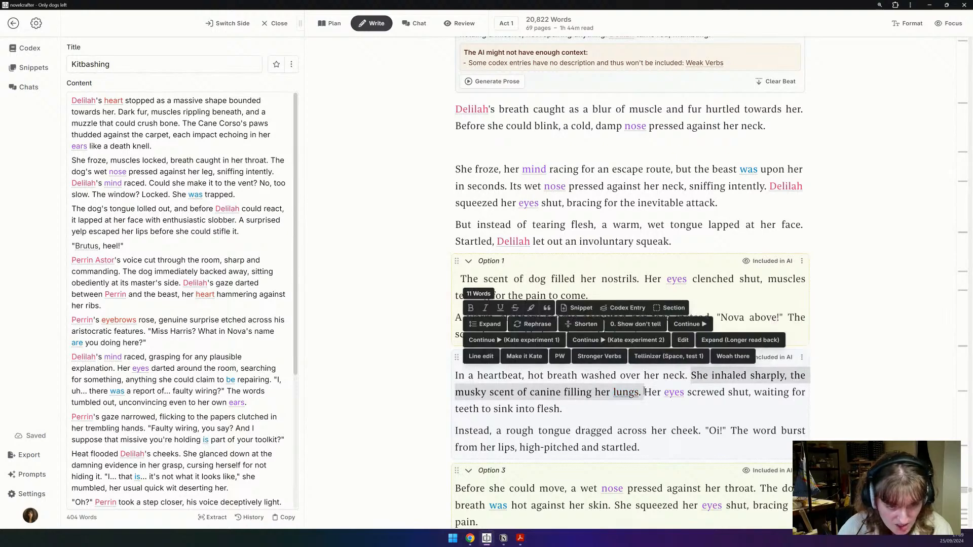
{"action": "mouse_move", "coordinate": [644, 392]}
{"action": "left_mouse_down"}
{"action": "mouse_move", "coordinate": [564, 410]}
{"action": "mouse_move", "coordinate": [644, 393]}
{"action": "left_mouse_up"}
{"action": "key", "text": "ctrl+c"}
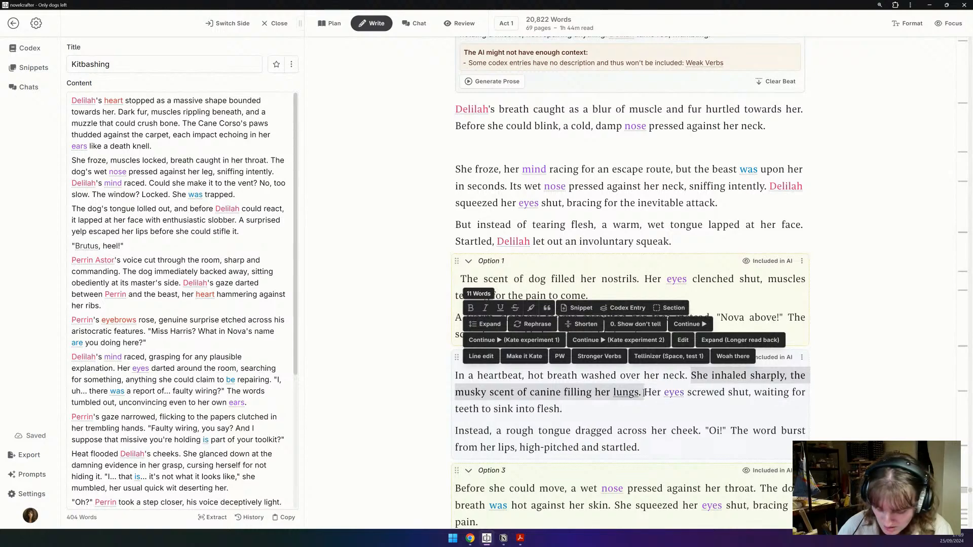
{"action": "key", "text": "BackSpace"}
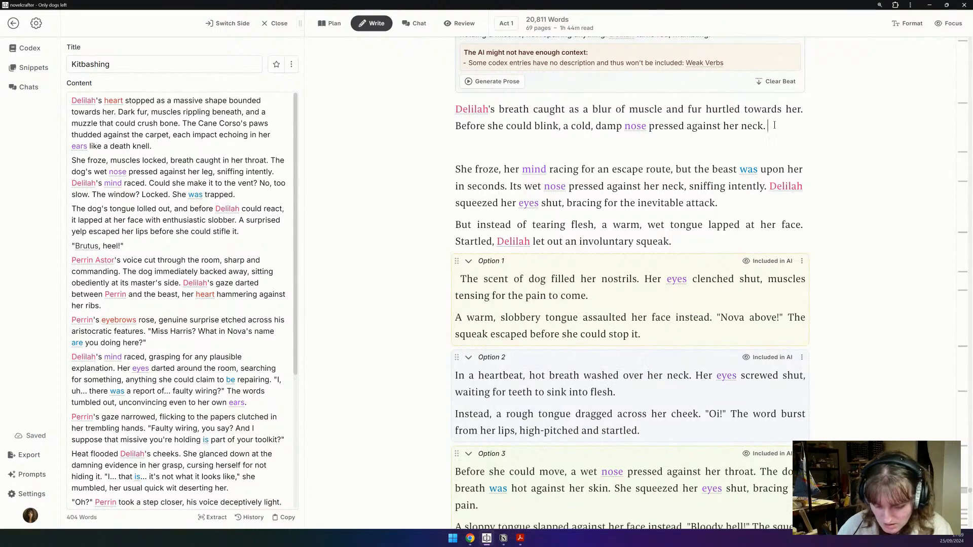
{"action": "left_click", "coordinate": [774, 126]}
{"action": "key", "text": "ctrl+v"}
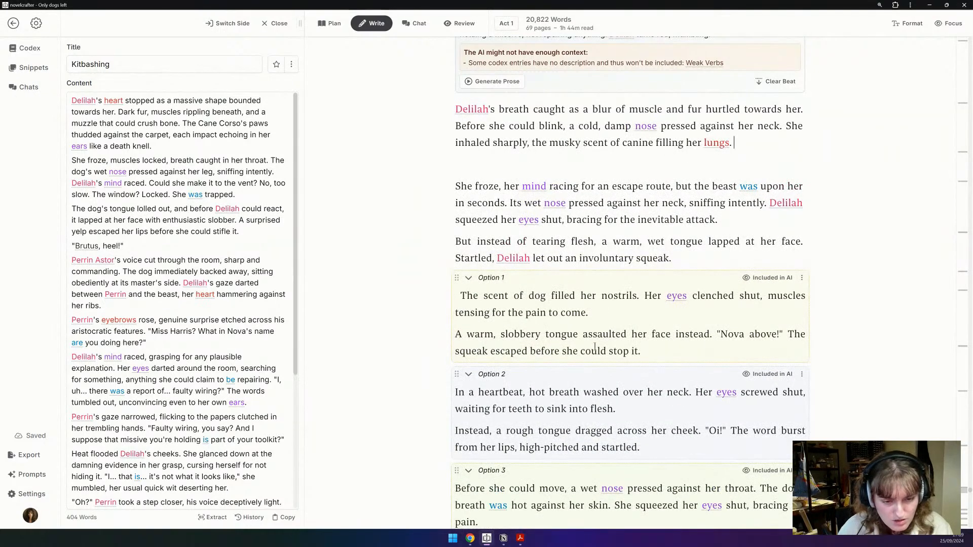
Step: Try to move Option 1's phrase "Her eyes clenched shut," to the opening paragraph
{"action": "scroll", "coordinate": [591, 345], "scroll_direction": "down", "scroll_amount": 1}
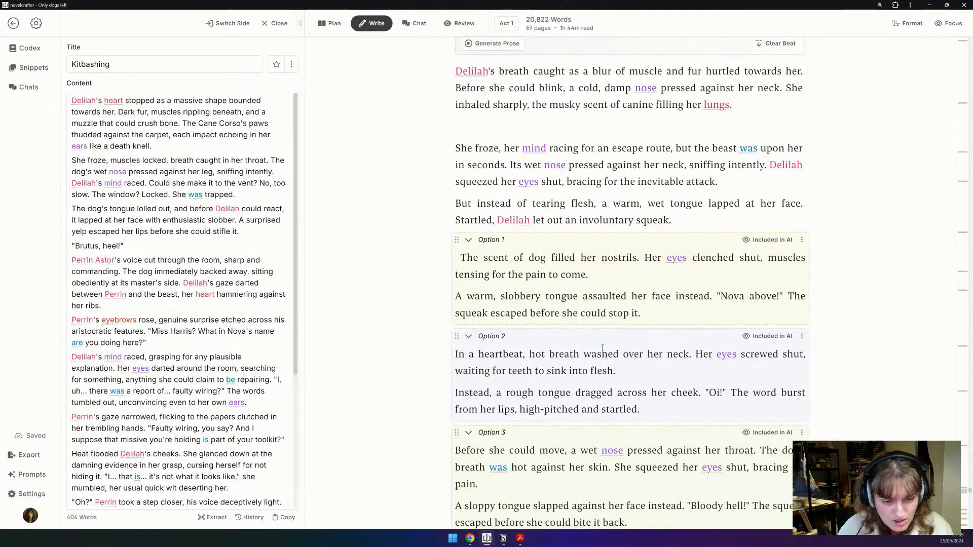
{"action": "scroll", "coordinate": [602, 348], "scroll_direction": "up", "scroll_amount": 1}
{"action": "left_click_drag", "start_coordinate": [645, 297], "coordinate": [763, 297]}
{"action": "key", "text": "ctrl+c"}
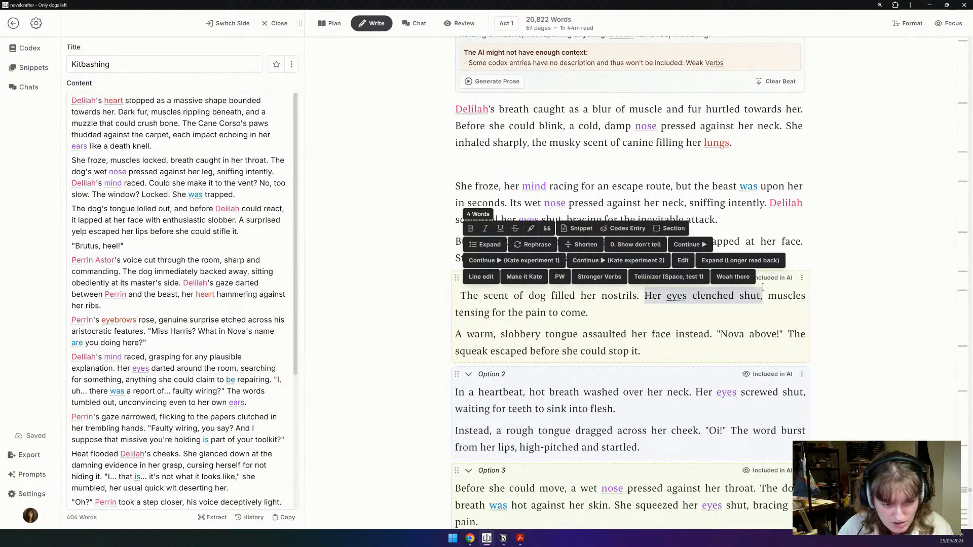
{"action": "key", "text": "BackSpace"}
{"action": "triple_click", "coordinate": [766, 144]}
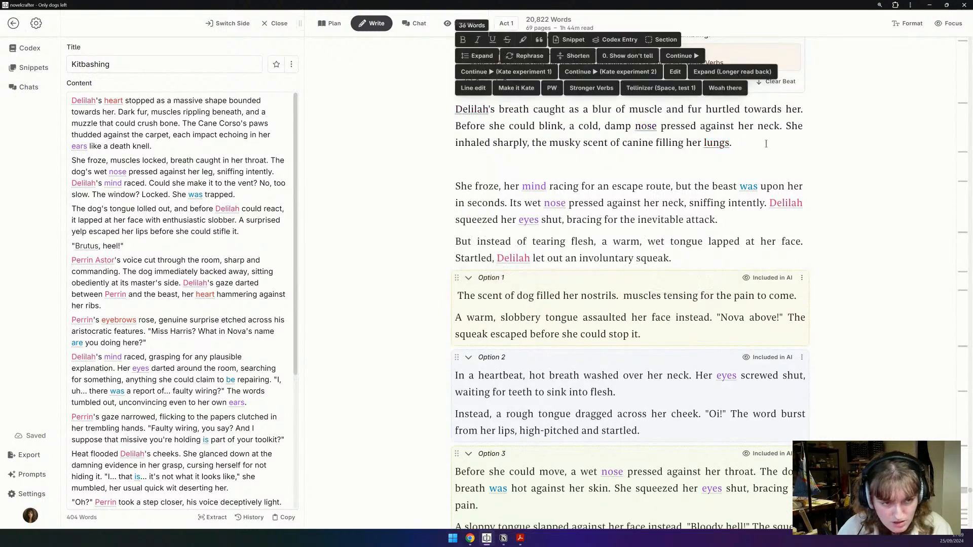
{"action": "key", "text": "ctrl+v"}
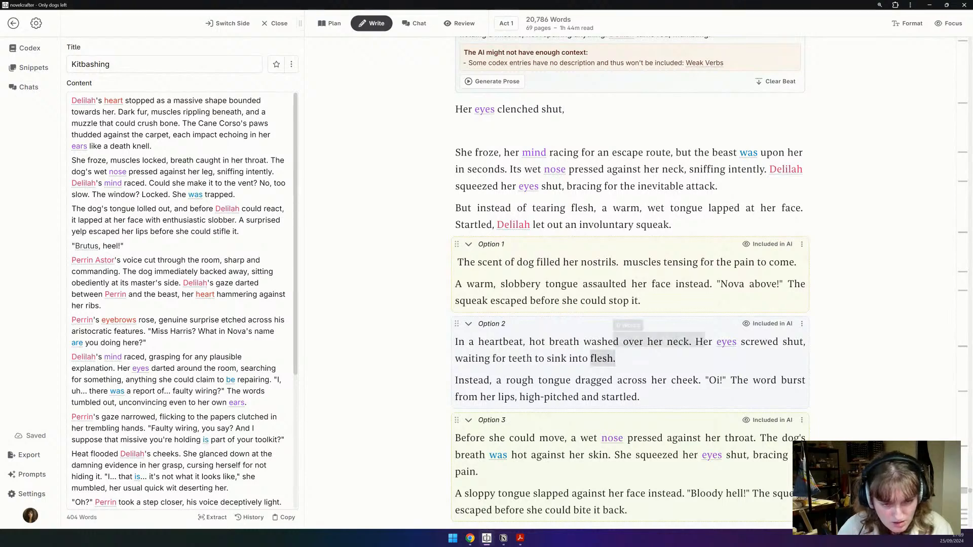
Step: Restore the overwritten opening paragraph and end it with "Her eyes clenched shut," plus Option 2's phrase "waiting for teeth to sink into flesh."
{"action": "left_click_drag", "start_coordinate": [616, 359], "coordinate": [453, 361]}
{"action": "key", "text": "ctrl+c"}
{"action": "key", "text": "BackSpace"}
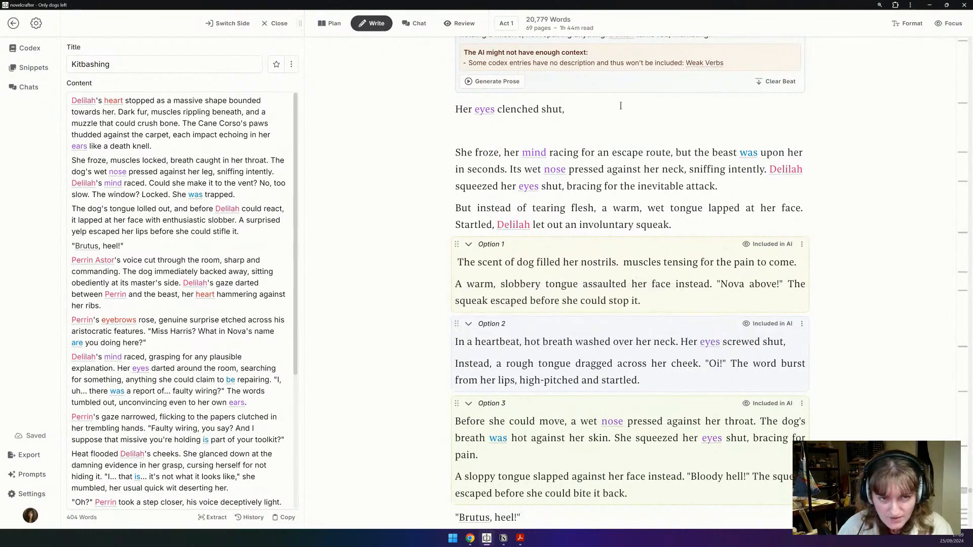
{"action": "key", "text": "ctrl+z"}
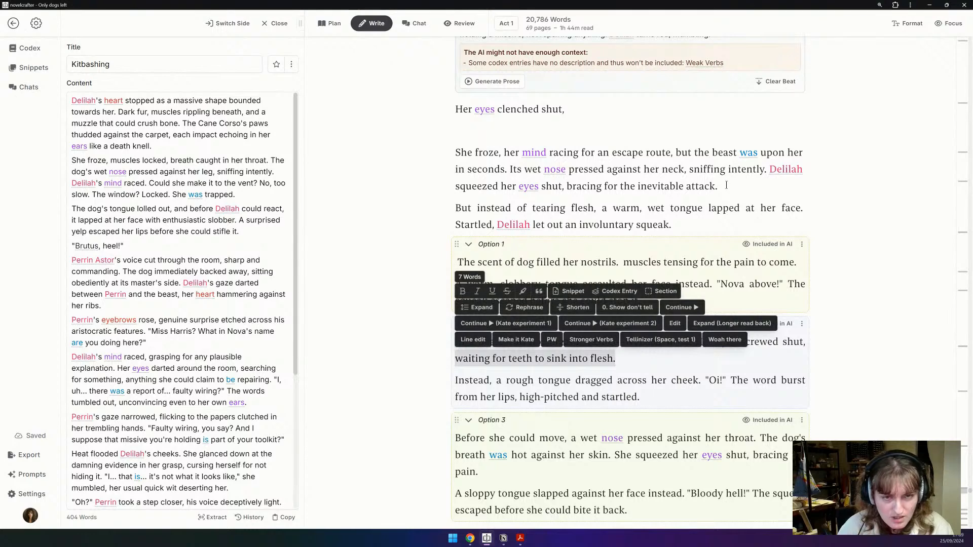
{"action": "key", "text": "ctrl+z"}
{"action": "left_click", "coordinate": [756, 139]}
{"action": "type", "text": "Her eyes clenched shut"}
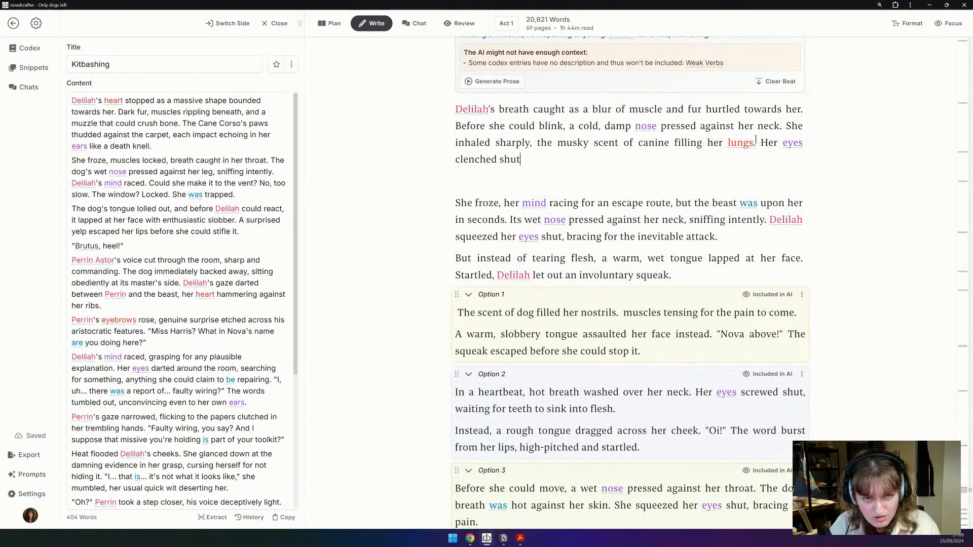
{"action": "type", "text": ","}
{"action": "key", "text": "ctrl+v"}
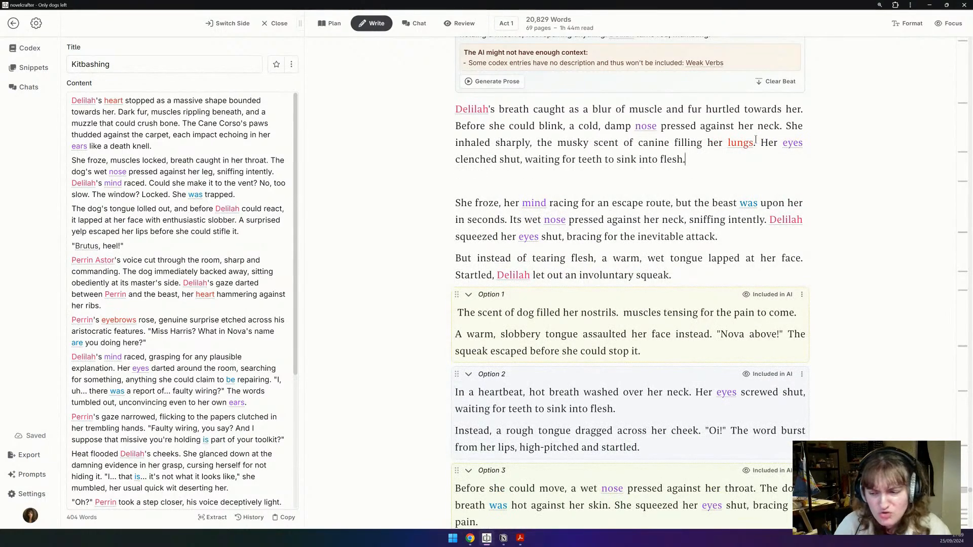
Step: Delete the original "She froze" paragraph and move Option 2's "Instead, a rough tongue dragged across her cheek." to the line below the opening paragraph
{"action": "triple_click", "coordinate": [628, 204]}
{"action": "key", "text": "BackSpace"}
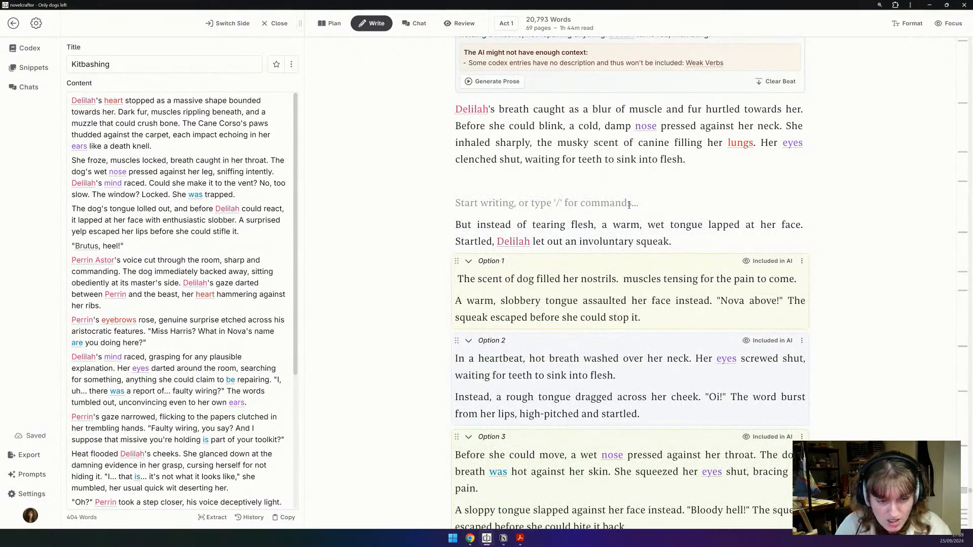
{"action": "scroll", "coordinate": [639, 275], "scroll_direction": "down", "scroll_amount": 1}
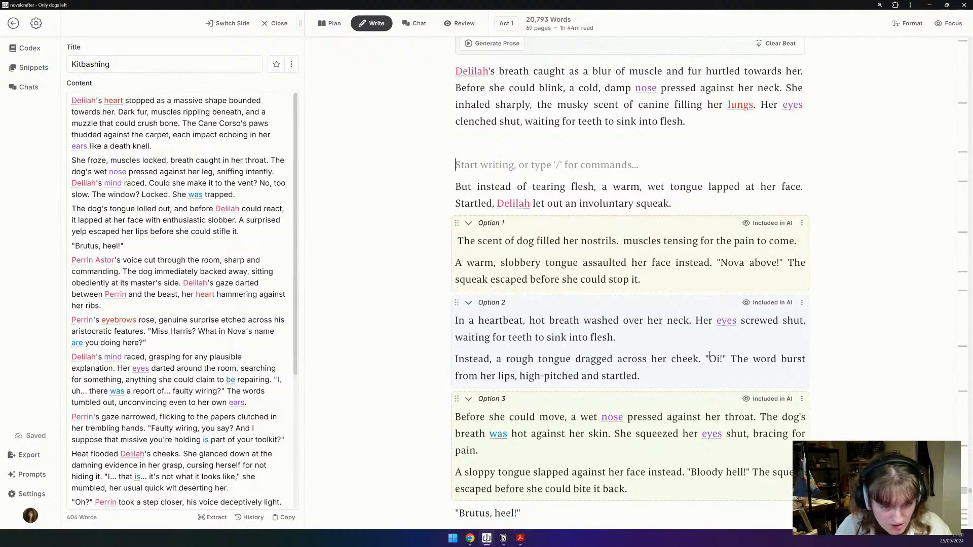
{"action": "left_click_drag", "start_coordinate": [700, 360], "coordinate": [421, 351]}
{"action": "key", "text": "ctrl+c"}
{"action": "key", "text": "BackSpace"}
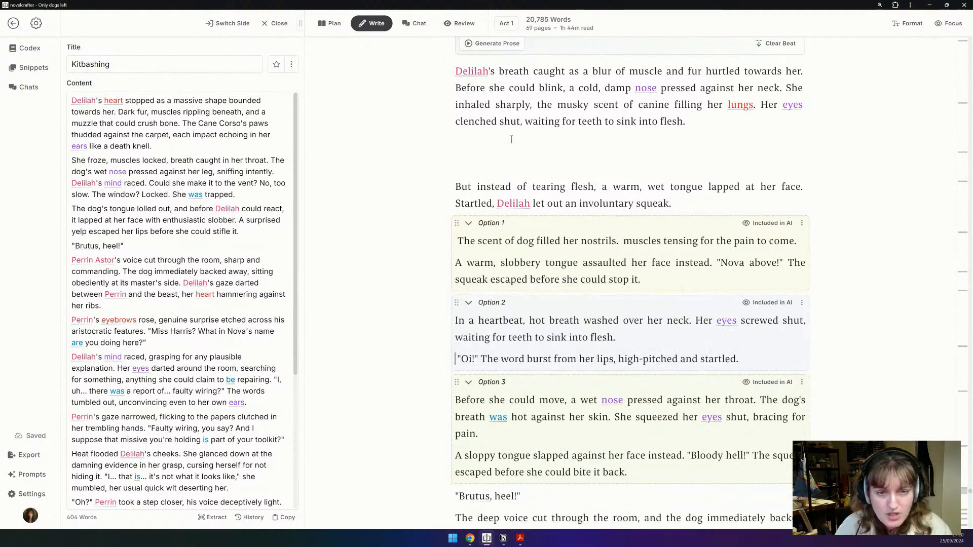
{"action": "left_click", "coordinate": [508, 143]}
{"action": "key", "text": "ctrl+v"}
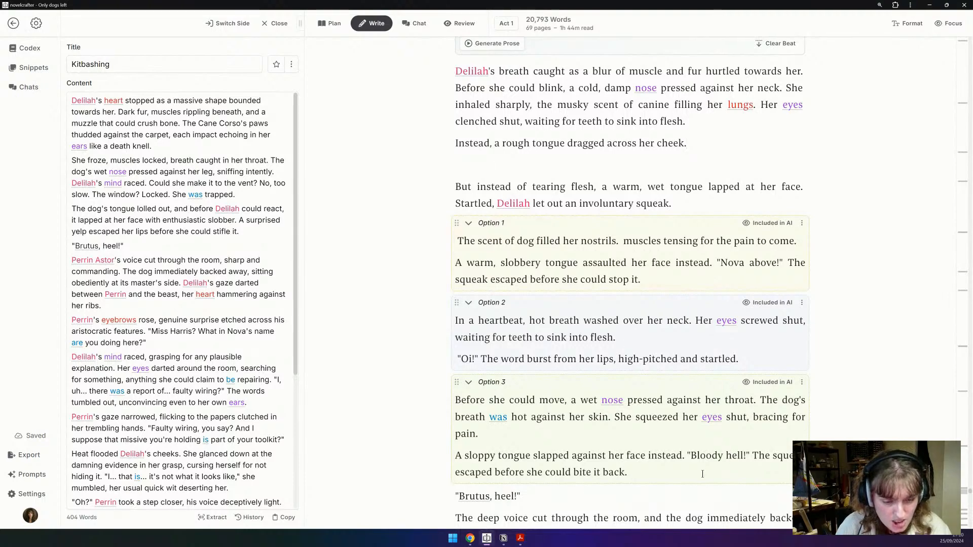
Step: Move Option 1's exclamation "Nova above!" onto its own line below the rough tongue sentence
{"action": "left_click_drag", "start_coordinate": [703, 474], "coordinate": [702, 458]}
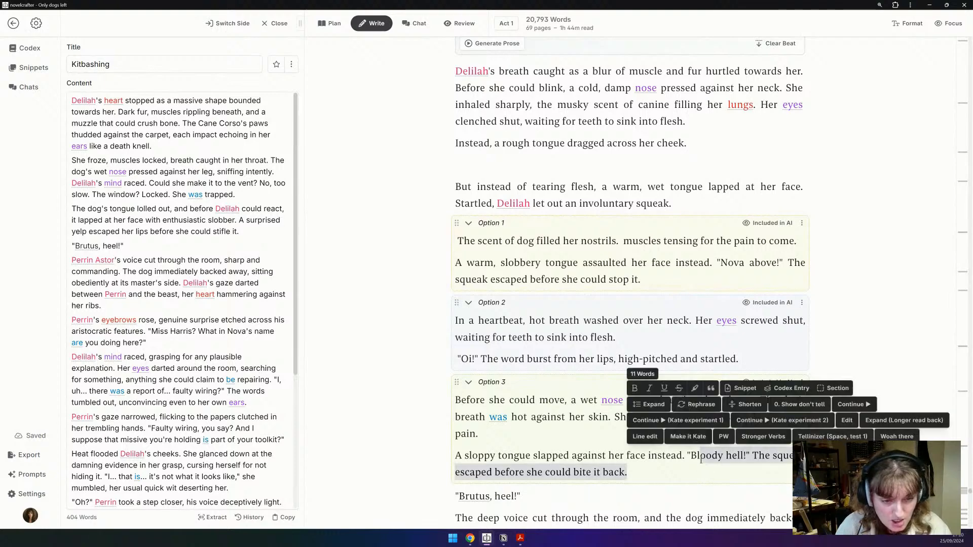
{"action": "left_click", "coordinate": [609, 259]}
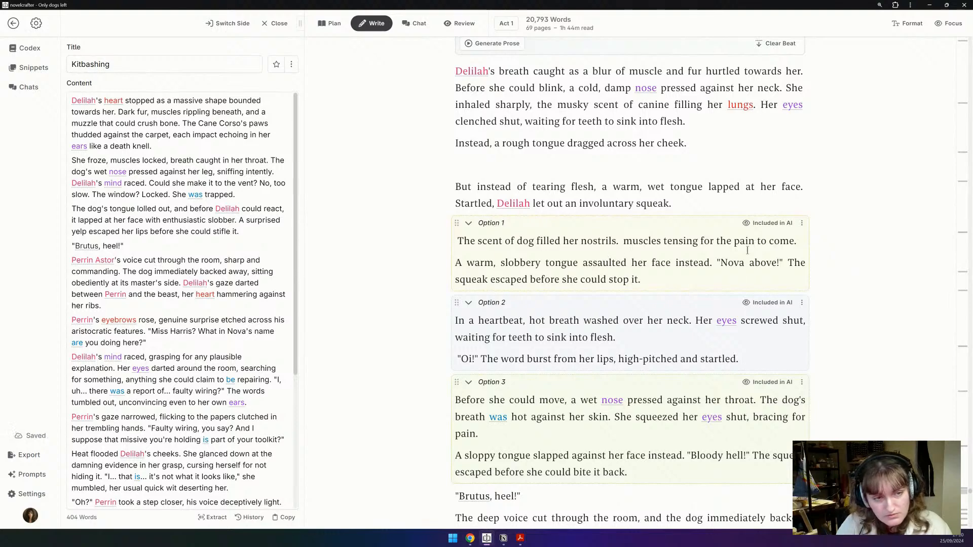
{"action": "left_click_drag", "start_coordinate": [718, 262], "coordinate": [788, 263]}
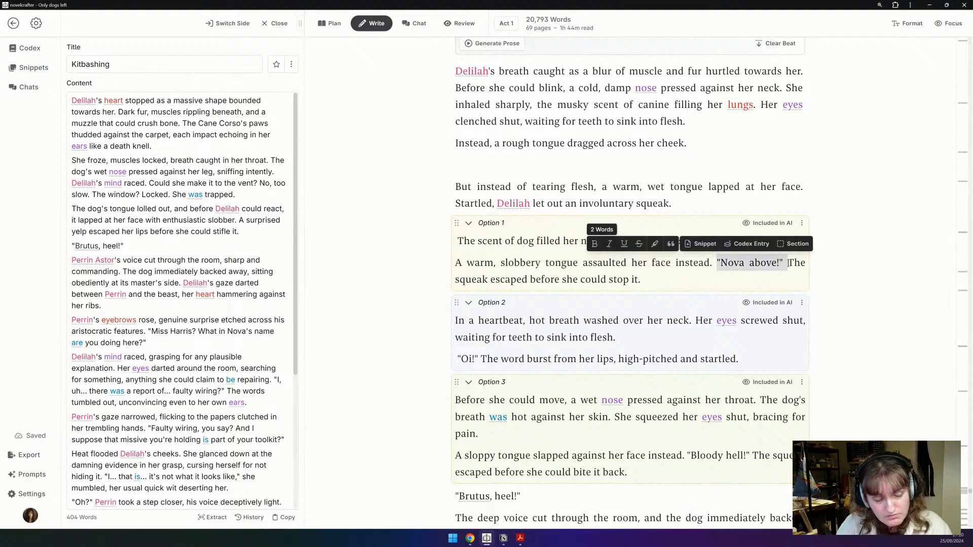
{"action": "key", "text": "BackSpace"}
{"action": "left_click", "coordinate": [555, 159]}
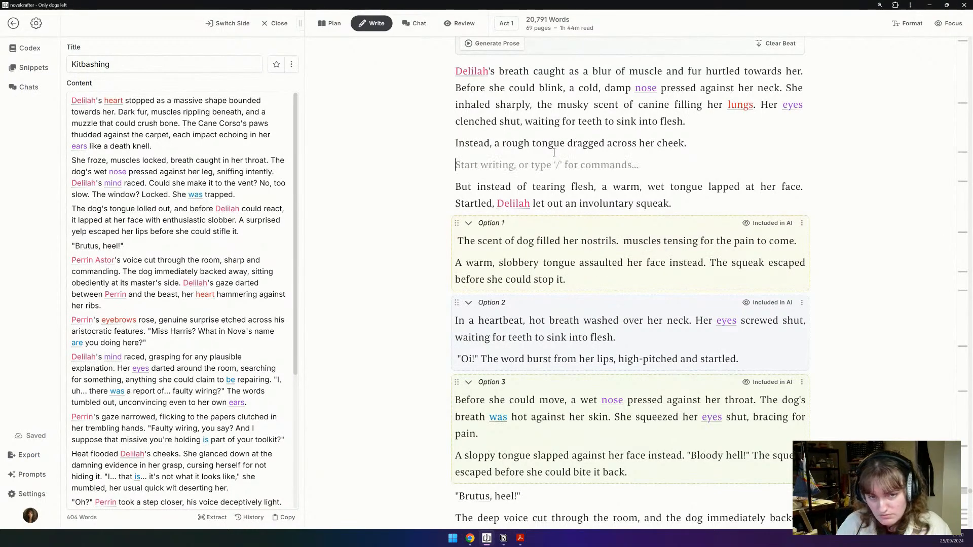
{"action": "type", "text": "\"Nova above!\""}
{"action": "key", "text": "ctrl+z"}
{"action": "type", "text": "\"Nova above!\""}
Step: Delete the leftover "But instead of tearing flesh" paragraph, all three option sections and the empty line before "Brutus, heel!"
{"action": "left_click_drag", "start_coordinate": [452, 187], "coordinate": [696, 475]}
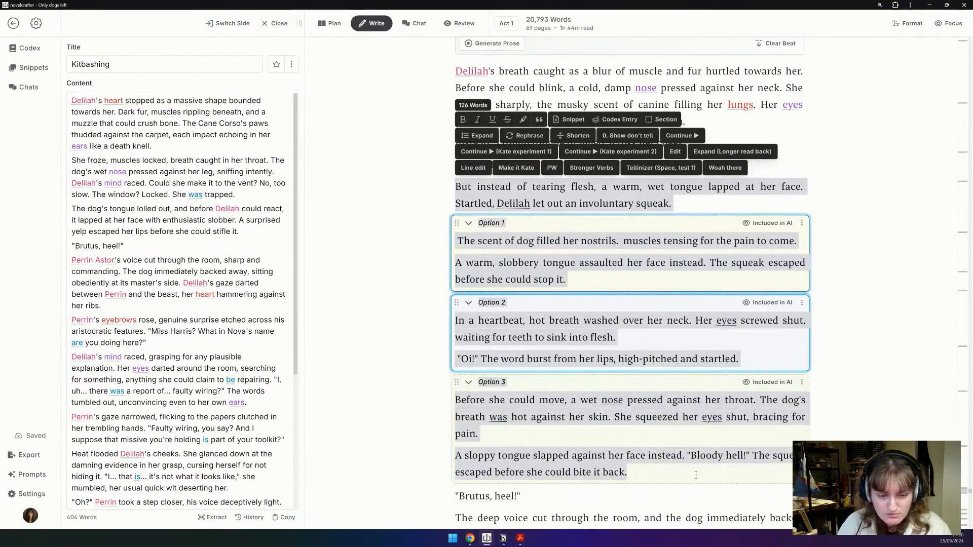
{"action": "key", "text": "BackSpace"}
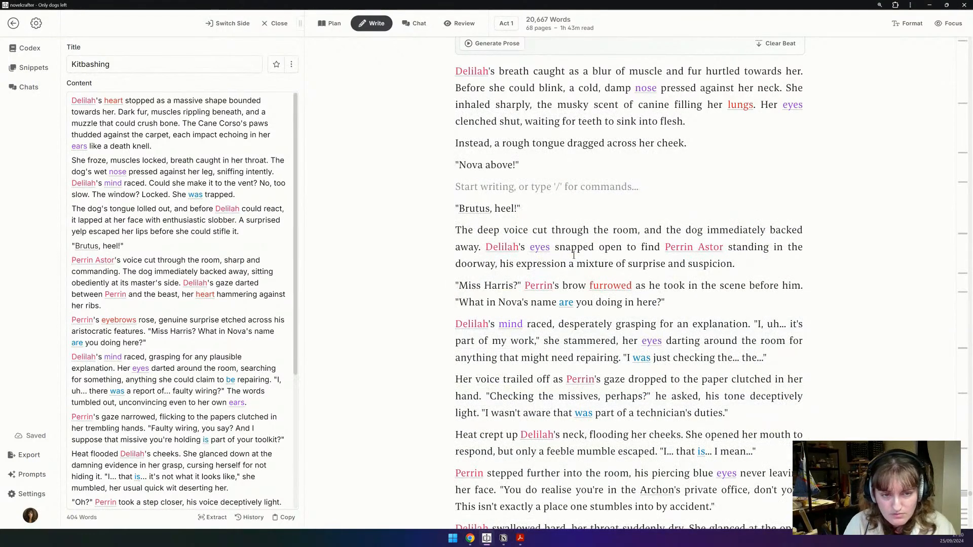
{"action": "key", "text": "Delete"}
Step: Reword the sentence after "Brutus, heel!" to start with "A deep voice" and end with "backed away, whining."
{"action": "double_click", "coordinate": [463, 209]}
{"action": "type", "text": "A"}
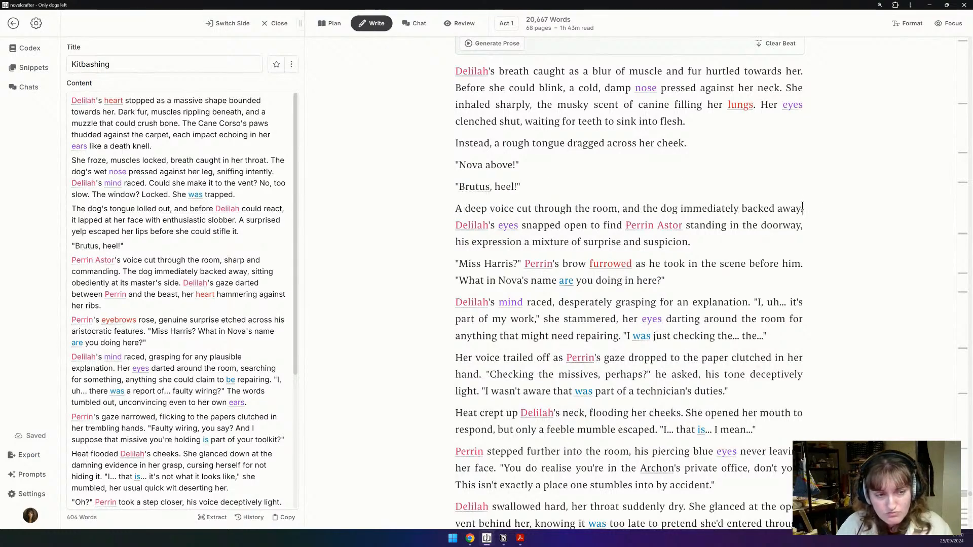
{"action": "type", "text": "hining"}
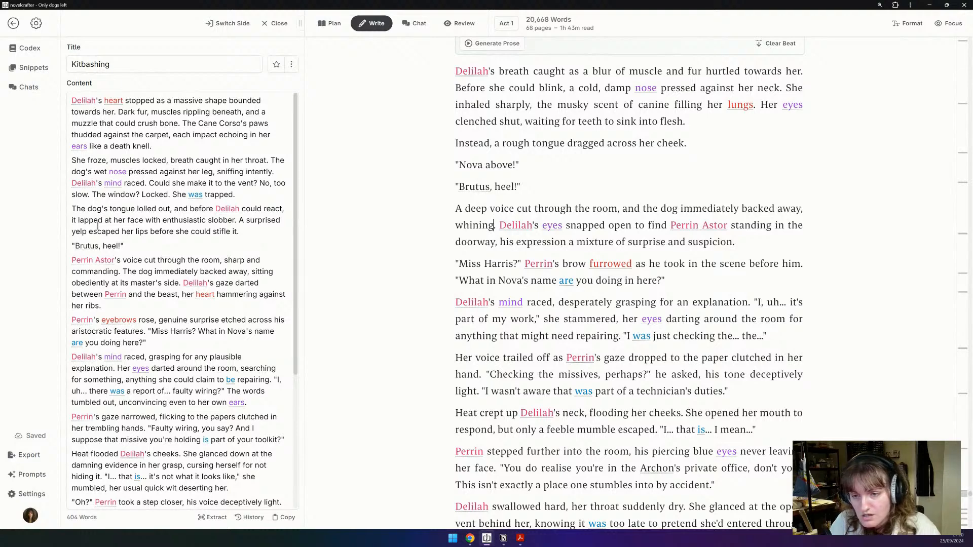
{"action": "left_click", "coordinate": [238, 231]}
{"action": "key", "text": "ctrl+shift+Home"}
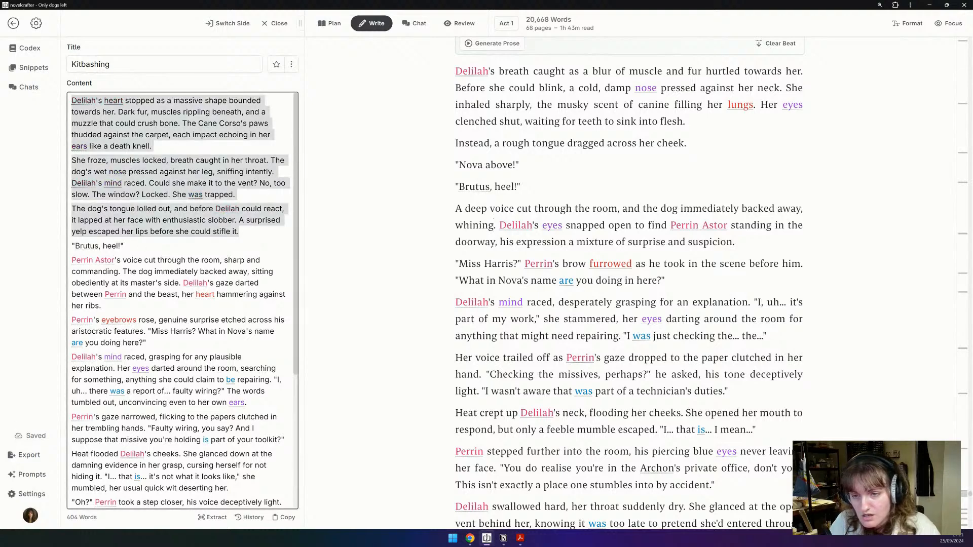
{"action": "key", "text": "BackSpace"}
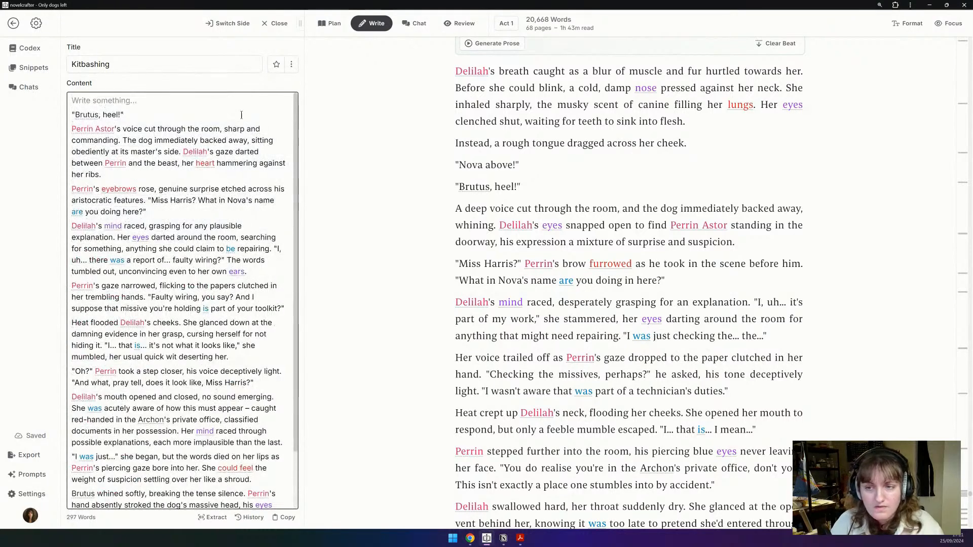
{"action": "key", "text": "ctrl+z"}
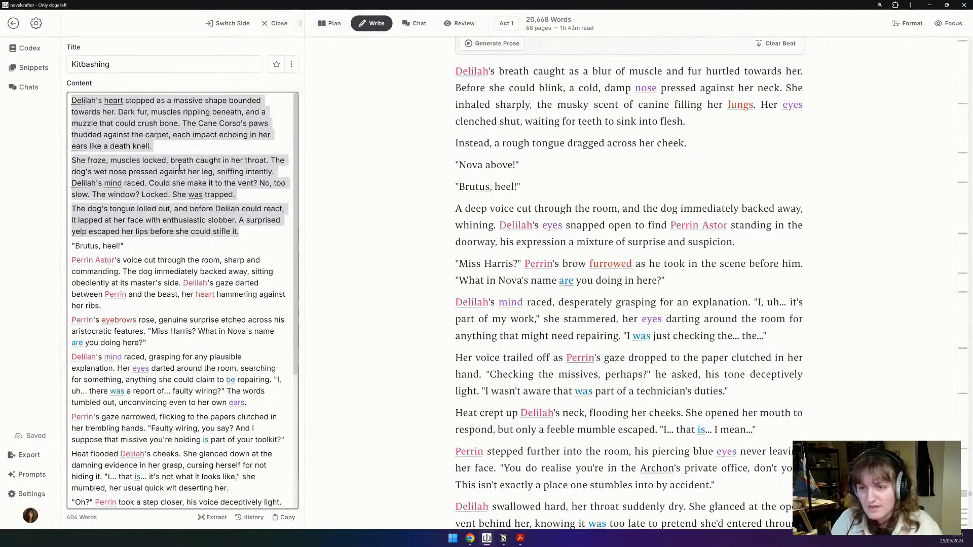
Step: Delete the Kitbashing snippet's "heart stopped" and "The dog's tongue lolled out" paragraphs, and remove the empty line at its start
{"action": "left_click", "coordinate": [181, 123]}
{"action": "triple_click", "coordinate": [181, 120]}
{"action": "key", "text": "BackSpace"}
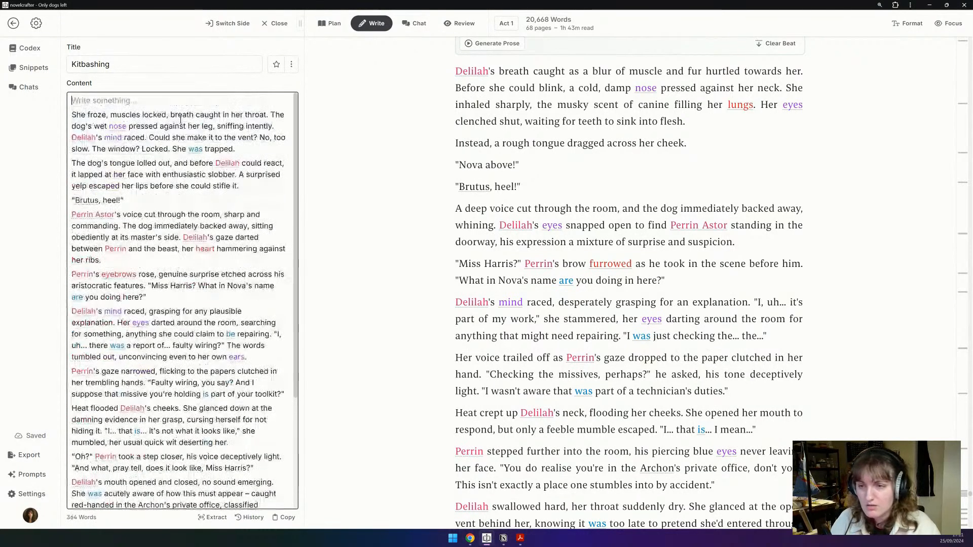
{"action": "double_click", "coordinate": [191, 174]}
{"action": "triple_click", "coordinate": [191, 177]}
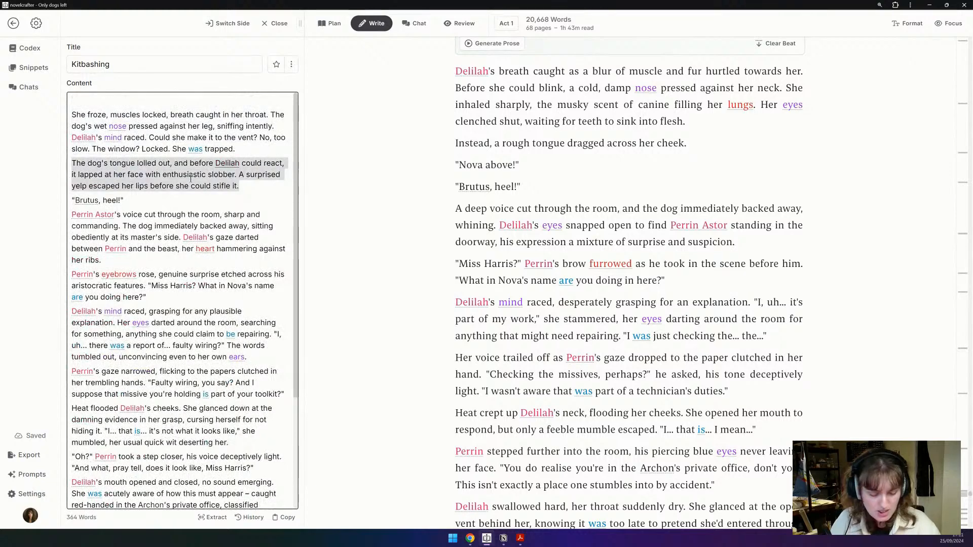
{"action": "key", "text": "BackSpace"}
{"action": "left_click", "coordinate": [192, 101]}
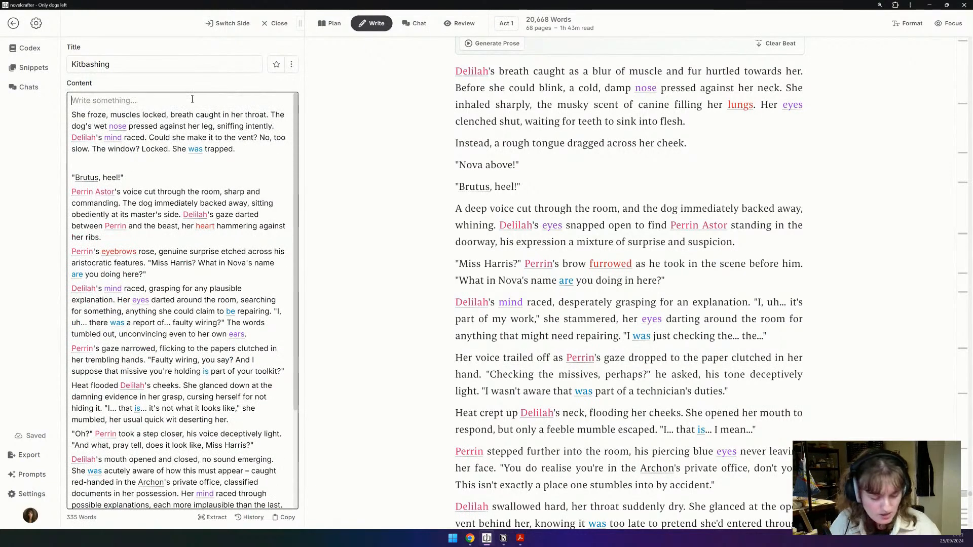
{"action": "key", "text": "Delete"}
Step: Change the exclamation mark in the manuscript's "Brutus, heel!" line to a full stop
{"action": "scroll", "coordinate": [516, 70], "scroll_direction": "down", "scroll_amount": 3}
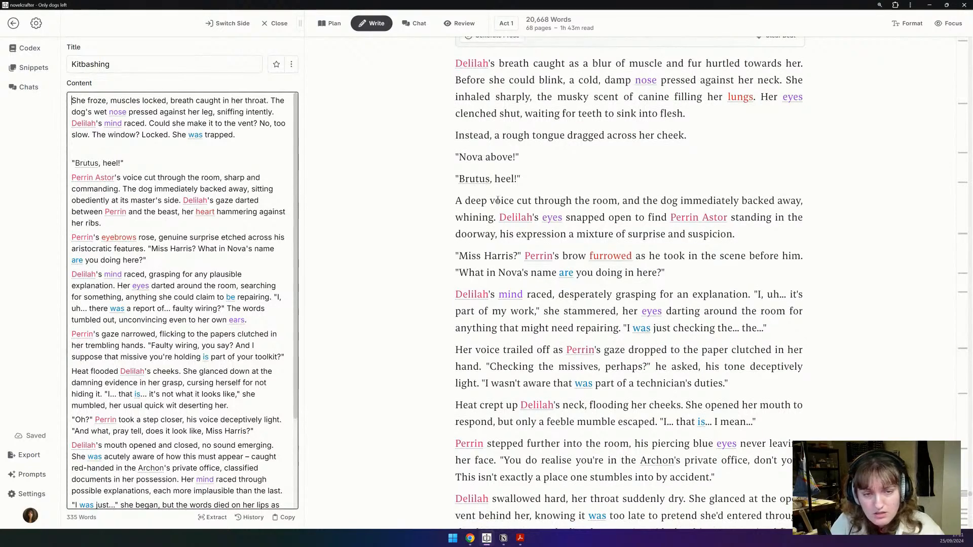
{"action": "left_click", "coordinate": [522, 109]}
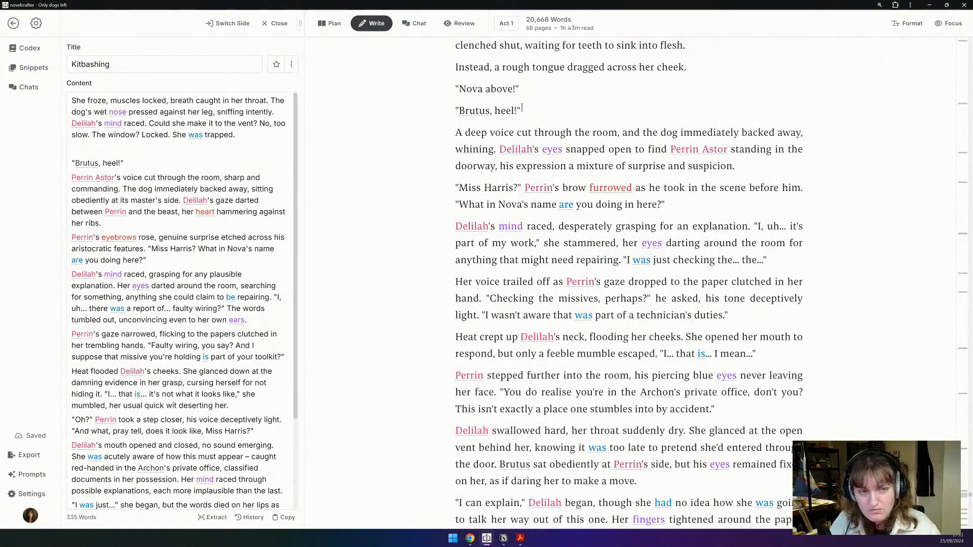
{"action": "key", "text": "BackSpace"}
{"action": "type", "text": "."}
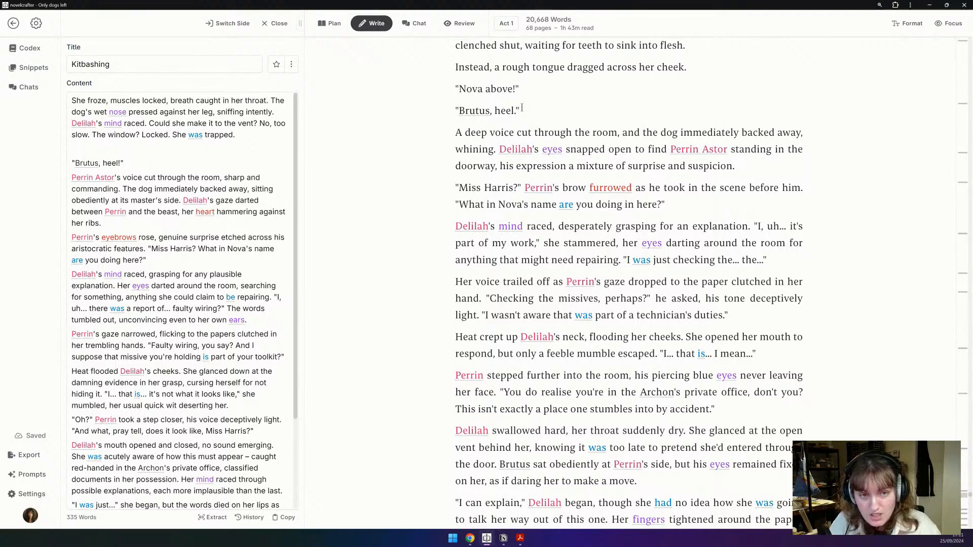
Step: Replace the ending of the doorway sentence, about his mixed expression, with "head cocked to the side as he took in the scene before him."
{"action": "left_click_drag", "start_coordinate": [731, 149], "coordinate": [501, 165]}
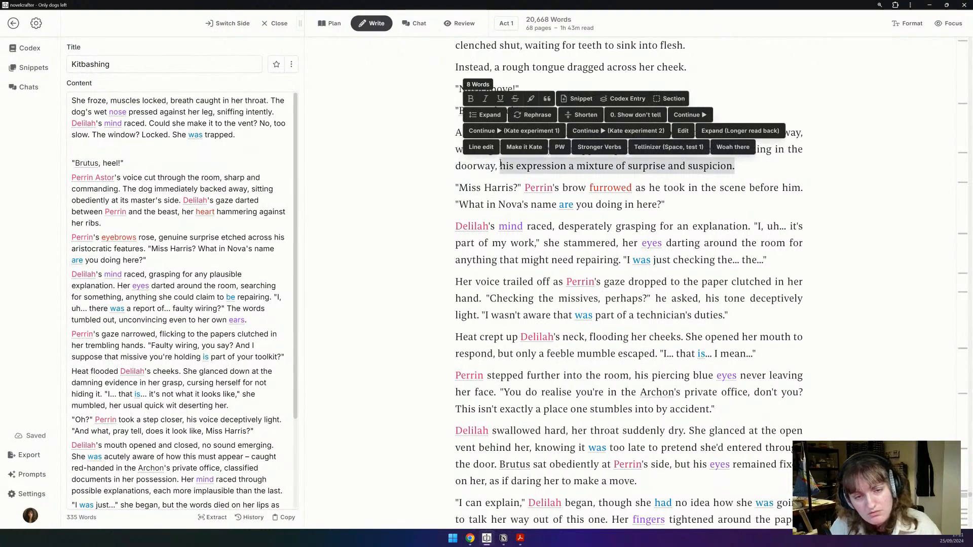
{"action": "type", "text": "head c"}
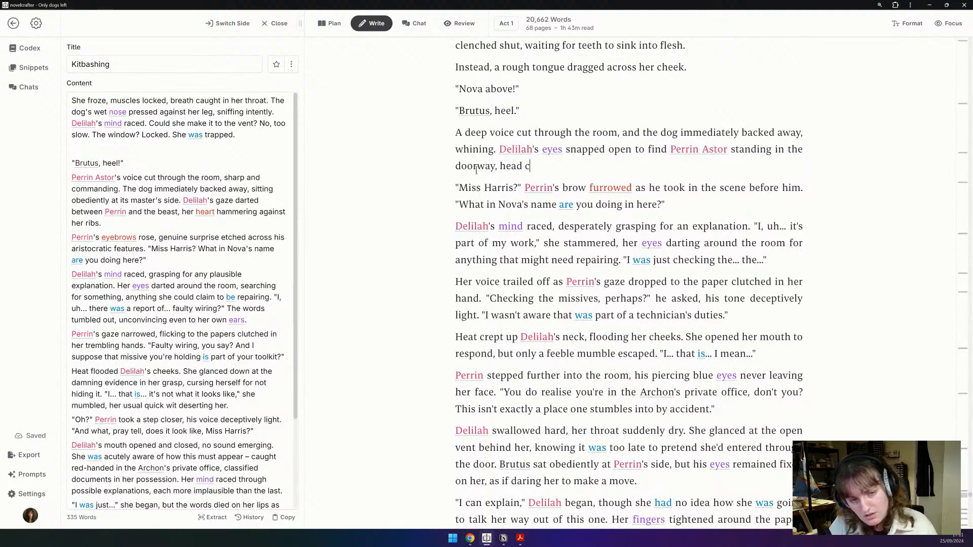
{"action": "type", "text": "ocked to the "}
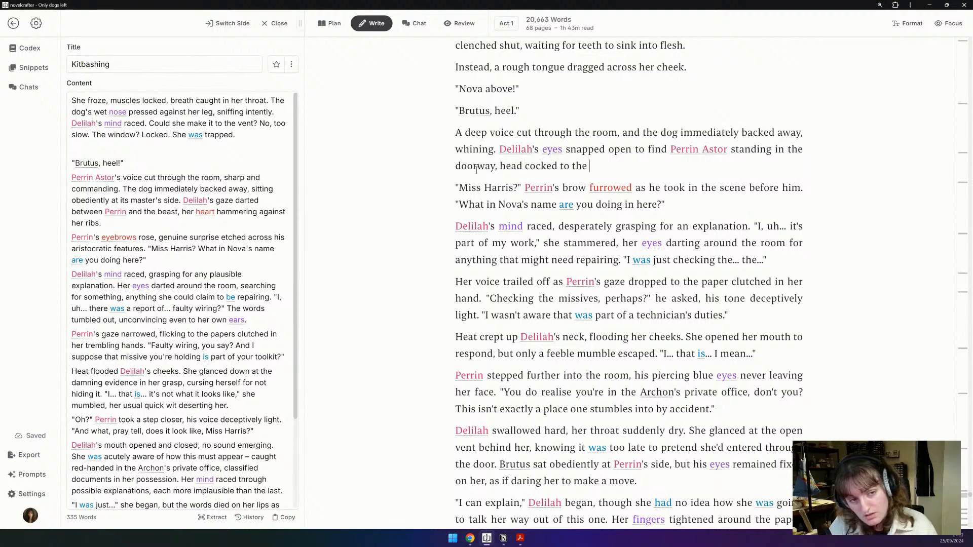
{"action": "type", "text": "side as he took in the s"}
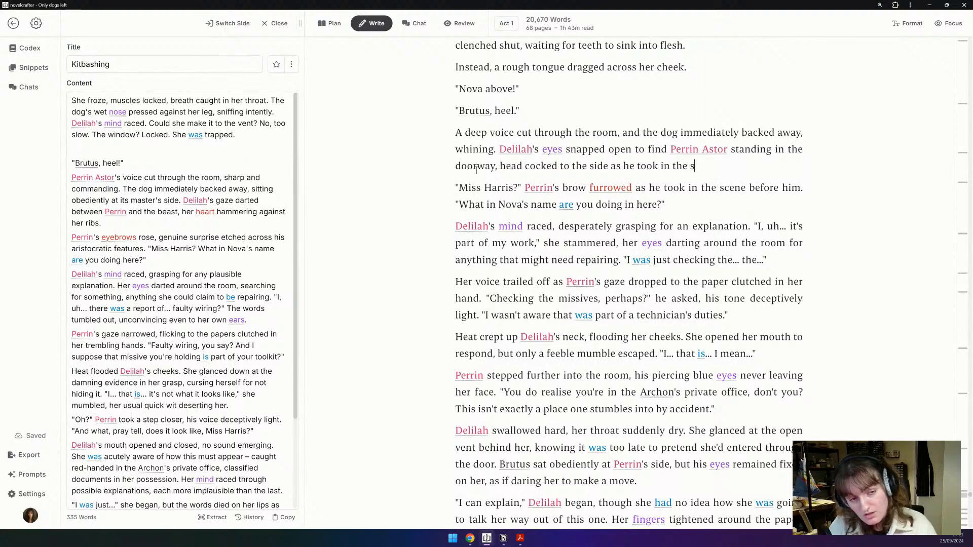
{"action": "type", "text": "cene before him."}
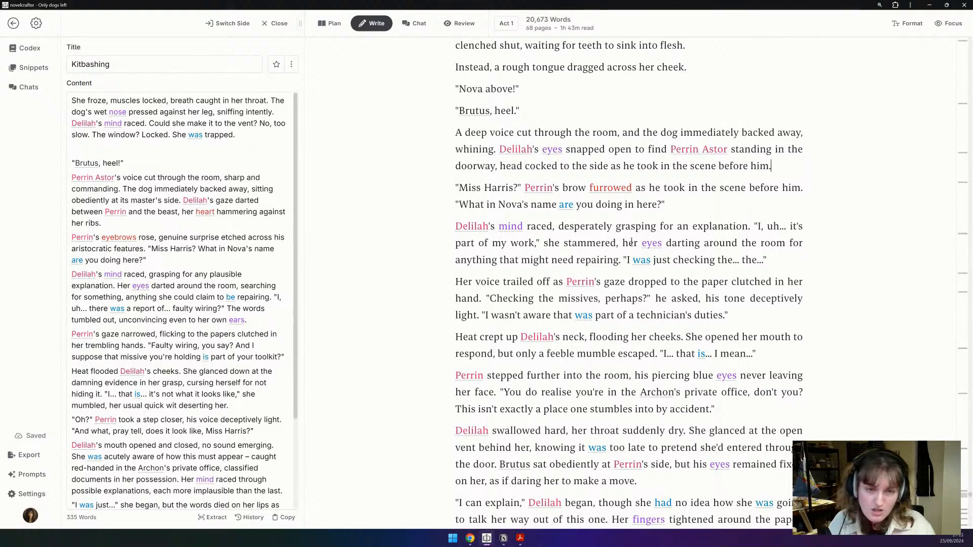
Step: Replace everything after "Miss Harris?" in the manuscript with "Are you also searching for treats in every room you come across?" and a closing quotation mark
{"action": "left_click_drag", "start_coordinate": [678, 203], "coordinate": [517, 185]}
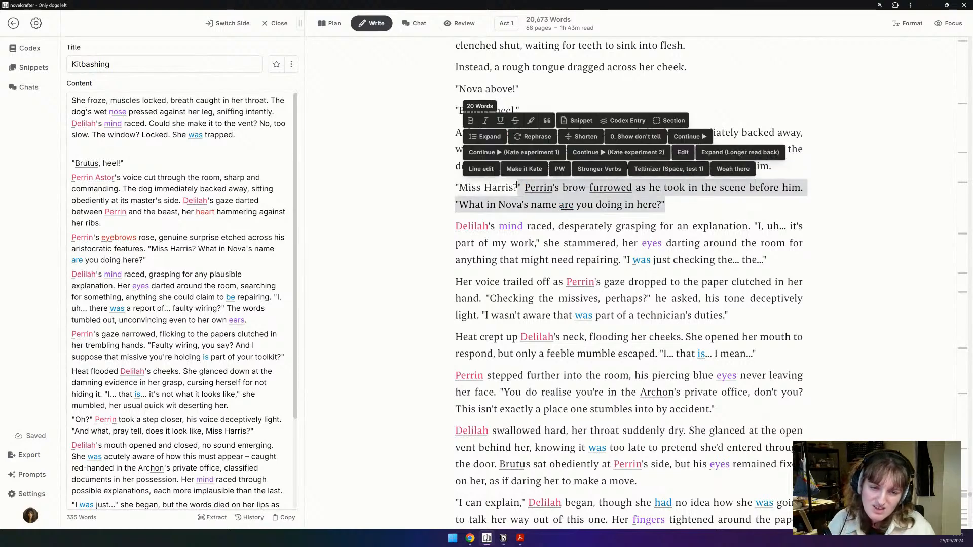
{"action": "key", "text": "BackSpace"}
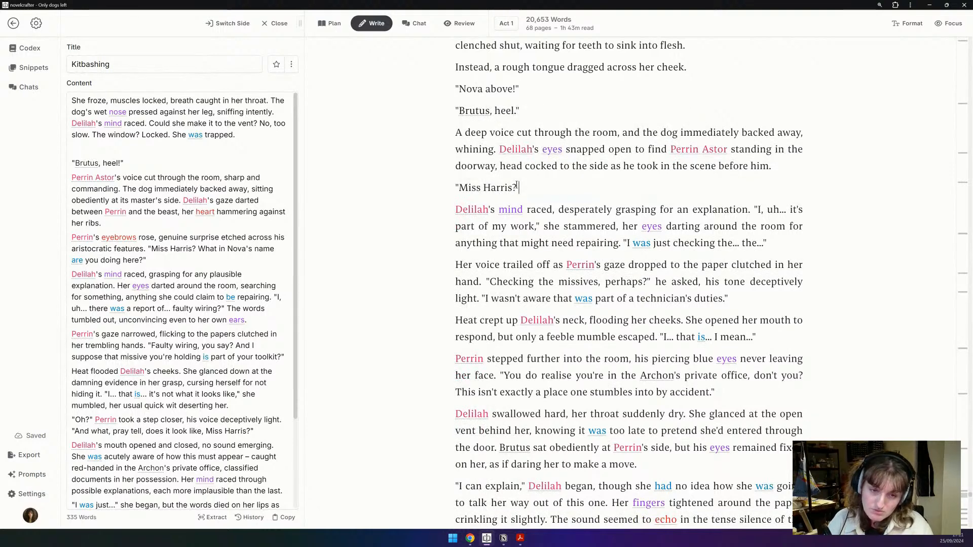
{"action": "type", "text": "Are you also sear"}
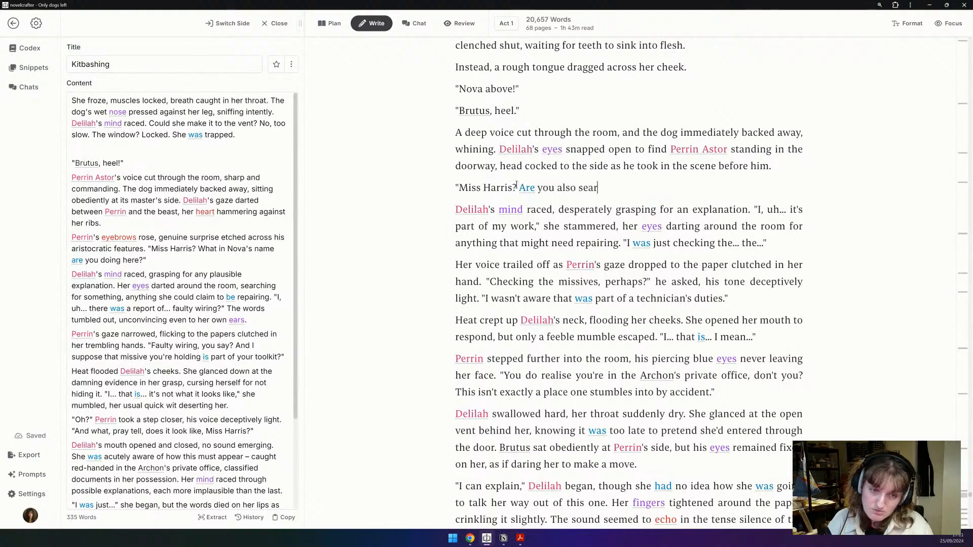
{"action": "type", "text": "ching for treats in e"}
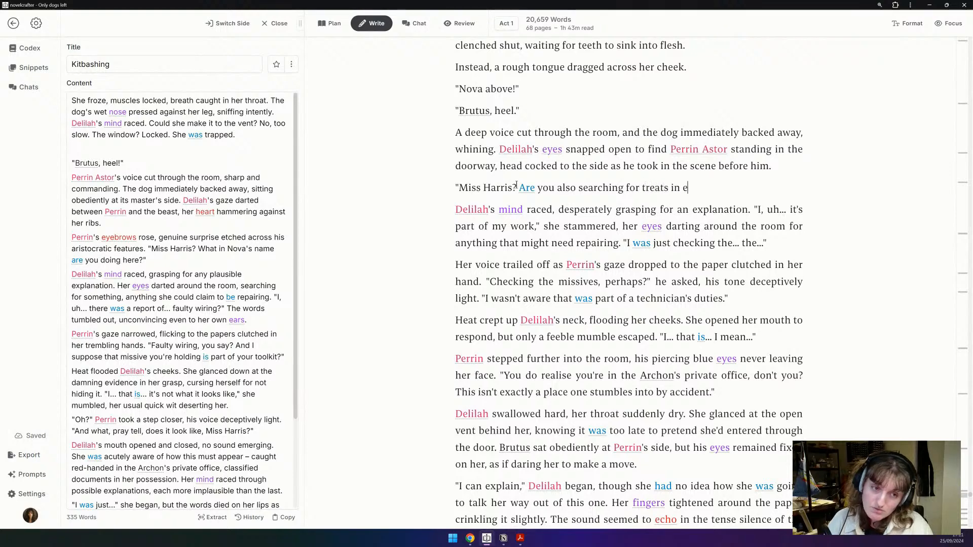
{"action": "type", "text": "very room you"}
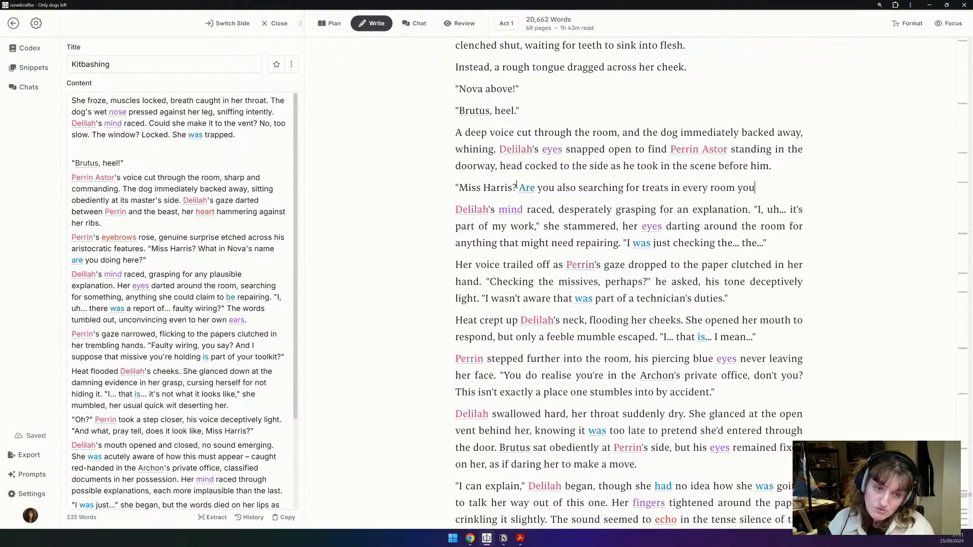
{"action": "type", "text": " come across?\""}
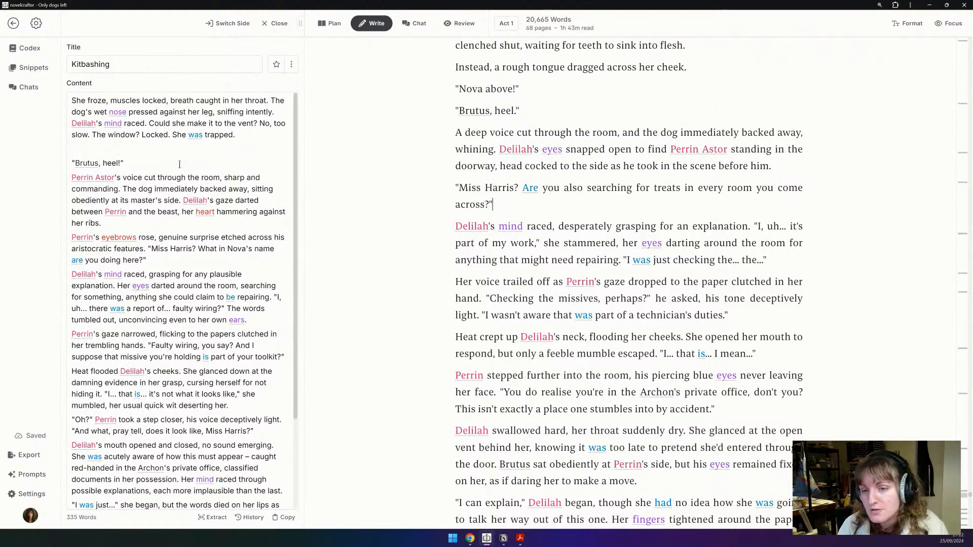
Step: Delete the Kitbashing snippet's passage from "Brutus, heel!" through the paragraph ending "are you doing here?"
{"action": "left_click", "coordinate": [164, 200]}
{"action": "triple_click", "coordinate": [165, 199]}
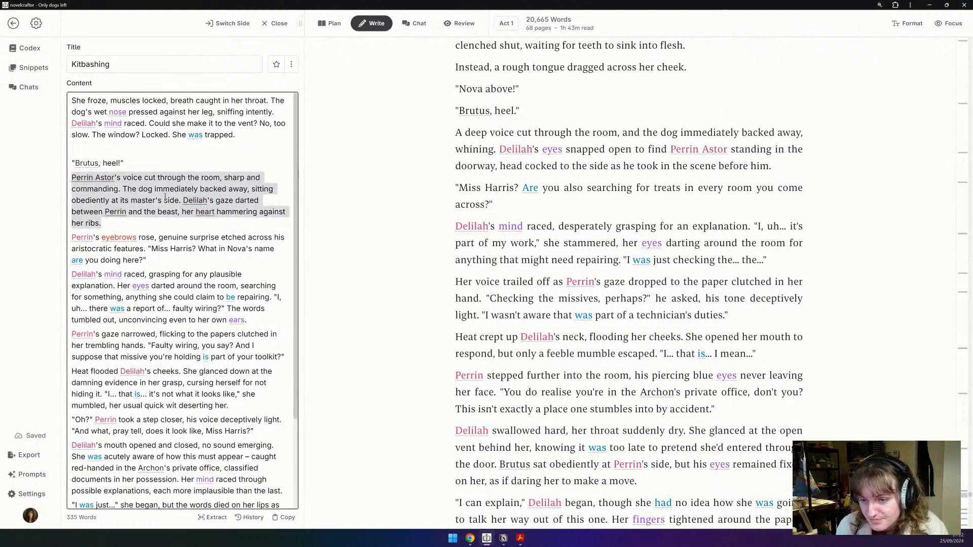
{"action": "left_click_drag", "start_coordinate": [152, 260], "coordinate": [66, 162]}
{"action": "key", "text": "BackSpace"}
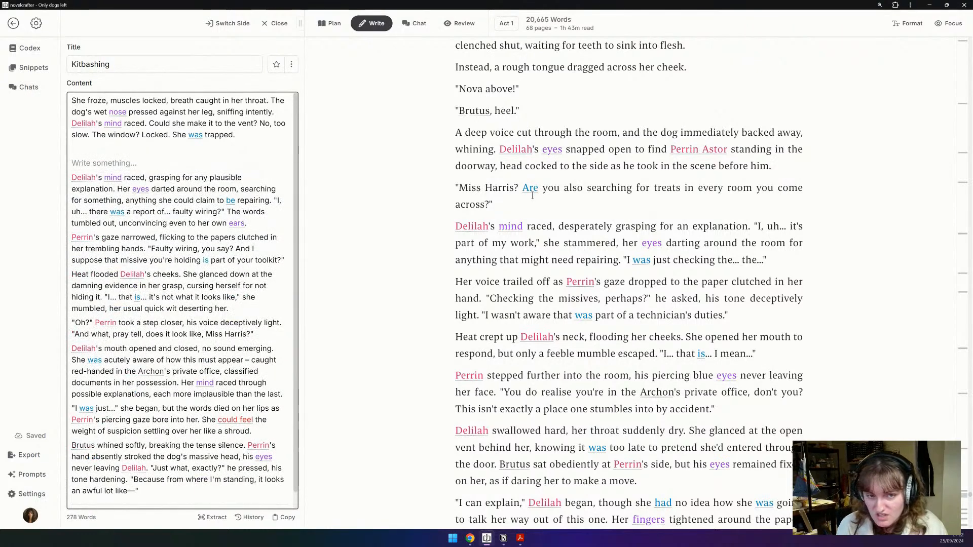
Step: Open up empty lines below the treats question and add the sentence "Delilah looked around the room, desperately grasping for a solution."
{"action": "left_click", "coordinate": [551, 206]}
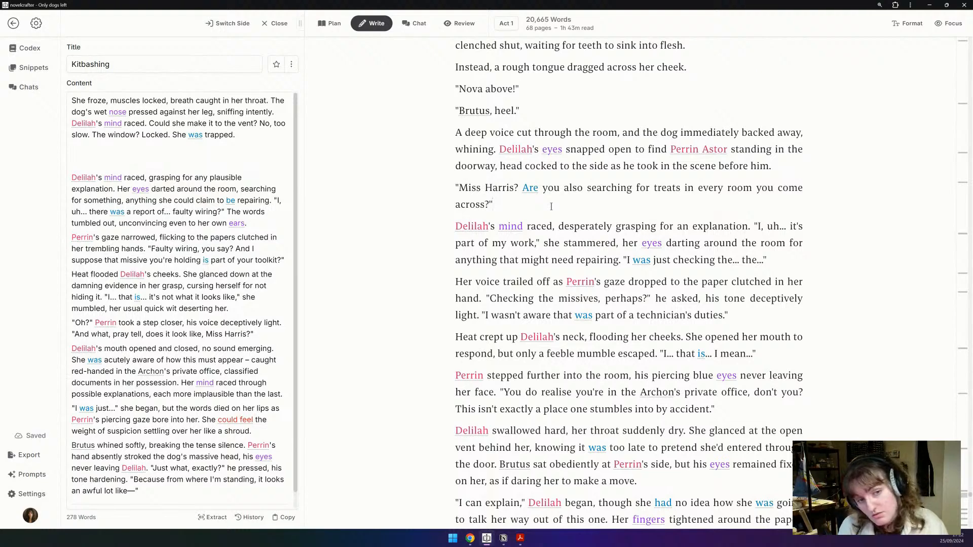
{"action": "key", "text": "Return"}
{"action": "key", "text": "Return"}
{"action": "key", "text": "Return"}
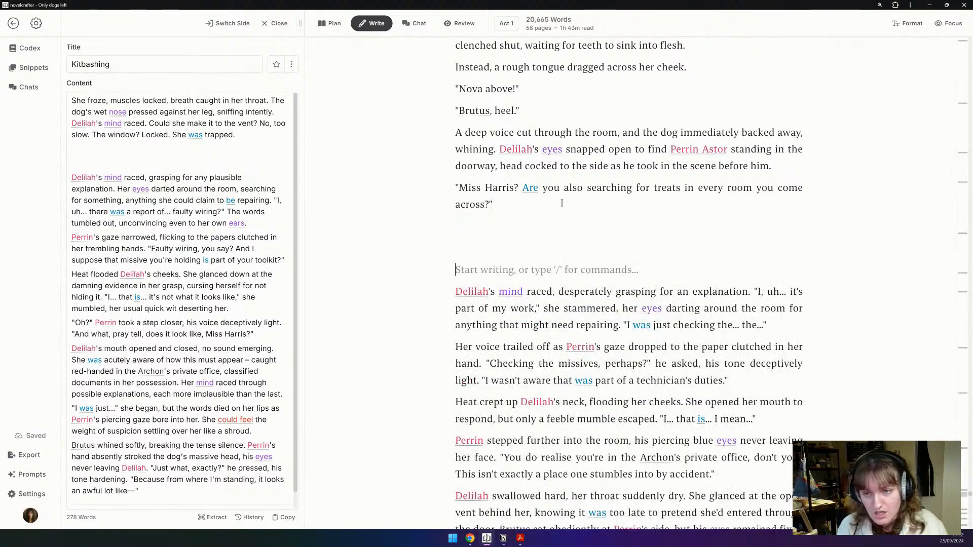
{"action": "left_click", "coordinate": [526, 226]}
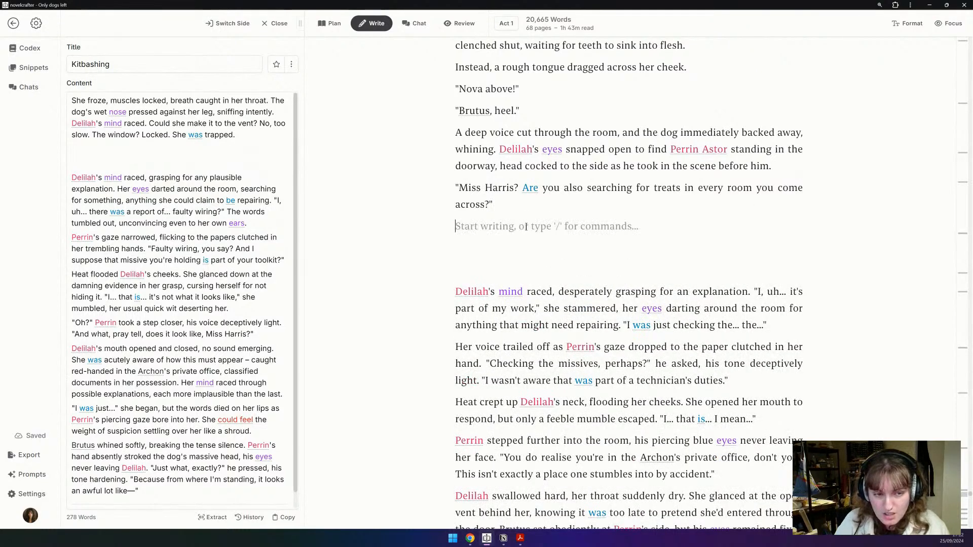
{"action": "type", "text": "De"}
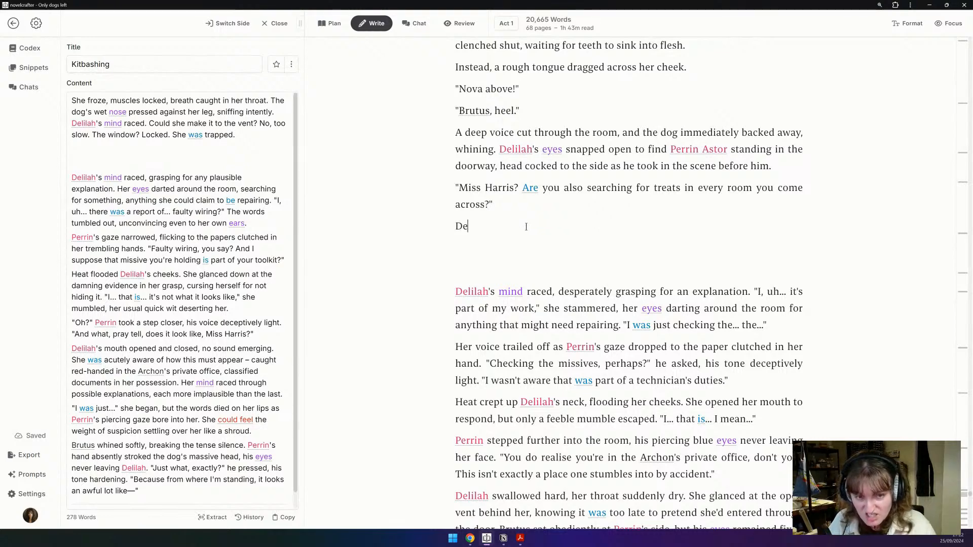
{"action": "type", "text": "lilah looke"}
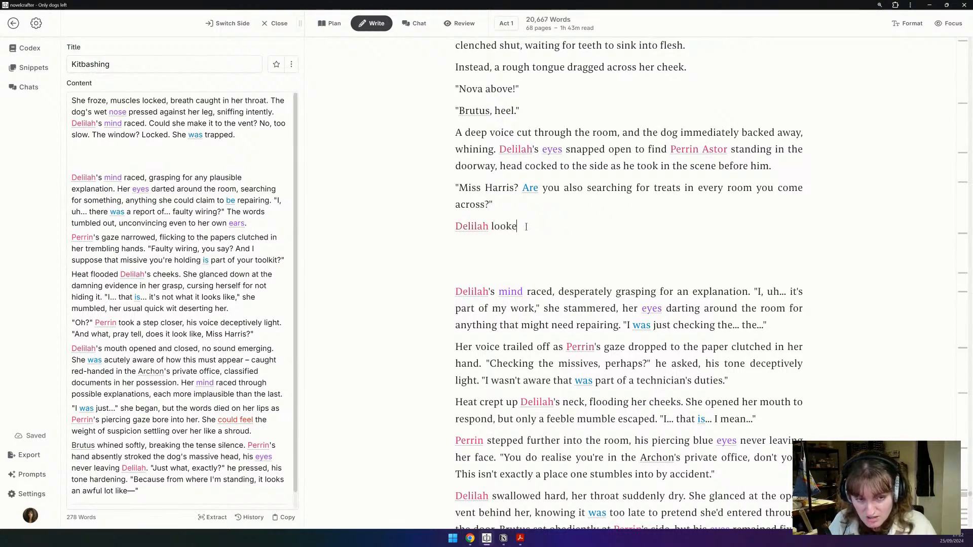
{"action": "type", "text": "d around the room, de"}
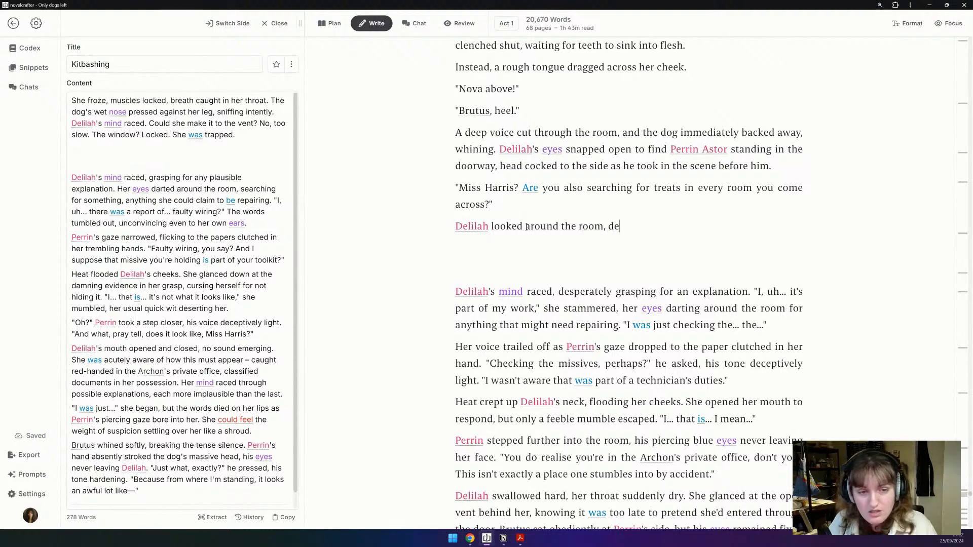
{"action": "type", "text": "speratly"}
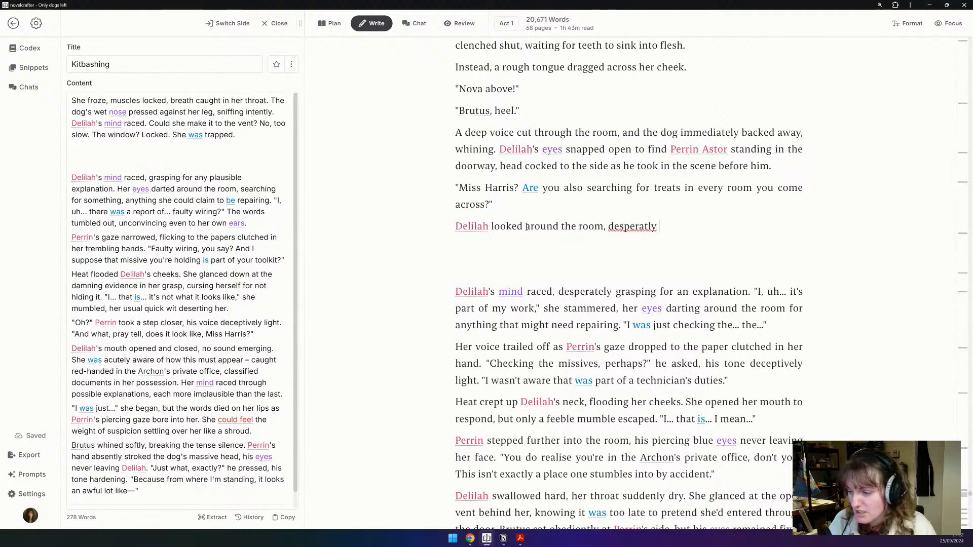
{"action": "key", "text": "BackSpace"}
{"action": "key", "text": "BackSpace"}
{"action": "key", "text": "BackSpace"}
{"action": "type", "text": "ely grasping for a solution"}
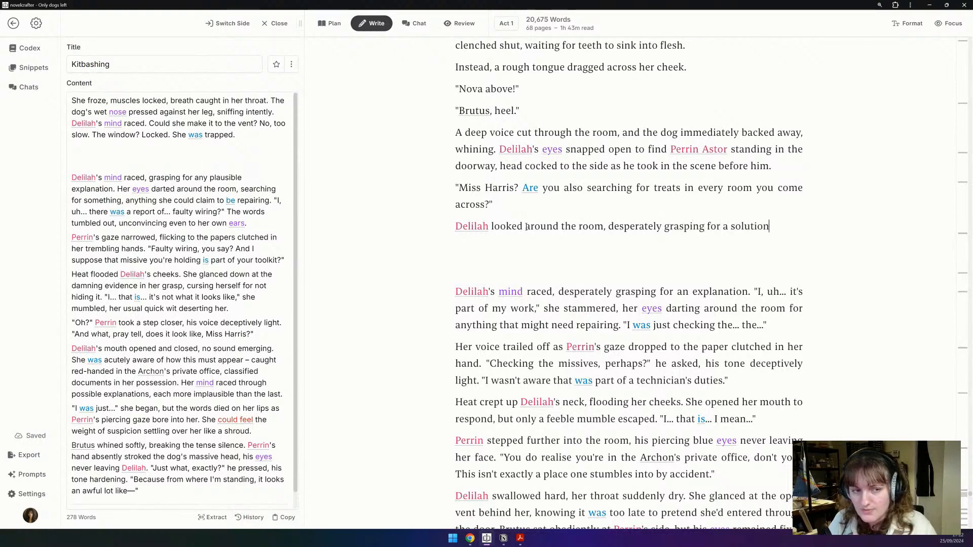
{"action": "type", "text": "."}
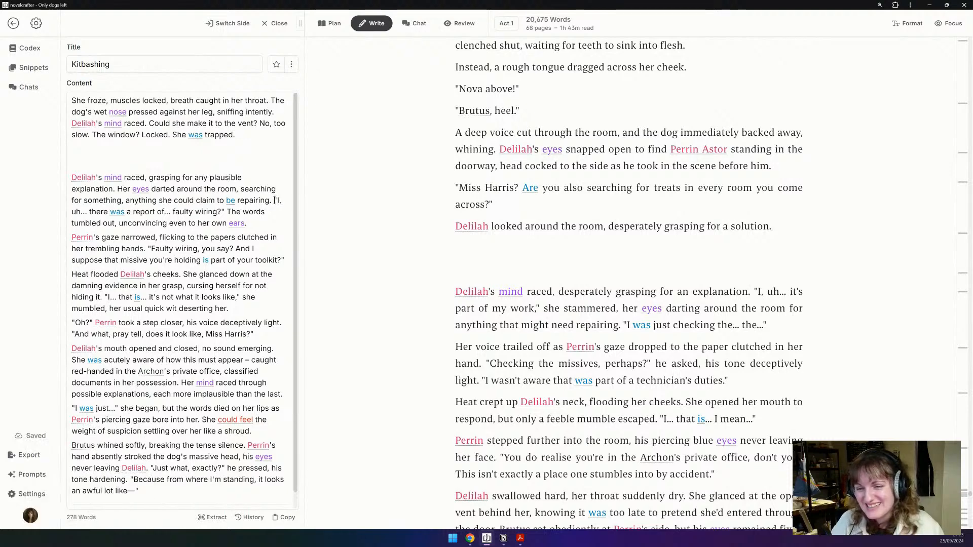
Step: Begin the stammered reply after "grasping for a solution." with "I, uh... there was a report of...", adapted from the Kitbashing snippet
{"action": "left_click_drag", "start_coordinate": [274, 200], "coordinate": [245, 217]}
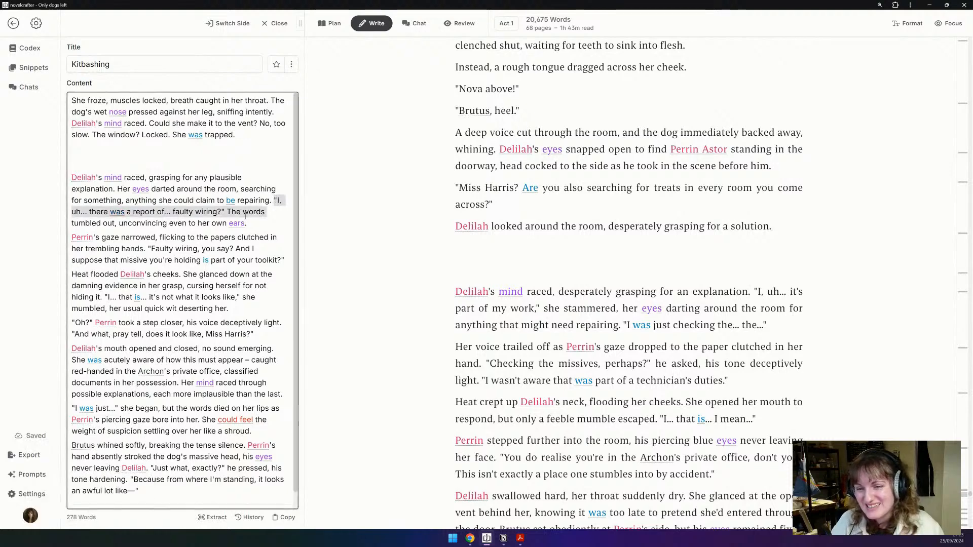
{"action": "left_click", "coordinate": [782, 223]}
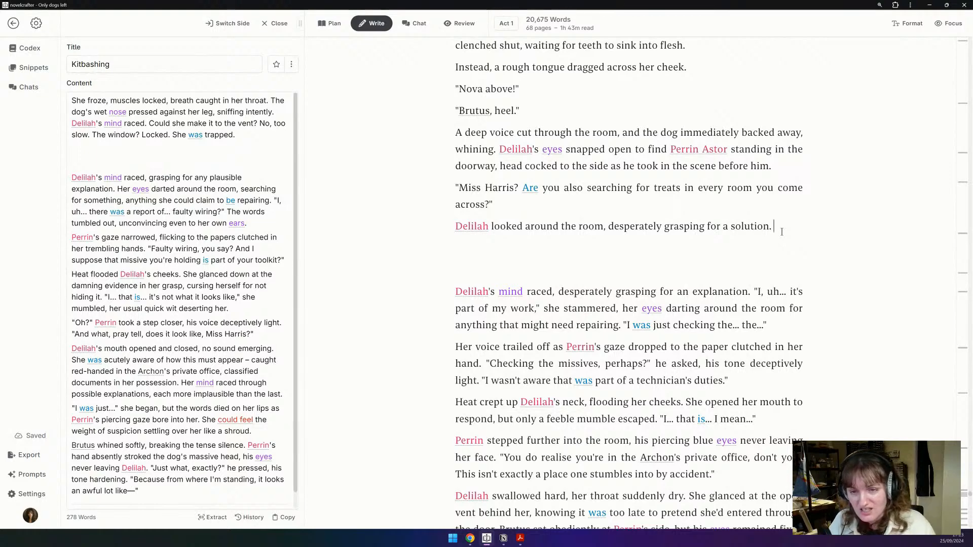
{"action": "type", "text": "\"I, uh, t"}
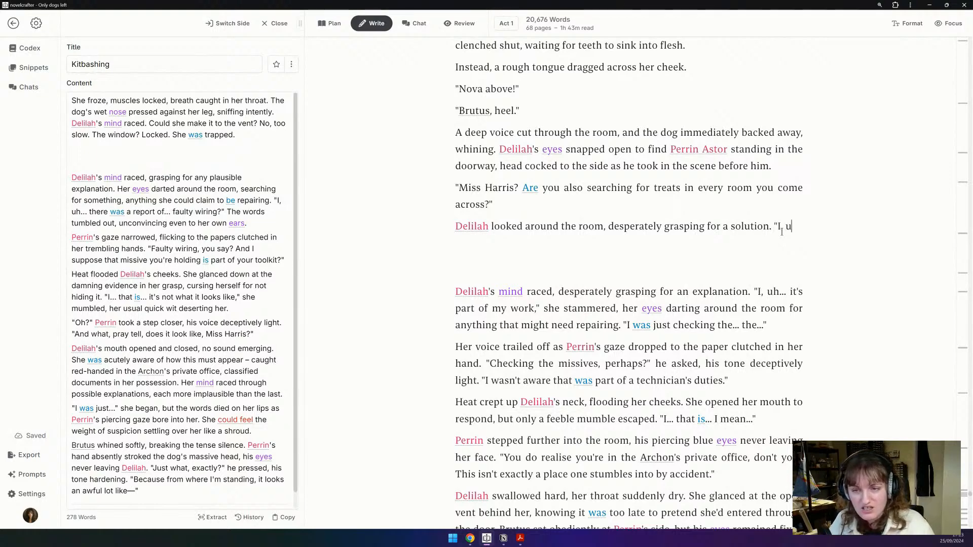
{"action": "key", "text": "BackSpace"}
{"action": "key", "text": "BackSpace"}
{"action": "key", "text": "BackSpace"}
{"action": "type", "text": "//"}
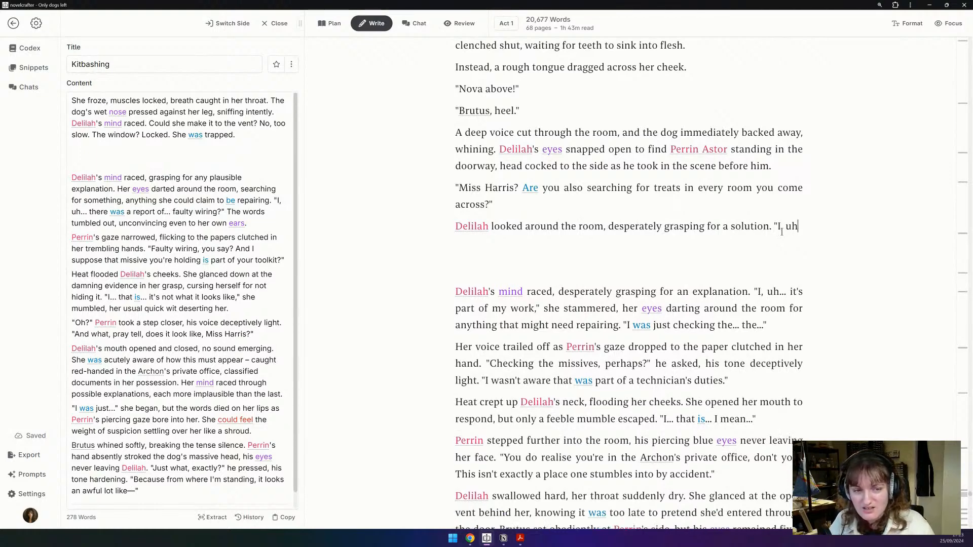
{"action": "key", "text": "BackSpace"}
{"action": "key", "text": "BackSpace"}
{"action": "type", "text": ".."}
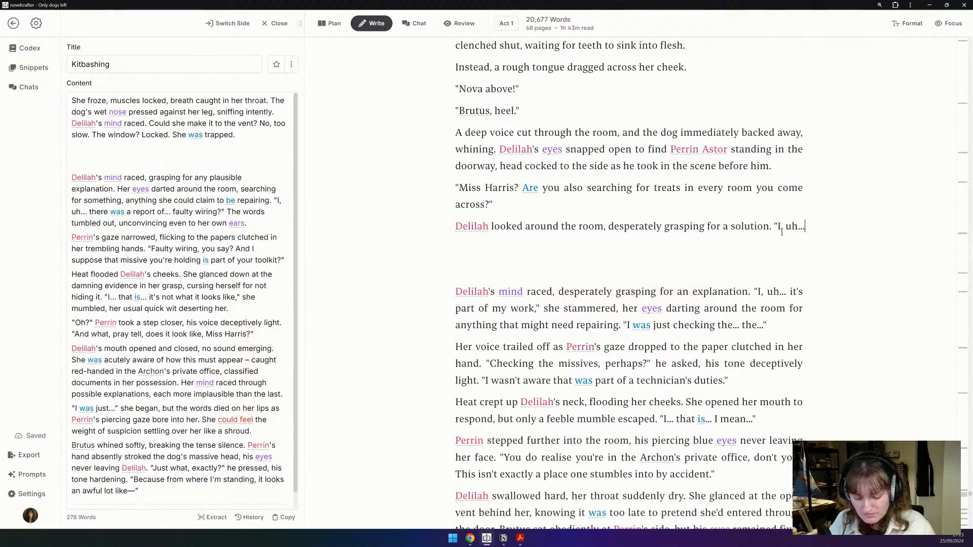
{"action": "type", "text": ". there was a report of.."}
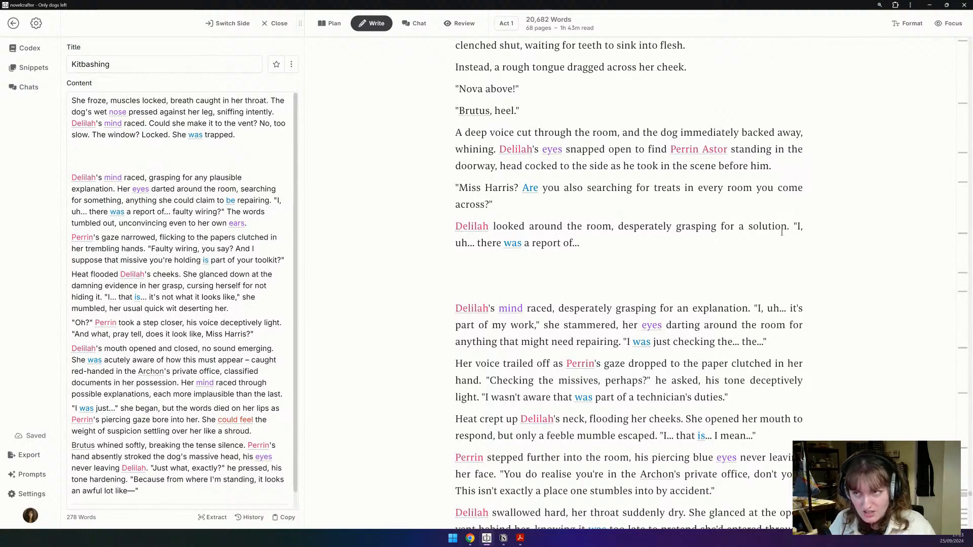
{"action": "type", "text": ". uh, the"}
{"action": "key", "text": "BackSpace"}
{"action": "key", "text": "BackSpace"}
{"action": "key", "text": "BackSpace"}
{"action": "key", "text": "BackSpace"}
{"action": "key", "text": "BackSpace"}
{"action": "key", "text": "BackSpace"}
{"action": "key", "text": "BackSpace"}
{"action": "key", "text": "BackSpace"}
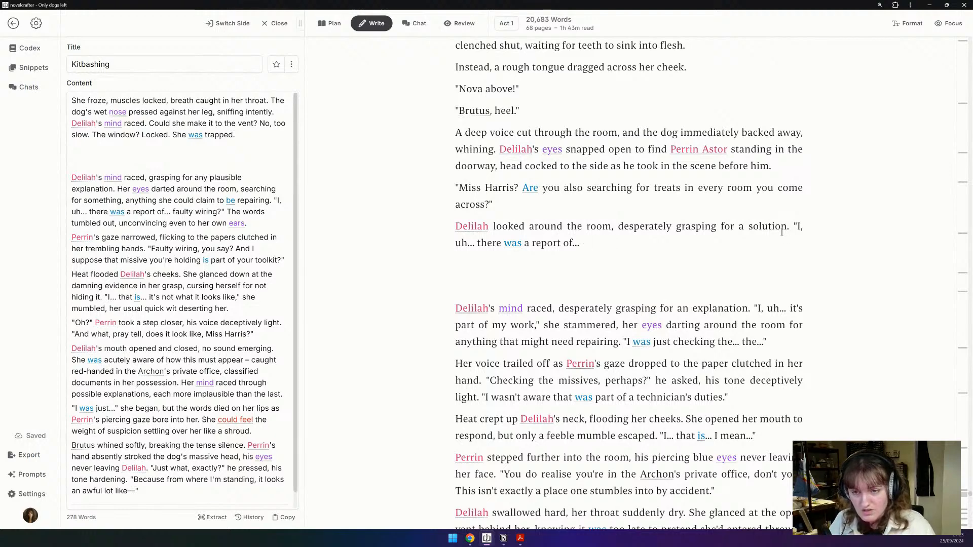
Step: Complete the stammered reply after "there was a report of..." with "faulty wiring? Uh, and the vents..." and a closing quotation mark
{"action": "type", "text": "f... faulty wiring? The ev"}
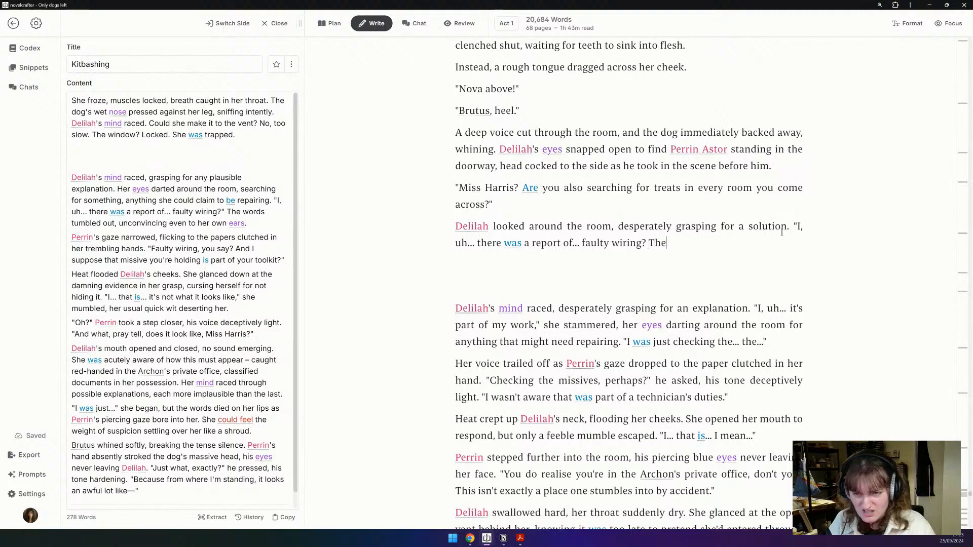
{"action": "key", "text": "BackSpace"}
{"action": "key", "text": "BackSpace"}
{"action": "key", "text": "BackSpace"}
{"action": "key", "text": "BackSpace"}
{"action": "key", "text": "BackSpace"}
{"action": "key", "text": "BackSpace"}
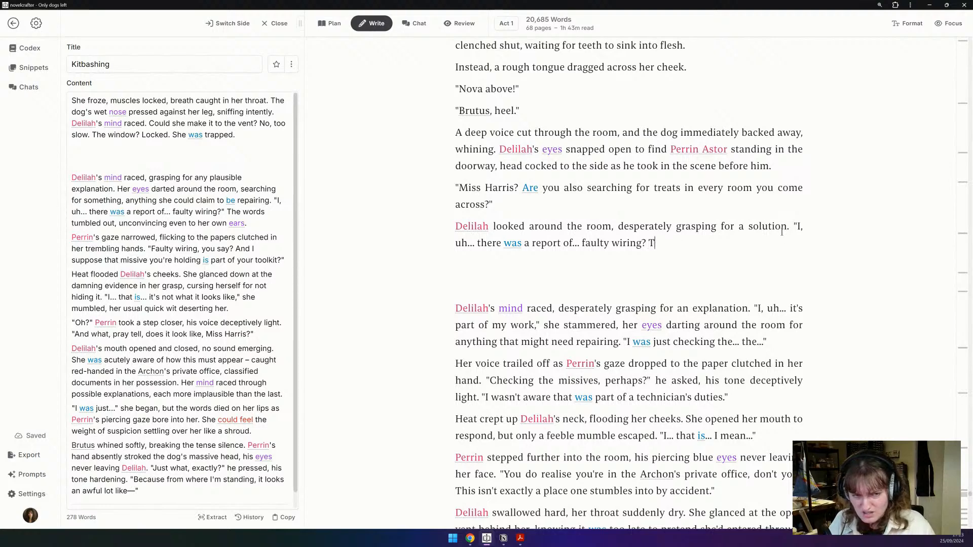
{"action": "type", "text": "Uh, and the be"}
{"action": "key", "text": "BackSpace"}
{"action": "key", "text": "BackSpace"}
{"action": "type", "text": "vents"}
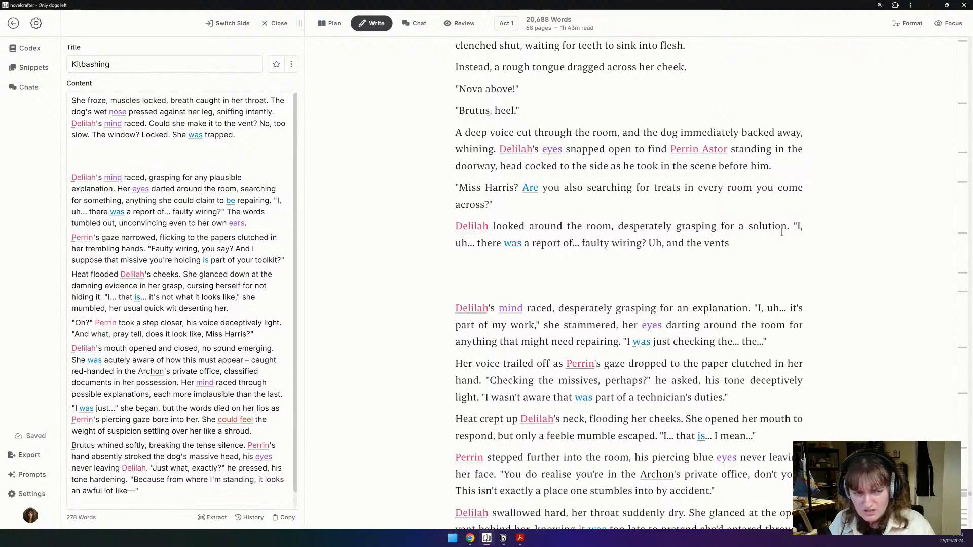
{"action": "type", "text": "...\""}
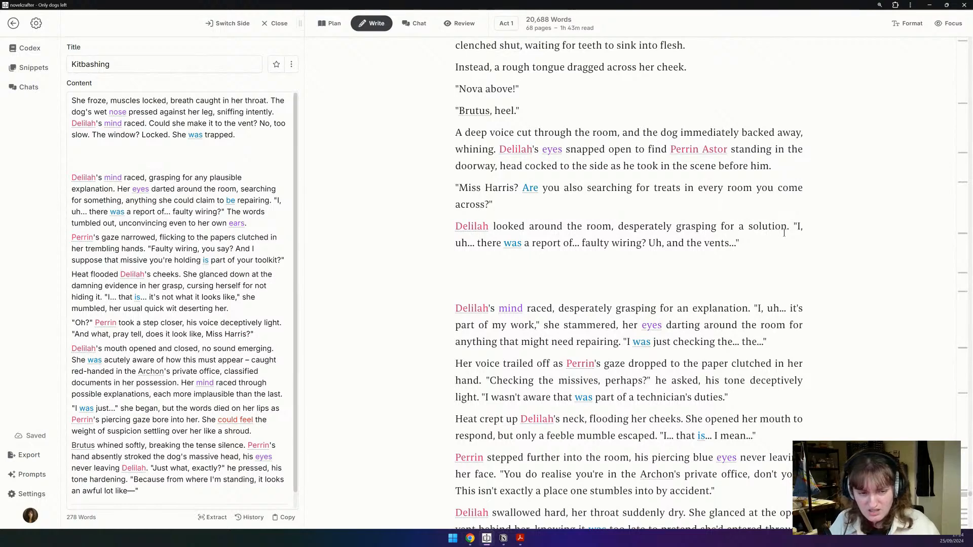
Step: Remove the old "Delilah's mind raced" paragraph and empty line from the manuscript, and change "Her voice trailed off" to "She trailed off"
{"action": "triple_click", "coordinate": [591, 322]}
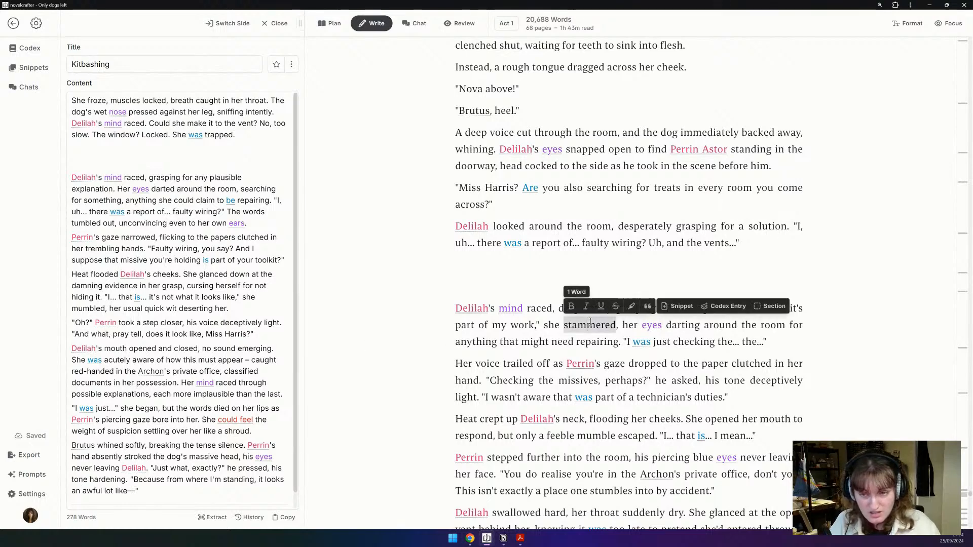
{"action": "key", "text": "Delete"}
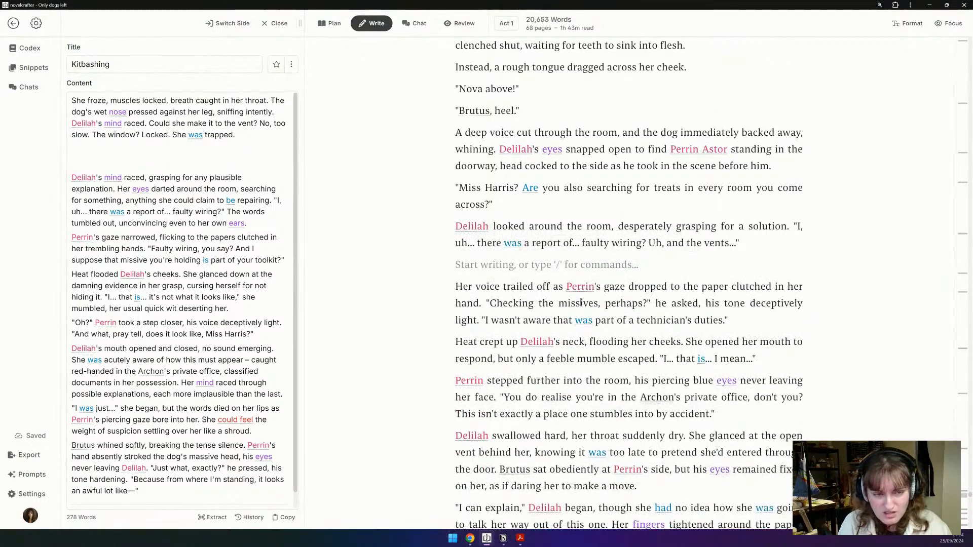
{"action": "key", "text": "Delete"}
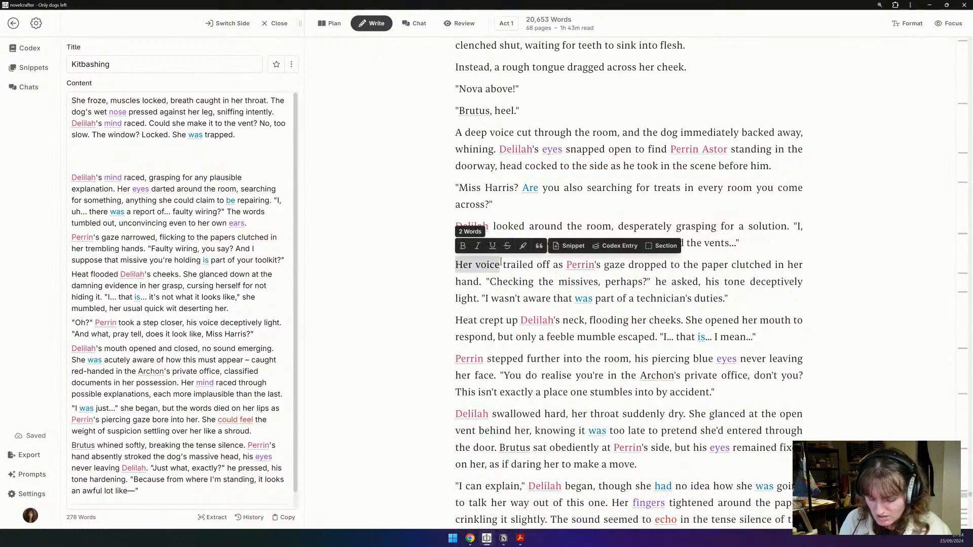
{"action": "key", "text": "BackSpace"}
{"action": "type", "text": "She"}
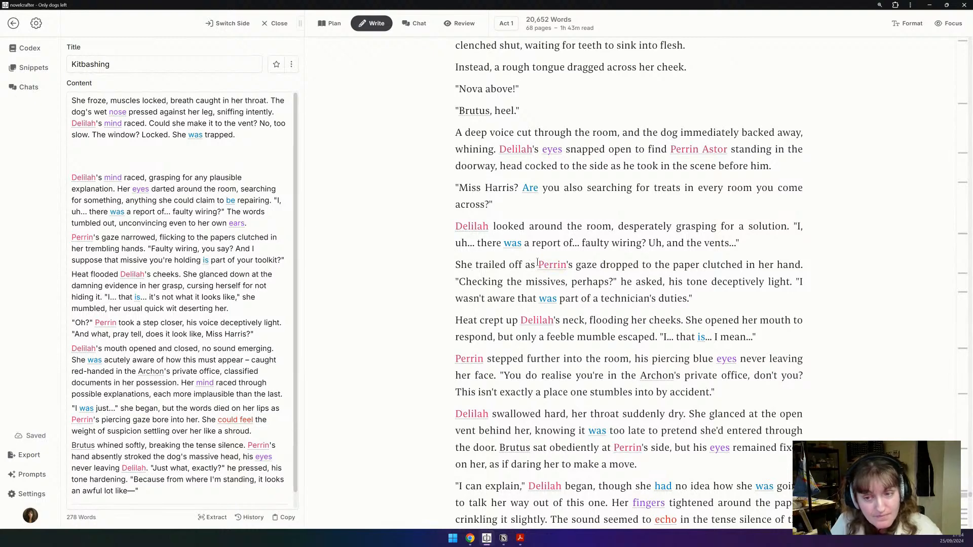
Step: Delete the paragraph beginning "Delilah's mind raced, grasping for any plausible explanation" from the Kitbashing snippet
{"action": "left_click", "coordinate": [143, 247]}
{"action": "type", "text": "."}
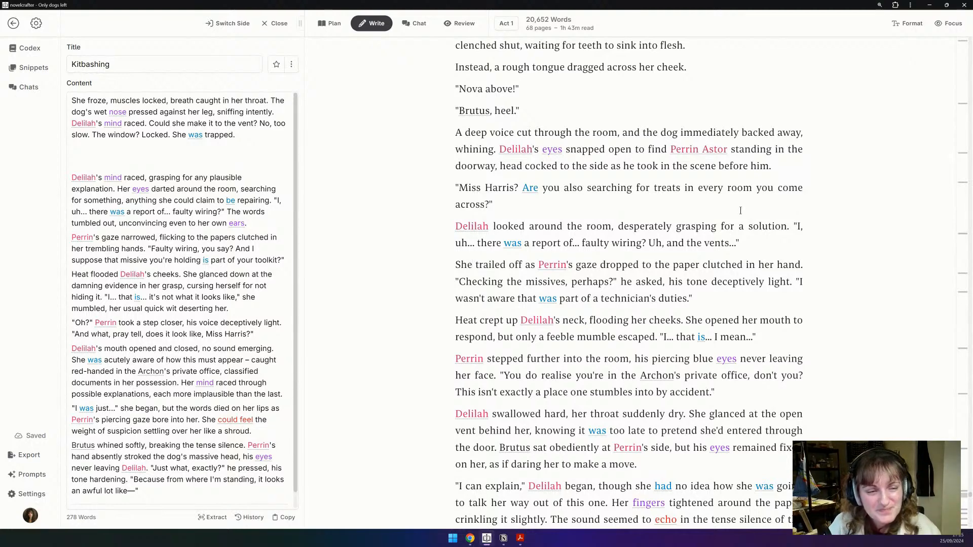
{"action": "scroll", "coordinate": [586, 333], "scroll_direction": "down", "scroll_amount": 1}
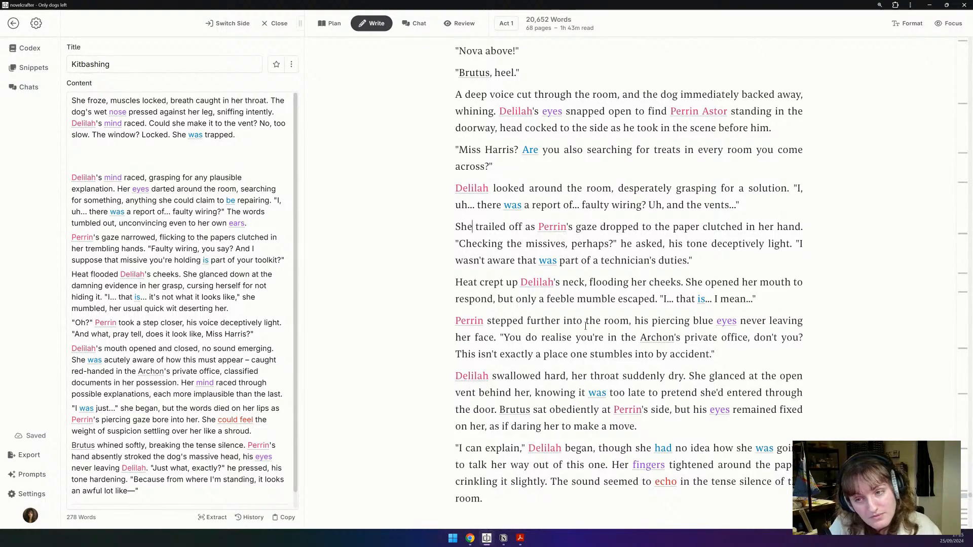
{"action": "left_click", "coordinate": [214, 199]}
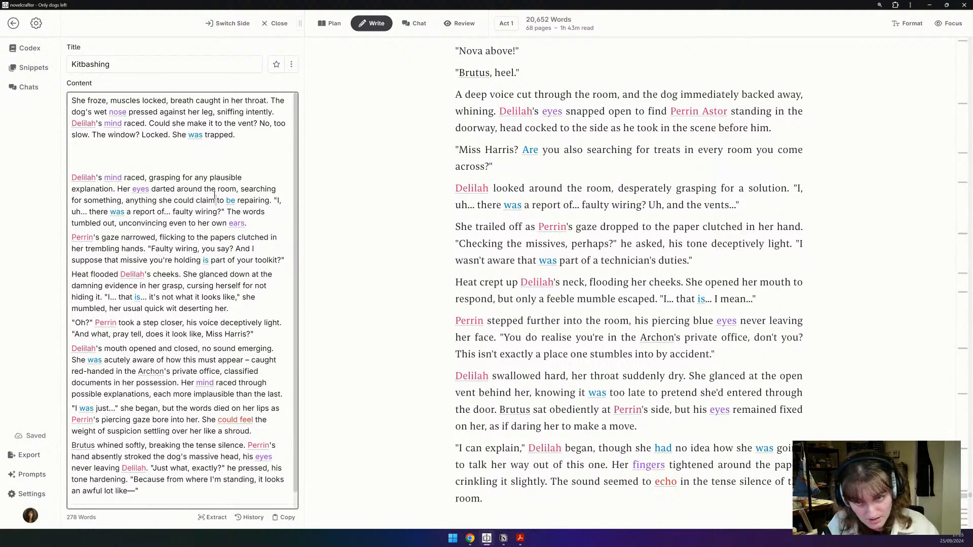
{"action": "triple_click", "coordinate": [214, 189]}
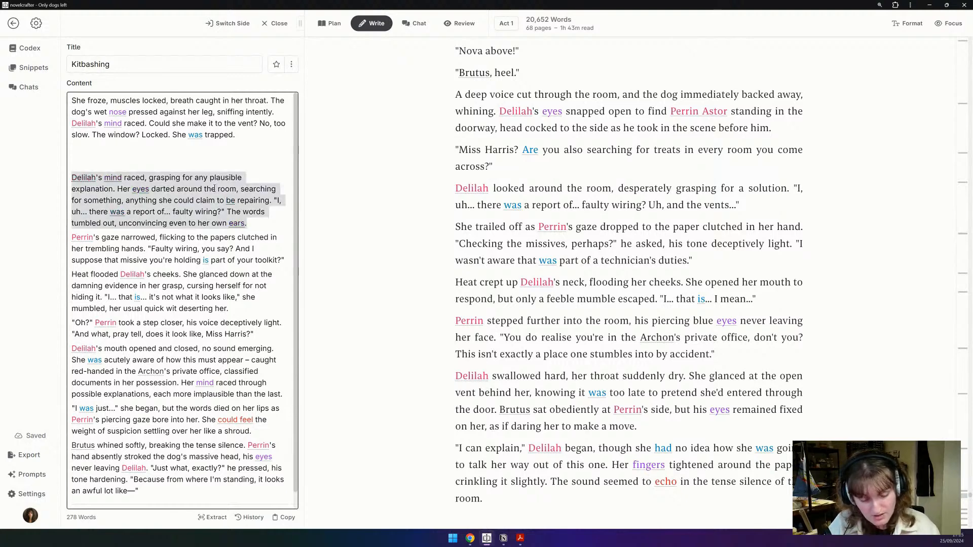
{"action": "key", "text": "BackSpace"}
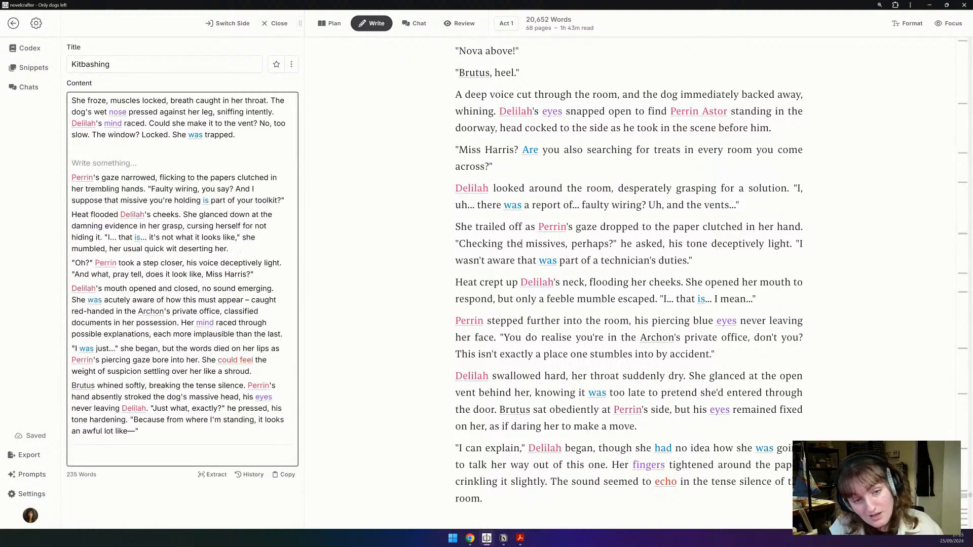
Step: Replace "Checking the missives, perhaps" in Perrin's question with "And I suppose that missive is part of your toolkit"
{"action": "left_click", "coordinate": [614, 242]}
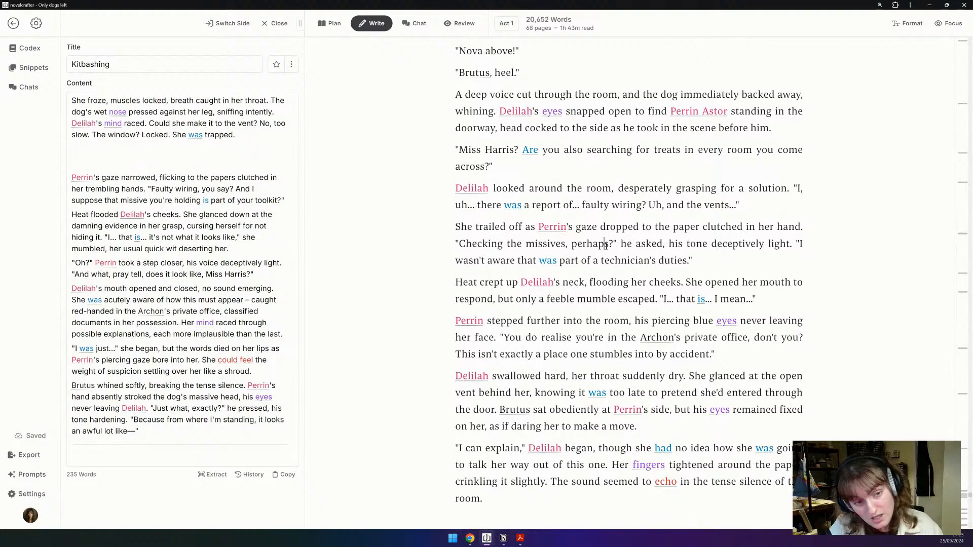
{"action": "left_click_drag", "start_coordinate": [609, 243], "coordinate": [460, 243]}
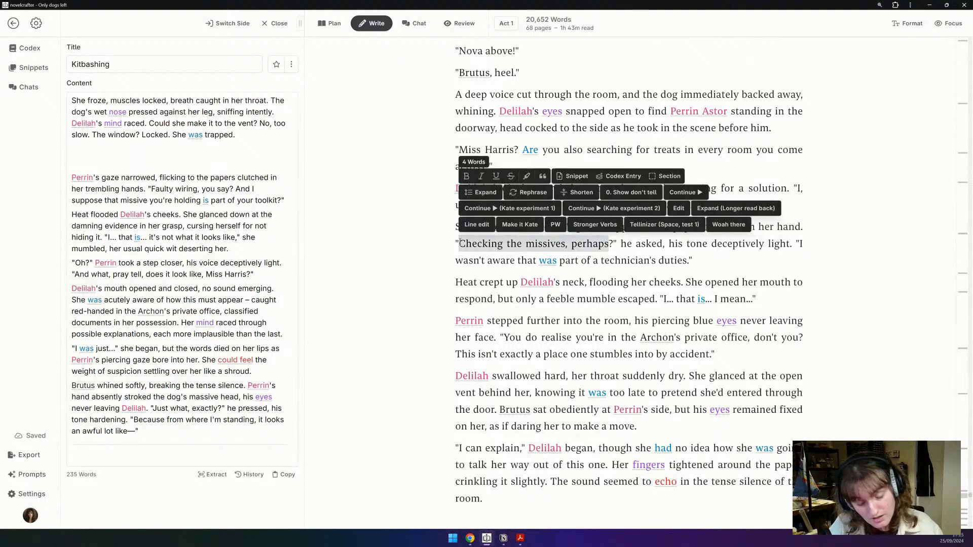
{"action": "type", "text": "And I suppose "}
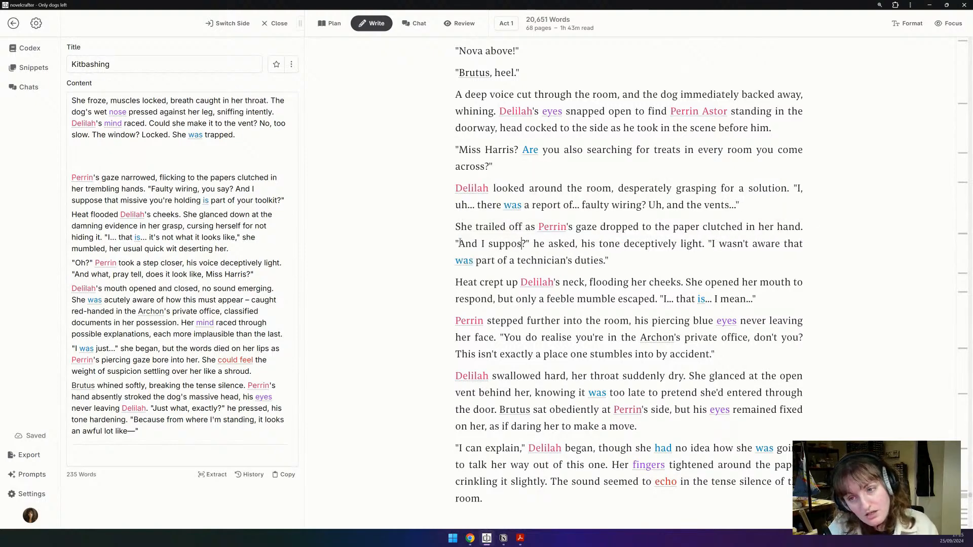
{"action": "type", "text": "that missibe is"}
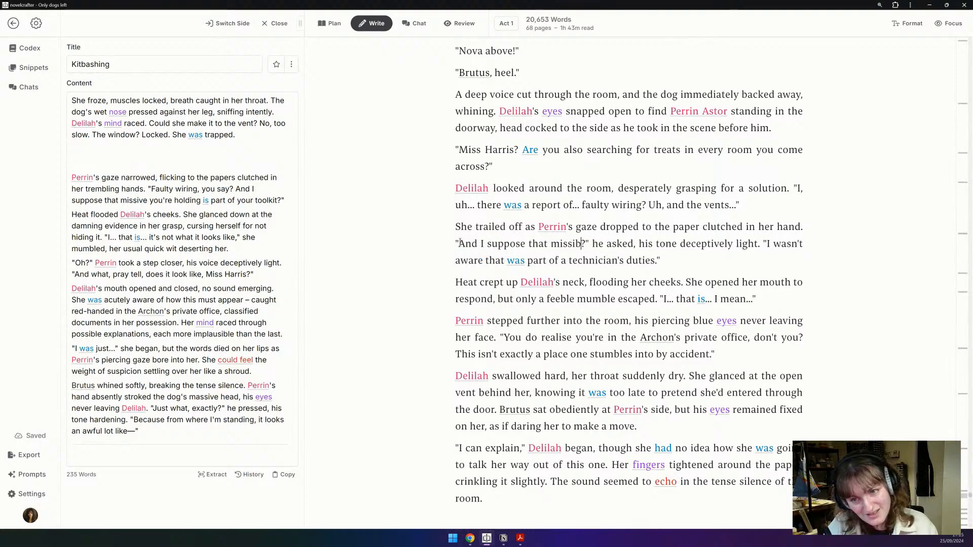
{"action": "key", "text": "BackSpace"}
{"action": "key", "text": "BackSpace"}
{"action": "key", "text": "BackSpace"}
{"action": "key", "text": "BackSpace"}
{"action": "key", "text": "BackSpace"}
{"action": "key", "text": "BackSpace"}
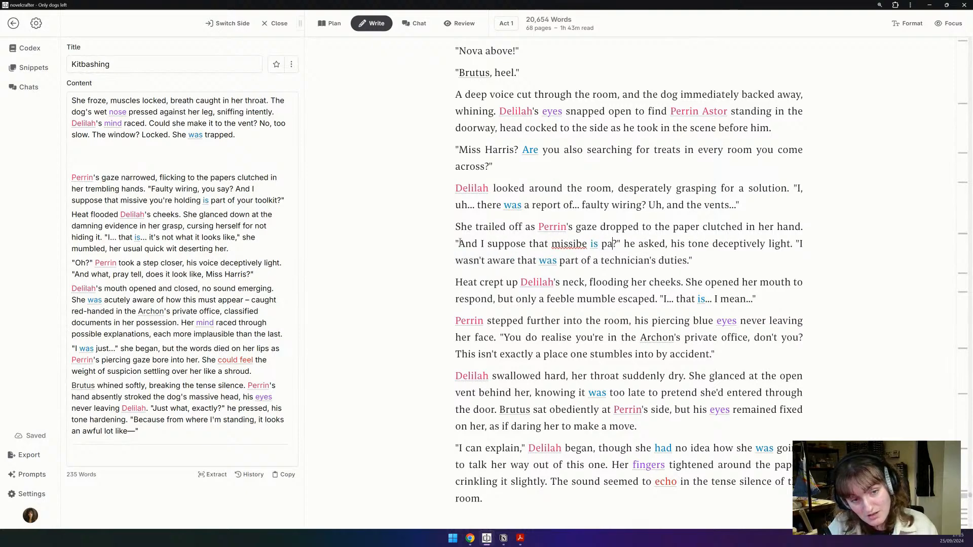
{"action": "type", "text": "ve is part"}
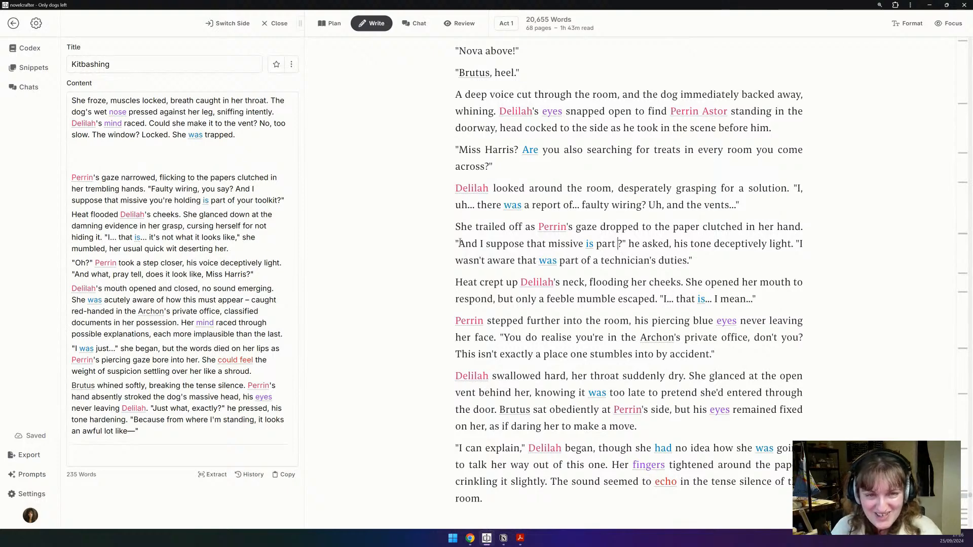
{"action": "scroll", "coordinate": [553, 169], "scroll_direction": "up", "scroll_amount": 5}
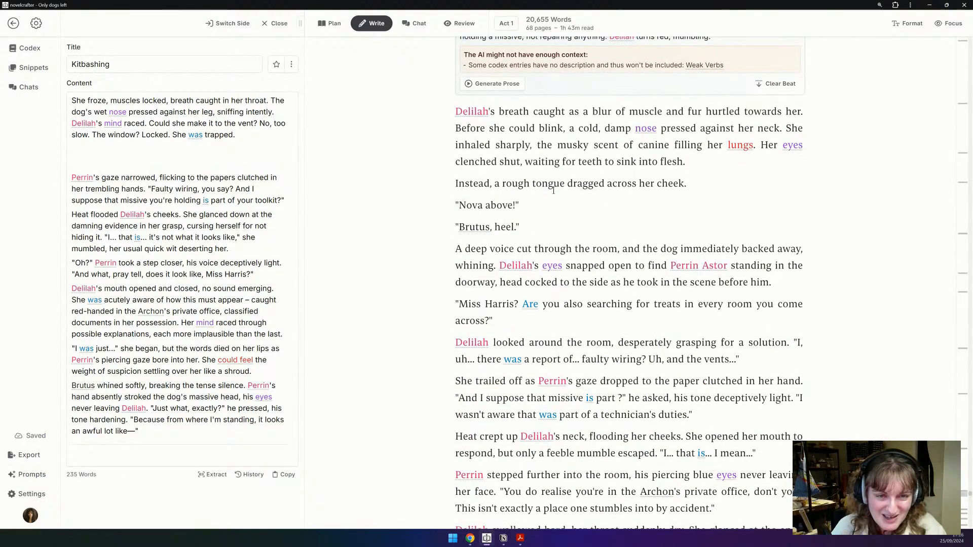
{"action": "scroll", "coordinate": [873, 299], "scroll_direction": "up", "scroll_amount": 4}
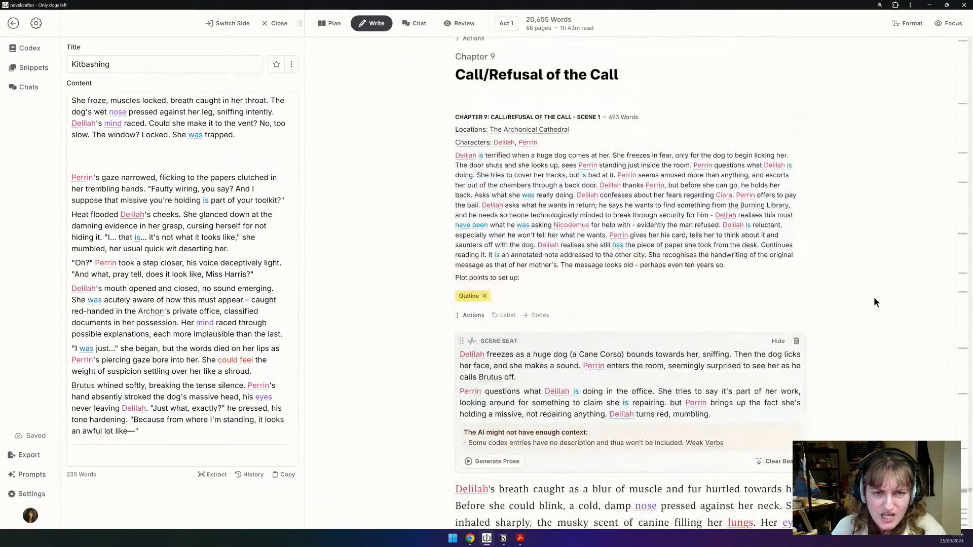
{"action": "scroll", "coordinate": [874, 299], "scroll_direction": "down", "scroll_amount": 9}
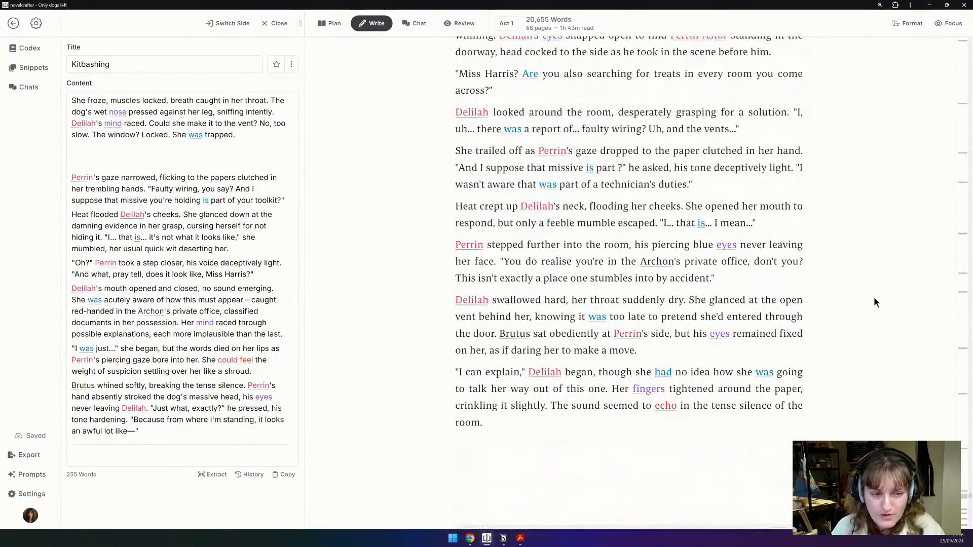
{"action": "scroll", "coordinate": [874, 299], "scroll_direction": "up", "scroll_amount": 1}
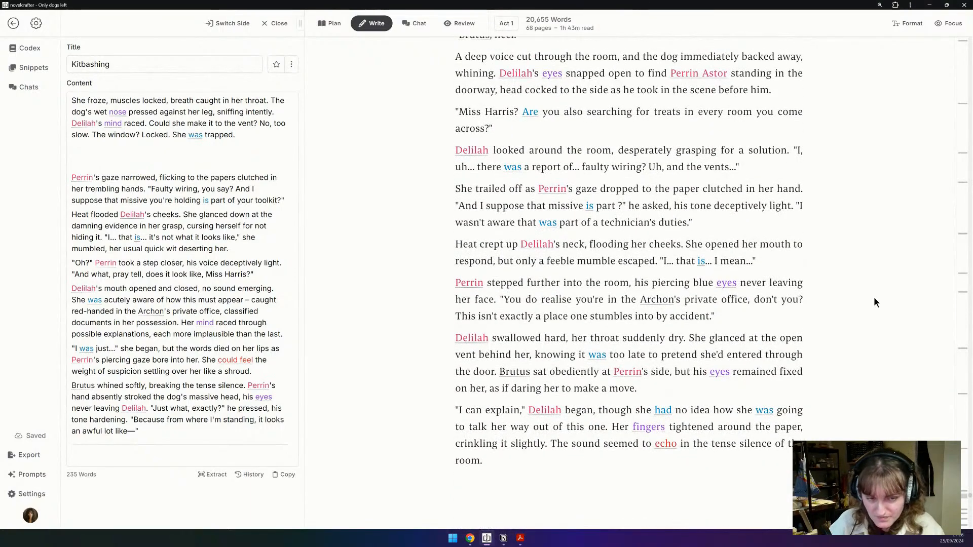
{"action": "type", "text": "of your toolkit"}
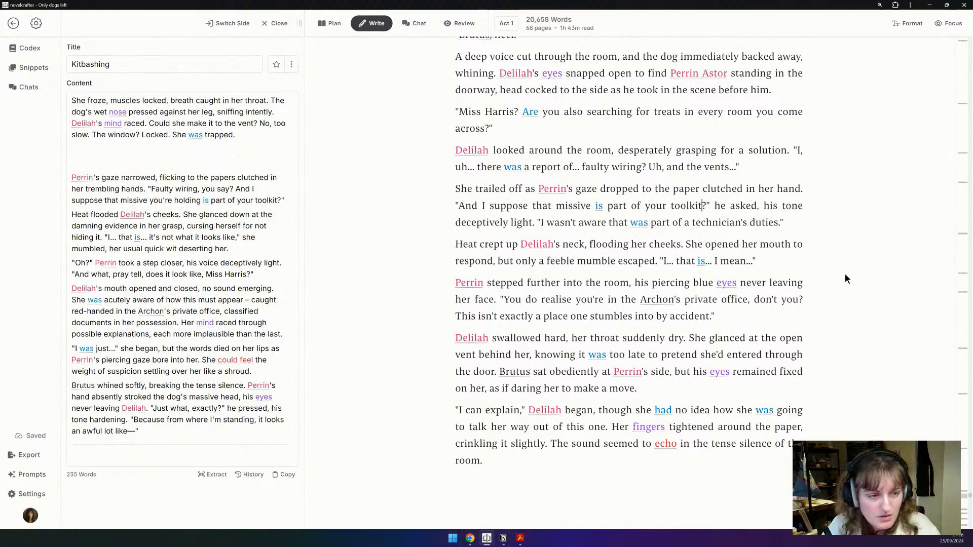
Step: Delete the manuscript's quoted technician's duties sentence and the snippet's two paragraphs beginning "Perrin's gaze narrowed" and "Heat flooded Delilah's cheeks"
{"action": "left_click_drag", "start_coordinate": [790, 227], "coordinate": [537, 222]}
{"action": "key", "text": "BackSpace"}
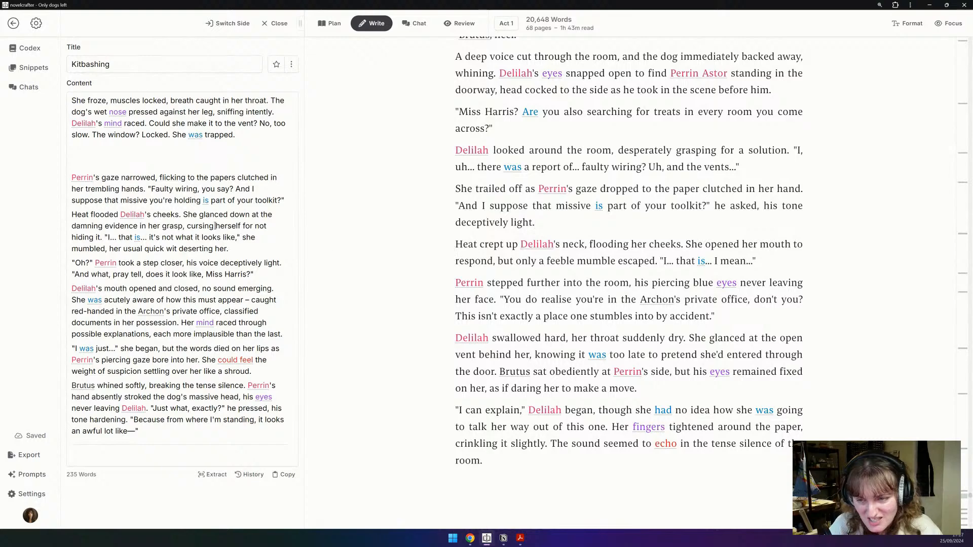
{"action": "left_click_drag", "start_coordinate": [257, 249], "coordinate": [12, 182]}
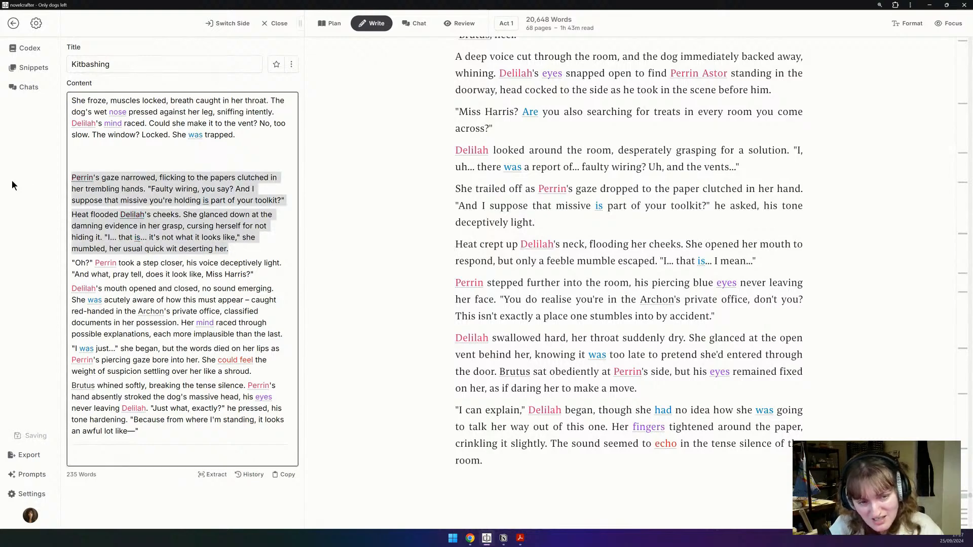
{"action": "key", "text": "BackSpace"}
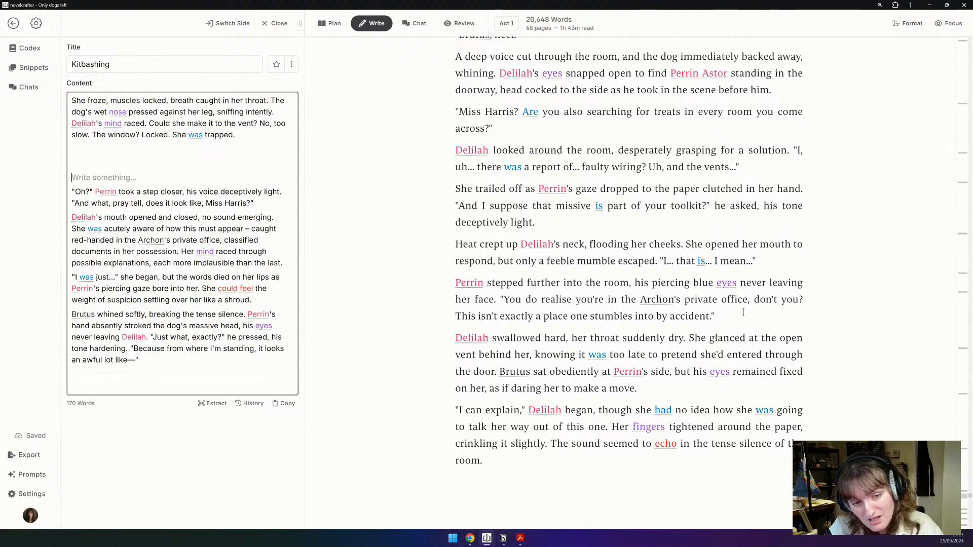
Step: Extend Delilah's mumbled line after "I mean..." with "It isn't what it looks like!"
{"action": "left_click", "coordinate": [754, 261]}
{"action": "type", "text": "It isn't w"}
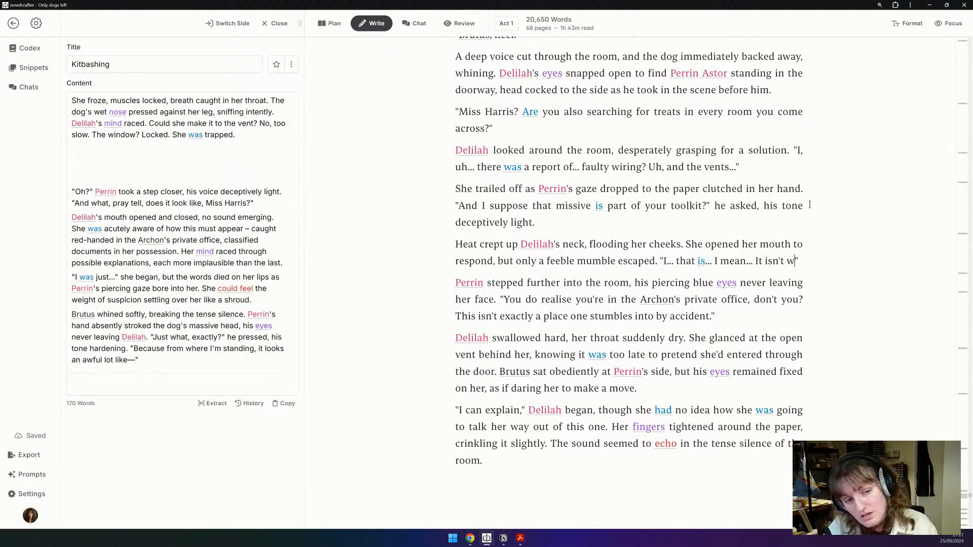
{"action": "type", "text": "hat it looks like!"}
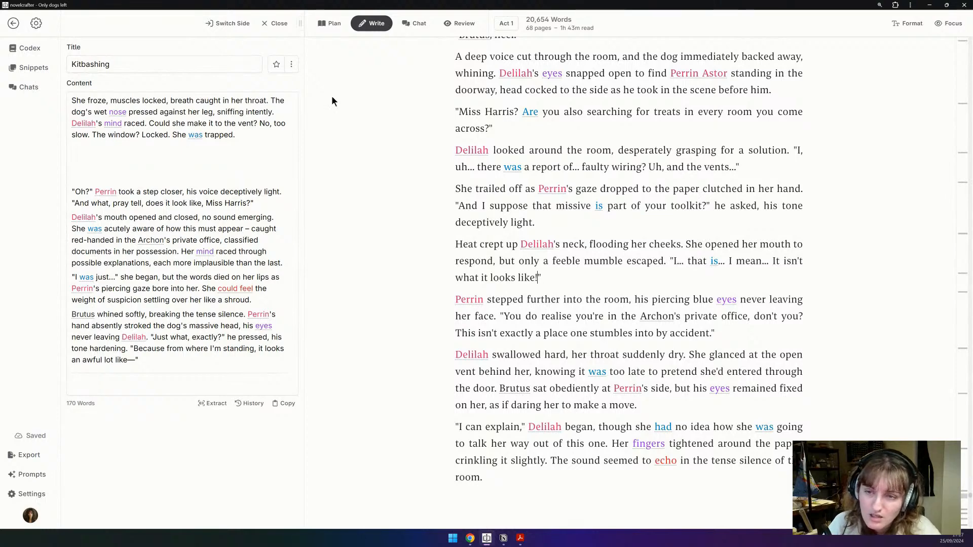
Step: Replace the manuscript paragraph beginning "Perrin stepped further into the room" with a copy of the snippet's "Oh?" paragraph
{"action": "triple_click", "coordinate": [172, 193]}
{"action": "key", "text": "ctrl+c"}
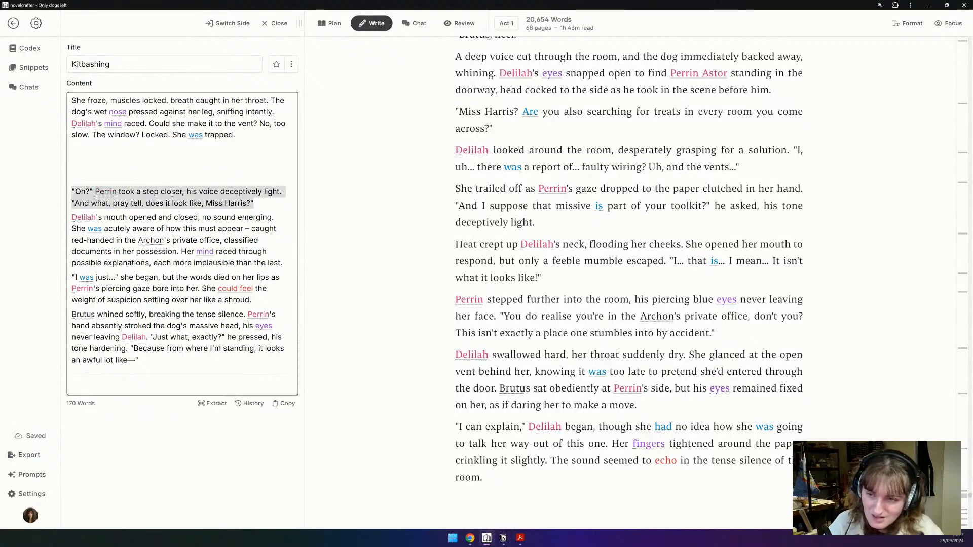
{"action": "triple_click", "coordinate": [589, 311]}
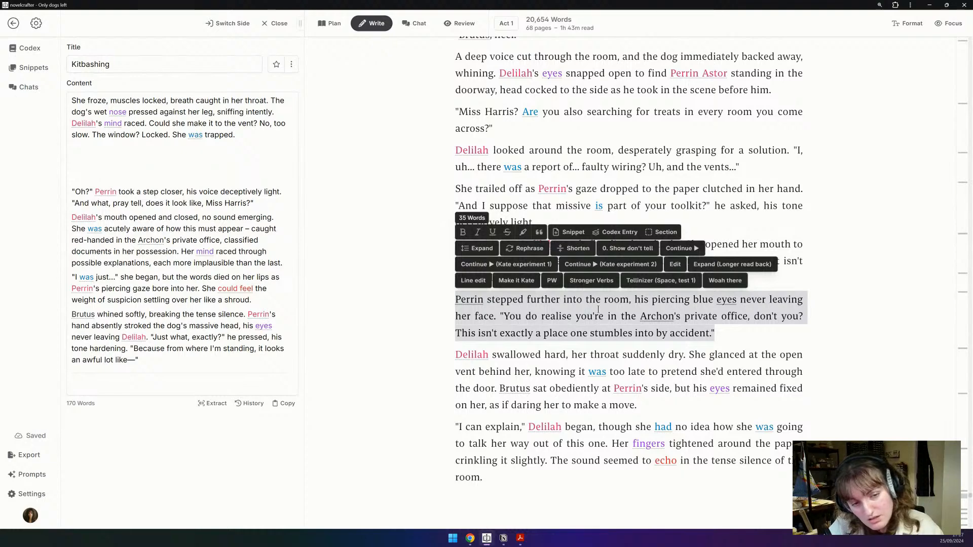
{"action": "key", "text": "ctrl+v"}
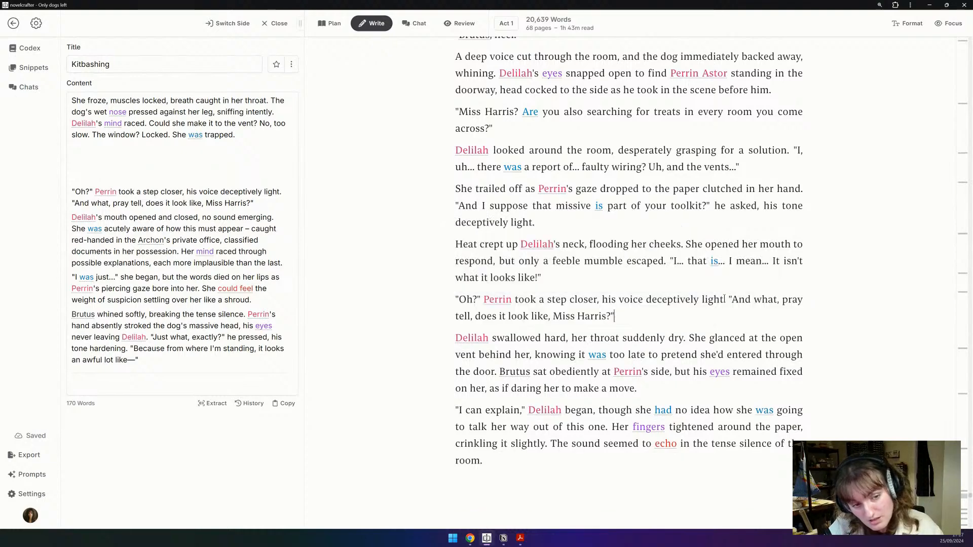
Step: Delete "his voice deceptively light" from the manuscript's "Oh?" paragraph and change its "Perrin" to "Astor"
{"action": "left_click_drag", "start_coordinate": [724, 300], "coordinate": [600, 299]}
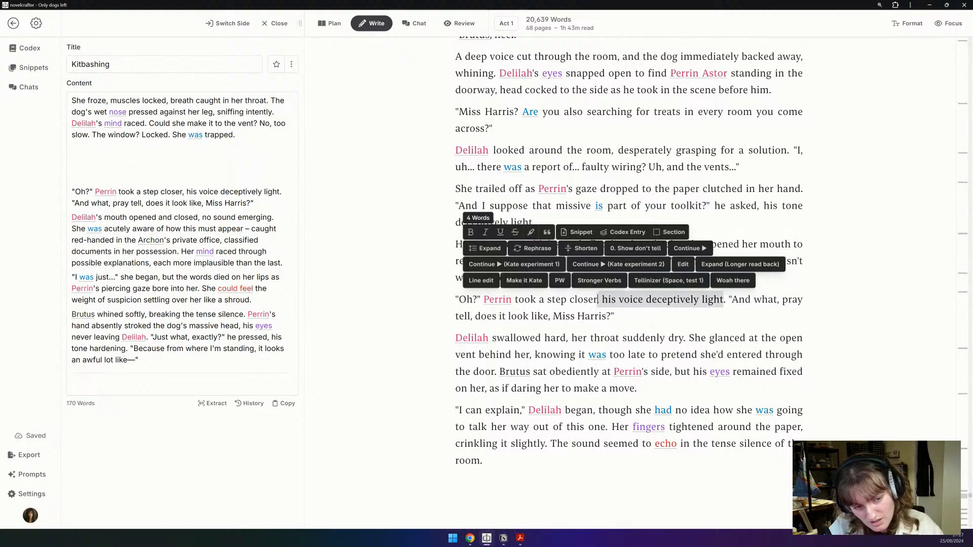
{"action": "key", "text": "BackSpace"}
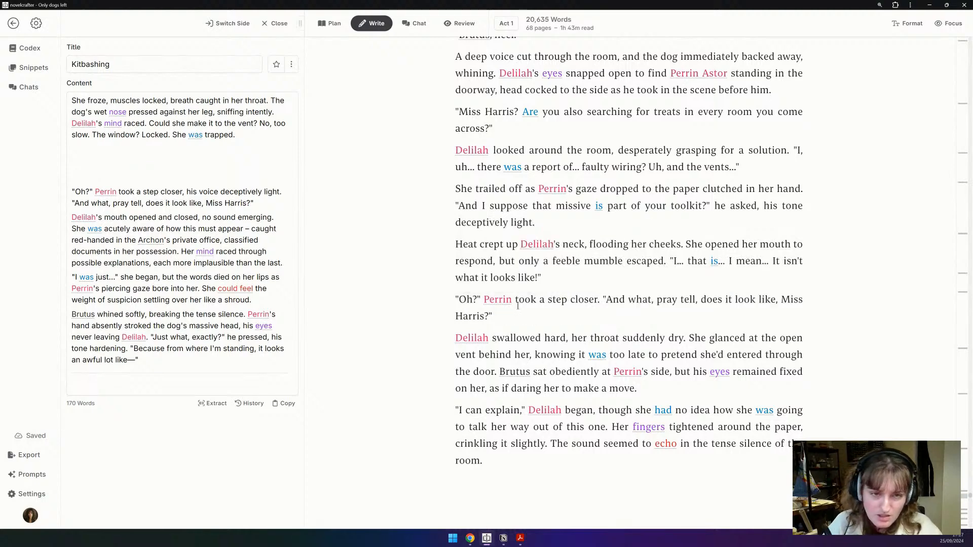
{"action": "double_click", "coordinate": [506, 306]}
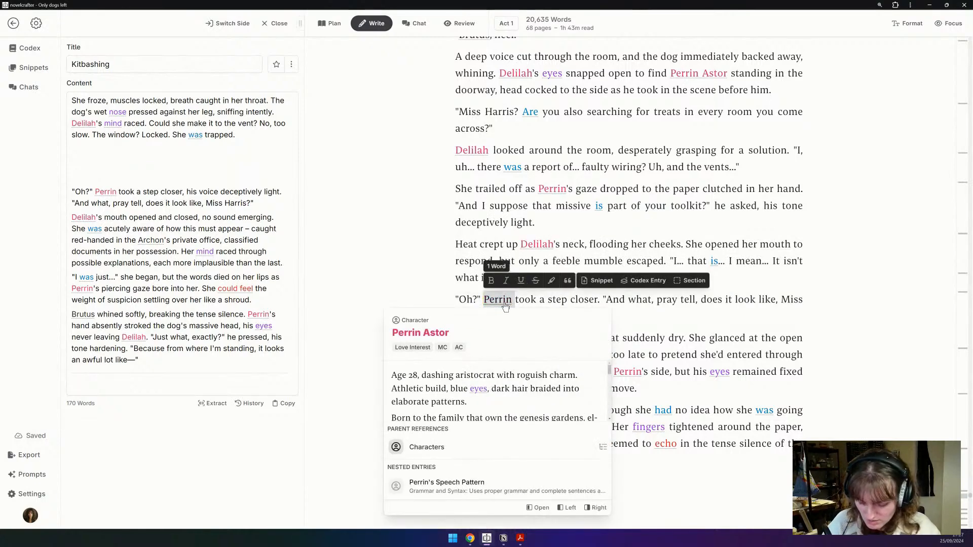
{"action": "type", "text": "Astor"}
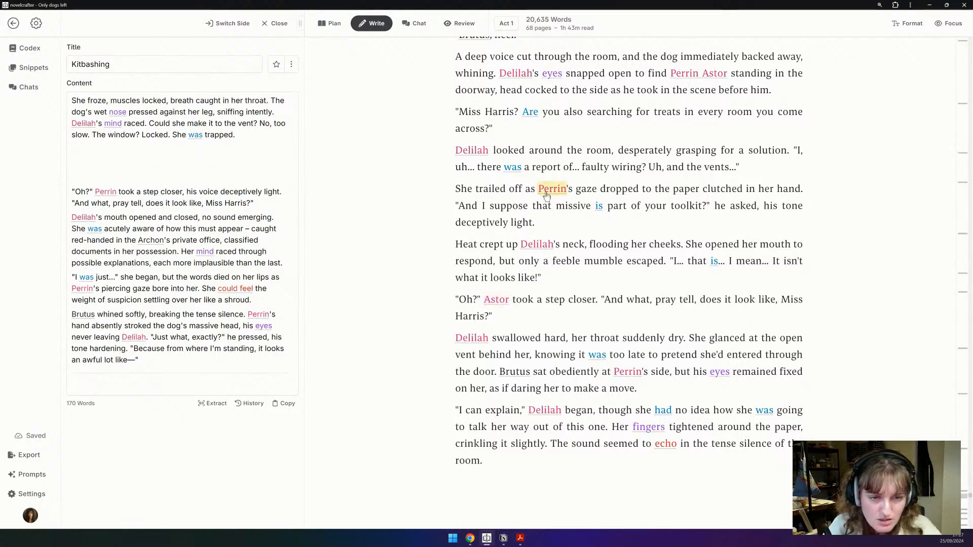
Step: Replace "Perrin's" with "Astor's" in the "She trailed off" paragraph and in the sentence about Brutus sitting obediently
{"action": "double_click", "coordinate": [546, 191]}
{"action": "type", "text": "Astor's"}
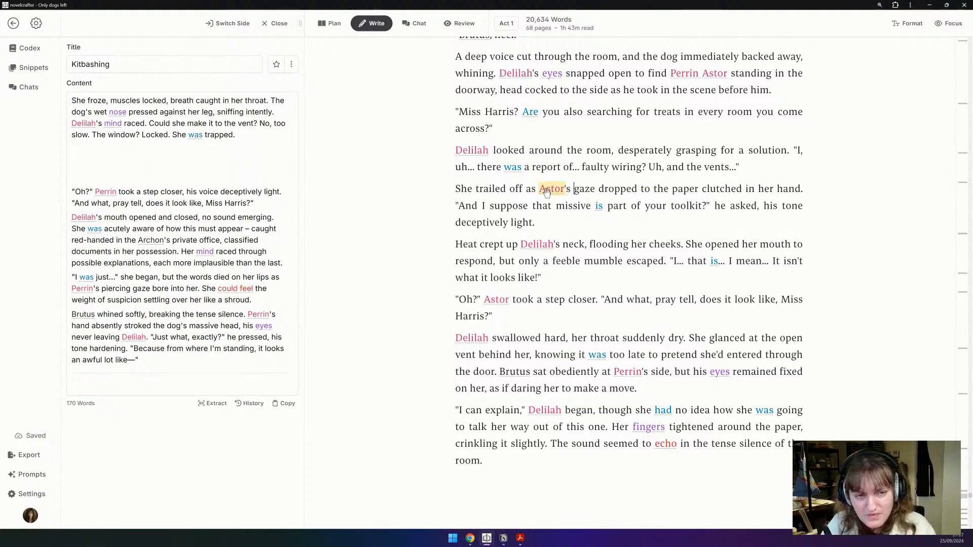
{"action": "scroll", "coordinate": [717, 125], "scroll_direction": "up", "scroll_amount": 2}
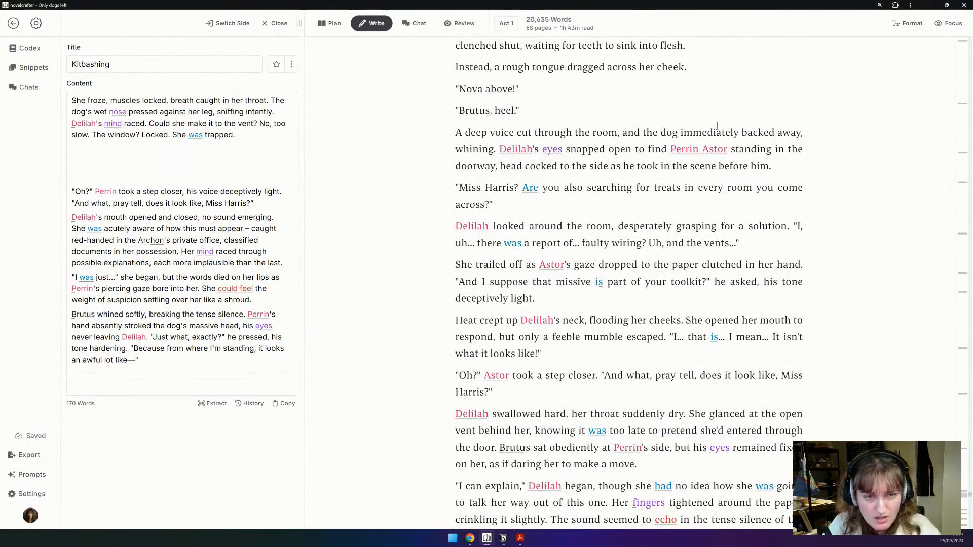
{"action": "scroll", "coordinate": [717, 125], "scroll_direction": "up", "scroll_amount": 3}
{"action": "scroll", "coordinate": [716, 125], "scroll_direction": "down", "scroll_amount": 4}
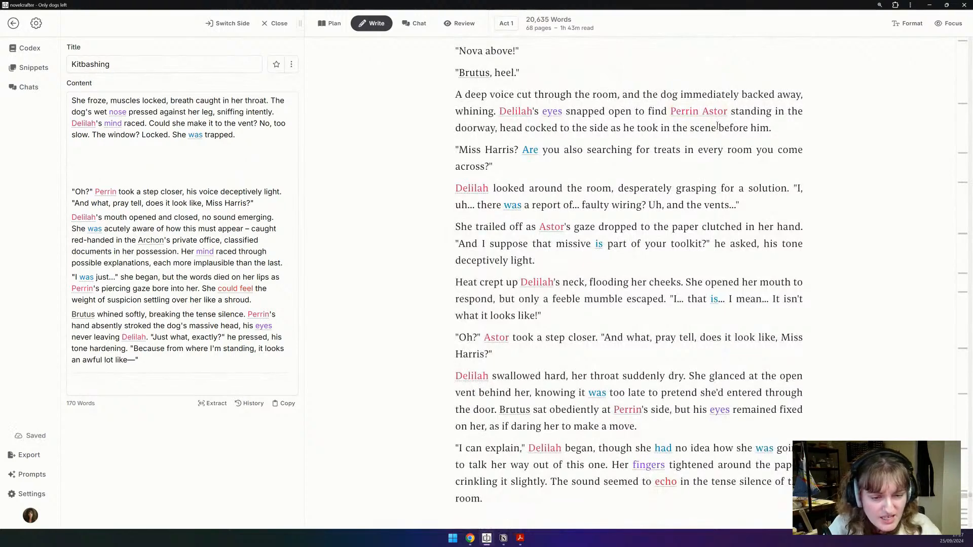
{"action": "scroll", "coordinate": [717, 127], "scroll_direction": "down", "scroll_amount": 4}
{"action": "double_click", "coordinate": [627, 258]}
{"action": "type", "text": "Astor's"}
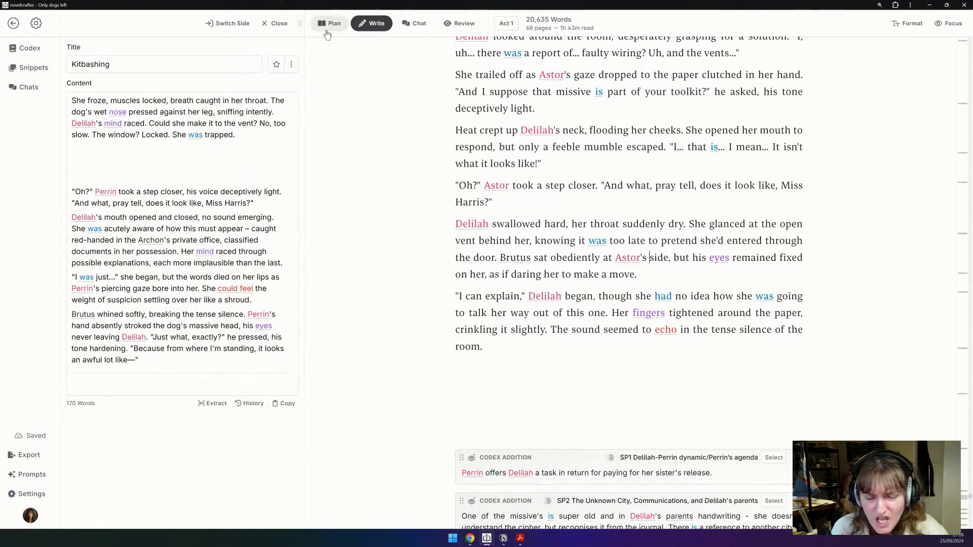
Step: Look through the AI models offered for the General Purpose prompt in a new chat thread
{"action": "left_click", "coordinate": [414, 23]}
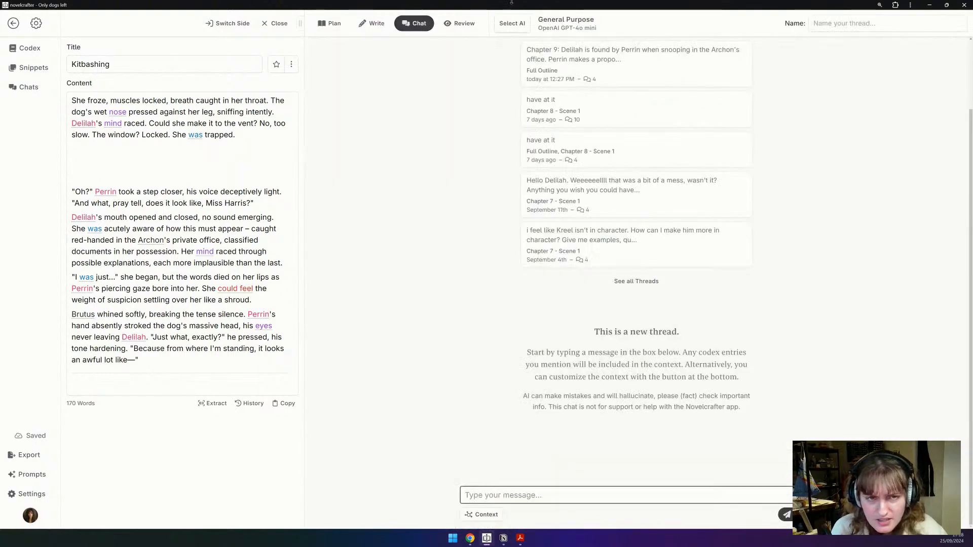
{"action": "double_click", "coordinate": [585, 7]}
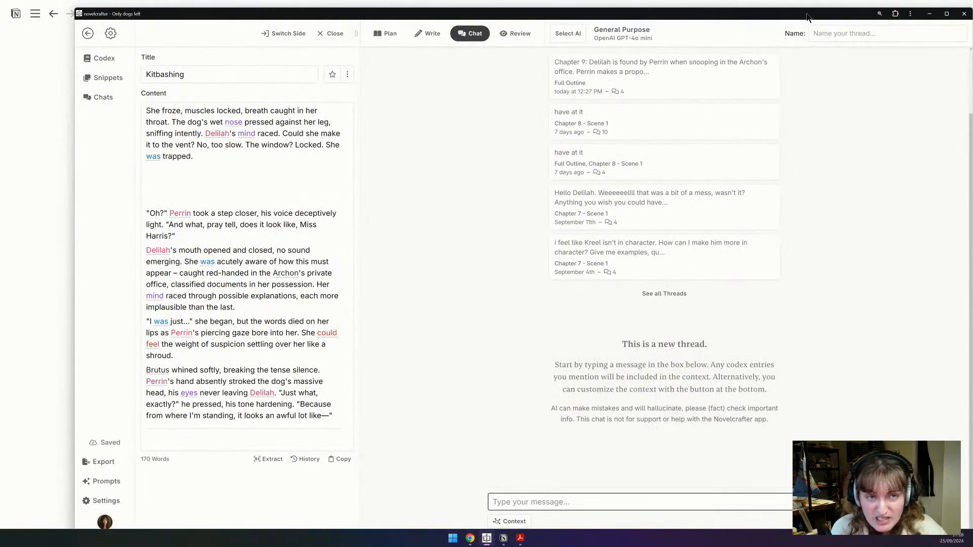
{"action": "double_click", "coordinate": [808, 14]}
{"action": "left_click", "coordinate": [566, 23]}
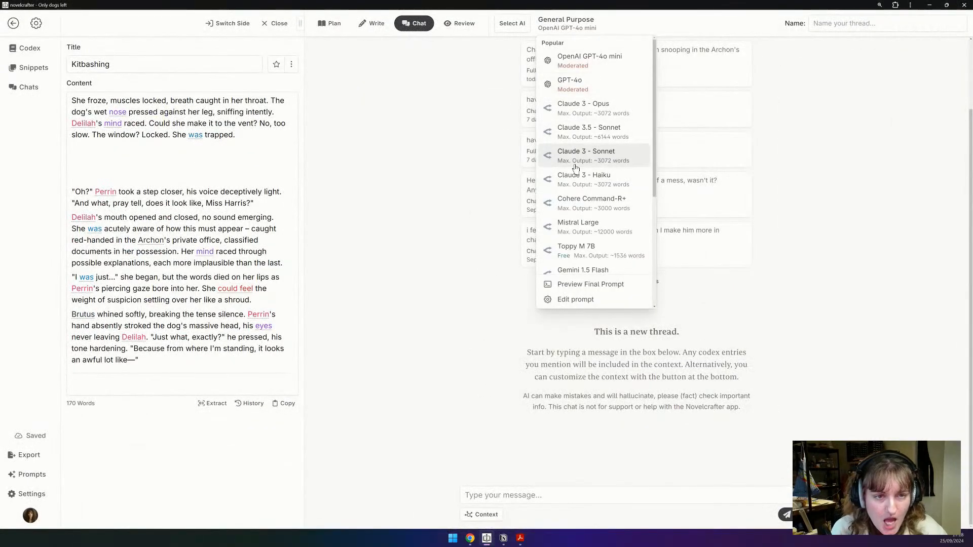
{"action": "scroll", "coordinate": [576, 168], "scroll_direction": "down", "scroll_amount": 4}
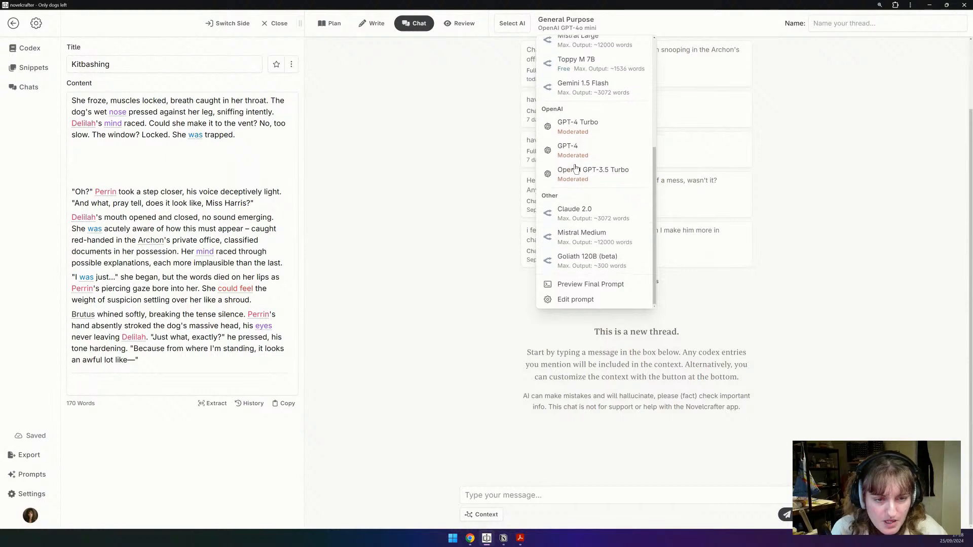
{"action": "scroll", "coordinate": [588, 233], "scroll_direction": "up", "scroll_amount": 3}
{"action": "scroll", "coordinate": [597, 199], "scroll_direction": "up", "scroll_amount": 2}
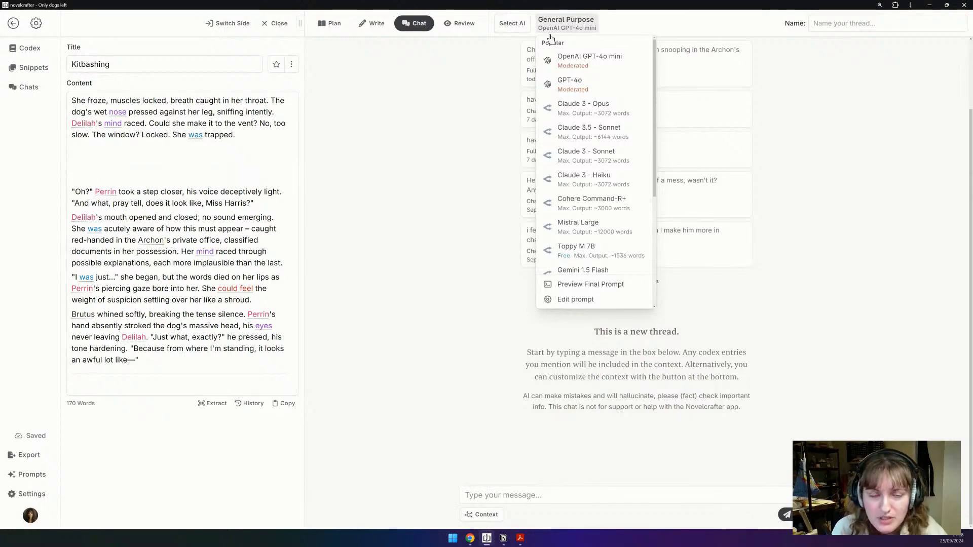
Step: Examine the General Purpose (Copy) prompt's O1 Preview settings and available model versions, and return to the manuscript
{"action": "left_click", "coordinate": [576, 299]}
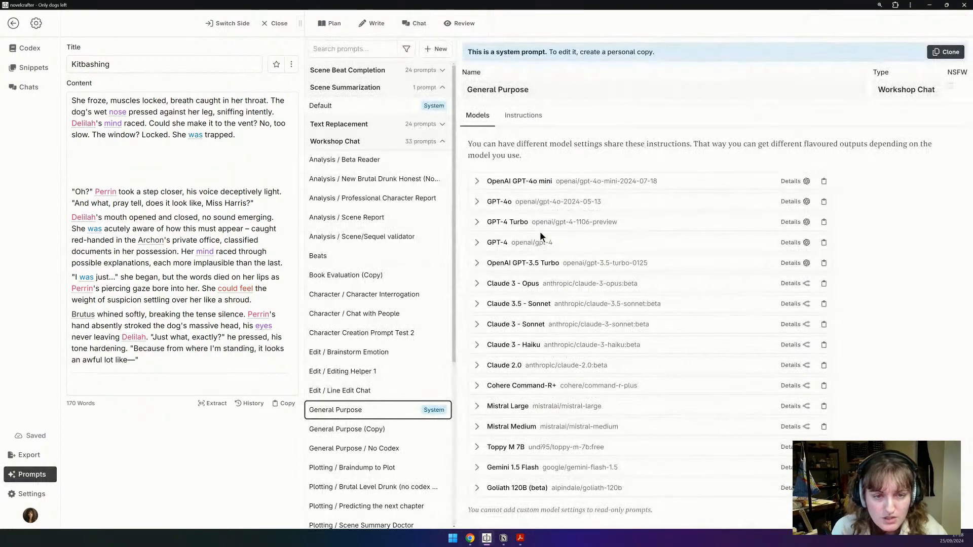
{"action": "left_click", "coordinate": [348, 429]}
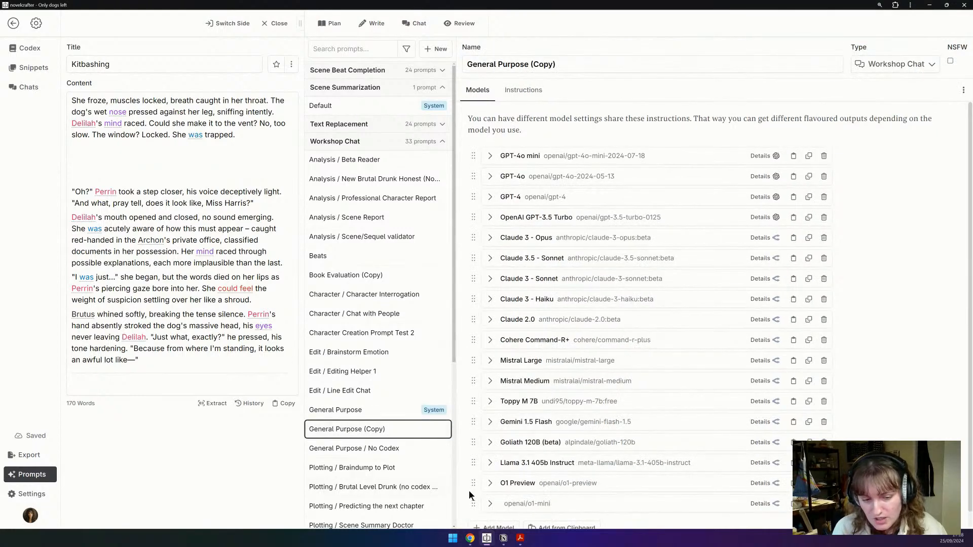
{"action": "scroll", "coordinate": [539, 509], "scroll_direction": "down", "scroll_amount": 1}
{"action": "left_click", "coordinate": [491, 467]}
{"action": "scroll", "coordinate": [527, 472], "scroll_direction": "down", "scroll_amount": 2}
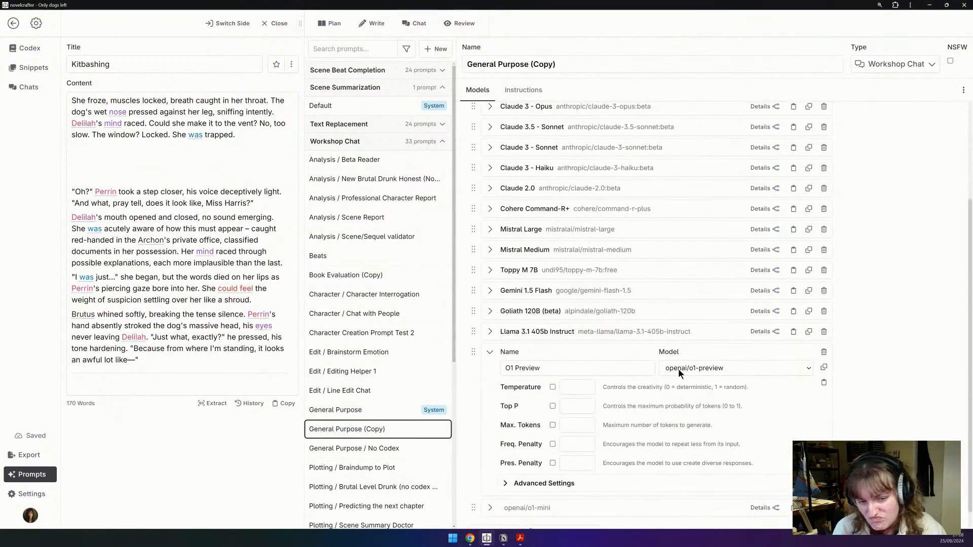
{"action": "left_click", "coordinate": [778, 373]}
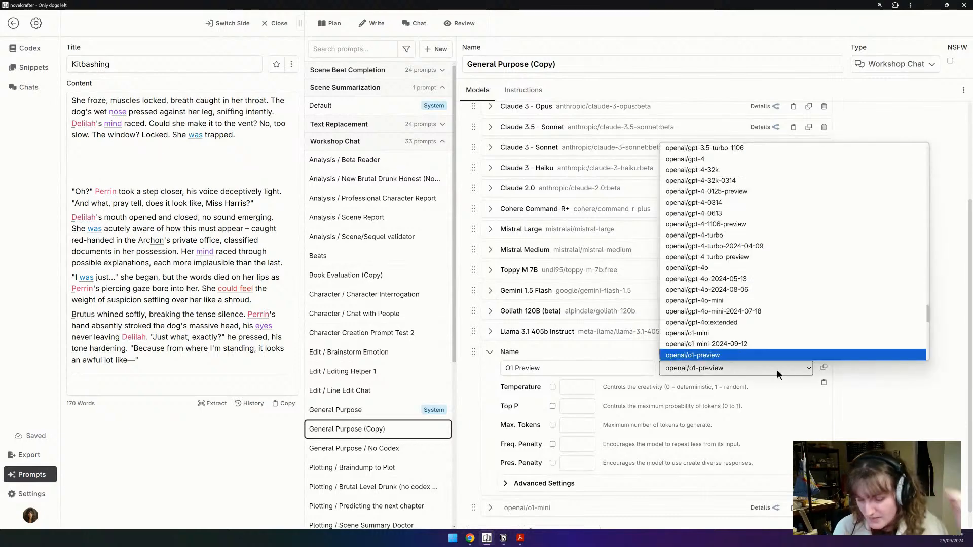
{"action": "scroll", "coordinate": [768, 354], "scroll_direction": "down", "scroll_amount": 1}
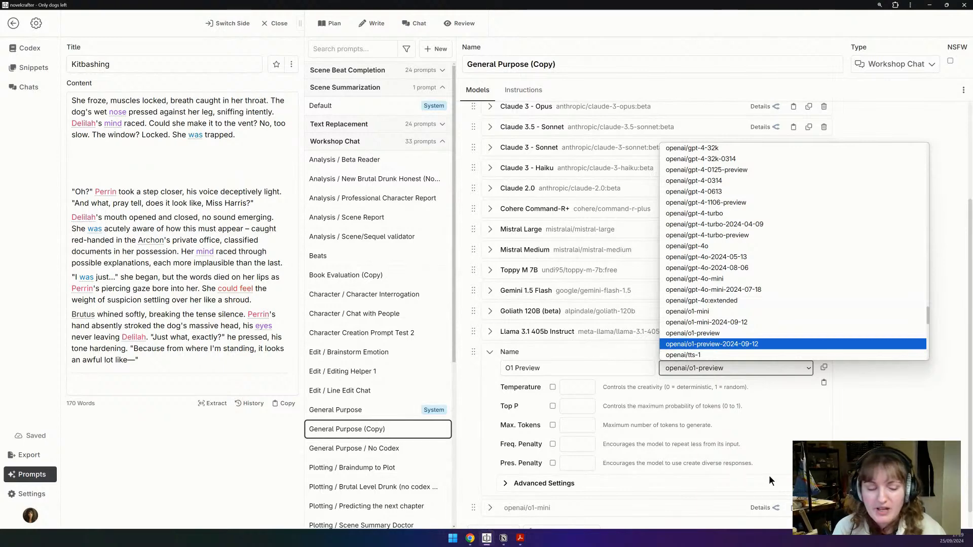
{"action": "left_click", "coordinate": [908, 419]}
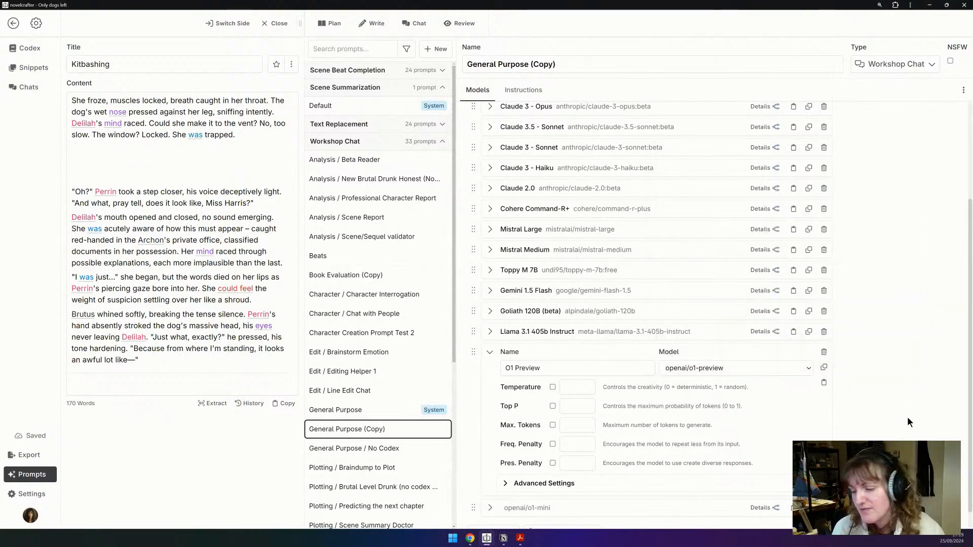
{"action": "left_click", "coordinate": [367, 25]}
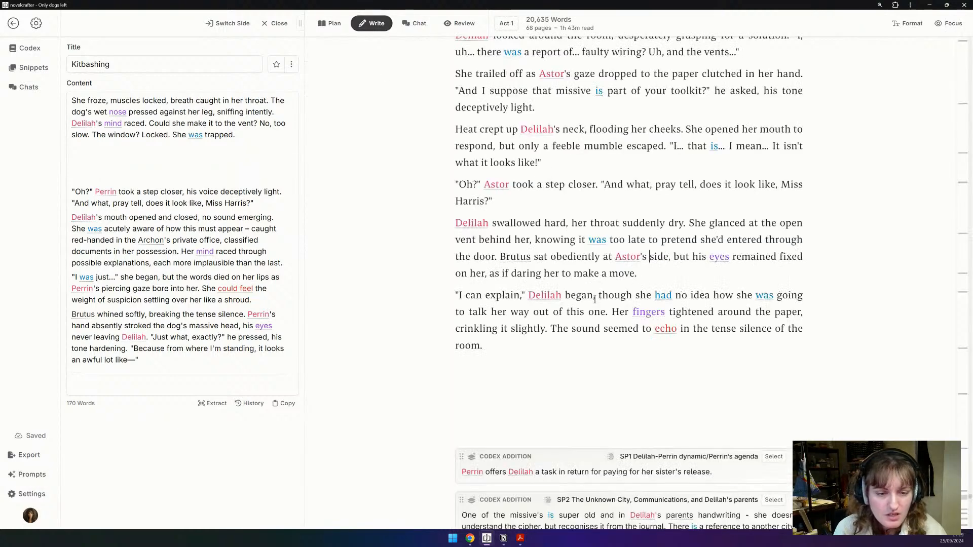
Step: Delete the Kitbashing snippet's text from "Delilah's mouth opened and closed" through "classified documents in her possession."
{"action": "scroll", "coordinate": [595, 299], "scroll_direction": "down", "scroll_amount": 1}
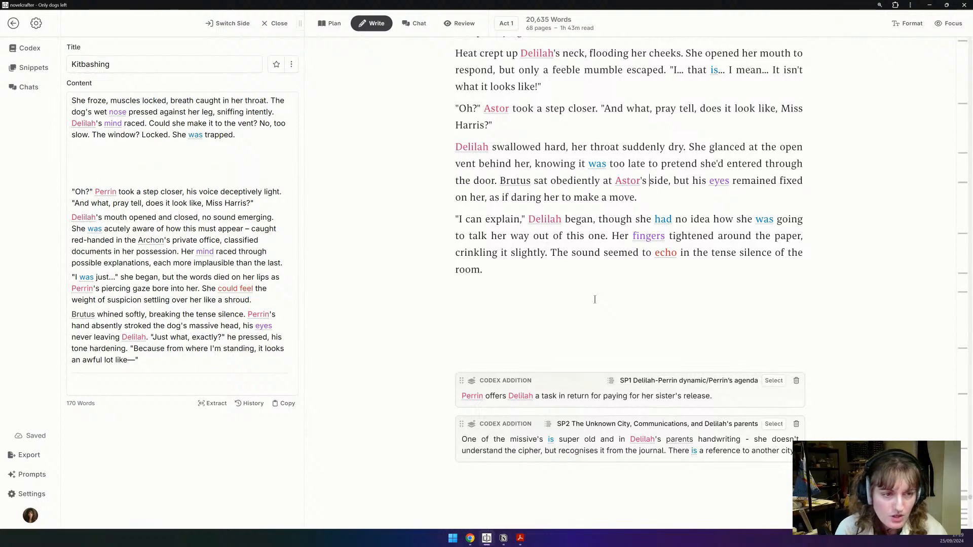
{"action": "scroll", "coordinate": [486, 206], "scroll_direction": "up", "scroll_amount": 2}
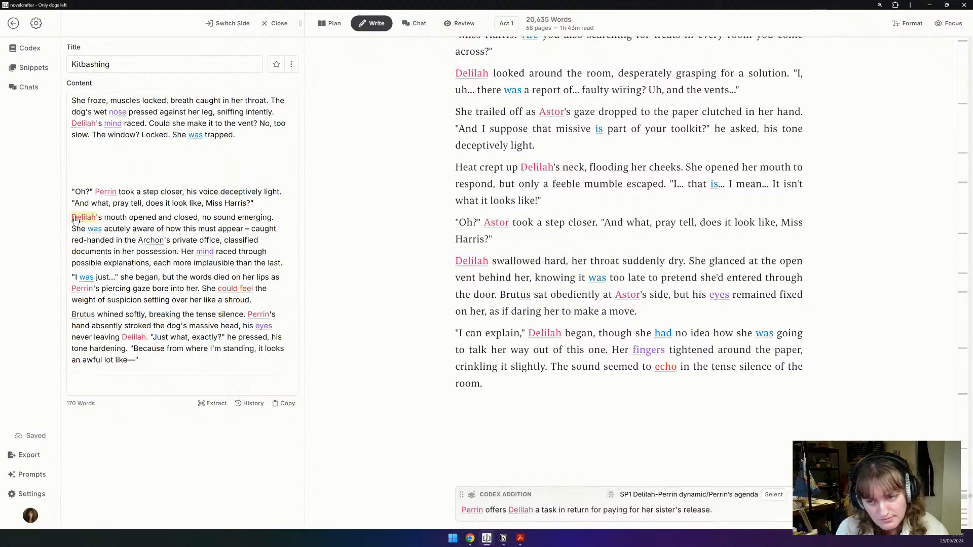
{"action": "left_click_drag", "start_coordinate": [69, 214], "coordinate": [180, 252]}
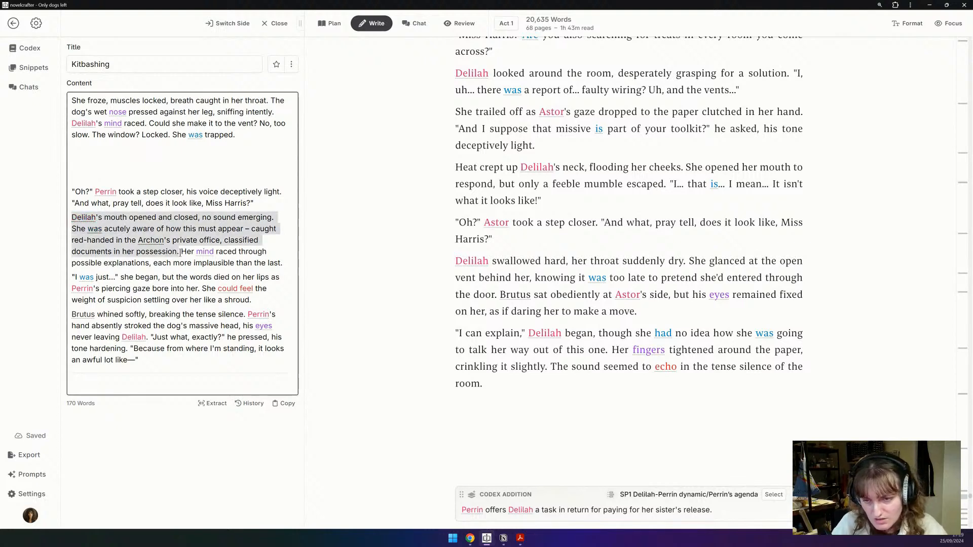
{"action": "key", "text": "BackSpace"}
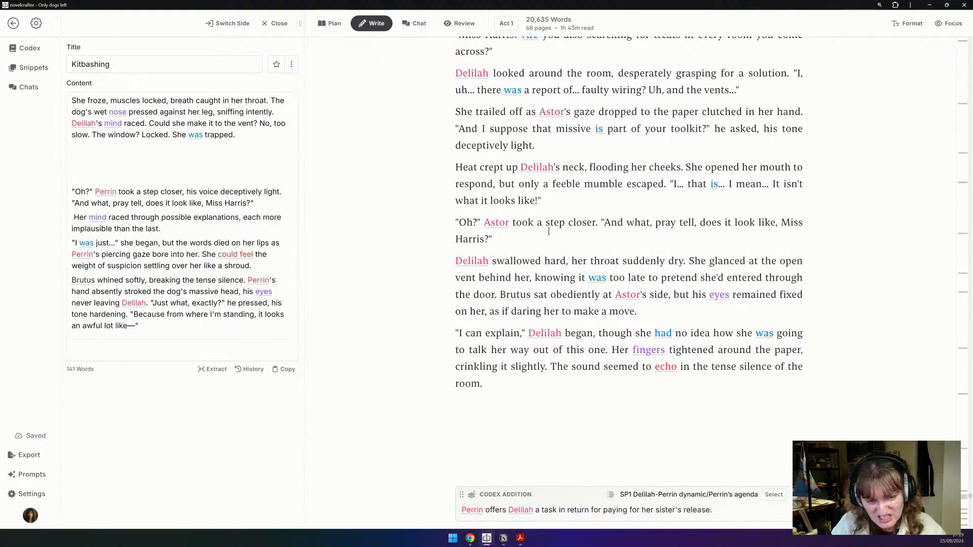
Step: Replace "his eyes remained fixed on her, as if daring her to make a move" with "he looked ready to pounce at the slightest command"
{"action": "left_click", "coordinate": [537, 241]}
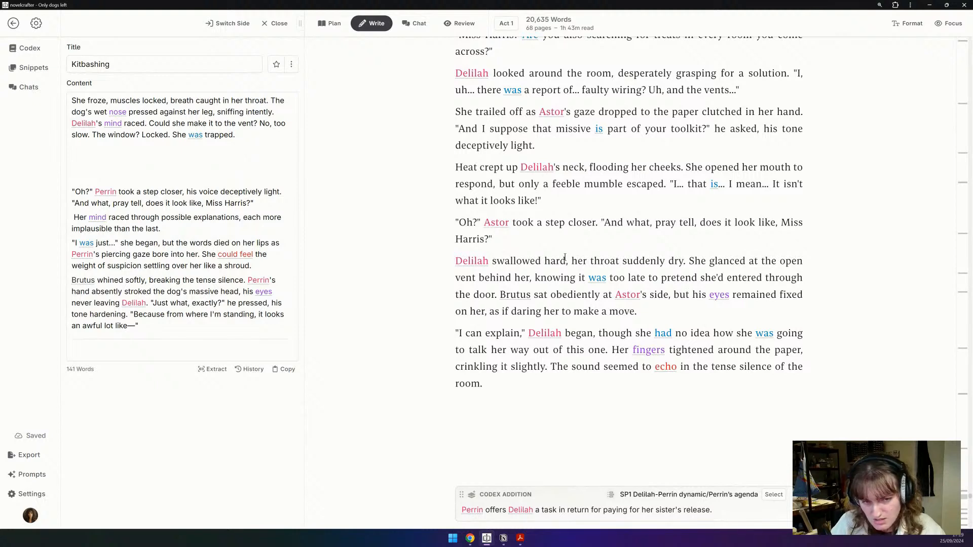
{"action": "left_click_drag", "start_coordinate": [637, 312], "coordinate": [673, 294]}
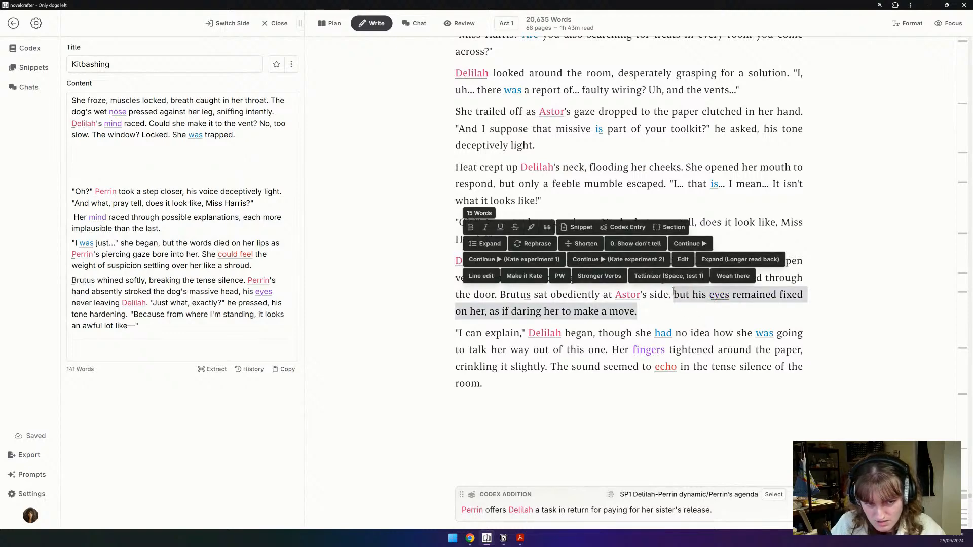
{"action": "left_click_drag", "start_coordinate": [674, 294], "coordinate": [694, 289]}
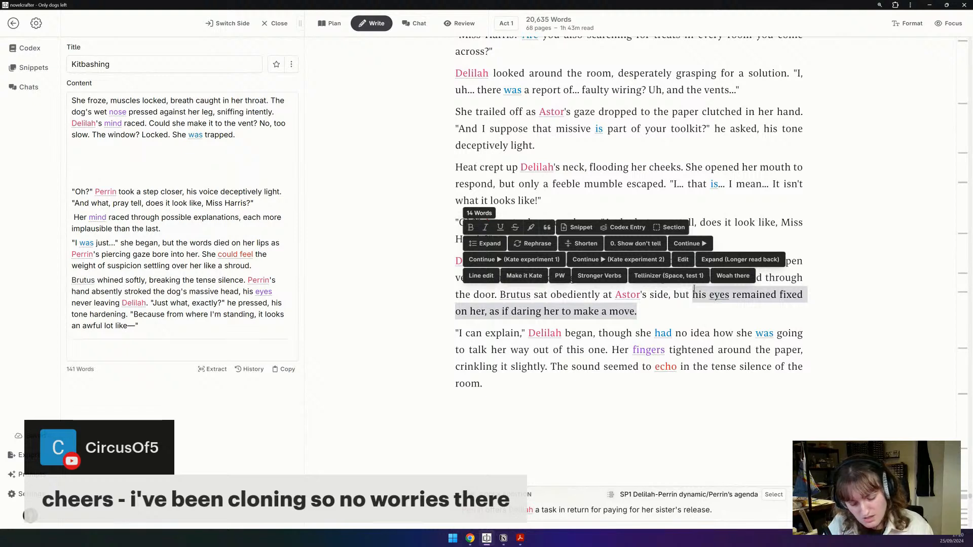
{"action": "type", "text": "he looked ready to pounce at the"}
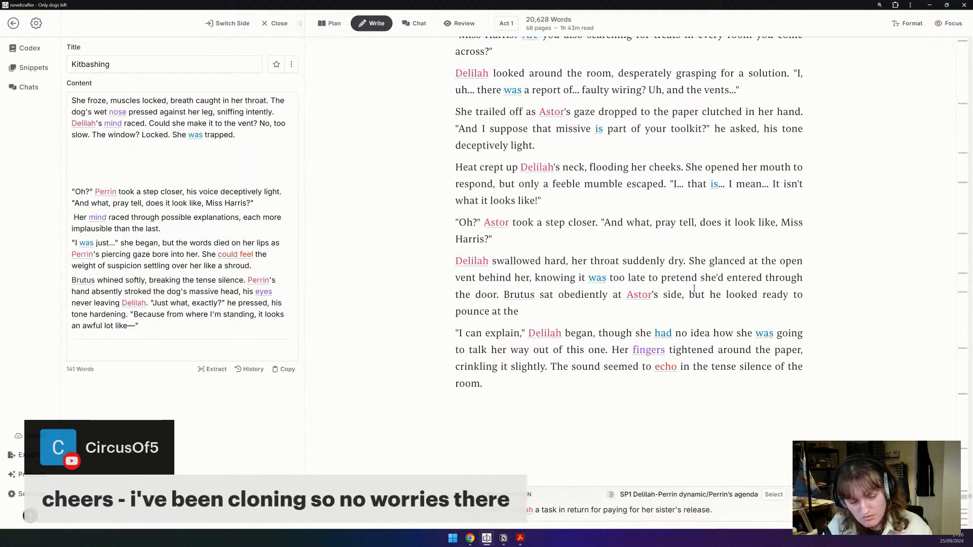
{"action": "type", "text": " s"}
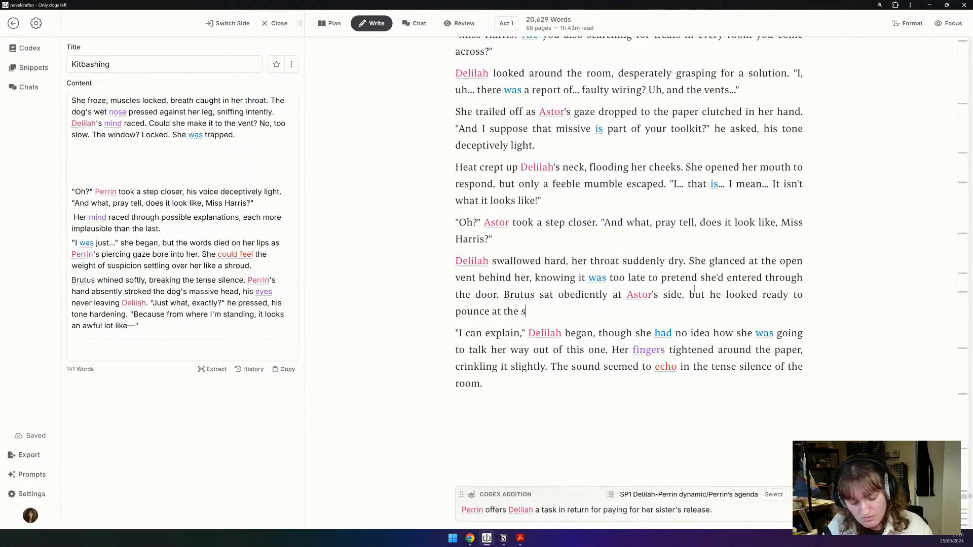
{"action": "type", "text": "lightest"}
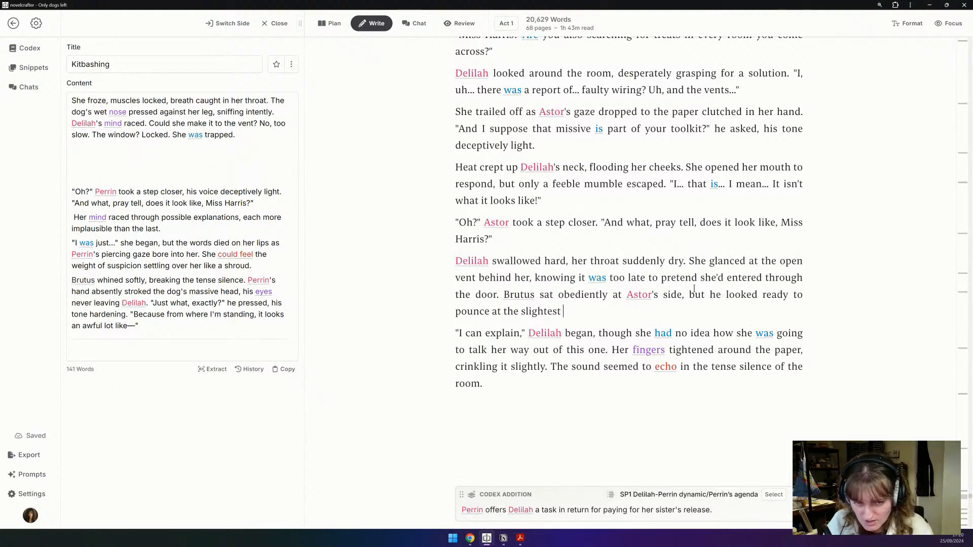
{"action": "type", "text": "command."}
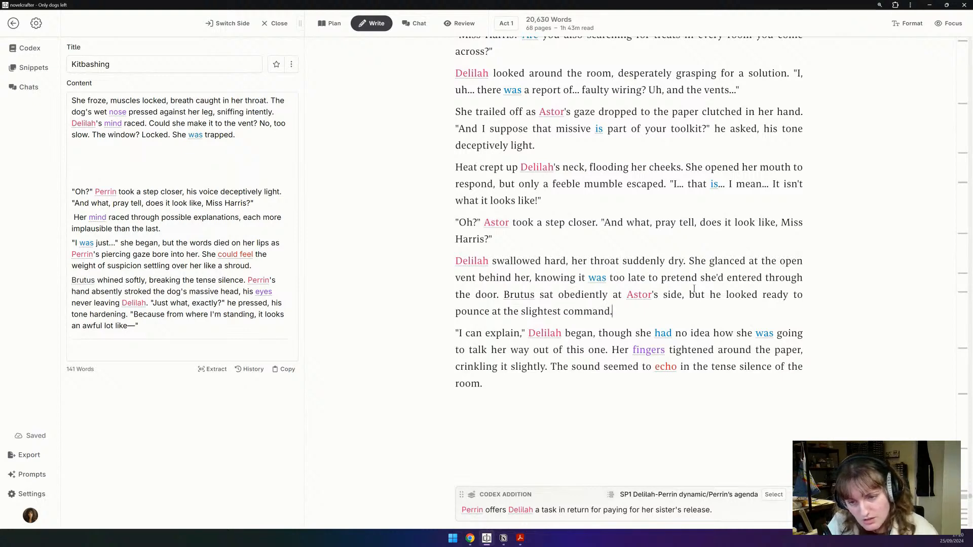
Step: Add "Astor absently stroked the dog's massive head." after "slightest command." and trim the final paragraph to end at "crinkling it."
{"action": "type", "text": " Astor str"}
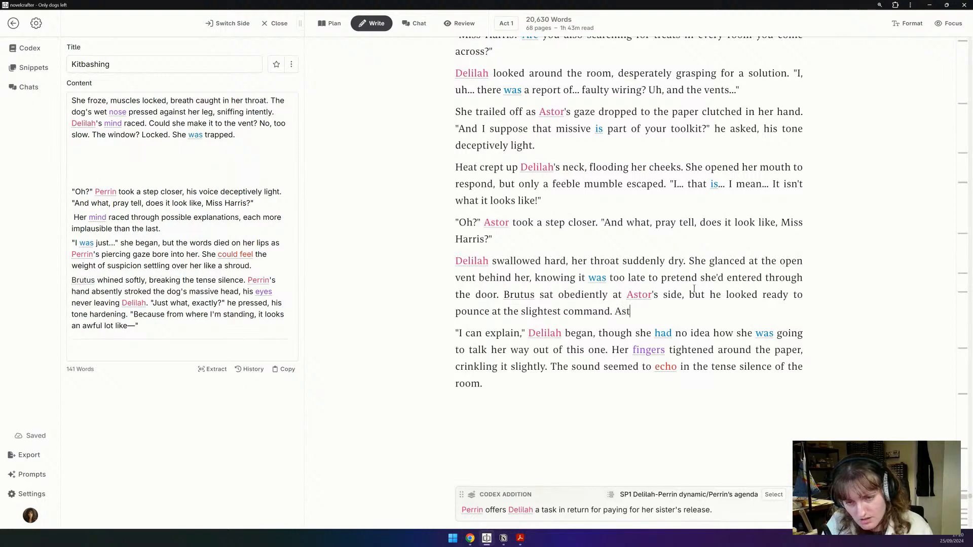
{"action": "key", "text": "BackSpace"}
{"action": "key", "text": "BackSpace"}
{"action": "type", "text": "absent"}
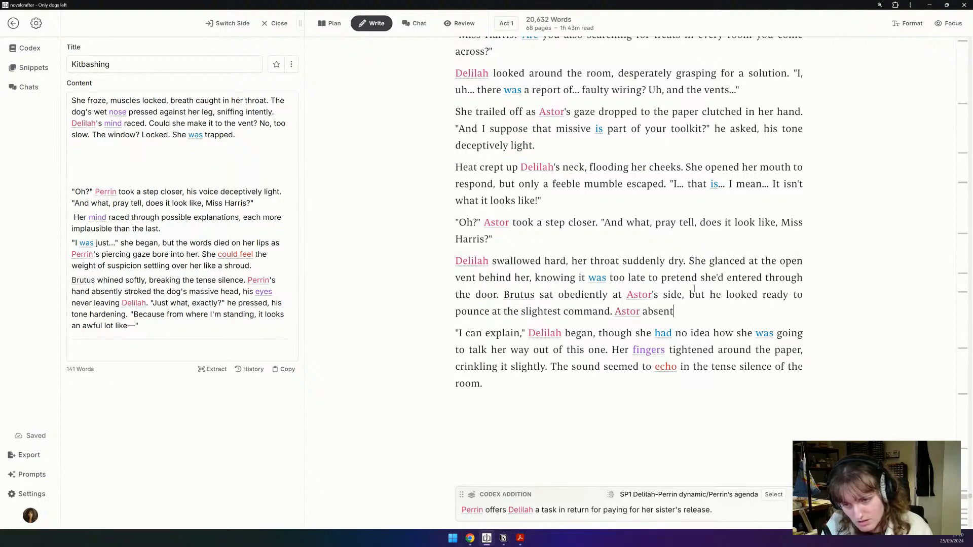
{"action": "type", "text": "ly stroked the "}
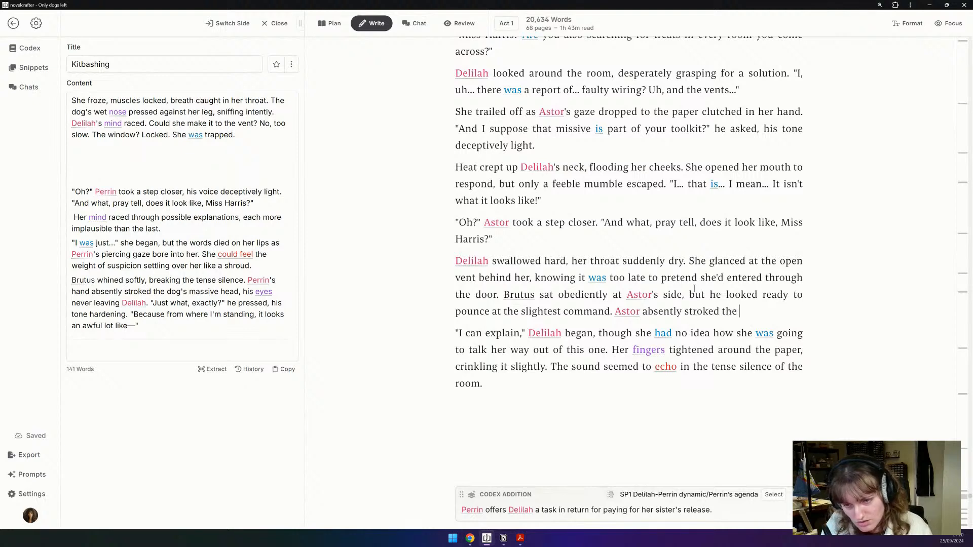
{"action": "type", "text": "dog's massive "}
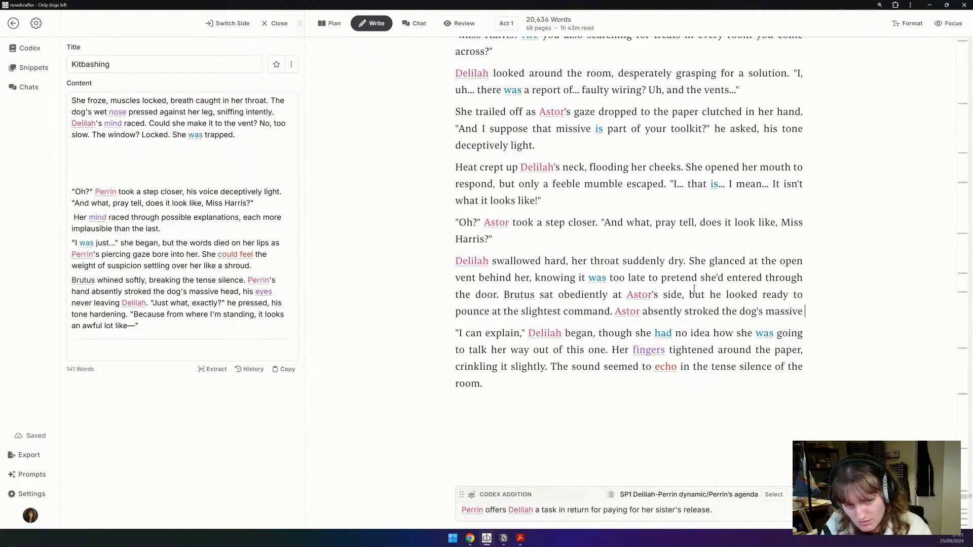
{"action": "type", "text": "head."}
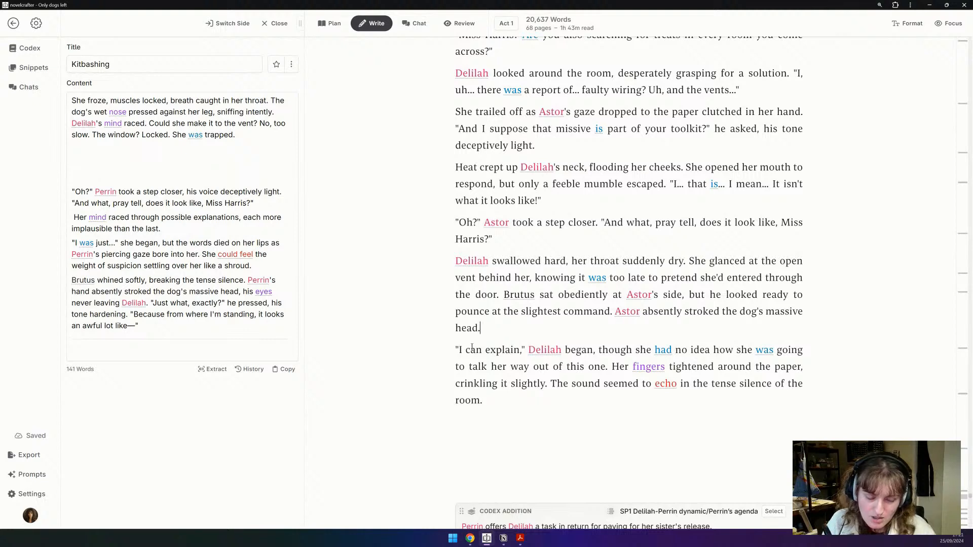
{"action": "left_click_drag", "start_coordinate": [571, 404], "coordinate": [506, 385]}
{"action": "key", "text": "BackSpace"}
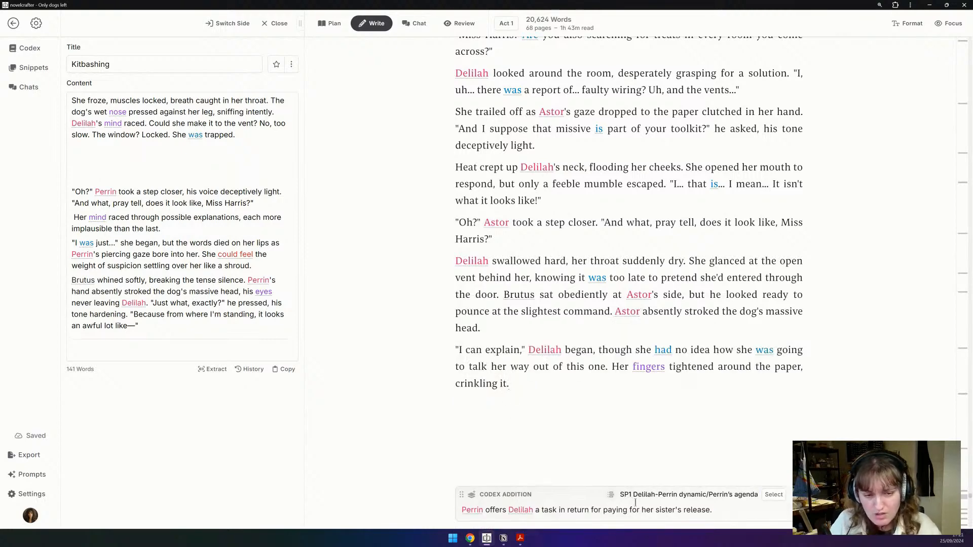
Step: Move the outline paragraph beginning "Perrin closes the vent" into a new scene beat below "crinkling it."
{"action": "scroll", "coordinate": [530, 277], "scroll_direction": "down", "scroll_amount": 5}
{"action": "scroll", "coordinate": [530, 276], "scroll_direction": "down", "scroll_amount": 2}
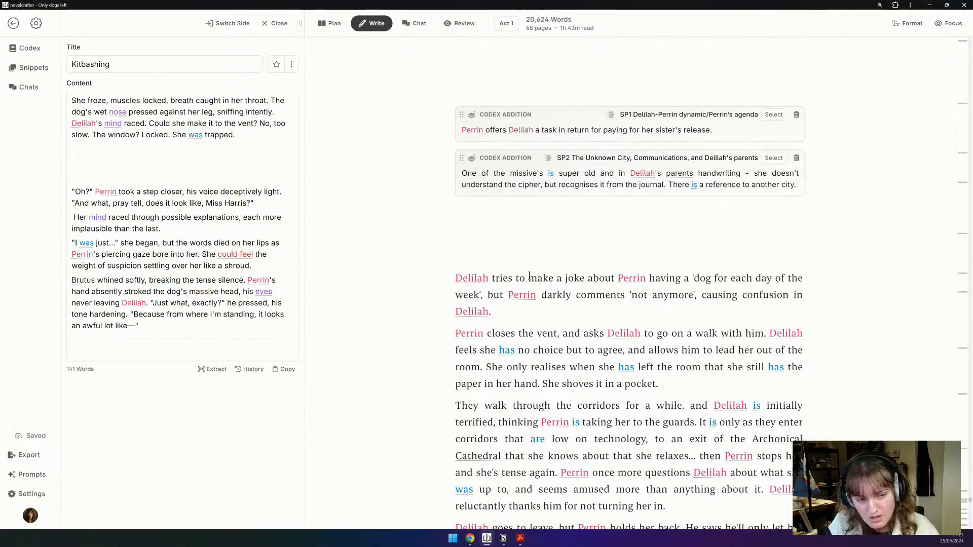
{"action": "triple_click", "coordinate": [573, 350]}
{"action": "key", "text": "ctrl+c"}
{"action": "key", "text": "BackSpace"}
{"action": "scroll", "coordinate": [520, 168], "scroll_direction": "up", "scroll_amount": 4}
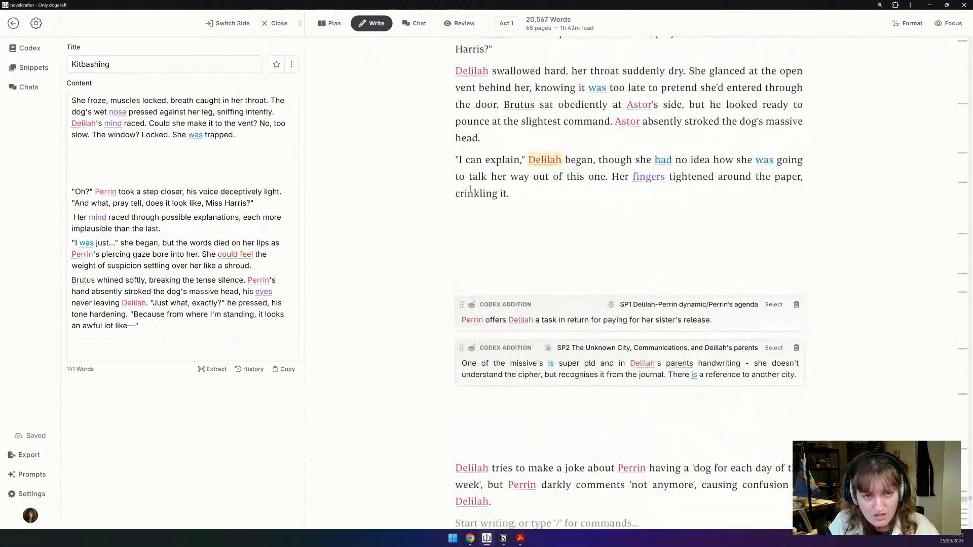
{"action": "left_click", "coordinate": [468, 213]}
{"action": "key", "text": "ctrl+j"}
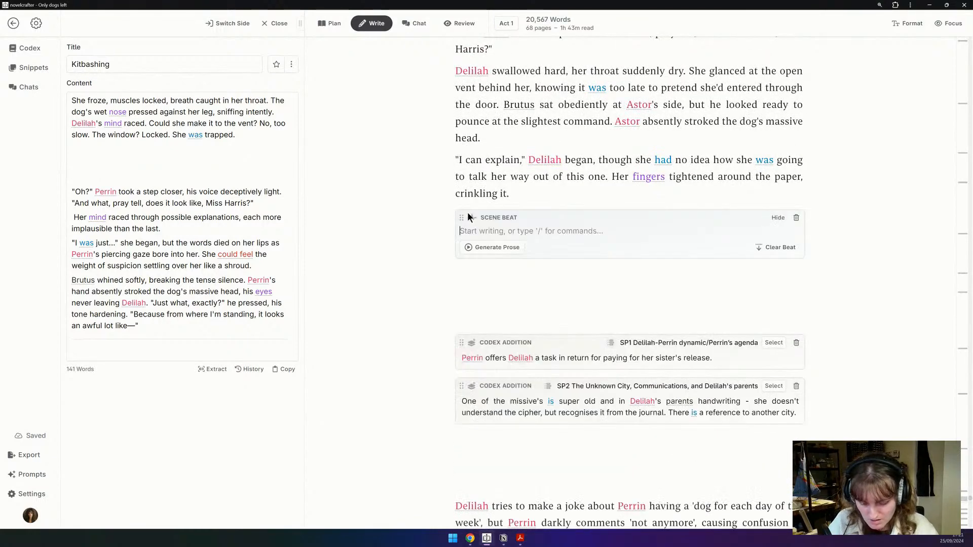
{"action": "key", "text": "ctrl+v"}
Step: Extend the scene beat with "They walk in silence. To break it," followed by the 'dog for each day of the week' joke moved from the outline
{"action": "key", "text": "Return"}
{"action": "scroll", "coordinate": [491, 205], "scroll_direction": "down", "scroll_amount": 2}
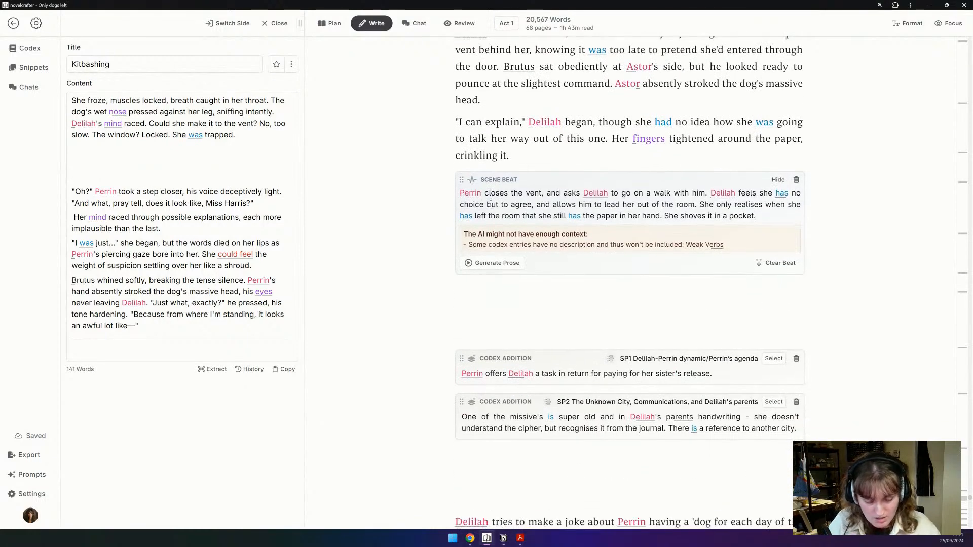
{"action": "type", "text": "They walk in awkward silence."}
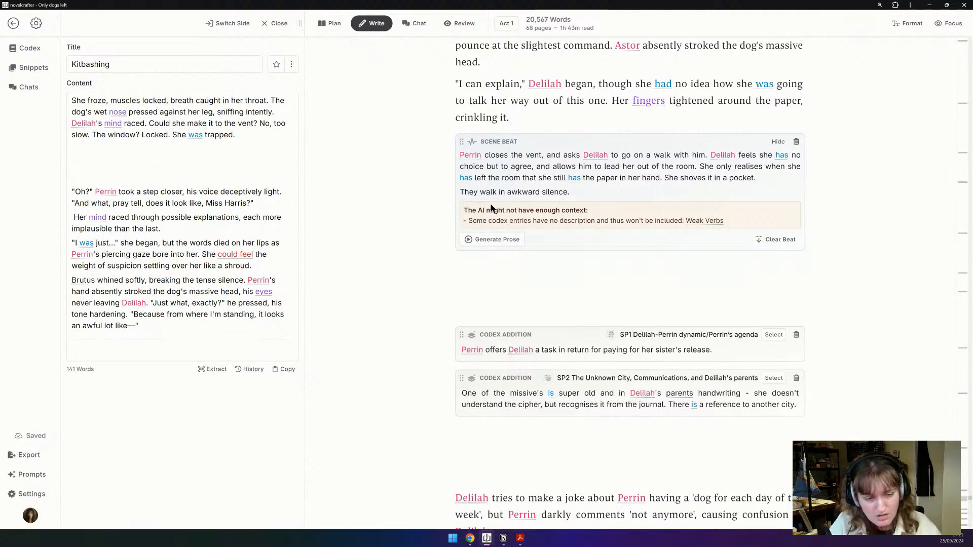
{"action": "scroll", "coordinate": [491, 208], "scroll_direction": "down", "scroll_amount": 2}
{"action": "triple_click", "coordinate": [591, 433]}
{"action": "key", "text": "BackSpace"}
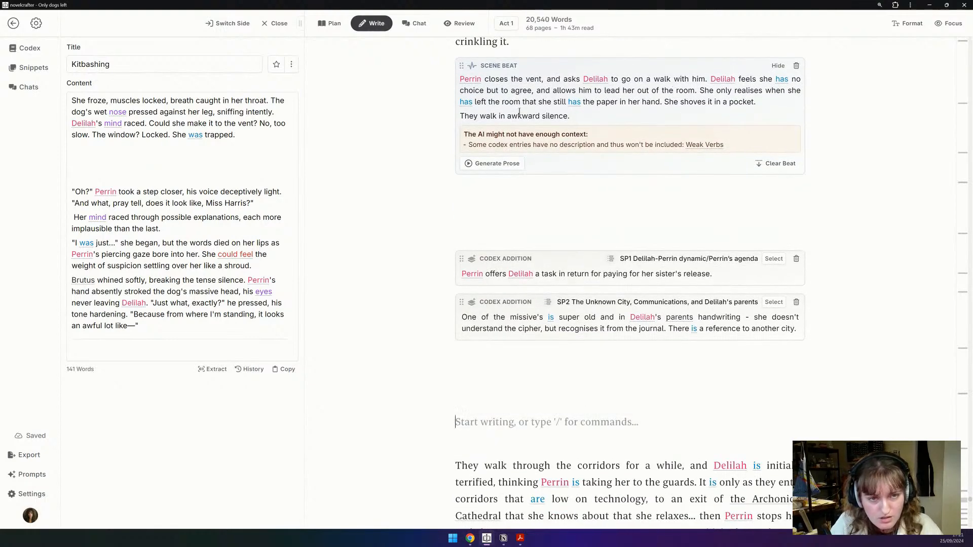
{"action": "double_click", "coordinate": [519, 112]}
{"action": "key", "text": "BackSpace"}
{"action": "left_click", "coordinate": [576, 112]}
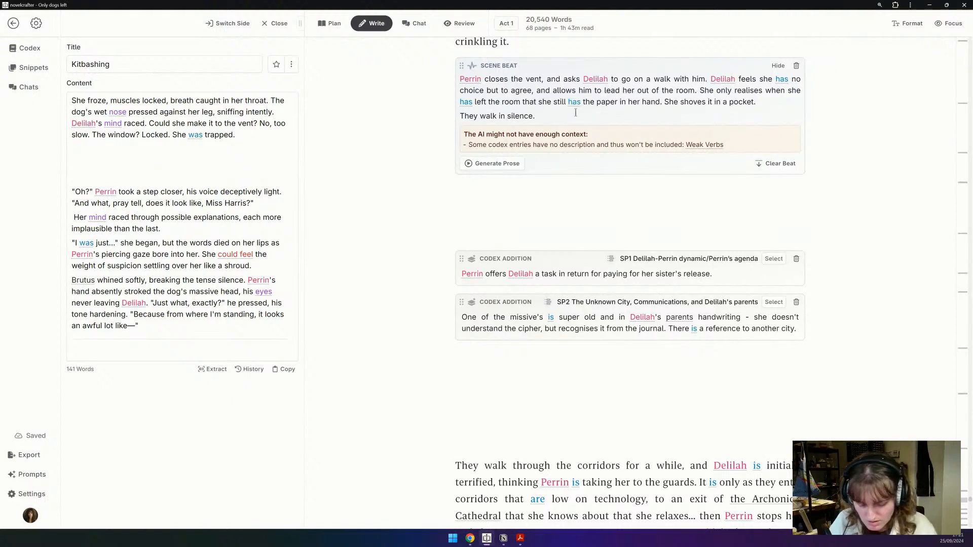
{"action": "type", "text": "To break"}
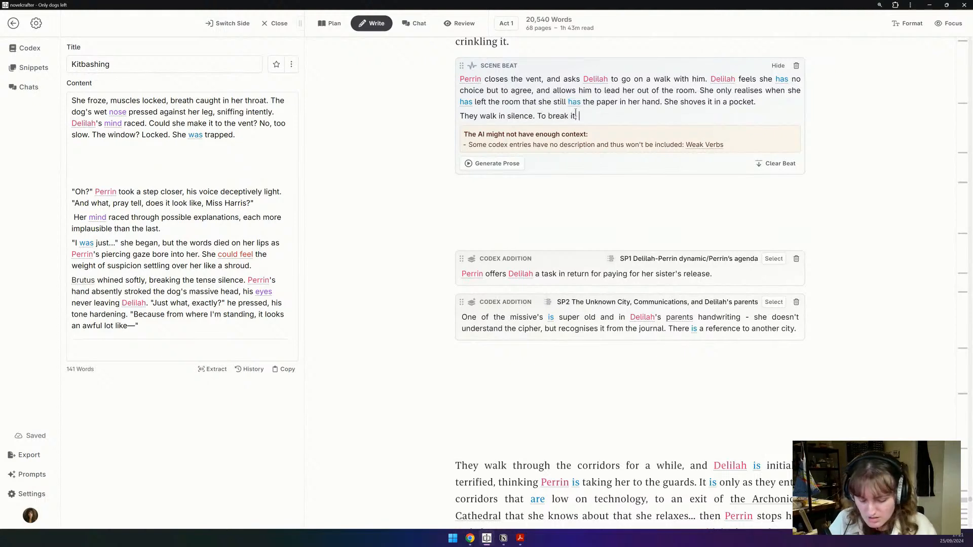
{"action": "type", "text": "it,"}
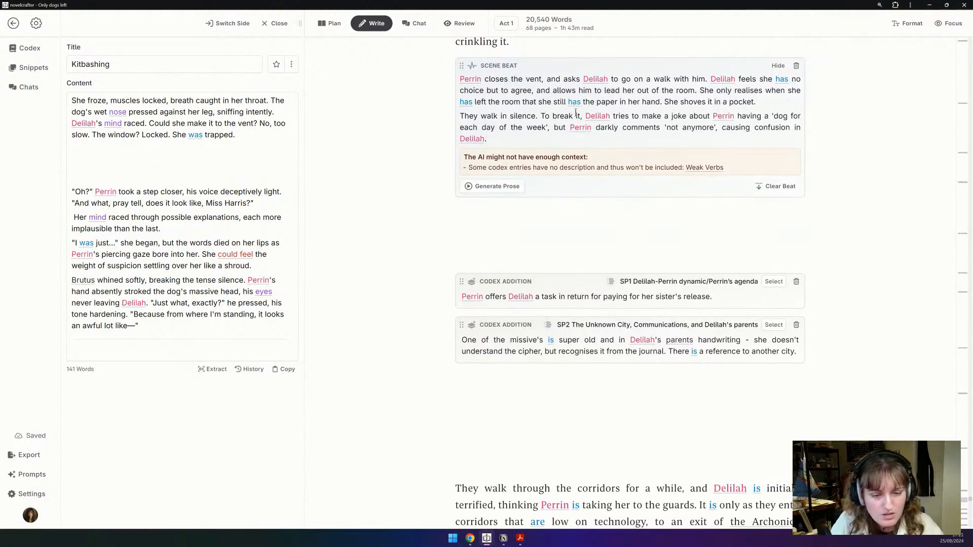
Step: Check the upcoming outline and end the scene beat with "They fall back into silence."
{"action": "scroll", "coordinate": [481, 298], "scroll_direction": "down", "scroll_amount": 2}
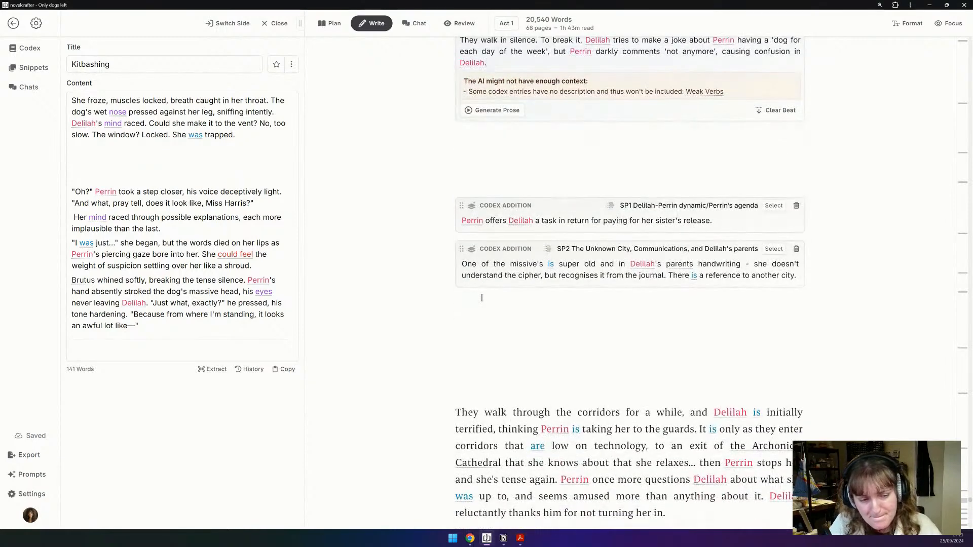
{"action": "scroll", "coordinate": [482, 298], "scroll_direction": "down", "scroll_amount": 3}
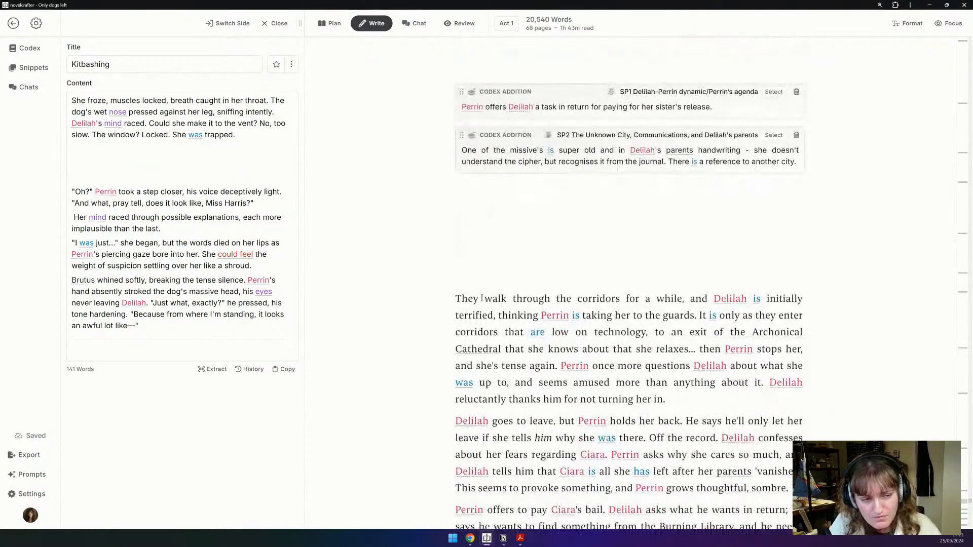
{"action": "scroll", "coordinate": [482, 298], "scroll_direction": "up", "scroll_amount": 9}
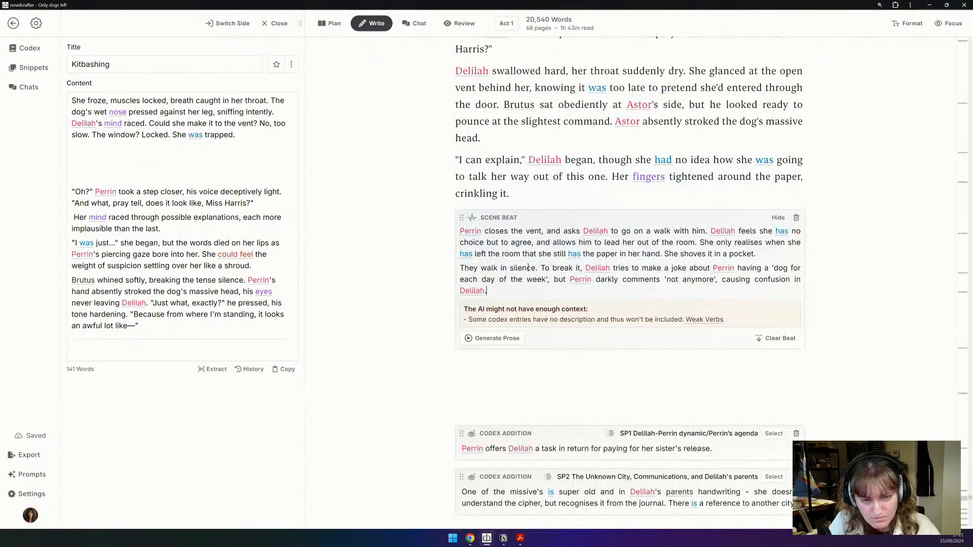
{"action": "type", "text": "They fall back into silence."}
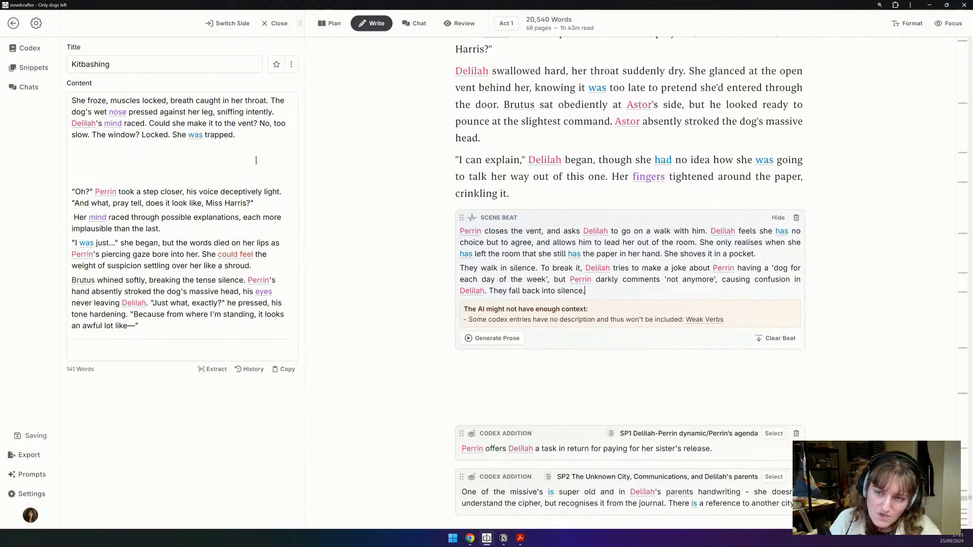
Step: Clear all text from the Kitbashing snippet
{"action": "left_click", "coordinate": [183, 186]}
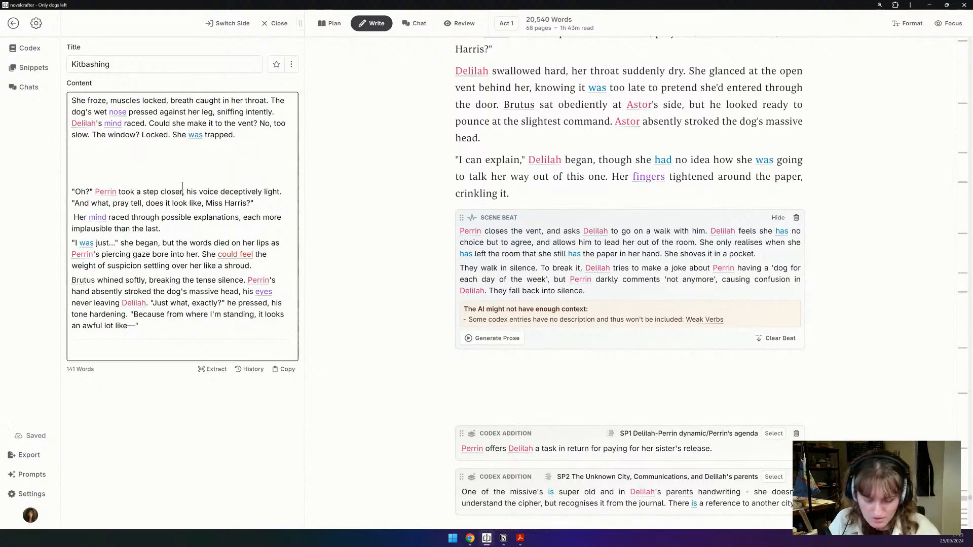
{"action": "key", "text": "ctrl+a"}
{"action": "key", "text": "BackSpace"}
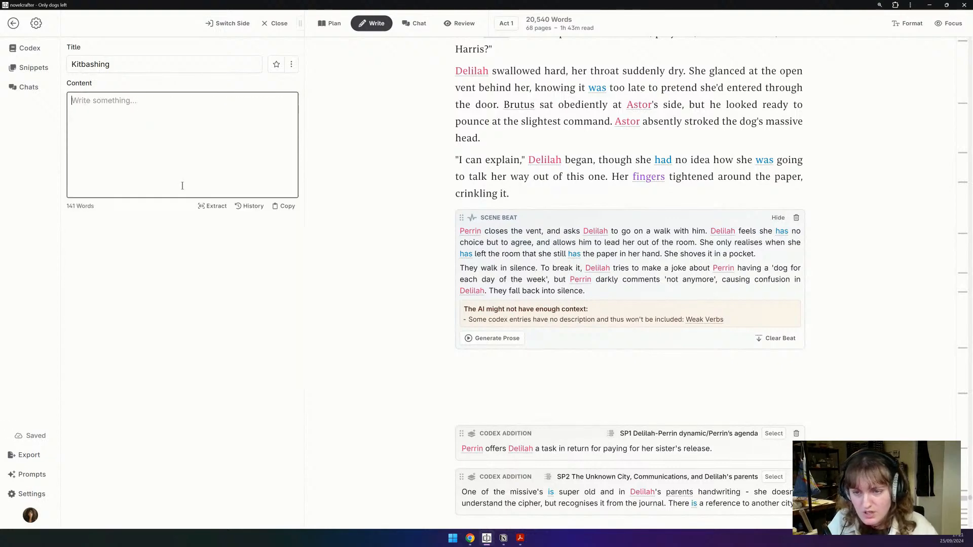
Step: Generate prose for the scene beat with the 500 words version of the Current Writing Prompt, using Claude Sonnet 3.5 T = 1
{"action": "left_click", "coordinate": [515, 343]}
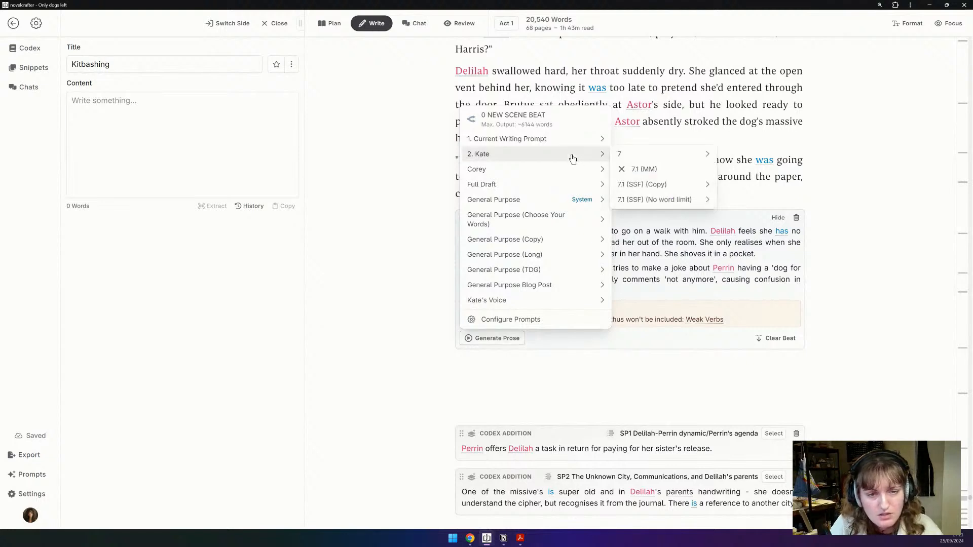
{"action": "mouse_move", "coordinate": [571, 143]}
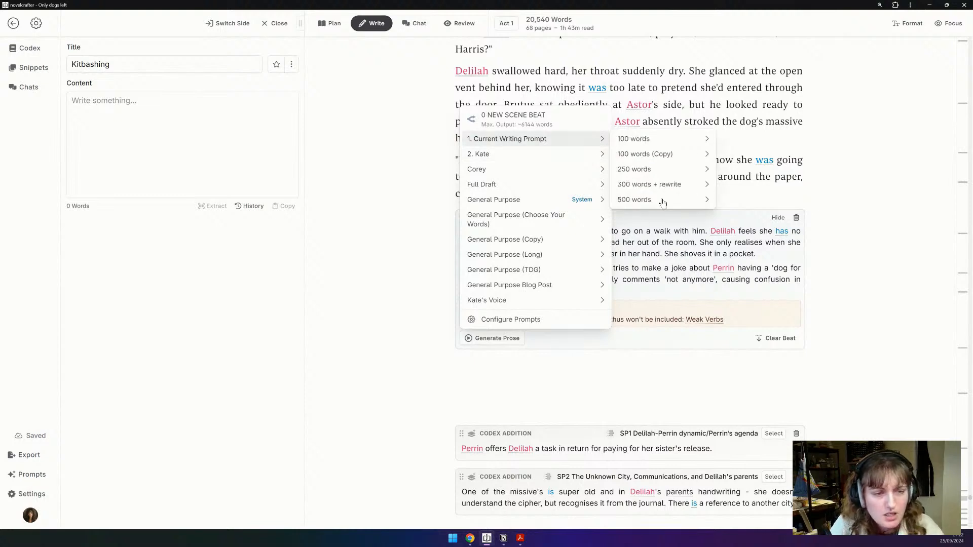
{"action": "mouse_move", "coordinate": [662, 203]}
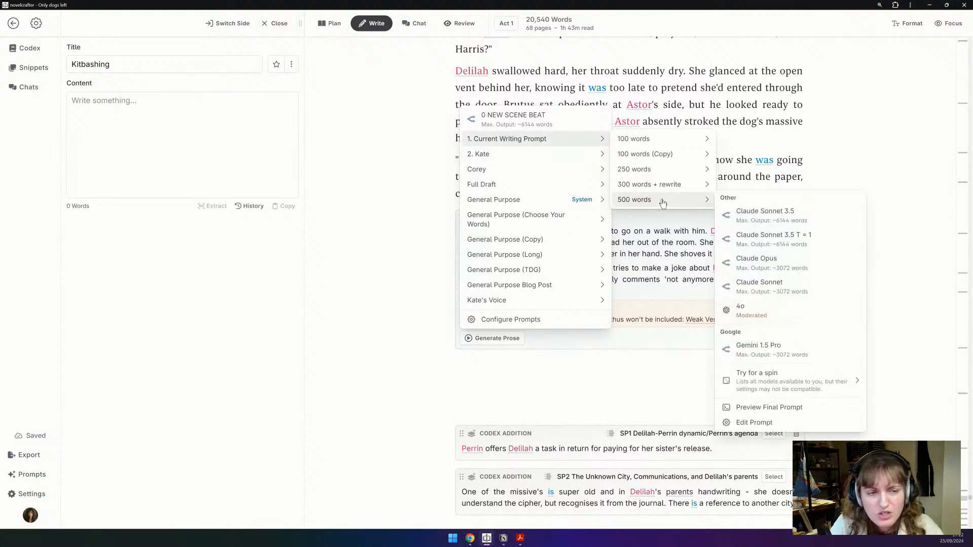
{"action": "left_click", "coordinate": [765, 239]}
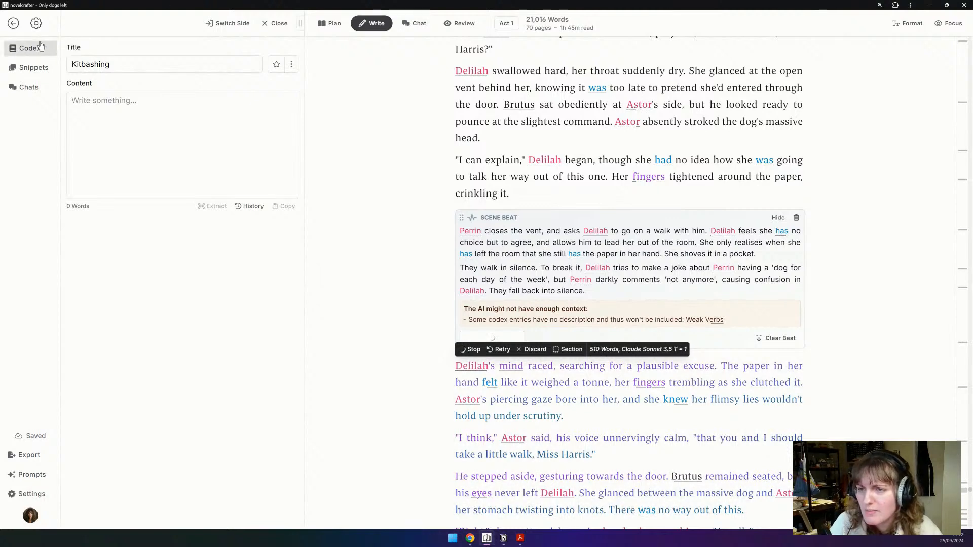
Step: Add "piercing" to the aliases of the AI-isms codex entry in the BTS category, and close the entry
{"action": "left_click", "coordinate": [22, 50]}
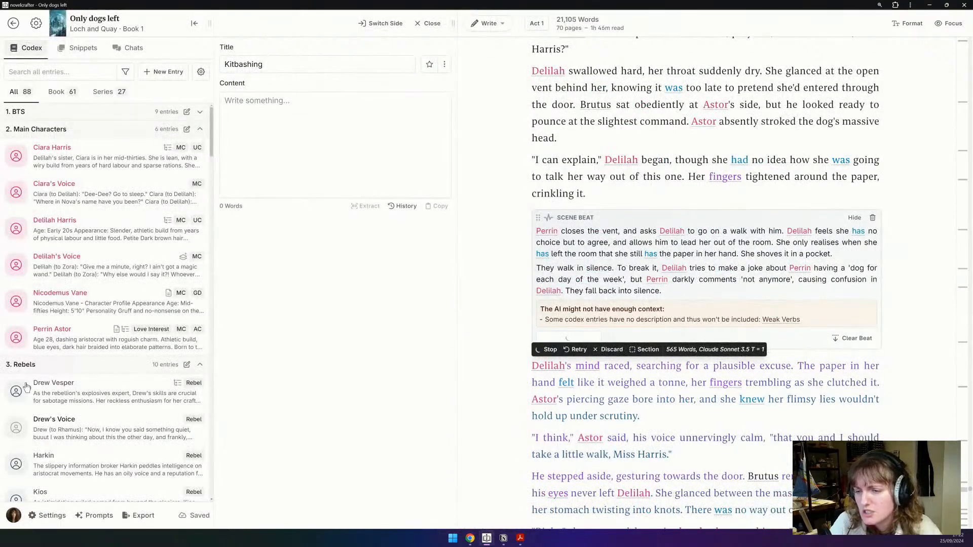
{"action": "left_click", "coordinate": [8, 116]}
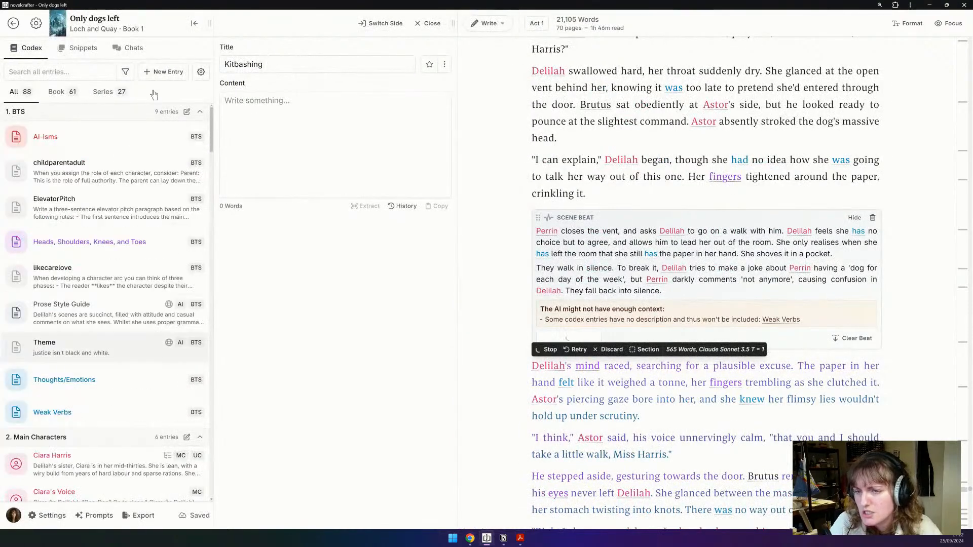
{"action": "left_click", "coordinate": [107, 144]}
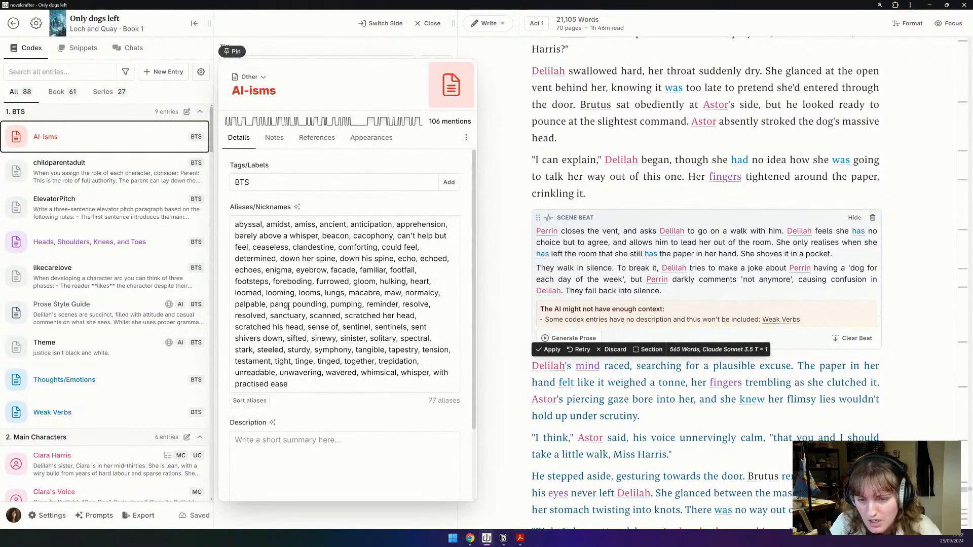
{"action": "left_click", "coordinate": [291, 306]}
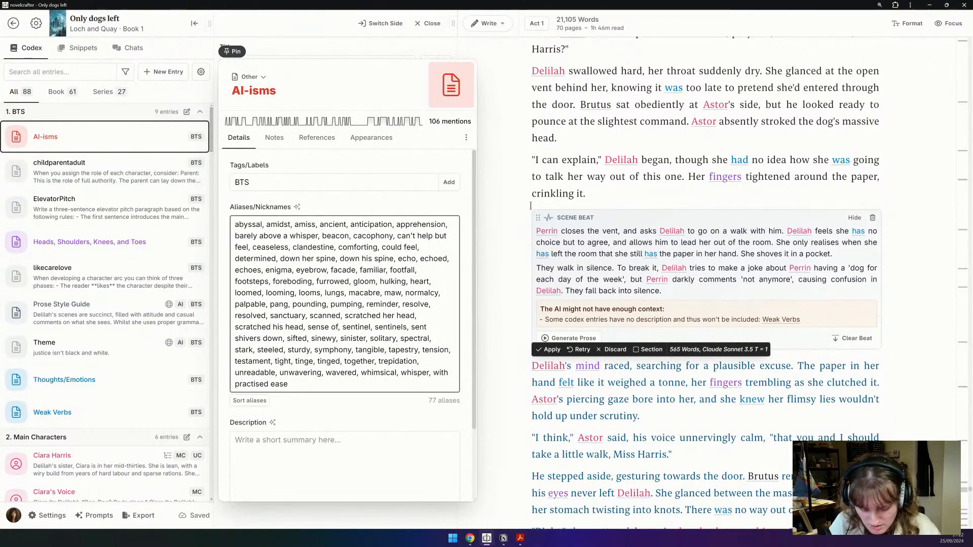
{"action": "type", "text": "piercing,"}
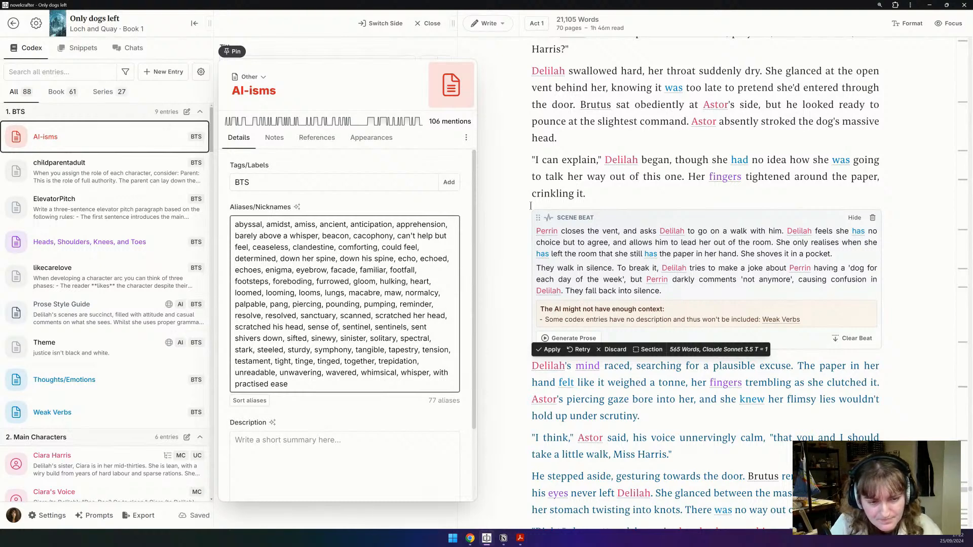
{"action": "left_click", "coordinate": [626, 398]}
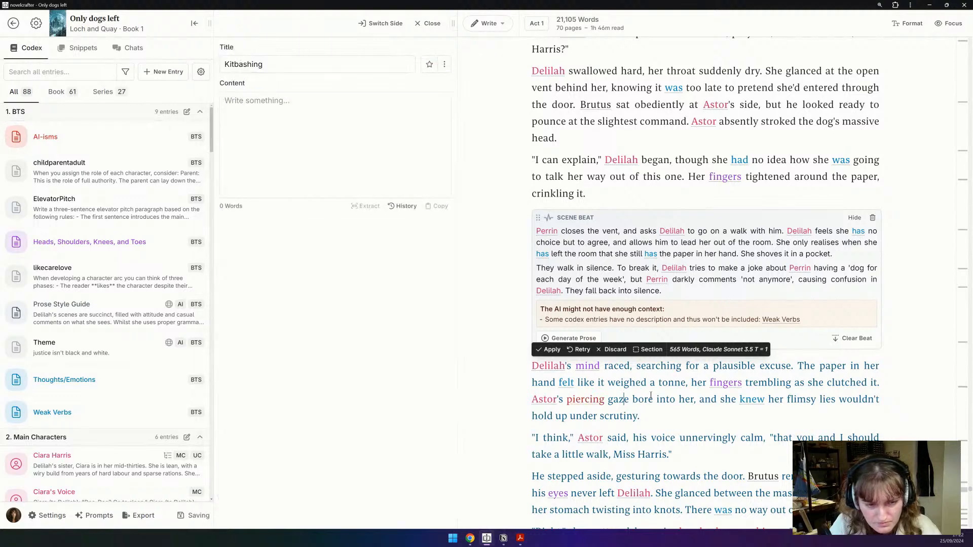
Step: Apply the generated prose and move all of it from the manuscript into the Kitbashing snippet
{"action": "left_click", "coordinate": [545, 350]}
{"action": "left_click_drag", "start_coordinate": [531, 367], "coordinate": [614, 455]}
{"action": "scroll", "coordinate": [619, 455], "scroll_direction": "down", "scroll_amount": 12}
{"action": "scroll", "coordinate": [710, 304], "scroll_direction": "down", "scroll_amount": 8}
{"action": "left_click", "coordinate": [797, 301], "text": "shift"}
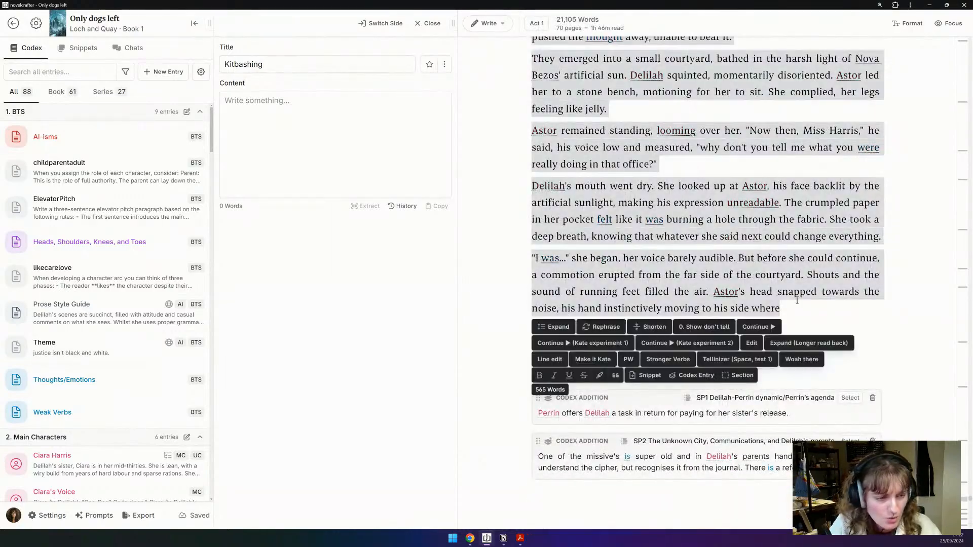
{"action": "key", "text": "ctrl+x"}
{"action": "left_click", "coordinate": [304, 133]}
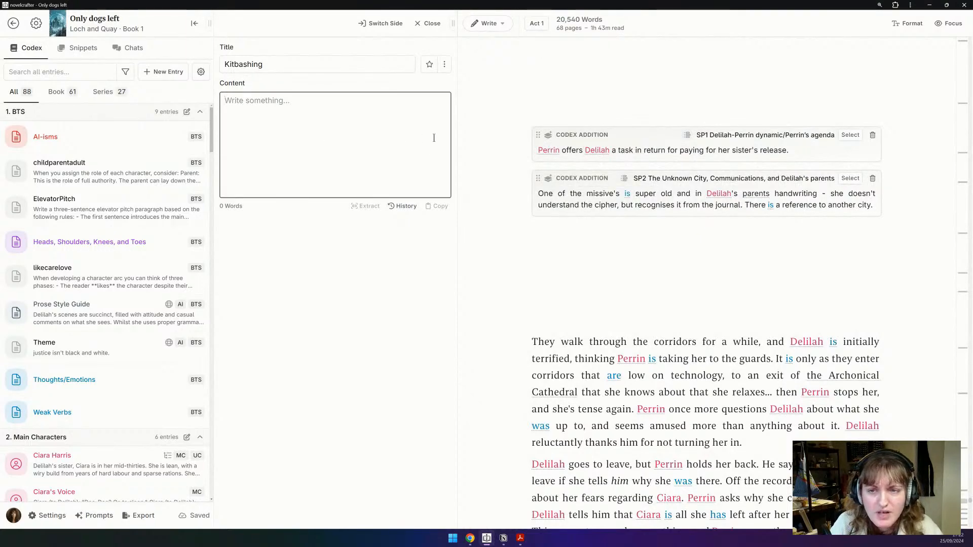
{"action": "key", "text": "ctrl+v"}
Step: Generate prose for the scene beat with the 500 words version of the Current Writing Prompt, using Gemini 1.5 Pro
{"action": "left_click", "coordinate": [561, 285]}
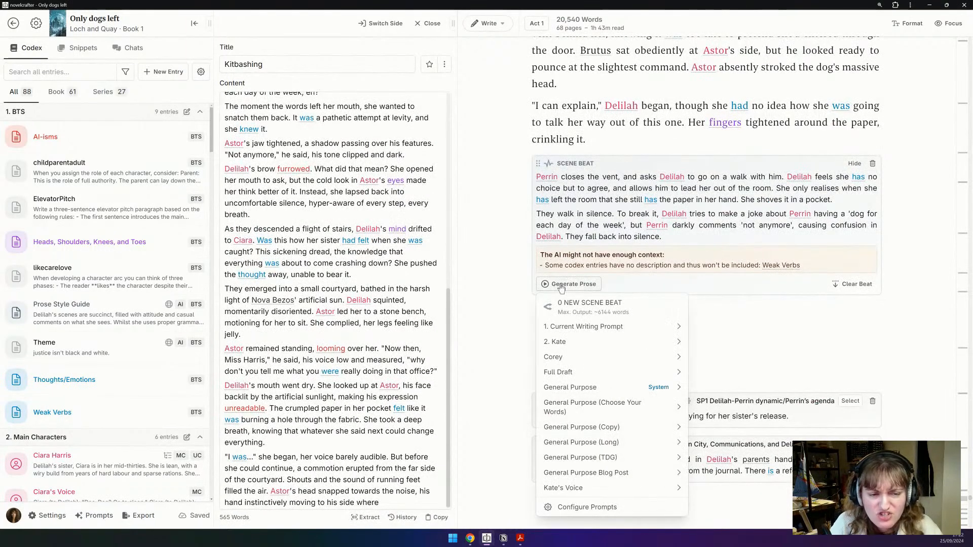
{"action": "left_click", "coordinate": [586, 328]}
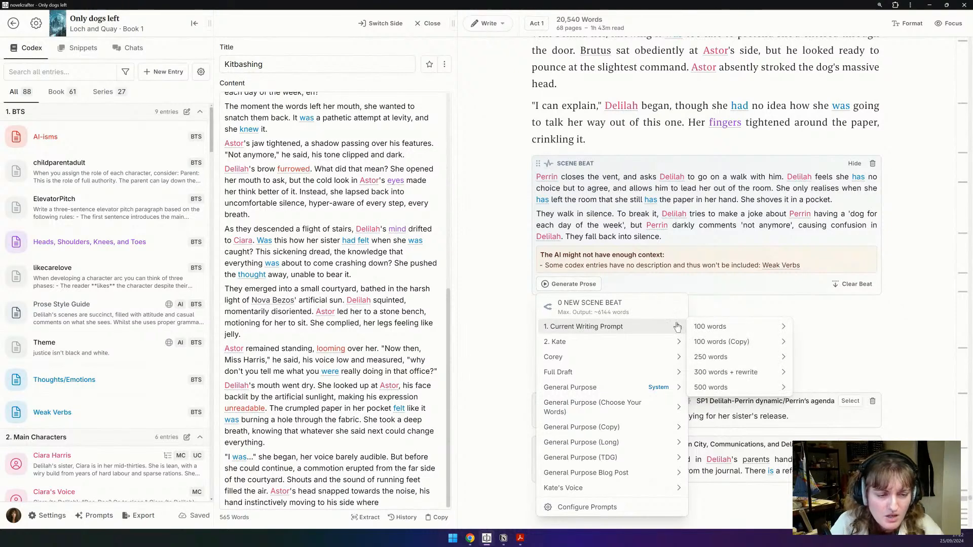
{"action": "left_click", "coordinate": [743, 390]}
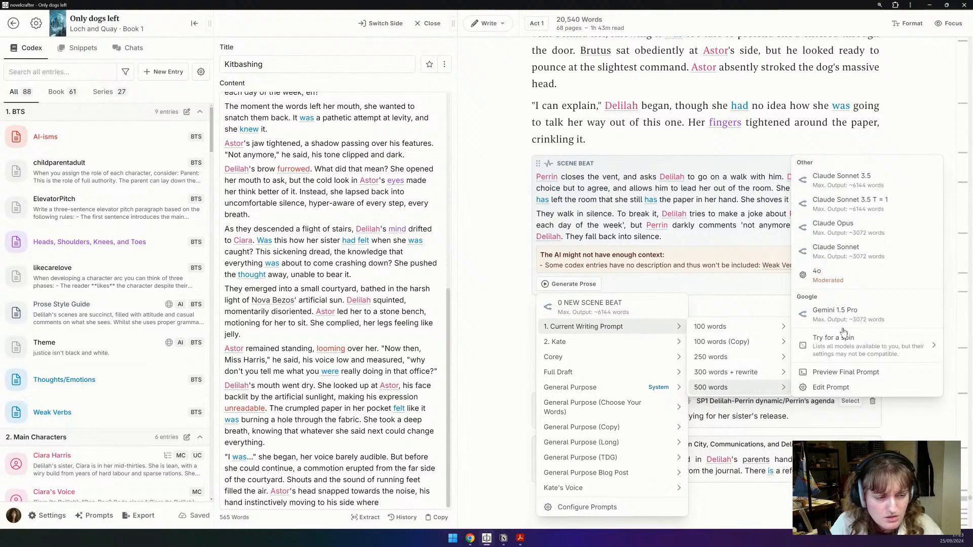
{"action": "left_click", "coordinate": [835, 311]}
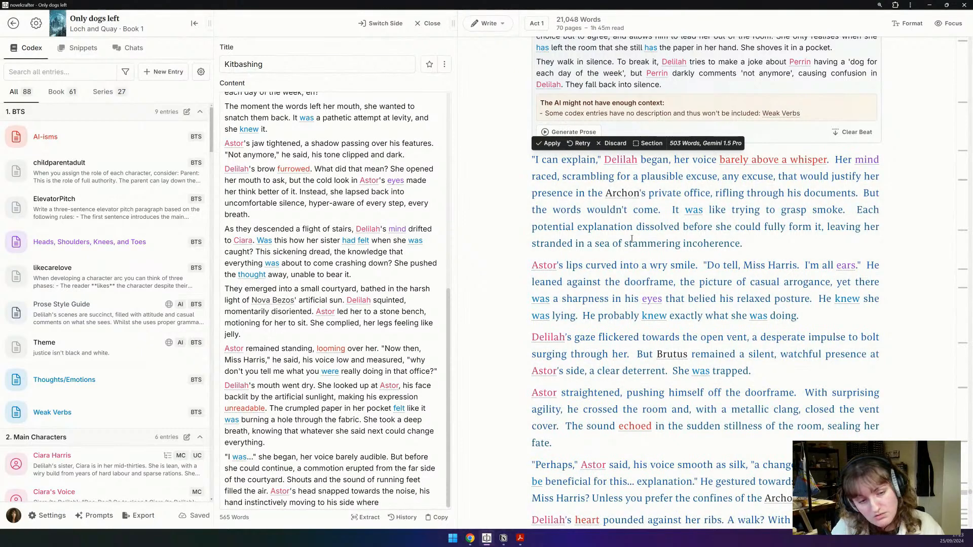
Step: Apply the Gemini prose and move all of it from the manuscript to the end of the Kitbashing snippet, below a divider
{"action": "left_click", "coordinate": [549, 143]}
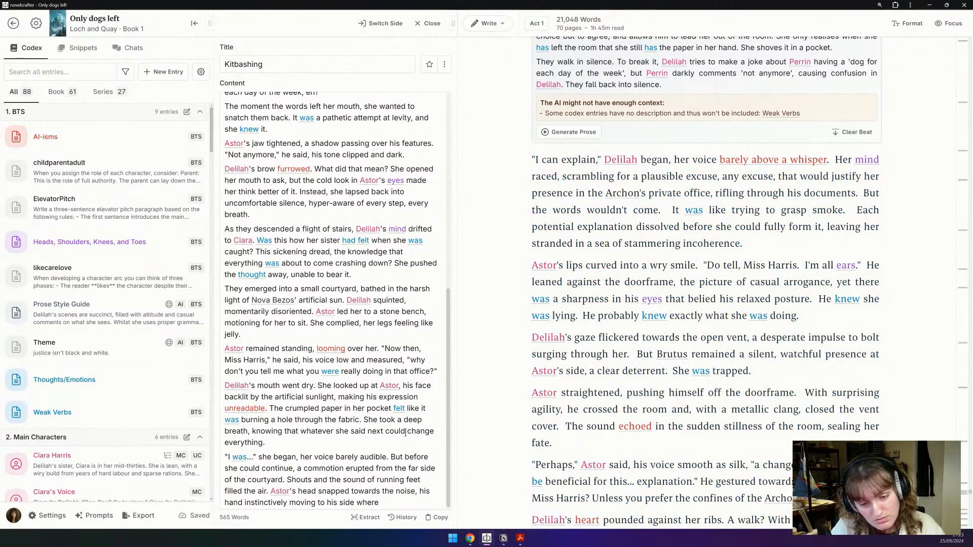
{"action": "left_click", "coordinate": [412, 503]}
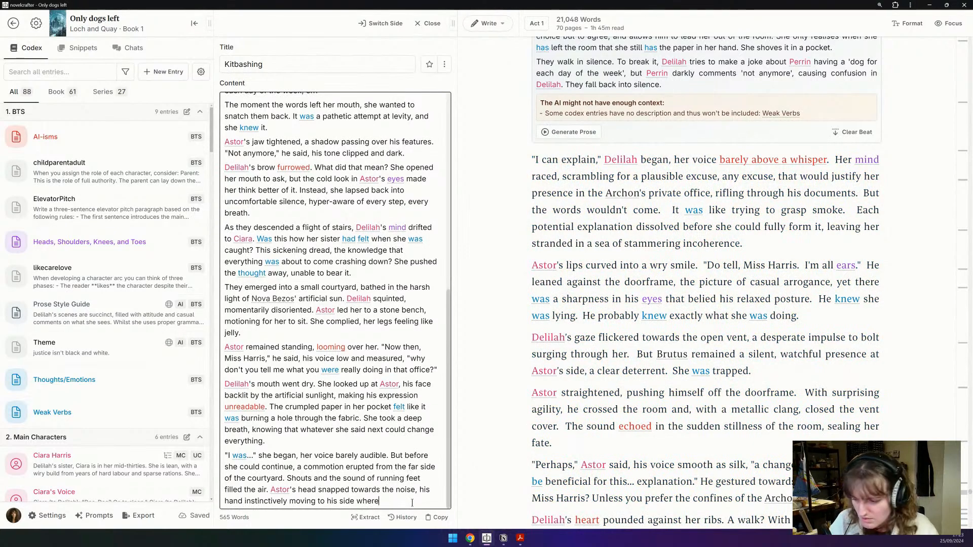
{"action": "key", "text": "Return"}
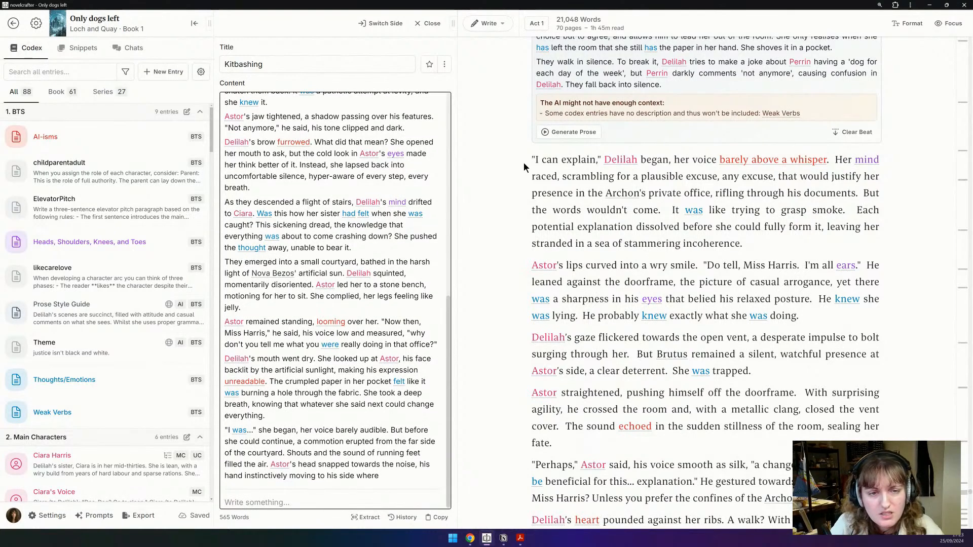
{"action": "left_click_drag", "start_coordinate": [531, 159], "coordinate": [645, 346]}
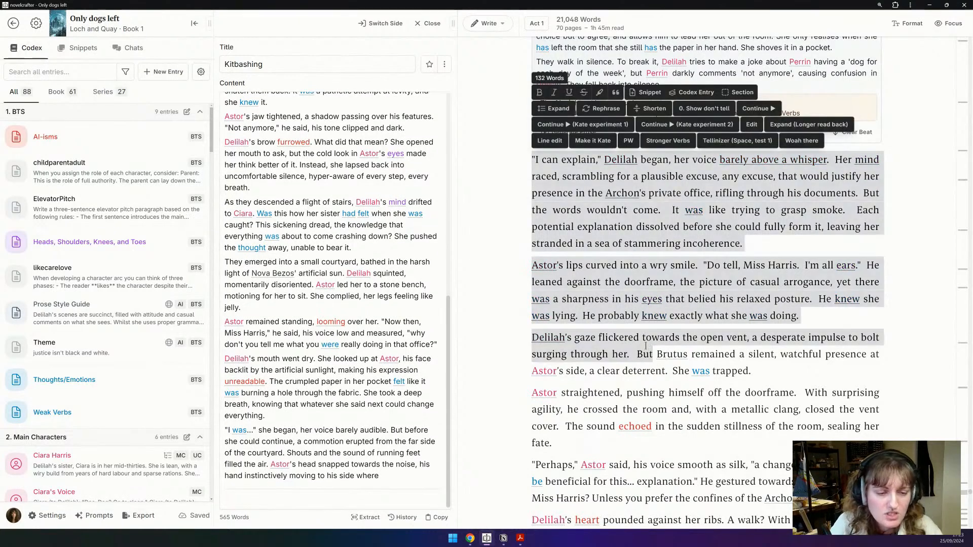
{"action": "scroll", "coordinate": [645, 346], "scroll_direction": "down", "scroll_amount": 5}
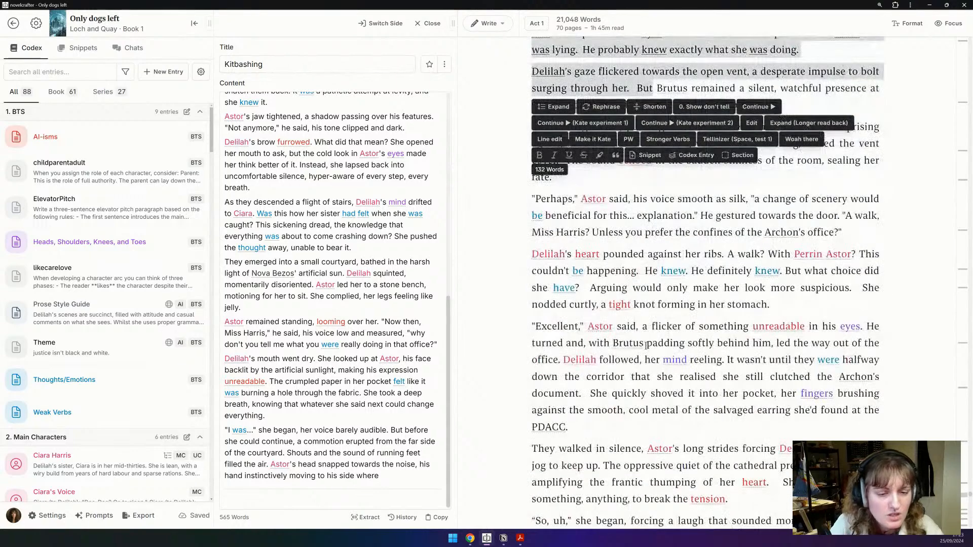
{"action": "scroll", "coordinate": [645, 346], "scroll_direction": "down", "scroll_amount": 4}
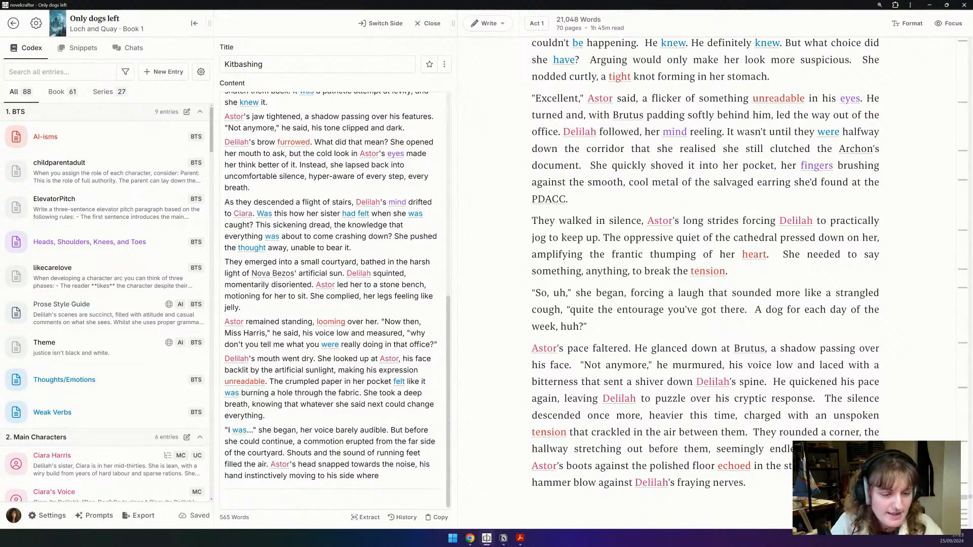
{"action": "key", "text": "ctrl+a"}
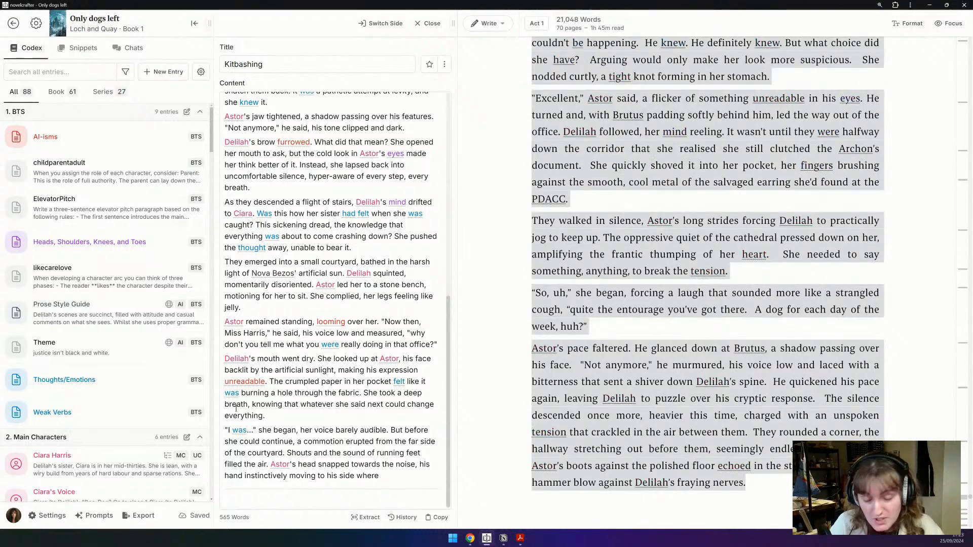
{"action": "key", "text": "ctrl+x"}
{"action": "left_click", "coordinate": [292, 499]}
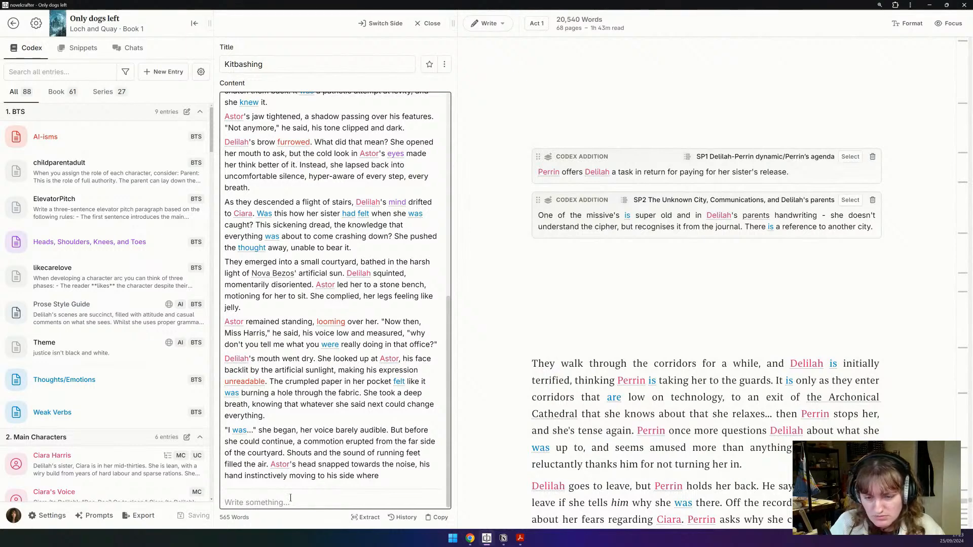
{"action": "key", "text": "ctrl+v"}
Step: Generate another prose version for the scene beat with the 450 option of the Kate's Voice prompt
{"action": "scroll", "coordinate": [549, 302], "scroll_direction": "up", "scroll_amount": 3}
{"action": "scroll", "coordinate": [549, 302], "scroll_direction": "up", "scroll_amount": 2}
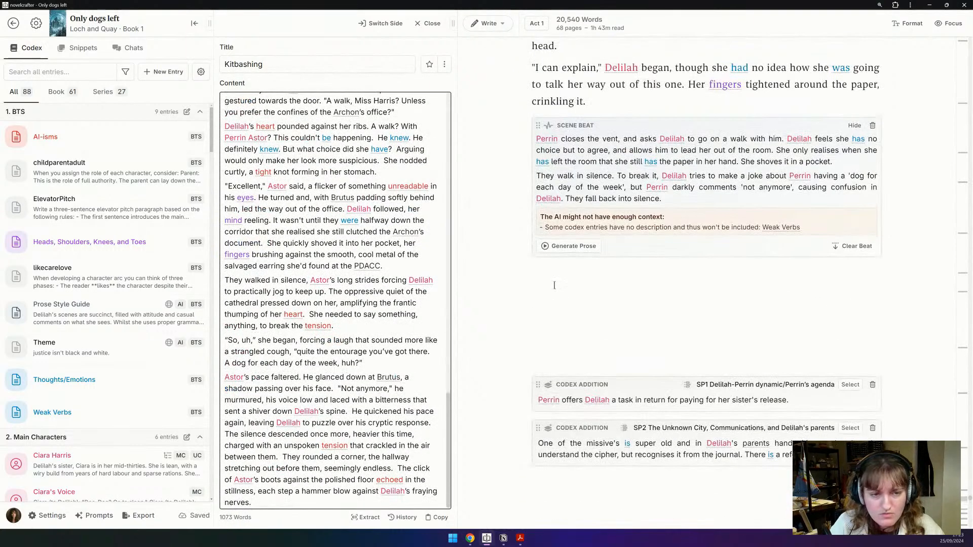
{"action": "left_click", "coordinate": [554, 247]}
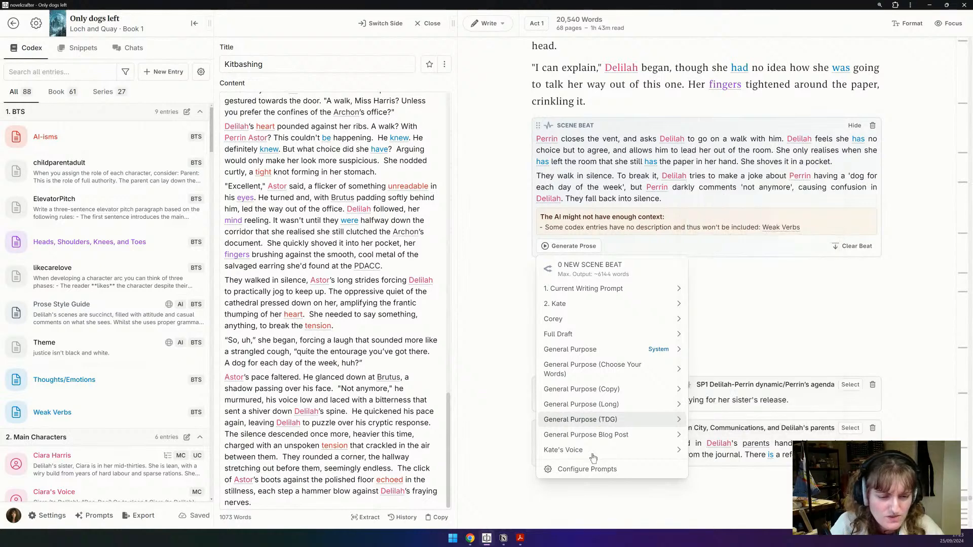
{"action": "mouse_move", "coordinate": [593, 459]}
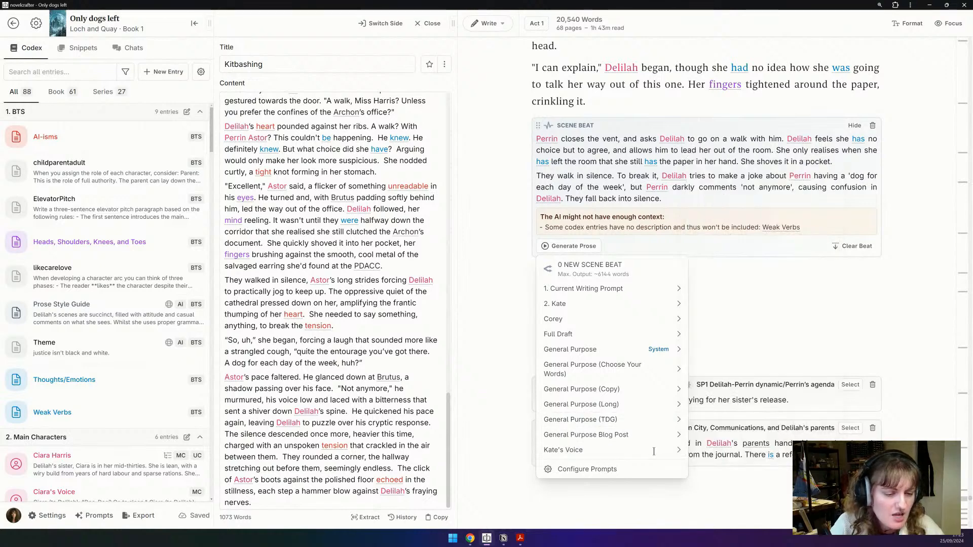
{"action": "mouse_move", "coordinate": [654, 451]}
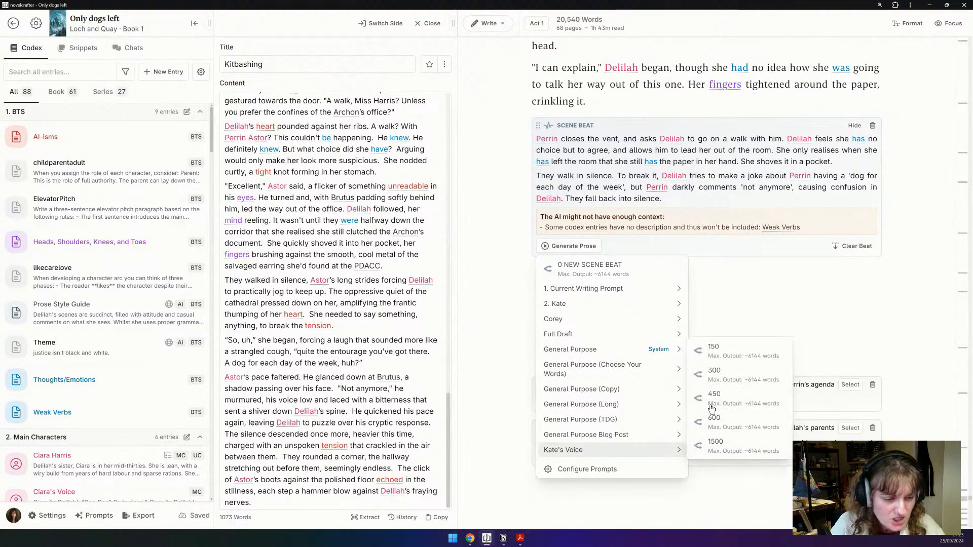
{"action": "left_click", "coordinate": [695, 395]}
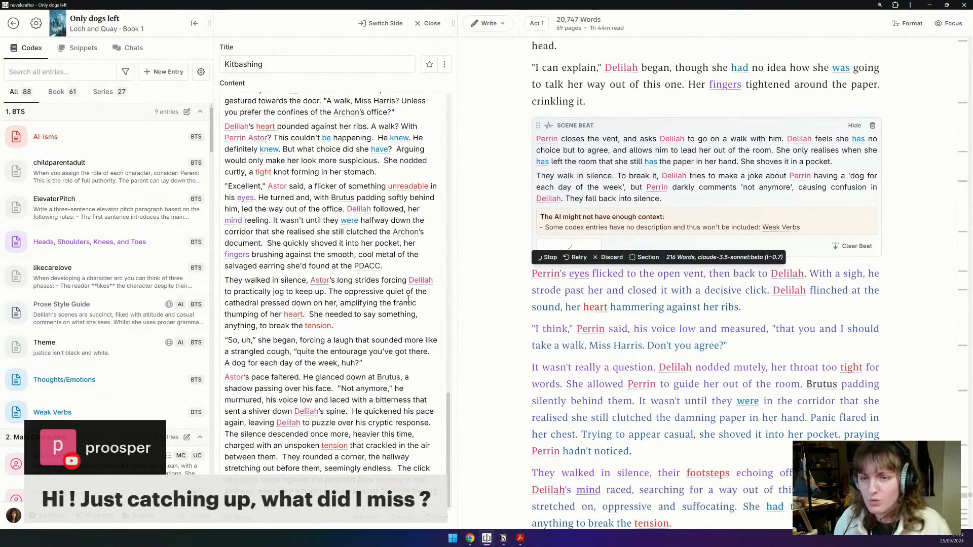
Step: Switch to Notion to review the 25-Sep-2024 Plan of Action, and return to Novelcrafter
{"action": "left_click", "coordinate": [503, 538]}
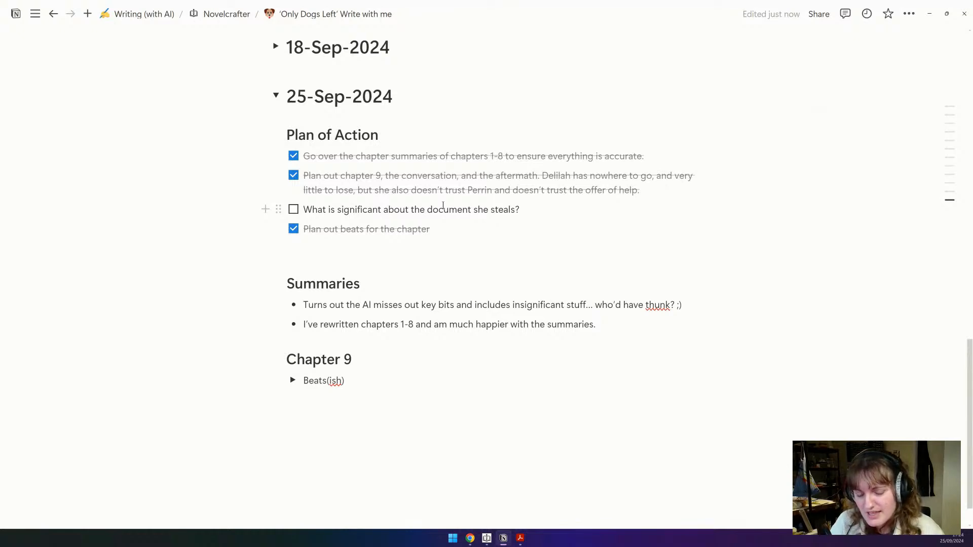
{"action": "left_click", "coordinate": [469, 538]}
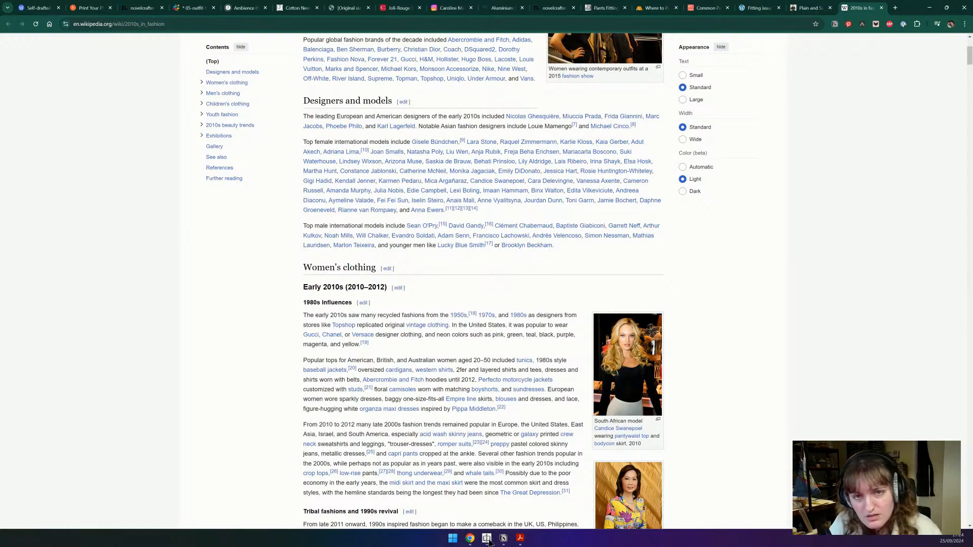
{"action": "left_click", "coordinate": [488, 540]}
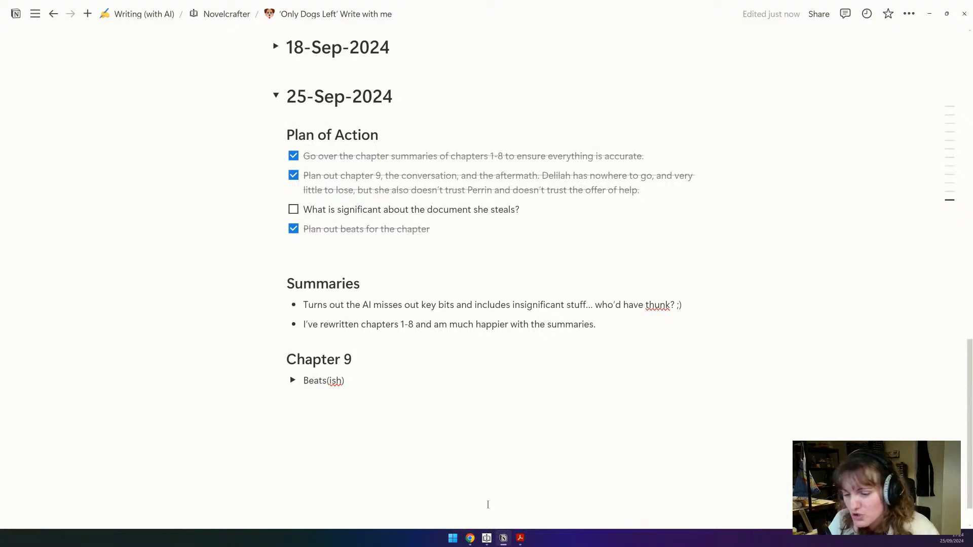
{"action": "left_click", "coordinate": [487, 539]}
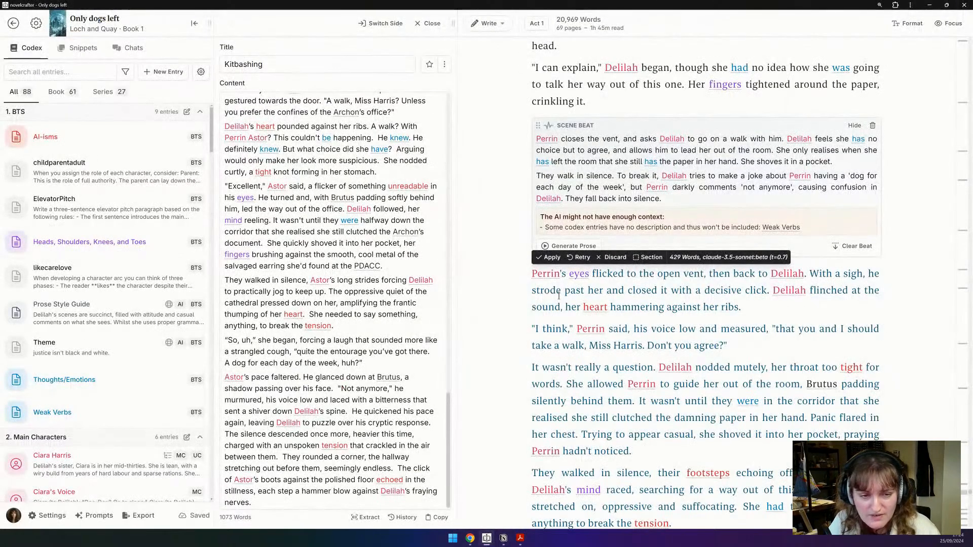
Step: Apply the generated prose and delete "her heart hammering against her ribs" from the end of its first paragraph
{"action": "left_click", "coordinate": [541, 258]}
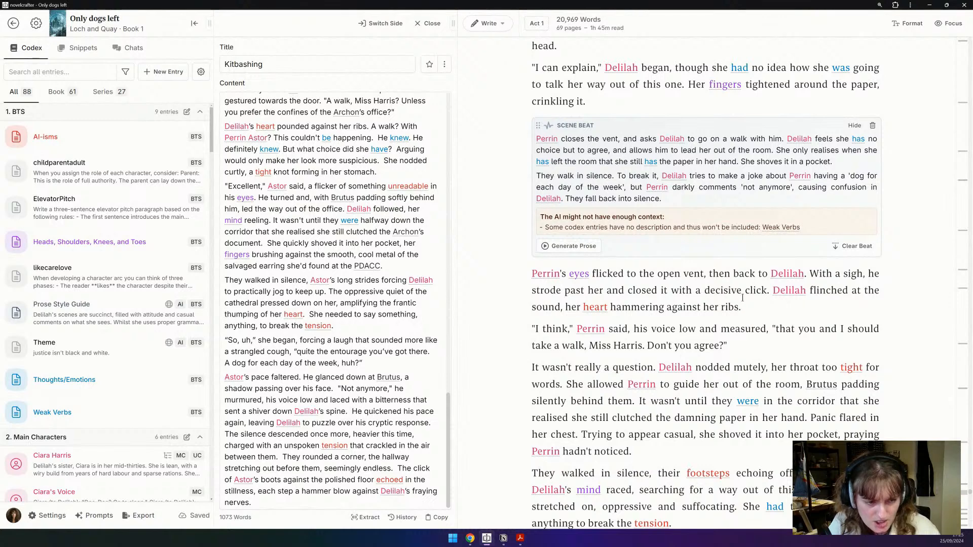
{"action": "left_click_drag", "start_coordinate": [739, 307], "coordinate": [563, 310]}
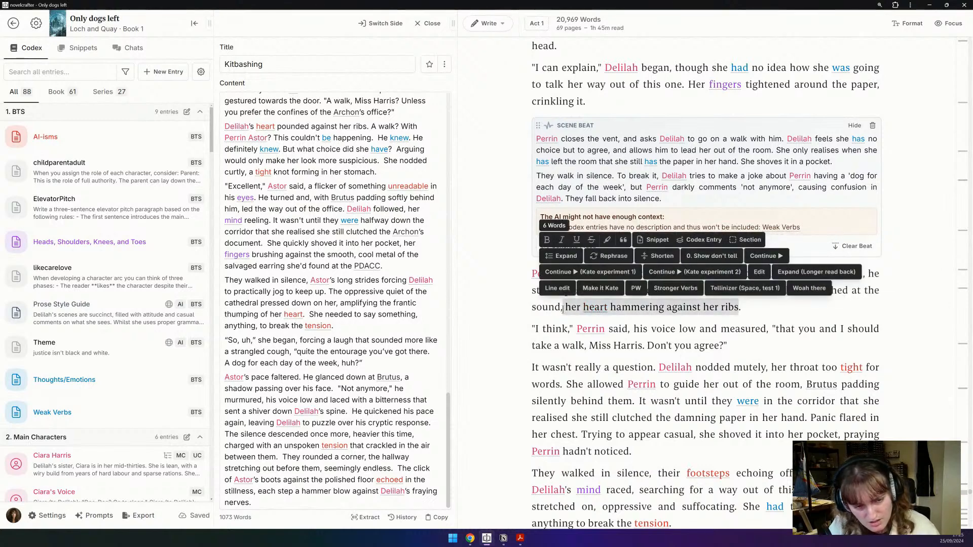
{"action": "key", "text": "BackSpace"}
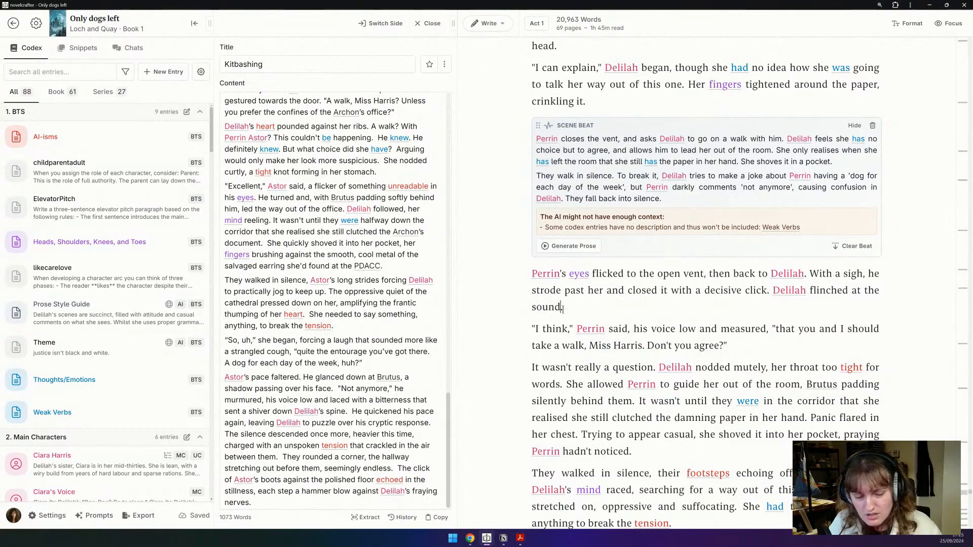
Step: Delete the Kitbashing snippet's opening paragraph, which starts with "Delilah's mind raced"
{"action": "scroll", "coordinate": [437, 215], "scroll_direction": "up", "scroll_amount": 3}
{"action": "scroll", "coordinate": [339, 149], "scroll_direction": "up", "scroll_amount": 15}
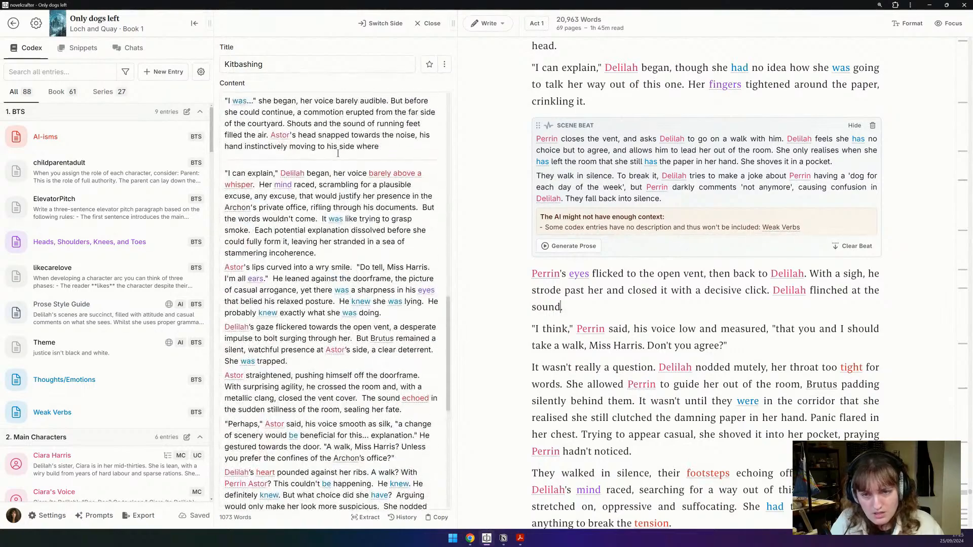
{"action": "scroll", "coordinate": [278, 130], "scroll_direction": "up", "scroll_amount": 1}
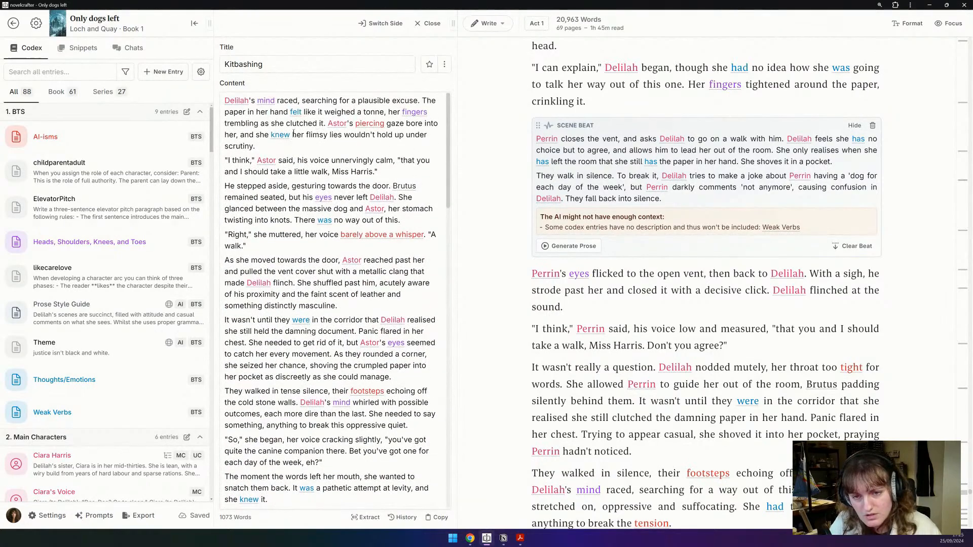
{"action": "triple_click", "coordinate": [270, 122]}
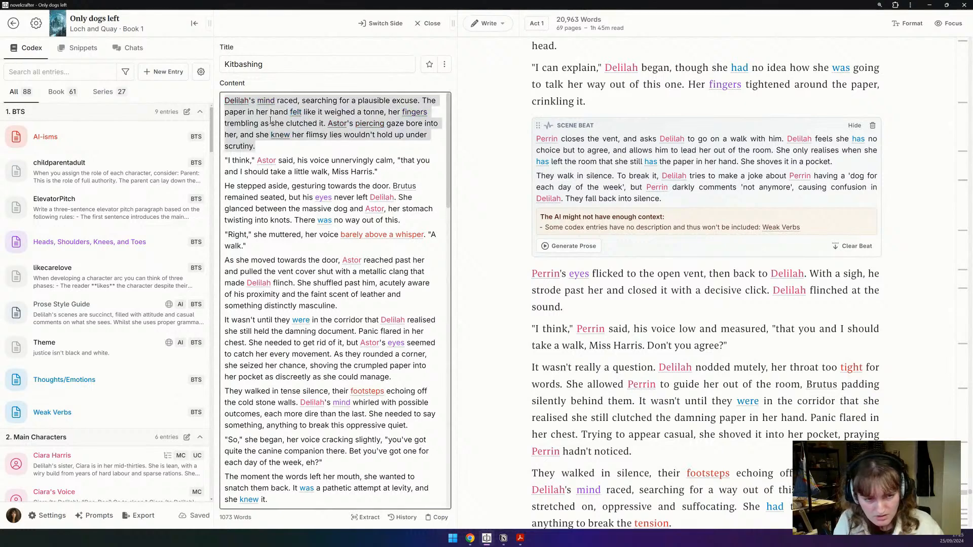
{"action": "key", "text": "BackSpace"}
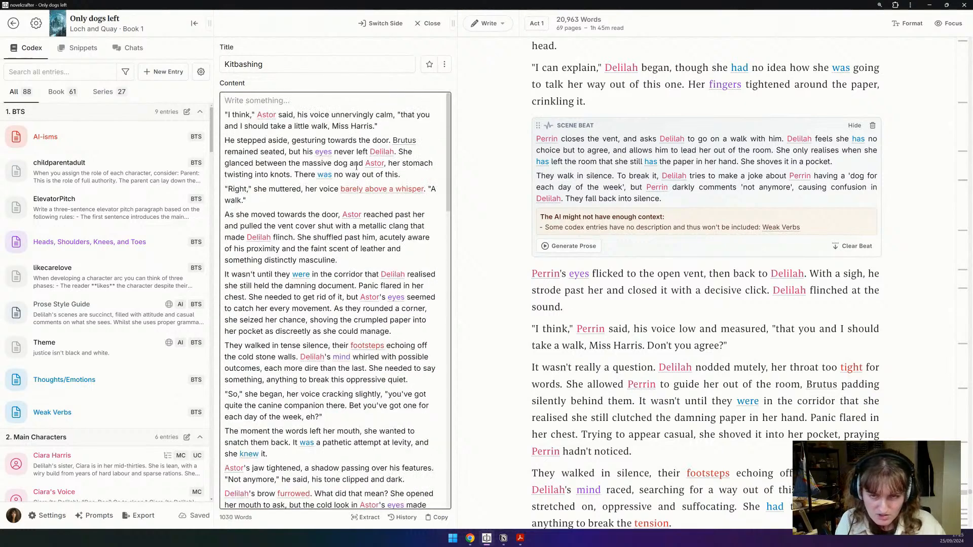
Step: Replace "his voice low and measured" in the manuscript with the snippet's "his voice unnervingly calm", removing it from the snippet, and add "given the situation,"
{"action": "left_click_drag", "start_coordinate": [394, 115], "coordinate": [298, 113]}
{"action": "key", "text": "ctrl+c"}
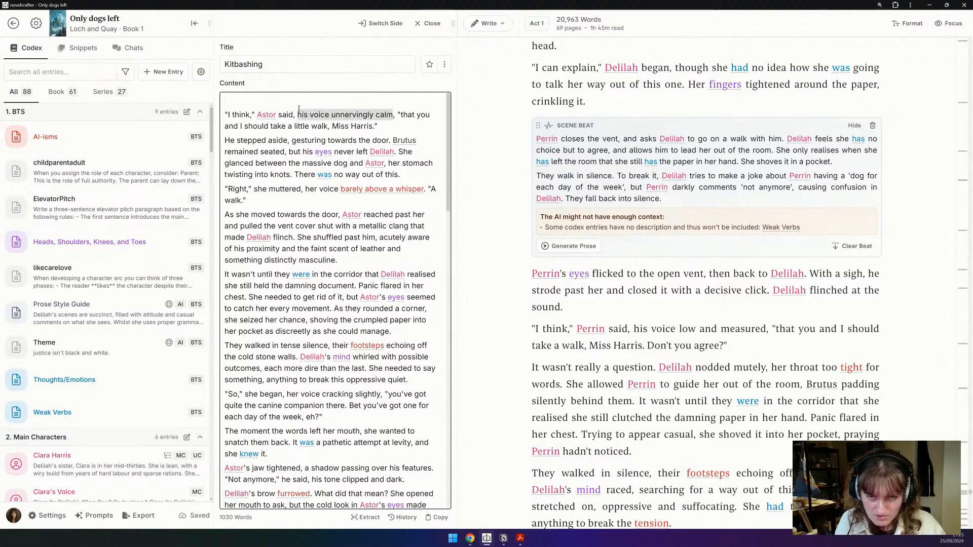
{"action": "key", "text": "BackSpace"}
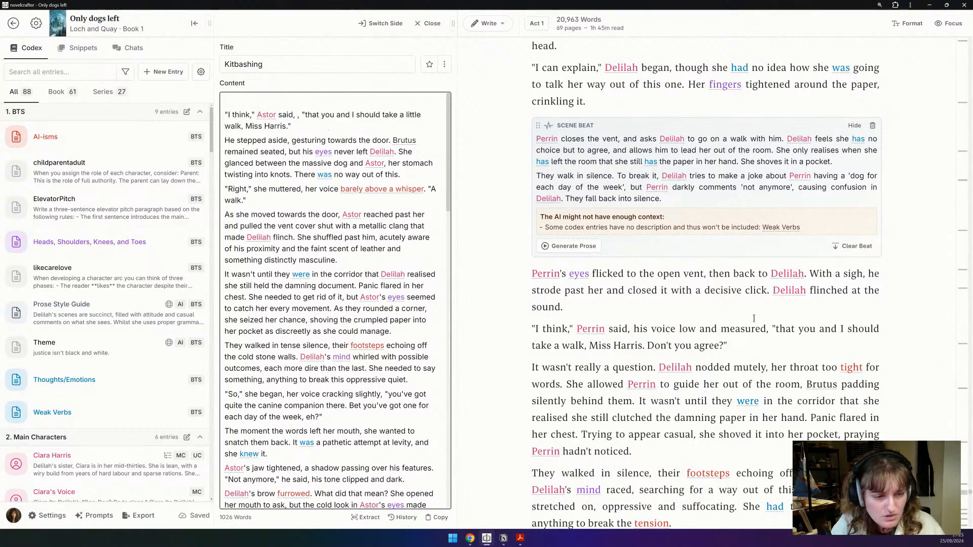
{"action": "left_click_drag", "start_coordinate": [766, 329], "coordinate": [679, 329]}
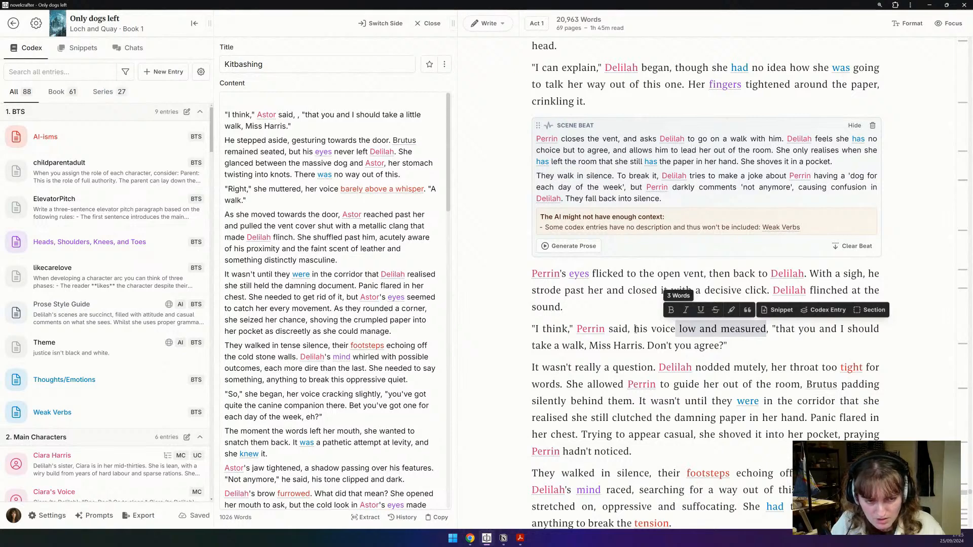
{"action": "left_click", "coordinate": [636, 329], "text": "shift"}
{"action": "key", "text": "ctrl+v"}
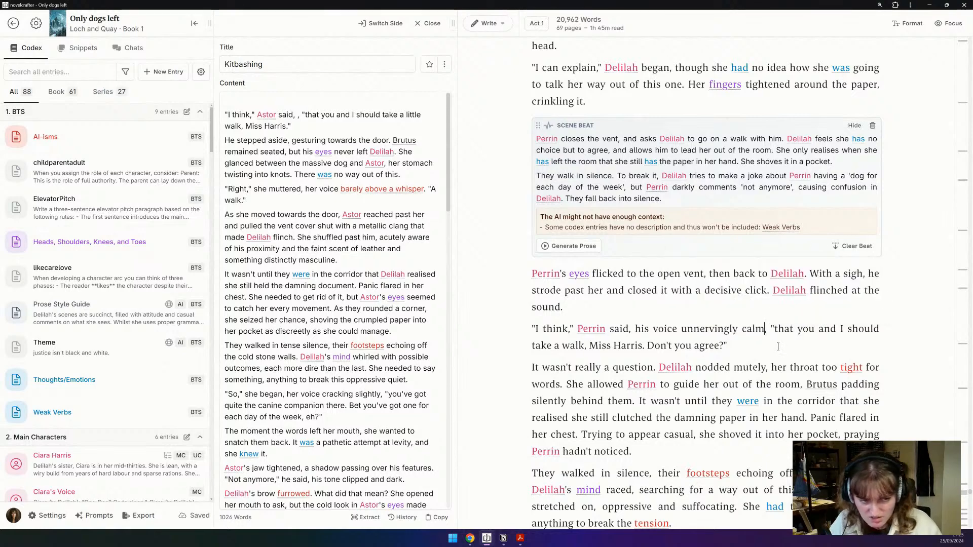
{"action": "type", "text": "given the situ"}
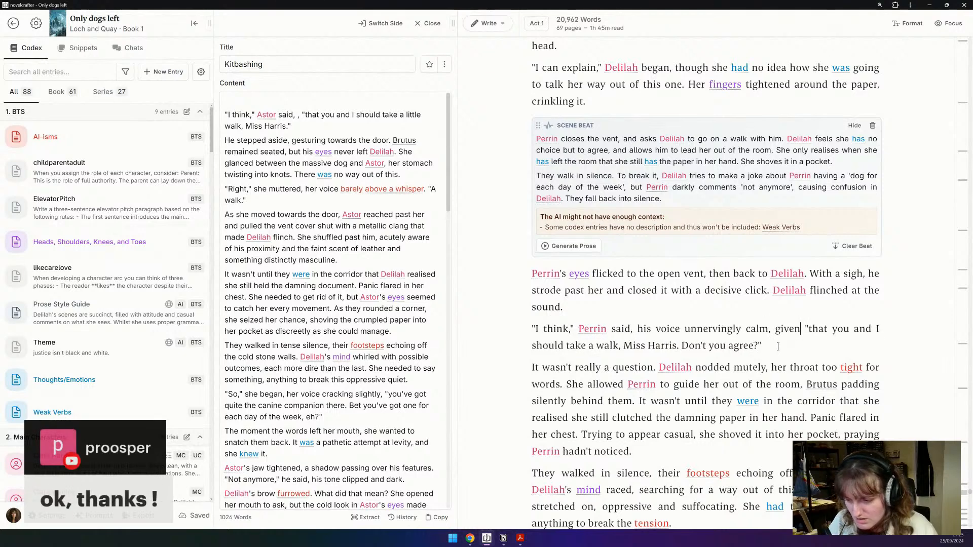
{"action": "type", "text": "ation,"}
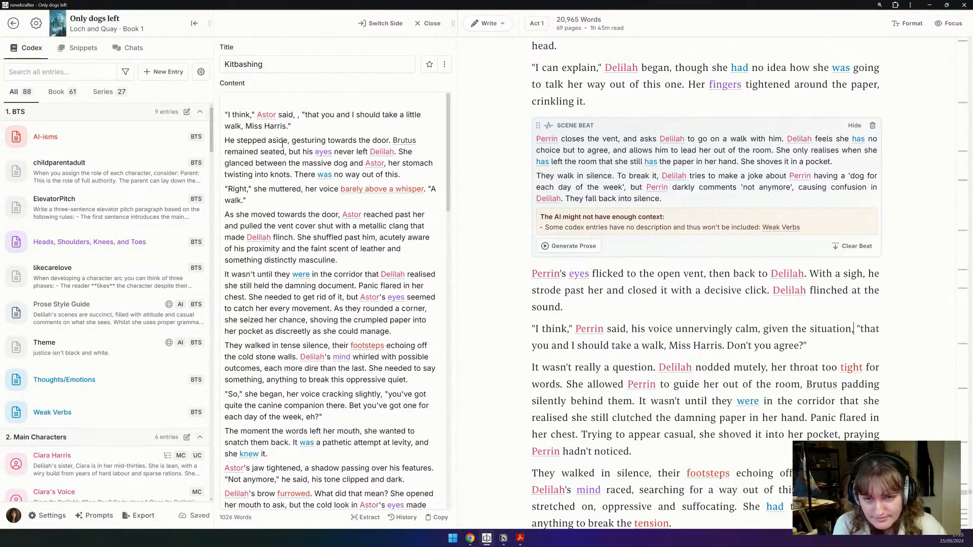
{"action": "scroll", "coordinate": [525, 332], "scroll_direction": "down", "scroll_amount": 3}
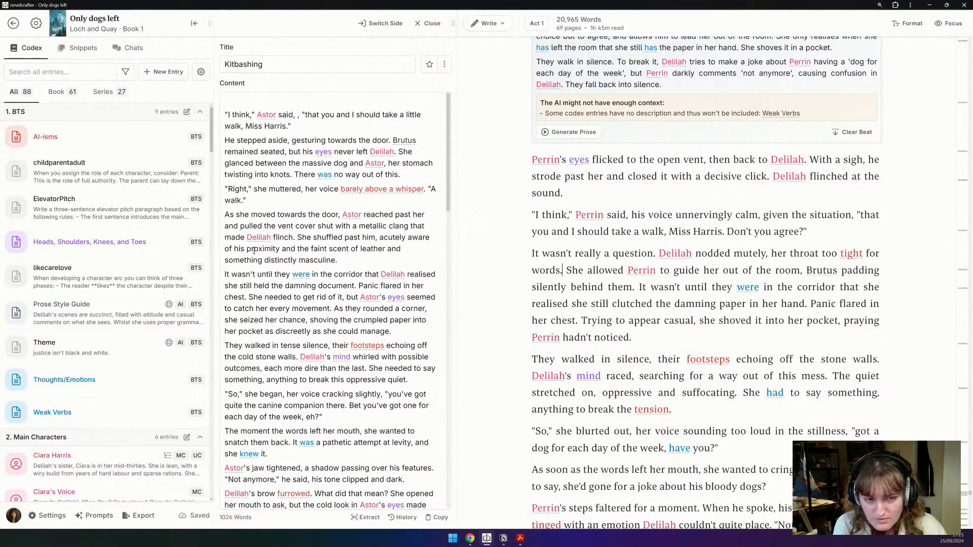
Step: Delete the Kitbashing snippet's paragraphs starting with "I can explain," and "Astor's lips curved", and place the manuscript cursor after "crinkling it."
{"action": "scroll", "coordinate": [254, 250], "scroll_direction": "down", "scroll_amount": 15}
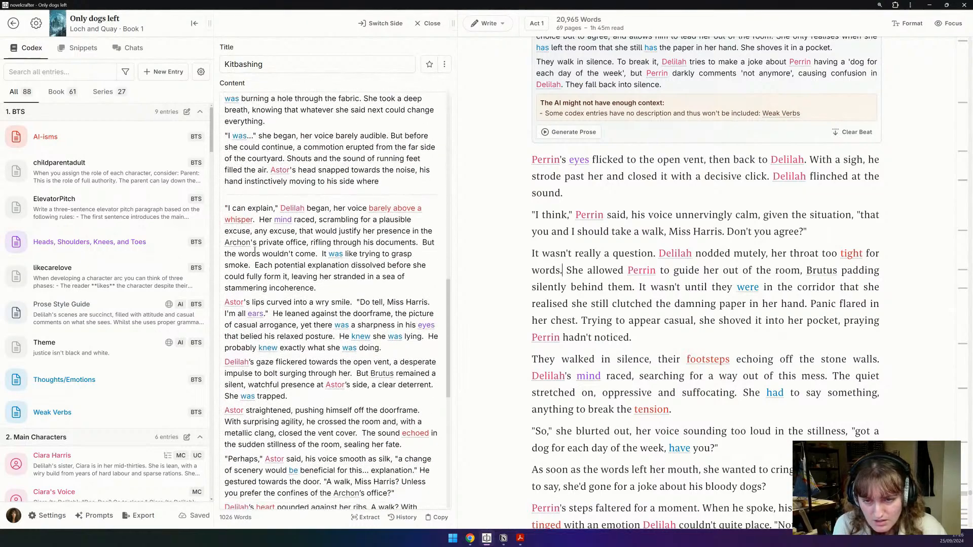
{"action": "scroll", "coordinate": [274, 274], "scroll_direction": "down", "scroll_amount": 2}
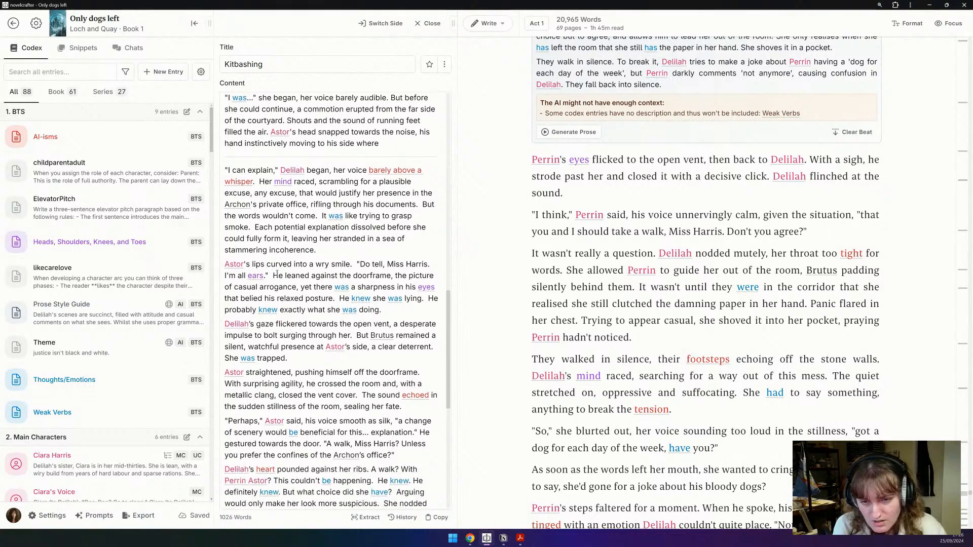
{"action": "scroll", "coordinate": [339, 288], "scroll_direction": "down", "scroll_amount": 2}
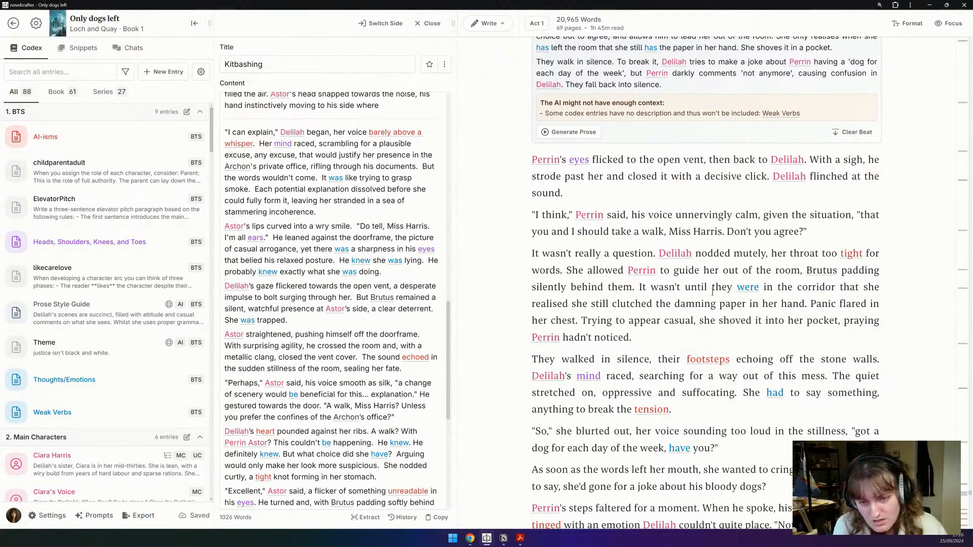
{"action": "scroll", "coordinate": [712, 293], "scroll_direction": "up", "scroll_amount": 2}
{"action": "left_click_drag", "start_coordinate": [385, 272], "coordinate": [258, 155]}
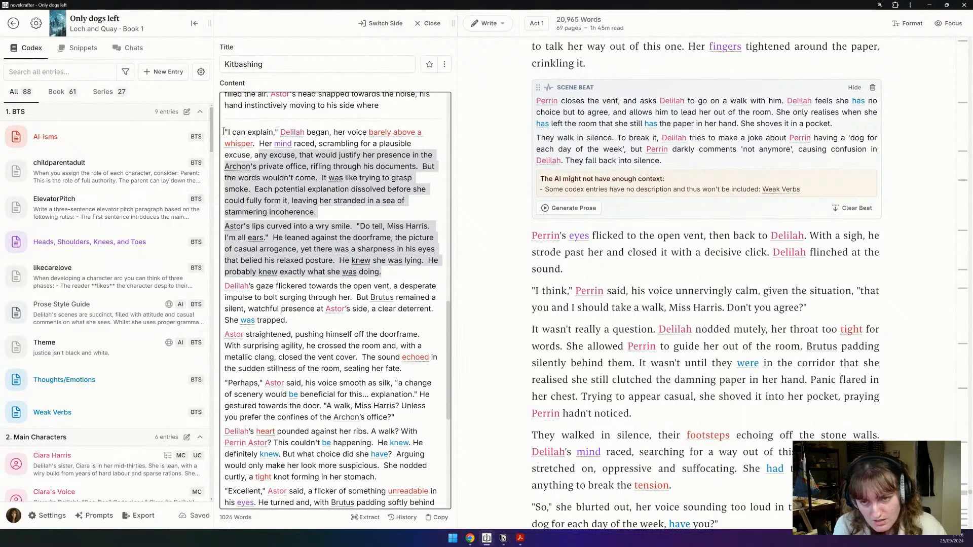
{"action": "left_click", "coordinate": [224, 132], "text": "shift"}
{"action": "key", "text": "BackSpace"}
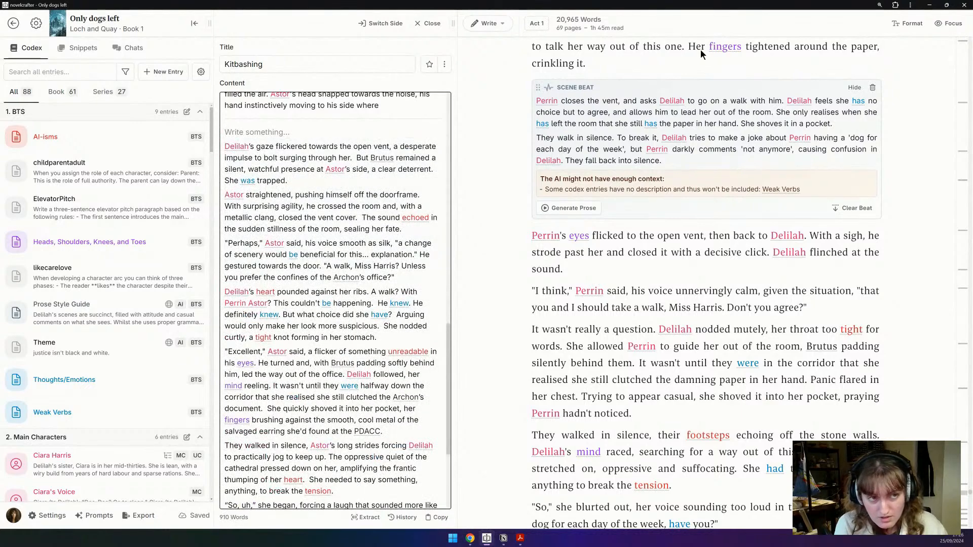
{"action": "scroll", "coordinate": [755, 299], "scroll_direction": "up", "scroll_amount": 4}
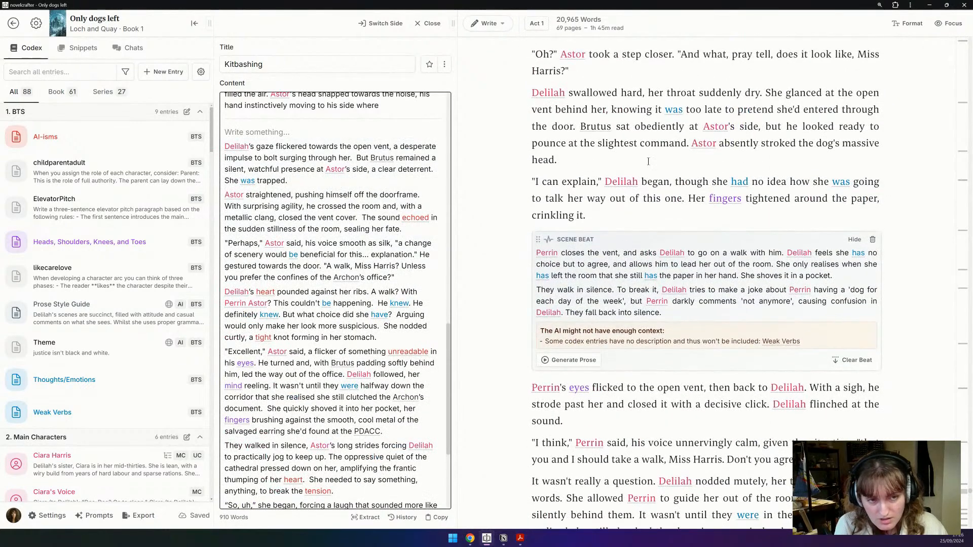
{"action": "left_click", "coordinate": [628, 214]}
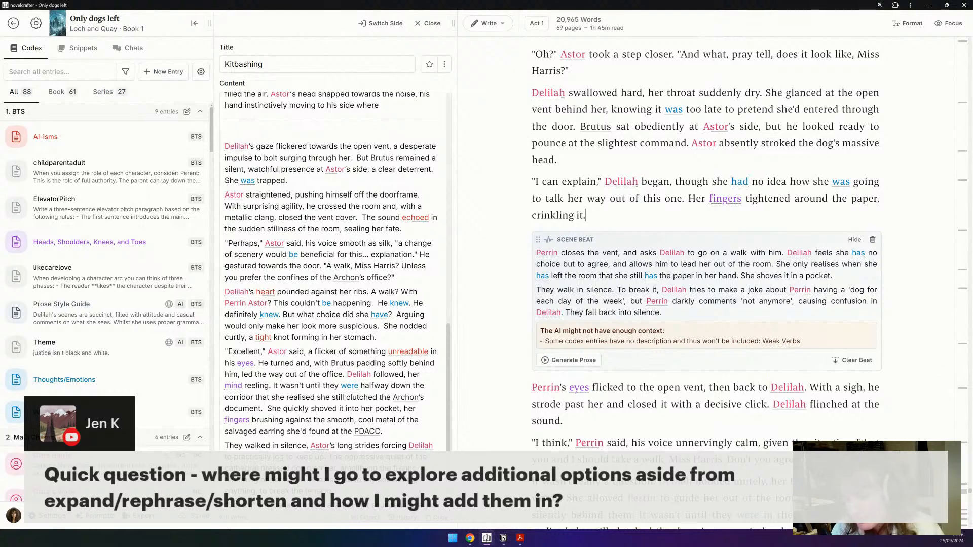
Step: Copy the "0. Show don't tell" text replacement prompt to the clipboard from the prompt library
{"action": "left_click", "coordinate": [103, 516]}
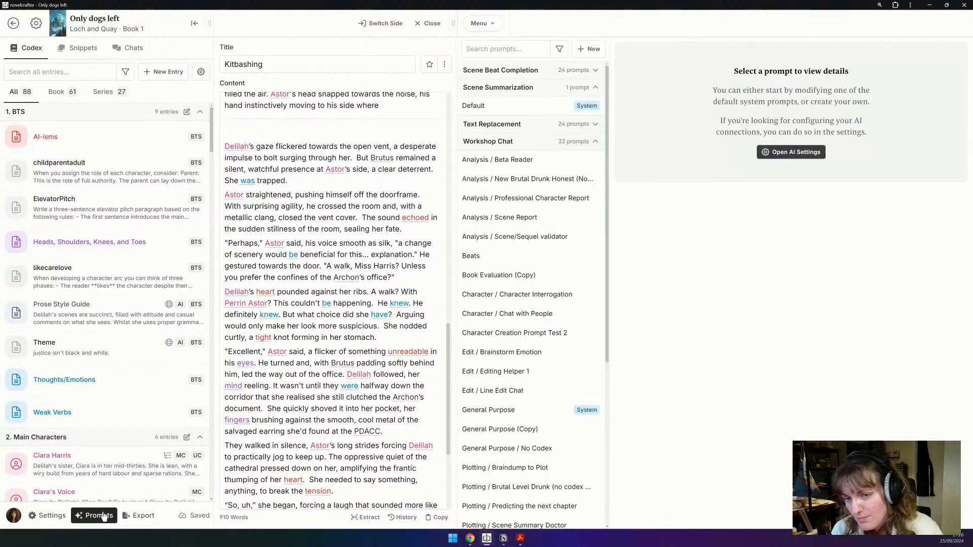
{"action": "left_click", "coordinate": [509, 125]}
{"action": "scroll", "coordinate": [559, 320], "scroll_direction": "down", "scroll_amount": 2}
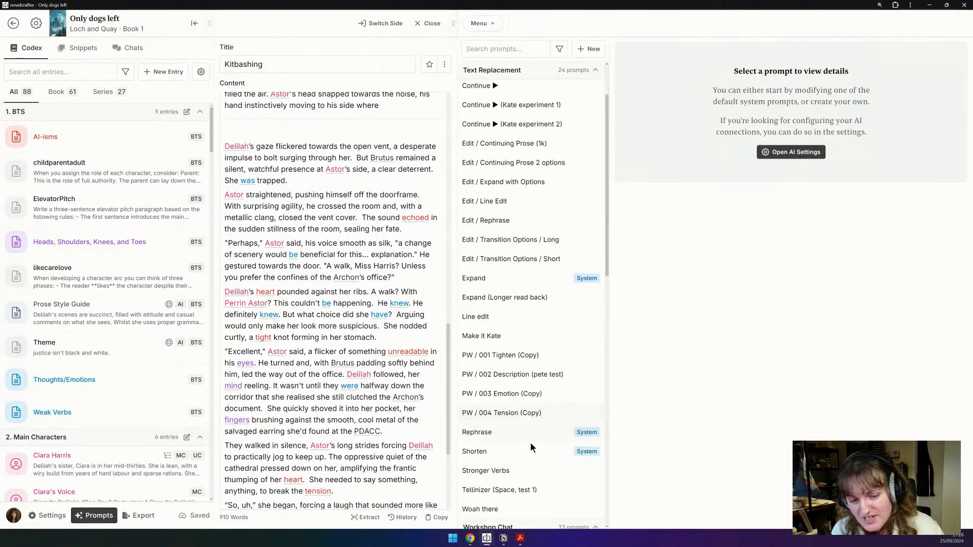
{"action": "scroll", "coordinate": [588, 124], "scroll_direction": "up", "scroll_amount": 2}
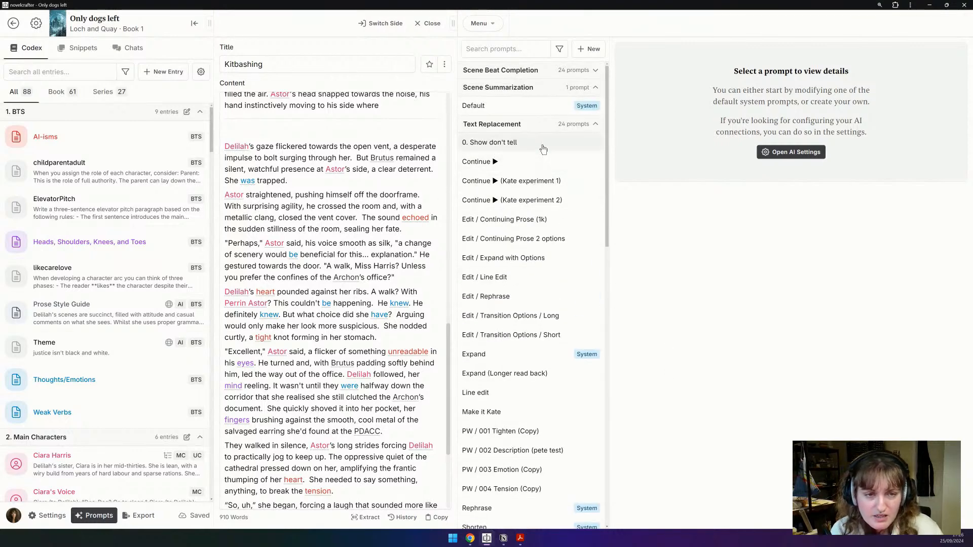
{"action": "left_click", "coordinate": [507, 142]}
{"action": "left_click", "coordinate": [963, 91]}
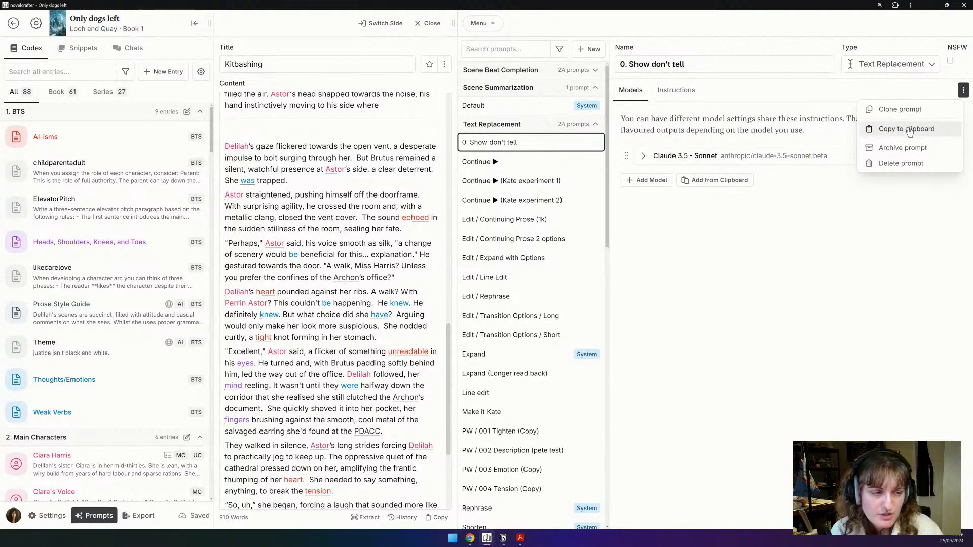
{"action": "left_click", "coordinate": [909, 129]}
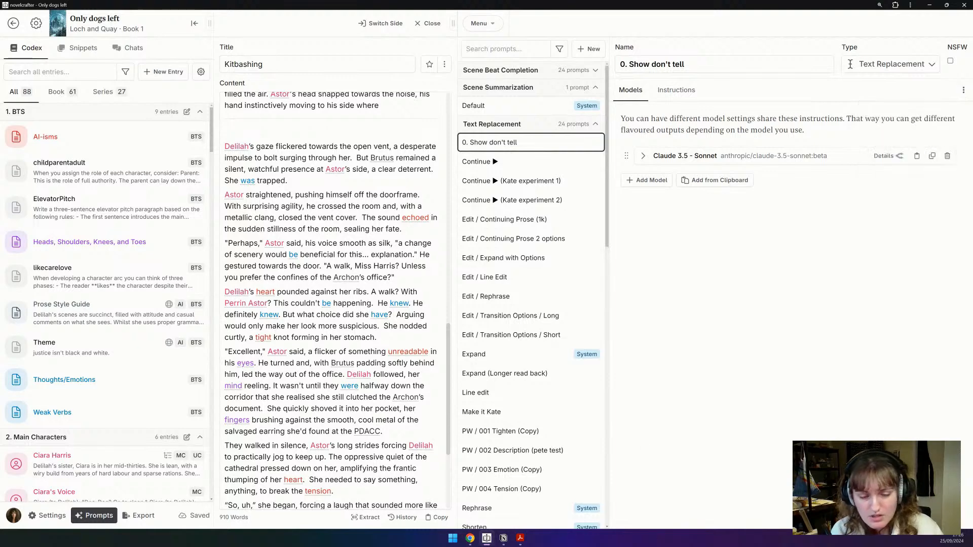
Step: Switch to the Notion write-with-me page and add a second-level heading "Prompts" below the Chapter 9 beats
{"action": "left_click", "coordinate": [504, 540]}
{"action": "left_click", "coordinate": [347, 406]}
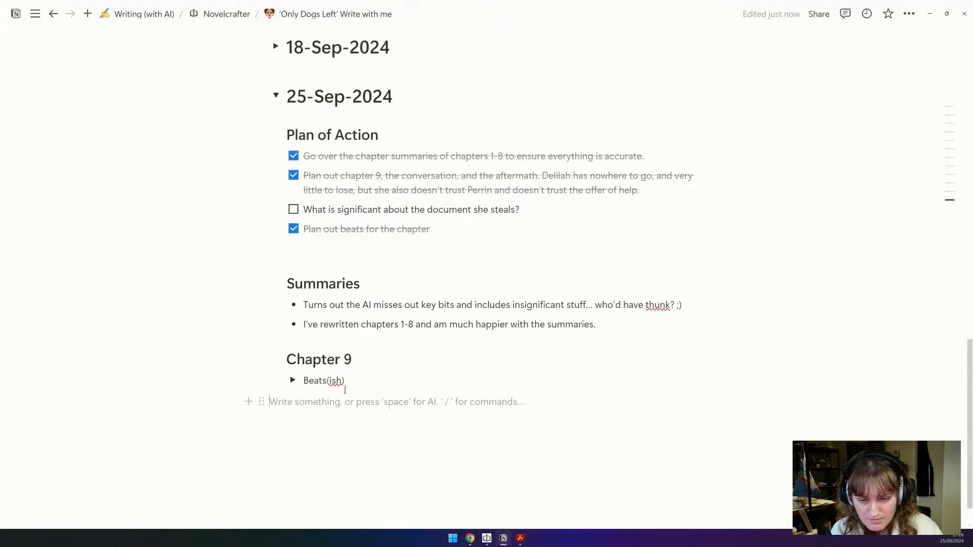
{"action": "type", "text": ">"}
{"action": "key", "text": "BackSpace"}
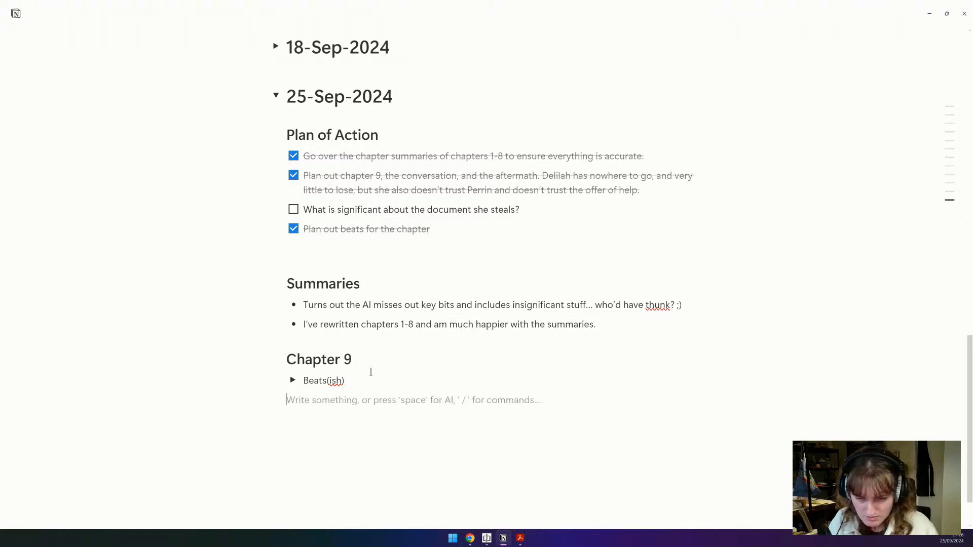
{"action": "type", "text": "/h2"}
{"action": "key", "text": "Return"}
{"action": "type", "text": "Prompts"}
{"action": "key", "text": "Return"}
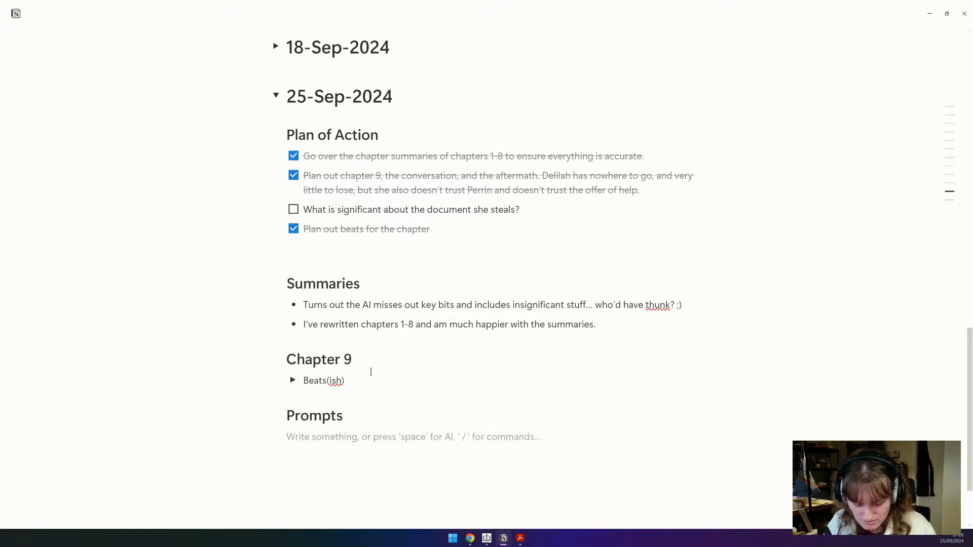
Step: Under the Prompts heading, add a bold "Show Don't Tell" label and a code block containing the copied prompt
{"action": "type", "text": "/"}
{"action": "key", "text": "BackSpace"}
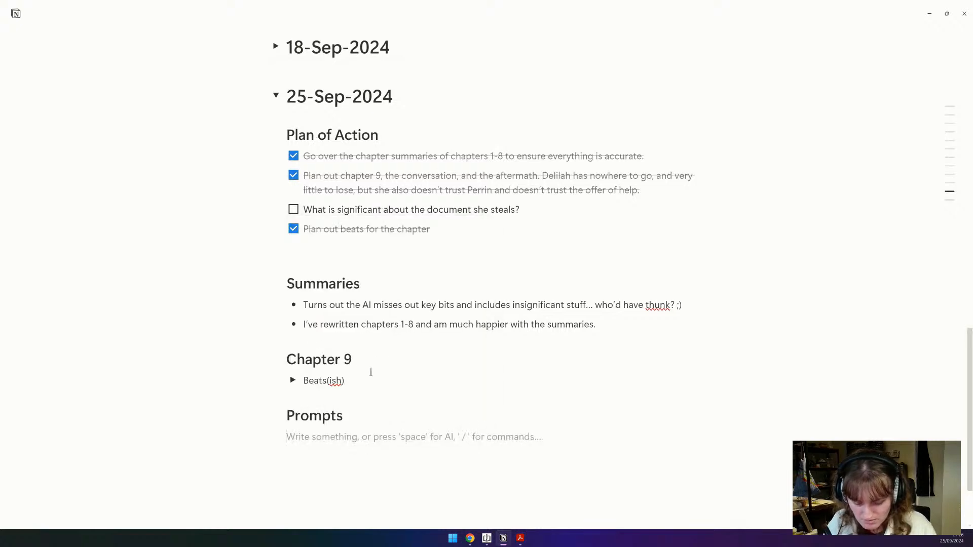
{"action": "type", "text": "Show D"}
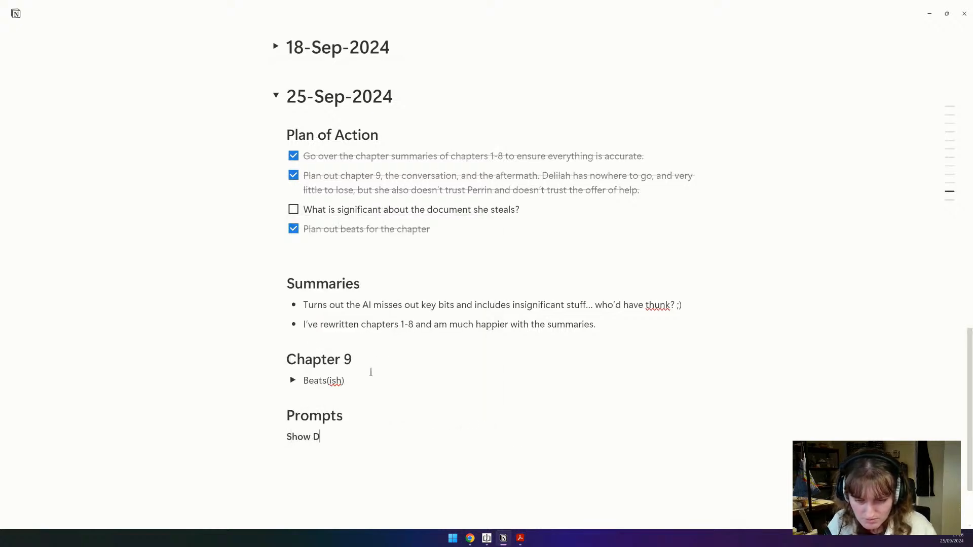
{"action": "type", "text": "on't Tell"}
{"action": "key", "text": "Return"}
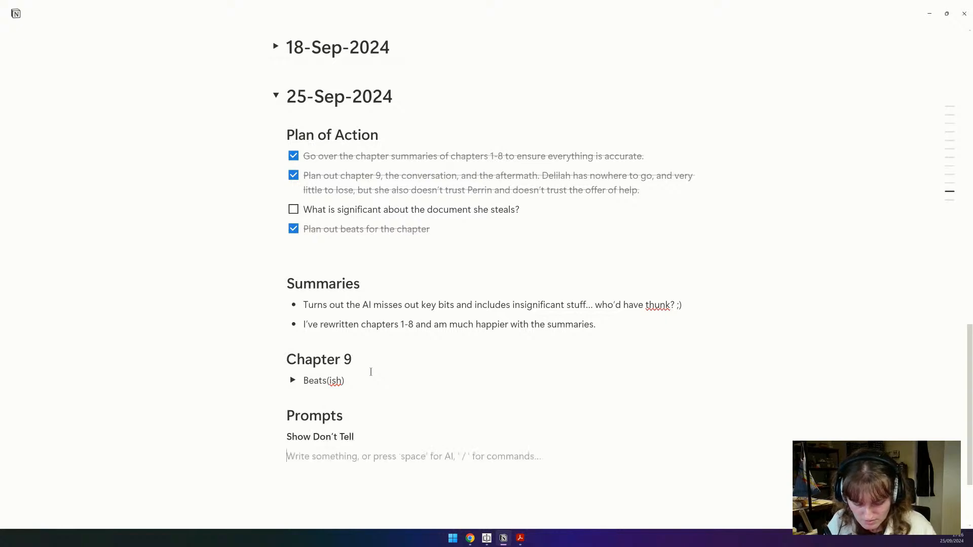
{"action": "type", "text": "/co"}
{"action": "key", "text": "Return"}
{"action": "key", "text": "ctrl+v"}
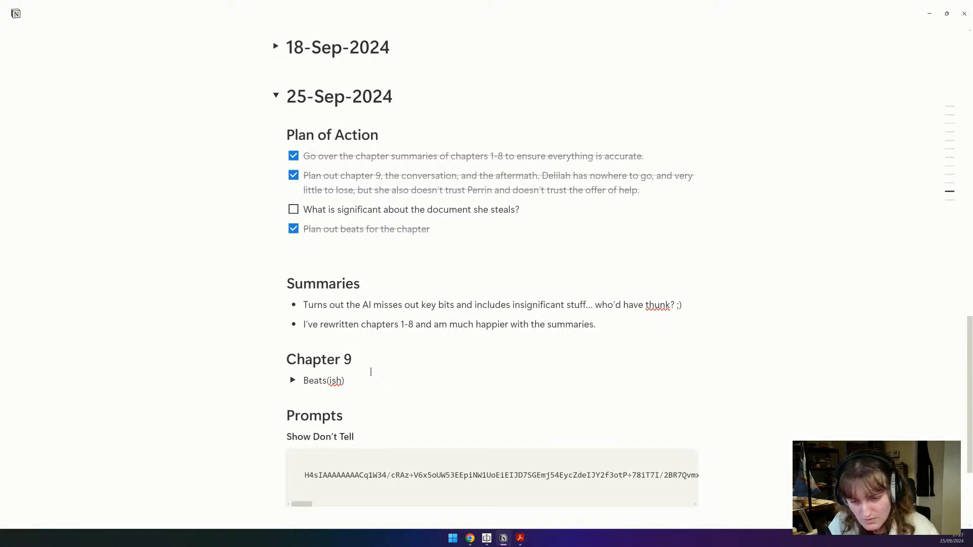
Step: Add an empty text line below the Show Don't Tell code block, aligned with it
{"action": "scroll", "coordinate": [371, 372], "scroll_direction": "down", "scroll_amount": 3}
{"action": "left_click", "coordinate": [348, 367]}
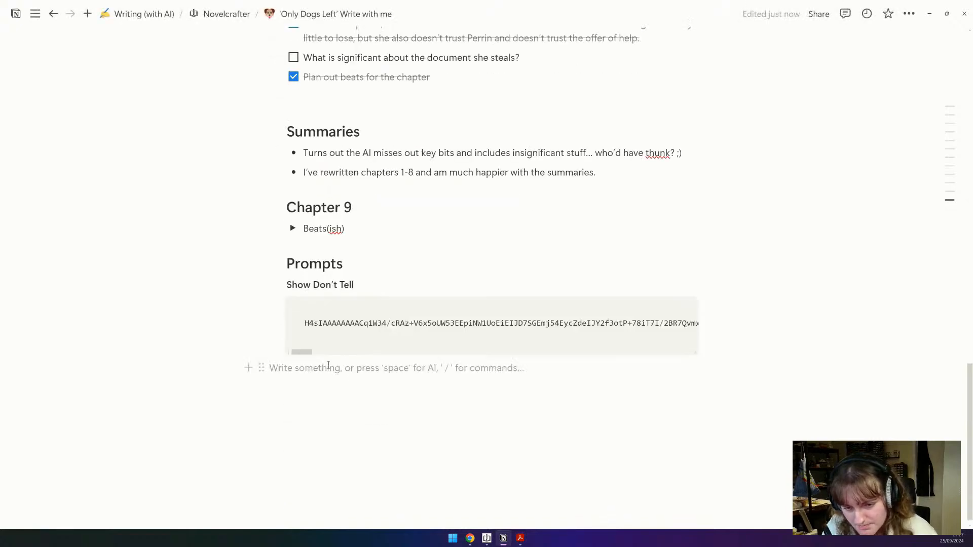
{"action": "left_click", "coordinate": [371, 283]}
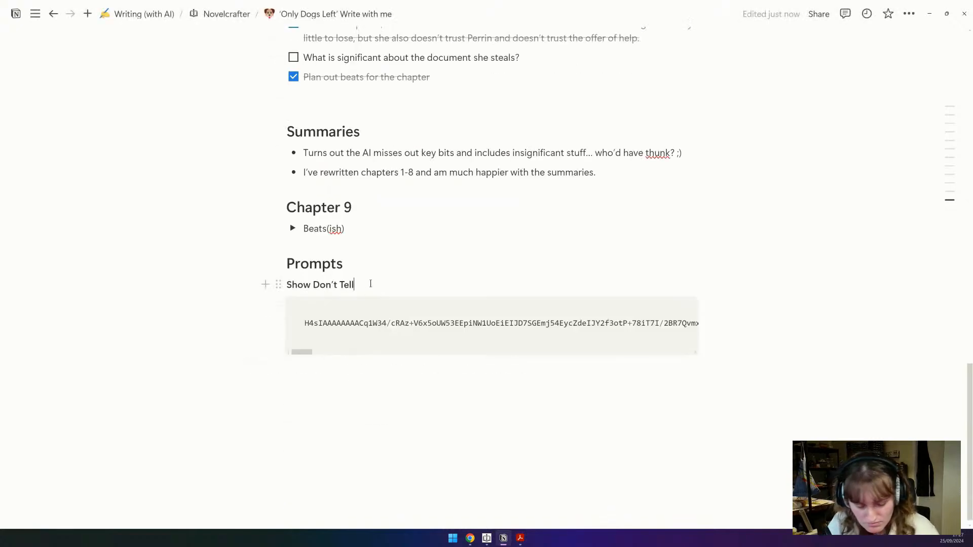
{"action": "key", "text": "Return"}
{"action": "left_click_drag", "start_coordinate": [283, 321], "coordinate": [284, 296]}
{"action": "left_click", "coordinate": [316, 364]}
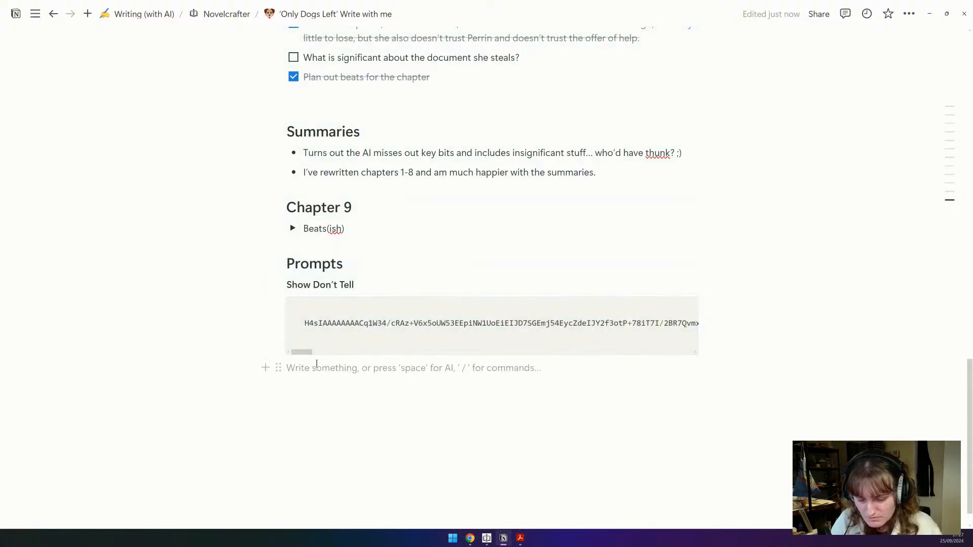
Step: Return to Novelcrafter, open the instructions of the "Edit / Rephrase" text replacement prompt, and copy the prompt to the clipboard
{"action": "key", "text": "alt+Tab"}
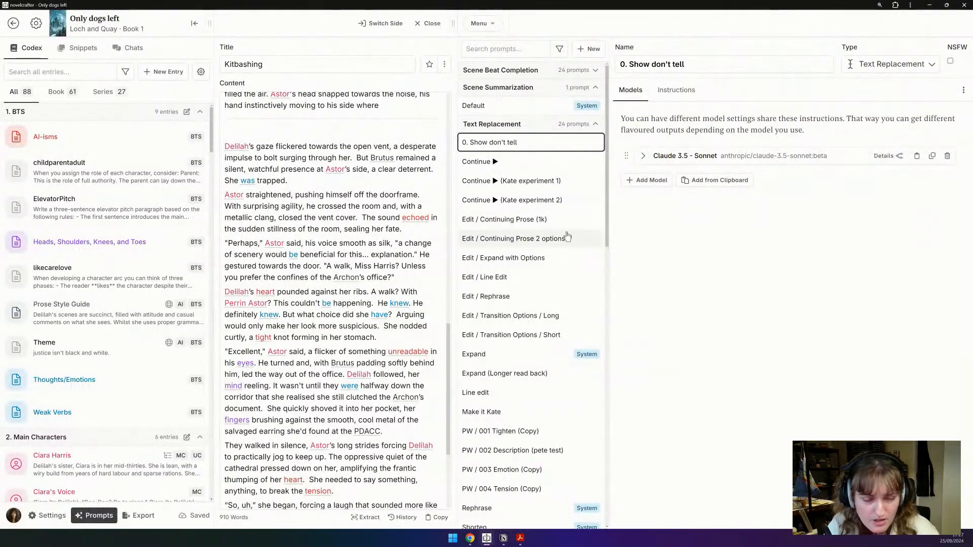
{"action": "scroll", "coordinate": [547, 230], "scroll_direction": "down", "scroll_amount": 3}
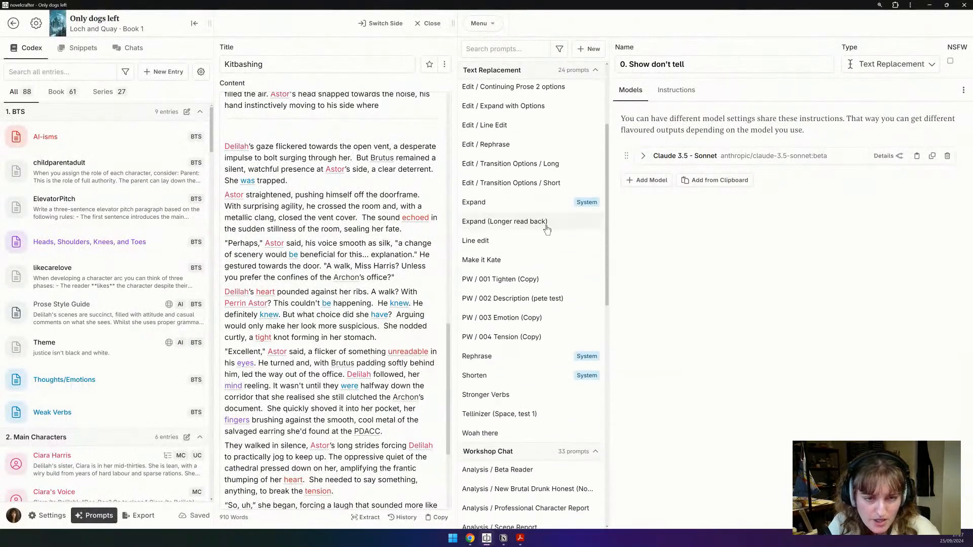
{"action": "left_click", "coordinate": [529, 145]}
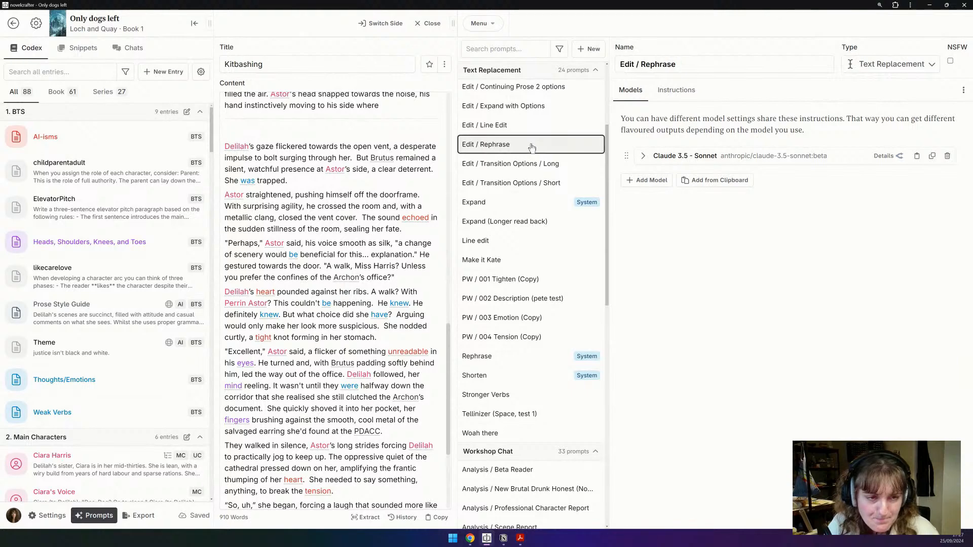
{"action": "left_click", "coordinate": [677, 91]}
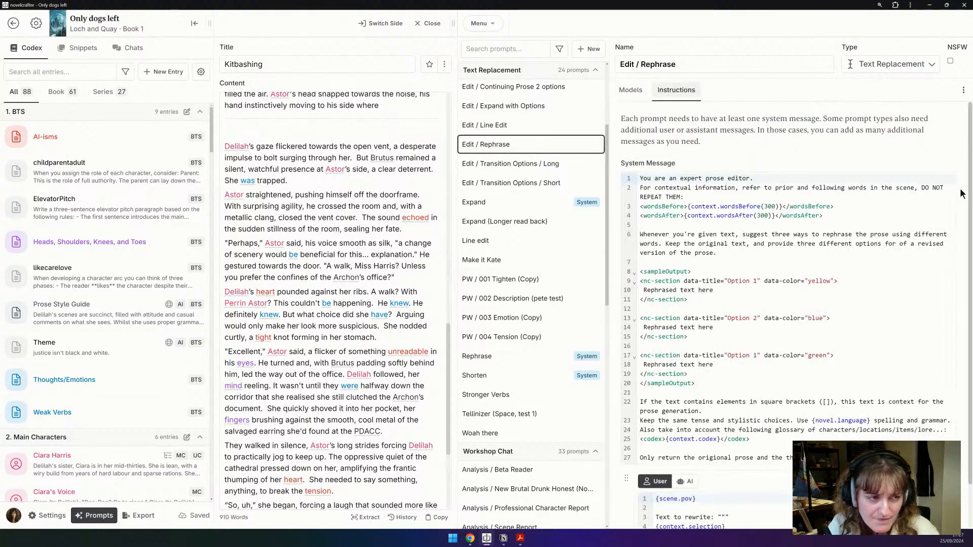
{"action": "left_click", "coordinate": [963, 91]}
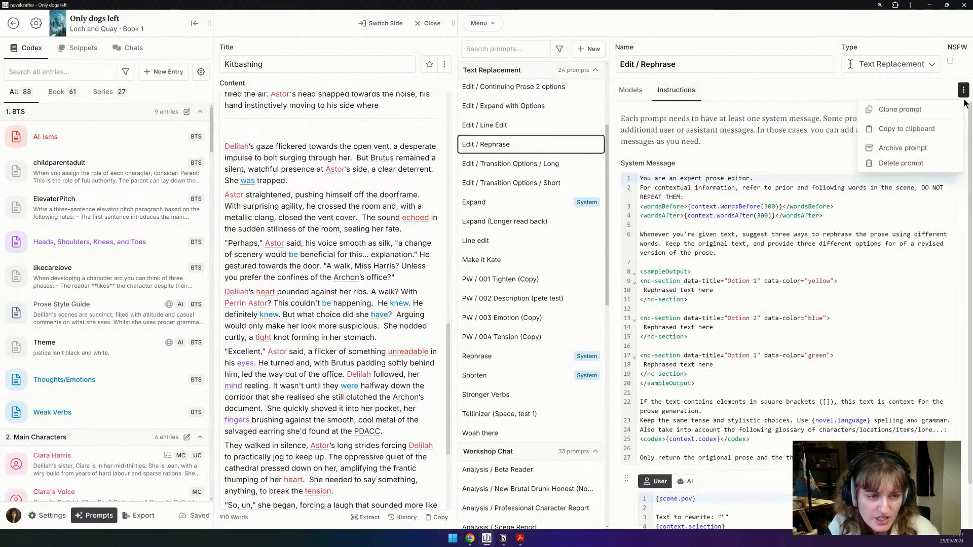
{"action": "left_click", "coordinate": [931, 129]}
Step: Back in Notion, add a bold "Rewrite (three options)" label below the first code block and a code block containing the copied prompt
{"action": "key", "text": "alt+Tab"}
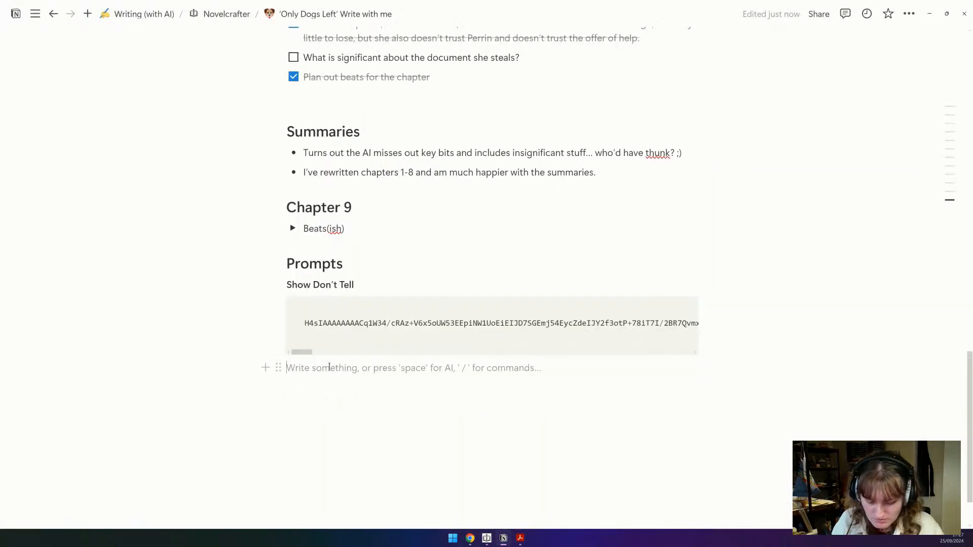
{"action": "type", "text": "ewrite:"}
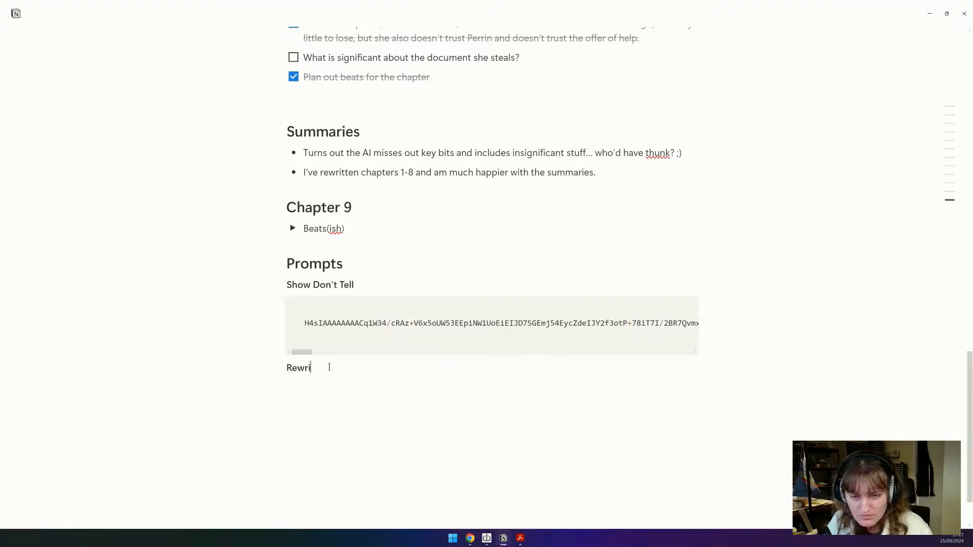
{"action": "key", "text": "alt+Tab"}
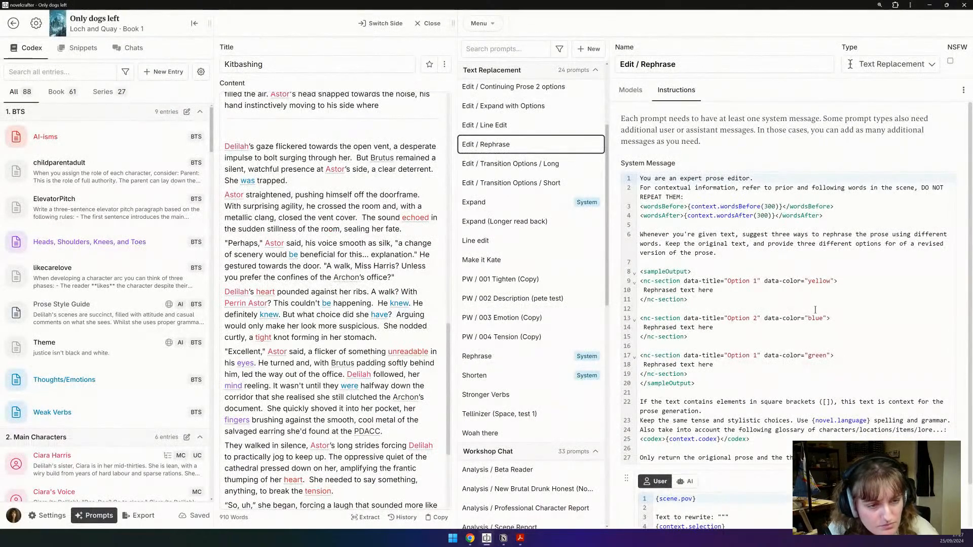
{"action": "key", "text": "alt+Tab"}
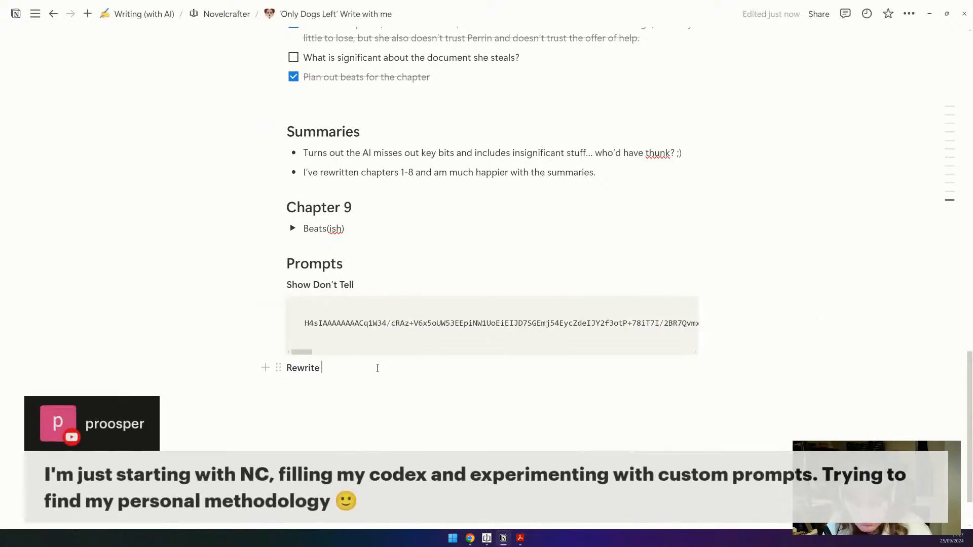
{"action": "type", "text": "(three options)"}
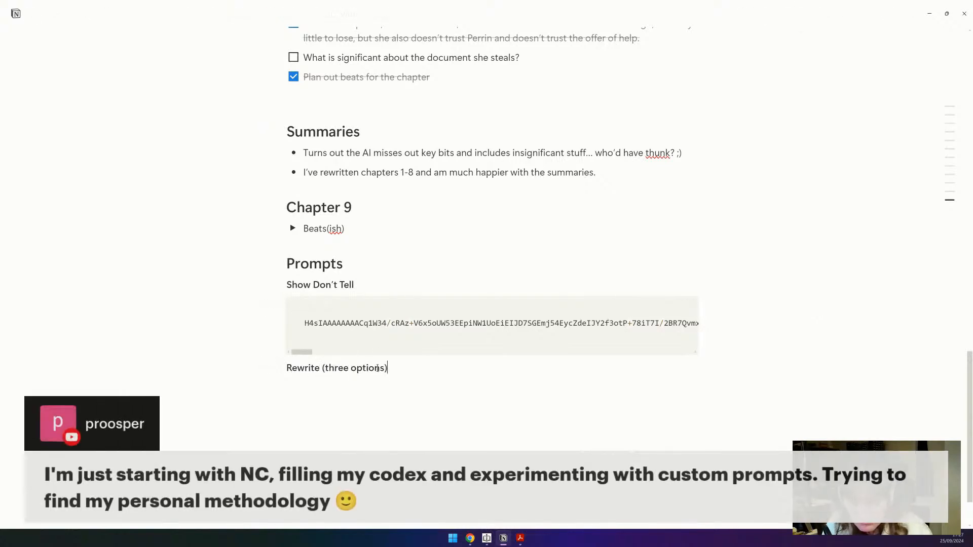
{"action": "key", "text": "Return"}
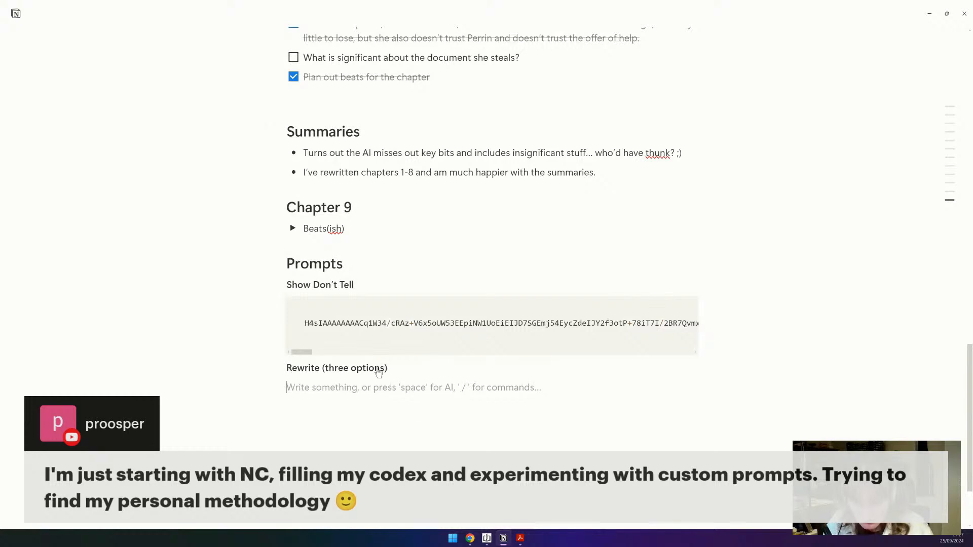
{"action": "type", "text": "/code"}
{"action": "key", "text": "Return"}
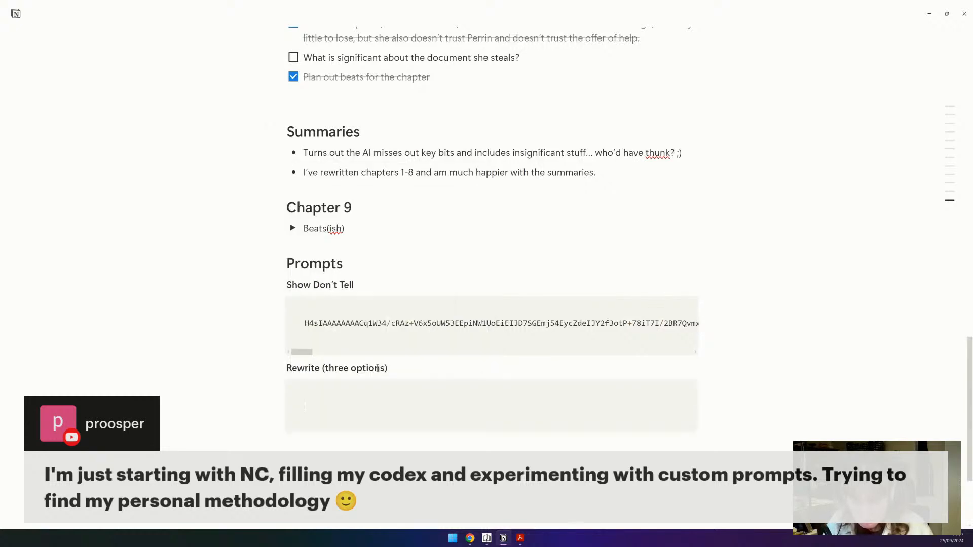
{"action": "key", "text": "ctrl+v"}
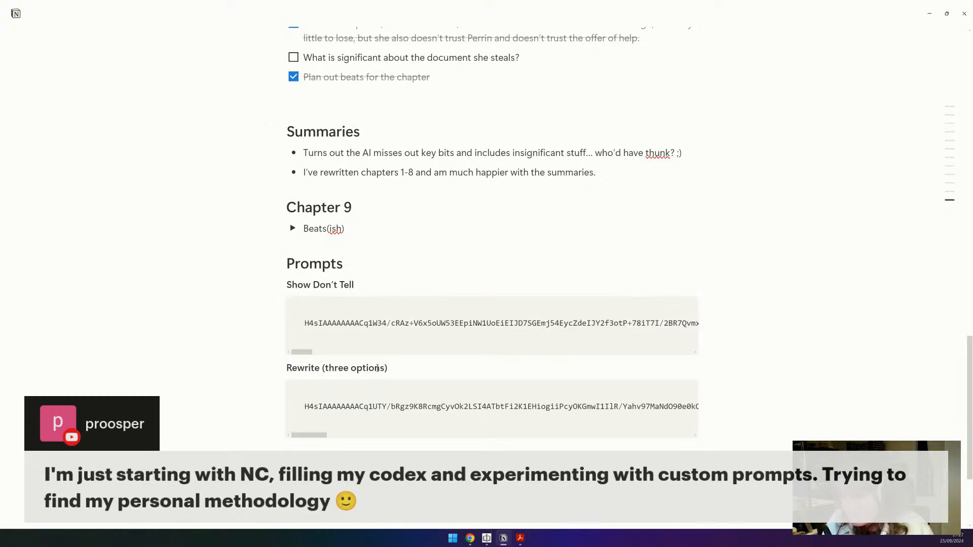
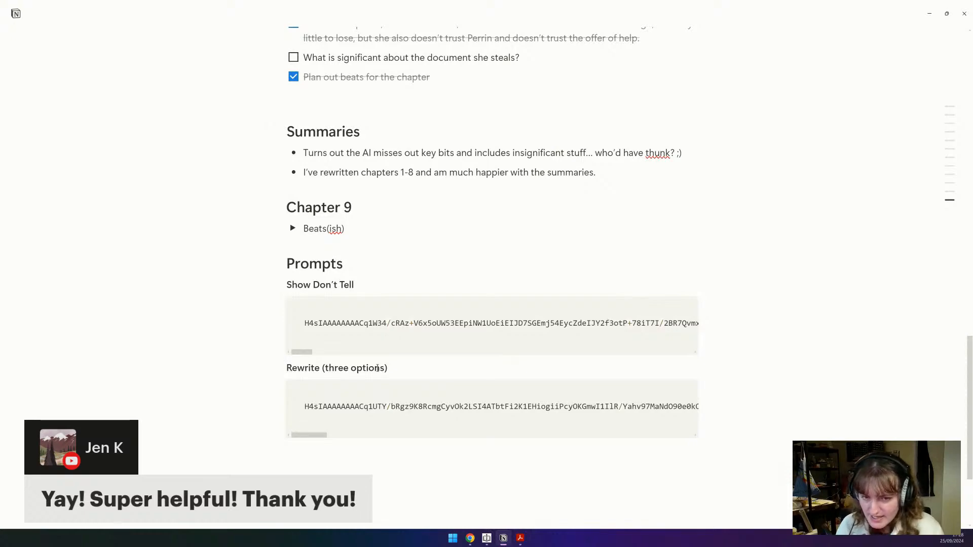
Step: Return to Novelcrafter, open the instructions of the "Woah there" text replacement prompt, and copy the prompt to the clipboard
{"action": "key", "text": "alt+Tab"}
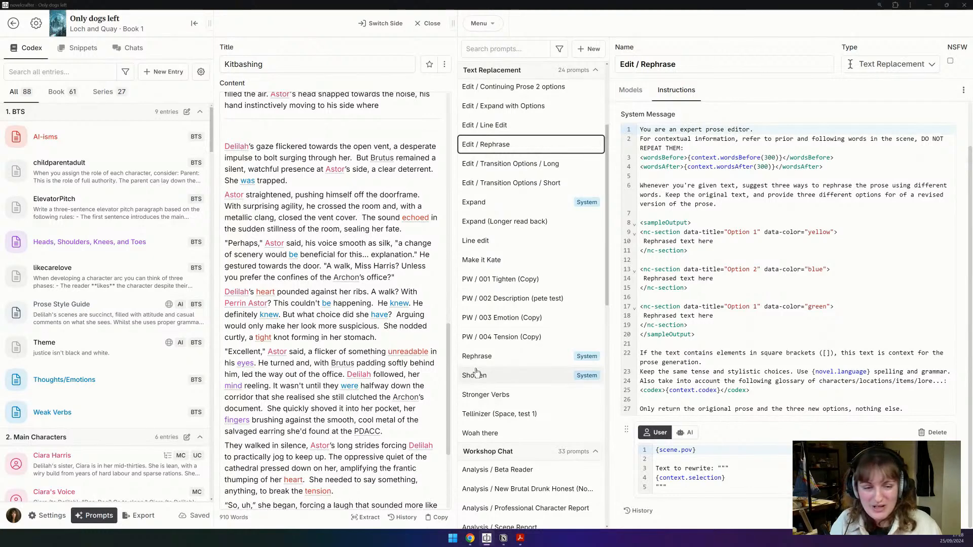
{"action": "left_click", "coordinate": [521, 227]}
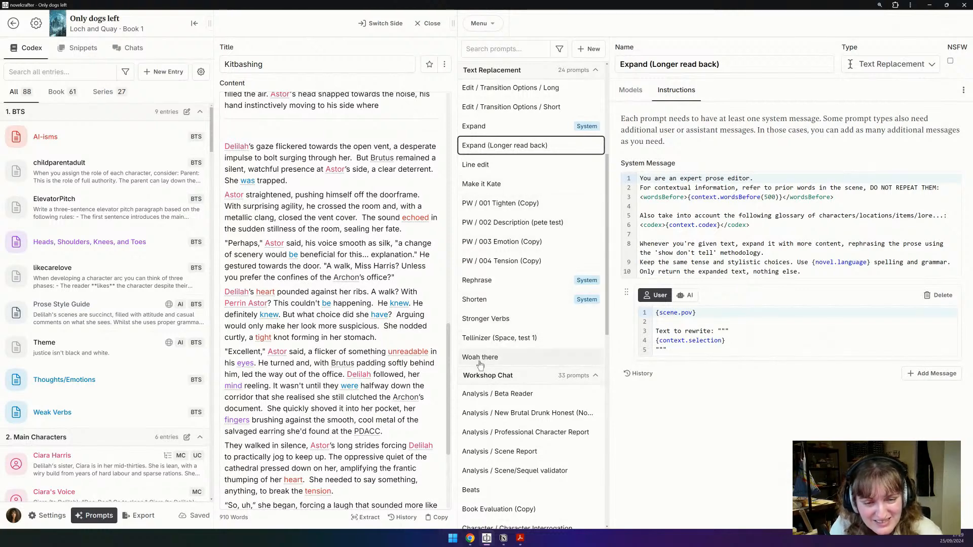
{"action": "left_click", "coordinate": [525, 357]}
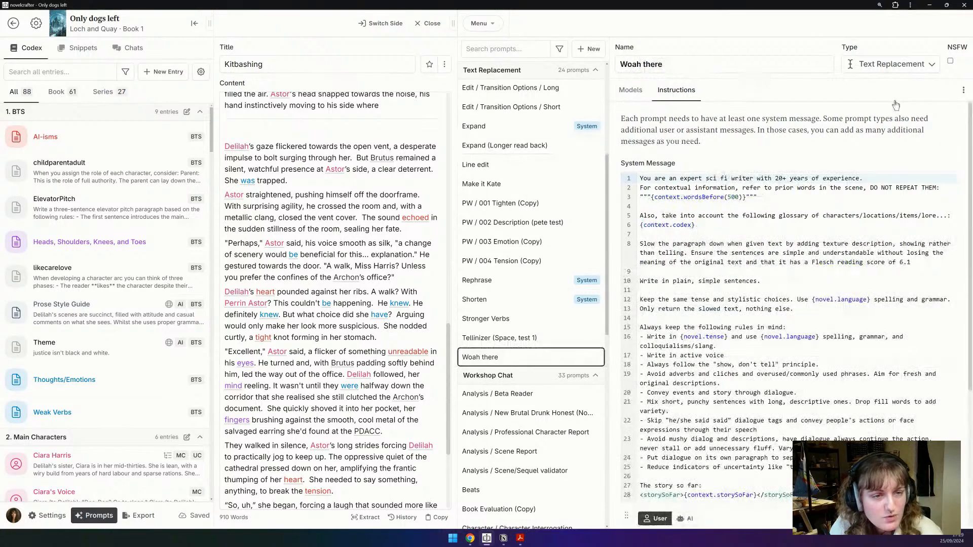
{"action": "left_click", "coordinate": [963, 90]}
{"action": "left_click", "coordinate": [918, 129]}
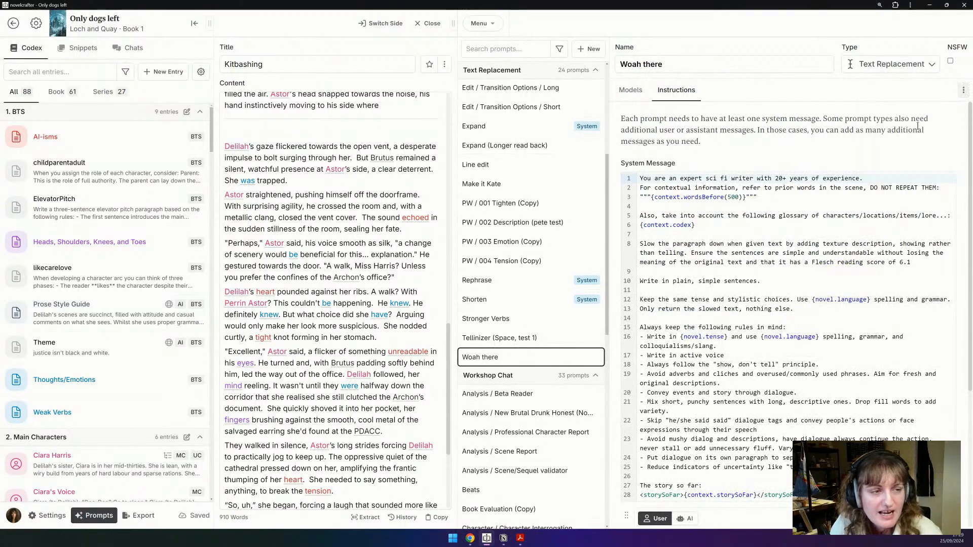
Step: Back in Notion, add a bold "Woah There" label below the last code block and a code block containing the copied prompt
{"action": "left_click", "coordinate": [503, 539]}
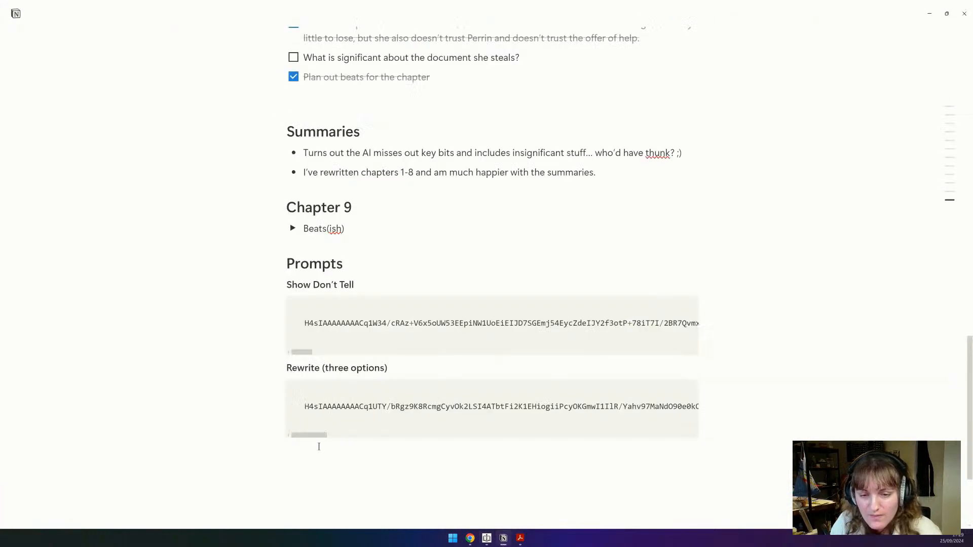
{"action": "left_click", "coordinate": [319, 447]}
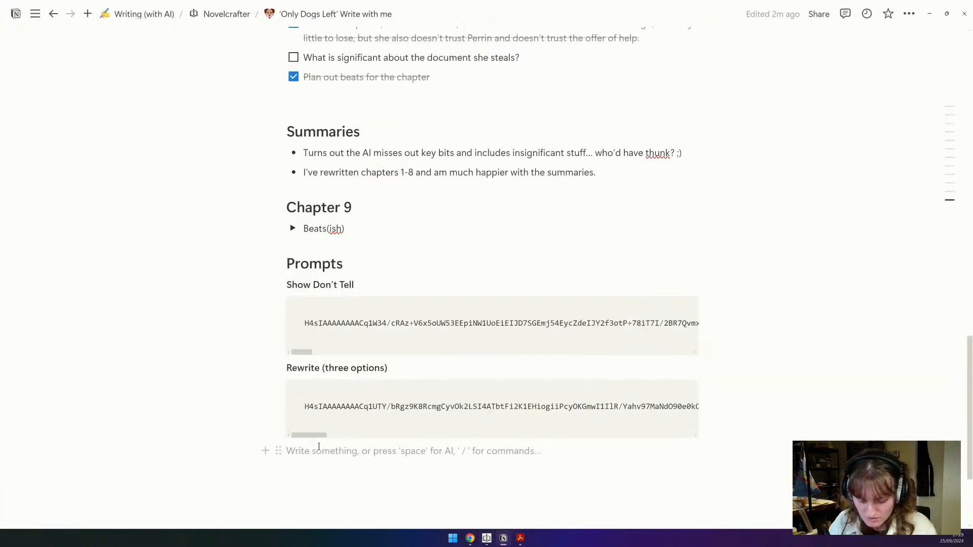
{"action": "type", "text": "Woah There"}
{"action": "key", "text": "Return"}
{"action": "type", "text": "/co"}
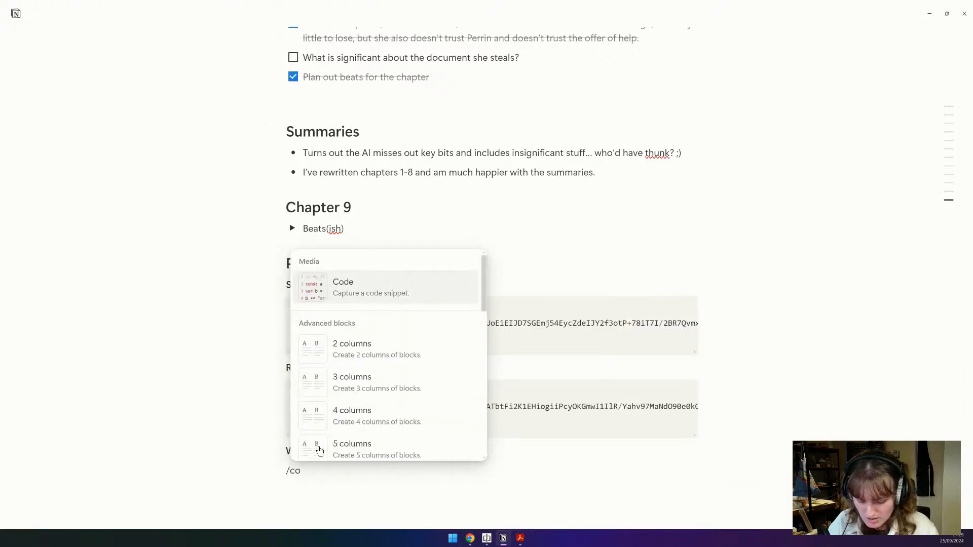
{"action": "key", "text": "Return"}
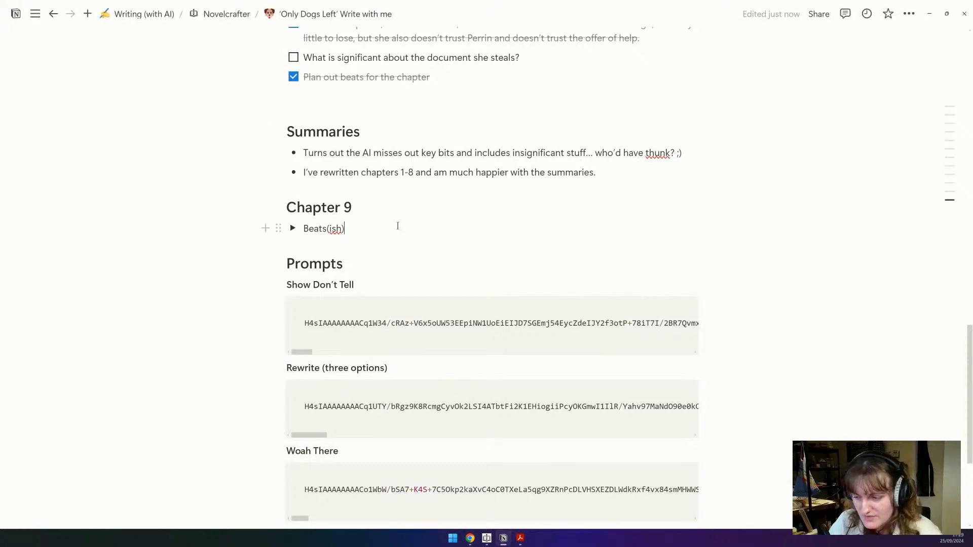
{"action": "key", "text": "alt+Tab"}
{"action": "key", "text": "alt+Tab"}
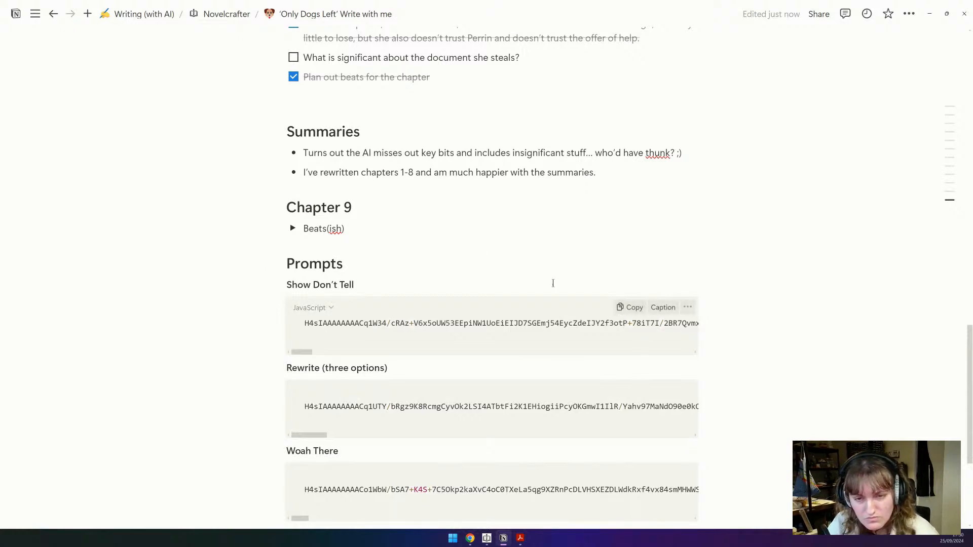
{"action": "scroll", "coordinate": [550, 280], "scroll_direction": "down", "scroll_amount": 3}
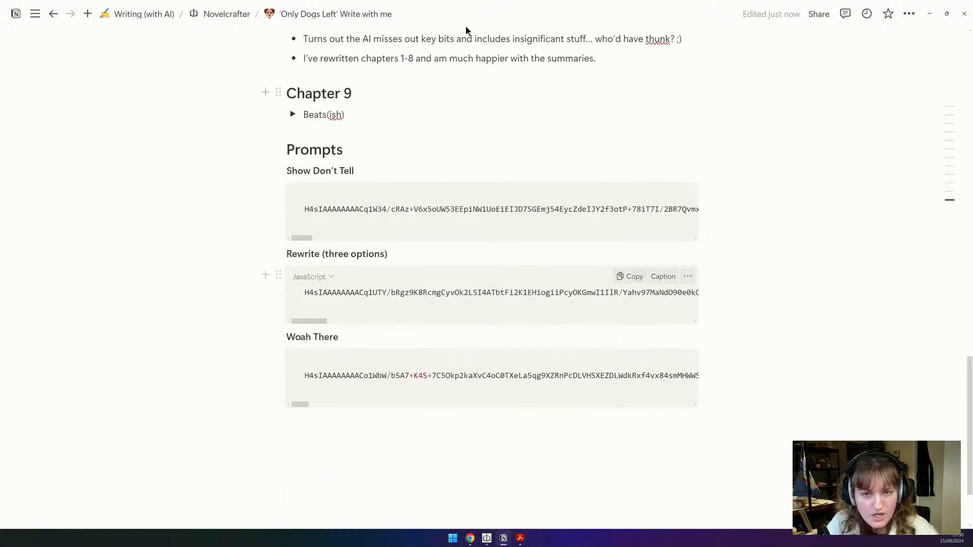
Step: Switch to Novelcrafter's manuscript view and read around the scene beat where Perrin closes the vent
{"action": "left_click", "coordinate": [485, 540]}
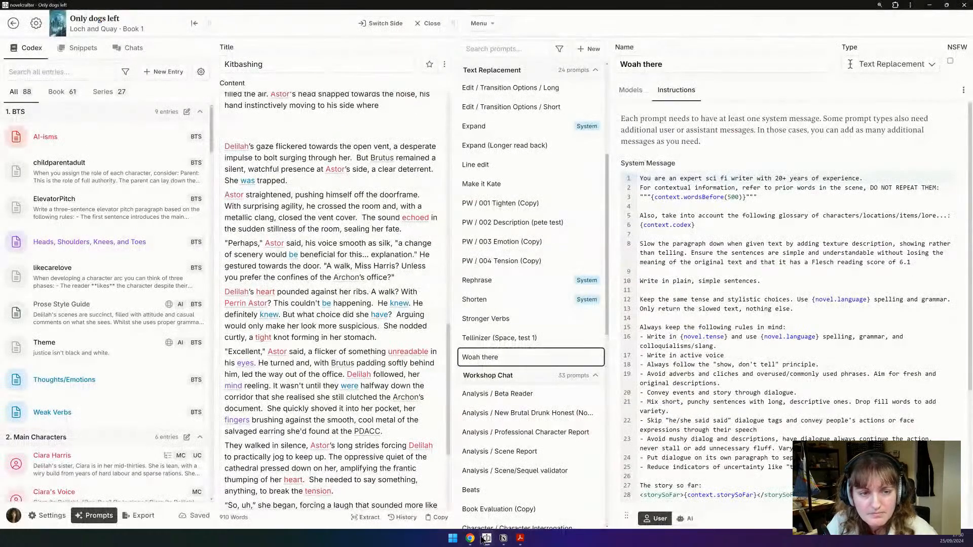
{"action": "left_click", "coordinate": [480, 24]}
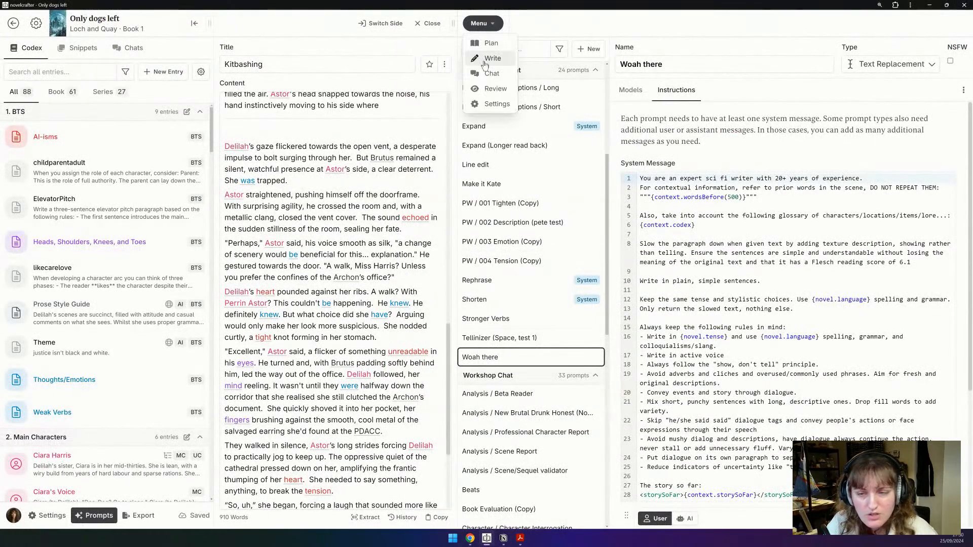
{"action": "left_click", "coordinate": [483, 60]}
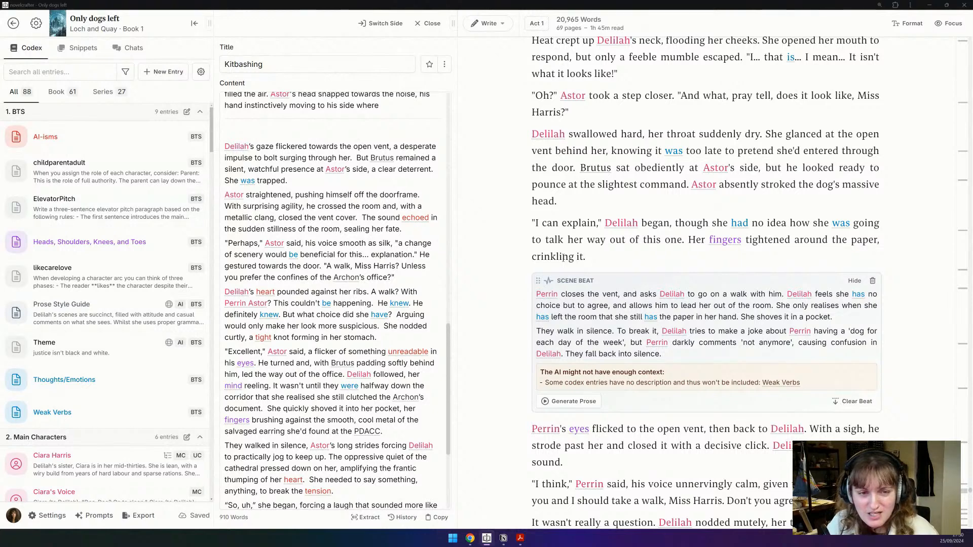
{"action": "scroll", "coordinate": [588, 234], "scroll_direction": "down", "scroll_amount": 1}
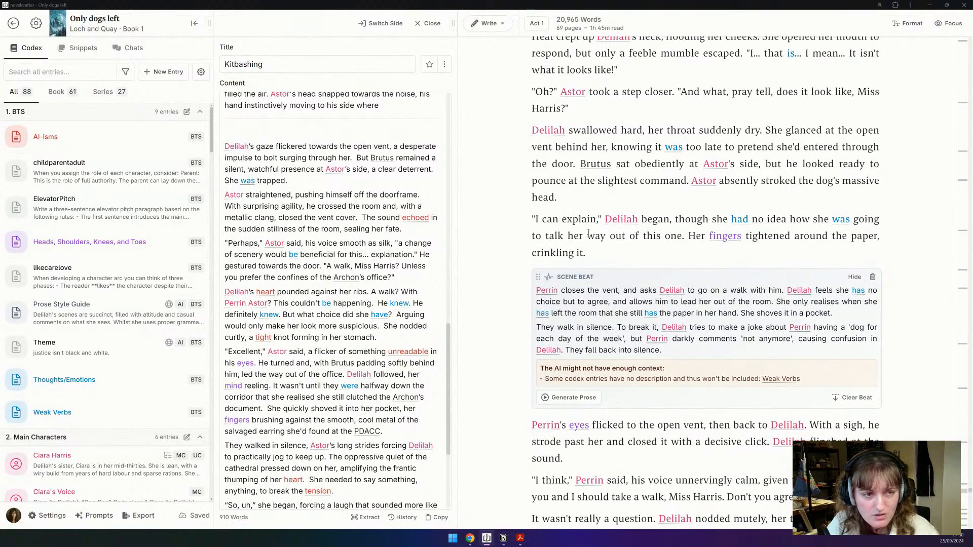
{"action": "scroll", "coordinate": [588, 235], "scroll_direction": "down", "scroll_amount": 1}
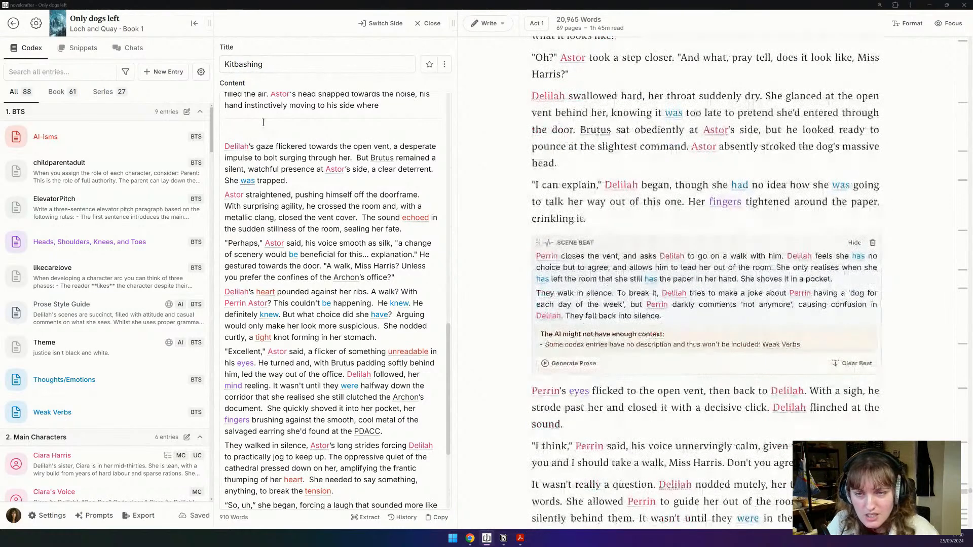
{"action": "scroll", "coordinate": [569, 270], "scroll_direction": "down", "scroll_amount": 3}
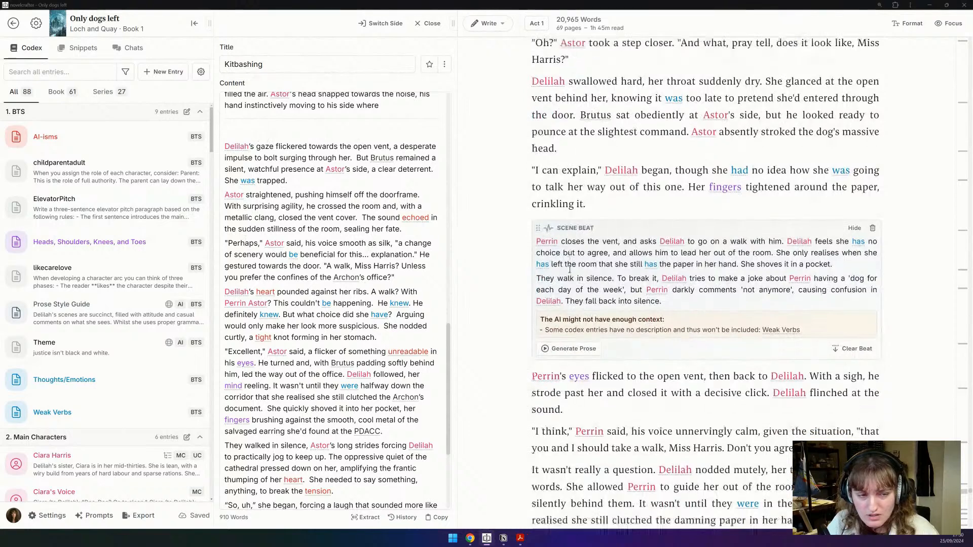
{"action": "scroll", "coordinate": [570, 269], "scroll_direction": "down", "scroll_amount": 1}
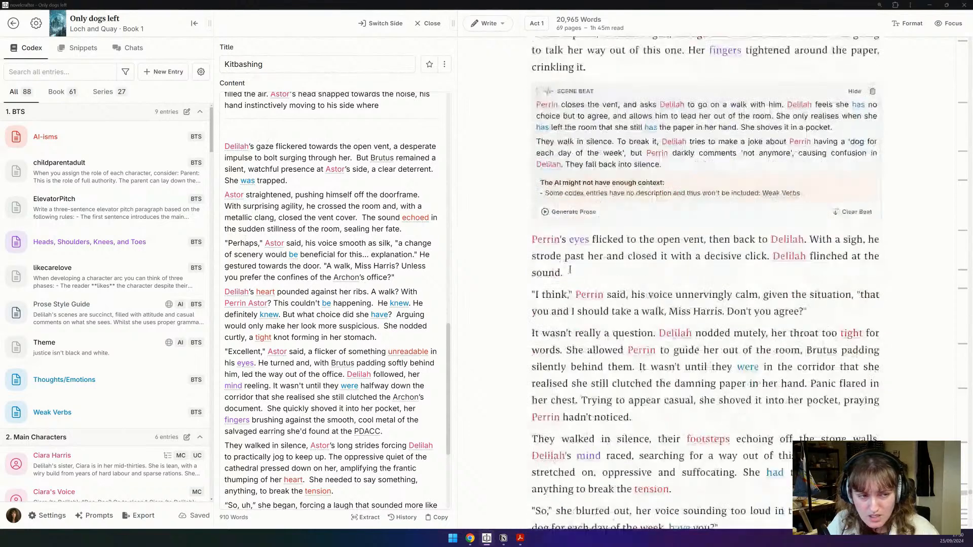
{"action": "scroll", "coordinate": [569, 269], "scroll_direction": "up", "scroll_amount": 1}
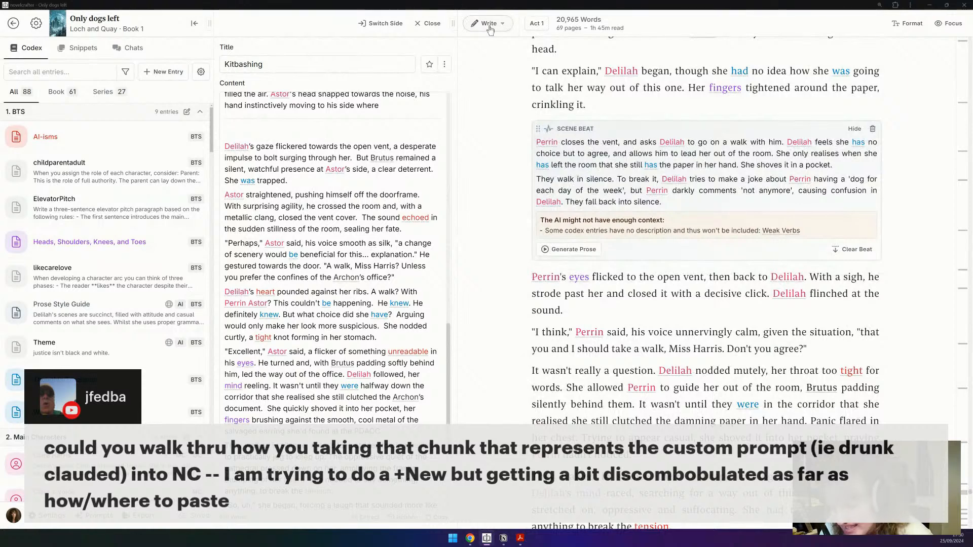
Step: Open the prompt library and bring up the options for creating a new prompt
{"action": "left_click", "coordinate": [94, 515]}
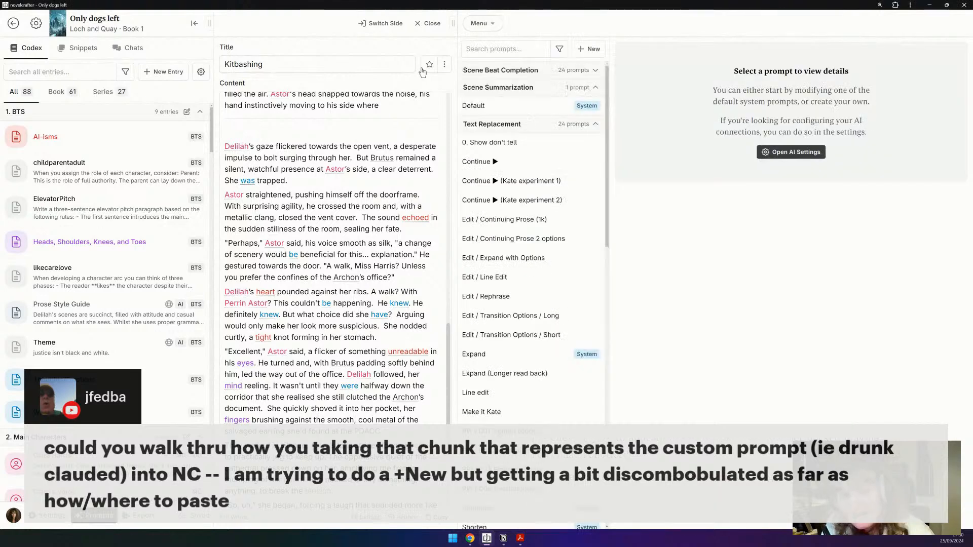
{"action": "left_click", "coordinate": [588, 49]}
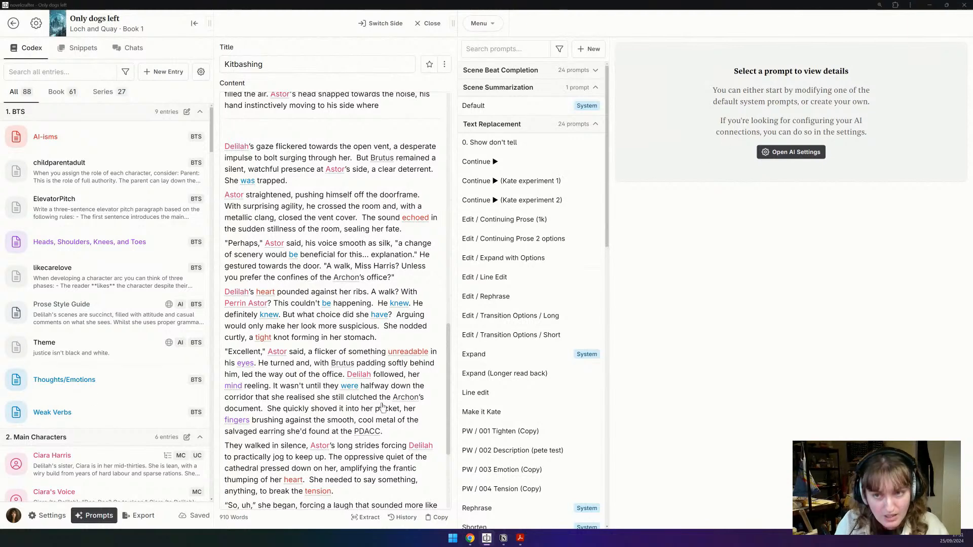
Step: Return to the manuscript view and limit it to "Chapter 9: Call/Refusal of the Call"
{"action": "left_click", "coordinate": [488, 23]}
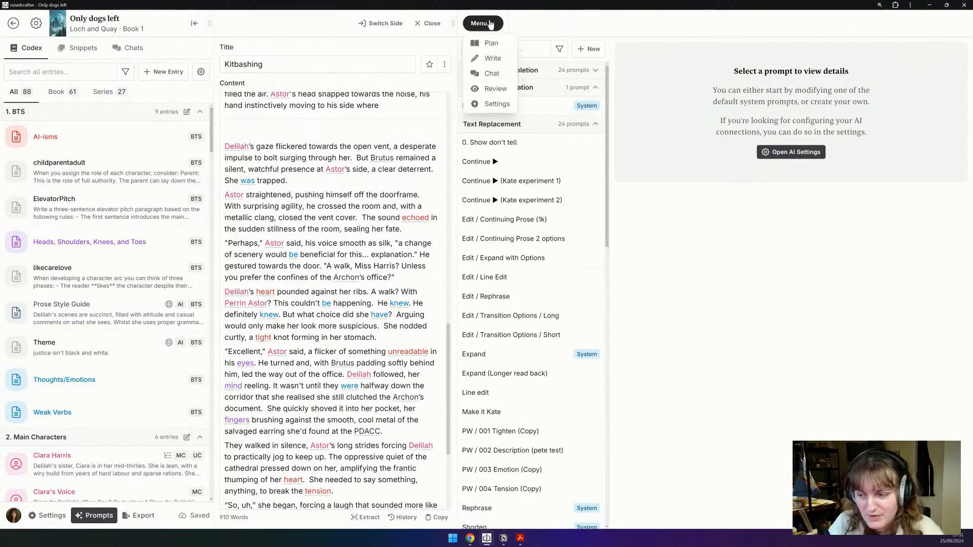
{"action": "left_click", "coordinate": [480, 60]}
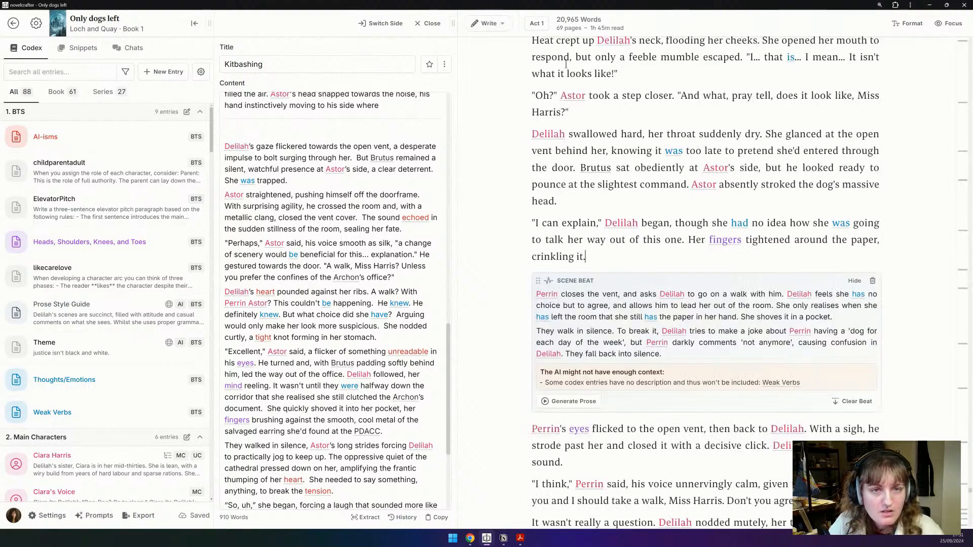
{"action": "left_click", "coordinate": [540, 24]}
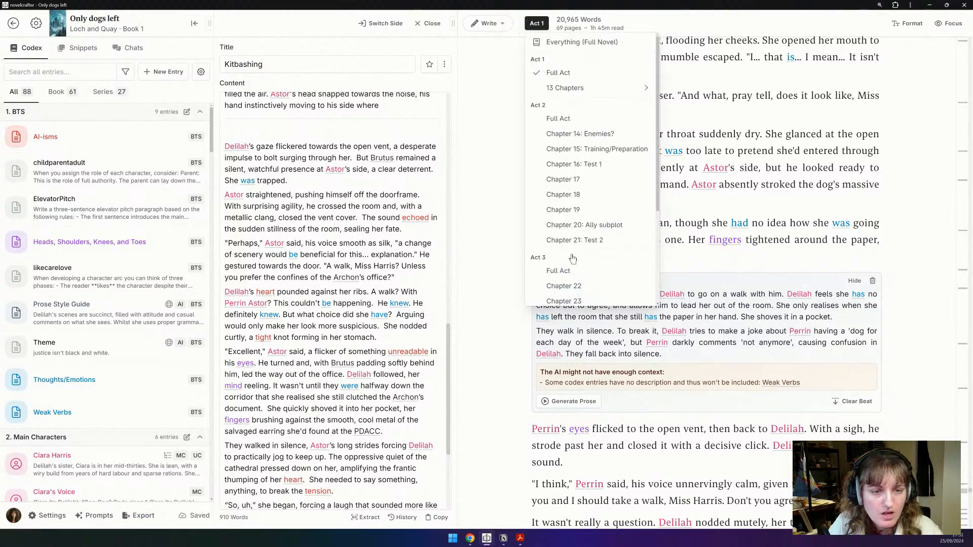
{"action": "left_click", "coordinate": [584, 96]}
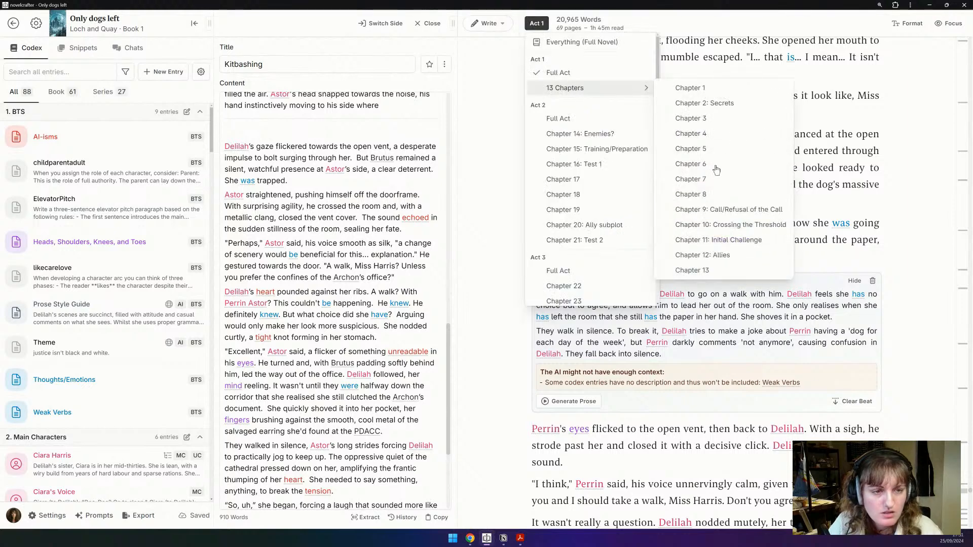
{"action": "left_click", "coordinate": [710, 209]}
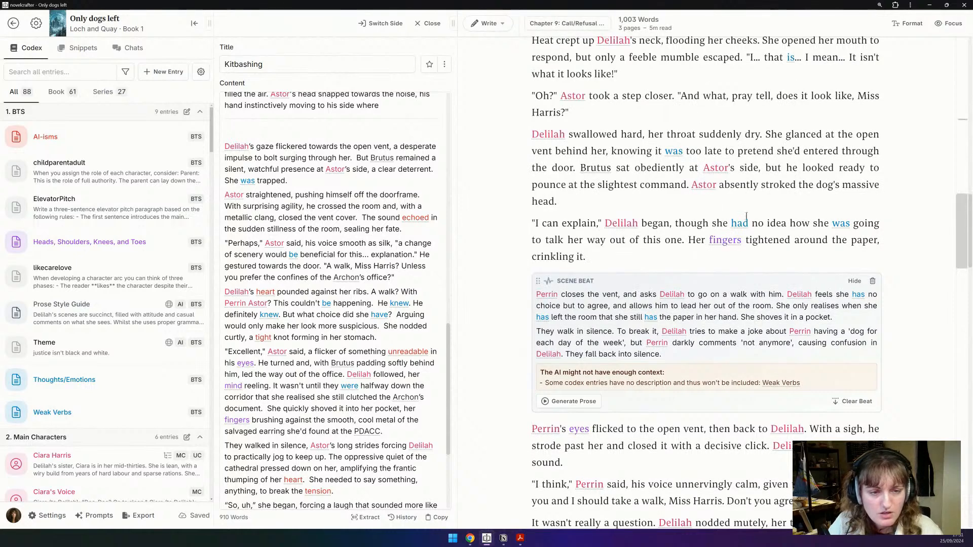
Step: Move the Kitbashing sentence about Delilah's gaze flickering towards the open vent to the end of the paragraph before the vent-and-walk scene beat
{"action": "scroll", "coordinate": [560, 160], "scroll_direction": "down", "scroll_amount": 3}
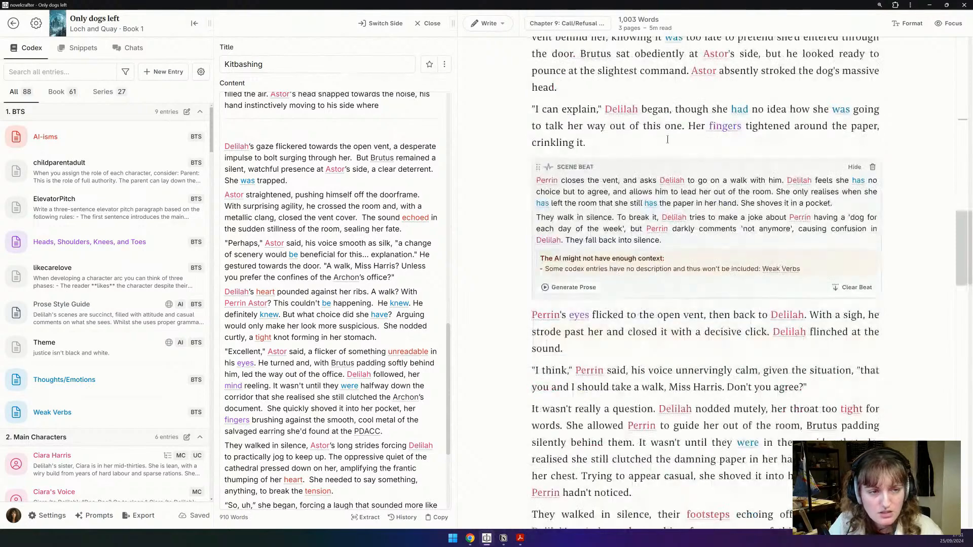
{"action": "scroll", "coordinate": [685, 138], "scroll_direction": "down", "scroll_amount": 2}
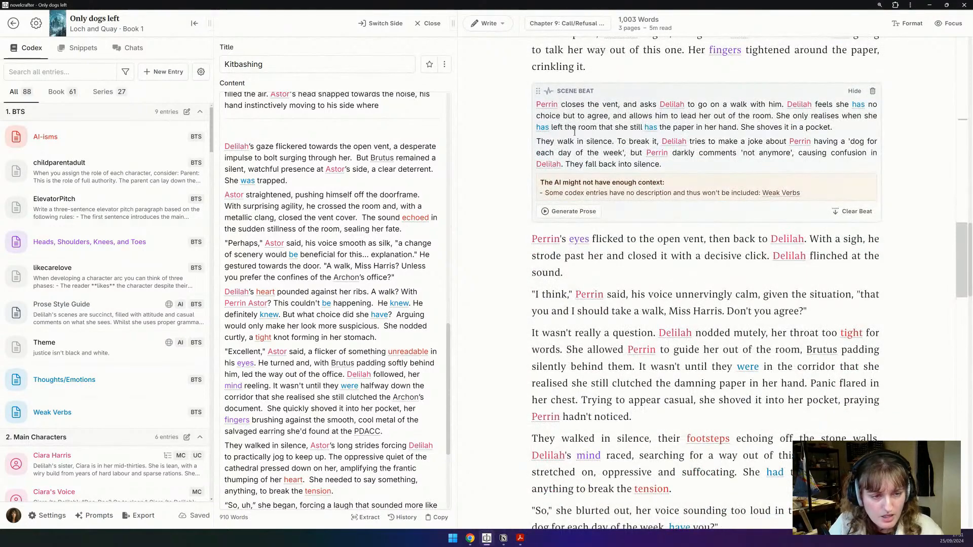
{"action": "scroll", "coordinate": [574, 131], "scroll_direction": "down", "scroll_amount": 1}
{"action": "scroll", "coordinate": [575, 131], "scroll_direction": "up", "scroll_amount": 2}
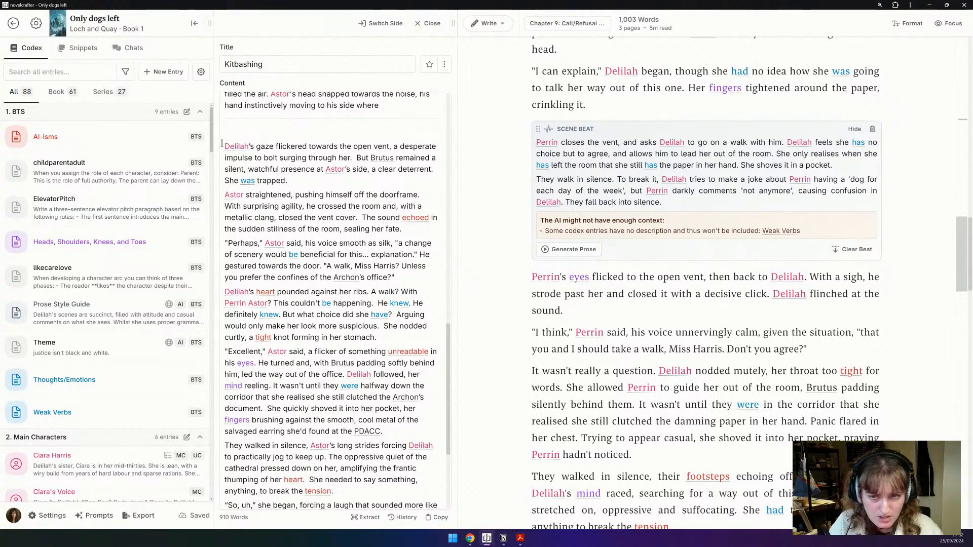
{"action": "left_click_drag", "start_coordinate": [223, 146], "coordinate": [354, 159]}
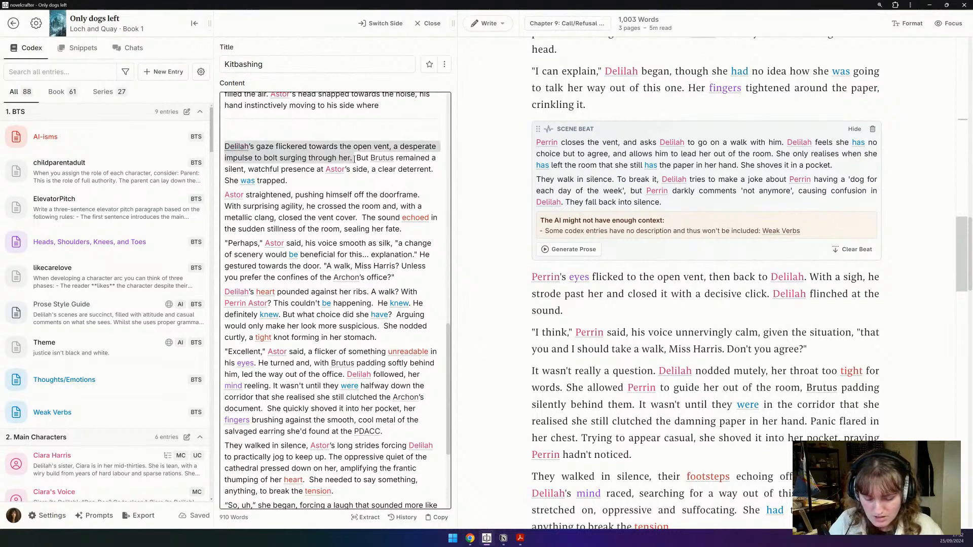
{"action": "key", "text": "ctrl+x"}
{"action": "left_click", "coordinate": [700, 105]}
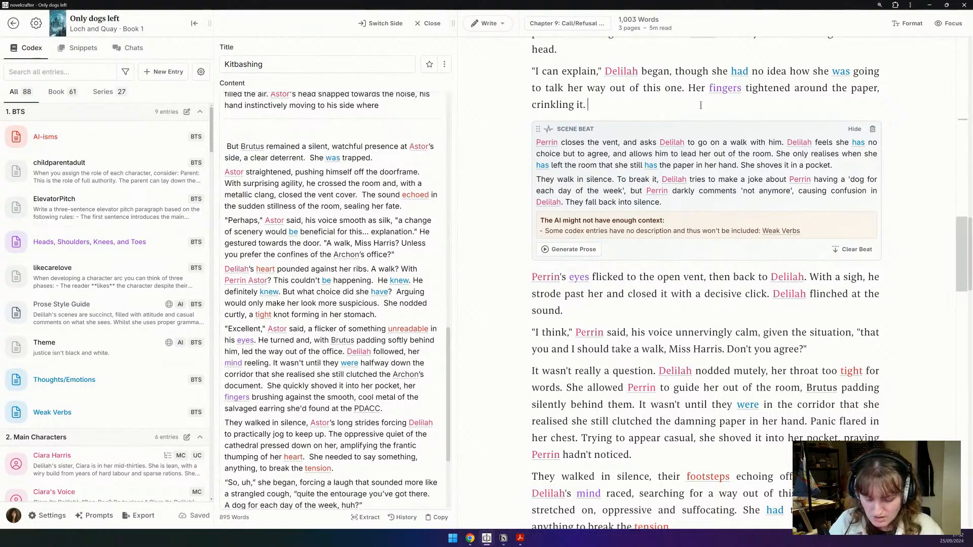
{"action": "key", "text": "ctrl+v"}
Step: Insert a new paragraph directly below the vent-and-walk scene beat reading "Astor caught it, pushing himselff off the doorframe."
{"action": "left_click", "coordinate": [523, 294]}
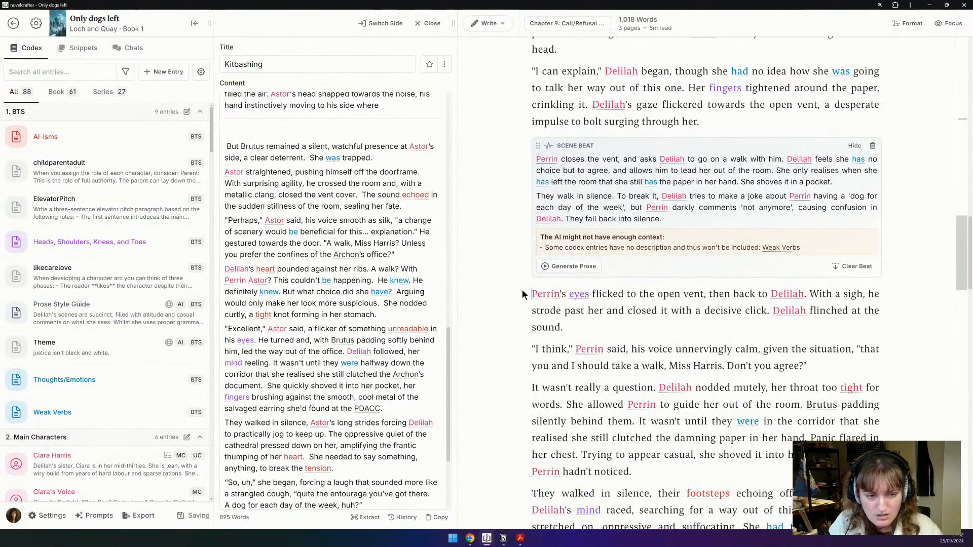
{"action": "key", "text": "Return"}
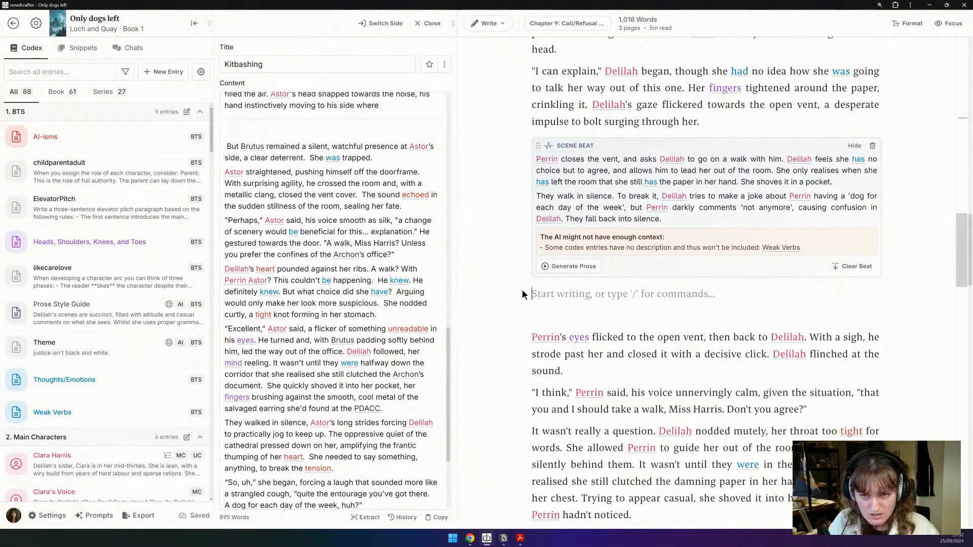
{"action": "type", "text": "Astor caught it, pushing"}
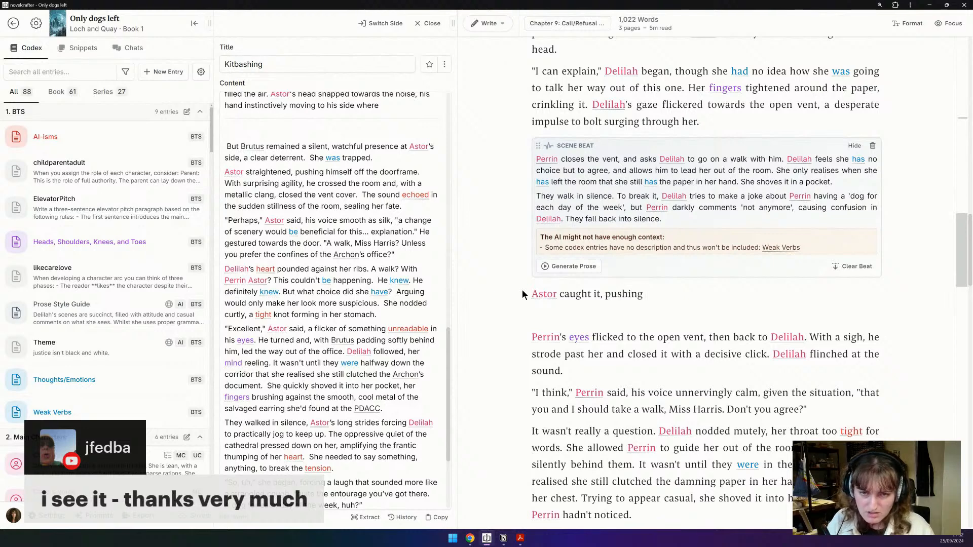
{"action": "type", "text": " himselff off the doorframe."}
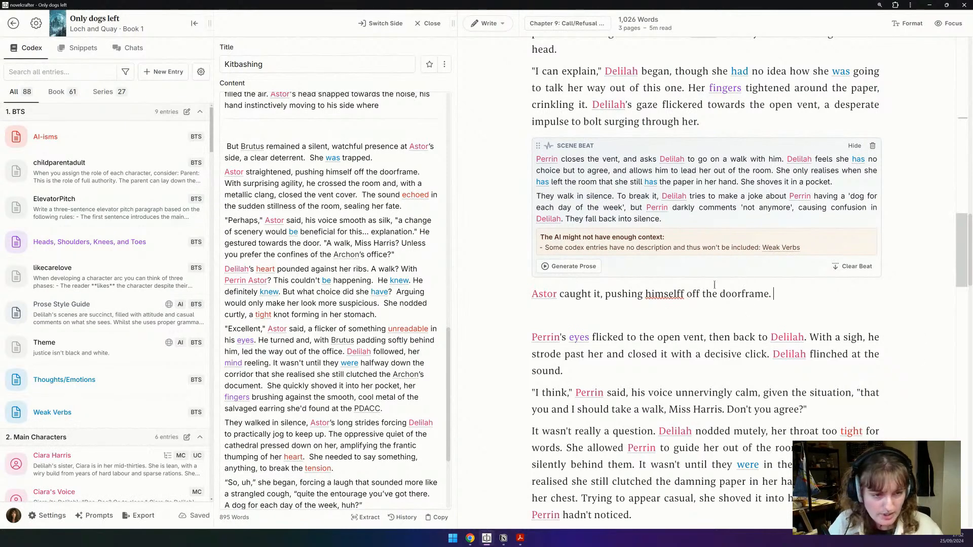
Step: Correct "himselff" to "himself" below the vent-and-walk scene beat and reword the sentence's opening to "With a sigh, Astor pushed"
{"action": "left_click", "coordinate": [684, 282]}
{"action": "key", "text": "BackSpace"}
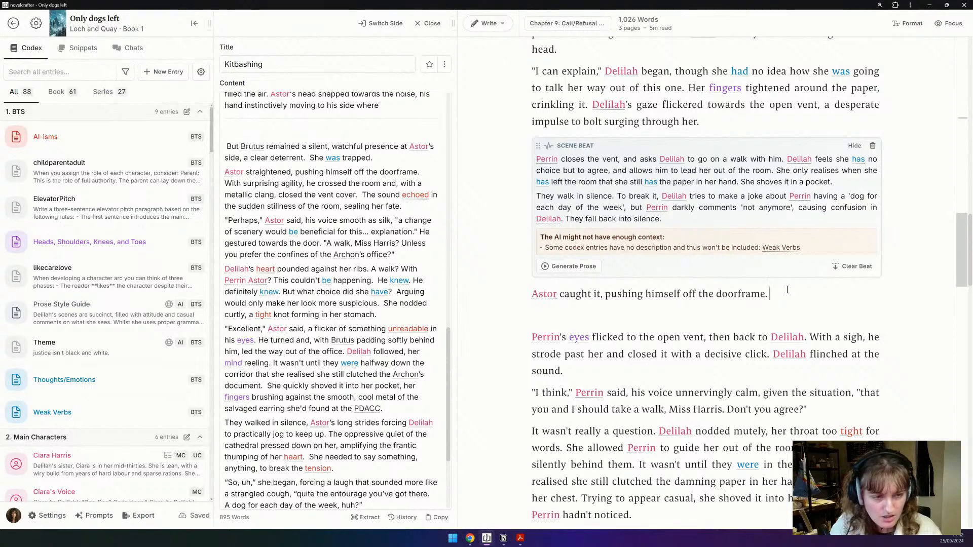
{"action": "left_click", "coordinate": [530, 297]}
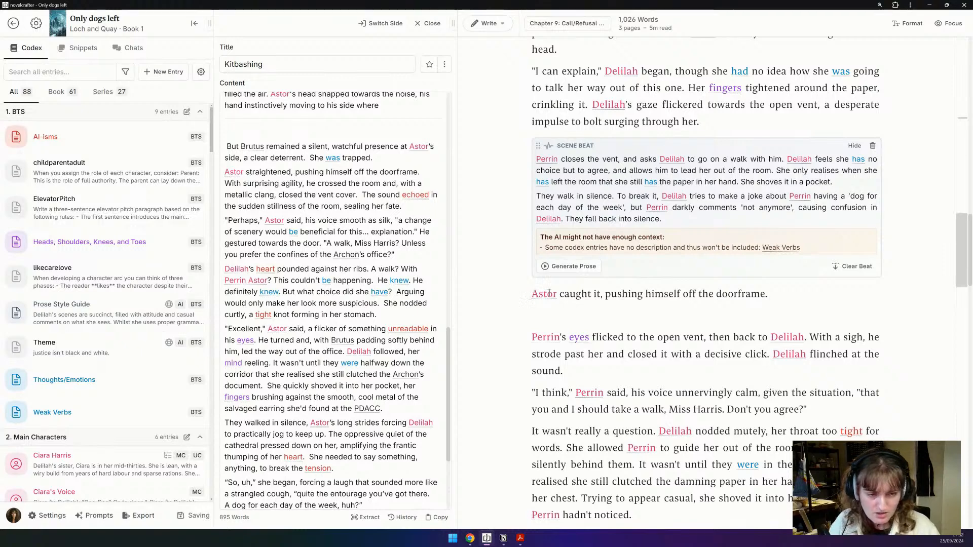
{"action": "left_click_drag", "start_coordinate": [601, 295], "coordinate": [510, 293]}
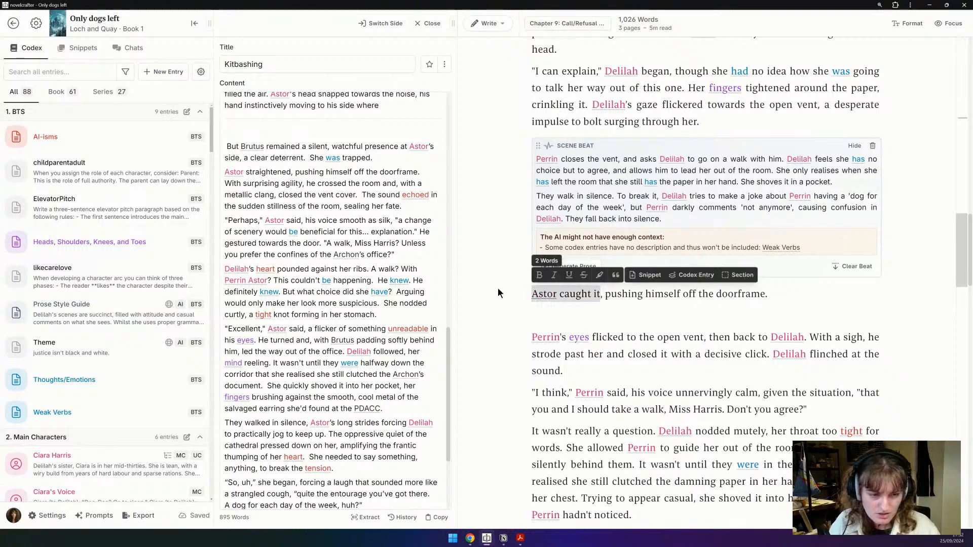
{"action": "type", "text": "With a sigh"}
{"action": "key", "text": "Right"}
{"action": "type", "text": "Astor"}
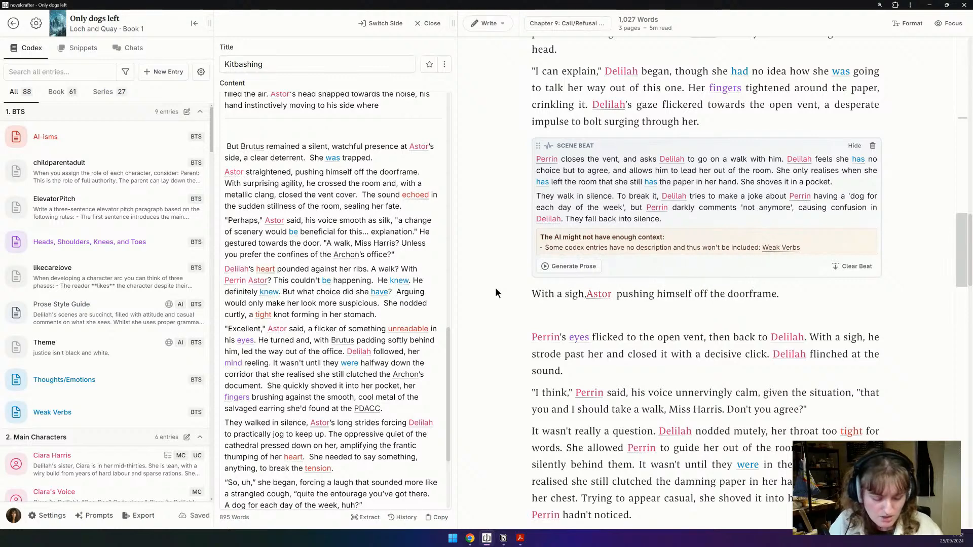
{"action": "left_click", "coordinate": [584, 294]}
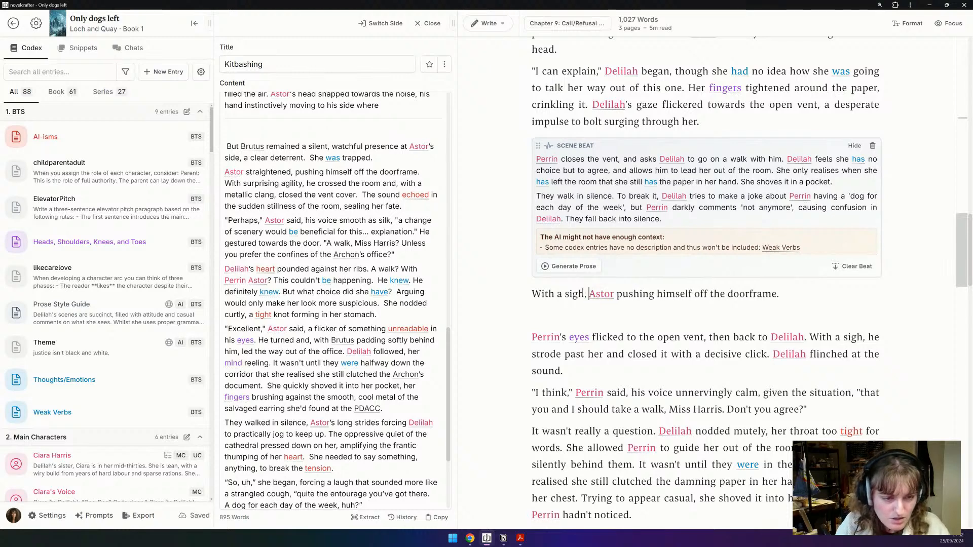
{"action": "left_click_drag", "start_coordinate": [654, 294], "coordinate": [638, 293]}
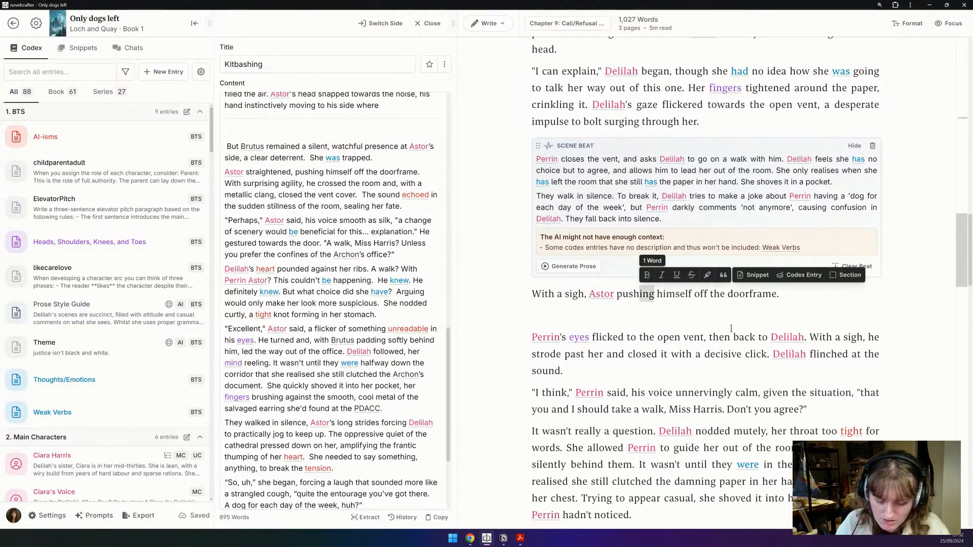
Step: Extend the Astor sentence with "reaching the vent in two strides and closing it." and add "Delilah flinched at the sound." after it
{"action": "type", "text": "e doorframe, reaching the vent in two strides."}
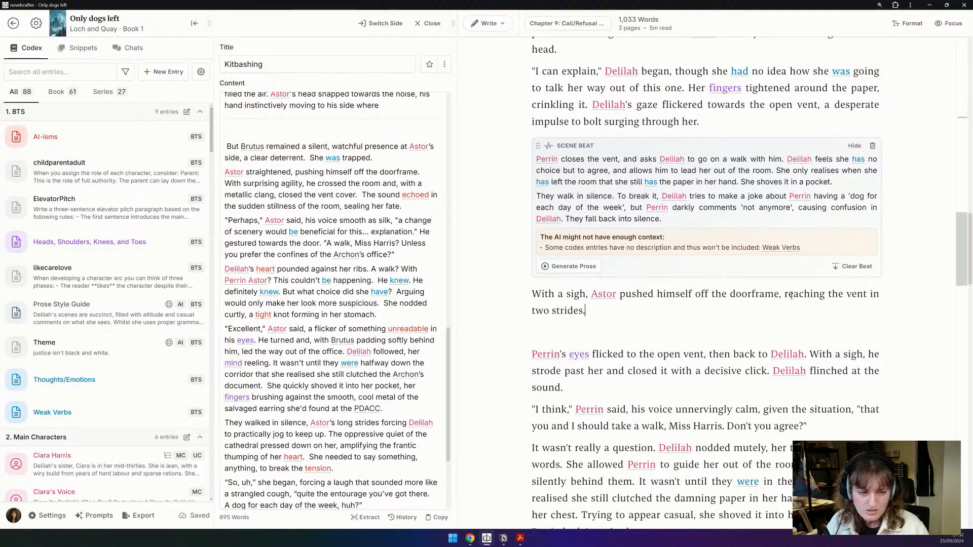
{"action": "key", "text": "BackSpace"}
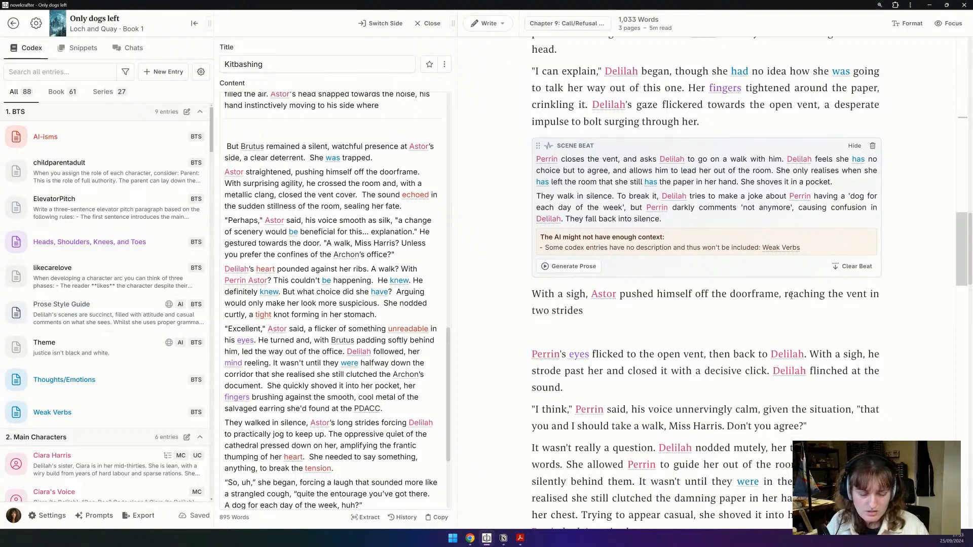
{"action": "key", "text": "BackSpace"}
{"action": "type", "text": "and "}
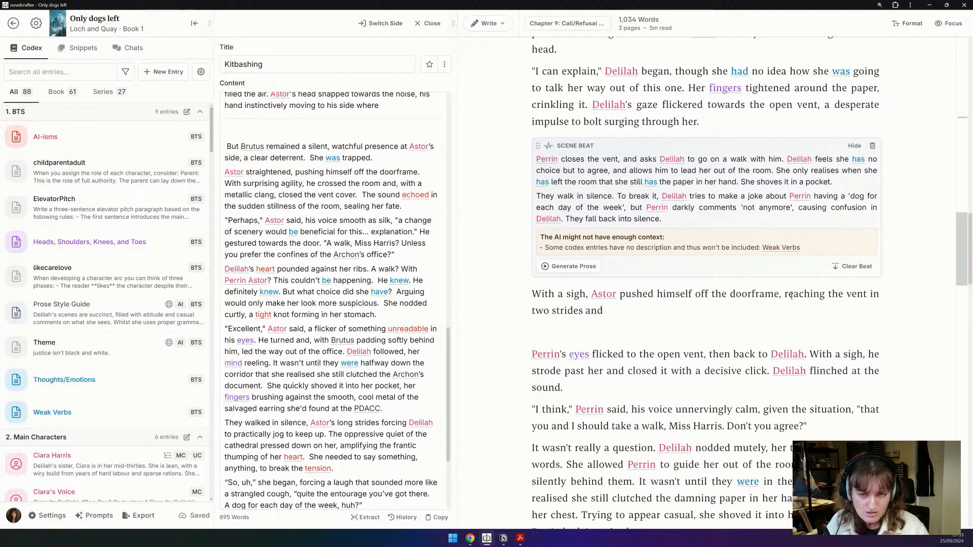
{"action": "type", "text": "closign it."}
{"action": "key", "text": "BackSpace"}
{"action": "key", "text": "BackSpace"}
{"action": "key", "text": "BackSpace"}
{"action": "key", "text": "BackSpace"}
{"action": "key", "text": "BackSpace"}
{"action": "key", "text": "BackSpace"}
{"action": "key", "text": "BackSpace"}
{"action": "type", "text": "ng it."}
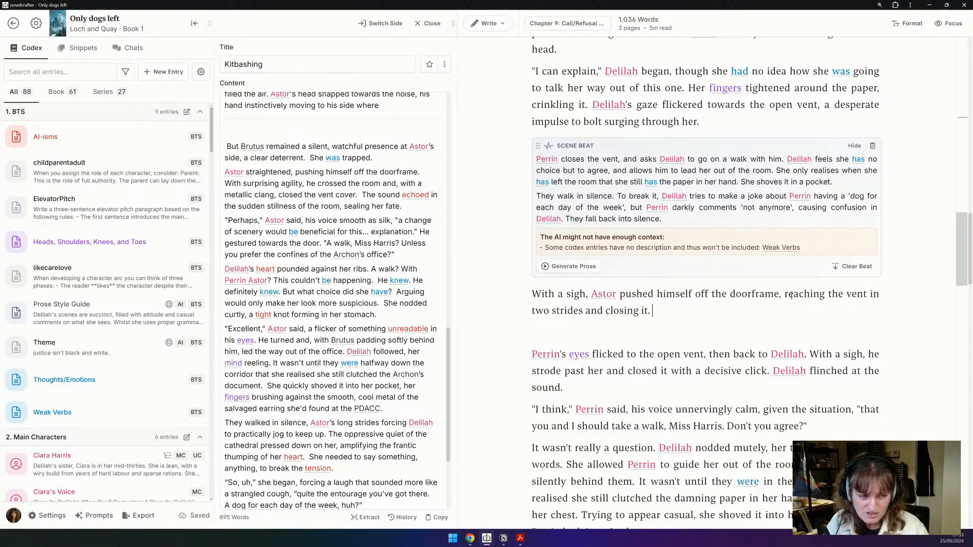
{"action": "type", "text": " Delilah flinched at the sound."}
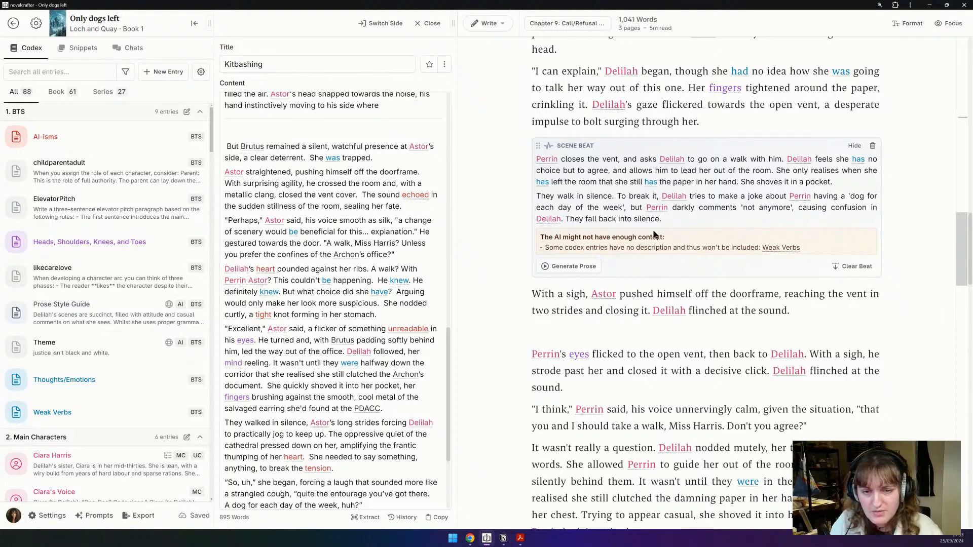
Step: Select the Kitbashing passage from "But Brutus remained a silent, watchful presence" through "sealing her fate."
{"action": "left_click_drag", "start_coordinate": [409, 202], "coordinate": [222, 142]}
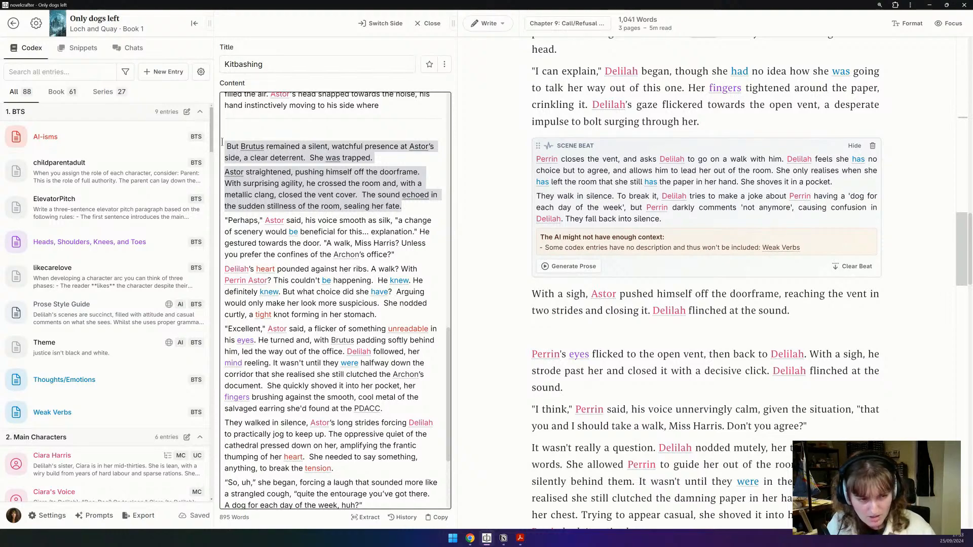
Step: Delete the selected passage from "But Brutus remained a silent" through "sealing her fate." in the Kitbashing entry
{"action": "key", "text": "BackSpace"}
{"action": "scroll", "coordinate": [326, 449], "scroll_direction": "down", "scroll_amount": 3}
{"action": "scroll", "coordinate": [326, 450], "scroll_direction": "up", "scroll_amount": 5}
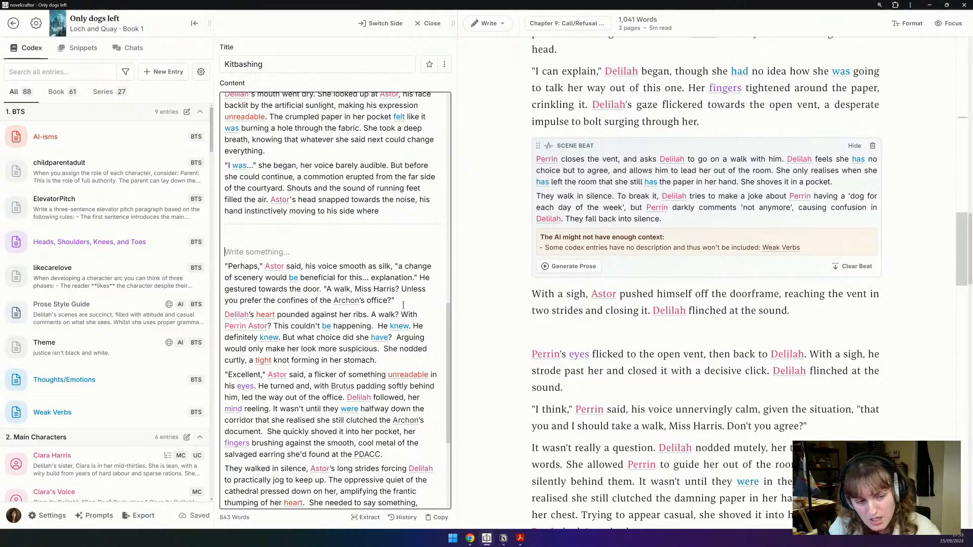
Step: Delete the chapter paragraph starting "Perrin's eyes flicked to the open vent" and the phrase "given the situation," from the dialogue below it
{"action": "triple_click", "coordinate": [660, 354]}
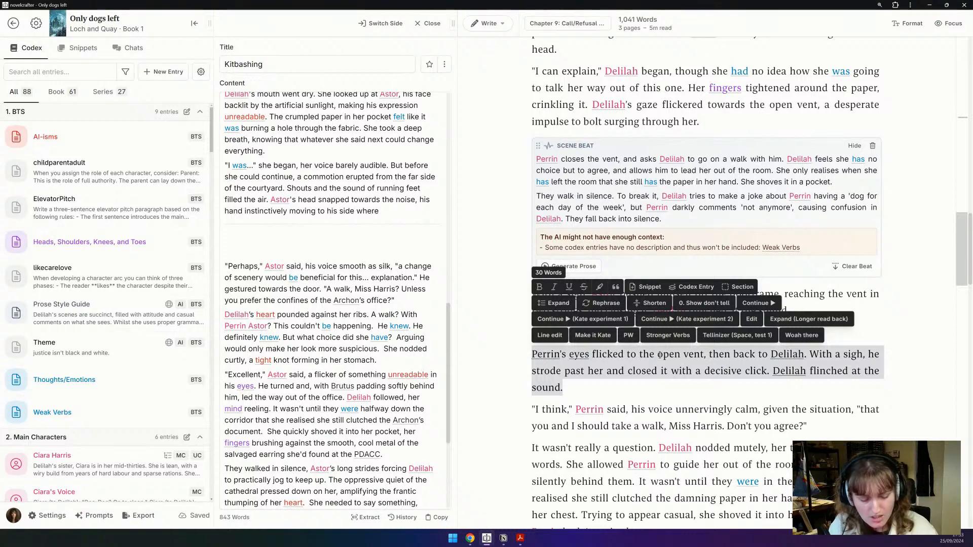
{"action": "key", "text": "BackSpace"}
{"action": "key", "text": "BackSpace"}
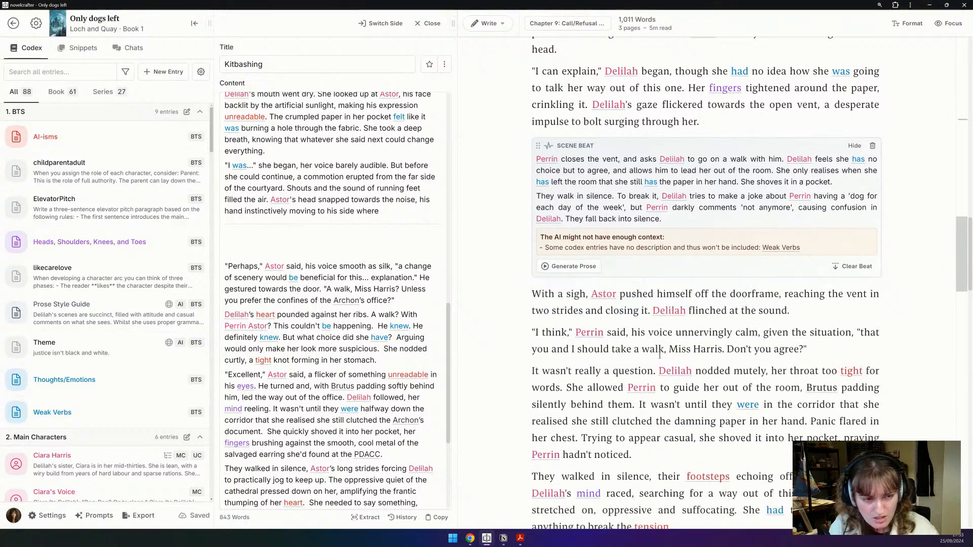
{"action": "left_click_drag", "start_coordinate": [857, 333], "coordinate": [765, 329]}
{"action": "key", "text": "BackSpace"}
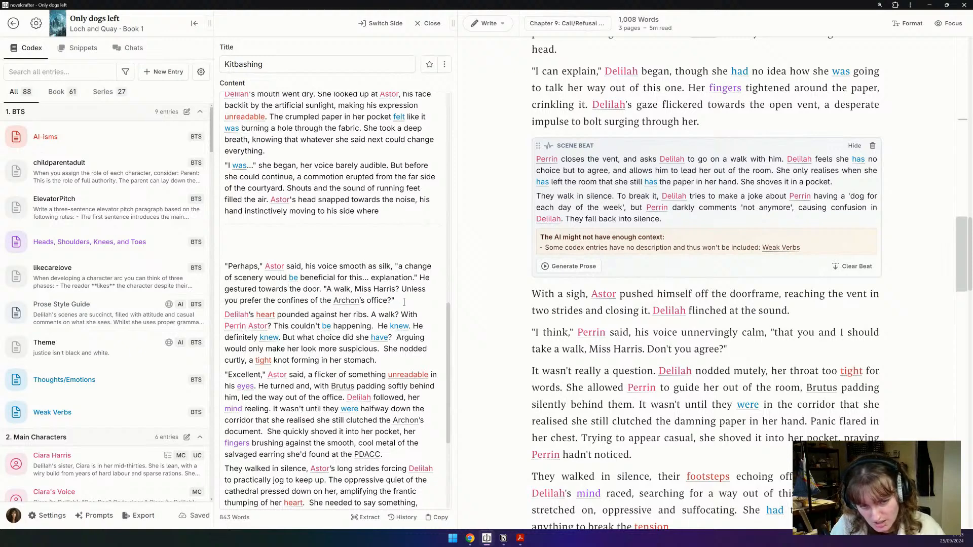
Step: Move "Unless you prefer the confines of the Archon's office?" from the Kitbashing entry into the chapter, replacing "Don't you agree?" in Perrin's line
{"action": "left_click_drag", "start_coordinate": [404, 302], "coordinate": [404, 289]}
{"action": "key", "text": "ctrl+c"}
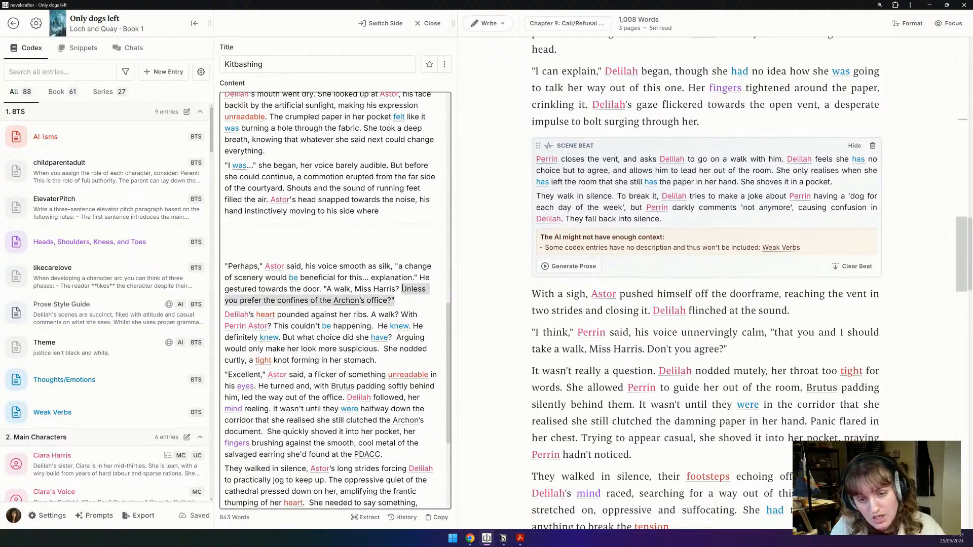
{"action": "key", "text": "BackSpace"}
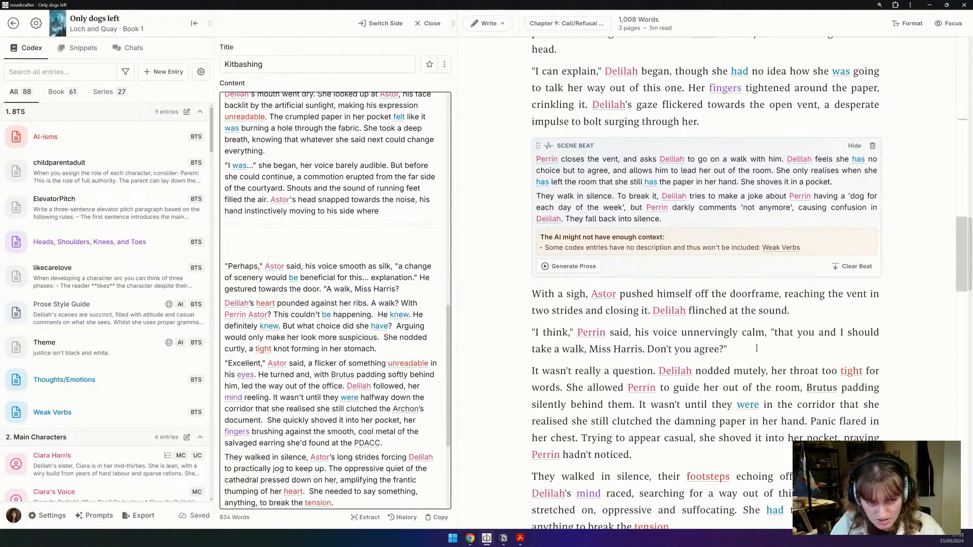
{"action": "left_click_drag", "start_coordinate": [562, 349], "coordinate": [727, 348]}
{"action": "left_click_drag", "start_coordinate": [651, 349], "coordinate": [649, 349]}
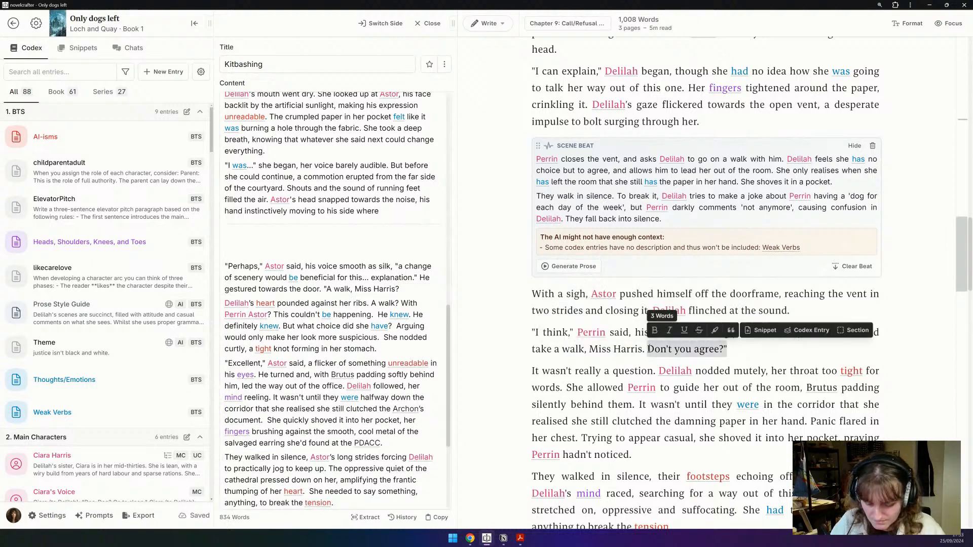
{"action": "key", "text": "ctrl+v"}
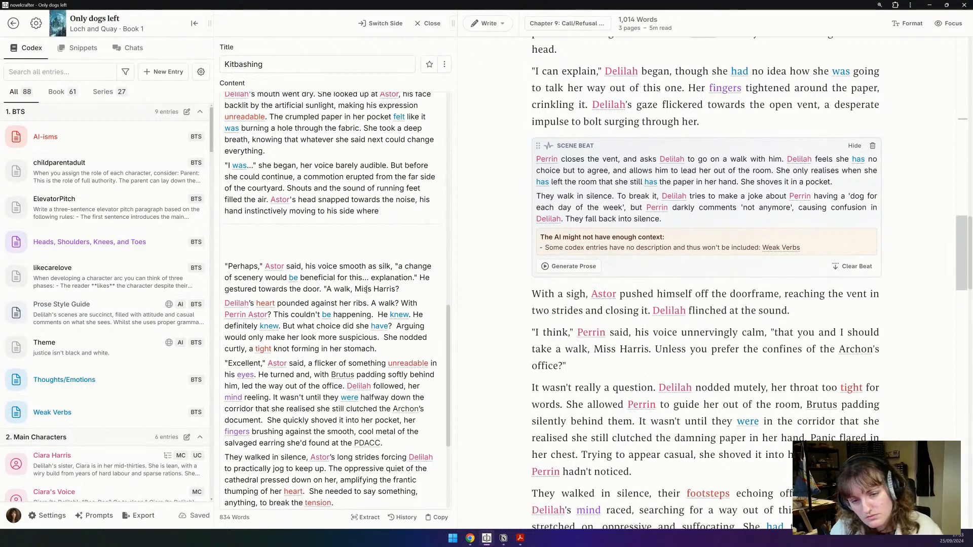
Step: Delete the "Perhaps," dialogue paragraph and the sentences from "Delilah's heart pounded" through "This couldn't be happening." in the Kitbashing entry
{"action": "triple_click", "coordinate": [367, 282]}
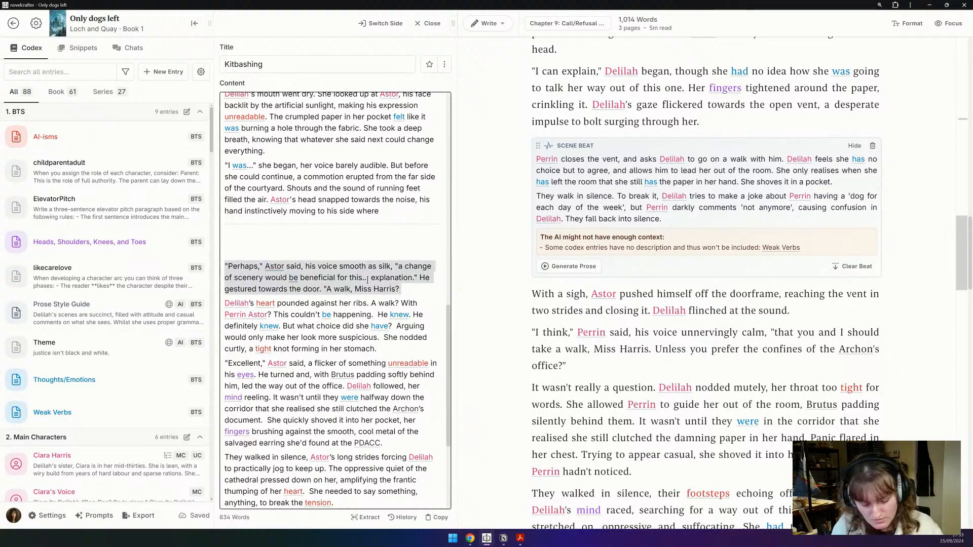
{"action": "key", "text": "BackSpace"}
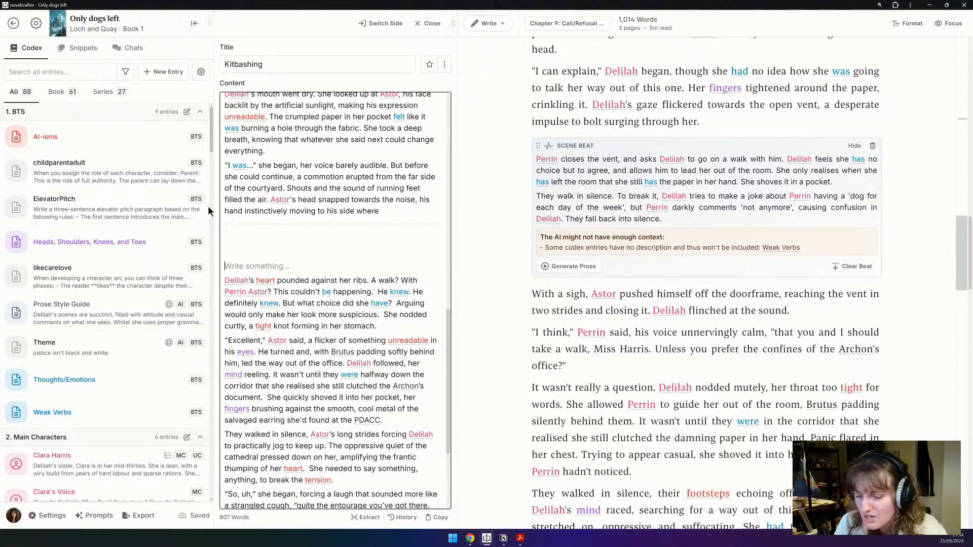
{"action": "scroll", "coordinate": [323, 246], "scroll_direction": "down", "scroll_amount": 1}
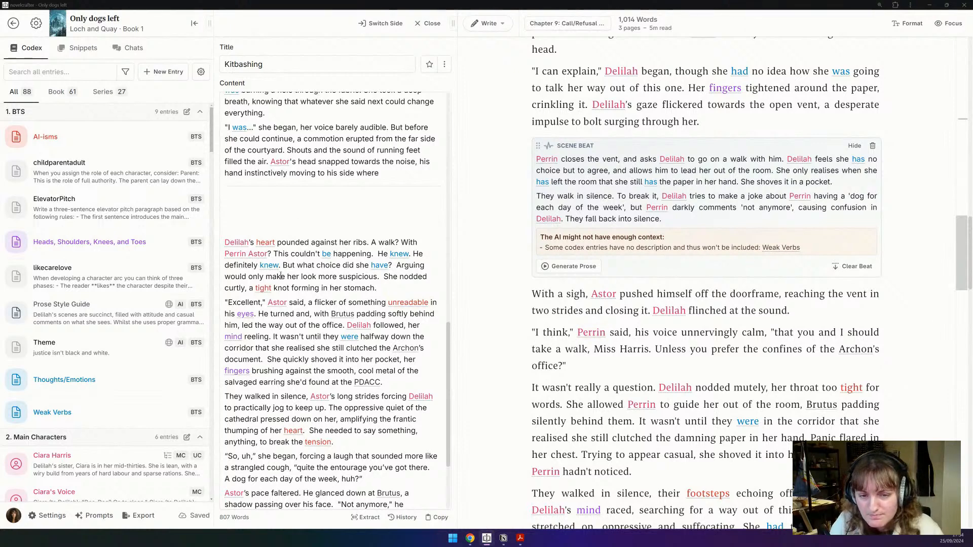
{"action": "scroll", "coordinate": [278, 304], "scroll_direction": "down", "scroll_amount": 2}
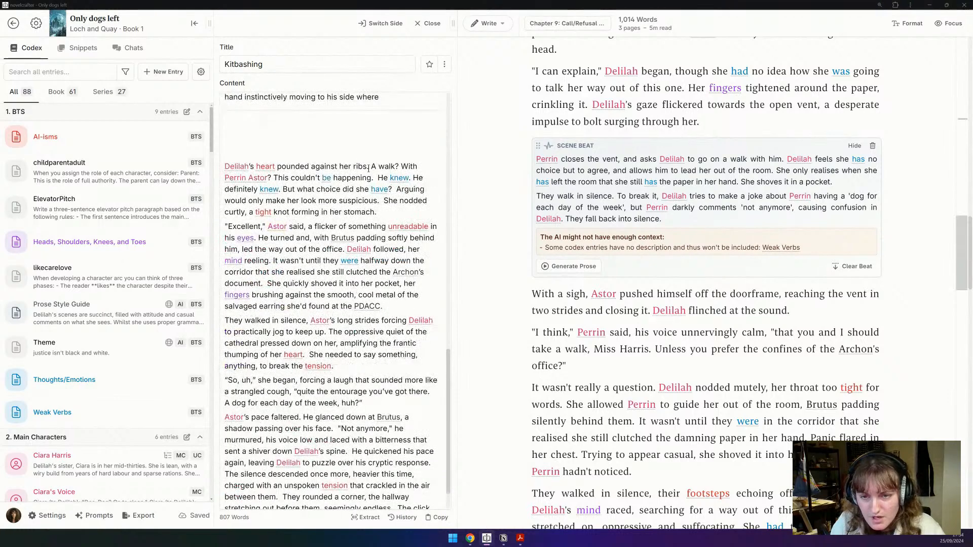
{"action": "left_click_drag", "start_coordinate": [379, 178], "coordinate": [199, 162]}
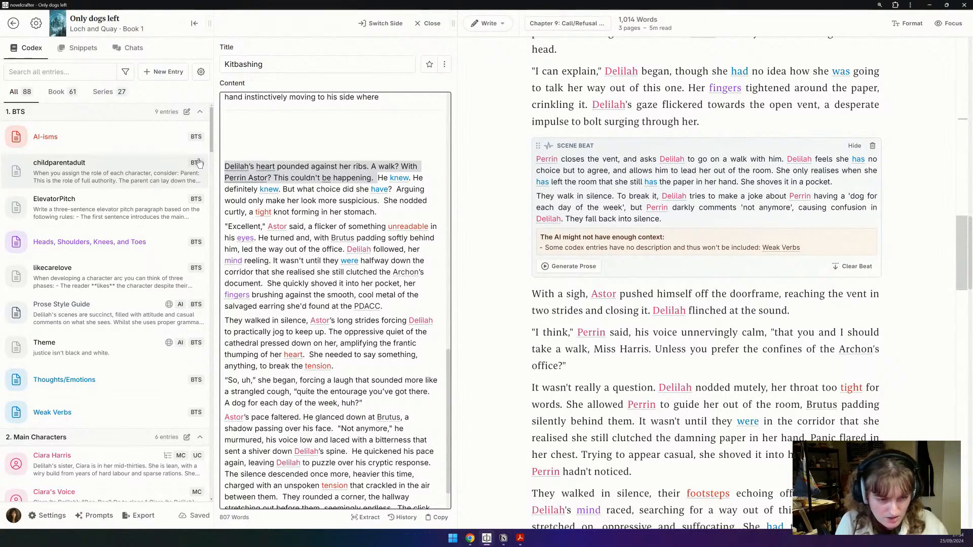
{"action": "key", "text": "BackSpace"}
Step: Add a new chapter paragraph after the Archon's office line beginning "Oh shit. He knew. He definitely knew."
{"action": "left_click", "coordinate": [582, 367]}
{"action": "key", "text": "Return"}
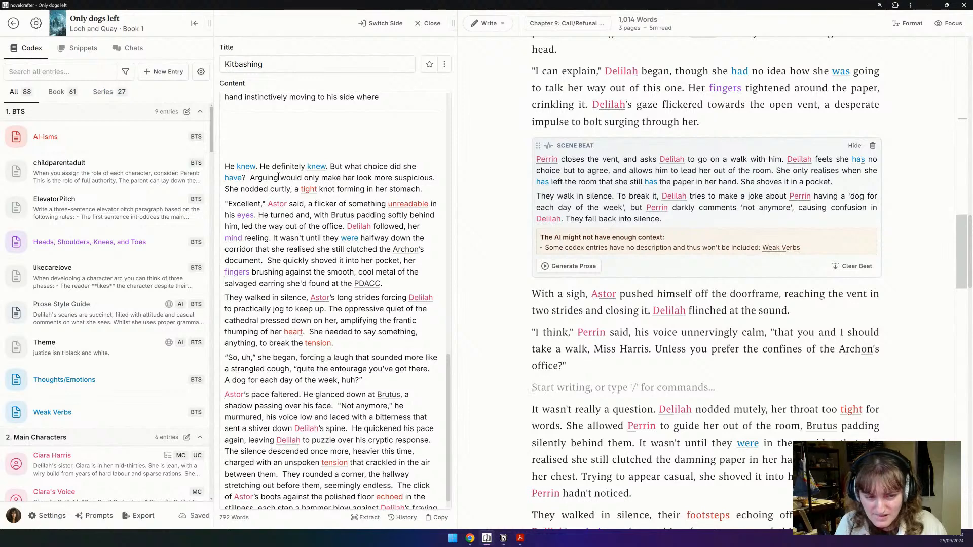
{"action": "type", "text": "Oh shit. h"}
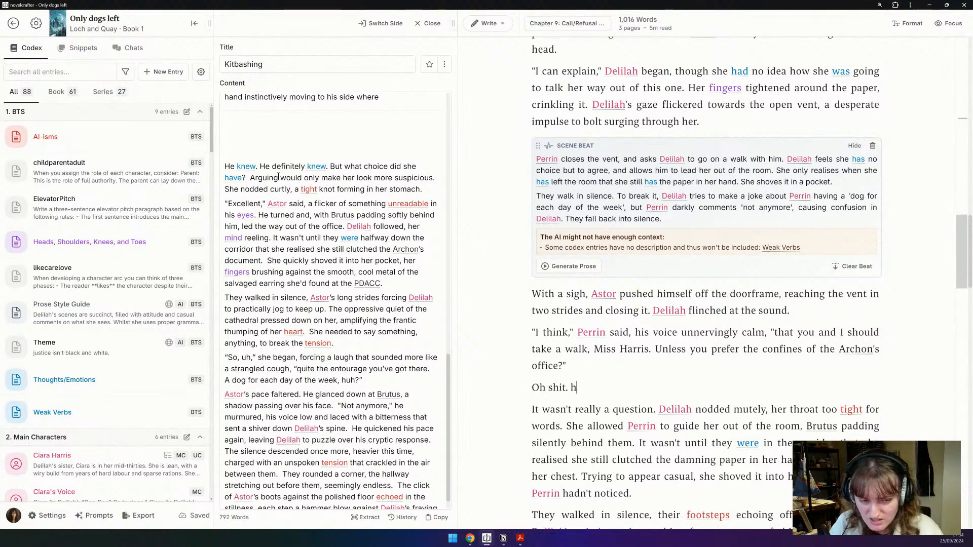
{"action": "key", "text": "BackSpace"}
{"action": "type", "text": "He kn"}
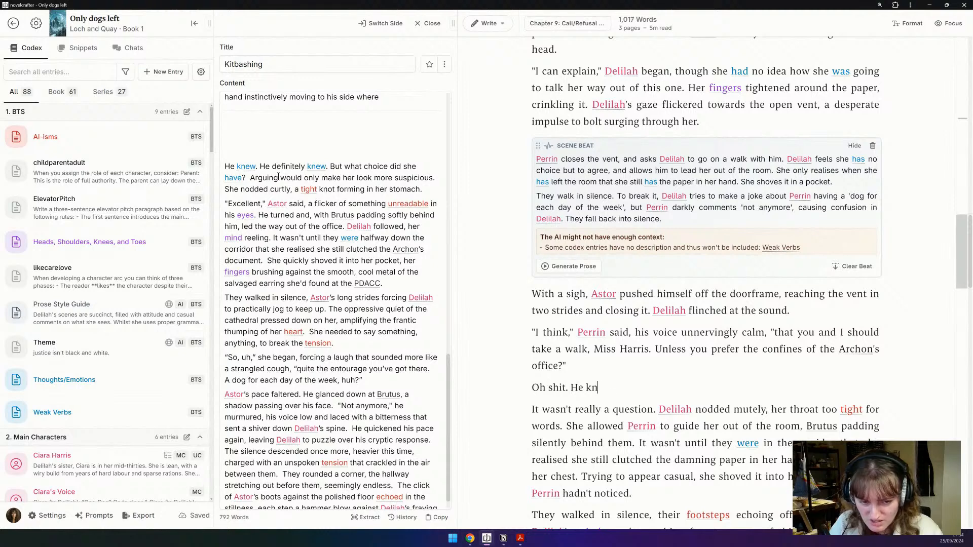
{"action": "type", "text": "ew. He defini"}
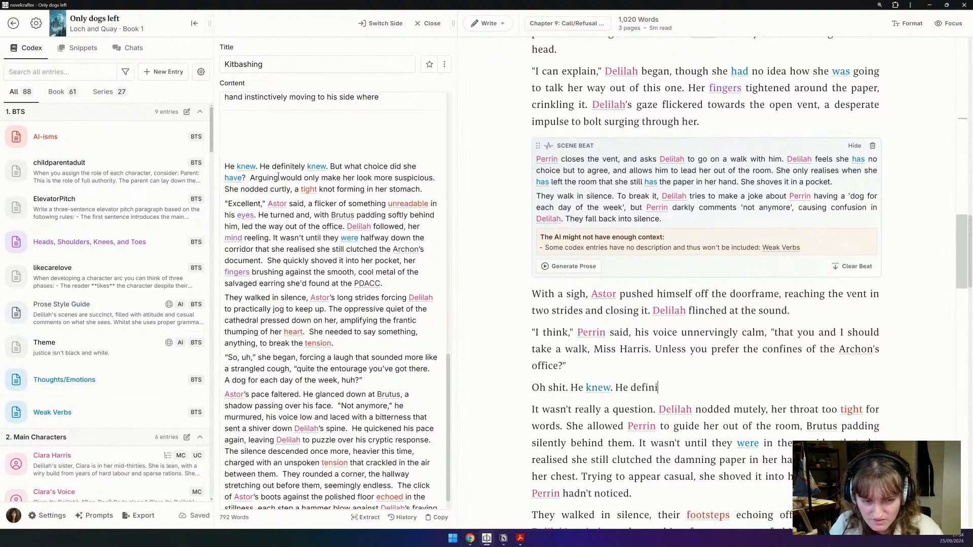
{"action": "type", "text": "tely knew. He"}
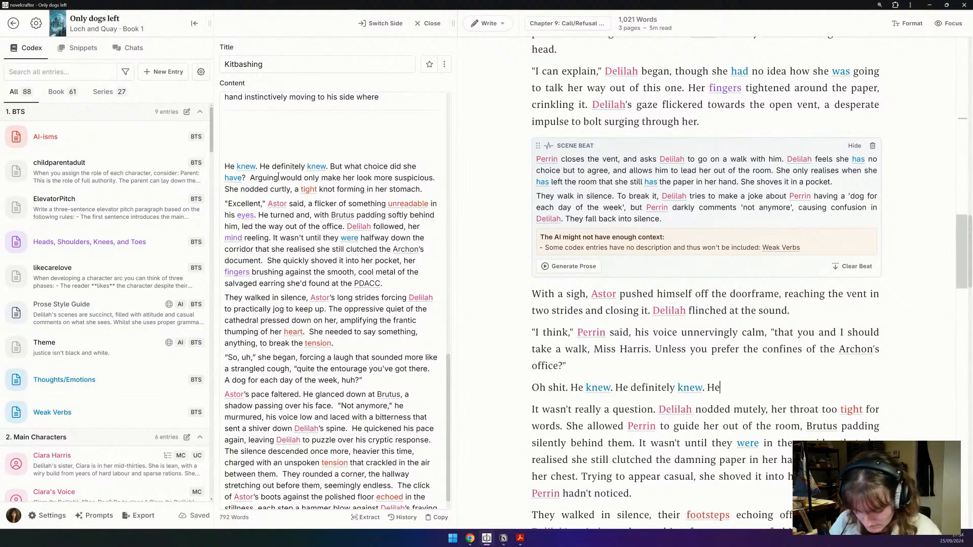
{"action": "type", "text": " was going t"}
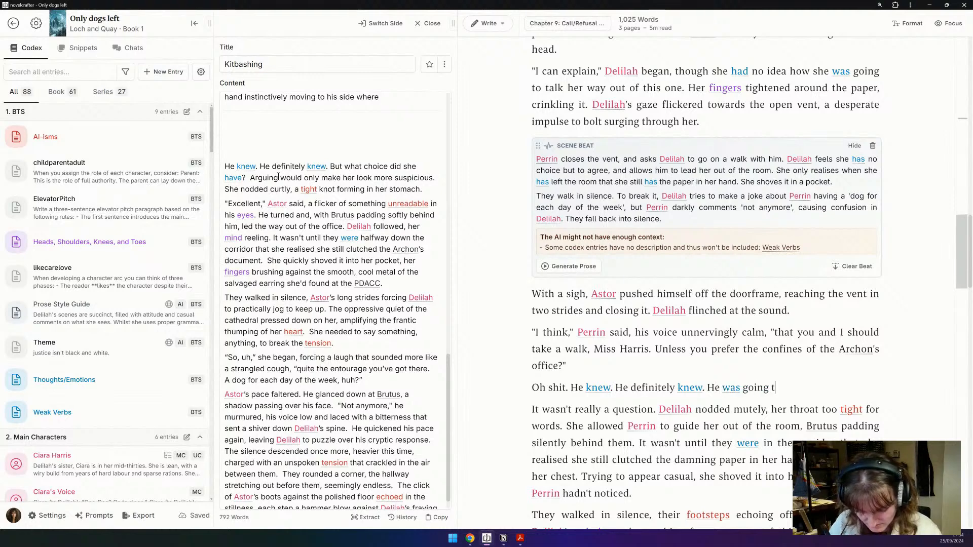
{"action": "type", "text": "o take her"}
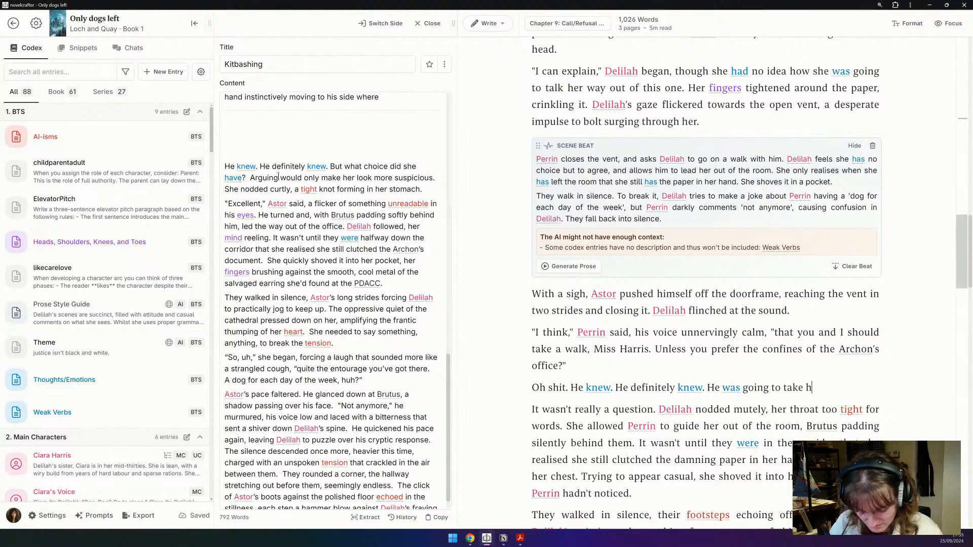
{"action": "key", "text": "BackSpace"}
{"action": "key", "text": "BackSpace"}
{"action": "key", "text": "BackSpace"}
{"action": "key", "text": "BackSpace"}
{"action": "key", "text": "BackSpace"}
{"action": "key", "text": "BackSpace"}
{"action": "key", "text": "BackSpace"}
{"action": "key", "text": "BackSpace"}
{"action": "key", "text": "BackSpace"}
{"action": "key", "text": "BackSpace"}
{"action": "key", "text": "BackSpace"}
{"action": "key", "text": "BackSpace"}
{"action": "key", "text": "BackSpace"}
{"action": "key", "text": "BackSpace"}
{"action": "key", "text": "BackSpace"}
{"action": "key", "text": "BackSpace"}
{"action": "key", "text": "BackSpace"}
{"action": "key", "text": "BackSpace"}
{"action": "key", "text": "BackSpace"}
{"action": "key", "text": "BackSpace"}
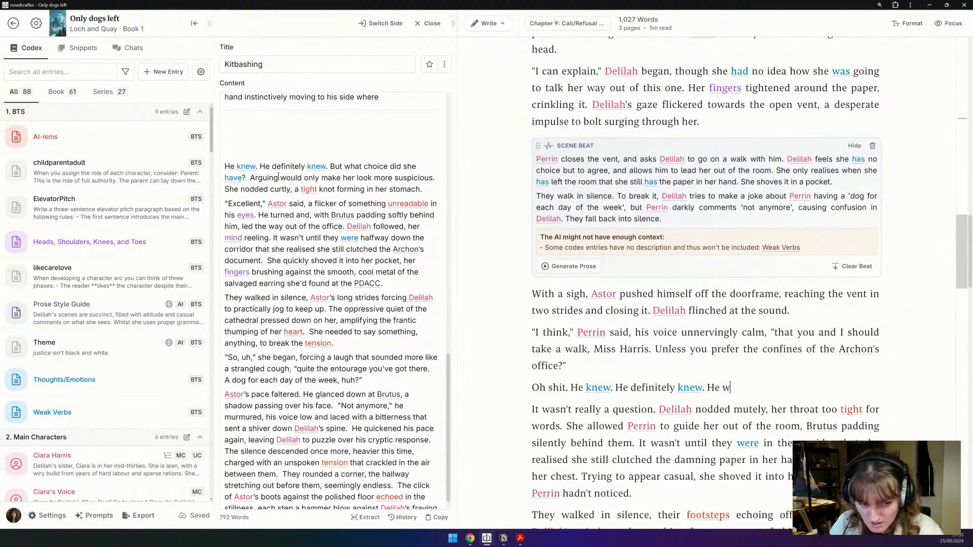
Step: Continue the new paragraph with "He was going to call the guards. Or drag her to them. Or feed her to his dog."
{"action": "type", "text": "He was going to"}
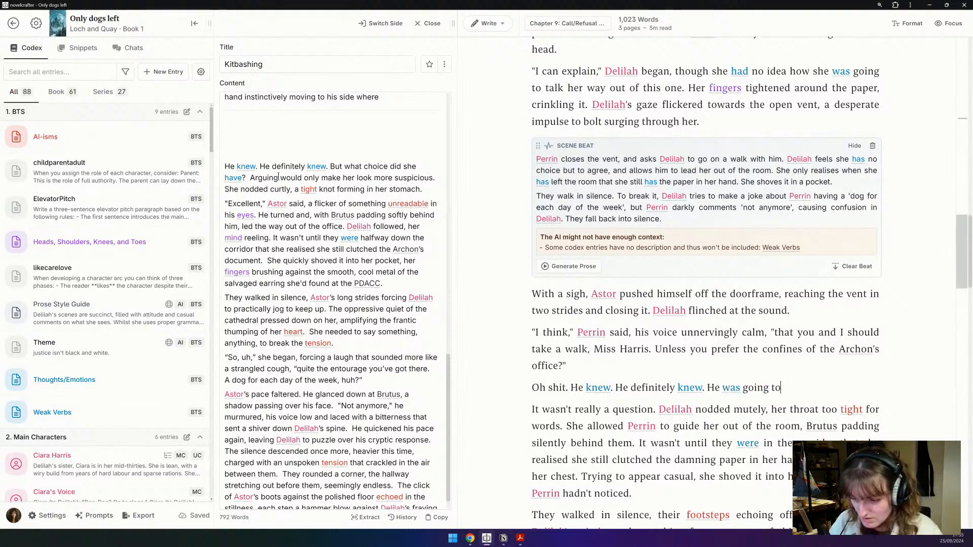
{"action": "type", "text": " call the guards"}
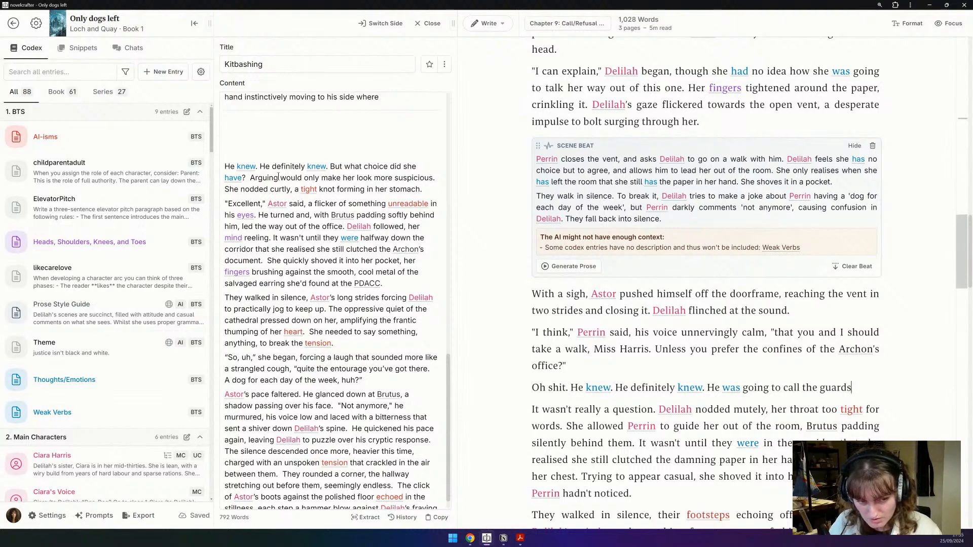
{"action": "type", "text": ". Or drag her to them. "}
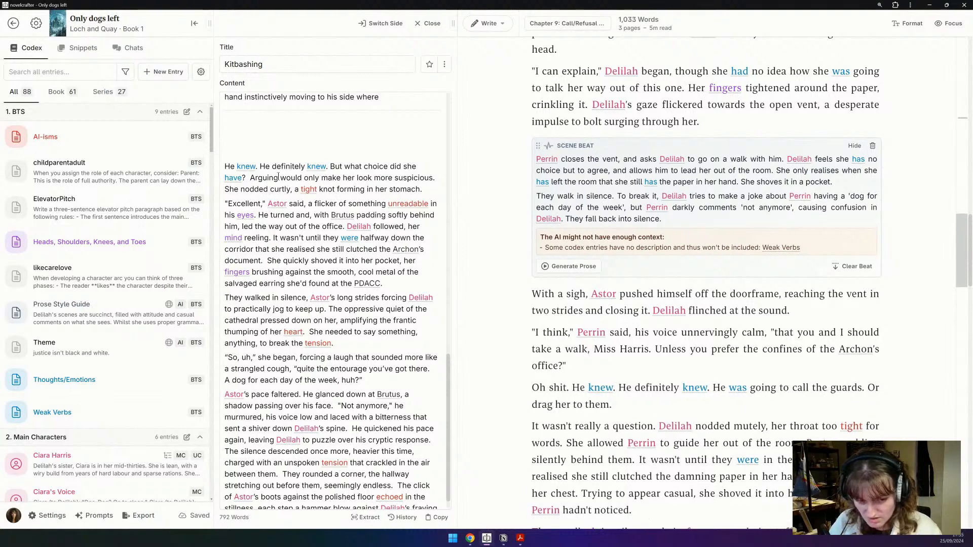
{"action": "type", "text": "Or feed her too"}
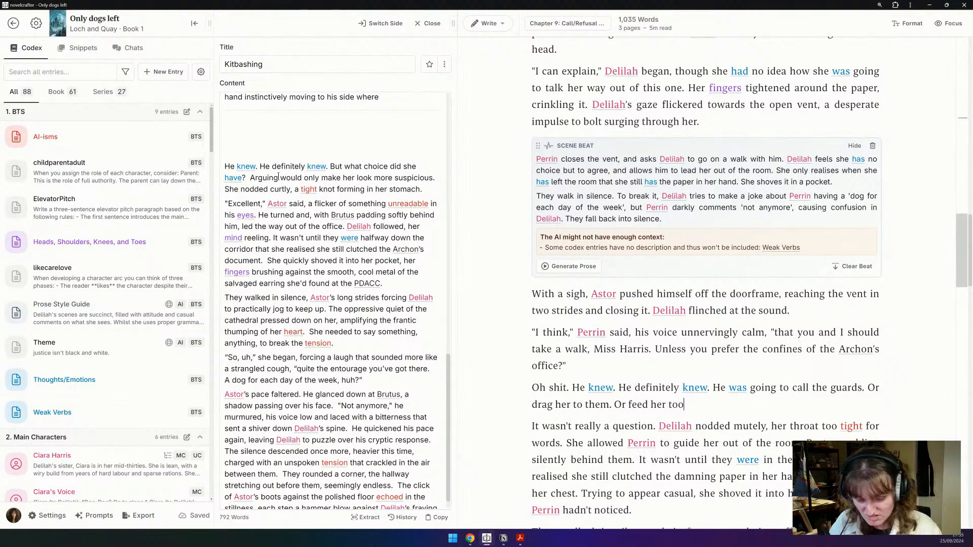
{"action": "key", "text": "BackSpace"}
{"action": "type", "text": "his do"}
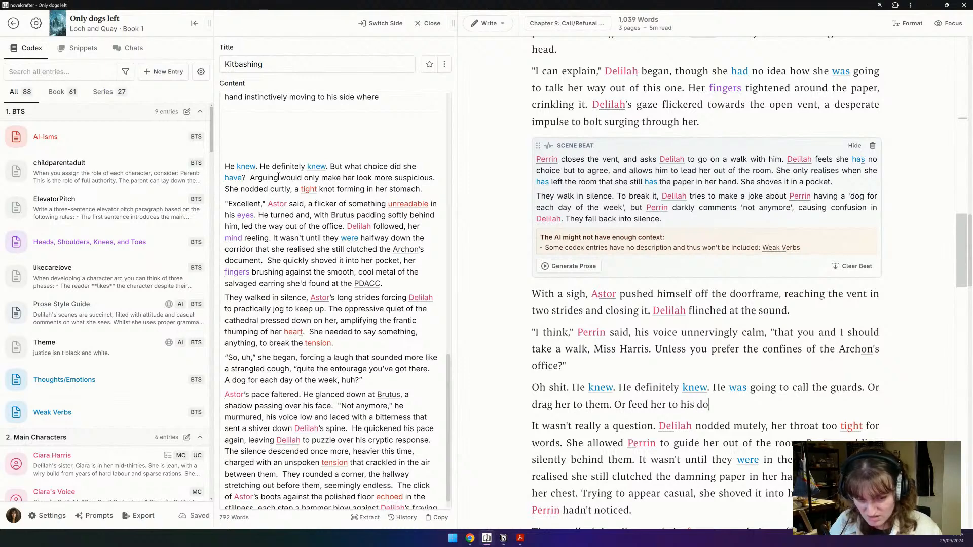
{"action": "type", "text": "g."}
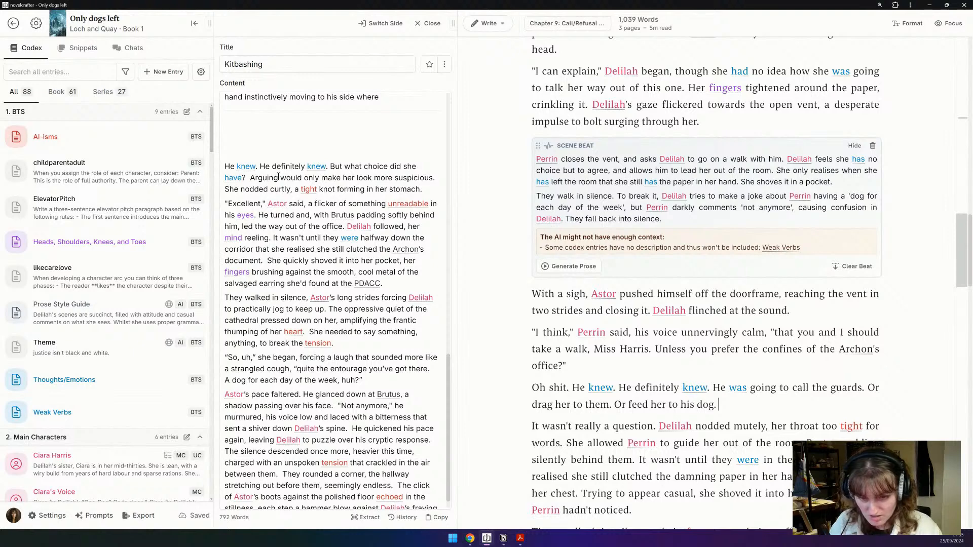
Step: Delete the "He knew. He definitely knew." paragraph and the opening "I think," dialogue paragraph from the Kitbashing entry
{"action": "triple_click", "coordinate": [278, 177]}
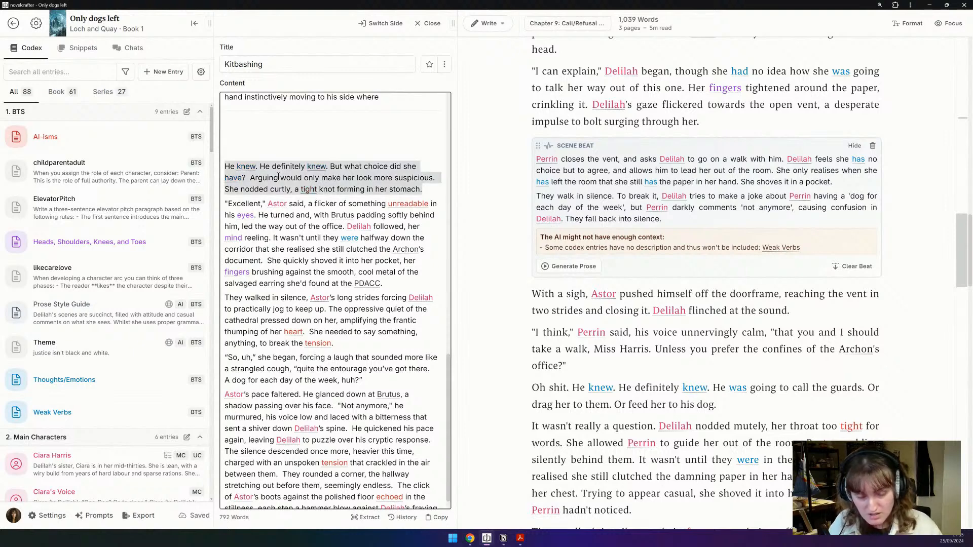
{"action": "key", "text": "BackSpace"}
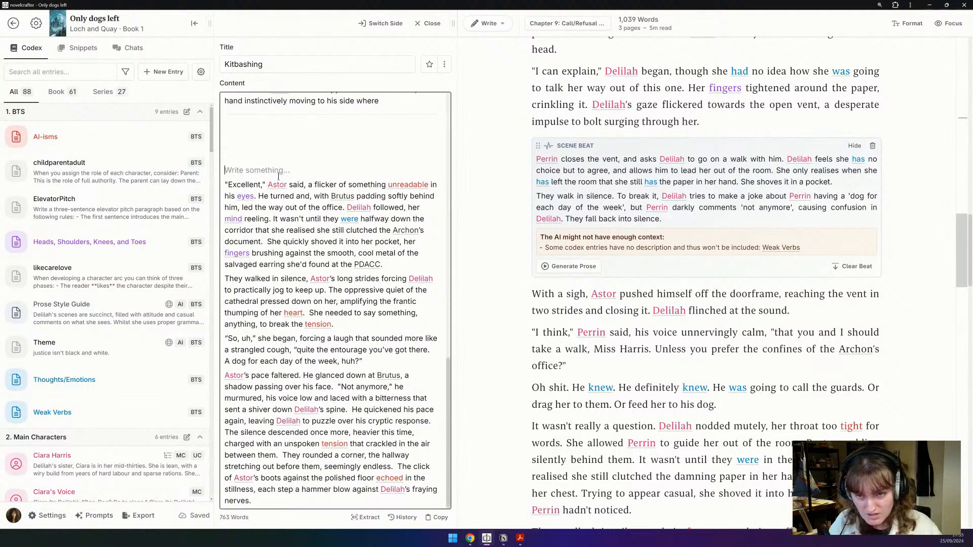
{"action": "scroll", "coordinate": [278, 177], "scroll_direction": "up", "scroll_amount": 10}
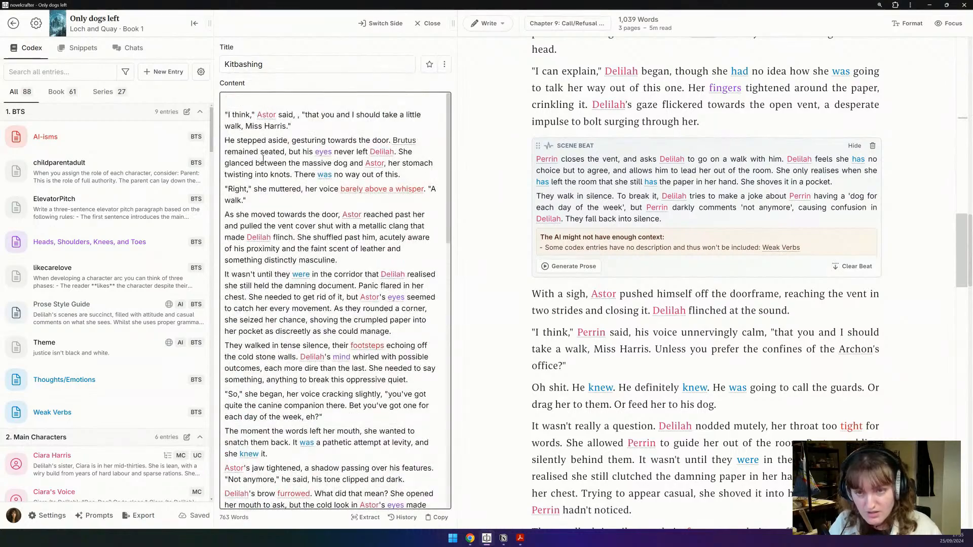
{"action": "triple_click", "coordinate": [368, 113]}
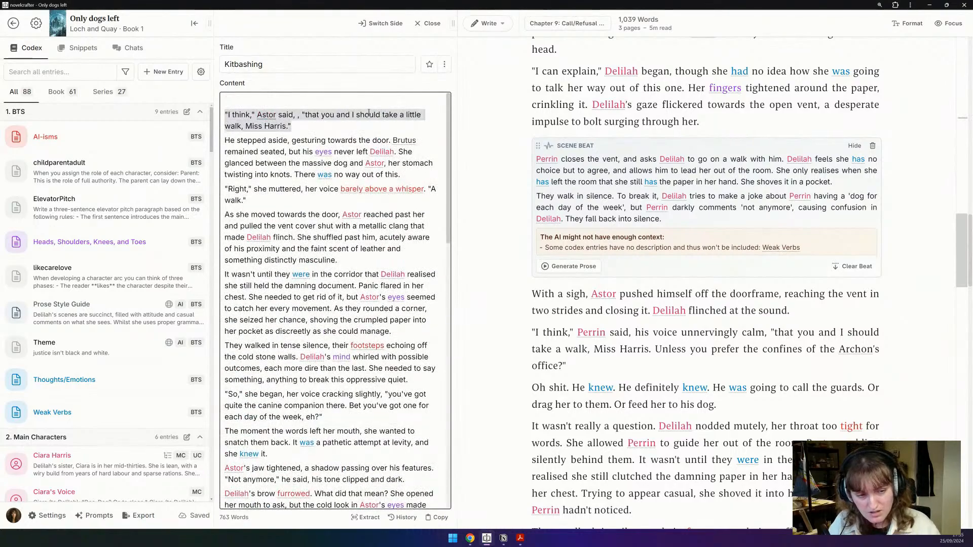
{"action": "key", "text": "BackSpace"}
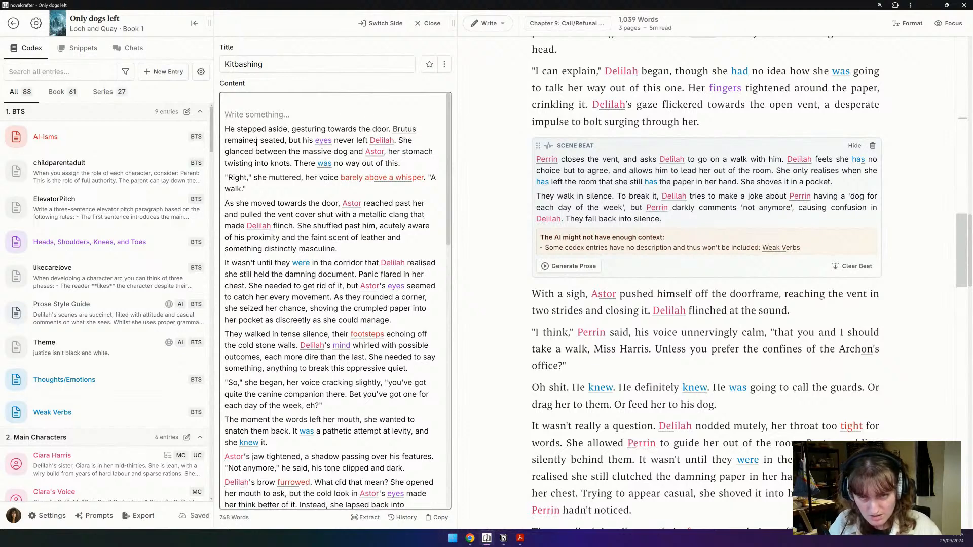
Step: Delete the sentence "It wasn't really a question." from the start of the chapter paragraph where Delilah nods mutely
{"action": "left_click", "coordinate": [750, 407]}
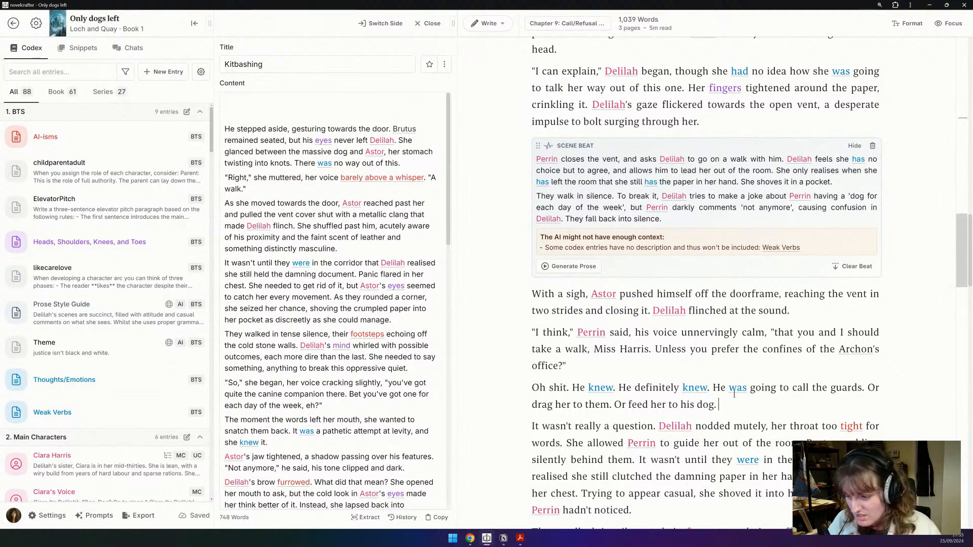
{"action": "scroll", "coordinate": [785, 340], "scroll_direction": "down", "scroll_amount": 2}
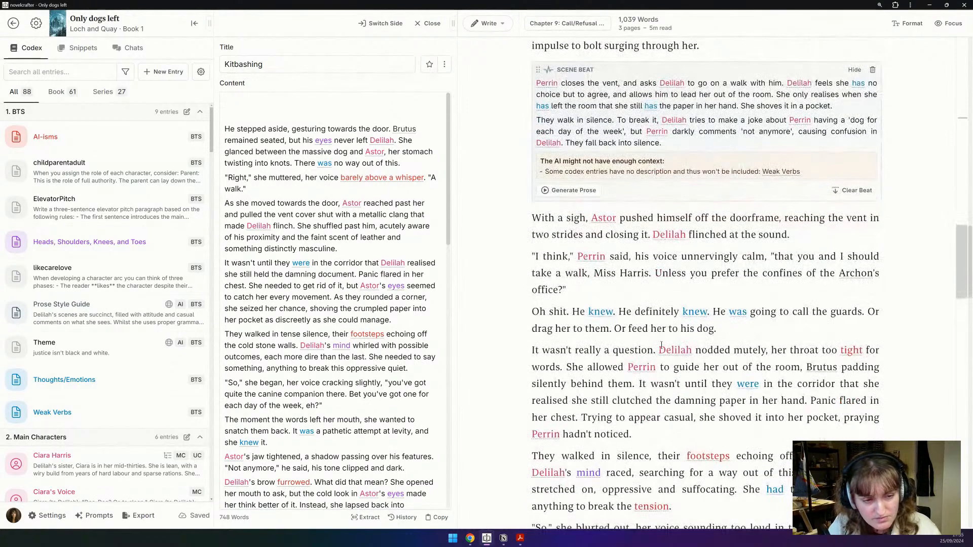
{"action": "left_click_drag", "start_coordinate": [657, 350], "coordinate": [512, 351]}
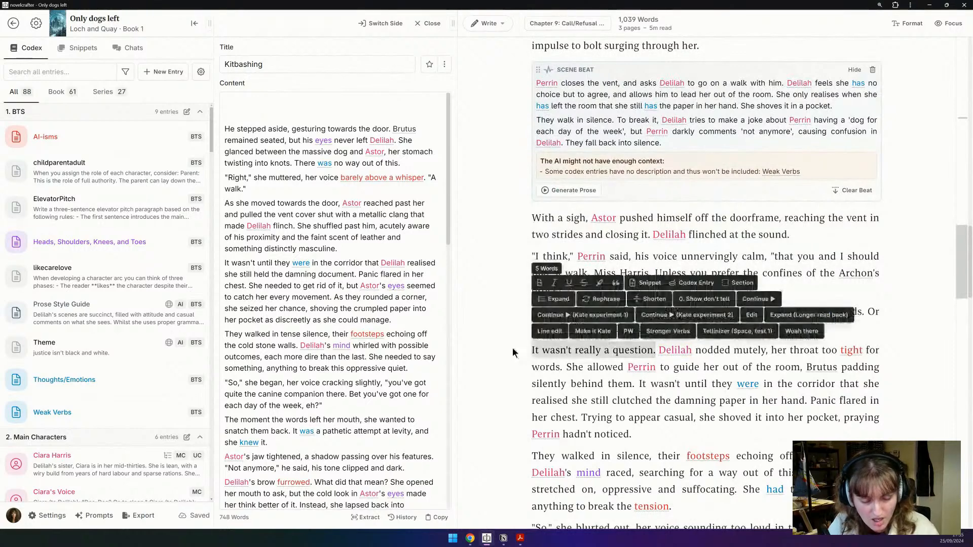
{"action": "key", "text": "BackSpace"}
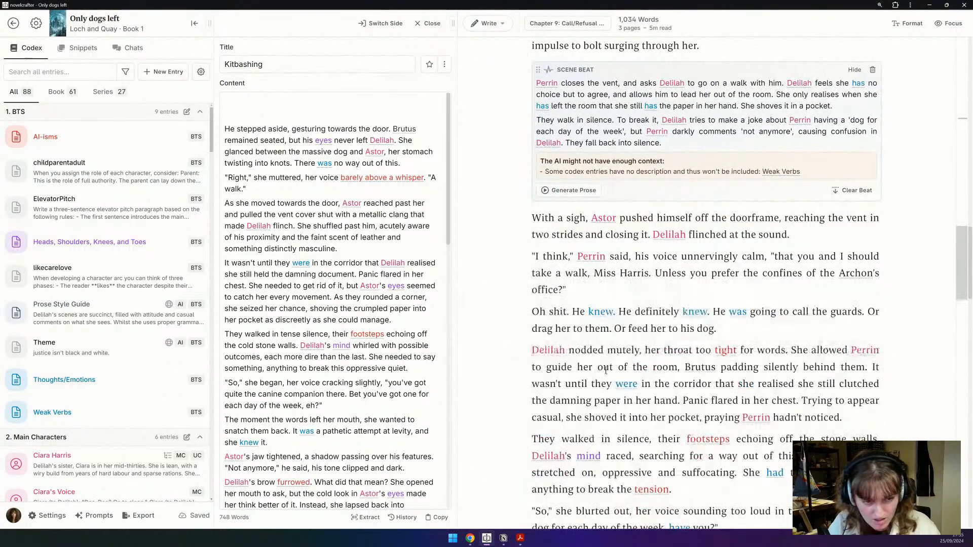
Step: Insert "a hand against the small of her back" after "guide her out of the room," in the chapter paragraph
{"action": "left_click", "coordinate": [680, 367]}
{"action": "type", "text": "a hand a"}
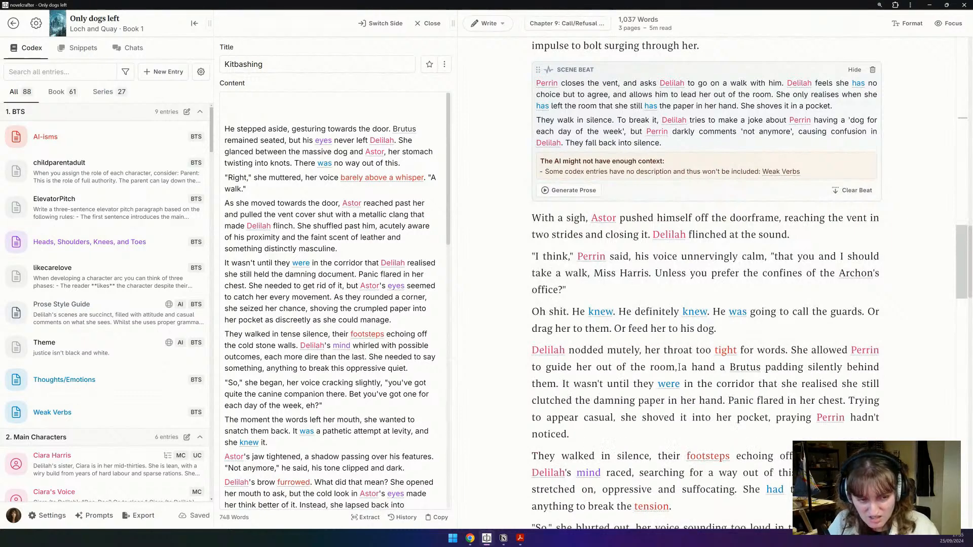
{"action": "type", "text": "gainst the small of her back"}
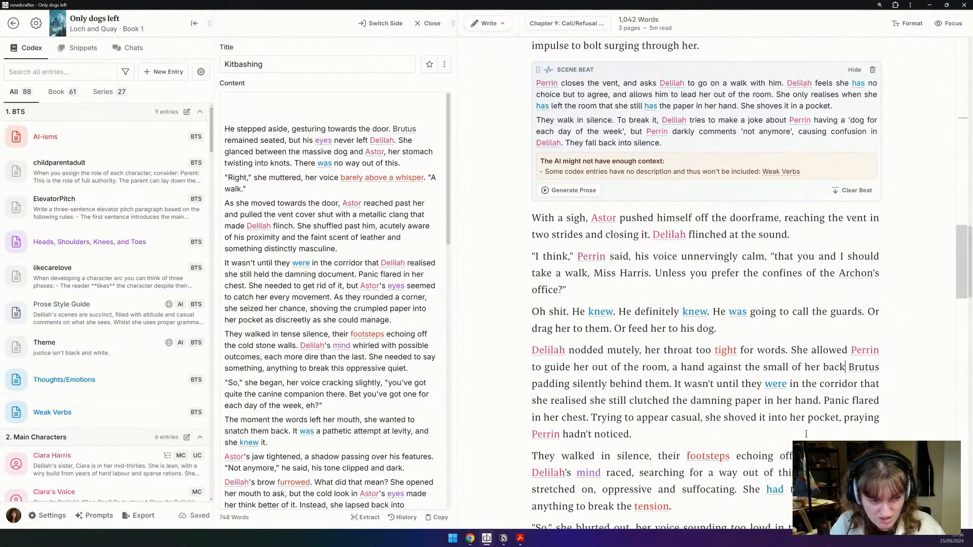
Step: Replace ", praying Perrin hadn't noticed." after "she shoved it into her pocket" with ". Astor didn't seem to care."
{"action": "left_click_drag", "start_coordinate": [805, 434], "coordinate": [840, 417]}
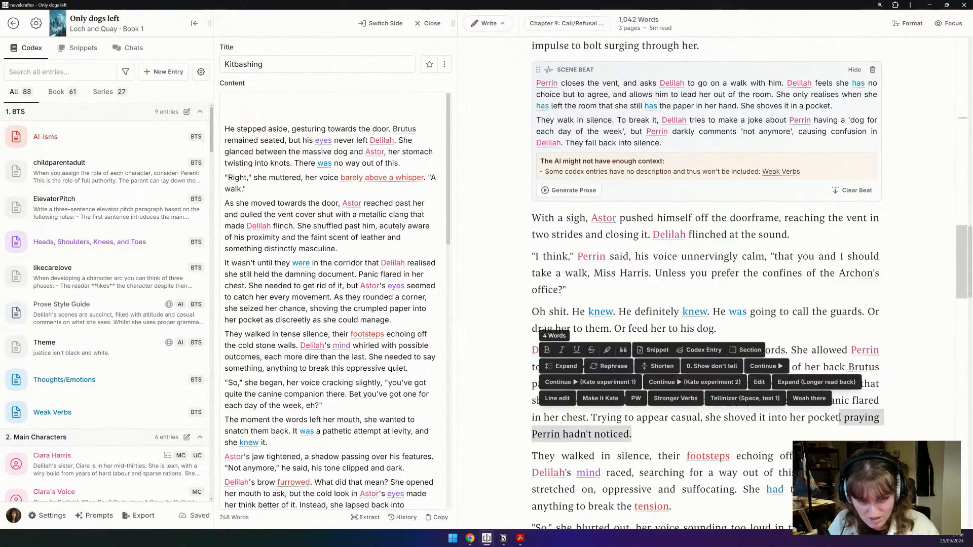
{"action": "key", "text": "BackSpace"}
{"action": "key", "text": "BackSpace"}
{"action": "key", "text": "BackSpace"}
{"action": "key", "text": "BackSpace"}
{"action": "key", "text": "BackSpace"}
{"action": "key", "text": "BackSpace"}
{"action": "type", "text": ". Astor di"}
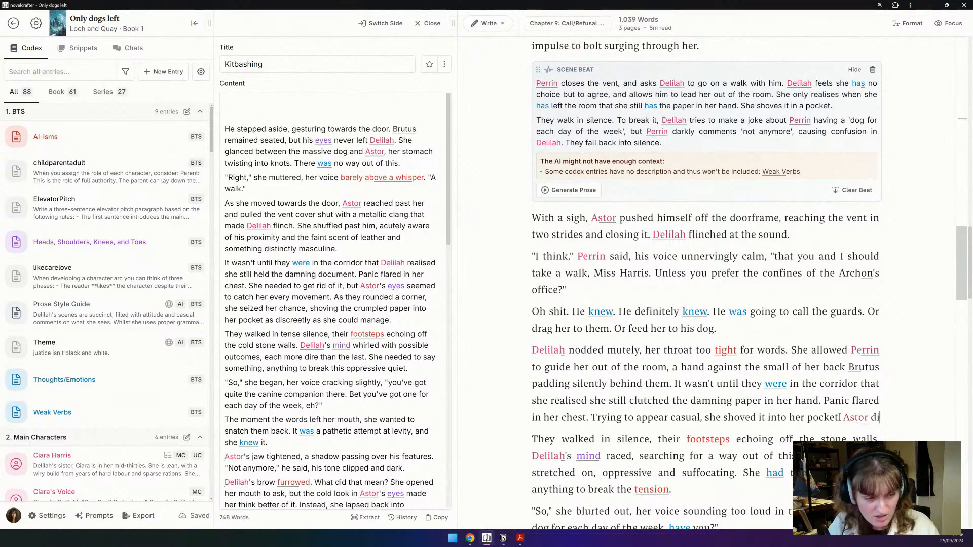
{"action": "type", "text": "dn't seem to care."}
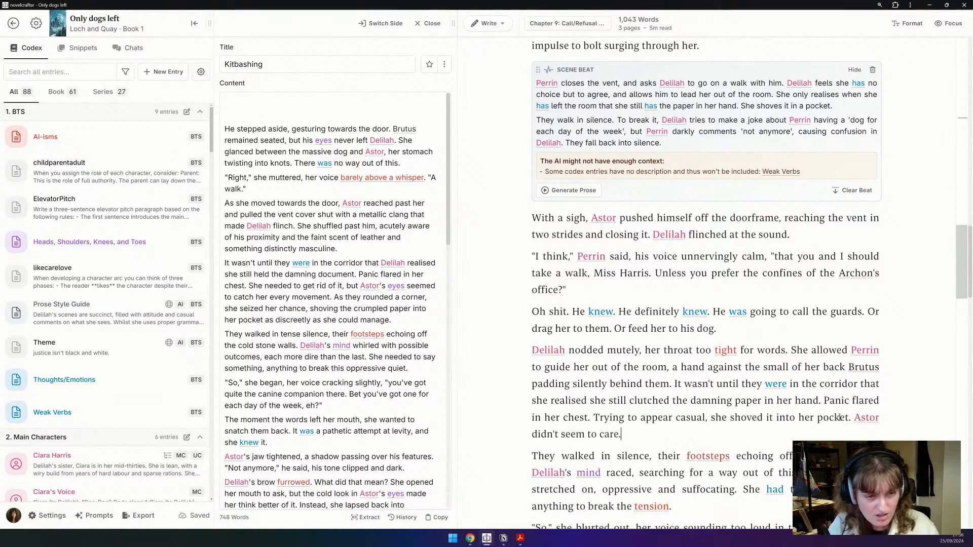
Step: Replace "Perrin" with "Astor" in the "She allowed" sentence and in the "I think," dialogue paragraph of the chapter
{"action": "double_click", "coordinate": [865, 351]}
{"action": "type", "text": "Astor to"}
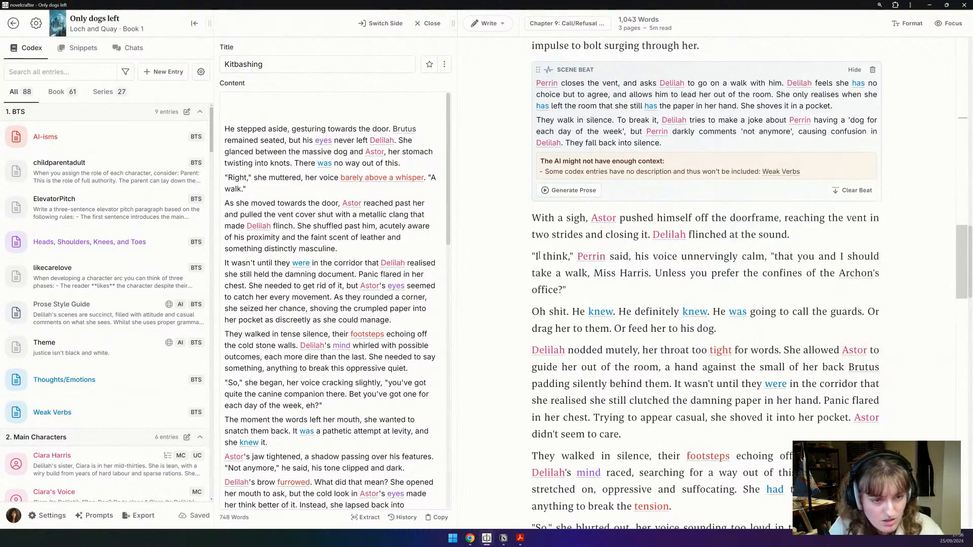
{"action": "double_click", "coordinate": [590, 257]}
{"action": "type", "text": "Astor"}
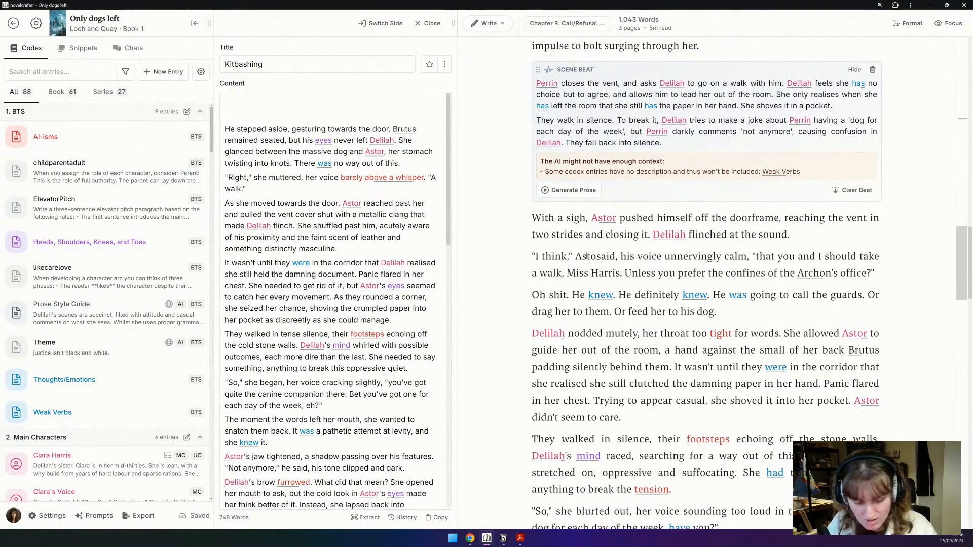
{"action": "left_click", "coordinate": [674, 273]}
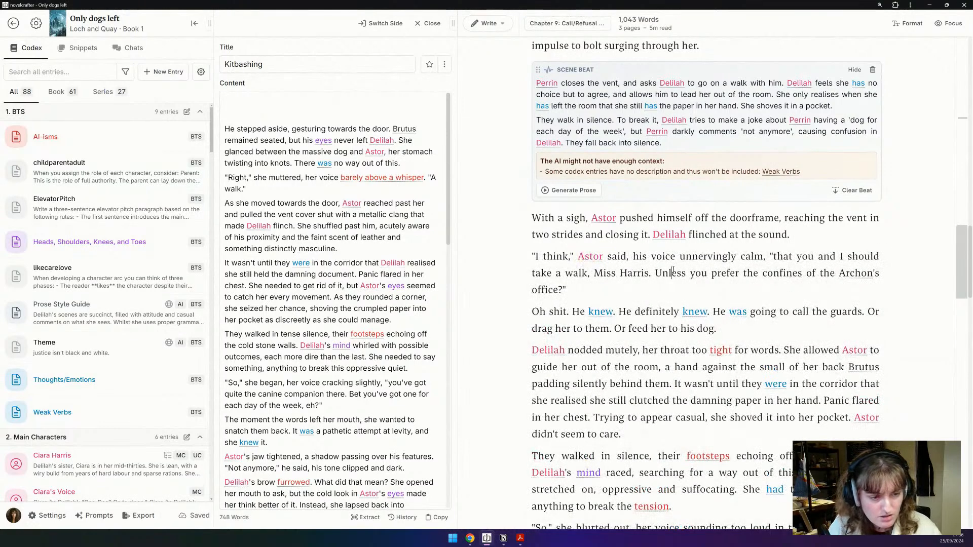
Step: Cut "Trying to appear casual," so the pocket sentence starts with "She", and delete "Panic flared in her chest." before it
{"action": "scroll", "coordinate": [627, 294], "scroll_direction": "down", "scroll_amount": 2}
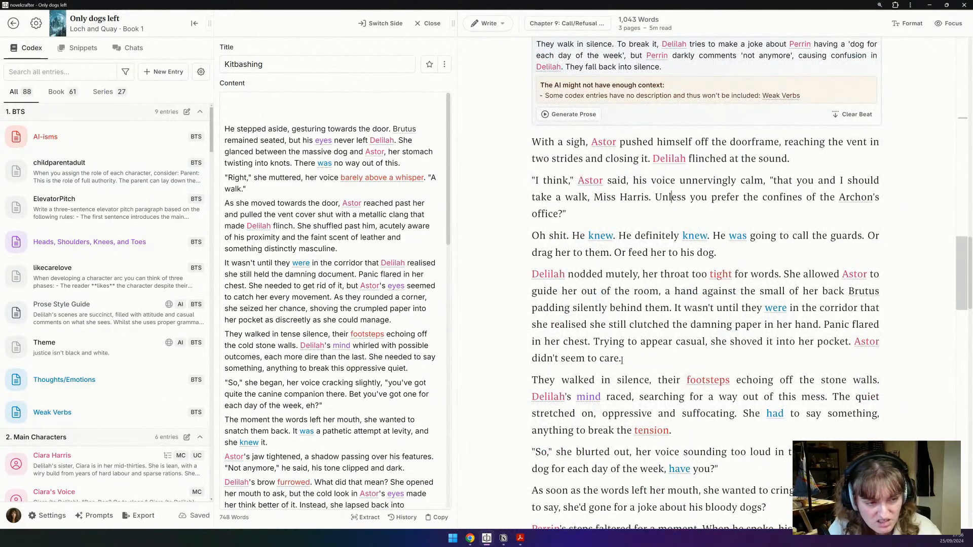
{"action": "left_click_drag", "start_coordinate": [715, 341], "coordinate": [593, 346]}
{"action": "type", "text": "S"}
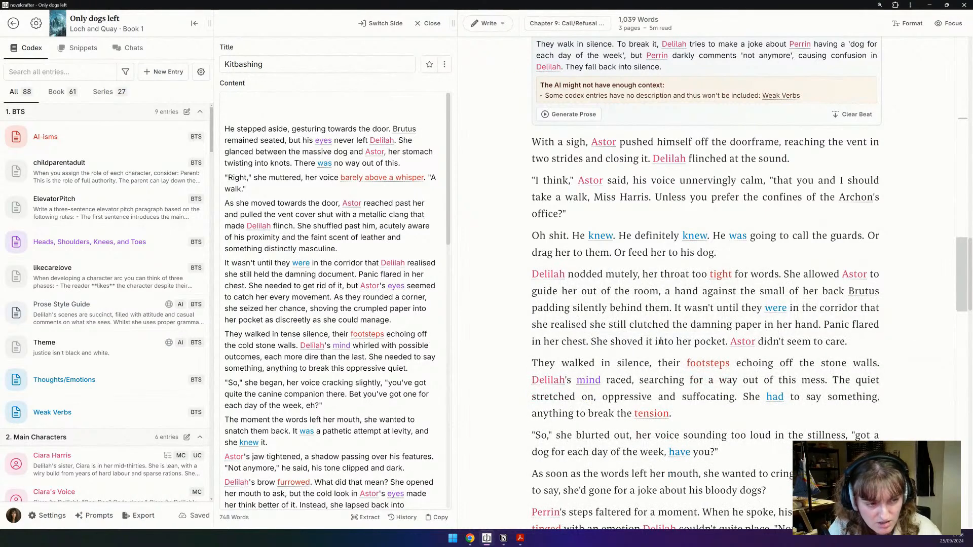
{"action": "scroll", "coordinate": [877, 269], "scroll_direction": "down", "scroll_amount": 1}
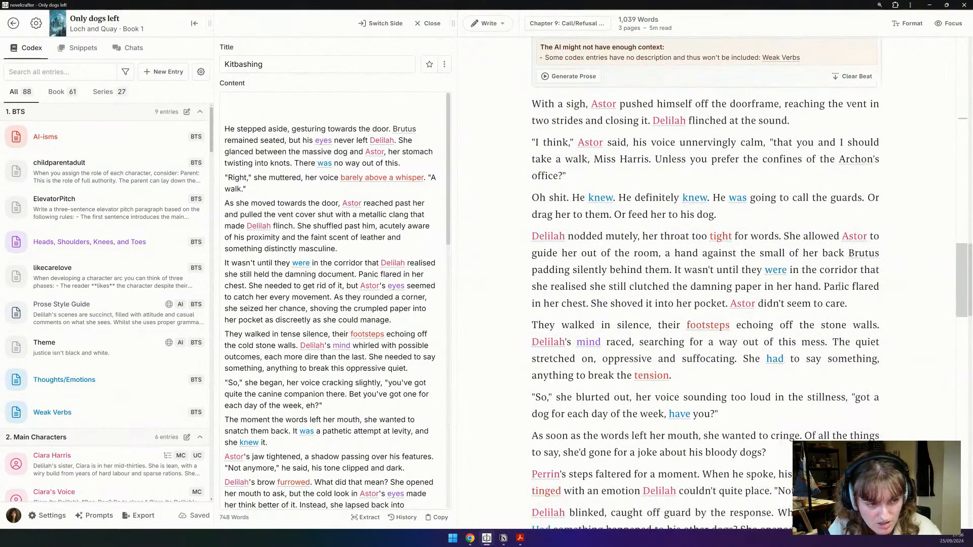
{"action": "left_click_drag", "start_coordinate": [824, 287], "coordinate": [590, 303]}
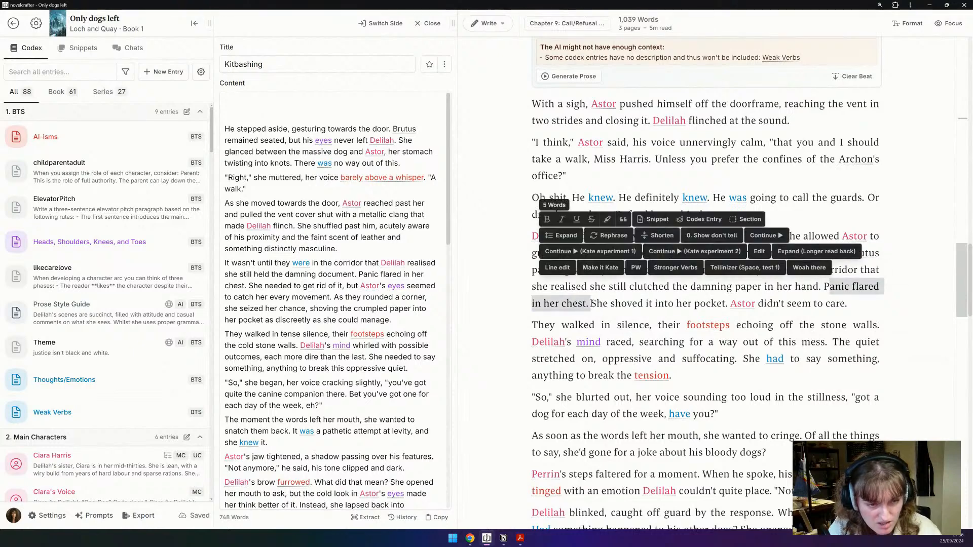
{"action": "key", "text": "BackSpace"}
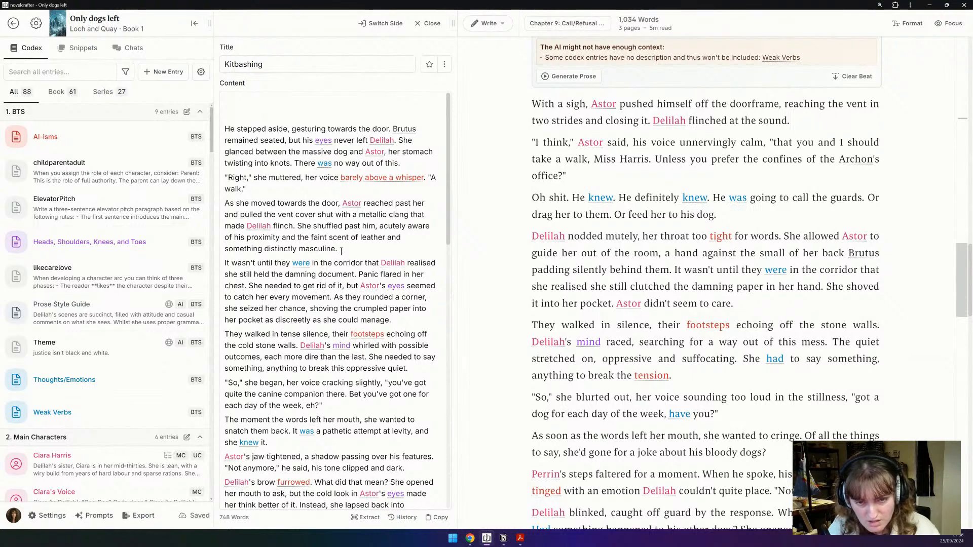
Step: Delete the Kitbashing entry's first four paragraphs, from "He stepped aside" through "as discreetly as she could manage."
{"action": "left_click_drag", "start_coordinate": [339, 249], "coordinate": [277, 203]}
{"action": "left_click_drag", "start_coordinate": [204, 161], "coordinate": [238, 105]}
{"action": "key", "text": "BackSpace"}
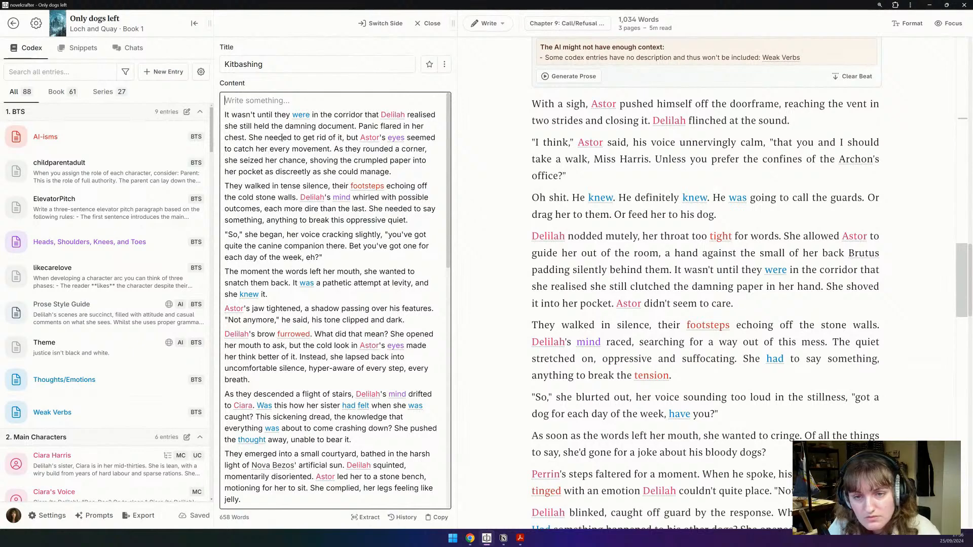
{"action": "triple_click", "coordinate": [313, 141]}
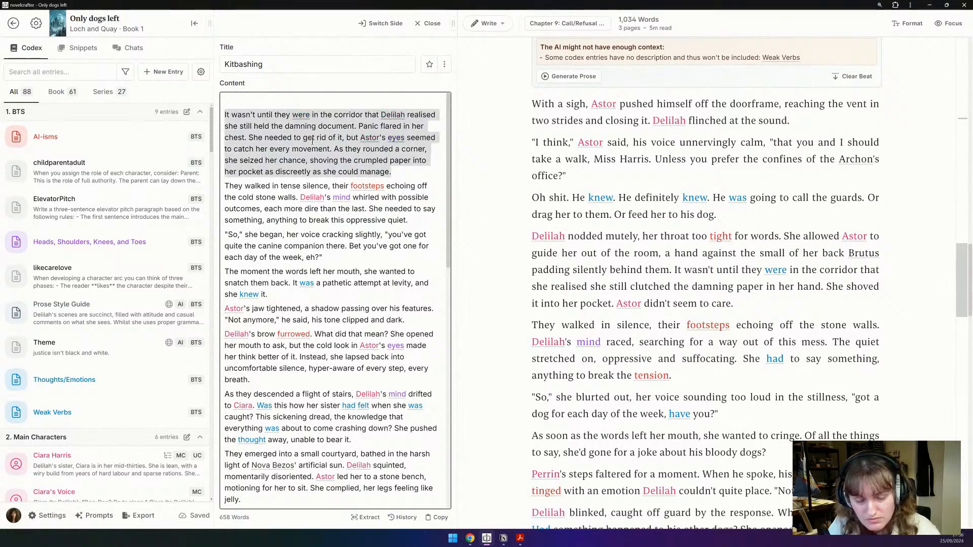
{"action": "key", "text": "BackSpace"}
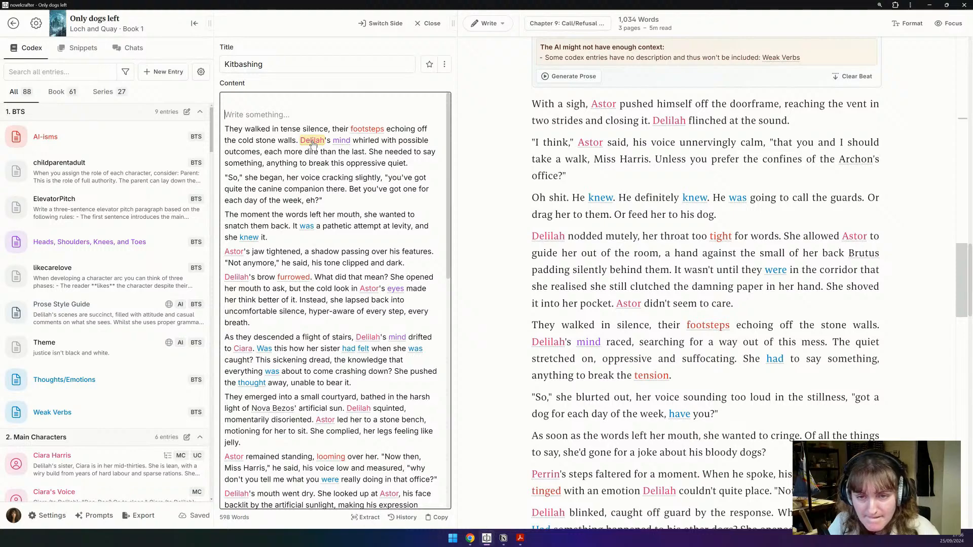
Step: Delete the "Excellent," paragraph, ending with the earring found at the PDACC, from the Kitbashing entry
{"action": "scroll", "coordinate": [312, 145], "scroll_direction": "down", "scroll_amount": 10}
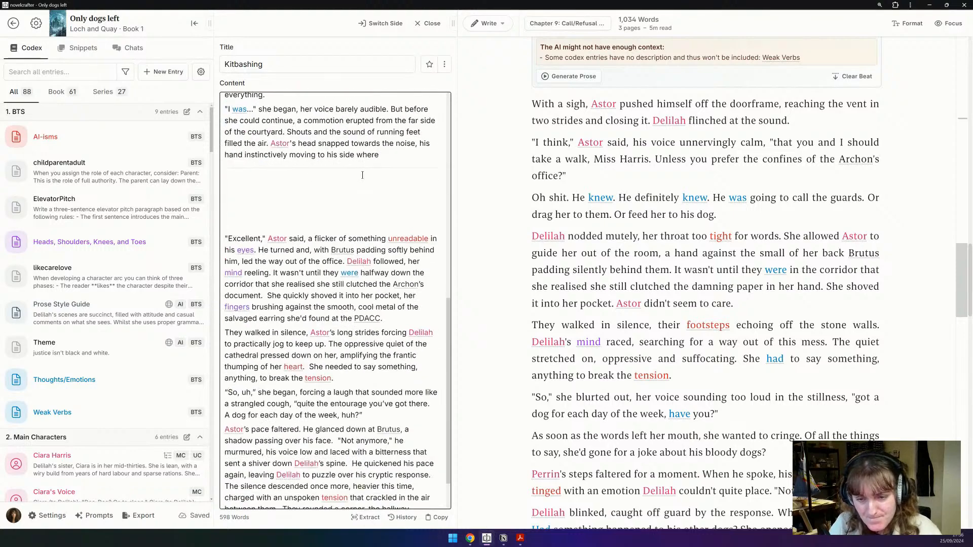
{"action": "scroll", "coordinate": [600, 207], "scroll_direction": "down", "scroll_amount": 3}
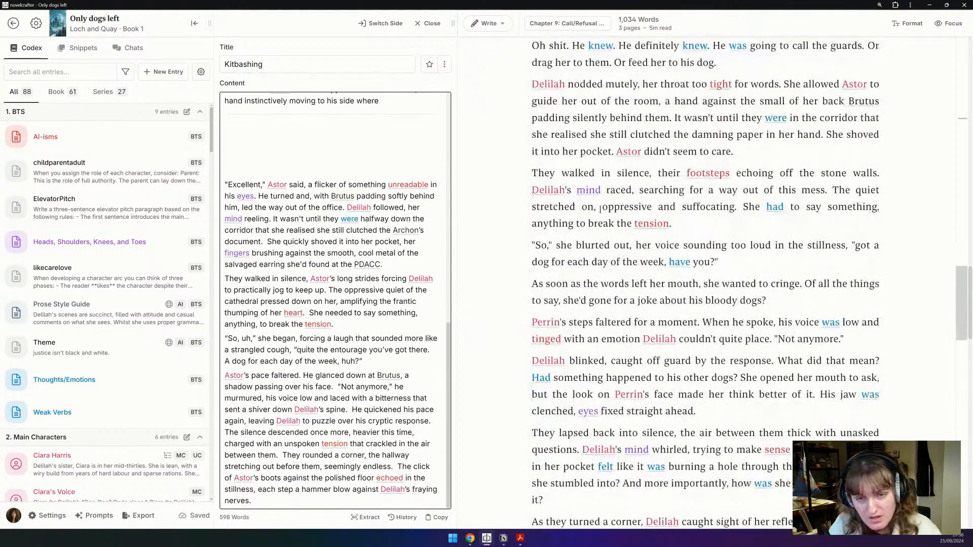
{"action": "scroll", "coordinate": [592, 212], "scroll_direction": "up", "scroll_amount": 1}
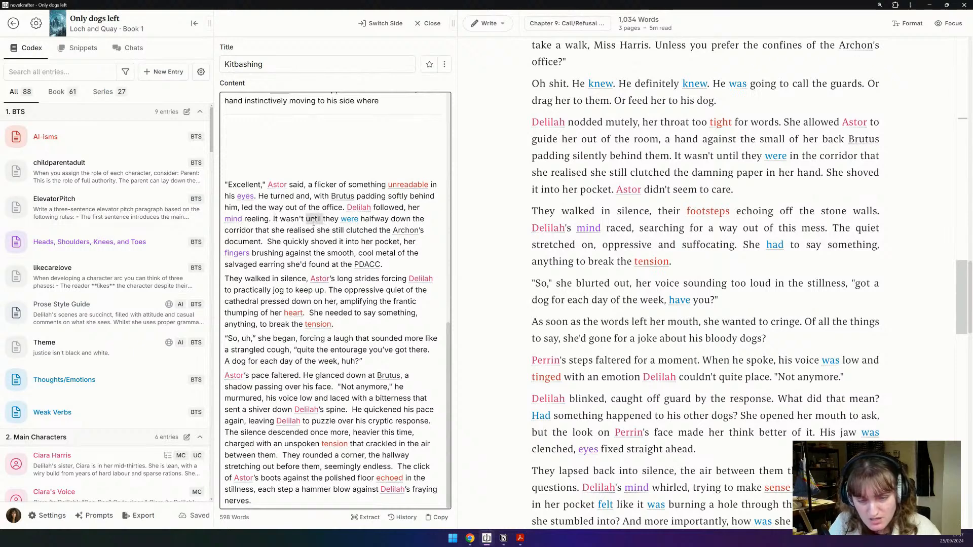
{"action": "triple_click", "coordinate": [314, 222]}
{"action": "key", "text": "BackSpace"}
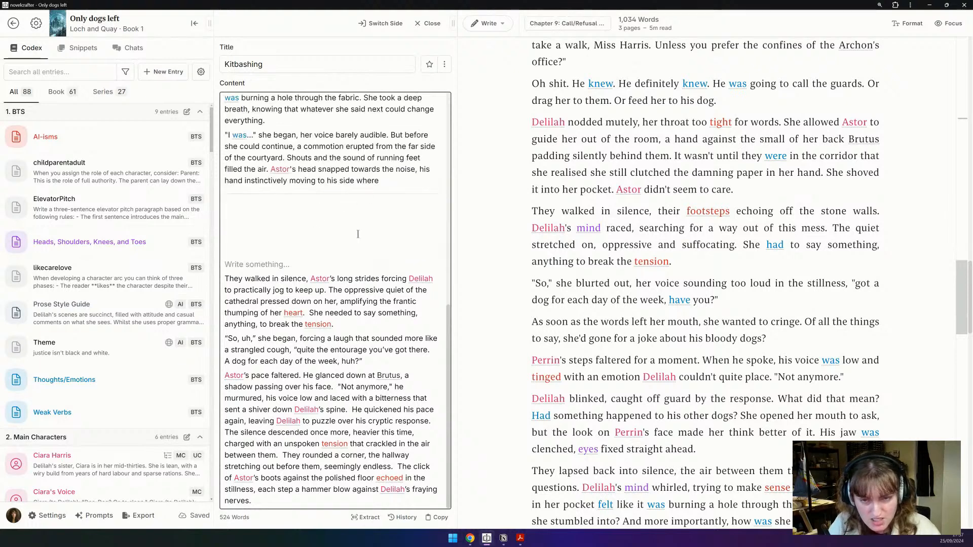
Step: Move the Kitbashing paragraph "They walked in silence, Astor's long strides" into the chapter after "Astor didn't seem to care."
{"action": "left_click_drag", "start_coordinate": [225, 278], "coordinate": [326, 290]}
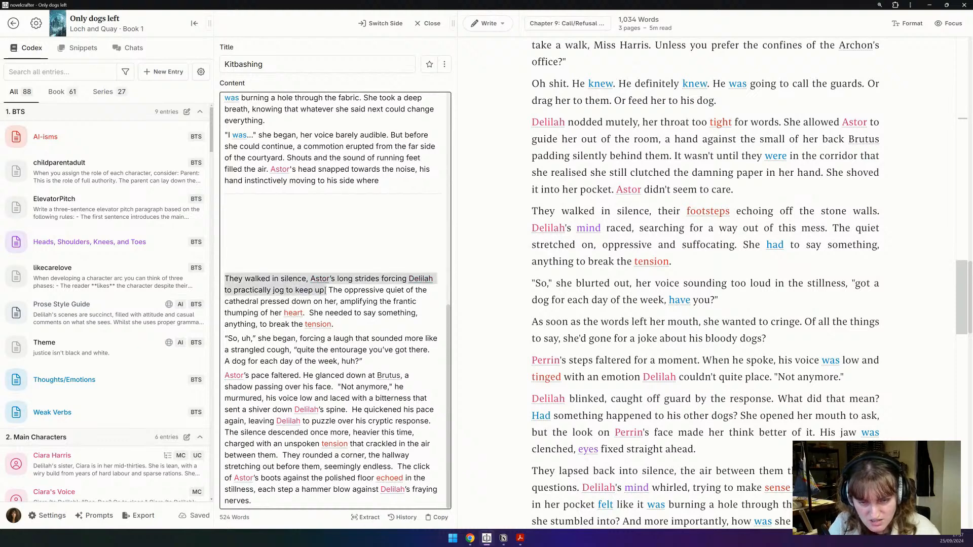
{"action": "left_click_drag", "start_coordinate": [325, 290], "coordinate": [345, 324]}
{"action": "key", "text": "ctrl+x"}
{"action": "left_click", "coordinate": [758, 192]}
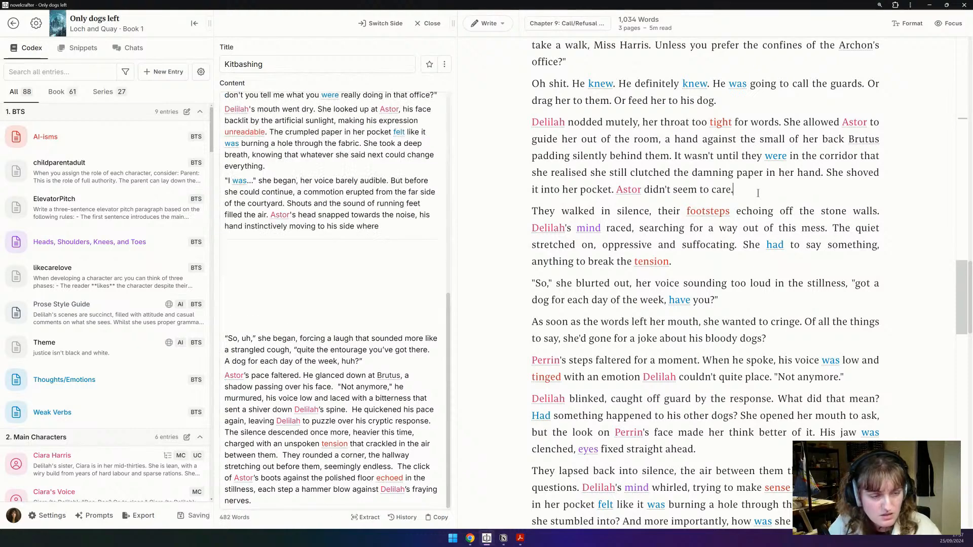
{"action": "key", "text": "ctrl+v"}
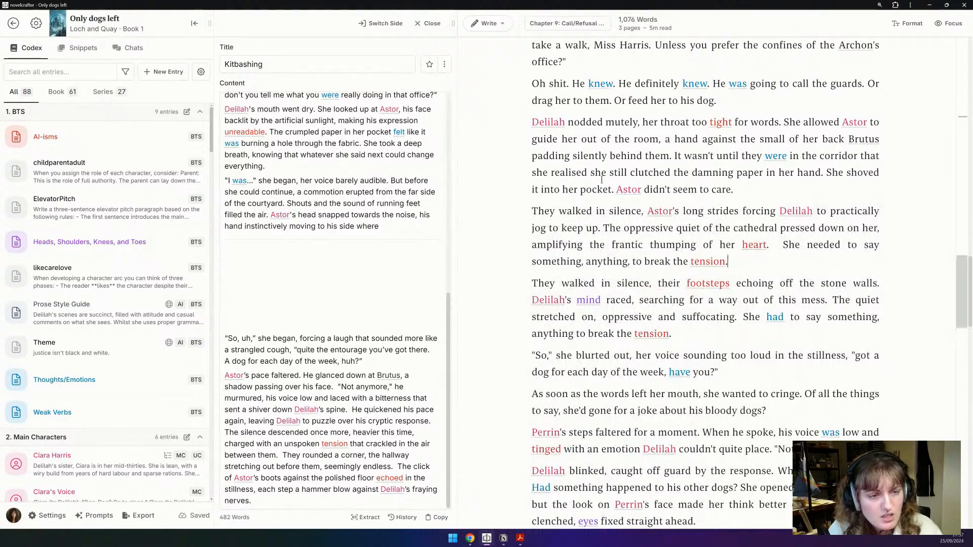
{"action": "left_click", "coordinate": [604, 228]}
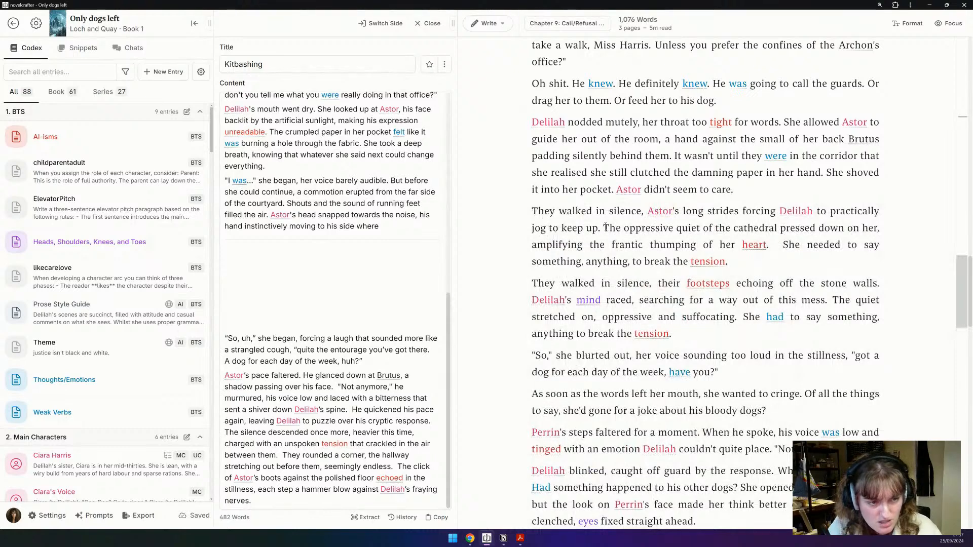
{"action": "left_click", "coordinate": [776, 245]}
{"action": "type", "text": "His h"}
{"action": "type", "text": "c"}
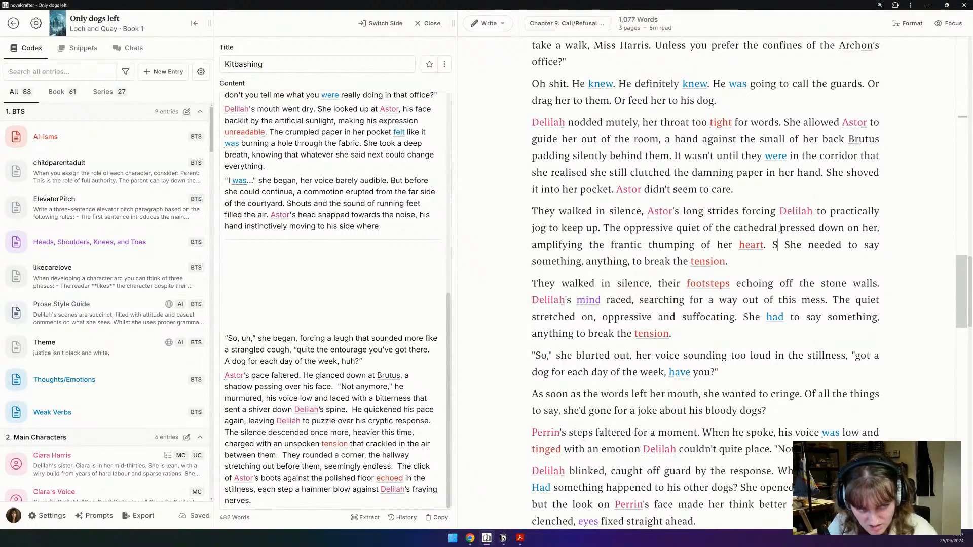
{"action": "type", "text": "ould feel the"}
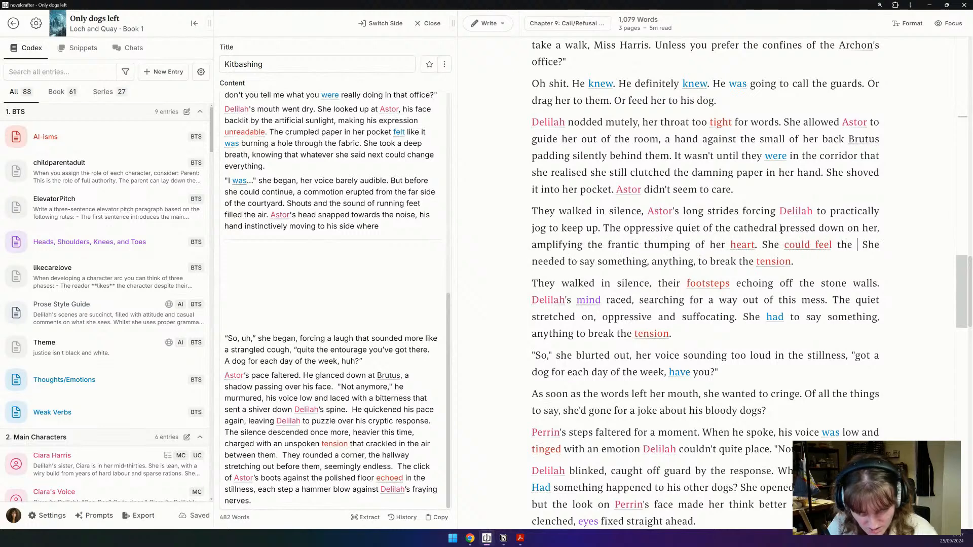
{"action": "key", "text": "BackSpace"}
{"action": "key", "text": "BackSpace"}
{"action": "key", "text": "BackSpace"}
{"action": "key", "text": "BackSpace"}
{"action": "key", "text": "BackSpace"}
{"action": "key", "text": "BackSpace"}
{"action": "key", "text": "BackSpace"}
{"action": "key", "text": "BackSpace"}
{"action": "key", "text": "BackSpace"}
{"action": "key", "text": "BackSpace"}
{"action": "key", "text": "BackSpace"}
{"action": "key", "text": "BackSpace"}
{"action": "key", "text": "BackSpace"}
{"action": "key", "text": "BackSpace"}
{"action": "key", "text": "BackSpace"}
{"action": "key", "text": "BackSpace"}
{"action": "key", "text": "BackSpace"}
{"action": "key", "text": "BackSpace"}
{"action": "key", "text": "BackSpace"}
{"action": "key", "text": "BackSpace"}
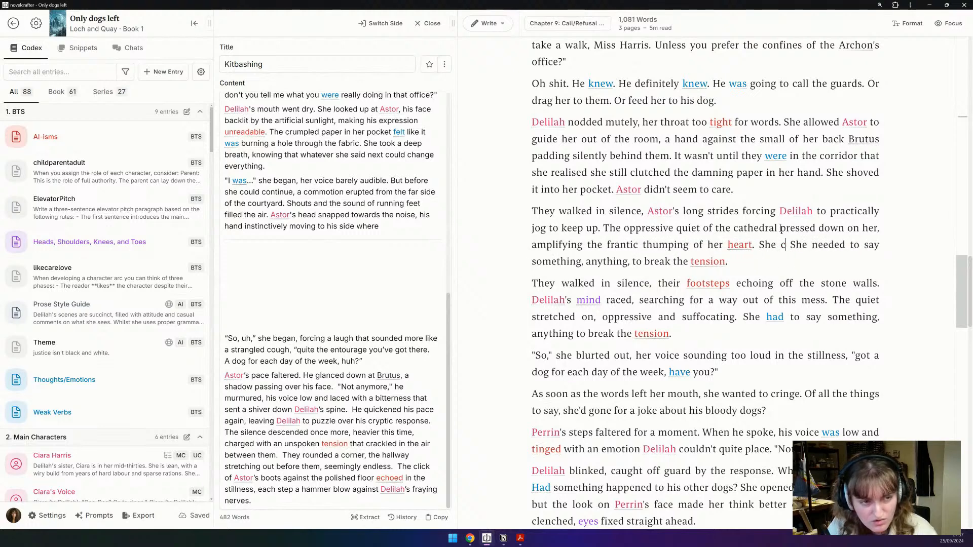
Step: Add "The weight of his hand on her back remained, far too hot." before "She needed to say something" in the walking paragraph
{"action": "type", "text": "The weight of his han"}
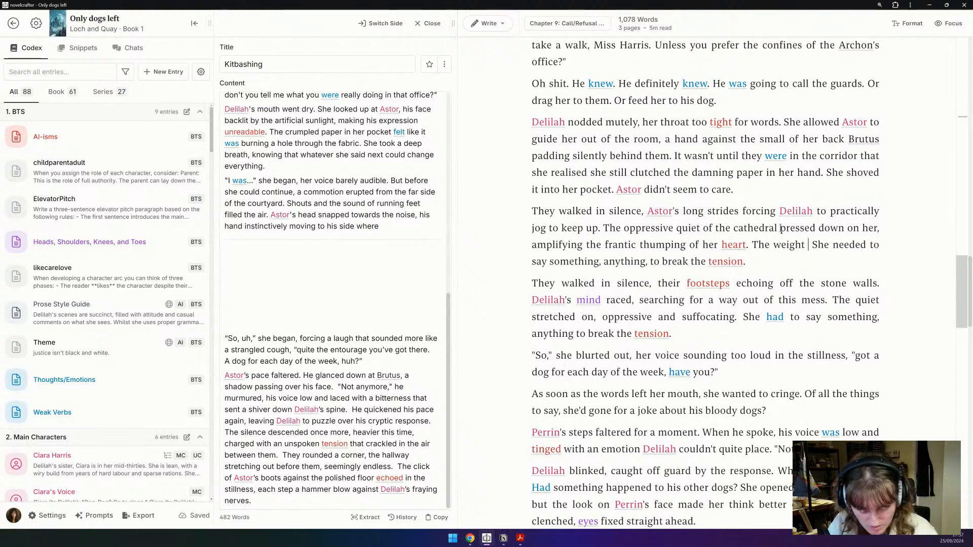
{"action": "type", "text": "d on her "}
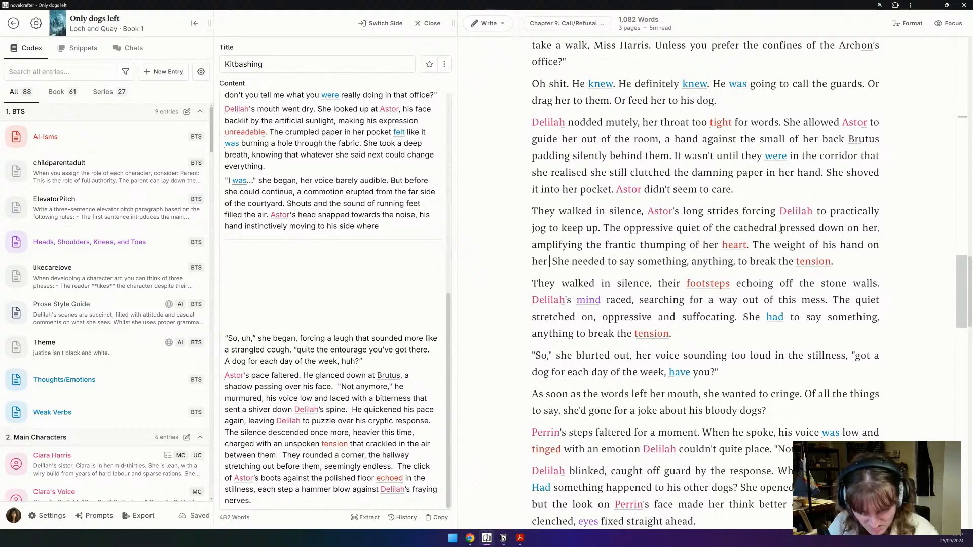
{"action": "type", "text": "back remaine"}
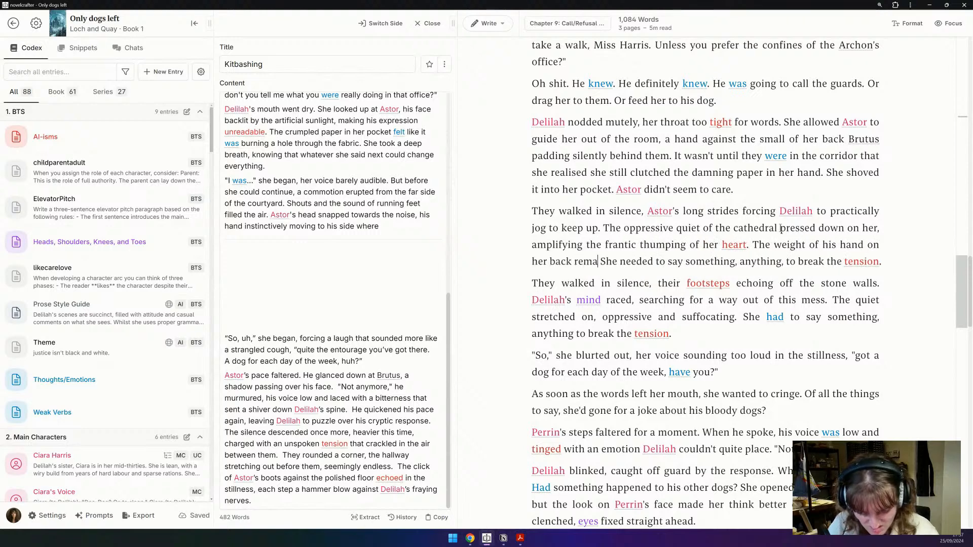
{"action": "type", "text": "d, far too hot"}
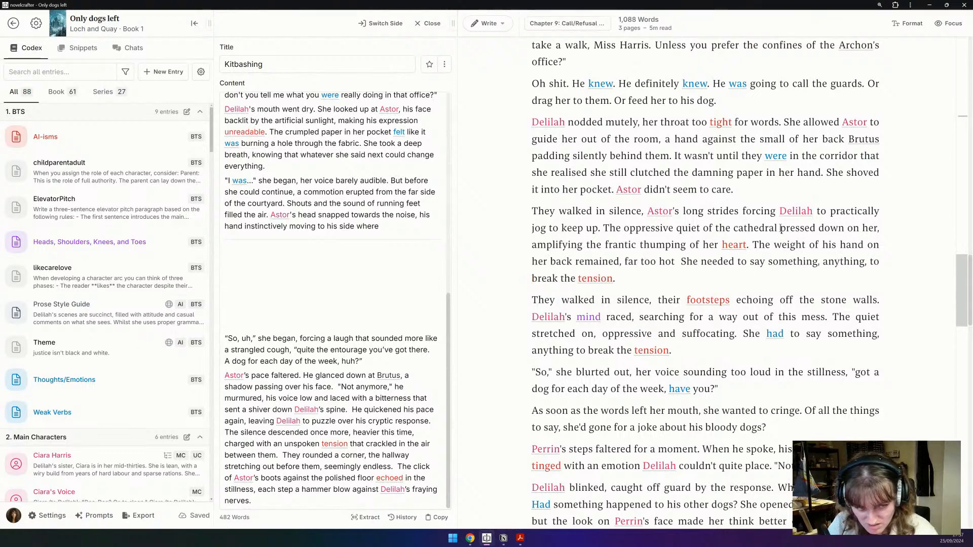
{"action": "type", "text": "."}
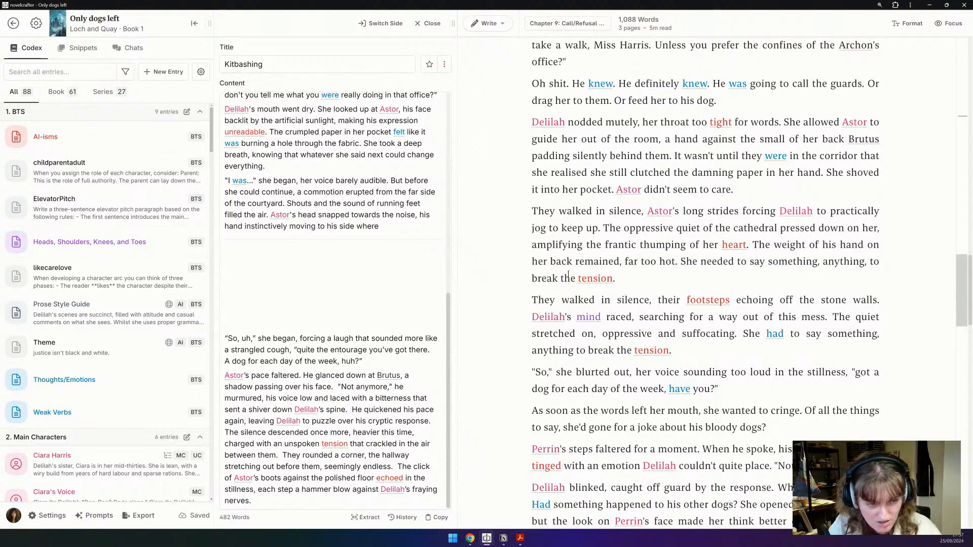
Step: Delete the redundant chapter paragraph beginning "They walked in silence, their footsteps echoing off the stone walls."
{"action": "left_click", "coordinate": [638, 332]}
{"action": "double_click", "coordinate": [638, 332]}
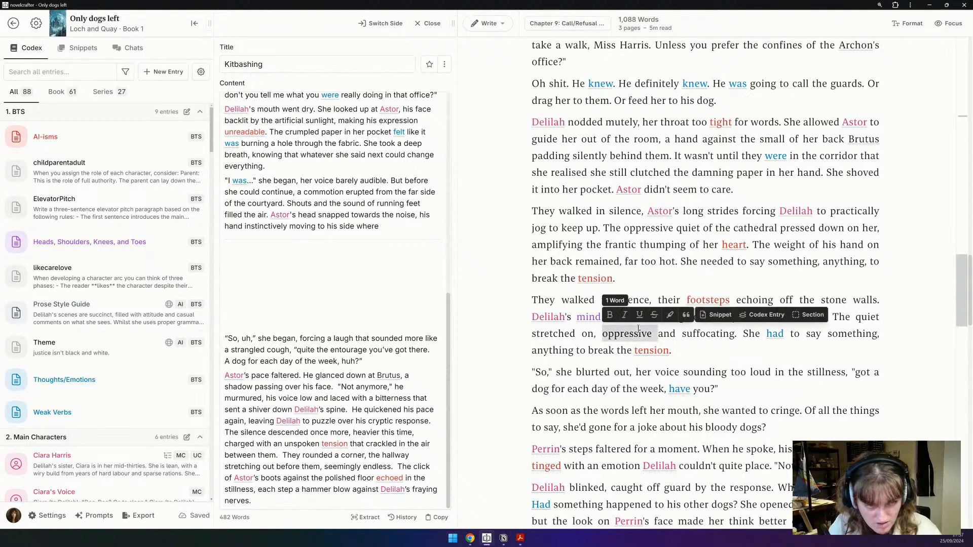
{"action": "left_click", "coordinate": [676, 334]}
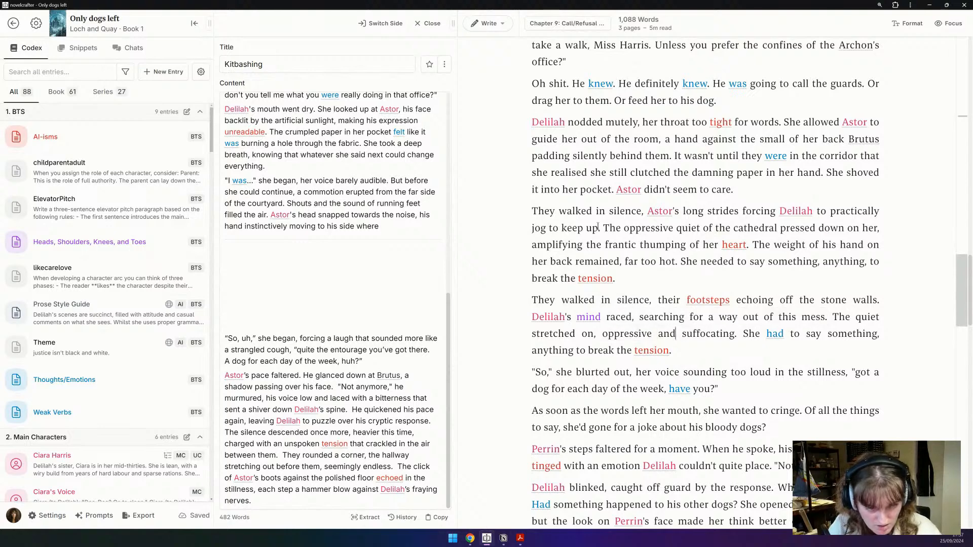
{"action": "triple_click", "coordinate": [672, 321]}
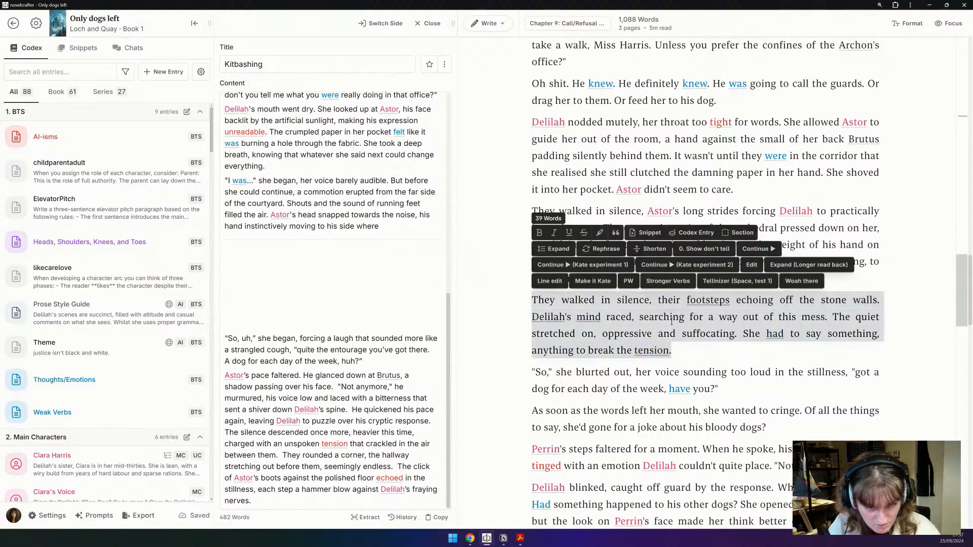
{"action": "key", "text": "BackSpace"}
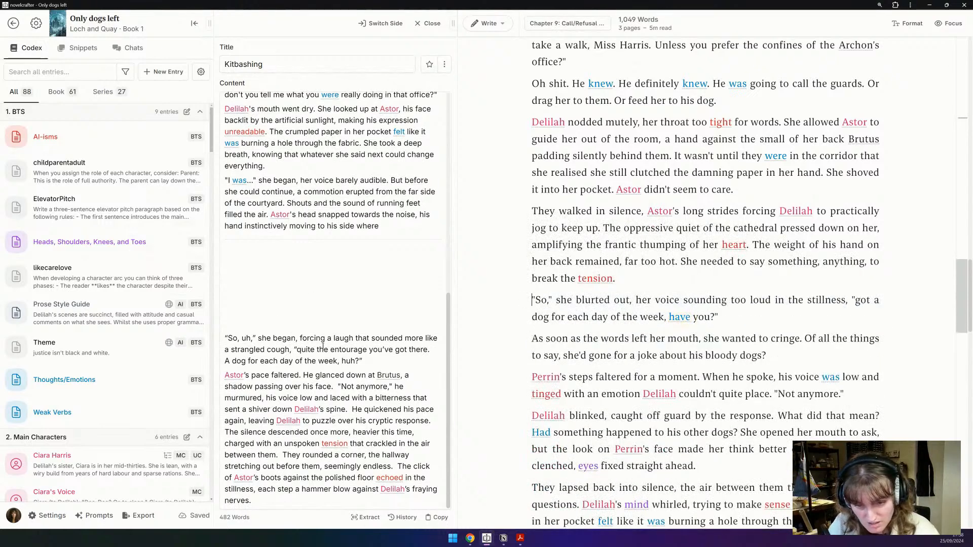
Step: Replace the chapter's "So," she blurted out paragraph with the "So, uh," she began paragraph cut from the Kitbashing entry
{"action": "triple_click", "coordinate": [323, 349]}
{"action": "key", "text": "ctrl+x"}
{"action": "triple_click", "coordinate": [583, 309]}
{"action": "key", "text": "ctrl+v"}
Step: Delete the Kitbashing paragraphs beginning "They walked in tense silence" and "So," she began, along with the blank lines above them
{"action": "scroll", "coordinate": [311, 268], "scroll_direction": "up", "scroll_amount": 10}
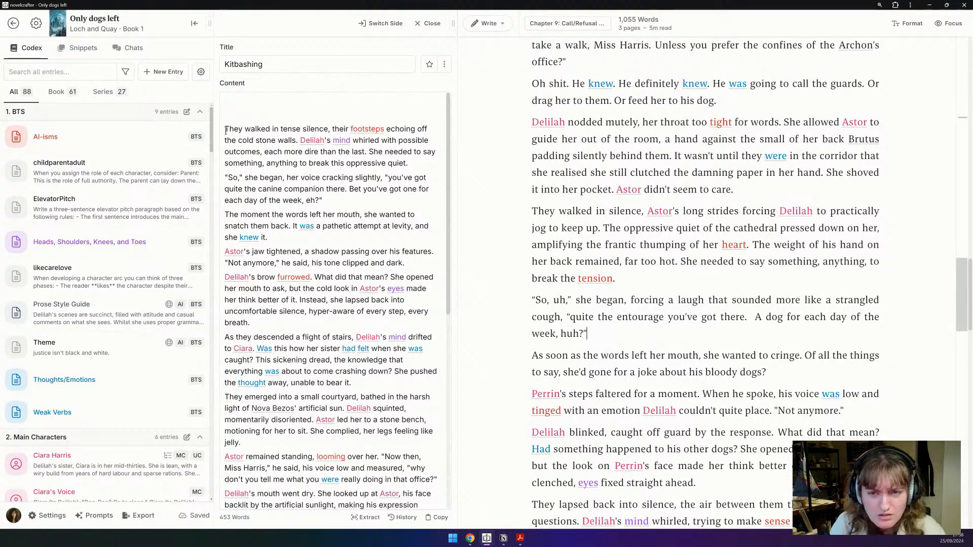
{"action": "left_click_drag", "start_coordinate": [226, 130], "coordinate": [301, 130]}
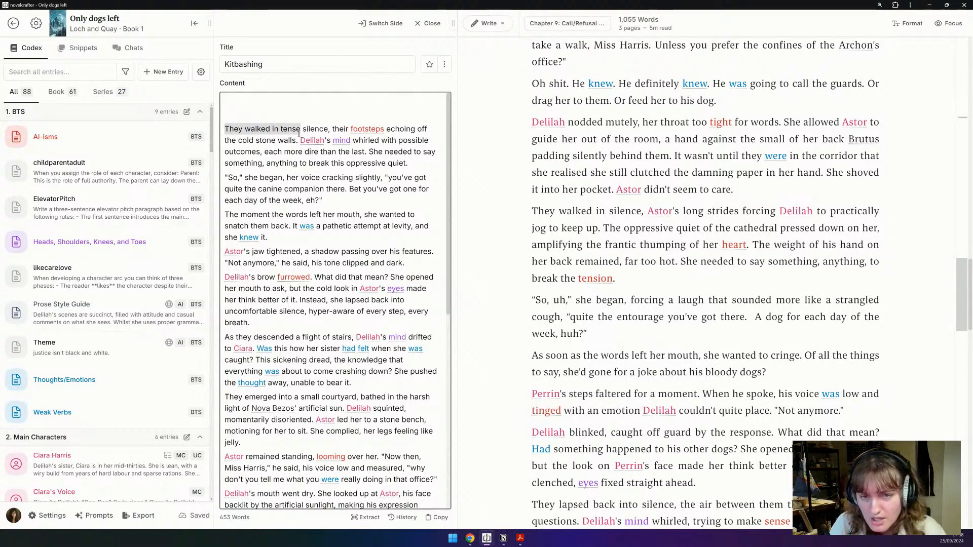
{"action": "triple_click", "coordinate": [380, 140]}
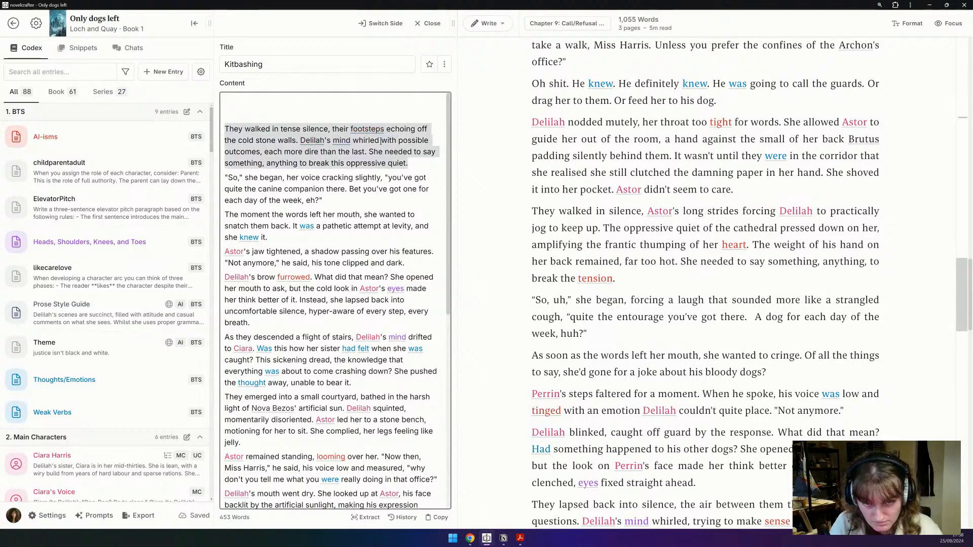
{"action": "key", "text": "BackSpace"}
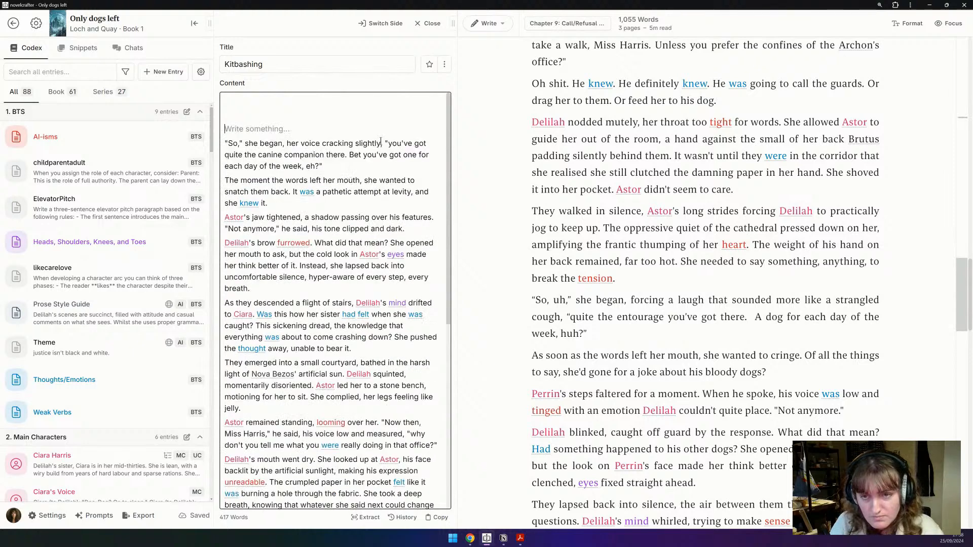
{"action": "key", "text": "BackSpace"}
{"action": "key", "text": "BackSpace"}
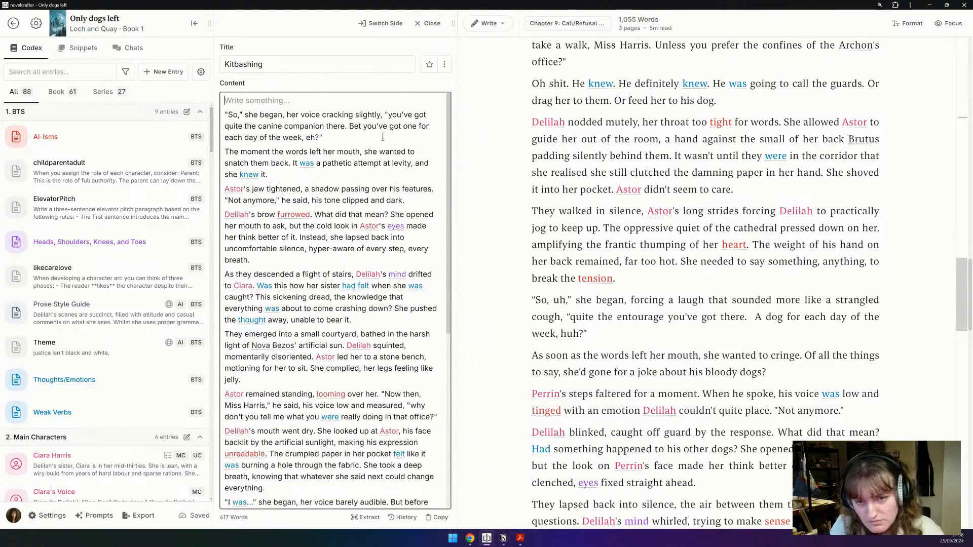
{"action": "triple_click", "coordinate": [388, 127]}
{"action": "key", "text": "BackSpace"}
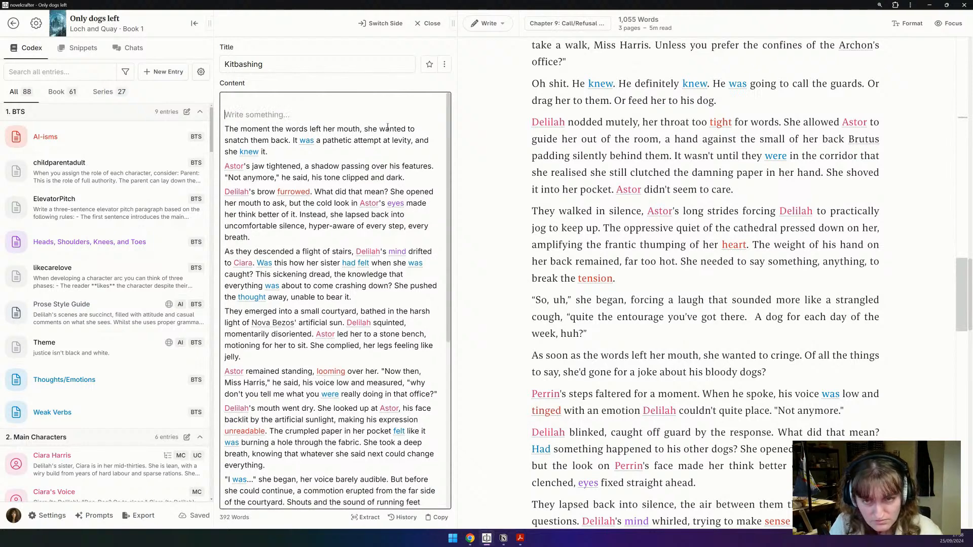
Step: Replace the "As soon as the words" paragraph with Kitbashing's "The moment the words left her mouth, she wanted to snatch them back." and add "Astor's pace faltered."
{"action": "scroll", "coordinate": [355, 144], "scroll_direction": "down", "scroll_amount": 5}
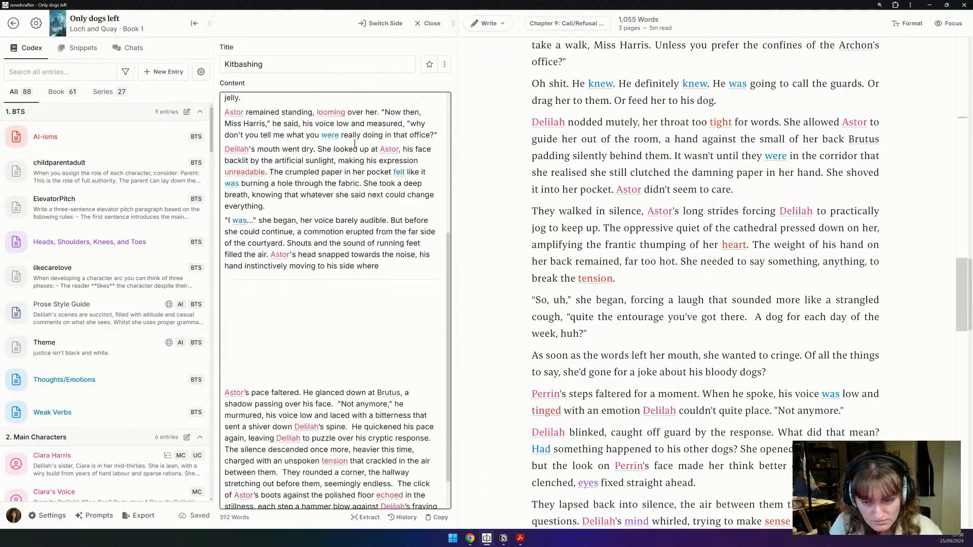
{"action": "scroll", "coordinate": [282, 138], "scroll_direction": "up", "scroll_amount": 5}
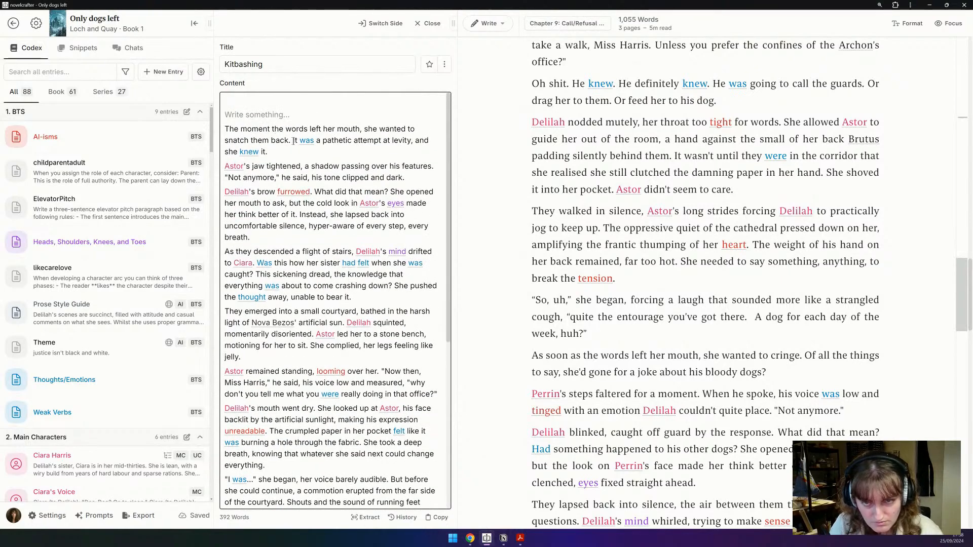
{"action": "left_click_drag", "start_coordinate": [292, 141], "coordinate": [224, 129]}
{"action": "key", "text": "ctrl+c"}
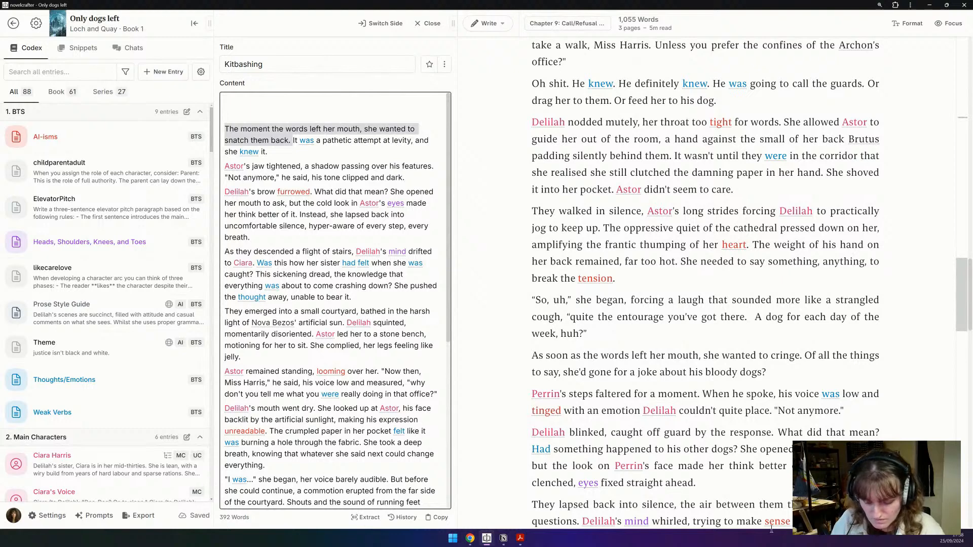
{"action": "key", "text": "BackSpace"}
{"action": "triple_click", "coordinate": [669, 368]}
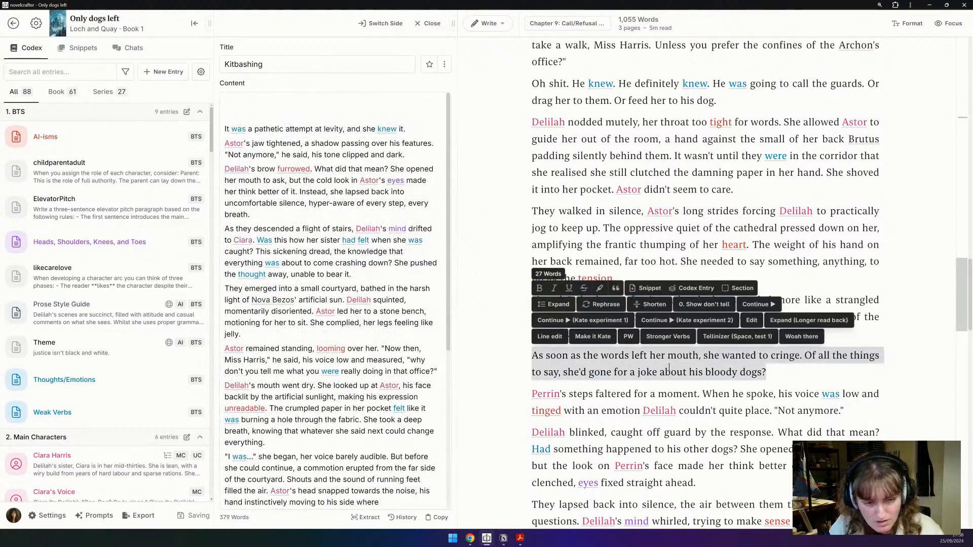
{"action": "key", "text": "ctrl+v"}
{"action": "scroll", "coordinate": [329, 368], "scroll_direction": "down", "scroll_amount": 5}
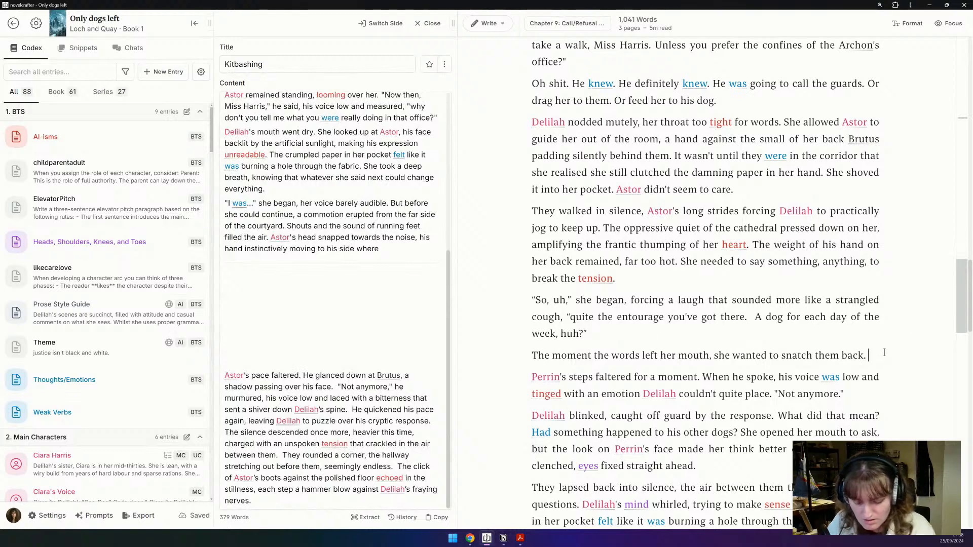
{"action": "type", "text": "Astor's pace faltered."}
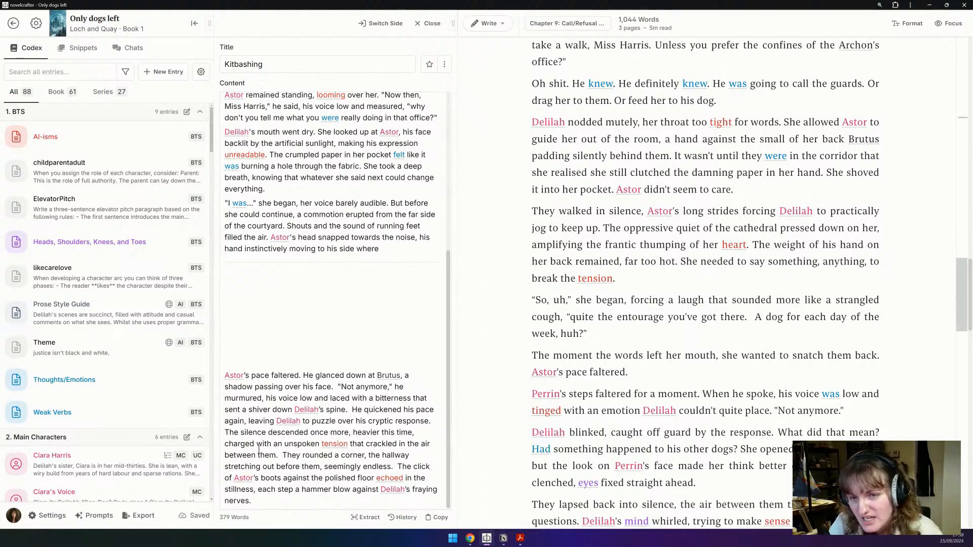
Step: Insert "The hand dropped from her back." before "Astor's pace faltered." in the chapter
{"action": "scroll", "coordinate": [241, 459], "scroll_direction": "up", "scroll_amount": 5}
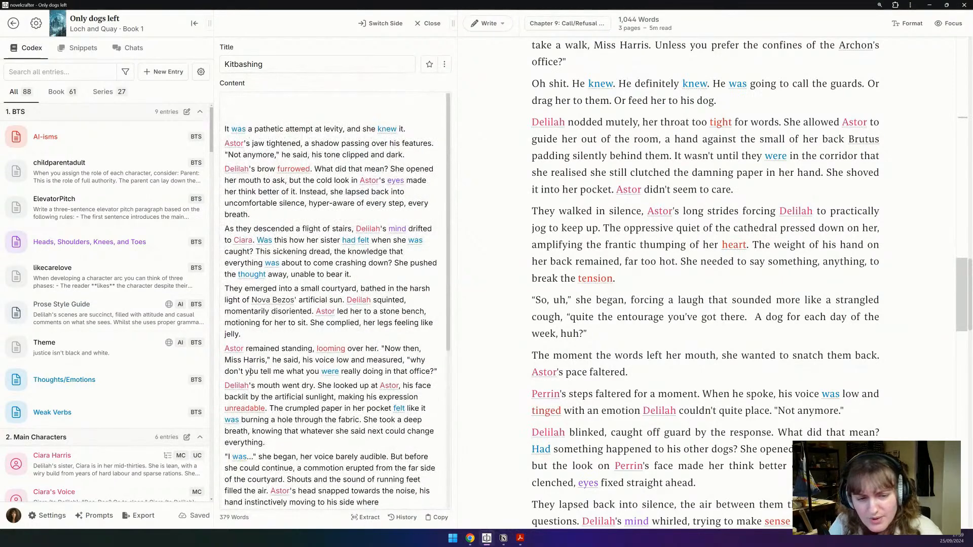
{"action": "scroll", "coordinate": [251, 372], "scroll_direction": "down", "scroll_amount": 2}
{"action": "scroll", "coordinate": [605, 415], "scroll_direction": "down", "scroll_amount": 1}
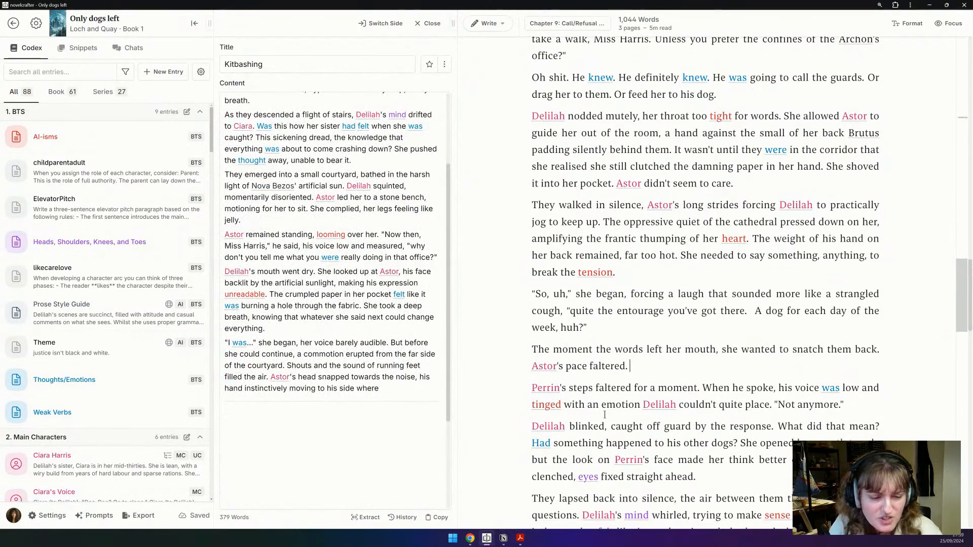
{"action": "scroll", "coordinate": [605, 414], "scroll_direction": "down", "scroll_amount": 3}
{"action": "scroll", "coordinate": [556, 356], "scroll_direction": "up", "scroll_amount": 2}
{"action": "scroll", "coordinate": [557, 356], "scroll_direction": "down", "scroll_amount": 1}
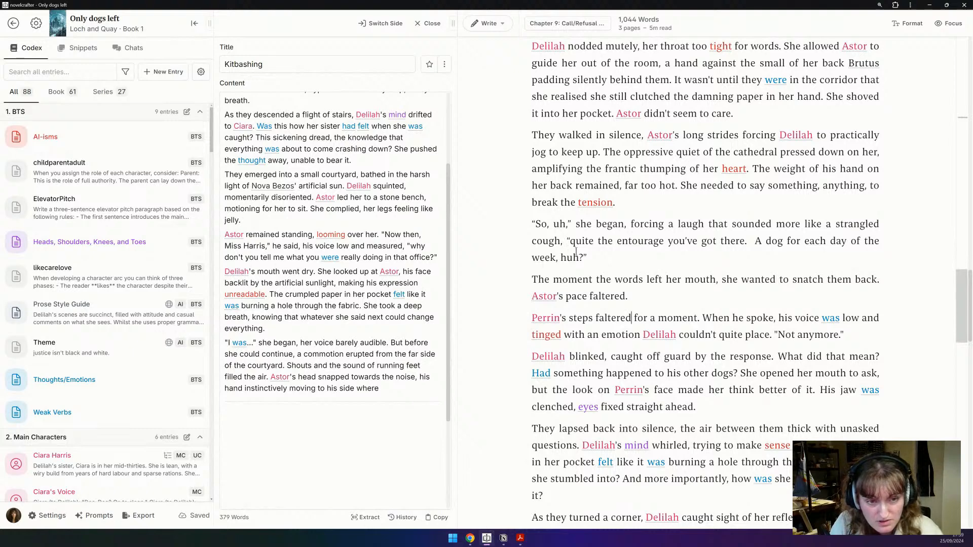
{"action": "left_click", "coordinate": [713, 293]}
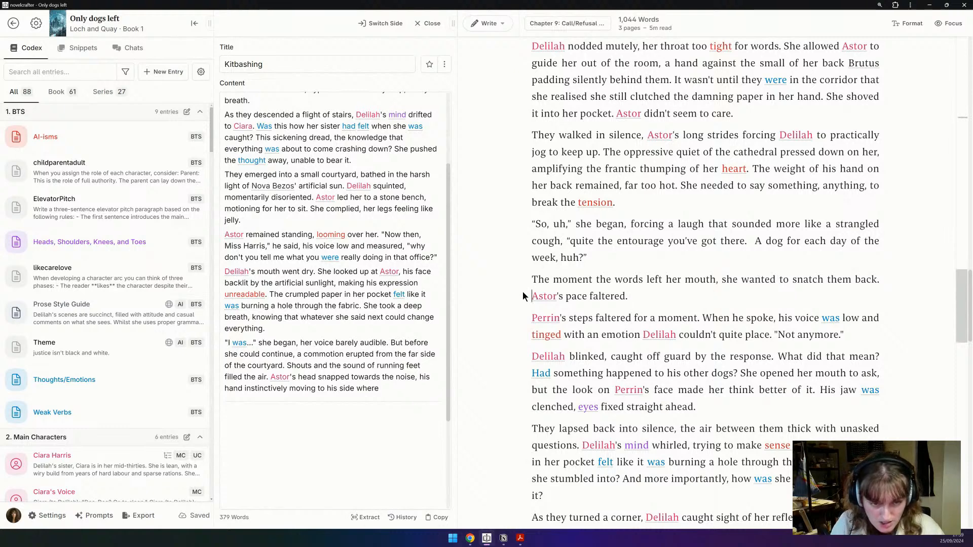
{"action": "key", "text": "Home"}
{"action": "type", "text": "The hand dropp"}
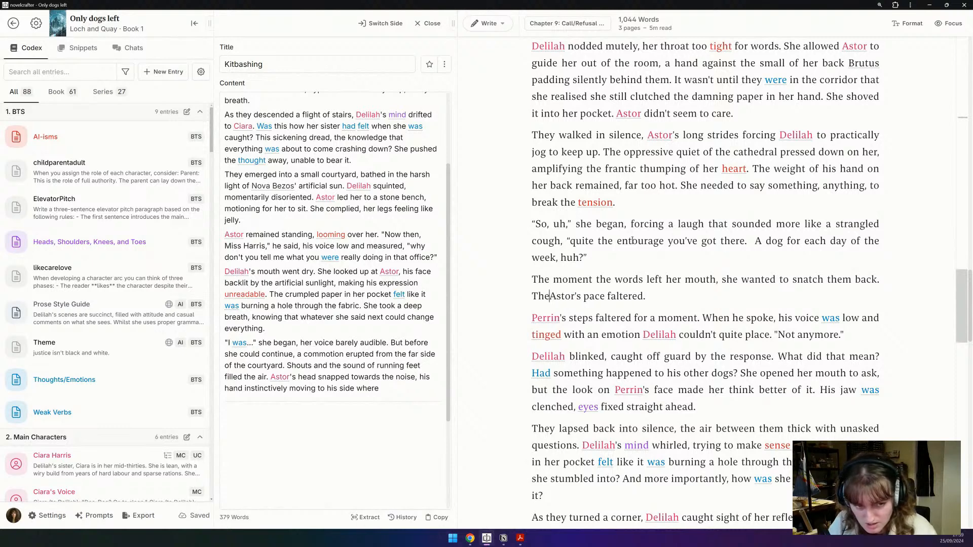
{"action": "type", "text": "ed from her bac"}
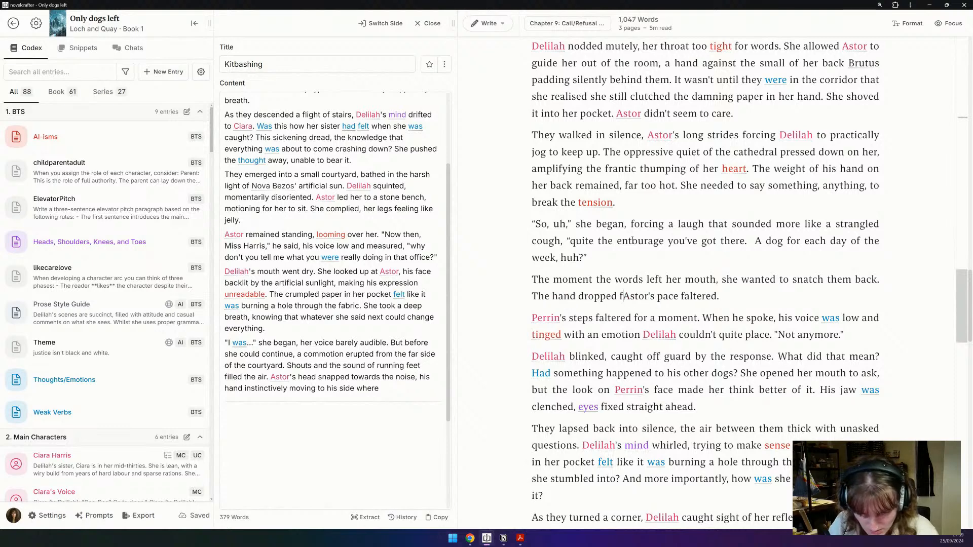
{"action": "type", "text": "k."}
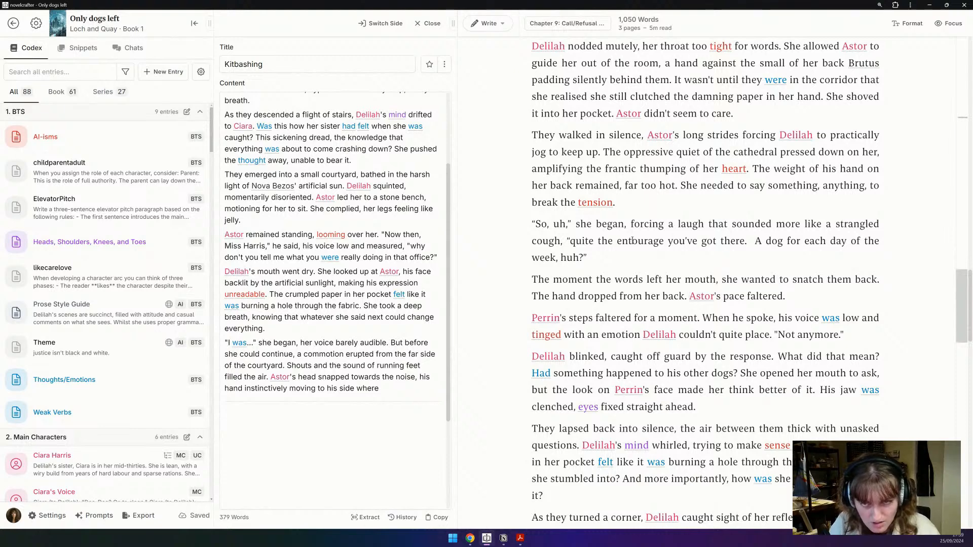
Step: Delete the text from "Perrin's steps faltered" through "couldn't quite place." so the paragraph reads only "Not anymore."
{"action": "left_click", "coordinate": [325, 308]}
{"action": "type", "text": "Astor’s pace faltered. He glanced down at Brutus, a shadow passing over his face.  \"Not anymore,\" he murmured, his voice low and laced with a bitterness that sent a shiver down Delilah’s spine.  He quickened his pace again, leaving Delilah to puzzle over his cryptic response. The silence descended once more, heavier this time, charged with an unspoken tension that crackled in the air between them.  They rounded a corner, the hallway stretching out before them, seemingly endless.  The click of Astor’s boots against the polished floor echoed in the stillness, each step a hammer blow against Delilah’s fraying nerves."}
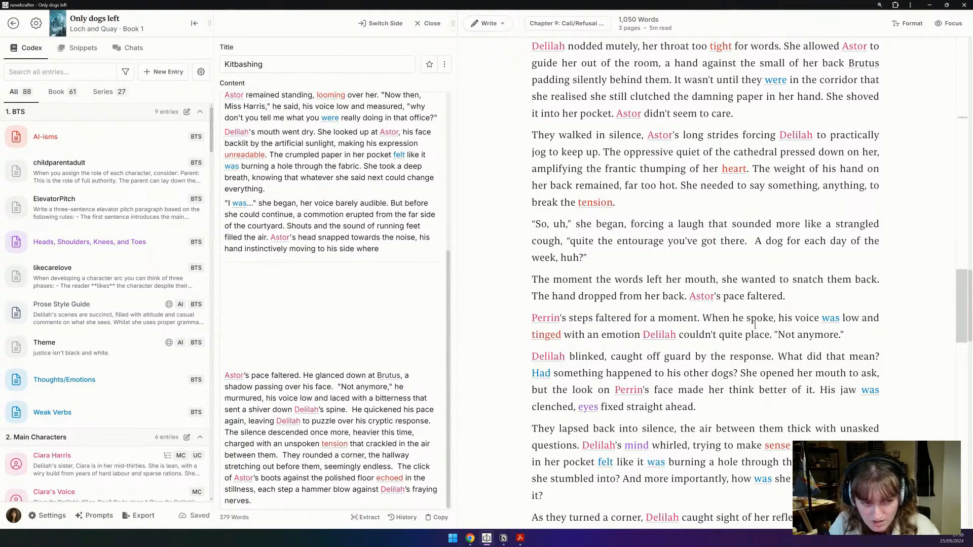
{"action": "left_click_drag", "start_coordinate": [776, 335], "coordinate": [527, 325]}
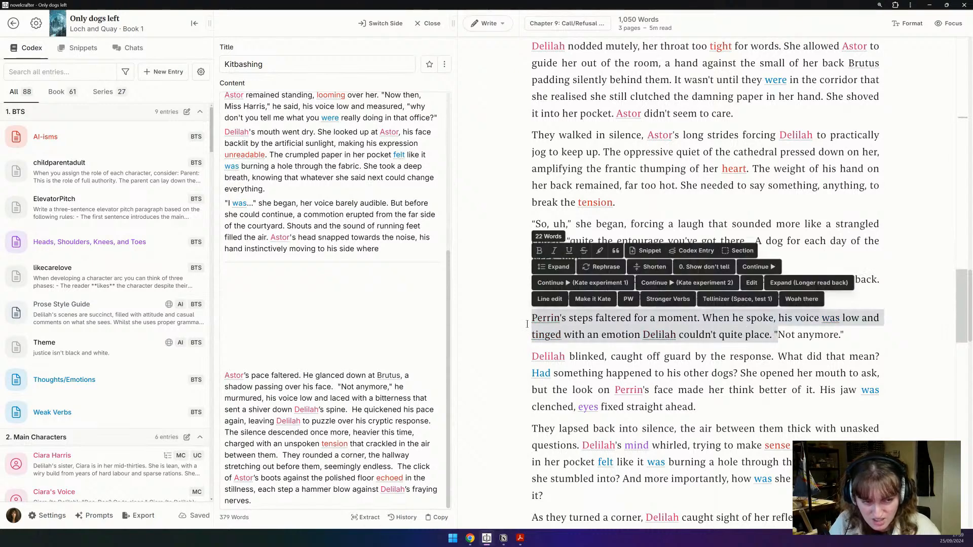
{"action": "key", "text": "BackSpace"}
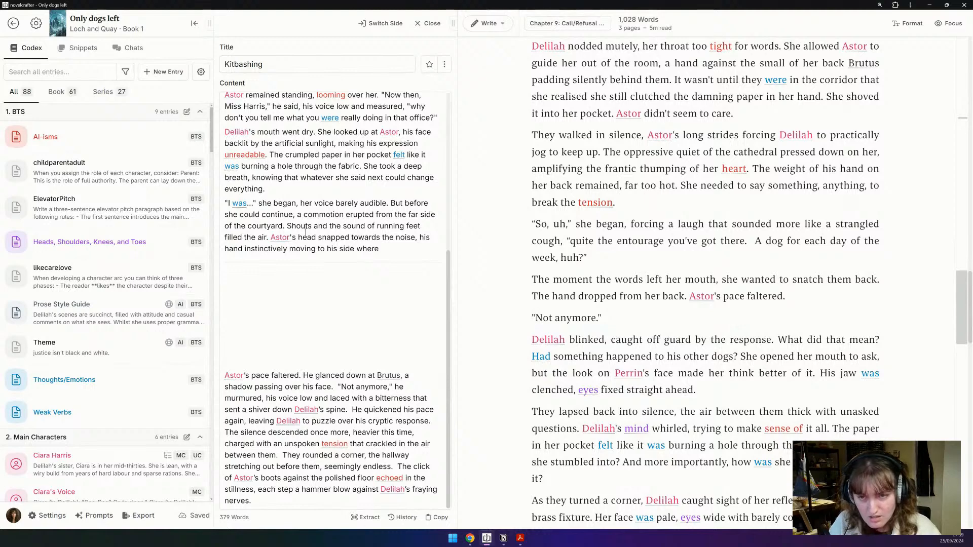
Step: Delete the "Delilah's brow furrowed" paragraph from the Kitbashing entry and place the cursor after "eyes fixed straight ahead." in the chapter
{"action": "scroll", "coordinate": [305, 233], "scroll_direction": "up", "scroll_amount": 5}
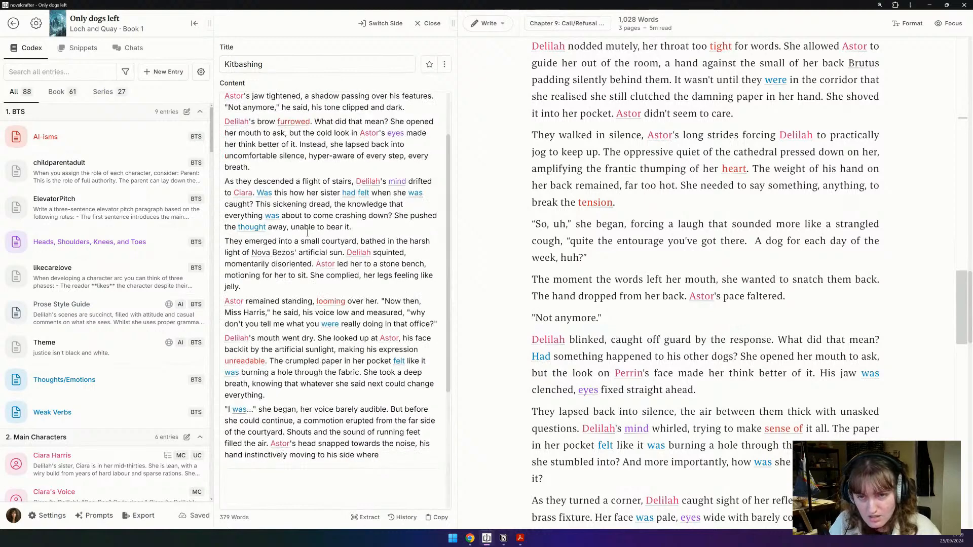
{"action": "left_click", "coordinate": [614, 315]}
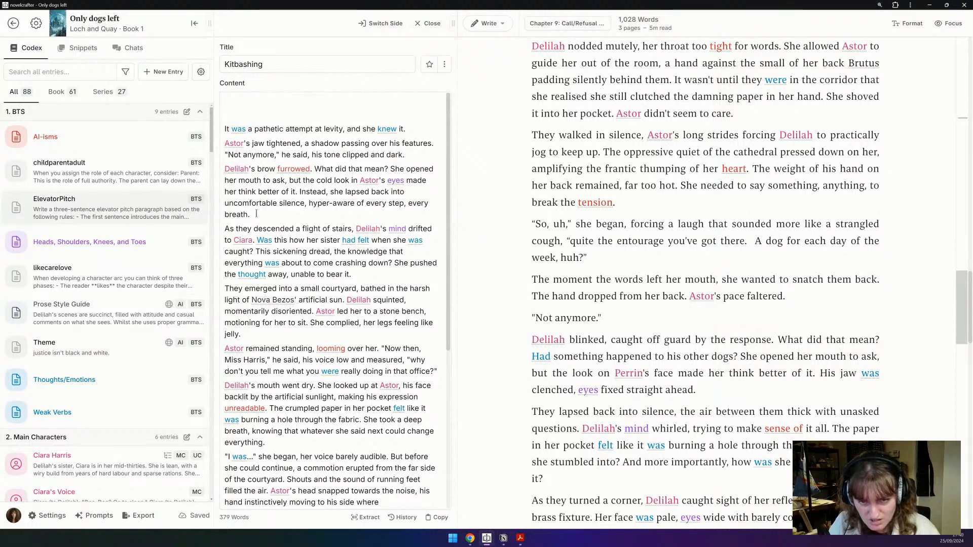
{"action": "triple_click", "coordinate": [311, 192]}
{"action": "key", "text": "BackSpace"}
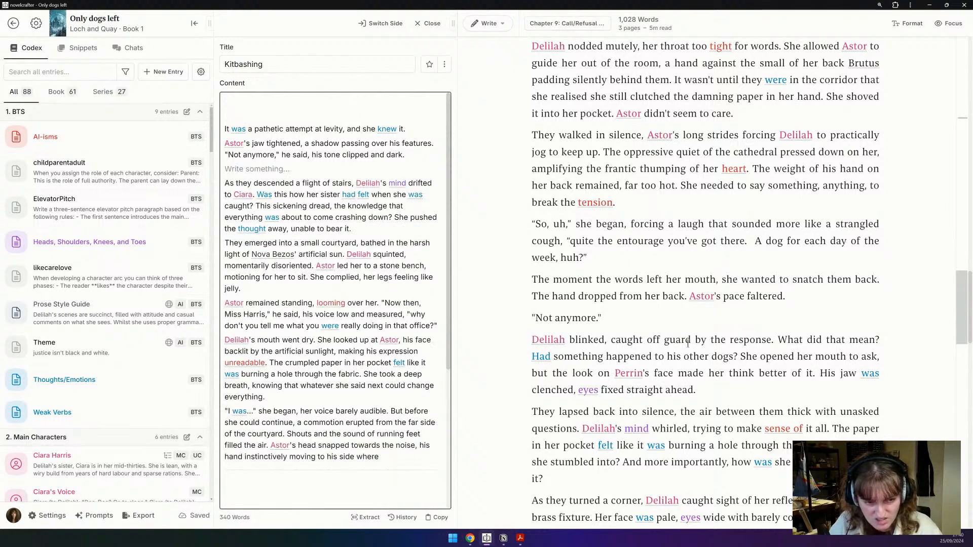
{"action": "left_click", "coordinate": [714, 390]}
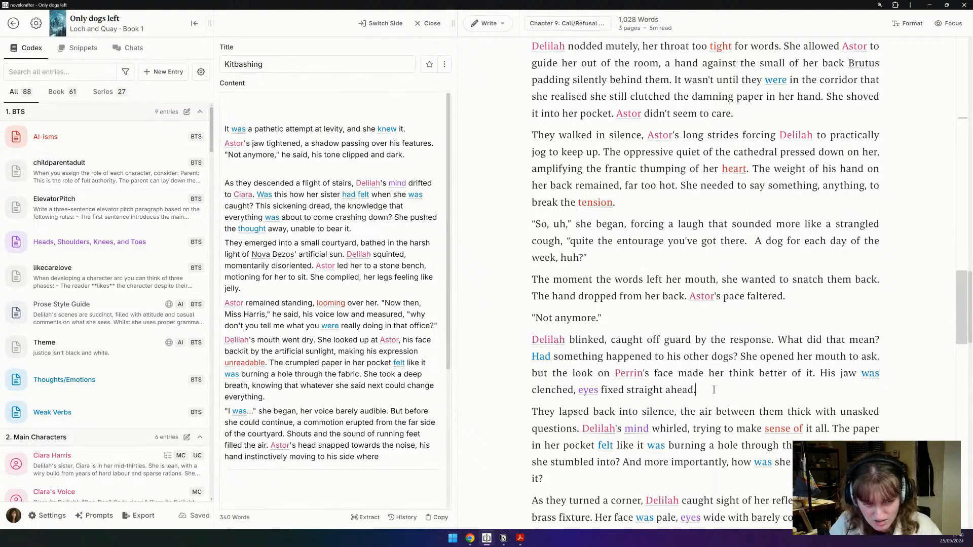
Step: Add "He jerked his head, and she followed." after "eyes fixed straight ahead." in the chapter
{"action": "type", "text": "He "}
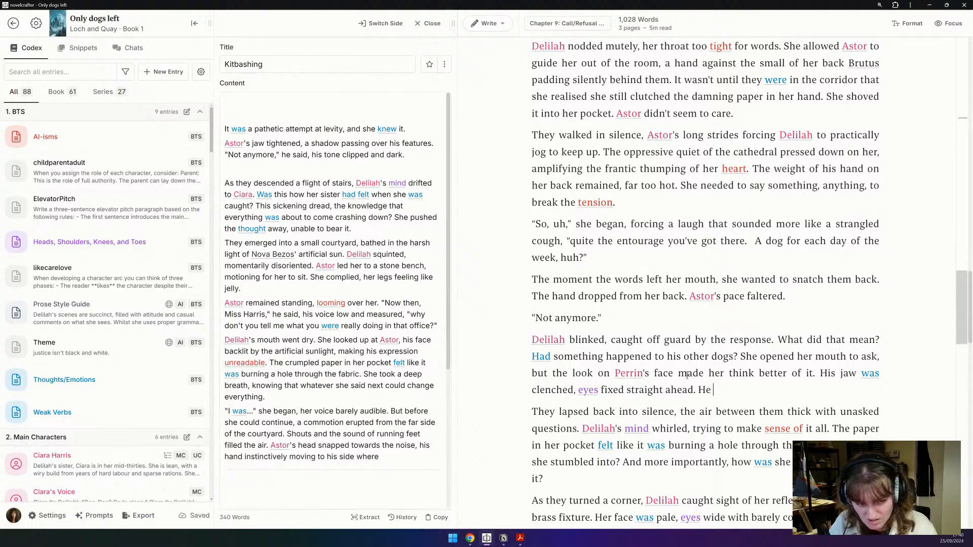
{"action": "type", "text": "jerked his head,"}
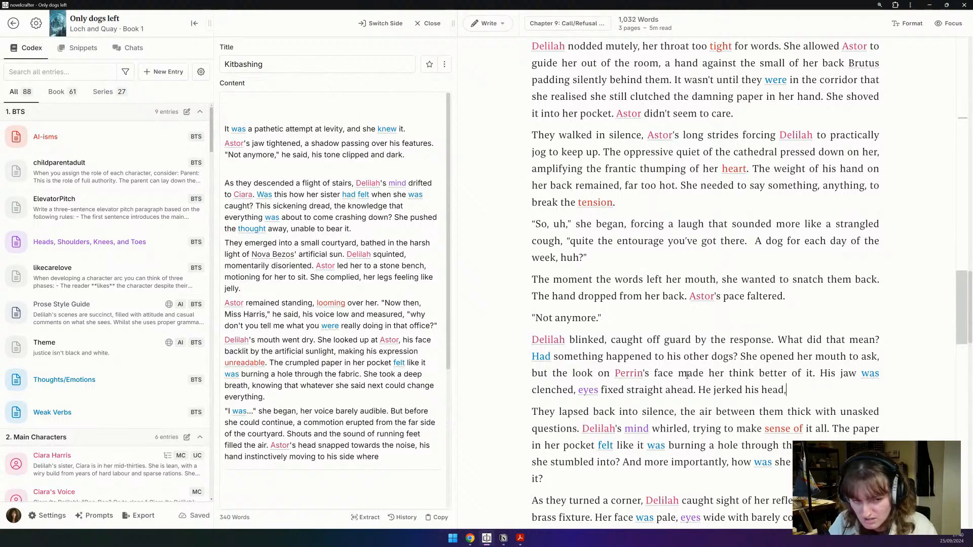
{"action": "type", "text": " and sh"}
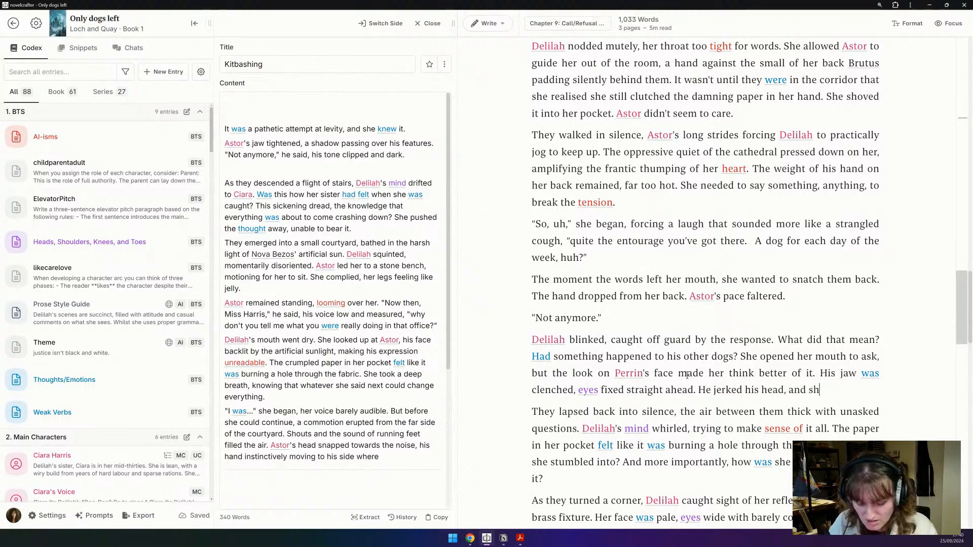
{"action": "type", "text": "e followed."}
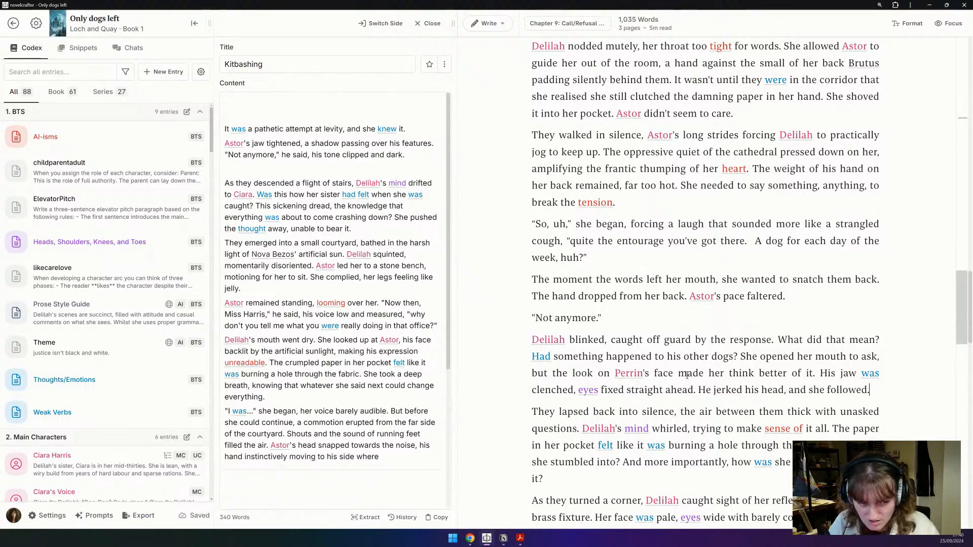
Step: Cut the paragraph about the air thick with unasked questions down to "They lapsed back into silence."
{"action": "scroll", "coordinate": [687, 375], "scroll_direction": "down", "scroll_amount": 1}
{"action": "scroll", "coordinate": [687, 375], "scroll_direction": "down", "scroll_amount": 1}
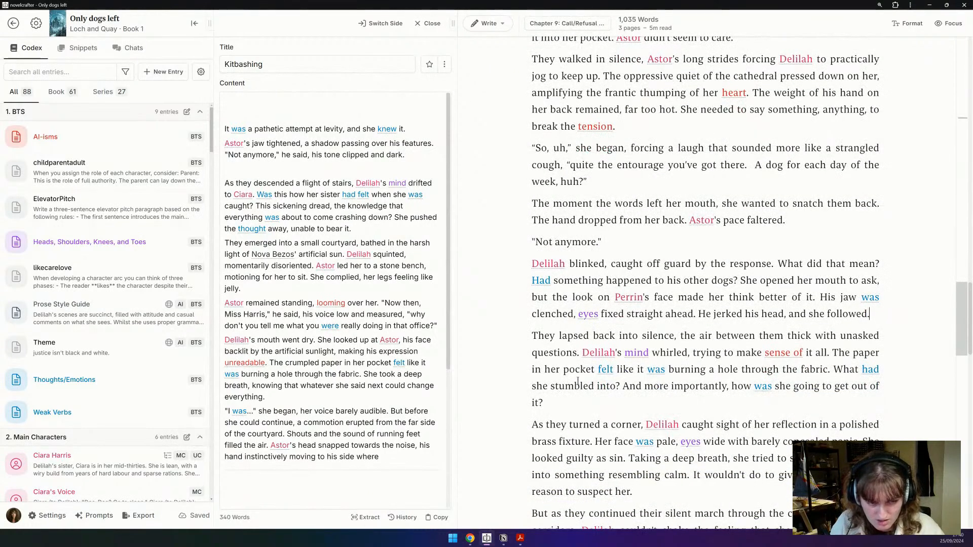
{"action": "left_click_drag", "start_coordinate": [574, 400], "coordinate": [675, 336]}
{"action": "type", "text": "."}
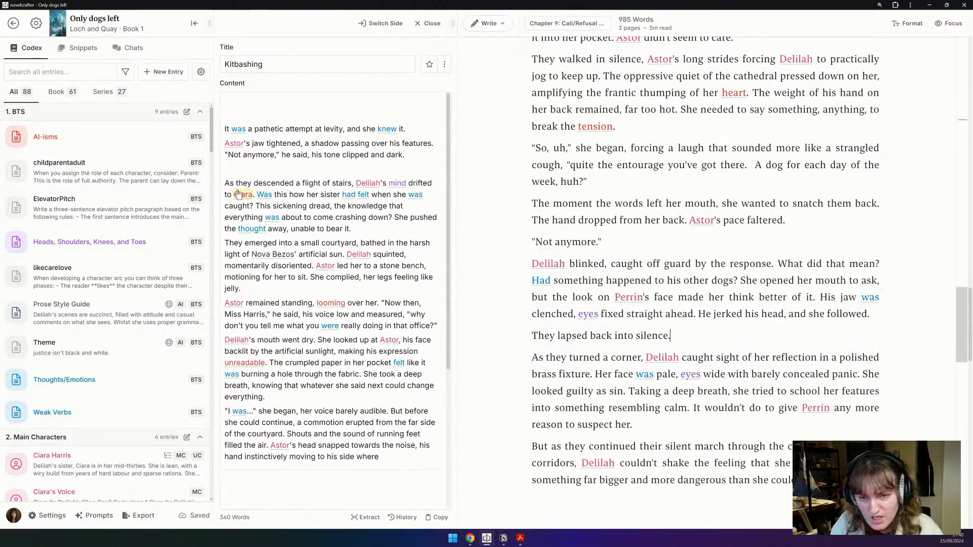
Step: Move the Kitbashing lines from "Was this how her sister" to "crashing down?" into a new chapter paragraph after "They lapsed back into silence."
{"action": "scroll", "coordinate": [263, 163], "scroll_direction": "down", "scroll_amount": 1}
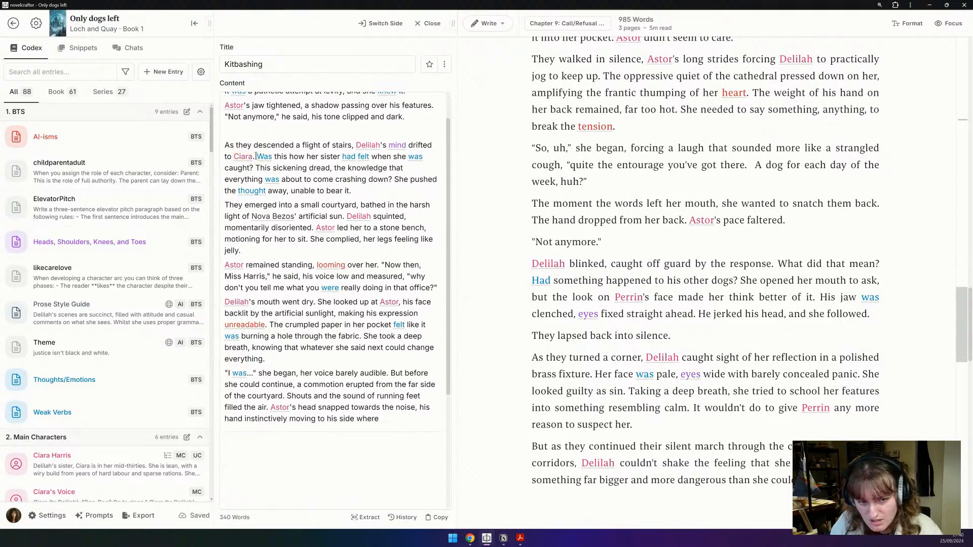
{"action": "left_click_drag", "start_coordinate": [256, 157], "coordinate": [396, 175]}
{"action": "key", "text": "ctrl+c"}
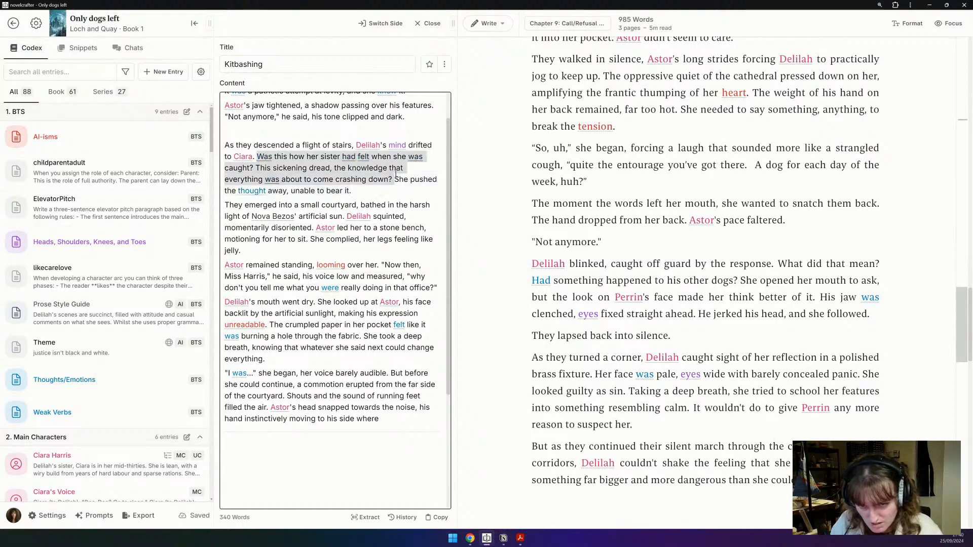
{"action": "key", "text": "BackSpace"}
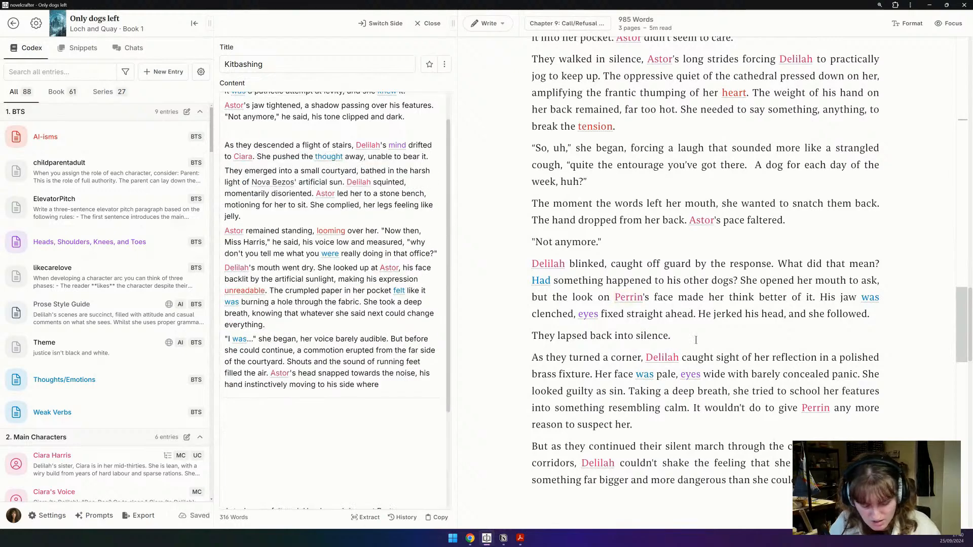
{"action": "left_click", "coordinate": [696, 340]}
{"action": "key", "text": "Return"}
{"action": "key", "text": "ctrl+v"}
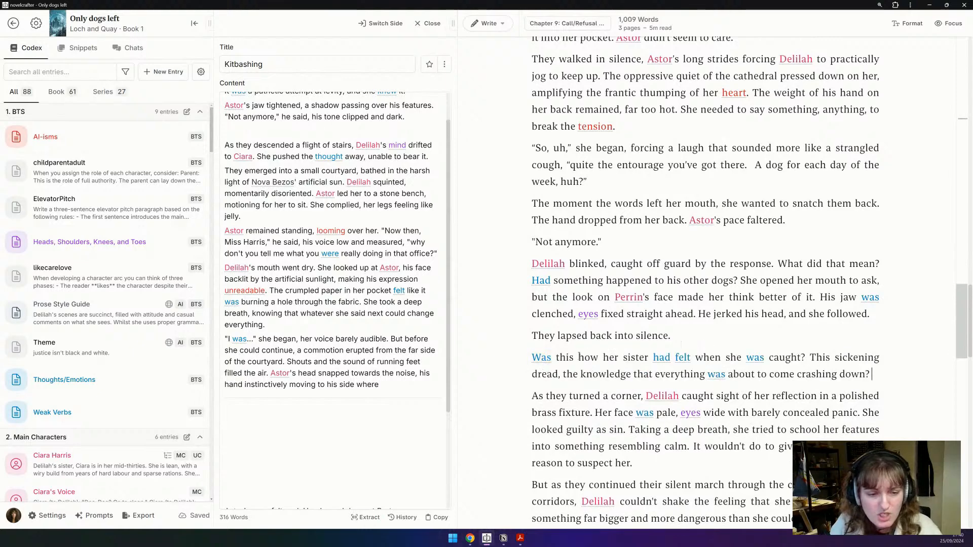
Step: Replace "her sister" with "Ciara" in the moved lines and join them to the "They lapsed back into silence." paragraph
{"action": "left_click_drag", "start_coordinate": [602, 357], "coordinate": [650, 353]}
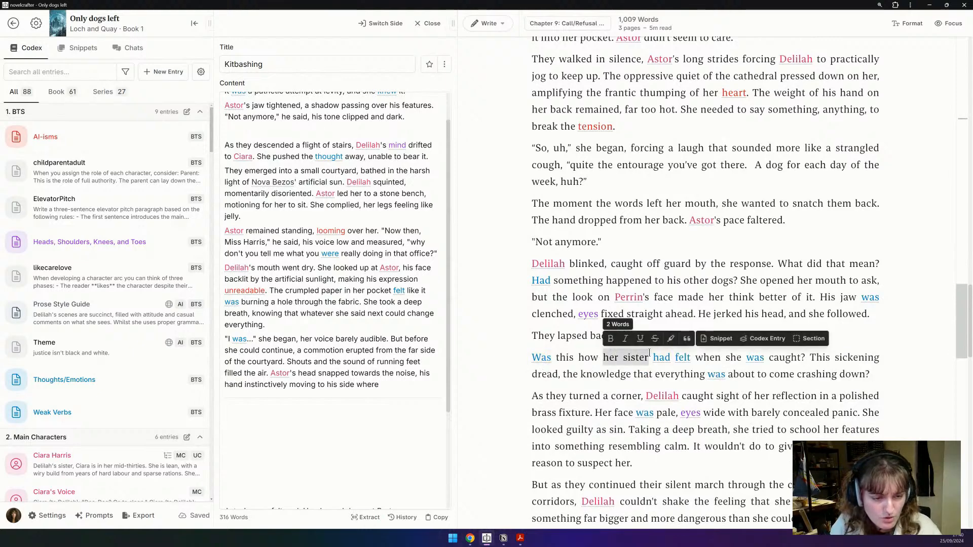
{"action": "type", "text": "Ciara"}
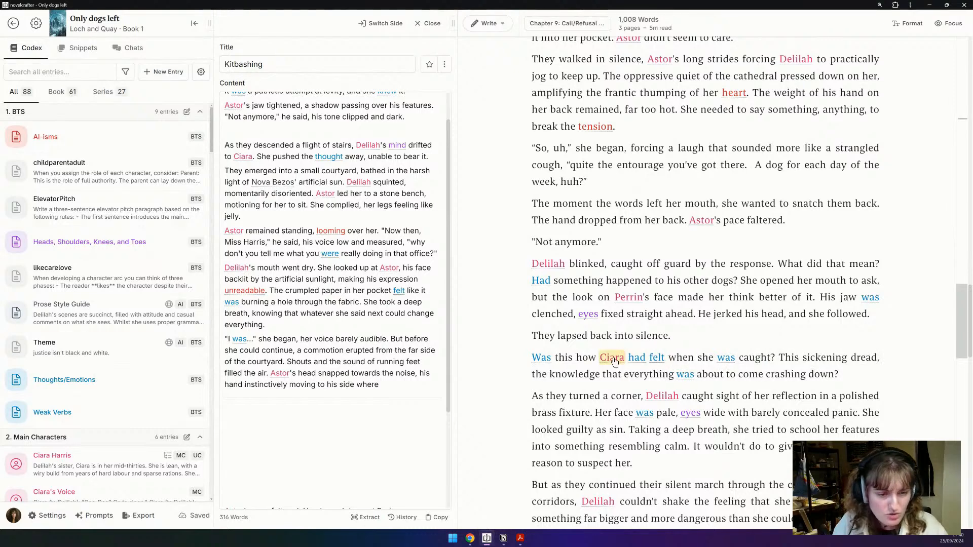
{"action": "scroll", "coordinate": [687, 340], "scroll_direction": "down", "scroll_amount": 2}
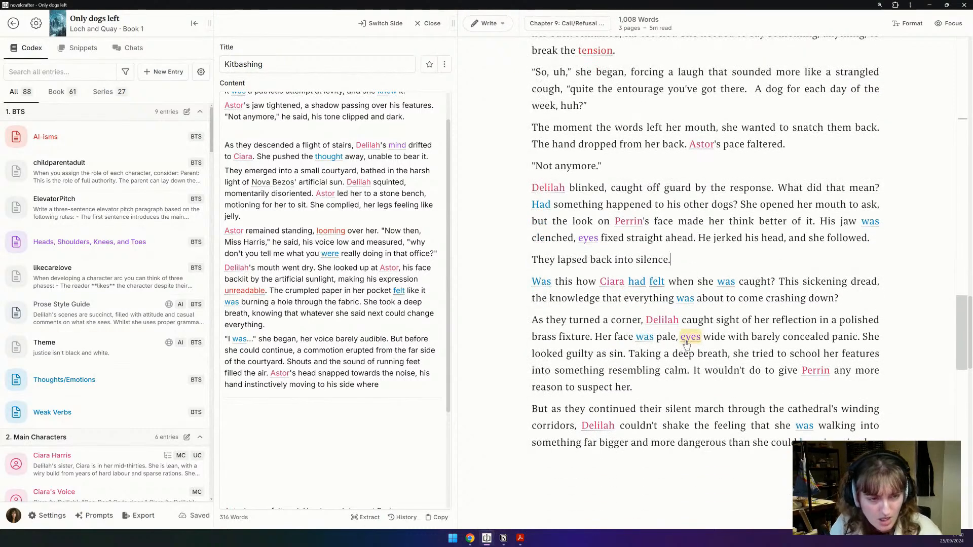
{"action": "key", "text": "Delete"}
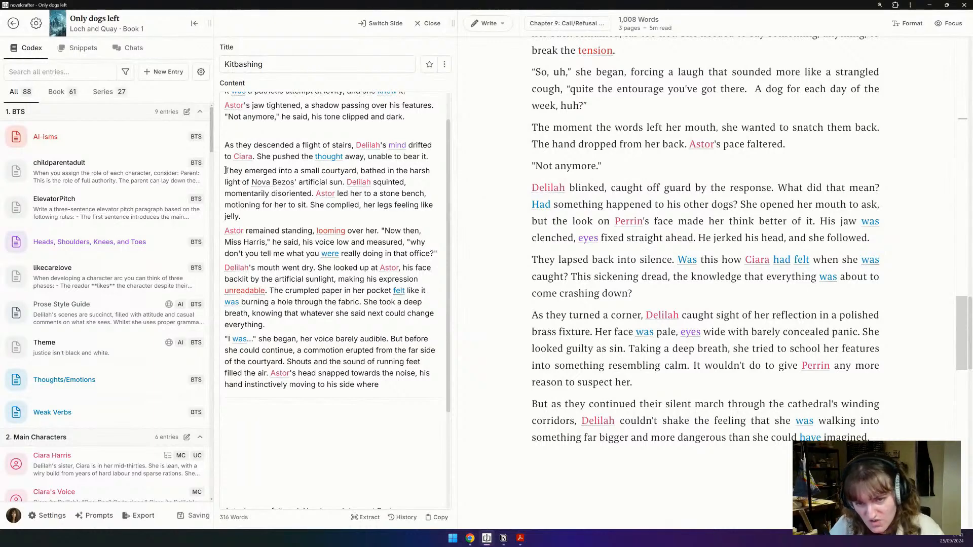
Step: Delete the "Astor's pace faltered" paragraph at the end of the Kitbashing entry, along with the blank lines and divider above it
{"action": "scroll", "coordinate": [330, 330], "scroll_direction": "down", "scroll_amount": 3}
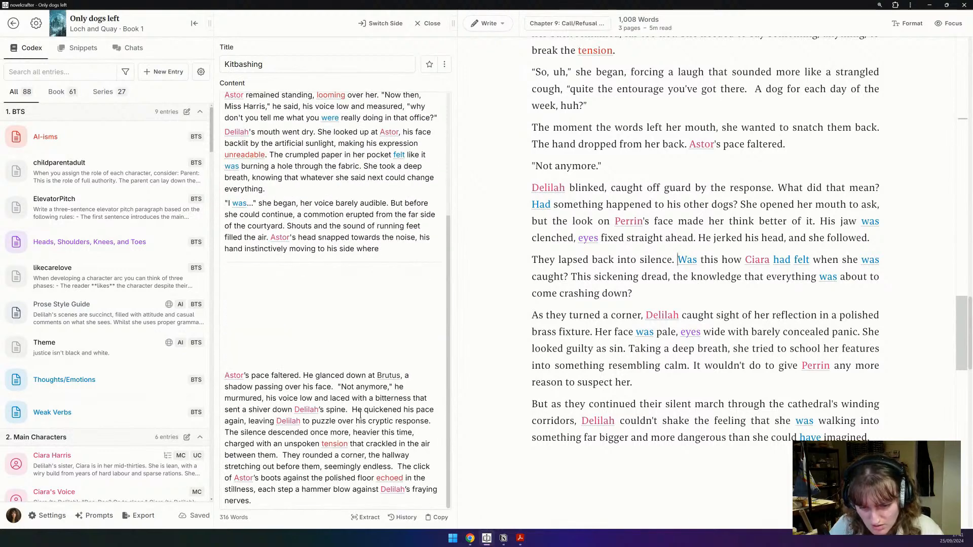
{"action": "triple_click", "coordinate": [361, 415]}
{"action": "key", "text": "BackSpace"}
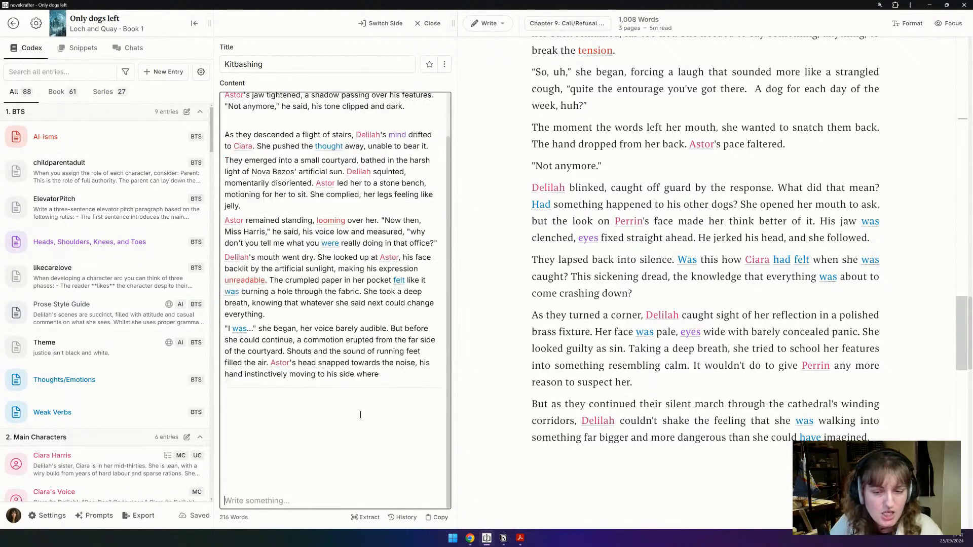
{"action": "key", "text": "BackSpace"}
{"action": "key", "text": "BackSpace"}
{"action": "key", "text": "BackSpace"}
{"action": "key", "text": "BackSpace"}
{"action": "key", "text": "BackSpace"}
{"action": "key", "text": "BackSpace"}
{"action": "key", "text": "BackSpace"}
{"action": "key", "text": "BackSpace"}
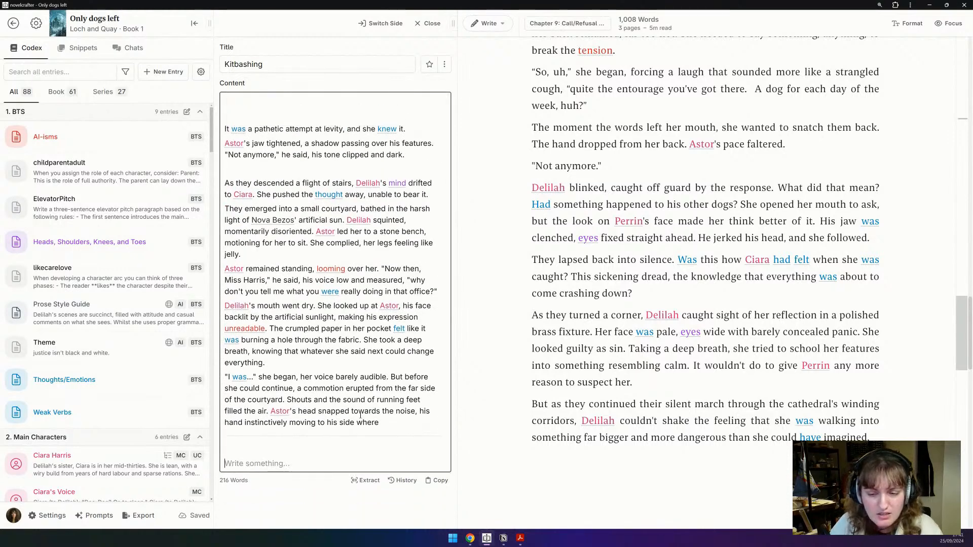
{"action": "key", "text": "BackSpace"}
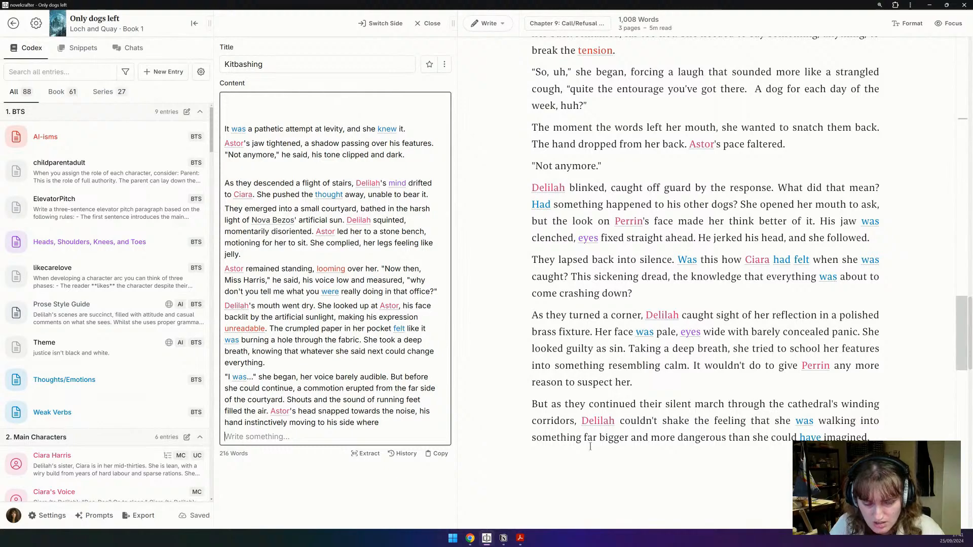
Step: Delete the chapter's two paragraphs from "As they turned a corner" through "than she could have imagined."
{"action": "scroll", "coordinate": [590, 446], "scroll_direction": "up", "scroll_amount": 10}
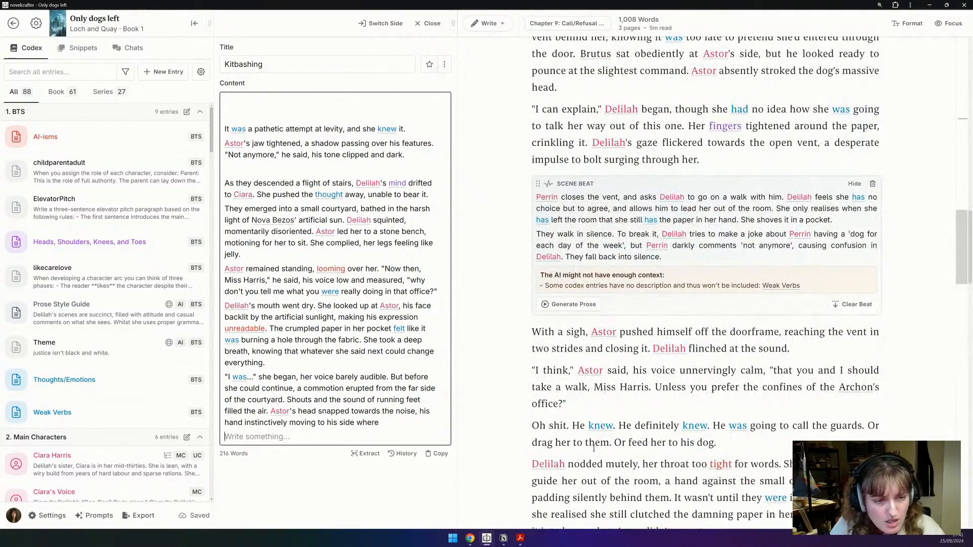
{"action": "scroll", "coordinate": [593, 448], "scroll_direction": "down", "scroll_amount": 15}
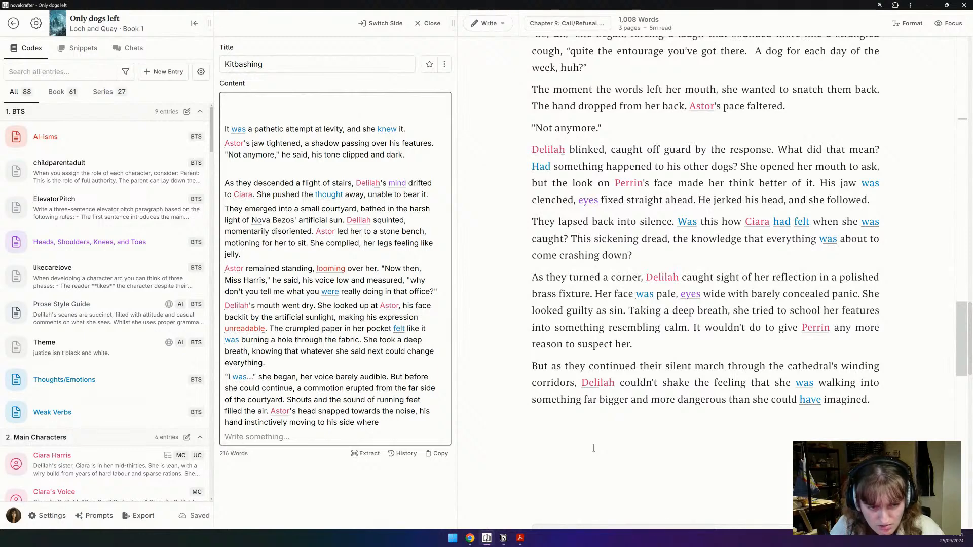
{"action": "left_click_drag", "start_coordinate": [873, 399], "coordinate": [521, 280]}
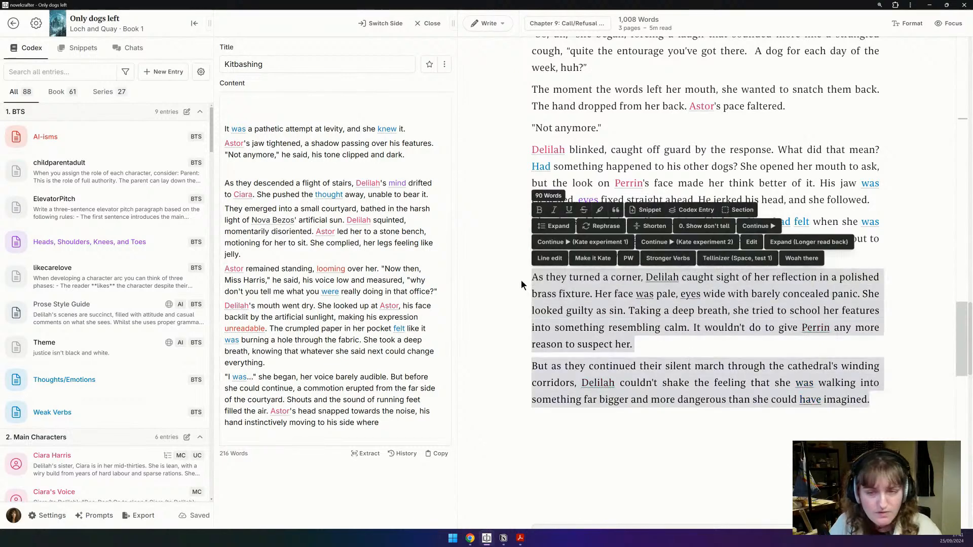
{"action": "key", "text": "BackSpace"}
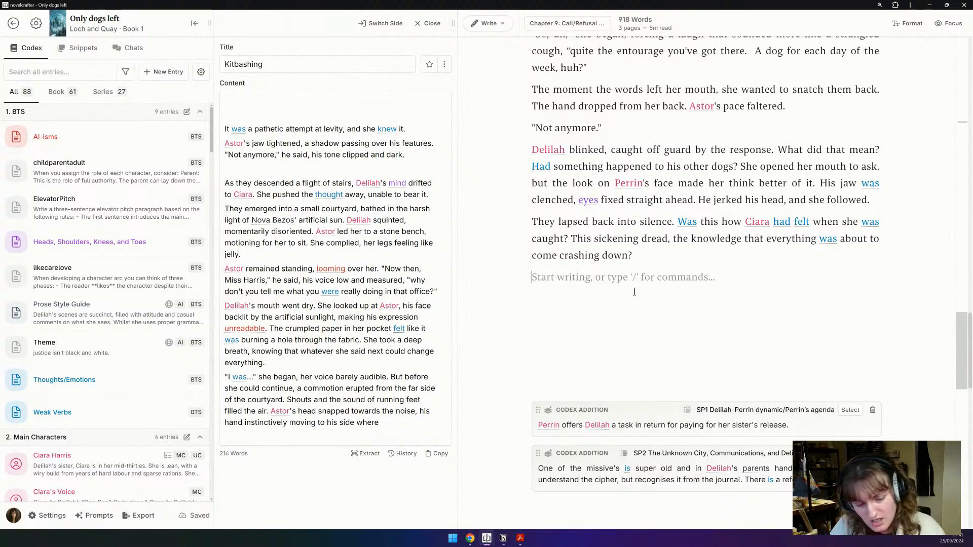
Step: Delete the outline sentence from "They walk through the corridors for a while" to "taking her to the guards" below the codex additions
{"action": "scroll", "coordinate": [634, 293], "scroll_direction": "down", "scroll_amount": 3}
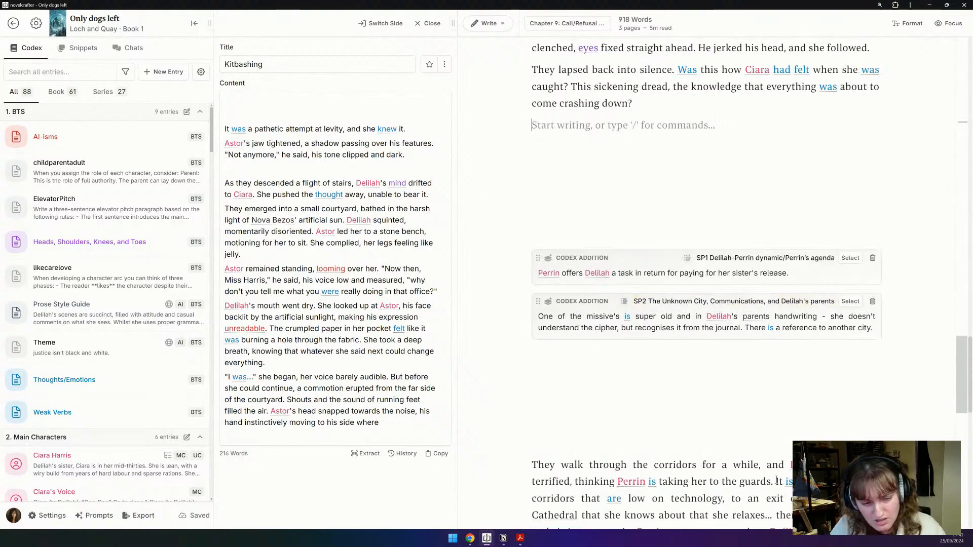
{"action": "left_click_drag", "start_coordinate": [785, 482], "coordinate": [456, 469]}
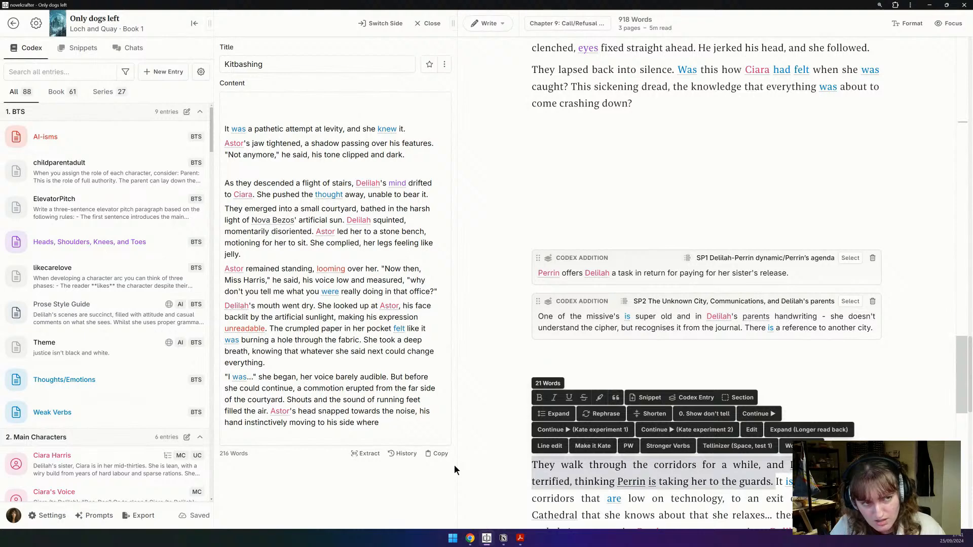
{"action": "key", "text": "BackSpace"}
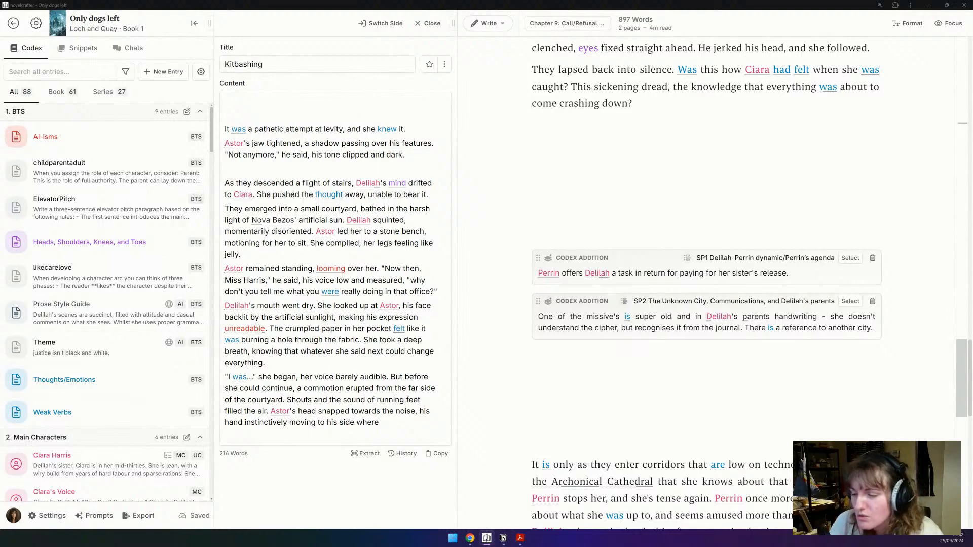
Step: Clear all remaining content from the Kitbashing entry
{"action": "scroll", "coordinate": [691, 248], "scroll_direction": "up", "scroll_amount": 3}
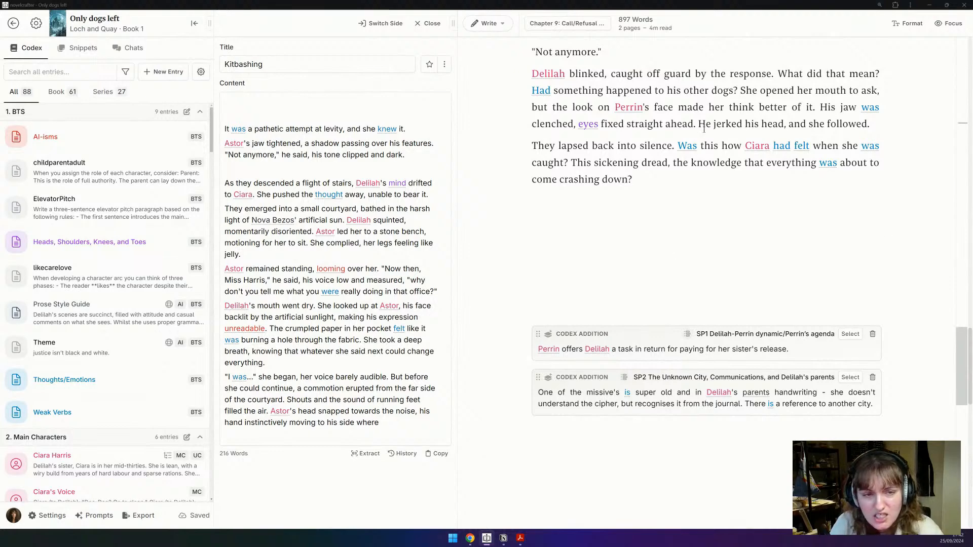
{"action": "scroll", "coordinate": [701, 235], "scroll_direction": "up", "scroll_amount": 4}
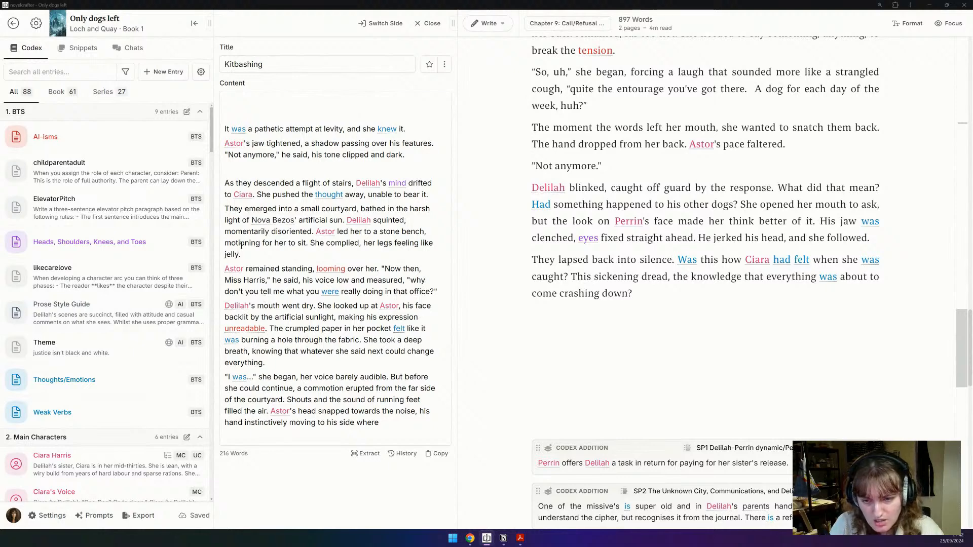
{"action": "left_click", "coordinate": [319, 373]}
{"action": "key", "text": "ctrl+a"}
{"action": "key", "text": "BackSpace"}
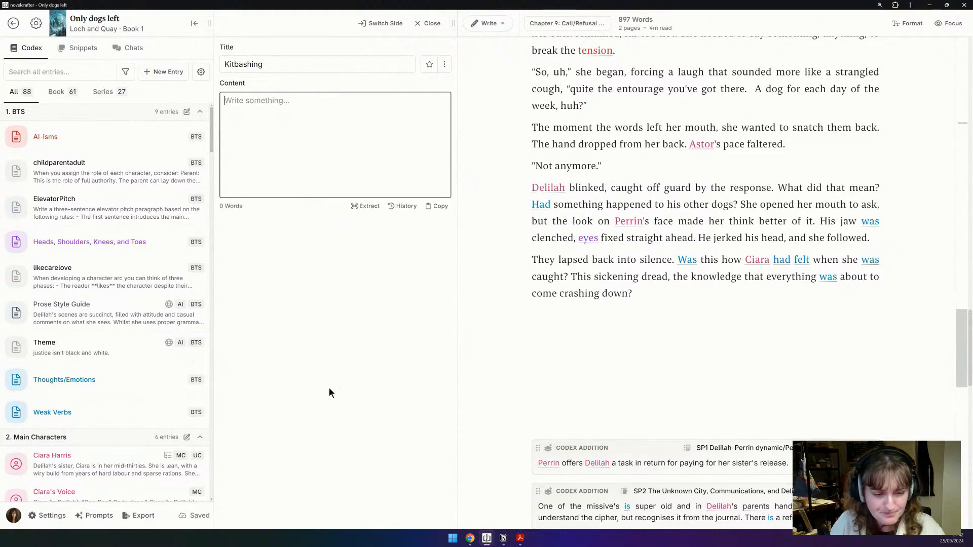
Step: Insert an empty scene beat below the paragraph ending "about to come crashing down?"
{"action": "left_click", "coordinate": [541, 314]}
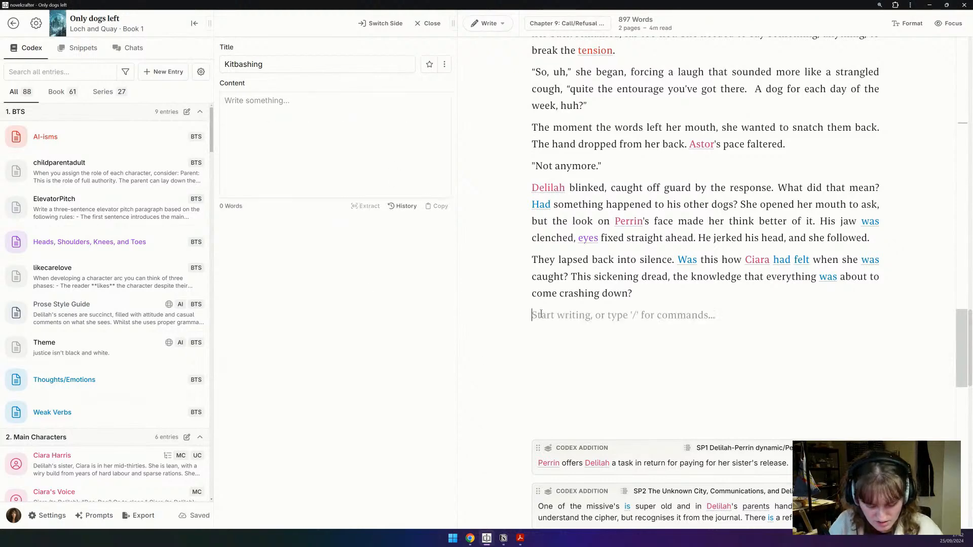
{"action": "type", "text": "/"}
{"action": "key", "text": "Return"}
Step: Move the outline paragraph starting "It is only as they enter corridors" into the new scene beat and place the cursor before "Delilah reluctantly thanks him"
{"action": "scroll", "coordinate": [541, 314], "scroll_direction": "down", "scroll_amount": 5}
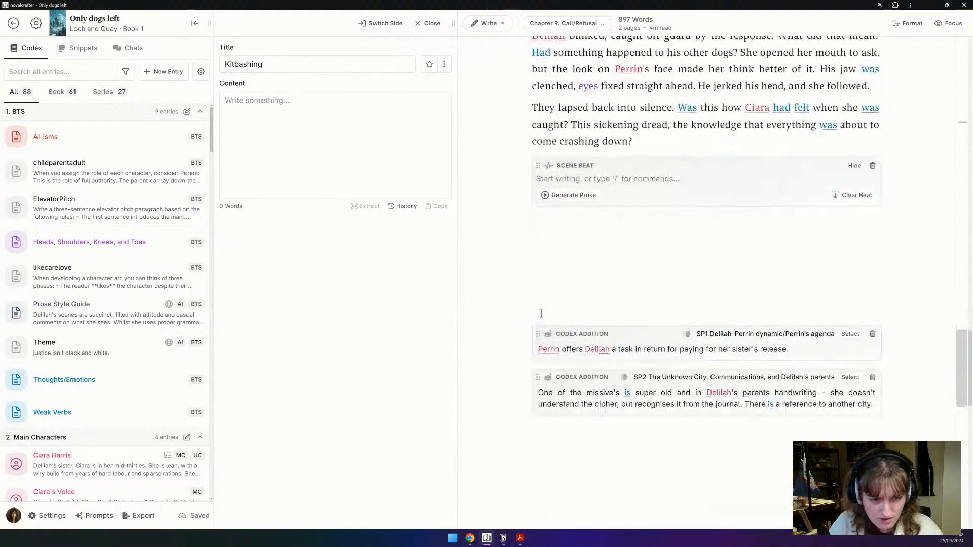
{"action": "scroll", "coordinate": [541, 314], "scroll_direction": "down", "scroll_amount": 1}
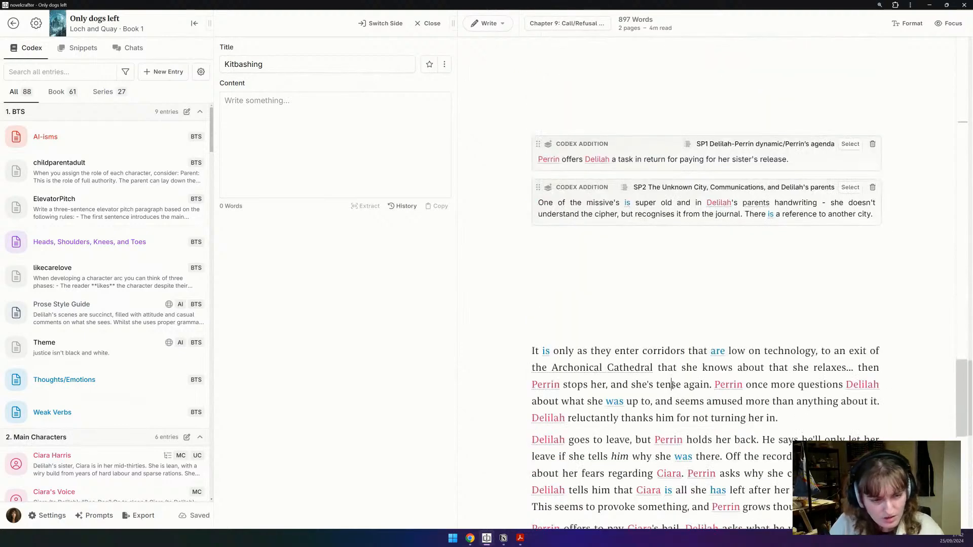
{"action": "triple_click", "coordinate": [673, 386]}
{"action": "key", "text": "ctrl+c"}
{"action": "key", "text": "BackSpace"}
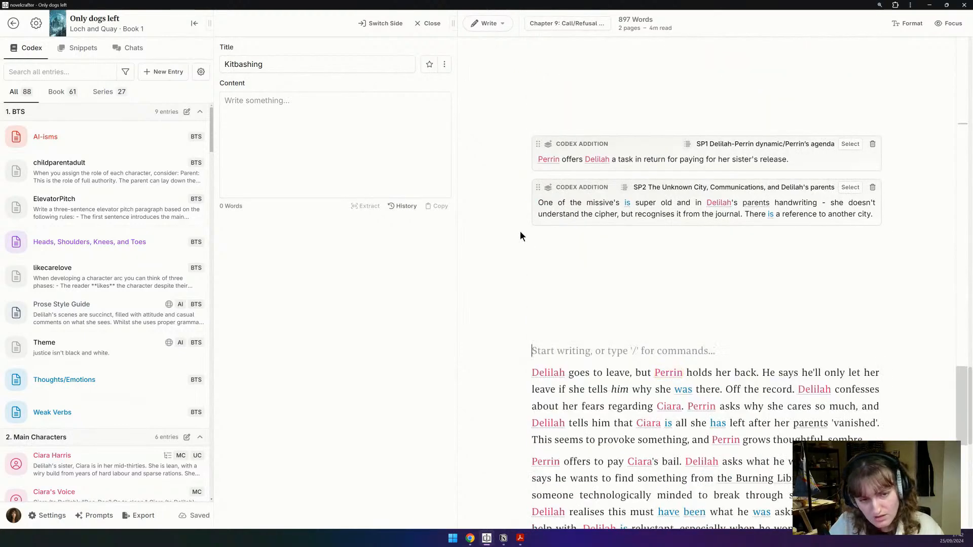
{"action": "scroll", "coordinate": [520, 231], "scroll_direction": "up", "scroll_amount": 4}
{"action": "left_click", "coordinate": [613, 172]}
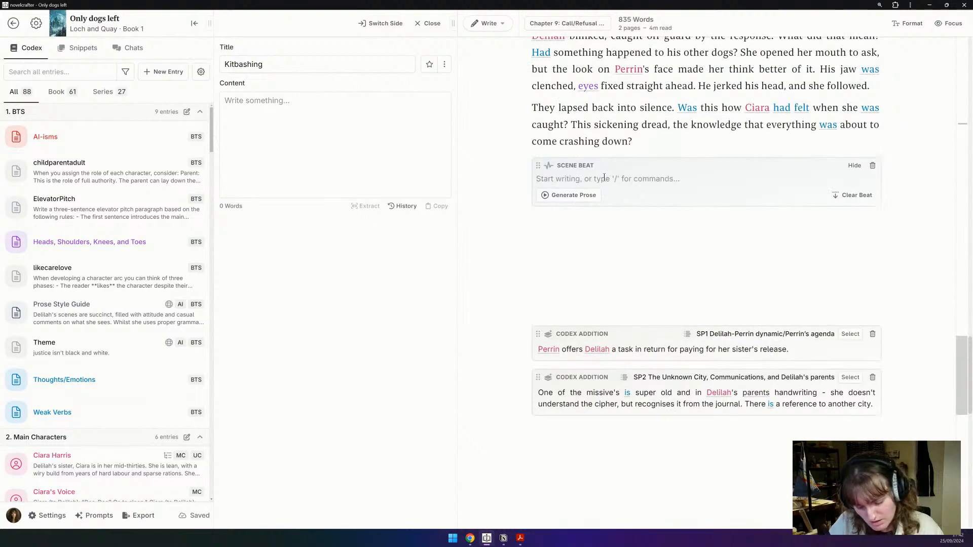
{"action": "key", "text": "ctrl+v"}
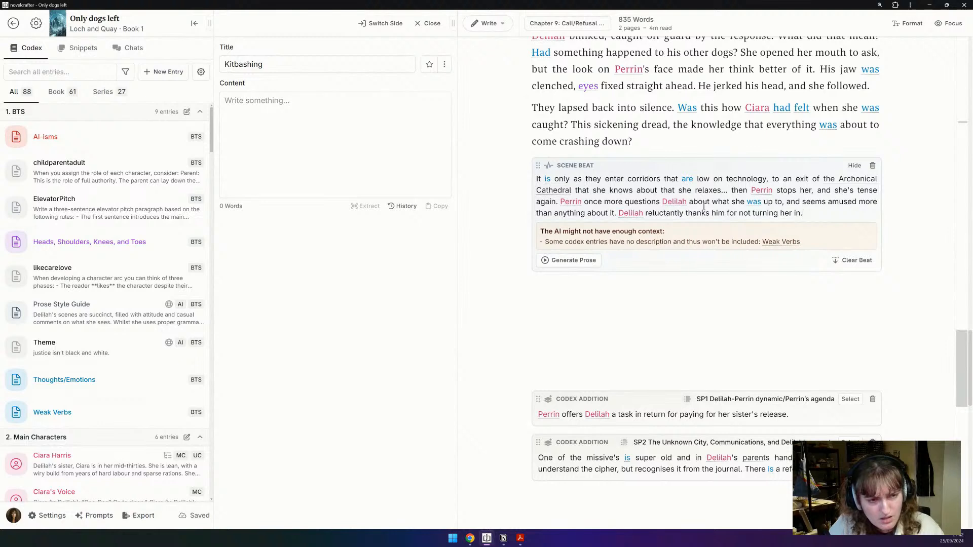
{"action": "left_click", "coordinate": [620, 218]}
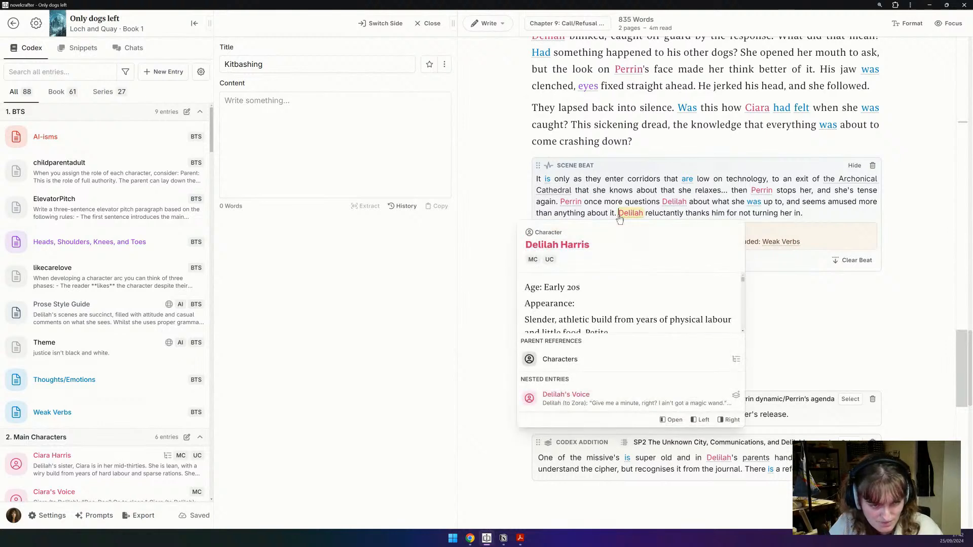
Step: Insert the sentence "He even gives her a more plausible excuse." before "Delilah reluctantly thanks him" in the scene beat
{"action": "type", "text": "He even gives"}
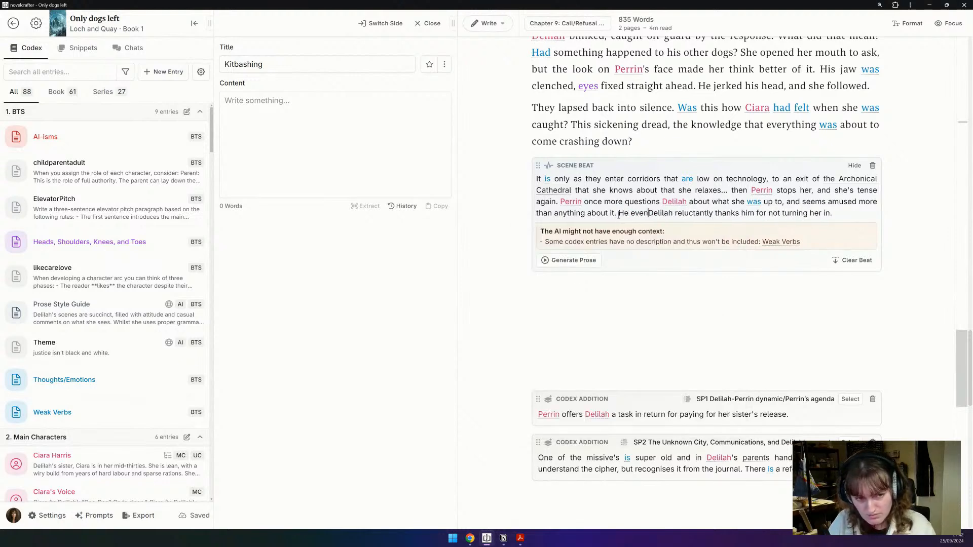
{"action": "type", "text": " her a more pla"}
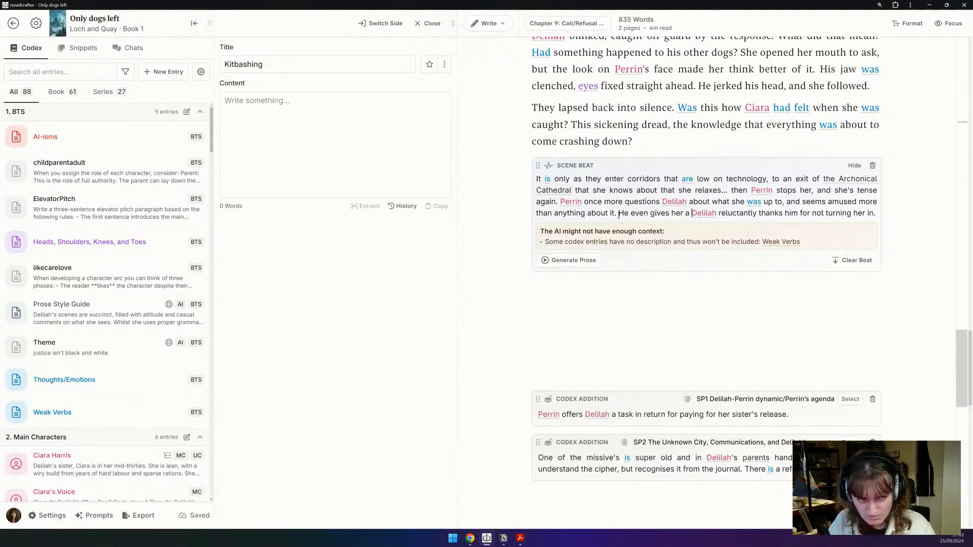
{"action": "type", "text": "usible excu"}
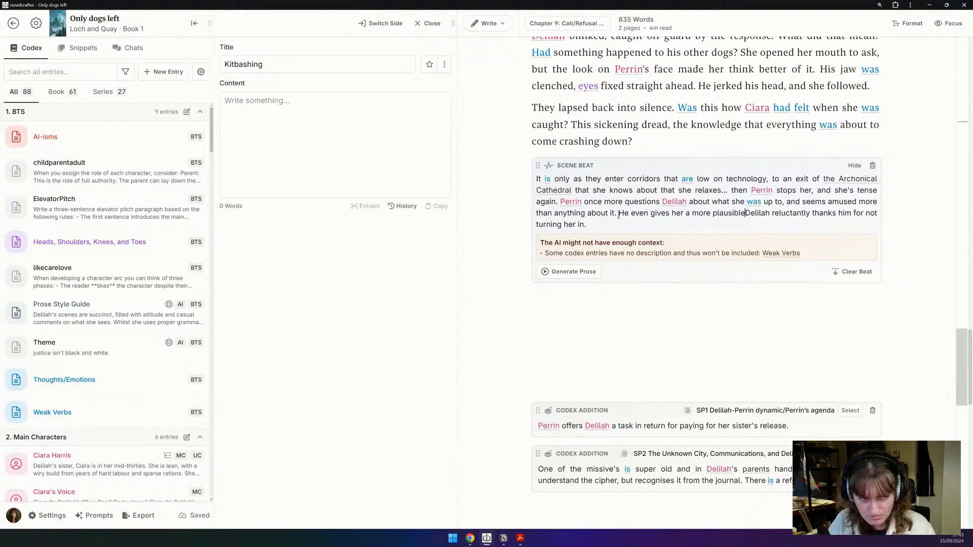
{"action": "type", "text": "se"}
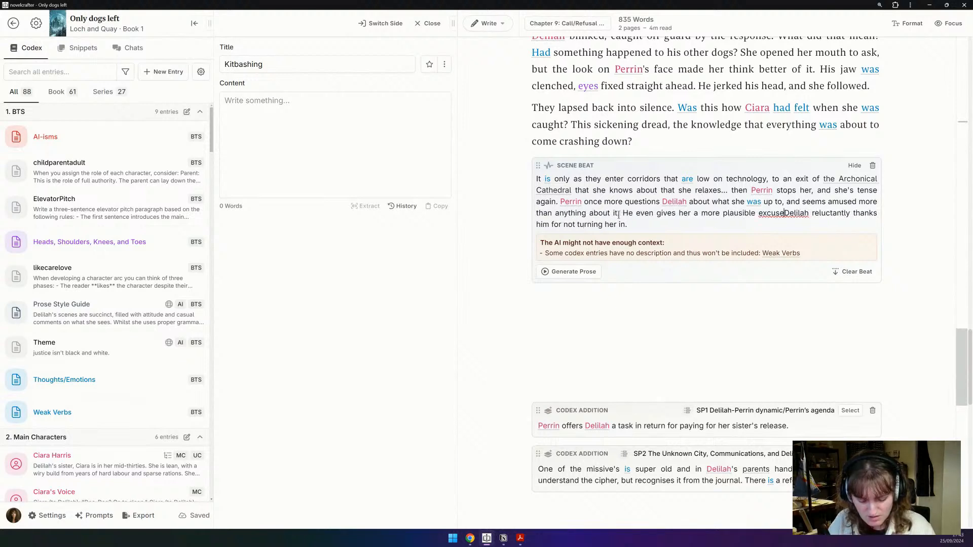
{"action": "type", "text": "."}
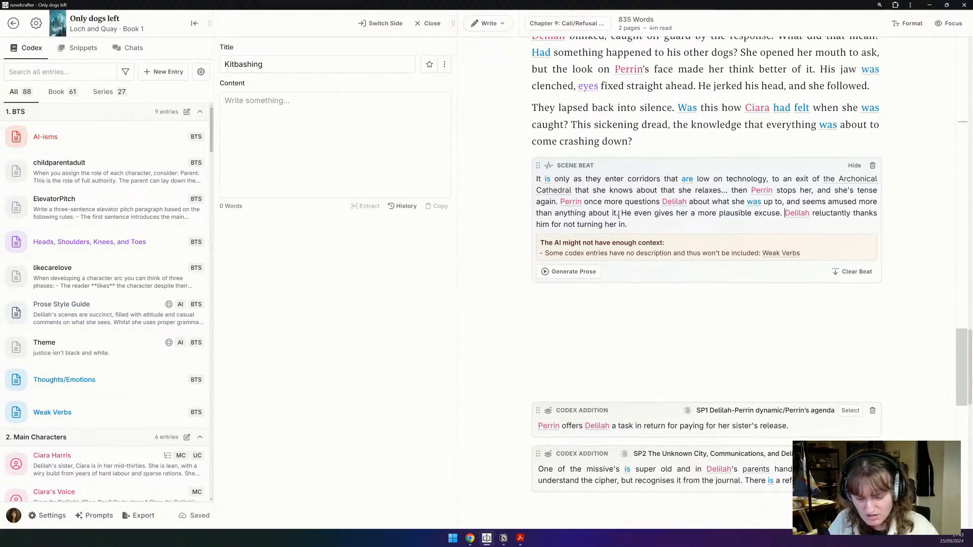
Step: Generate prose from the scene beat using the 500 words Current Writing Prompt with Claude Sonnet 3.5 T = 1, and apply it
{"action": "left_click", "coordinate": [572, 272]}
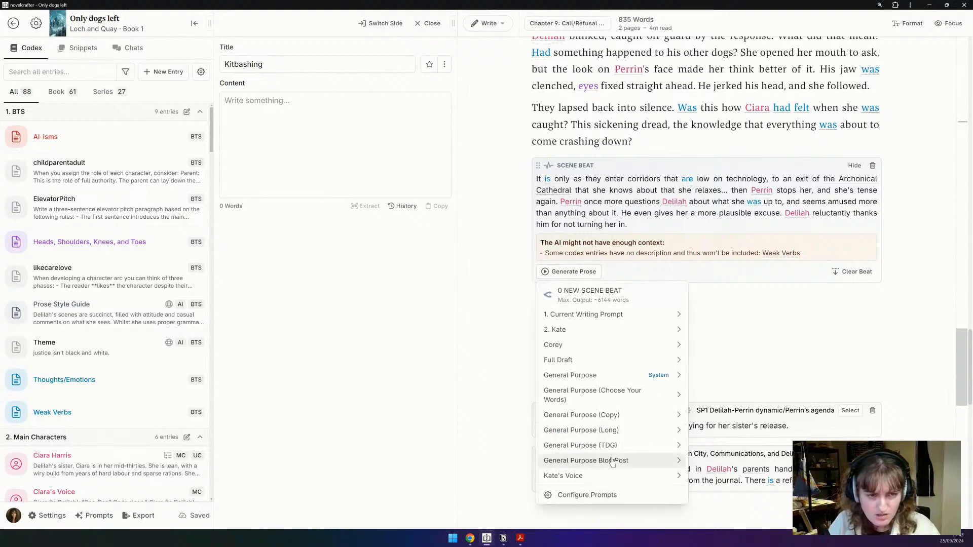
{"action": "mouse_move", "coordinate": [610, 474]}
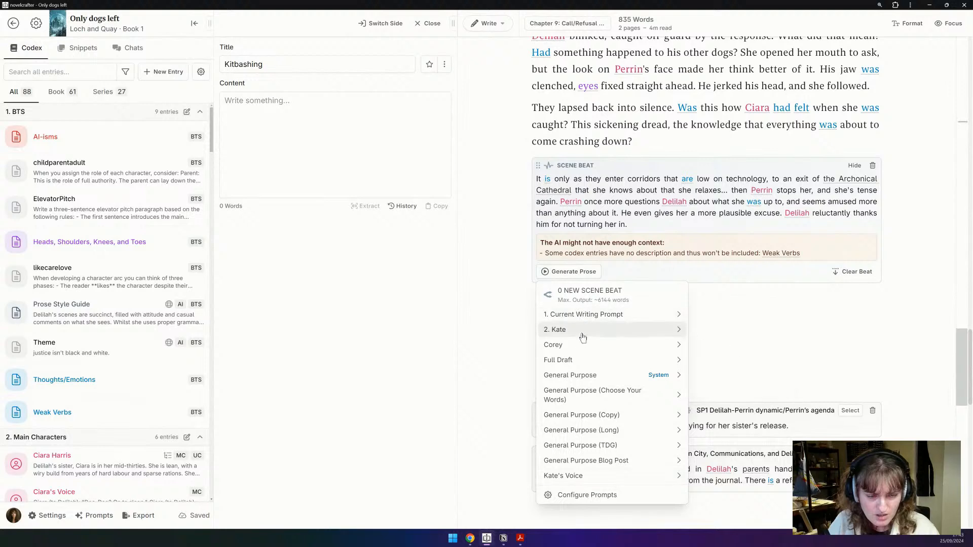
{"action": "mouse_move", "coordinate": [667, 314]}
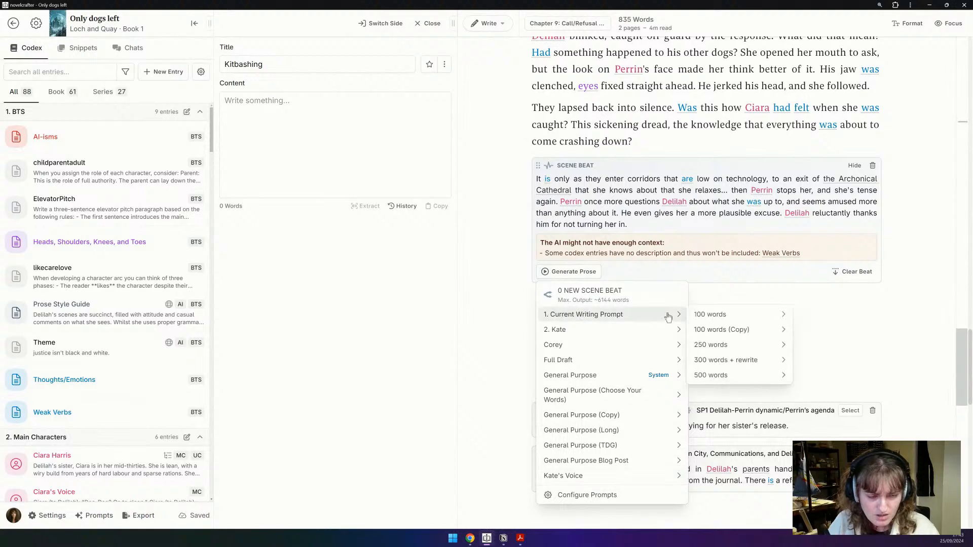
{"action": "mouse_move", "coordinate": [704, 376]}
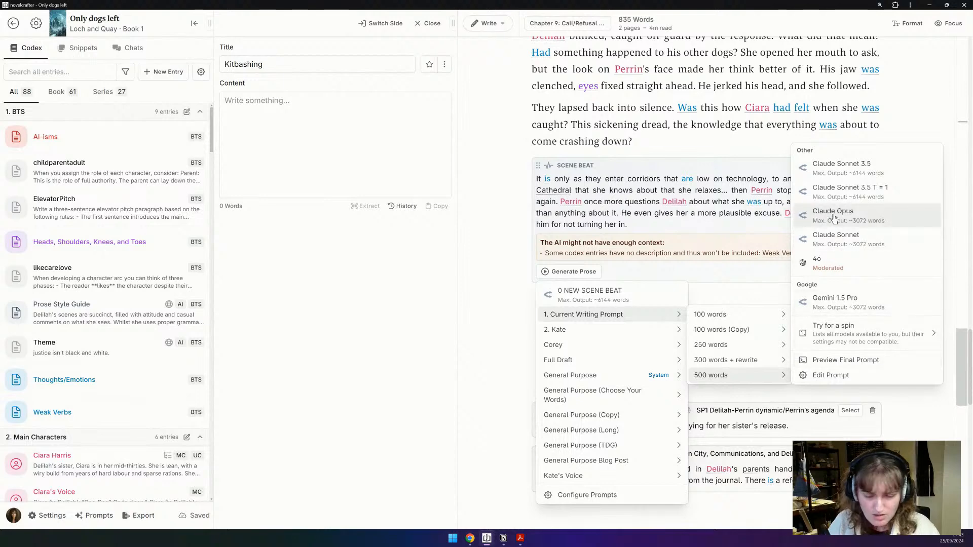
{"action": "left_click", "coordinate": [844, 189]}
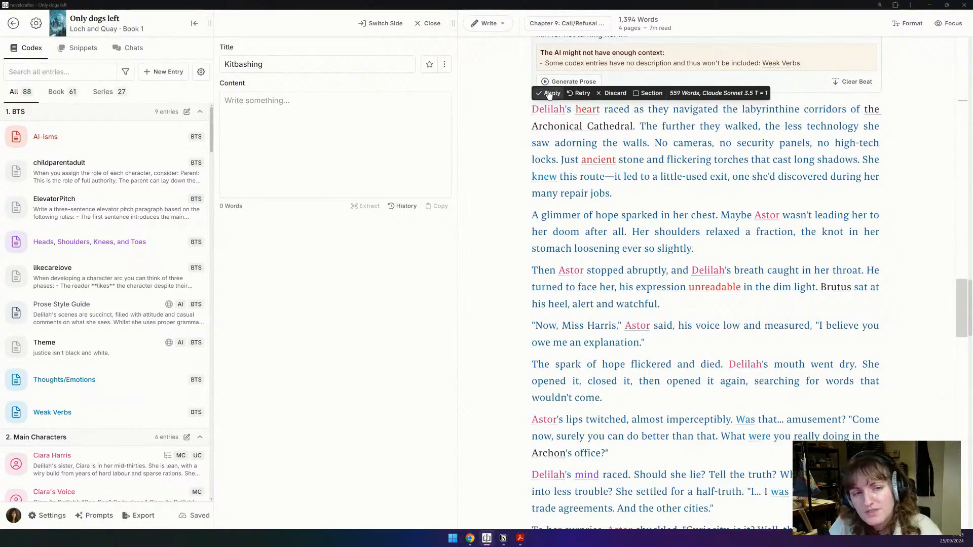
{"action": "left_click", "coordinate": [549, 94]}
Step: Move the whole generated Claude draft, from "Delilah's heart raced" to its closing dialogue line, into the empty Kitbashing content
{"action": "left_click_drag", "start_coordinate": [529, 105], "coordinate": [694, 245]}
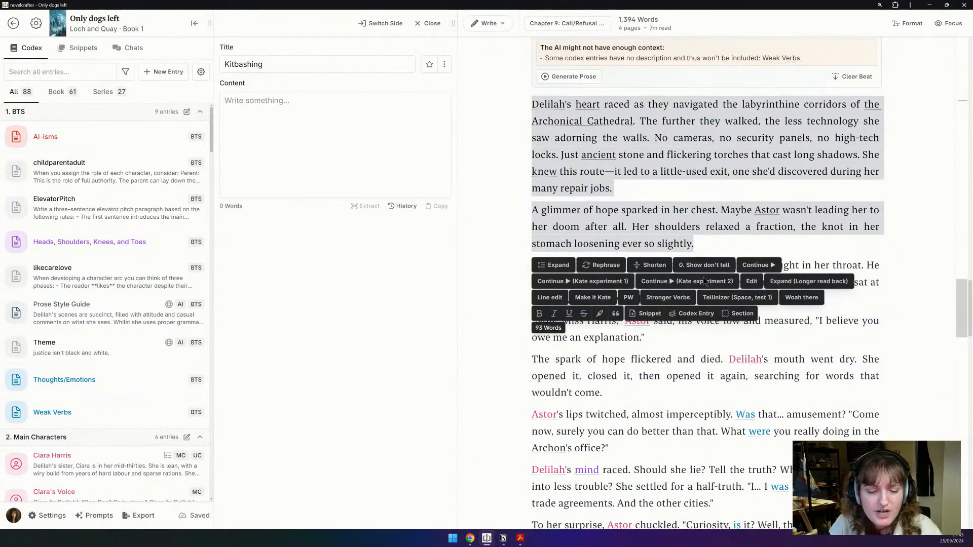
{"action": "scroll", "coordinate": [705, 281], "scroll_direction": "down", "scroll_amount": 15}
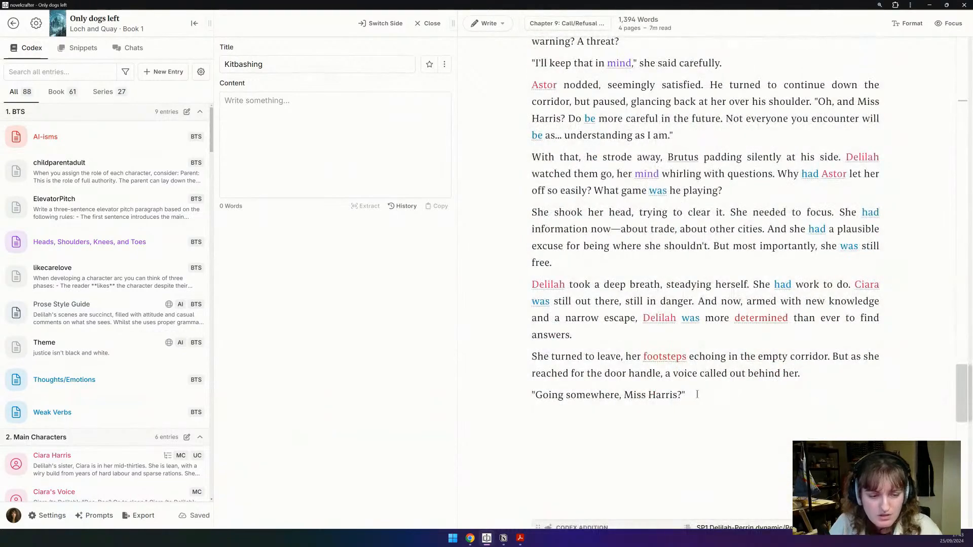
{"action": "left_click", "coordinate": [696, 394], "text": "shift"}
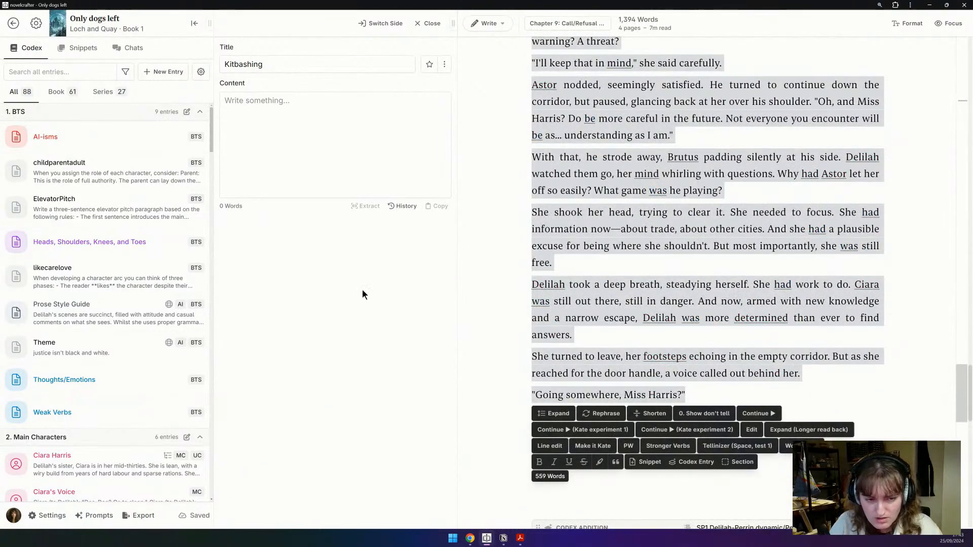
{"action": "key", "text": "ctrl+x"}
{"action": "left_click", "coordinate": [348, 134]}
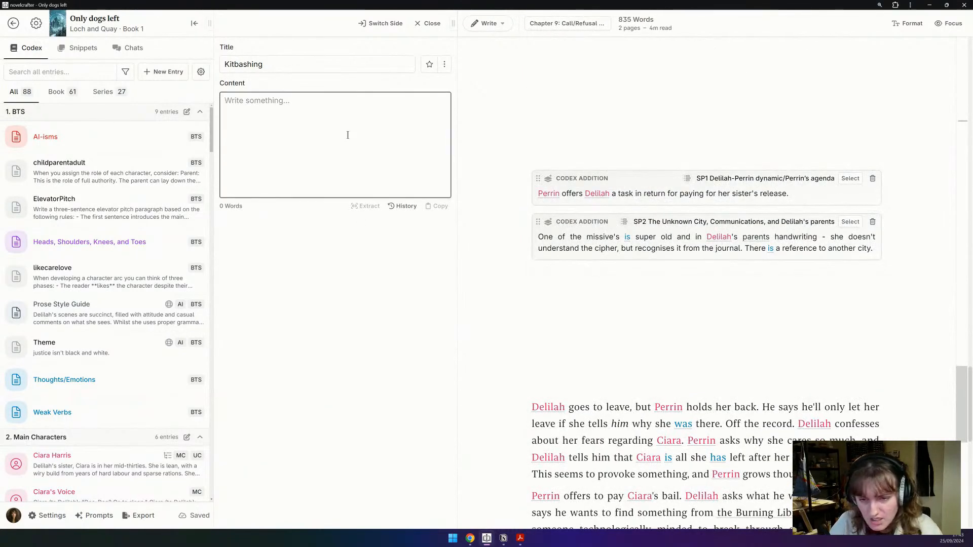
{"action": "key", "text": "ctrl+v"}
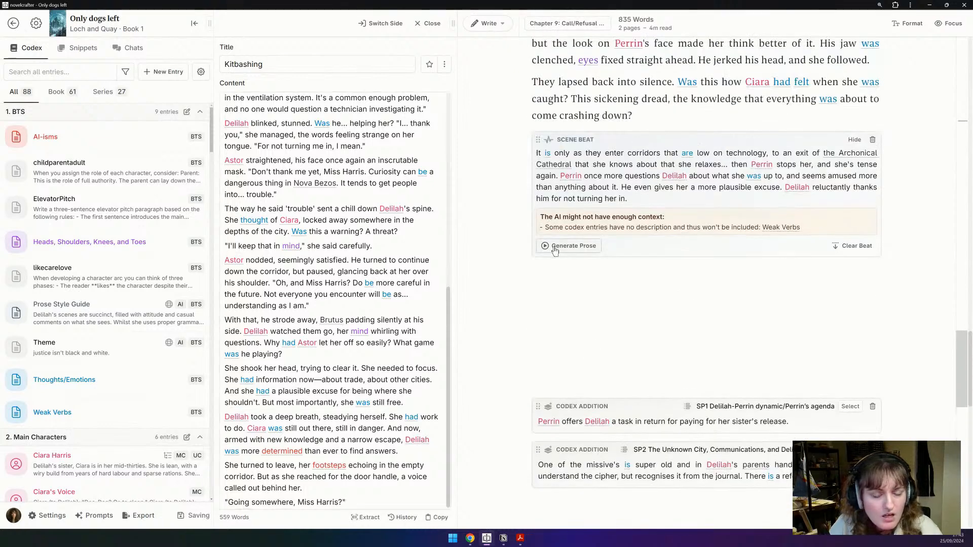
Step: Generate another version of the scene beat using the 500 words Current Writing Prompt with Gemini 1.5 Pro, and apply it
{"action": "left_click", "coordinate": [554, 246]}
{"action": "mouse_move", "coordinate": [644, 291]}
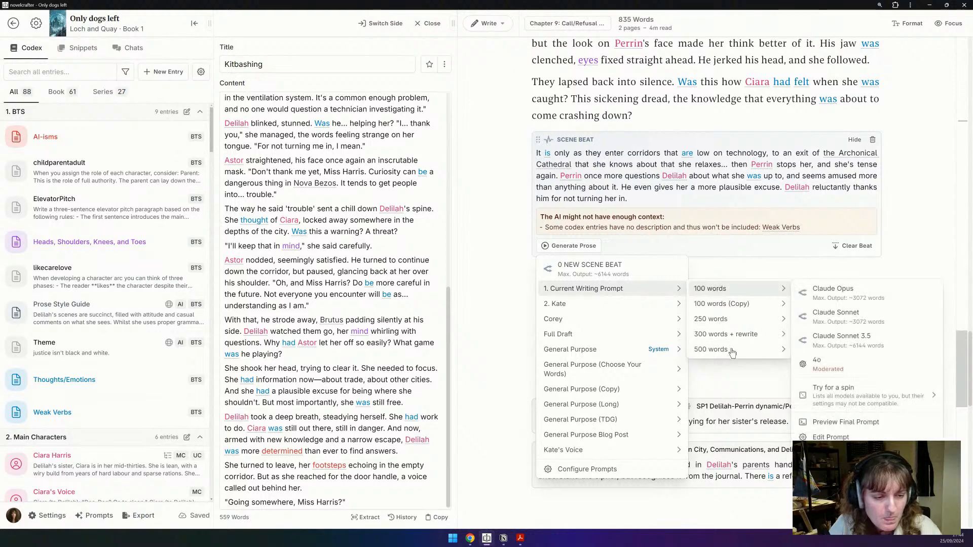
{"action": "mouse_move", "coordinate": [732, 353]}
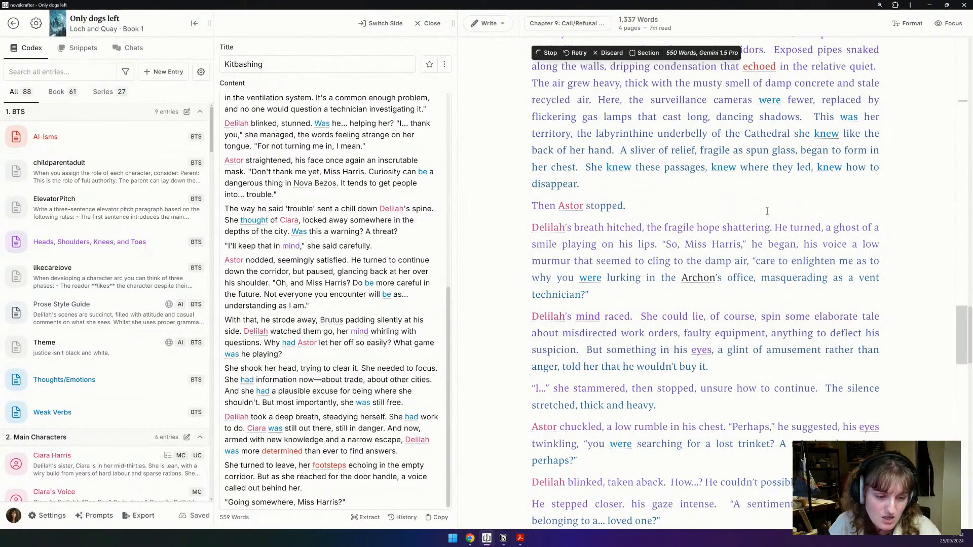
{"action": "scroll", "coordinate": [766, 210], "scroll_direction": "up", "scroll_amount": 7}
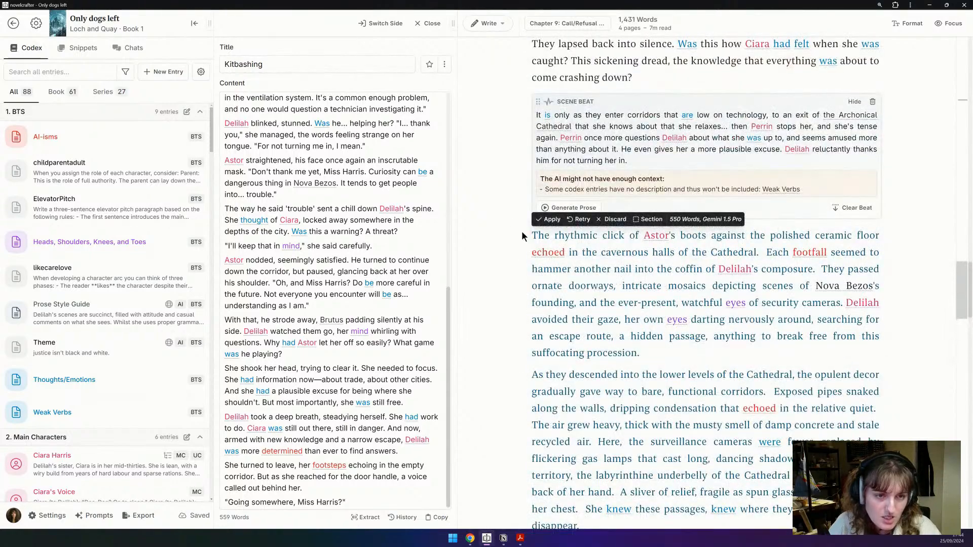
{"action": "left_click", "coordinate": [549, 220]}
Step: Delete the end of the Kitbashing draft from "With that, he strode away" onward and add a divider line in its place
{"action": "scroll", "coordinate": [335, 497], "scroll_direction": "down", "scroll_amount": 1}
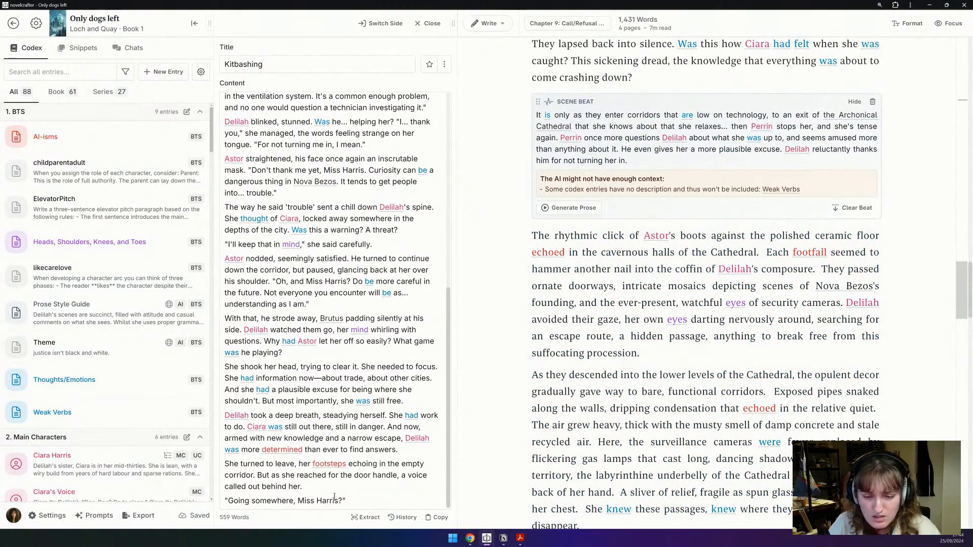
{"action": "left_click_drag", "start_coordinate": [346, 500], "coordinate": [212, 321]}
{"action": "key", "text": "BackSpace"}
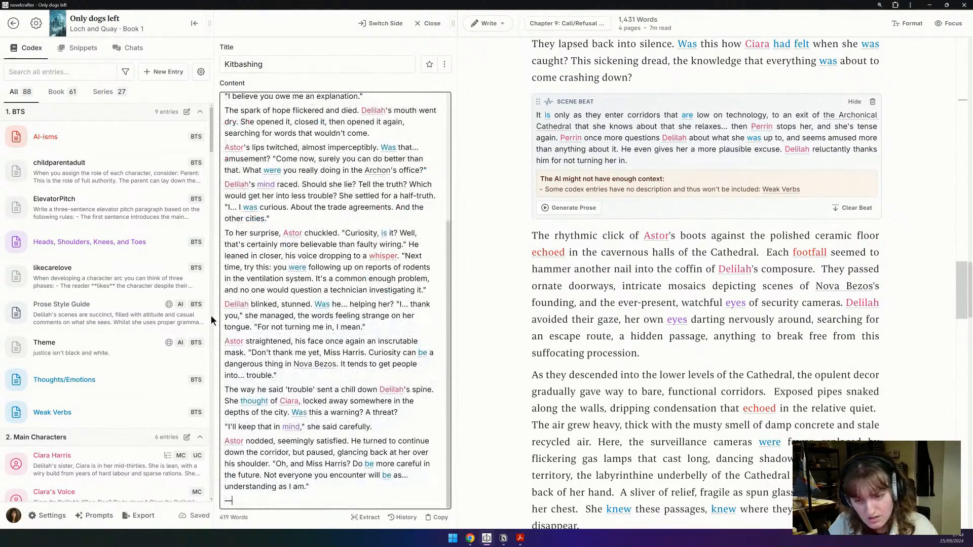
Step: Move the whole Gemini draft, from "The rhythmic click" to "burning into her back", below the divider in the Kitbashing entry
{"action": "left_click", "coordinate": [532, 235]}
{"action": "left_click_drag", "start_coordinate": [532, 236], "coordinate": [652, 410]}
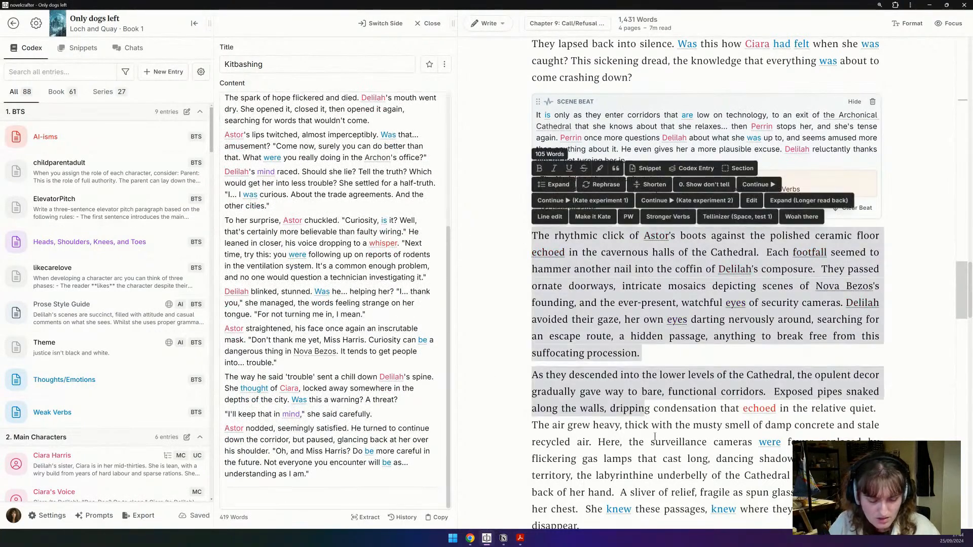
{"action": "scroll", "coordinate": [652, 436], "scroll_direction": "down", "scroll_amount": 12}
{"action": "scroll", "coordinate": [653, 436], "scroll_direction": "down", "scroll_amount": 7}
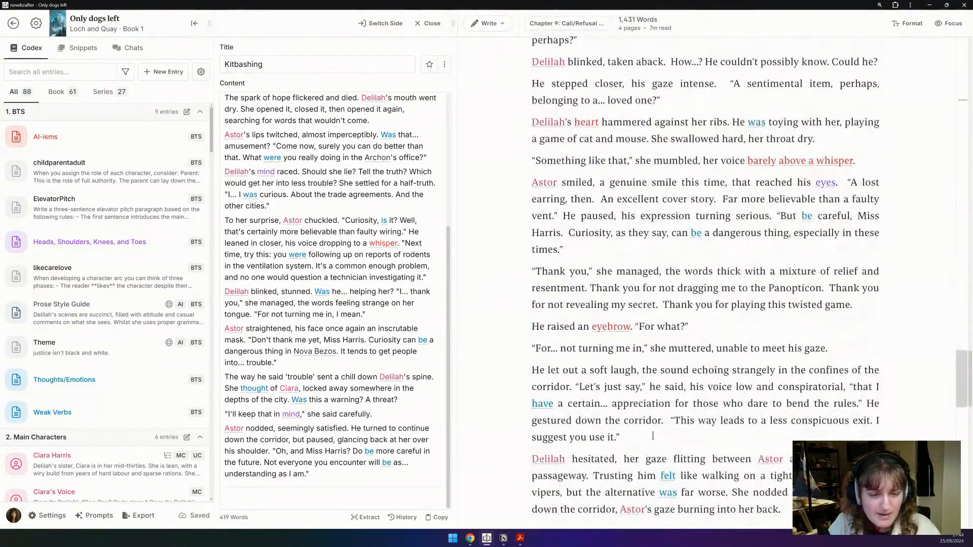
{"action": "left_click", "coordinate": [826, 320], "text": "shift"}
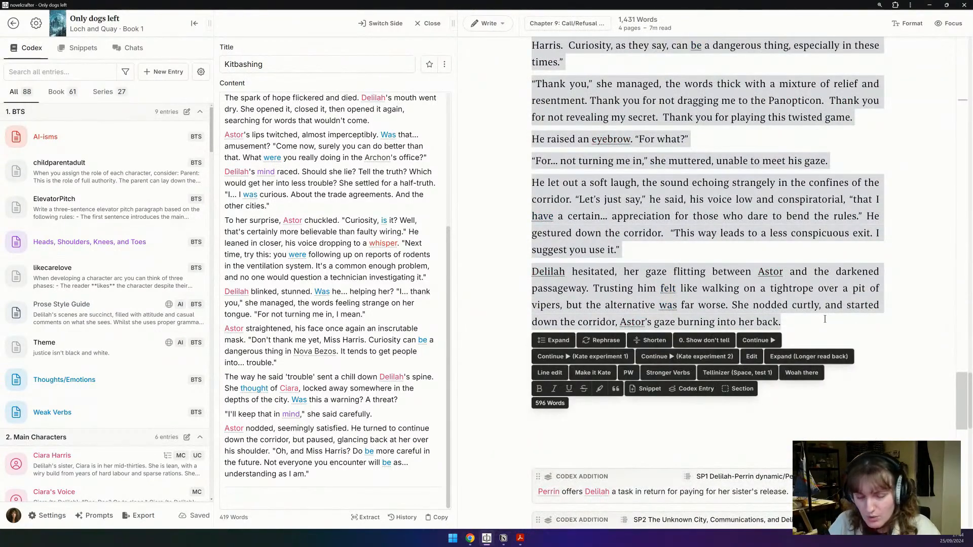
{"action": "key", "text": "ctrl+x"}
{"action": "left_click", "coordinate": [329, 502]}
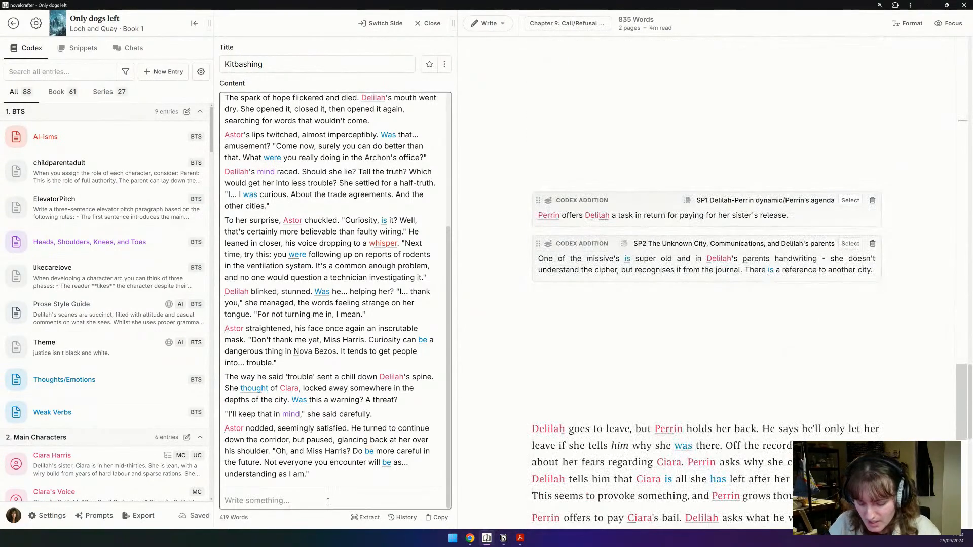
{"action": "key", "text": "ctrl+v"}
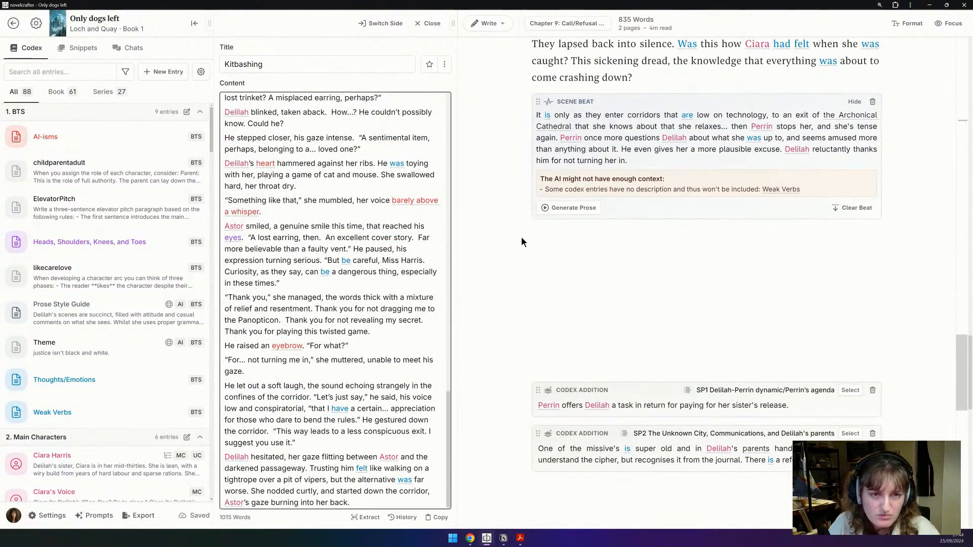
Step: Generate a third version of the scene beat with the Kate's Voice 450 prompt, and apply it to the manuscript
{"action": "left_click", "coordinate": [555, 209]}
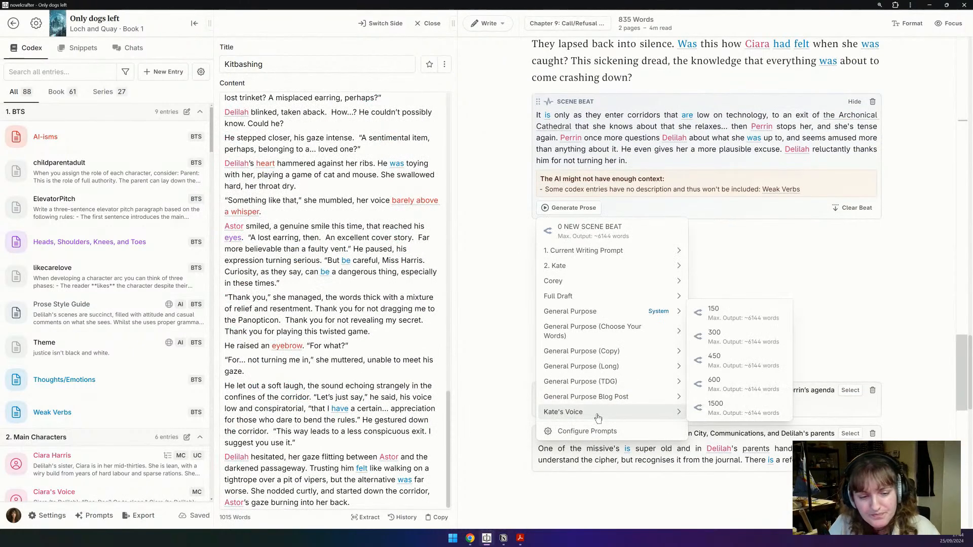
{"action": "mouse_move", "coordinate": [647, 413]}
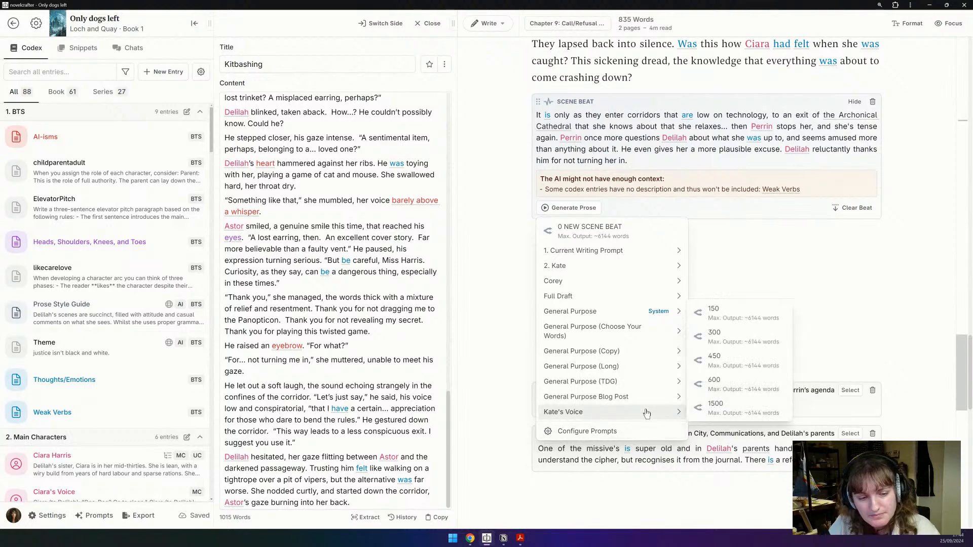
{"action": "left_click", "coordinate": [712, 363]}
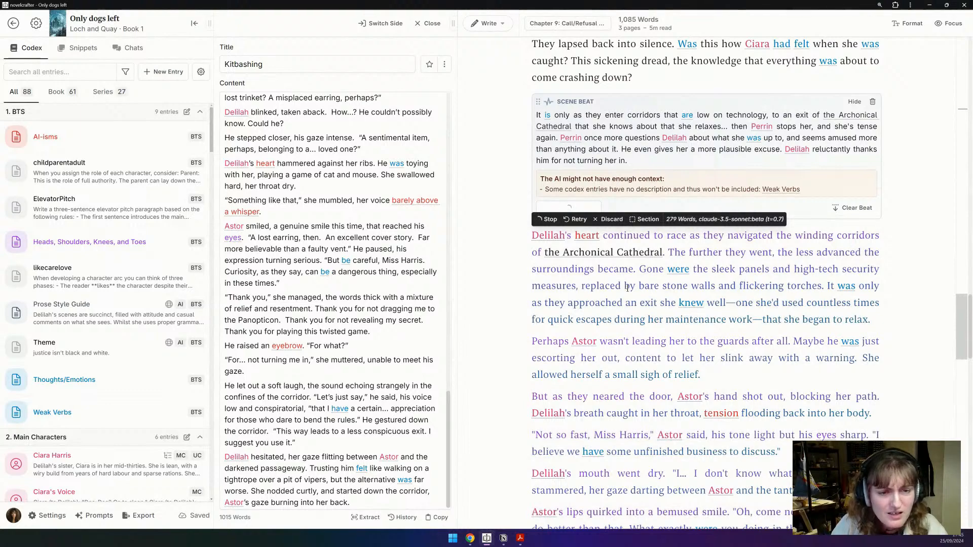
{"action": "scroll", "coordinate": [541, 292], "scroll_direction": "down", "scroll_amount": 5}
{"action": "scroll", "coordinate": [541, 291], "scroll_direction": "down", "scroll_amount": 5}
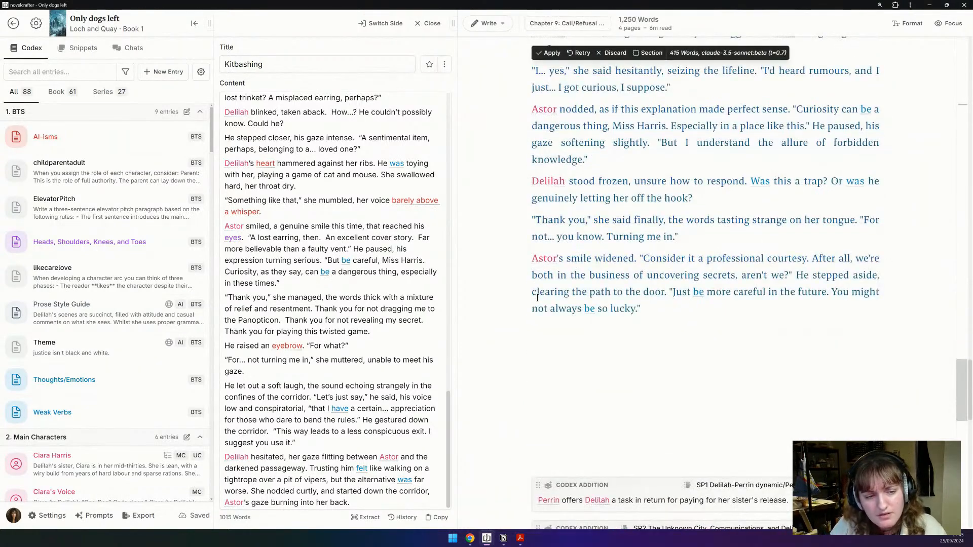
{"action": "left_click", "coordinate": [549, 52]}
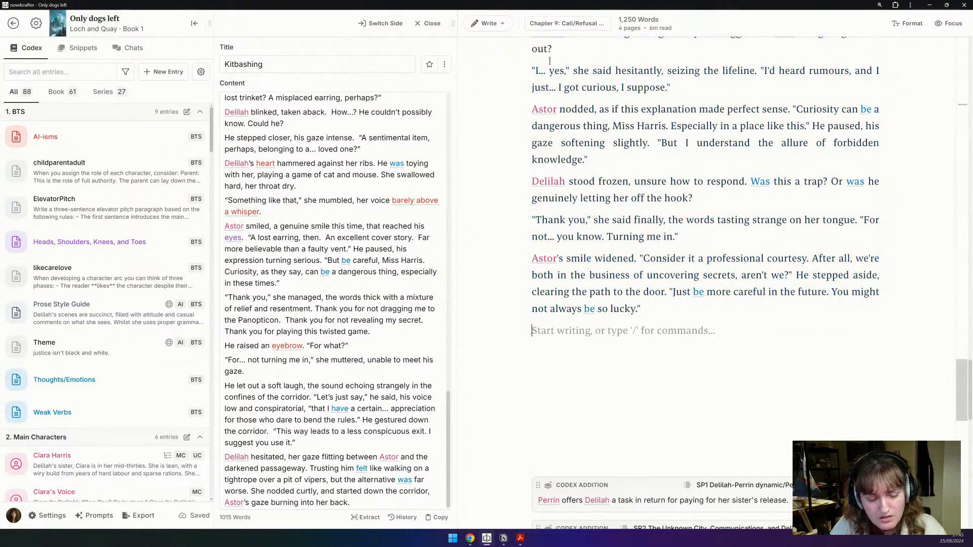
Step: Try to delete the new draft's opening, from "Delilah's heart continued to race" to "flickering torches.", directly below the scene beat
{"action": "scroll", "coordinate": [549, 346], "scroll_direction": "up", "scroll_amount": 12}
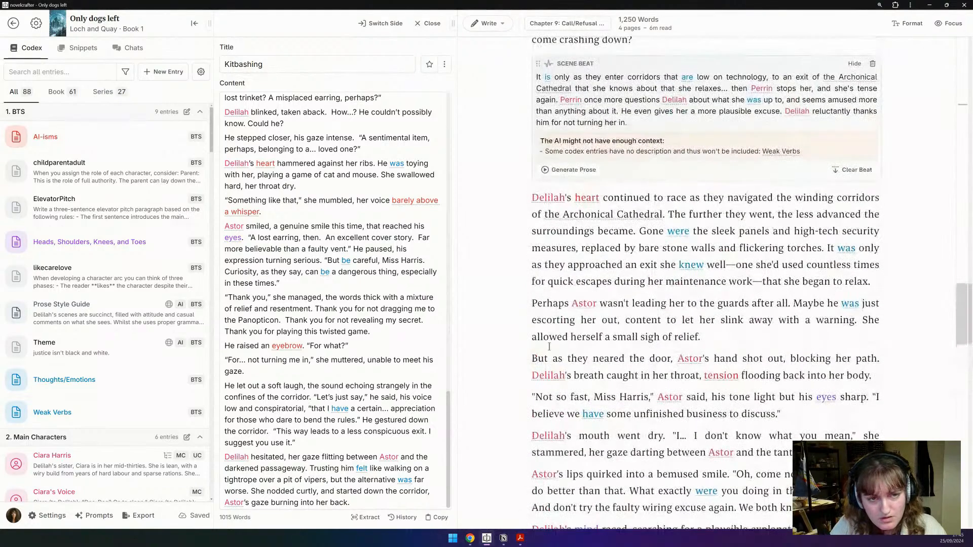
{"action": "scroll", "coordinate": [549, 346], "scroll_direction": "up", "scroll_amount": 2}
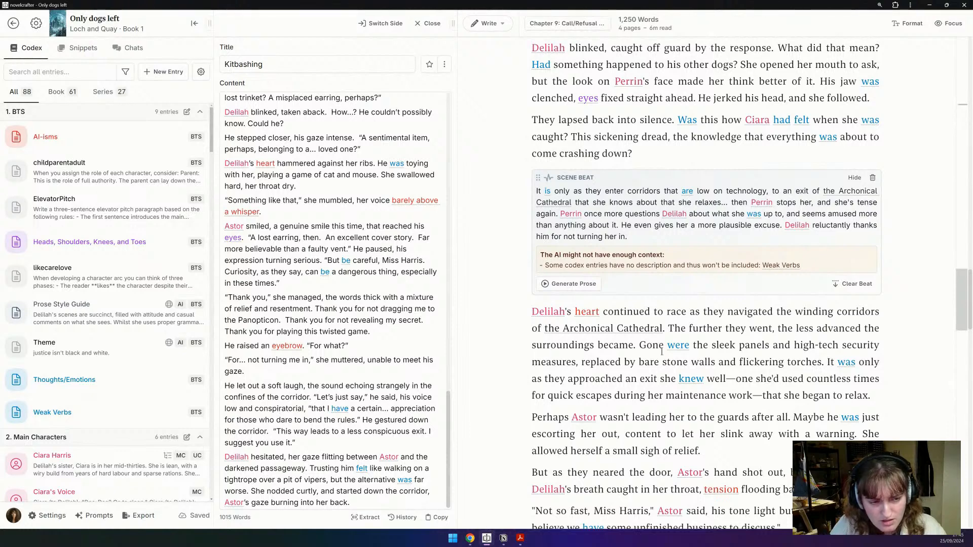
{"action": "left_click_drag", "start_coordinate": [825, 362], "coordinate": [524, 293]}
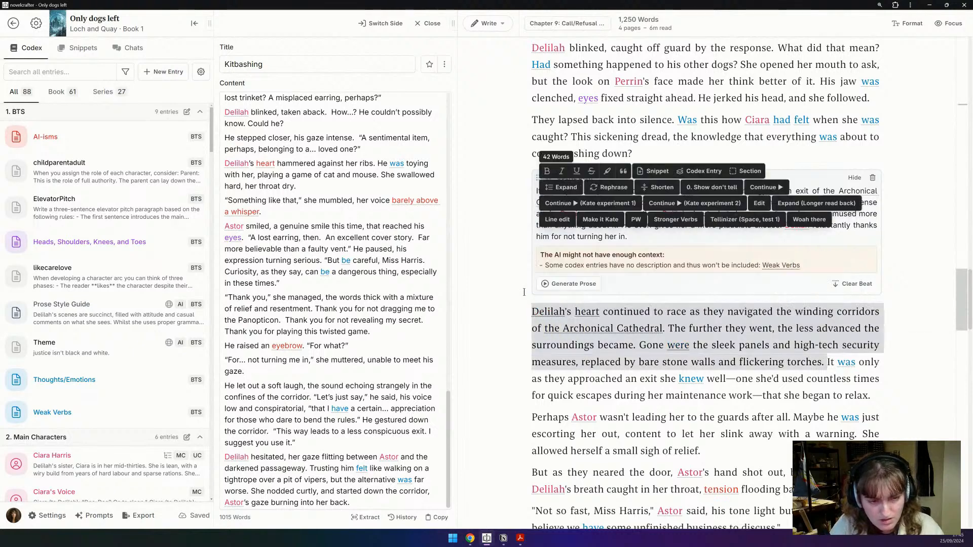
{"action": "key", "text": "BackSpace"}
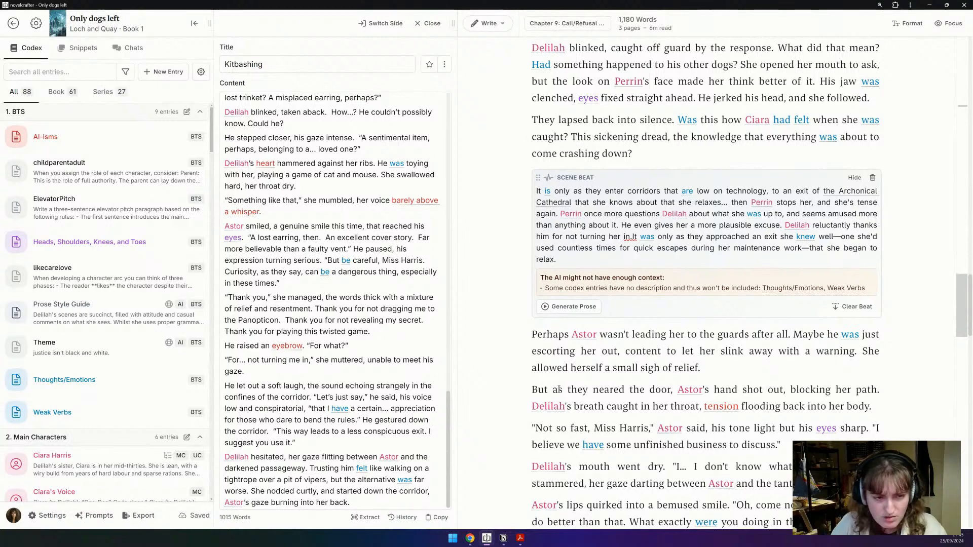
{"action": "key", "text": "ctrl+z"}
{"action": "key", "text": "BackSpace"}
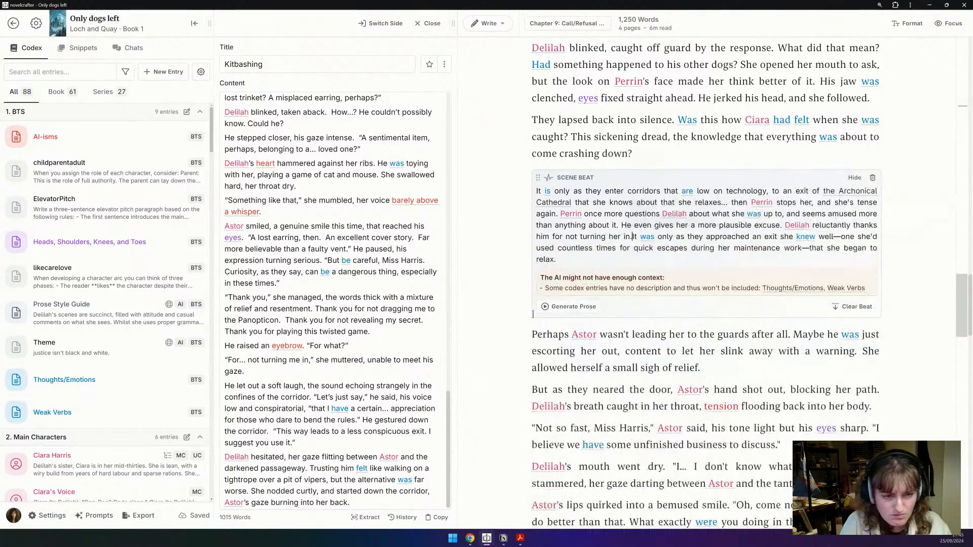
{"action": "key", "text": "Return"}
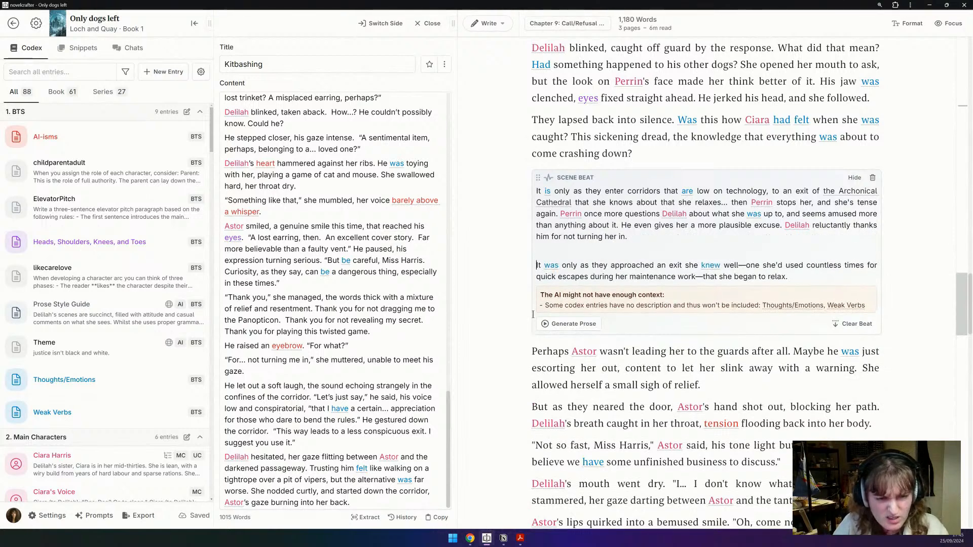
{"action": "key", "text": "ctrl+z"}
{"action": "key", "text": "ctrl+z"}
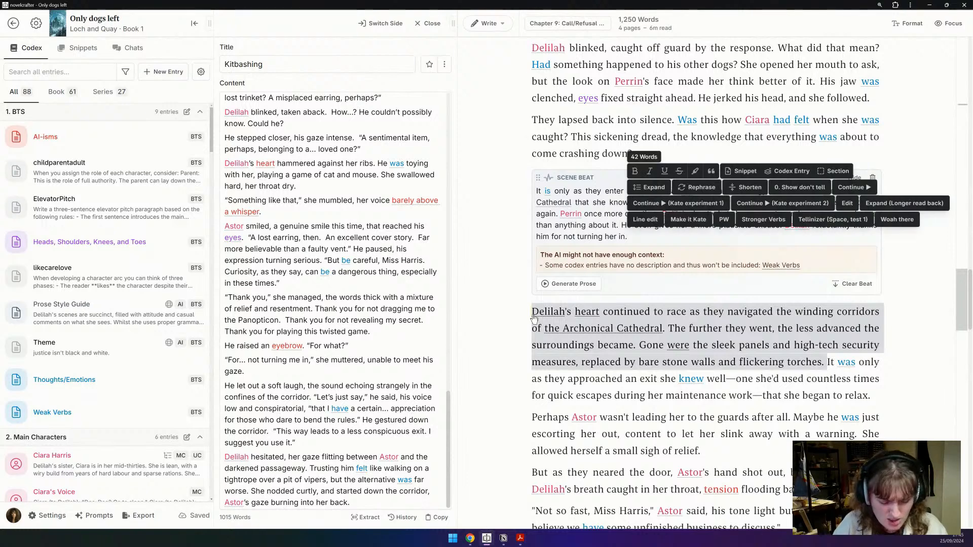
{"action": "key", "text": "BackSpace"}
{"action": "key", "text": "ctrl+z"}
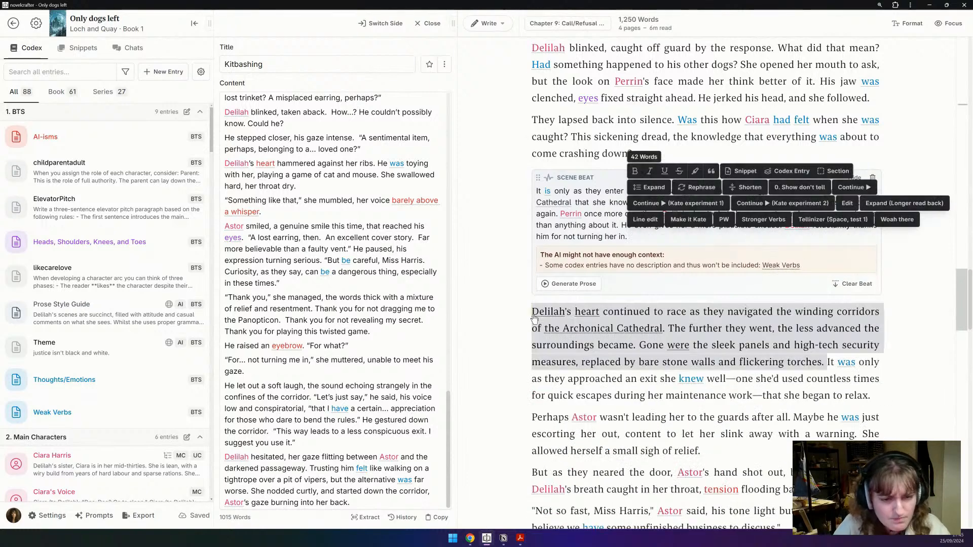
Step: Remove the draft's opening from "Delilah's heart continued to race" to "flickering torches." without merging text into the scene beat, and close the blank line above
{"action": "left_click", "coordinate": [765, 362]}
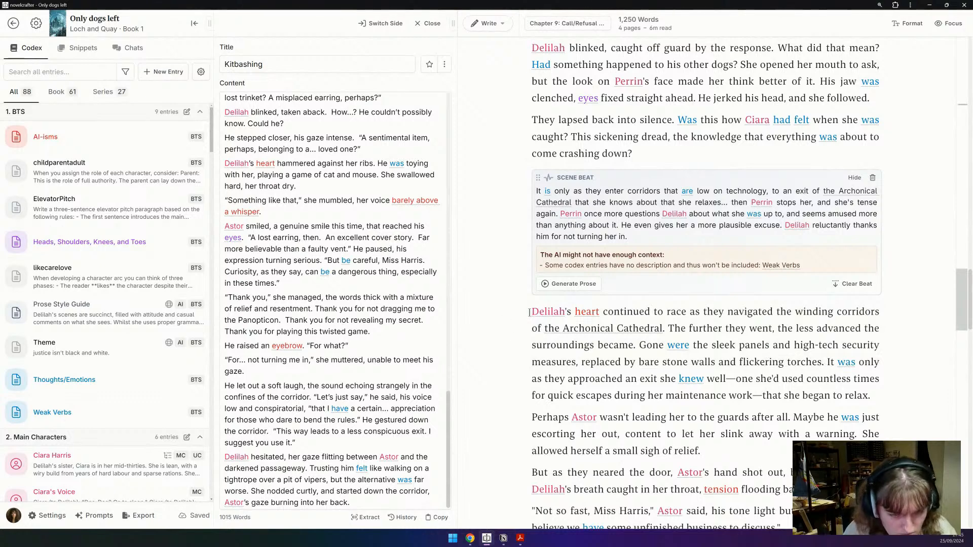
{"action": "left_click_drag", "start_coordinate": [530, 333], "coordinate": [824, 385]}
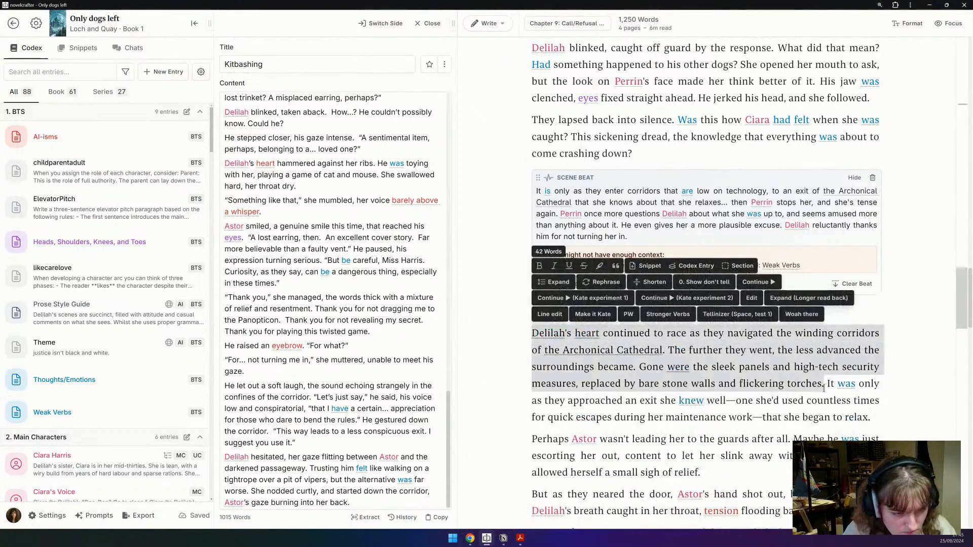
{"action": "key", "text": "BackSpace"}
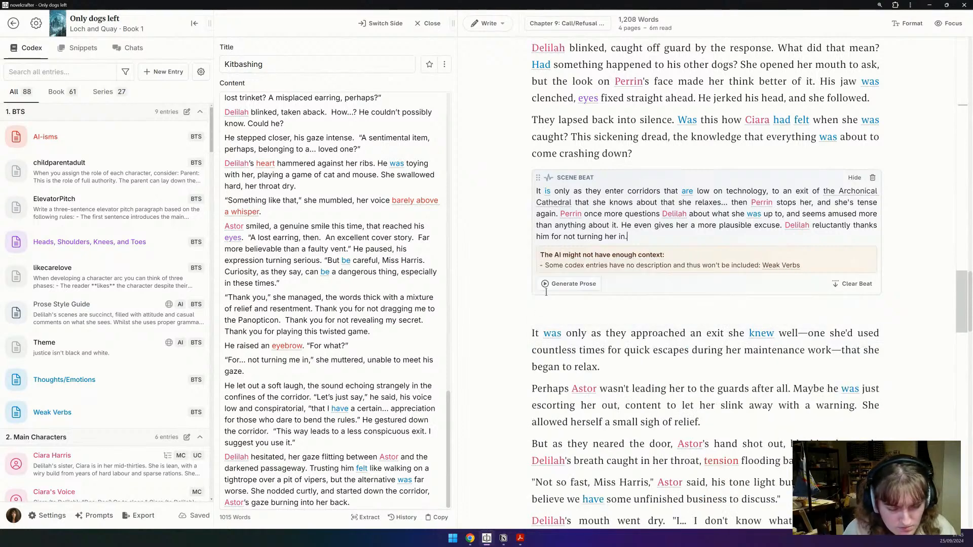
{"action": "left_click", "coordinate": [553, 306]}
{"action": "key", "text": "BackSpace"}
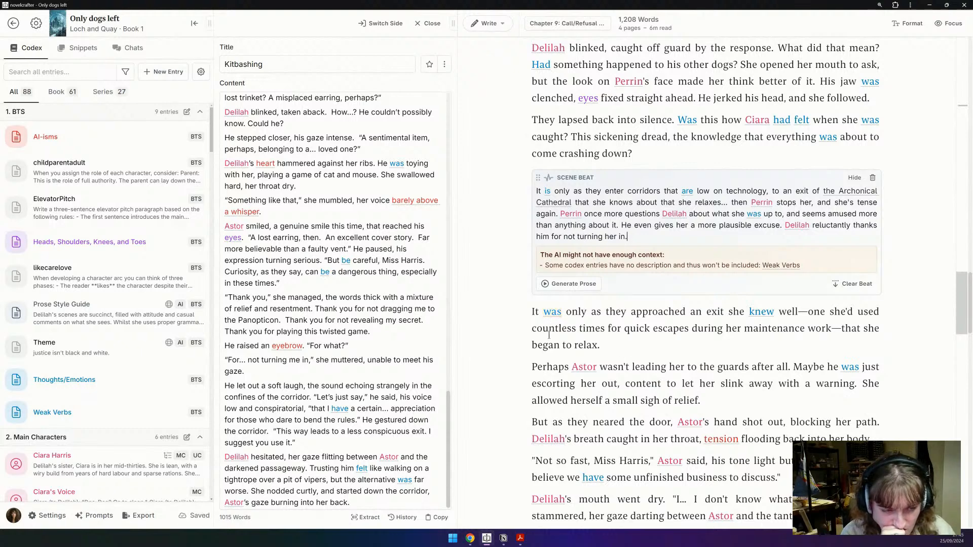
Step: Replace the manuscript passage from "But as they neared the door" to "tantalisingly close exit." with a gap of blank lines
{"action": "scroll", "coordinate": [548, 335], "scroll_direction": "down", "scroll_amount": 2}
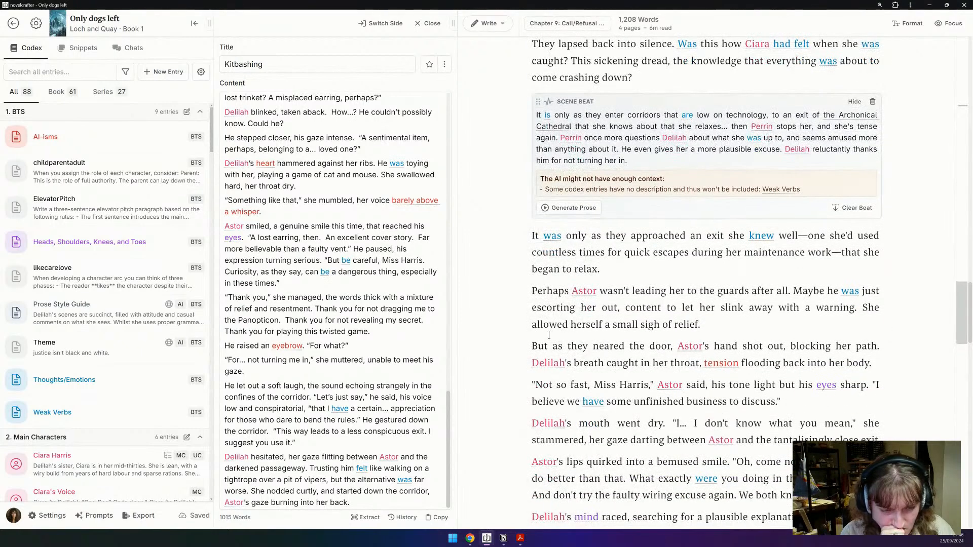
{"action": "scroll", "coordinate": [549, 335], "scroll_direction": "down", "scroll_amount": 1}
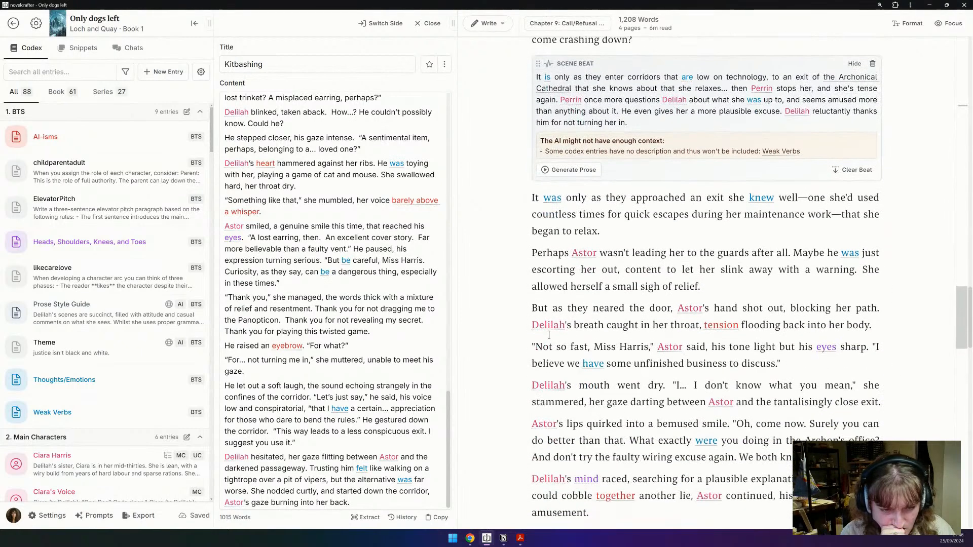
{"action": "double_click", "coordinate": [659, 307]}
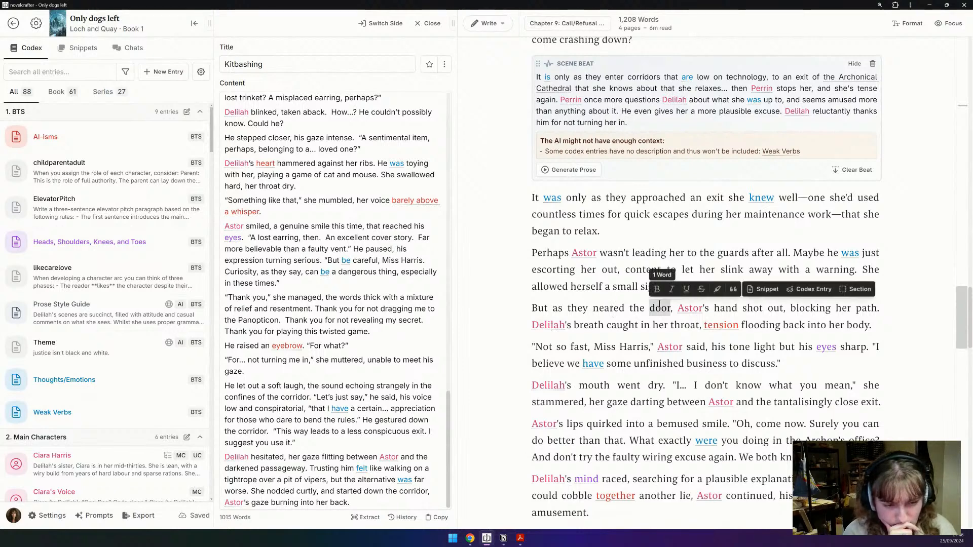
{"action": "scroll", "coordinate": [660, 306], "scroll_direction": "down", "scroll_amount": 1}
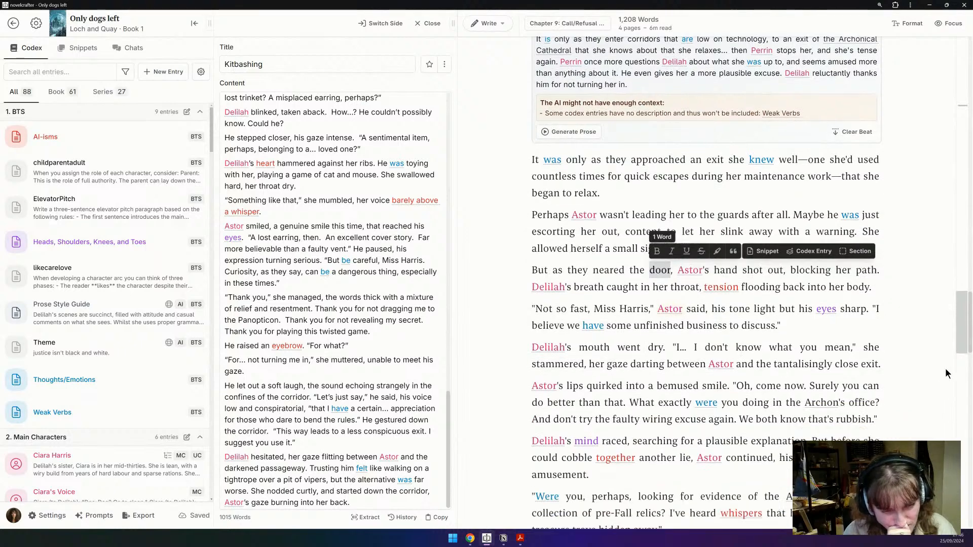
{"action": "left_click_drag", "start_coordinate": [890, 361], "coordinate": [492, 263]}
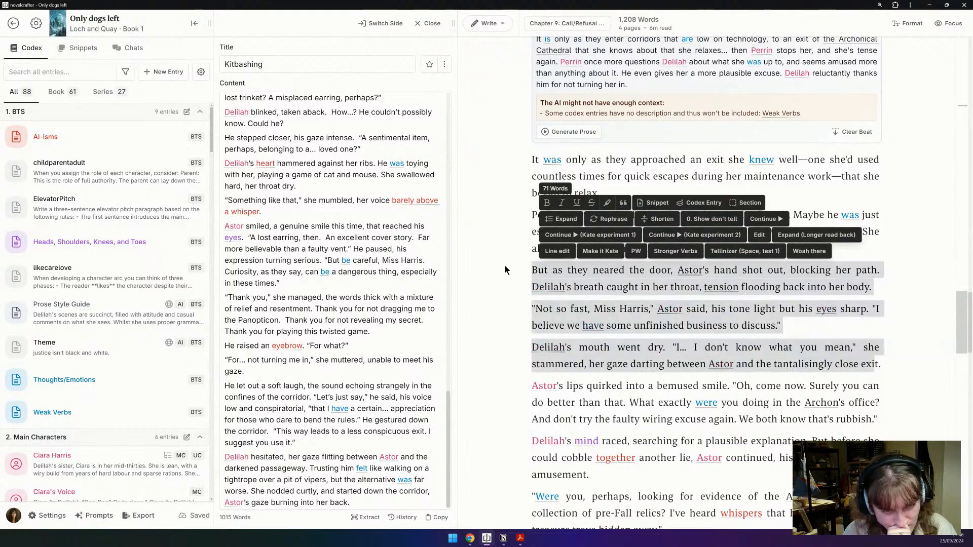
{"action": "key", "text": "BackSpace"}
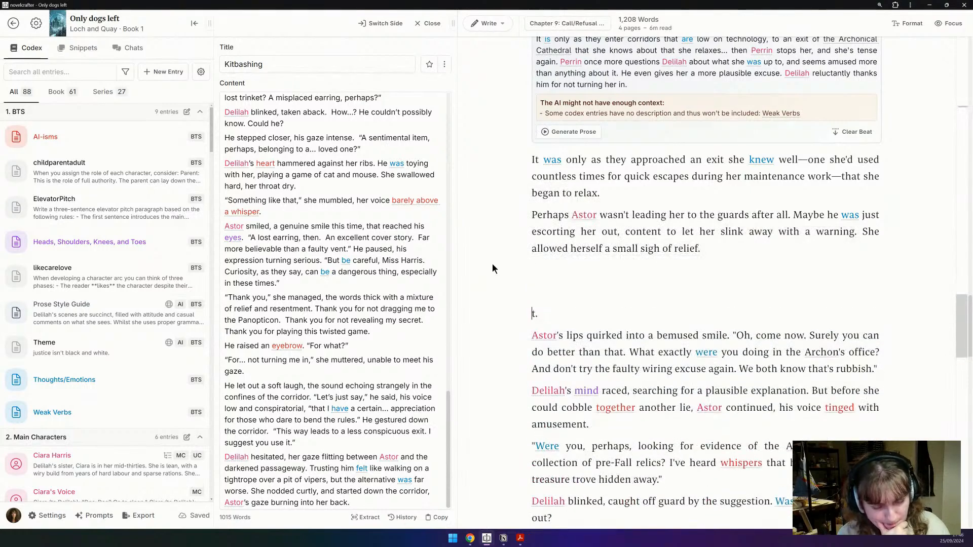
{"action": "key", "text": "Delete"}
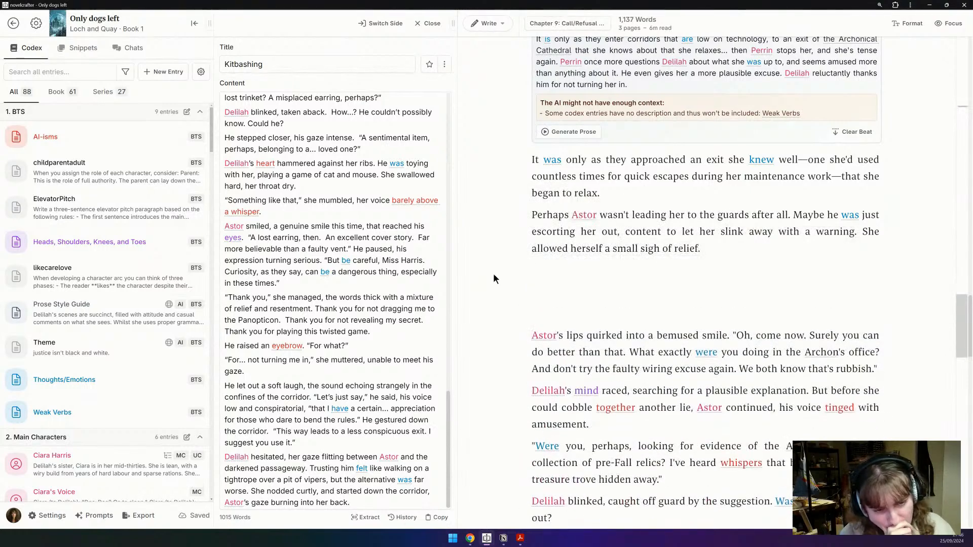
Step: Insert a gap of six blank lines in the manuscript between "his voice tinged with amusement." and "Were you, perhaps, looking for evidence"
{"action": "scroll", "coordinate": [612, 366], "scroll_direction": "down", "scroll_amount": 2}
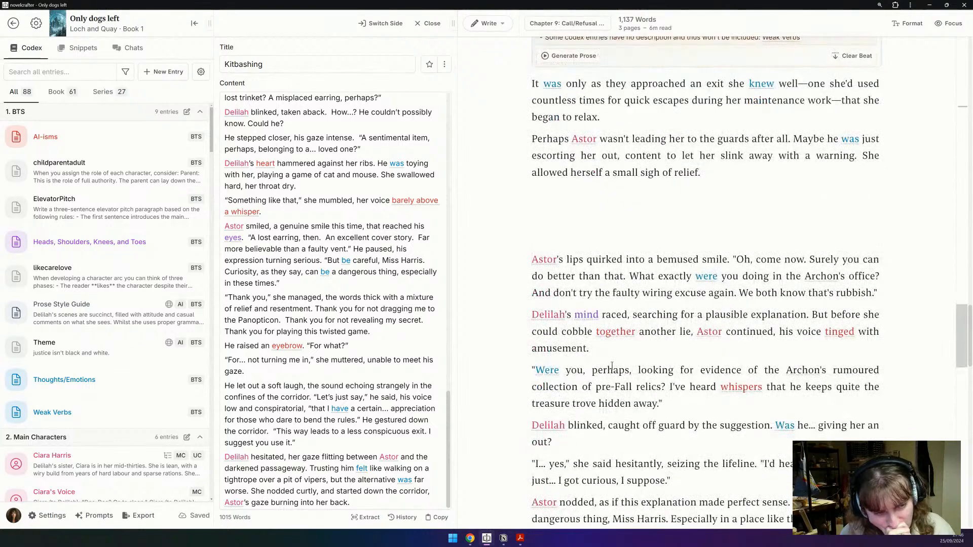
{"action": "scroll", "coordinate": [612, 366], "scroll_direction": "down", "scroll_amount": 1}
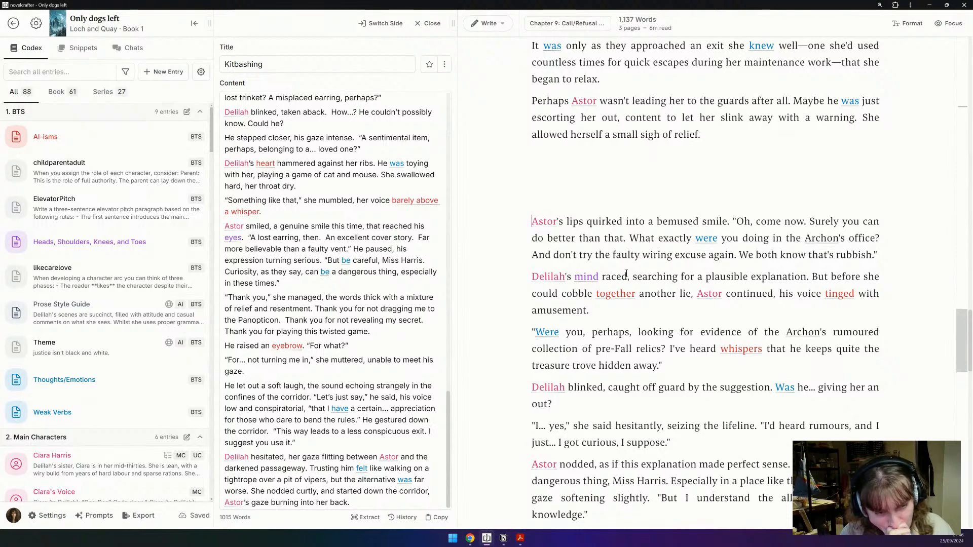
{"action": "scroll", "coordinate": [627, 274], "scroll_direction": "down", "scroll_amount": 2}
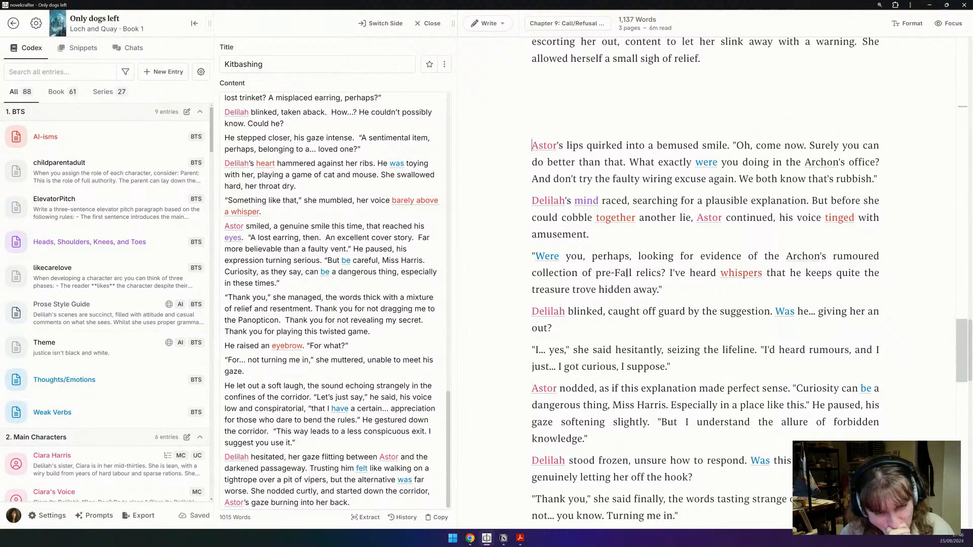
{"action": "scroll", "coordinate": [627, 274], "scroll_direction": "down", "scroll_amount": 1}
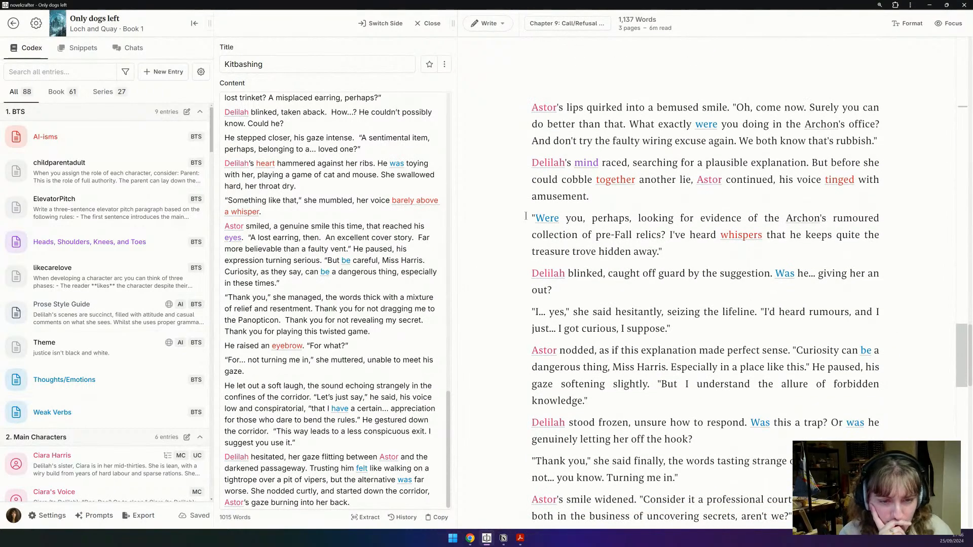
{"action": "left_click_drag", "start_coordinate": [531, 218], "coordinate": [693, 329]}
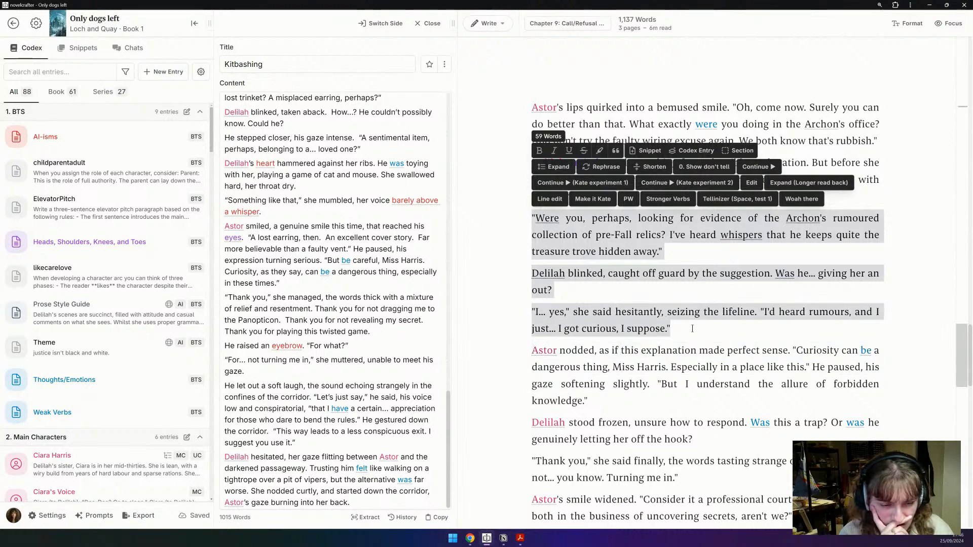
{"action": "scroll", "coordinate": [659, 284], "scroll_direction": "down", "scroll_amount": 2}
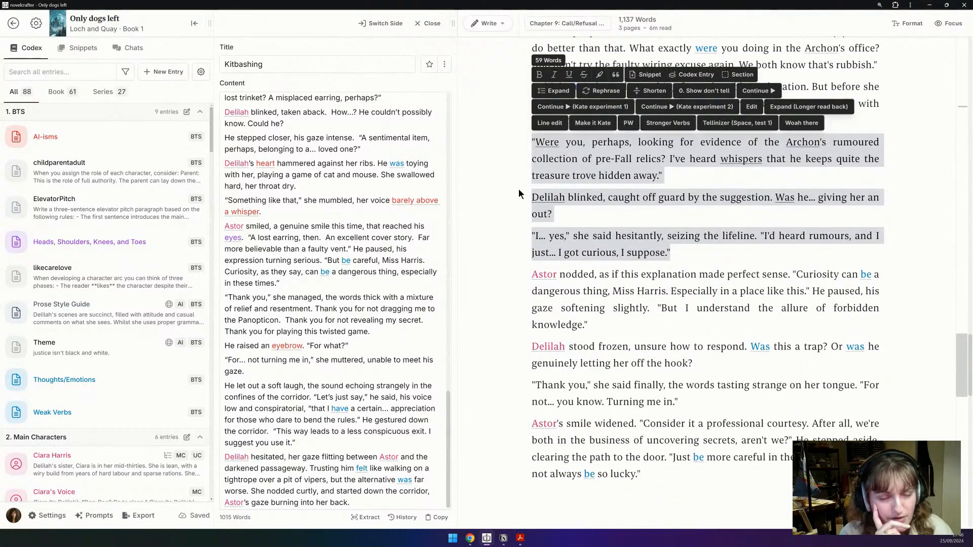
{"action": "left_click", "coordinate": [679, 324]}
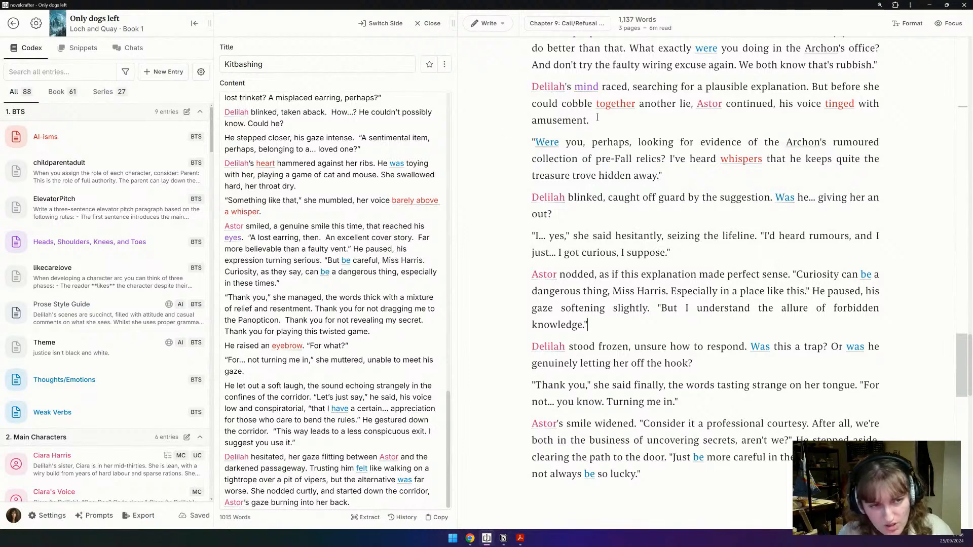
{"action": "left_click", "coordinate": [619, 117]}
{"action": "key", "text": "Return"}
{"action": "key", "text": "Return"}
{"action": "key", "text": "Return"}
{"action": "key", "text": "Return"}
{"action": "key", "text": "Return"}
{"action": "key", "text": "Return"}
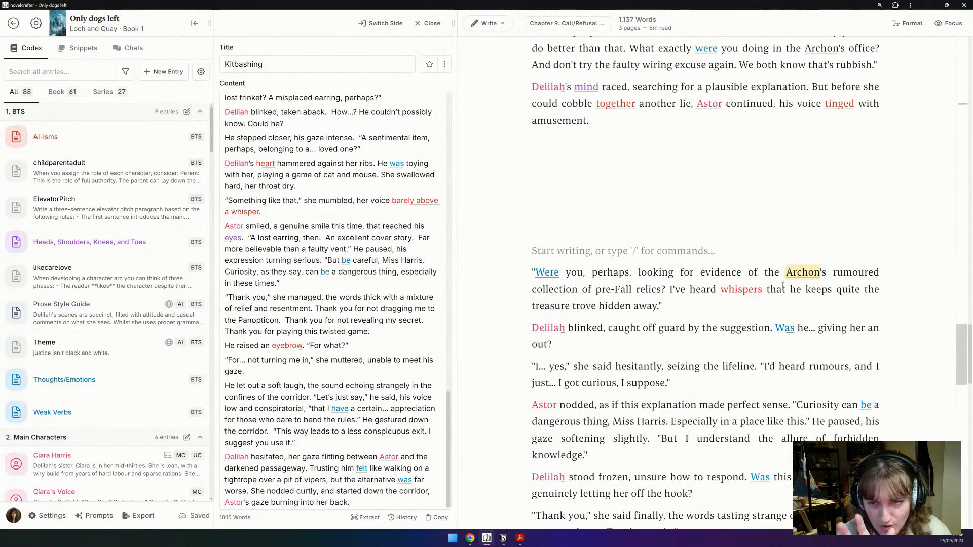
Step: Delete the first two paragraphs of the Kitbashing entry, from "Delilah's heart raced" to "ever so slightly.", including the leftover blank line
{"action": "scroll", "coordinate": [785, 280], "scroll_direction": "up", "scroll_amount": 3}
{"action": "scroll", "coordinate": [344, 260], "scroll_direction": "up", "scroll_amount": 8}
{"action": "scroll", "coordinate": [318, 270], "scroll_direction": "up", "scroll_amount": 10}
{"action": "scroll", "coordinate": [630, 265], "scroll_direction": "up", "scroll_amount": 2}
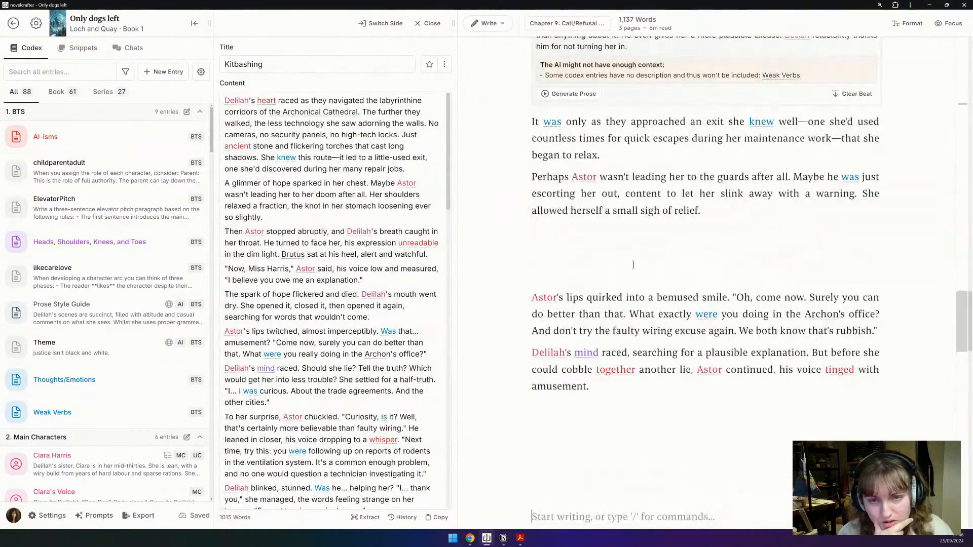
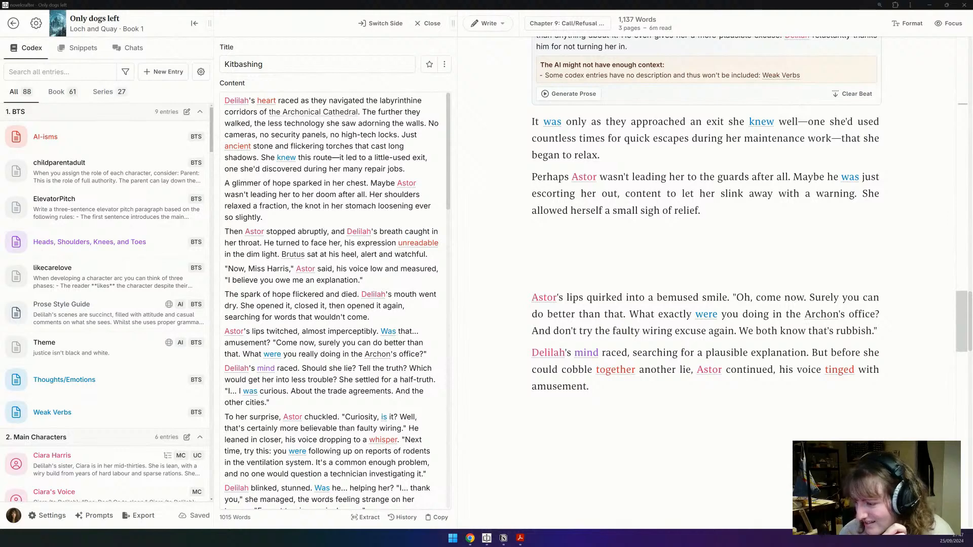
{"action": "left_click", "coordinate": [532, 517]}
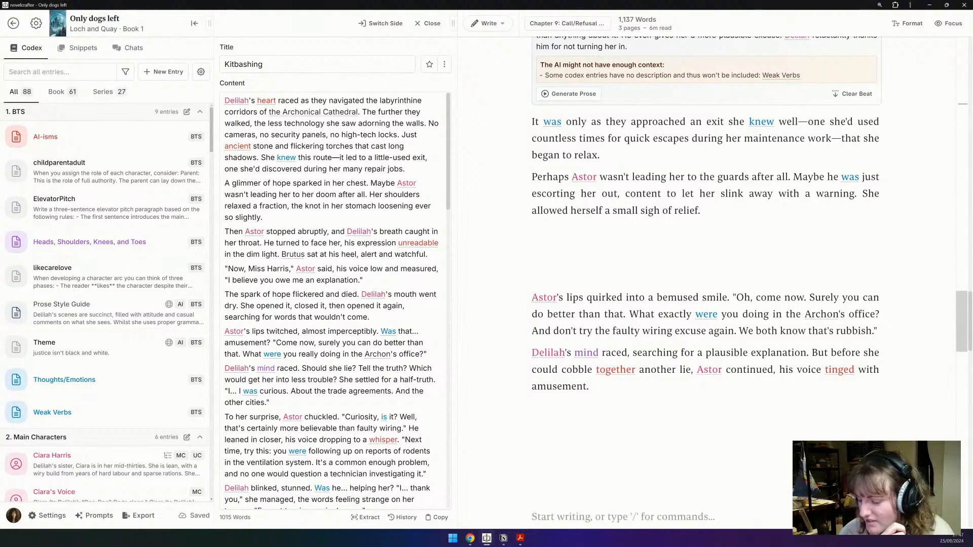
{"action": "left_click", "coordinate": [761, 218]}
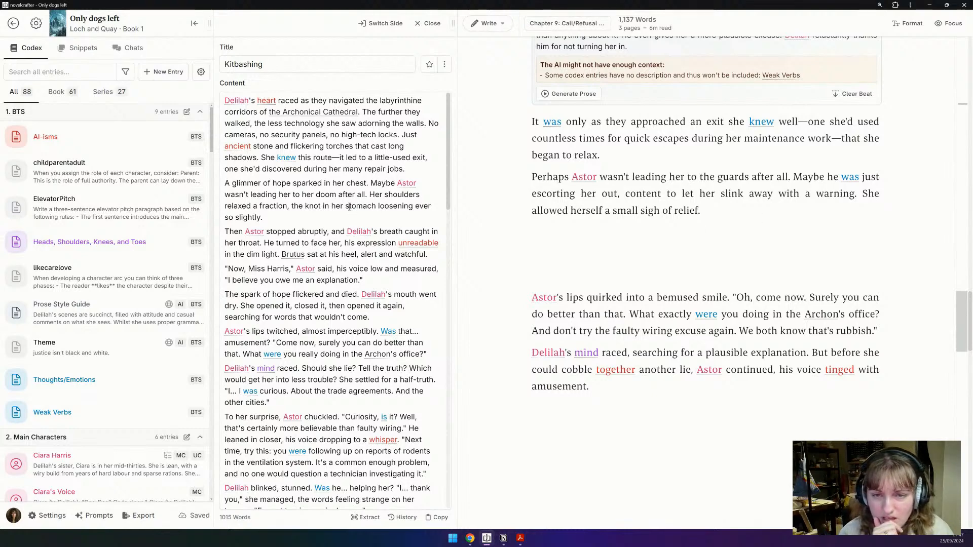
{"action": "left_click", "coordinate": [294, 218]}
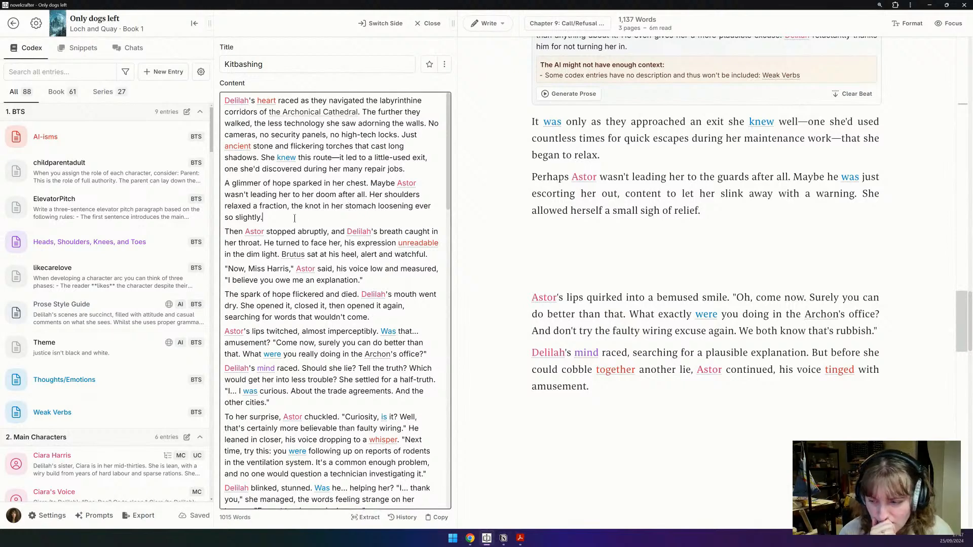
{"action": "left_click_drag", "start_coordinate": [263, 218], "coordinate": [222, 95]}
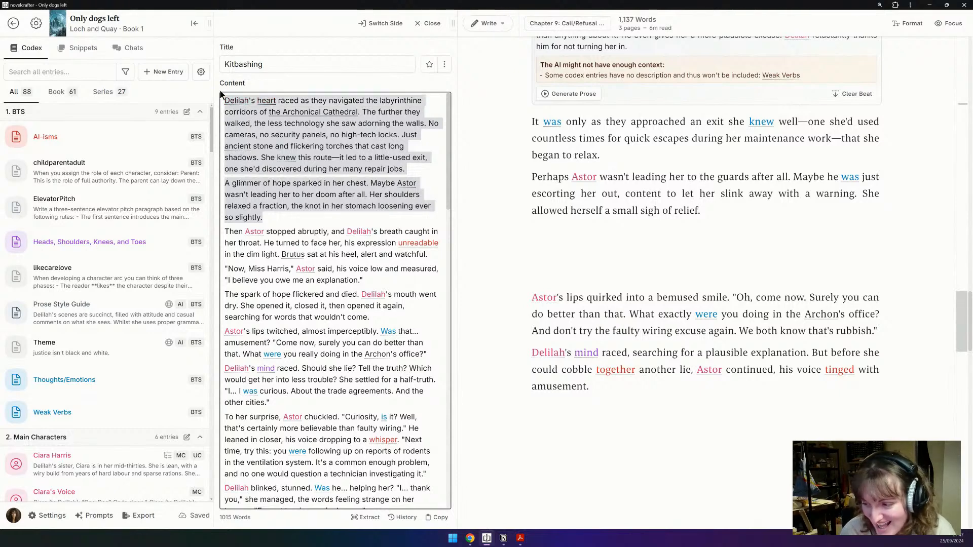
{"action": "key", "text": "BackSpace"}
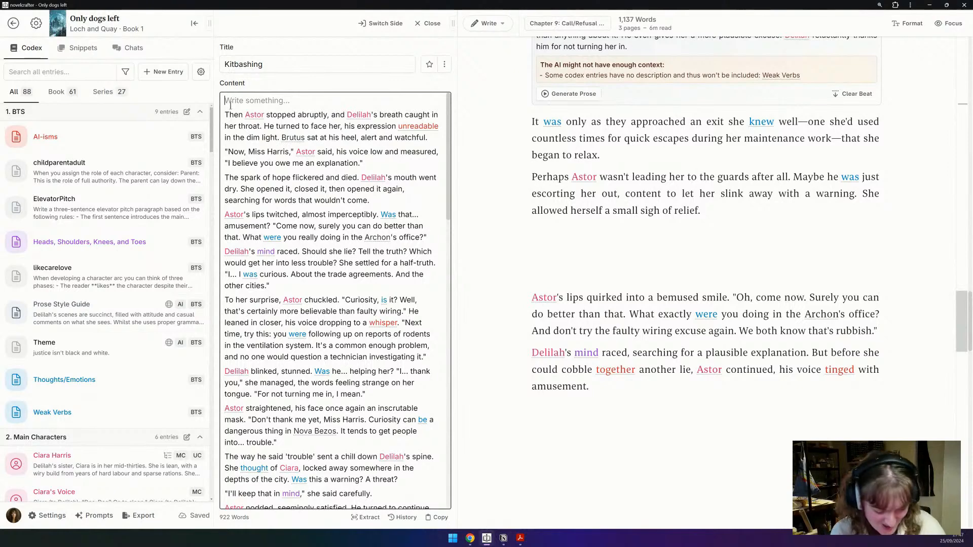
{"action": "key", "text": "Delete"}
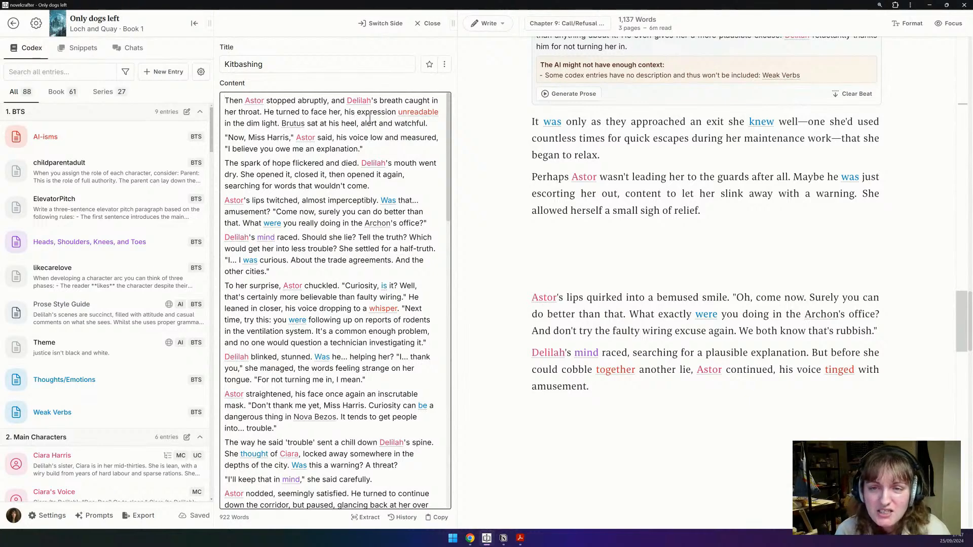
Step: Delete Kitbashing's "Then Astor stopped abruptly" paragraph and move the passage from "Now, Miss Harris," to "Archon's office?" into the manuscript's blank gap
{"action": "triple_click", "coordinate": [287, 103]}
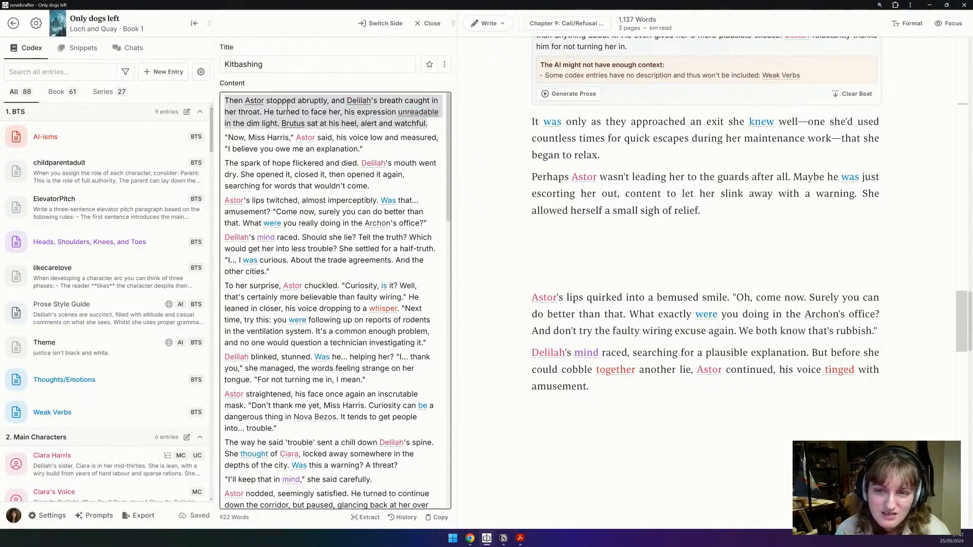
{"action": "key", "text": "BackSpace"}
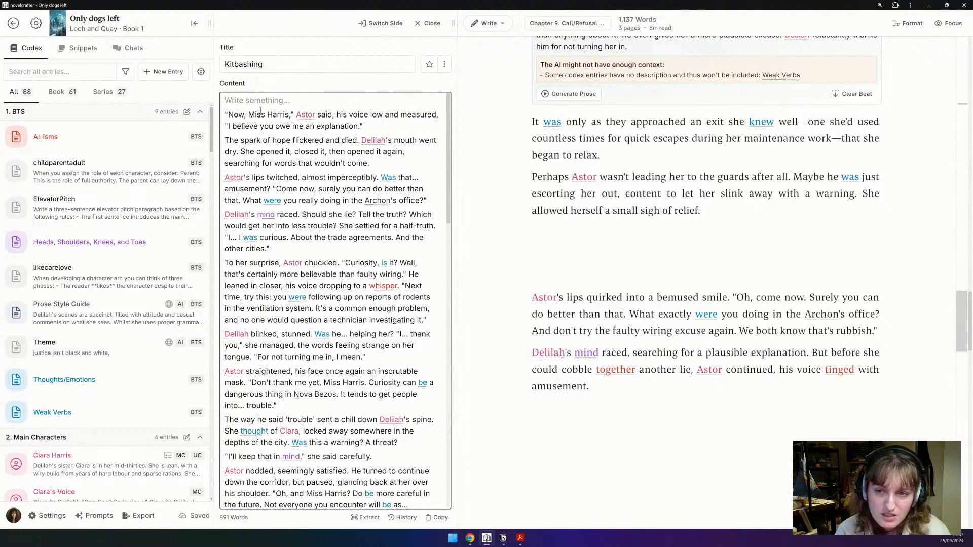
{"action": "triple_click", "coordinate": [245, 115]}
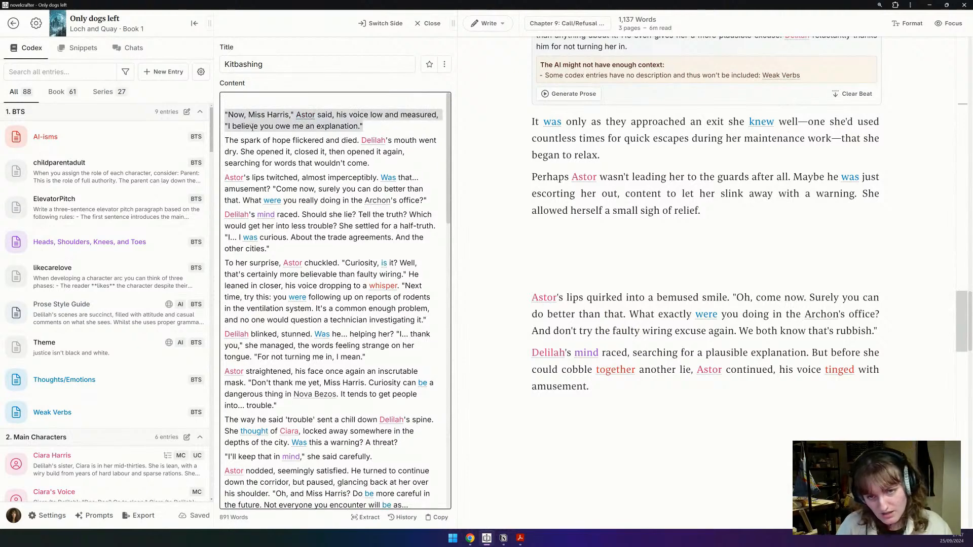
{"action": "left_click", "coordinate": [387, 164], "text": "shift"}
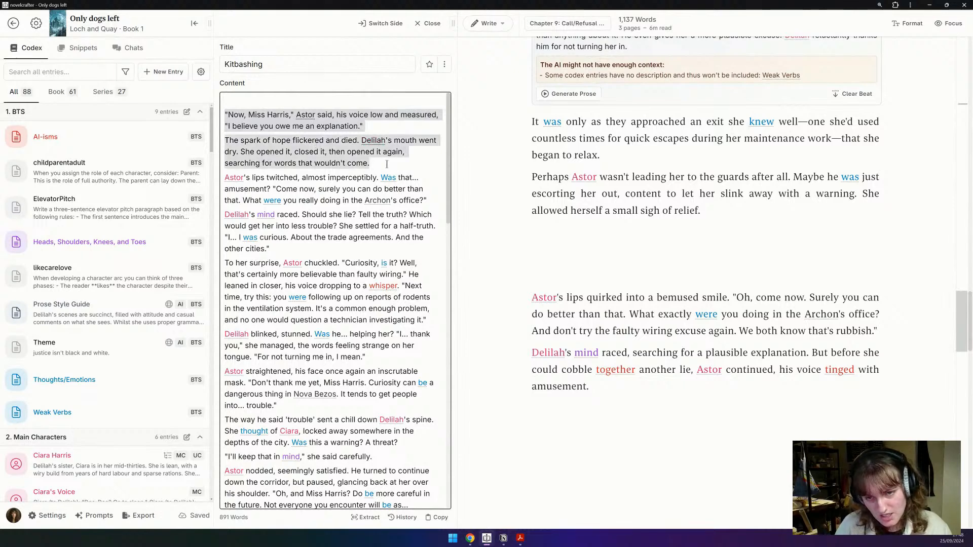
{"action": "left_click", "coordinate": [441, 205], "text": "shift"}
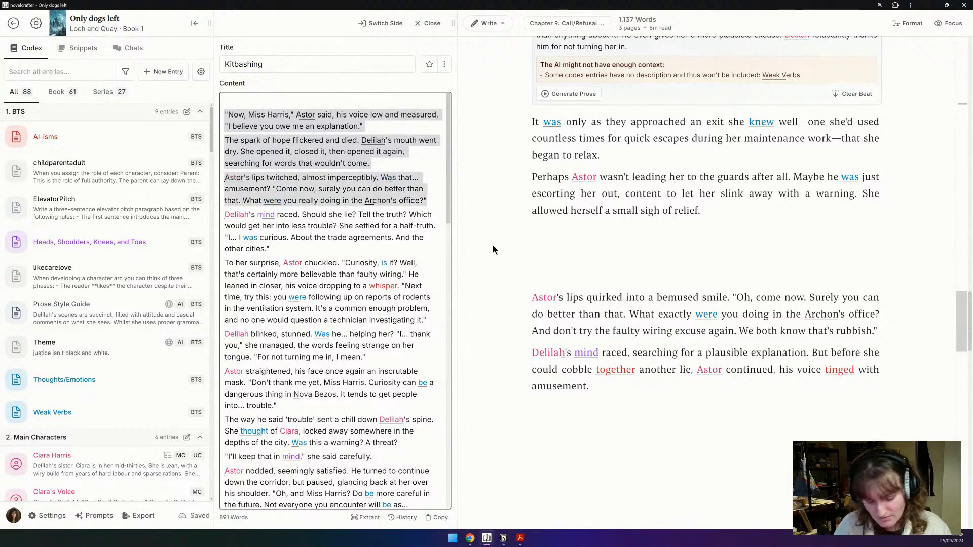
{"action": "key", "text": "ctrl+x"}
{"action": "left_click", "coordinate": [563, 255]}
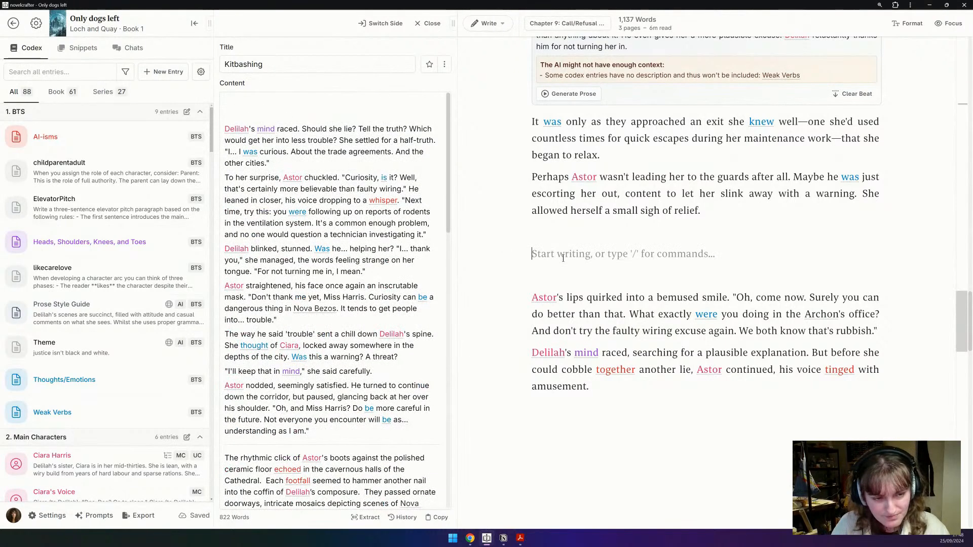
{"action": "key", "text": "ctrl+v"}
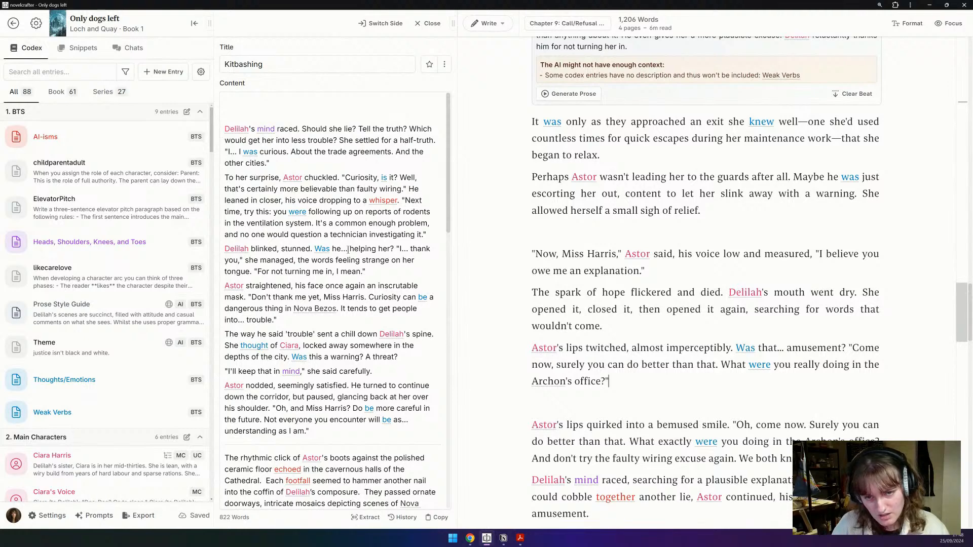
Step: Add a new manuscript paragraph after "Archon's office?" reading "I really was here mending the vents. I just... uh..."
{"action": "scroll", "coordinate": [349, 249], "scroll_direction": "down", "scroll_amount": 1}
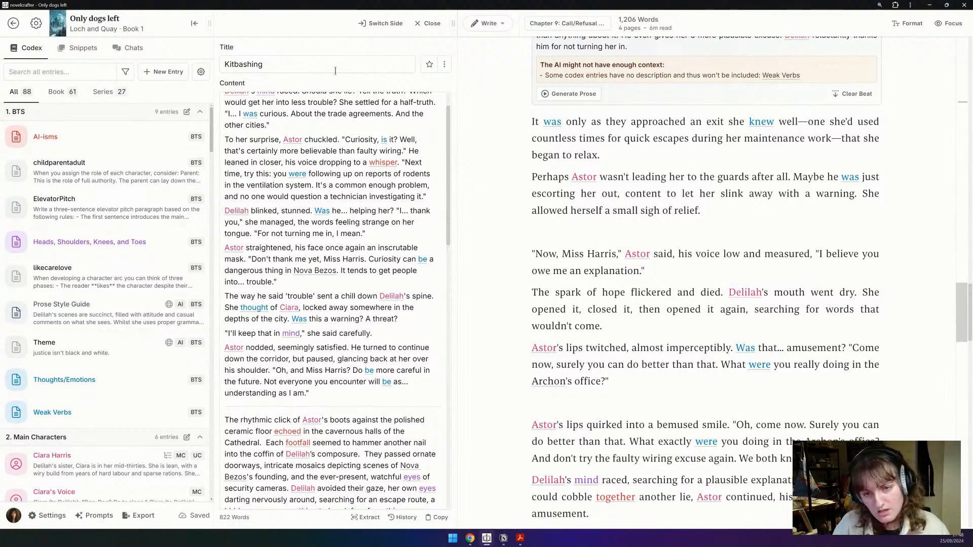
{"action": "scroll", "coordinate": [294, 208], "scroll_direction": "down", "scroll_amount": 2}
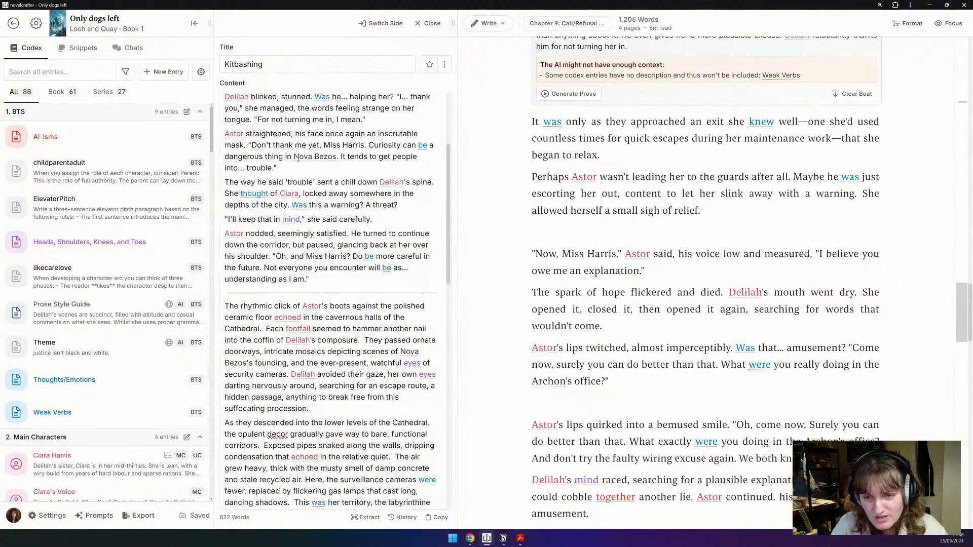
{"action": "scroll", "coordinate": [304, 126], "scroll_direction": "up", "scroll_amount": 3}
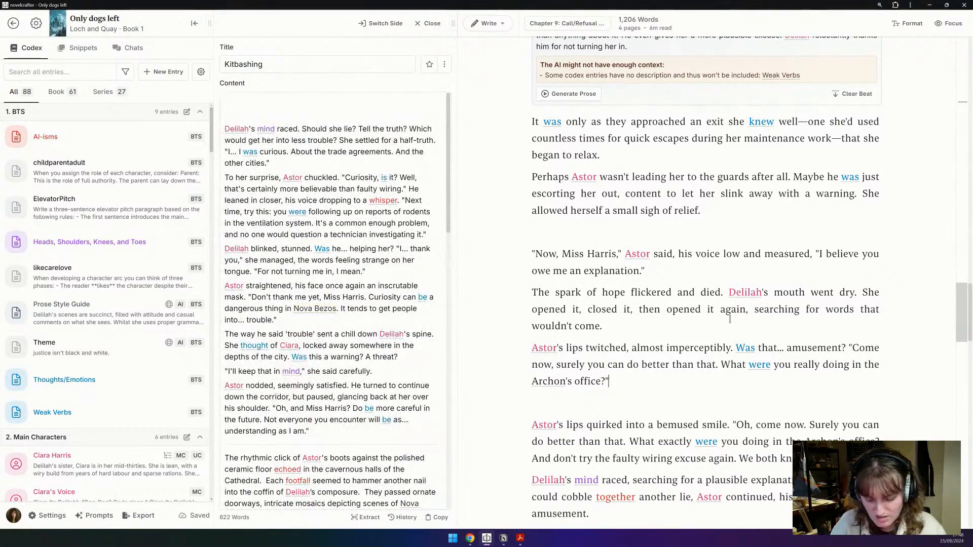
{"action": "key", "text": "Return"}
{"action": "type", "text": "\"I really was here "}
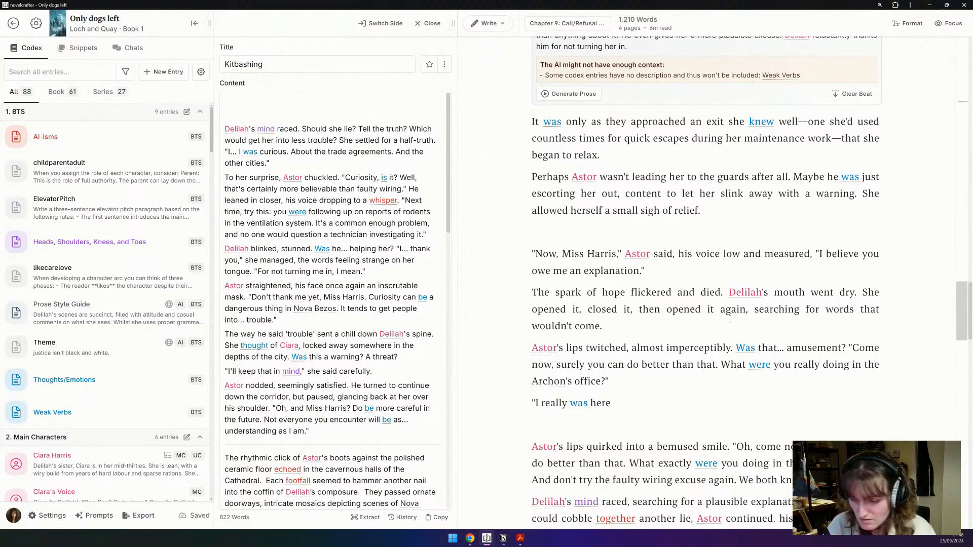
{"action": "type", "text": "mending "}
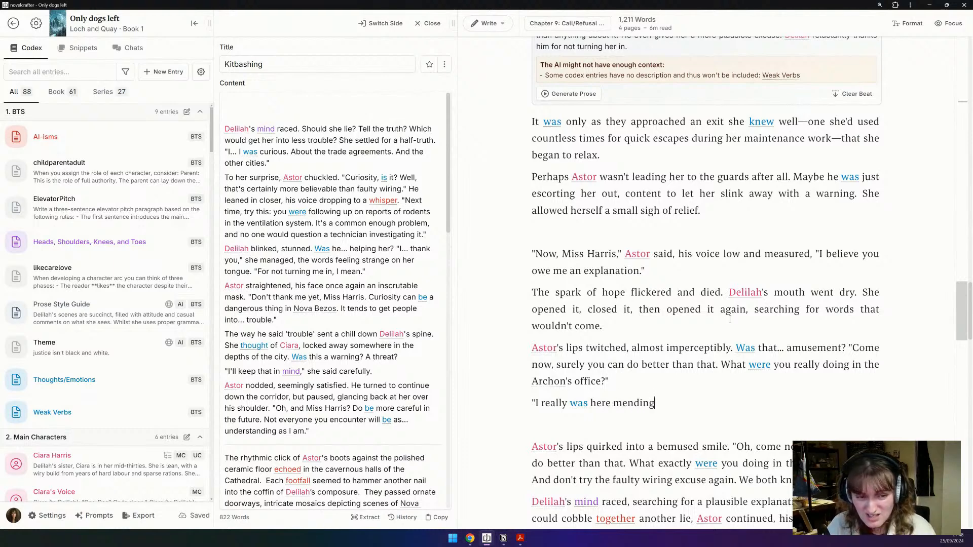
{"action": "type", "text": "the v"}
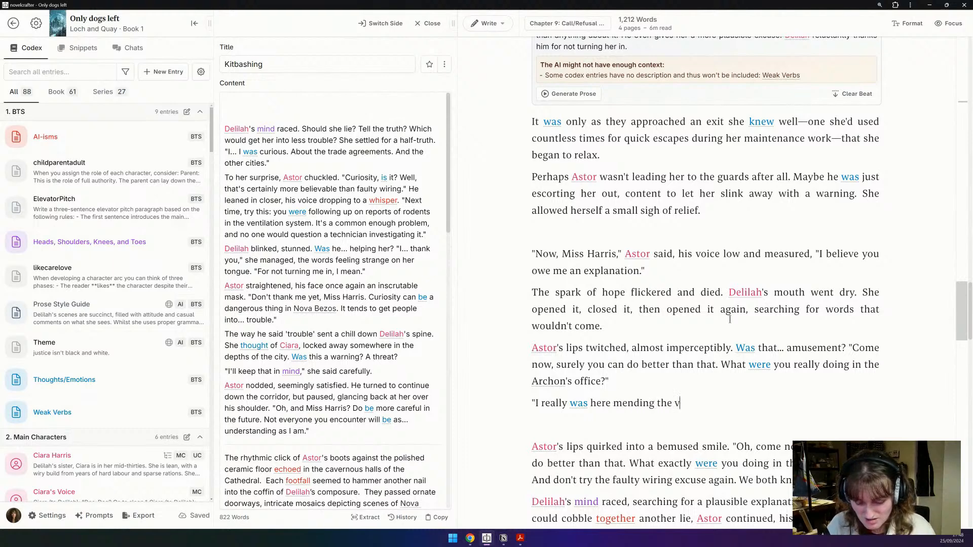
{"action": "type", "text": "ents. I "}
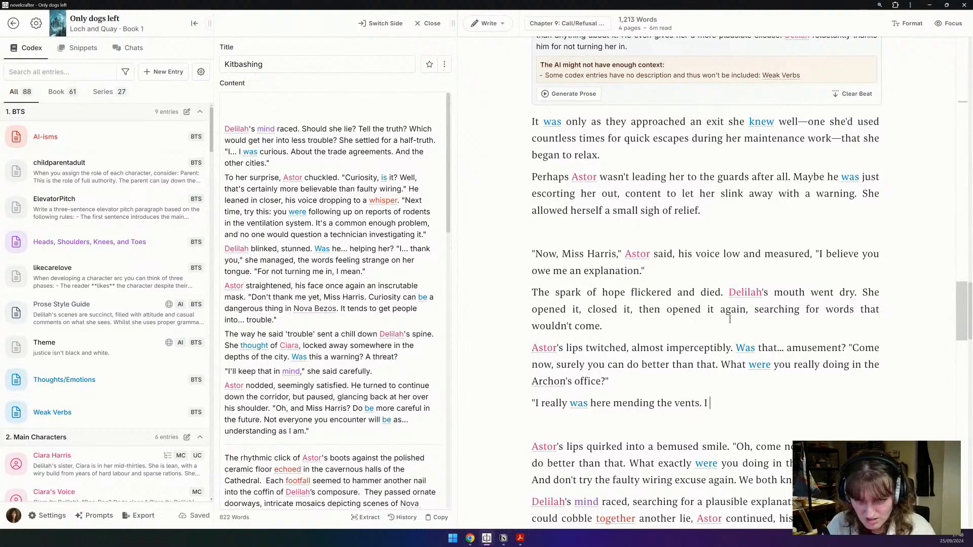
{"action": "type", "text": "just... uh...\""}
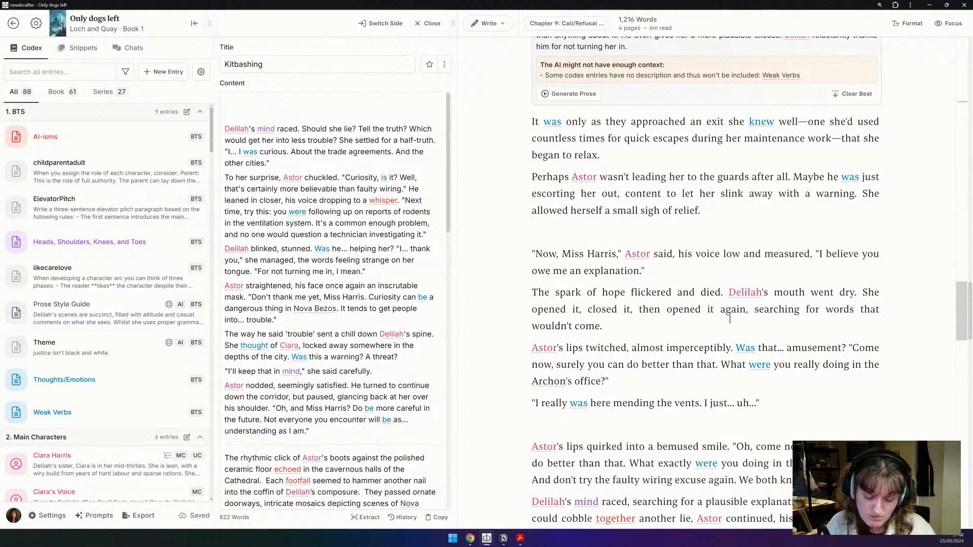
Step: Start a reply paragraph with "Fell down without causing" and cut the tag "Astor said, his voice low and measured", joining Astor's line into one sentence
{"action": "key", "text": "Return"}
{"action": "type", "text": "\"Fel"}
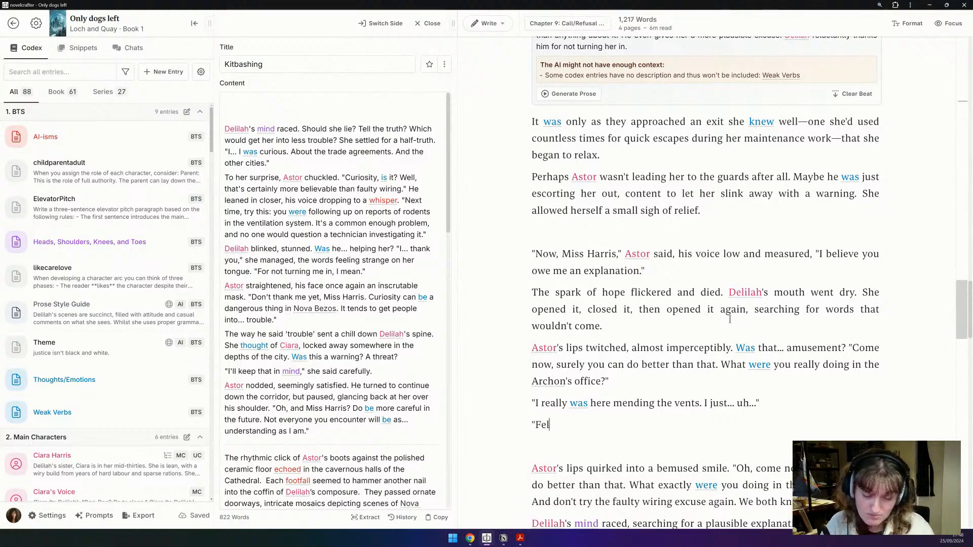
{"action": "type", "text": "l down withou"}
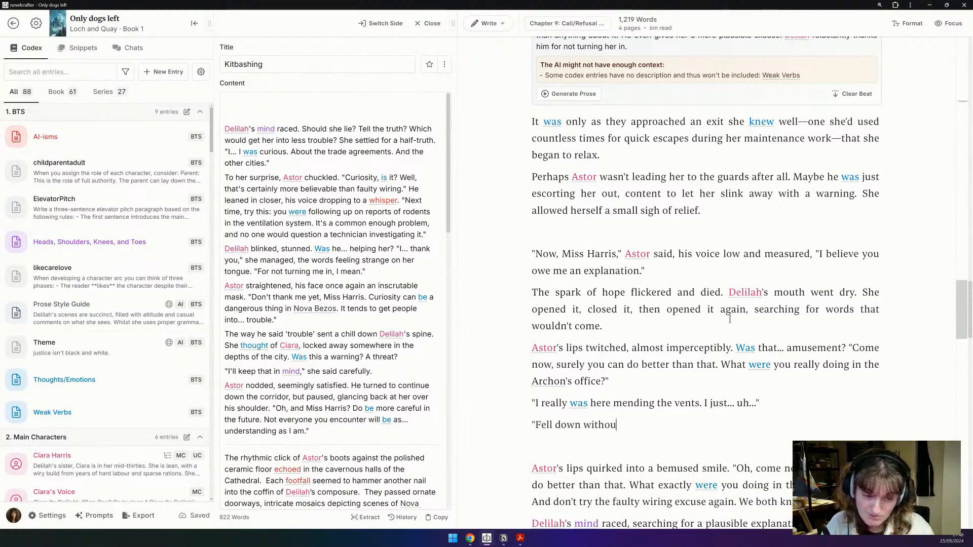
{"action": "type", "text": "t causing"}
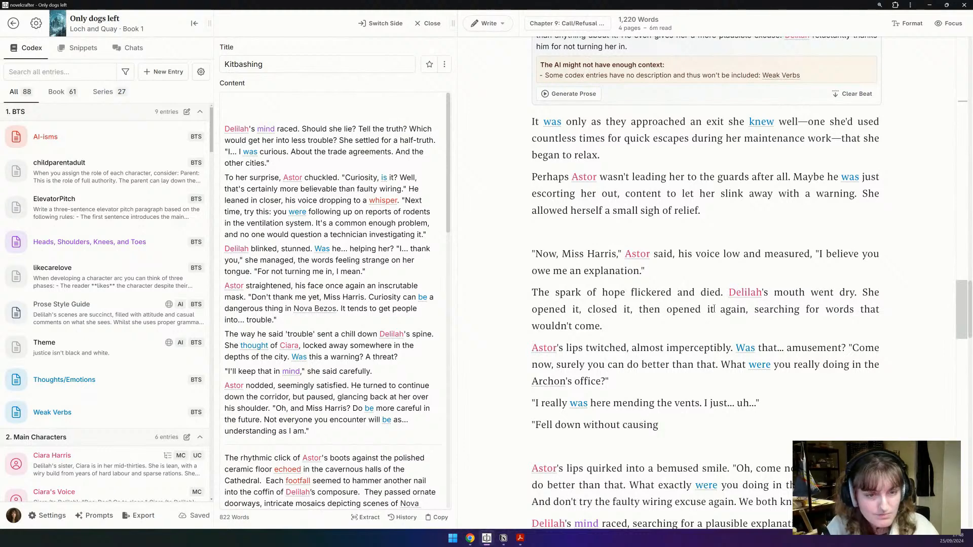
{"action": "left_click_drag", "start_coordinate": [818, 252], "coordinate": [619, 250]}
{"action": "key", "text": "BackSpace"}
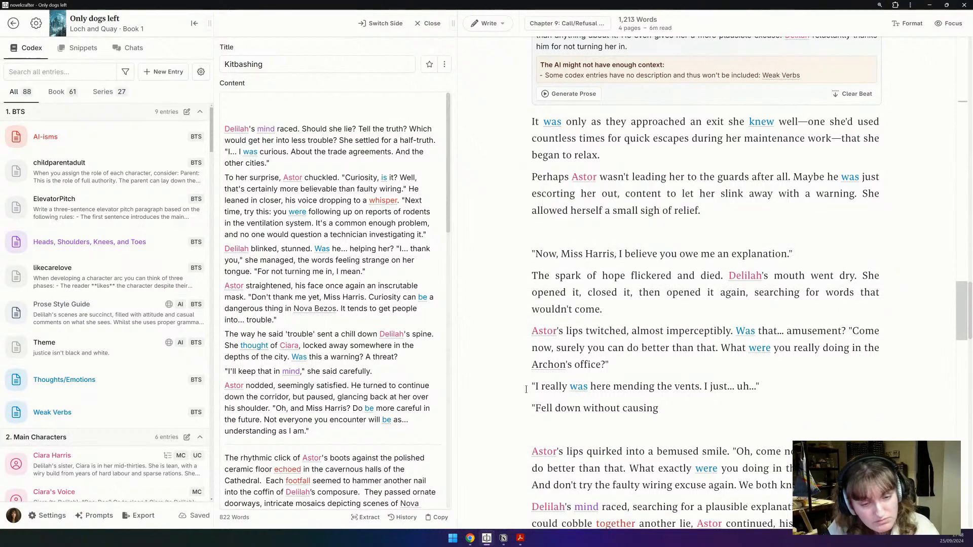
Step: Delete the Kitbashing paragraphs beginning "The rhythmic click of Astor's boots" and "As they descended into the lower levels"
{"action": "scroll", "coordinate": [327, 373], "scroll_direction": "down", "scroll_amount": 4}
{"action": "scroll", "coordinate": [327, 373], "scroll_direction": "down", "scroll_amount": 1}
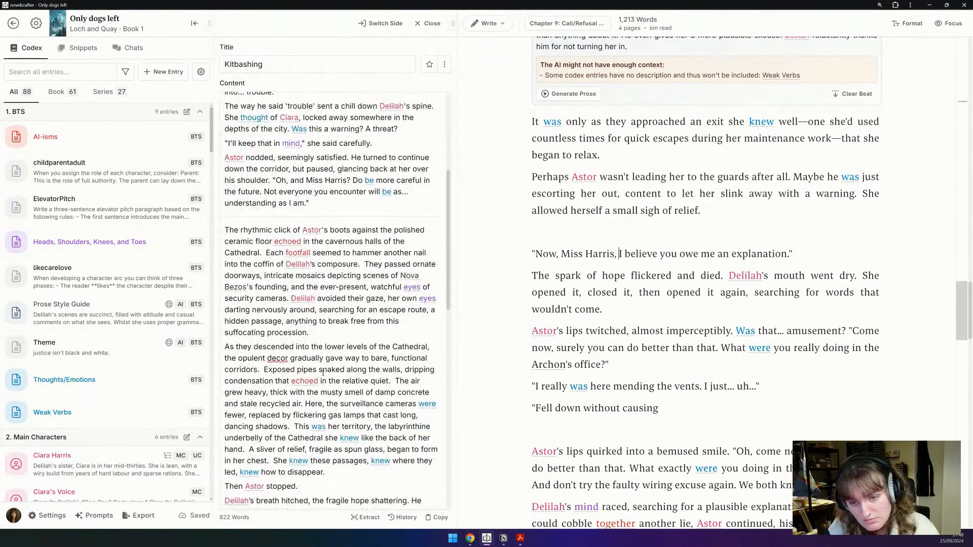
{"action": "triple_click", "coordinate": [360, 264]}
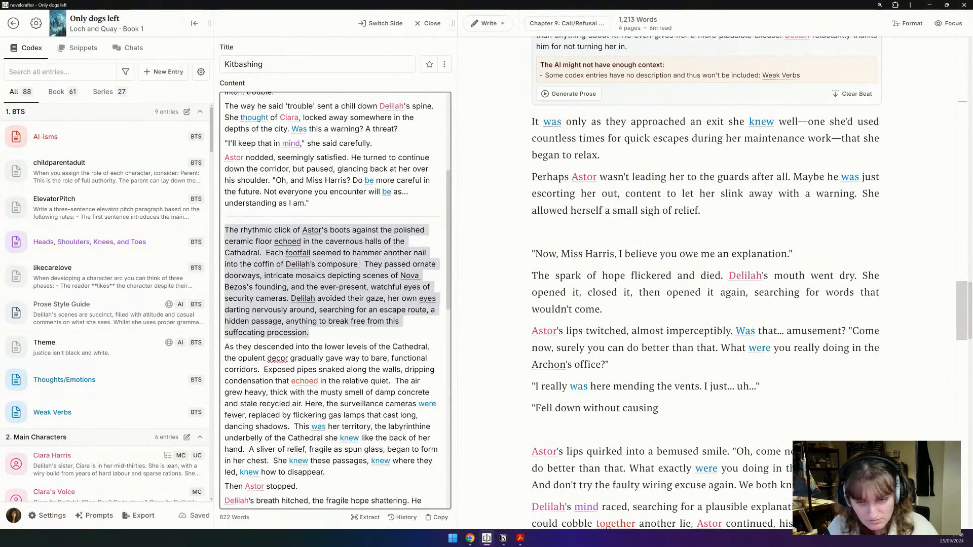
{"action": "key", "text": "BackSpace"}
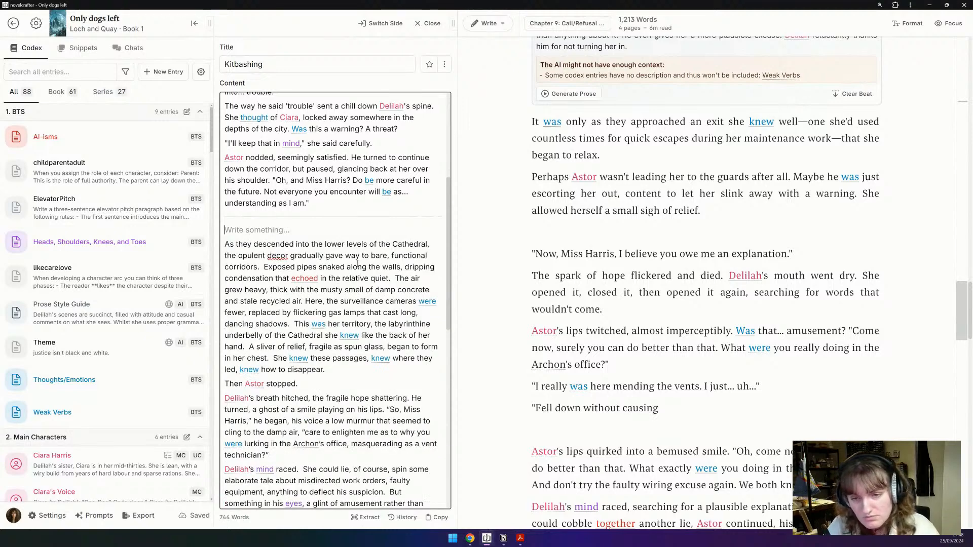
{"action": "scroll", "coordinate": [358, 264], "scroll_direction": "down", "scroll_amount": 4}
{"action": "triple_click", "coordinate": [263, 168]}
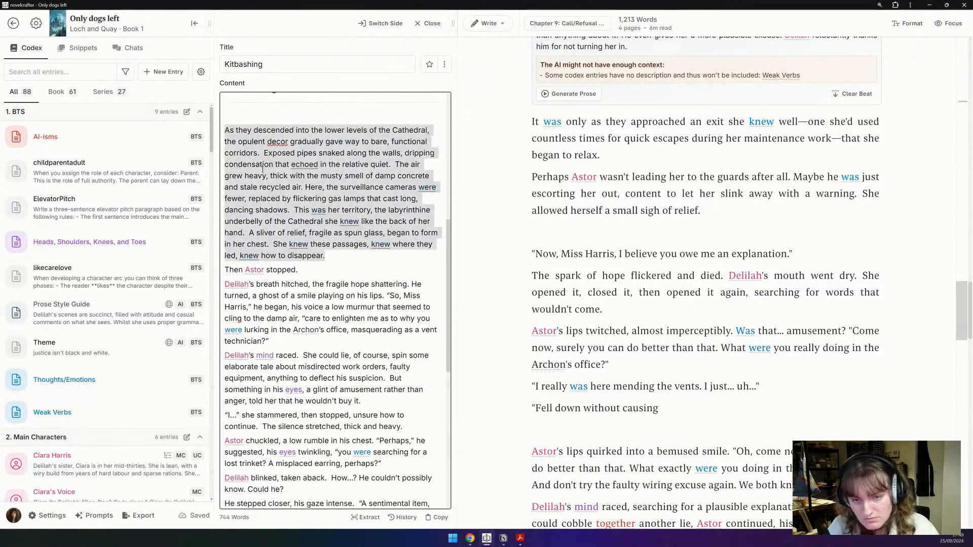
{"action": "key", "text": "BackSpace"}
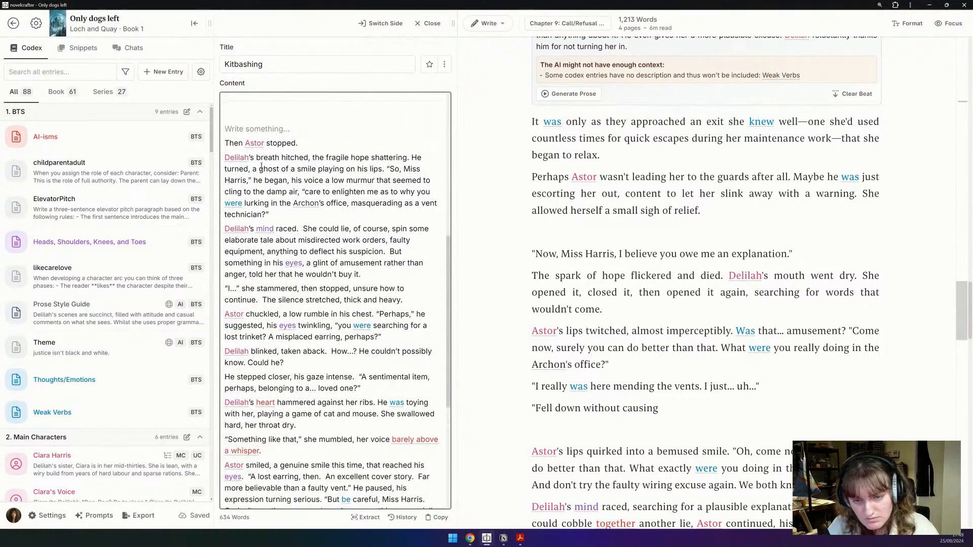
Step: Complete the unfinished reply in the manuscript so it reads "Fell down without causing a mess?"
{"action": "scroll", "coordinate": [261, 167], "scroll_direction": "down", "scroll_amount": 1}
{"action": "scroll", "coordinate": [261, 167], "scroll_direction": "down", "scroll_amount": 1}
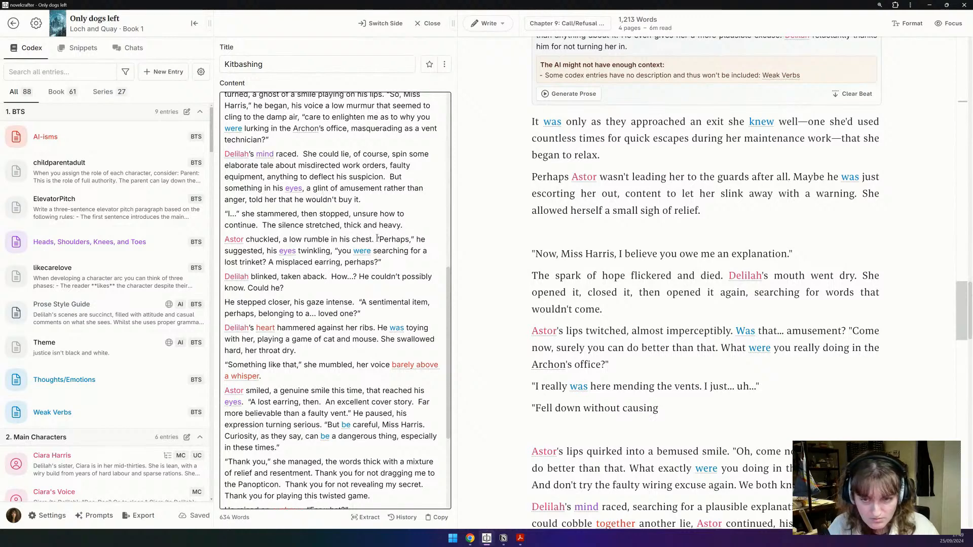
{"action": "left_click", "coordinate": [699, 409]}
{"action": "type", "text": "a mess?"}
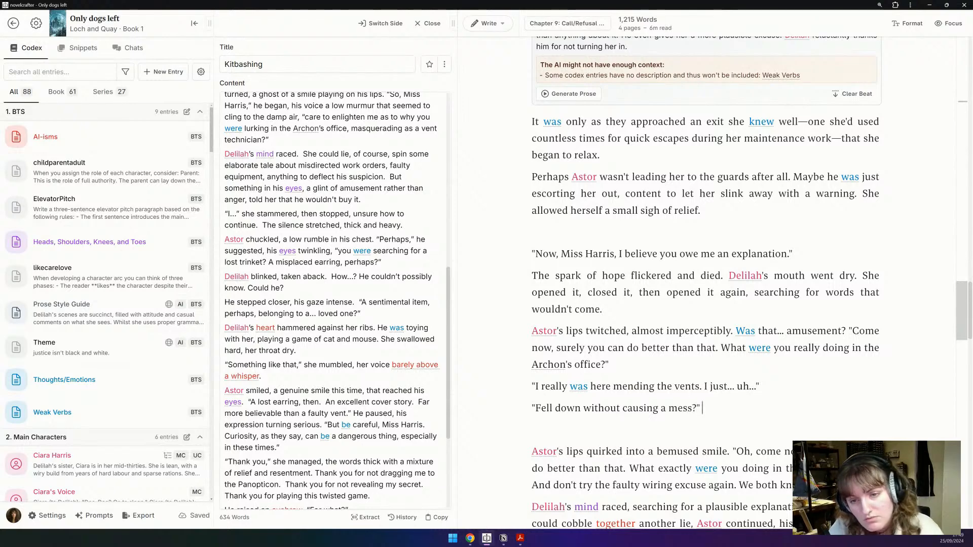
Step: Move the Kitbashing passage from "Astor chuckled, a low rumble" to "loved one?" into the manuscript directly after "Fell down without causing a mess?"
{"action": "left_click", "coordinate": [387, 263]}
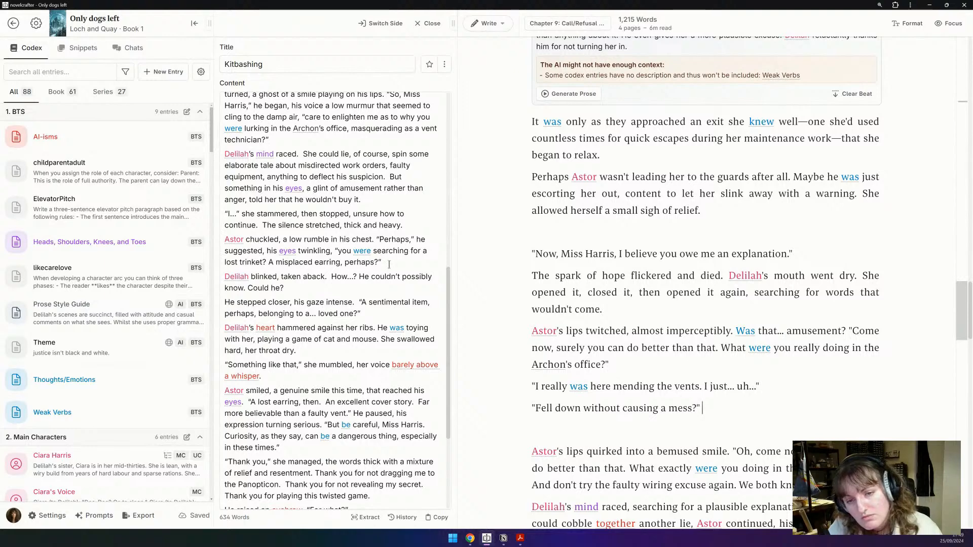
{"action": "left_click_drag", "start_coordinate": [387, 263], "coordinate": [215, 226]}
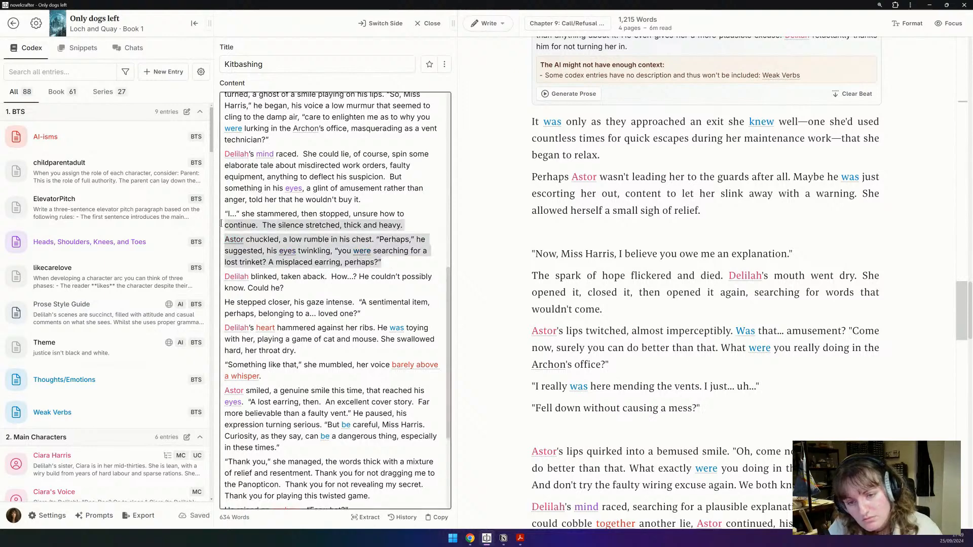
{"action": "left_click", "coordinate": [315, 287]}
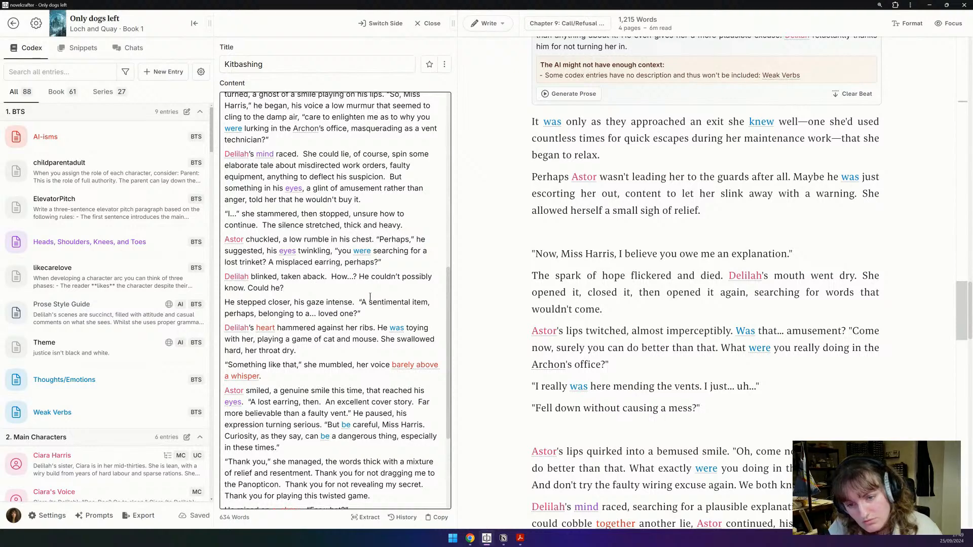
{"action": "left_click_drag", "start_coordinate": [383, 314], "coordinate": [157, 239]}
{"action": "key", "text": "BackSpace"}
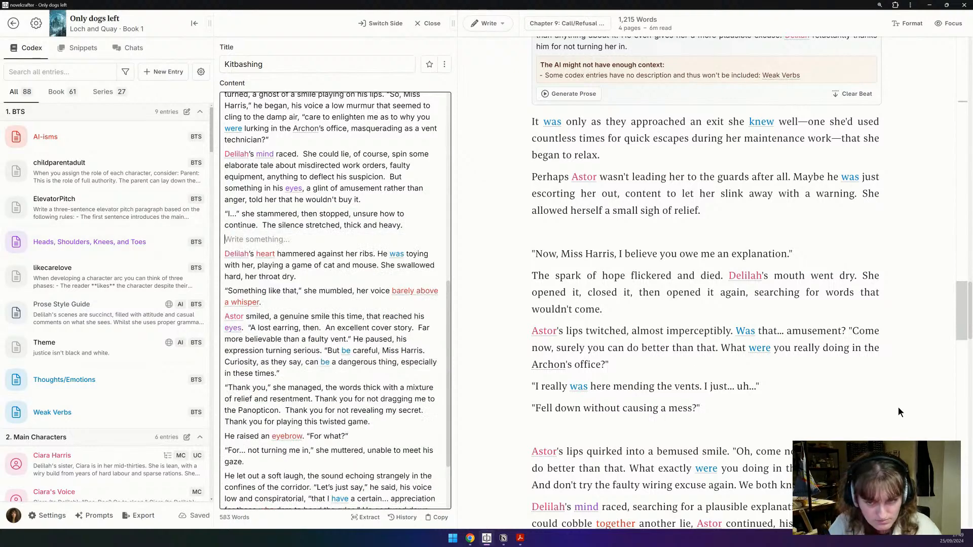
{"action": "left_click", "coordinate": [719, 408]}
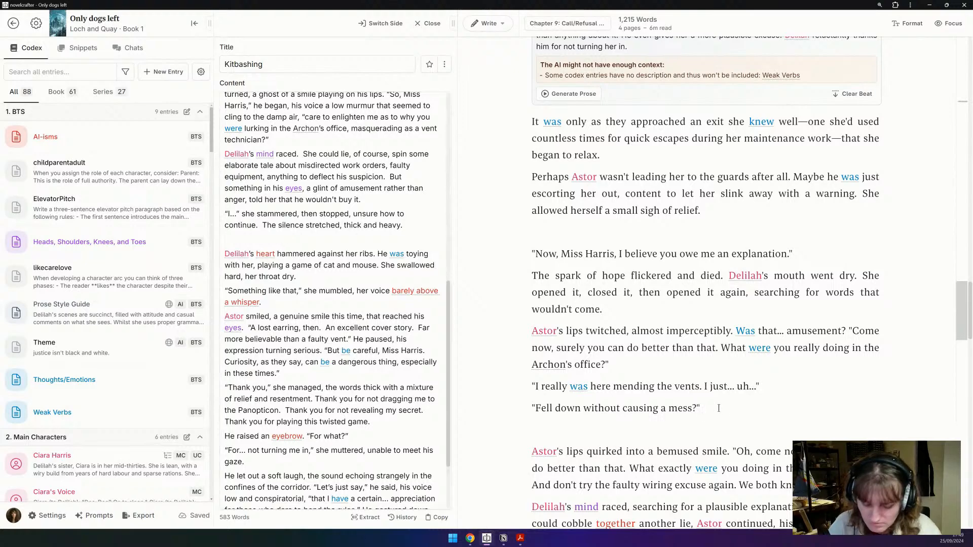
{"action": "key", "text": "ctrl+v"}
{"action": "scroll", "coordinate": [730, 390], "scroll_direction": "down", "scroll_amount": 1}
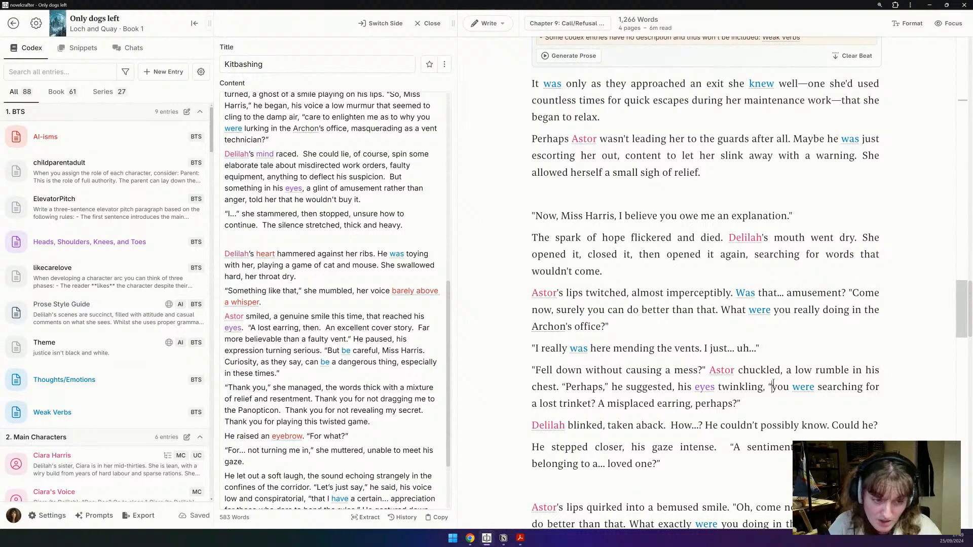
Step: Remove ", his eyes twinkling" after "he suggested" in the pasted manuscript paragraph
{"action": "left_click_drag", "start_coordinate": [763, 388], "coordinate": [669, 388]}
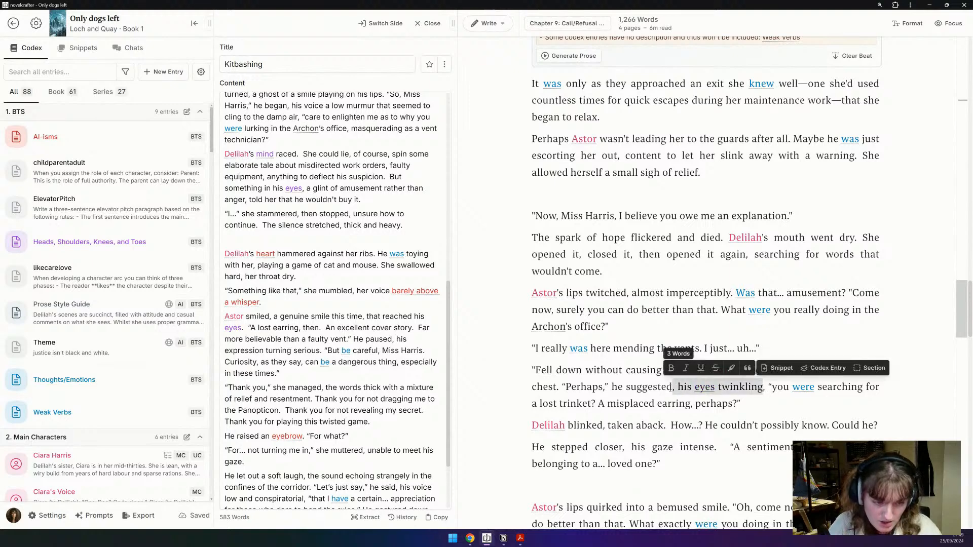
{"action": "key", "text": "BackSpace"}
{"action": "scroll", "coordinate": [674, 435], "scroll_direction": "down", "scroll_amount": 2}
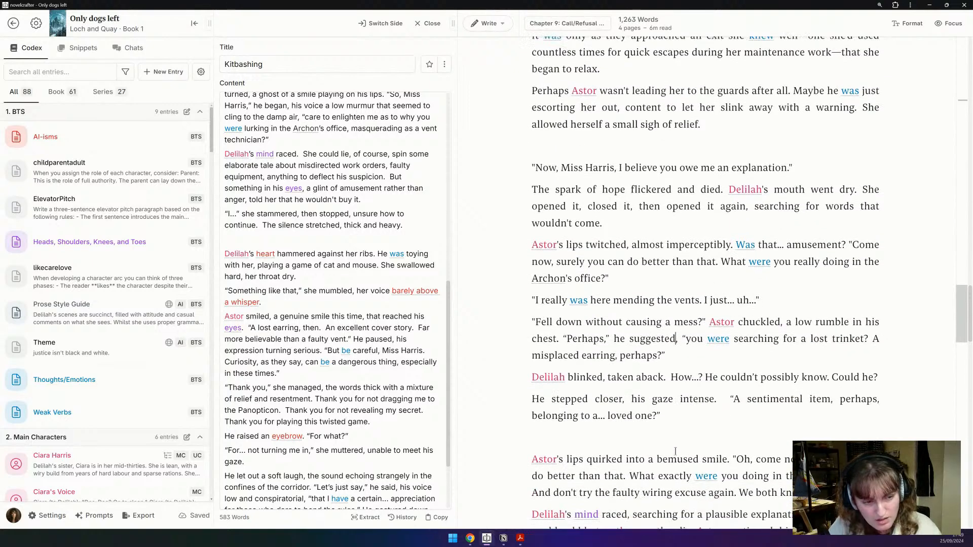
{"action": "left_click", "coordinate": [670, 349]}
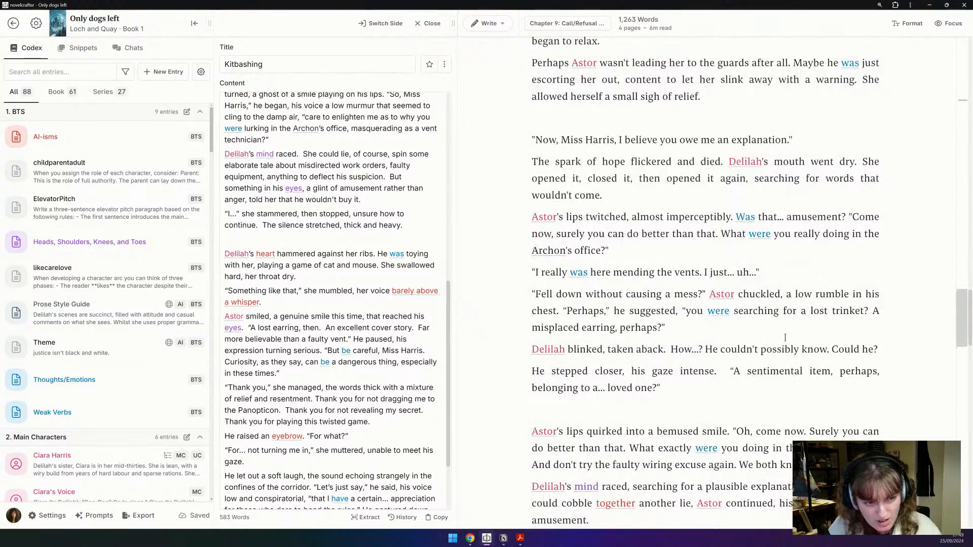
Step: Remove ", his gaze intense" after "He stepped closer" in the manuscript
{"action": "scroll", "coordinate": [704, 357], "scroll_direction": "down", "scroll_amount": 1}
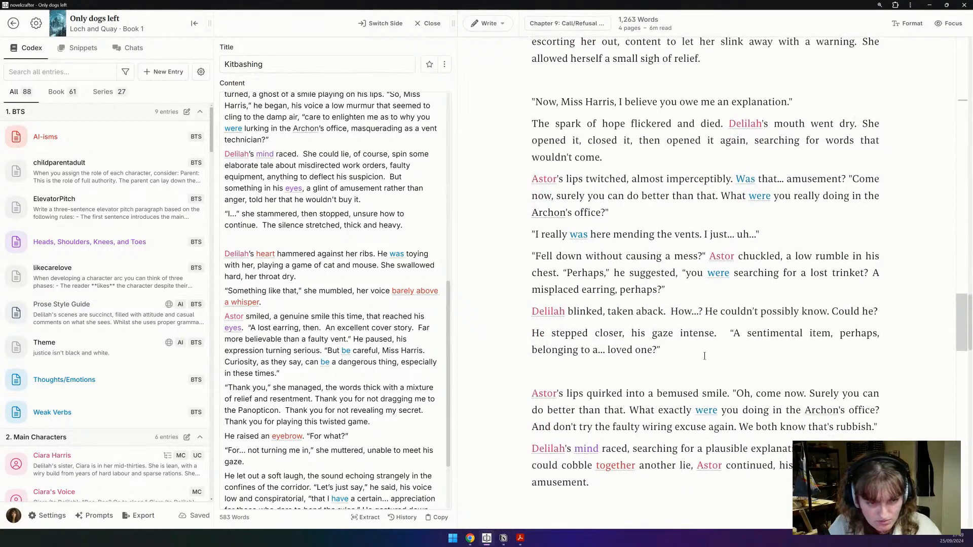
{"action": "left_click_drag", "start_coordinate": [715, 333], "coordinate": [621, 337]}
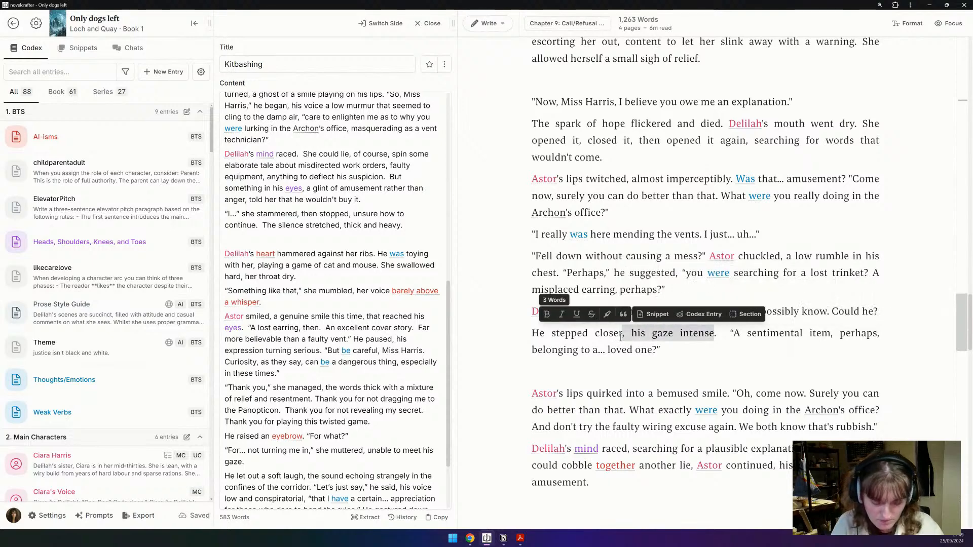
{"action": "key", "text": "BackSpace"}
Step: Extend the dialogue ending "loved one?" with "Something you would not give up for the world." and leave a new paragraph below it
{"action": "left_click", "coordinate": [657, 354]}
{"action": "key", "text": "Return"}
{"action": "left_click", "coordinate": [646, 347]}
{"action": "key", "text": "Left"}
{"action": "type", "text": "Something you w"}
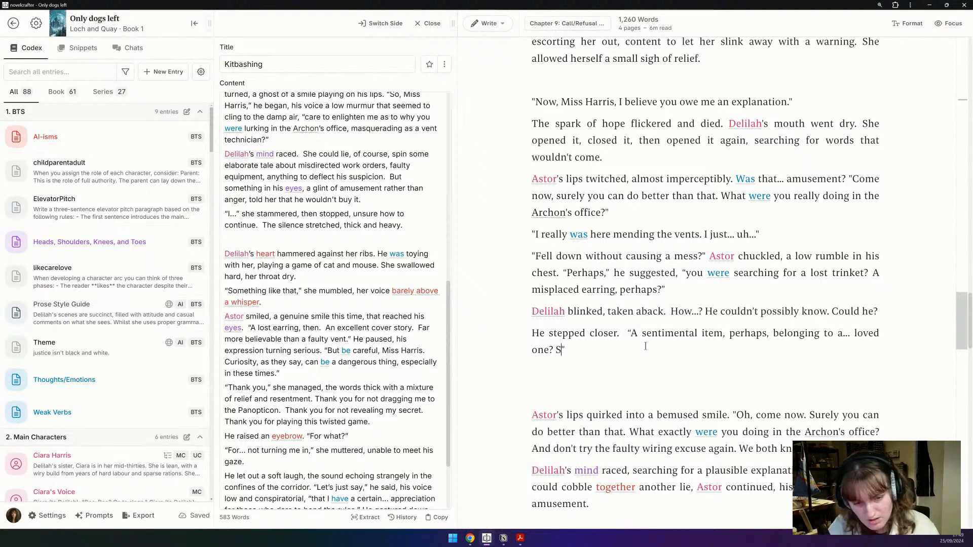
{"action": "type", "text": "ould not gi"}
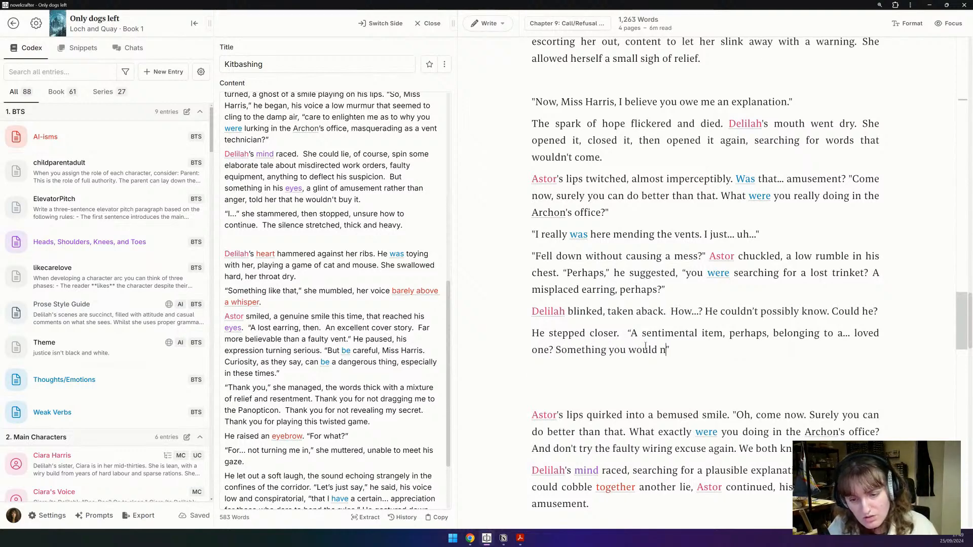
{"action": "type", "text": "ve up for the wor"}
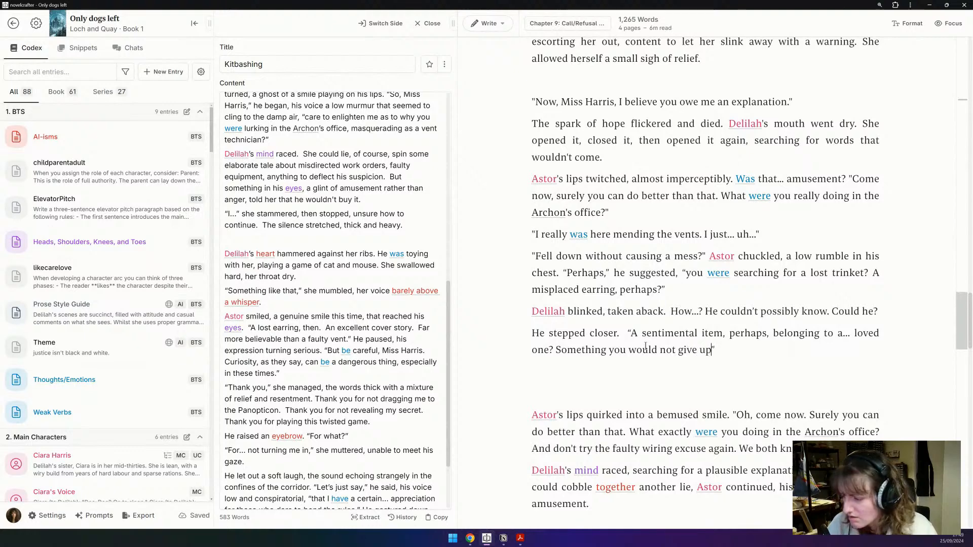
{"action": "type", "text": "ld."}
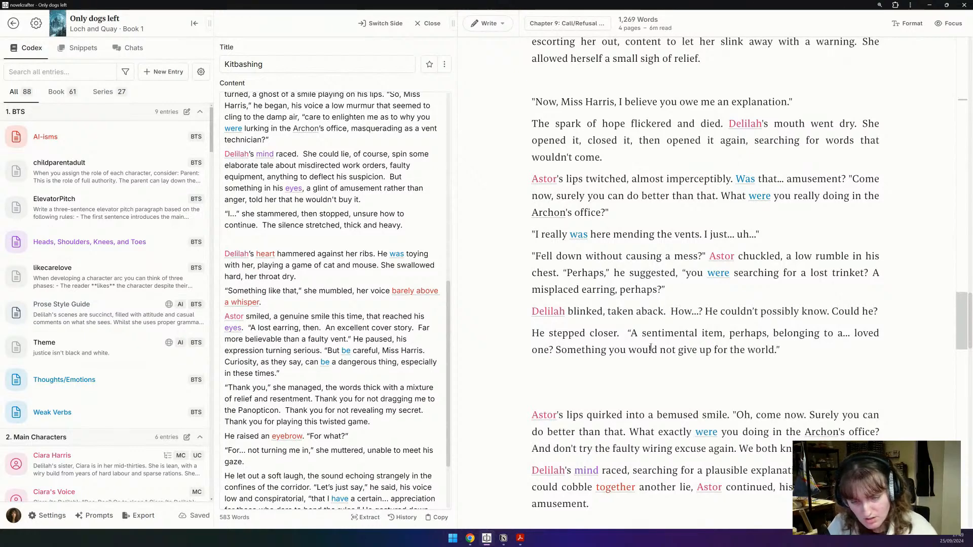
Step: Add two manuscript paragraphs below that dialogue: "He was toying with her. He had to be." and the spoken reply "Something like that."
{"action": "left_click", "coordinate": [375, 253]}
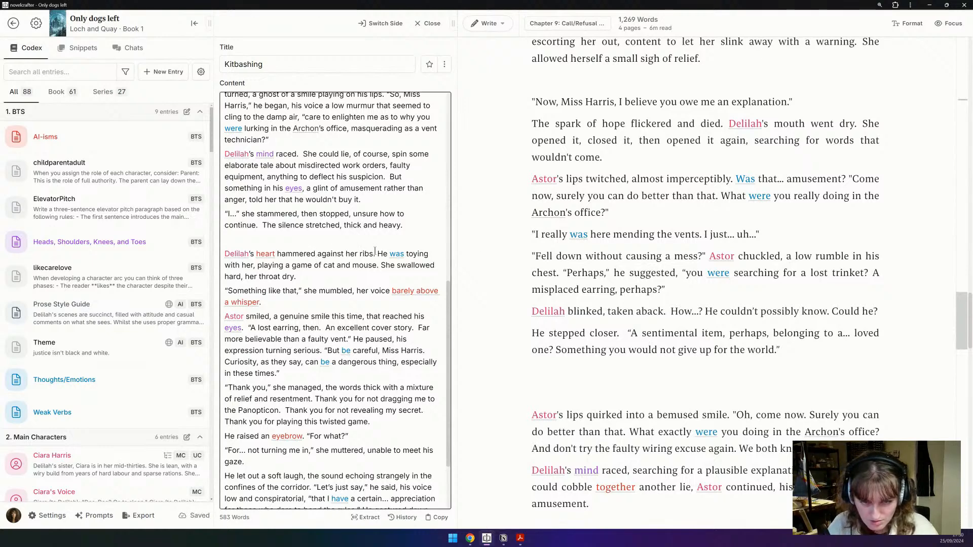
{"action": "left_click", "coordinate": [613, 369]}
{"action": "type", "text": "He was toying with her. He had to be"}
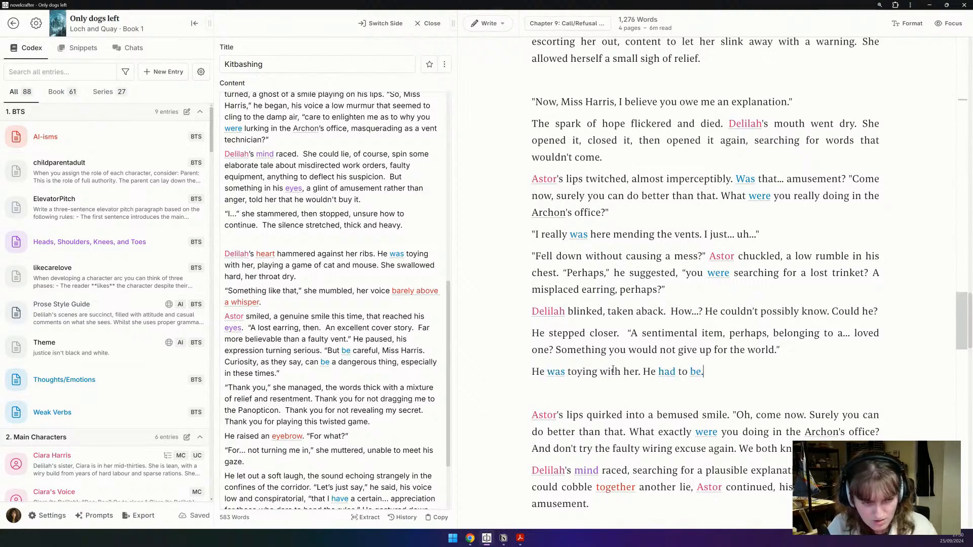
{"action": "type", "text": "."}
{"action": "key", "text": "Return"}
{"action": "type", "text": "\""}
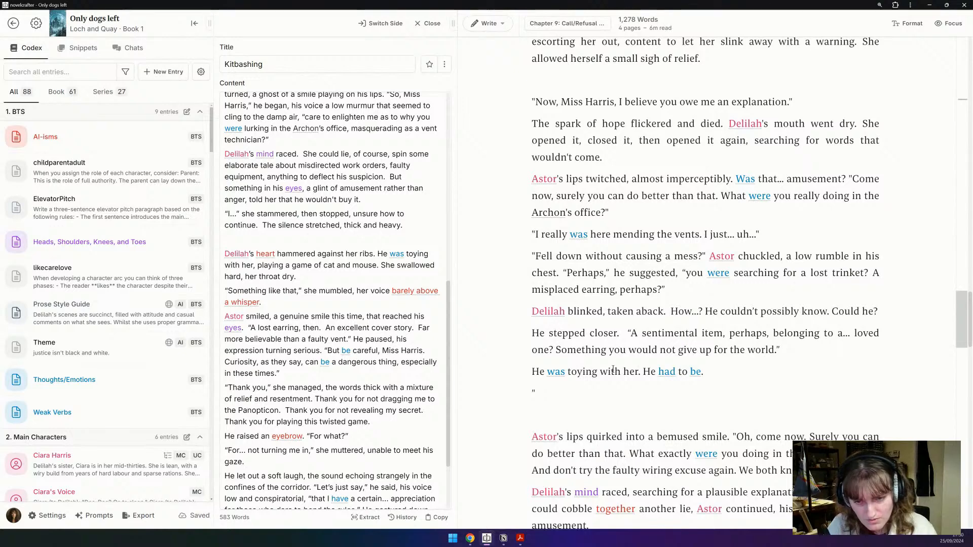
{"action": "type", "text": "Something like that.\""}
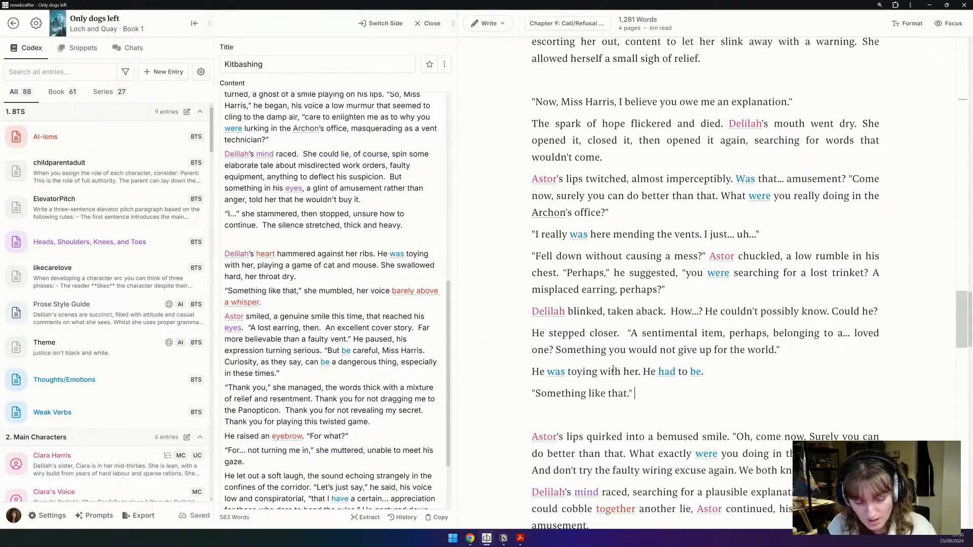
{"action": "type", "text": " She whisper"}
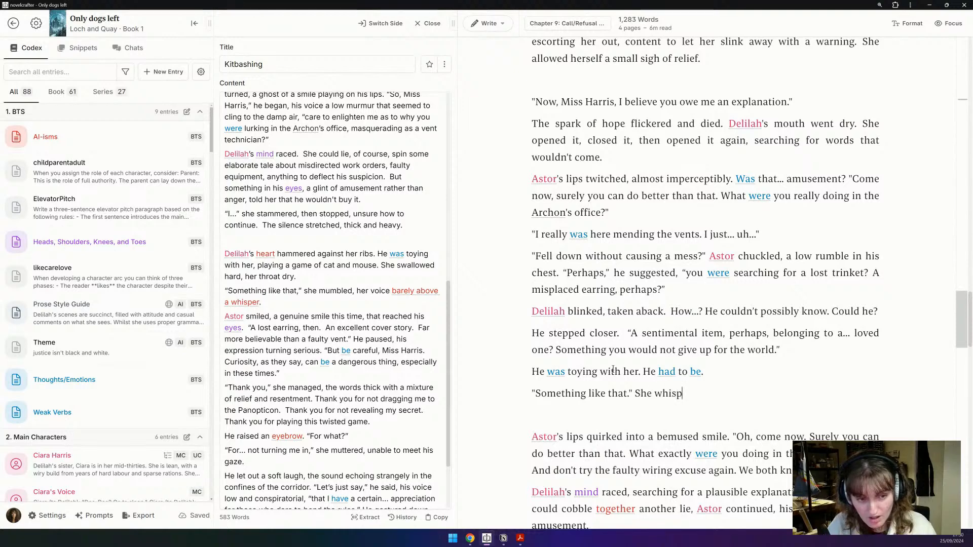
{"action": "key", "text": "BackSpace"}
{"action": "key", "text": "BackSpace"}
{"action": "key", "text": "BackSpace"}
{"action": "key", "text": "BackSpace"}
{"action": "key", "text": "BackSpace"}
{"action": "key", "text": "BackSpace"}
{"action": "key", "text": "BackSpace"}
{"action": "key", "text": "BackSpace"}
{"action": "key", "text": "BackSpace"}
{"action": "key", "text": "BackSpace"}
{"action": "key", "text": "BackSpace"}
{"action": "key", "text": "BackSpace"}
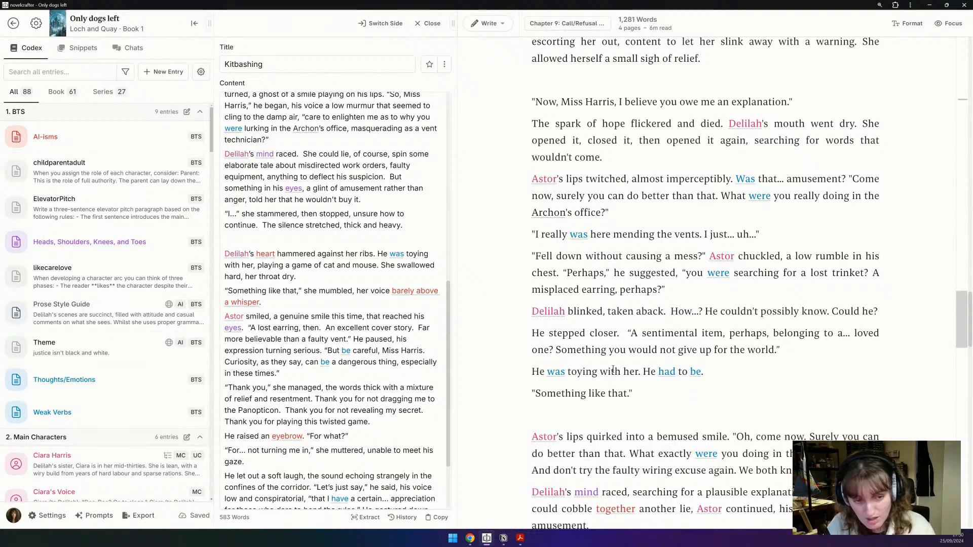
Step: Remove the blank lines between the reply "Something like that." and the paragraph beginning "Astor's lips quirked"
{"action": "key", "text": "Return"}
{"action": "type", "text": "\""}
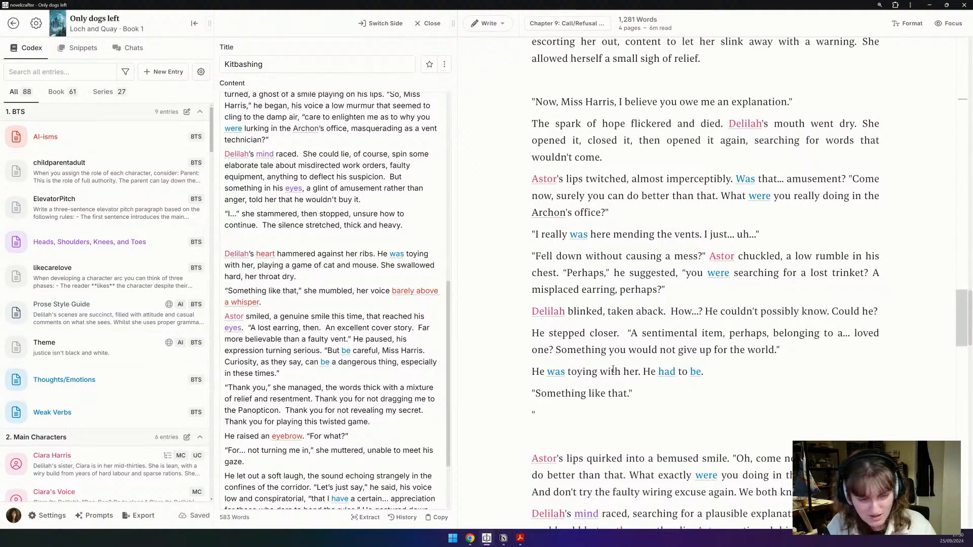
{"action": "key", "text": "Delete"}
{"action": "key", "text": "BackSpace"}
{"action": "key", "text": "BackSpace"}
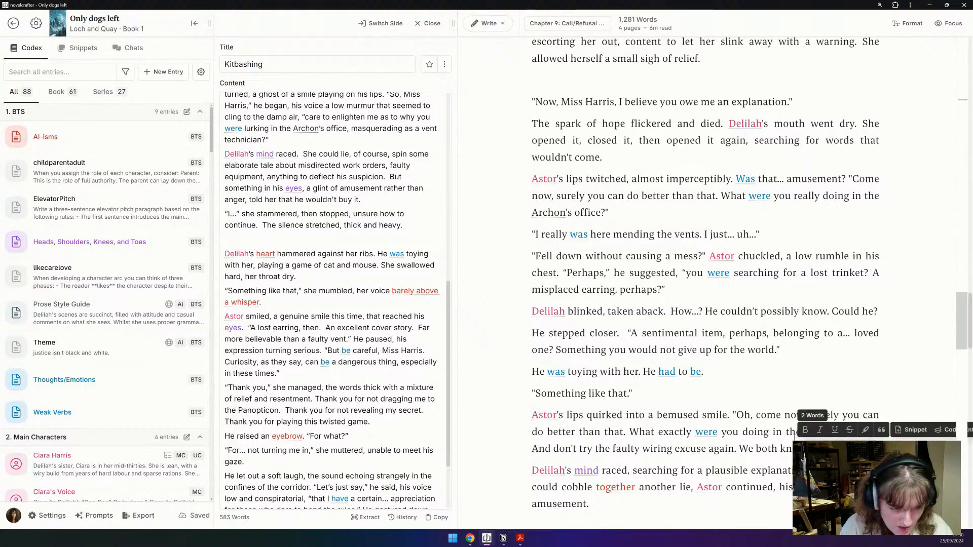
Step: Delete Astor's speech from "Oh, come now" after "a bemused smile", along with the following paragraph beginning "Delilah's mind raced", keeping the opening quotation mark
{"action": "left_click_drag", "start_coordinate": [862, 449], "coordinate": [737, 415]}
{"action": "key", "text": "BackSpace"}
{"action": "triple_click", "coordinate": [803, 436]}
{"action": "key", "text": "BackSpace"}
{"action": "key", "text": "BackSpace"}
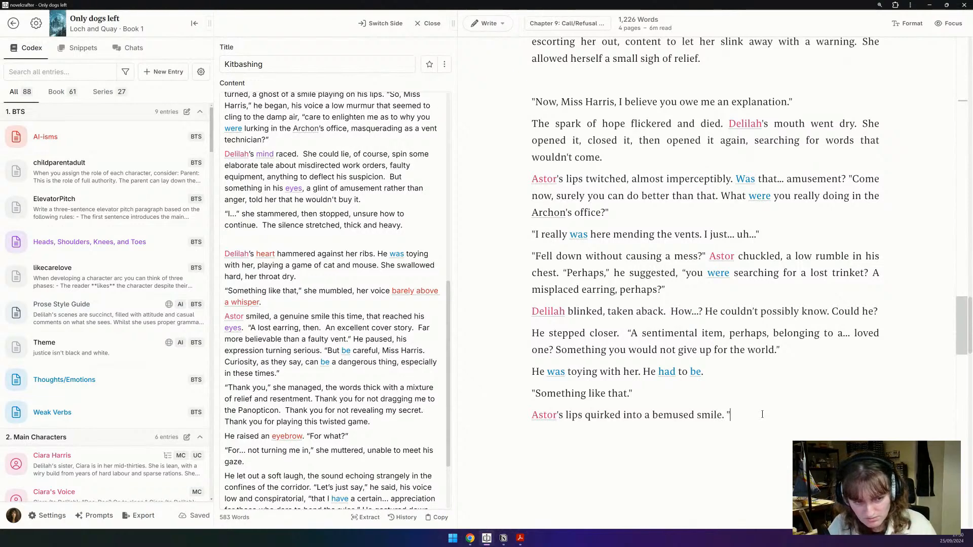
Step: Begin Astor's new speech after "a bemused smile" with "Of course you would climb down to get it."
{"action": "type", "text": "Of course"}
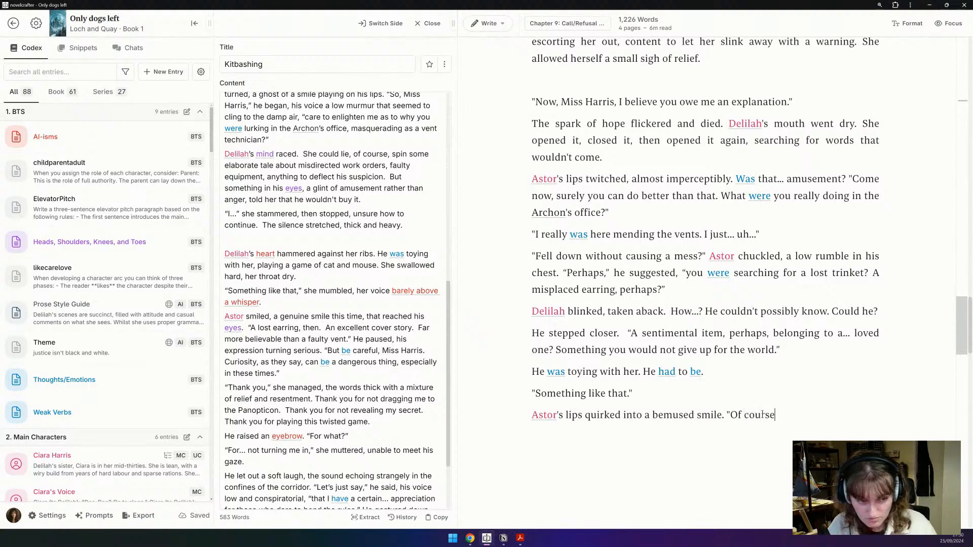
{"action": "type", "text": " you would climb down to"}
{"action": "type", "text": "get it."}
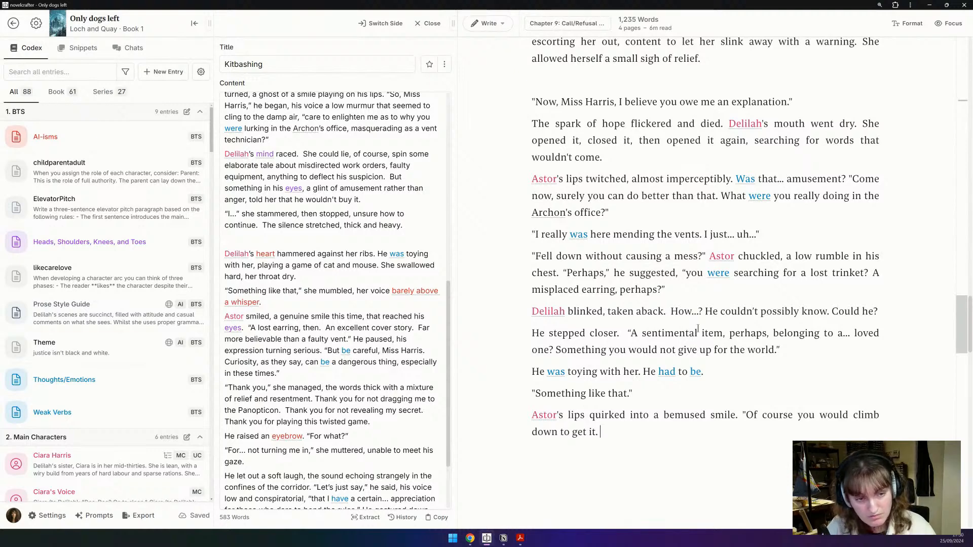
Step: Extend Astor's misplaced earring question so it ends "perhaps, that fell down the vent?"
{"action": "type", "text": ", that fell "}
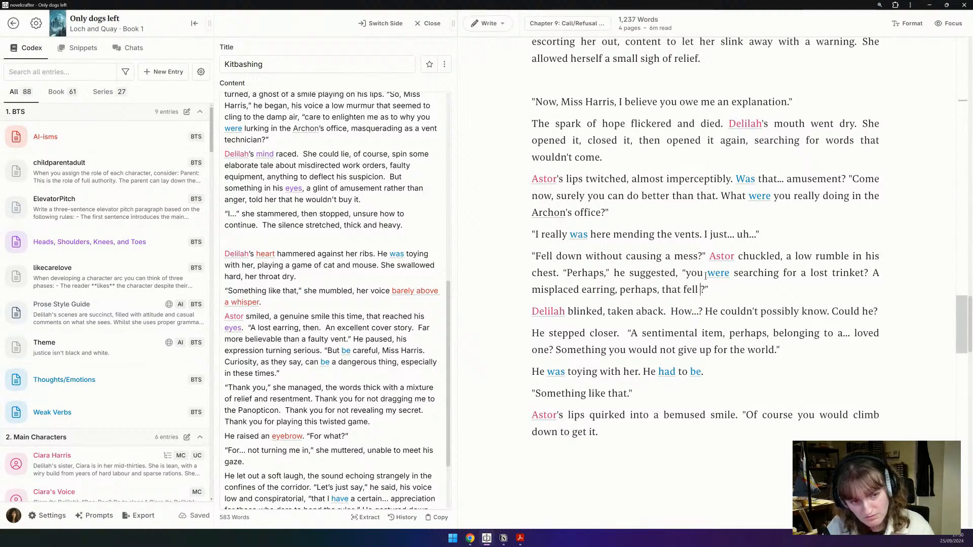
{"action": "type", "text": "down the "}
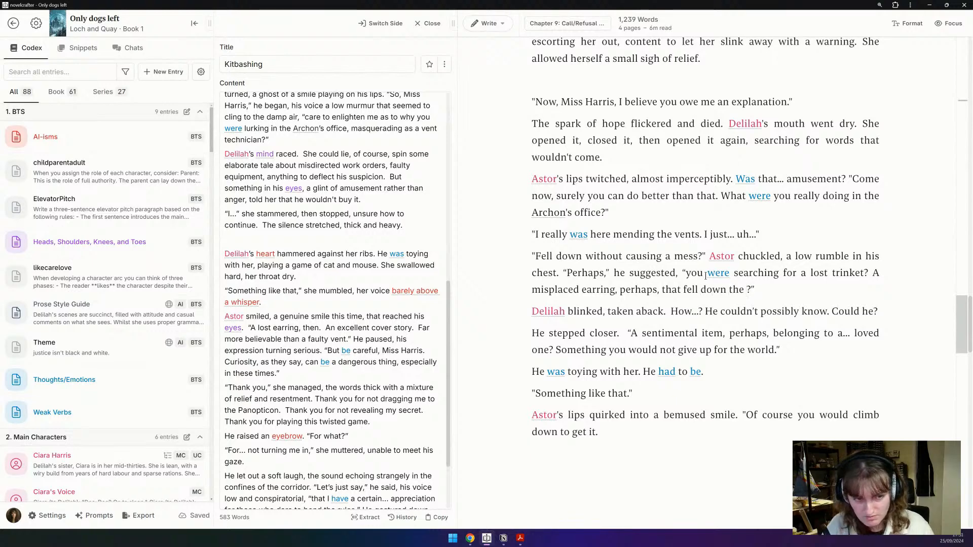
{"action": "type", "text": "vent"}
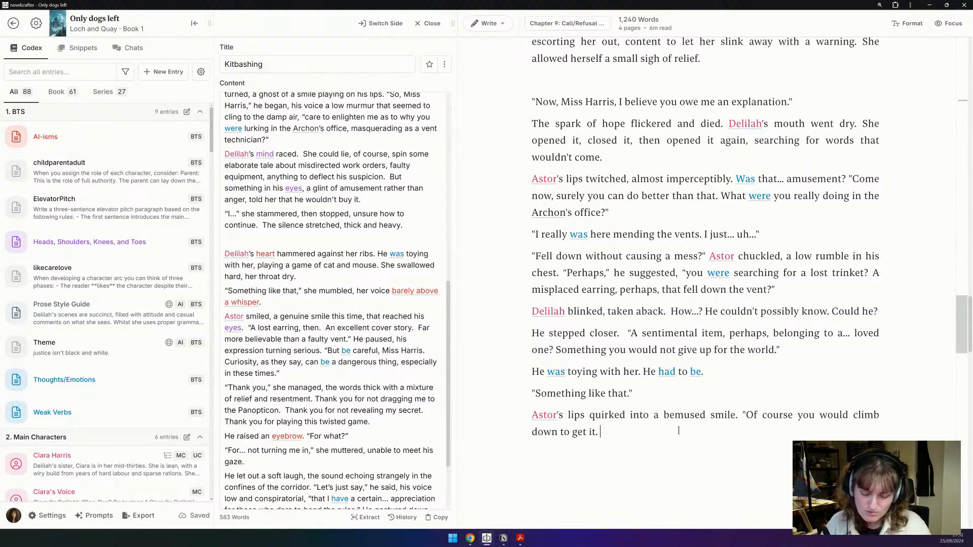
Step: Finish Astor's speech after "climb down to get it." with "How would you know what room you were entering - you're just a tech."
{"action": "type", "text": "How would you l"}
{"action": "type", "text": "now what room you were entering"}
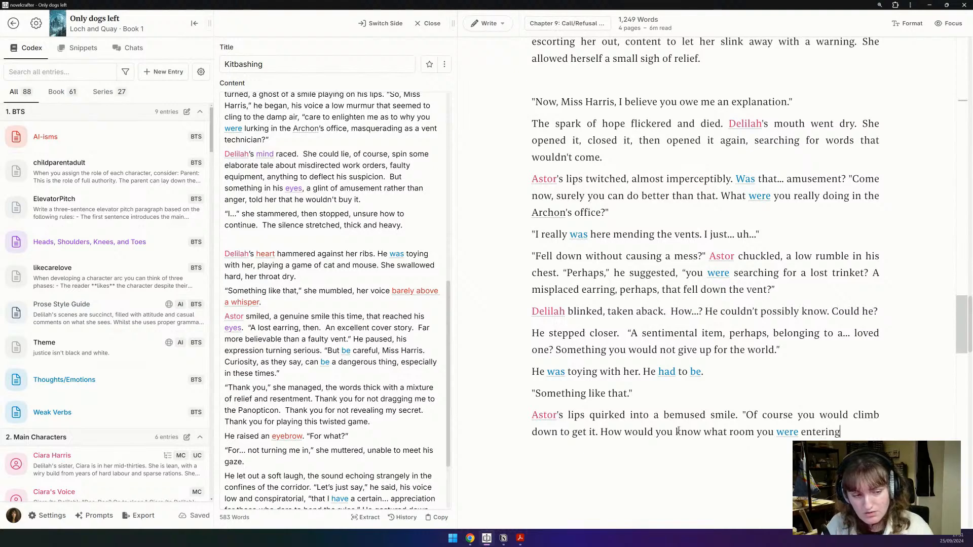
{"action": "type", "text": " - you're just a tech"}
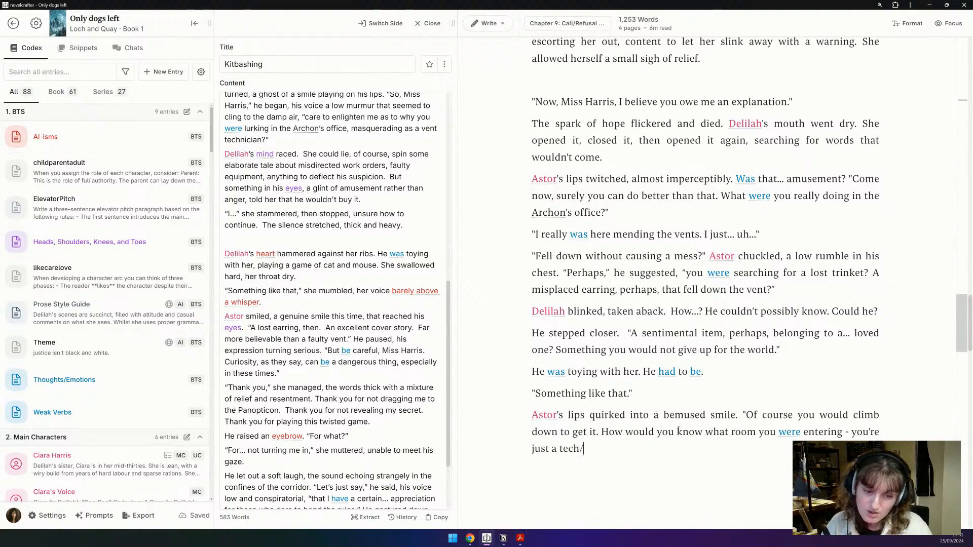
{"action": "type", "text": ".\""}
Step: Add the reply "I... yes. Exactly." as a new paragraph and start an empty paragraph beneath it
{"action": "key", "text": "Return"}
{"action": "type", "text": "\"I... yes"}
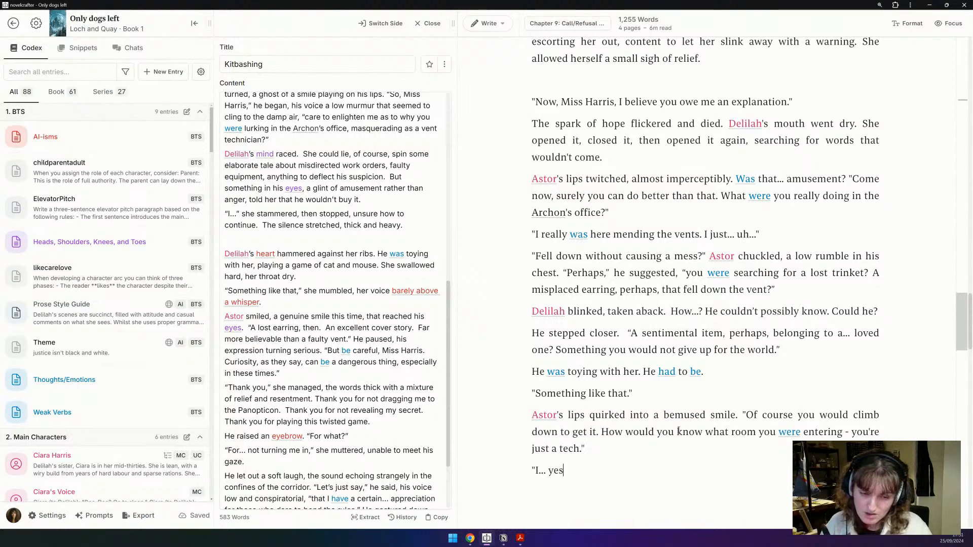
{"action": "type", "text": ". Exactly.\""}
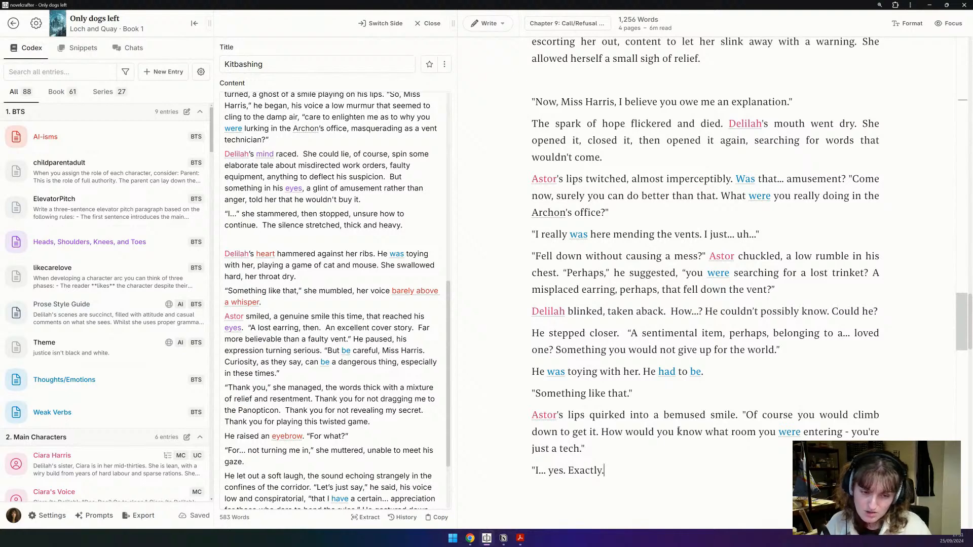
{"action": "key", "text": "Return"}
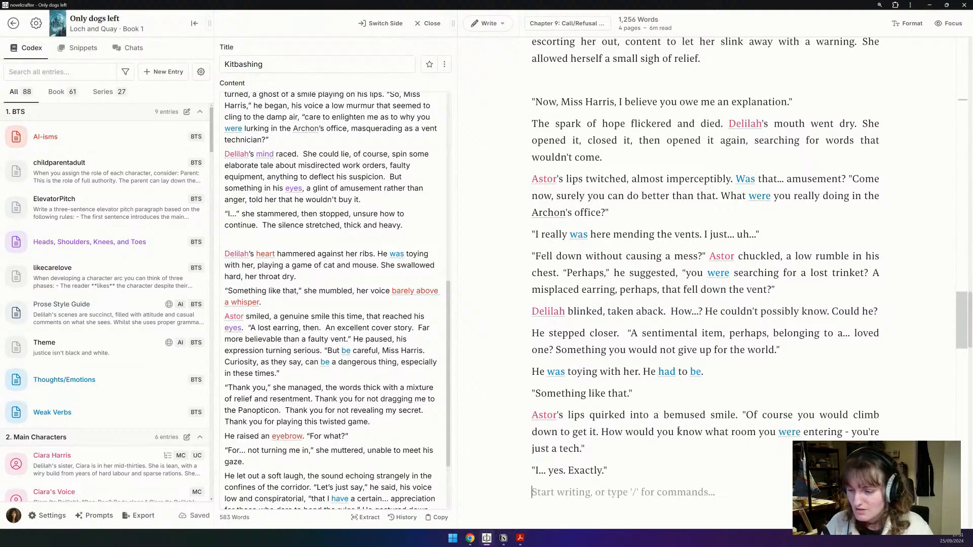
{"action": "scroll", "coordinate": [679, 431], "scroll_direction": "up", "scroll_amount": 1}
{"action": "scroll", "coordinate": [690, 425], "scroll_direction": "down", "scroll_amount": 5}
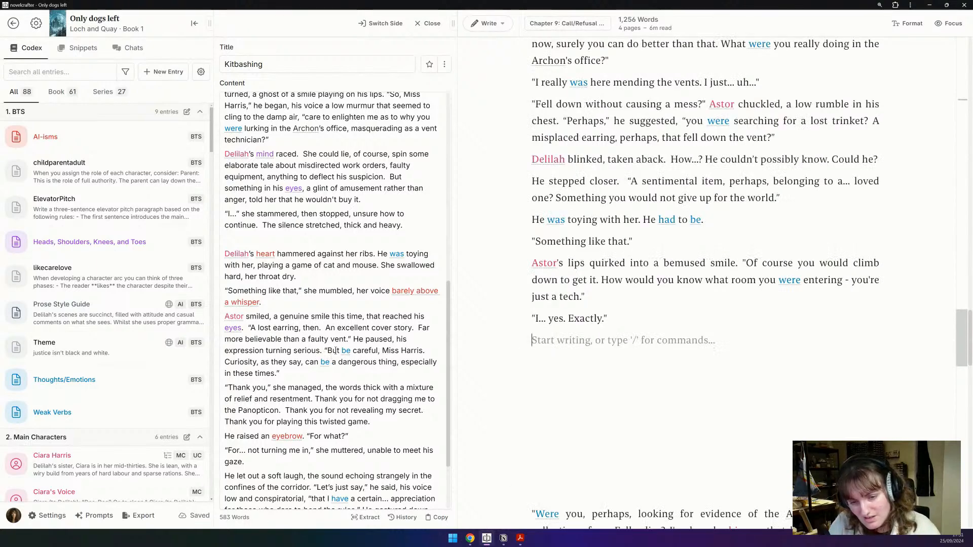
{"action": "left_click_drag", "start_coordinate": [346, 351], "coordinate": [356, 371]}
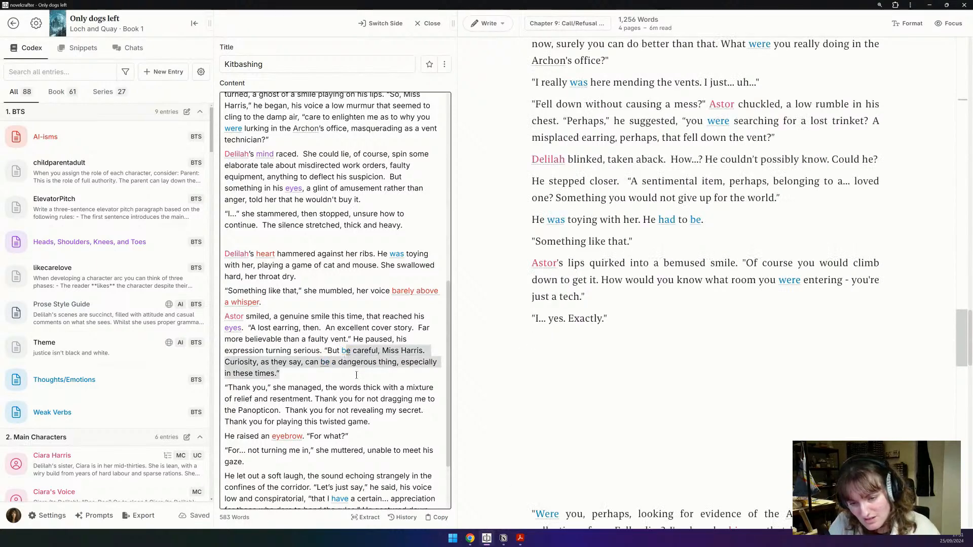
{"action": "left_click", "coordinate": [613, 331]}
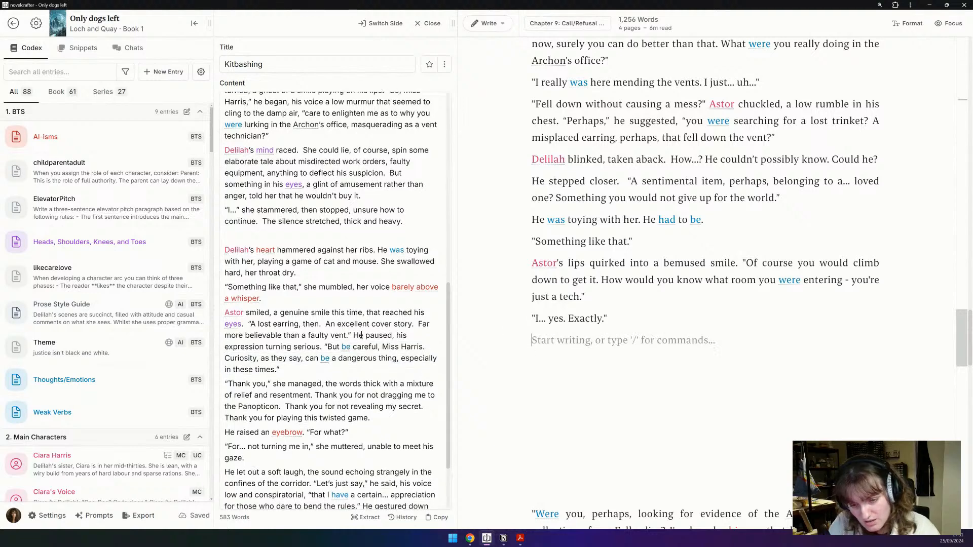
Step: Move the manuscript passage from "Curiosity can be a dangerous thing, Miss Harris" to "not always be so lucky." directly below "I... yes. Exactly."
{"action": "scroll", "coordinate": [659, 355], "scroll_direction": "down", "scroll_amount": 7}
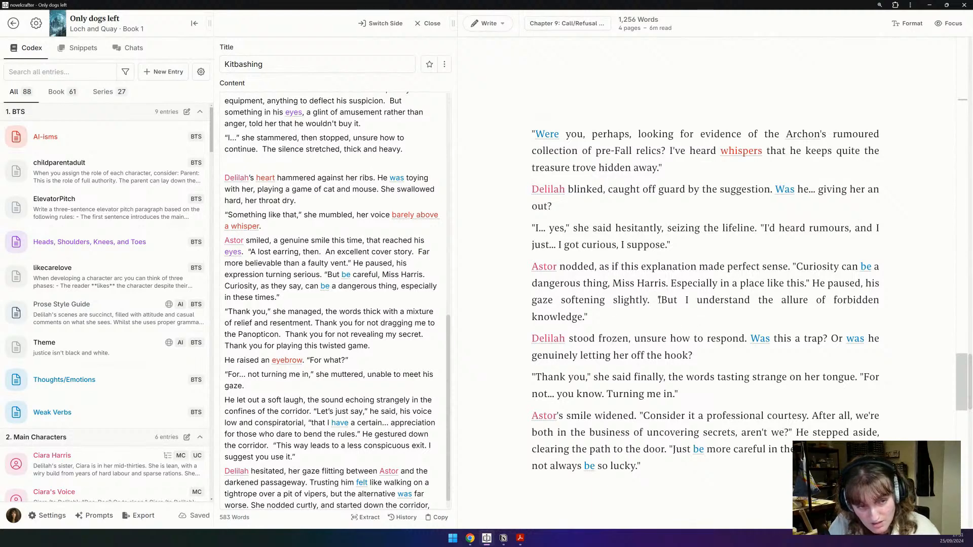
{"action": "left_click_drag", "start_coordinate": [794, 267], "coordinate": [749, 469]}
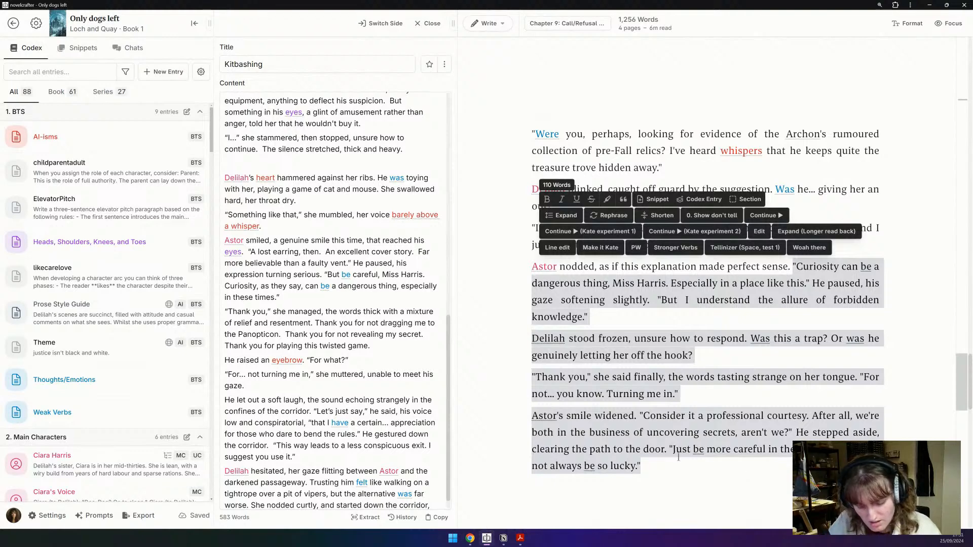
{"action": "key", "text": "BackSpace"}
{"action": "scroll", "coordinate": [659, 304], "scroll_direction": "up", "scroll_amount": 4}
{"action": "left_click", "coordinate": [599, 149]}
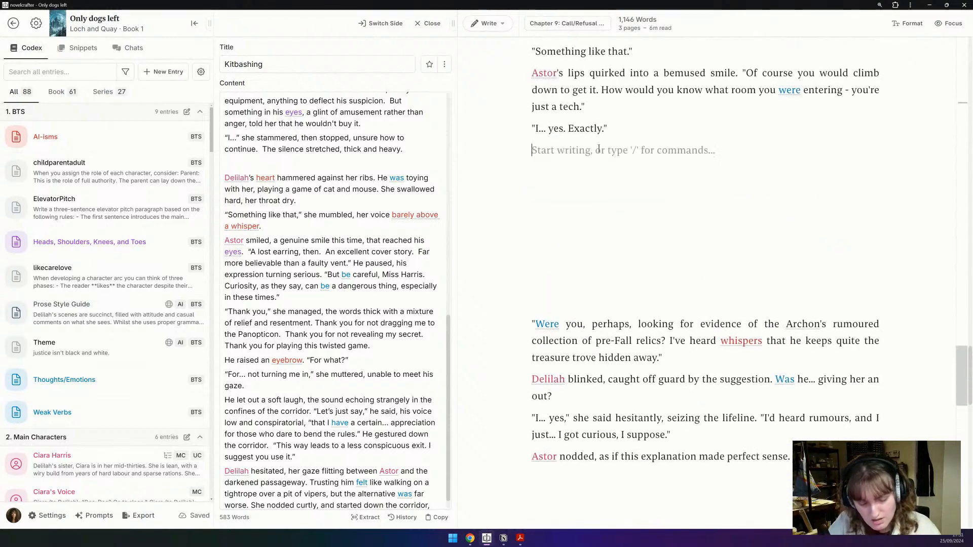
{"action": "key", "text": "ctrl+z"}
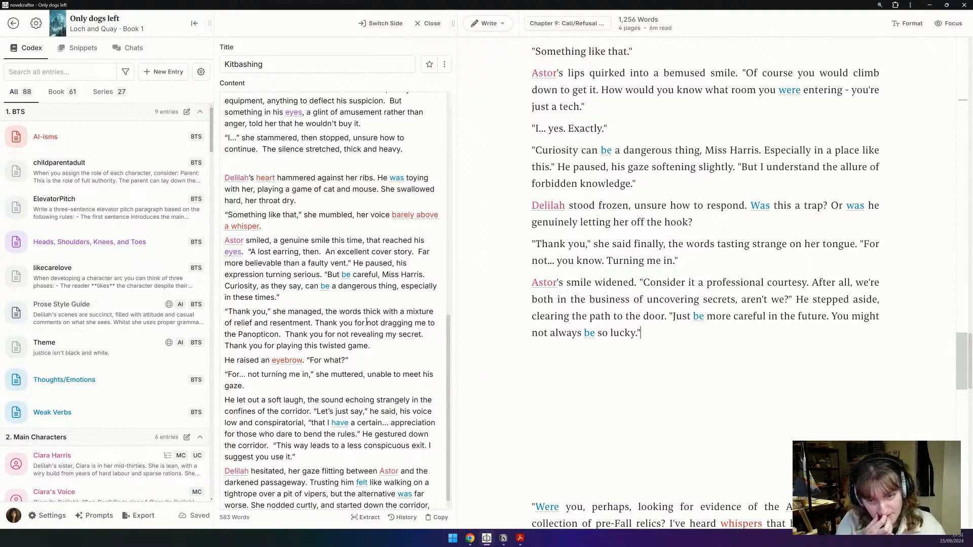
Step: Replace the manuscript paragraph beginning "Astor's smile widened" with the Kitbashing passage from "He let out a soft laugh" to "I suggest you use it."
{"action": "scroll", "coordinate": [354, 343], "scroll_direction": "down", "scroll_amount": 1}
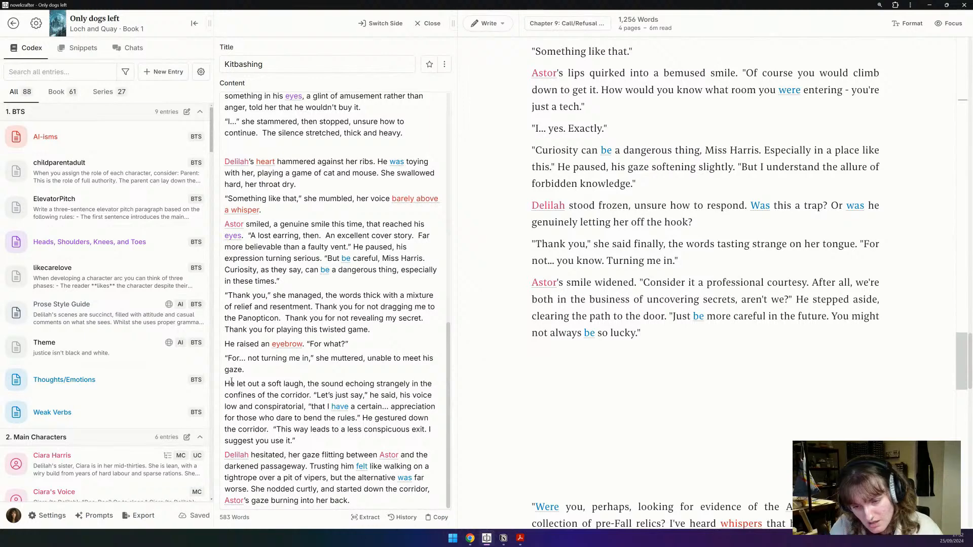
{"action": "left_click_drag", "start_coordinate": [222, 385], "coordinate": [343, 443]}
{"action": "key", "text": "ctrl+x"}
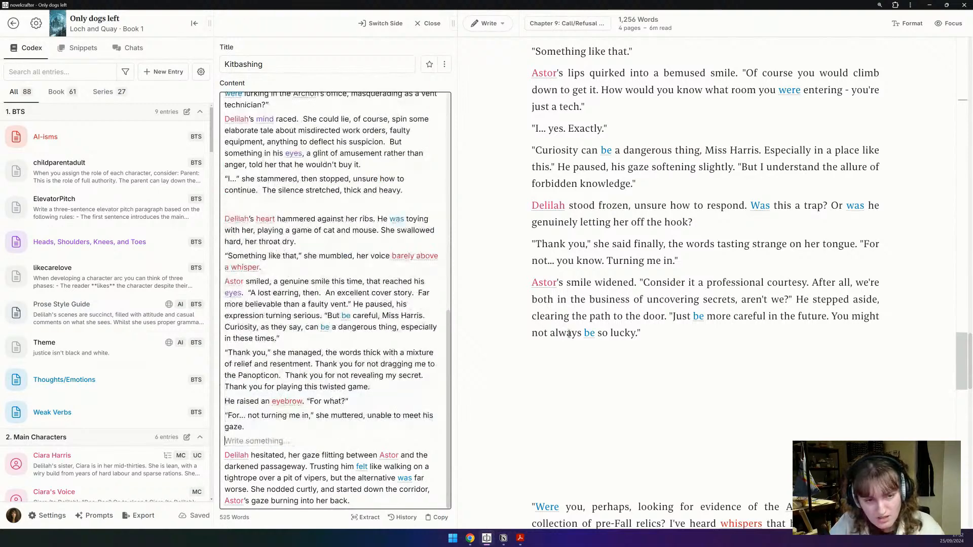
{"action": "left_click", "coordinate": [587, 300]}
{"action": "triple_click", "coordinate": [586, 300]}
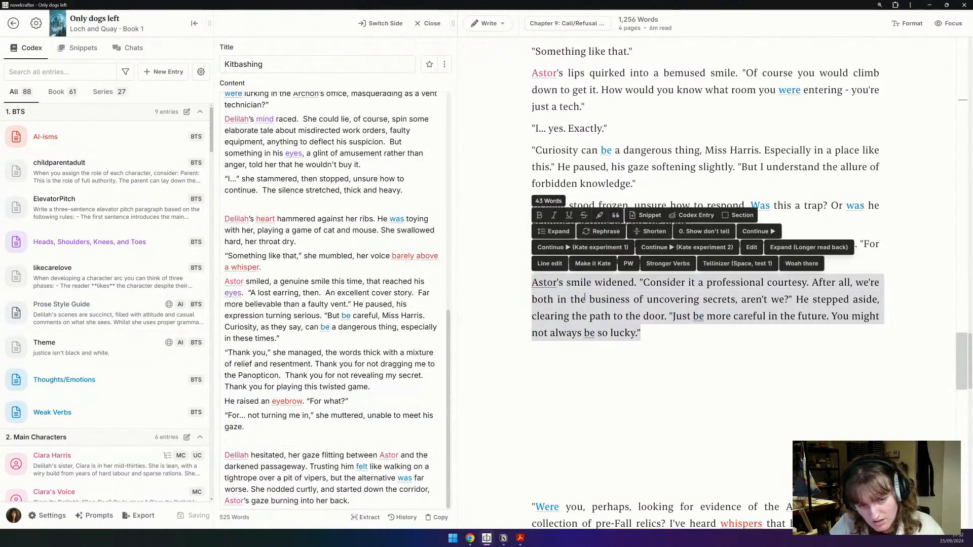
{"action": "key", "text": "ctrl+v"}
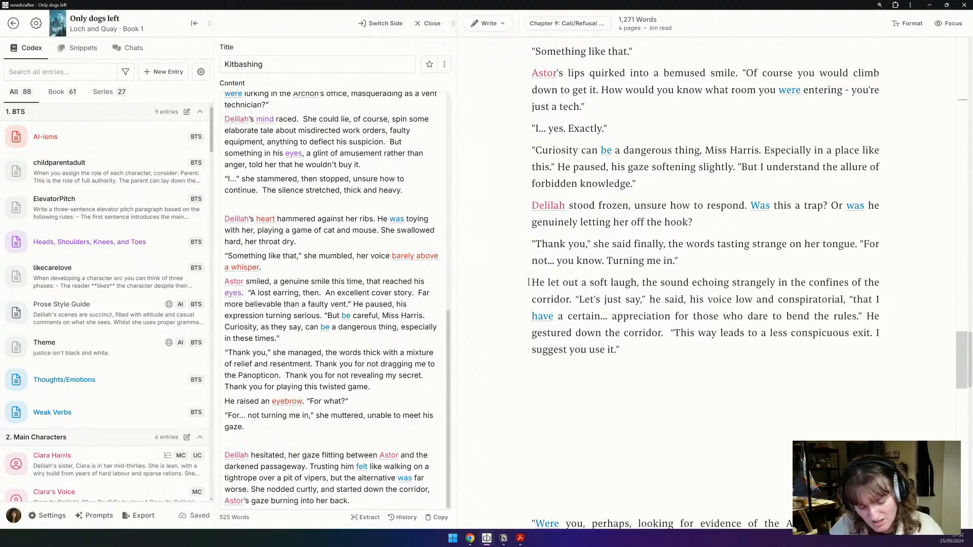
{"action": "key", "text": "ctrl+z"}
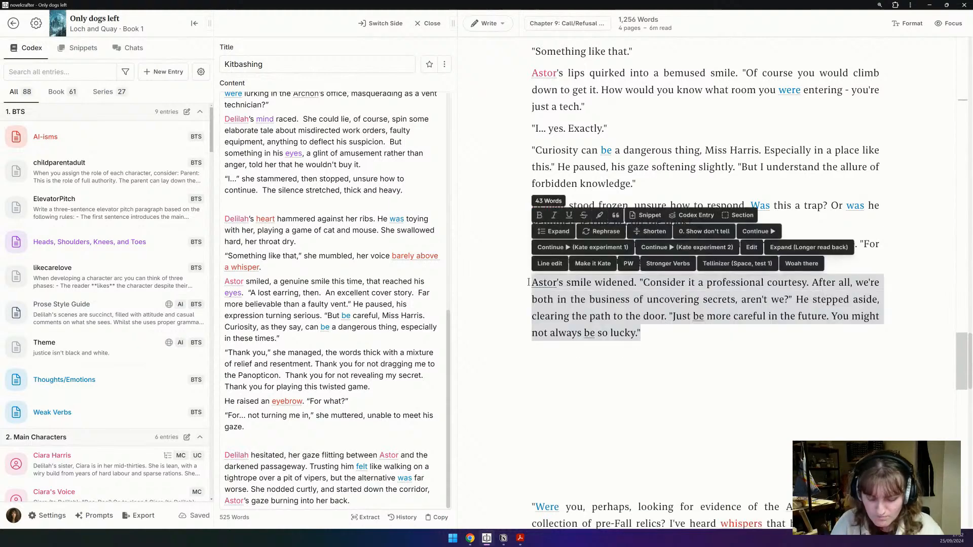
{"action": "key", "text": "ctrl+shift+z"}
Step: Change the paragraph's opening sentence to "His smile widened." and trim the dialogue tag so Astor says "Let's just say that I have a certain... appreciation"
{"action": "left_click_drag", "start_coordinate": [529, 282], "coordinate": [572, 300]}
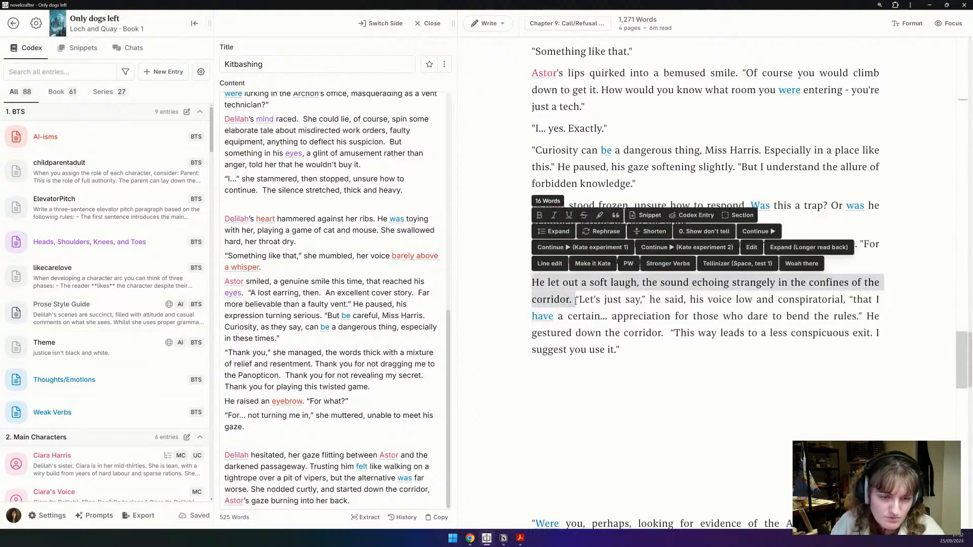
{"action": "type", "text": "His smile "}
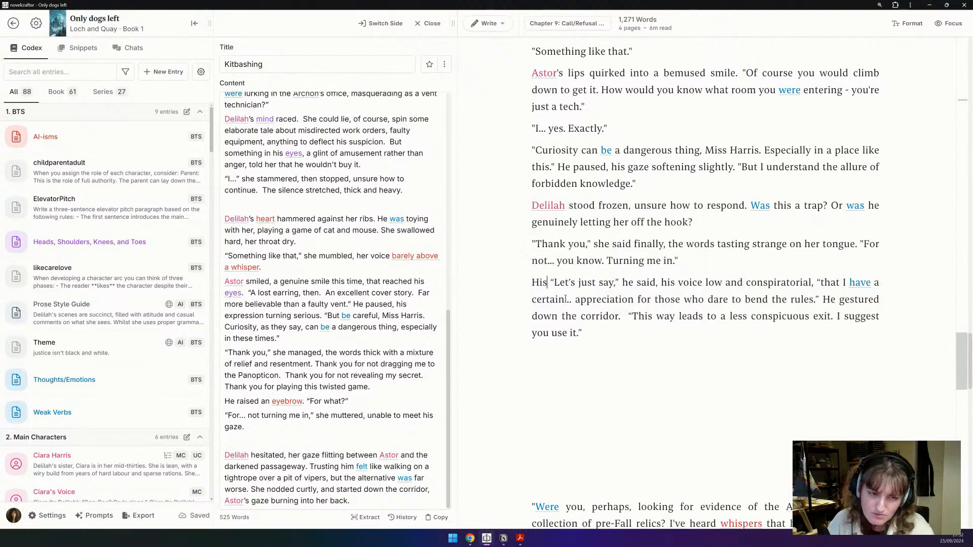
{"action": "type", "text": "widened."}
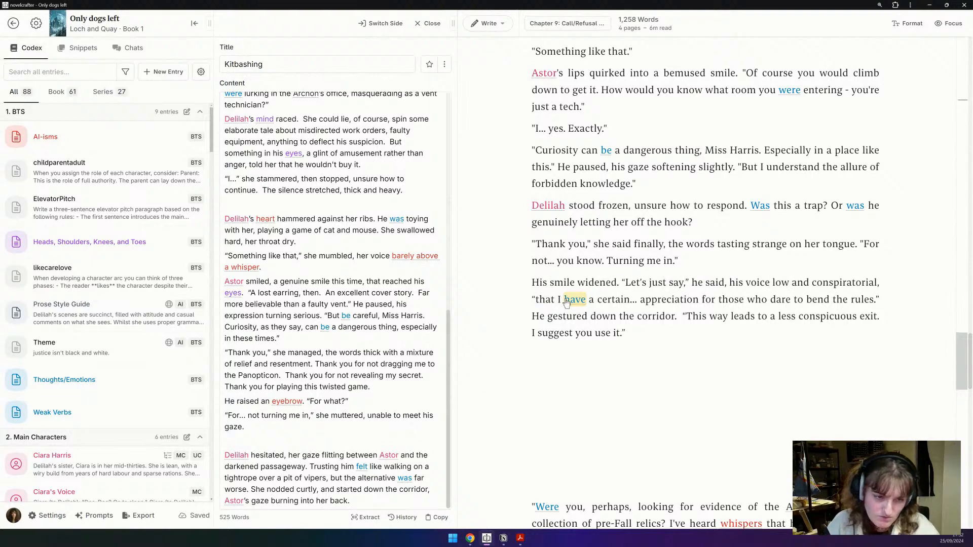
{"action": "left_click_drag", "start_coordinate": [687, 280], "coordinate": [537, 299]}
{"action": "key", "text": "BackSpace"}
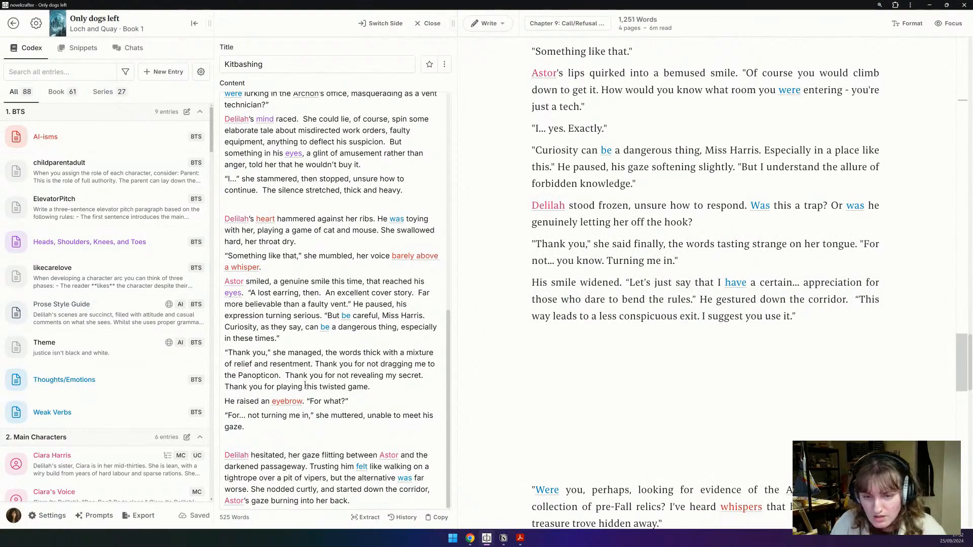
Step: Delete the leftover manuscript passage from "Were you, perhaps, looking for evidence" to "made perfect sense."
{"action": "scroll", "coordinate": [690, 353], "scroll_direction": "down", "scroll_amount": 5}
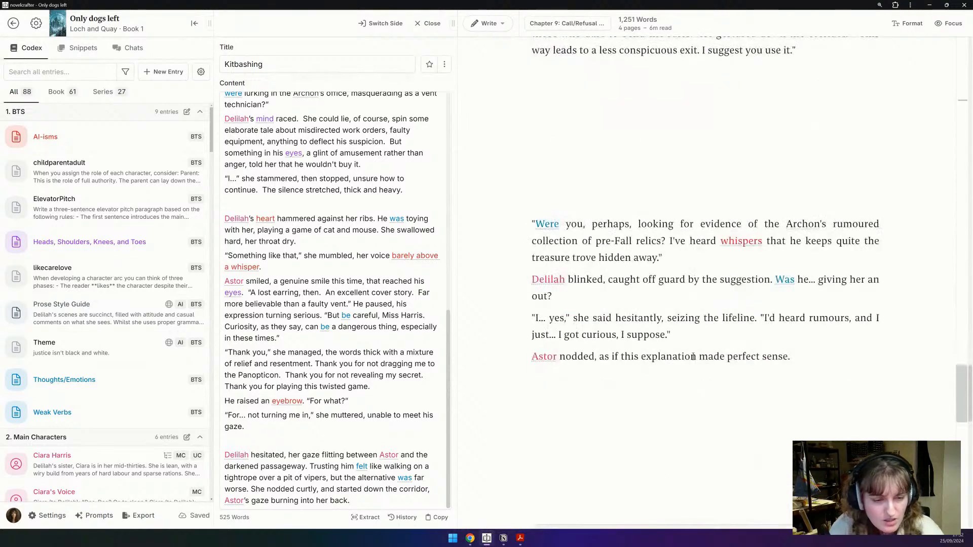
{"action": "left_click_drag", "start_coordinate": [778, 390], "coordinate": [510, 189]}
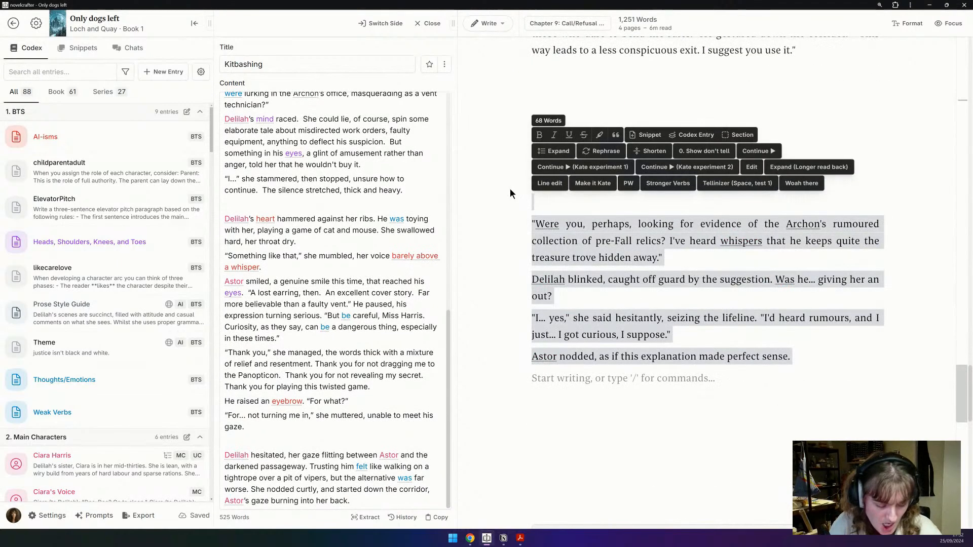
{"action": "key", "text": "BackSpace"}
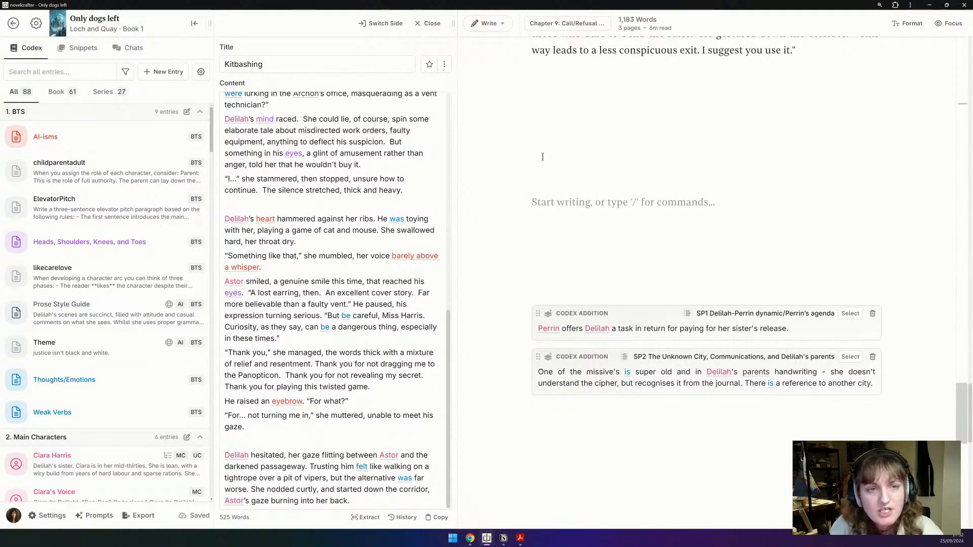
Step: Move the line "I'll keep that in mind," she said carefully from Kitbashing to directly below "I suggest you use it."
{"action": "scroll", "coordinate": [552, 221], "scroll_direction": "up", "scroll_amount": 5}
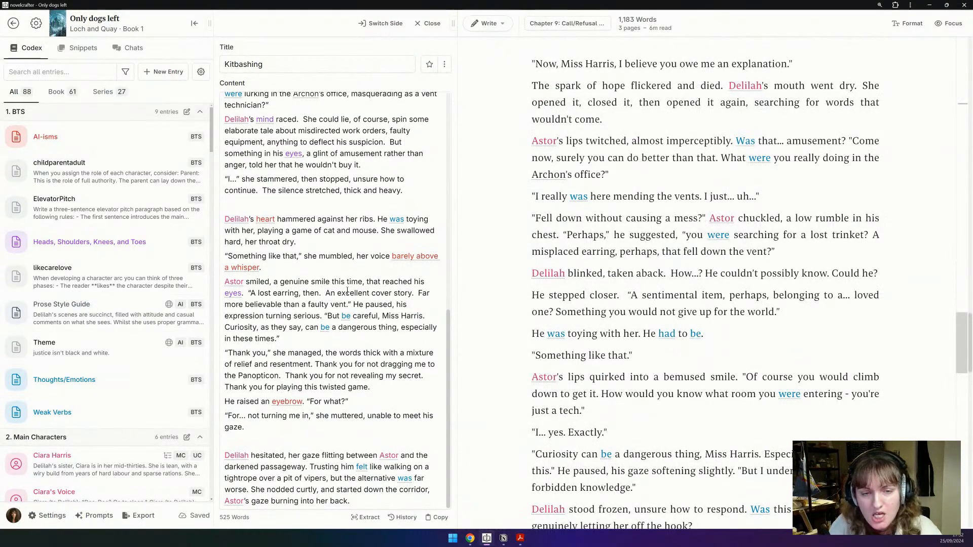
{"action": "scroll", "coordinate": [348, 291], "scroll_direction": "up", "scroll_amount": 7}
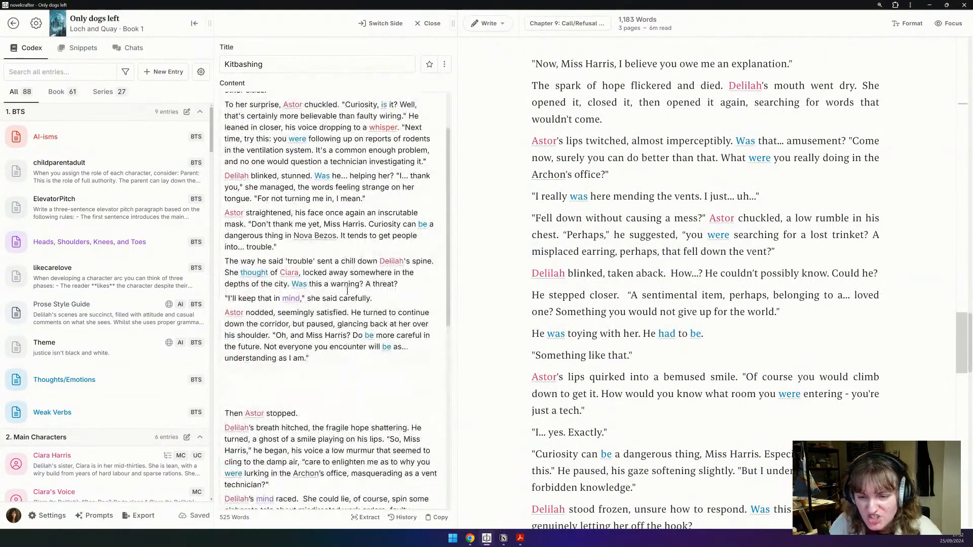
{"action": "scroll", "coordinate": [347, 291], "scroll_direction": "up", "scroll_amount": 2}
{"action": "scroll", "coordinate": [659, 348], "scroll_direction": "down", "scroll_amount": 4}
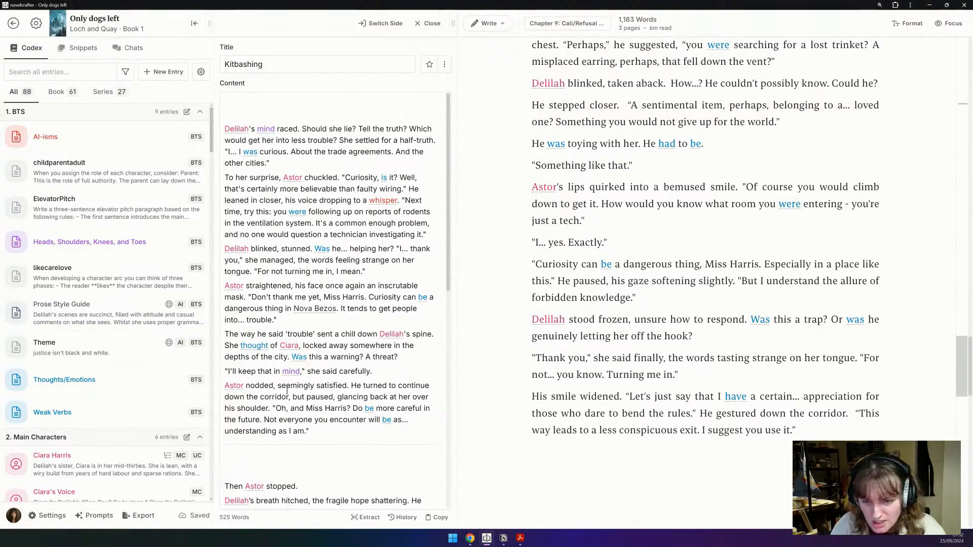
{"action": "scroll", "coordinate": [273, 352], "scroll_direction": "down", "scroll_amount": 2}
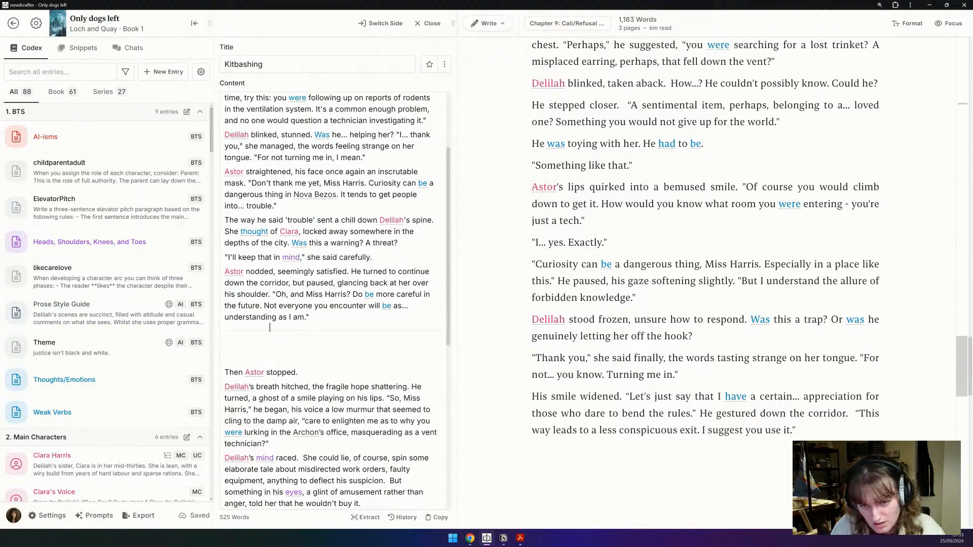
{"action": "scroll", "coordinate": [269, 328], "scroll_direction": "up", "scroll_amount": 1}
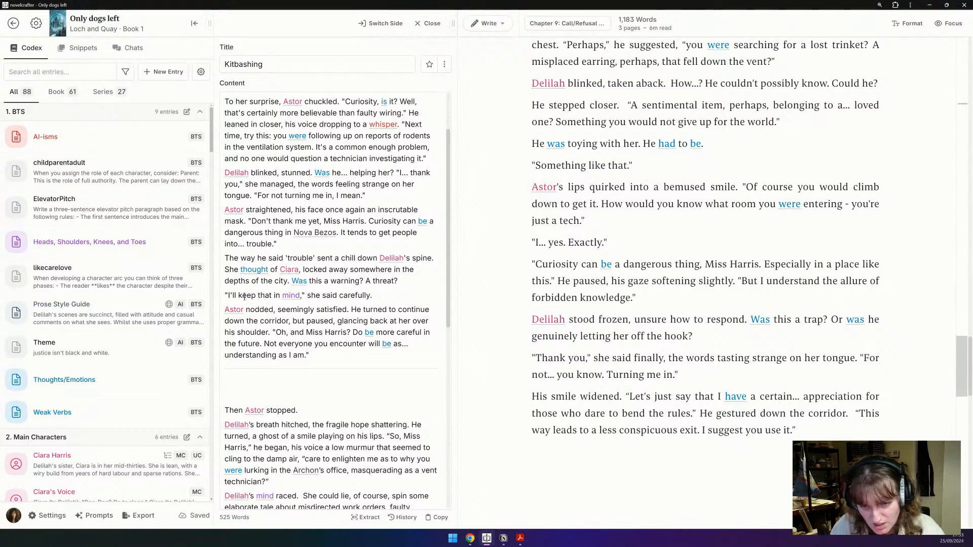
{"action": "triple_click", "coordinate": [316, 296]}
{"action": "key", "text": "ctrl+c"}
{"action": "key", "text": "BackSpace"}
{"action": "left_click", "coordinate": [521, 442]}
{"action": "key", "text": "ctrl+v"}
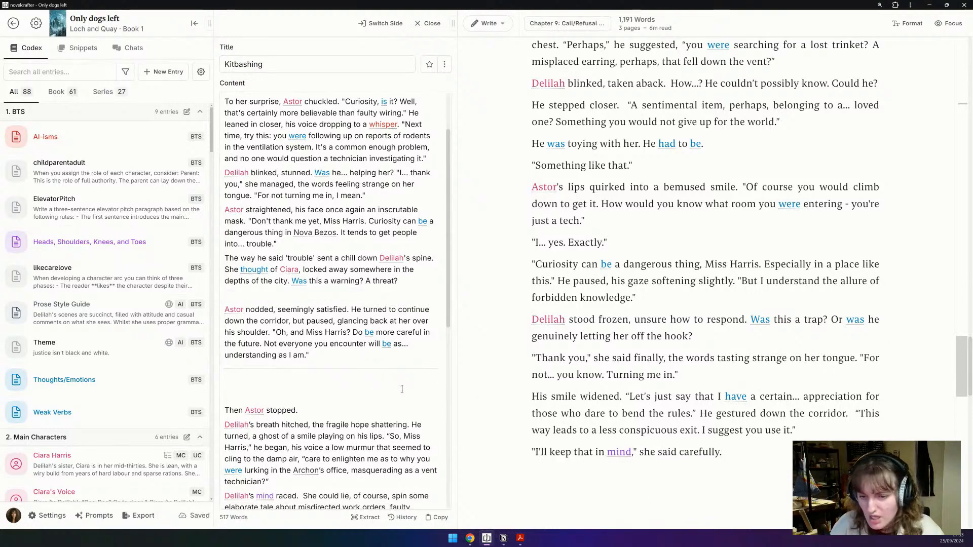
Step: Clear the entire content of the Kitbashing entry
{"action": "scroll", "coordinate": [401, 390], "scroll_direction": "down", "scroll_amount": 7}
{"action": "left_click", "coordinate": [401, 390]}
{"action": "key", "text": "ctrl+a"}
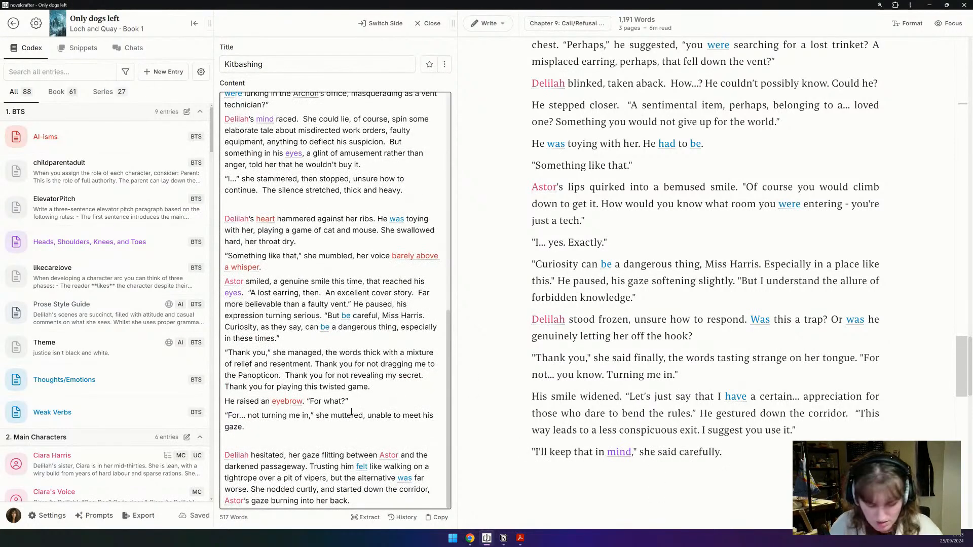
{"action": "key", "text": "BackSpace"}
Step: Move the two outline paragraphs from "Delilah goes to leave" to "help Ciara herself" into a new scene beat below "I'll keep that in mind"
{"action": "scroll", "coordinate": [469, 380], "scroll_direction": "down", "scroll_amount": 10}
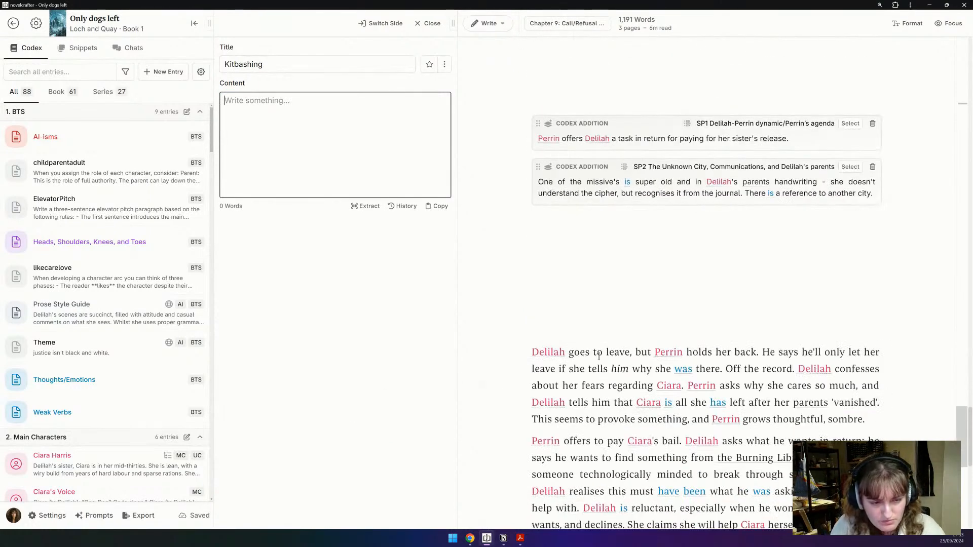
{"action": "triple_click", "coordinate": [578, 378]}
{"action": "scroll", "coordinate": [578, 377], "scroll_direction": "down", "scroll_amount": 2}
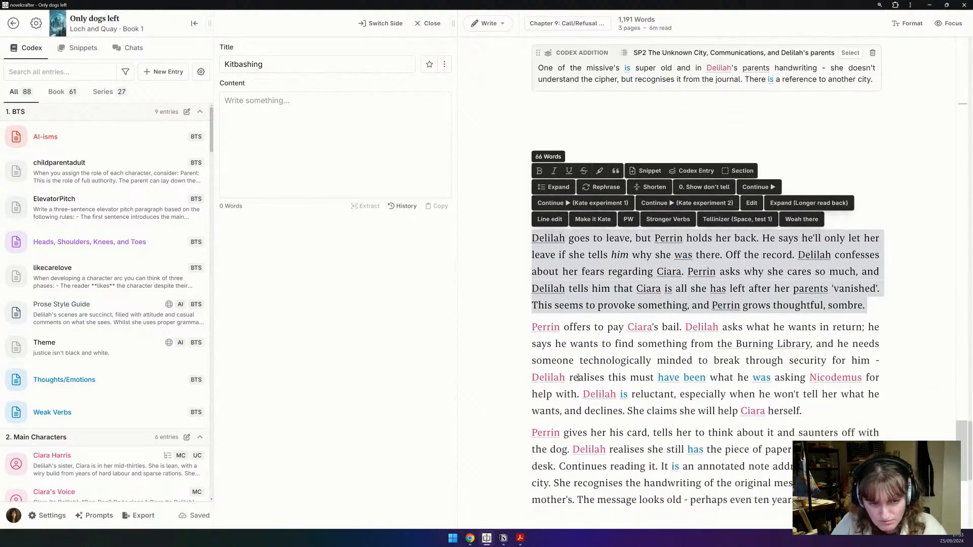
{"action": "left_click", "coordinate": [811, 412], "text": "shift"}
{"action": "key", "text": "ctrl+c"}
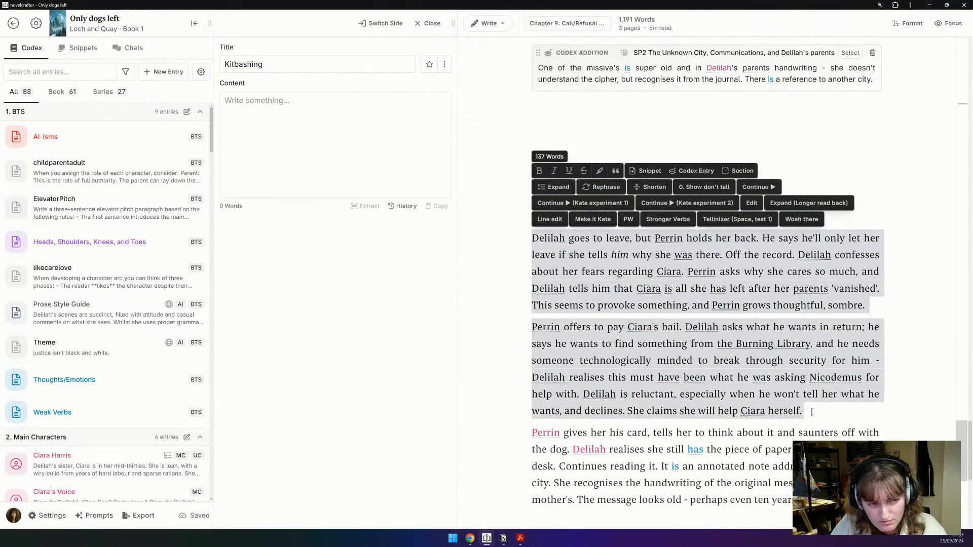
{"action": "key", "text": "BackSpace"}
{"action": "scroll", "coordinate": [811, 412], "scroll_direction": "up", "scroll_amount": 8}
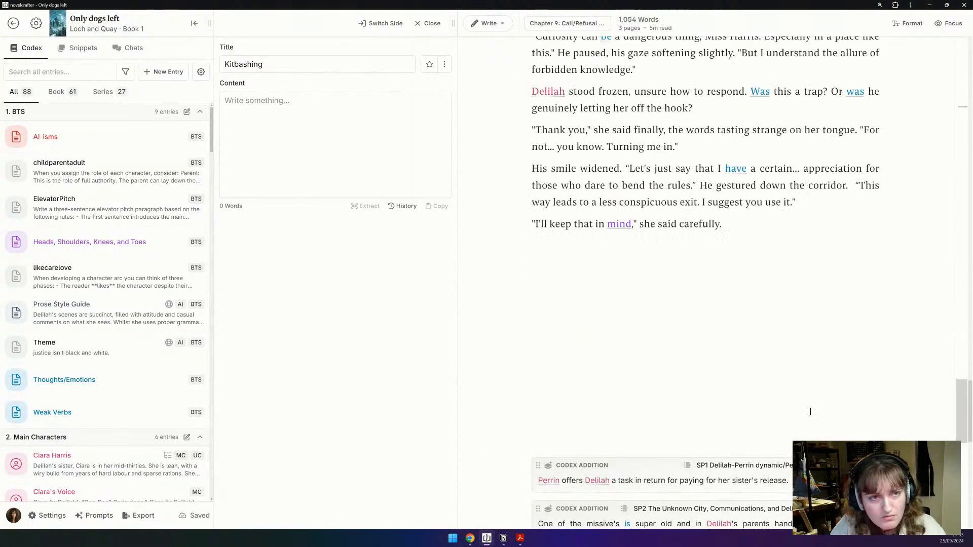
{"action": "left_click", "coordinate": [588, 246]}
{"action": "key", "text": "ctrl+Return"}
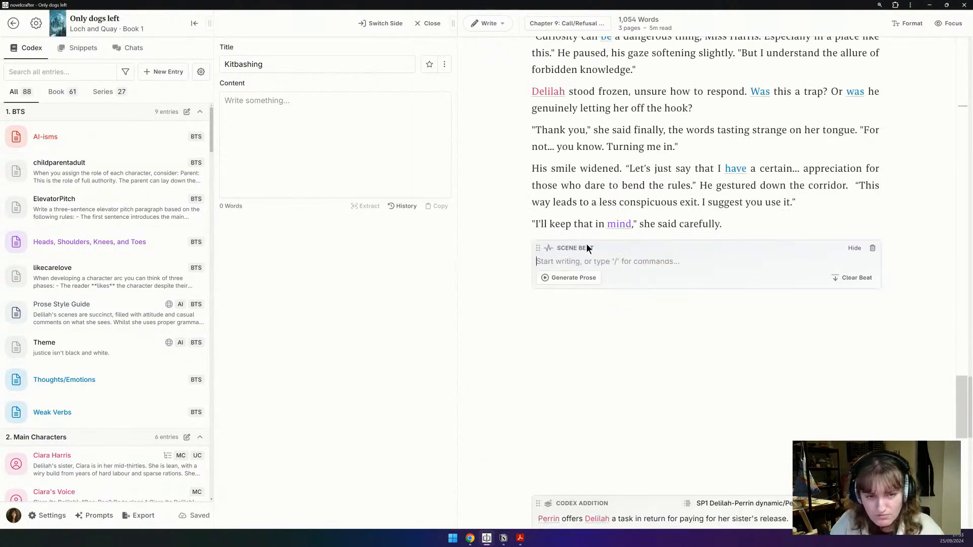
{"action": "key", "text": "ctrl+v"}
Step: Generate prose for the scene beat with the 500 words version of Current Writing Prompt, using Claude Sonnet 3.5 T = 1
{"action": "left_click", "coordinate": [583, 403]}
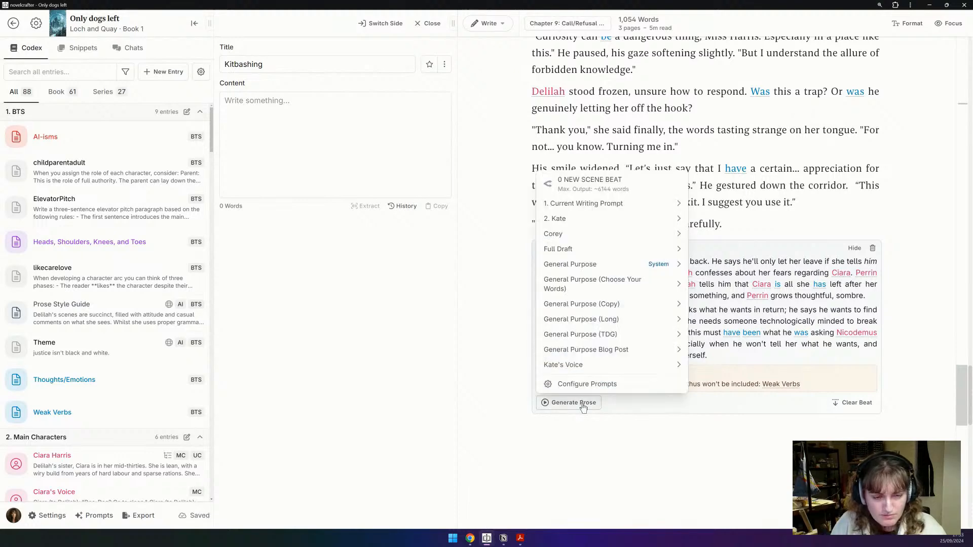
{"action": "mouse_move", "coordinate": [648, 208]}
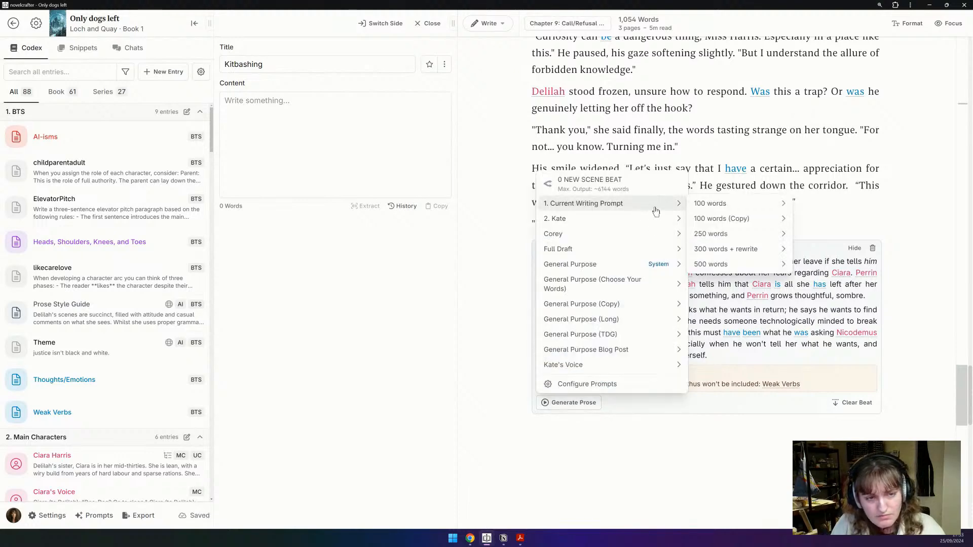
{"action": "mouse_move", "coordinate": [725, 268]}
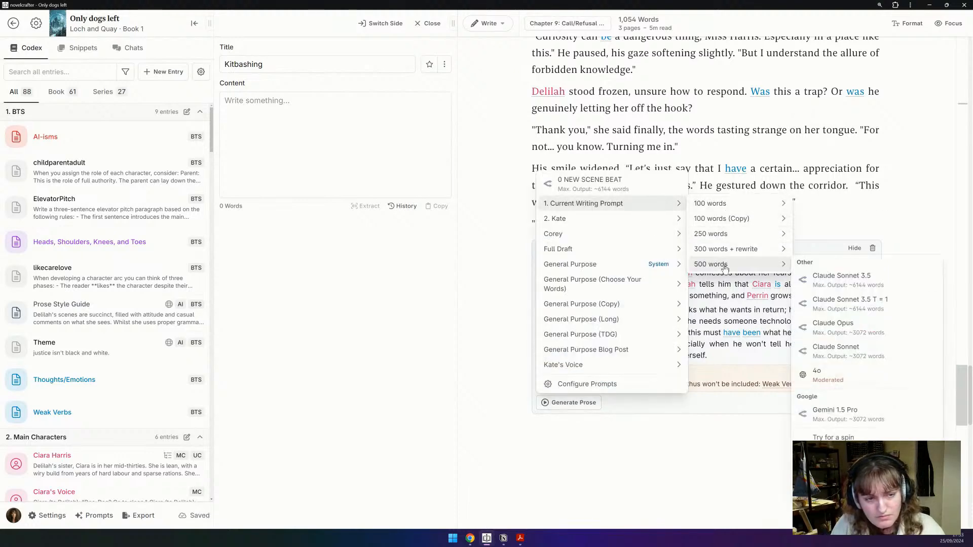
{"action": "left_click", "coordinate": [857, 304]}
{"action": "scroll", "coordinate": [592, 139], "scroll_direction": "down", "scroll_amount": 2}
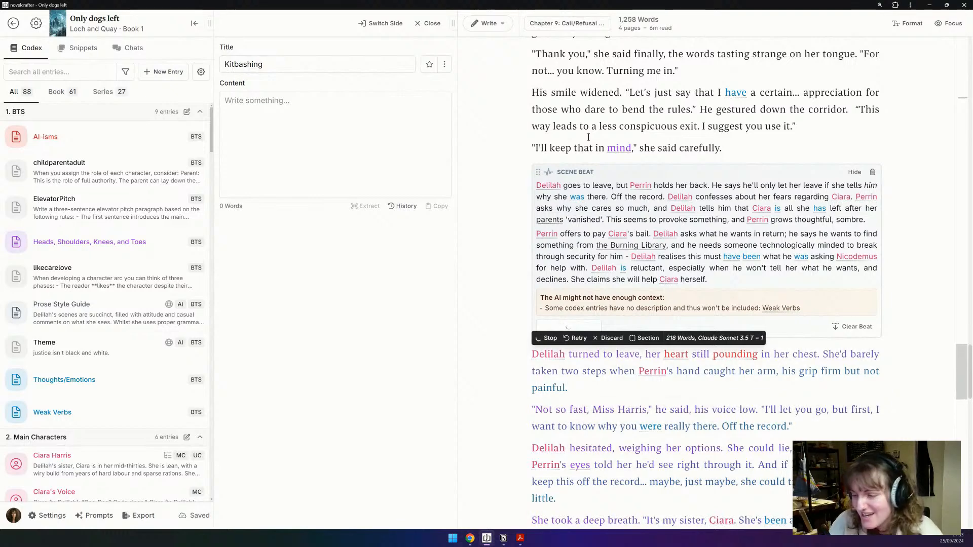
{"action": "scroll", "coordinate": [589, 136], "scroll_direction": "down", "scroll_amount": 3}
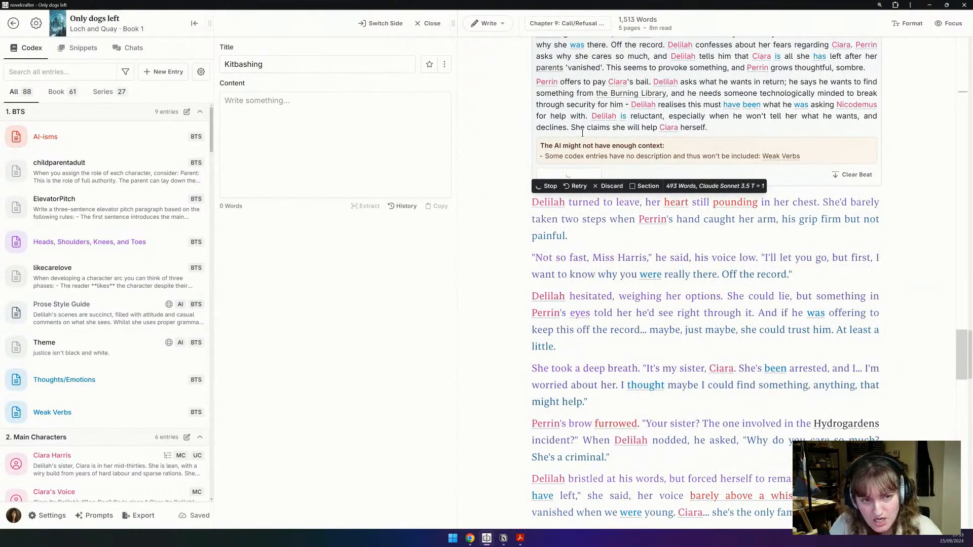
Step: Reread the preceding corridor dialogue and apply the generated prose to the manuscript
{"action": "scroll", "coordinate": [583, 132], "scroll_direction": "up", "scroll_amount": 10}
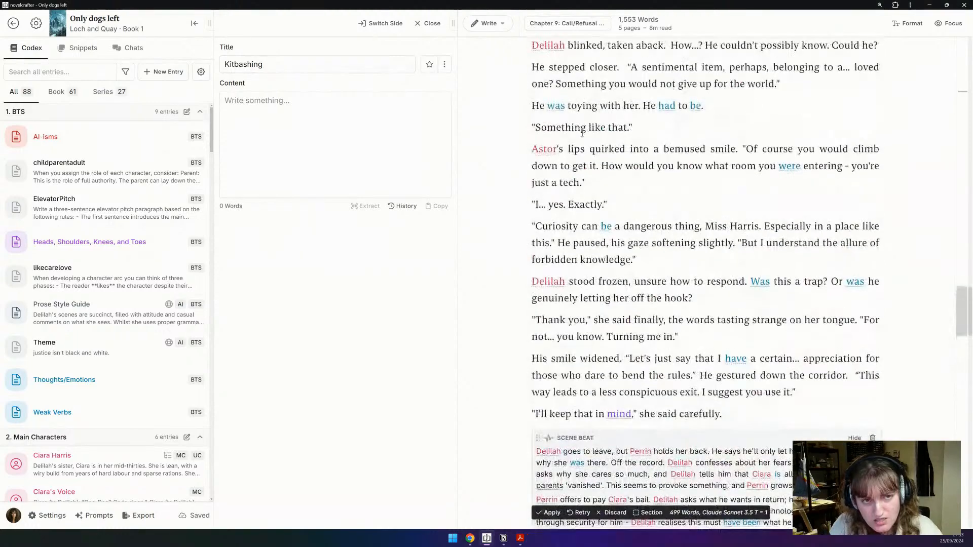
{"action": "scroll", "coordinate": [582, 132], "scroll_direction": "up", "scroll_amount": 4}
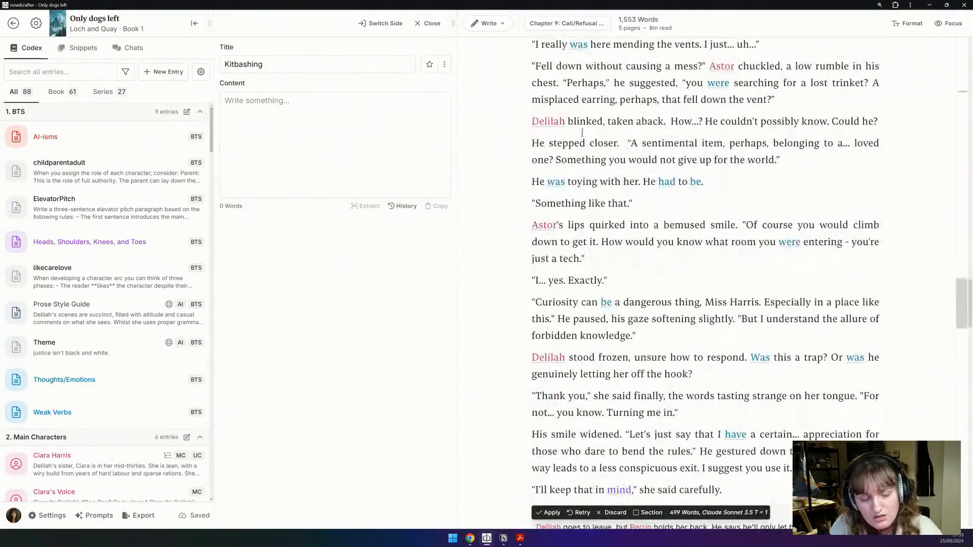
{"action": "scroll", "coordinate": [582, 132], "scroll_direction": "up", "scroll_amount": 5}
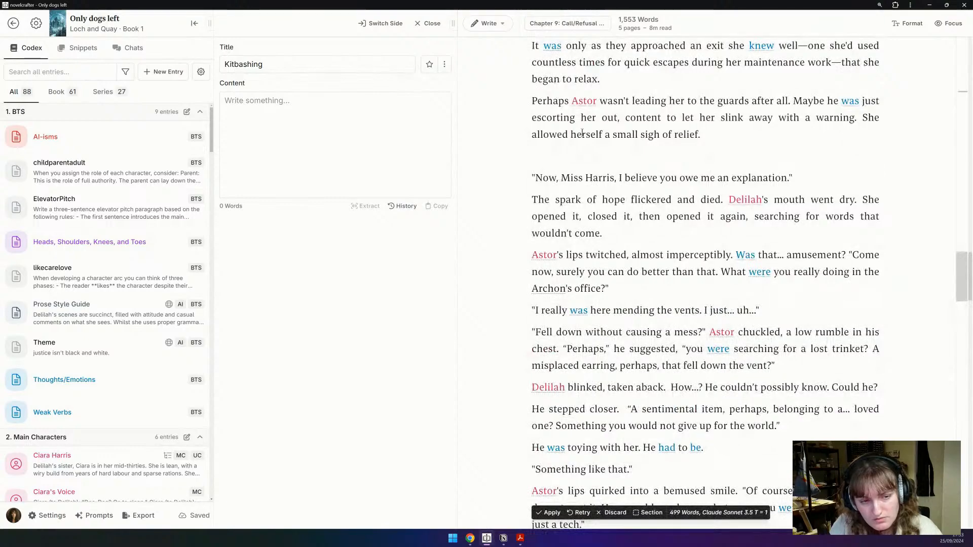
{"action": "scroll", "coordinate": [583, 132], "scroll_direction": "down", "scroll_amount": 10}
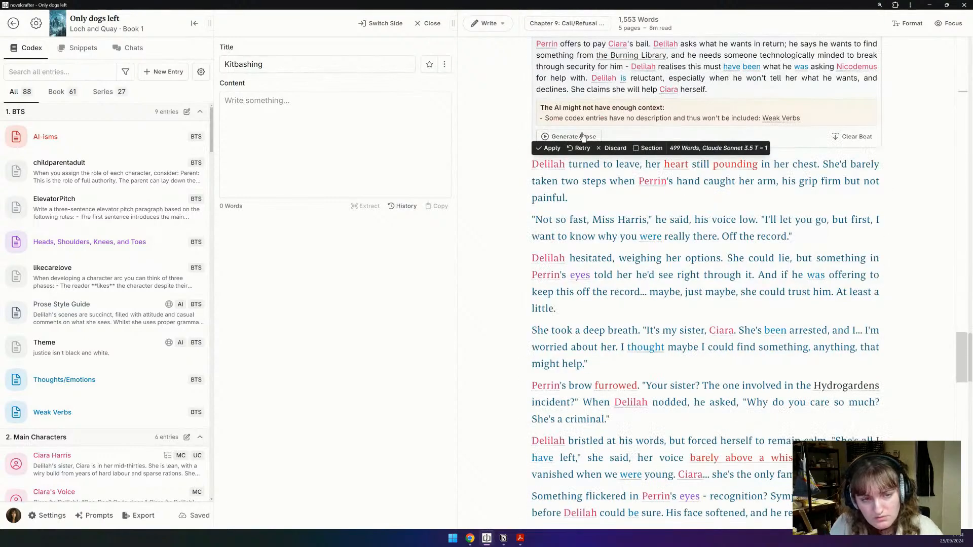
{"action": "left_click", "coordinate": [552, 148]}
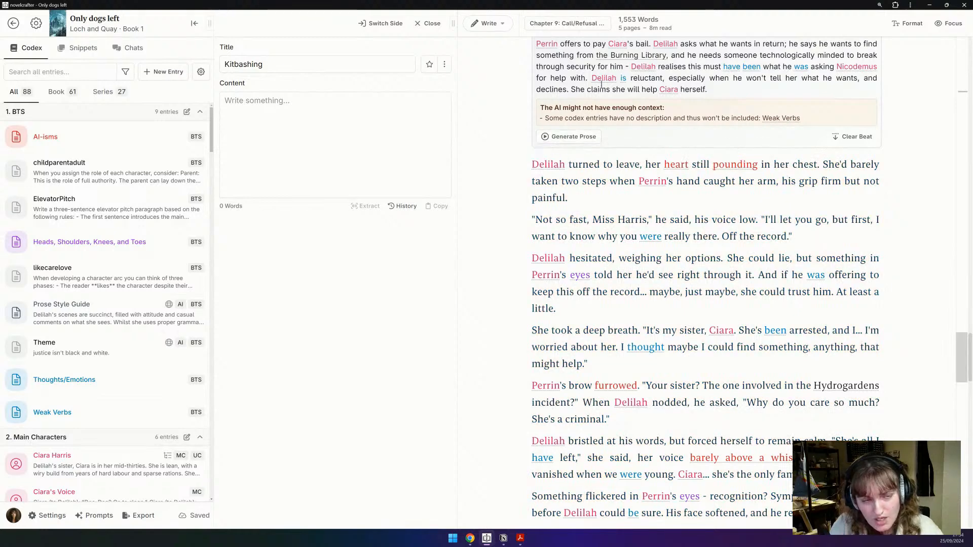
Step: Move the entire generated prose from below the scene beat into the empty content of the Kitbashing entry
{"action": "left_click_drag", "start_coordinate": [532, 163], "coordinate": [637, 347]}
{"action": "scroll", "coordinate": [638, 373], "scroll_direction": "down", "scroll_amount": 4}
{"action": "scroll", "coordinate": [638, 374], "scroll_direction": "down", "scroll_amount": 6}
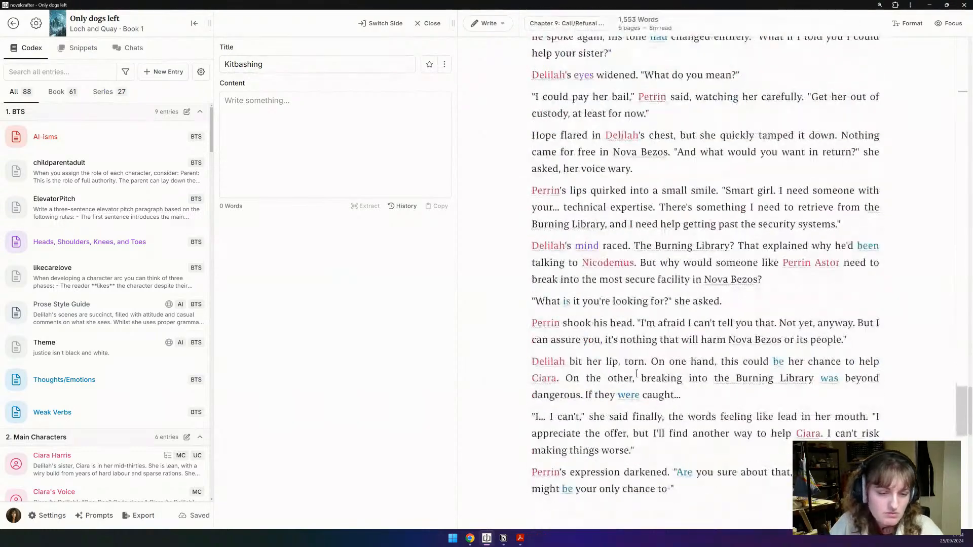
{"action": "key", "text": "ctrl+a"}
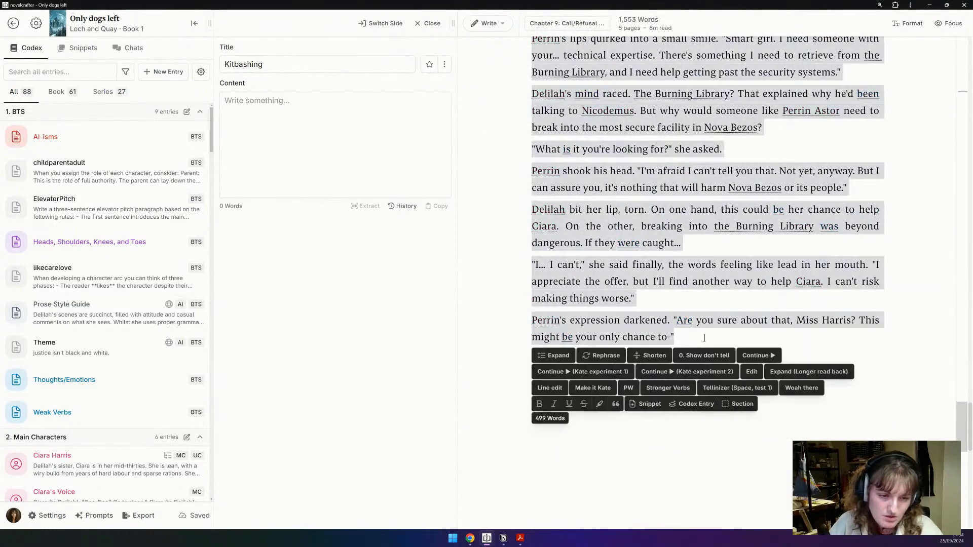
{"action": "key", "text": "ctrl+x"}
{"action": "left_click", "coordinate": [391, 135]}
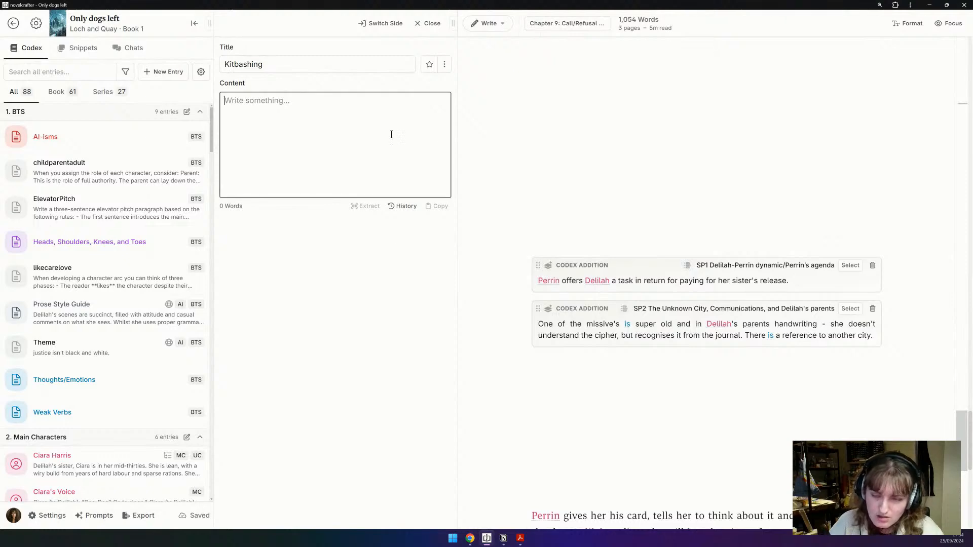
{"action": "key", "text": "ctrl+v"}
Step: Generate another version of the beat with the 500 words Current Writing Prompt using Gemini 1.5 Pro, and add an empty line ending the Kitbashing content
{"action": "left_click", "coordinate": [588, 247]}
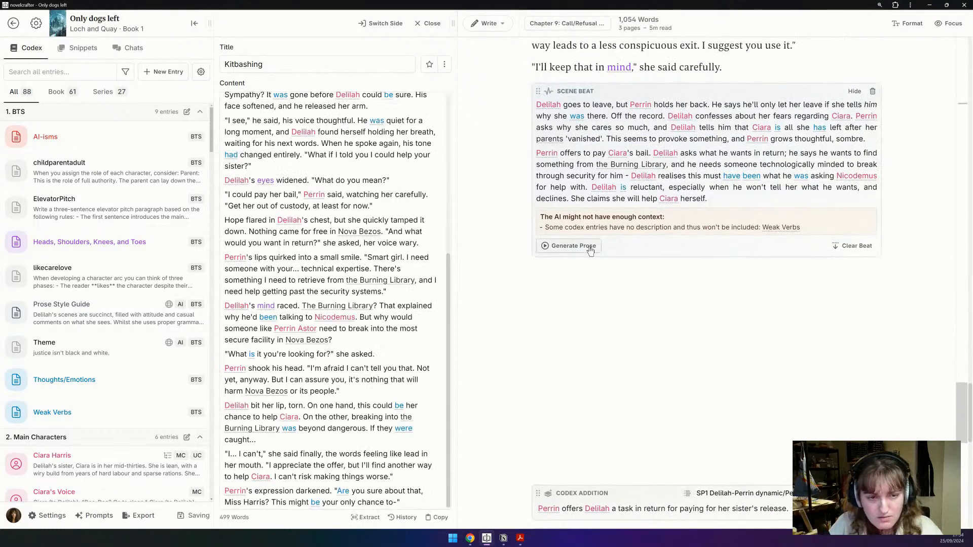
{"action": "mouse_move", "coordinate": [652, 285]}
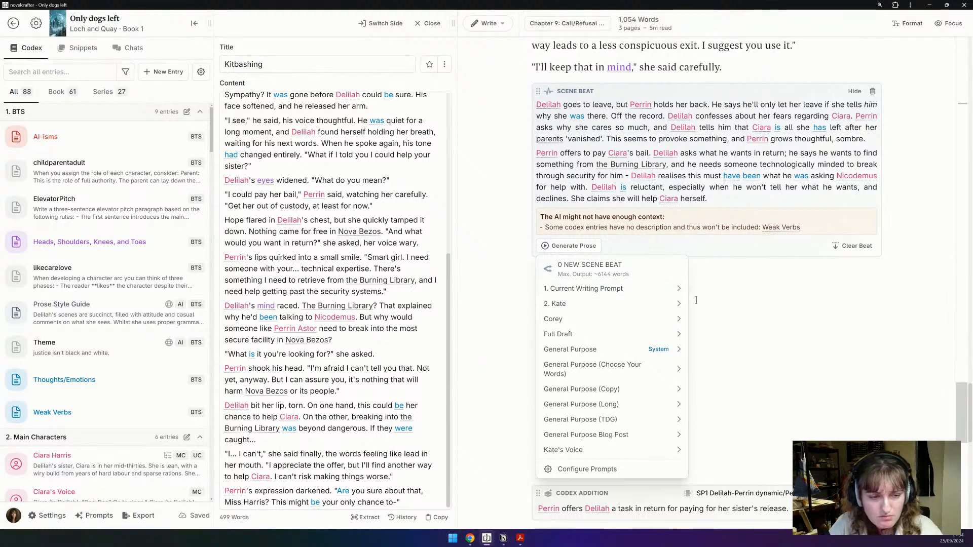
{"action": "mouse_move", "coordinate": [717, 349]}
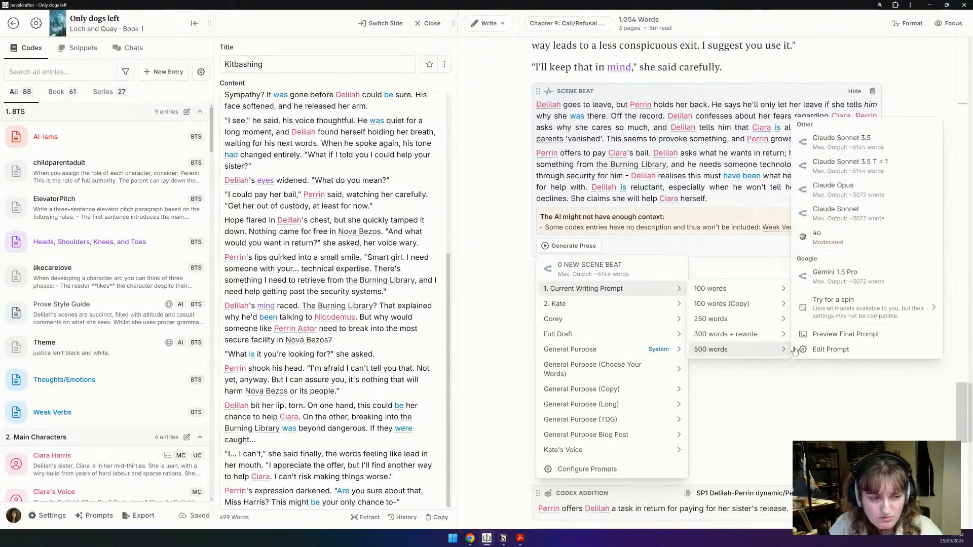
{"action": "left_click", "coordinate": [824, 278]}
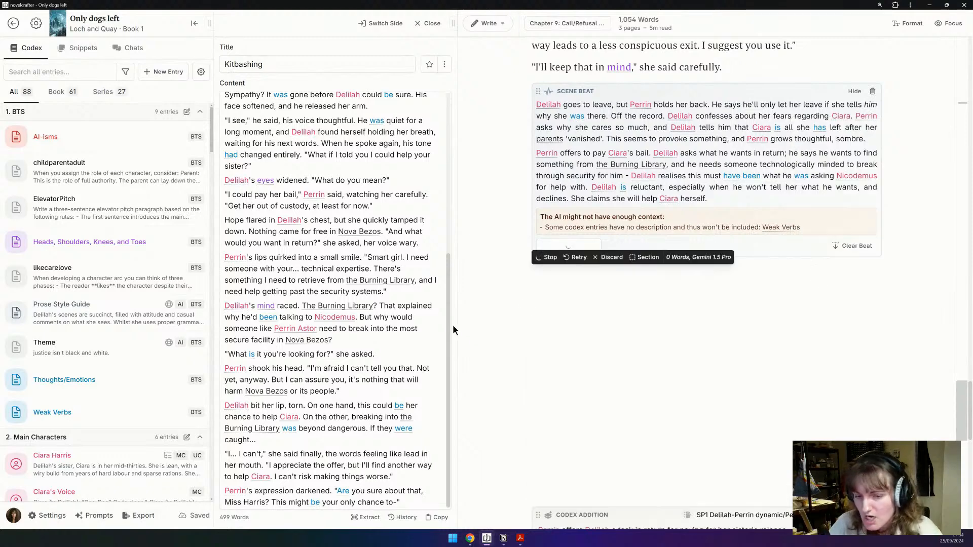
{"action": "left_click", "coordinate": [406, 502]}
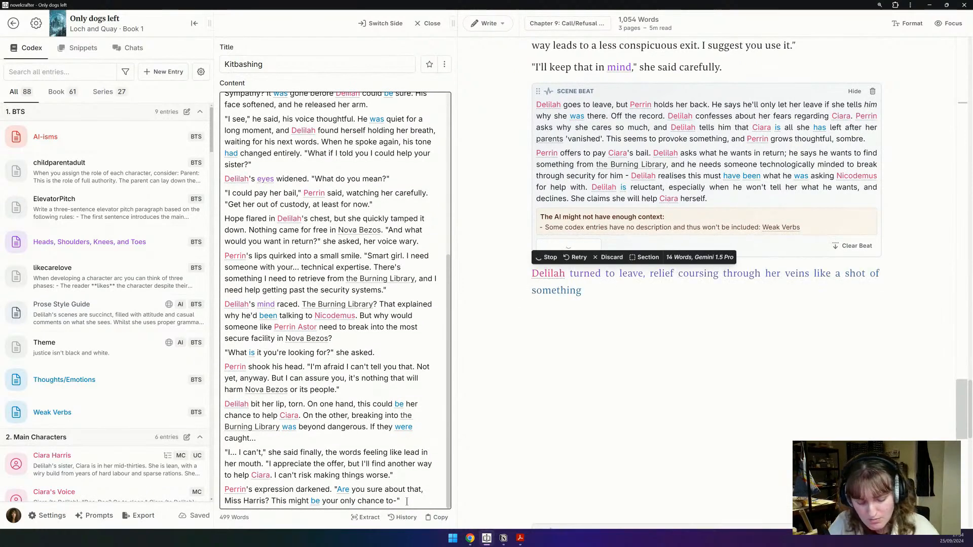
{"action": "key", "text": "Return"}
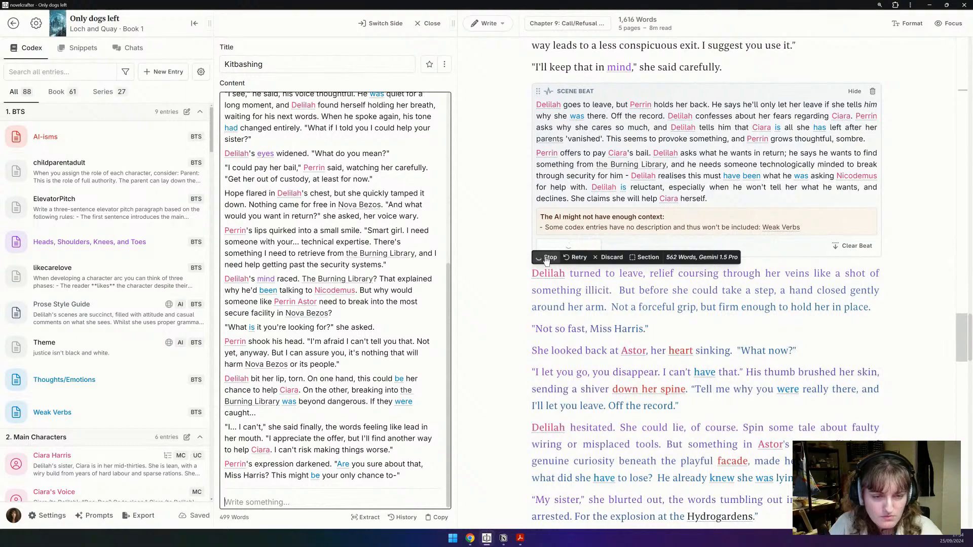
{"action": "left_click", "coordinate": [546, 259]}
Step: Move the whole Gemini draft out of the manuscript to the end of the Kitbashing entry, below the first draft
{"action": "left_click", "coordinate": [551, 327]}
{"action": "scroll", "coordinate": [547, 321], "scroll_direction": "down", "scroll_amount": 9}
{"action": "scroll", "coordinate": [548, 322], "scroll_direction": "down", "scroll_amount": 15}
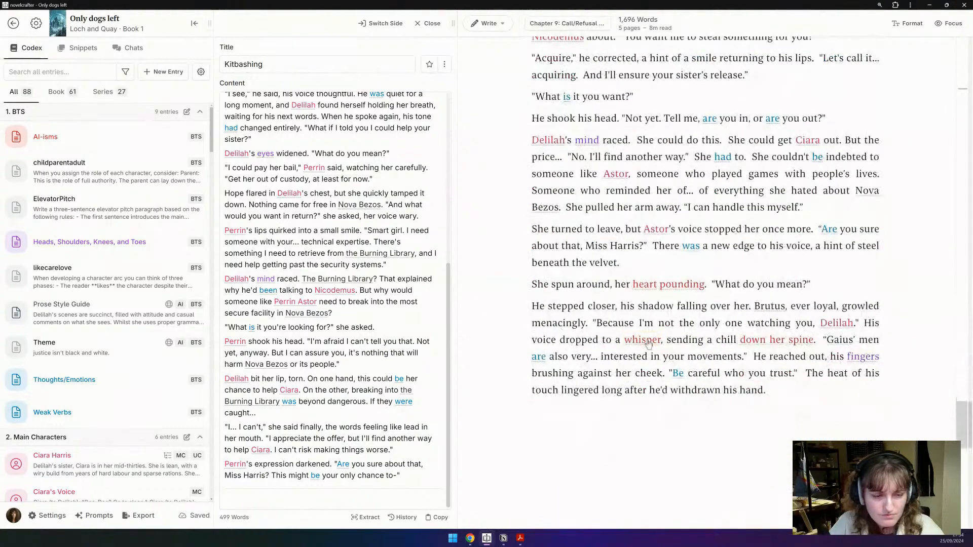
{"action": "left_click", "coordinate": [791, 390], "text": "shift"}
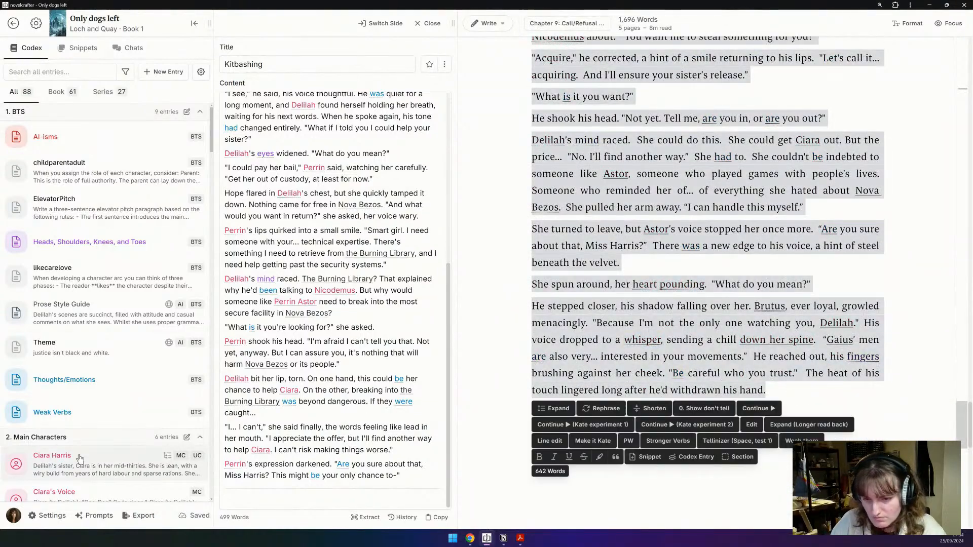
{"action": "key", "text": "ctrl+x"}
{"action": "left_click", "coordinate": [327, 497]}
{"action": "key", "text": "ctrl+v"}
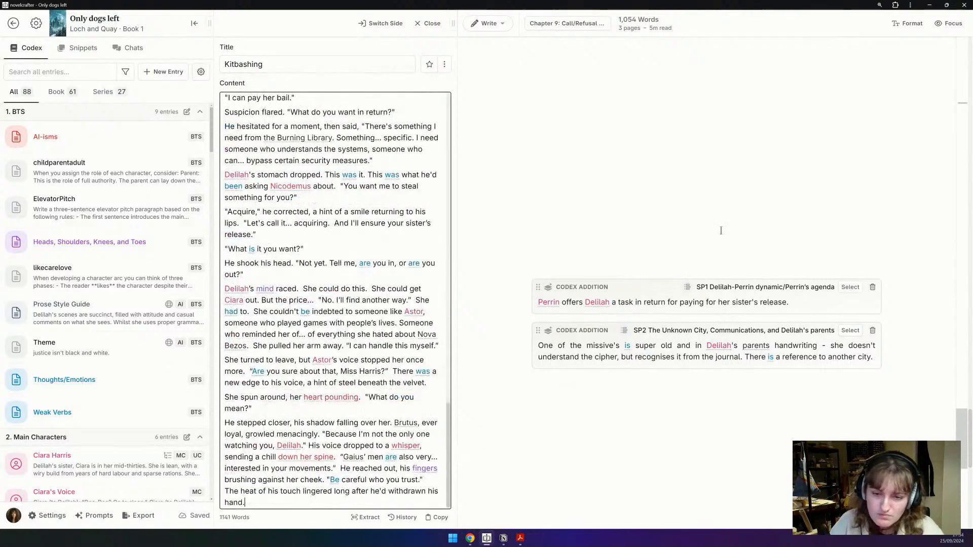
Step: Generate a third version of the scene beat with the 450 option of Kate's Voice and apply it to the manuscript
{"action": "left_click", "coordinate": [571, 208]}
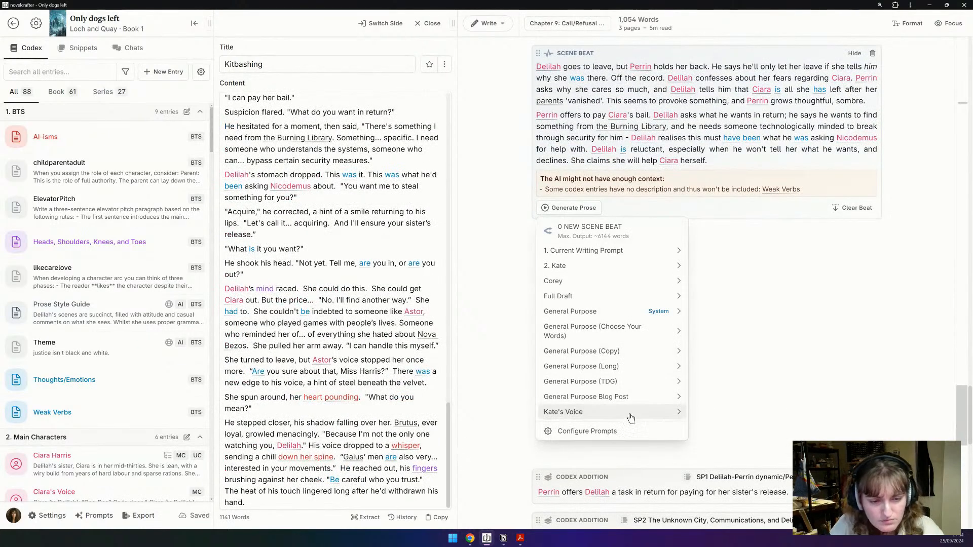
{"action": "mouse_move", "coordinate": [611, 419]}
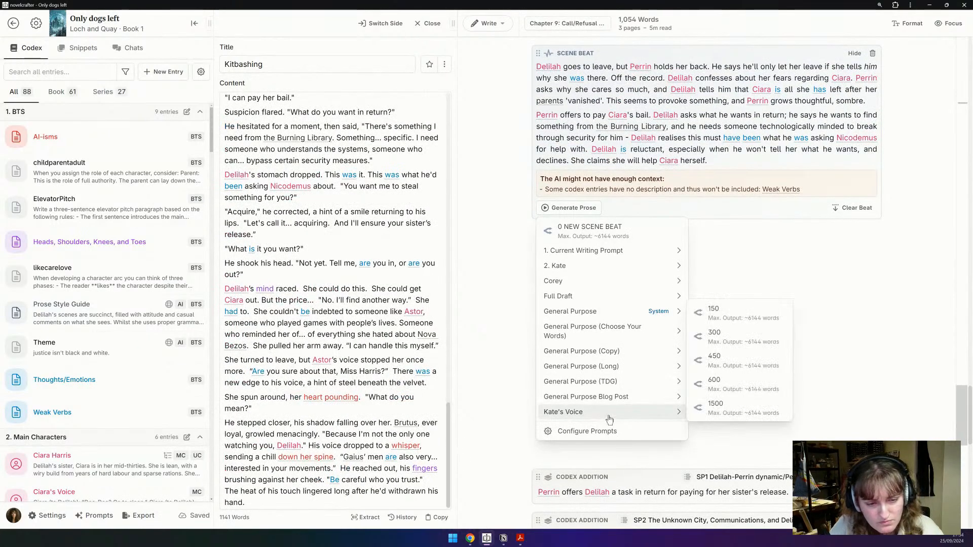
{"action": "left_click", "coordinate": [727, 362]}
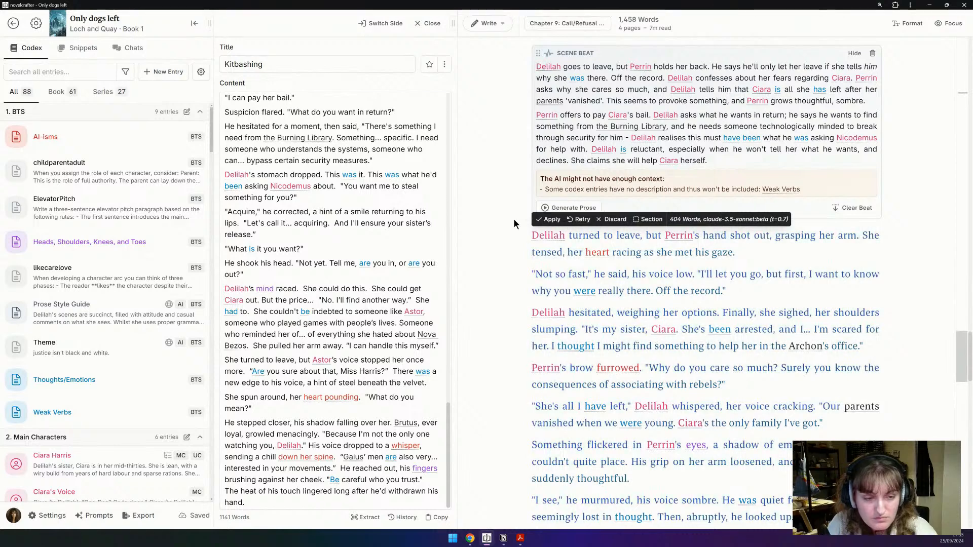
{"action": "left_click", "coordinate": [549, 219]}
Step: Rewrite Delilah's confession as "They were talking about her. Ciara. I thought they might have left something useful there."
{"action": "scroll", "coordinate": [516, 223], "scroll_direction": "down", "scroll_amount": 2}
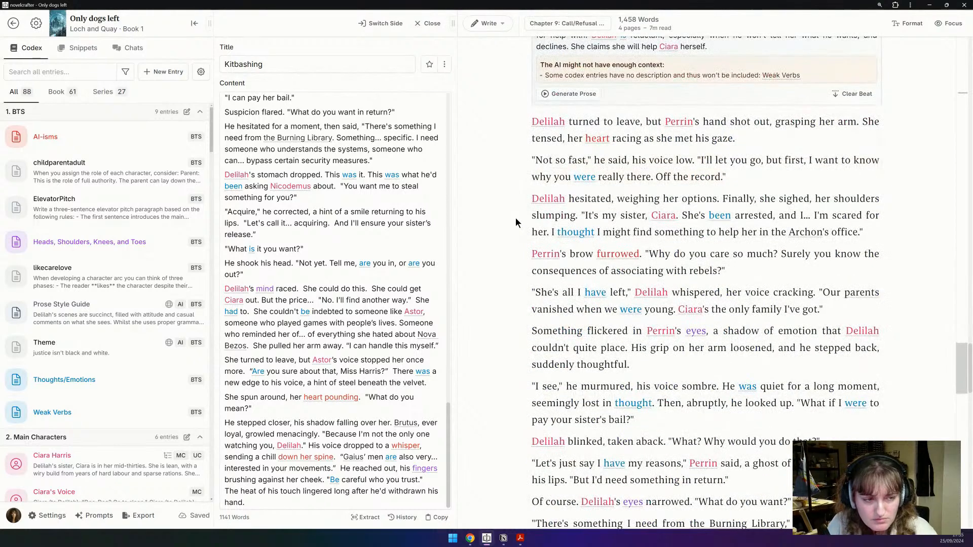
{"action": "scroll", "coordinate": [516, 222], "scroll_direction": "down", "scroll_amount": 1}
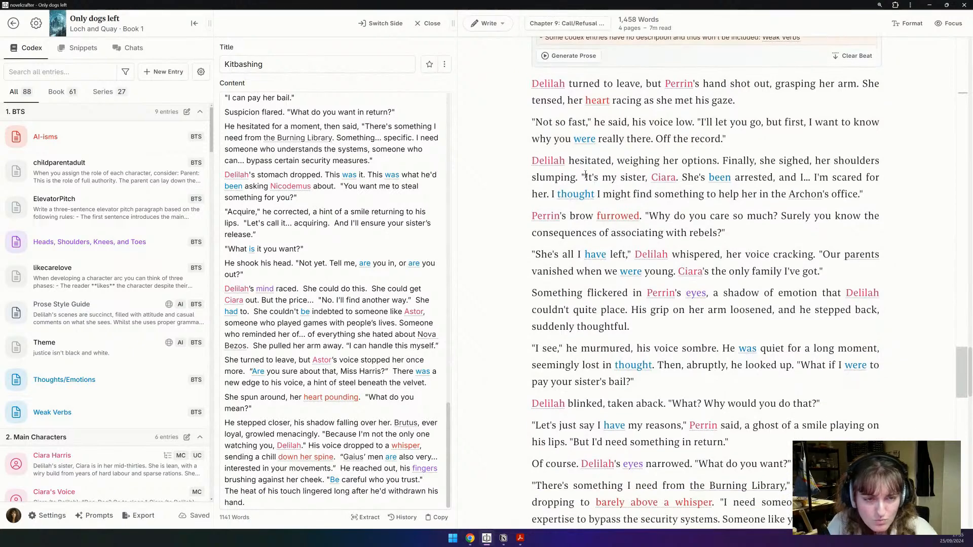
{"action": "left_click_drag", "start_coordinate": [585, 177], "coordinate": [547, 194]}
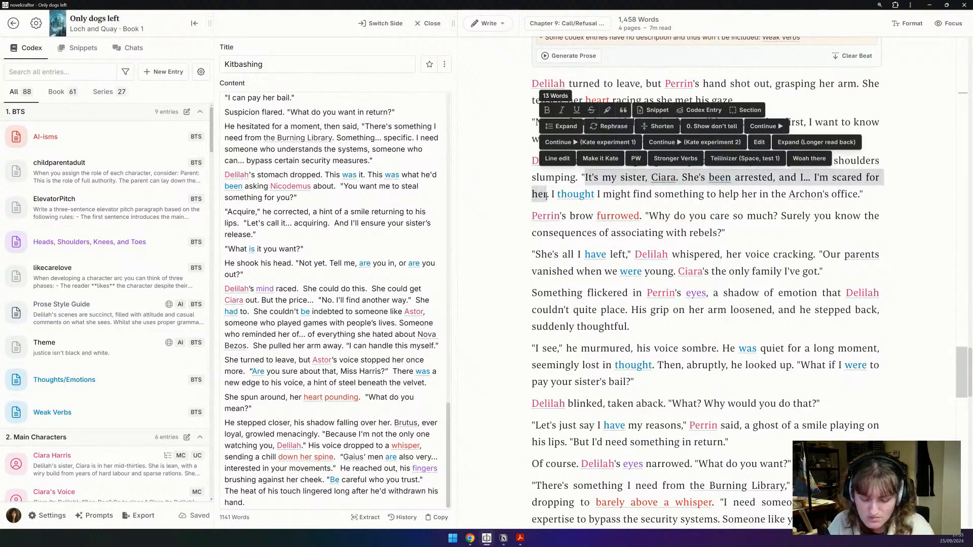
{"action": "type", "text": "They were talking about her. Ciara"}
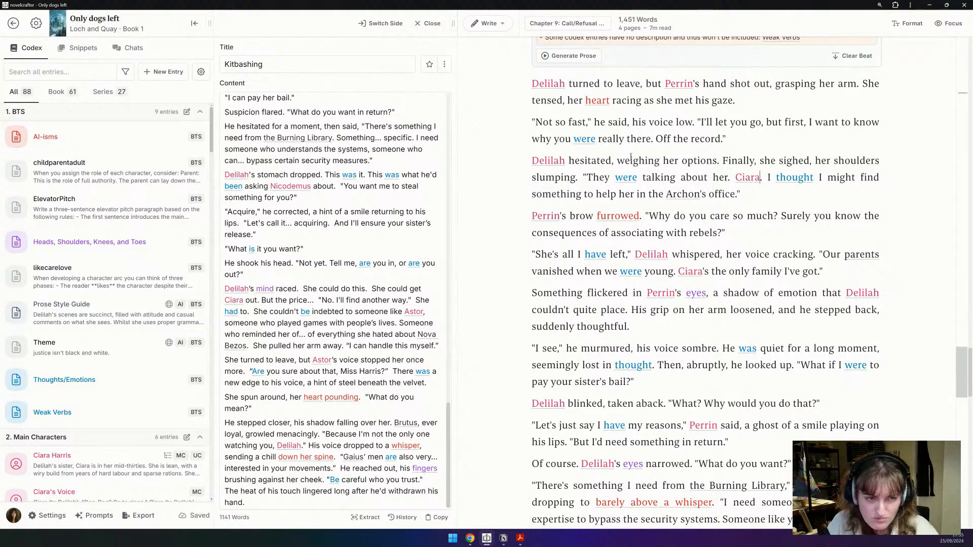
{"action": "left_click", "coordinate": [744, 192]}
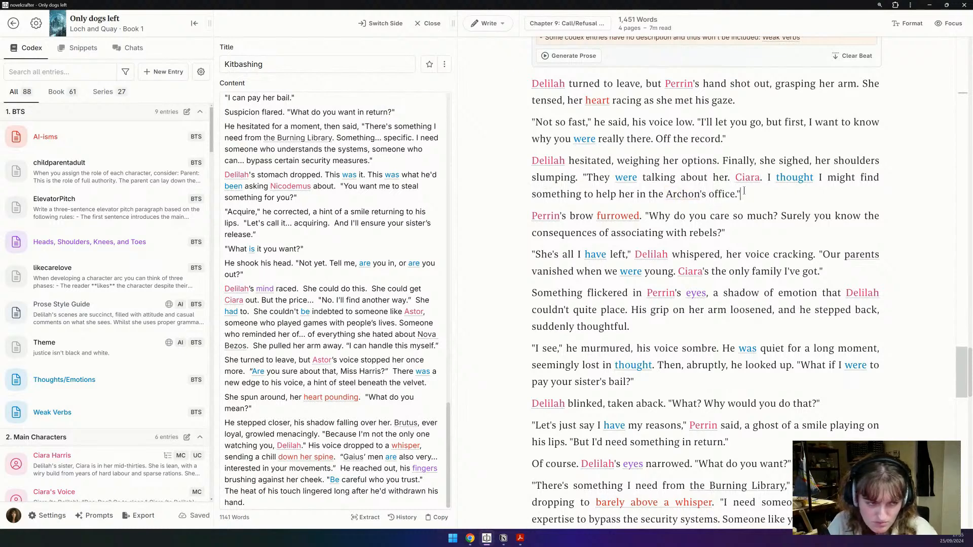
{"action": "left_click_drag", "start_coordinate": [744, 190], "coordinate": [818, 182]}
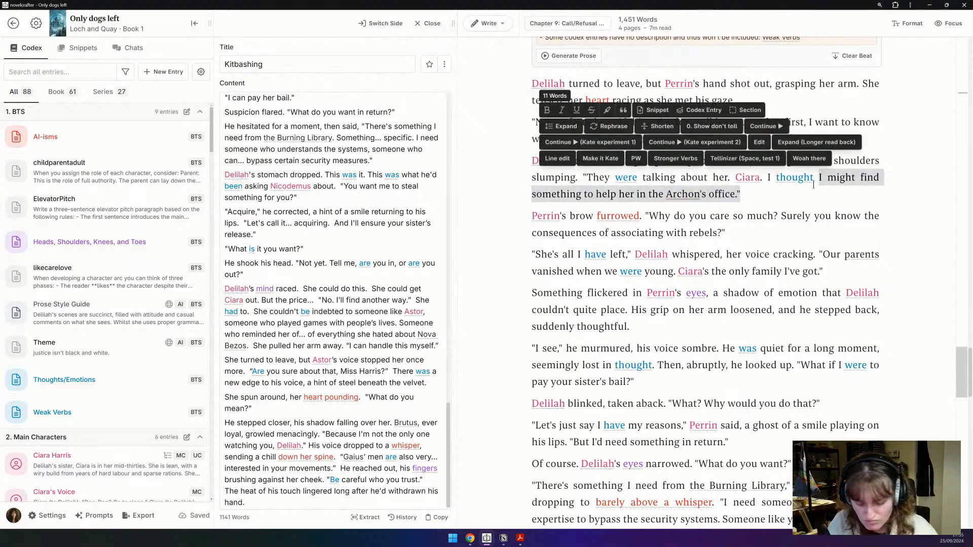
{"action": "type", "text": "they might have"}
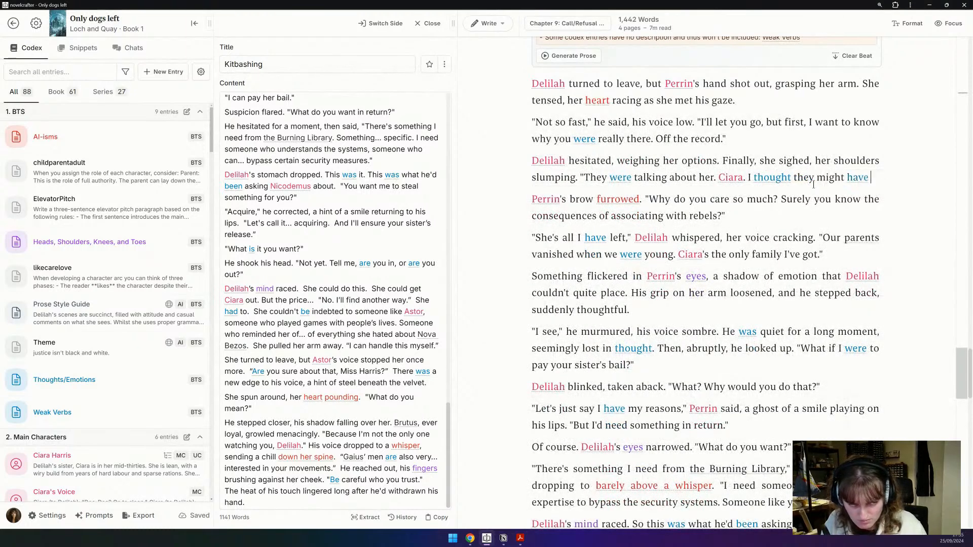
{"action": "type", "text": " left something useful there.\""}
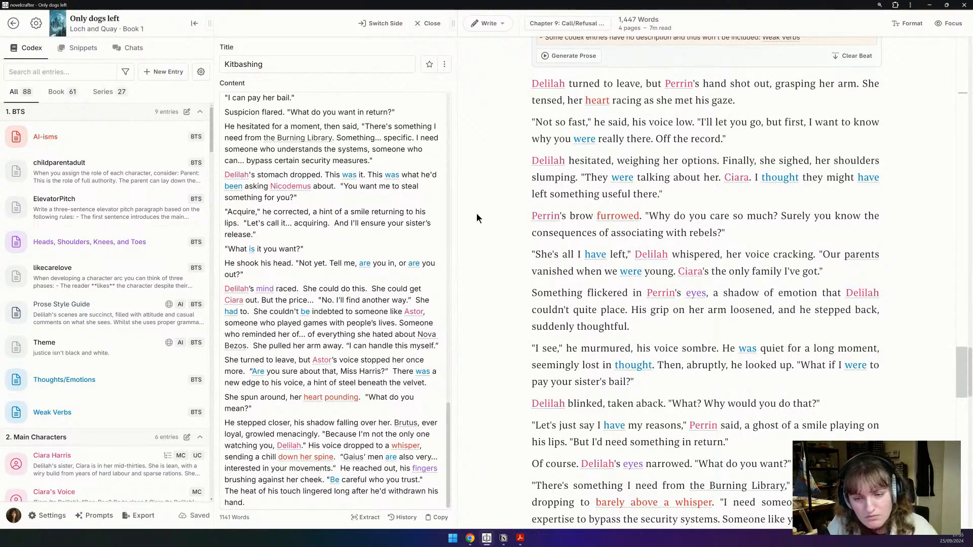
Step: Read through both drafts stored in the Kitbashing entry and compare them with the new version in the manuscript
{"action": "scroll", "coordinate": [343, 308], "scroll_direction": "up", "scroll_amount": 3}
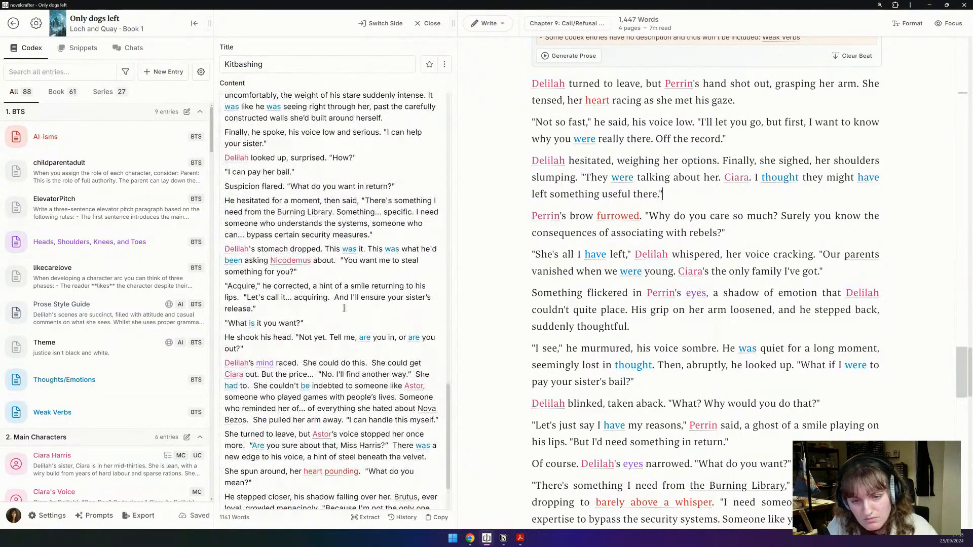
{"action": "scroll", "coordinate": [414, 328], "scroll_direction": "up", "scroll_amount": 10}
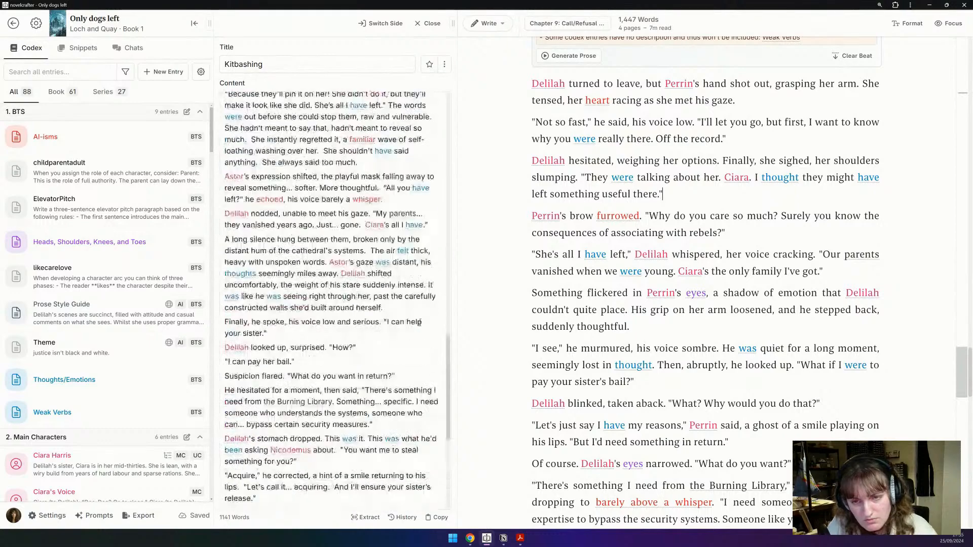
{"action": "scroll", "coordinate": [420, 323], "scroll_direction": "up", "scroll_amount": 3}
{"action": "scroll", "coordinate": [420, 323], "scroll_direction": "down", "scroll_amount": 3}
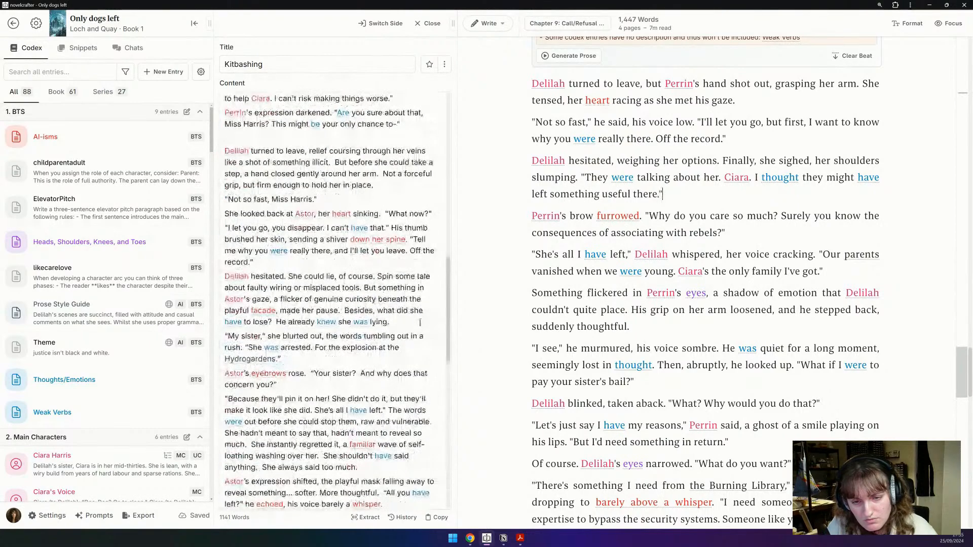
{"action": "scroll", "coordinate": [421, 322], "scroll_direction": "down", "scroll_amount": 2}
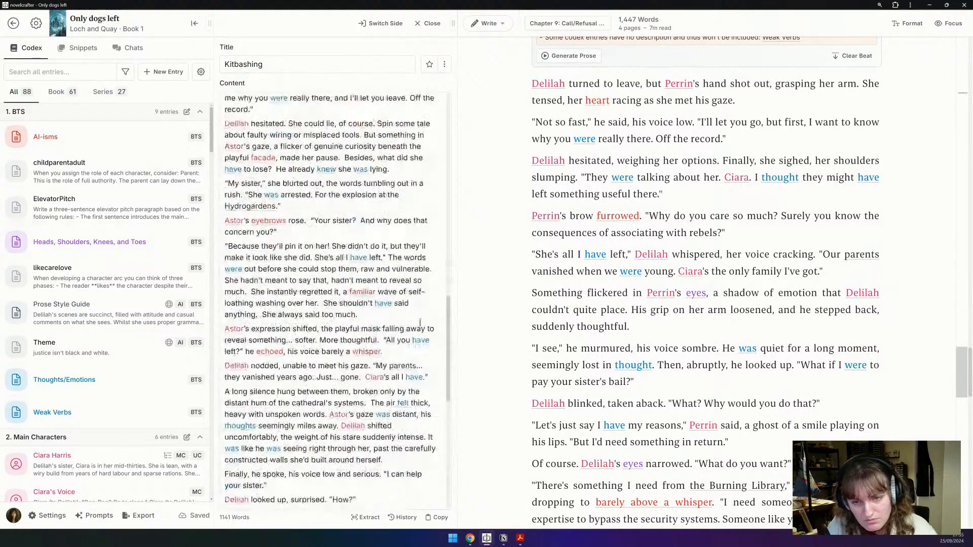
{"action": "scroll", "coordinate": [420, 323], "scroll_direction": "down", "scroll_amount": 1}
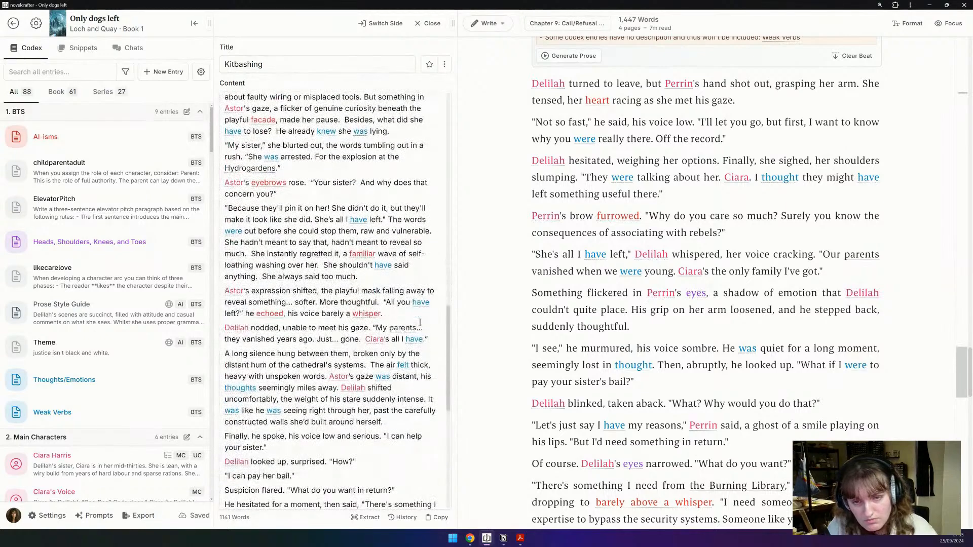
{"action": "scroll", "coordinate": [421, 323], "scroll_direction": "up", "scroll_amount": 10}
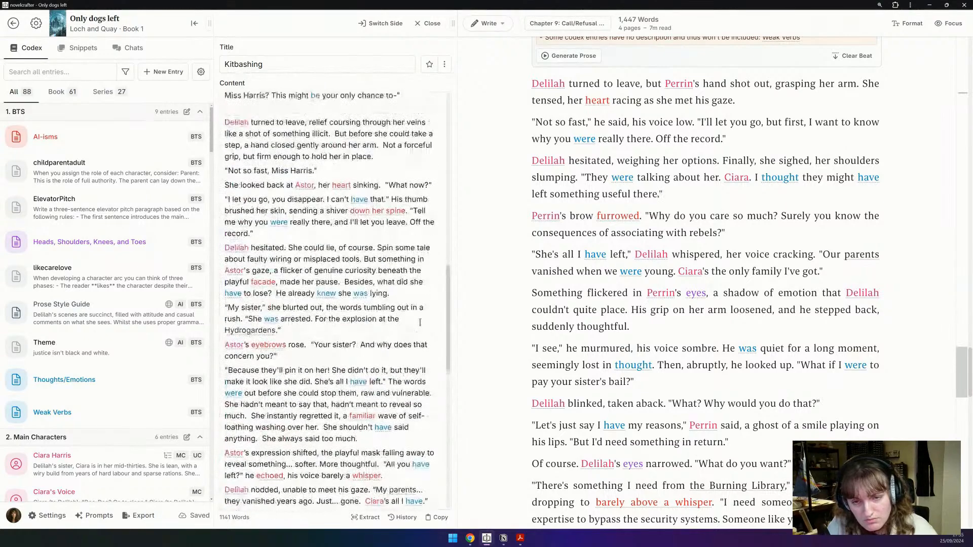
{"action": "scroll", "coordinate": [420, 323], "scroll_direction": "up", "scroll_amount": 10}
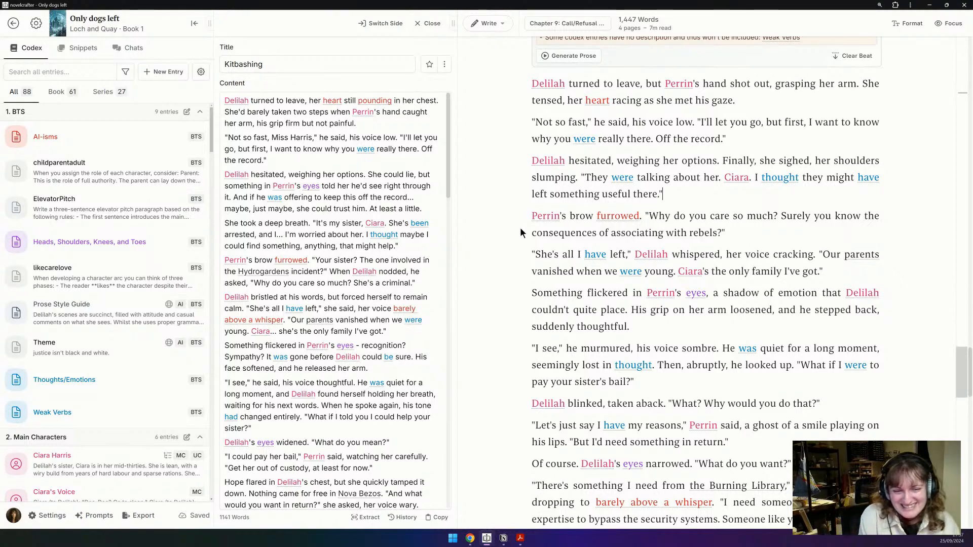
{"action": "scroll", "coordinate": [237, 298], "scroll_direction": "down", "scroll_amount": 5}
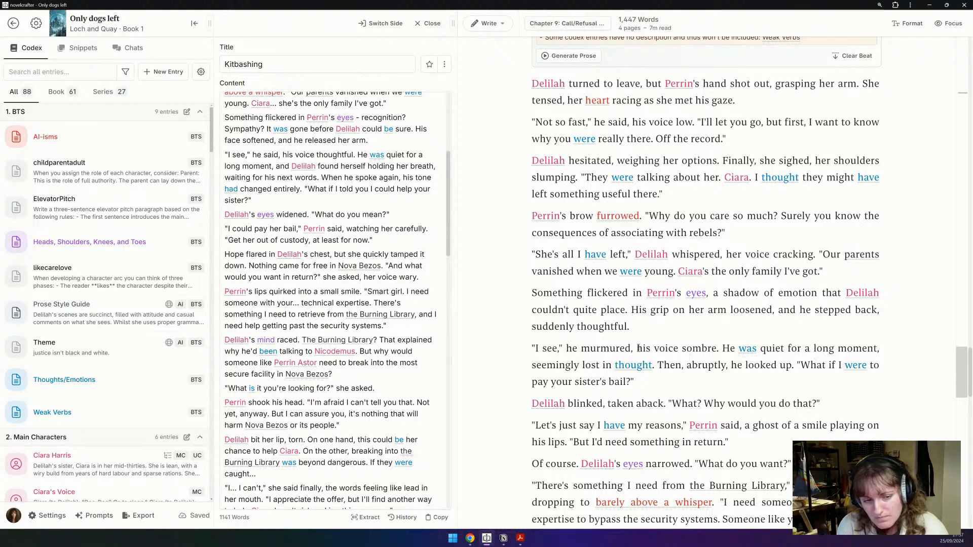
Step: Delete ", his voice sombre" after "he murmured" in Perrin's "I see" line
{"action": "left_click_drag", "start_coordinate": [638, 348], "coordinate": [716, 349]}
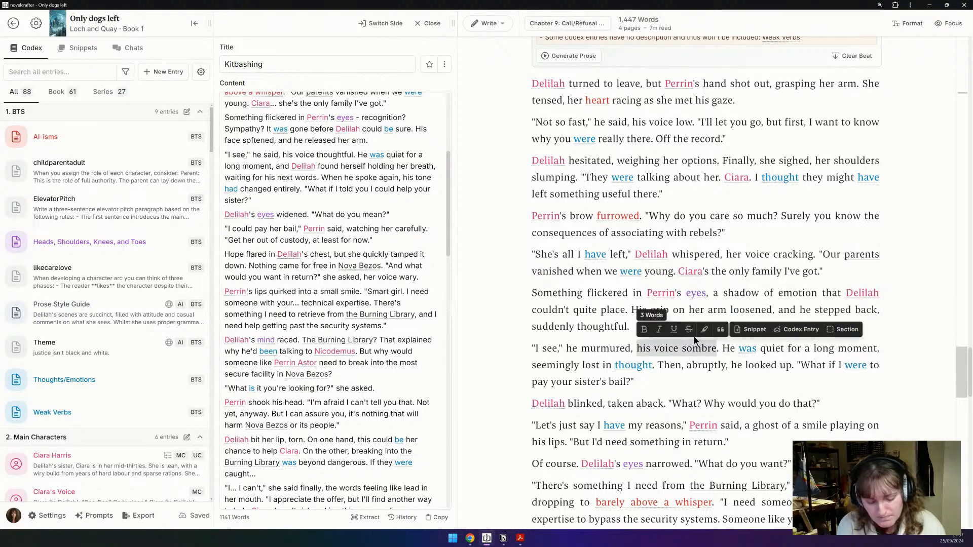
{"action": "key", "text": "BackSpace"}
{"action": "key", "text": "BackSpace"}
{"action": "key", "text": "BackSpace"}
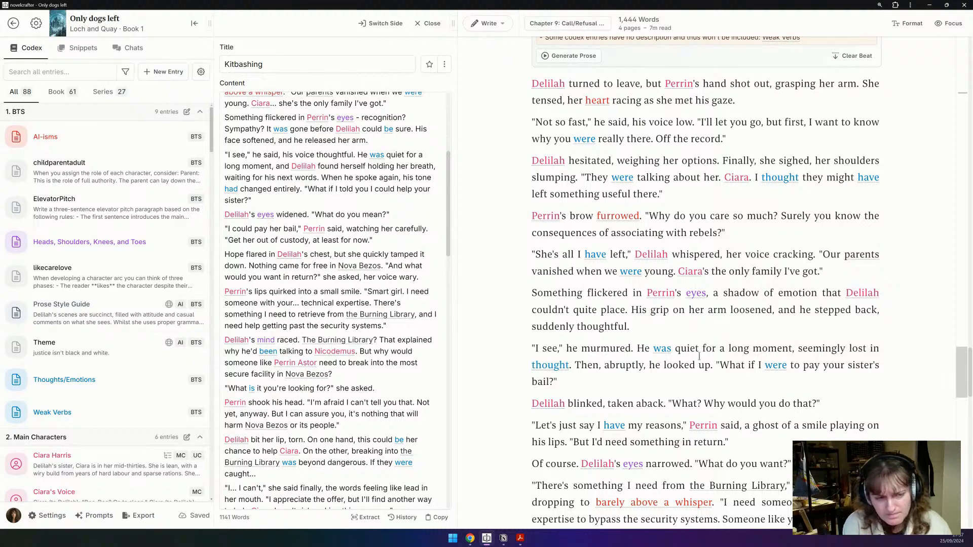
Step: Rewrite Perrin's reply to "Why would you do that?" as "I'm not a charity. I'd need something in return."
{"action": "scroll", "coordinate": [699, 357], "scroll_direction": "down", "scroll_amount": 1}
{"action": "scroll", "coordinate": [699, 356], "scroll_direction": "down", "scroll_amount": 2}
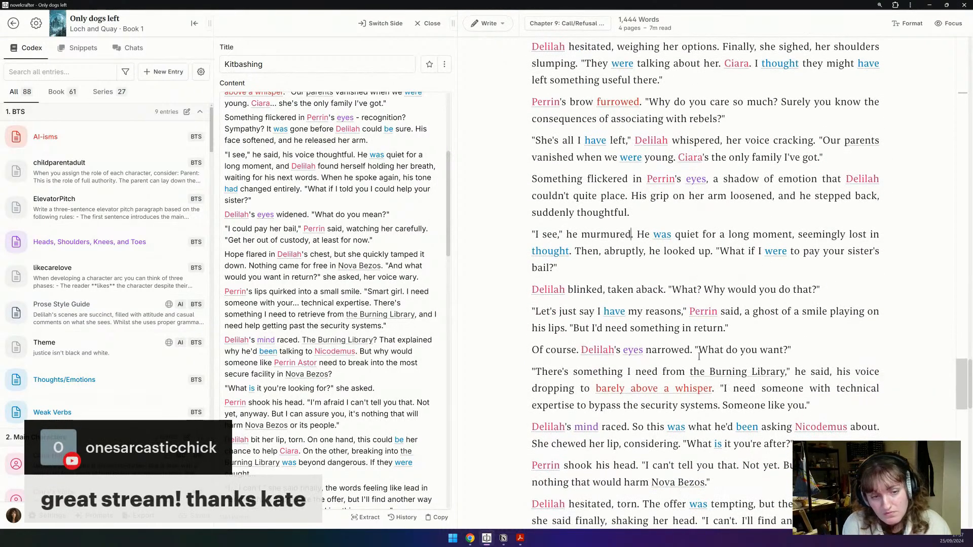
{"action": "left_click", "coordinate": [532, 309]}
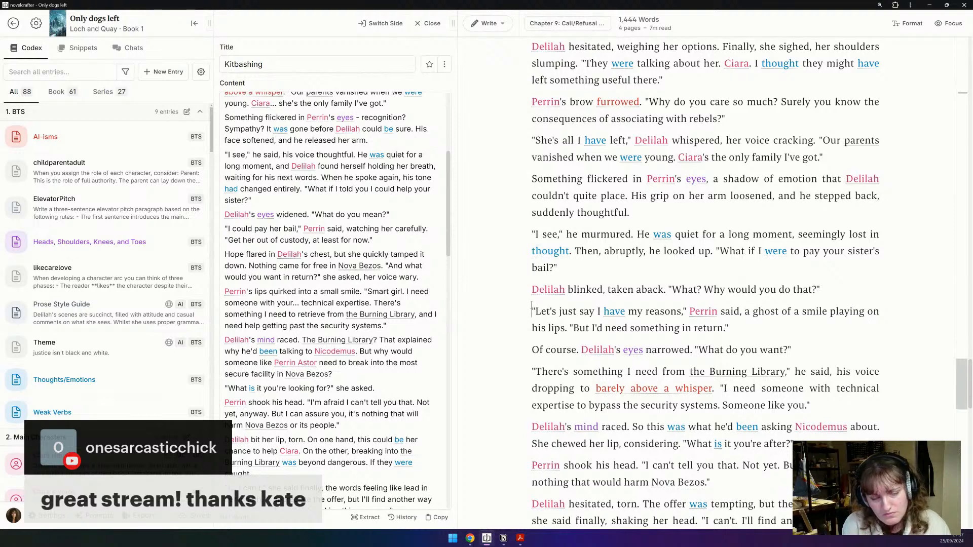
{"action": "left_click_drag", "start_coordinate": [532, 310], "coordinate": [594, 328]}
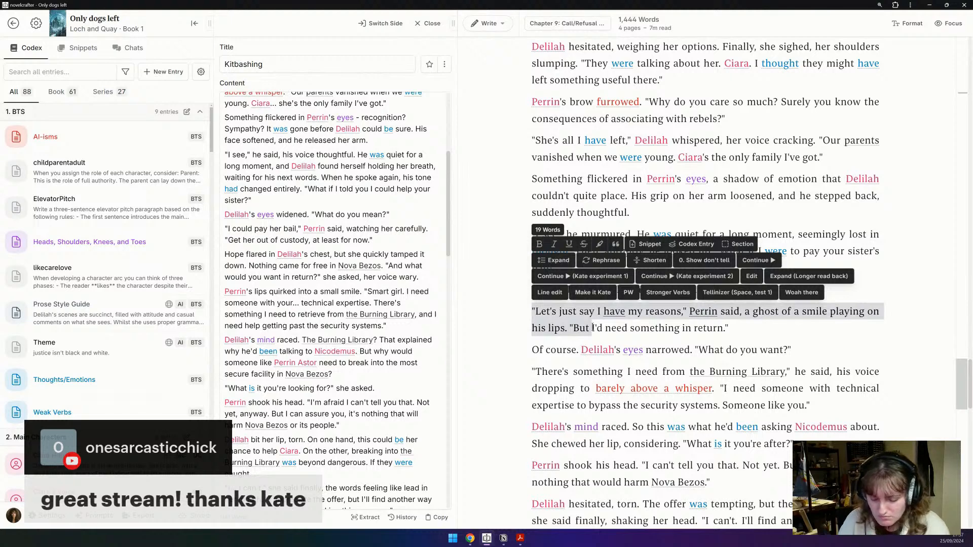
{"action": "type", "text": "\"I'm not a cha"}
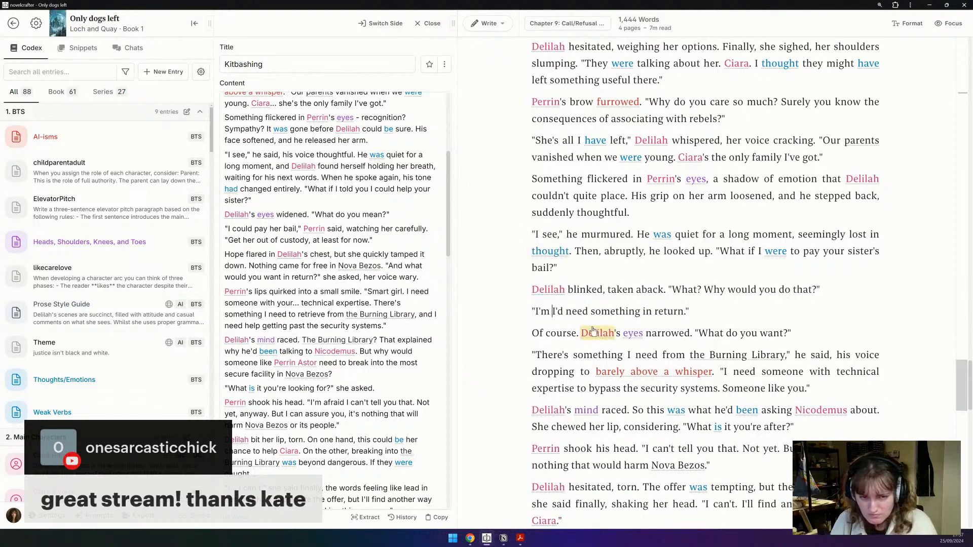
{"action": "type", "text": "rity."}
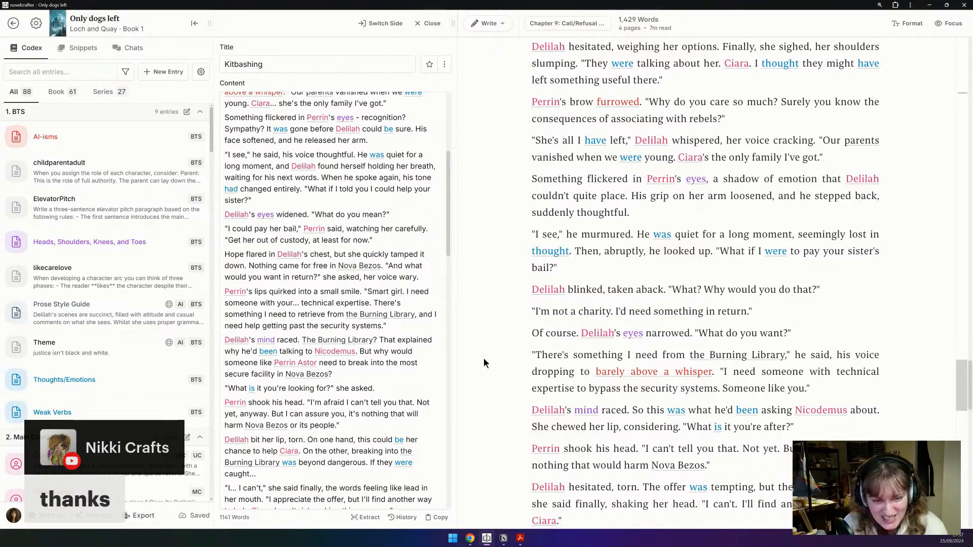
Step: Delete "Perrin's expression hardened." before "Are you sure?" and remove the closing paragraph beginning "She turned away"
{"action": "scroll", "coordinate": [483, 357], "scroll_direction": "down", "scroll_amount": 3}
{"action": "scroll", "coordinate": [705, 313], "scroll_direction": "down", "scroll_amount": 4}
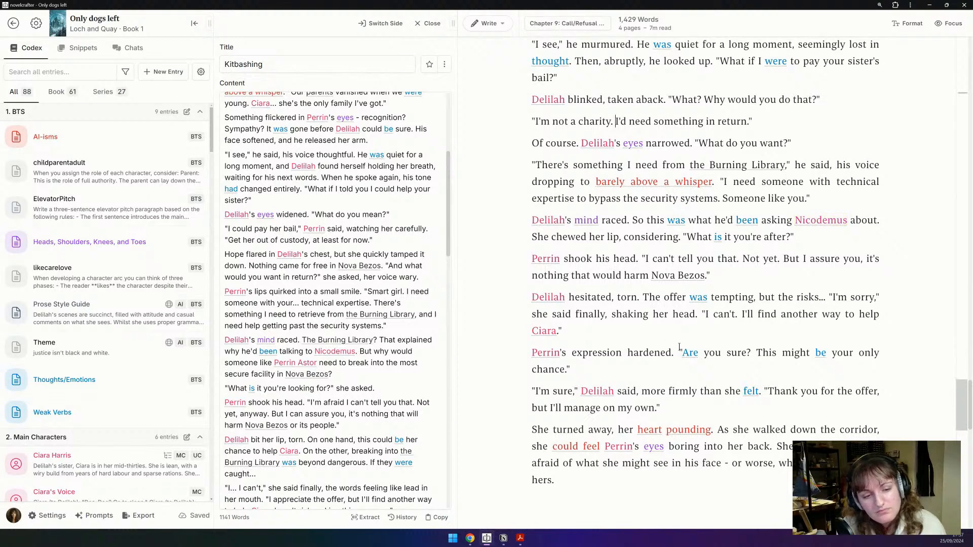
{"action": "left_click_drag", "start_coordinate": [678, 354], "coordinate": [501, 359]}
{"action": "key", "text": "BackSpace"}
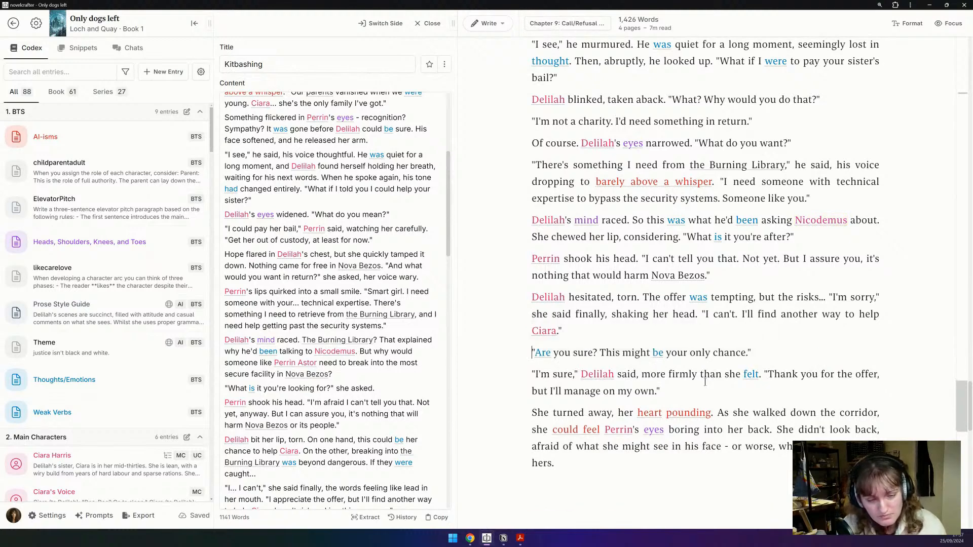
{"action": "triple_click", "coordinate": [797, 438]}
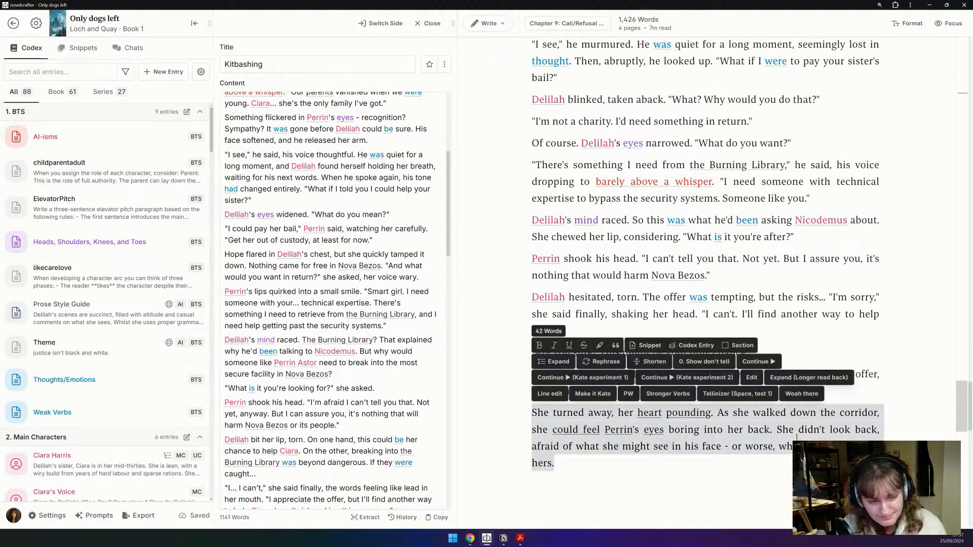
{"action": "key", "text": "BackSpace"}
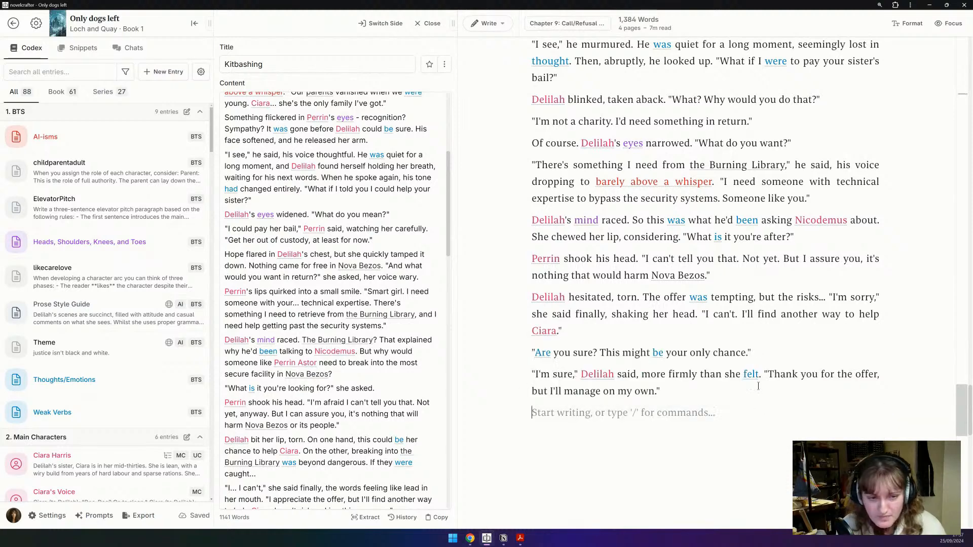
Step: Reread the drafts in the Kitbashing entry against the edited manuscript scene, from Perrin's bail offer into the draft starting "Delilah turned to leave, relief"
{"action": "scroll", "coordinate": [785, 81], "scroll_direction": "up", "scroll_amount": 2}
{"action": "scroll", "coordinate": [364, 266], "scroll_direction": "down", "scroll_amount": 6}
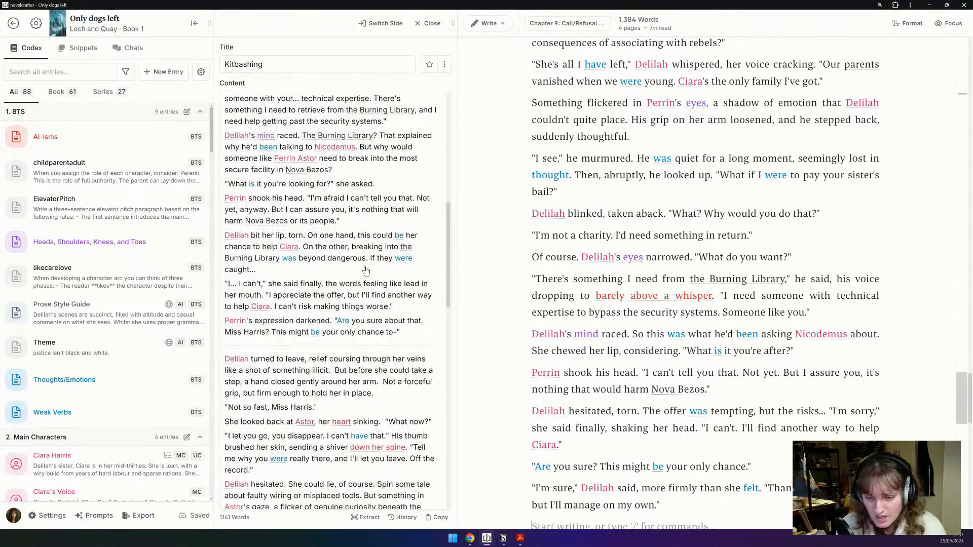
{"action": "scroll", "coordinate": [364, 266], "scroll_direction": "up", "scroll_amount": 5}
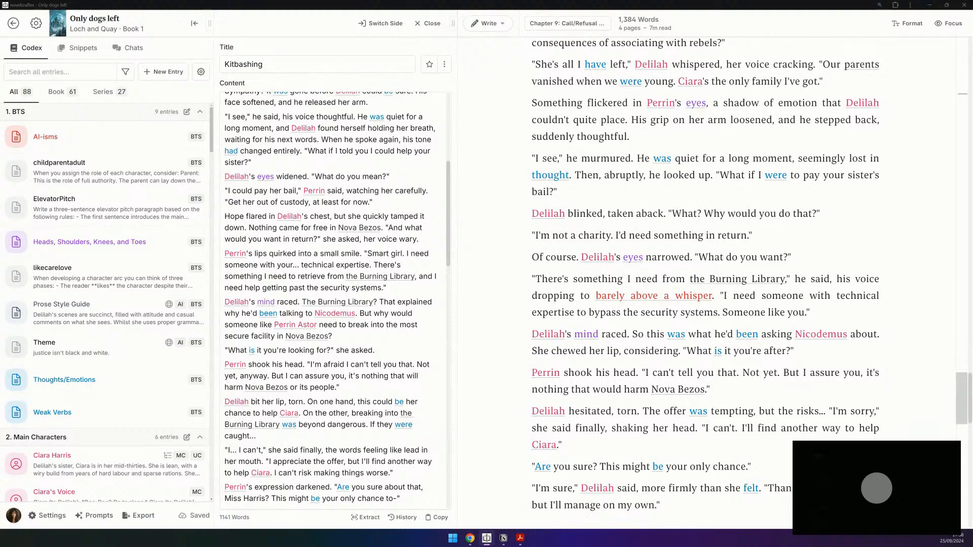
{"action": "scroll", "coordinate": [301, 325], "scroll_direction": "down", "scroll_amount": 2}
{"action": "scroll", "coordinate": [301, 325], "scroll_direction": "down", "scroll_amount": 2}
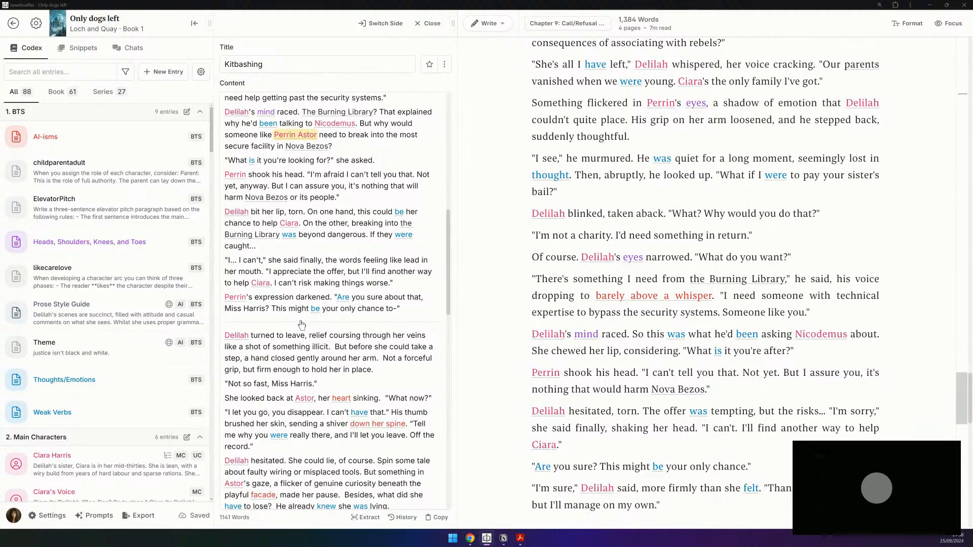
{"action": "scroll", "coordinate": [302, 325], "scroll_direction": "down", "scroll_amount": 1}
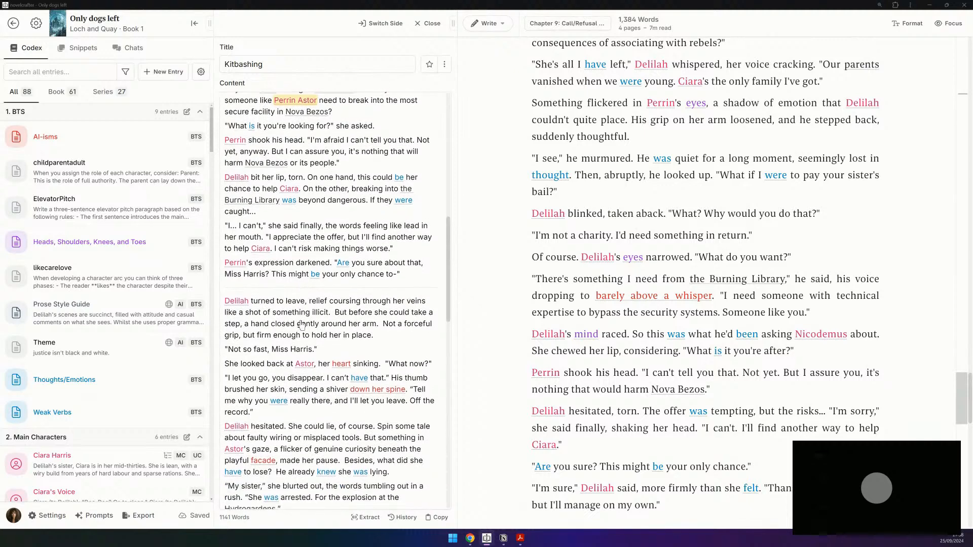
{"action": "triple_click", "coordinate": [245, 381]}
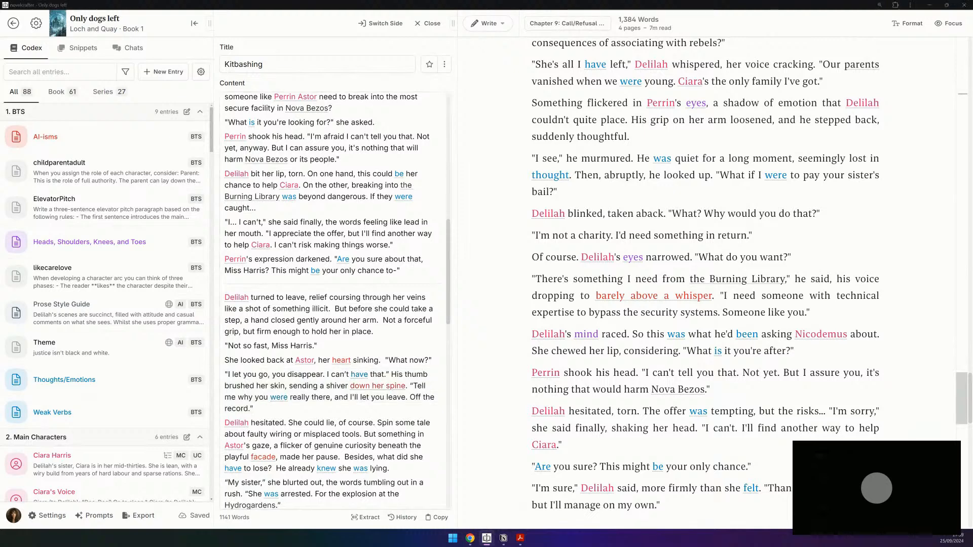
{"action": "scroll", "coordinate": [314, 318], "scroll_direction": "down", "scroll_amount": 3}
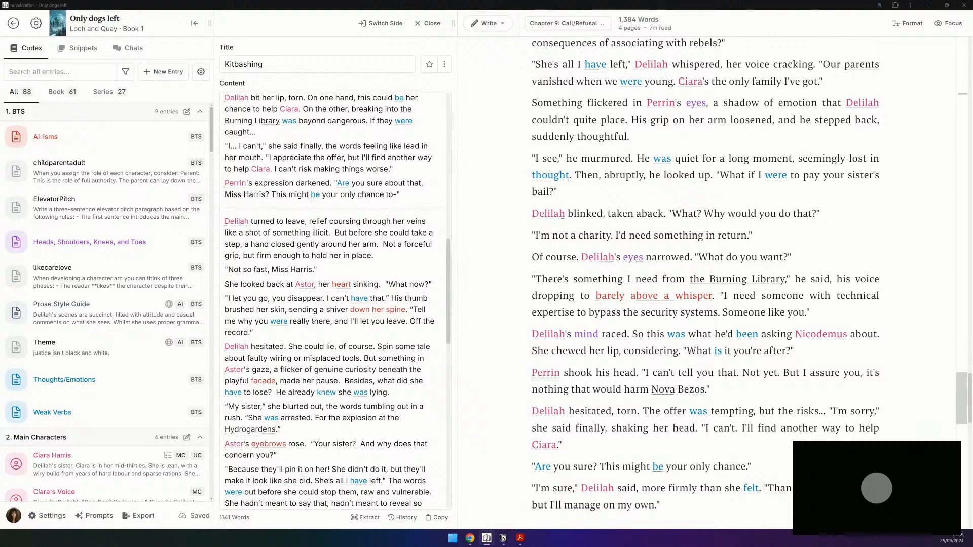
{"action": "scroll", "coordinate": [314, 318], "scroll_direction": "down", "scroll_amount": 1}
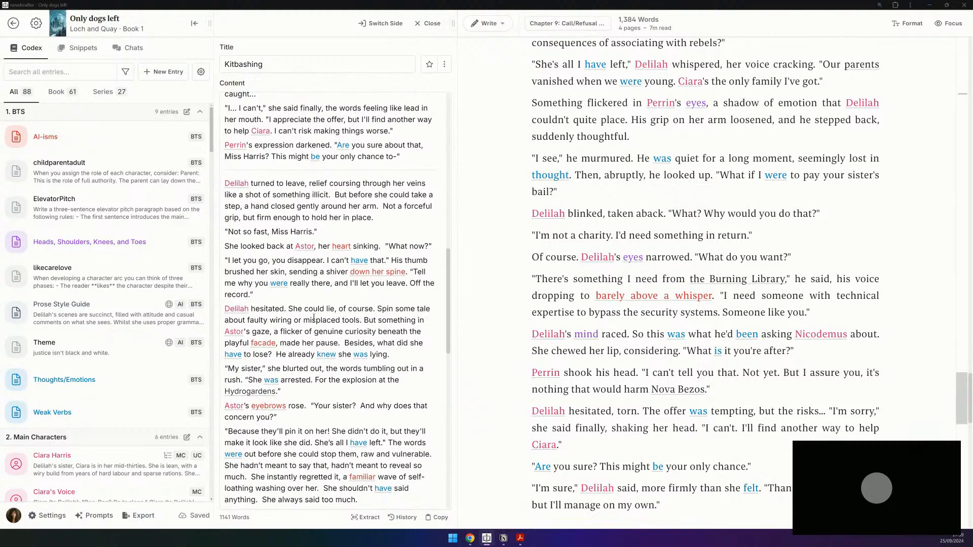